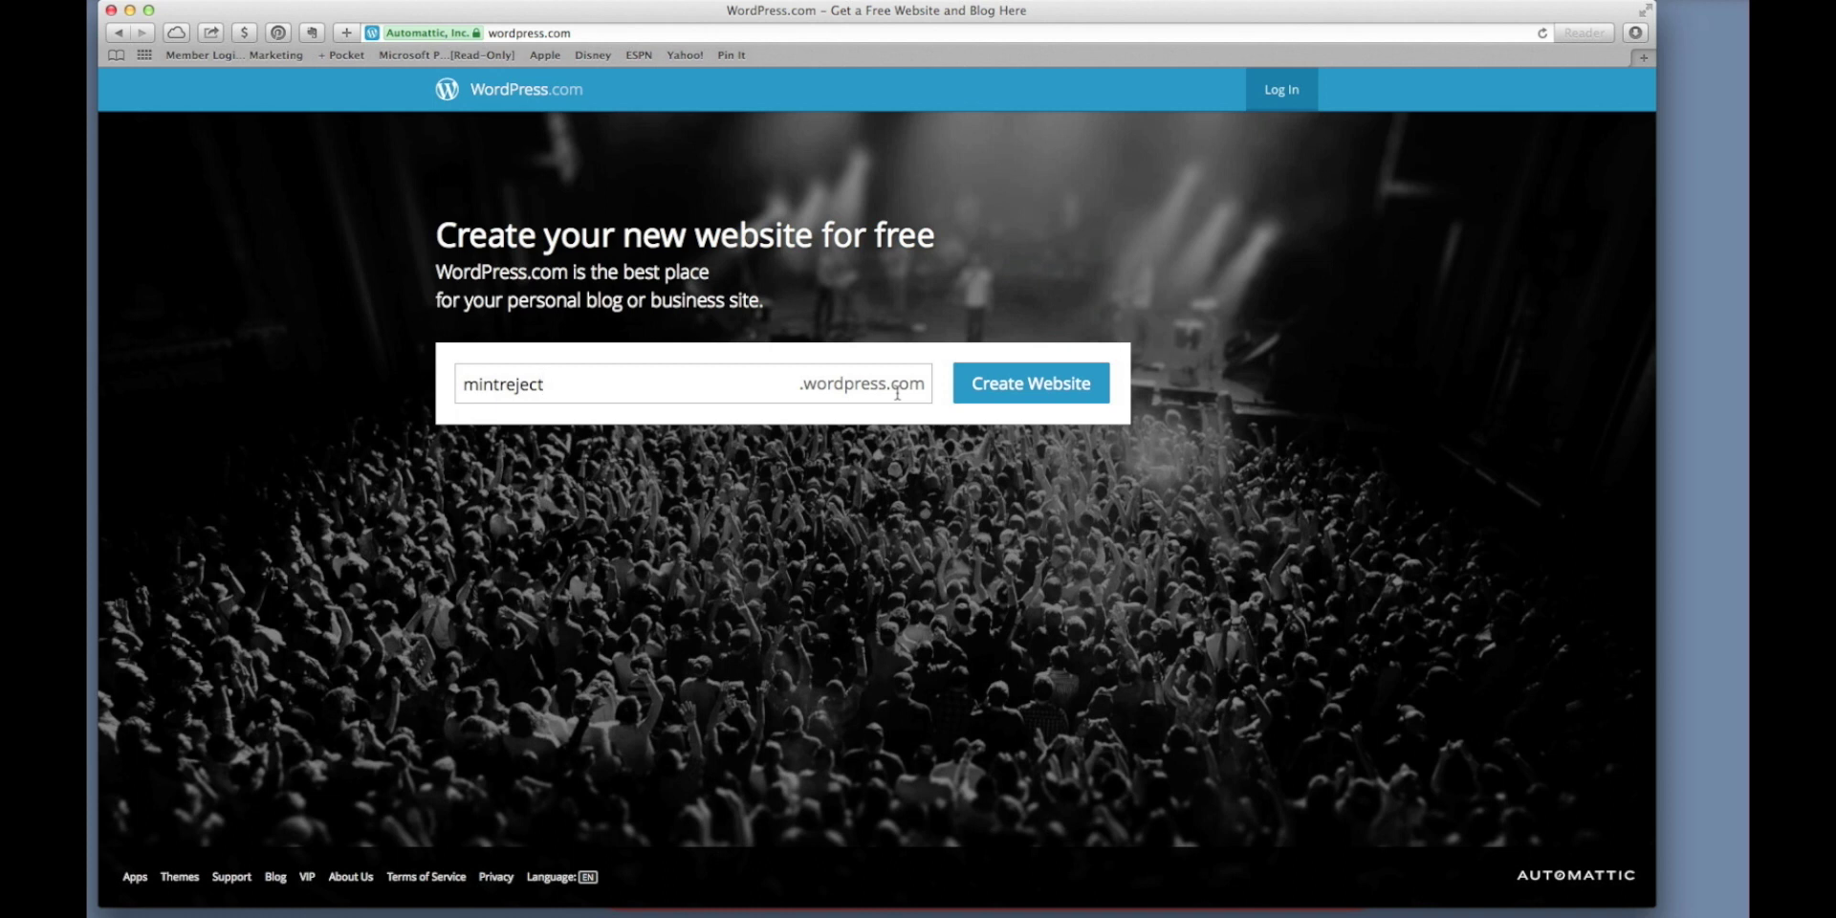
Start a free blog at the chosen address and fill in the account e-mail and username.
left_click(976, 386)
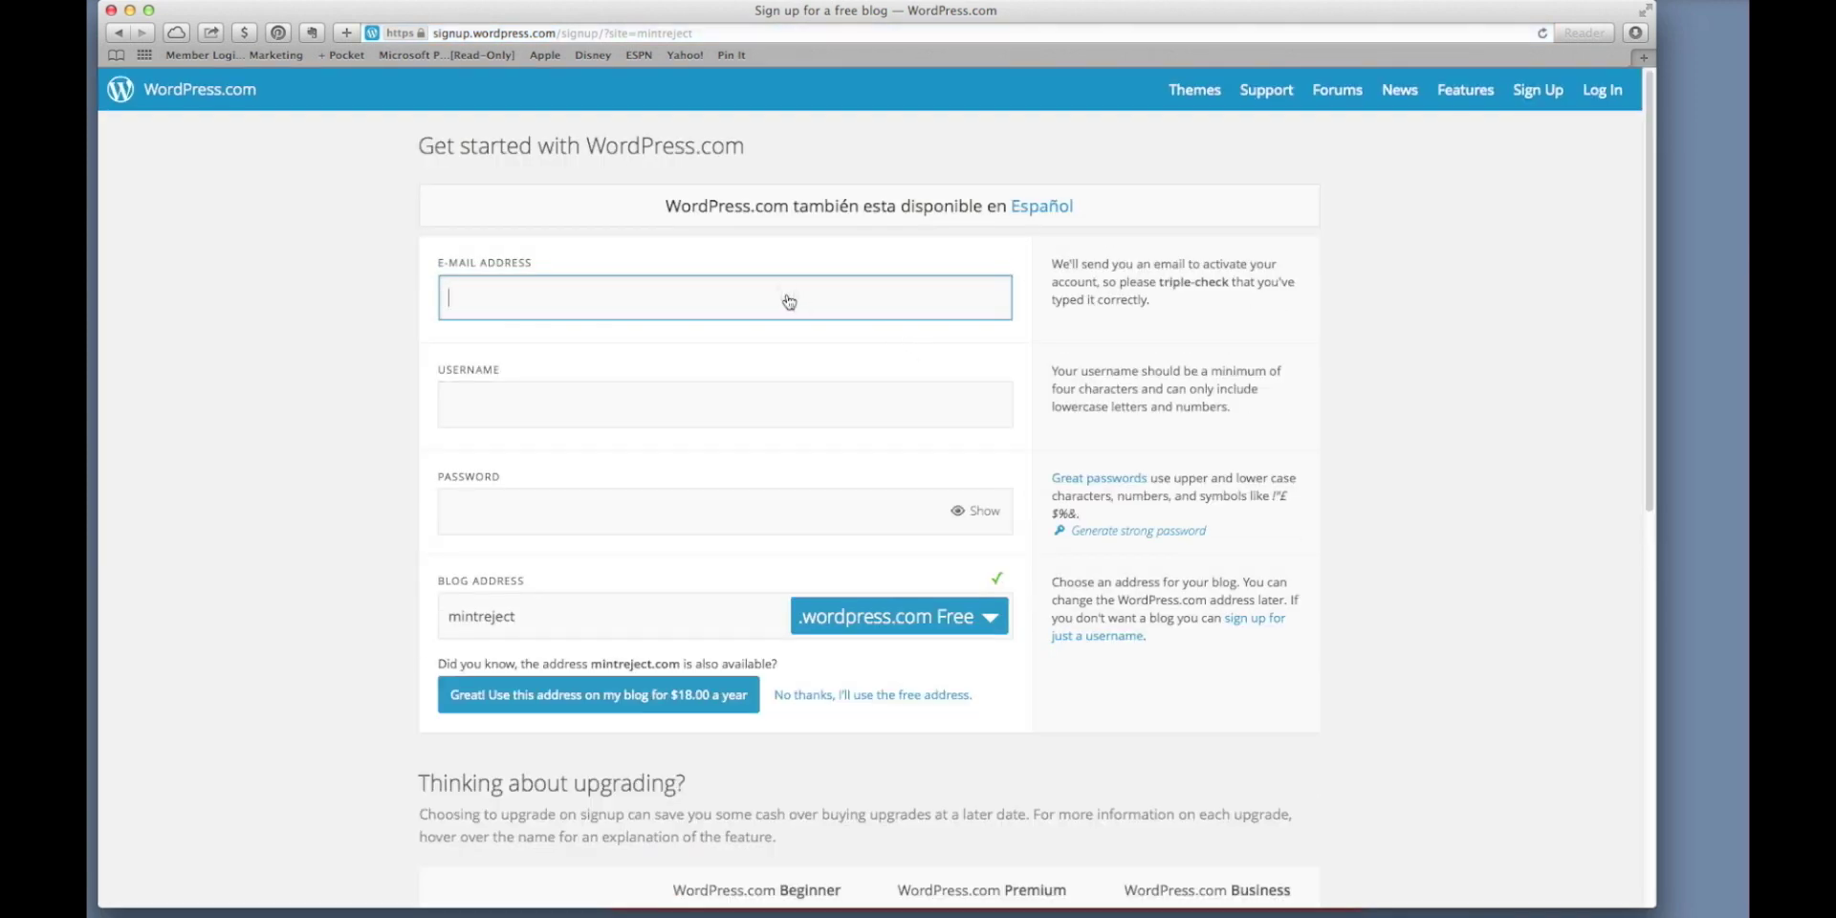
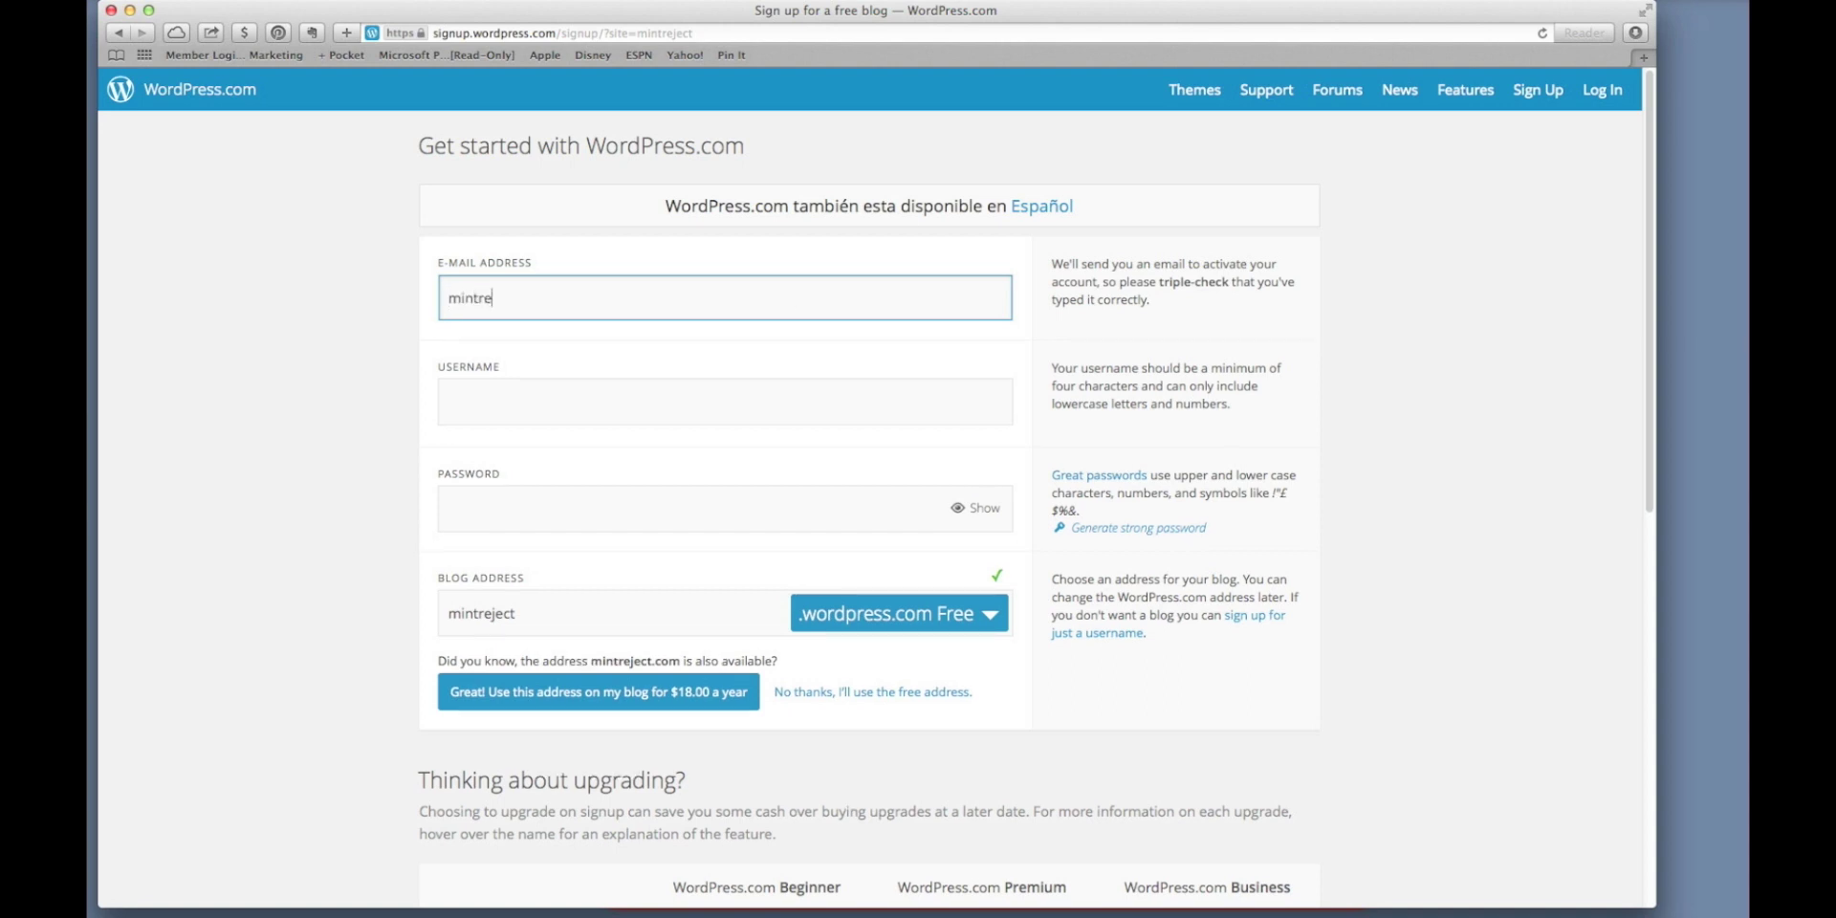
key("Tab")
type("mintreject")
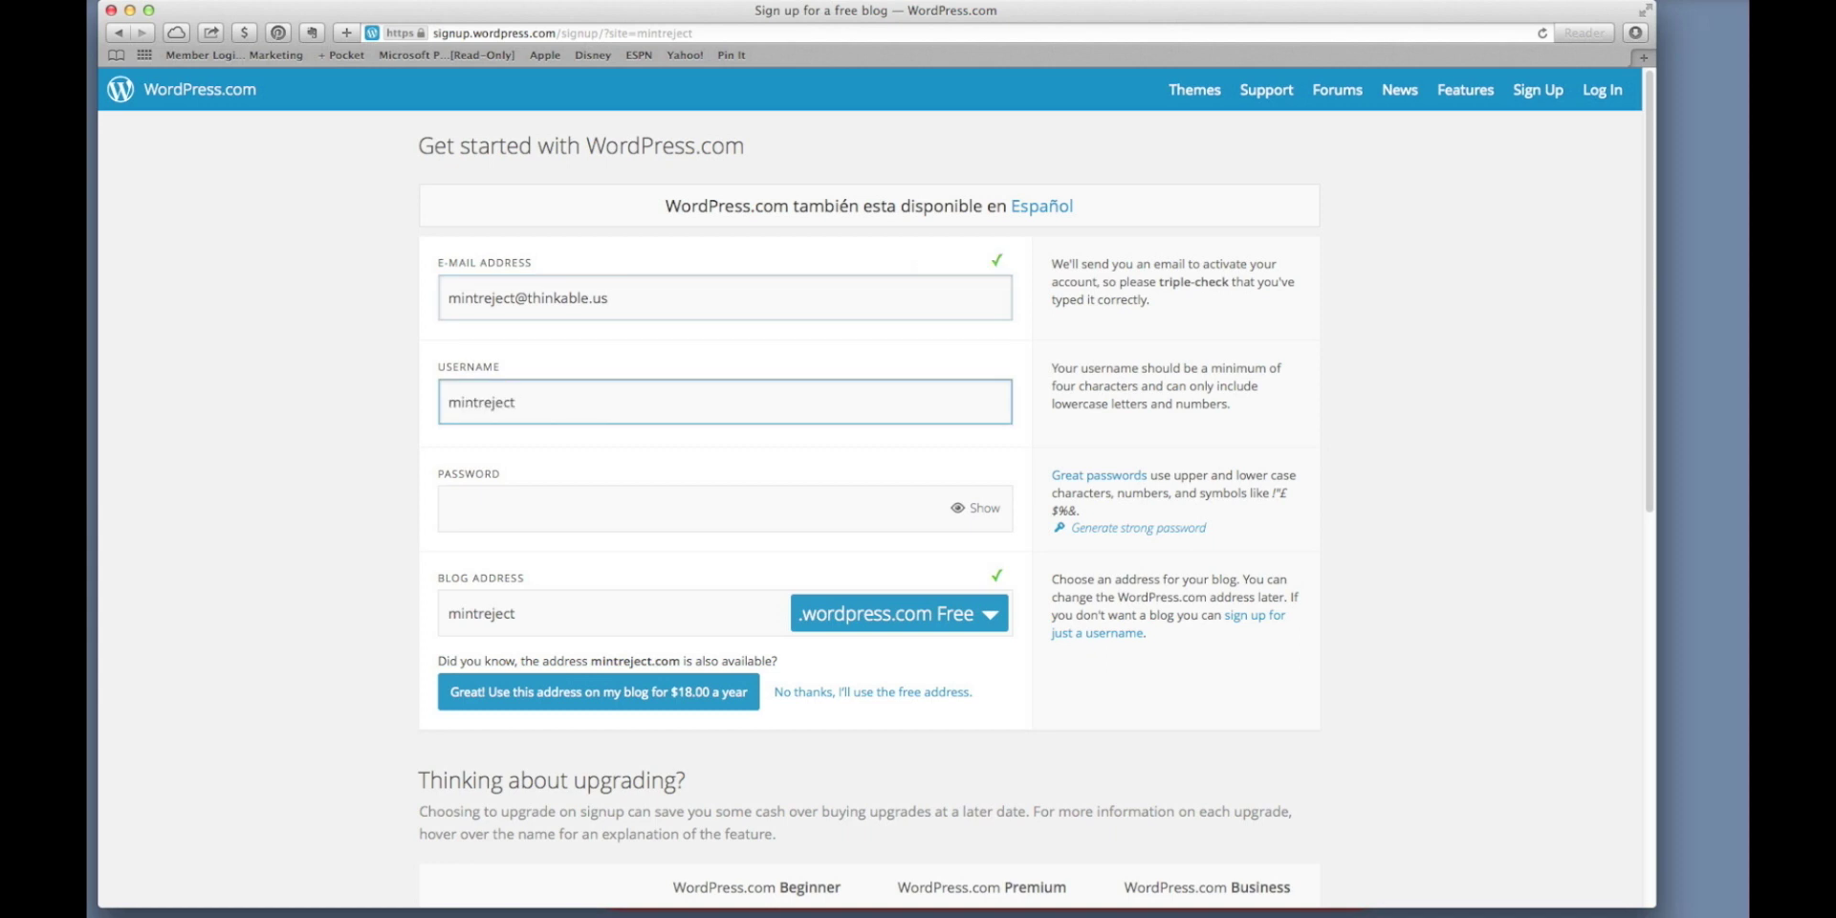
key("Tab")
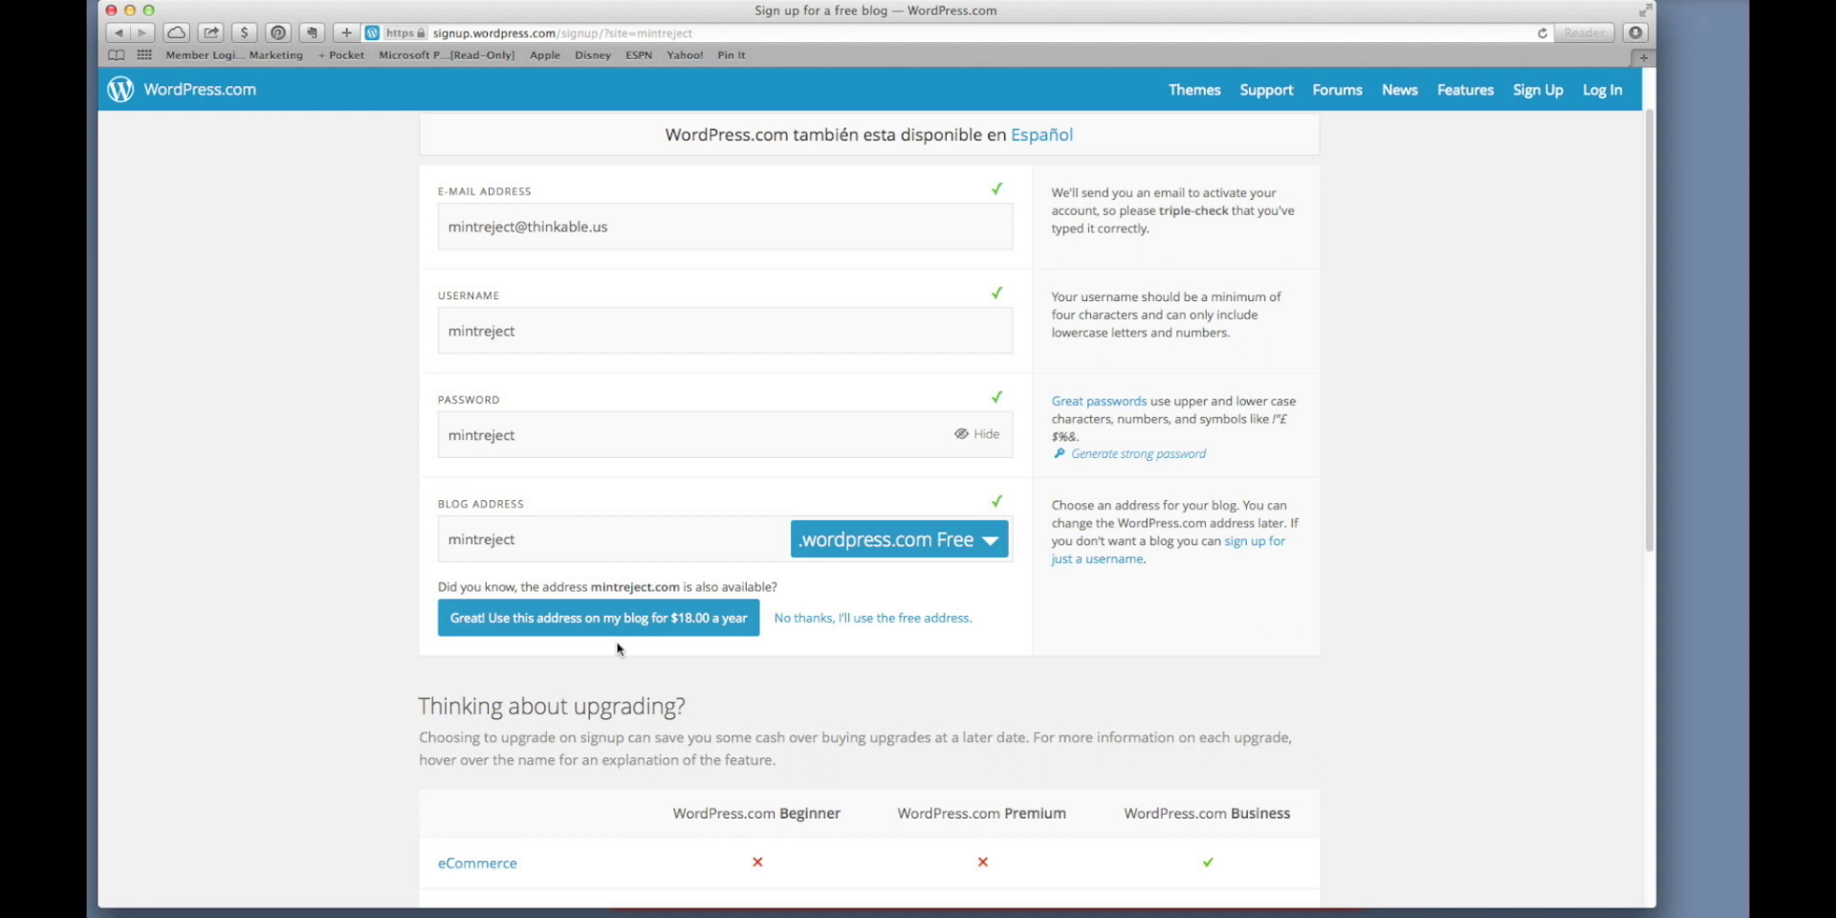
Scroll down the upgrade plan comparison table to keep the free plan.
scroll(617, 651, "down", 5)
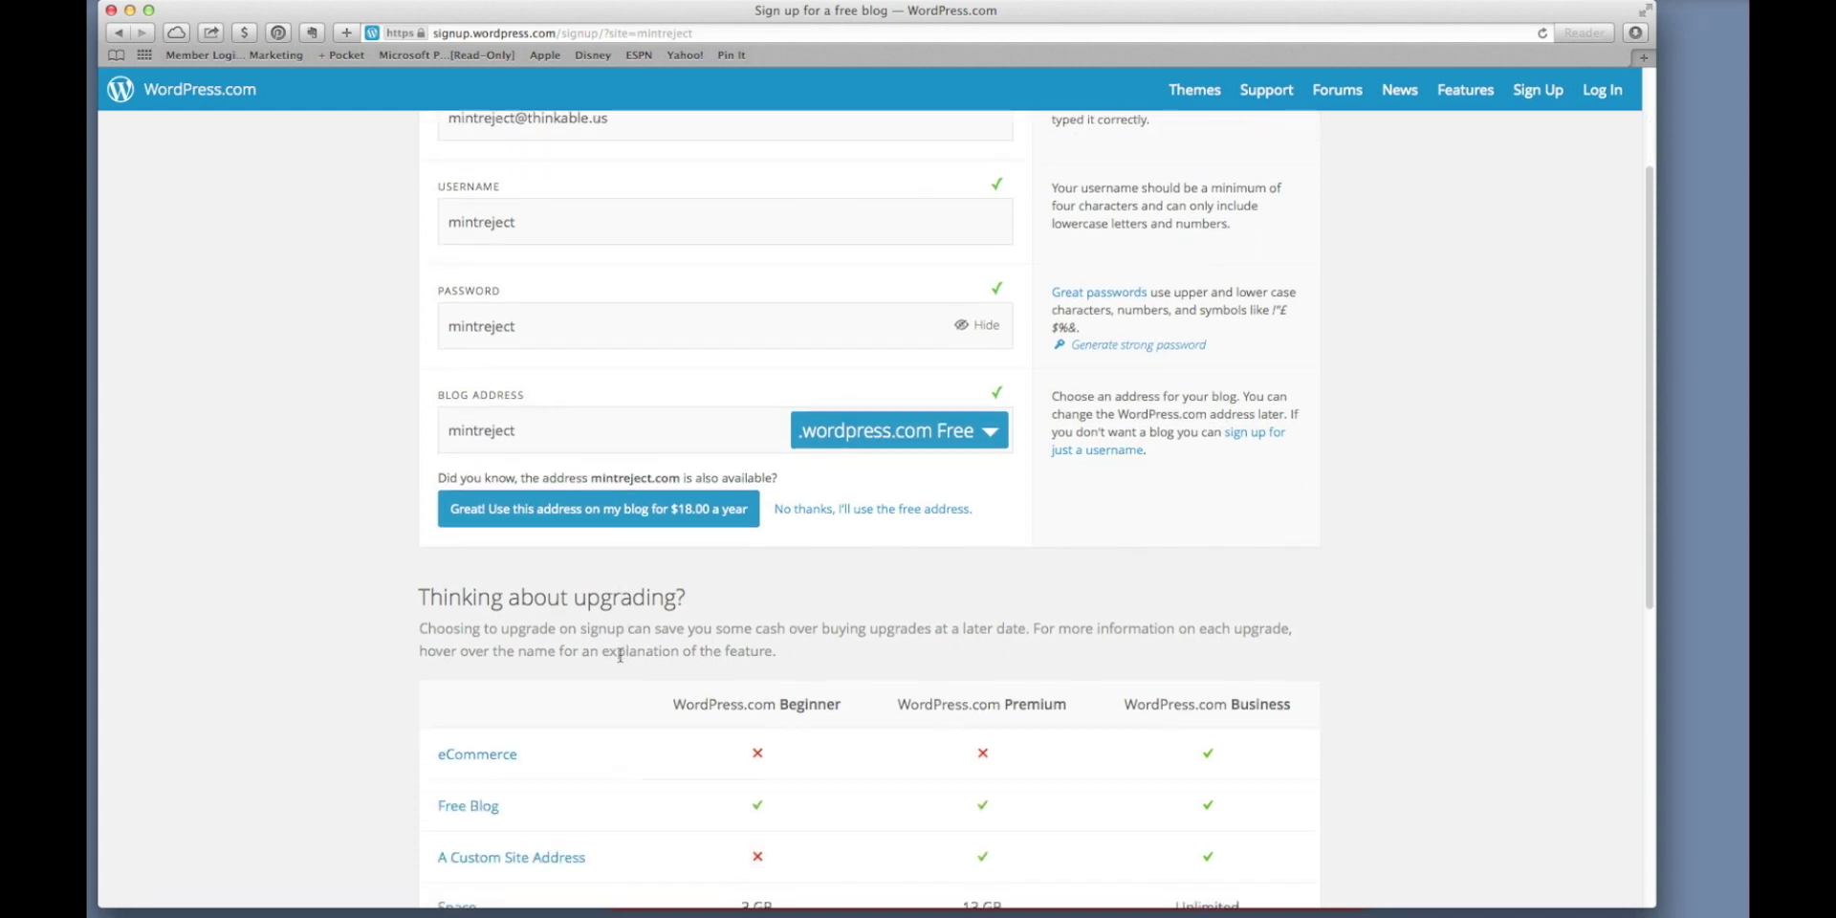
scroll(620, 660, "down", 2)
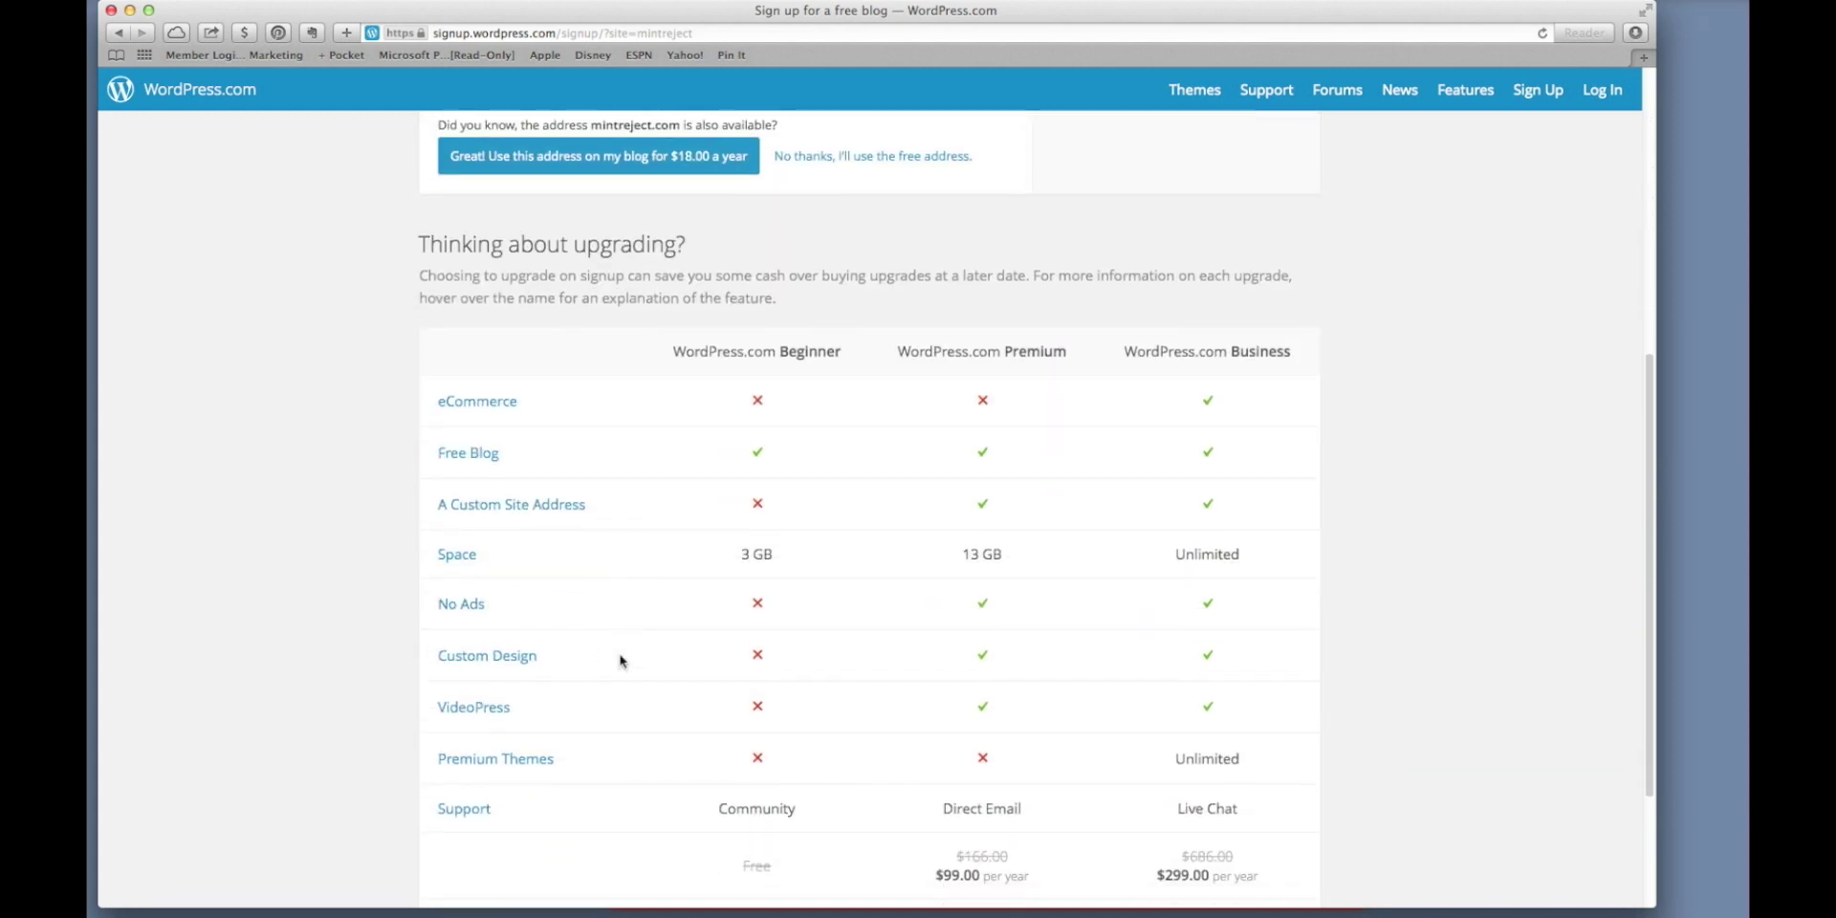
scroll(620, 660, "down", 1)
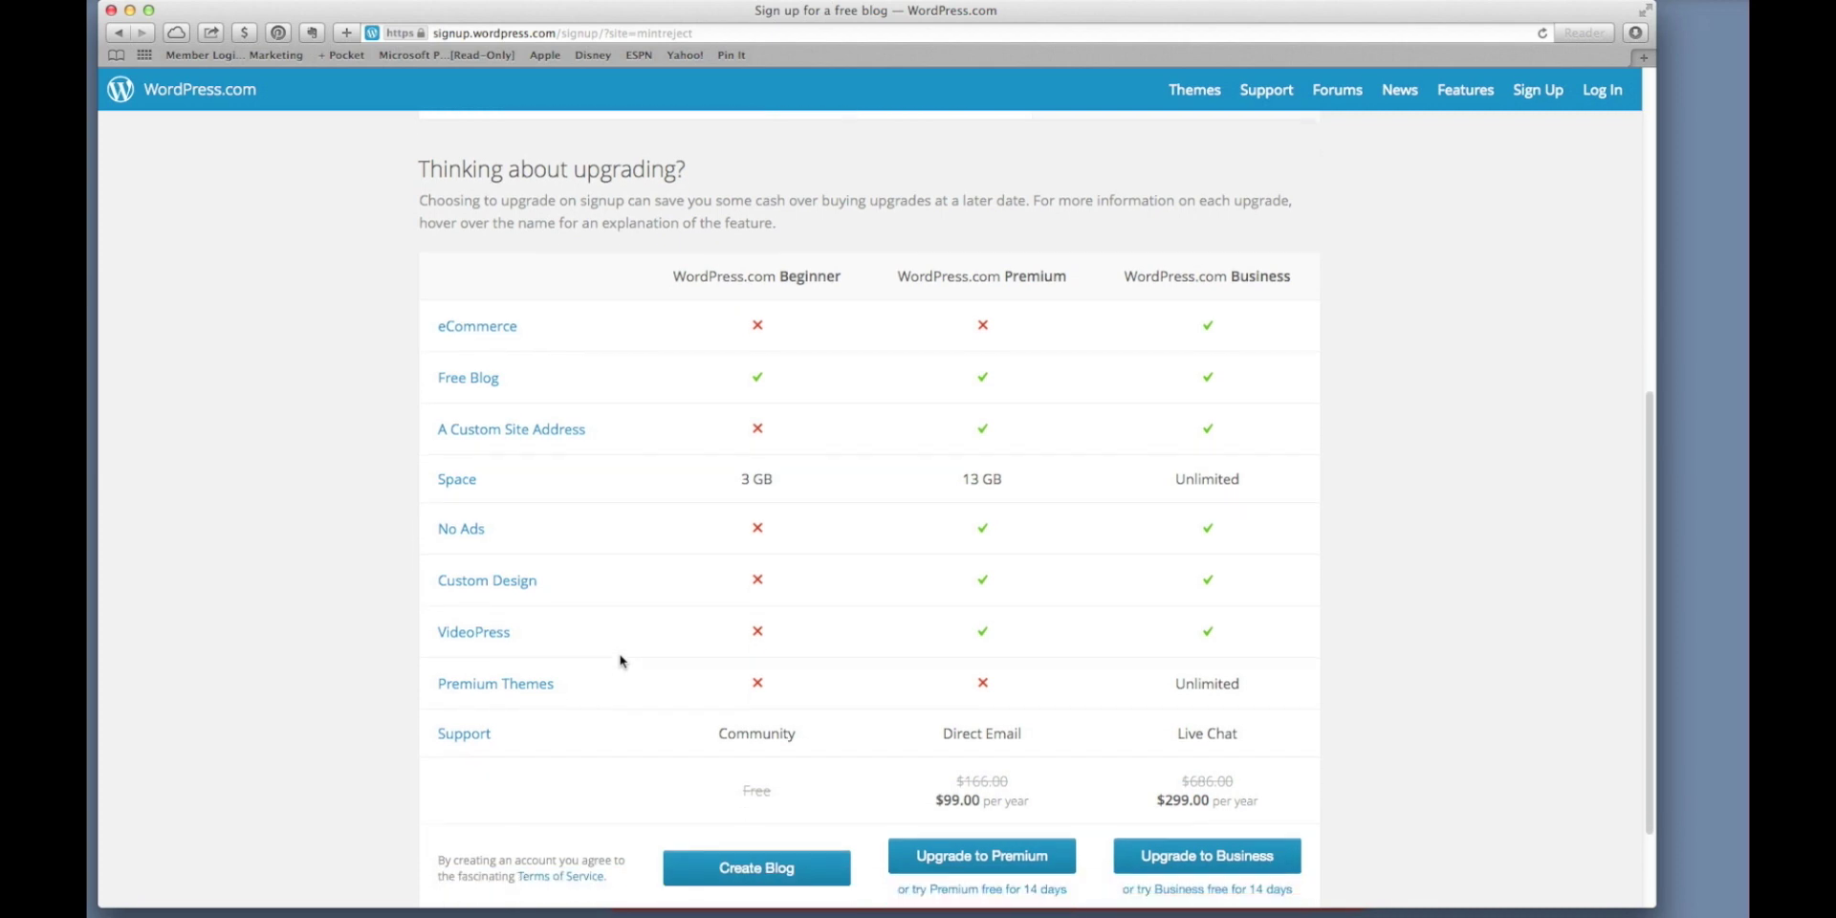
scroll(619, 659, "down", 1)
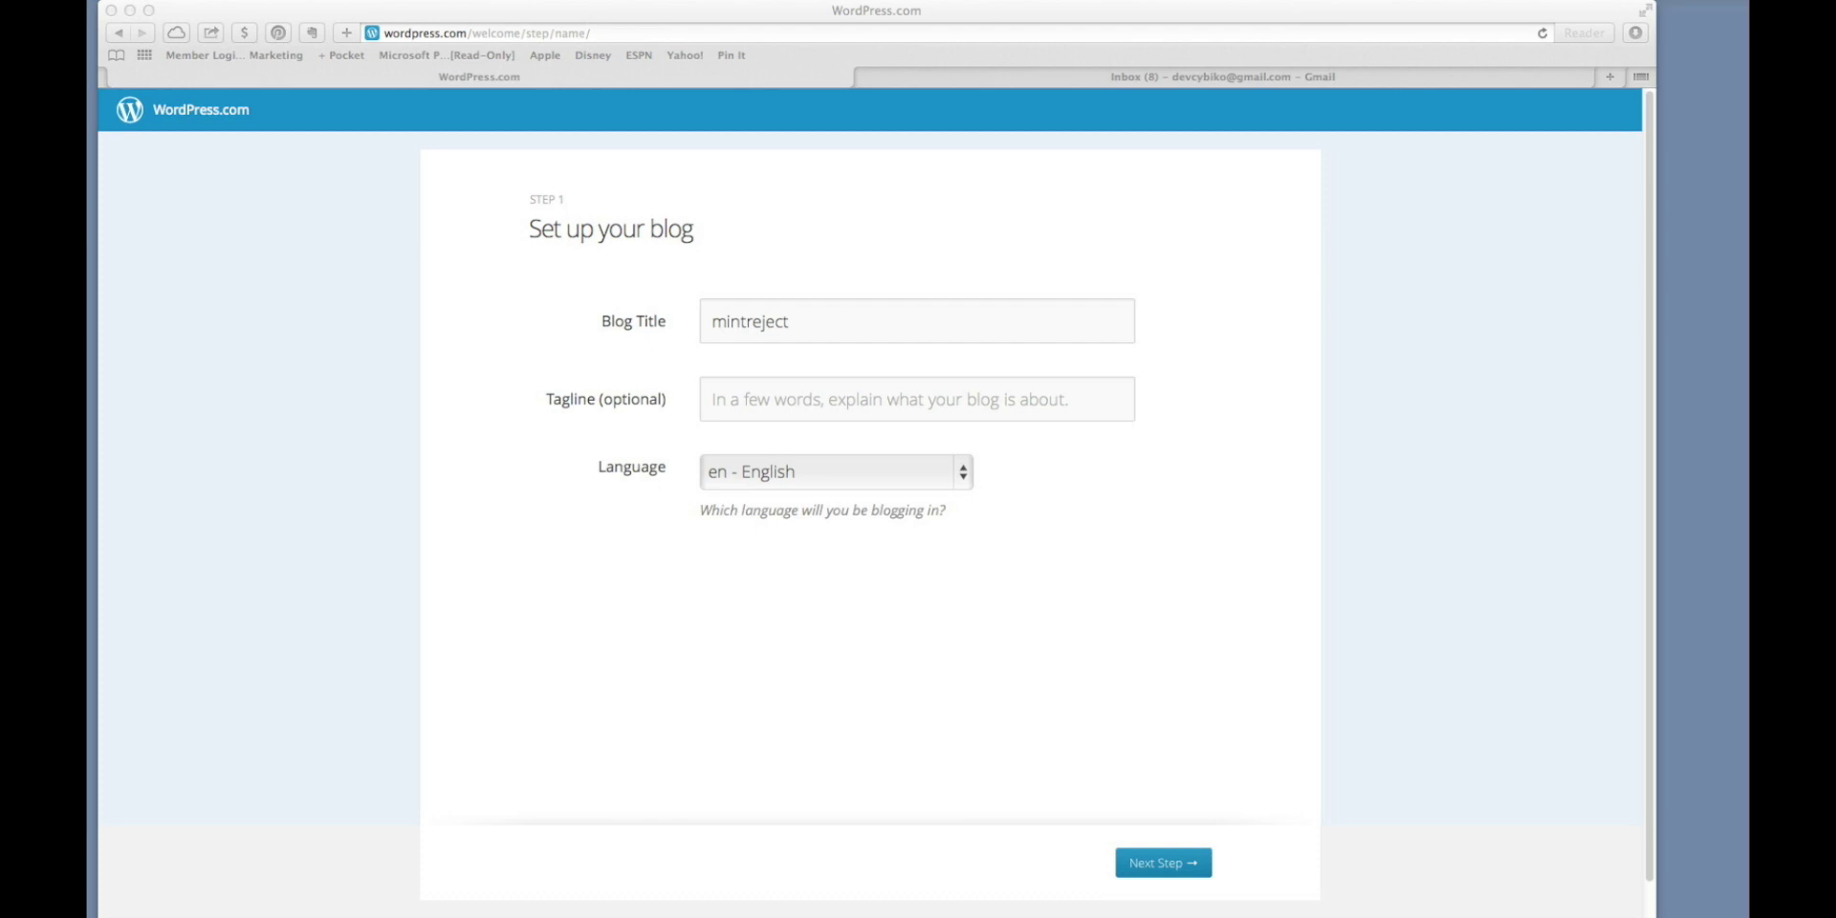
Replace the default blog title with 'Mint Reject'.
left_click(802, 322)
left_click_drag(802, 322, 719, 322)
type("Mint R")
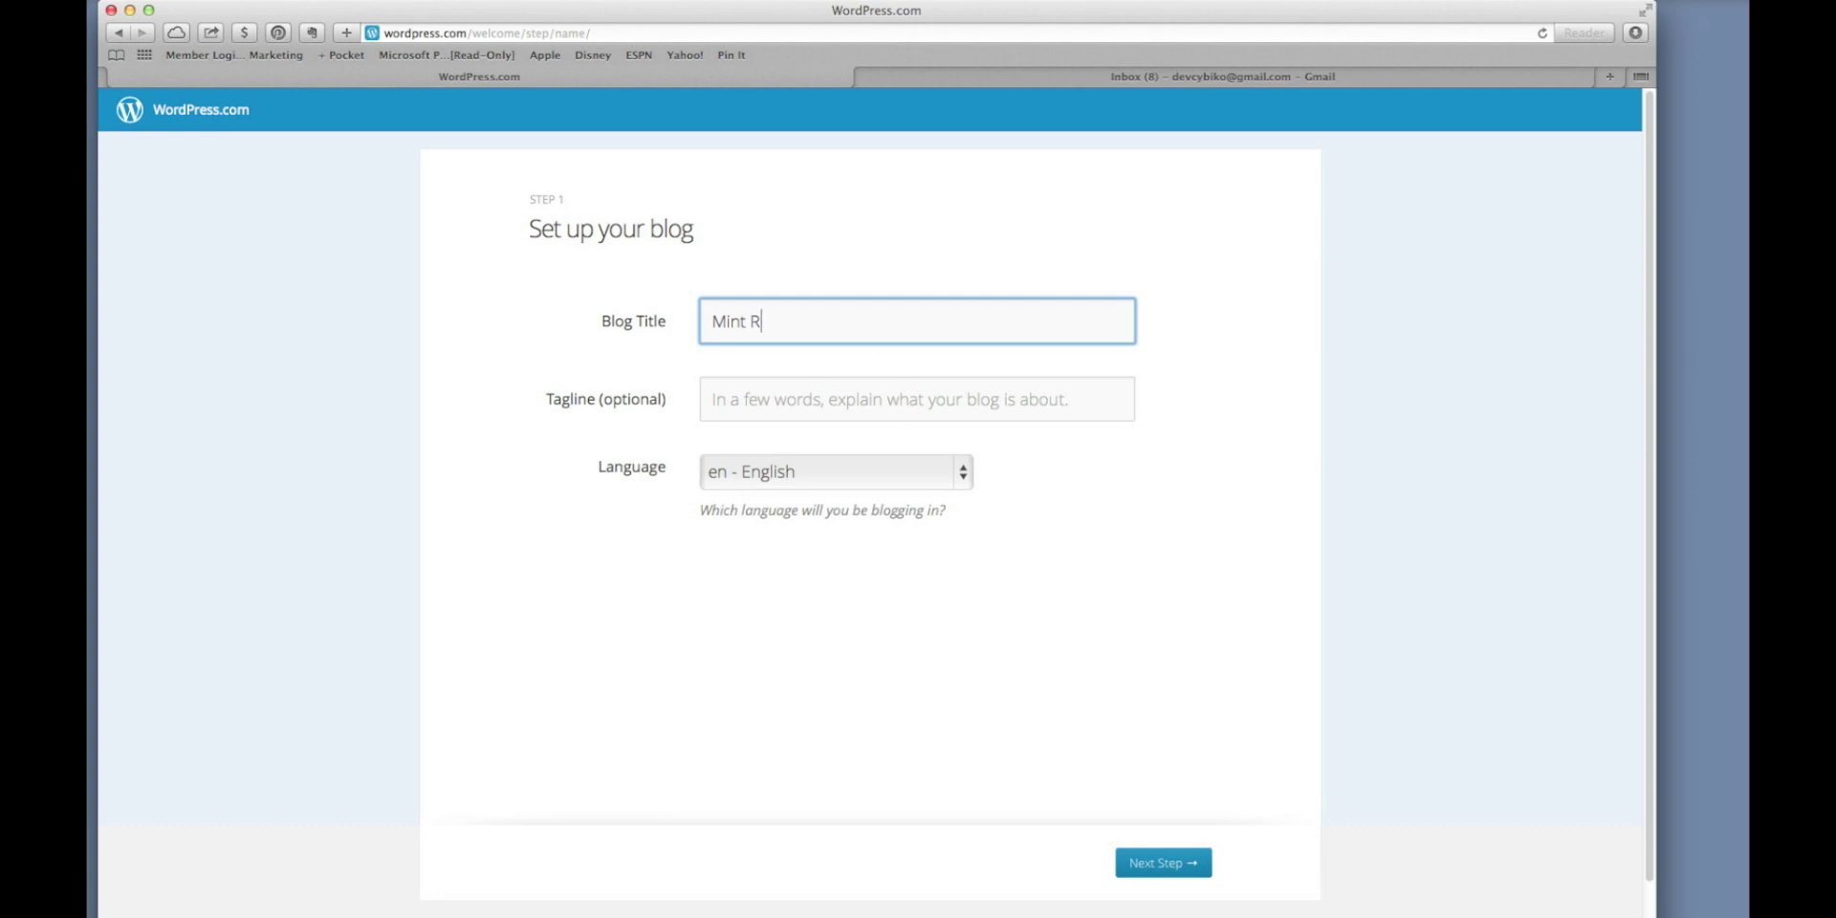
type("eject")
Enter the tagline 'Thoughts about the world of green things' and continue to themes.
left_click(802, 410)
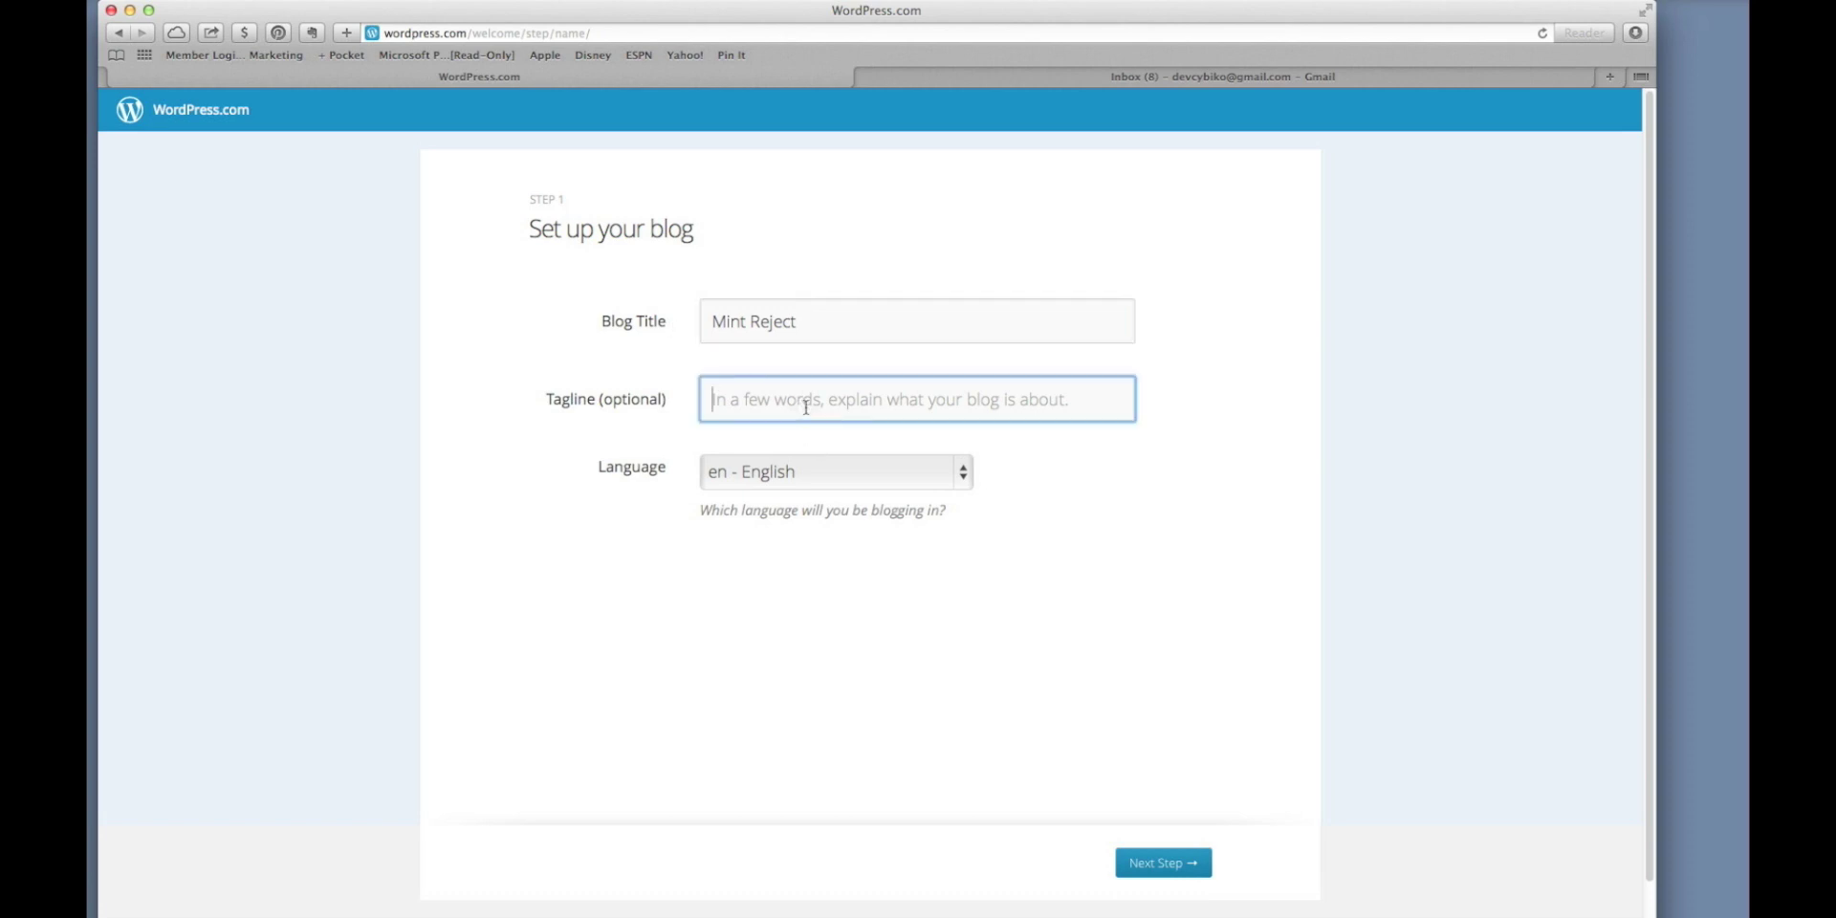
type("Thoug")
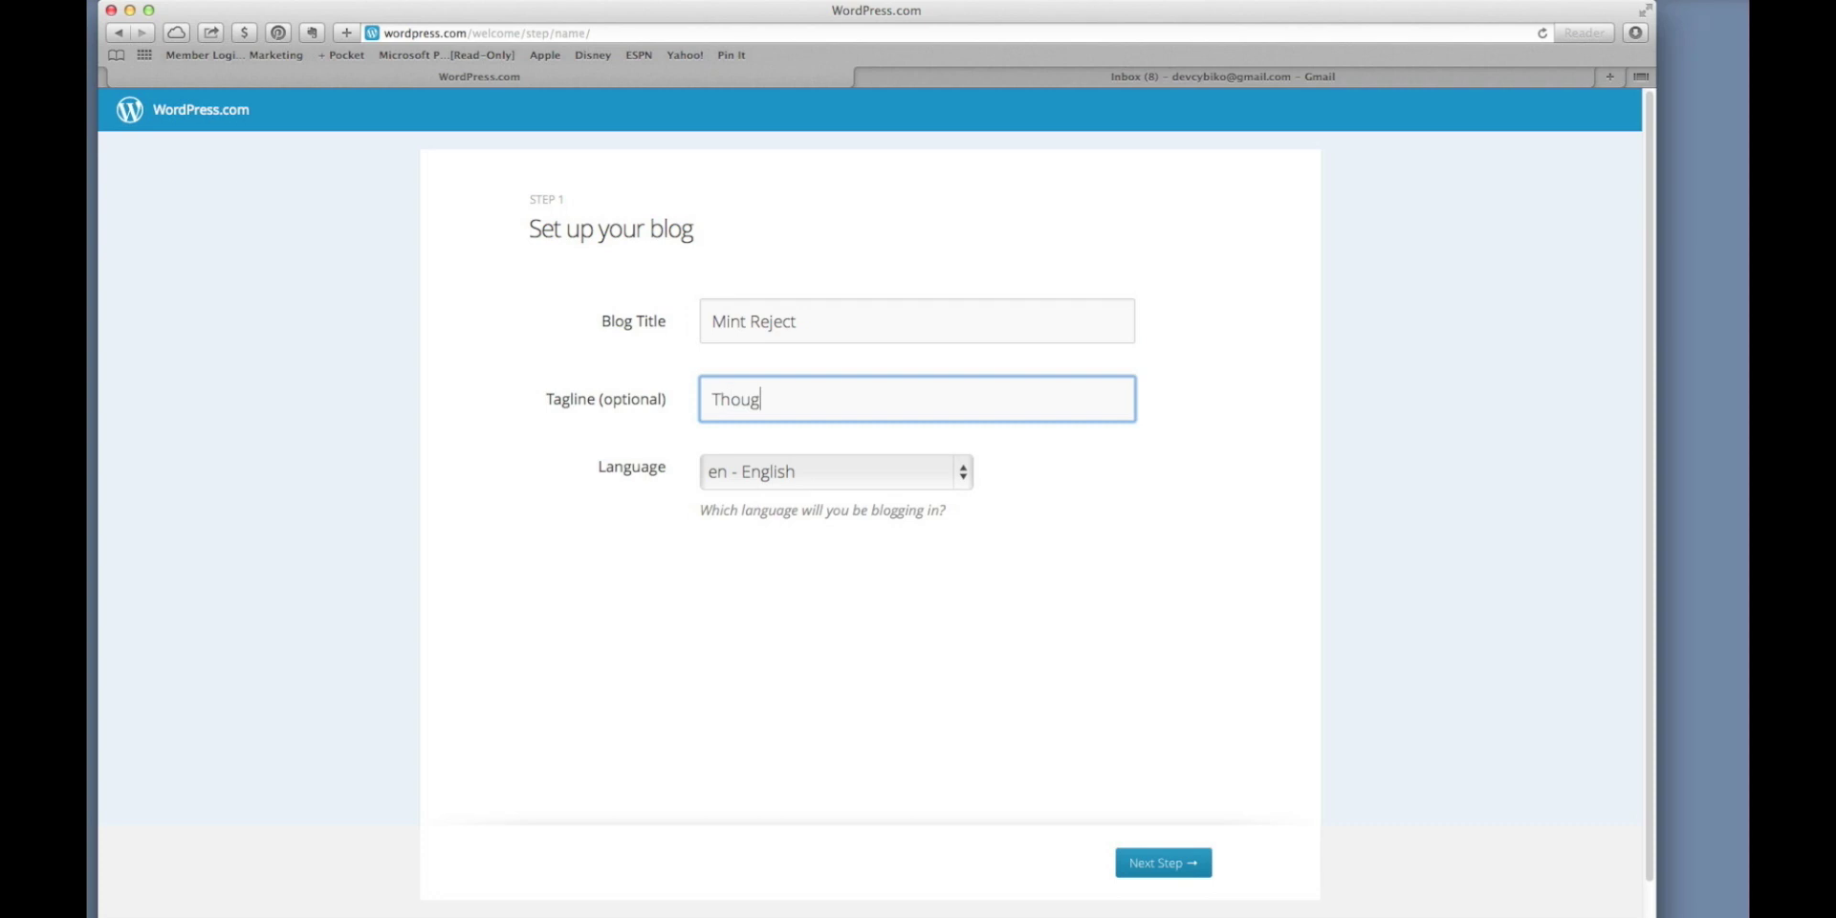
type("hts obout the world of greee")
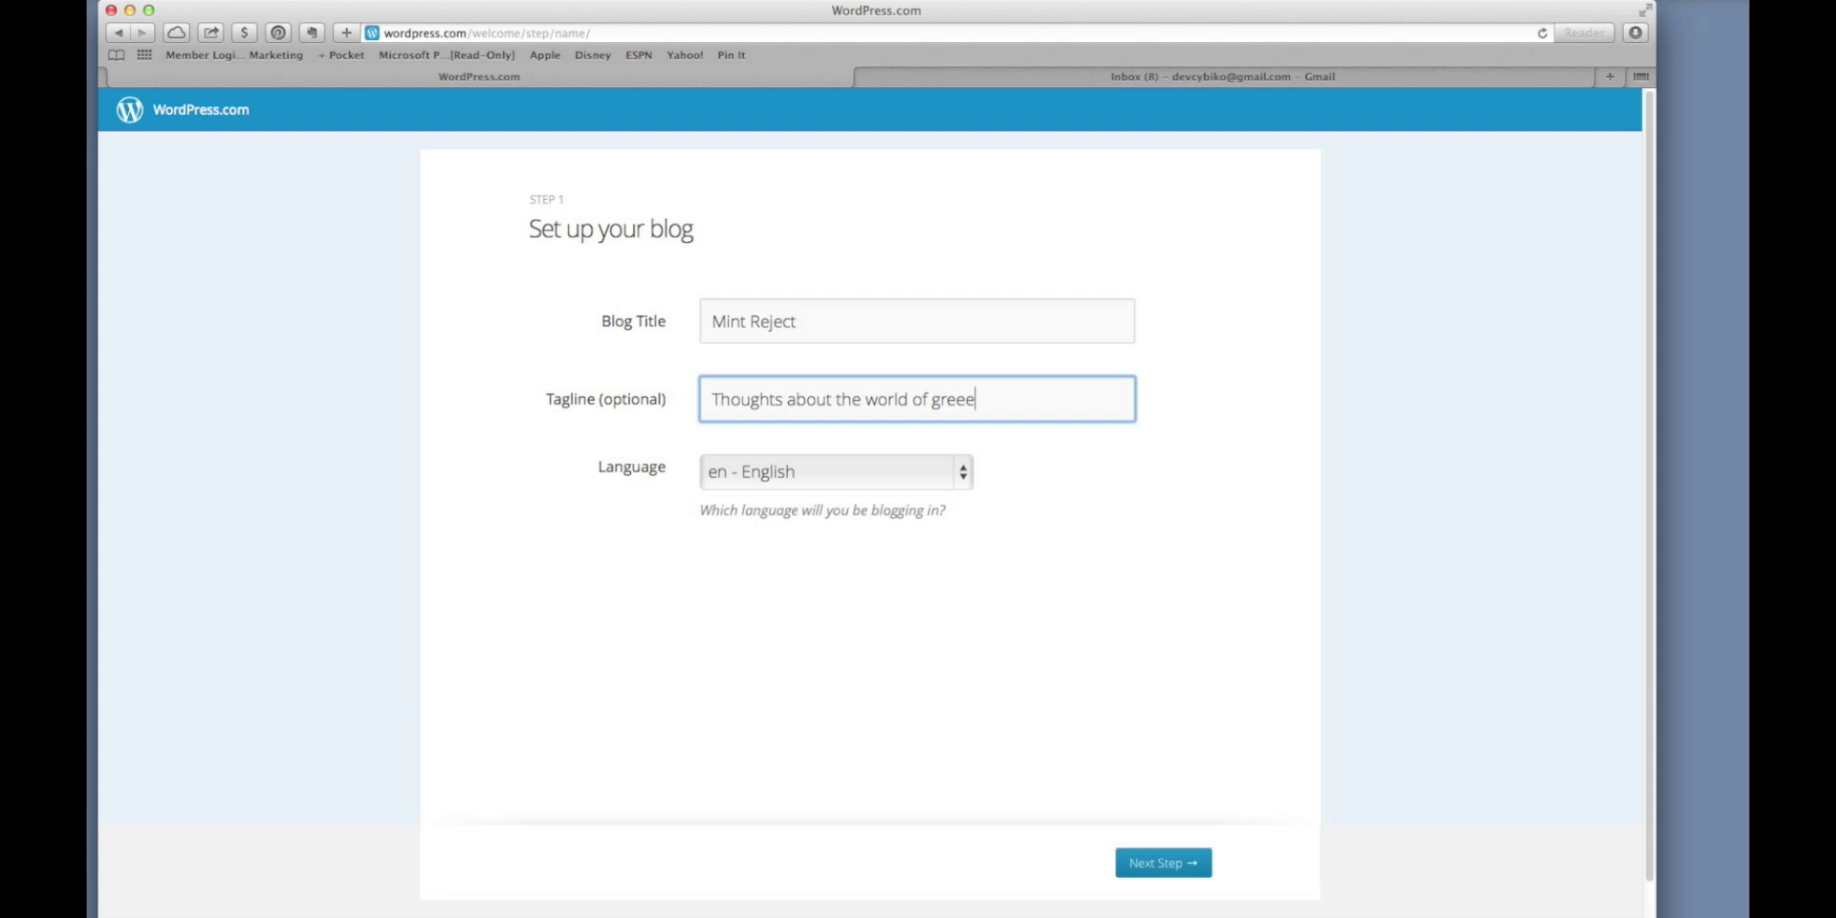
key("BackSpace")
type("n things")
left_click(1150, 859)
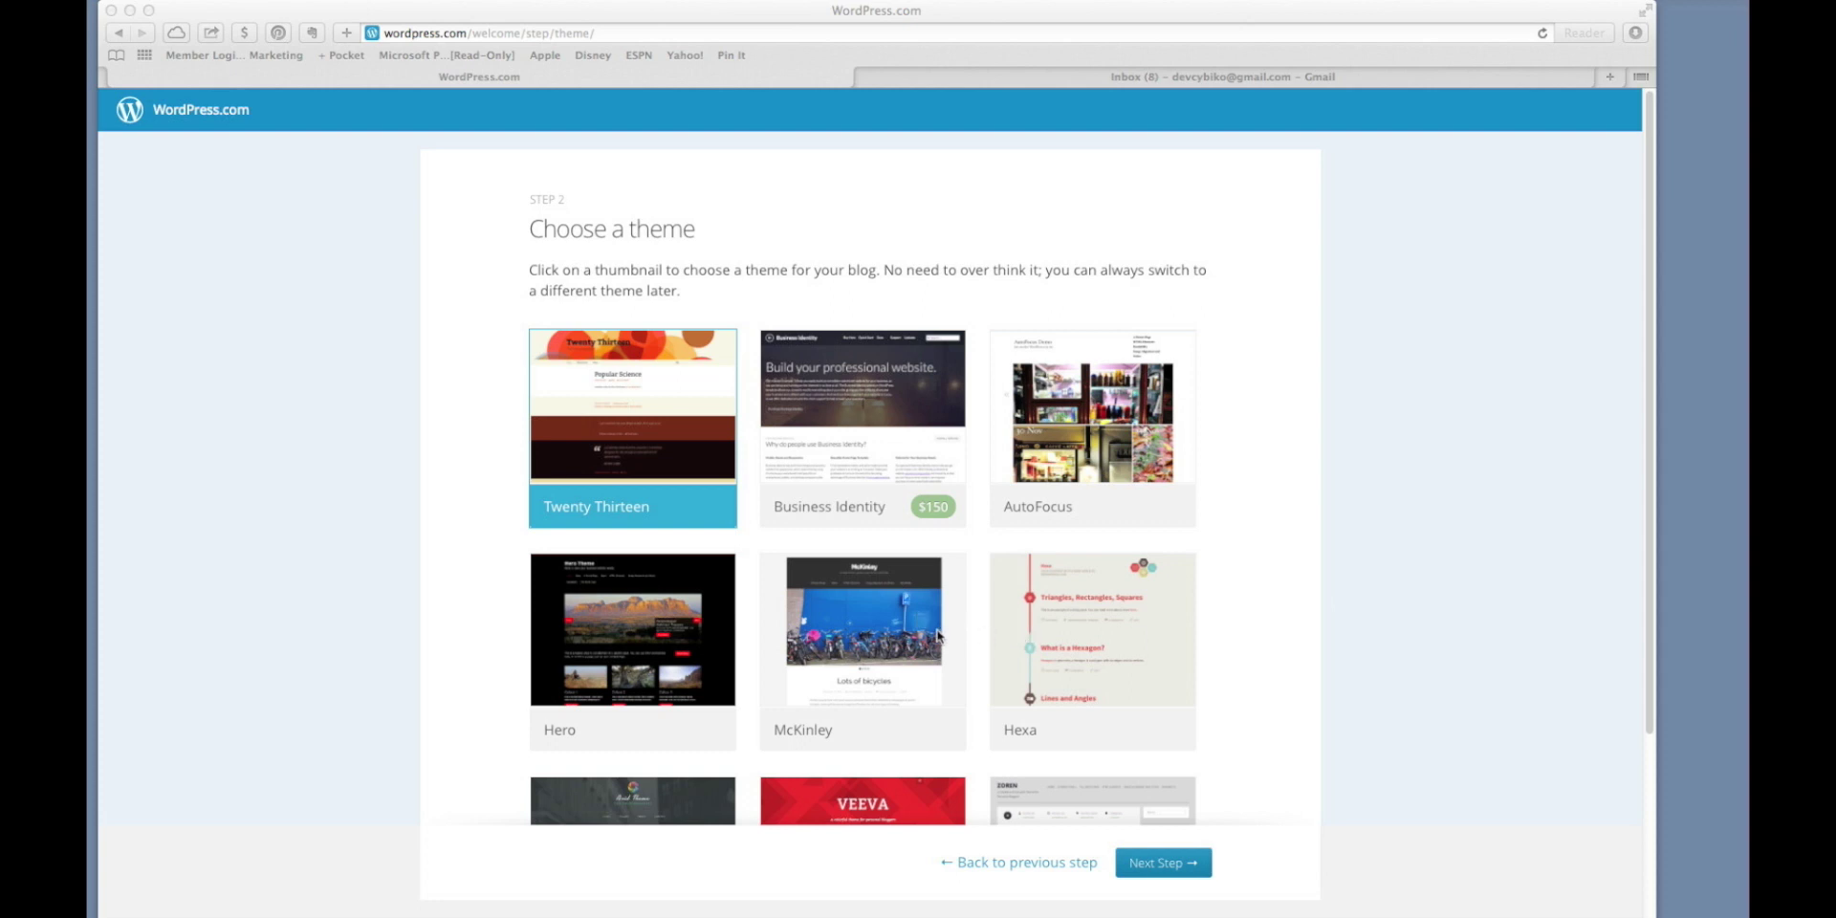
Pick the Twenty Thirteen theme and skip the Customize and Share setup steps.
left_click(451, 599)
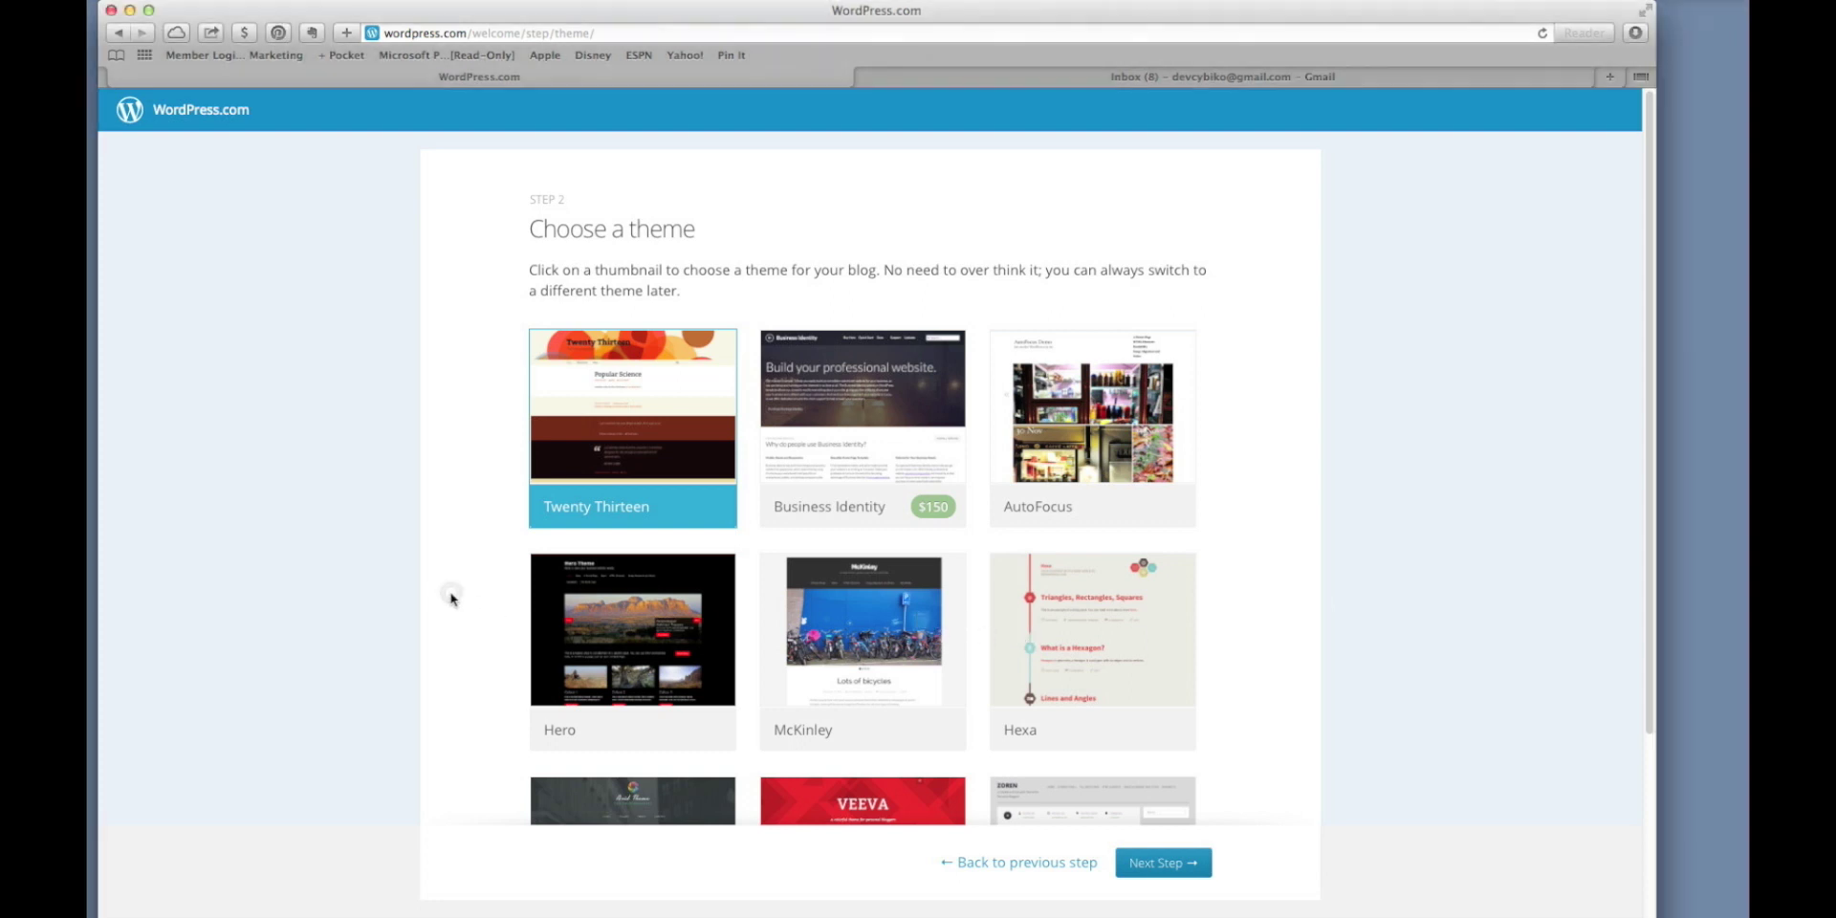
scroll(451, 598, "down", 2)
scroll(451, 599, "down", 5)
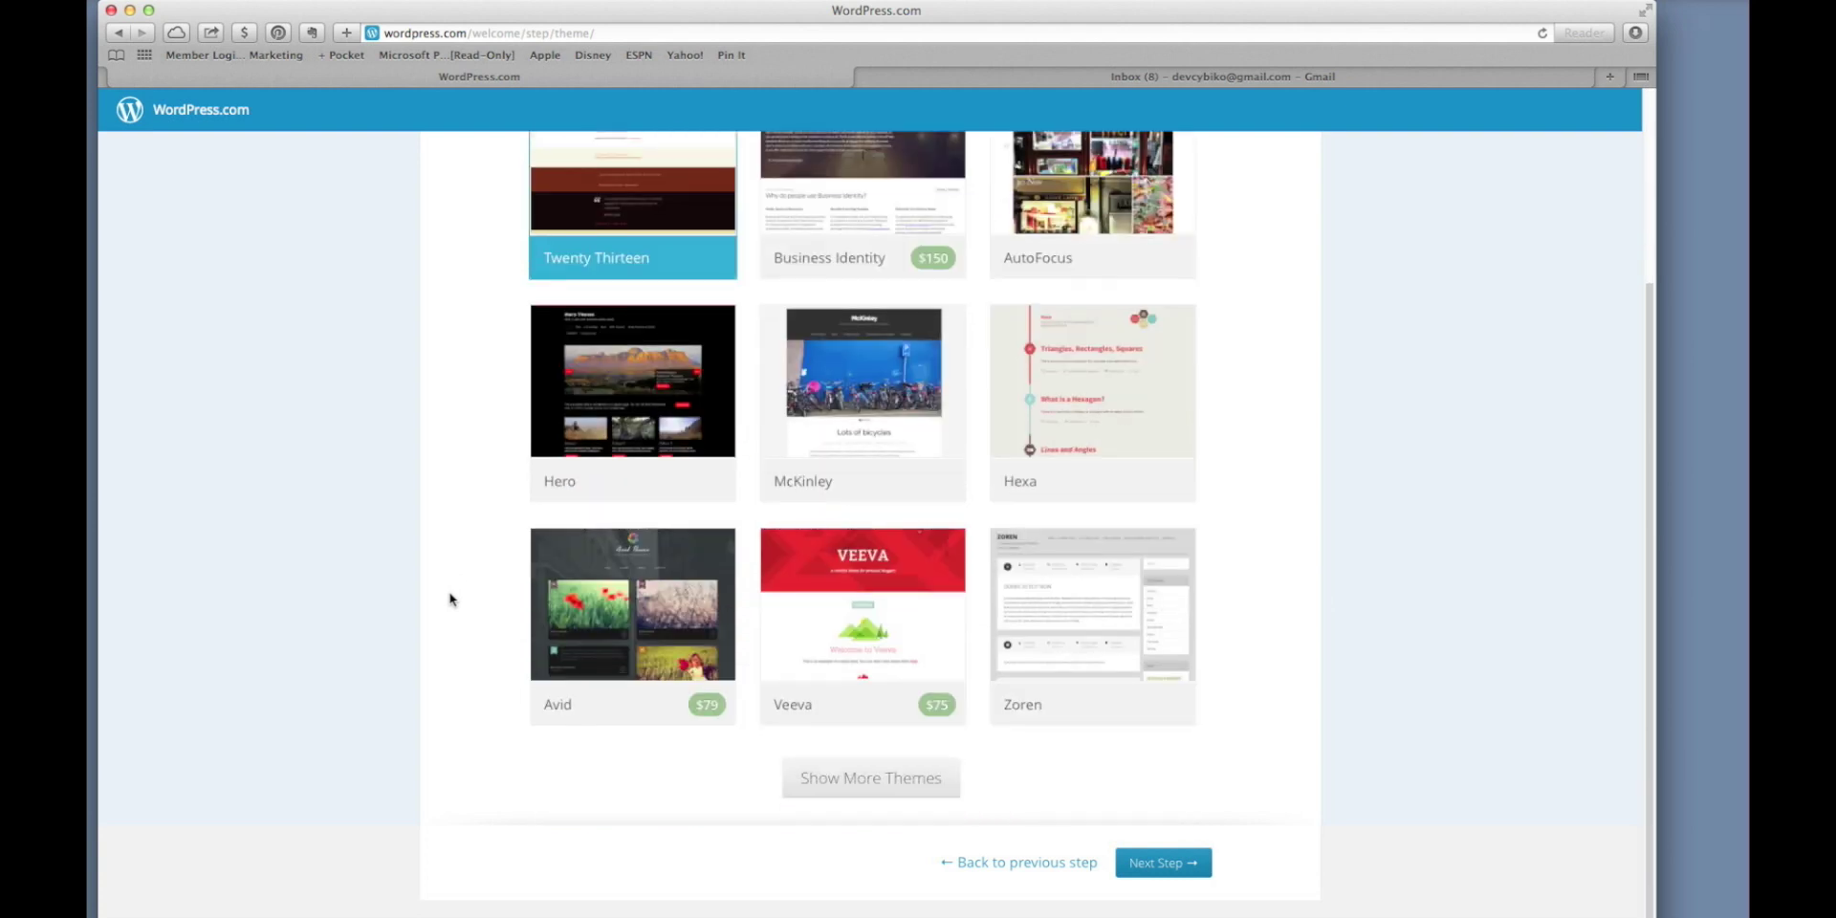
scroll(450, 599, "up", 4)
scroll(451, 599, "up", 1)
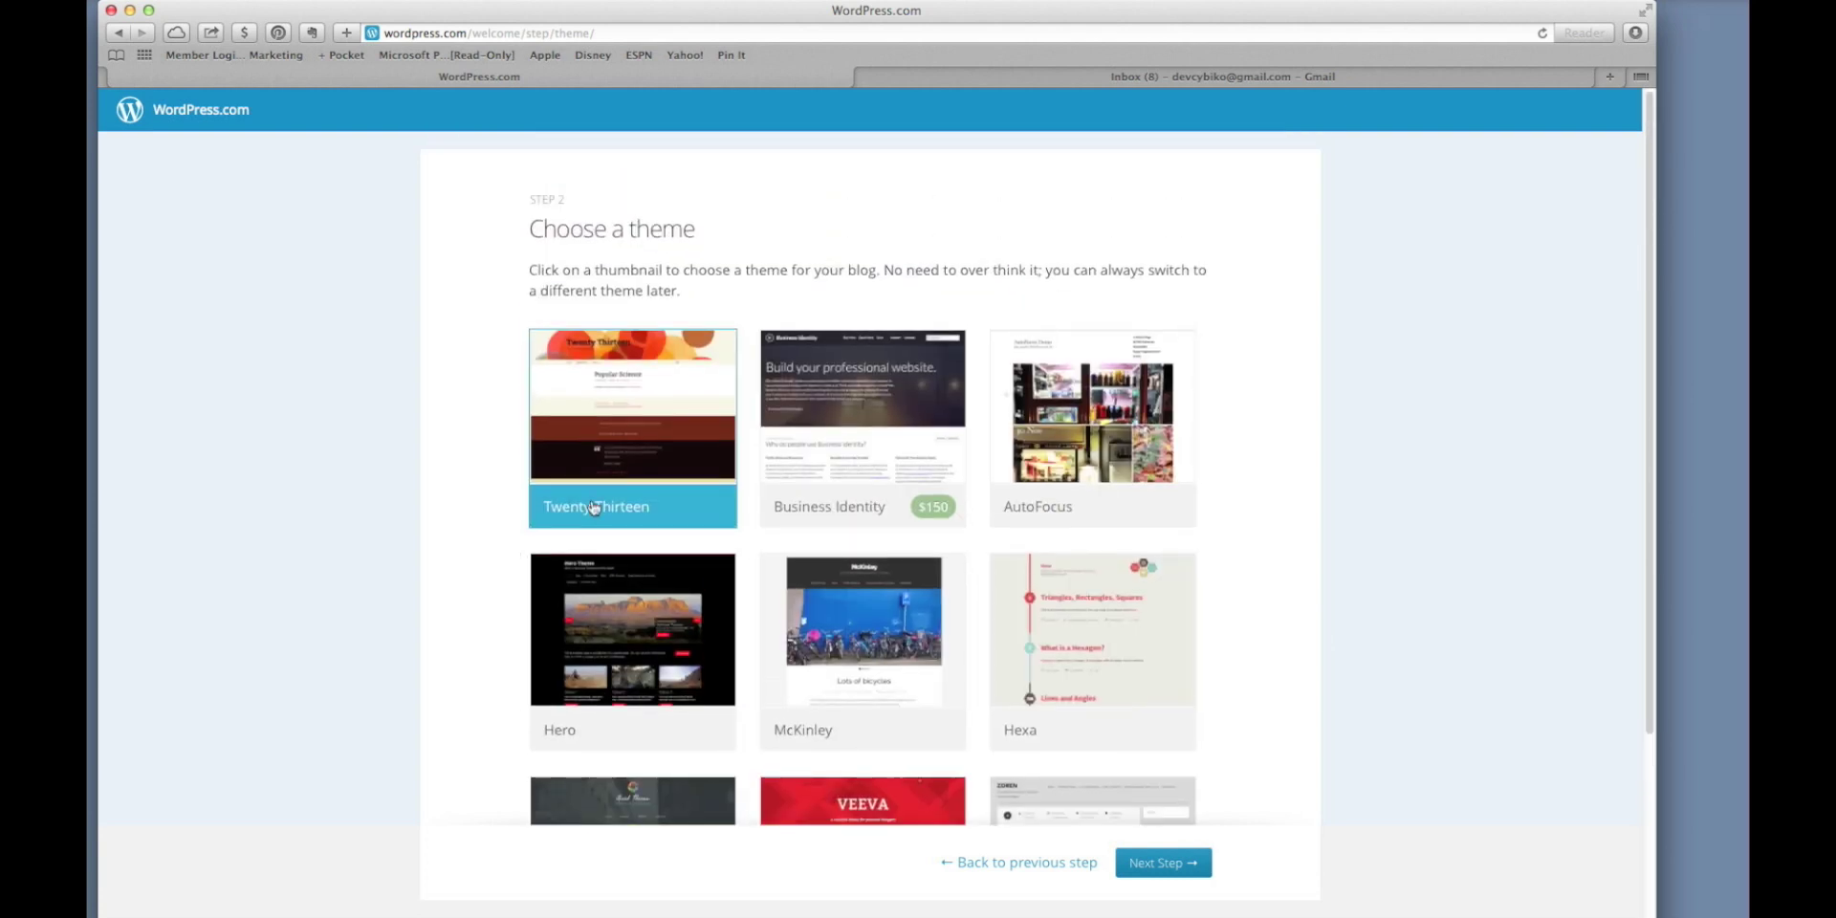
left_click(692, 424)
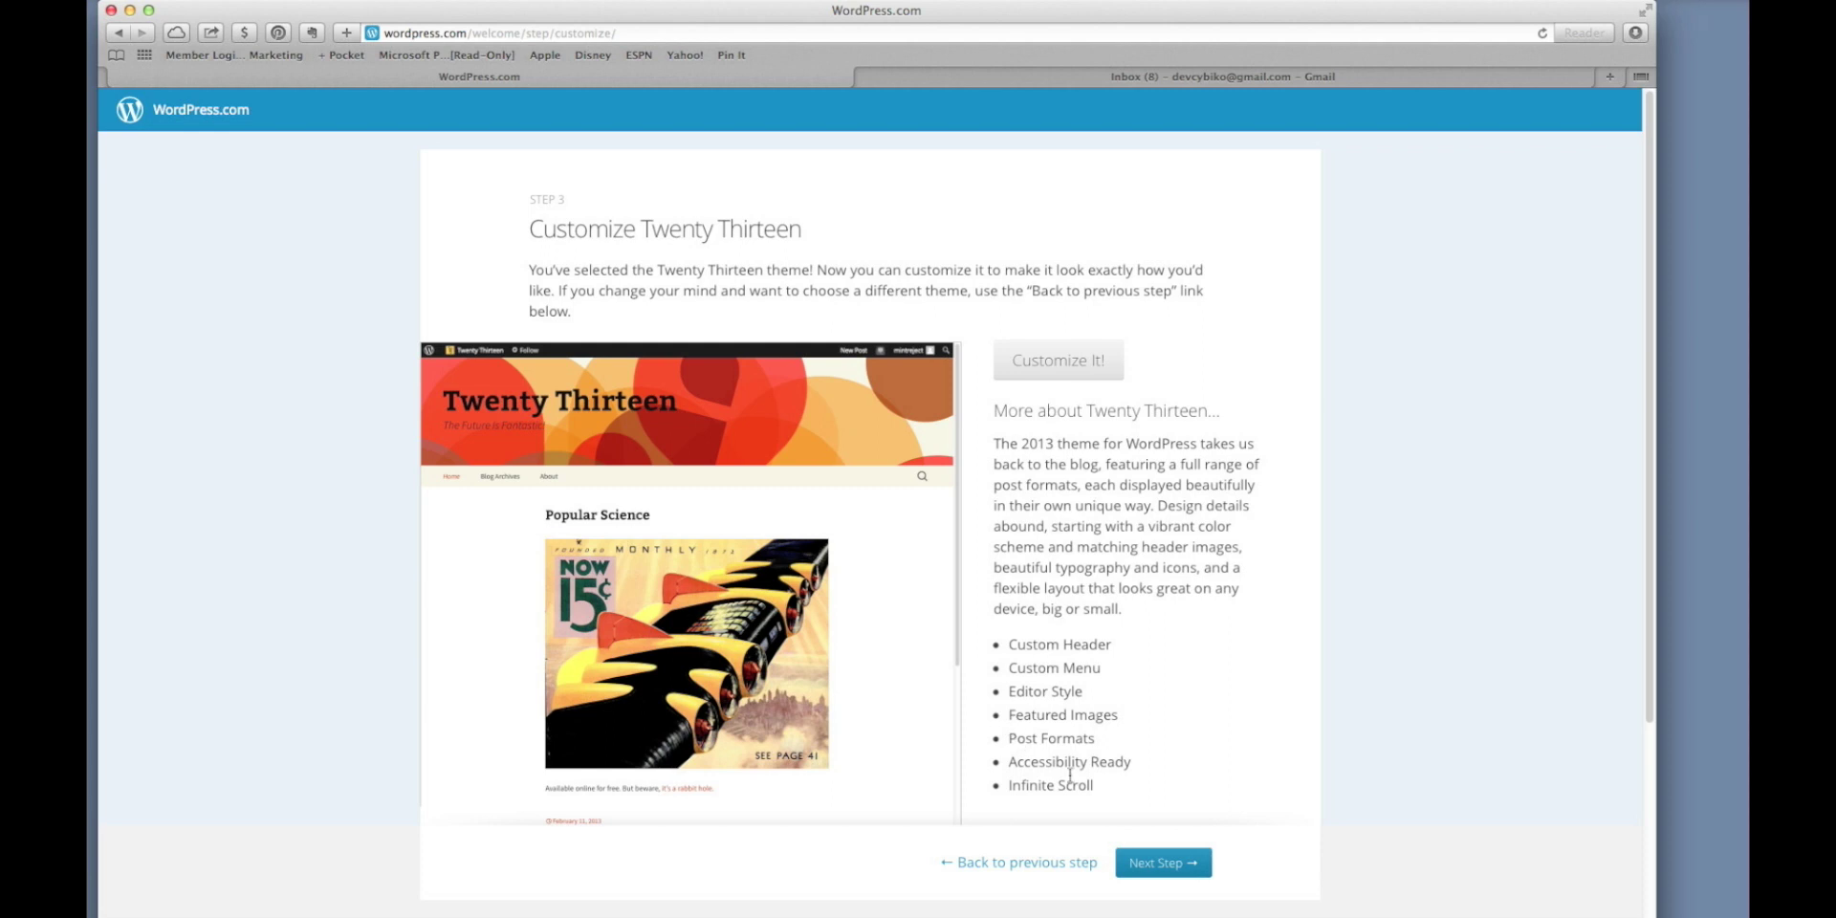
left_click(1152, 860)
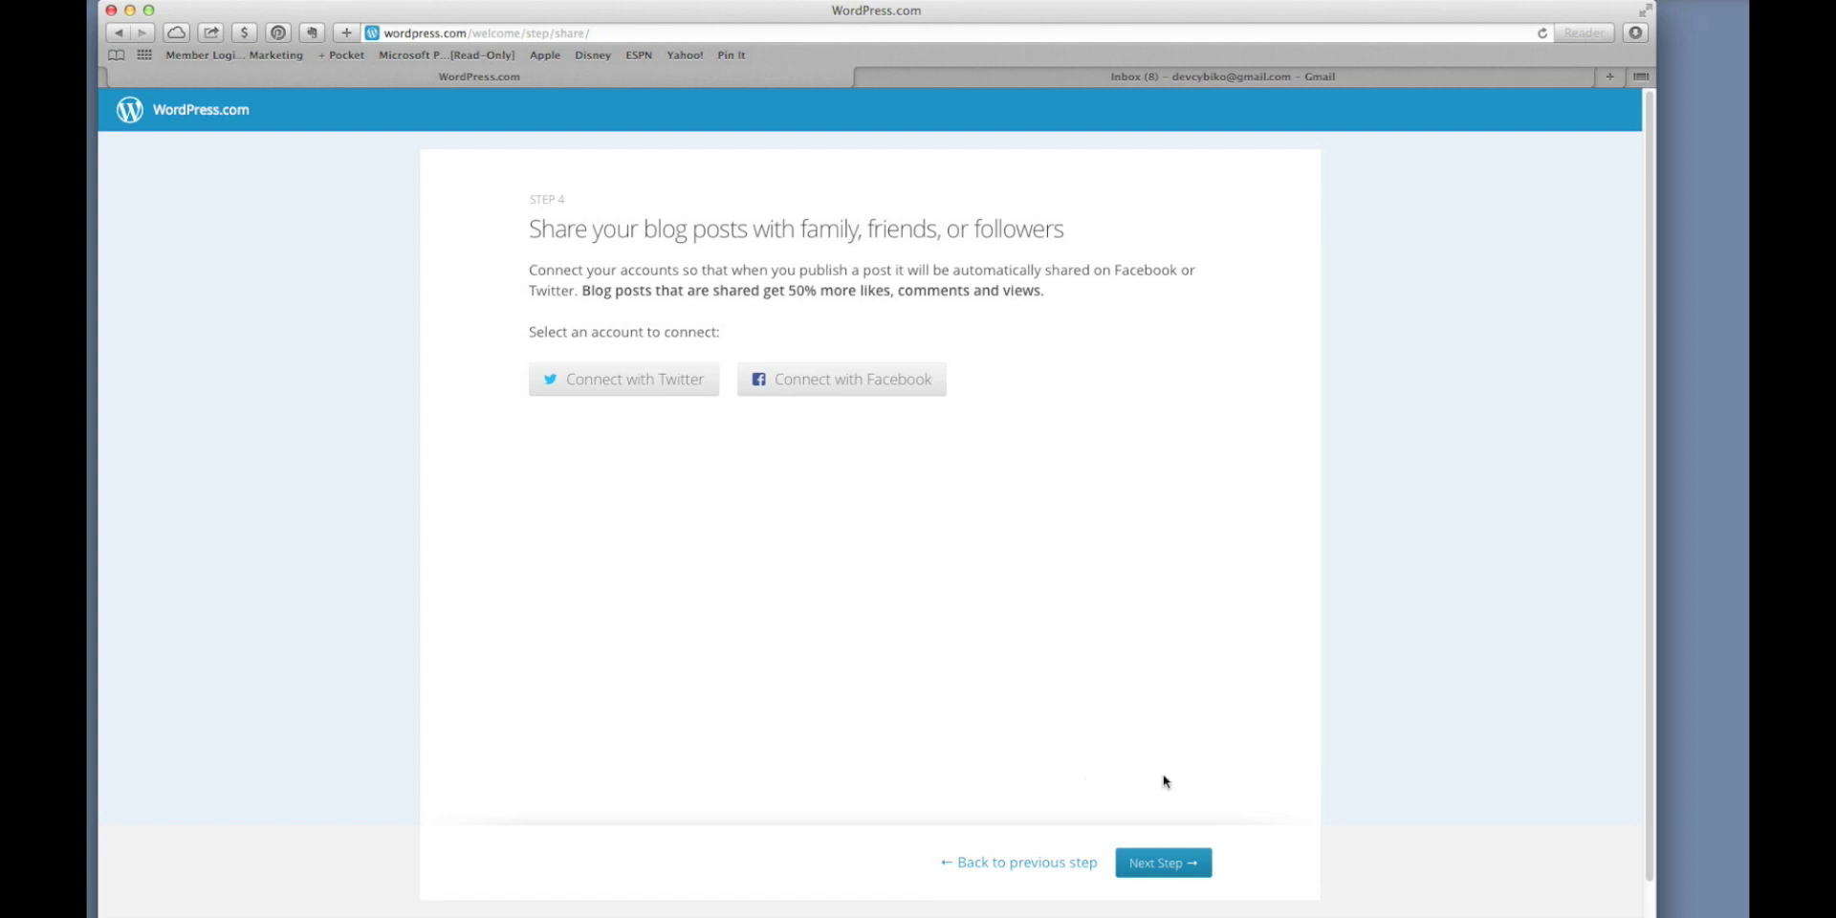
left_click(1175, 860)
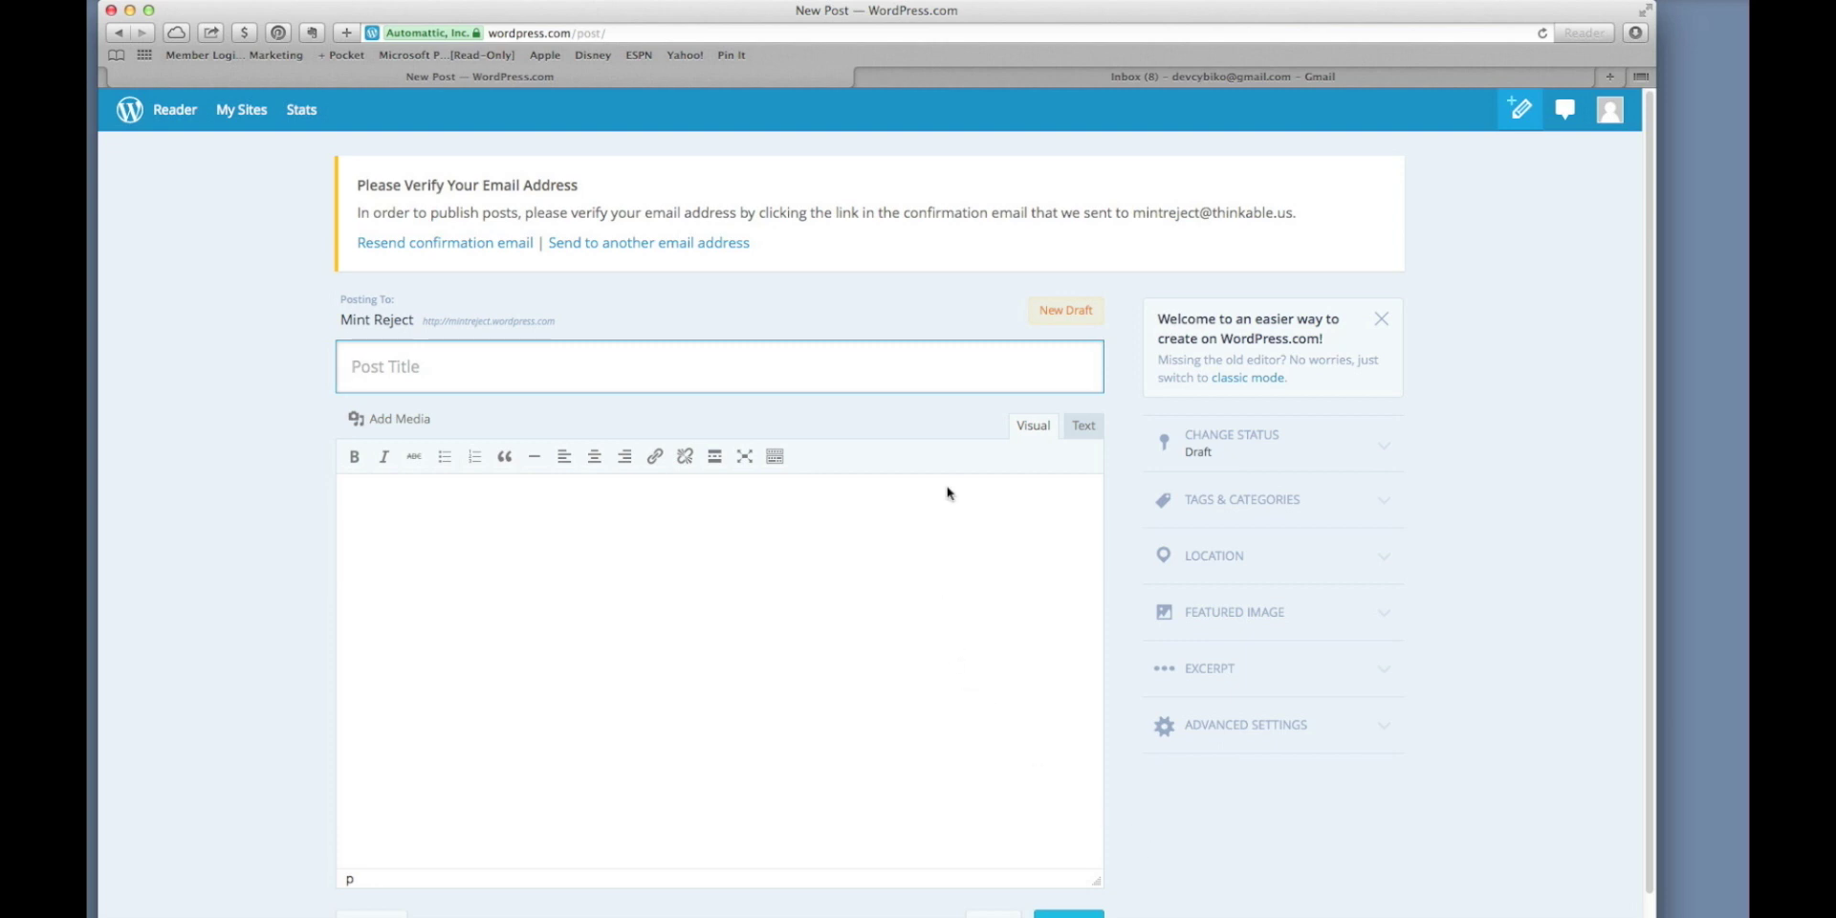
Open the WordPress.com confirmation message in Gmail and confirm the e-mail address.
left_click(1072, 83)
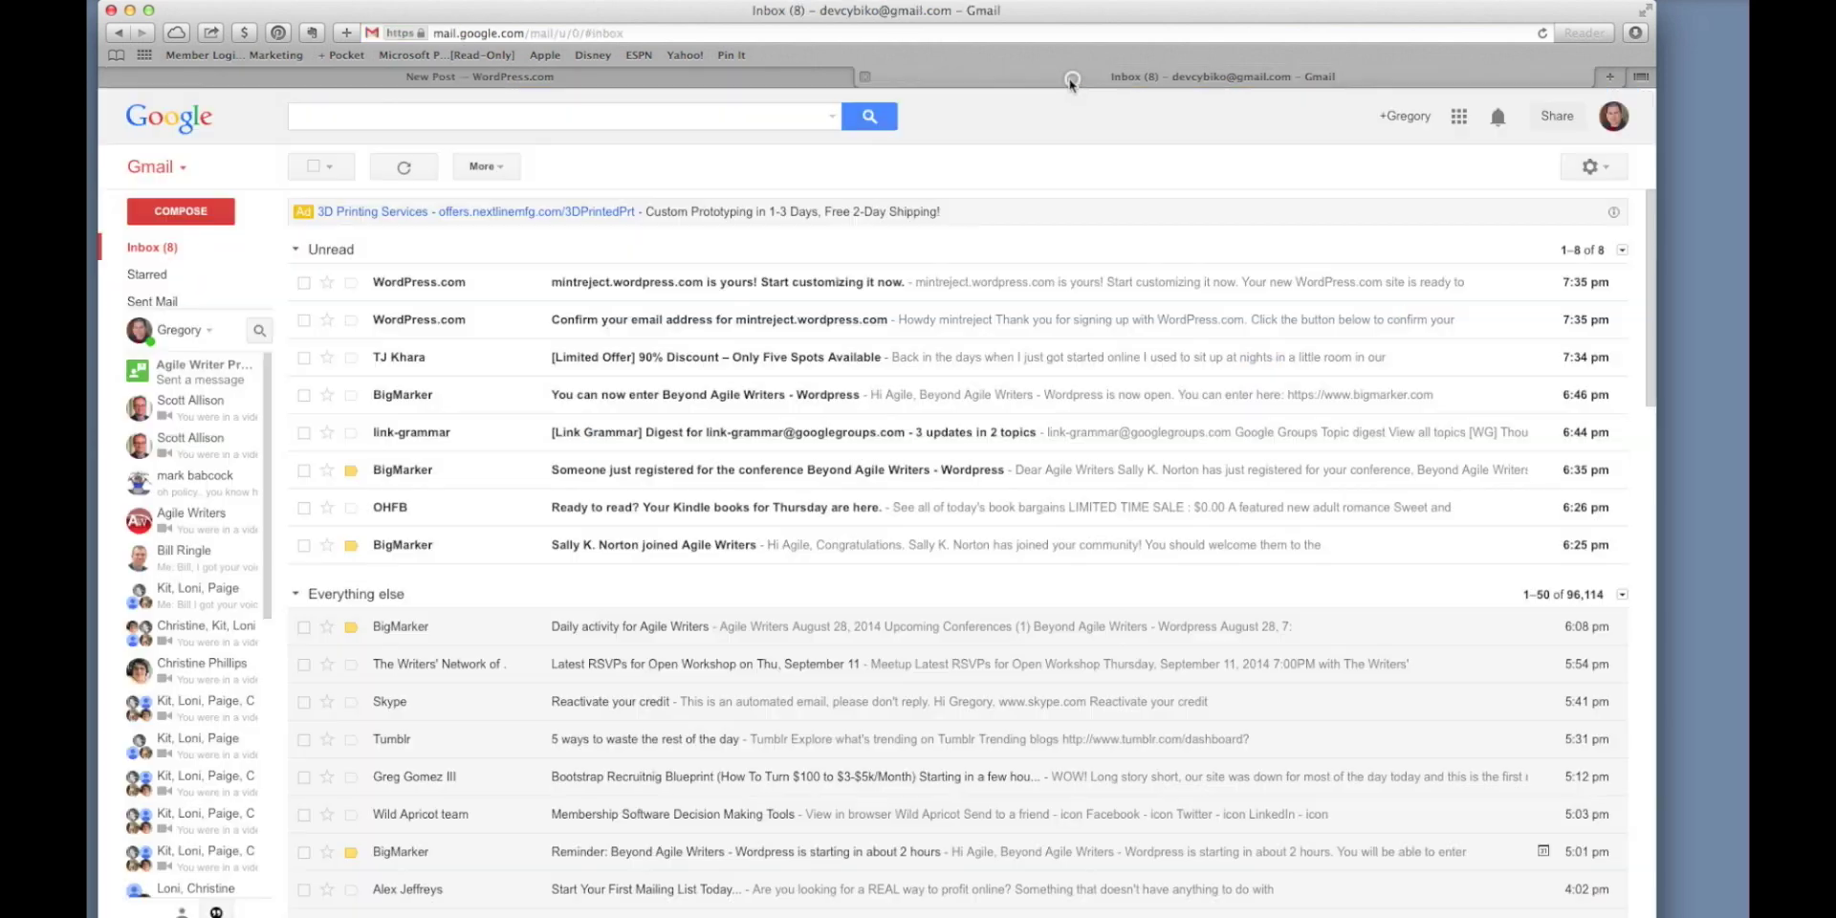
left_click(592, 322)
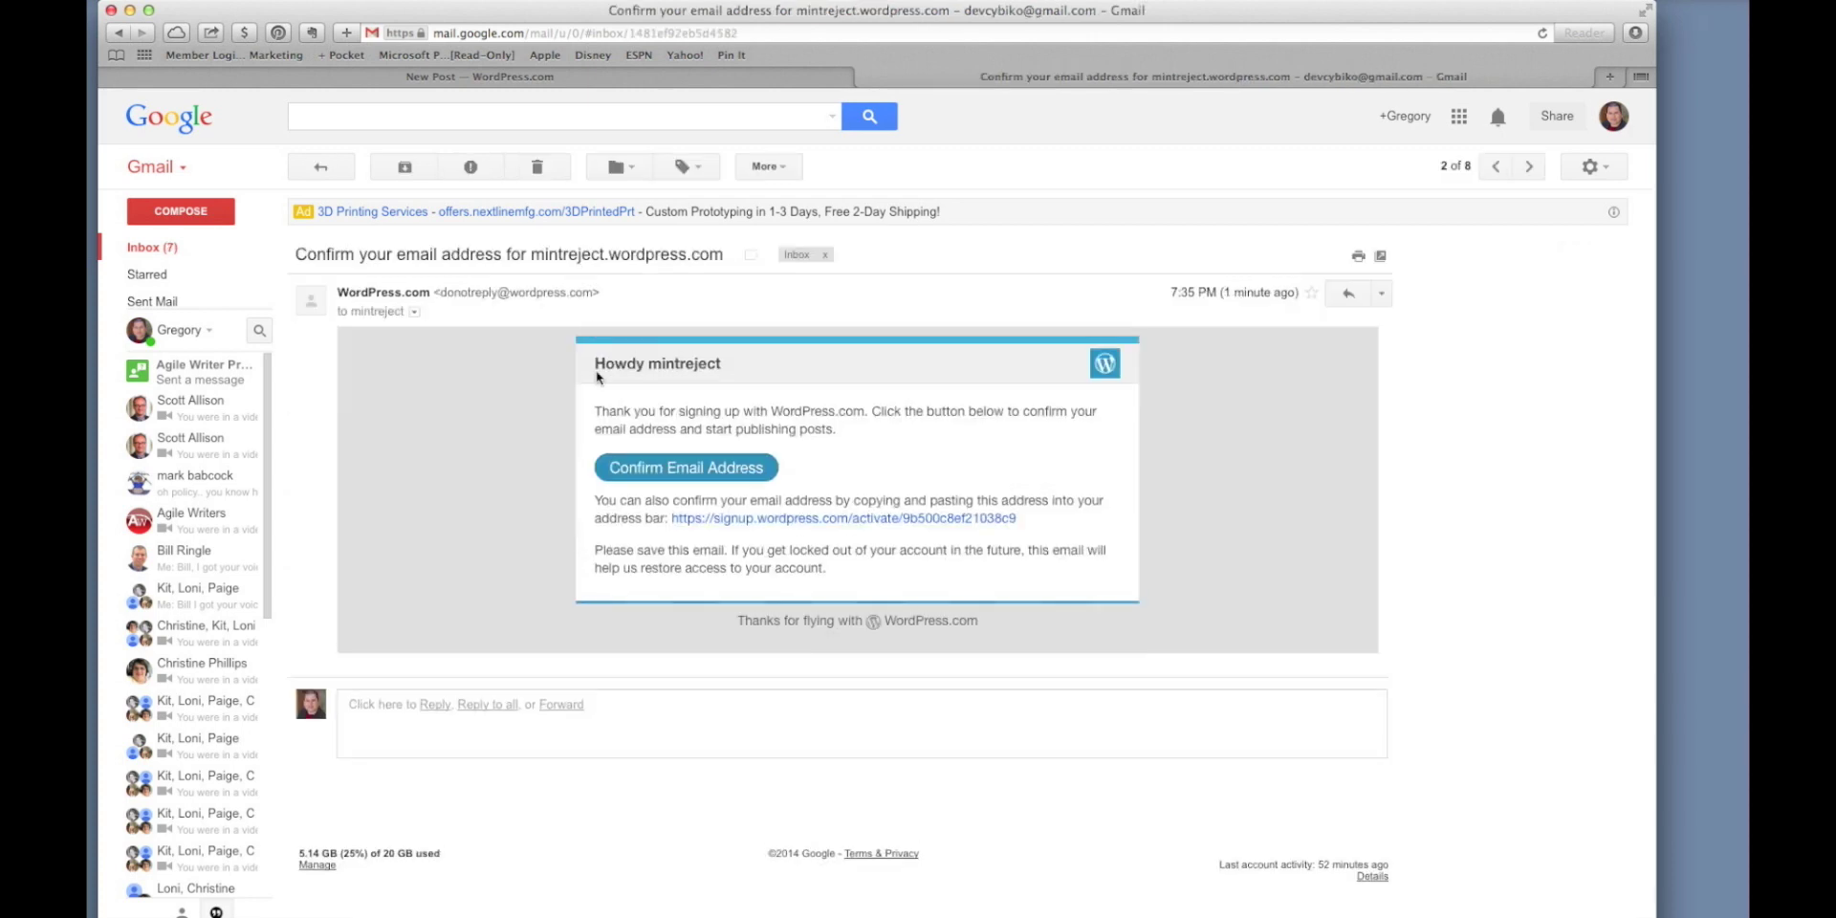
left_click(657, 468)
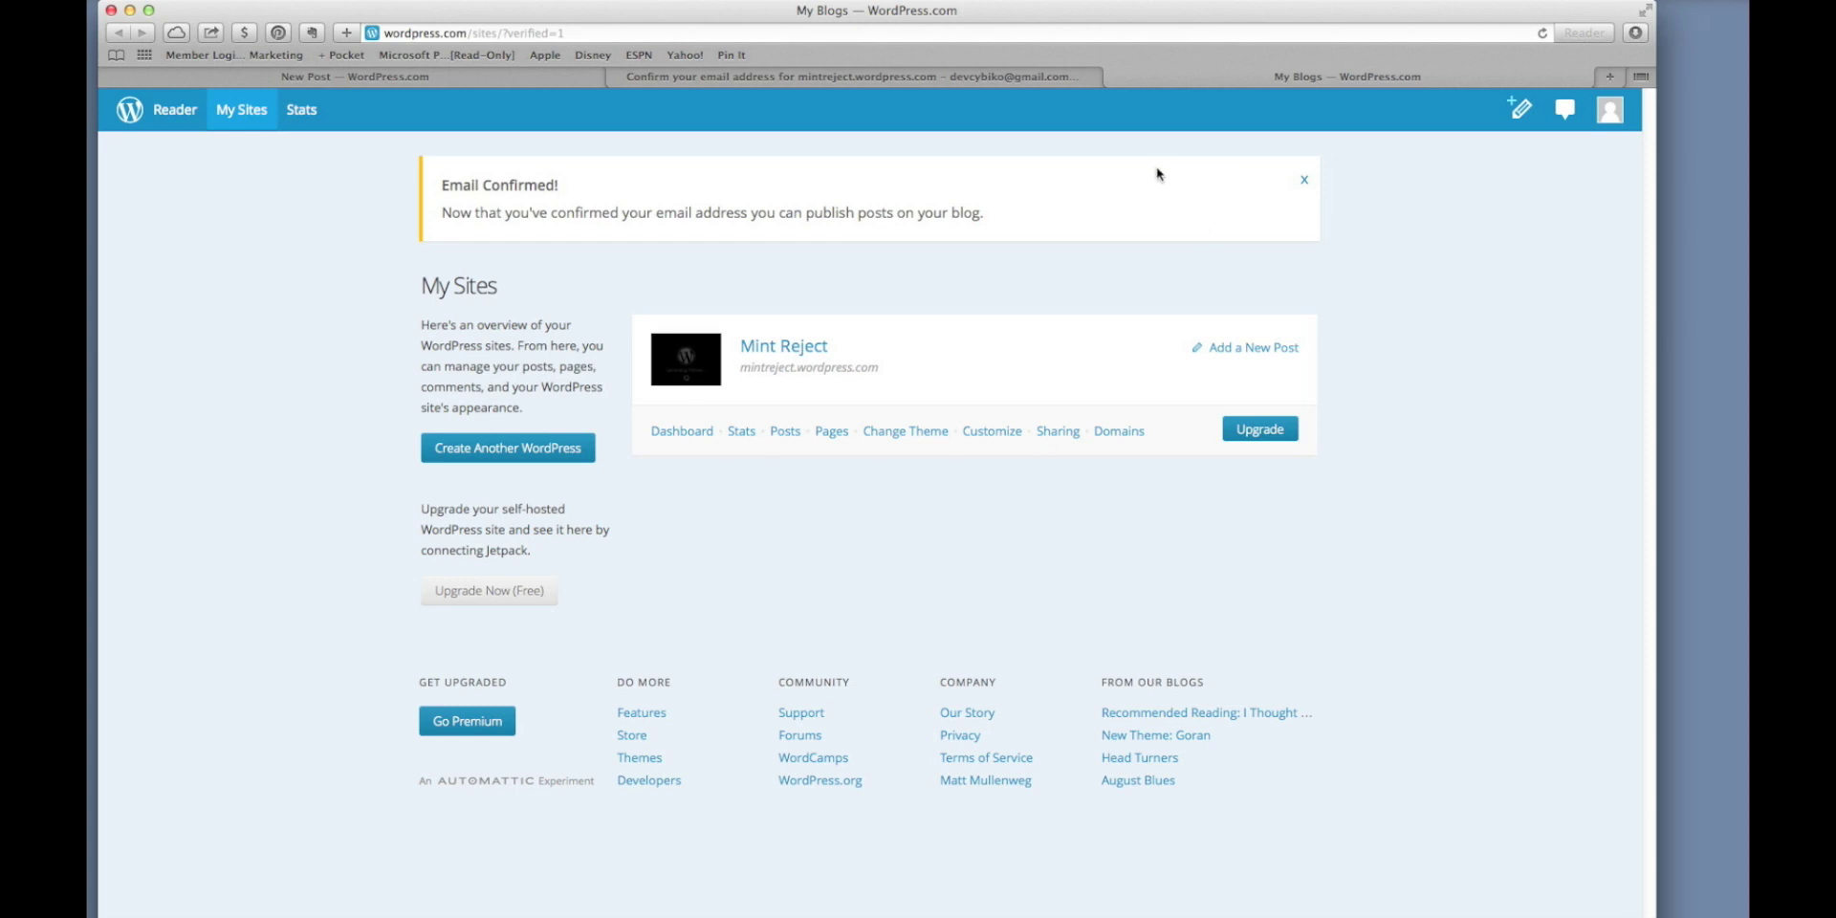
Close the extra My Blogs and Gmail tabs to get back to the New Post editor.
left_click(1114, 78)
left_click(865, 77)
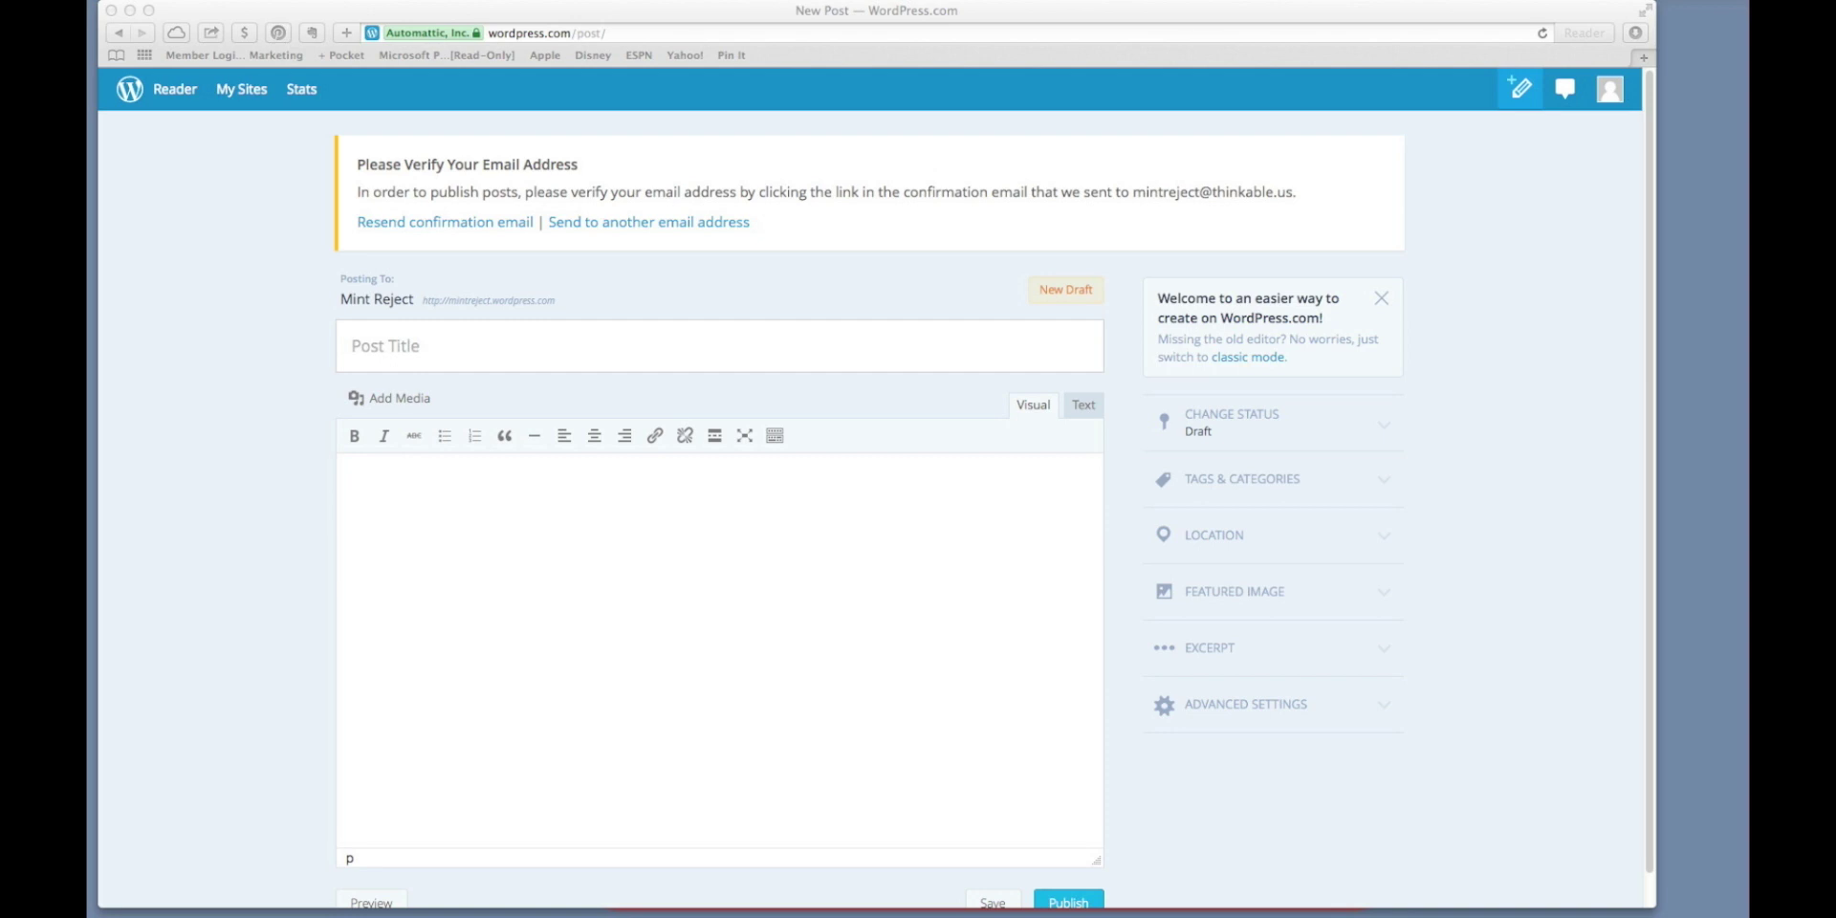
Paste the title 'What John Green Said' and strip its quotation marks and leading space.
left_click(562, 350)
type("\"What John Green Said\"")
key("BackSpace")
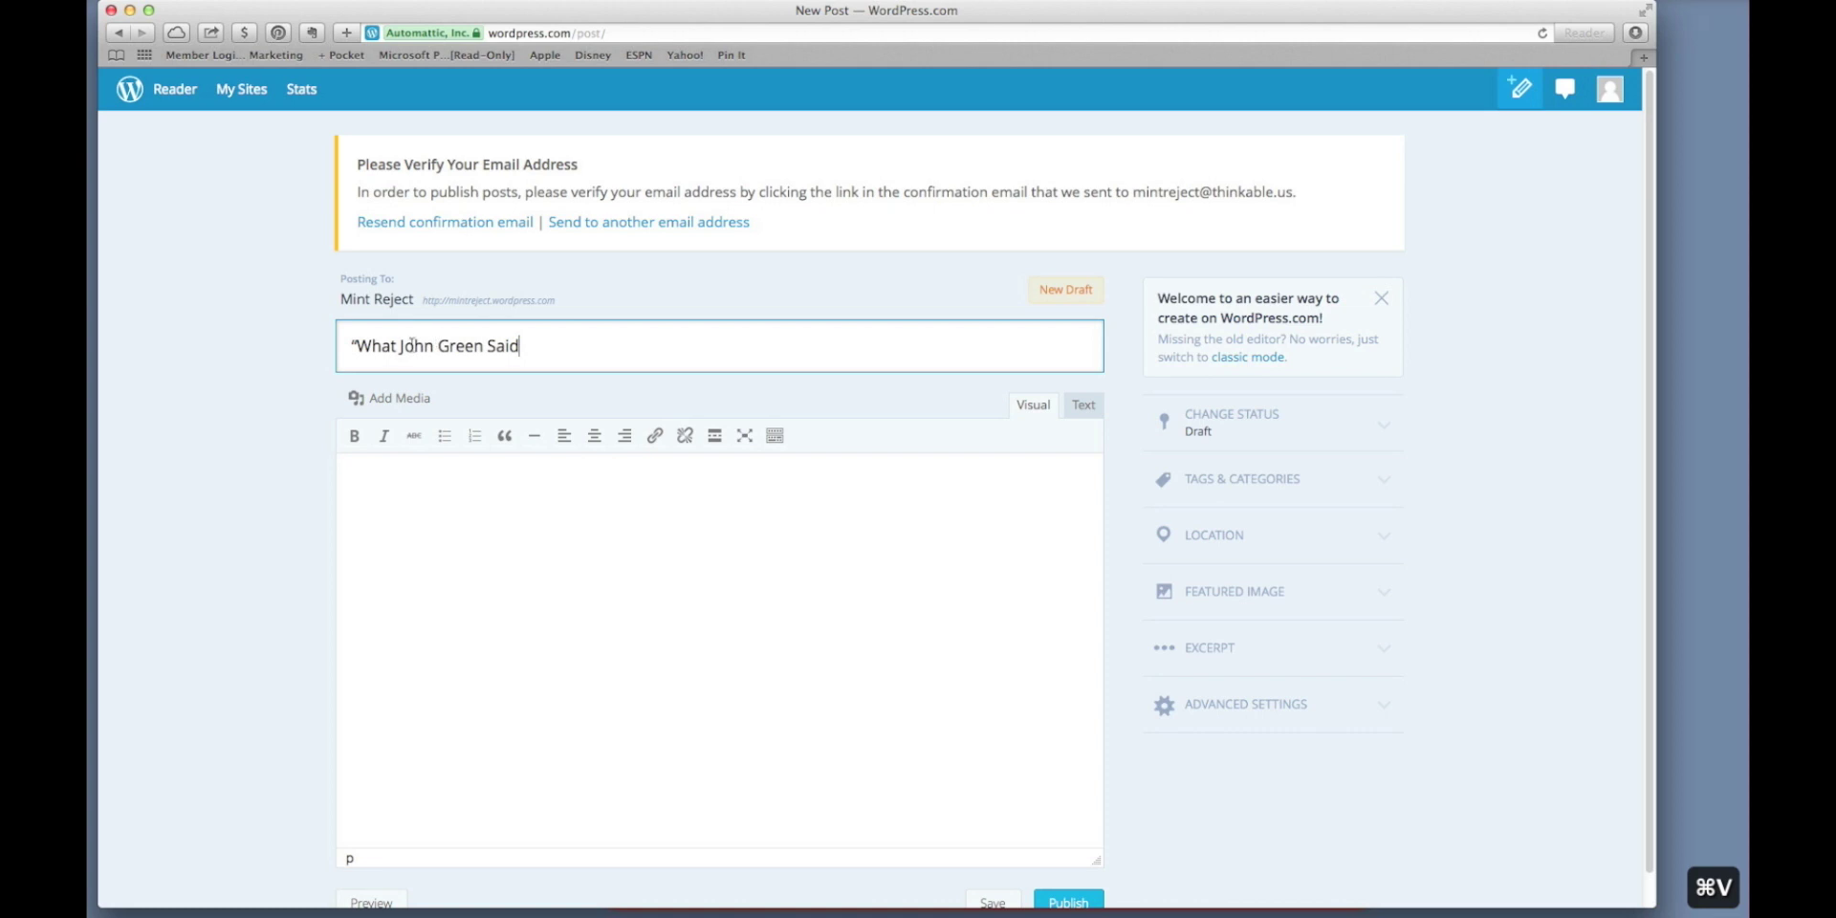
left_click(353, 346)
key("BackSpace")
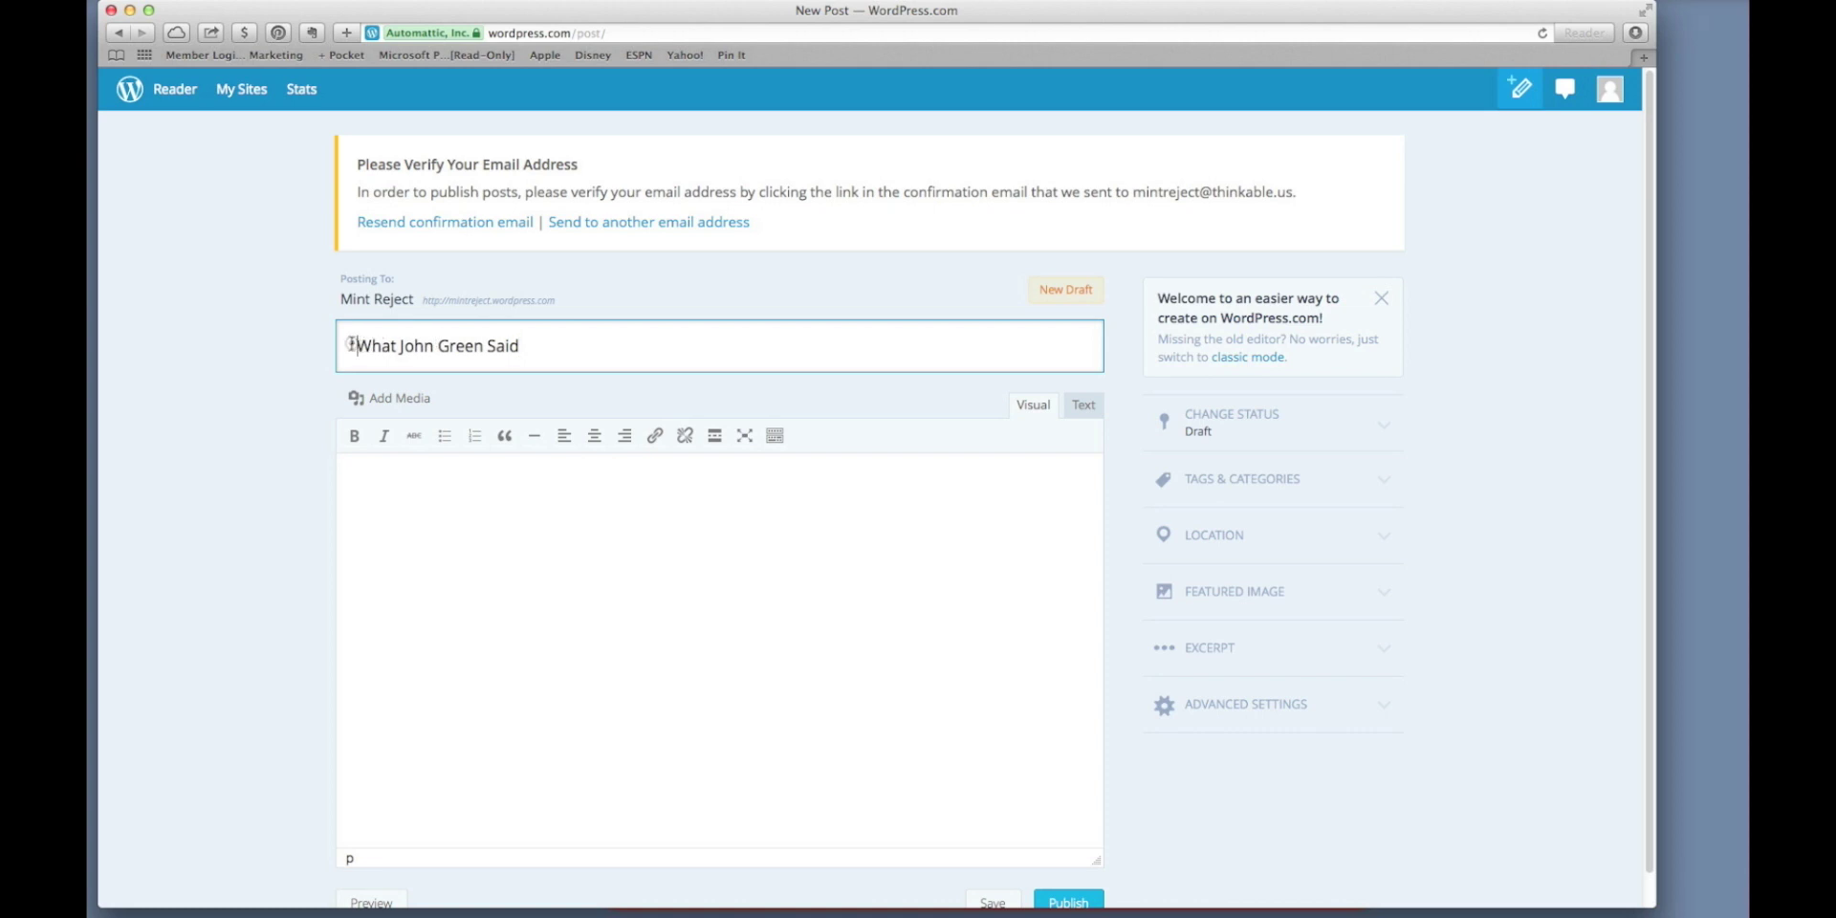
key("BackSpace")
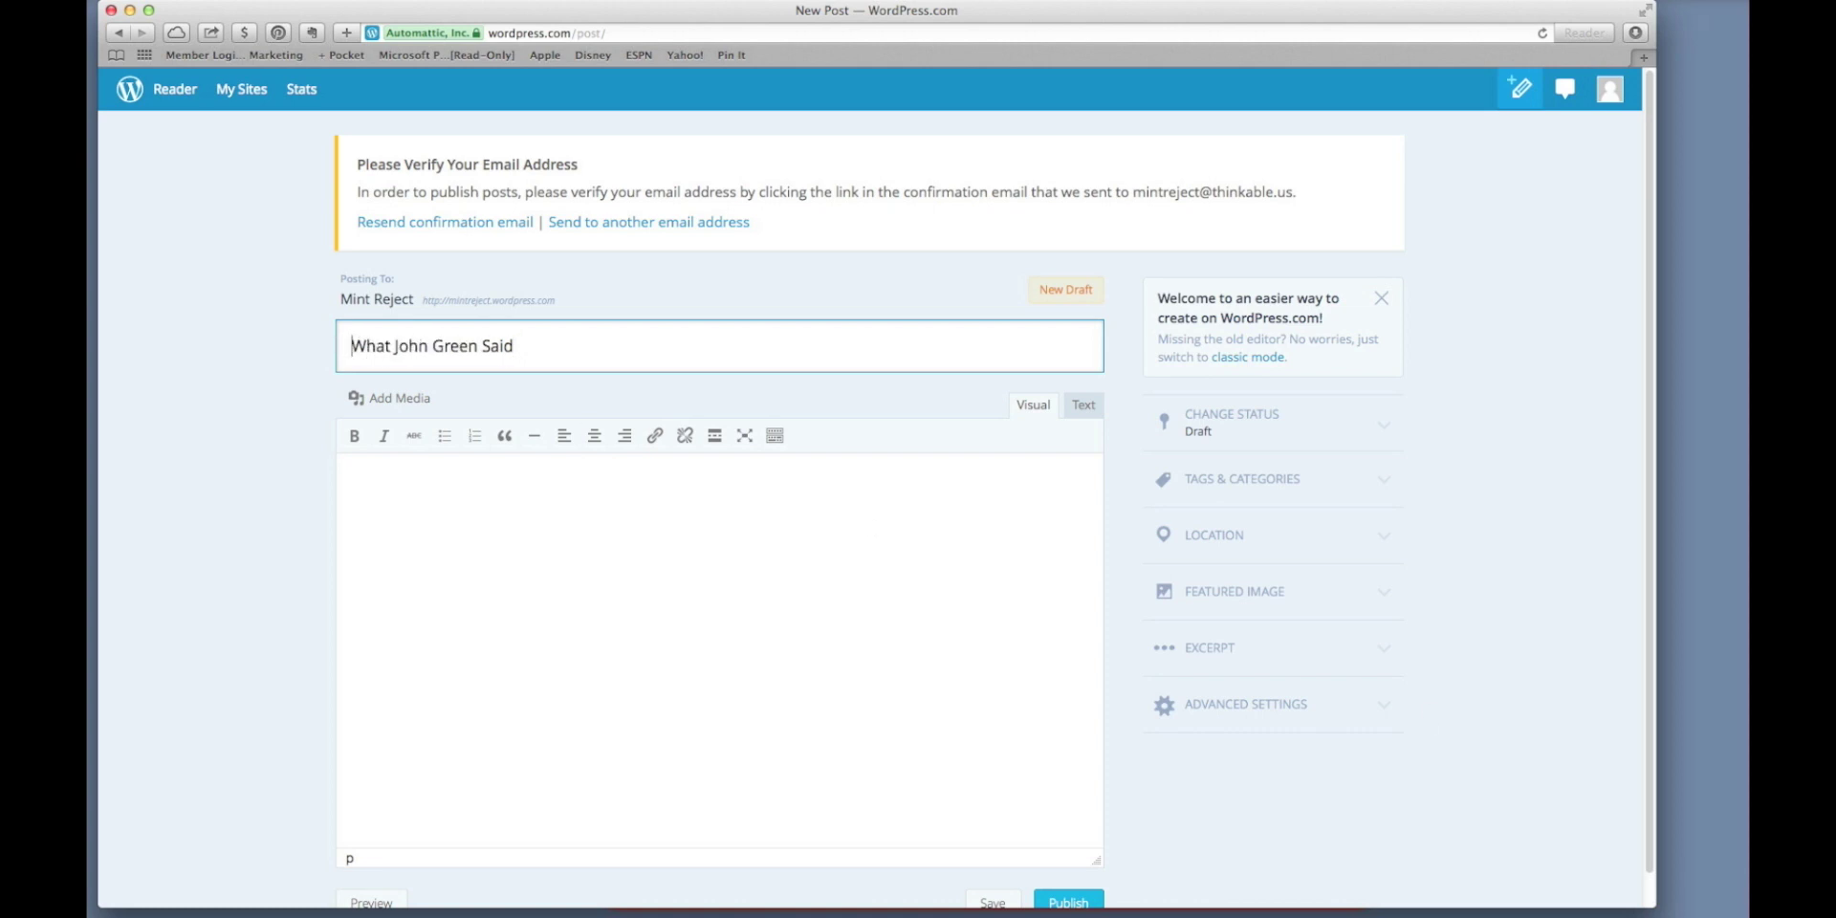
Copy the paragraph about John Green's Ethiopia trip and paste it into the post body.
key("super+Tab")
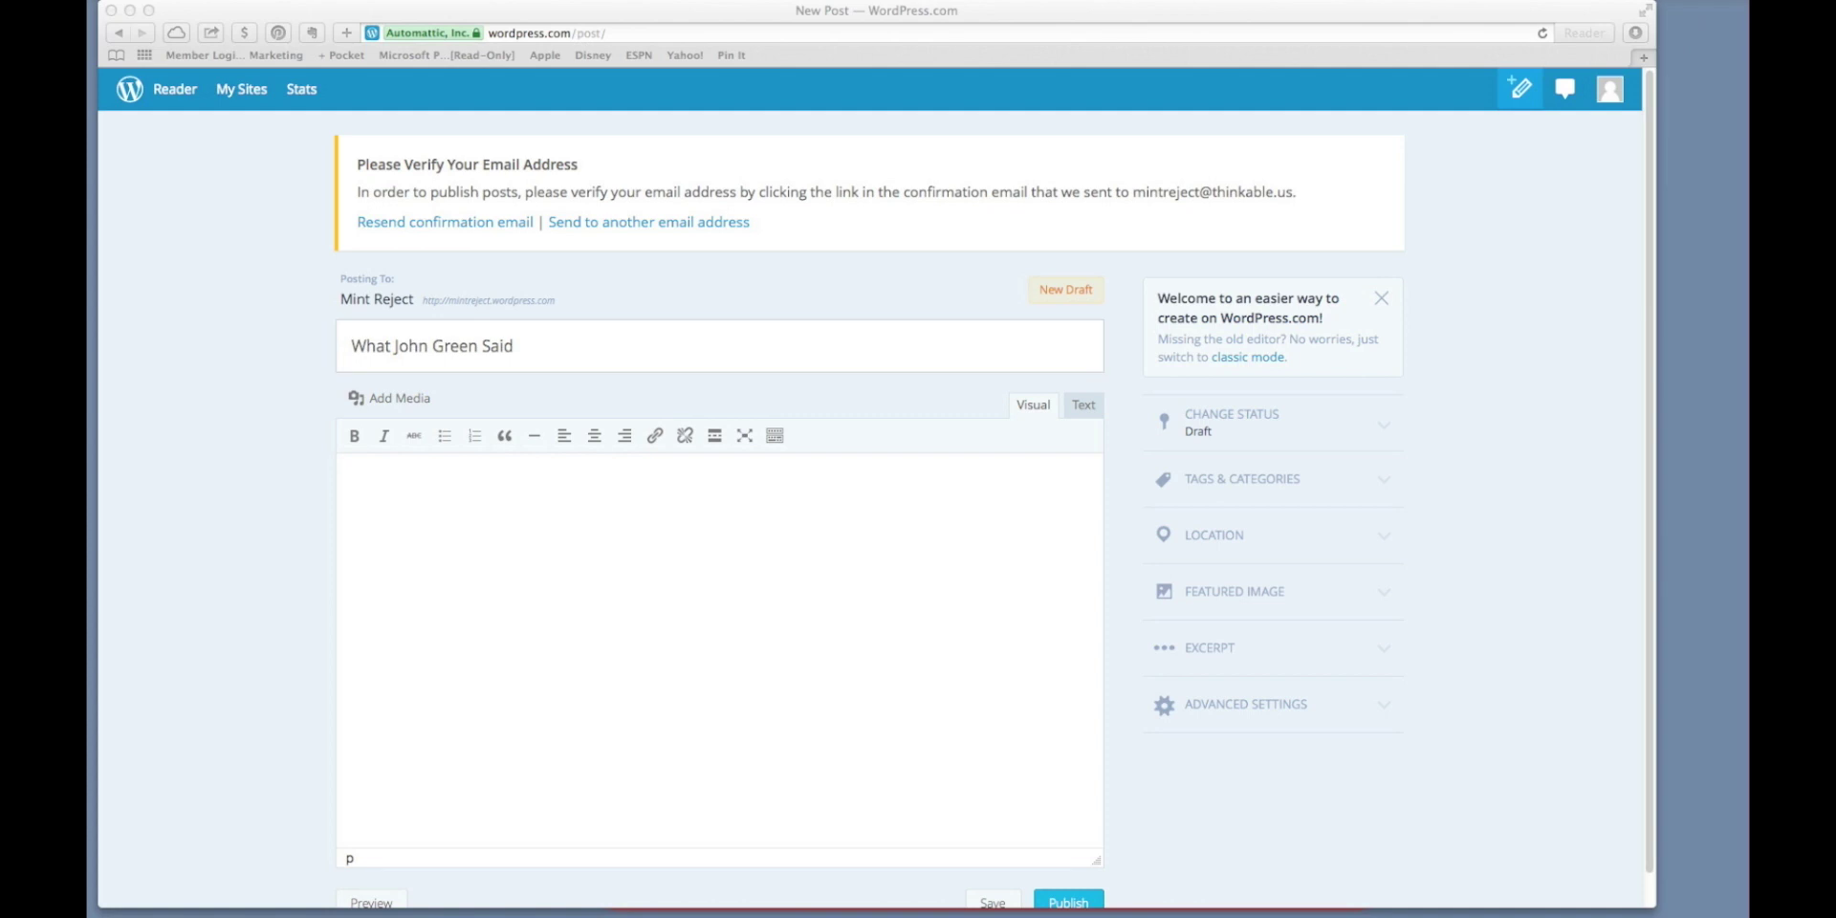
key("super+c")
left_click(661, 712)
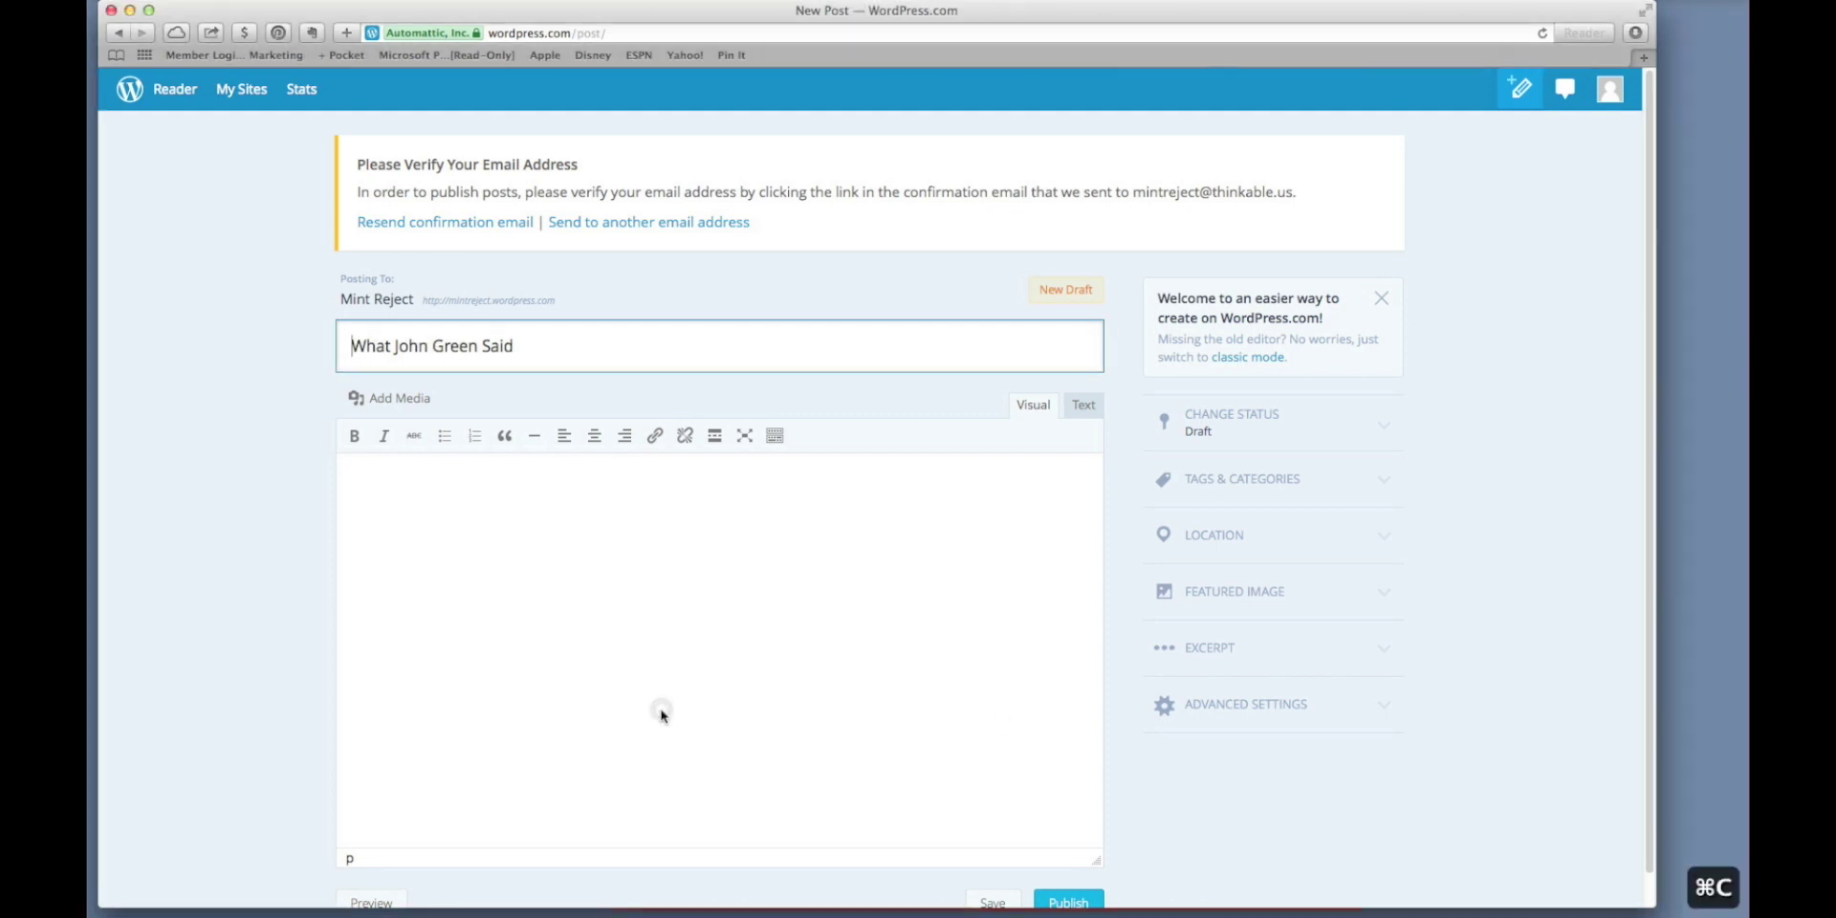
key("super+v")
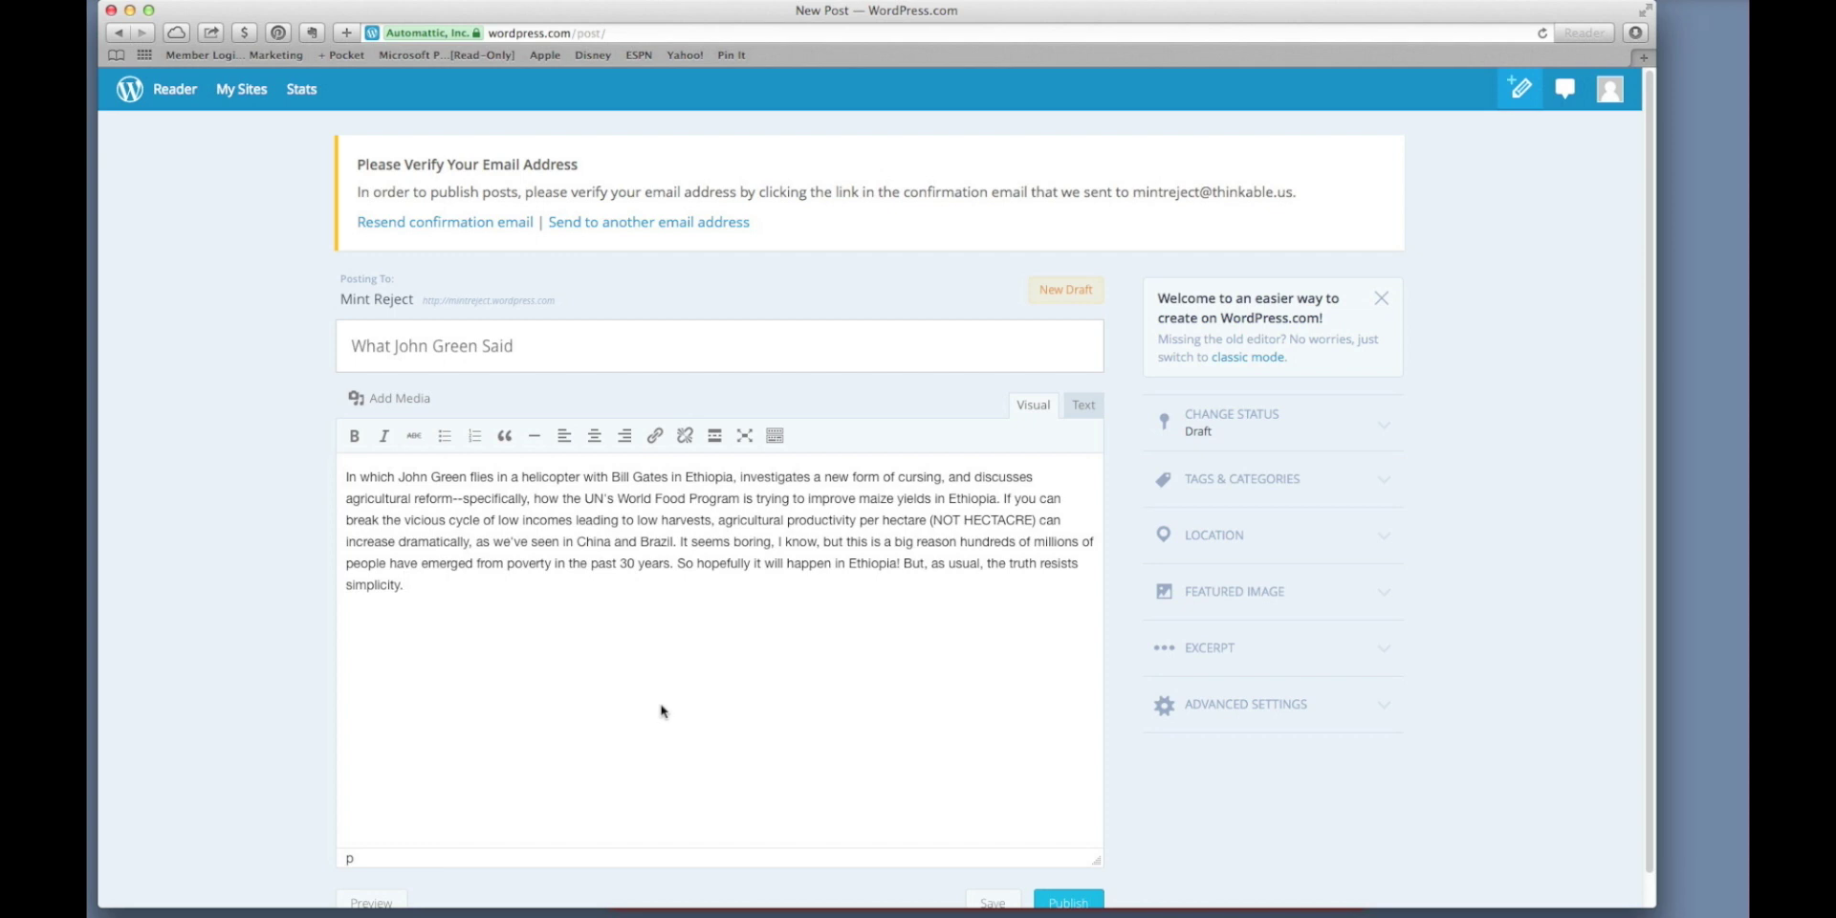
key("super+Tab")
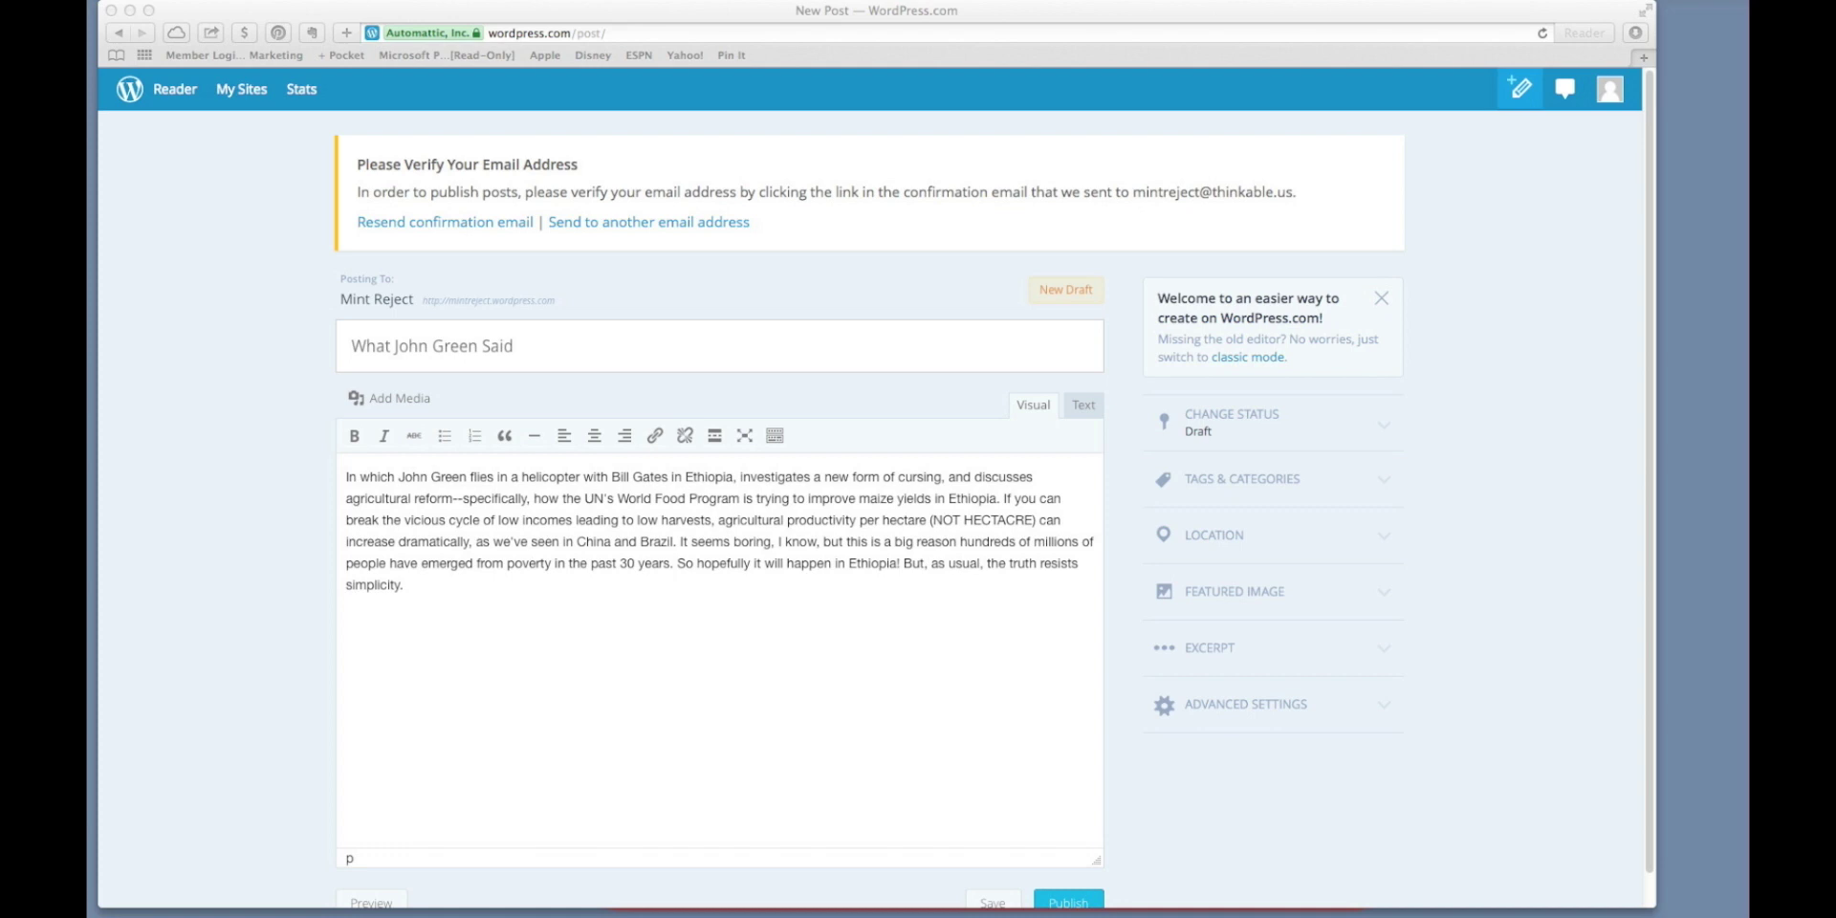
Make 'John Green' in the first sentence bold and give it a text colour.
left_click(399, 481)
left_click_drag(399, 478, 467, 479)
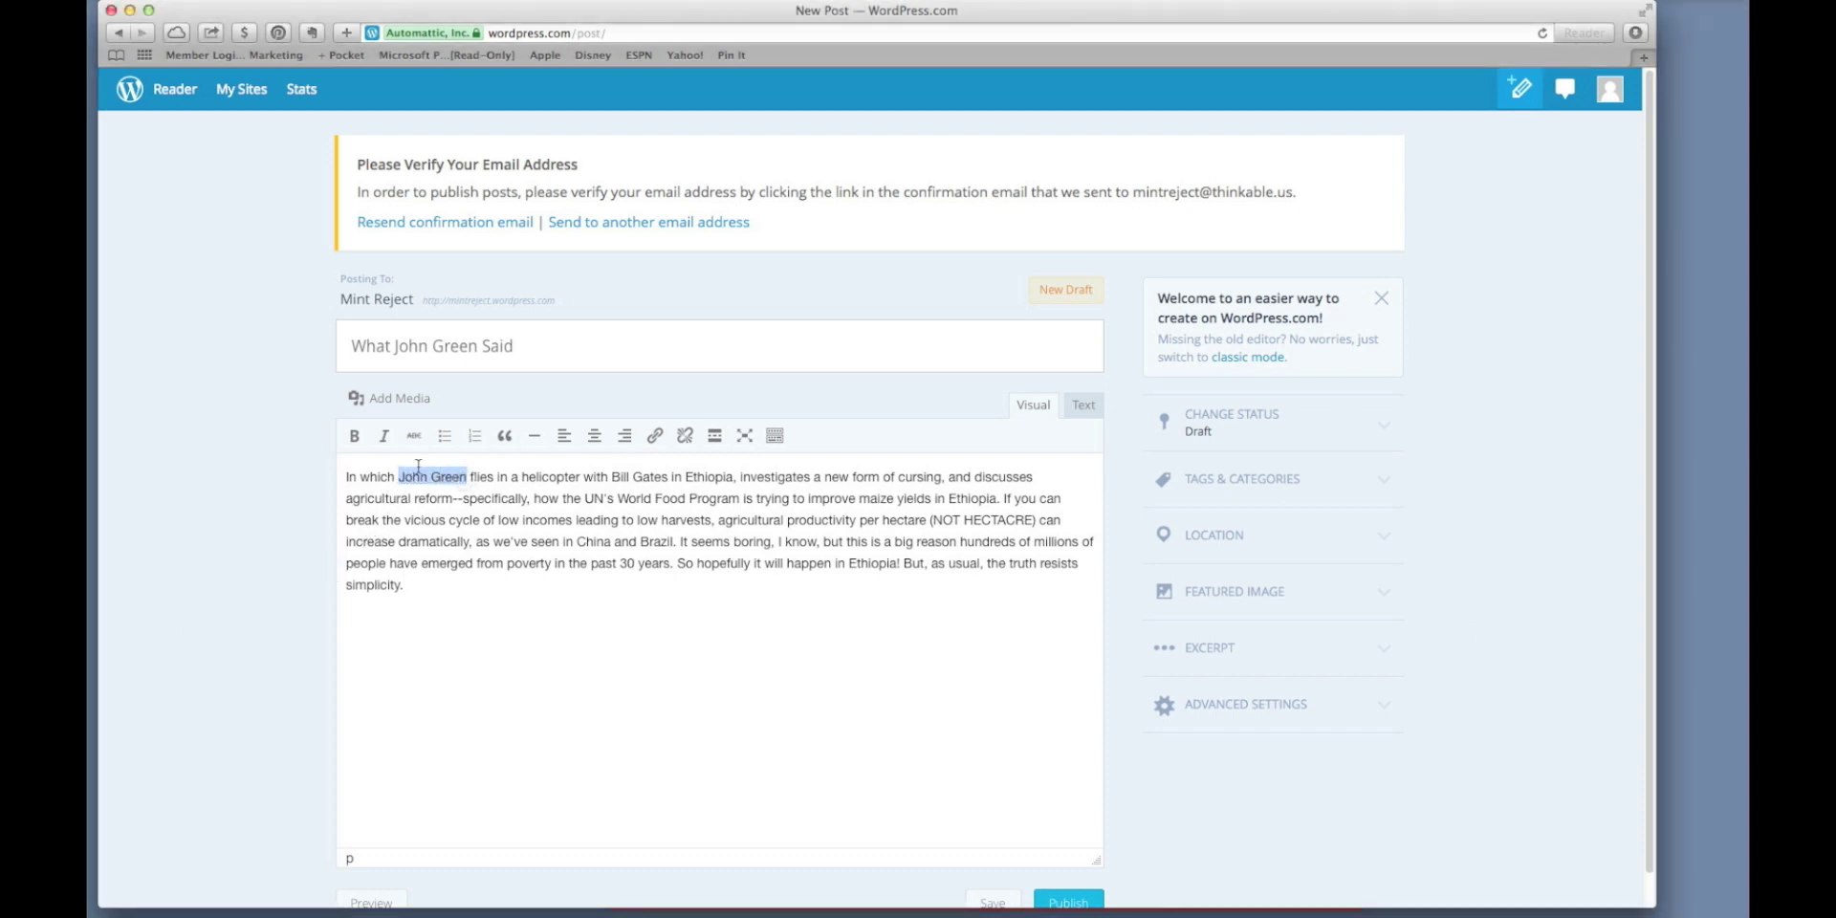
left_click(354, 436)
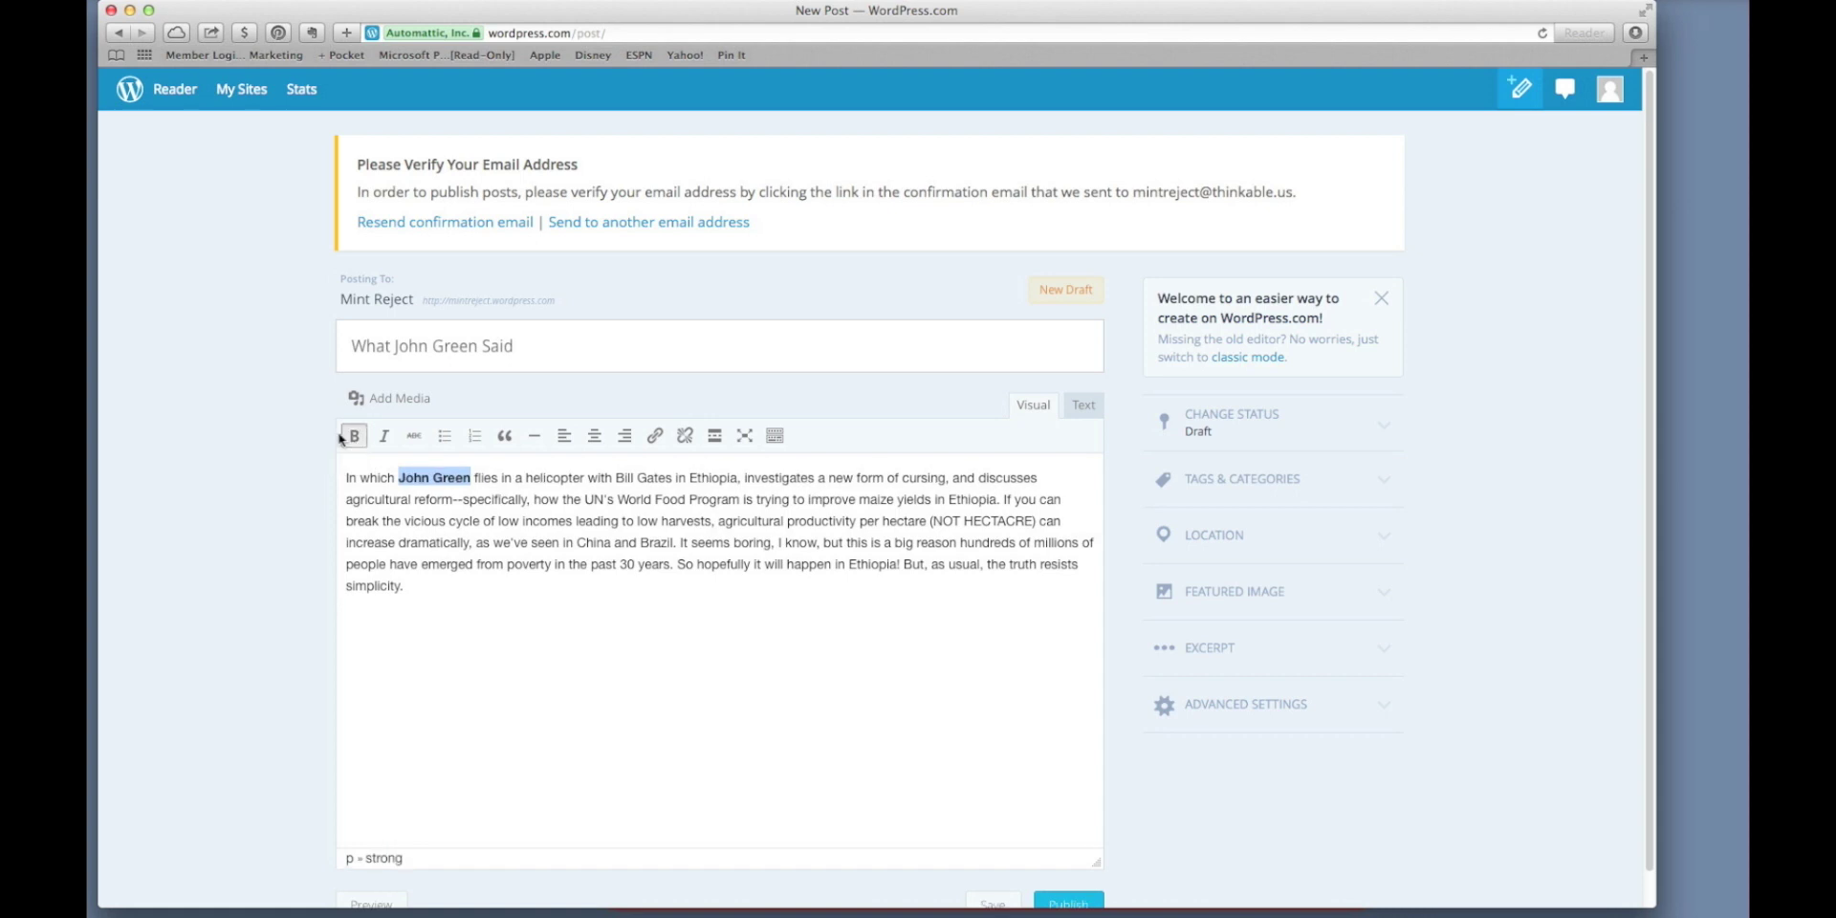
left_click(775, 438)
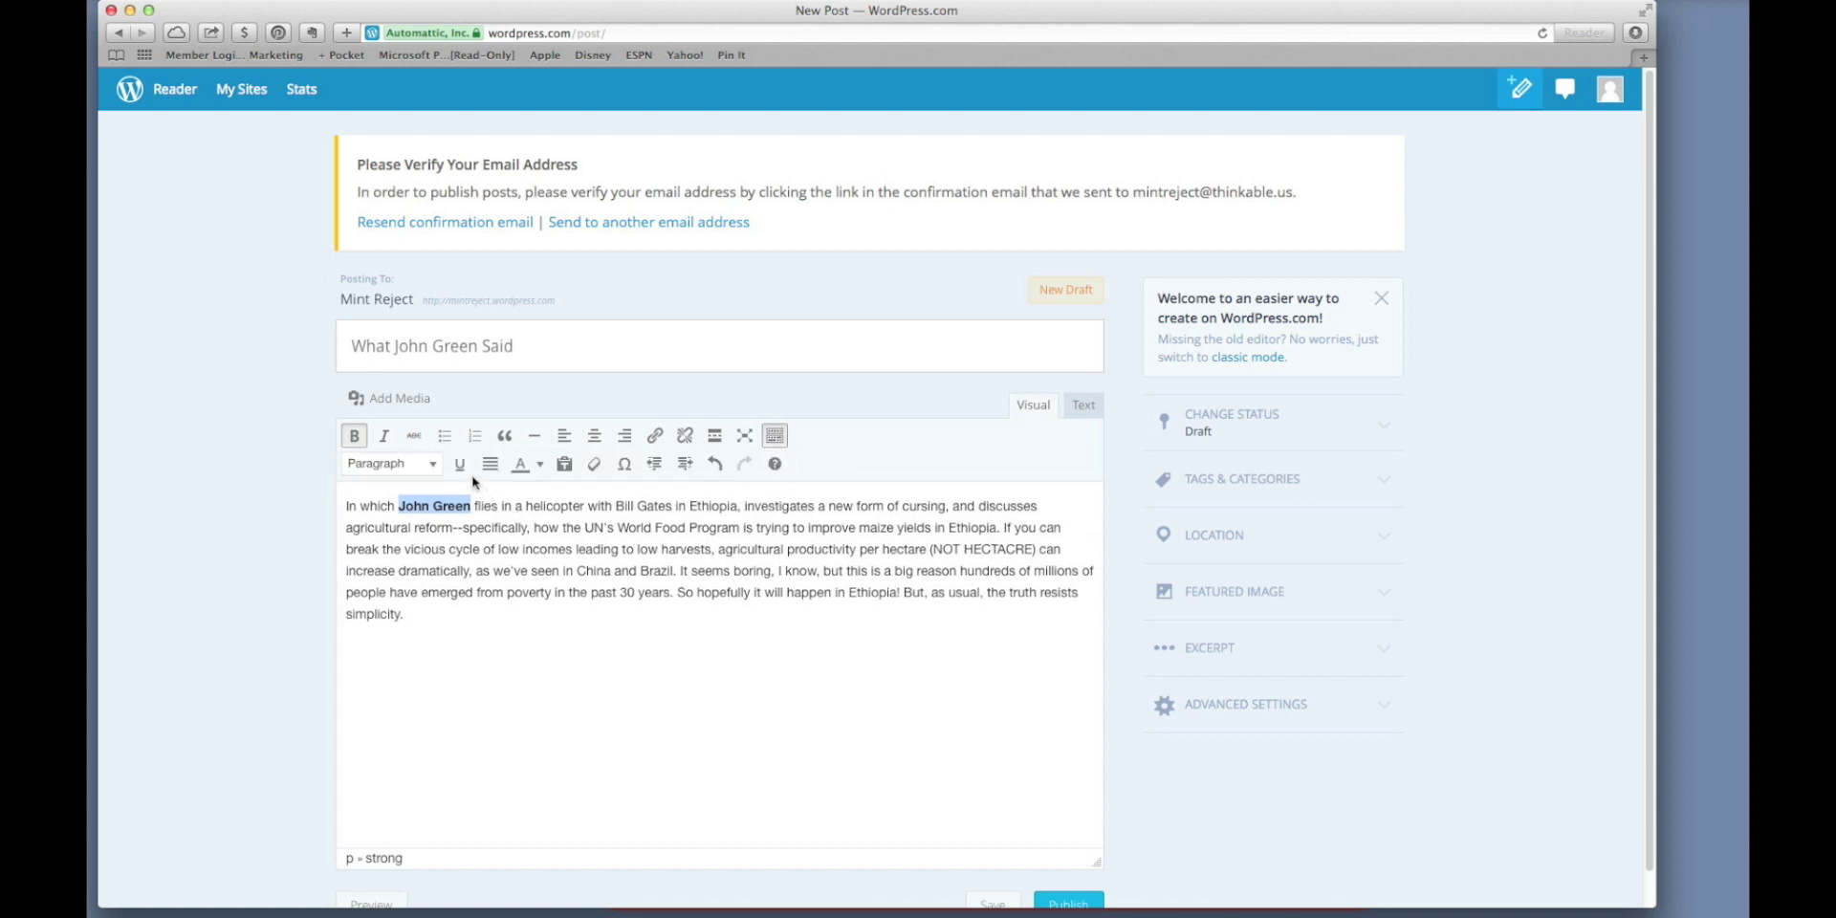
left_click(540, 466)
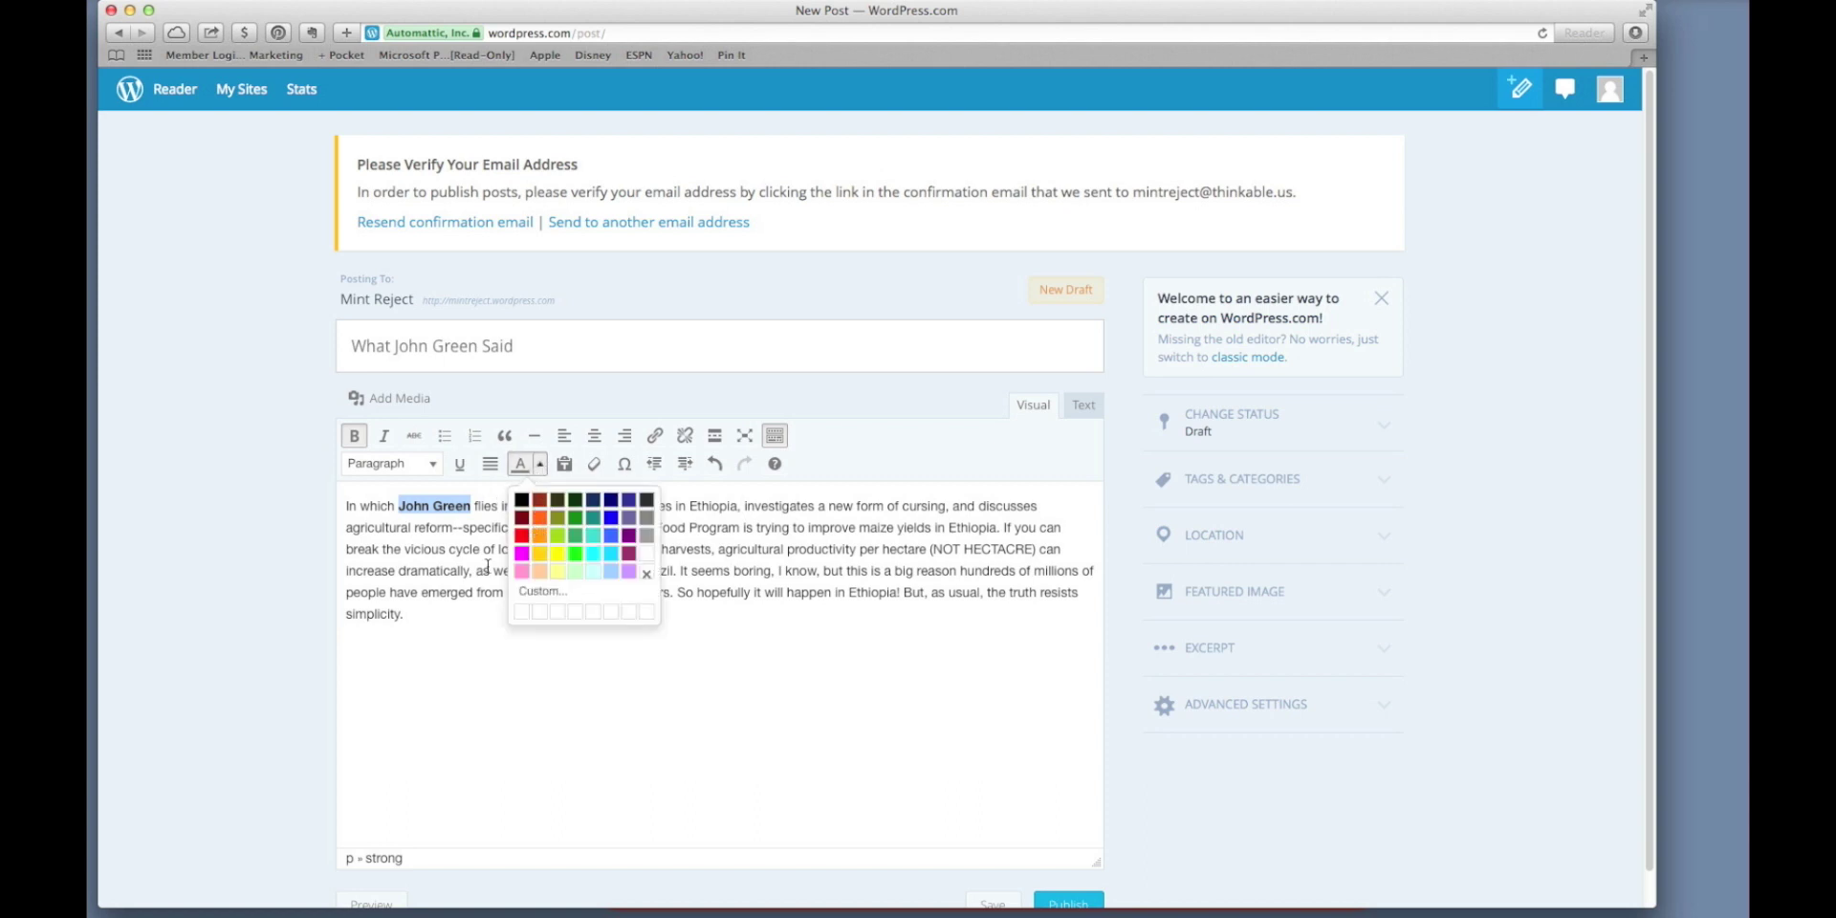
left_click(521, 555)
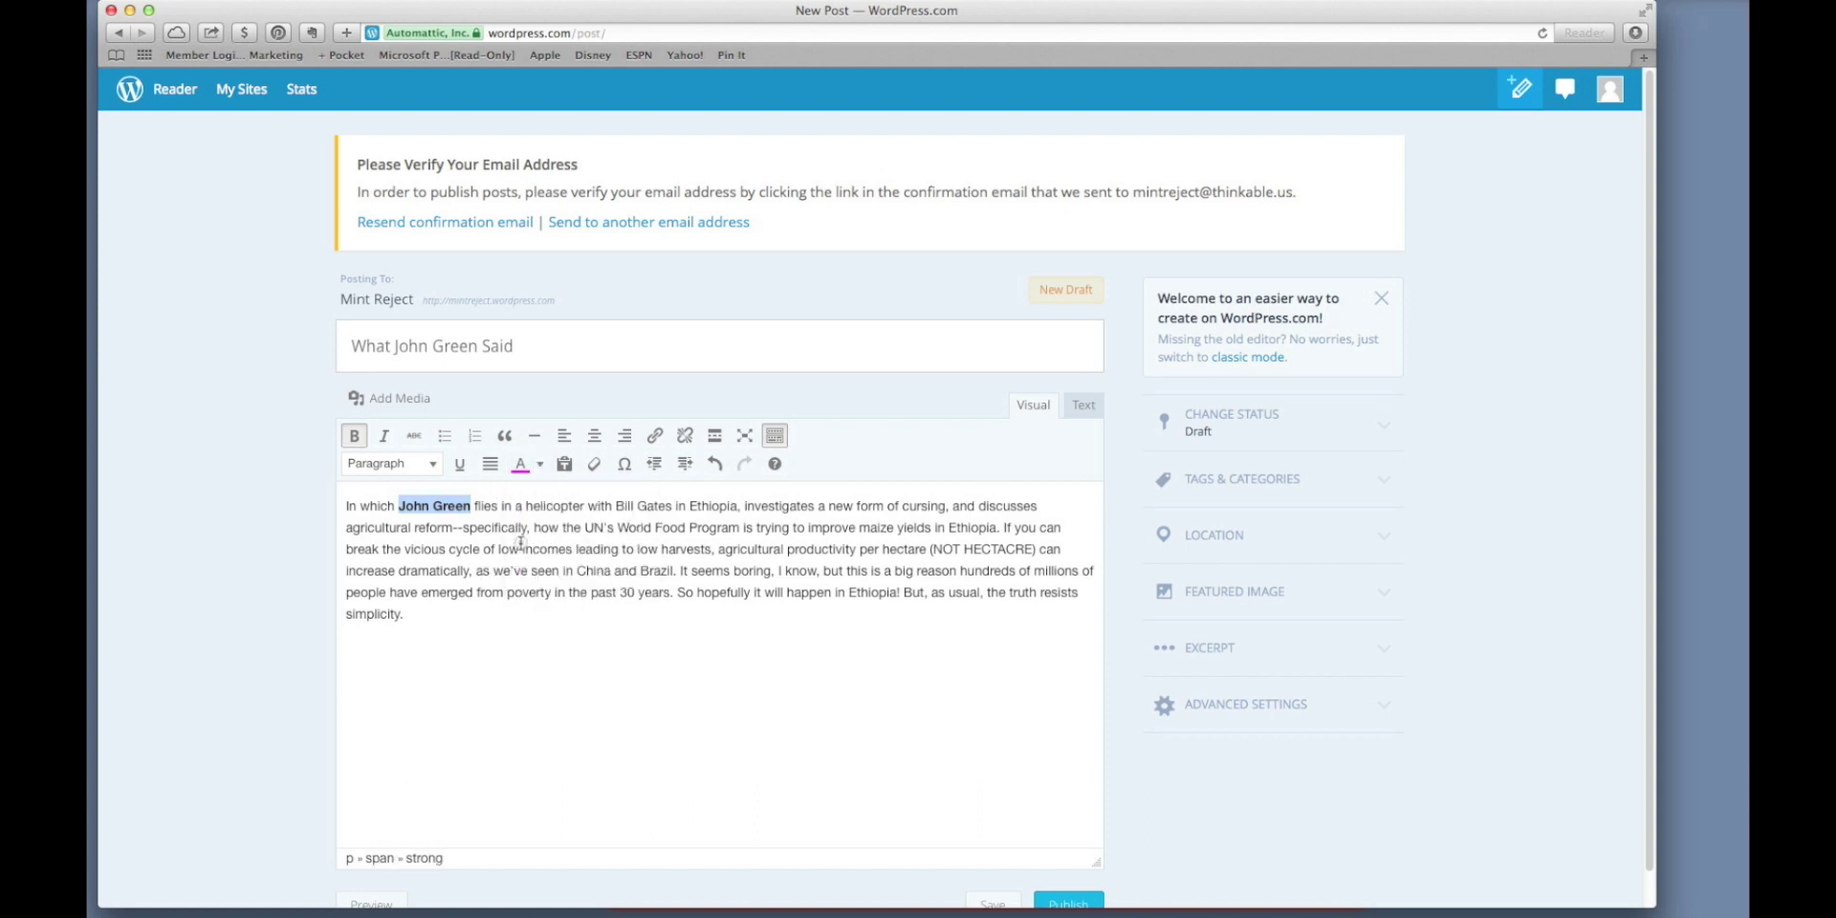
left_click(520, 549)
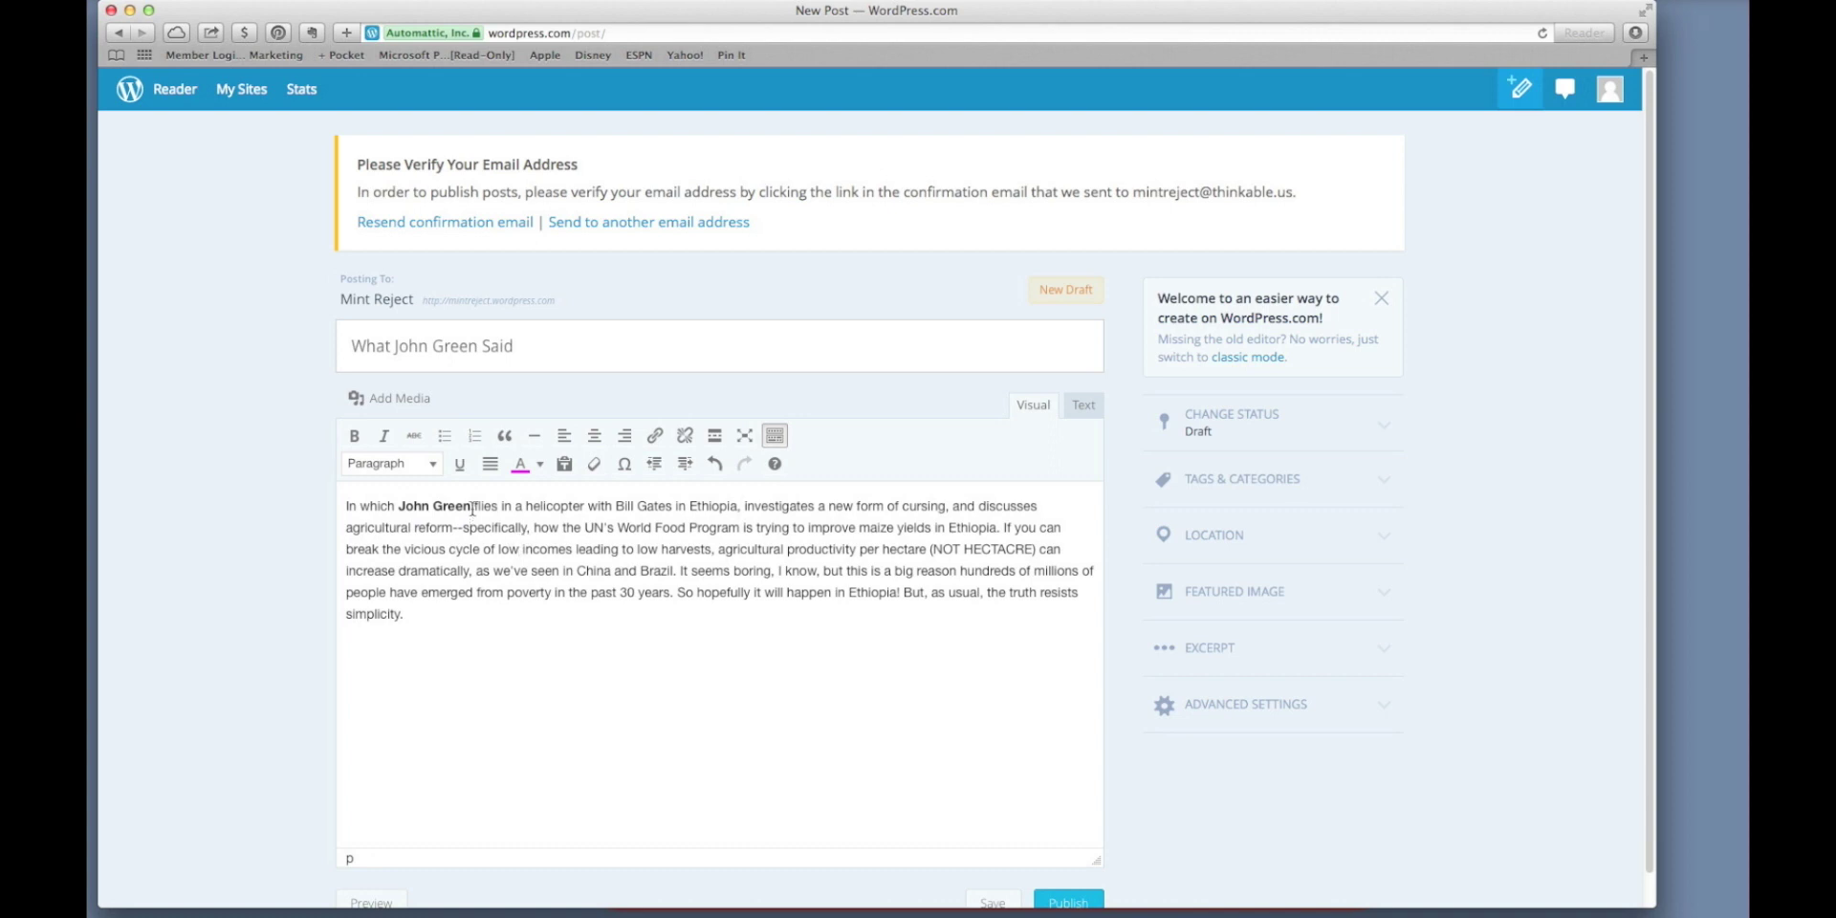
left_click_drag(471, 506, 397, 506)
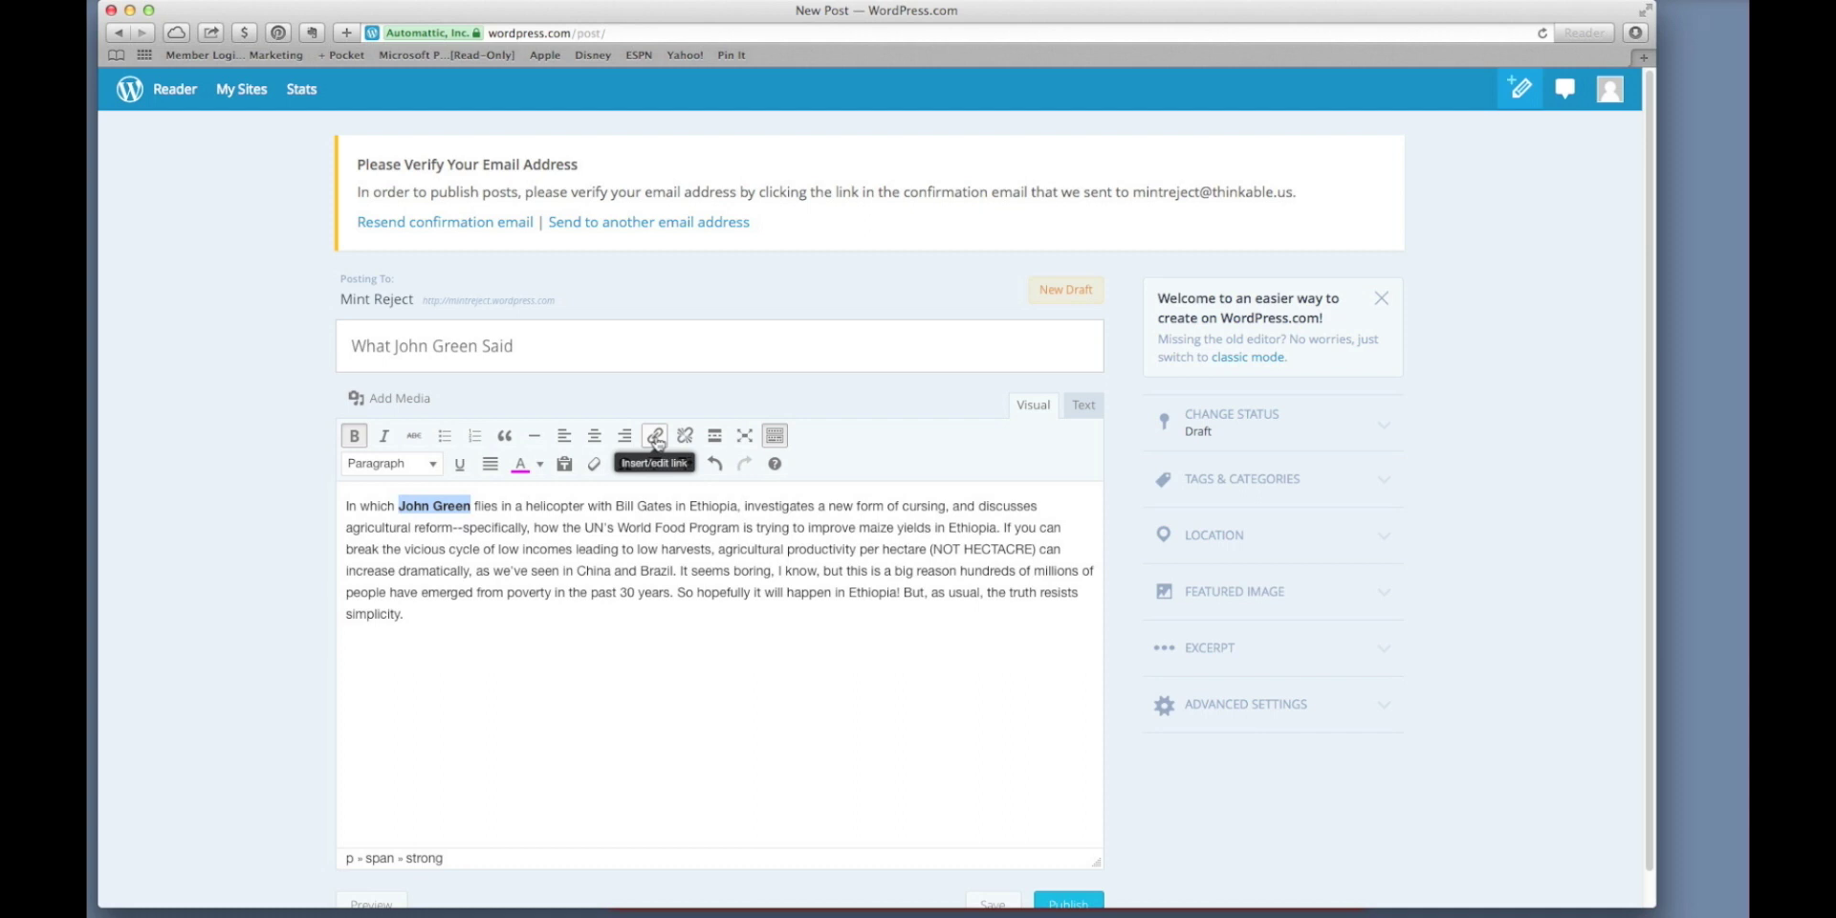
Link the selected name 'John Green' to johngreen.com.
left_click(656, 440)
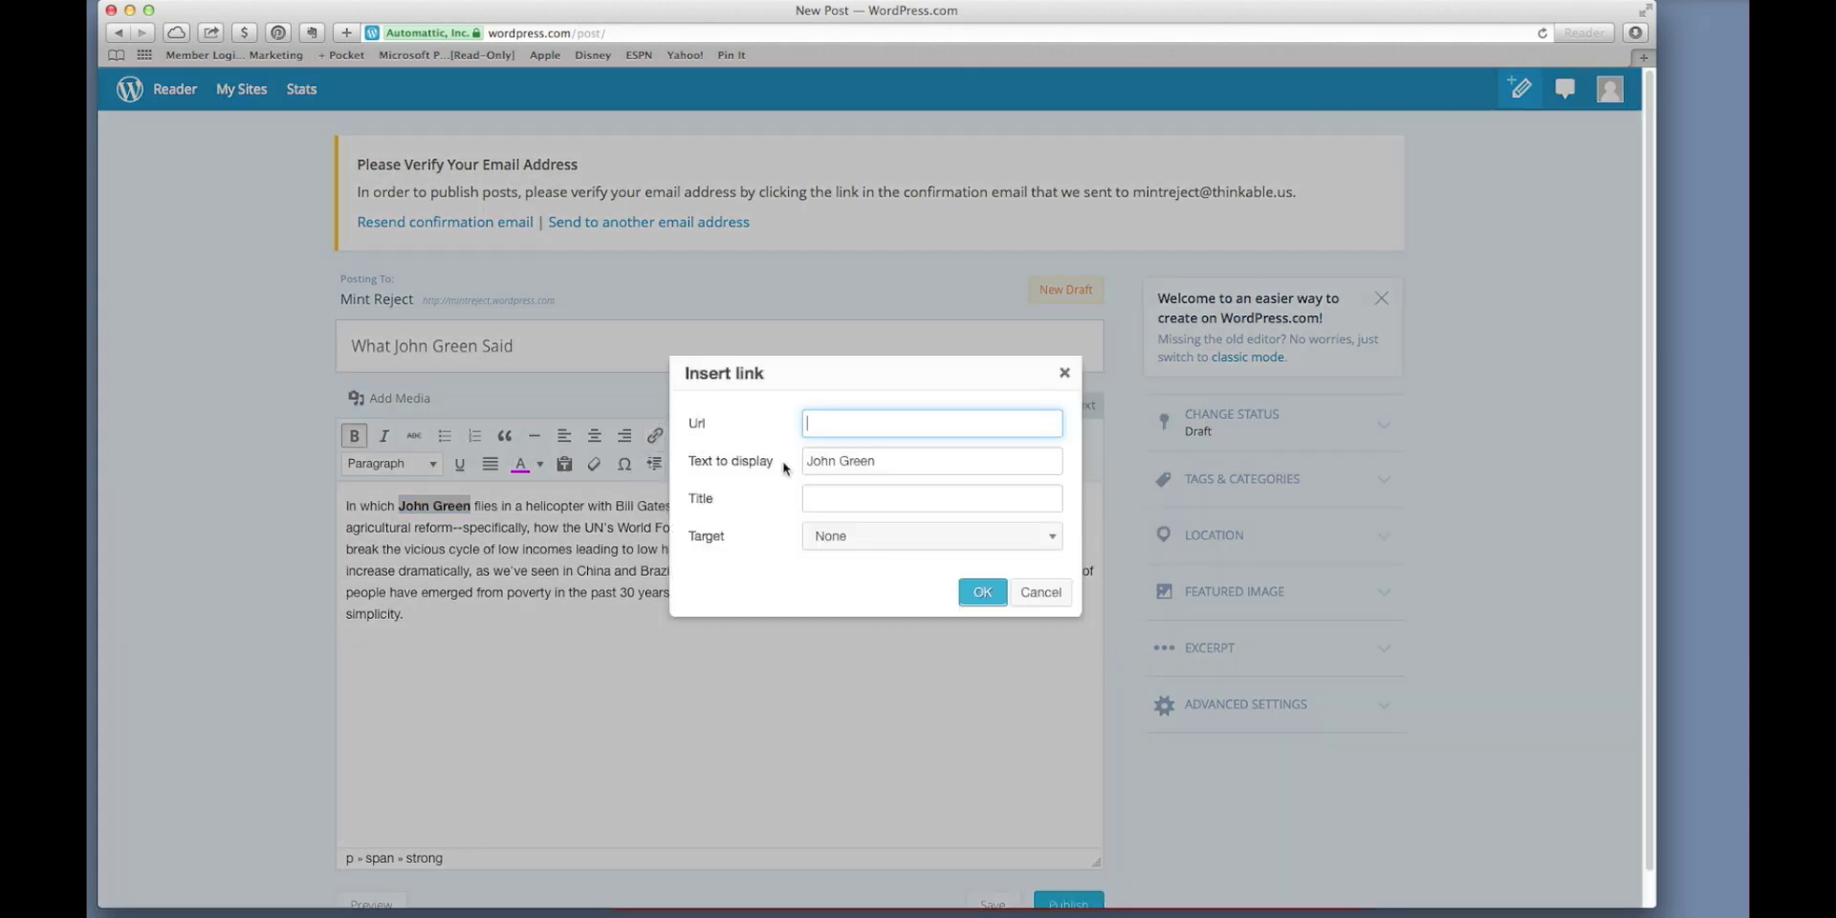
type("johngreen.com")
left_click(978, 592)
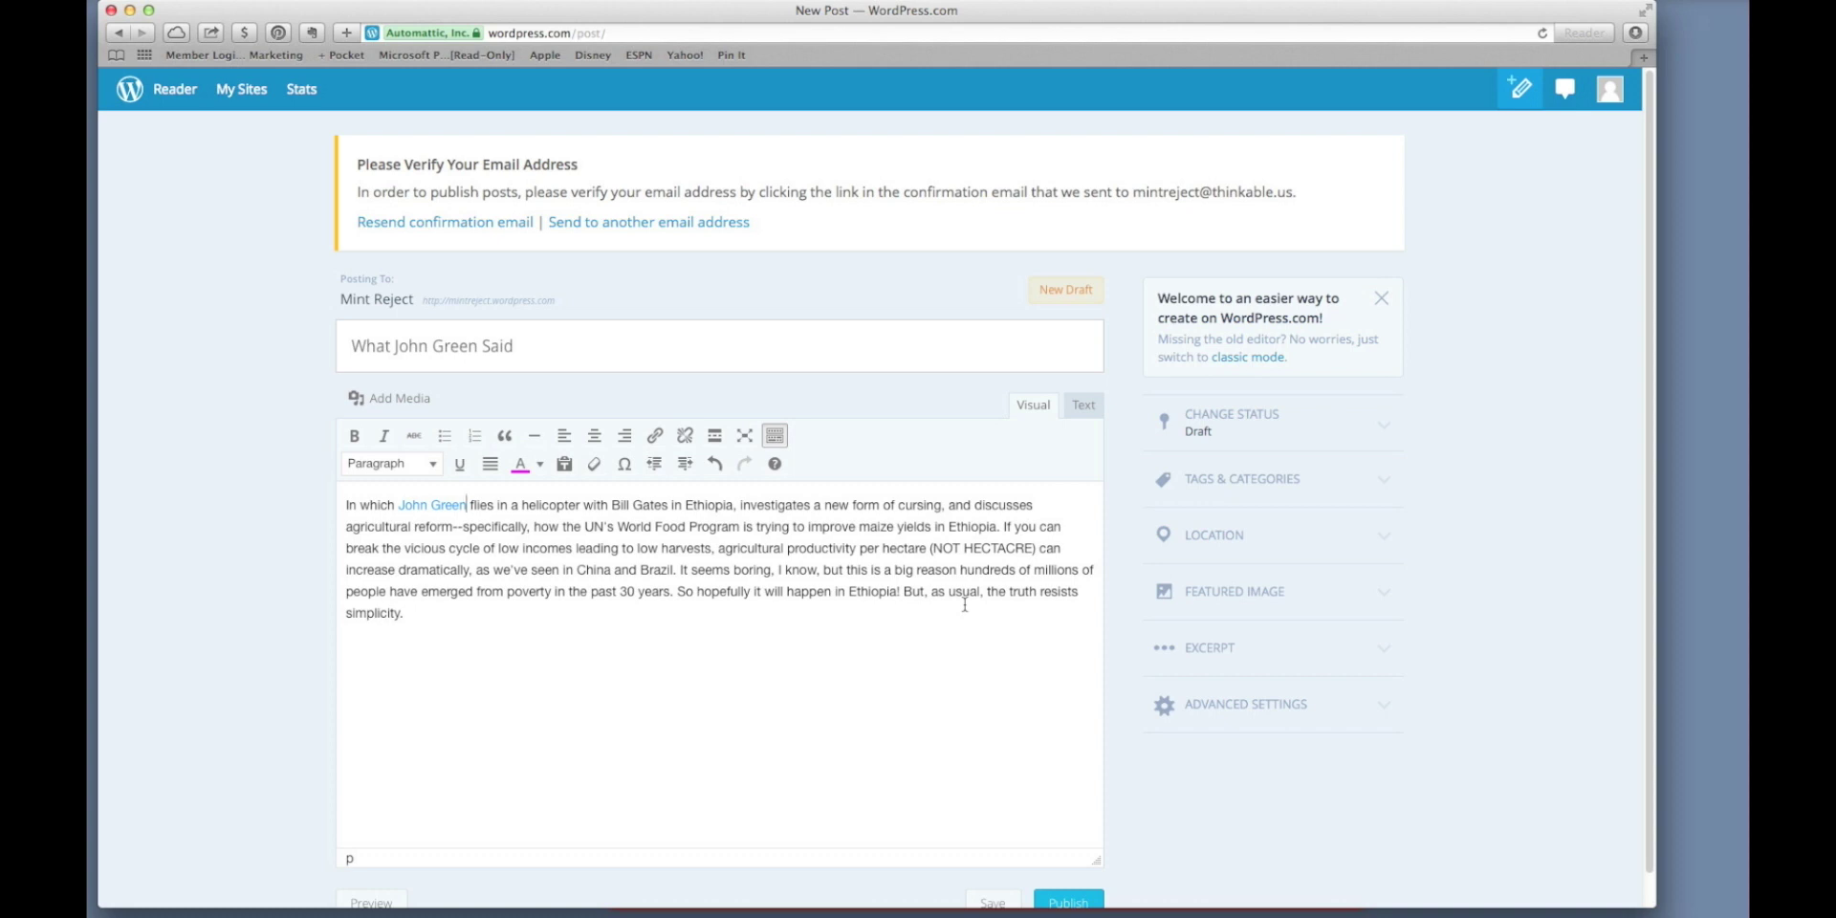
scroll(965, 604, "down", 1)
Save the 'What John Green Said' post and preview it on the Mint Reject blog.
left_click(1071, 870)
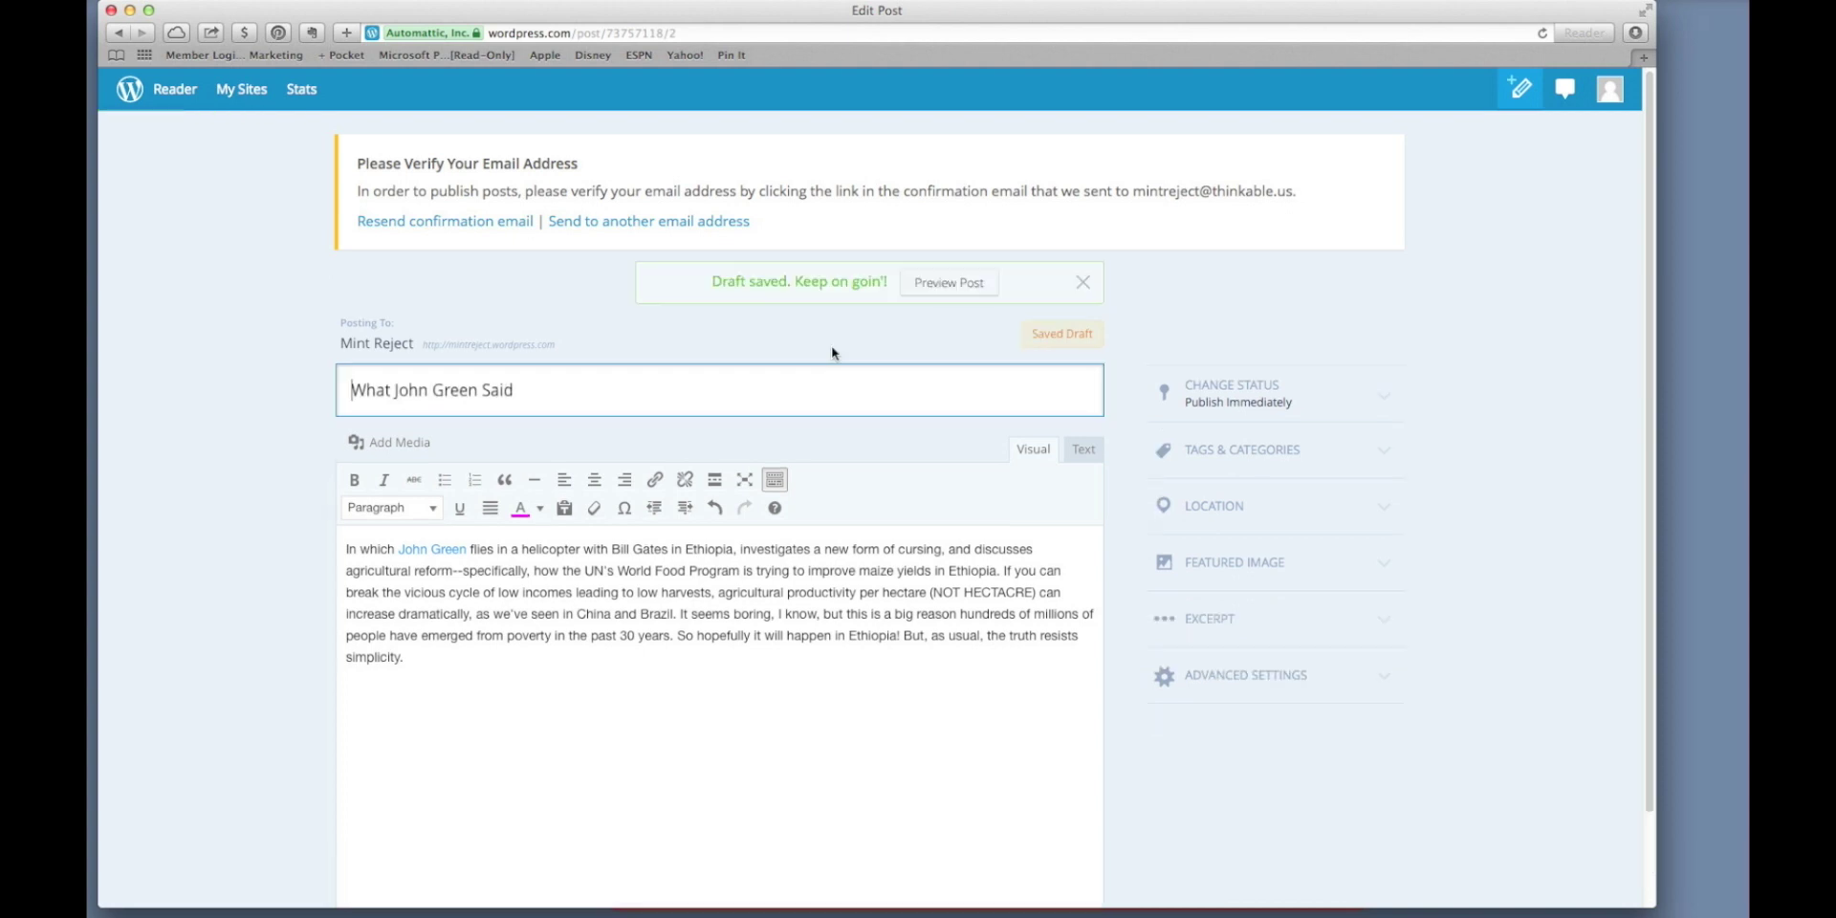
left_click(940, 286)
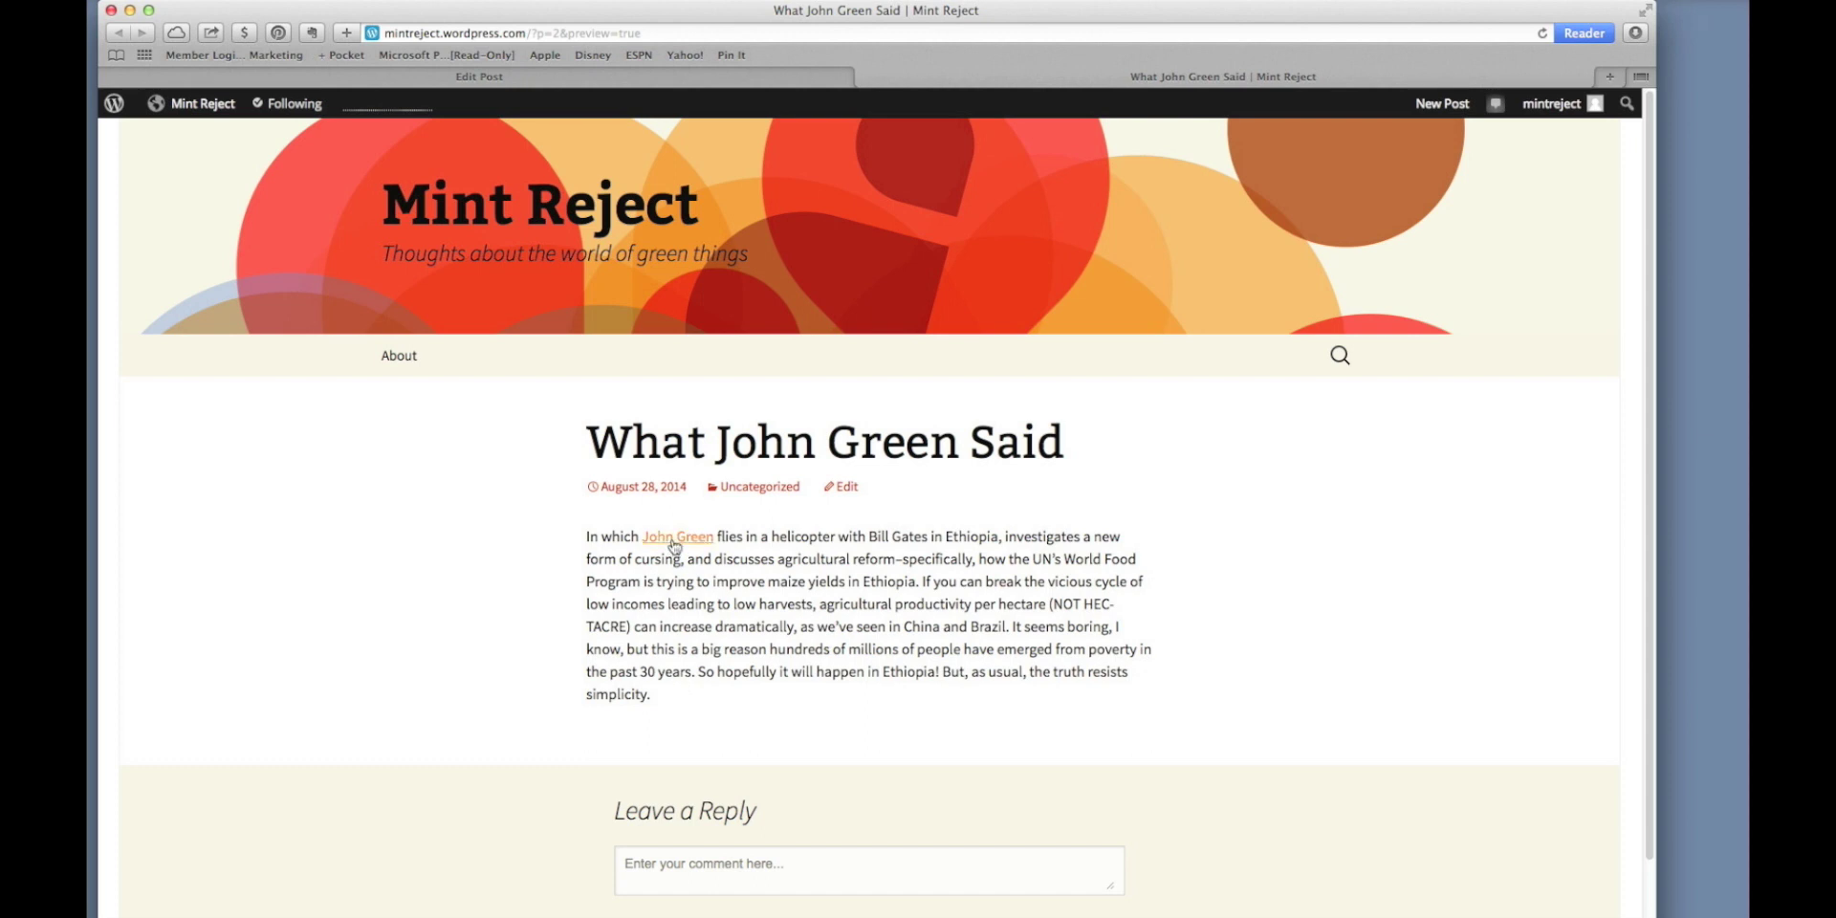
Scroll through the post preview and open Mint Reject's About page from the blog menu.
scroll(656, 689, "down", 2)
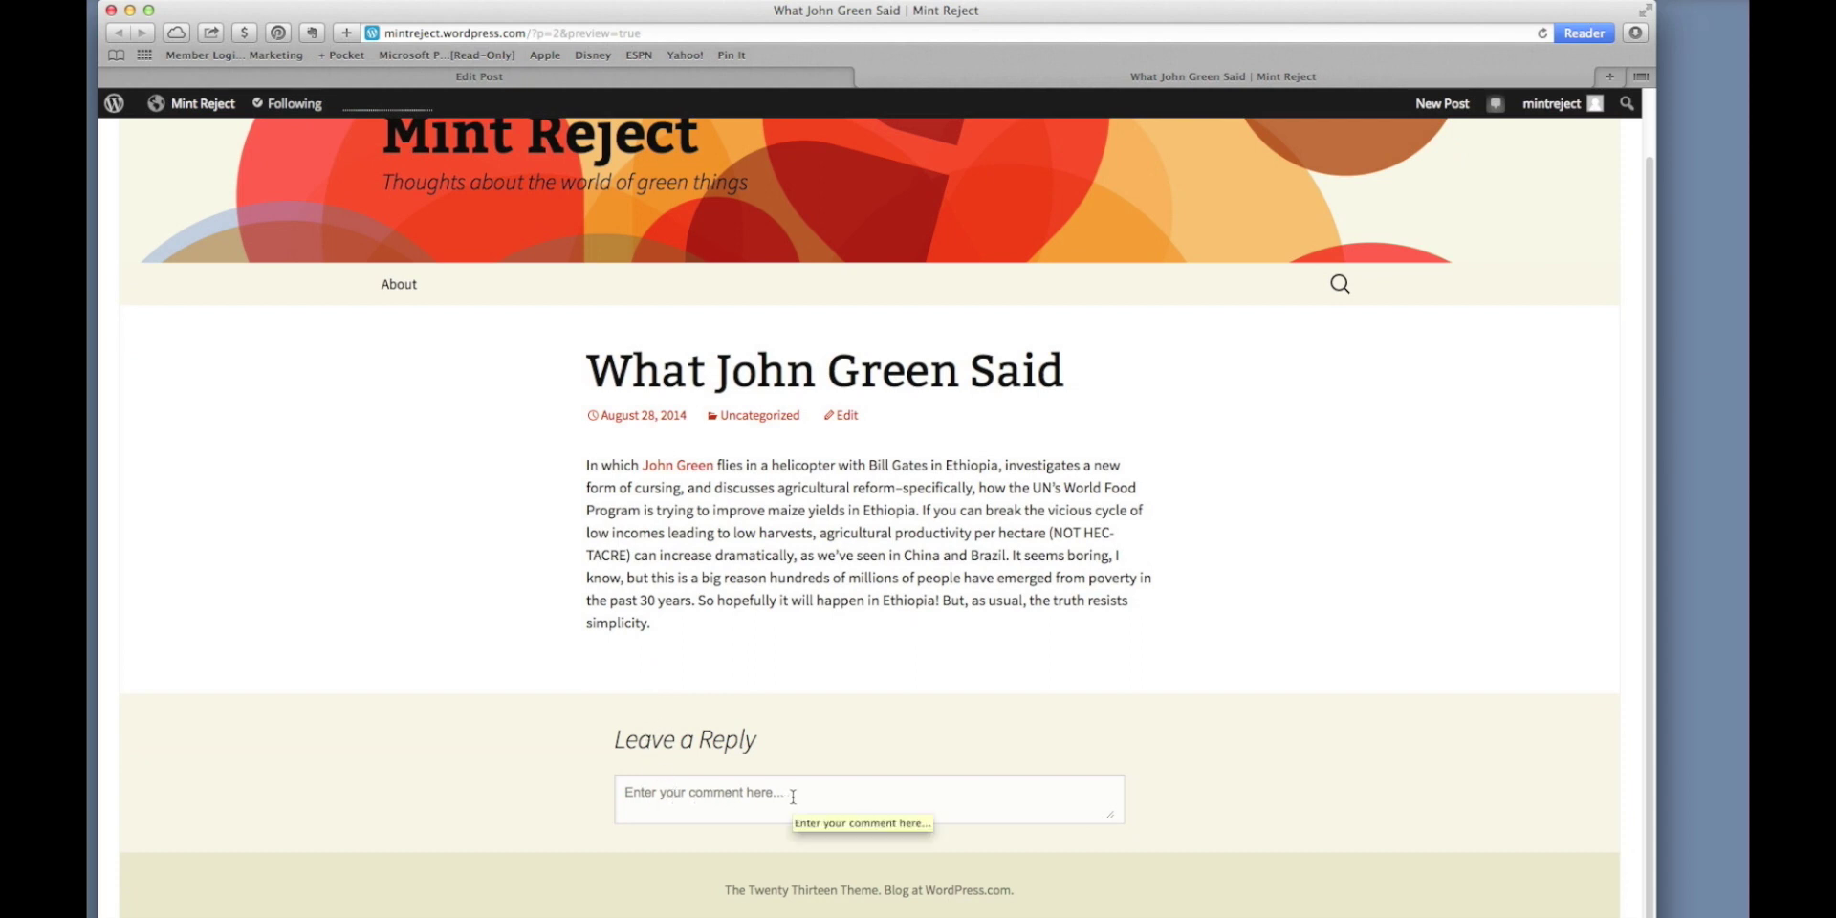
scroll(426, 517, "up", 1)
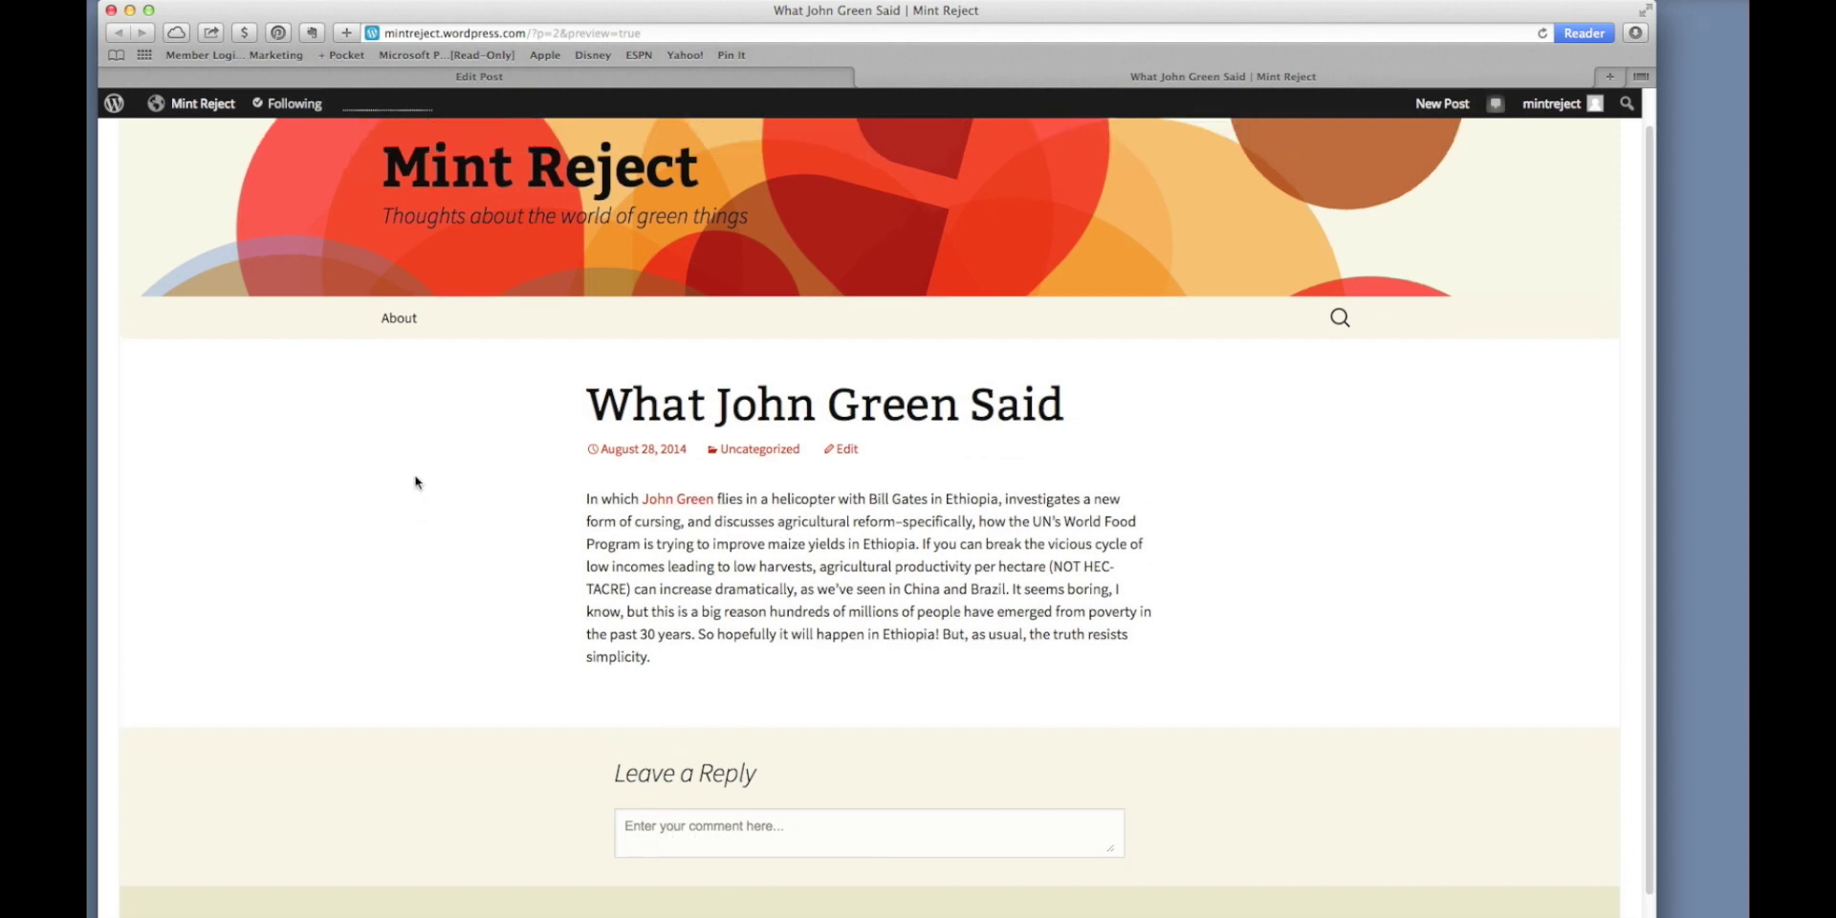
left_click(393, 326)
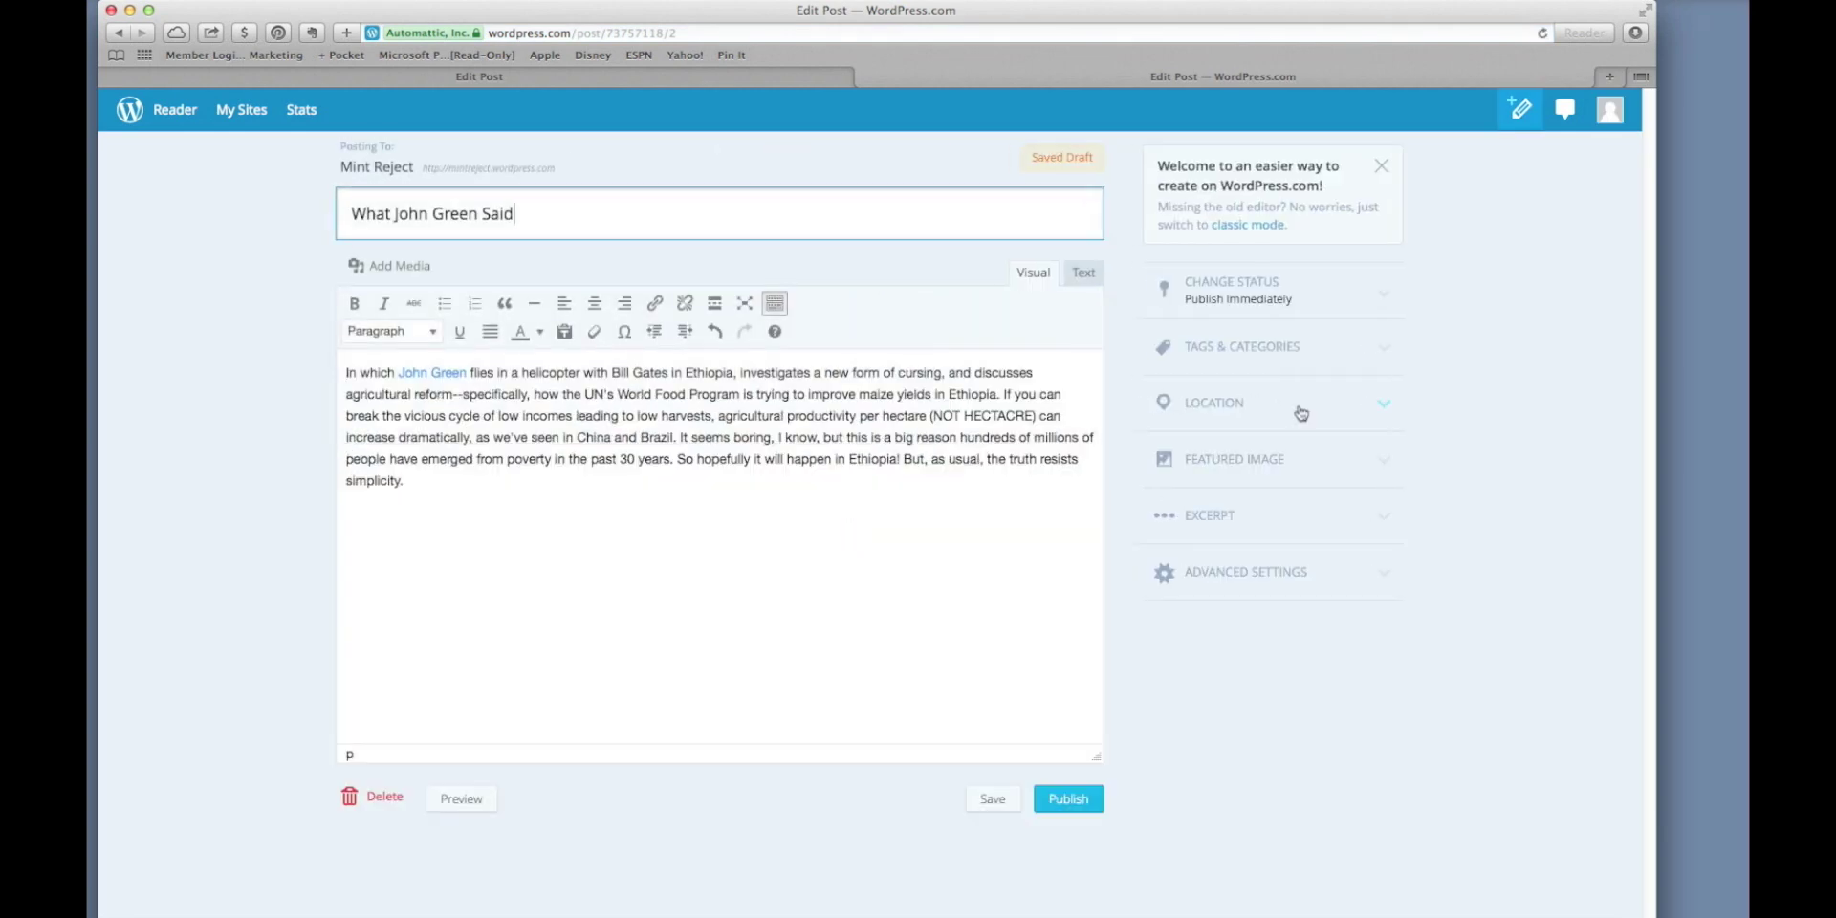
Try the Draft, Pending Review and Scheduled statuses, then publish immediately and view the live post.
left_click(1382, 300)
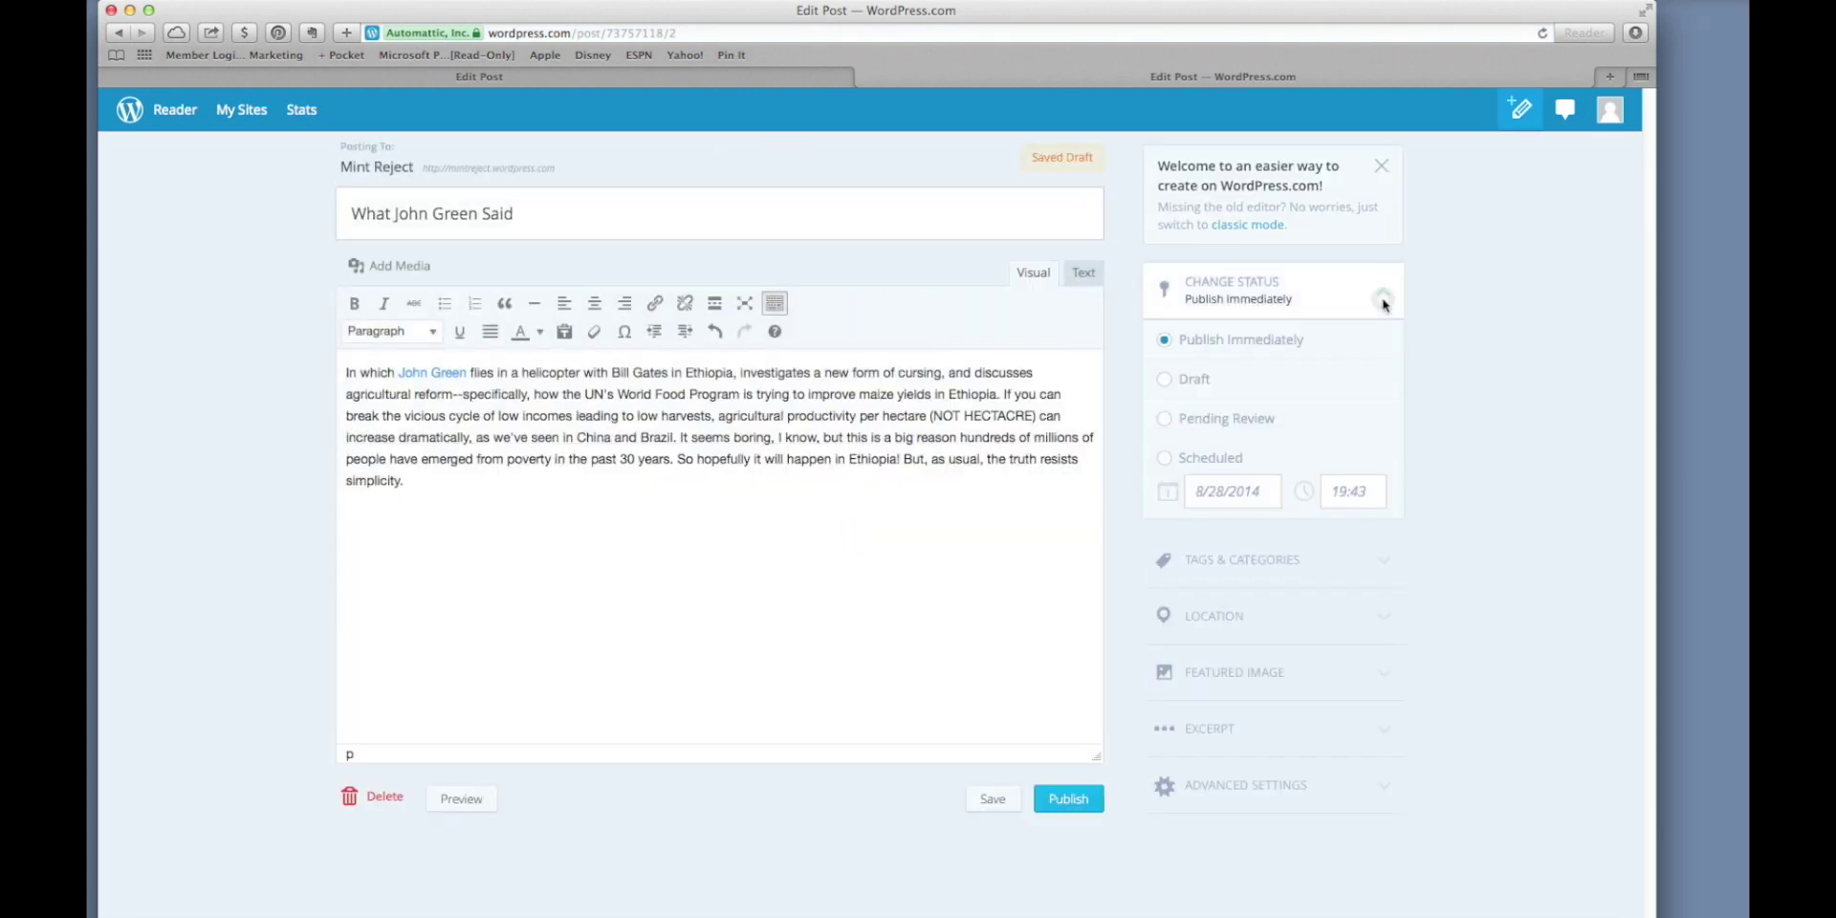
left_click(1167, 383)
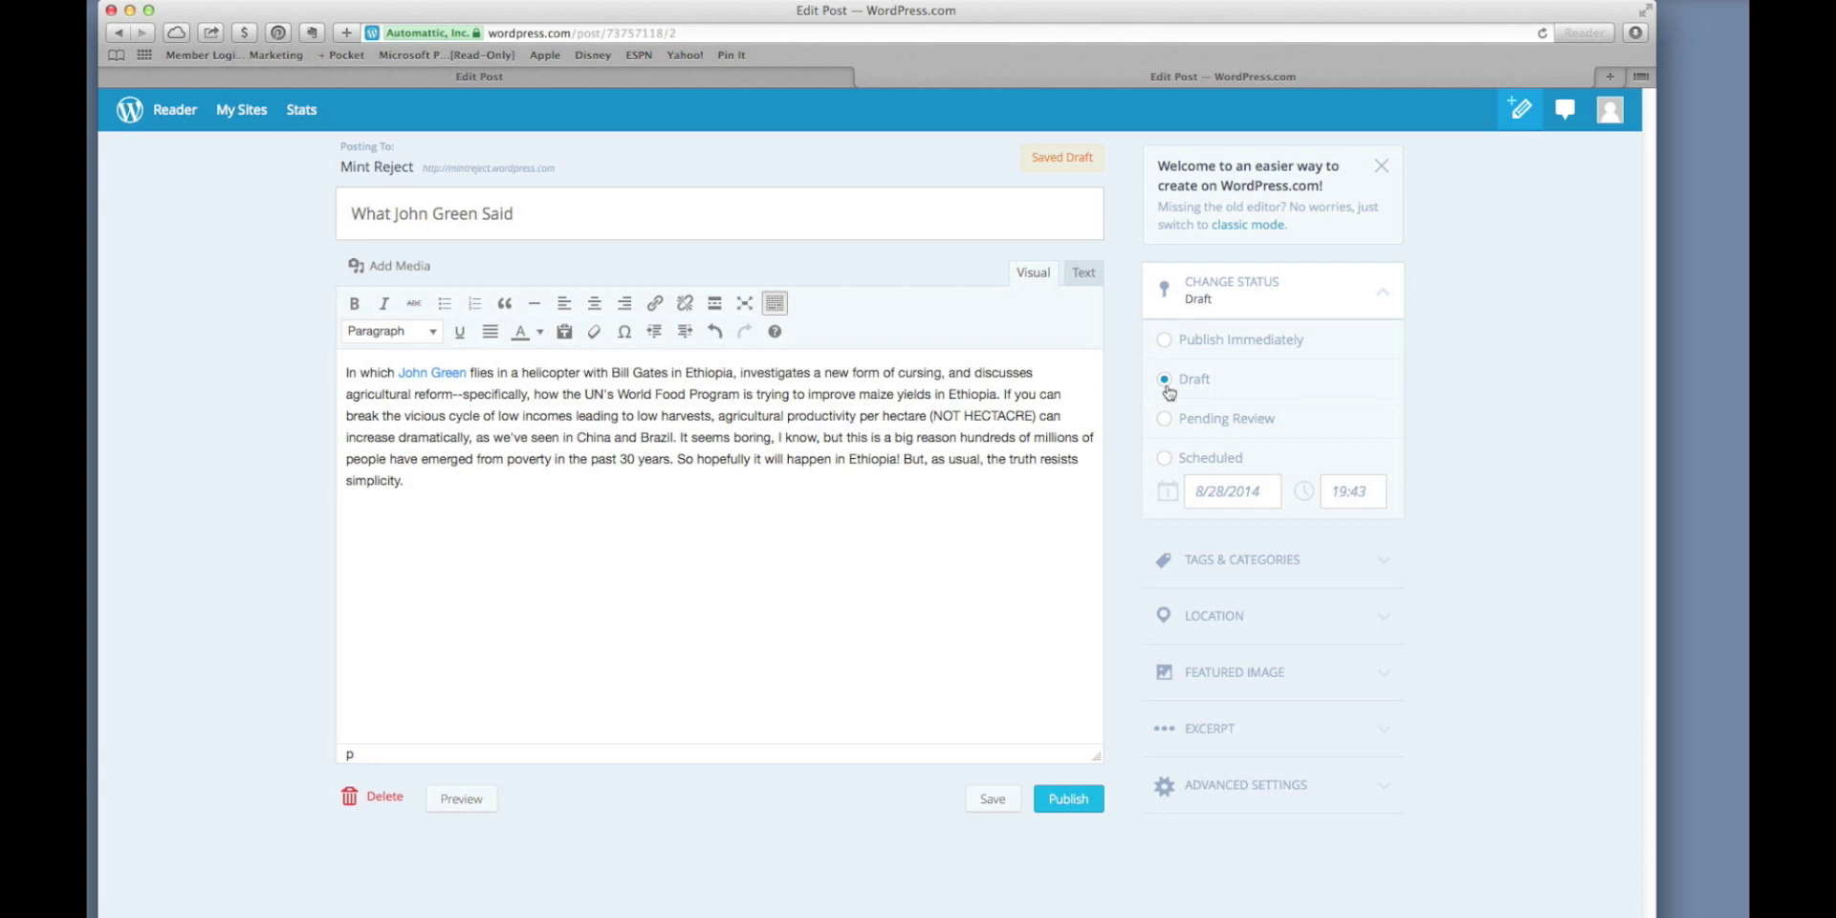
left_click(1165, 419)
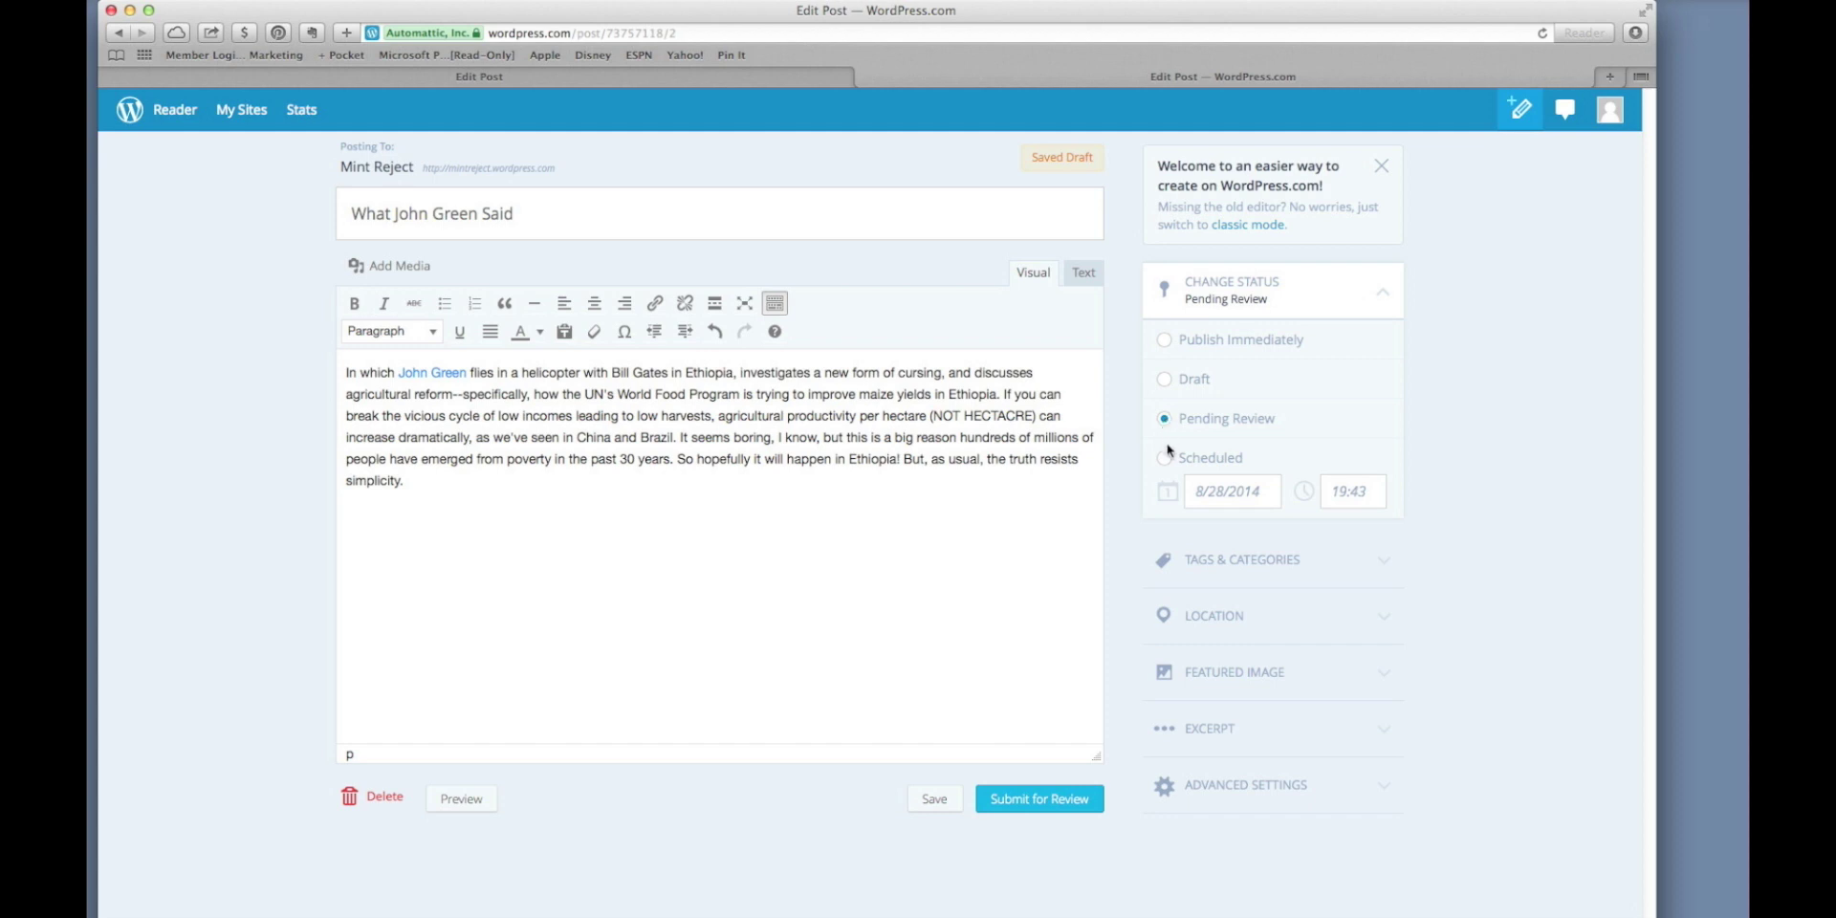
left_click(1166, 461)
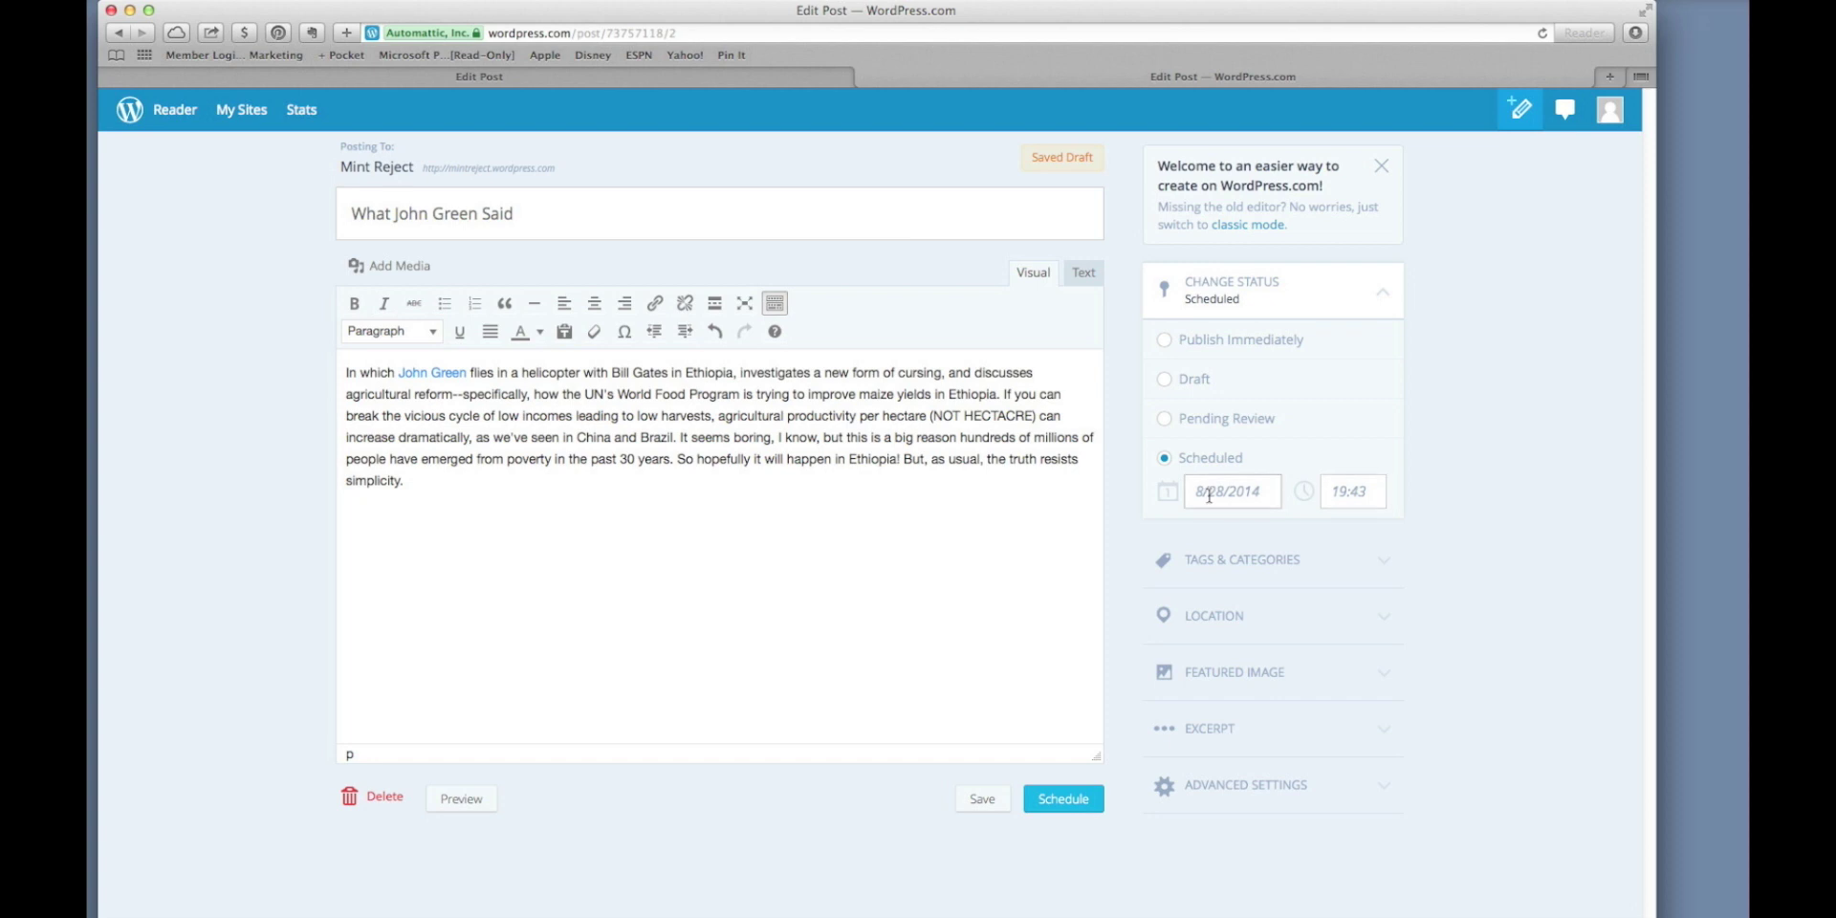
left_click(1069, 801)
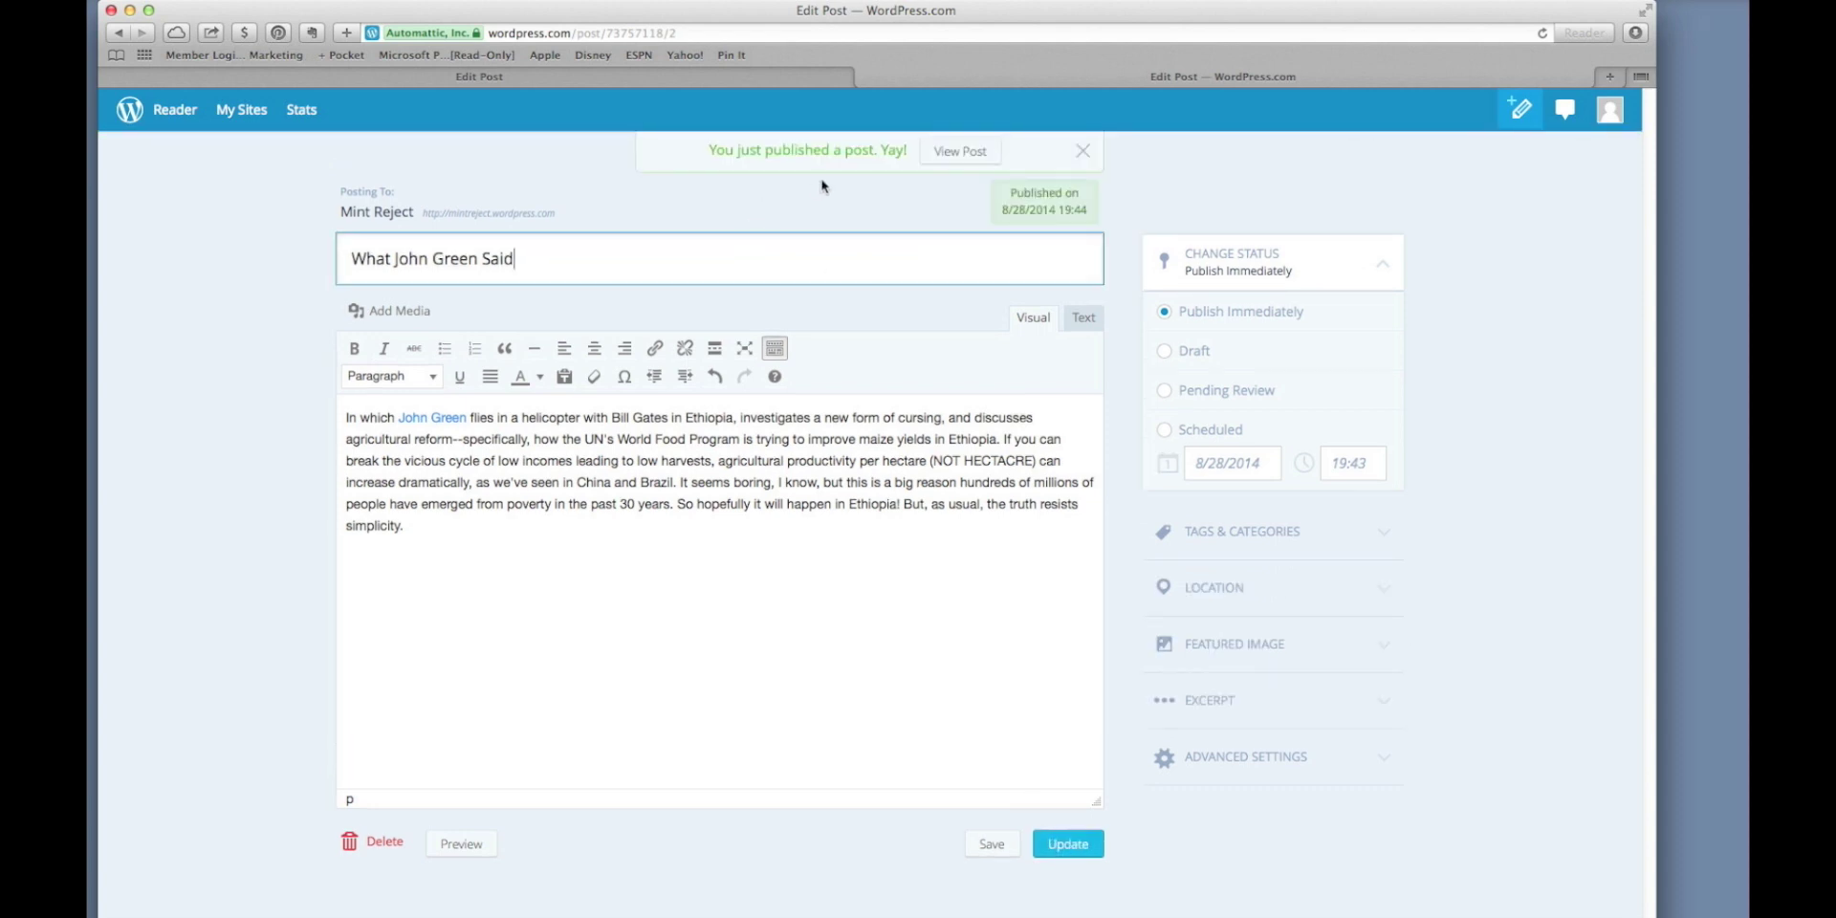
left_click(943, 160)
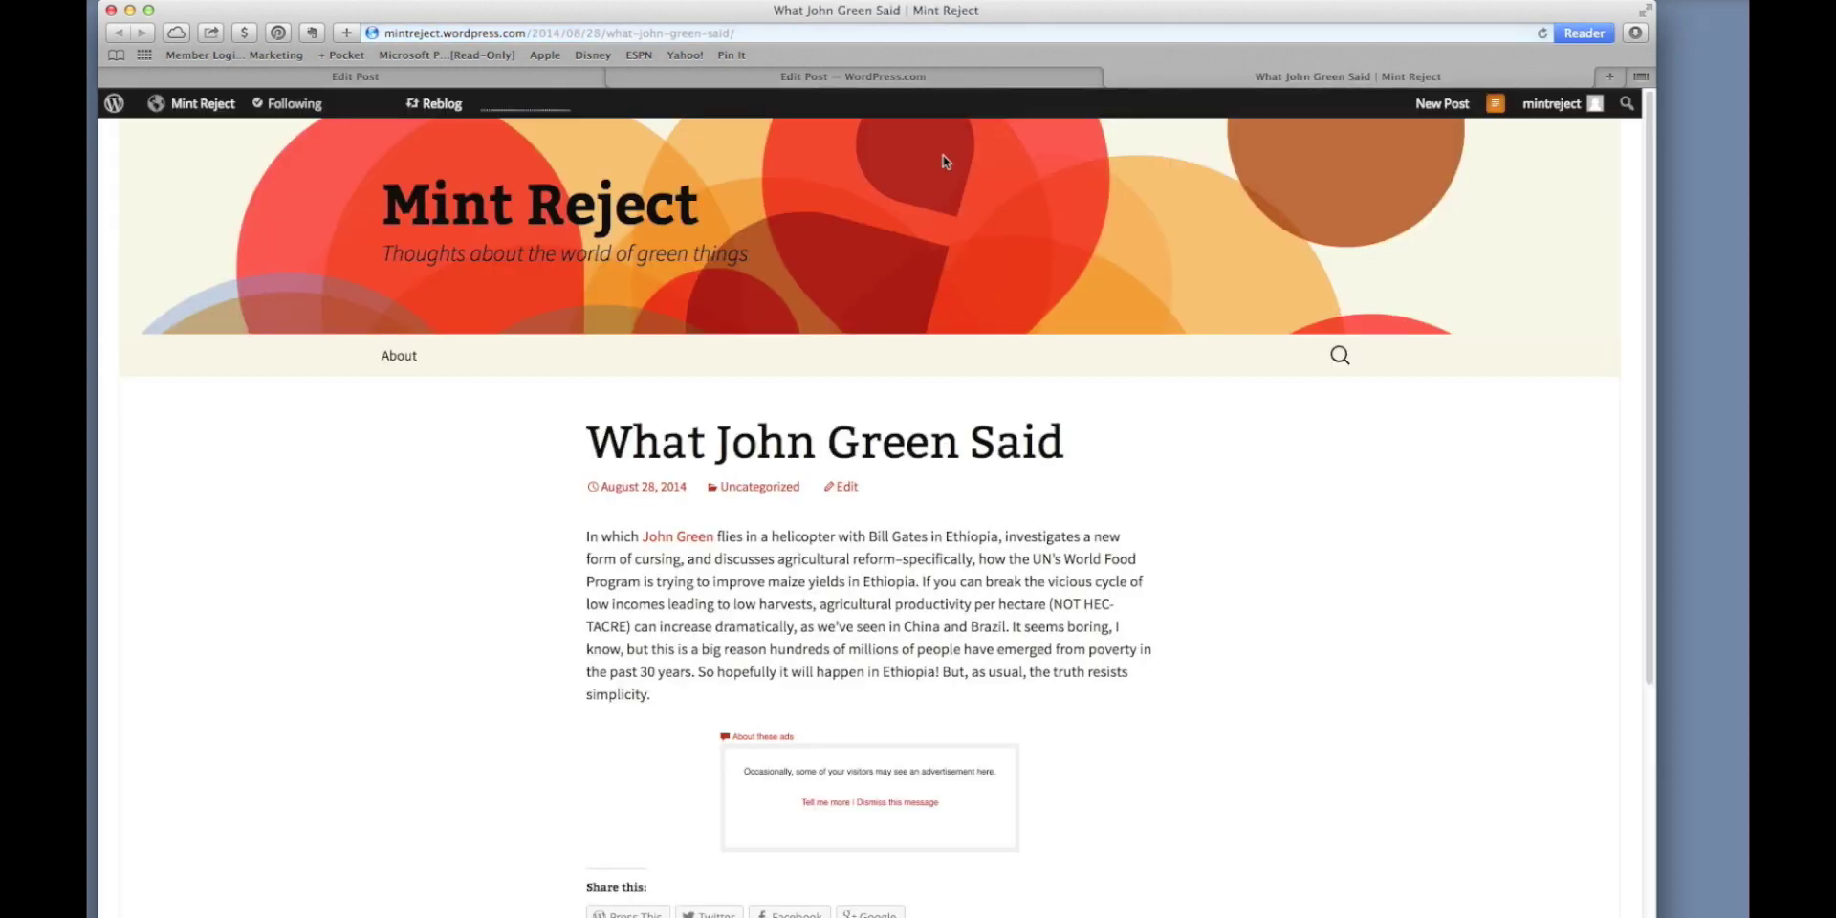
left_click(846, 486)
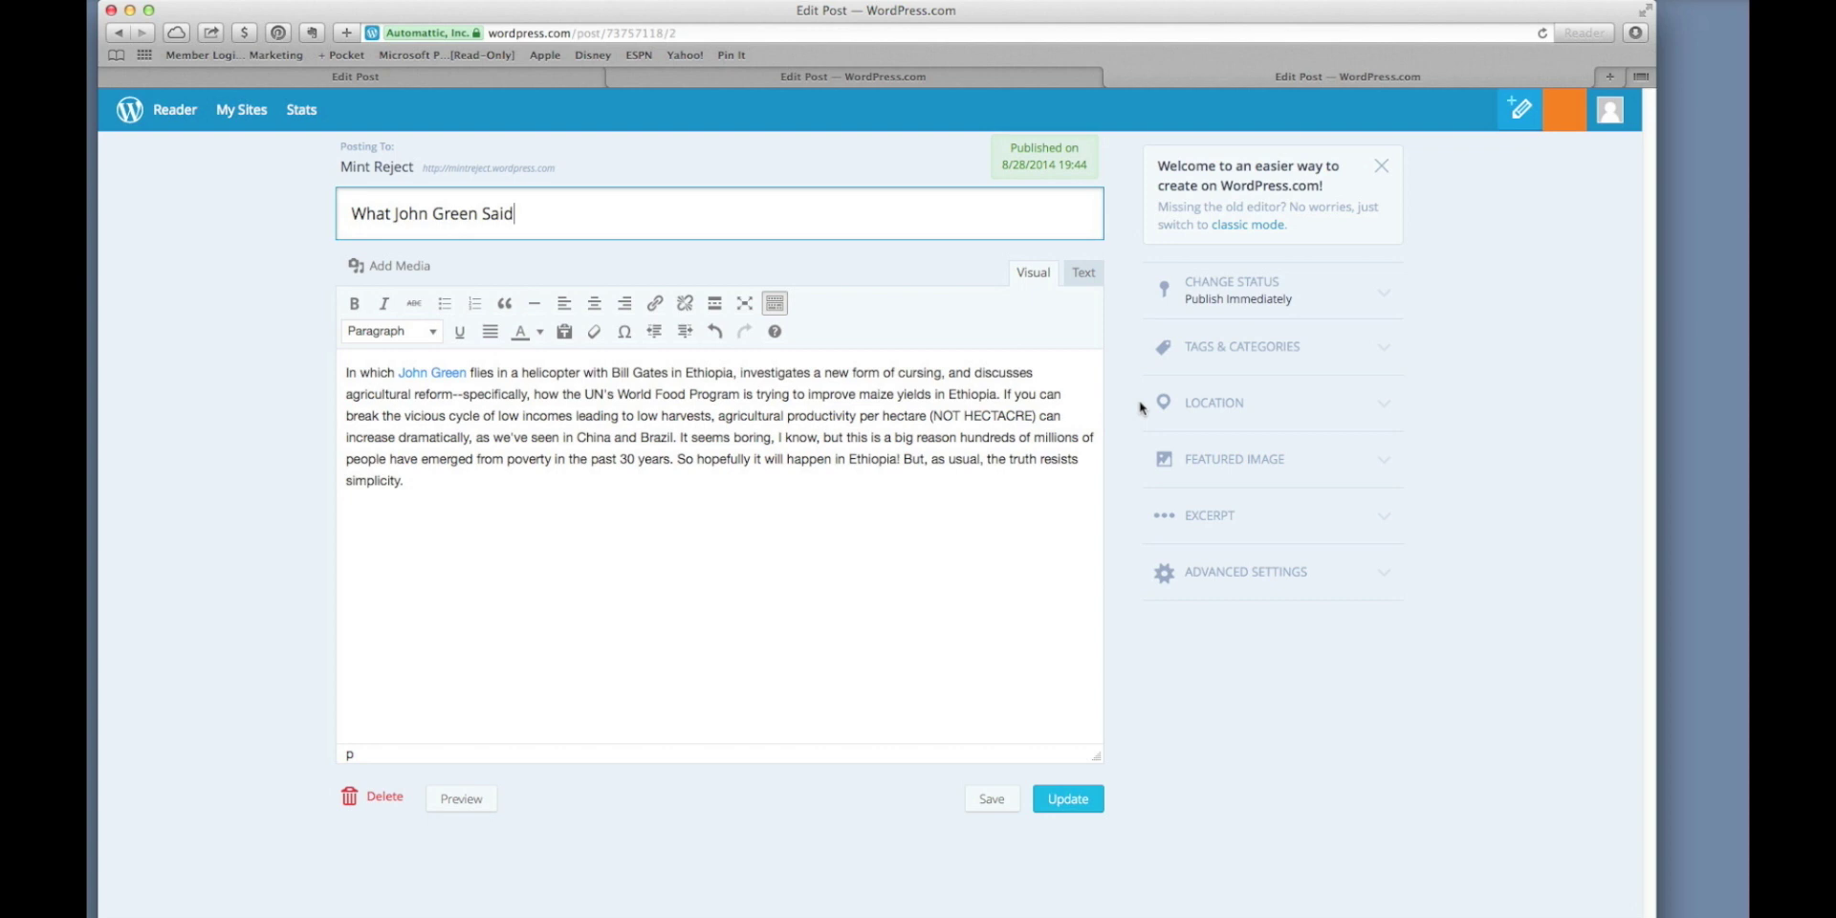
Tag the post john, green, bill and gates.
left_click(1239, 351)
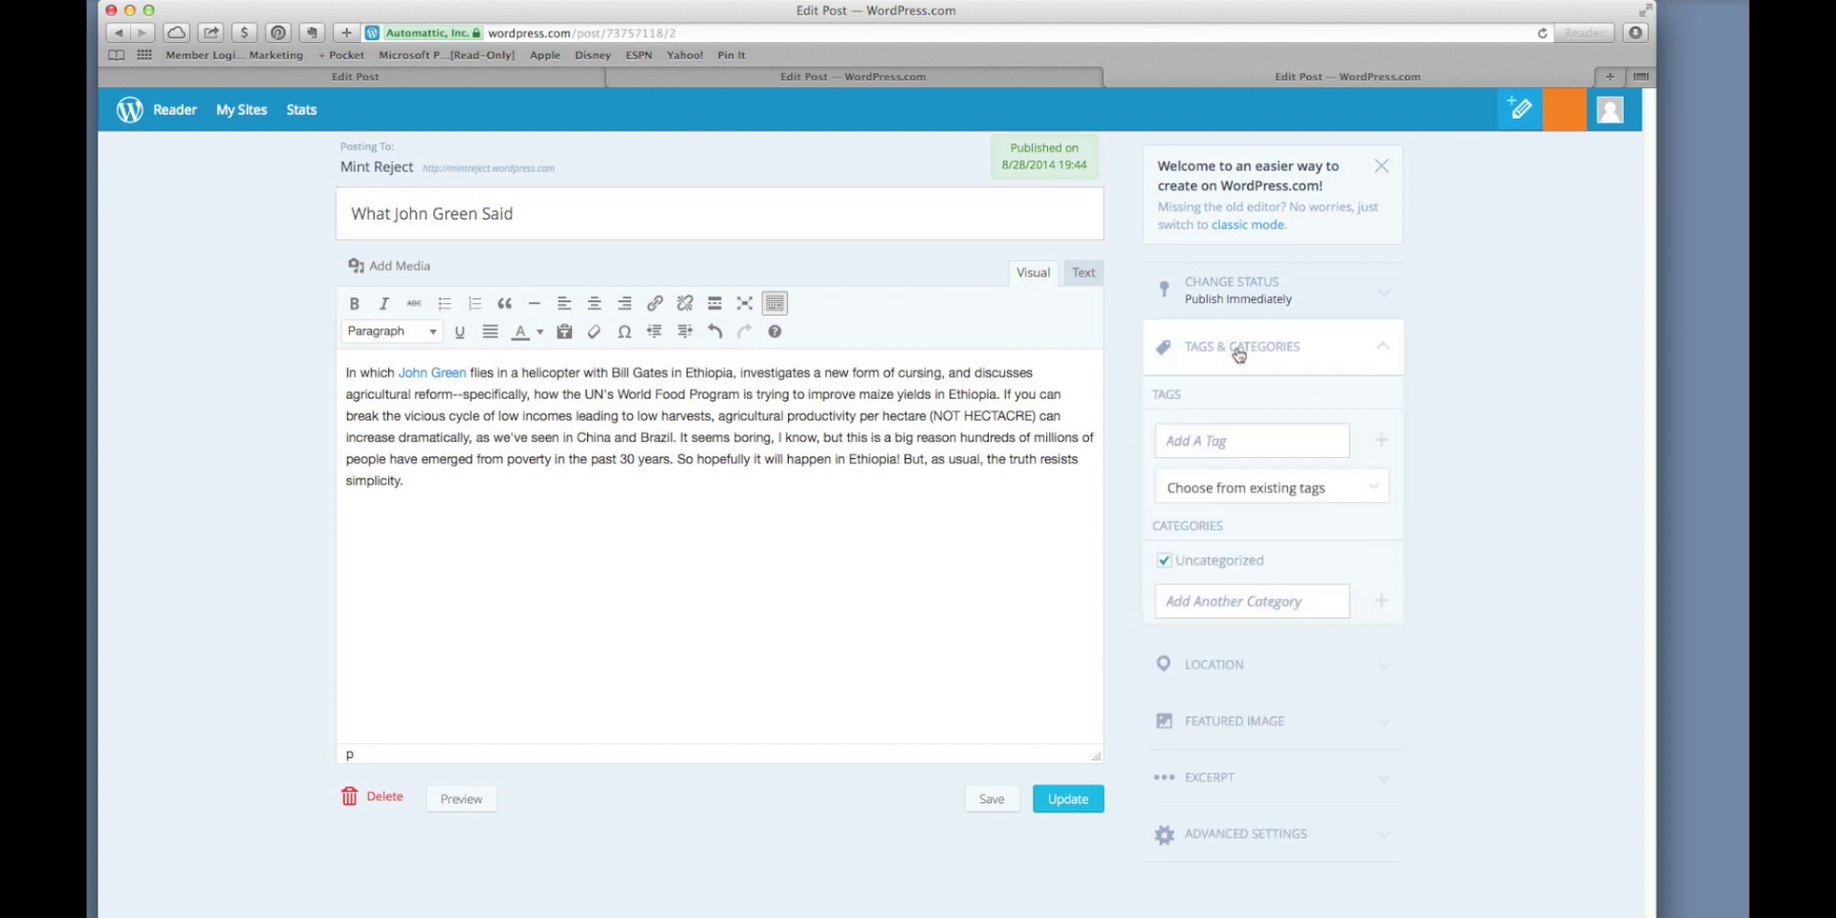
left_click(1231, 442)
type("john, green, ")
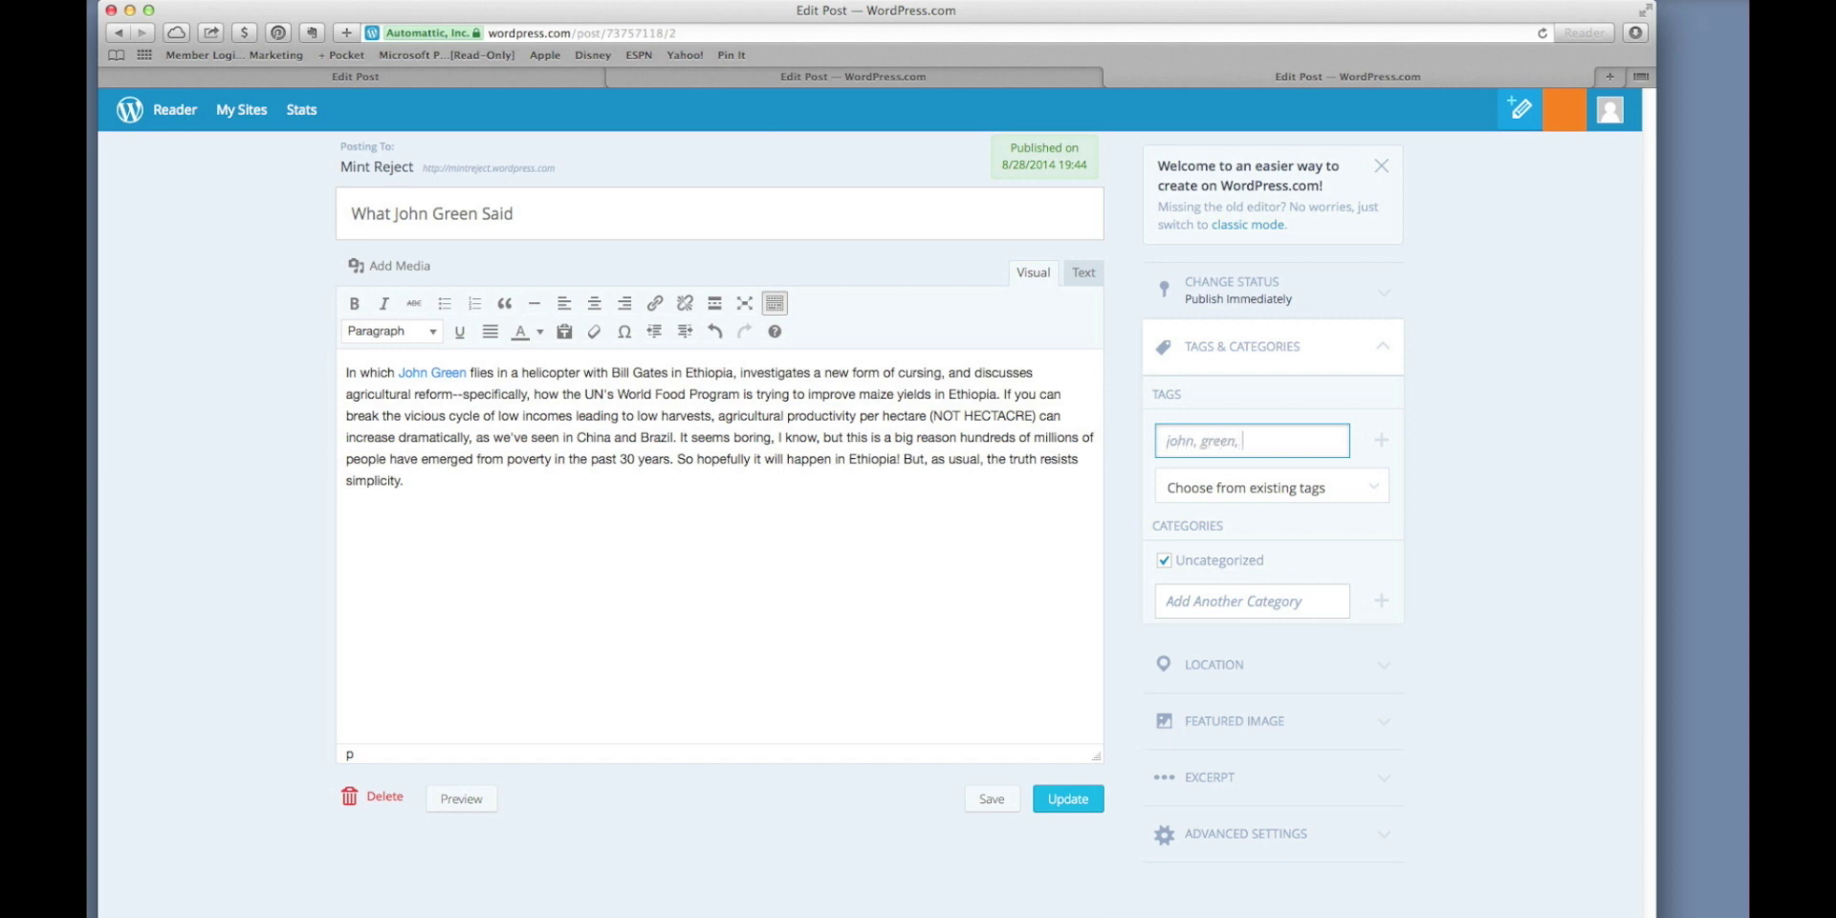
type("bill, bate")
key("BackSpace")
key("BackSpace")
key("BackSpace")
key("BackSpace")
type("gate")
Create a new John Green category for the post in place of Uncategorized.
left_click(1252, 602)
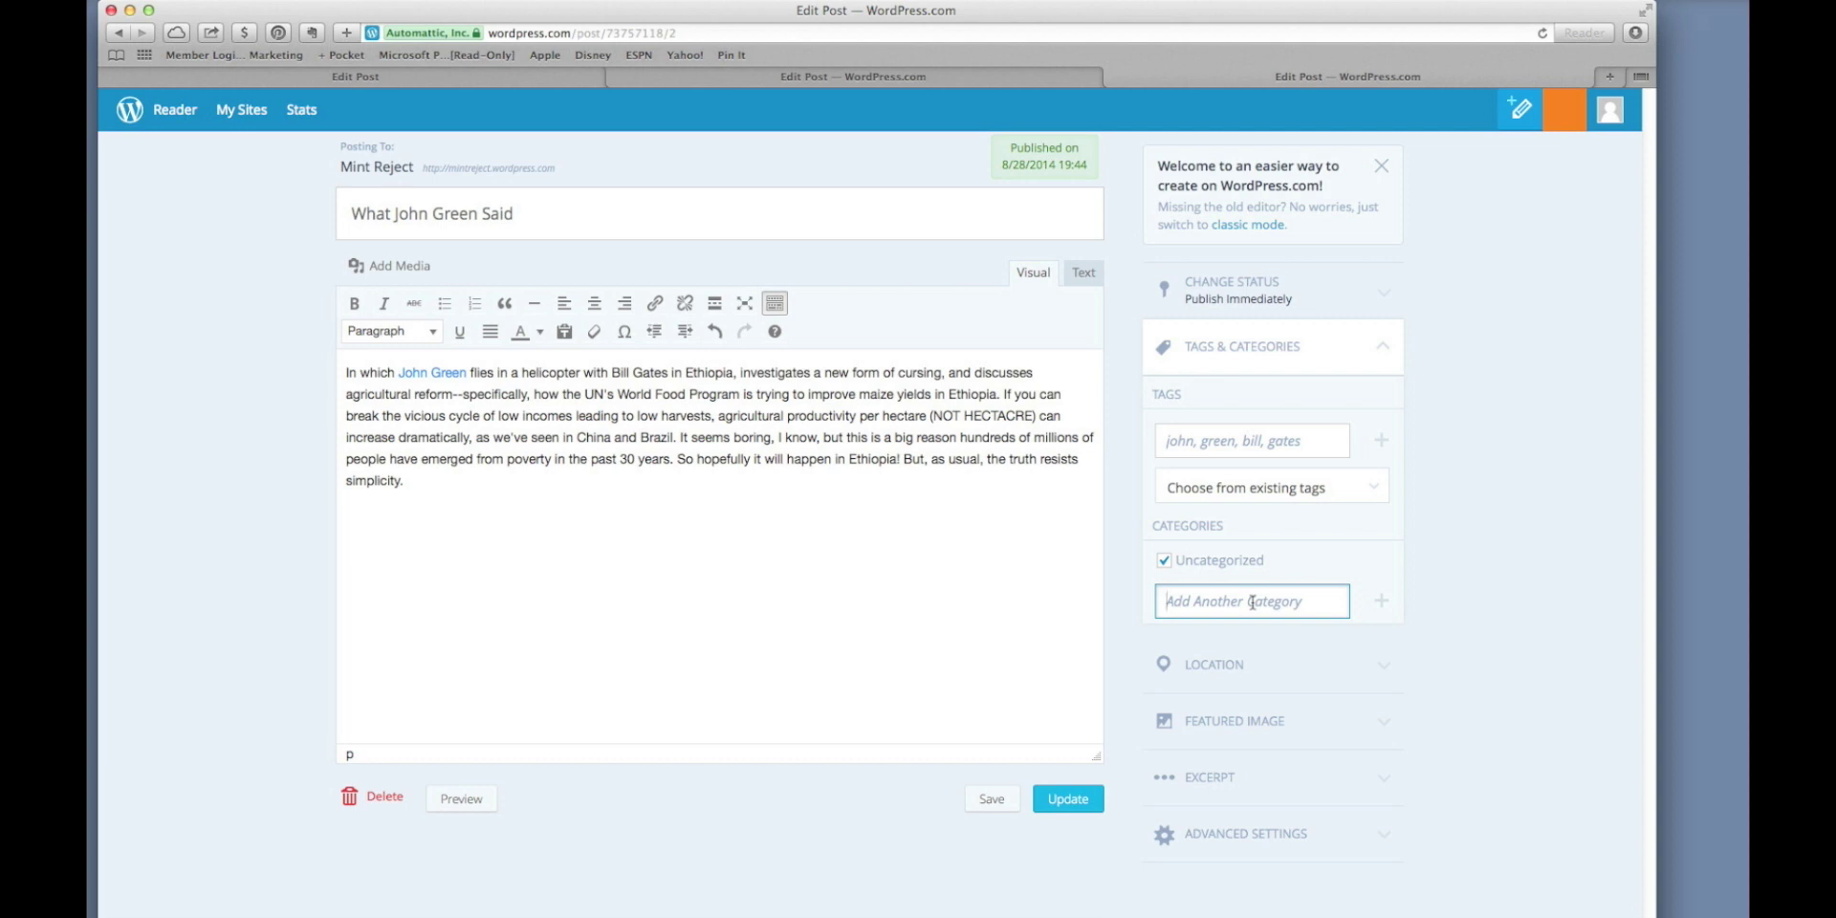
type("John Green")
key("Return")
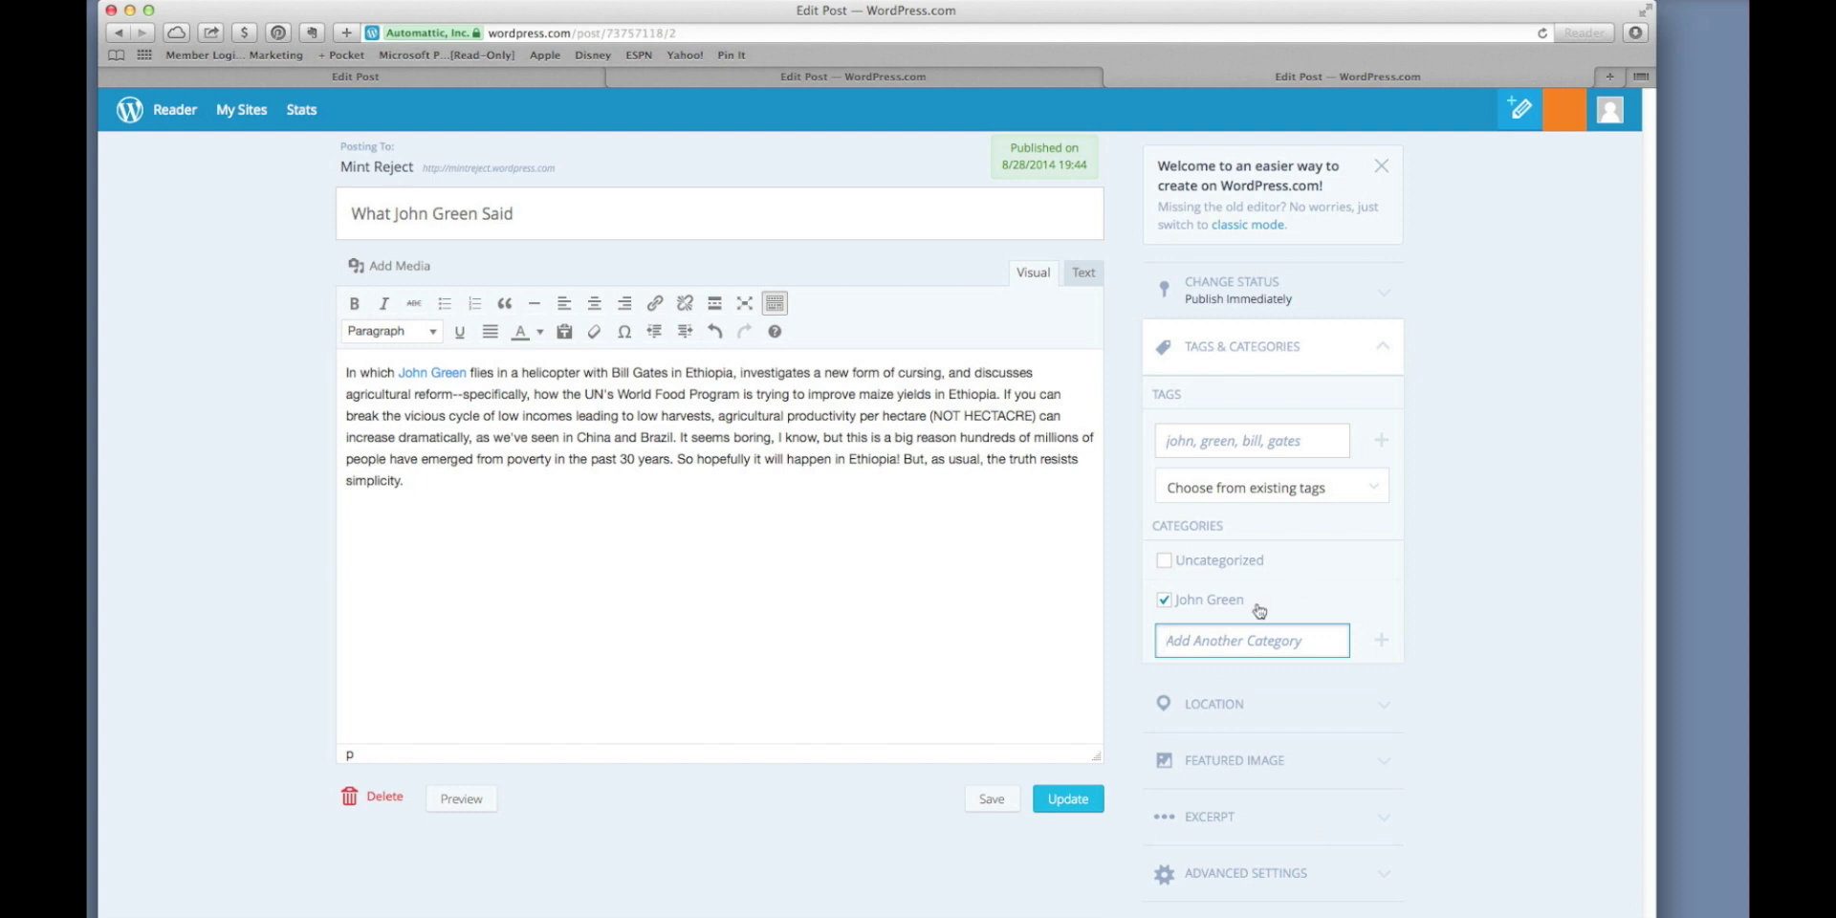
left_click(1230, 704)
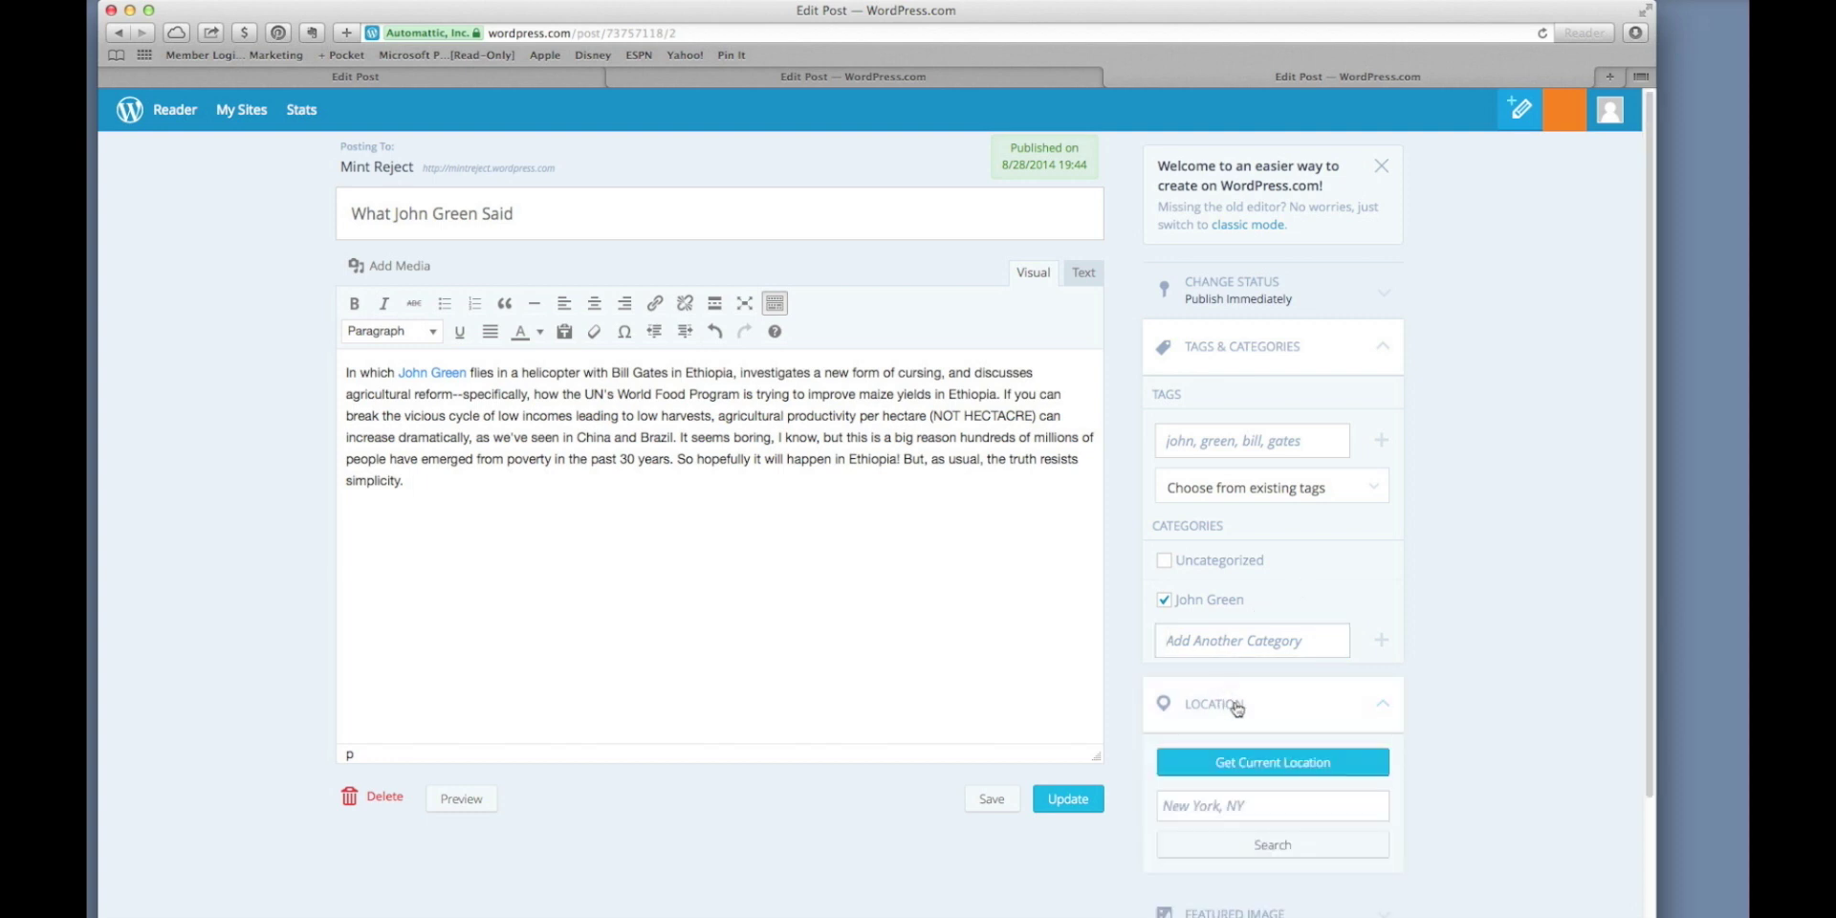
Set the post's location to Richmond, VA.
scroll(1230, 704, "down", 3)
left_click(1263, 698)
type("Richmond")
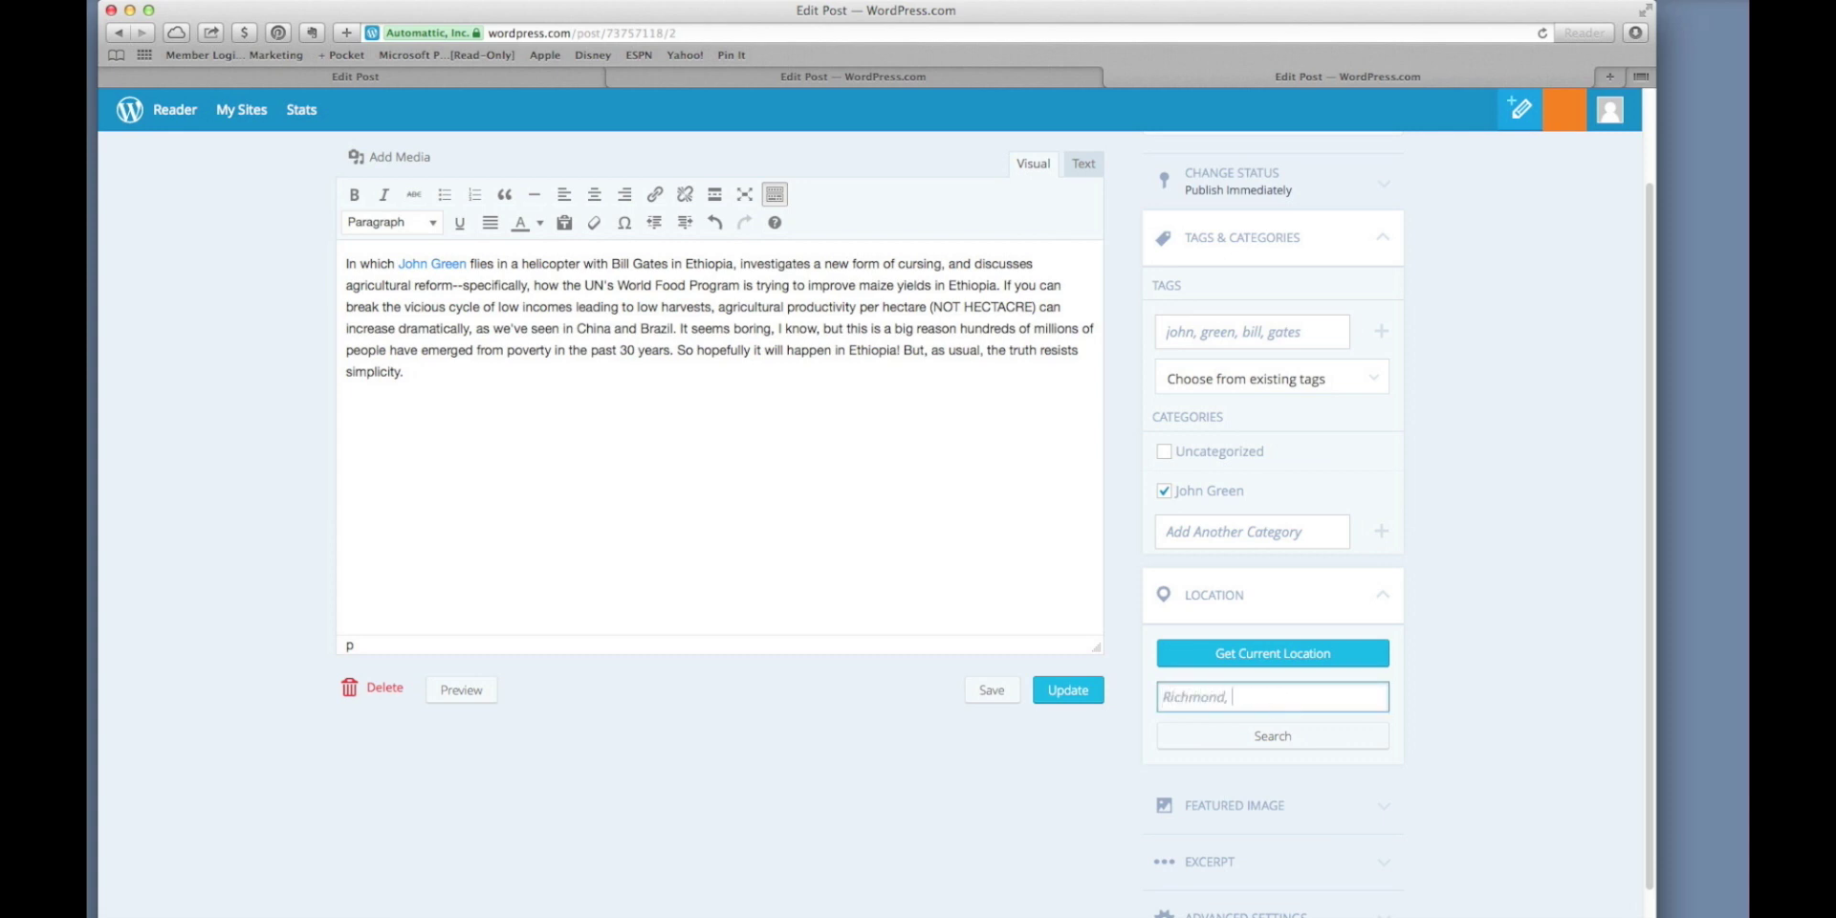
type(", VA")
left_click(1272, 736)
Start setting a featured image and browse for a file to upload.
scroll(1271, 727, "down", 3)
left_click(1256, 763)
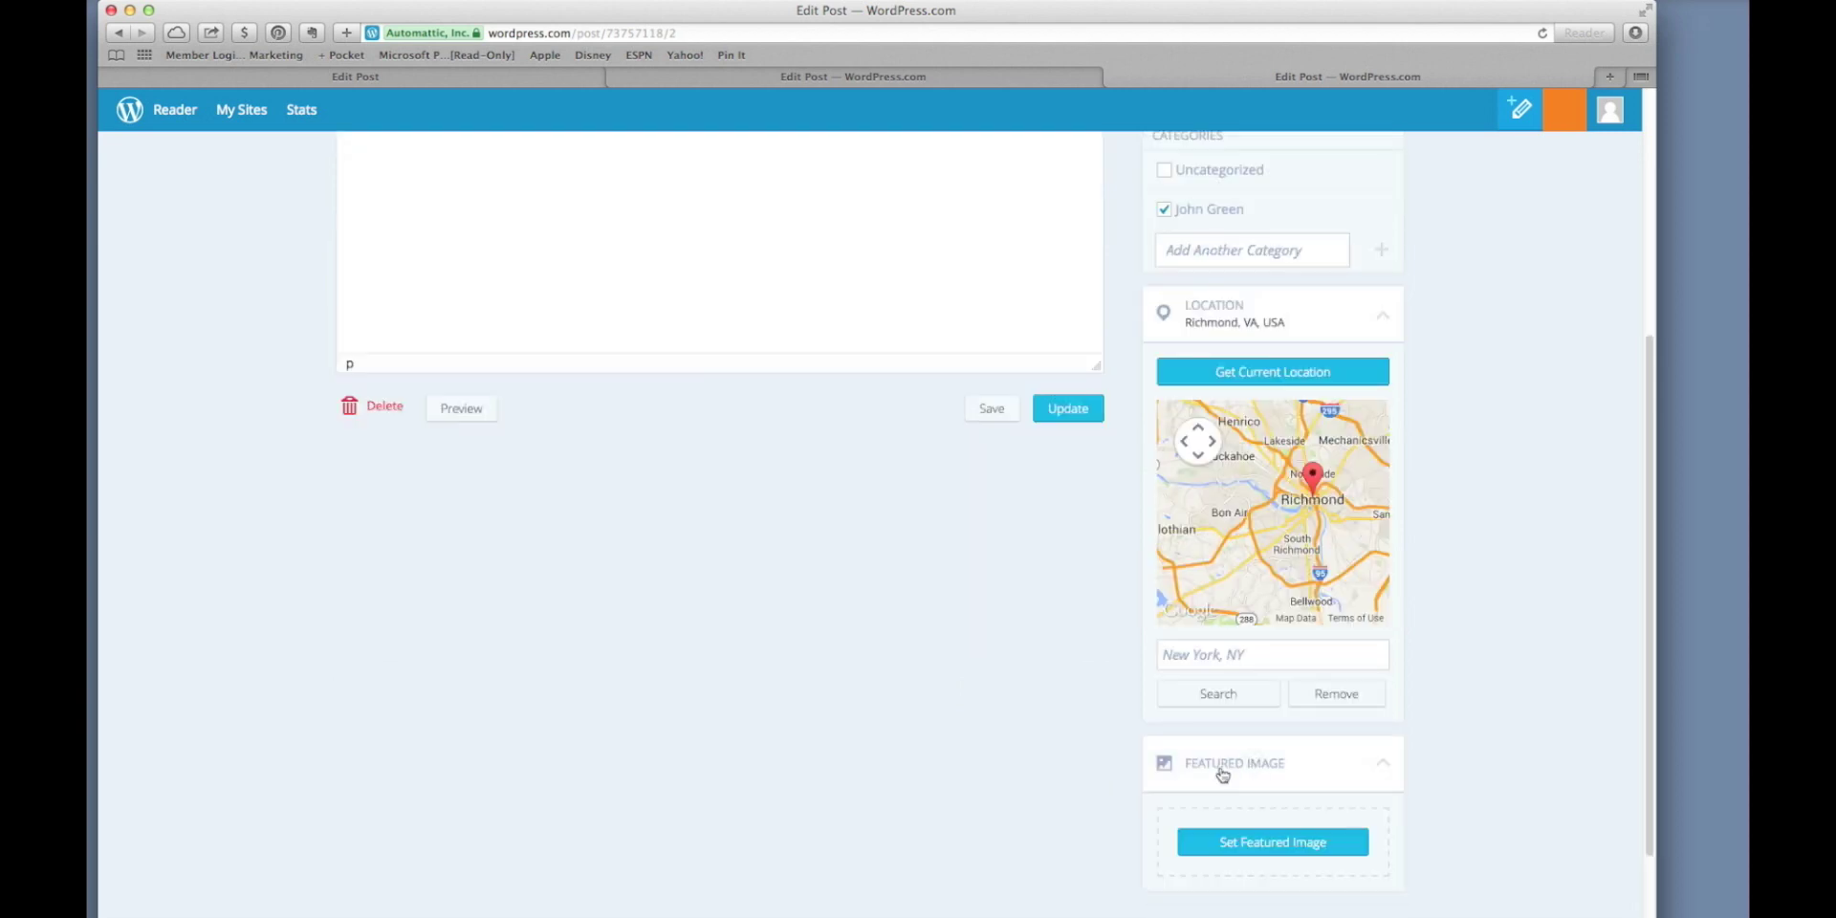
scroll(1031, 762, "down", 2)
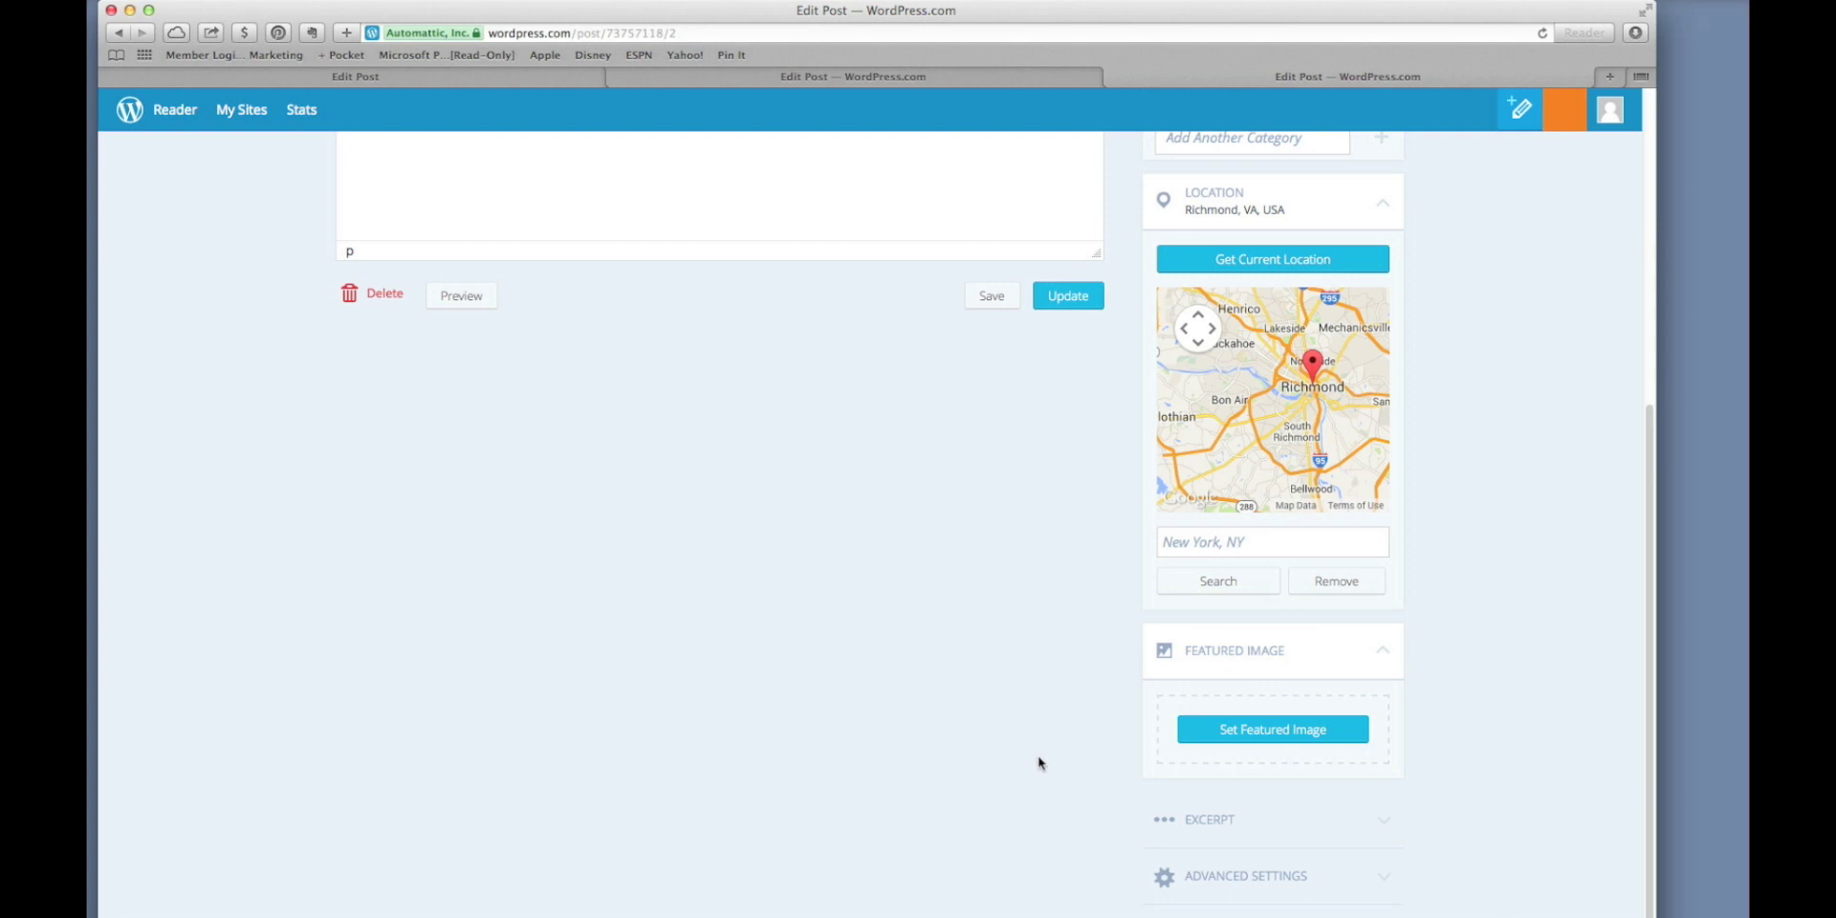
left_click(1224, 733)
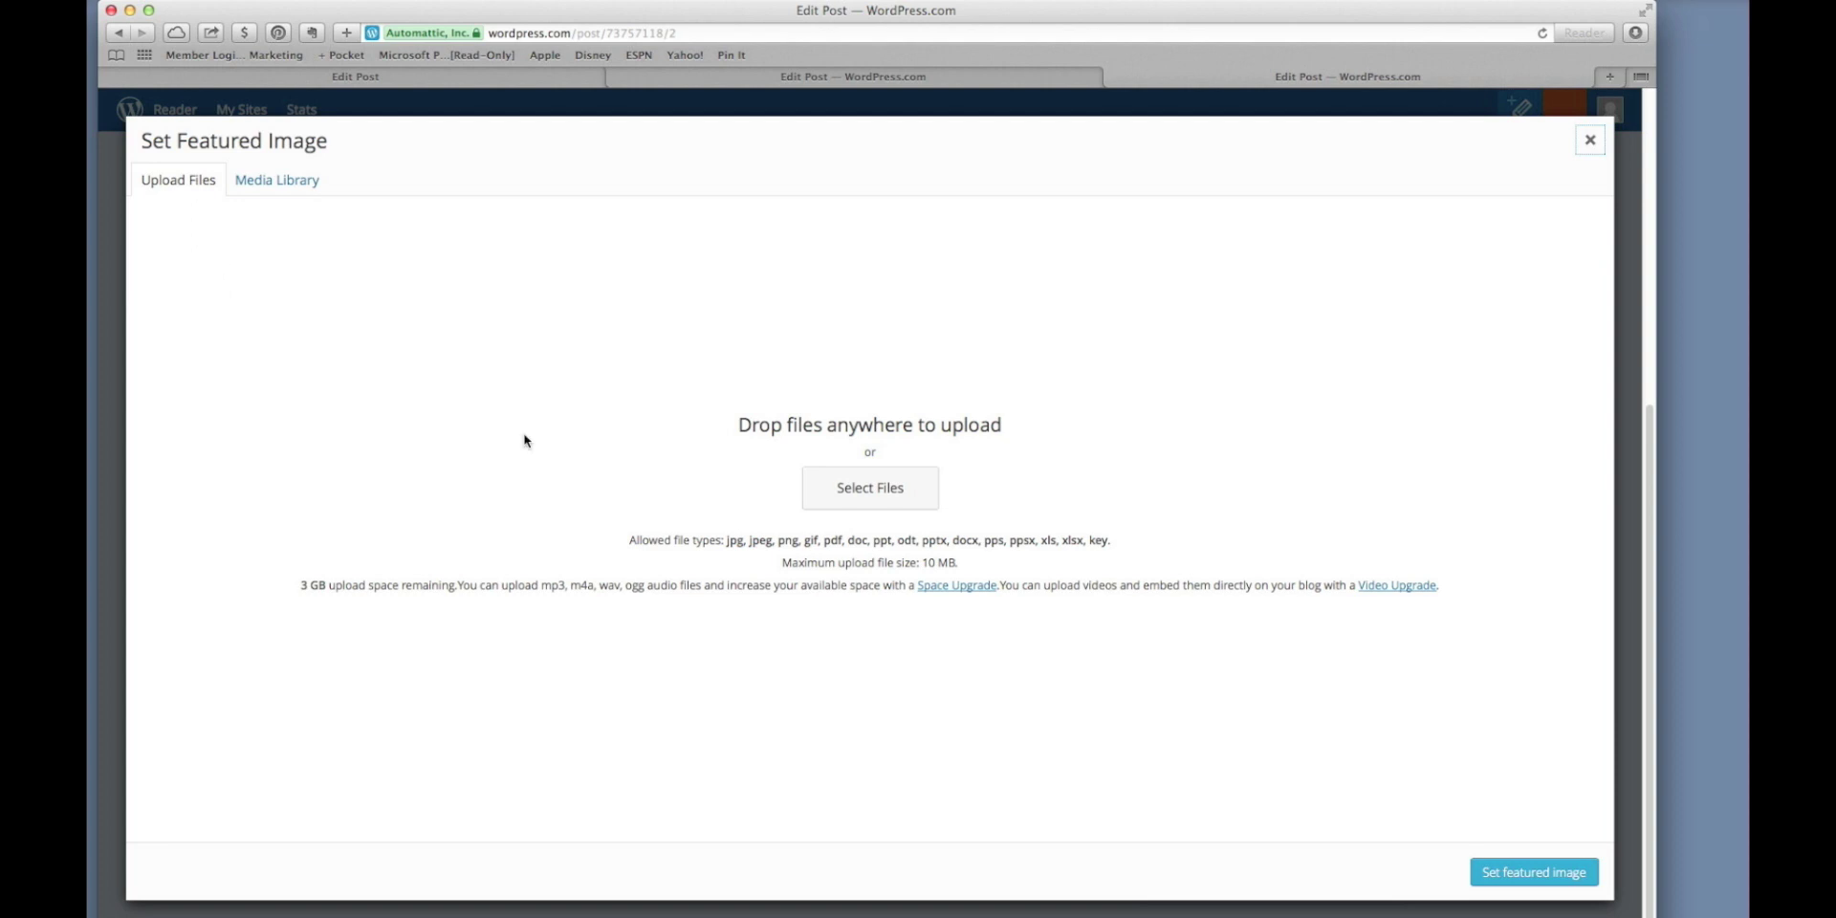
left_click(820, 504)
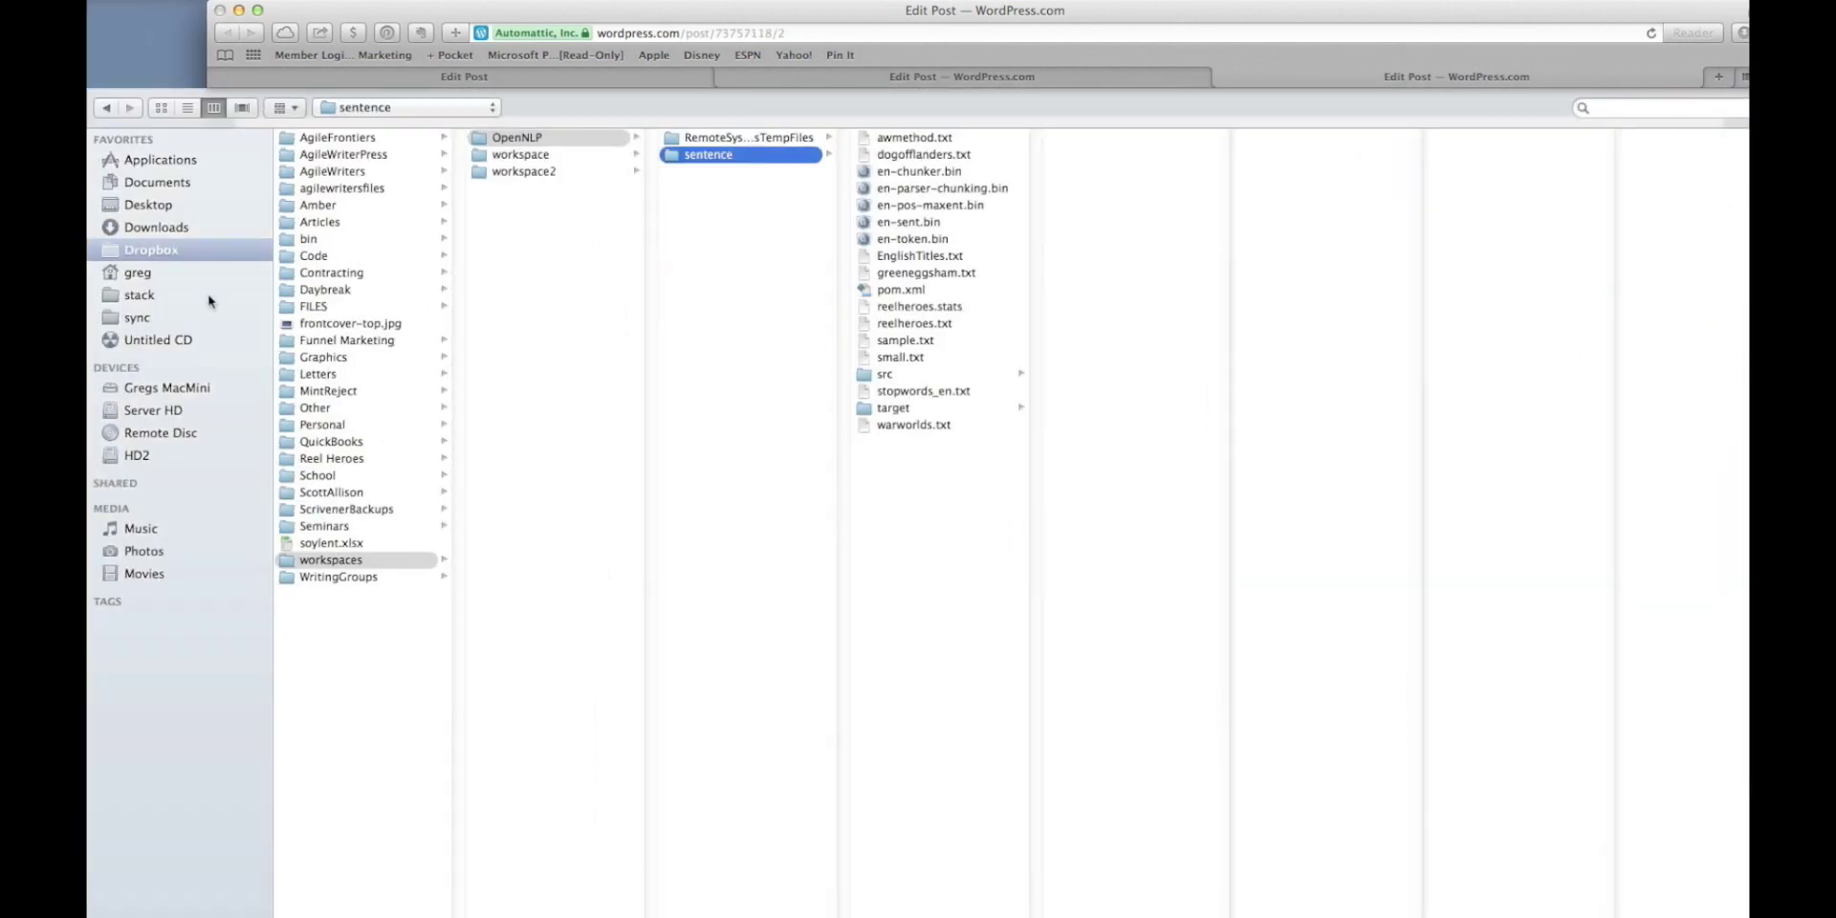
Choose johngreen.jpeg from the Dropbox MintReject folder and upload it.
left_click(174, 254)
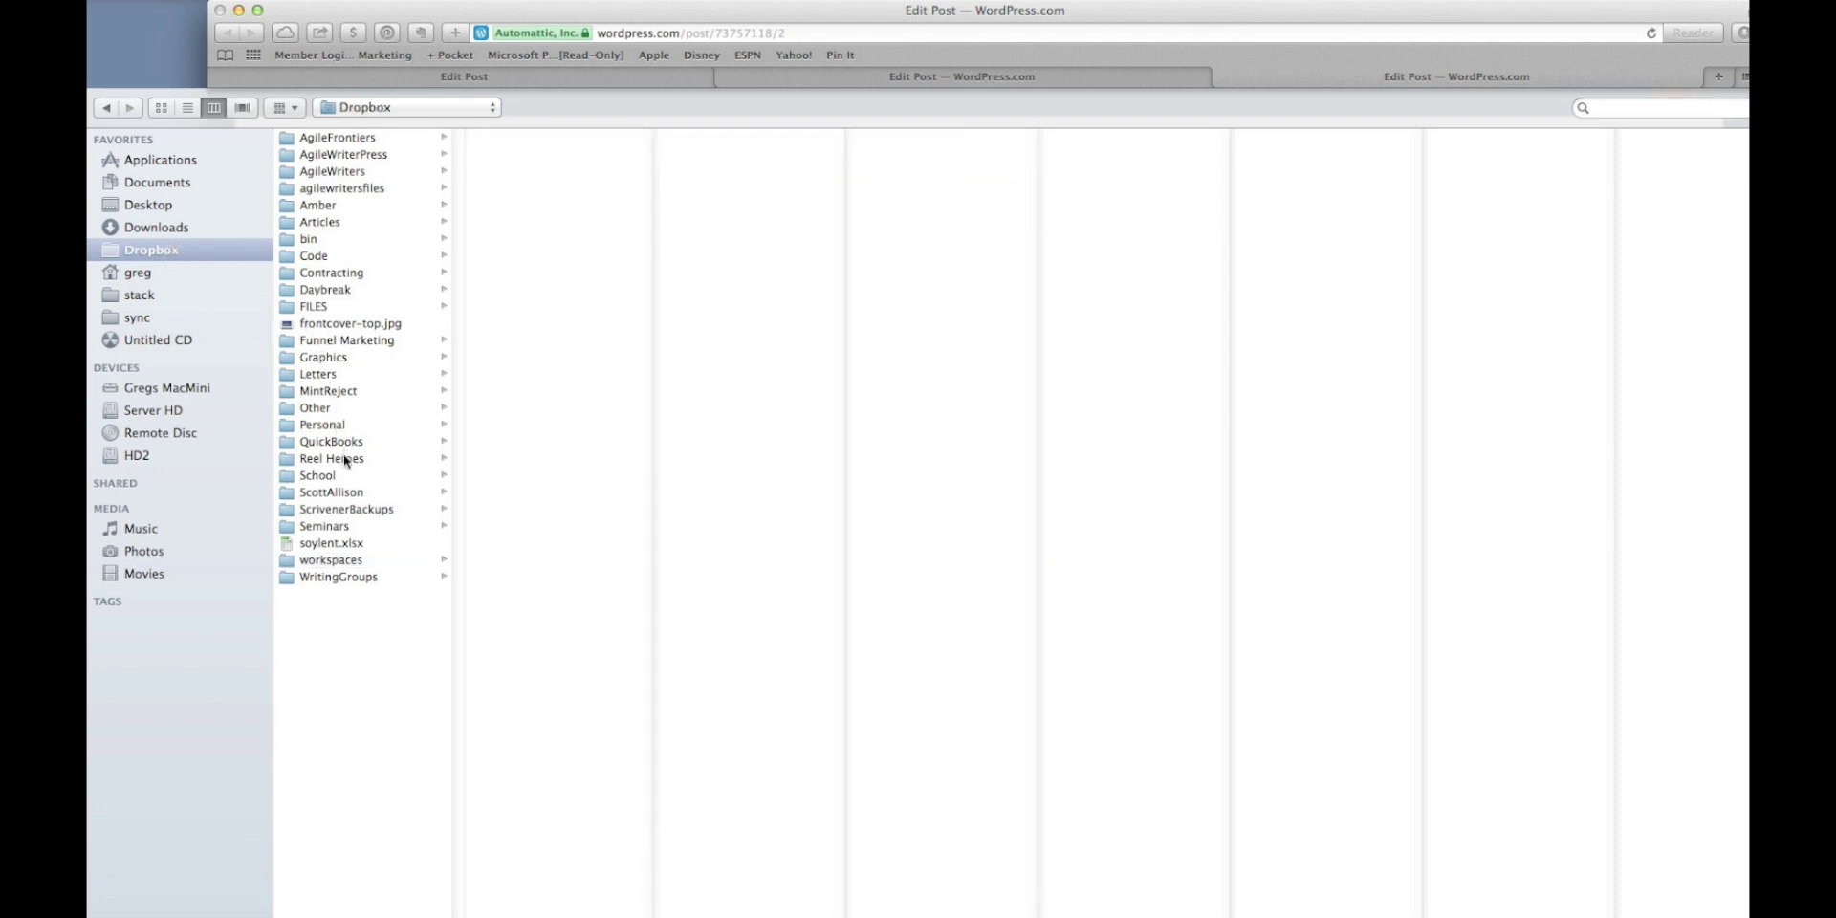
left_click(352, 391)
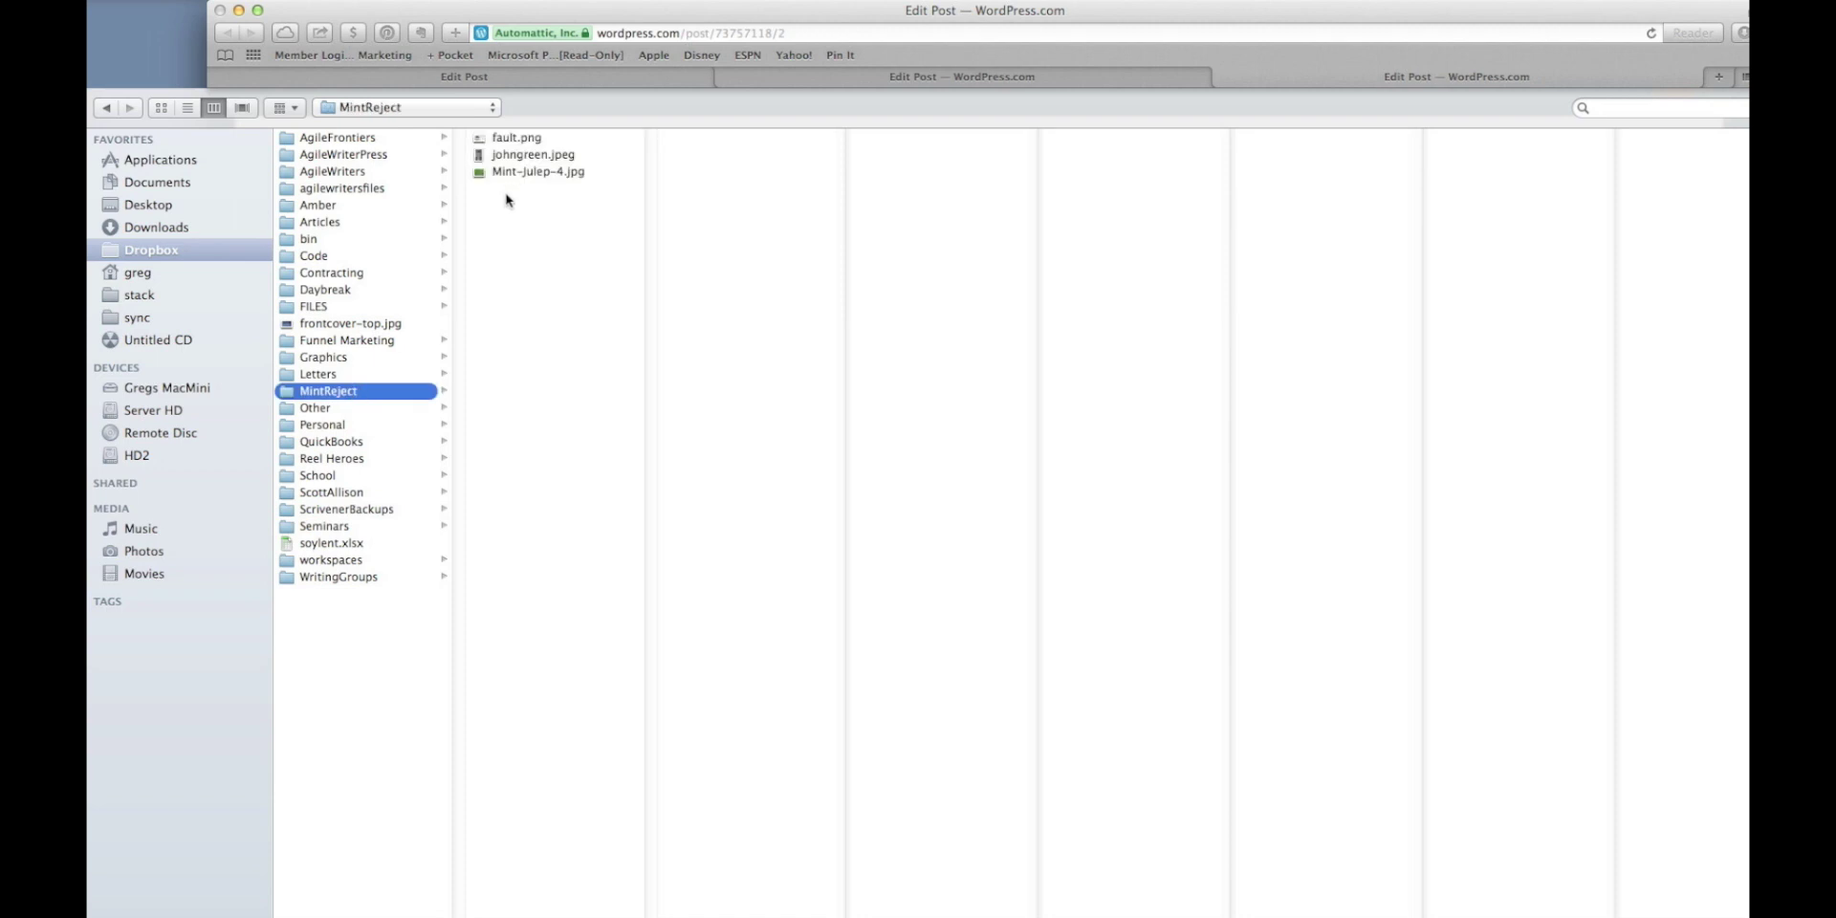
left_click(516, 155)
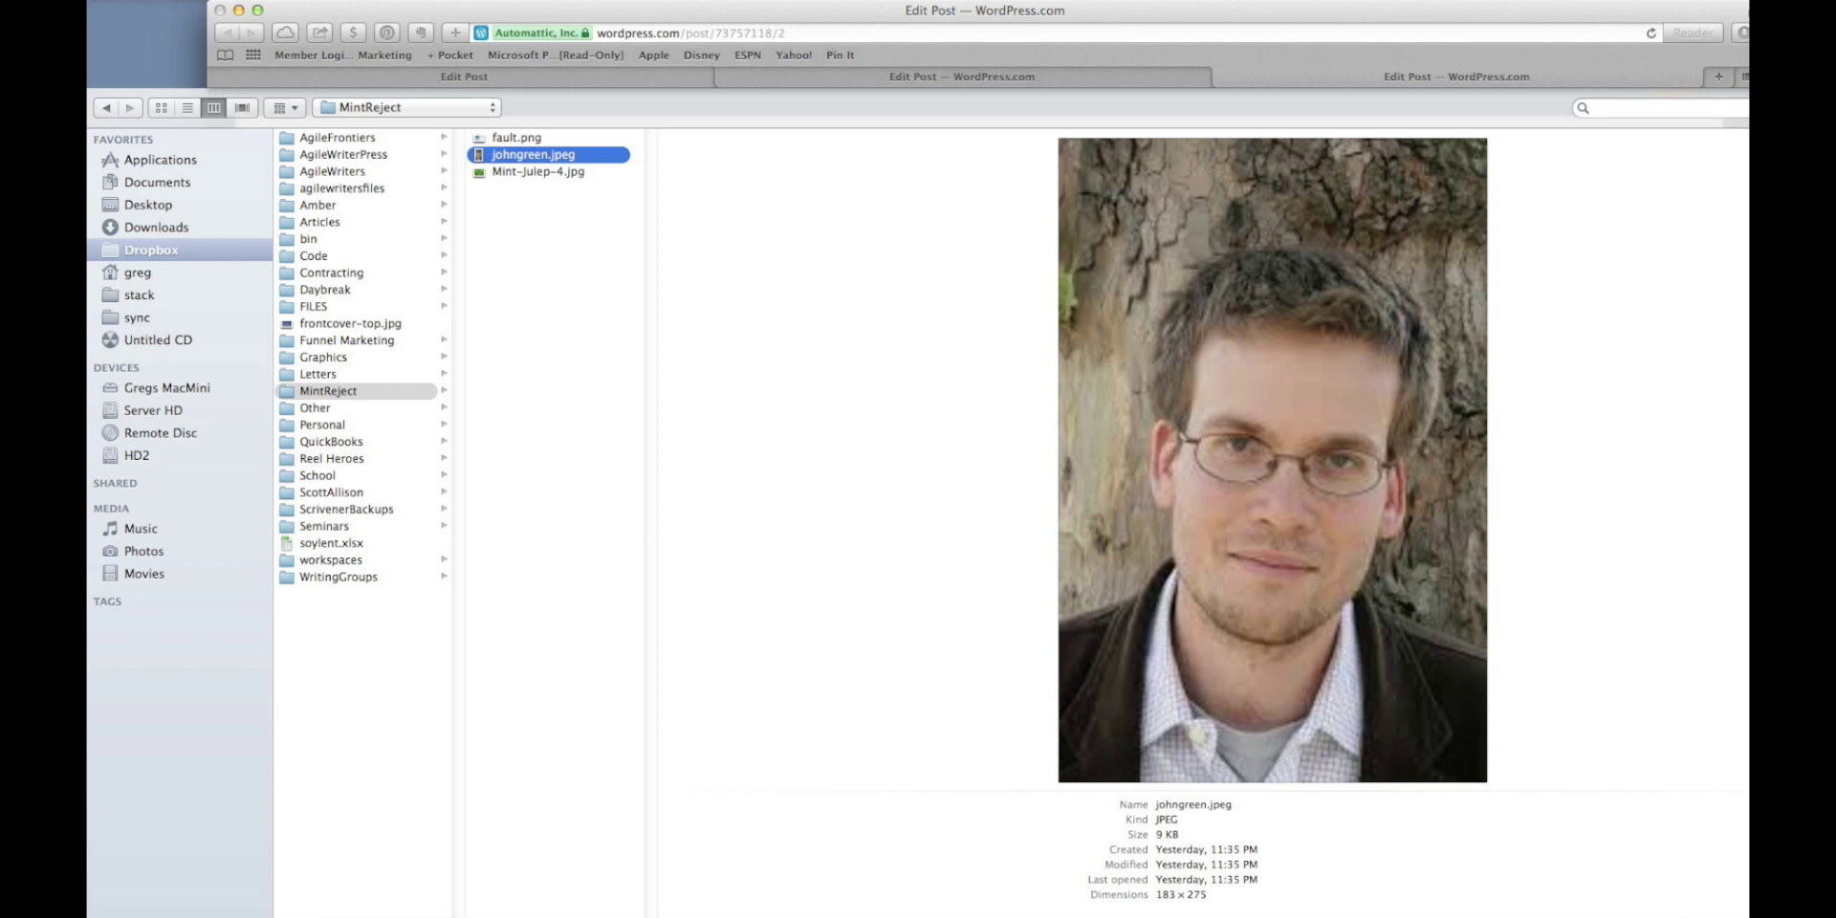
left_click(1742, 914)
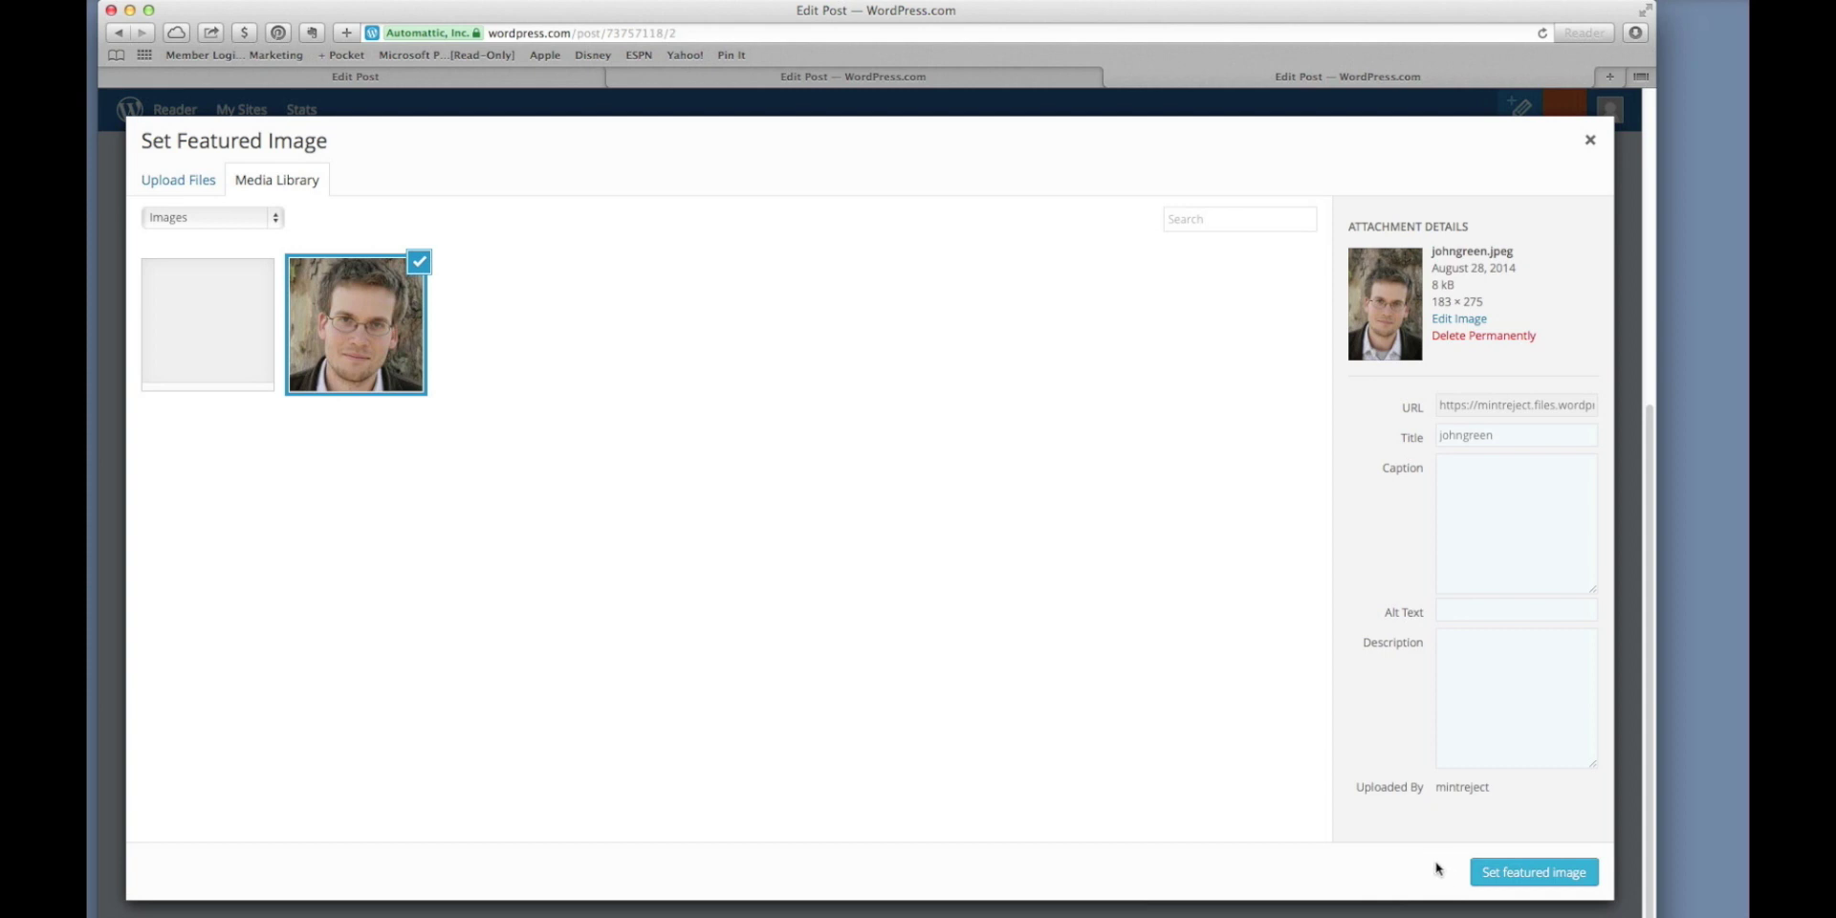
Make the uploaded johngreen.jpeg photo the post's featured image.
left_click(1518, 874)
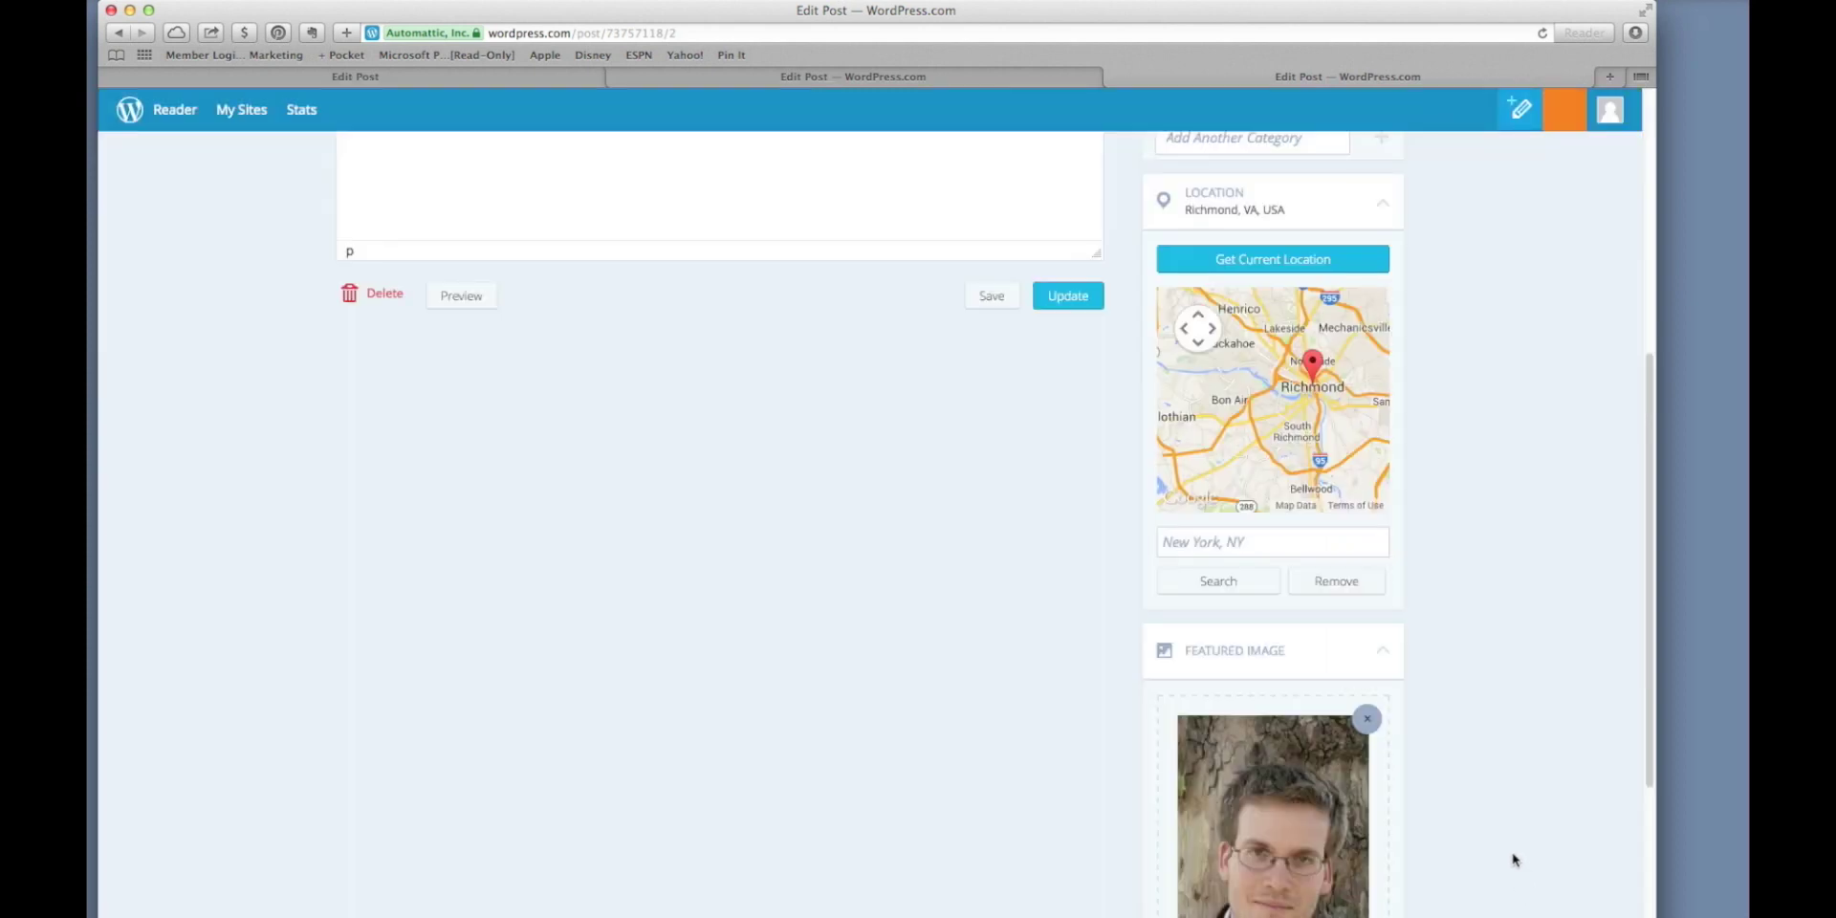
scroll(1516, 866, "down", 5)
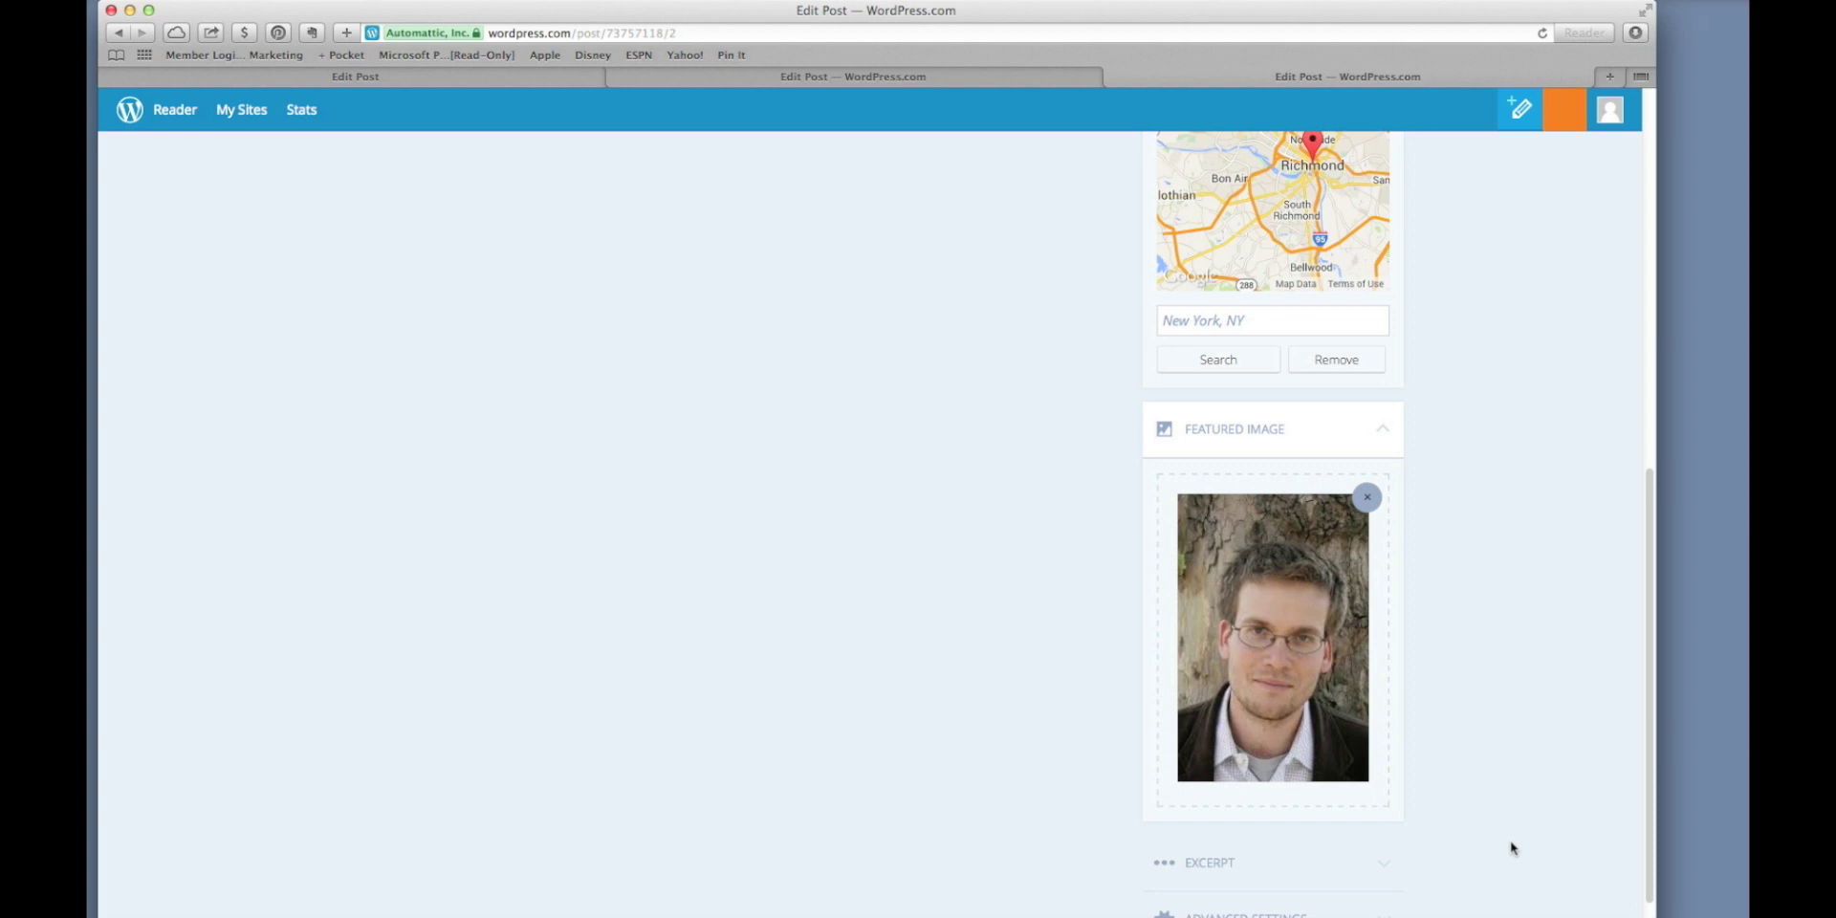
scroll(1511, 848, "down", 1)
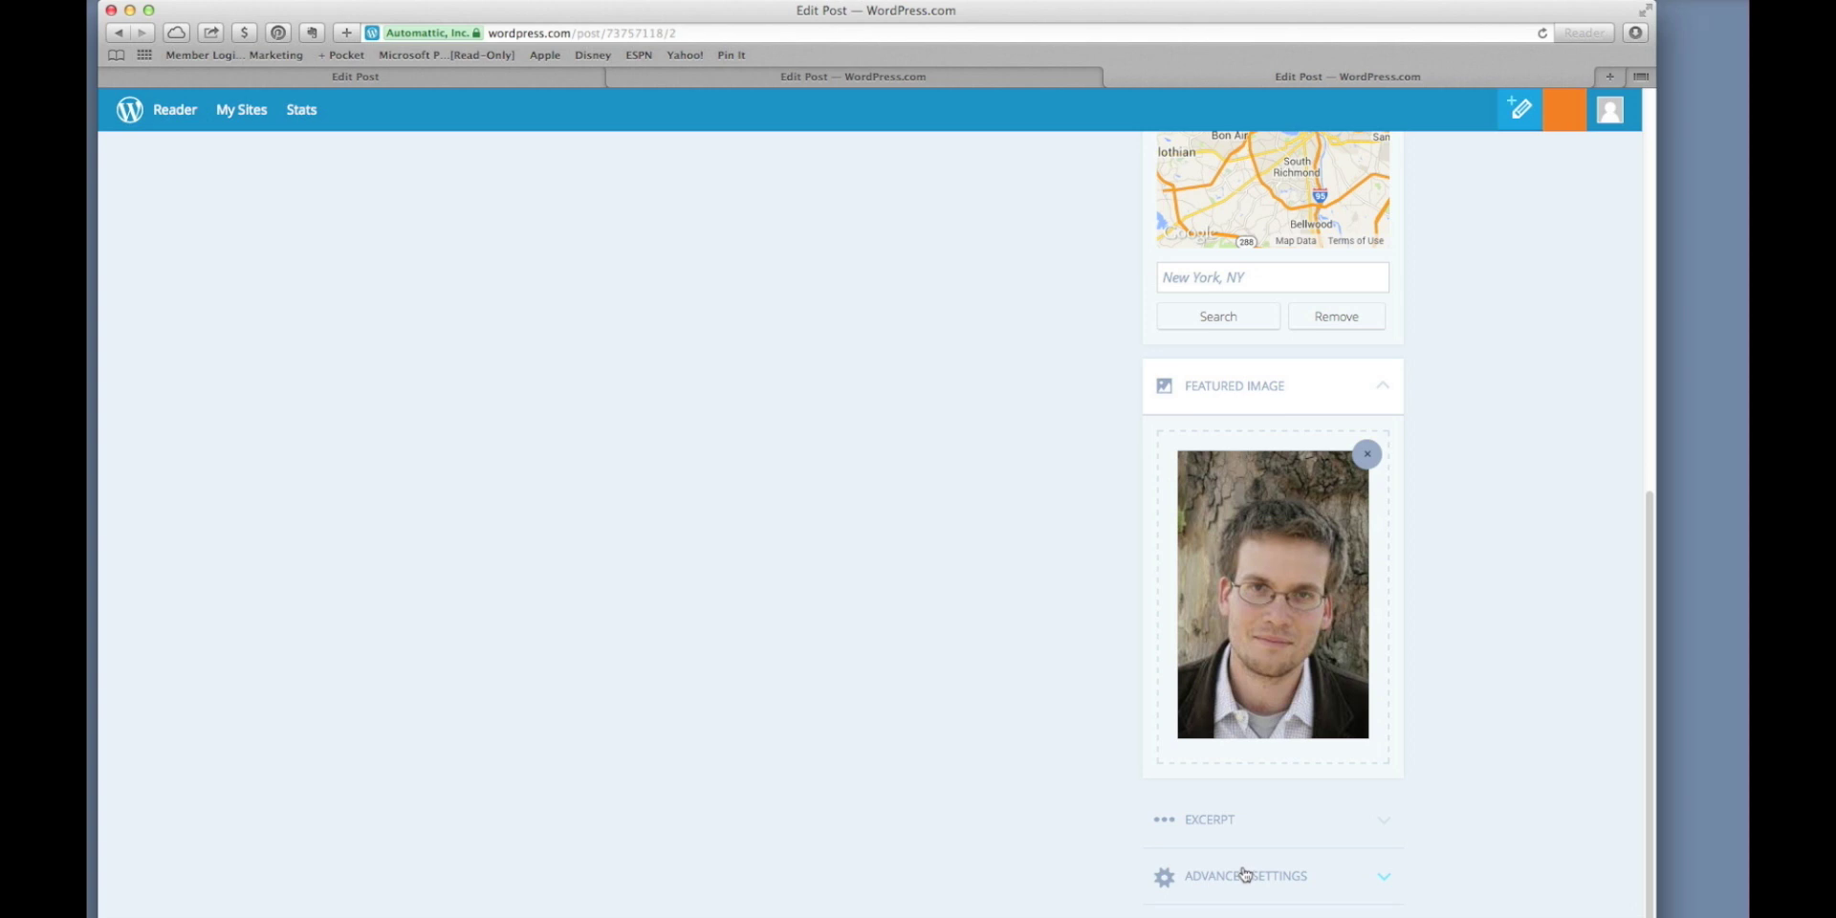
left_click(1245, 875)
Write the excerpt '... In a helicopter with Bill Gates...' in the post's Excerpt box.
left_click(1240, 845)
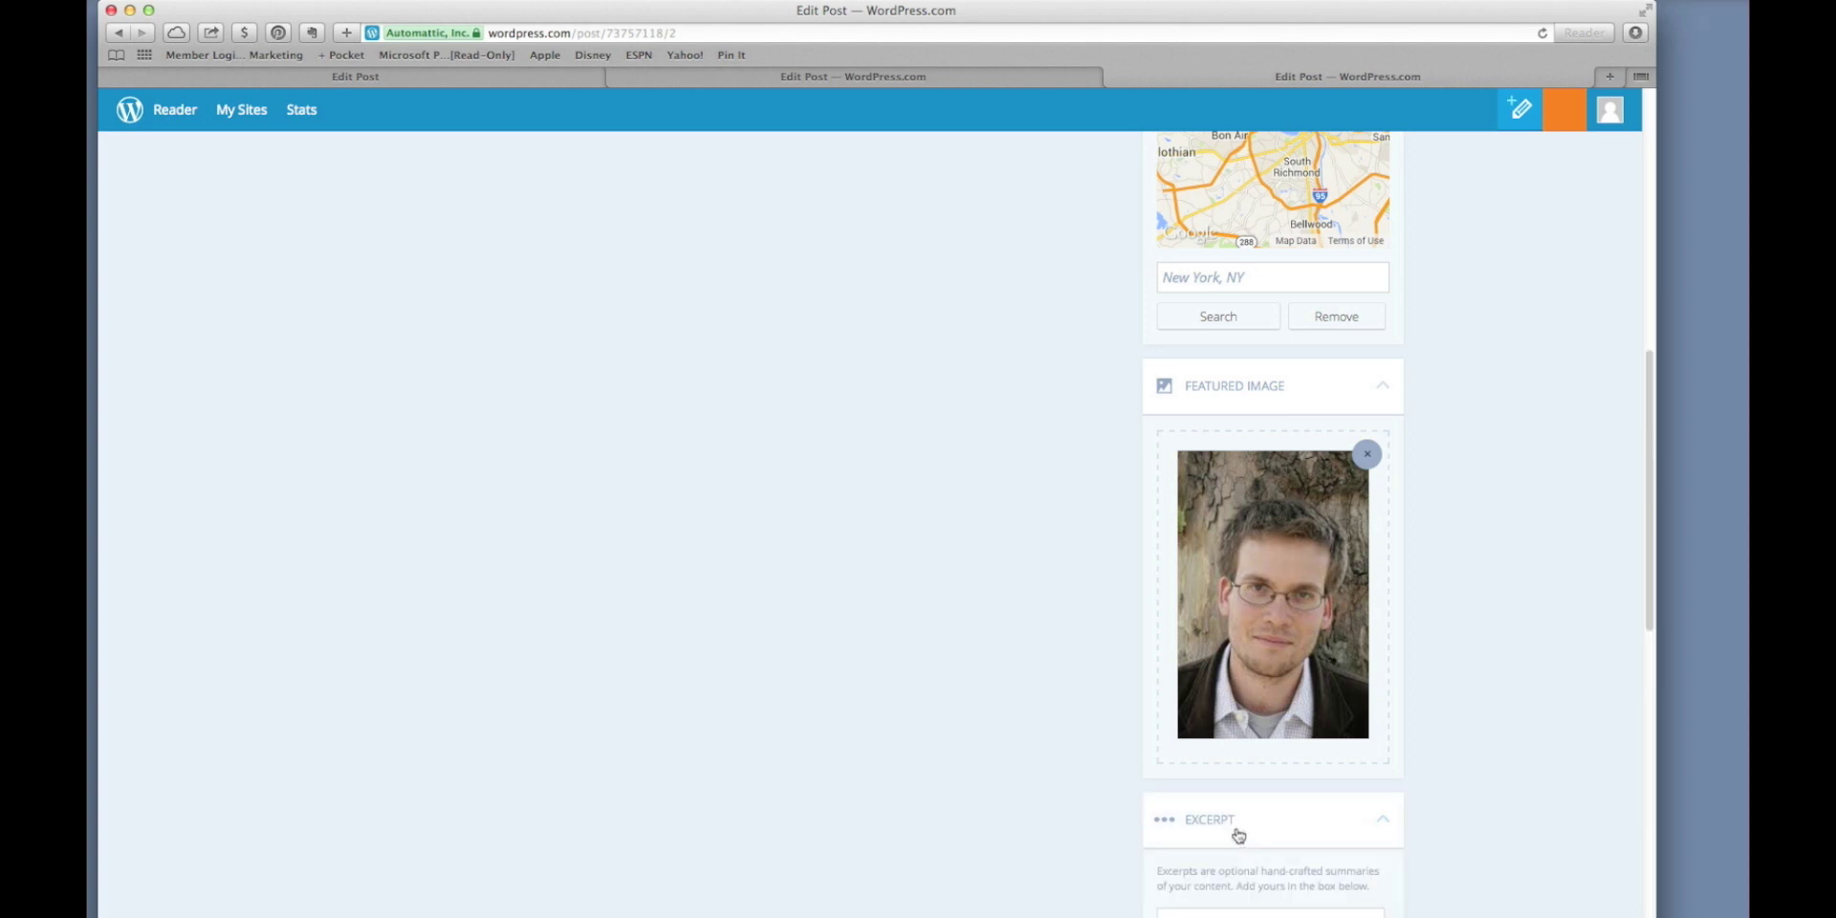
scroll(1243, 832, "down", 5)
left_click(1250, 788)
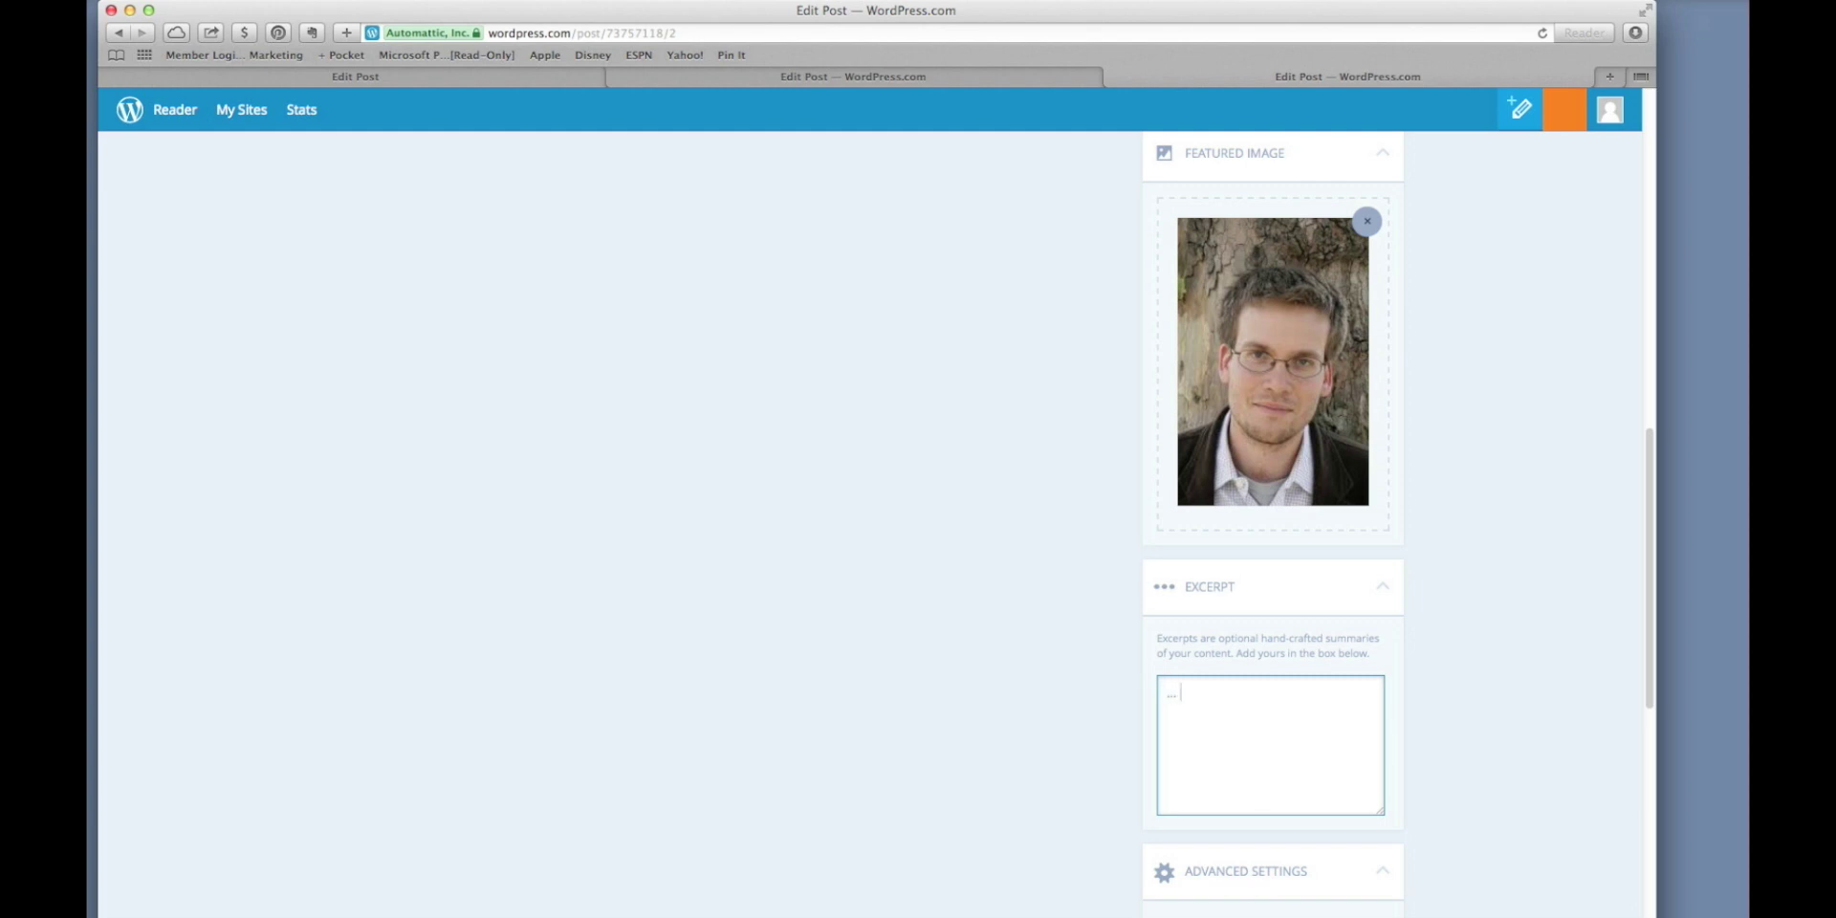
type("n a hell")
type("copter with Bill B")
key("BackSpace")
type("Gates...")
scroll(986, 823, "down", 9)
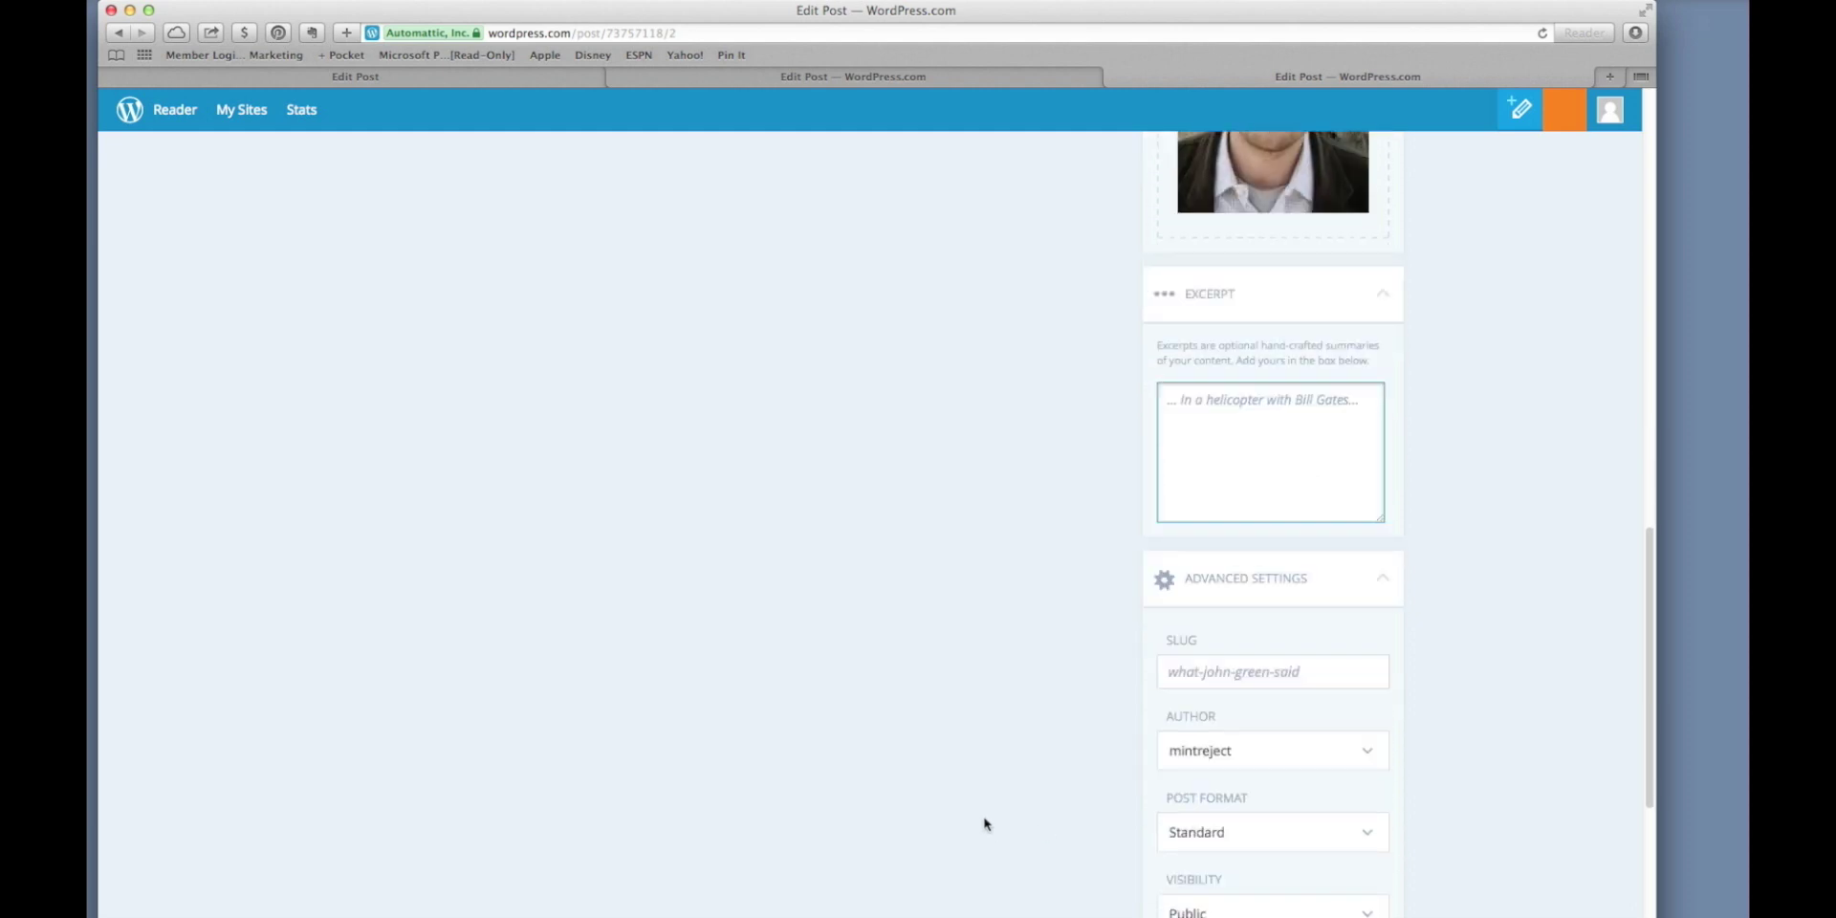
scroll(986, 823, "down", 4)
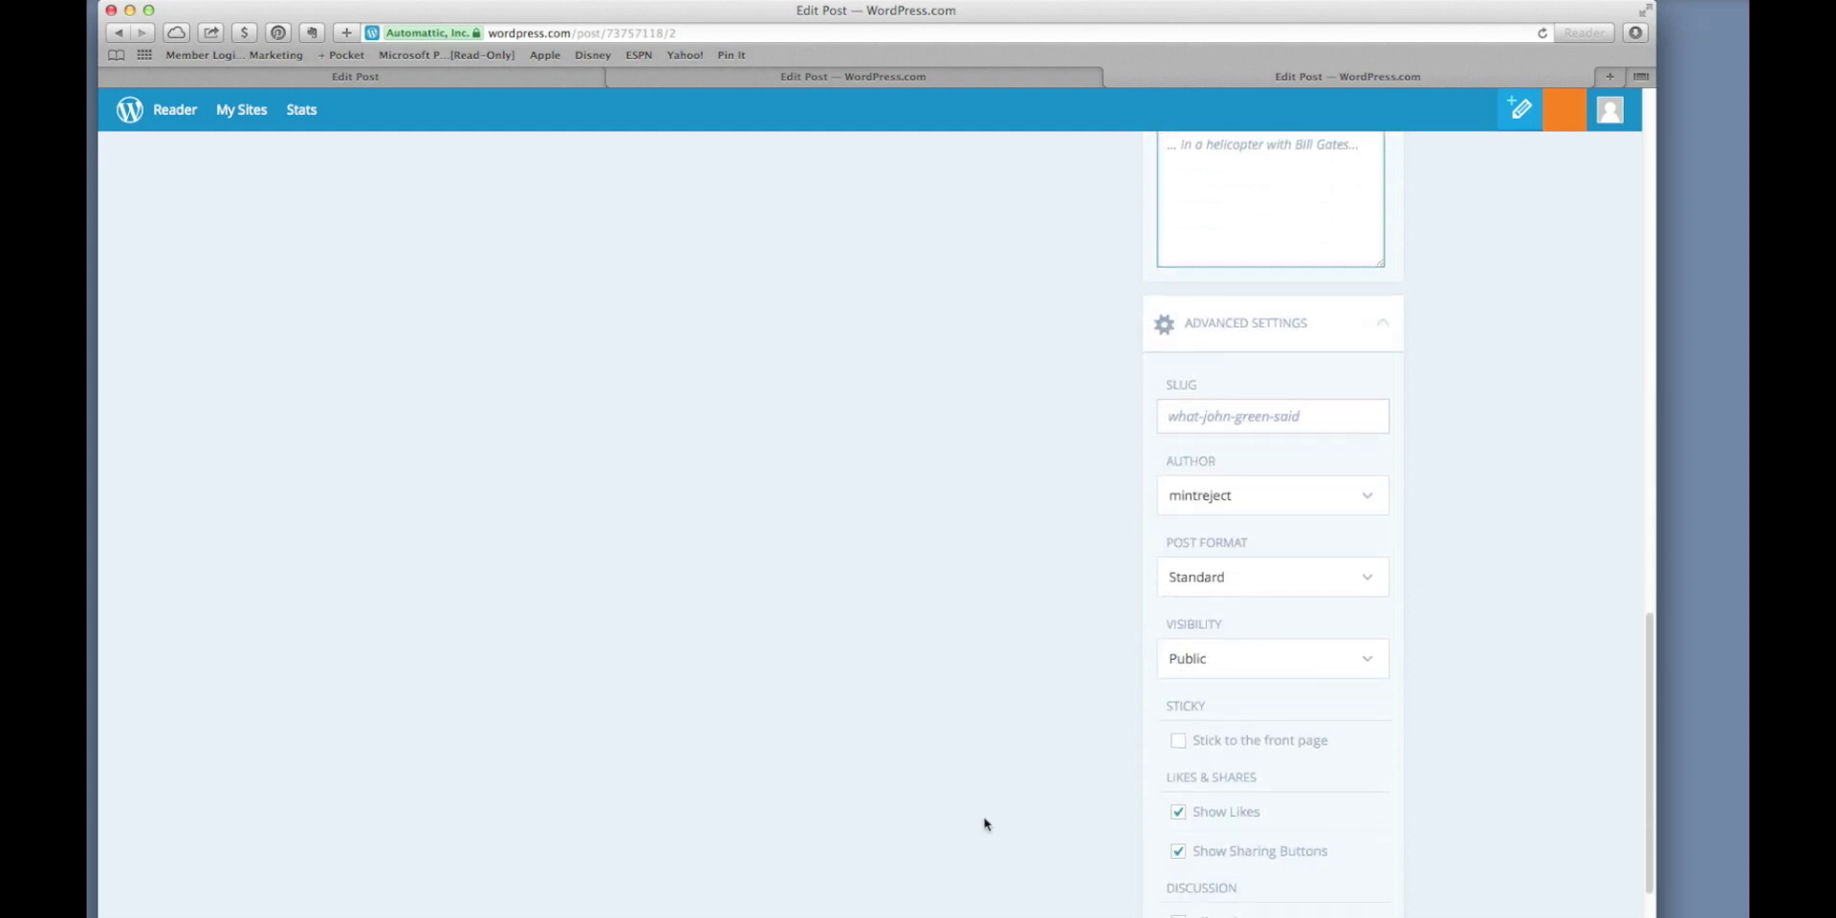
scroll(986, 824, "up", 20)
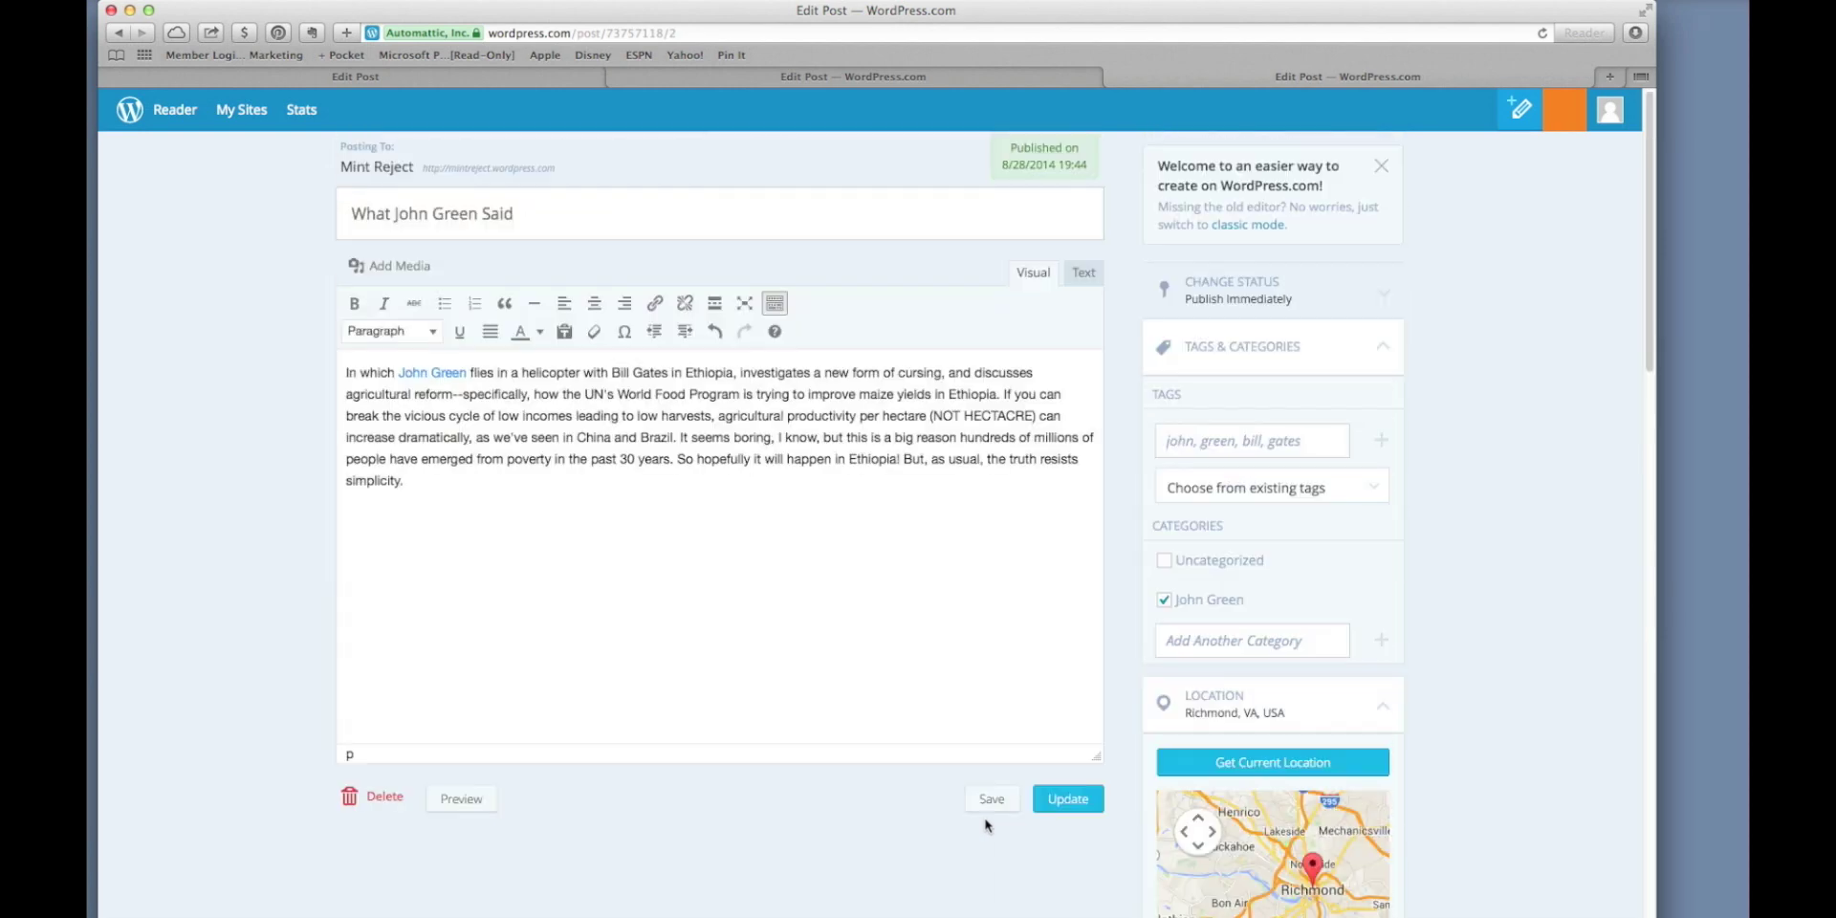
Update the post and scroll through the live What John Green Said post with its featured photo.
left_click(1063, 808)
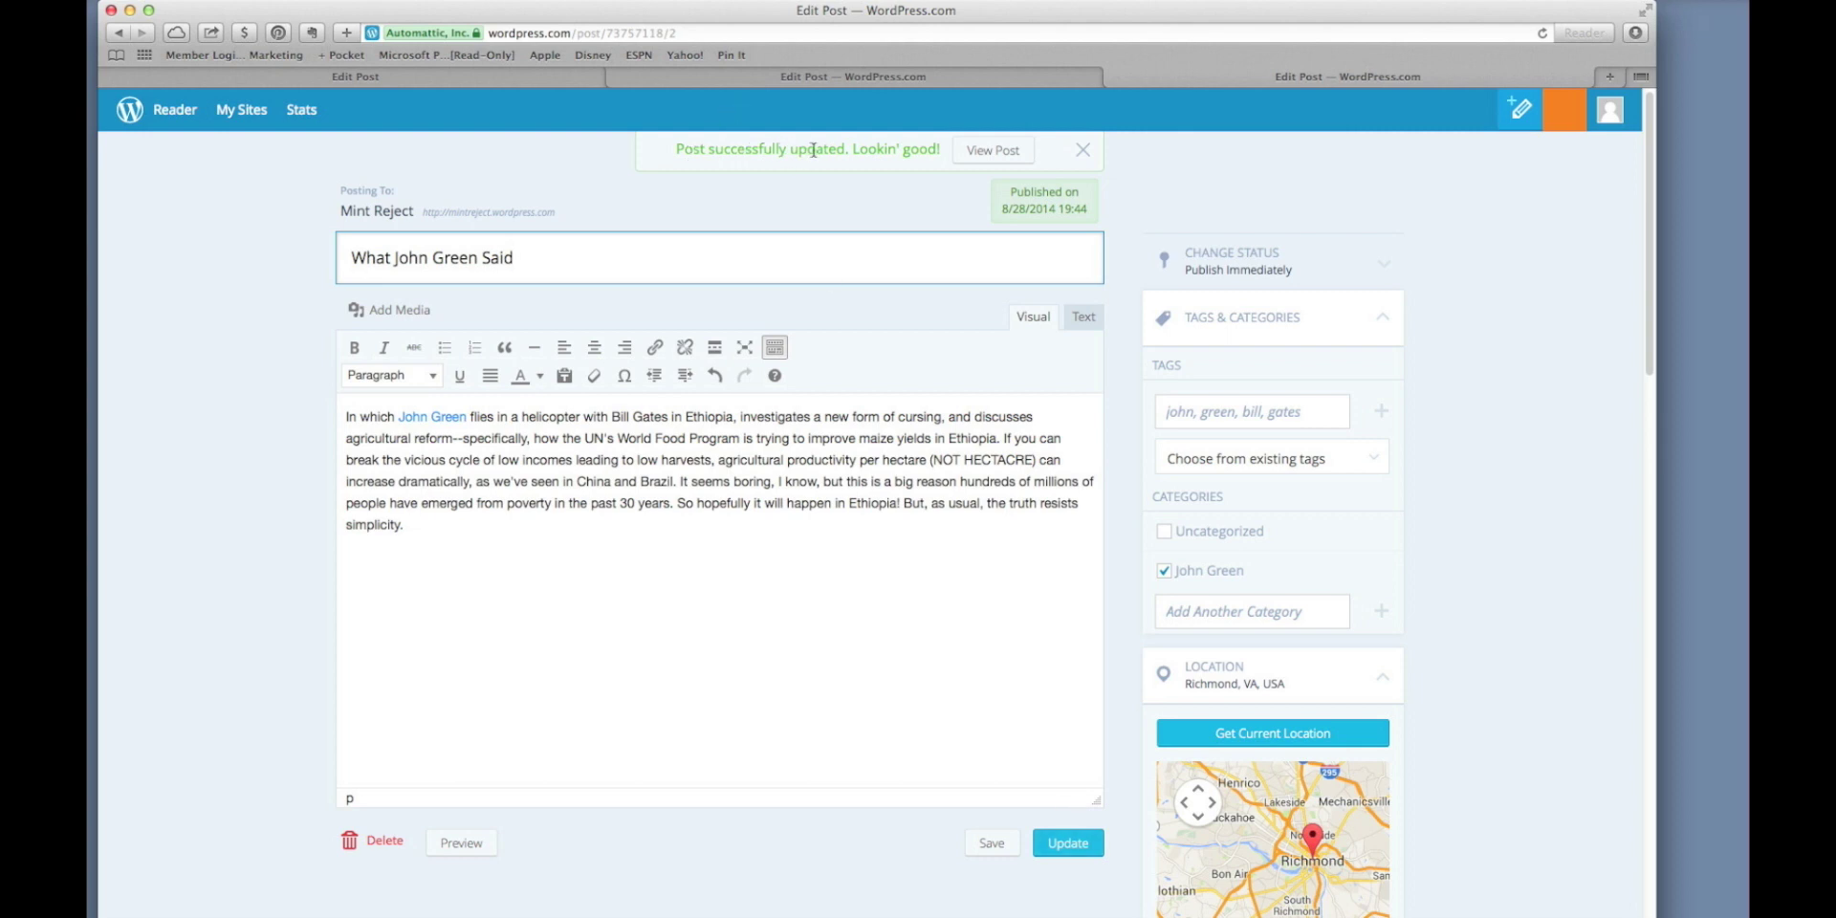
left_click(979, 153)
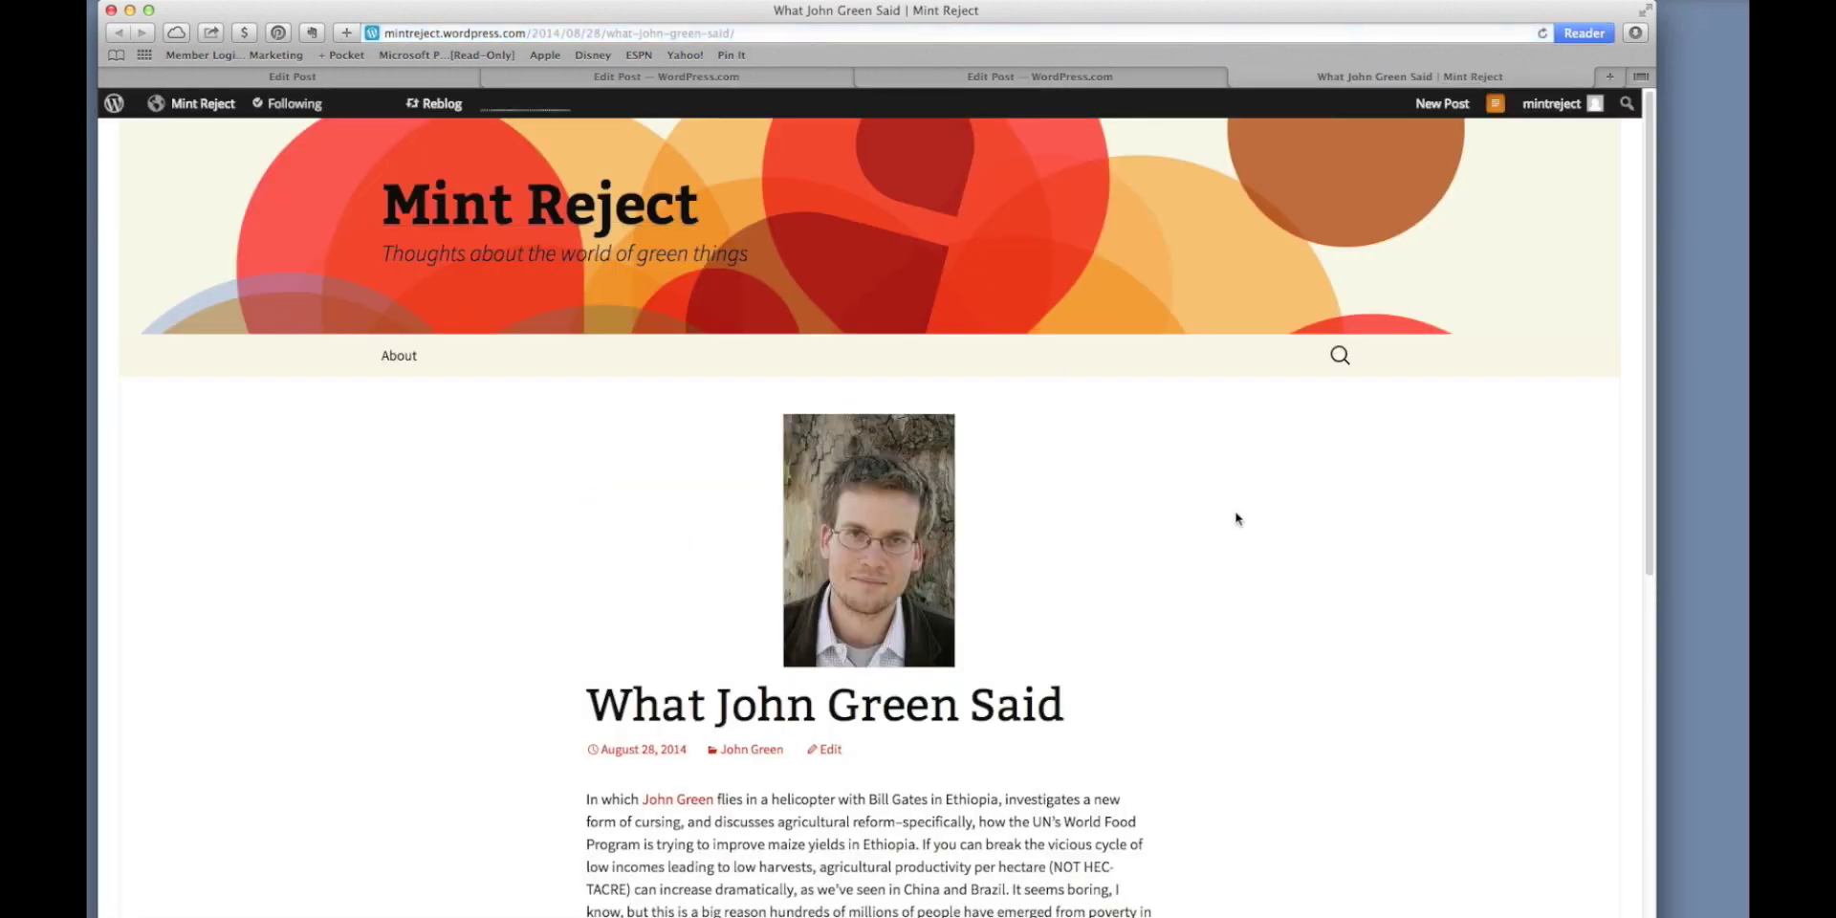
scroll(1234, 521, "down", 3)
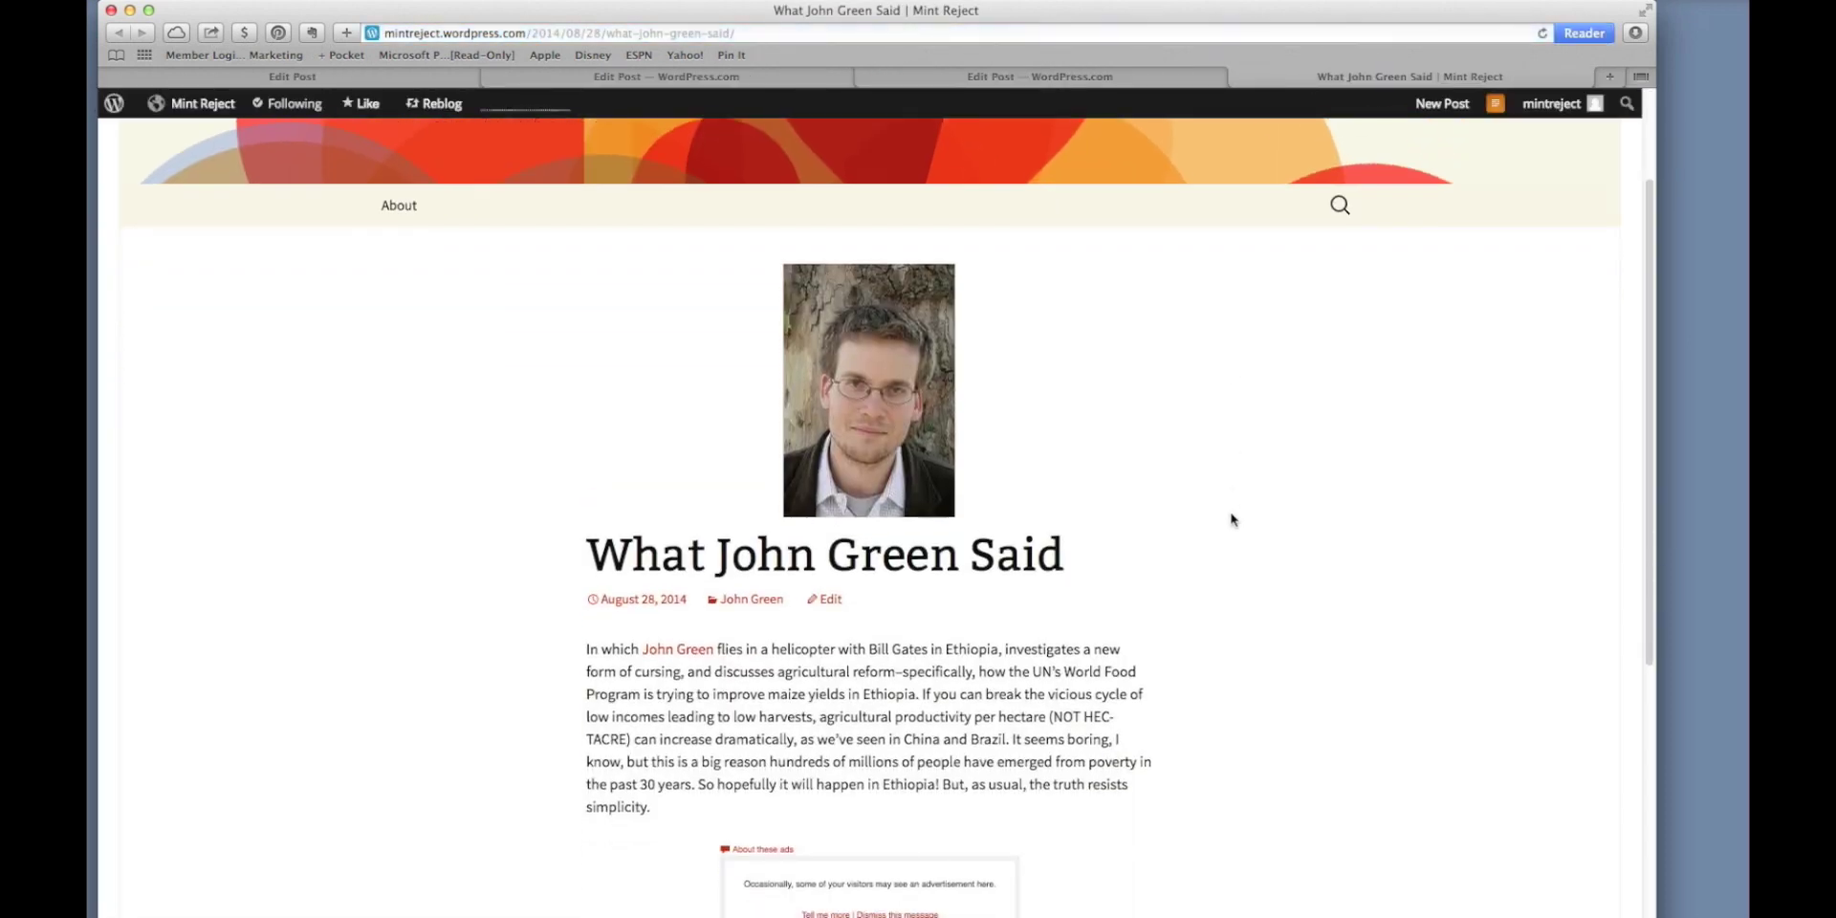
scroll(1232, 519, "down", 3)
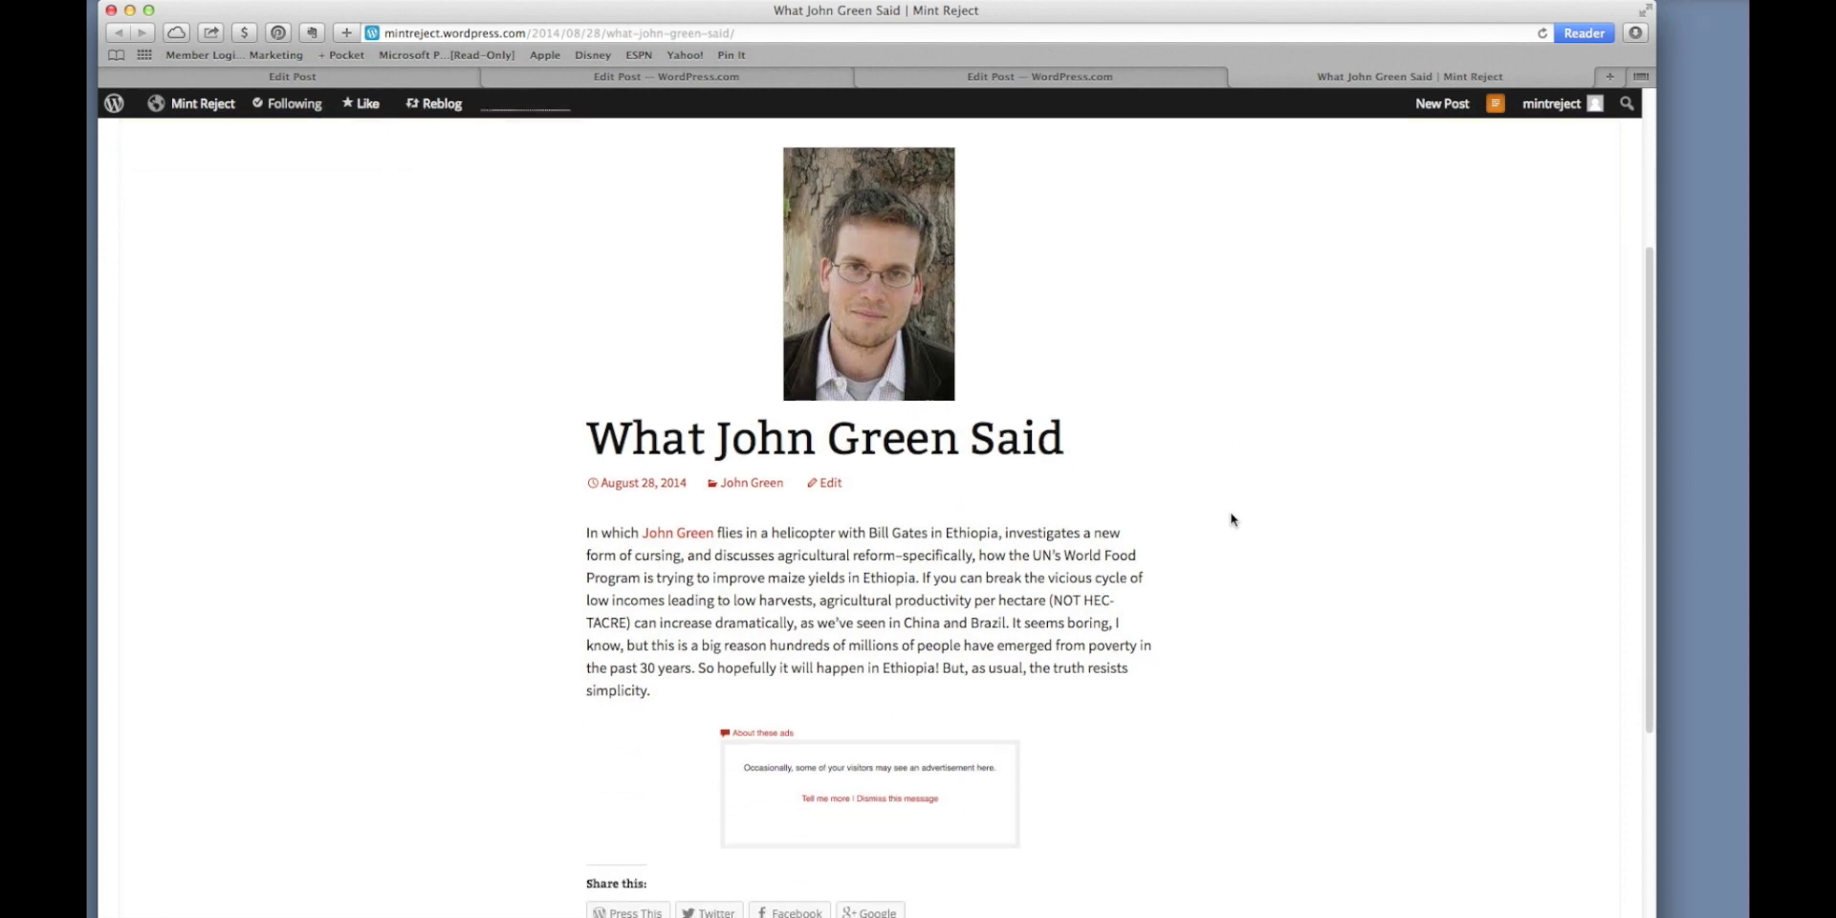
scroll(1232, 519, "down", 5)
scroll(1232, 519, "down", 3)
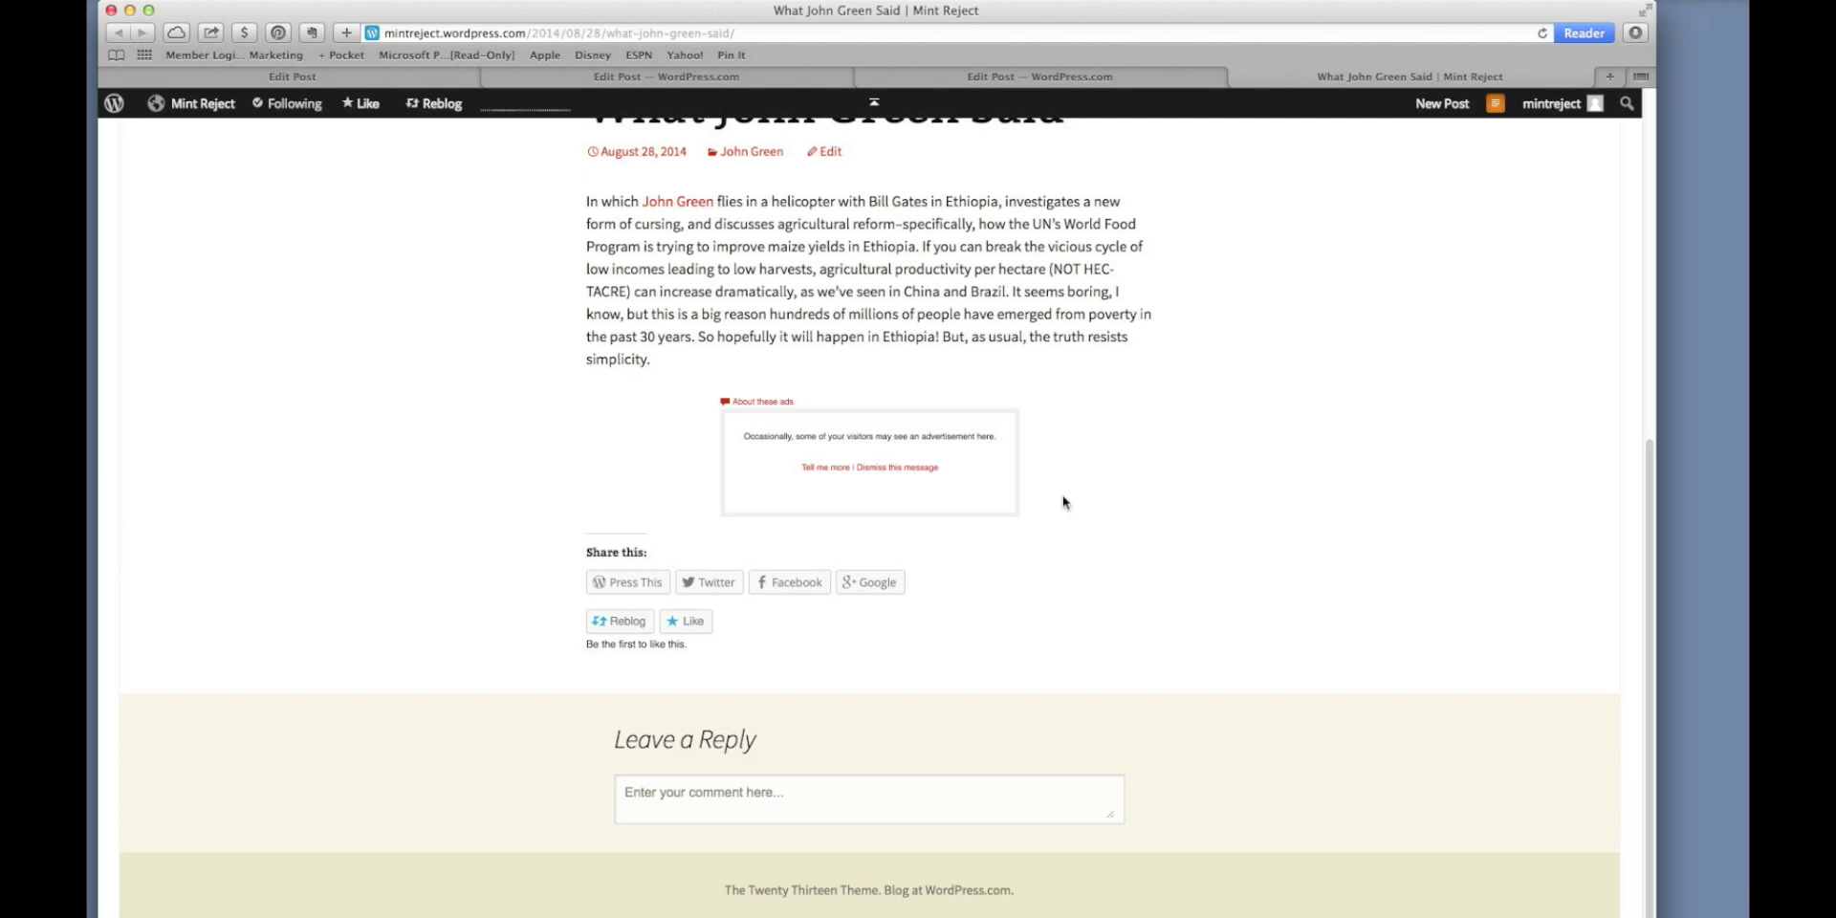
scroll(1063, 493, "up", 5)
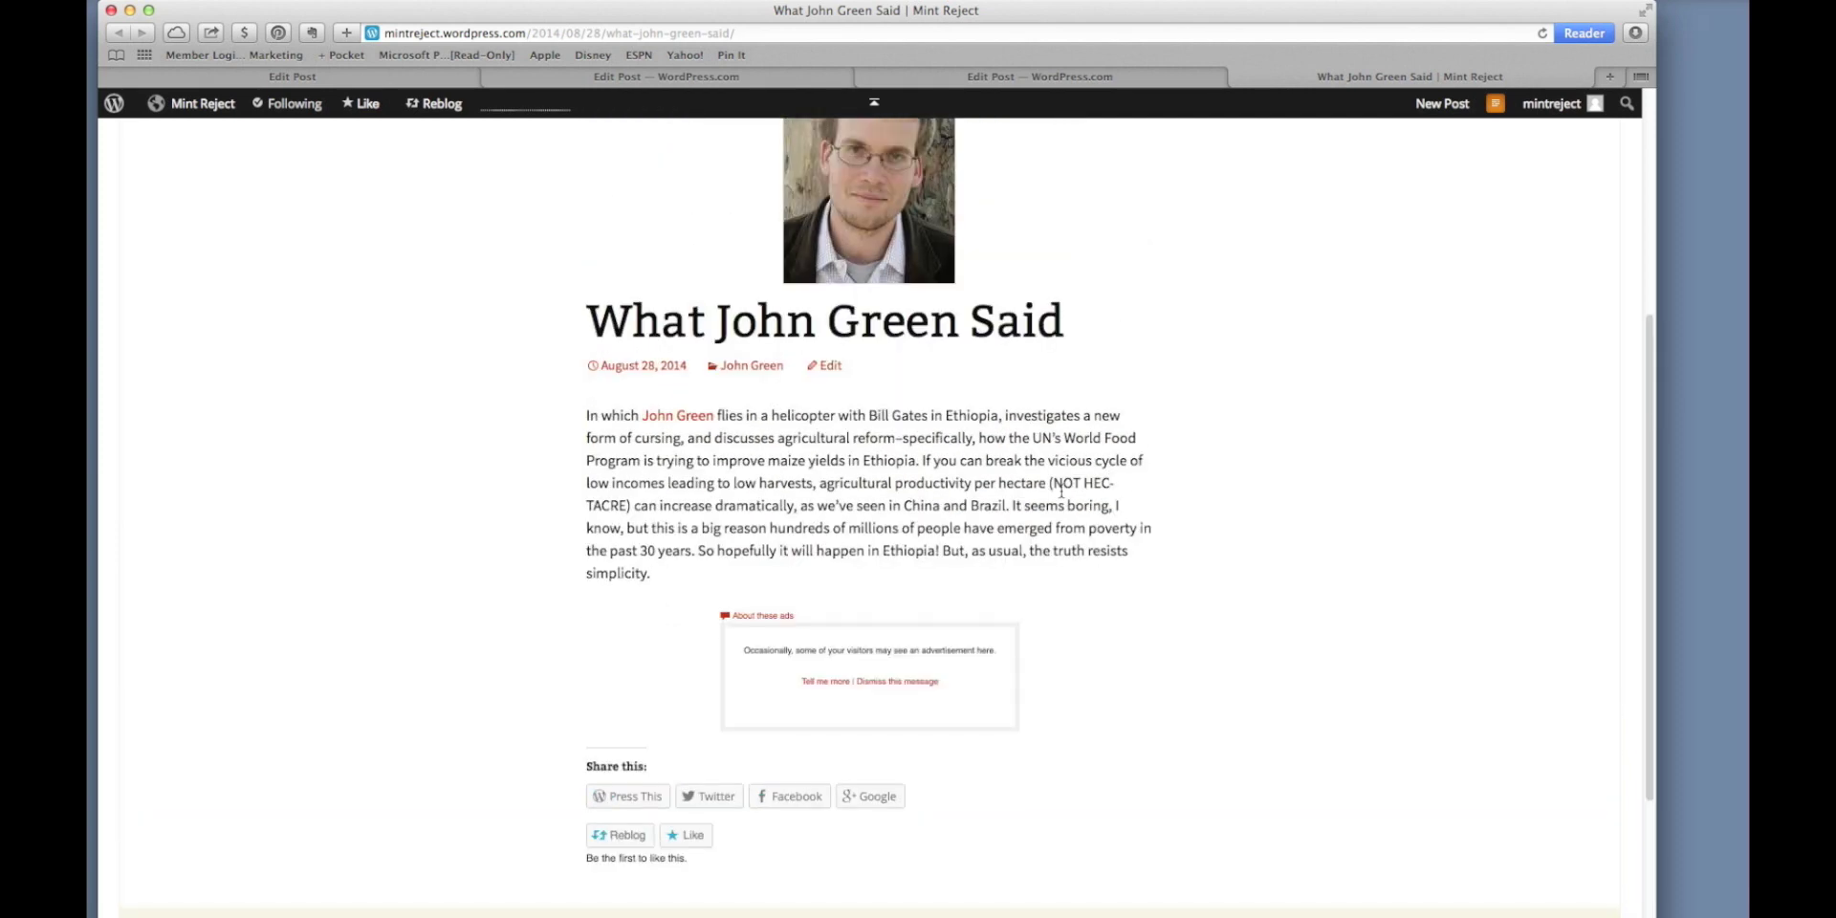
scroll(1061, 495, "up", 2)
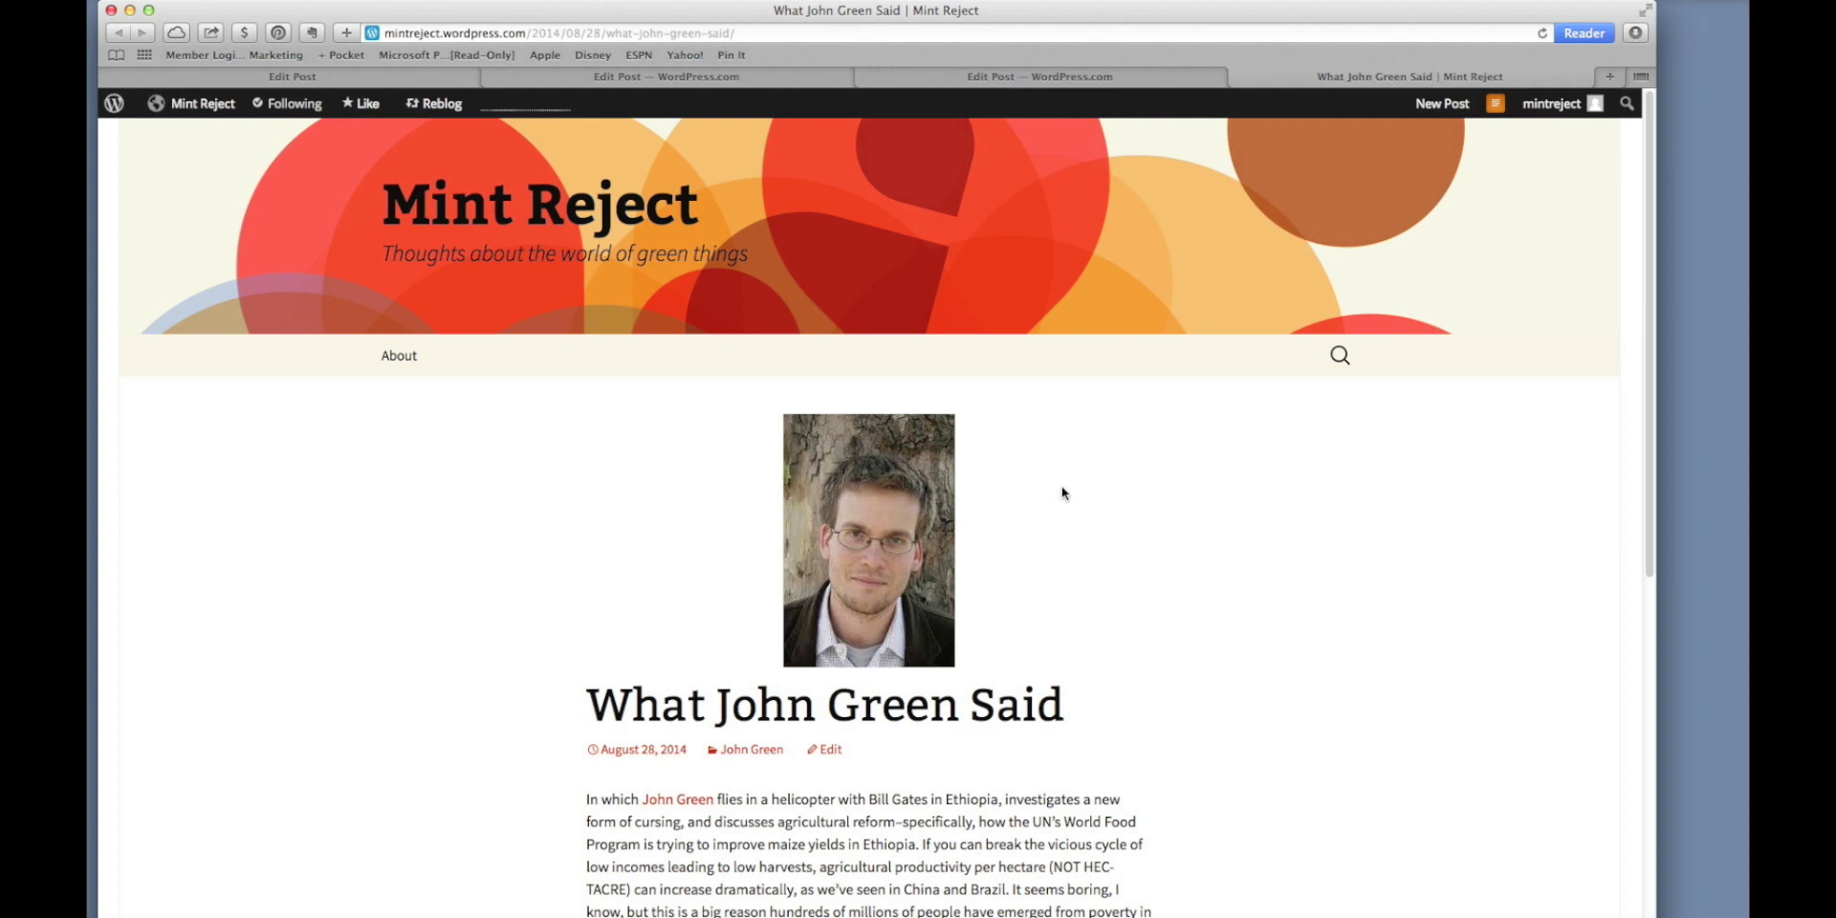
left_click(413, 56)
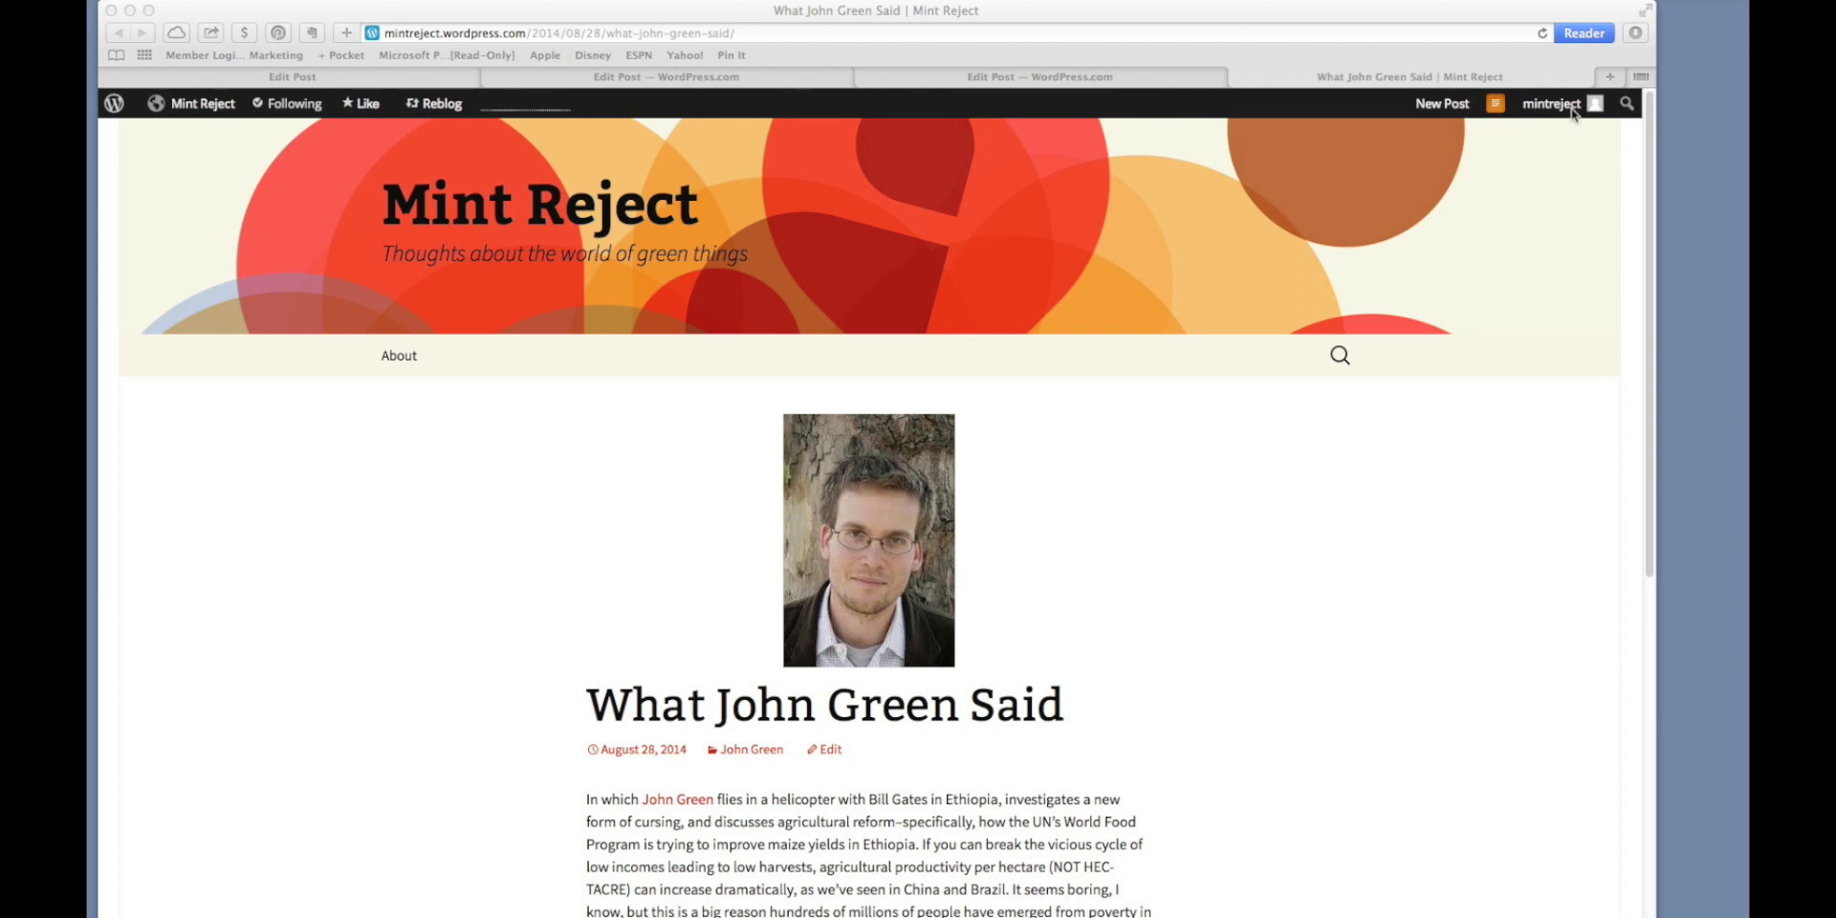
mouse_move(1573, 113)
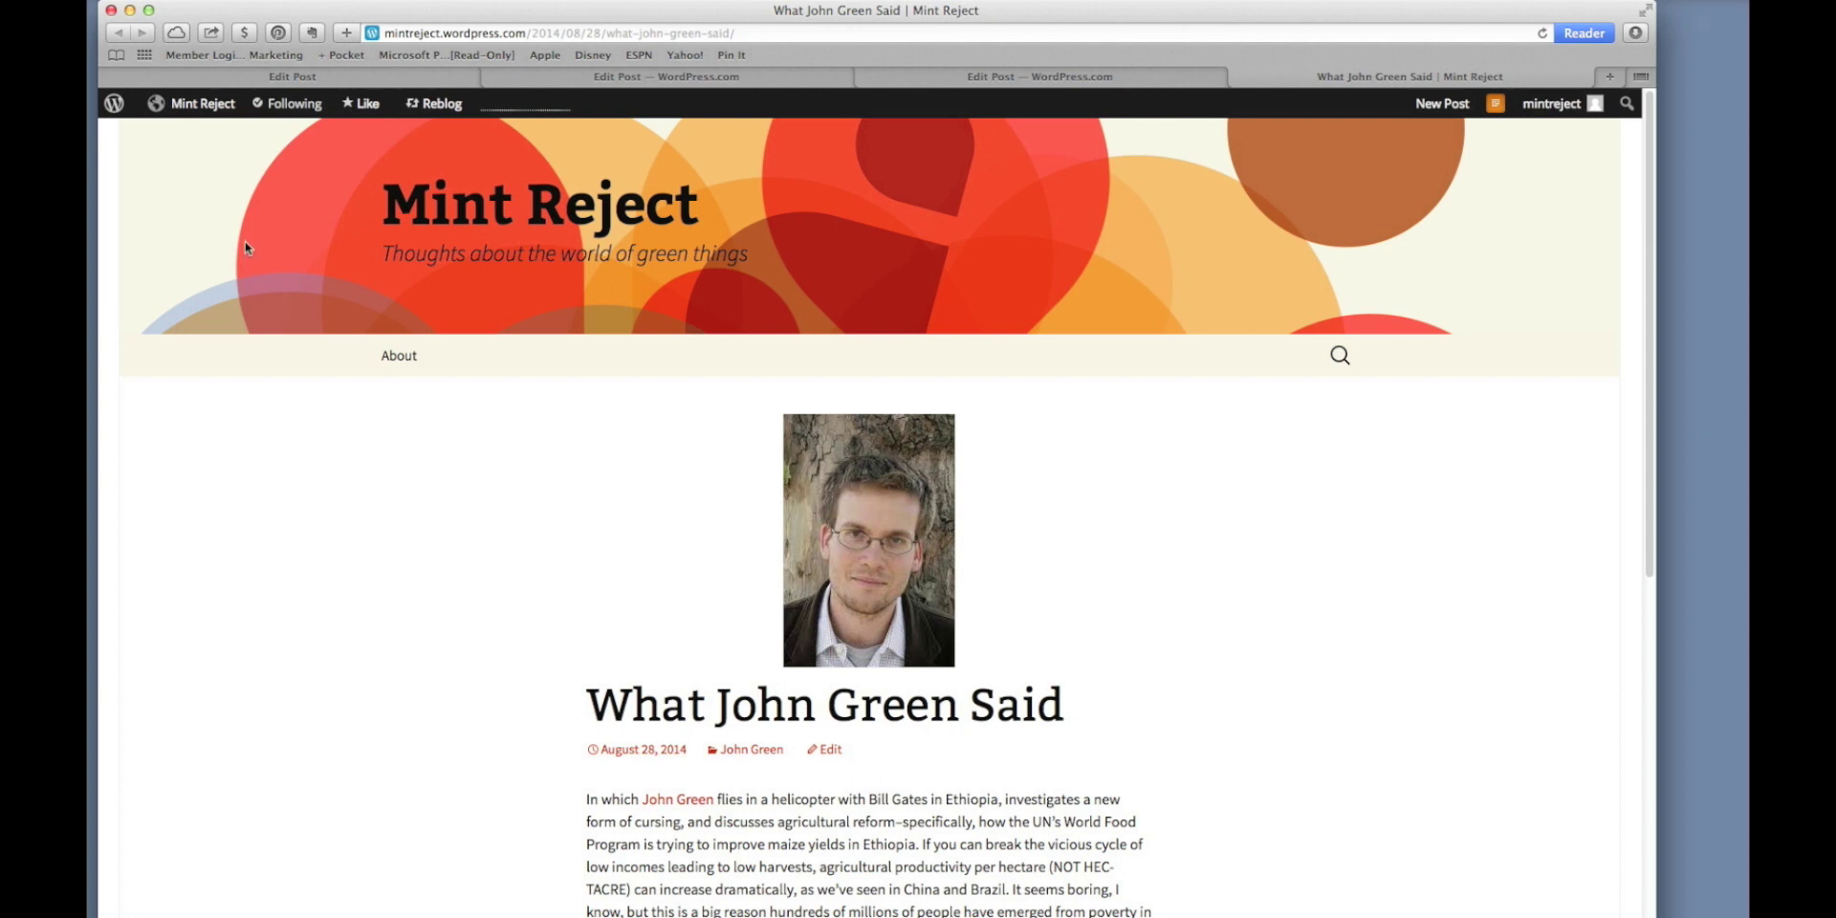
Create a new blank page for Mint Reject from the admin bar's New menu.
mouse_move(211, 120)
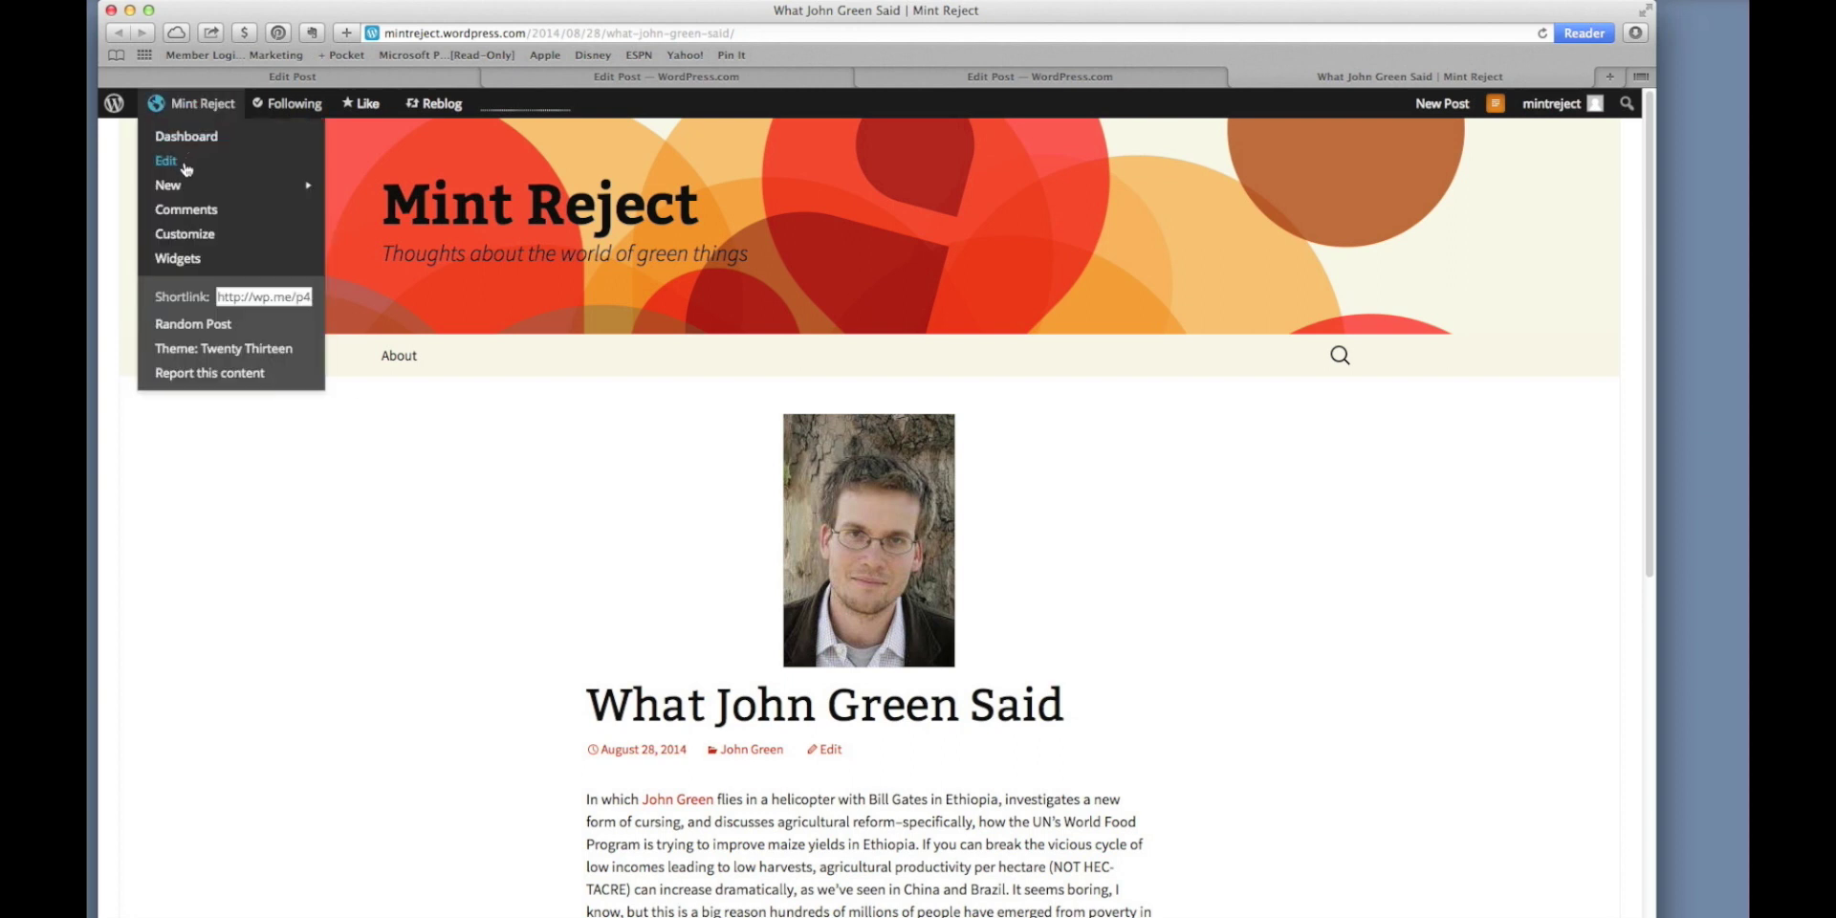
mouse_move(187, 192)
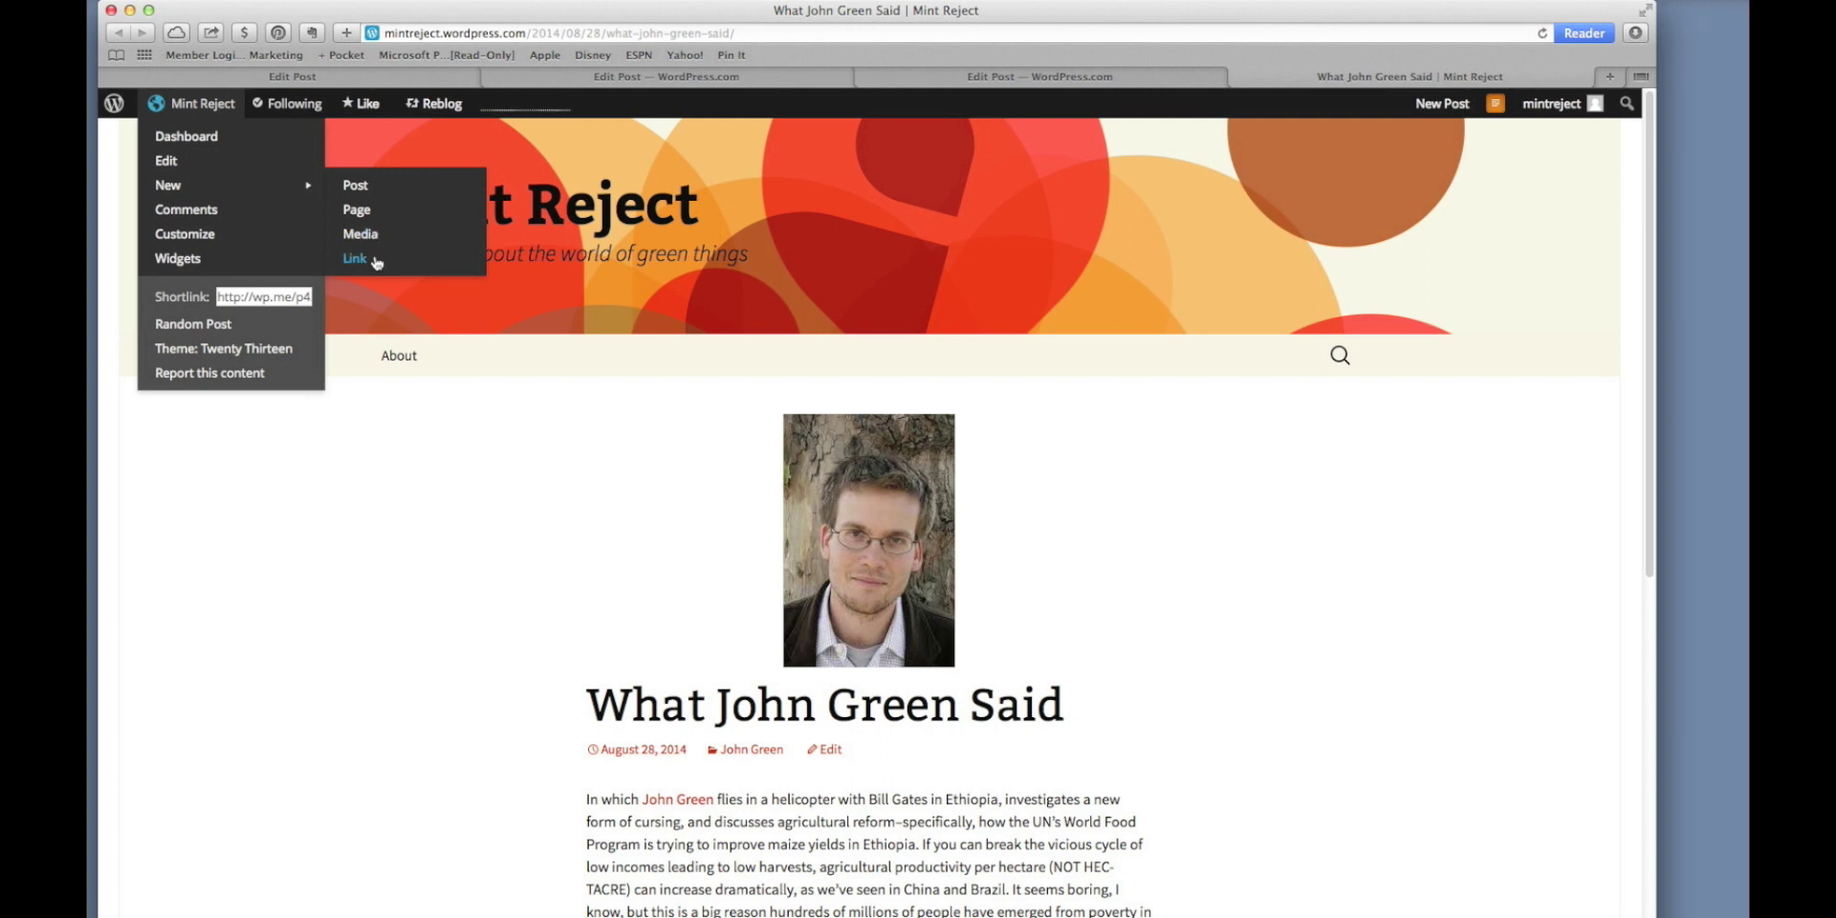
left_click(411, 445)
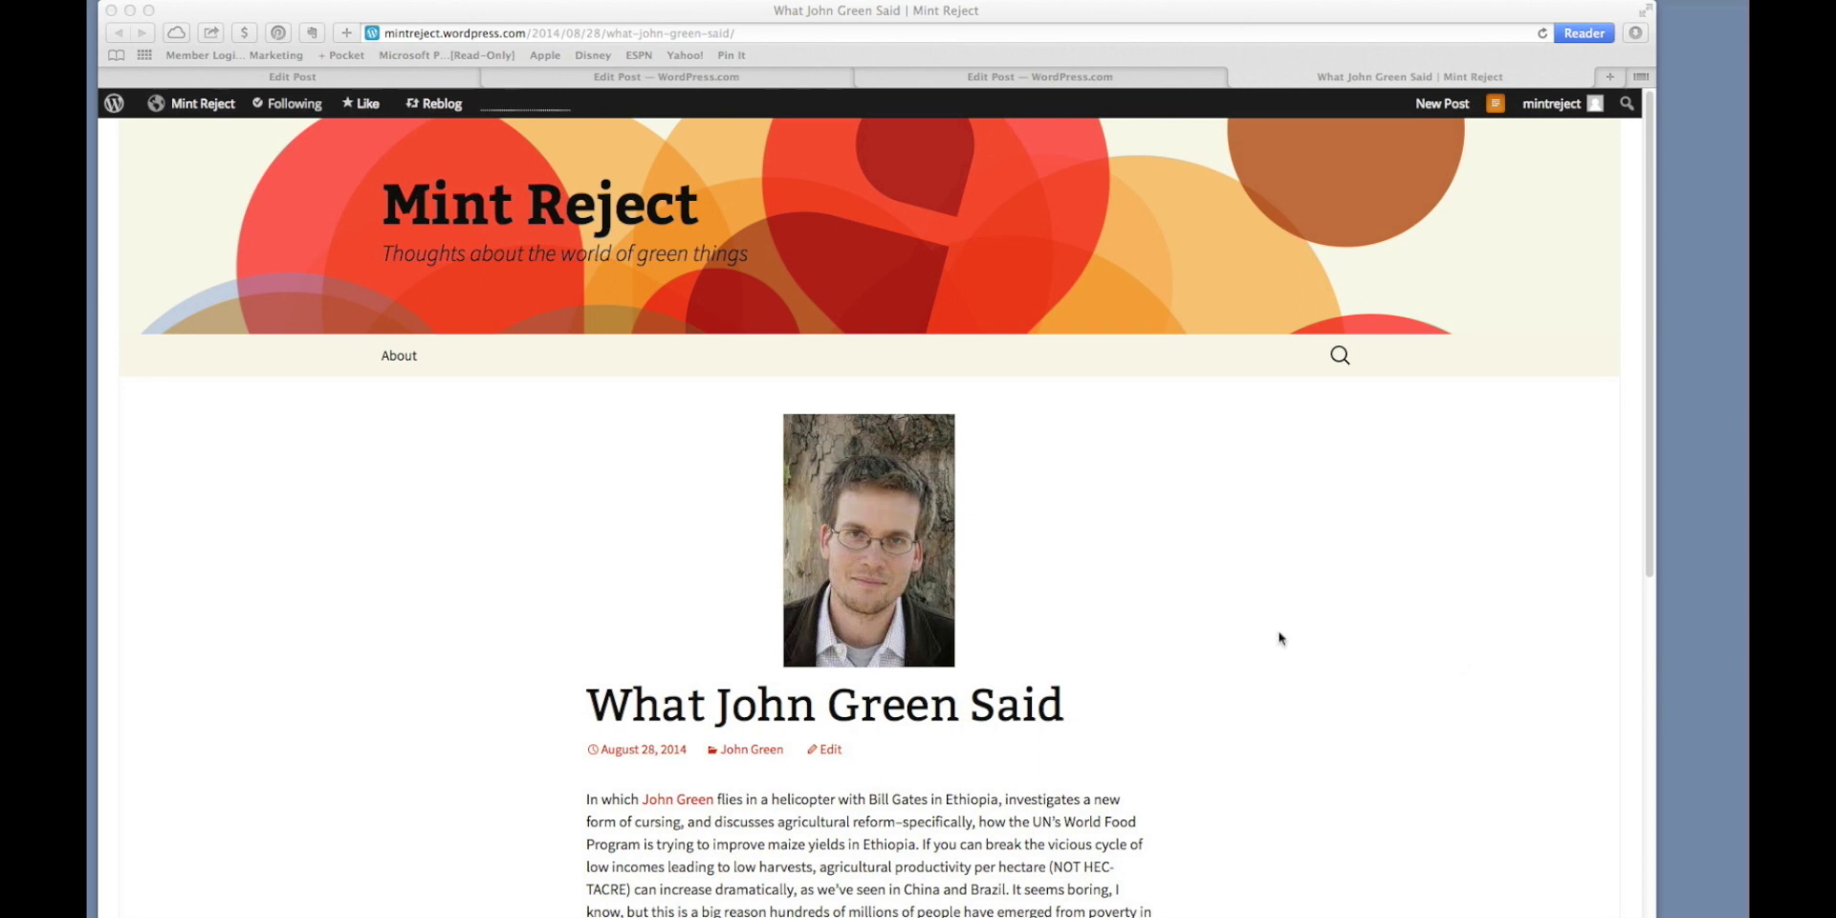
left_click(213, 107)
left_click(212, 105)
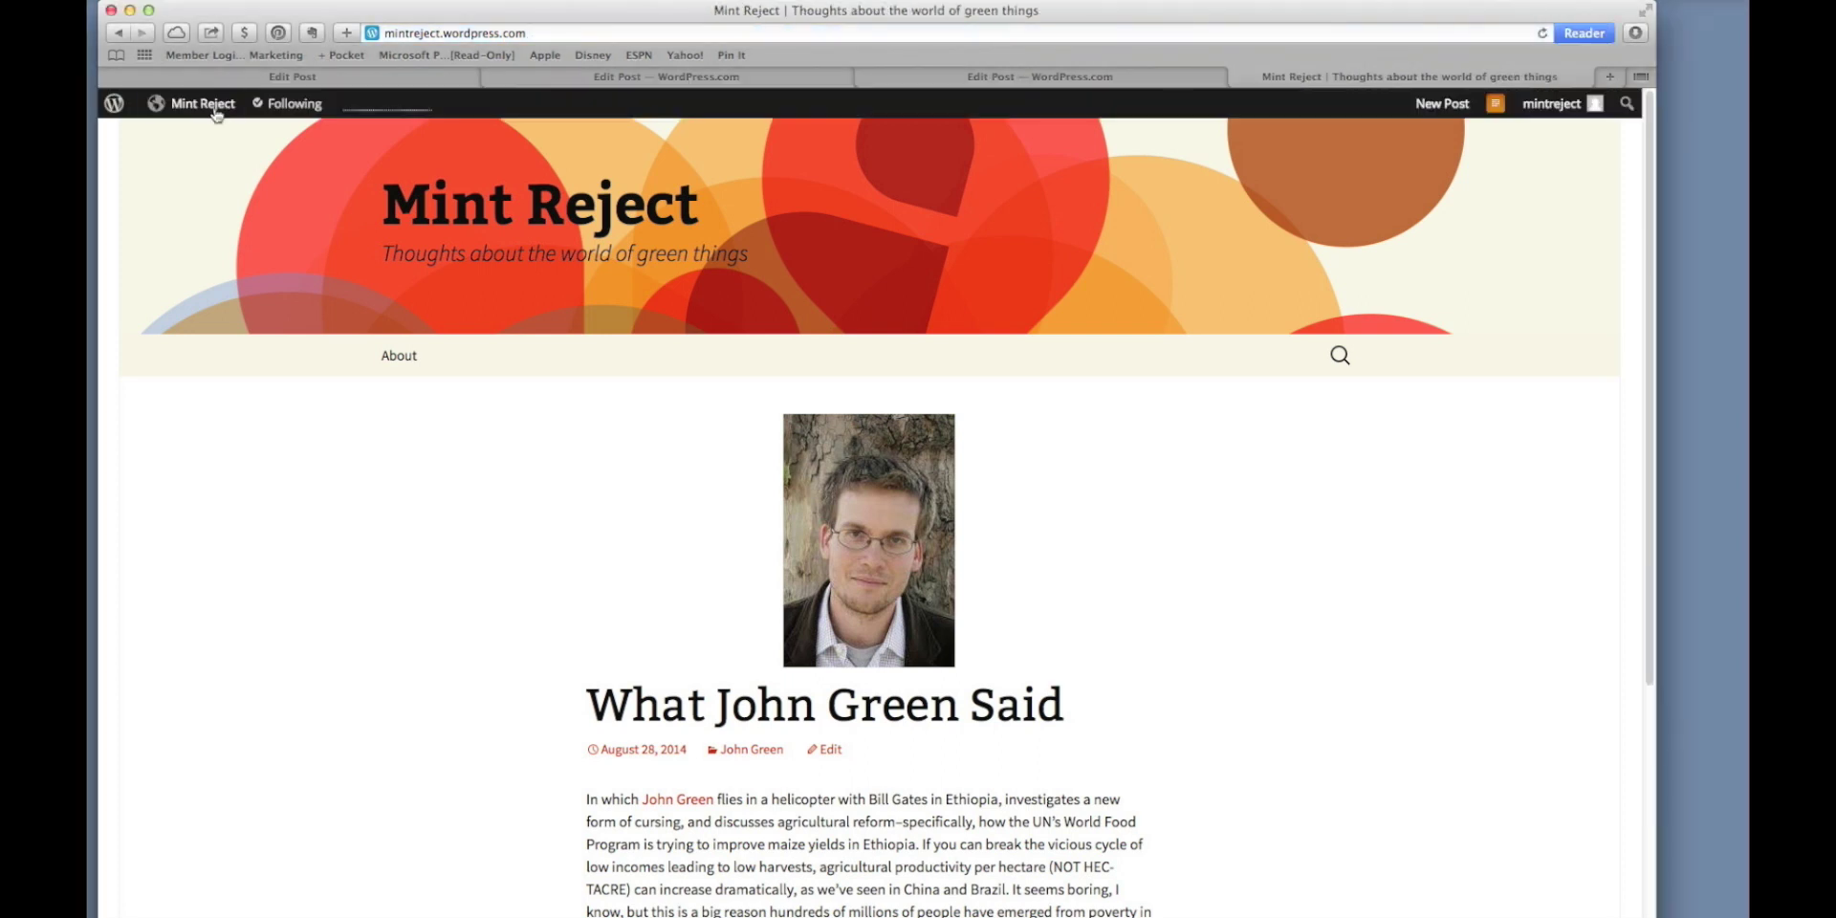
mouse_move(212, 109)
mouse_move(224, 167)
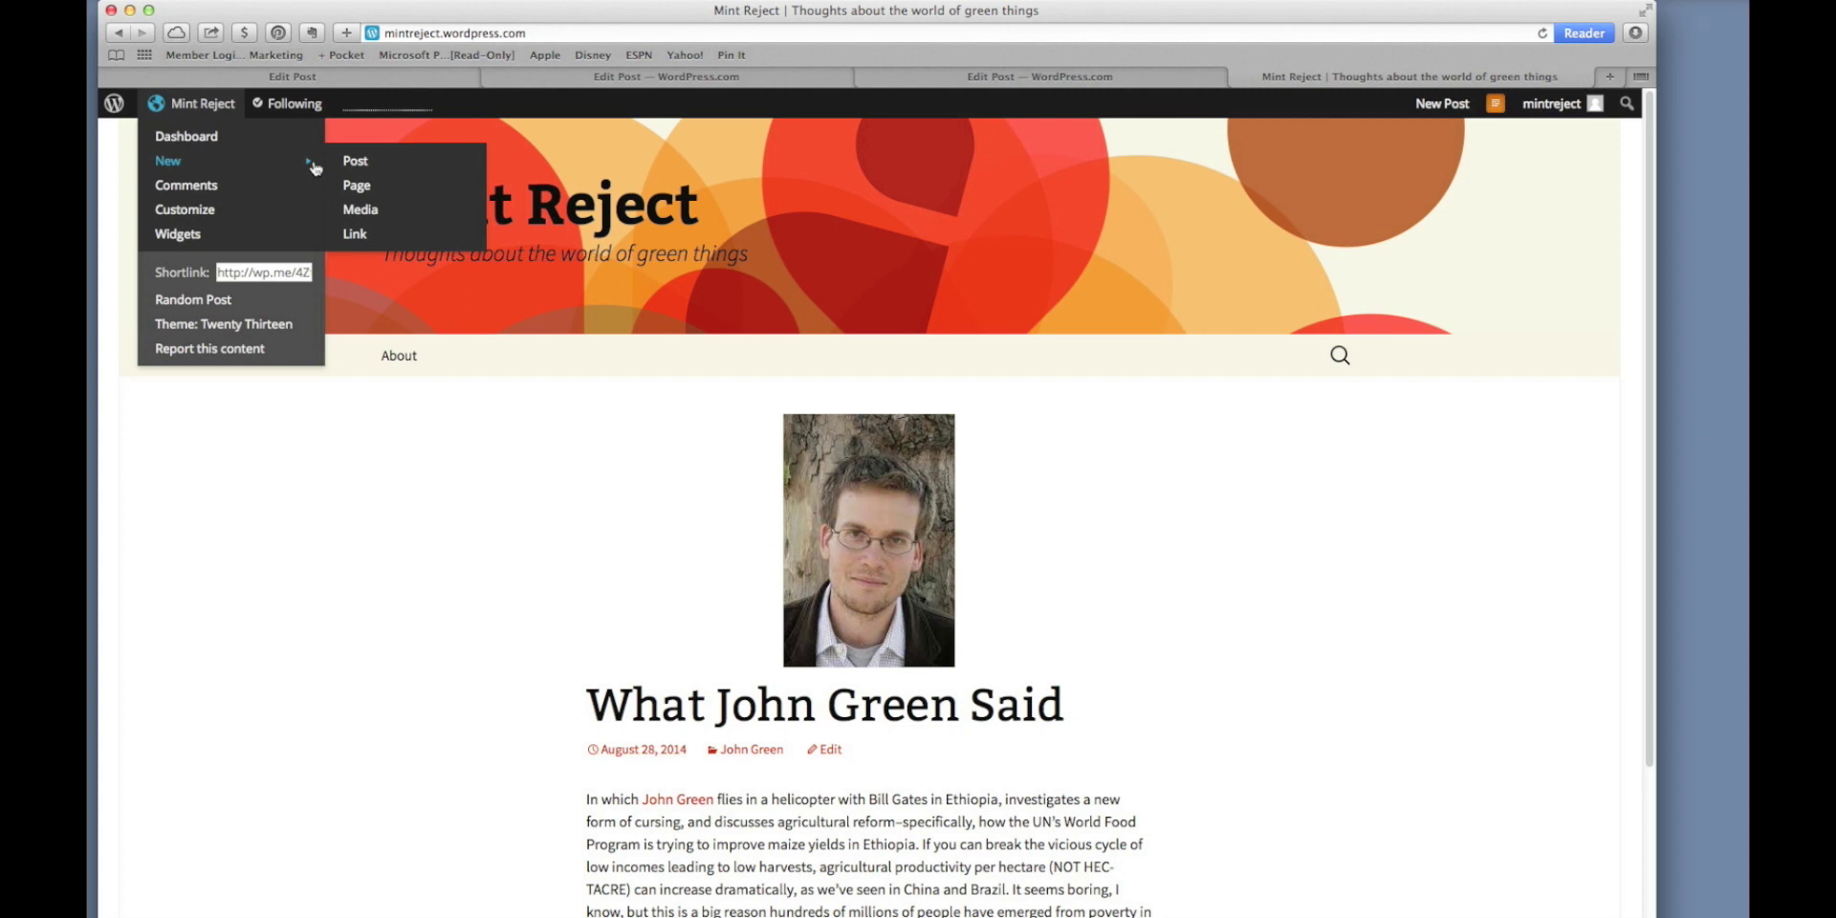
left_click(356, 186)
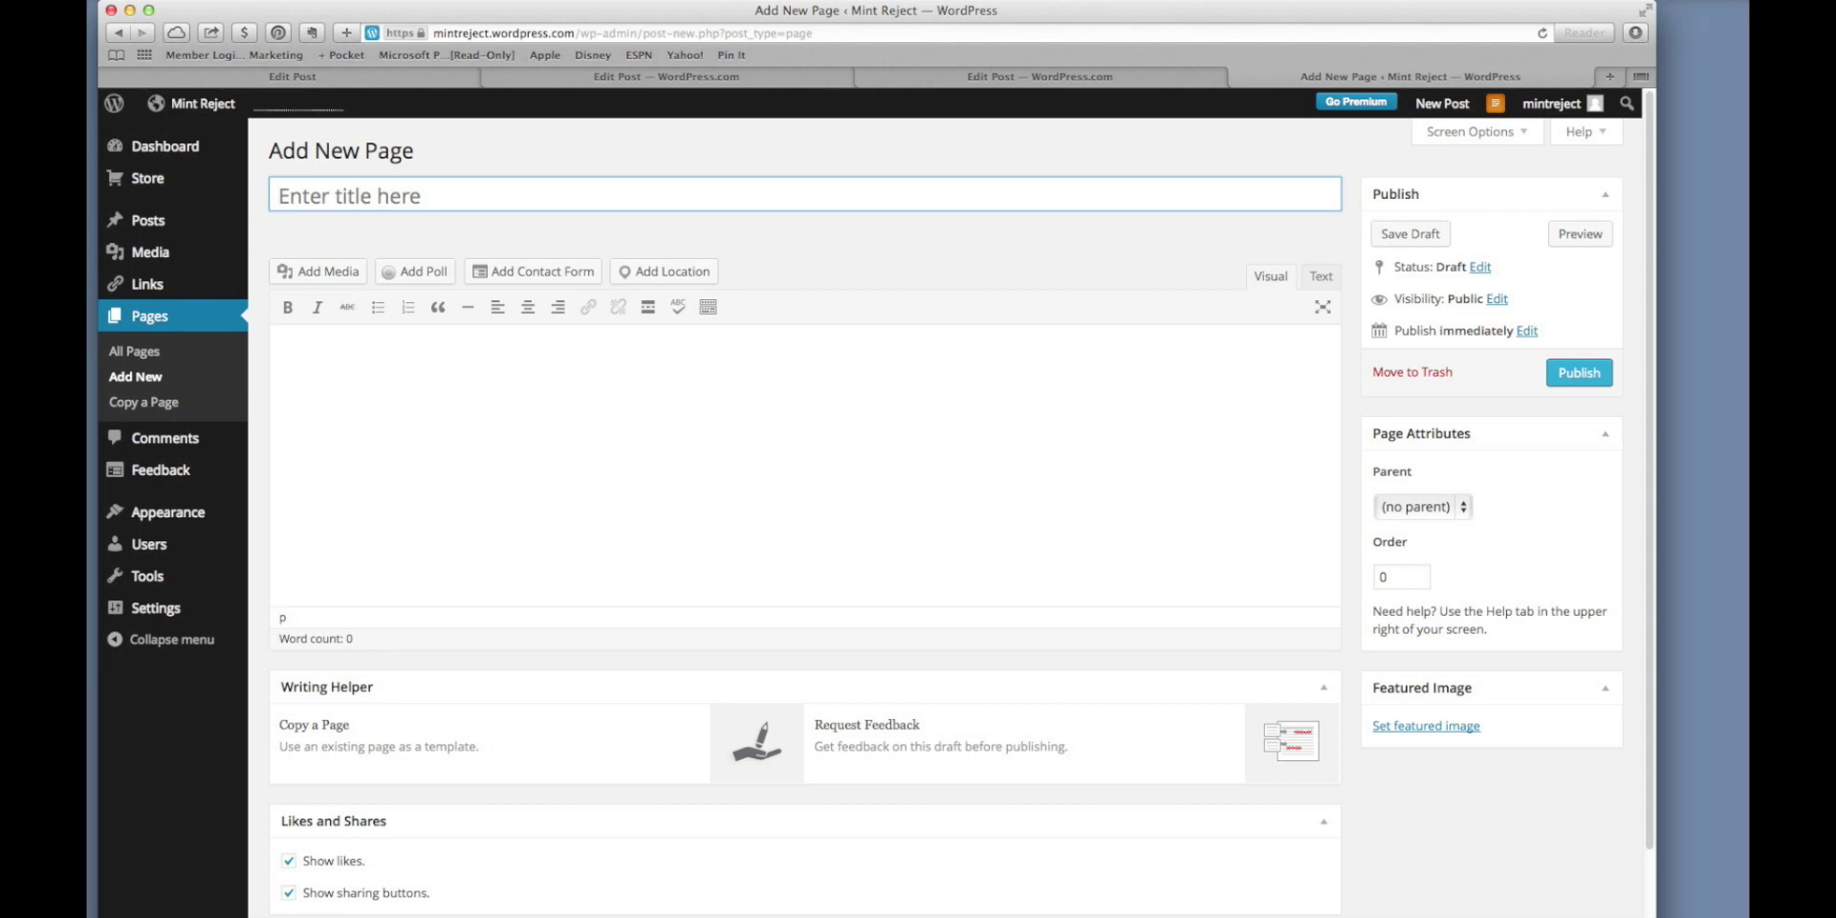
Title the new page 'Green Things' by pasting it and removing the quote marks.
key("super+Tab")
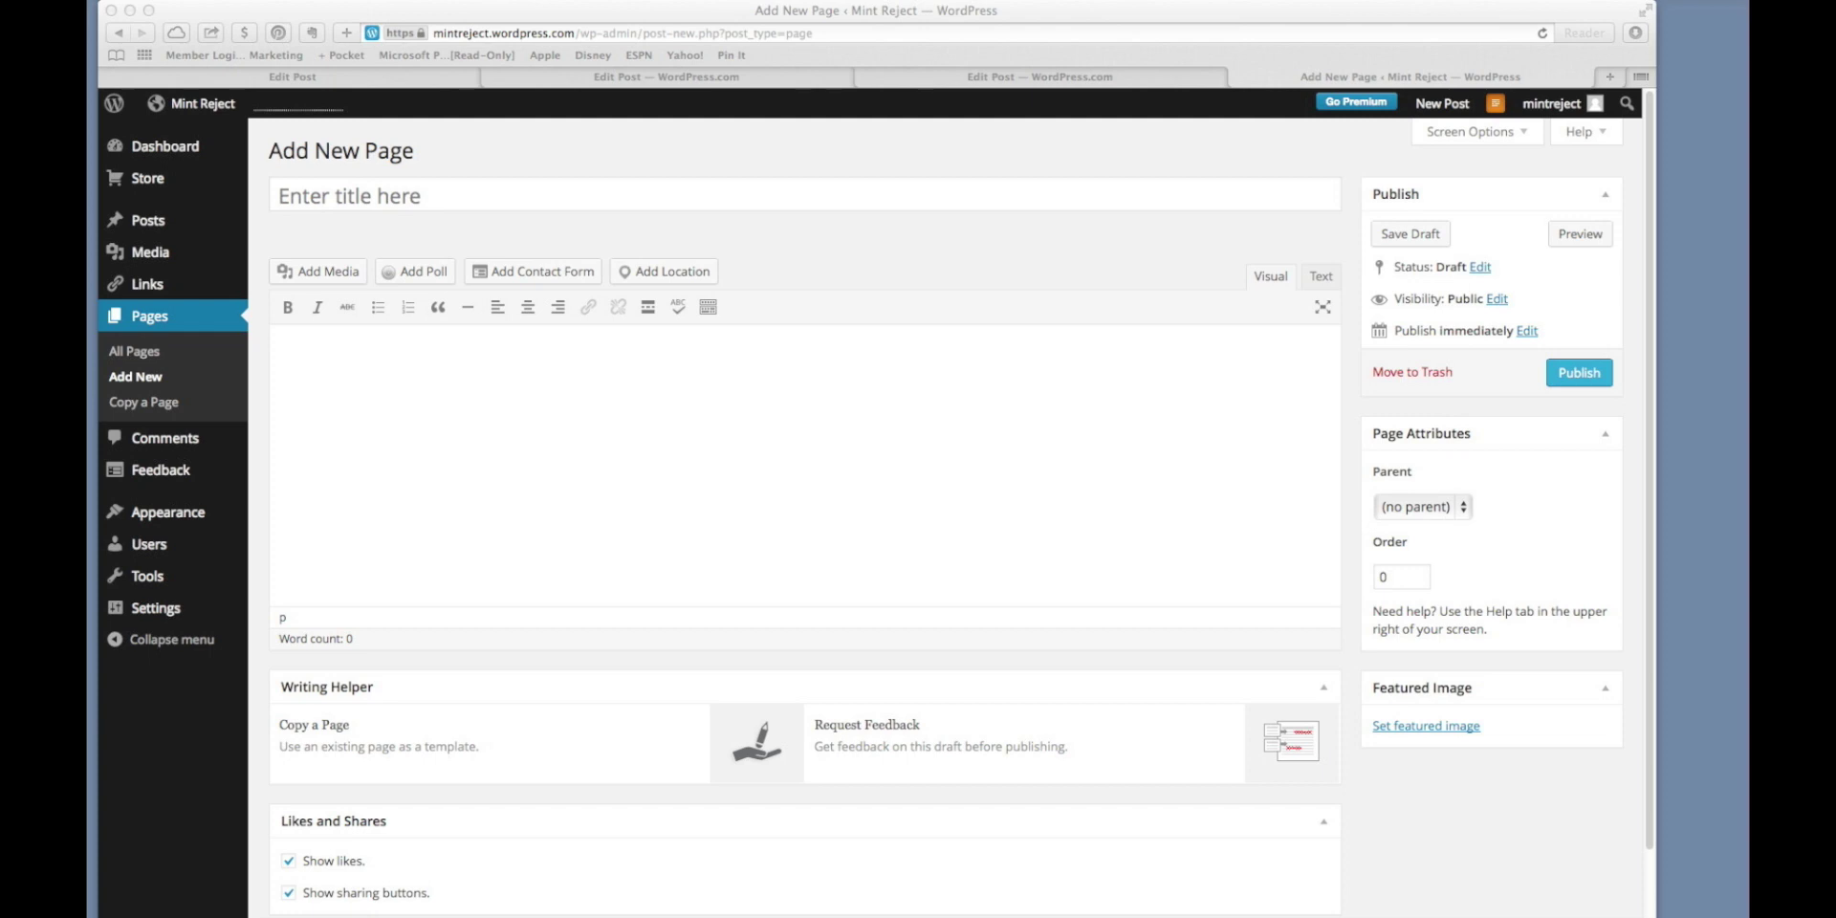
key("super+c")
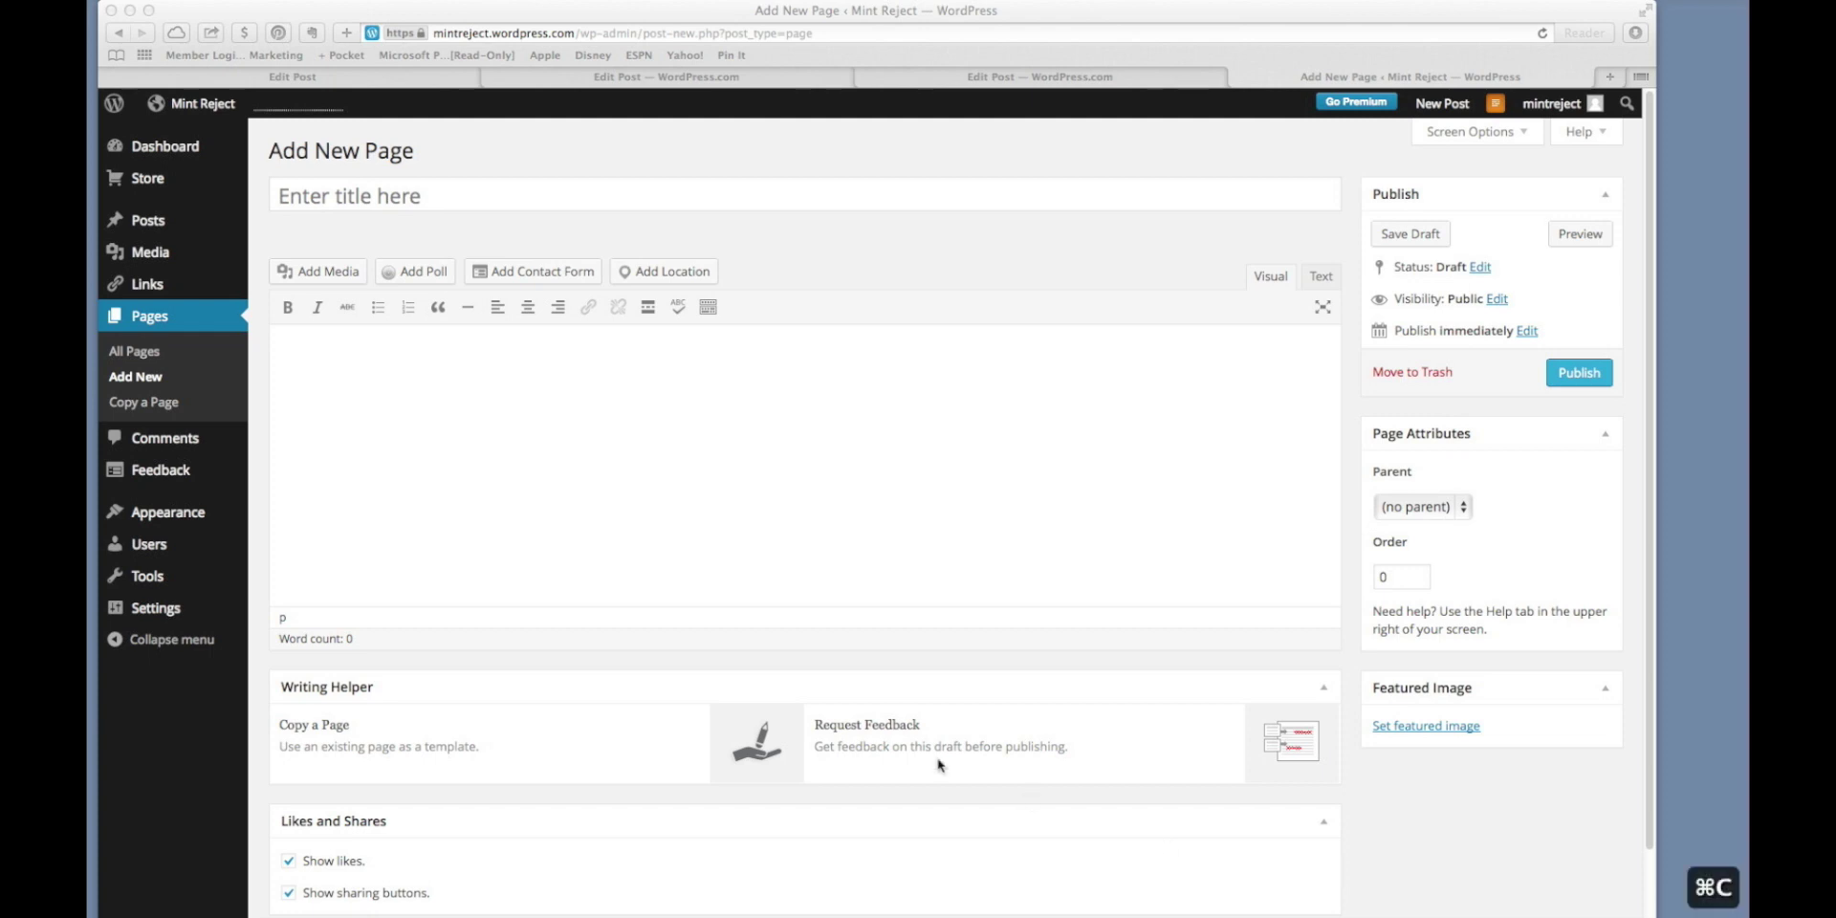
left_click(341, 191)
key("super+v")
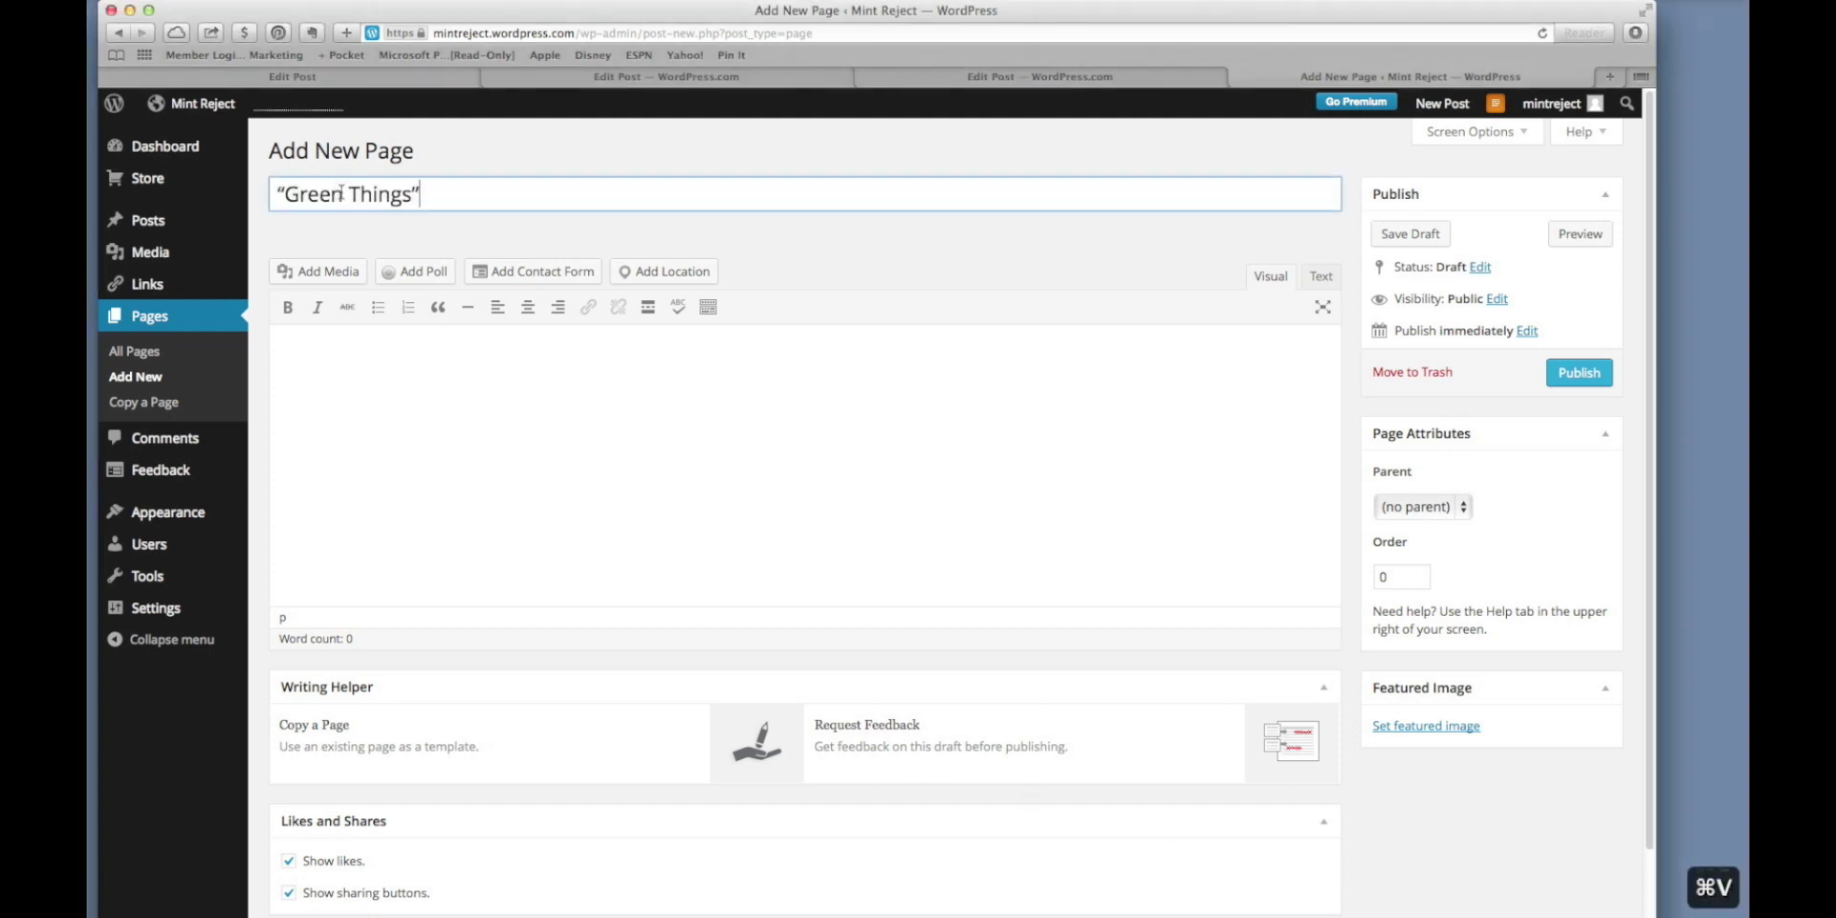
key("BackSpace")
left_click(284, 195)
key("BackSpace")
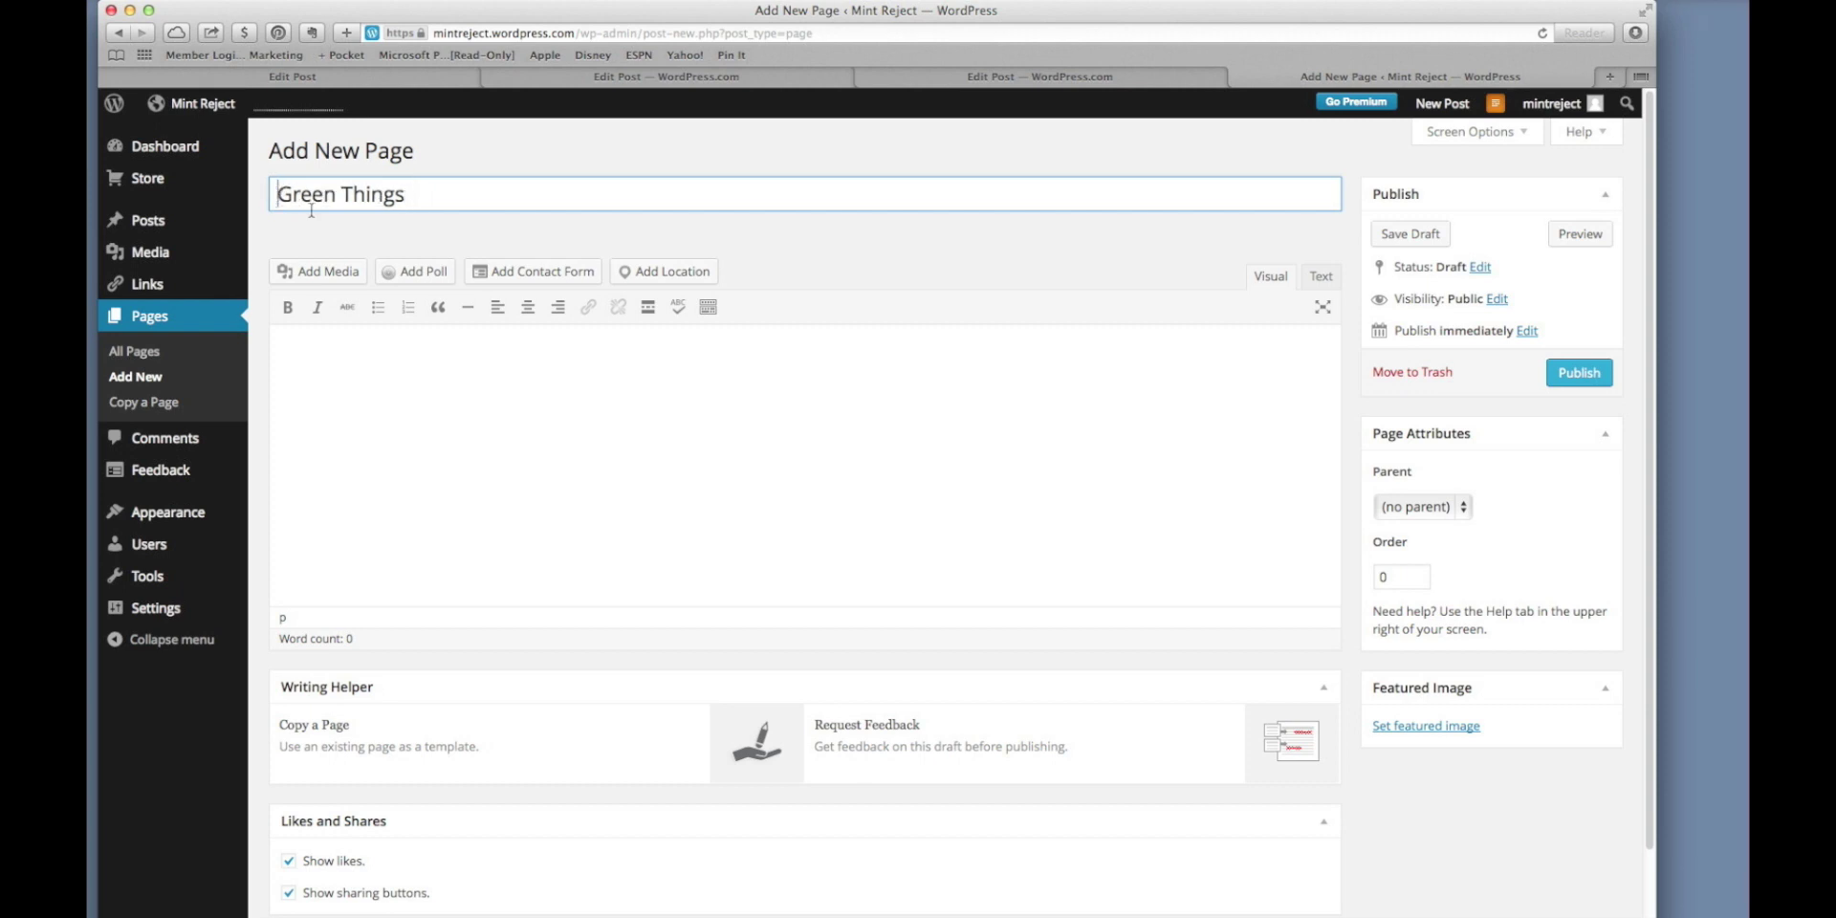
Paste the numbered A–Z list of green things into the page body.
key("super+Tab")
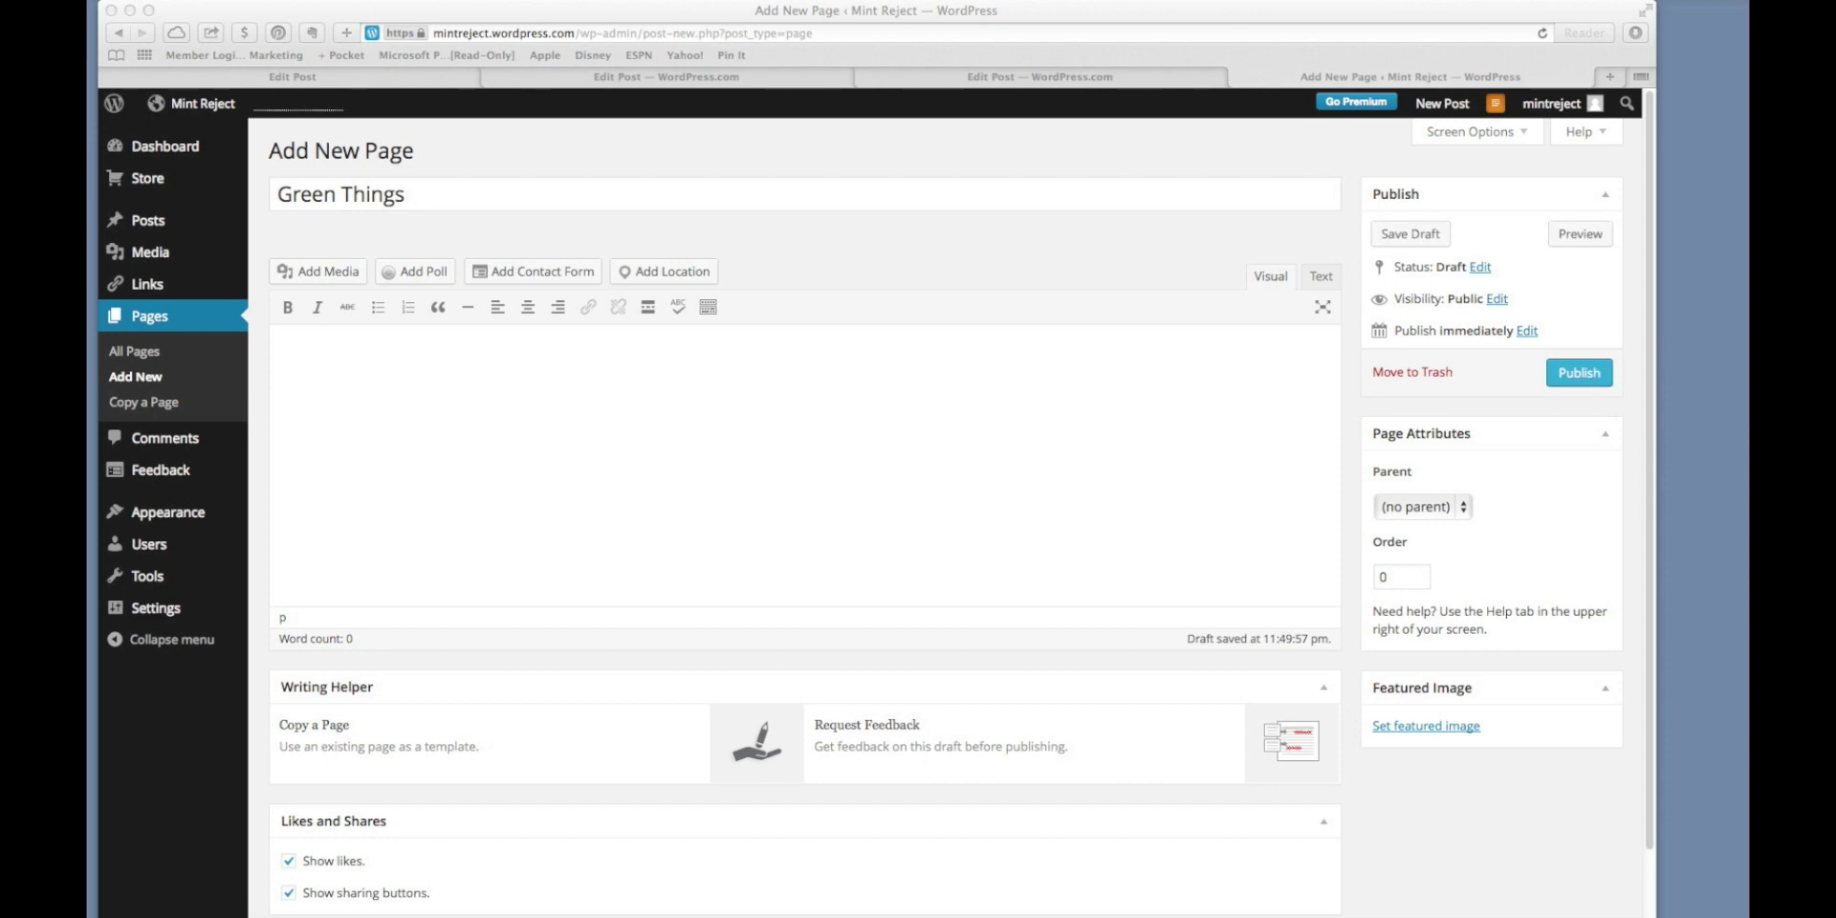
key("super+c")
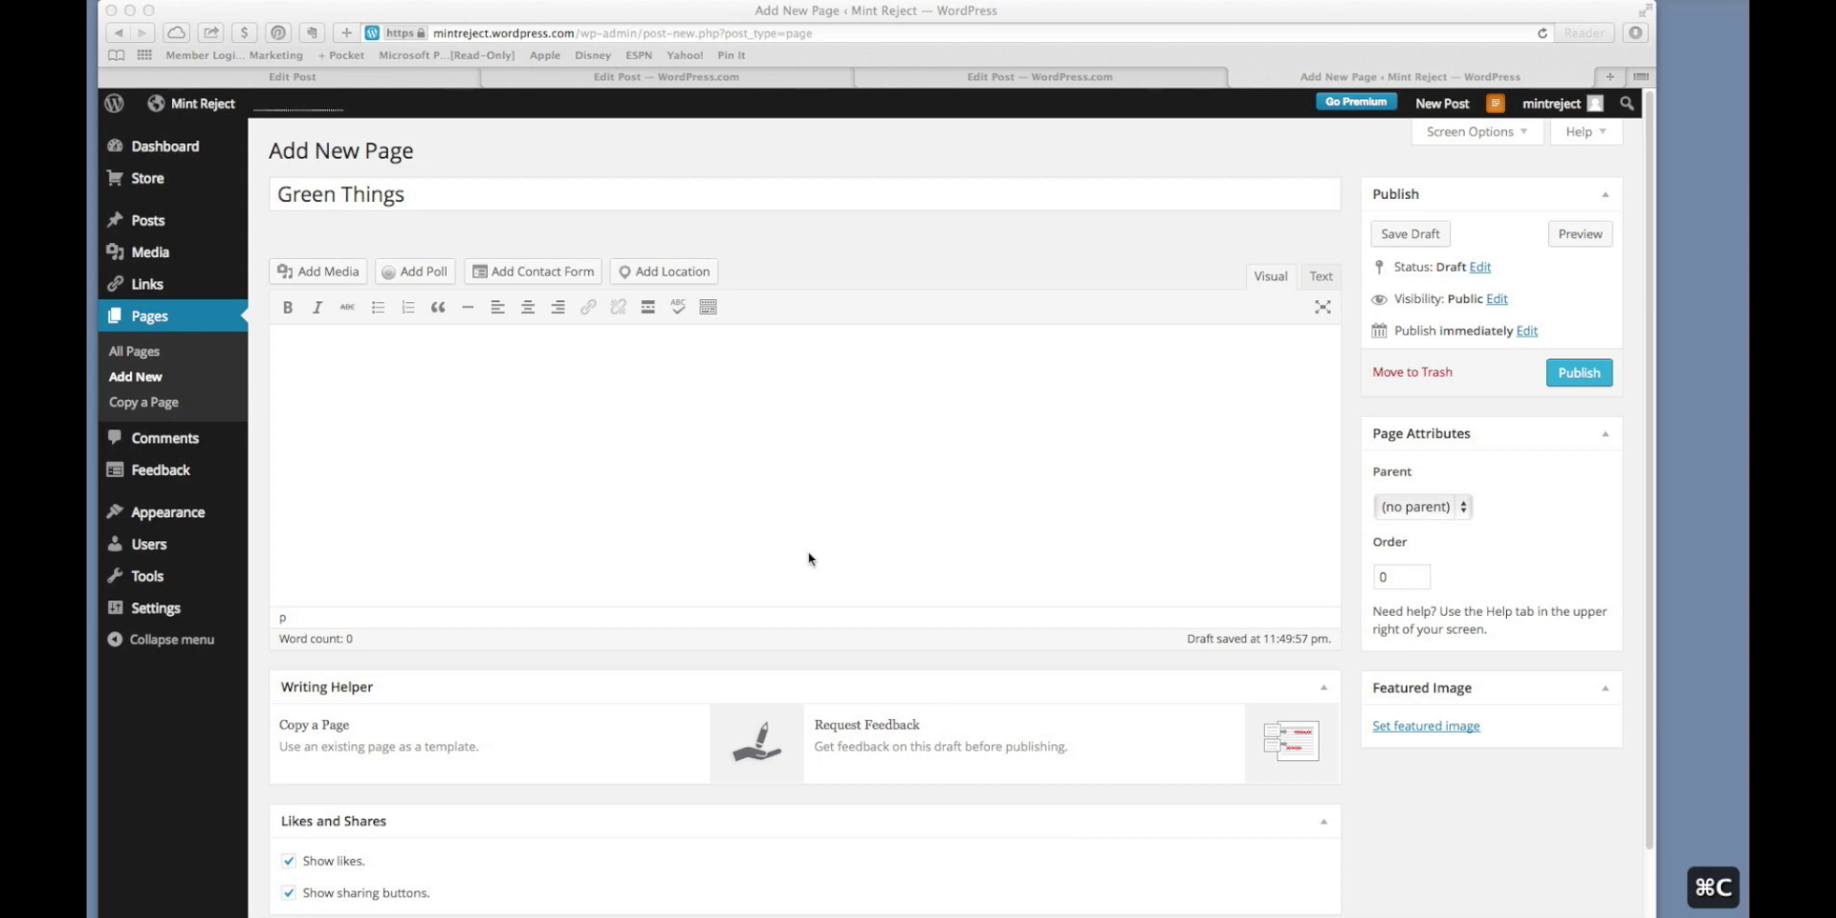
left_click(797, 517)
left_click(796, 519)
key("super+v")
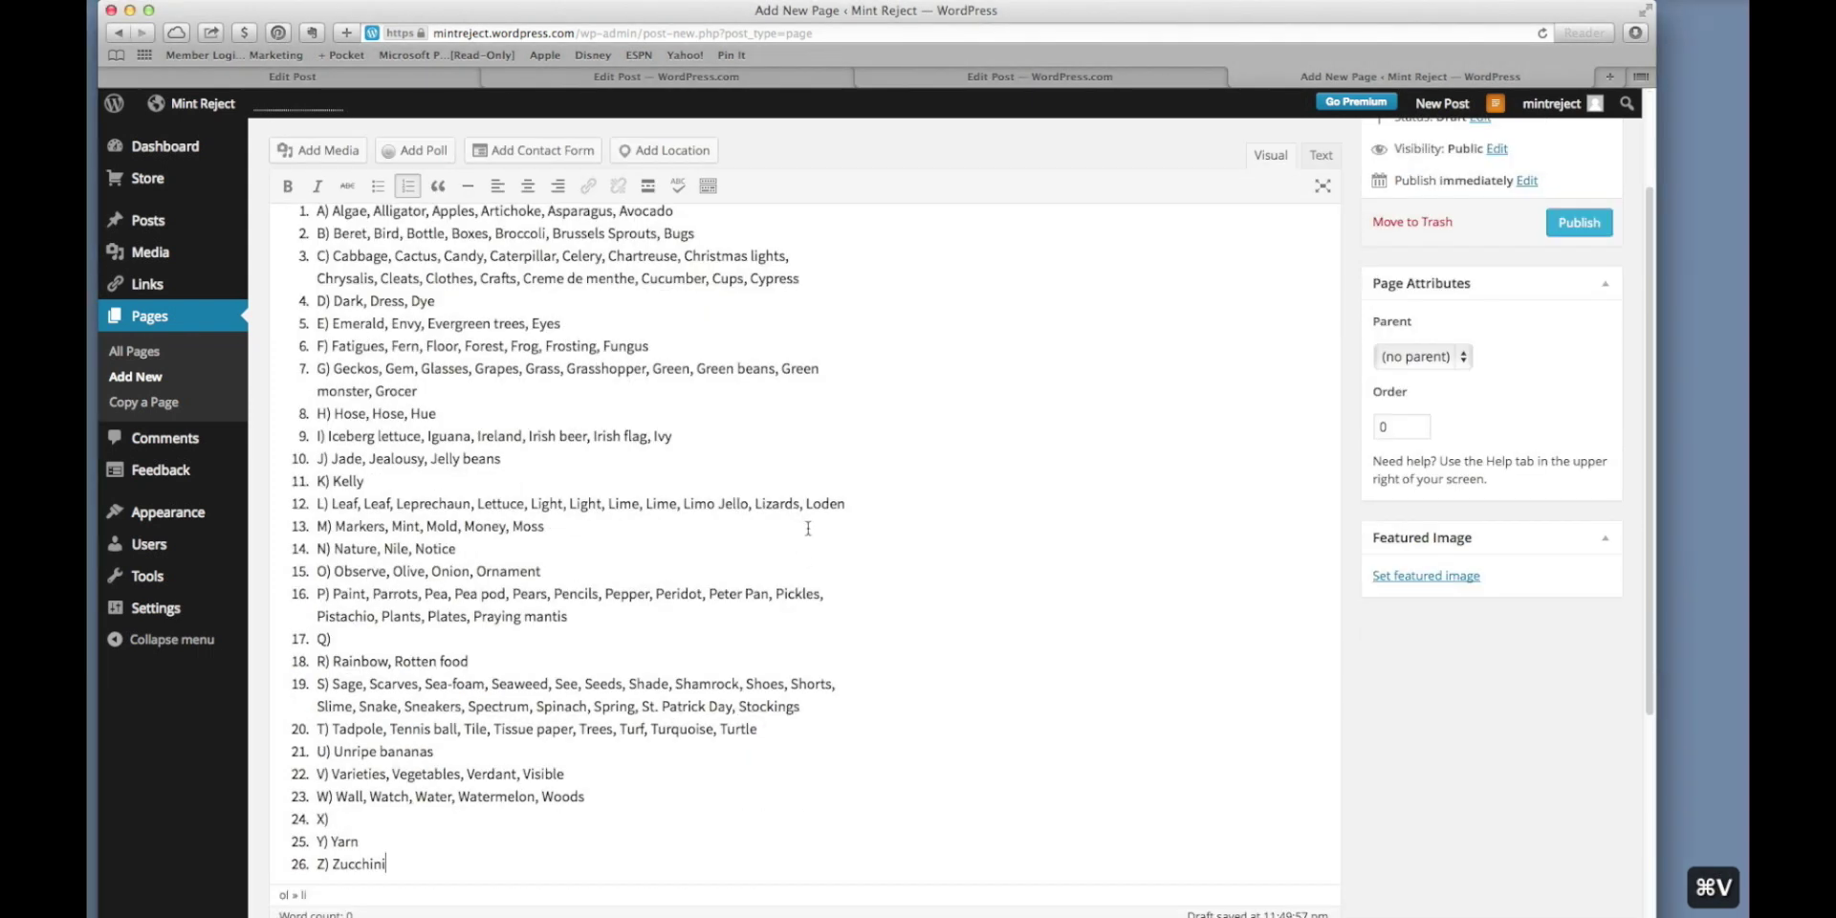
left_click(690, 486)
scroll(688, 486, "up", 1)
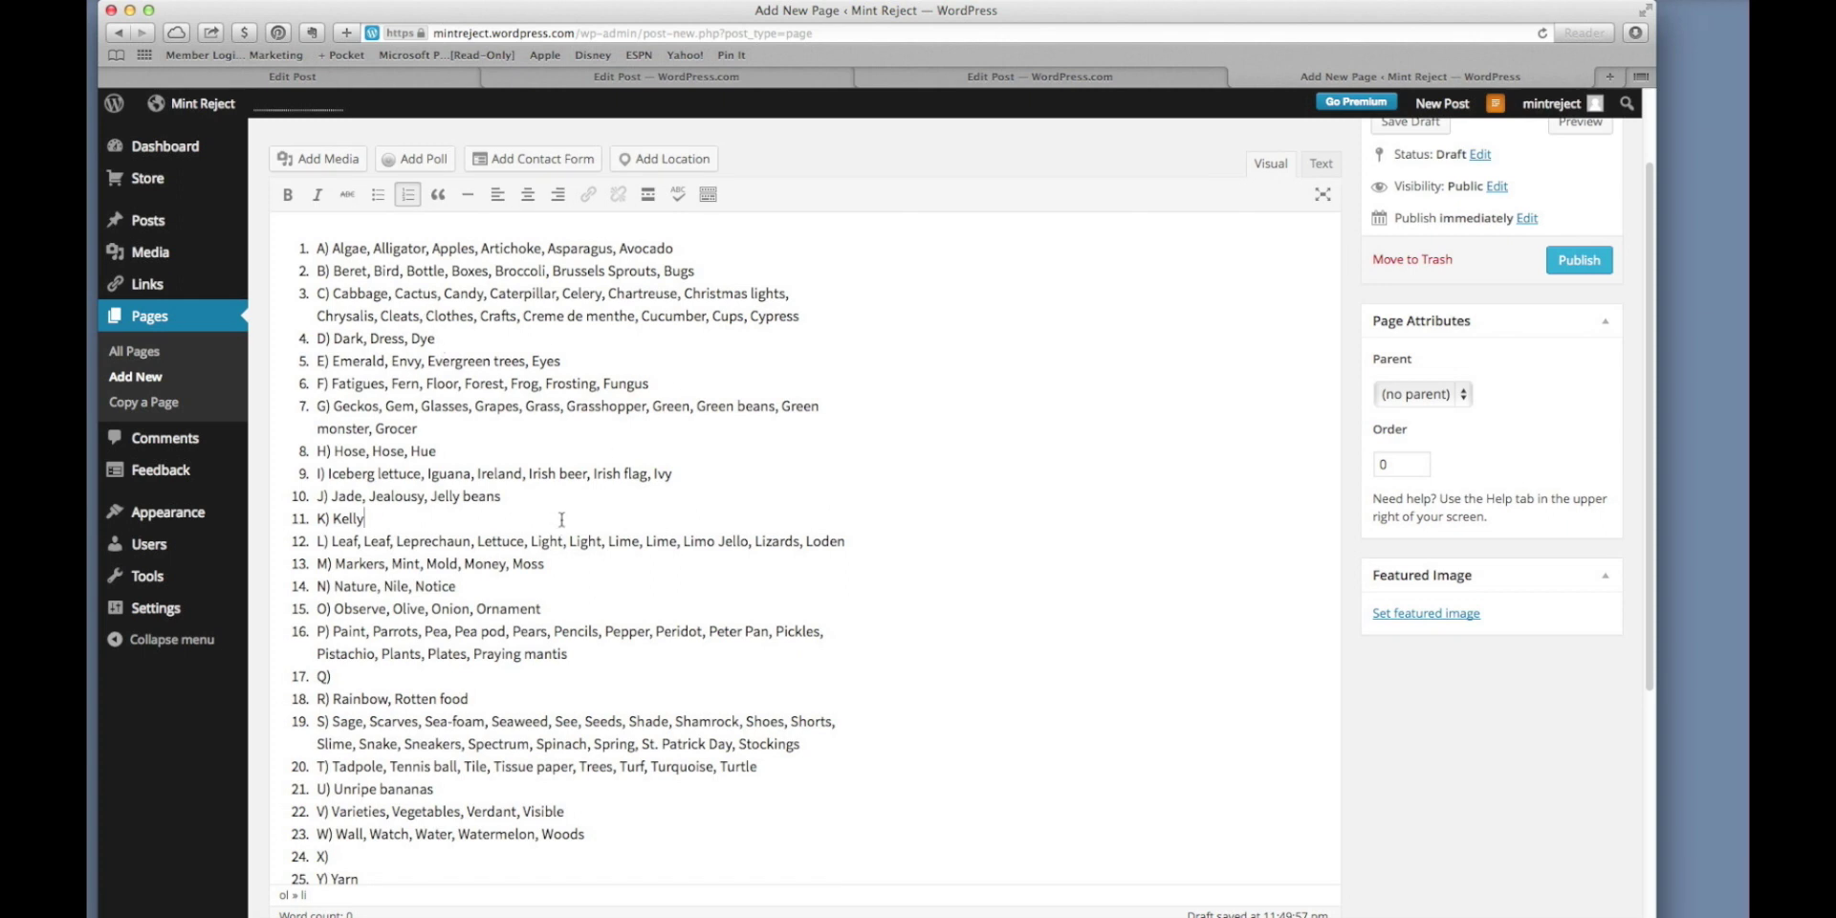
scroll(983, 633, "up", 3)
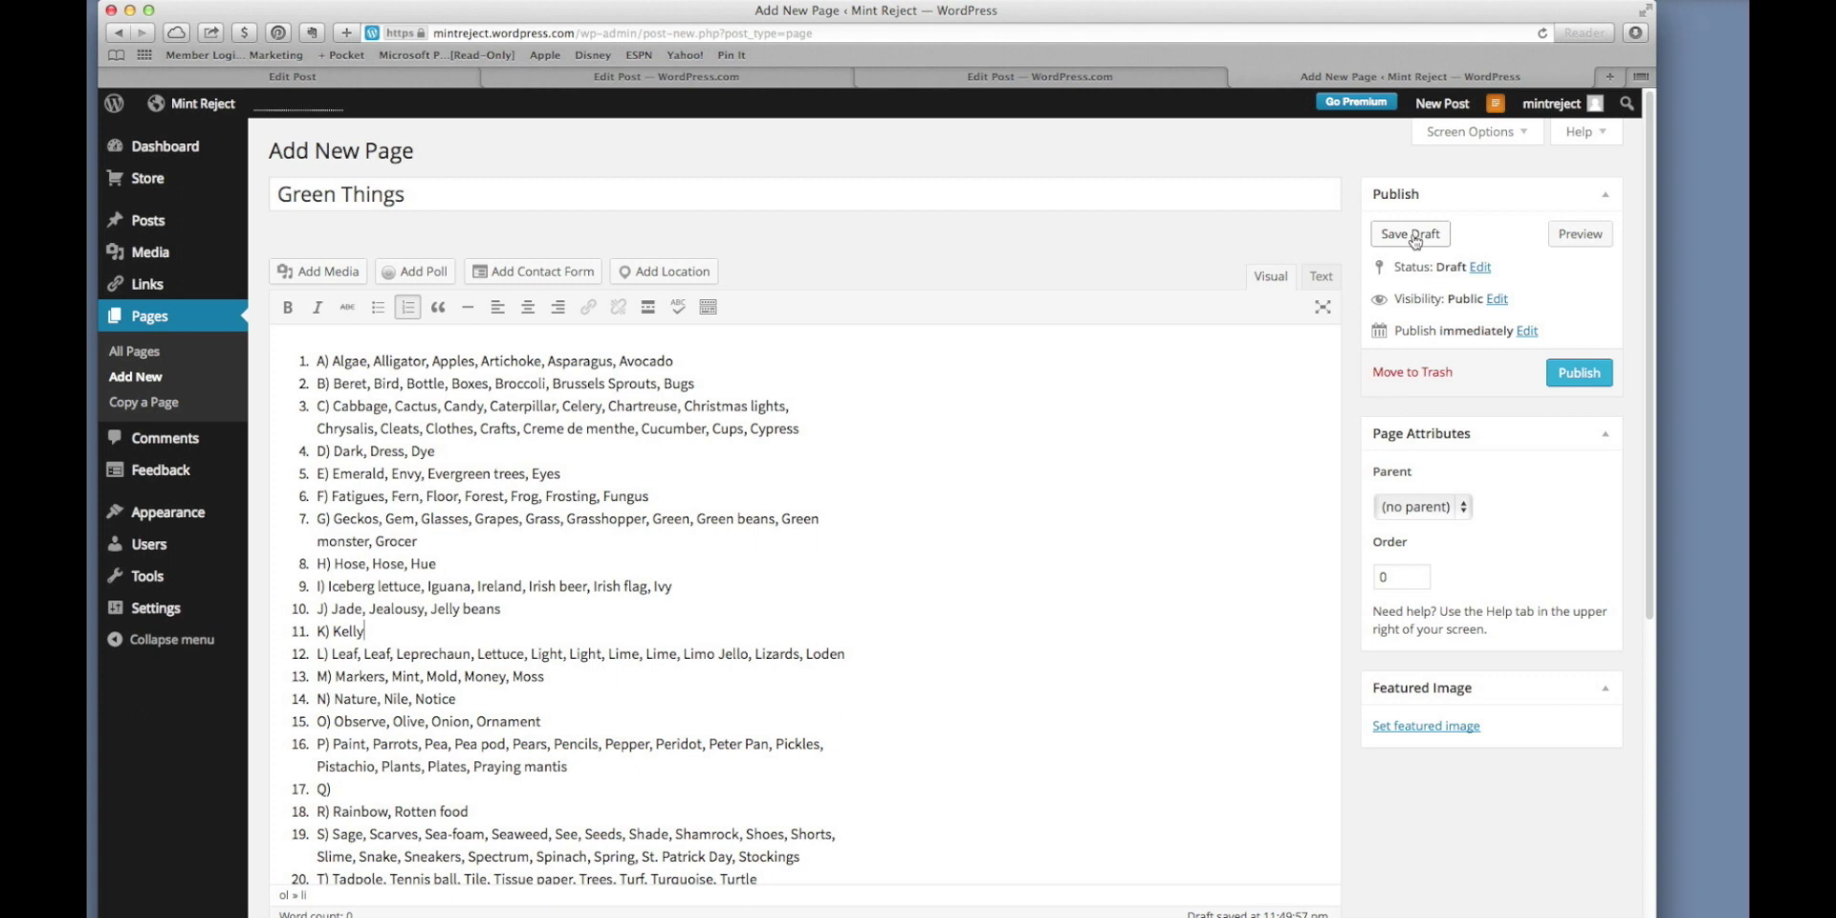
Save Green Things as a draft and preview its 26 numbered A–Z entries on Mint Reject.
left_click(1416, 238)
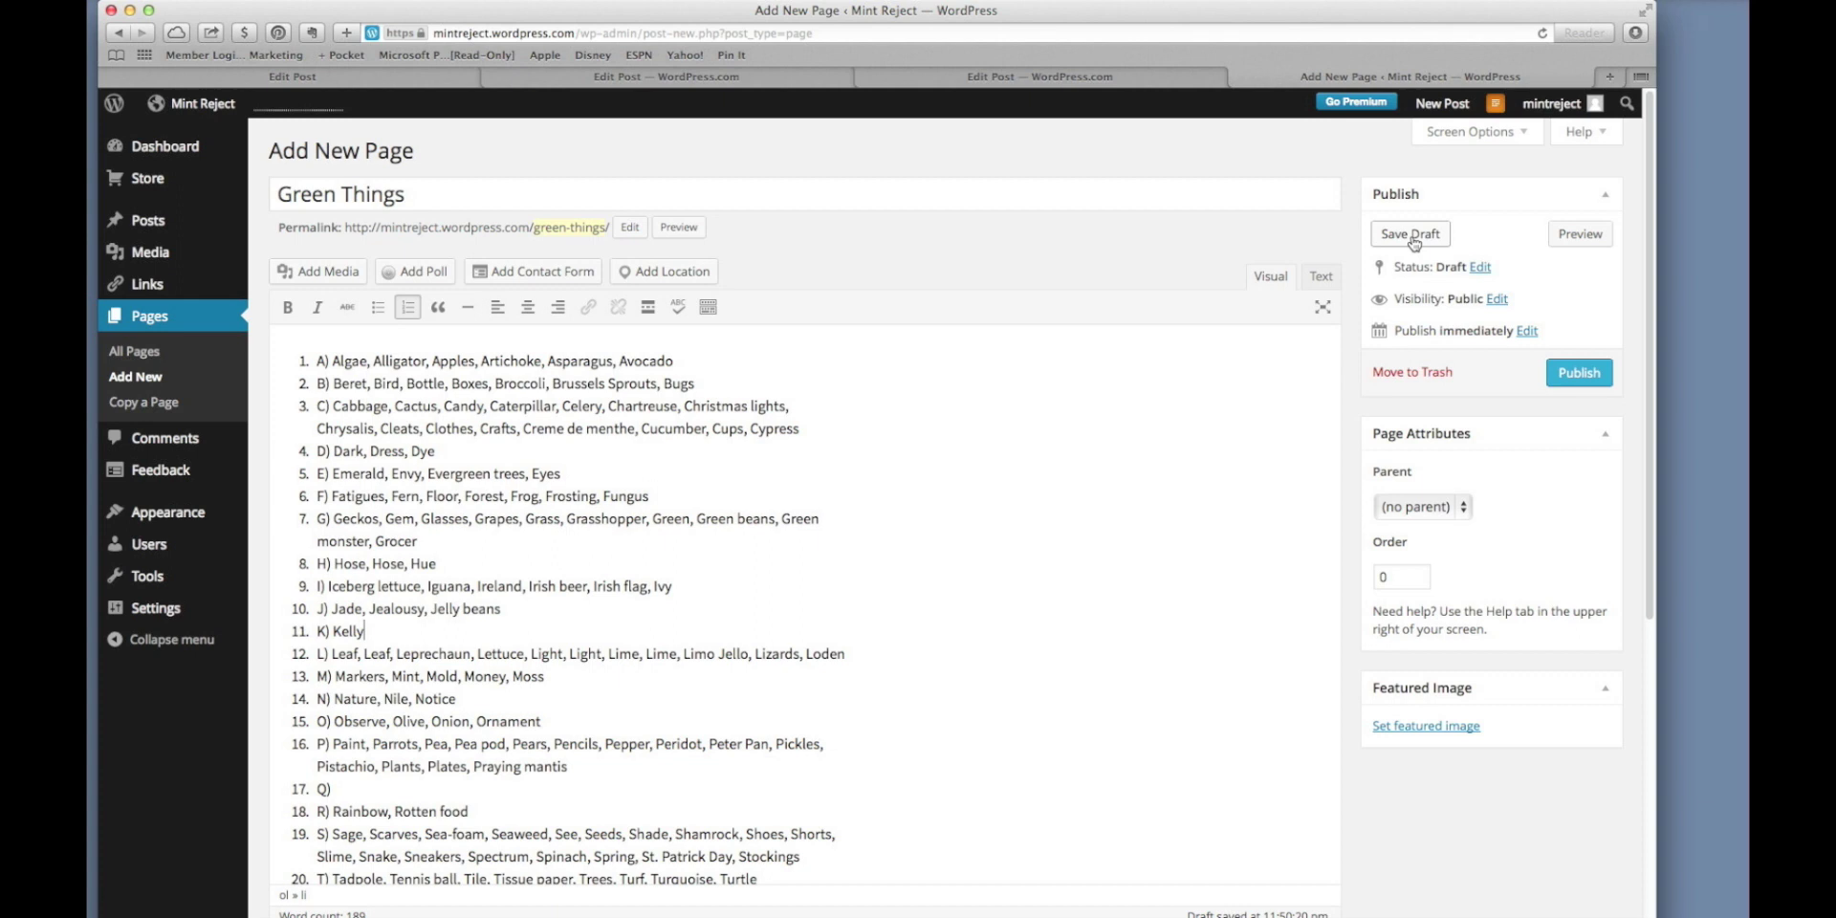
left_click(1412, 237)
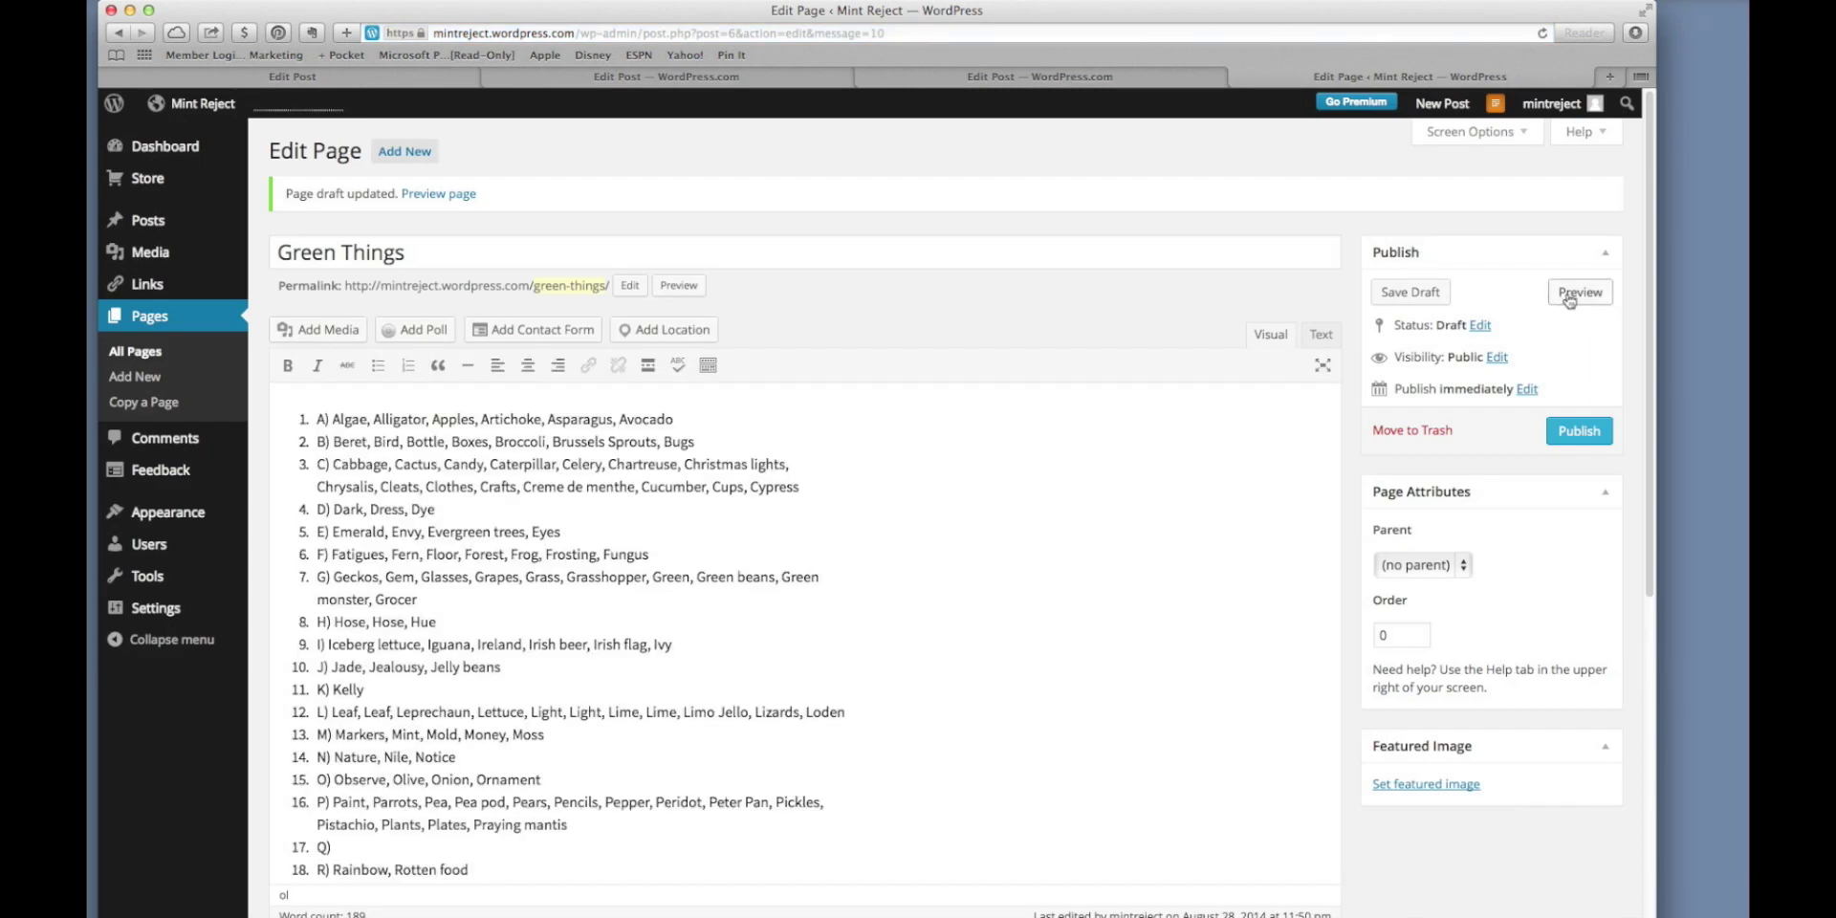
left_click(1578, 293)
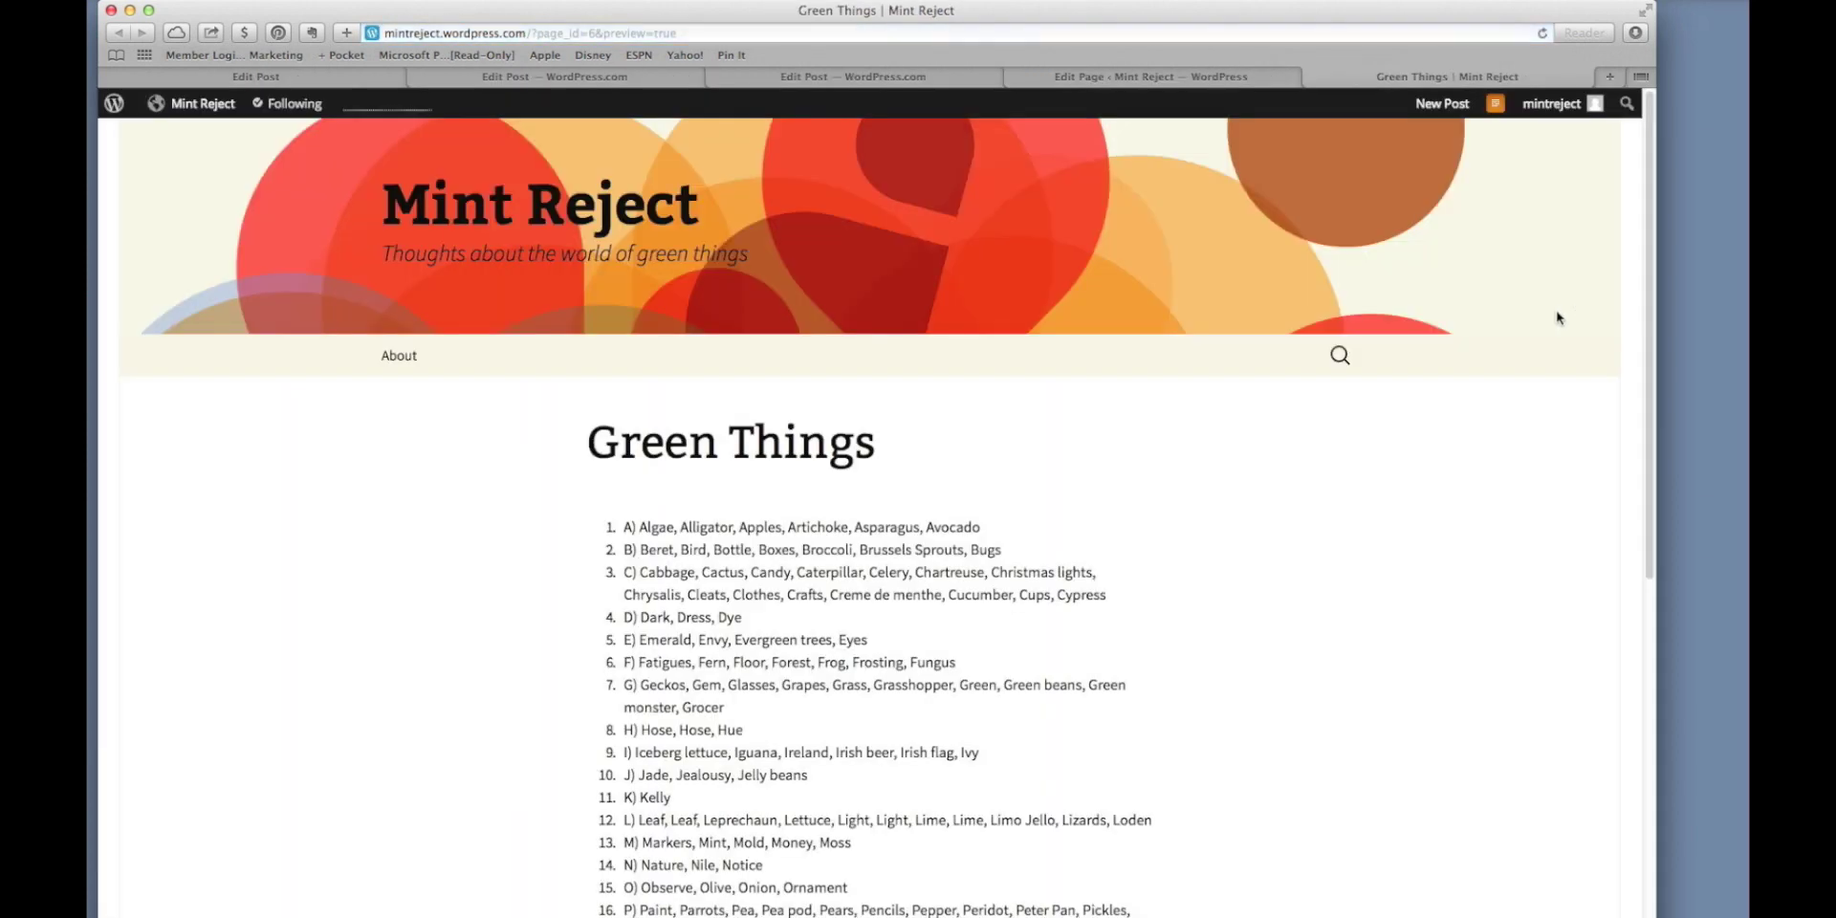
scroll(1147, 517, "down", 2)
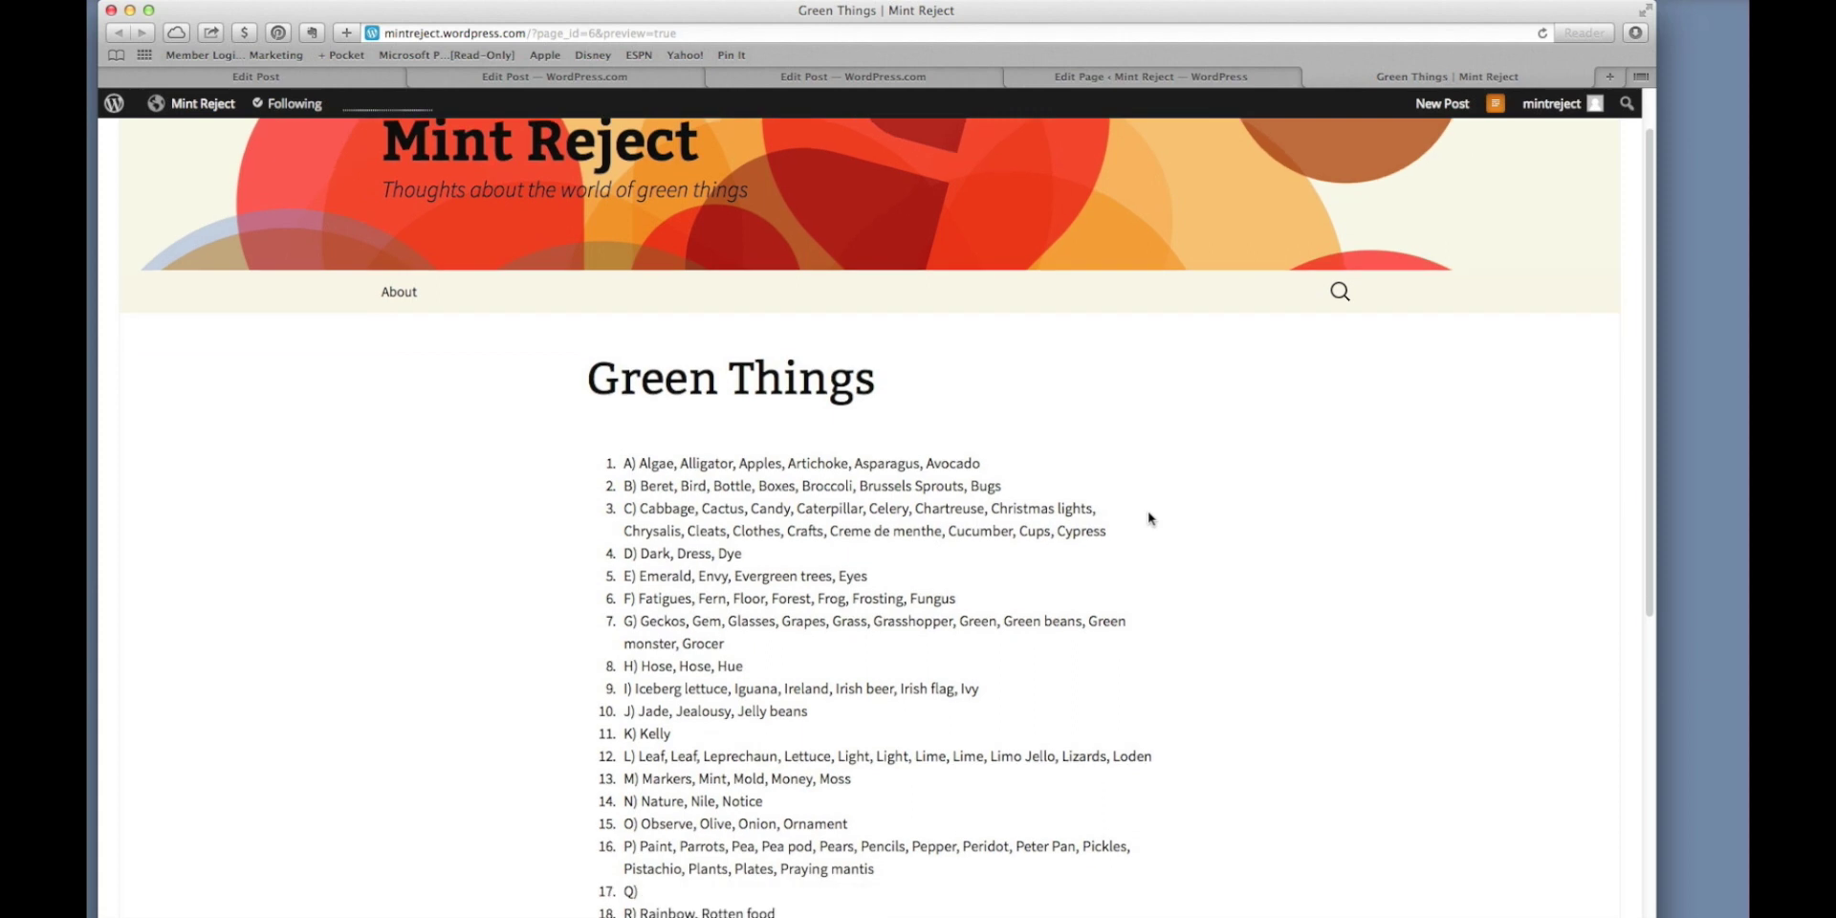
scroll(1148, 511, "down", 6)
scroll(1148, 511, "down", 2)
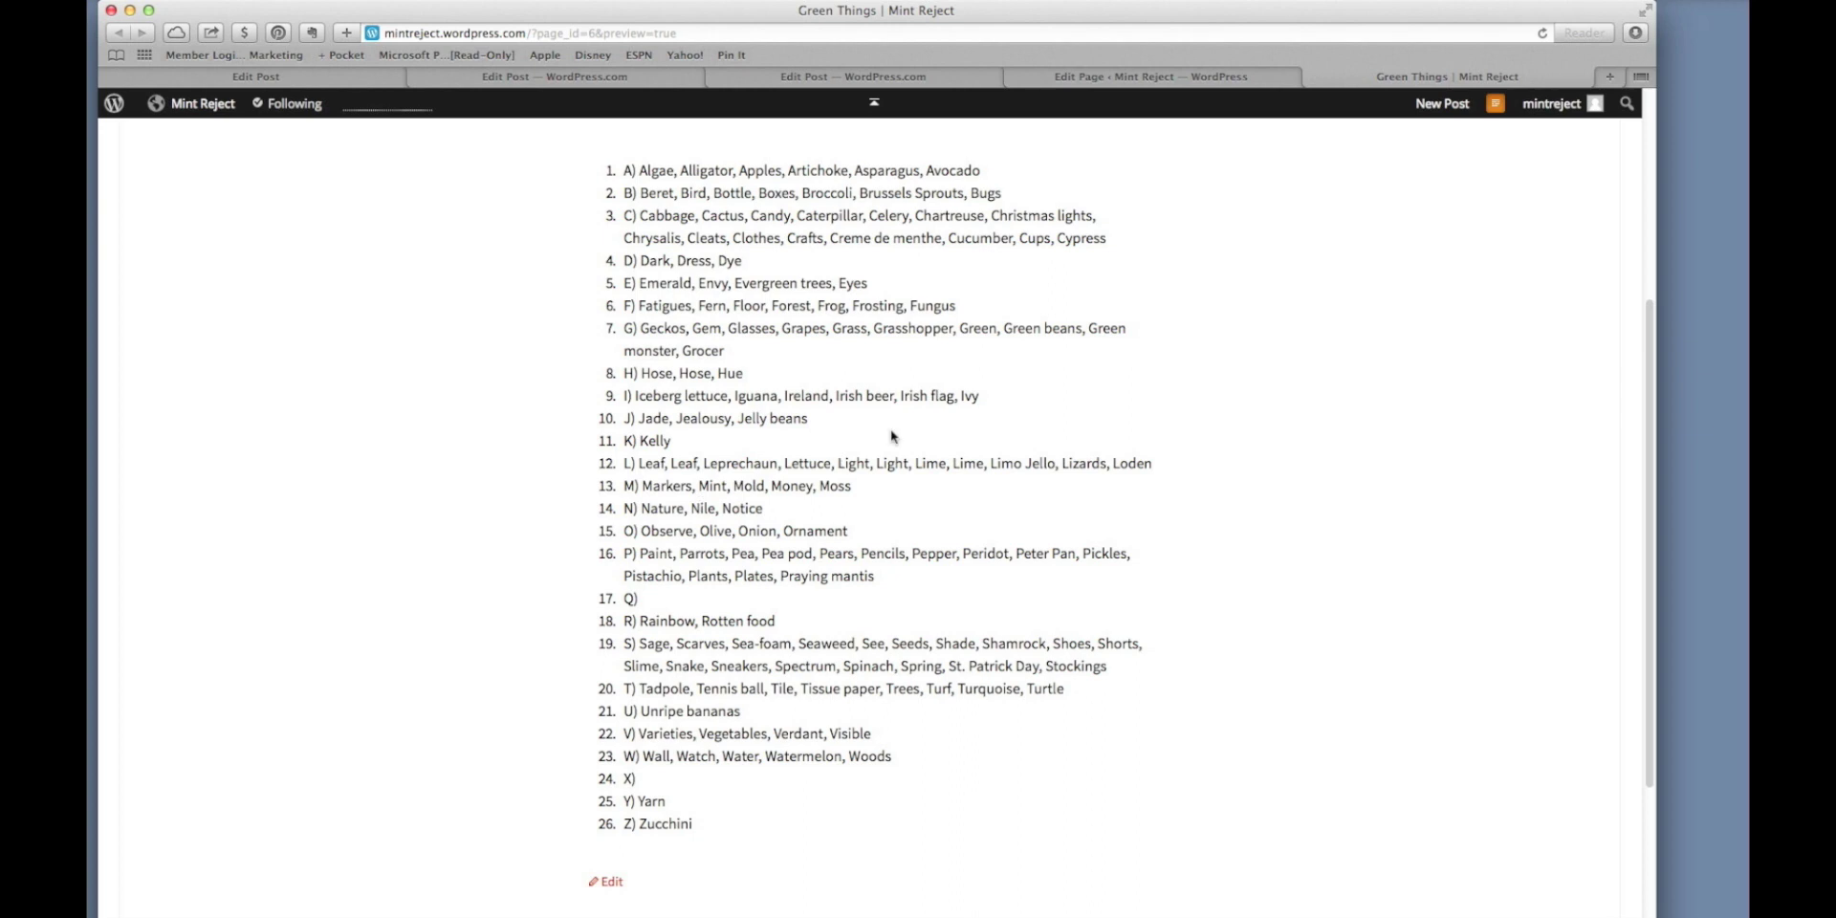
Select all the Green Things text and remove its numbered-list formatting.
left_click(1312, 78)
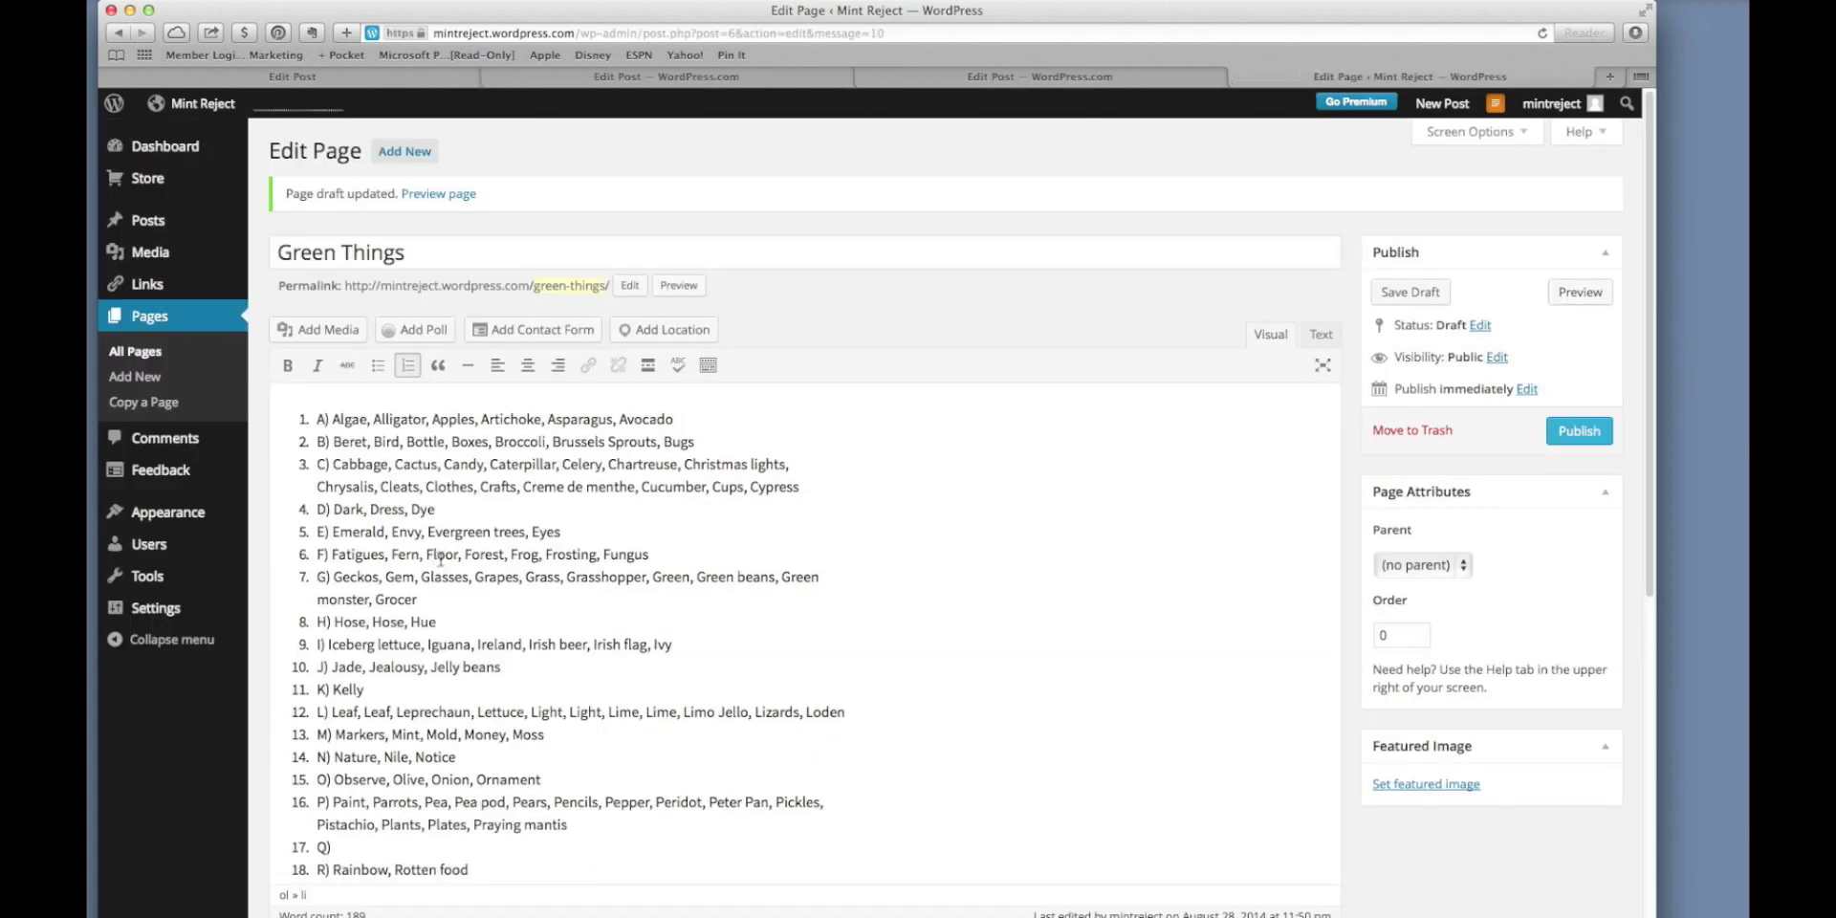
key("super+a")
scroll(441, 557, "down", 3)
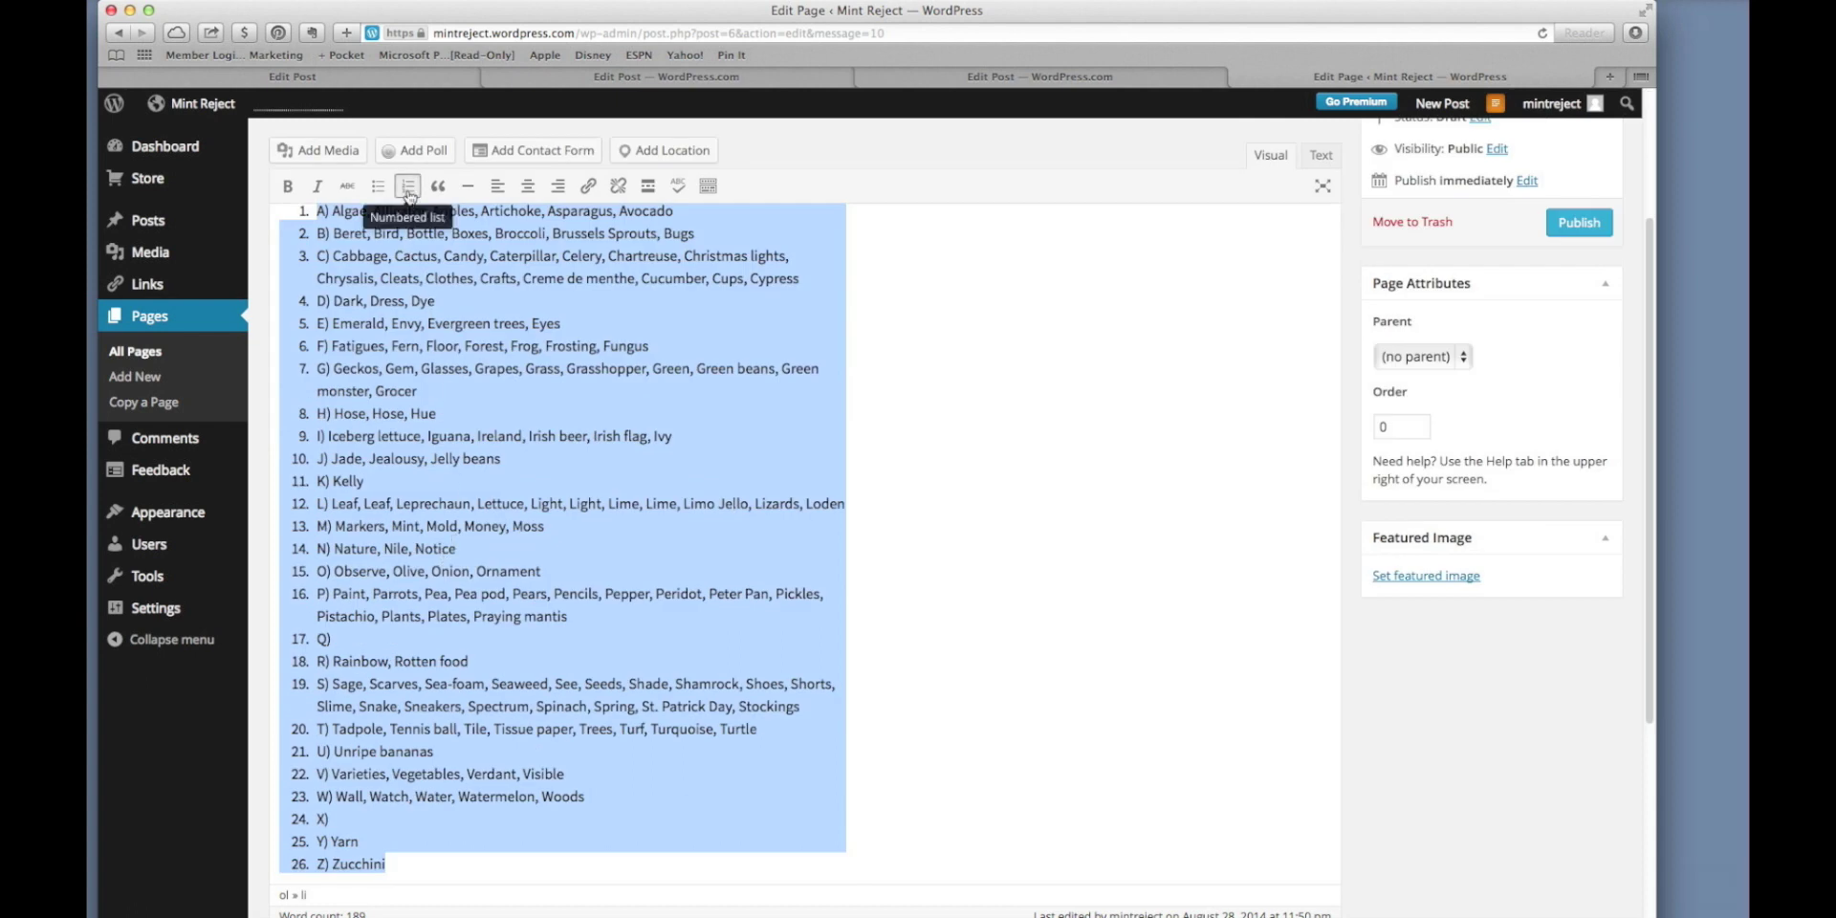
left_click(408, 192)
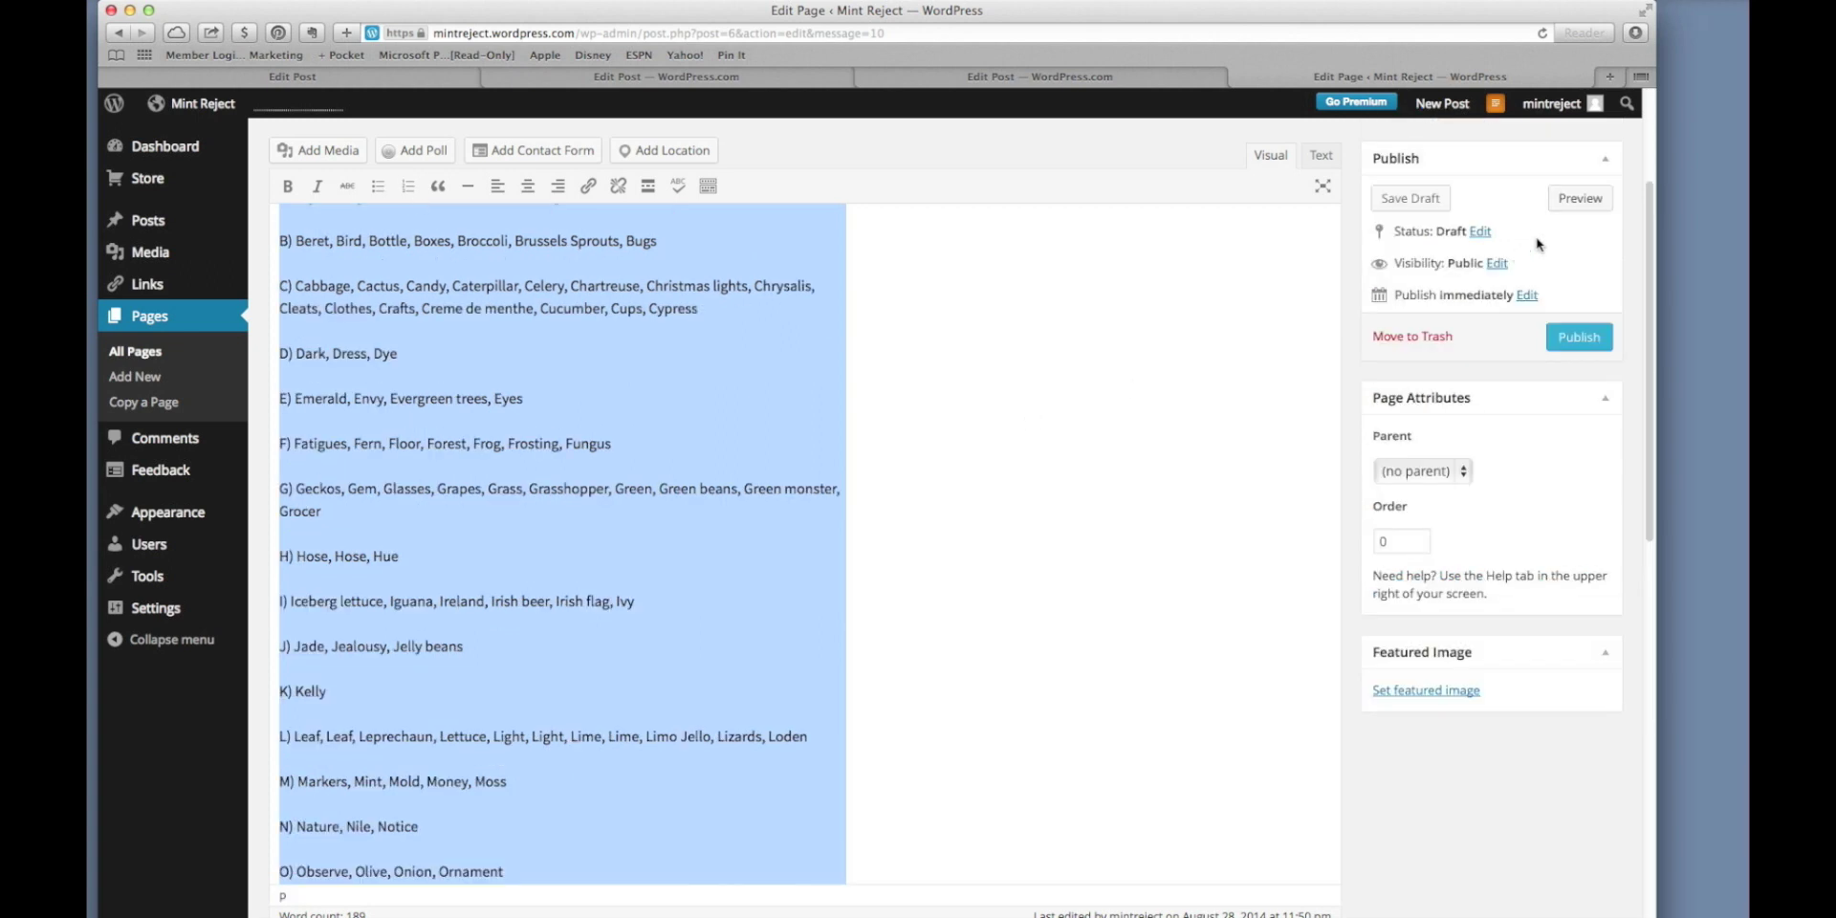
Preview the page to confirm the entries now appear as plain lettered lines starting A) Algae.
left_click(1569, 201)
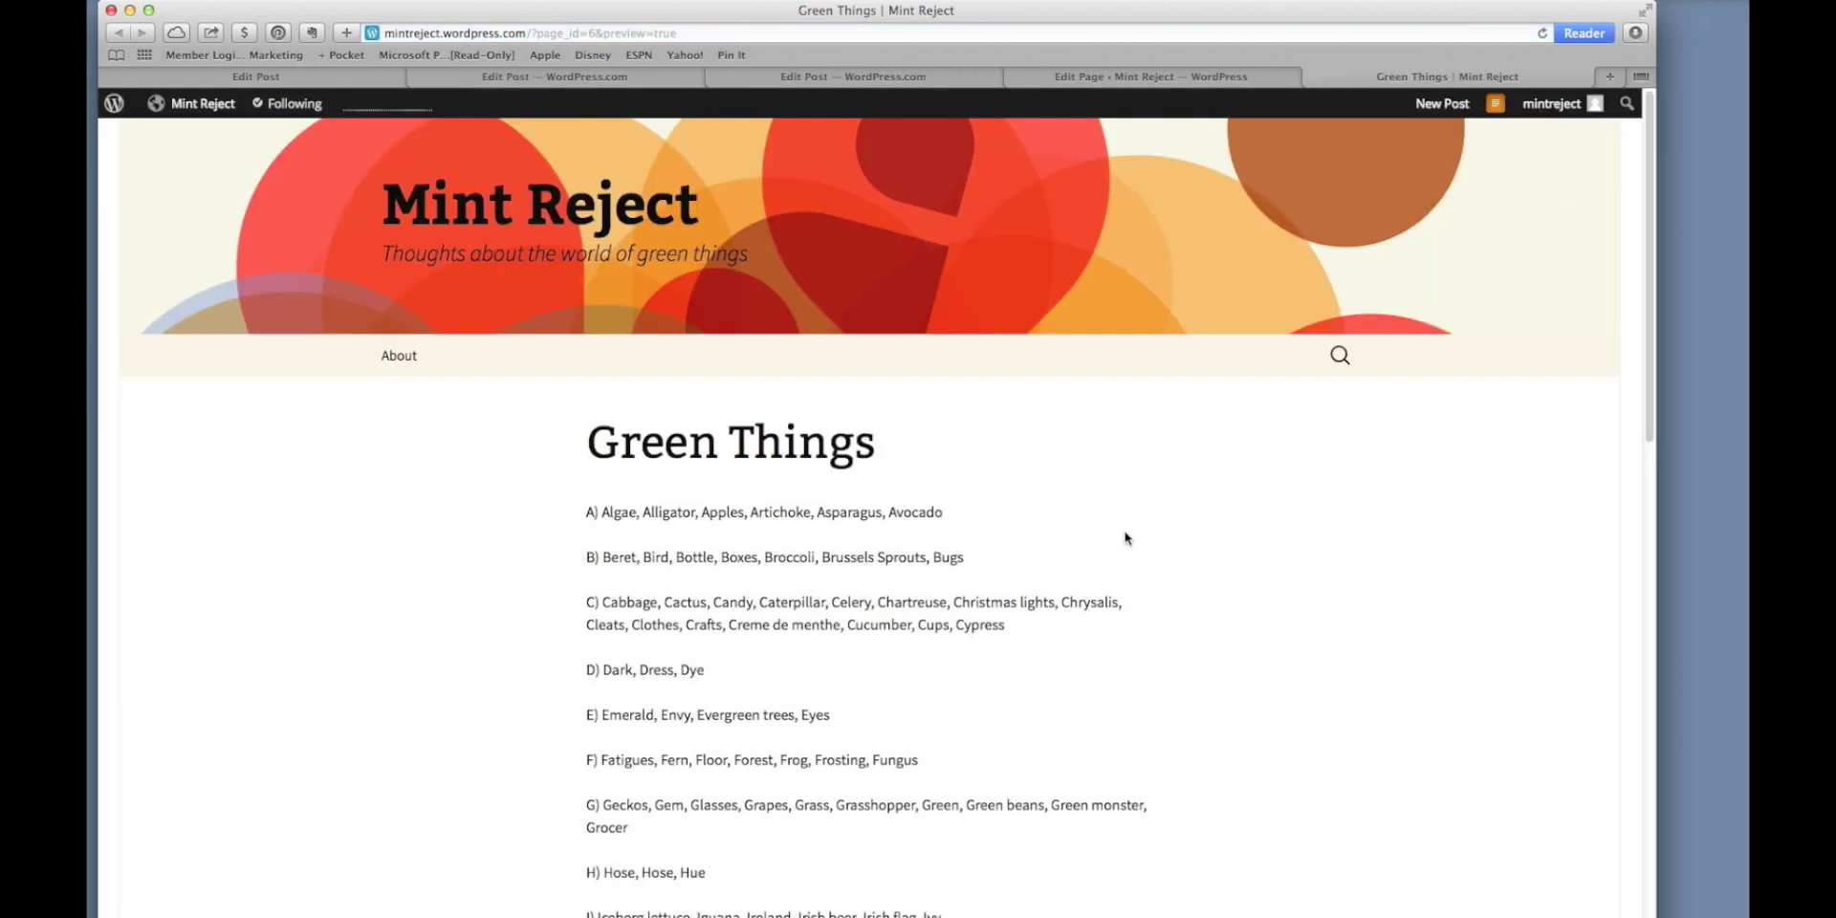
scroll(1125, 538, "down", 5)
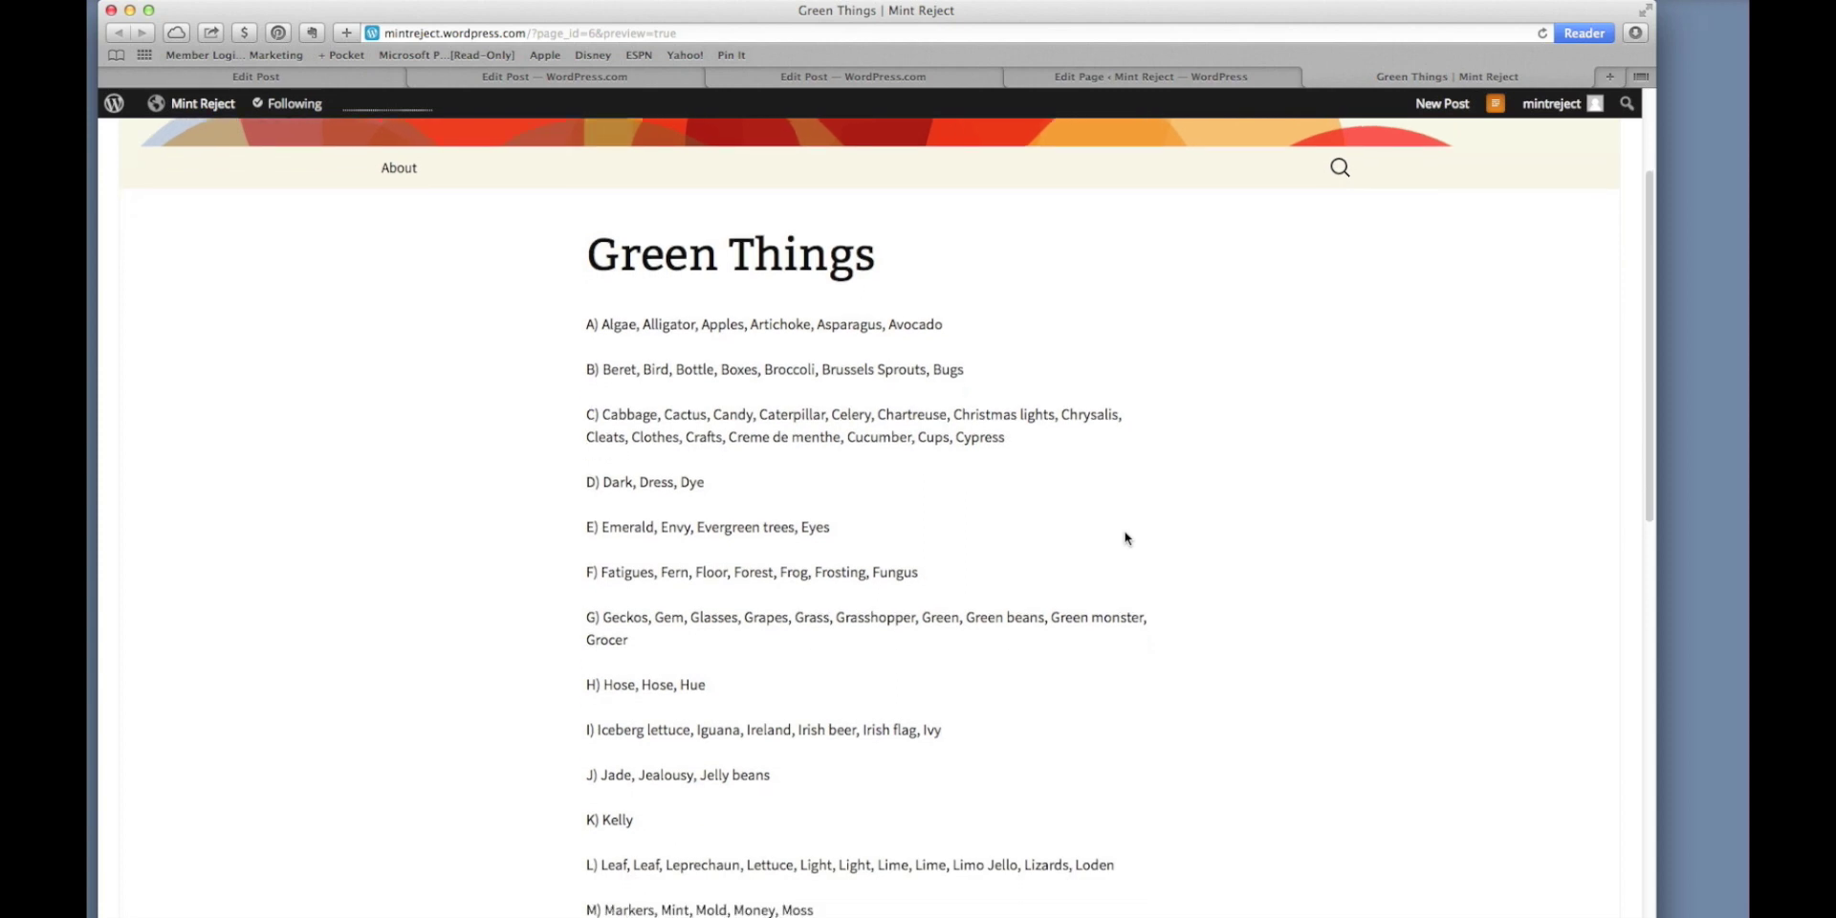
scroll(1126, 539, "down", 6)
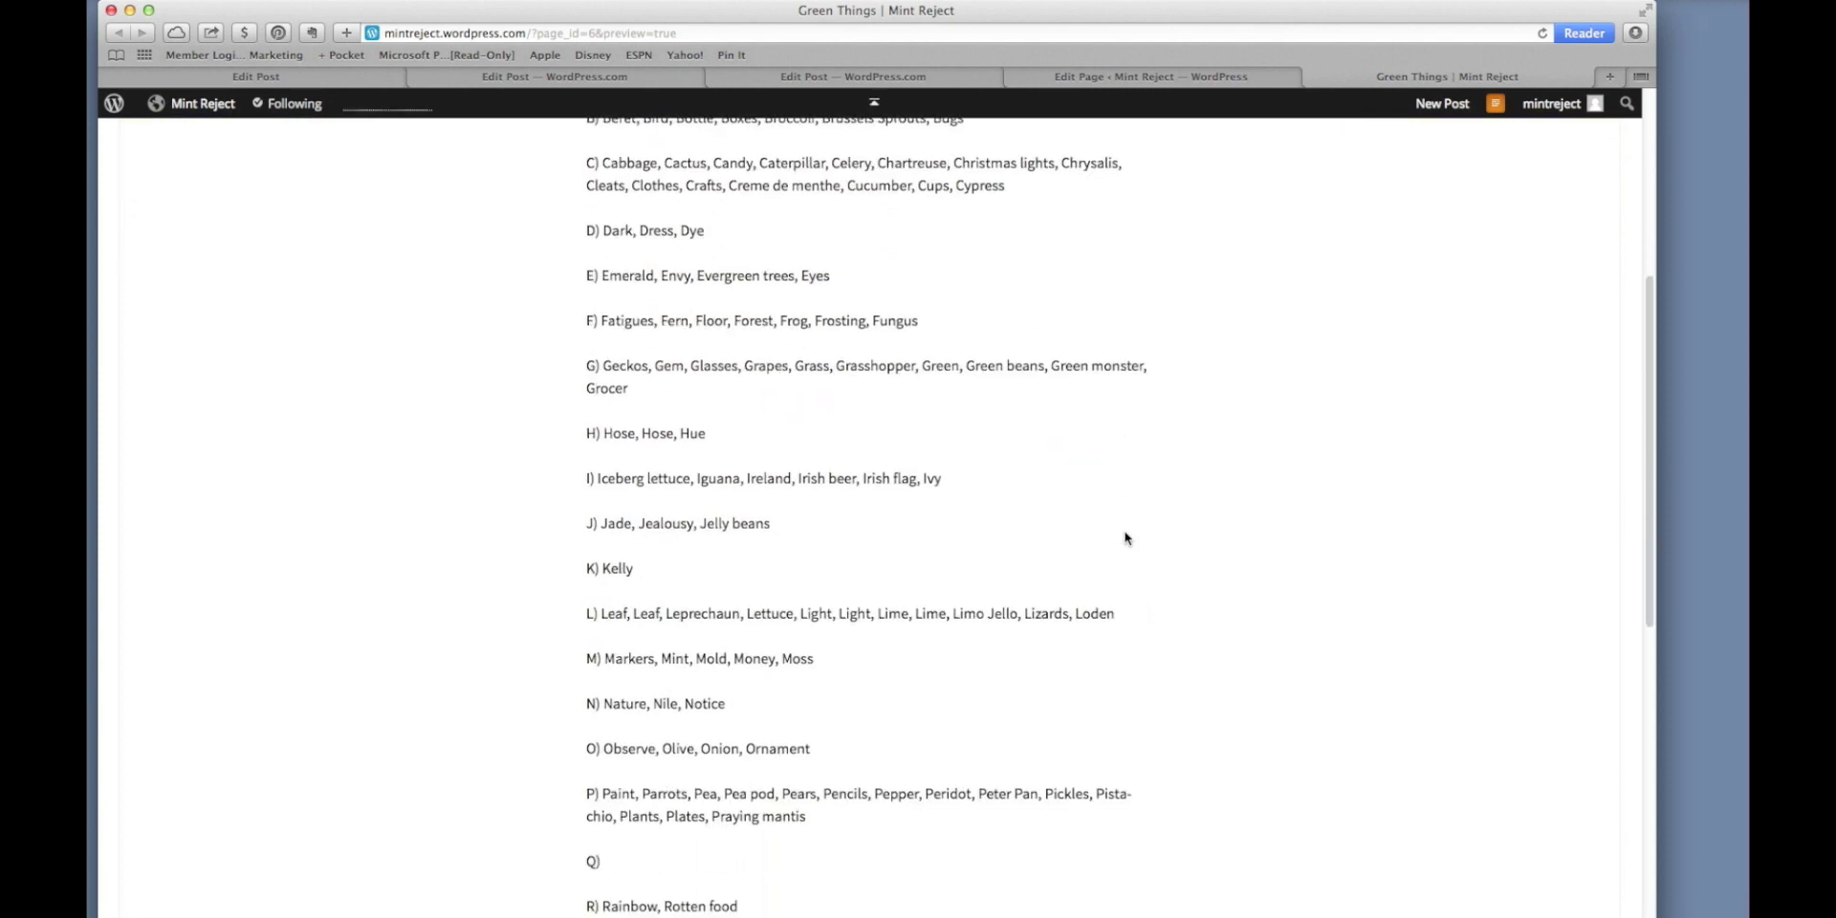
scroll(1125, 539, "up", 9)
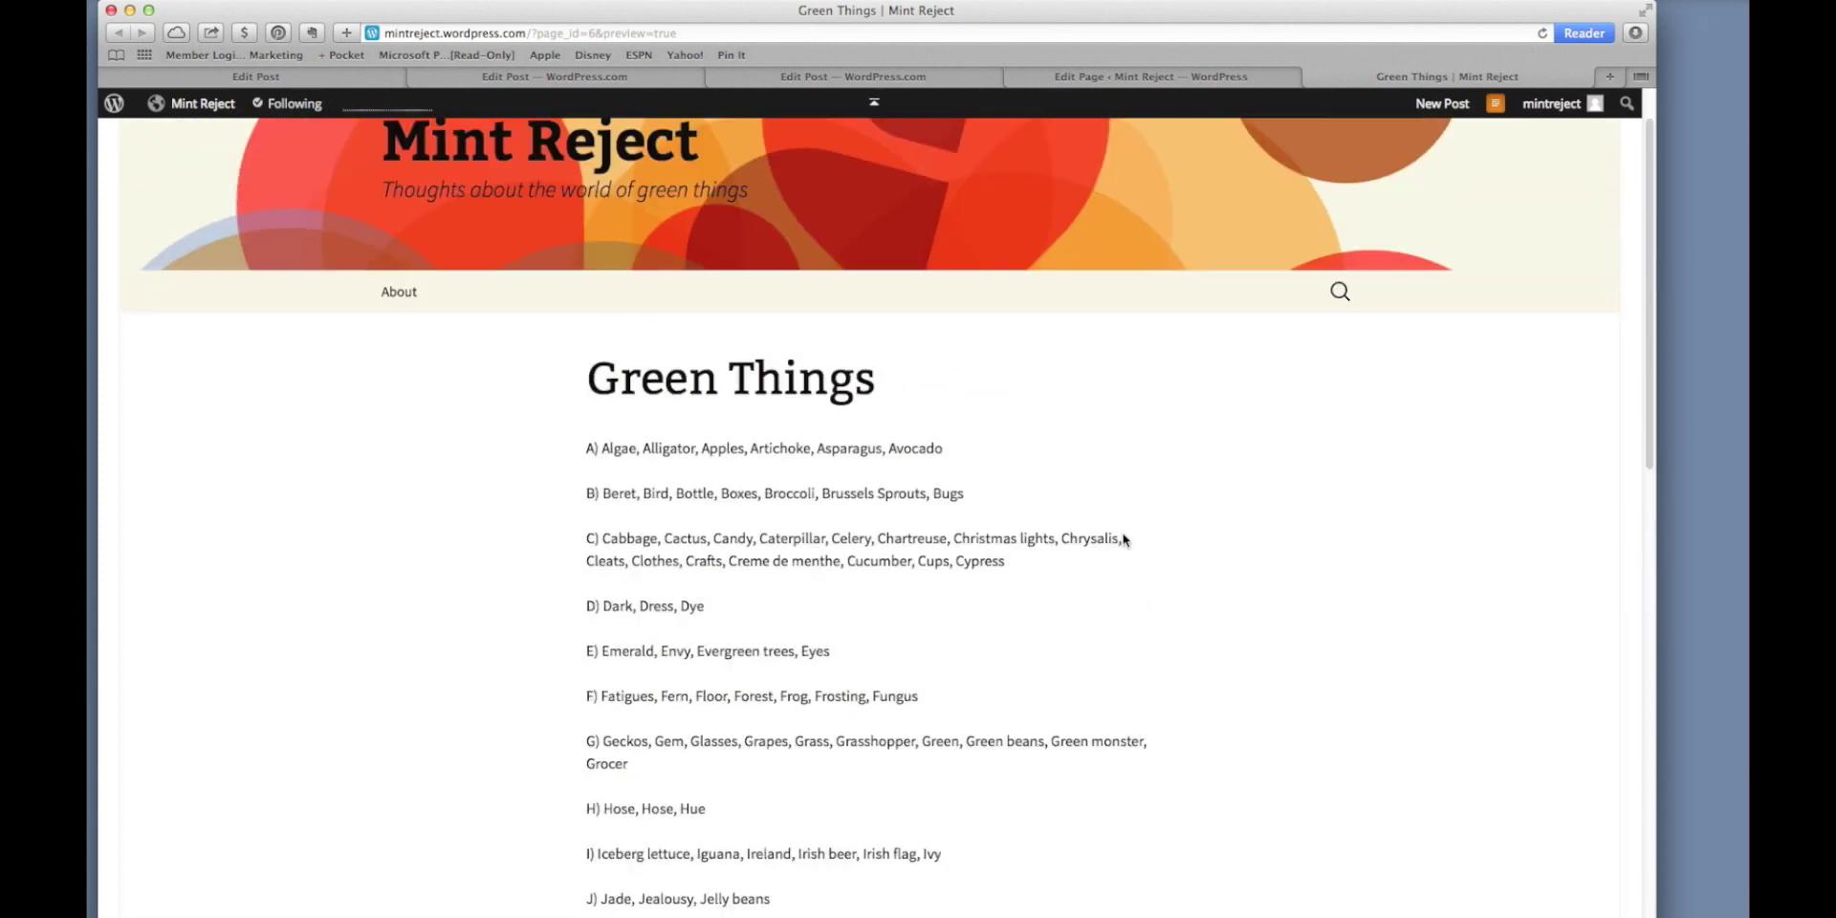
scroll(1126, 538, "up", 2)
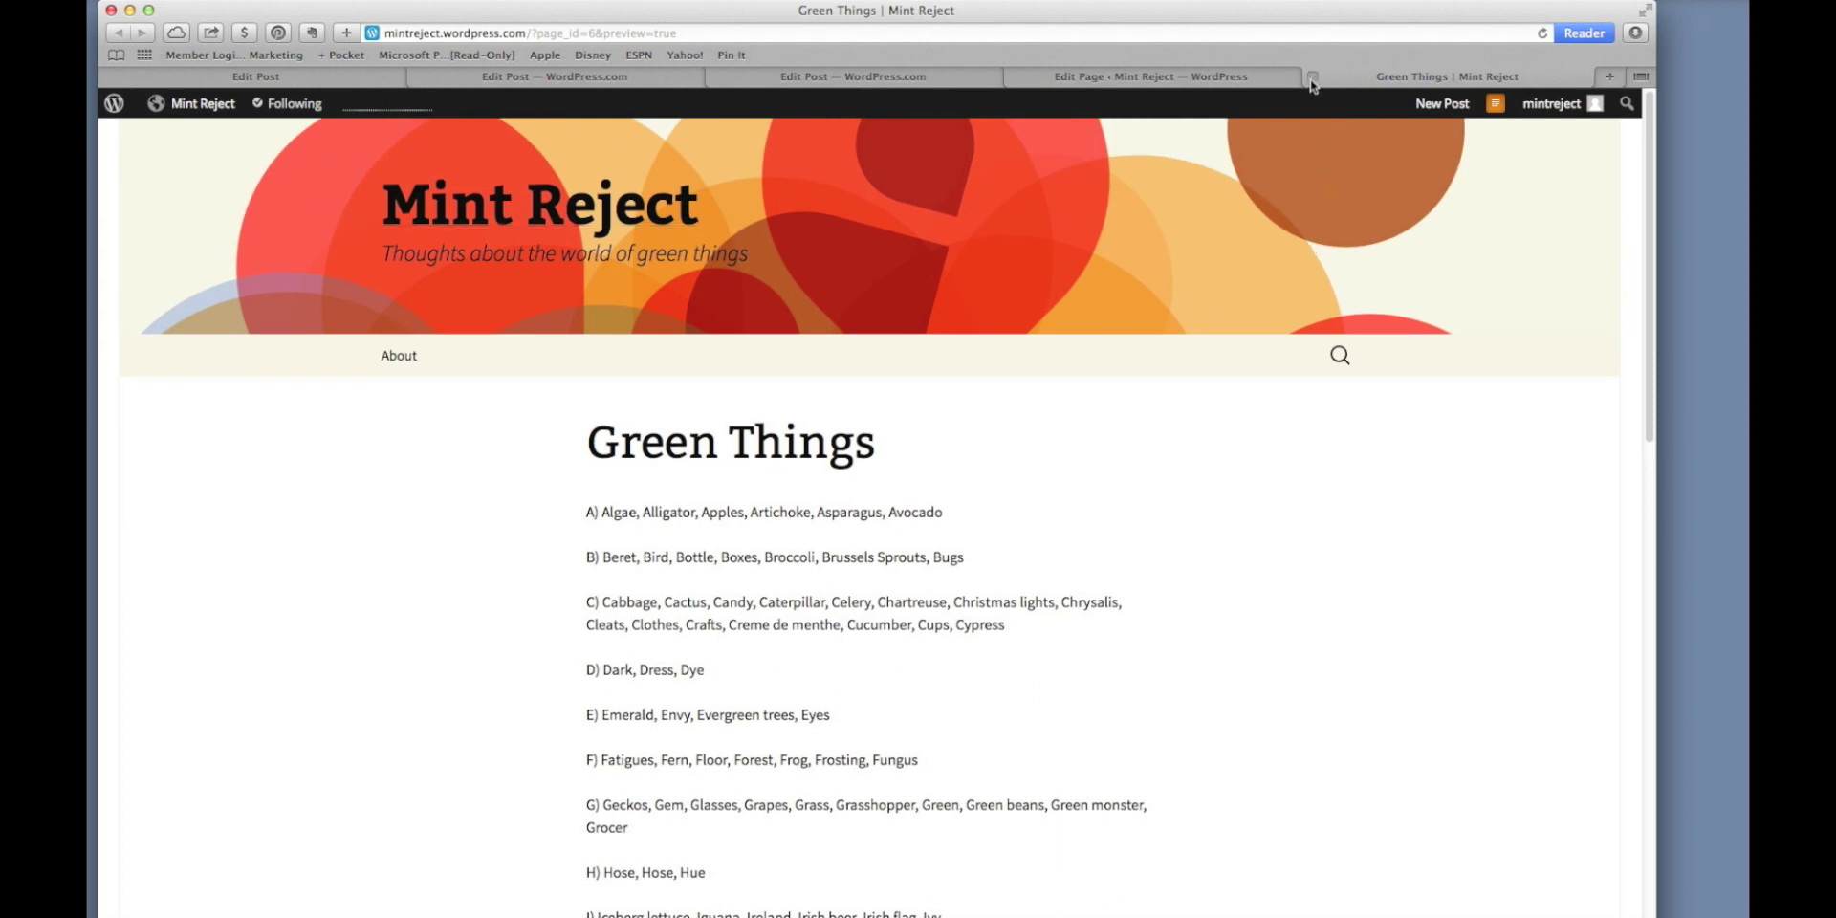
left_click(1312, 77)
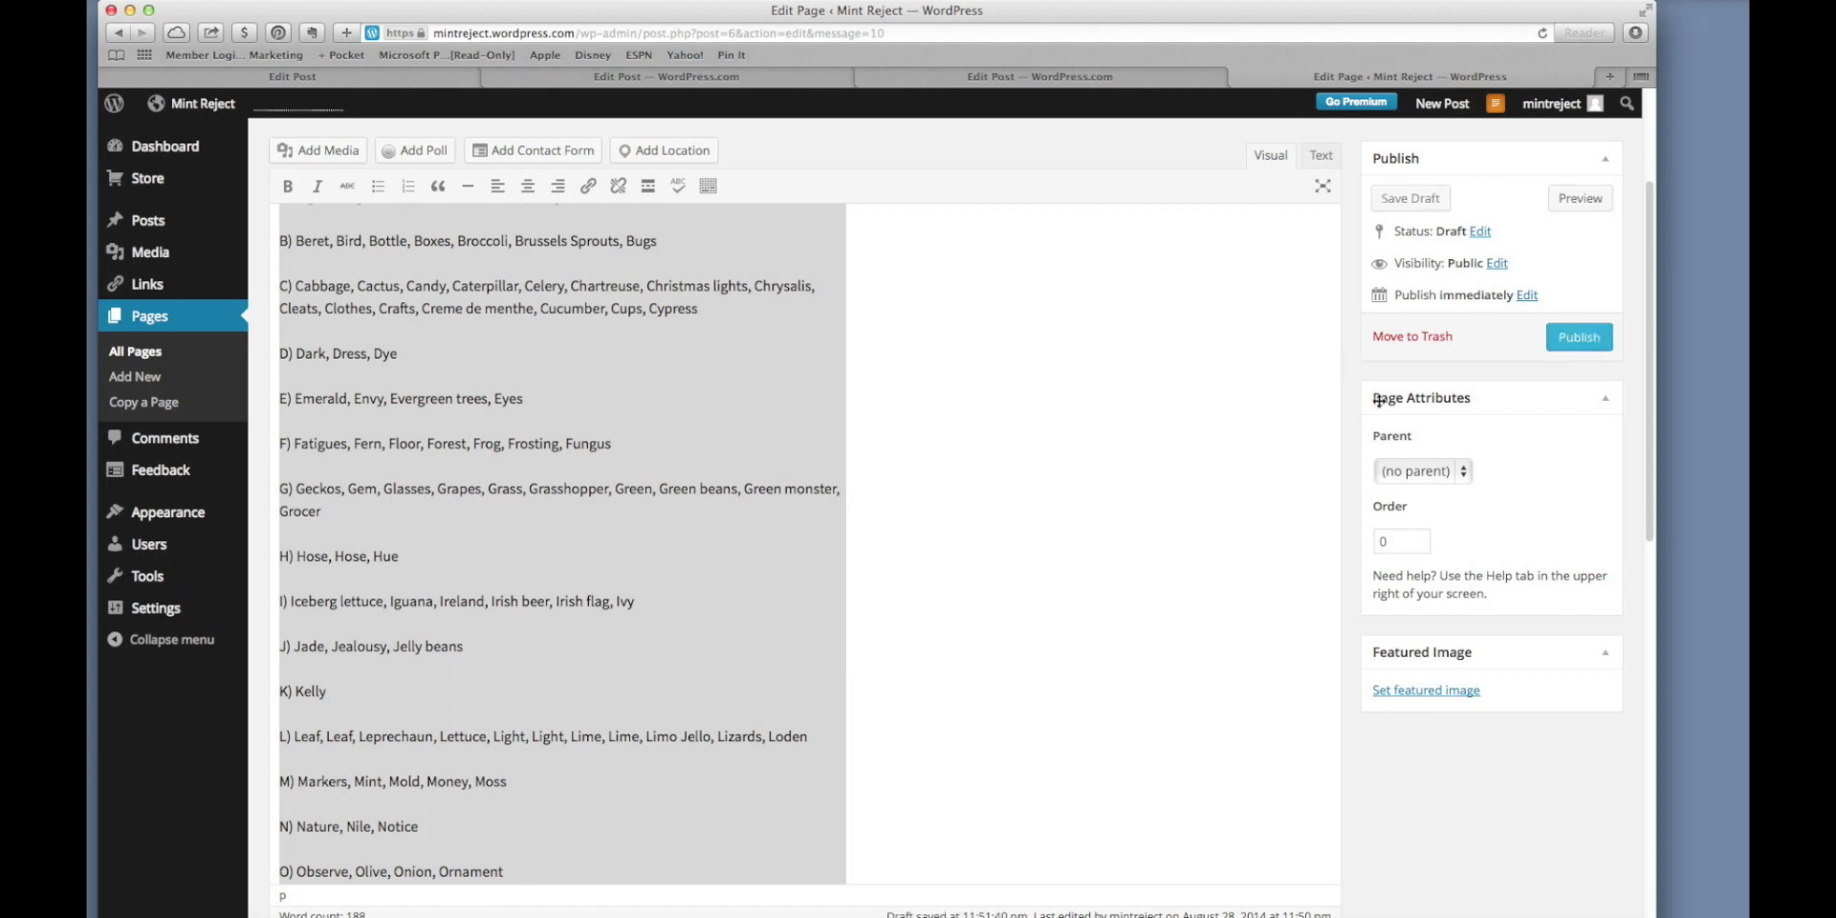
Publish Green Things and view it live on Mint Reject, listed beside About in the navigation.
left_click(1576, 337)
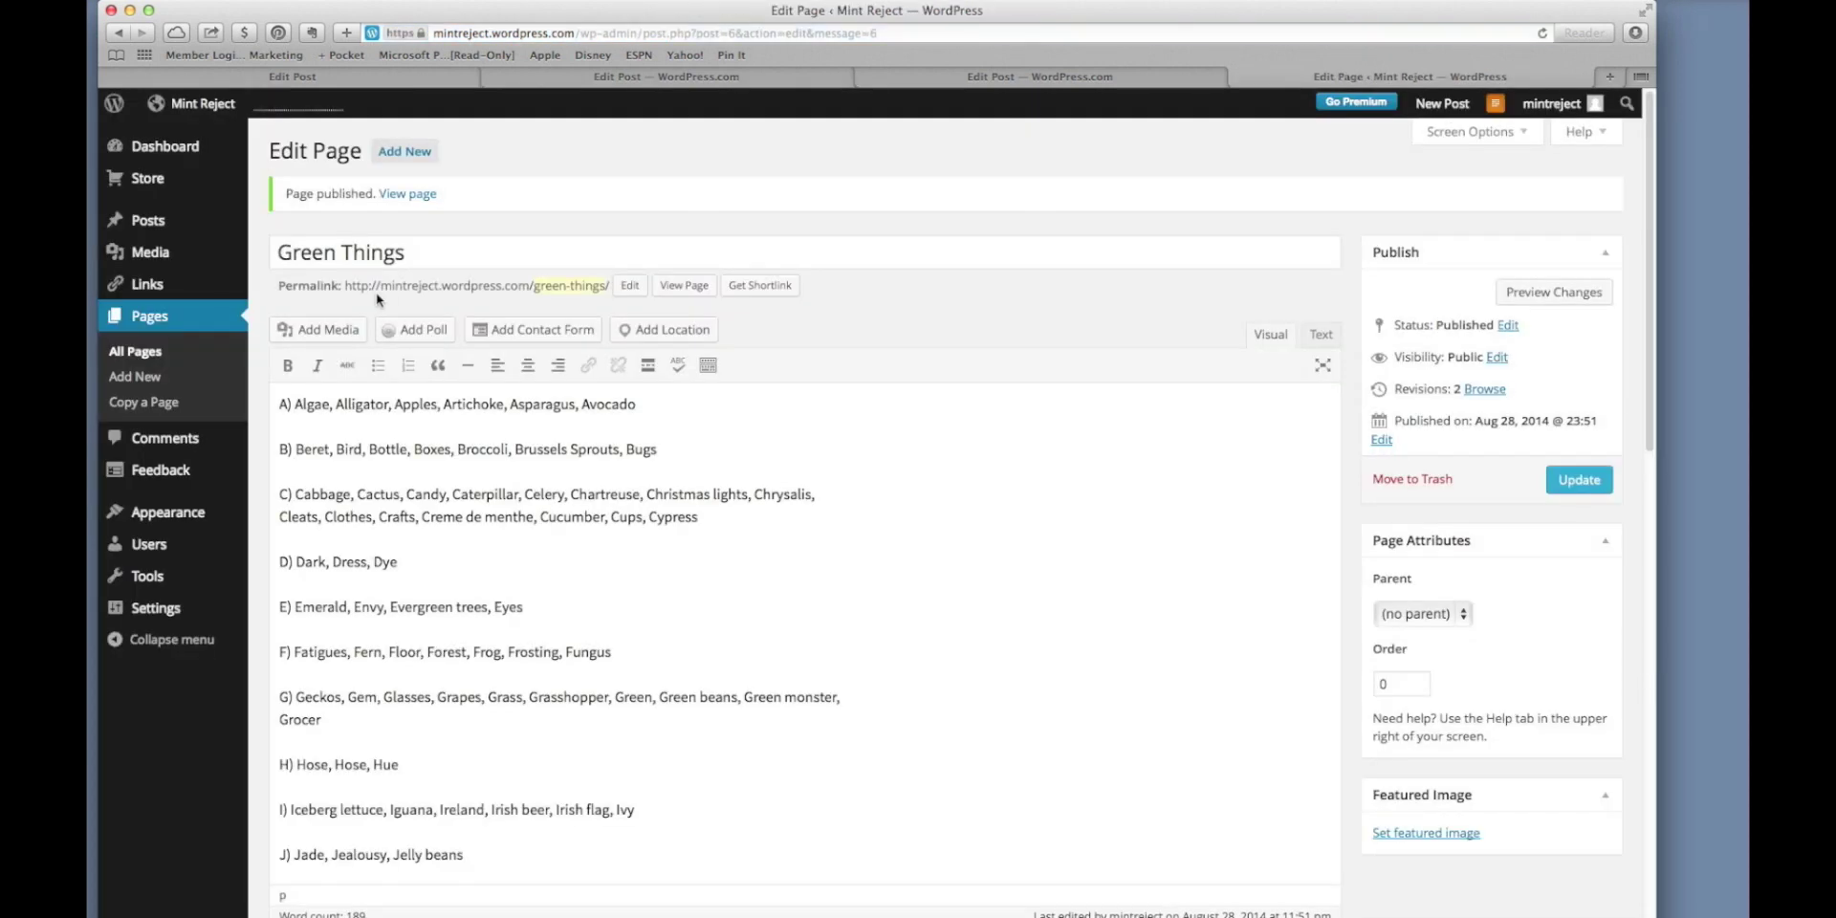
left_click_drag(342, 285, 612, 287)
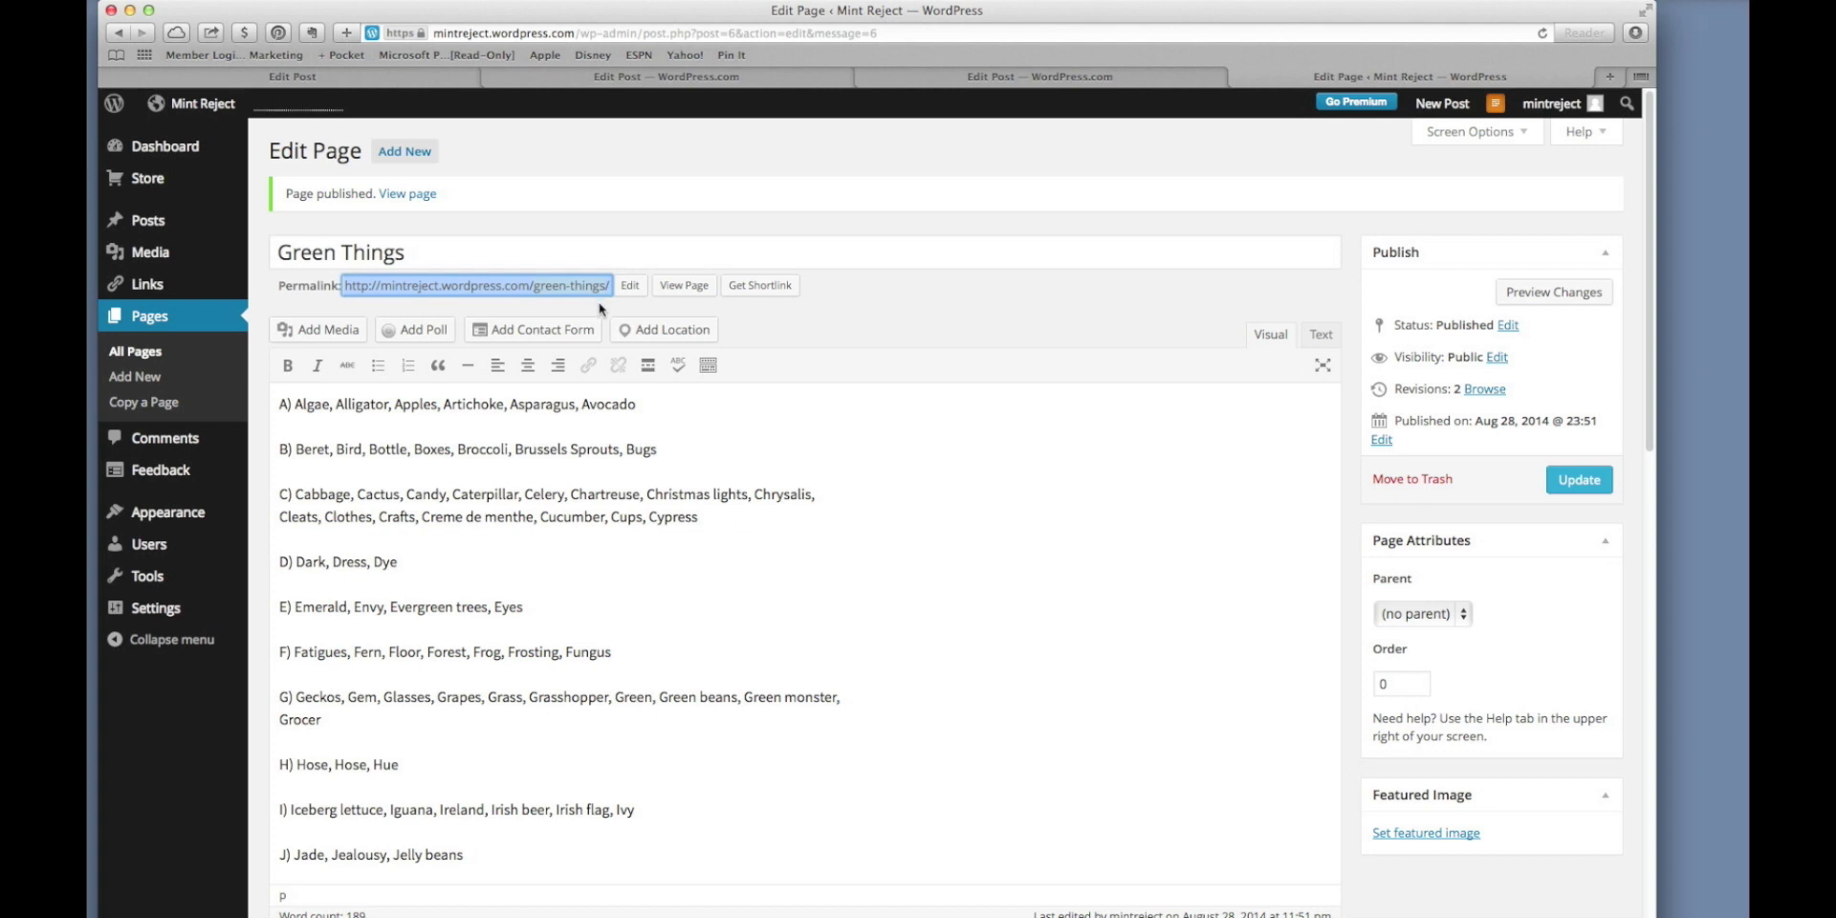
left_click(677, 294)
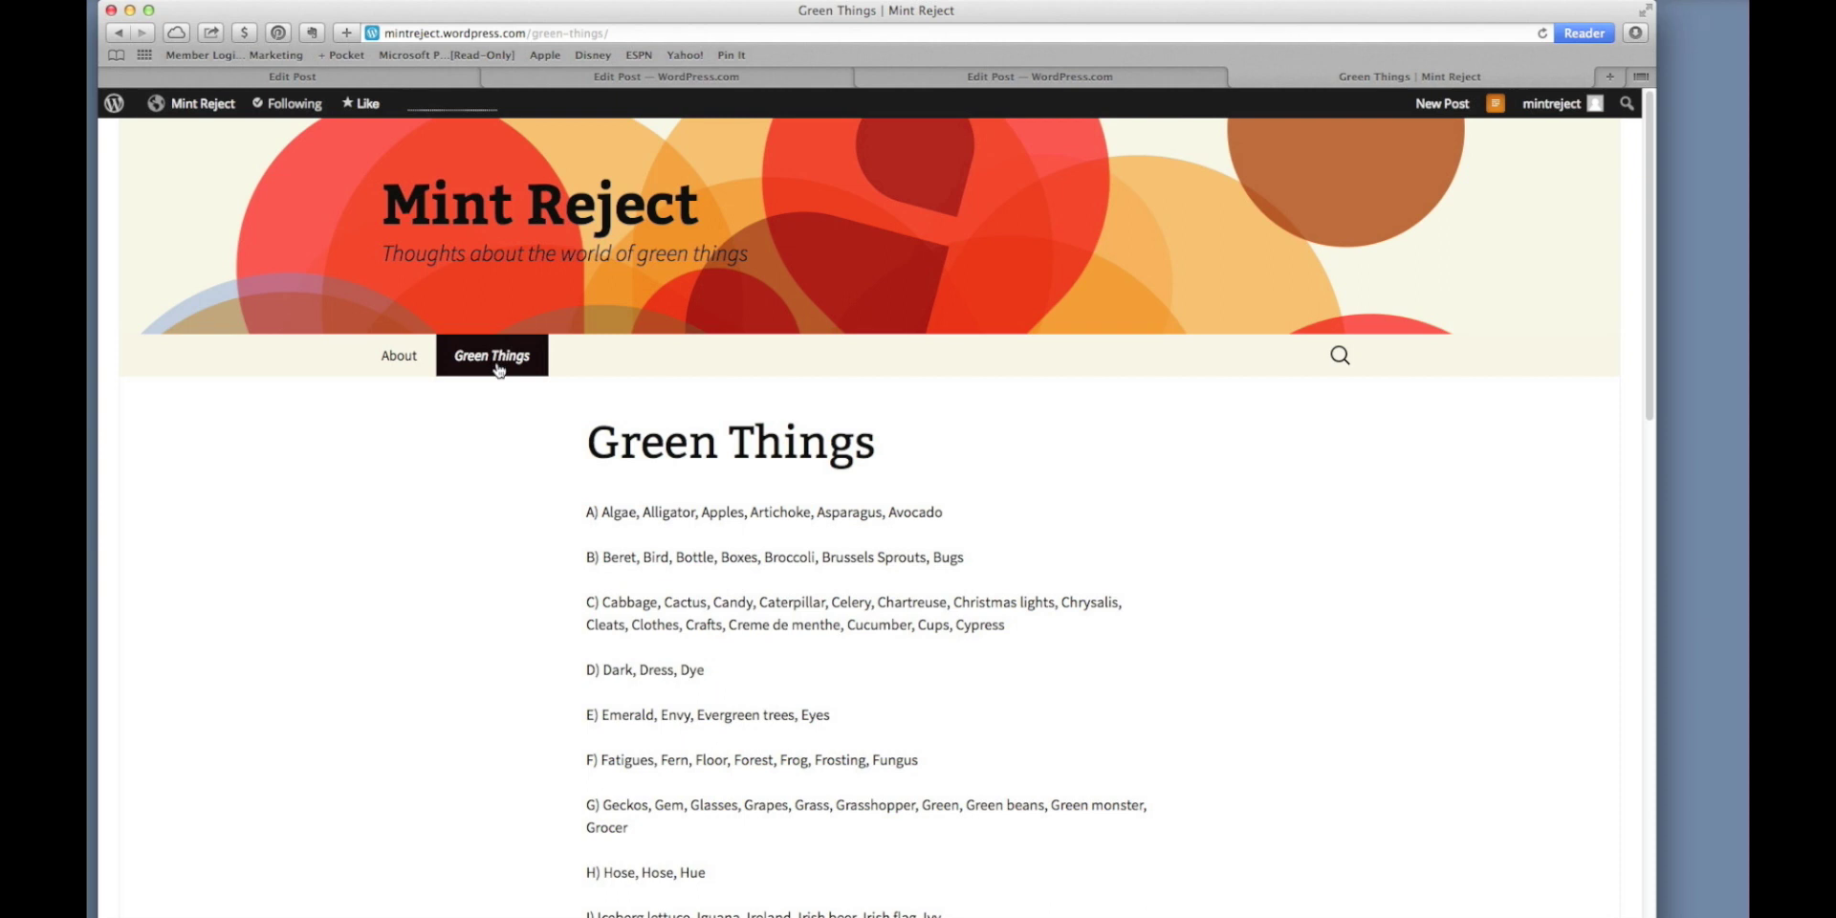
Visit the About and Green Things pages on the site, then open the dashboard's All Pages list.
left_click(398, 359)
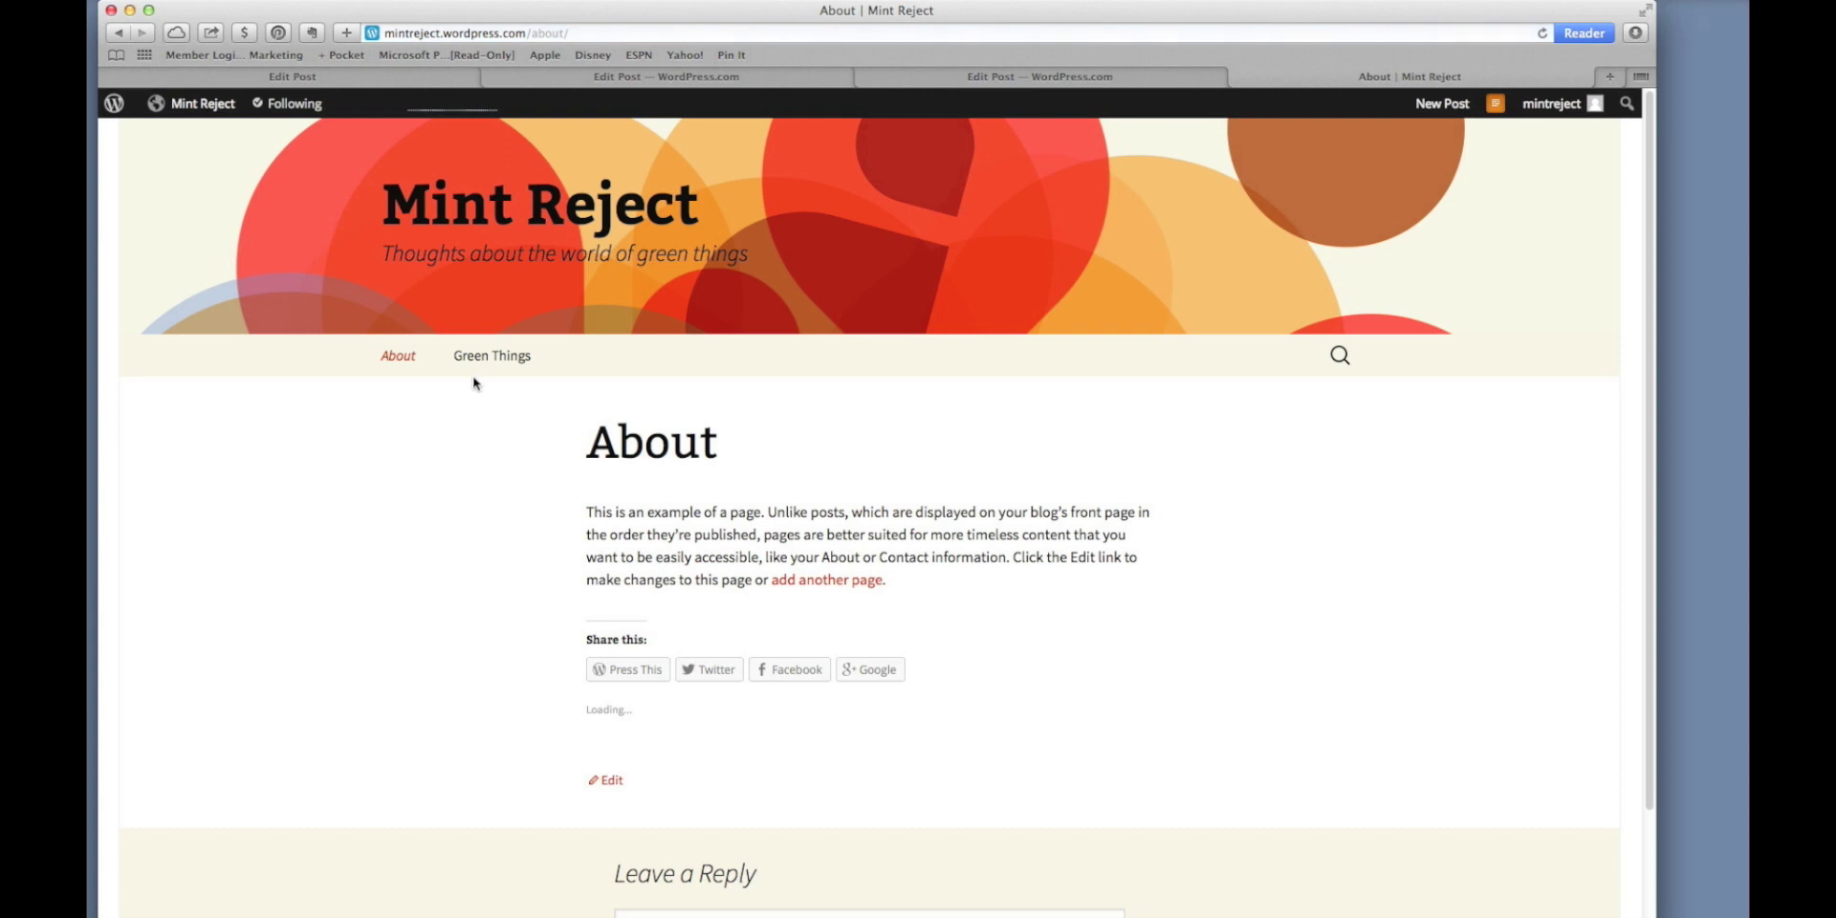
left_click(485, 366)
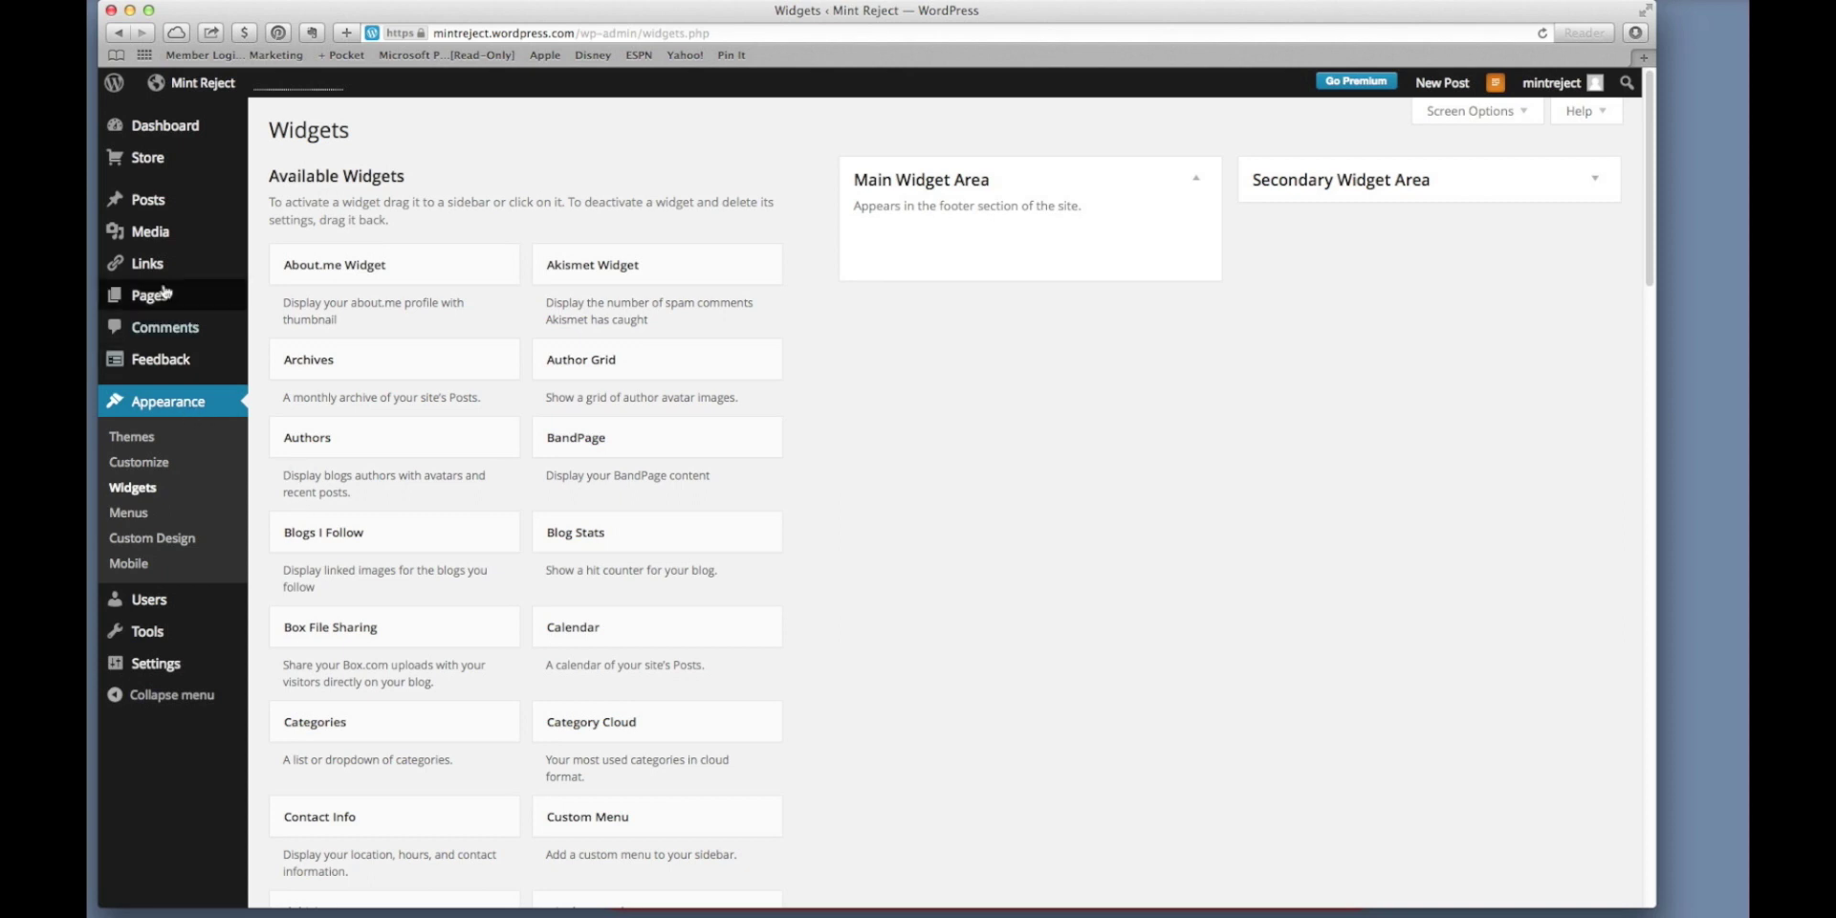
mouse_move(161, 298)
left_click(285, 298)
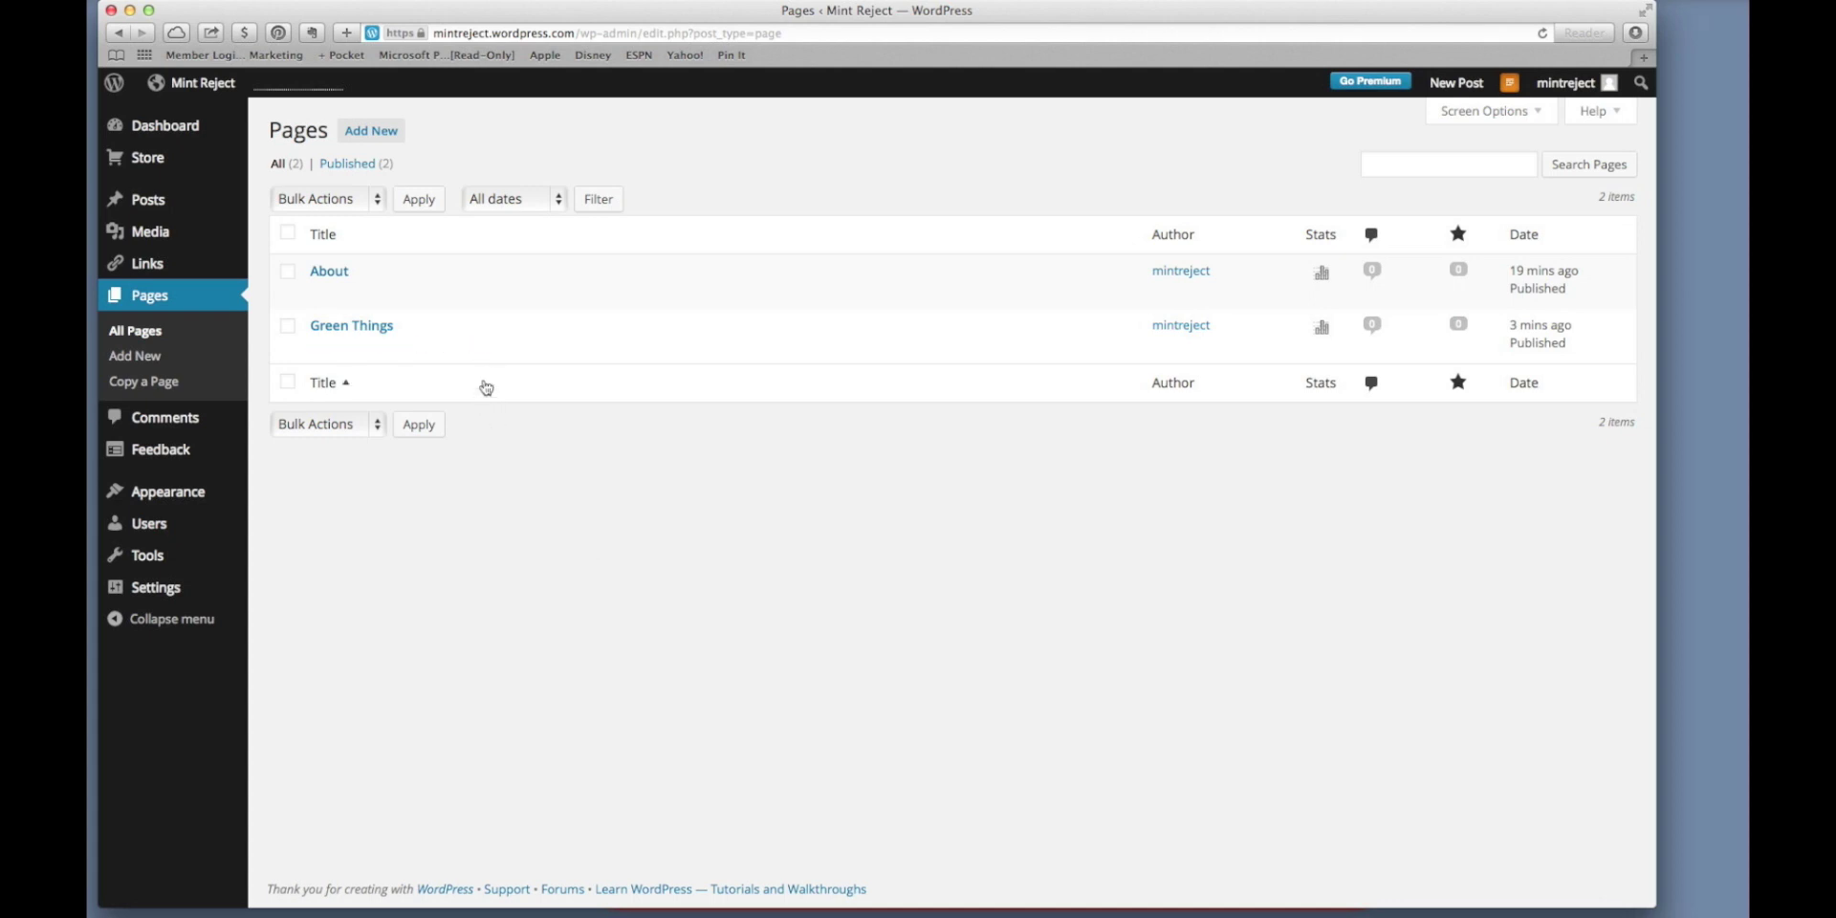
Create a new draft page titled 'Alligator' and open a fresh browser tab.
left_click(380, 139)
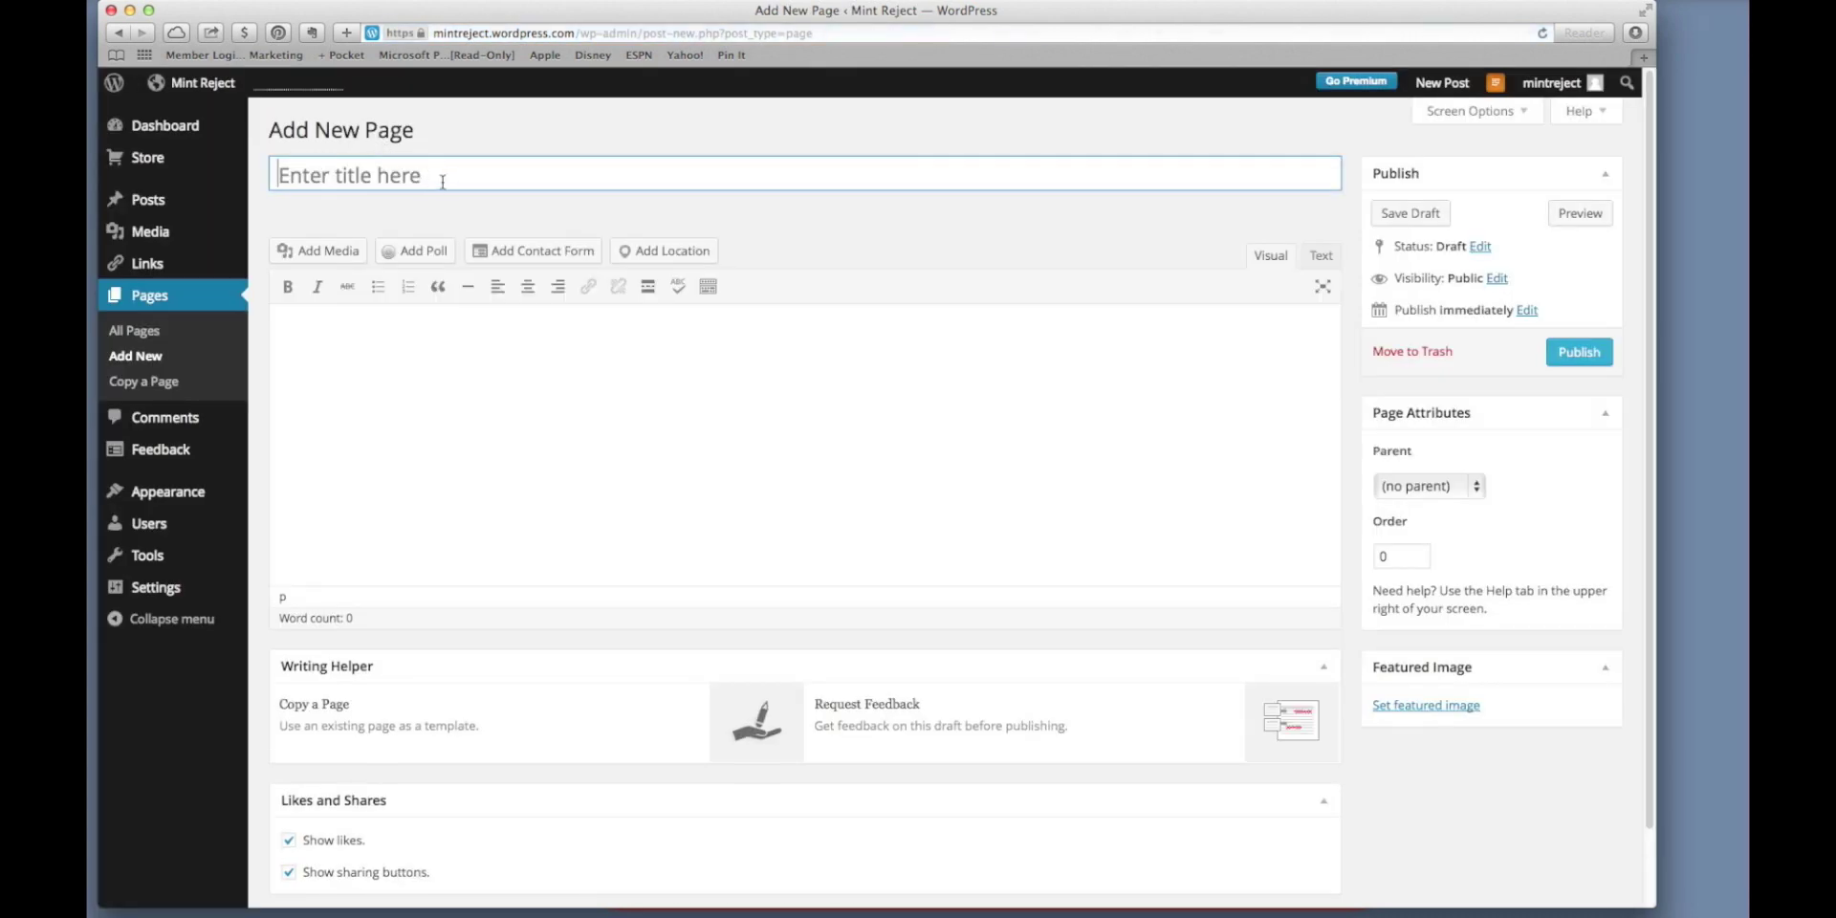
type("Alligar")
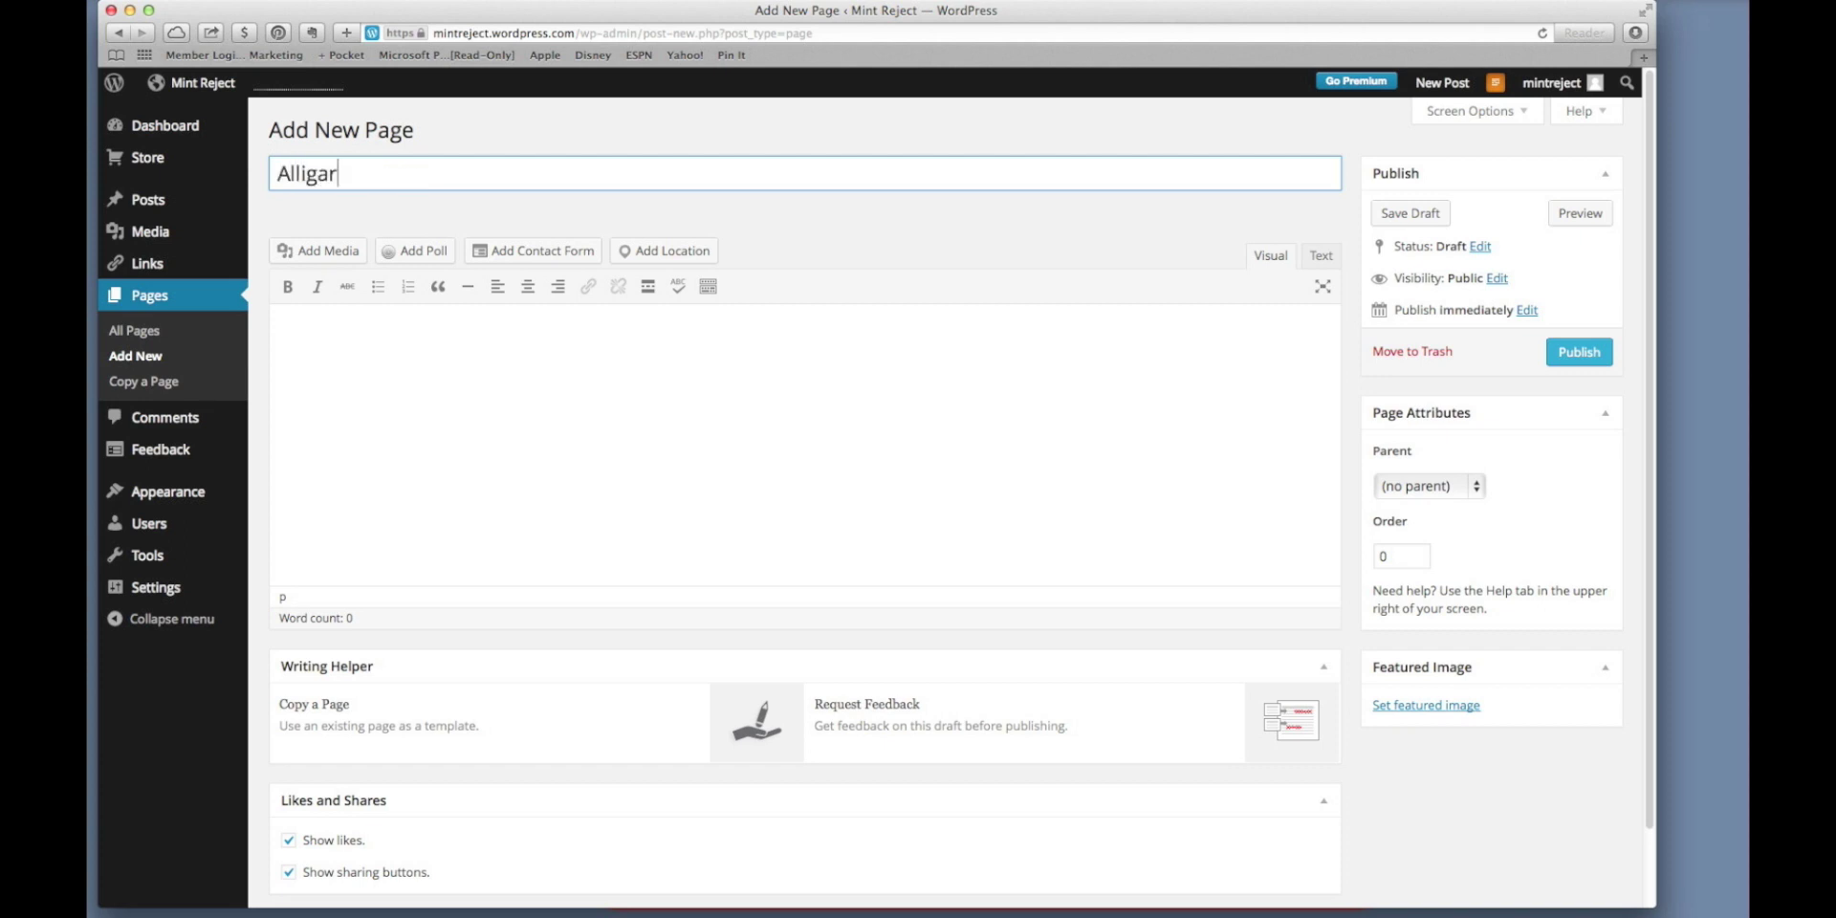
key("BackSpace")
type("tor")
left_click(575, 409)
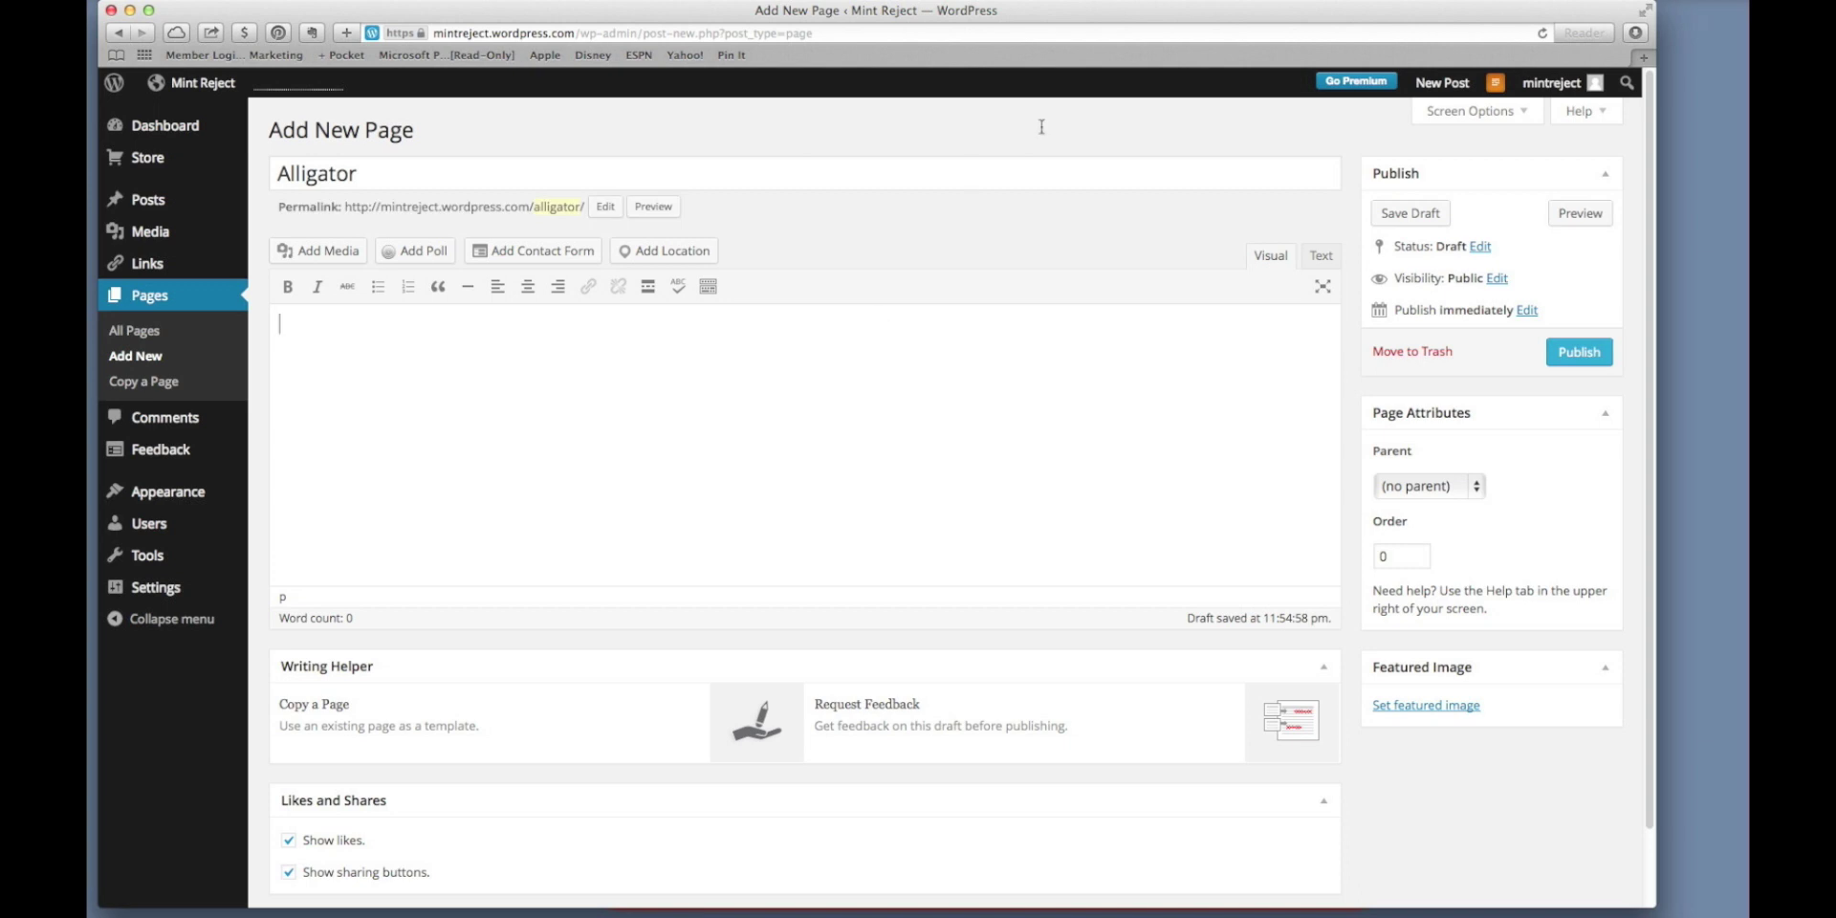
key("super+t")
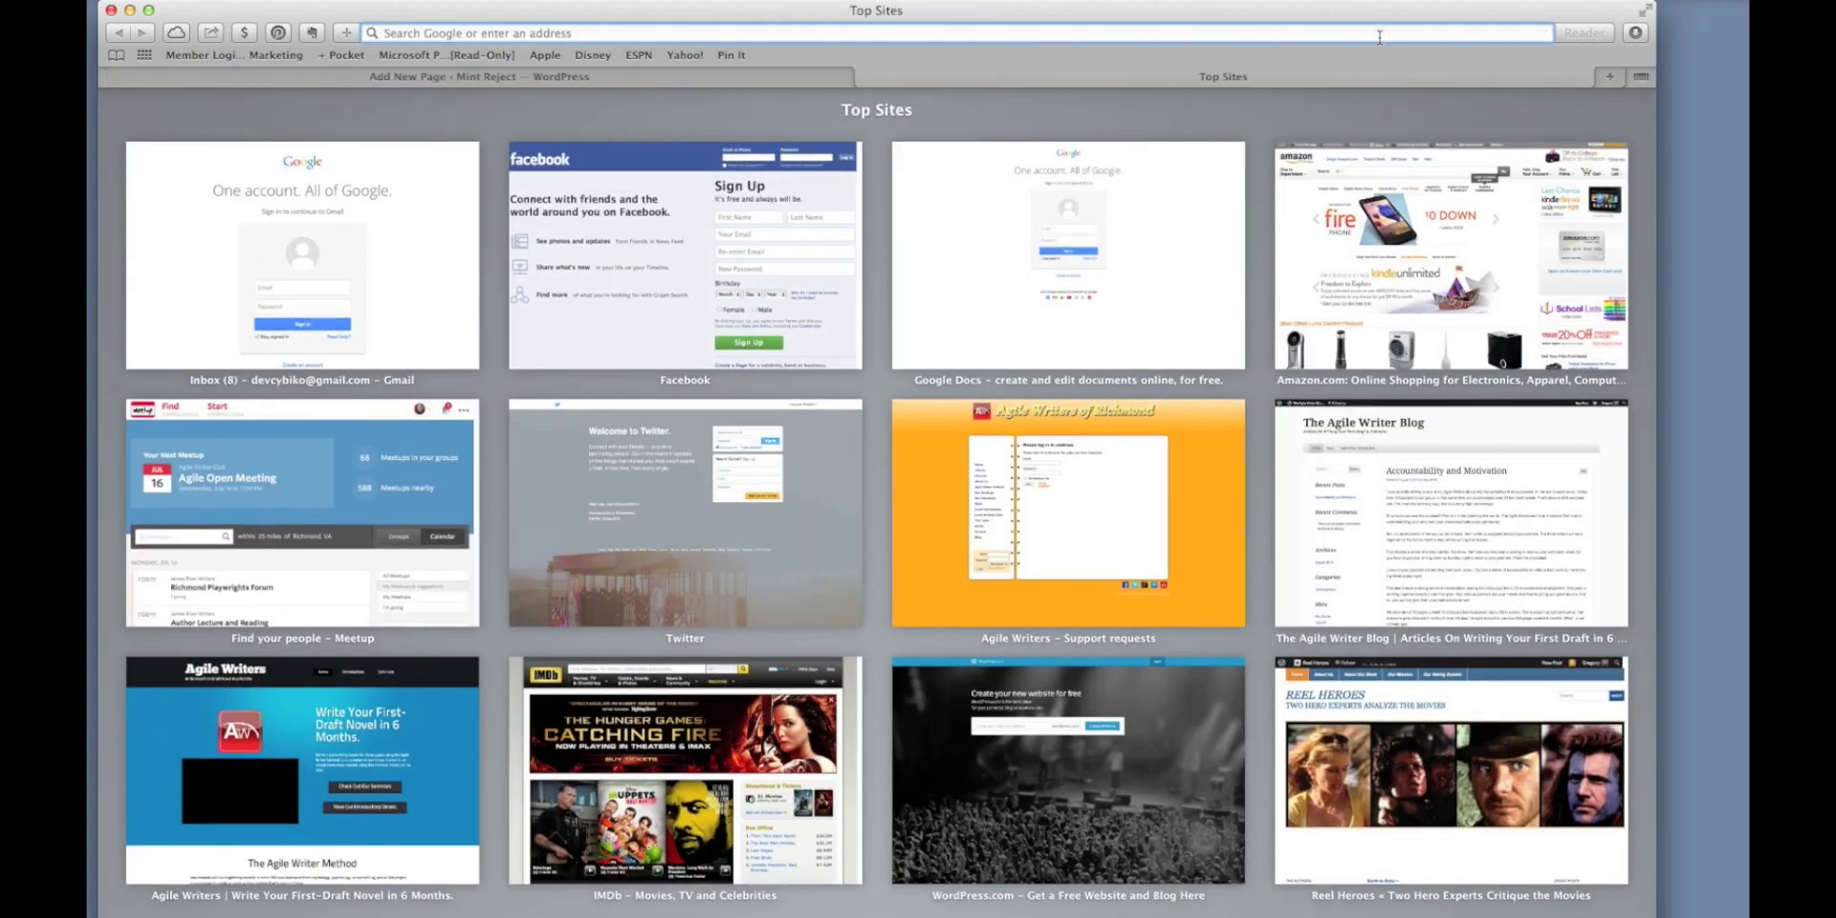
Search 'alligator wiki', open Wikipedia's Alligator article, and copy its two introductory paragraphs.
type("alli")
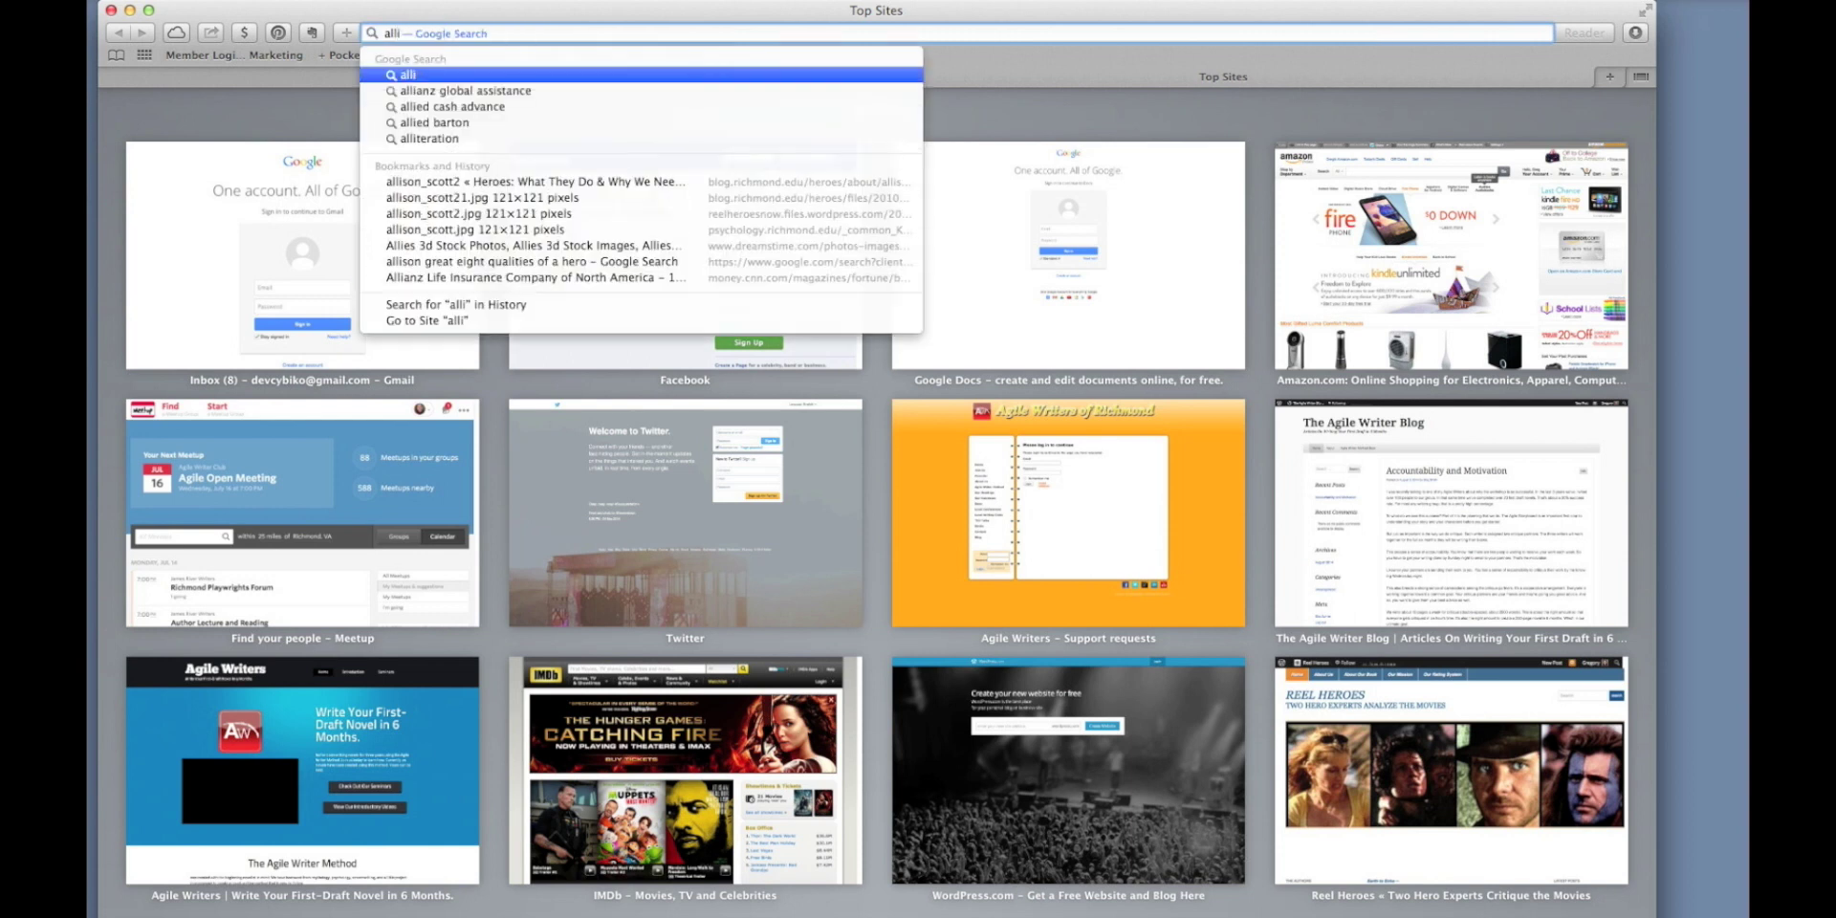
type("gator wiki")
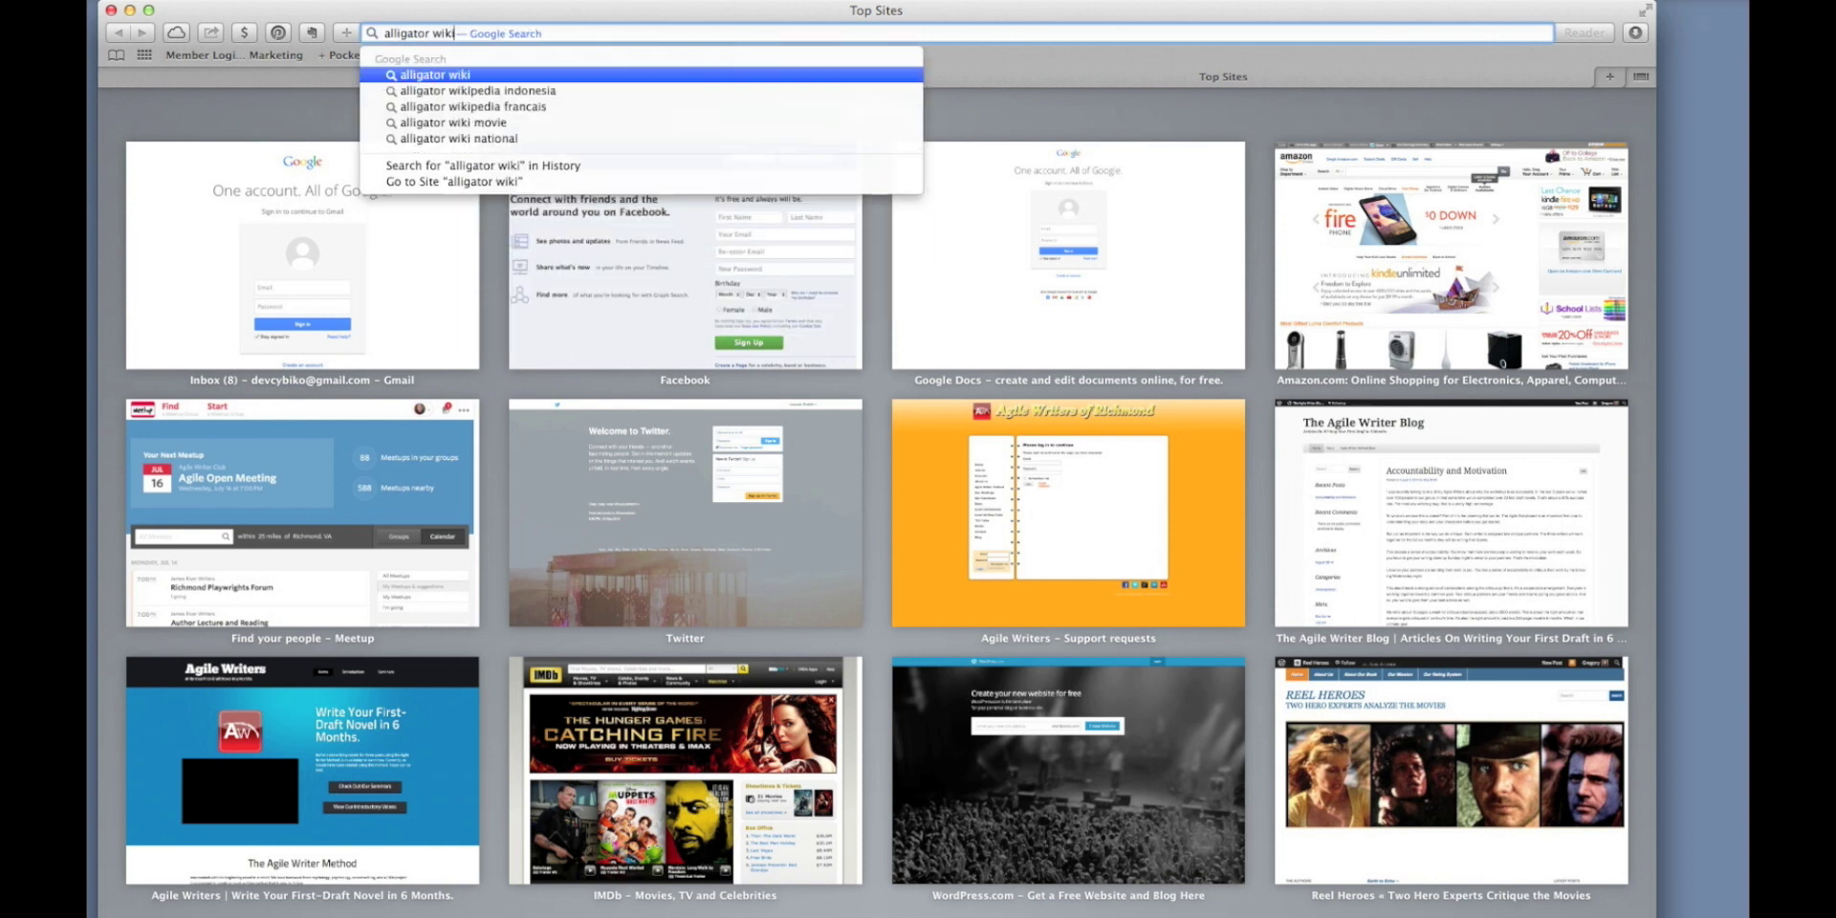
key("Return")
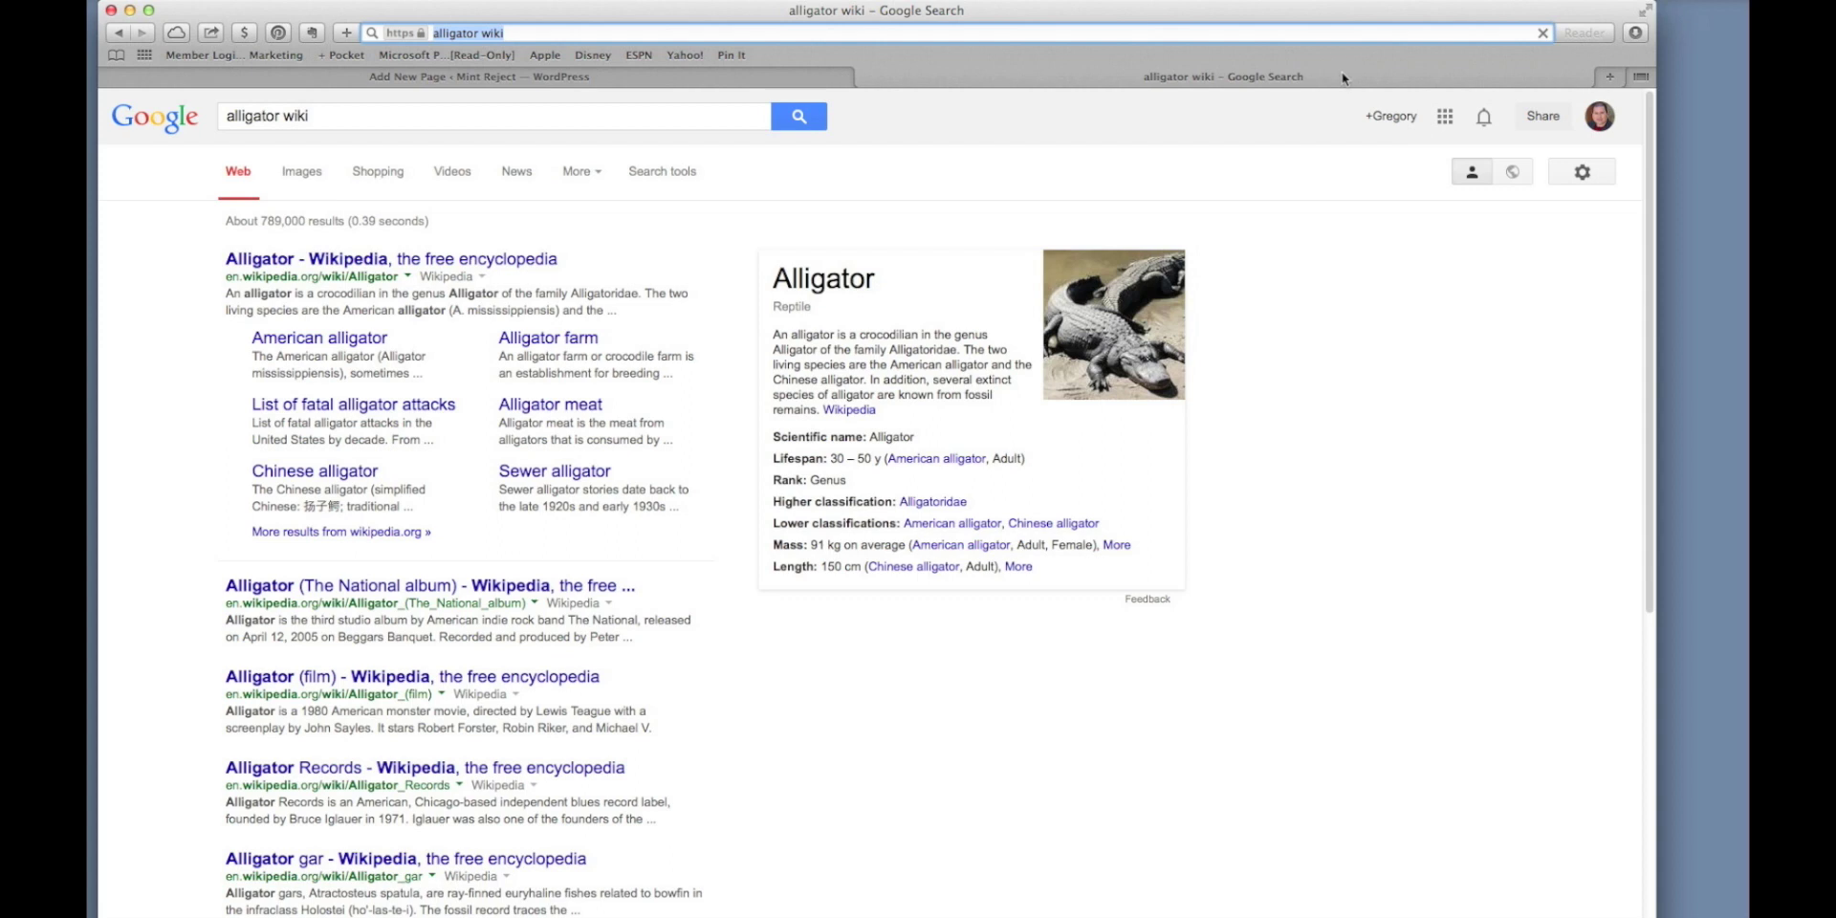
left_click(311, 259)
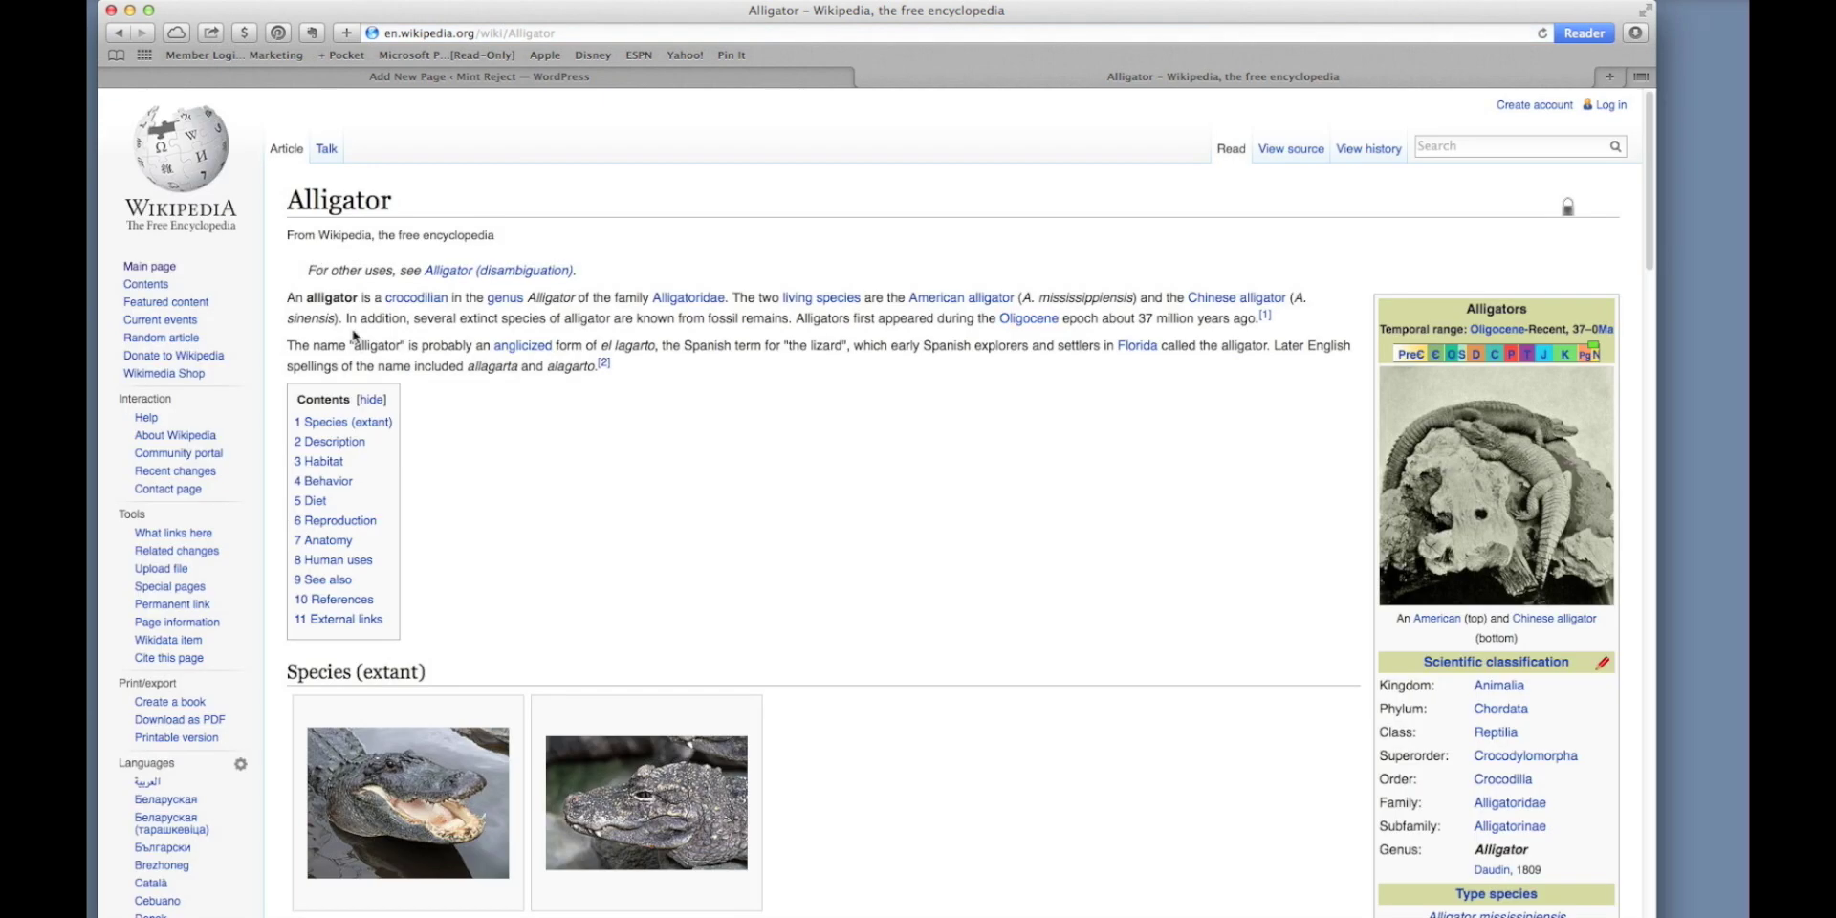
left_click_drag(626, 371, 287, 296)
key("super+c")
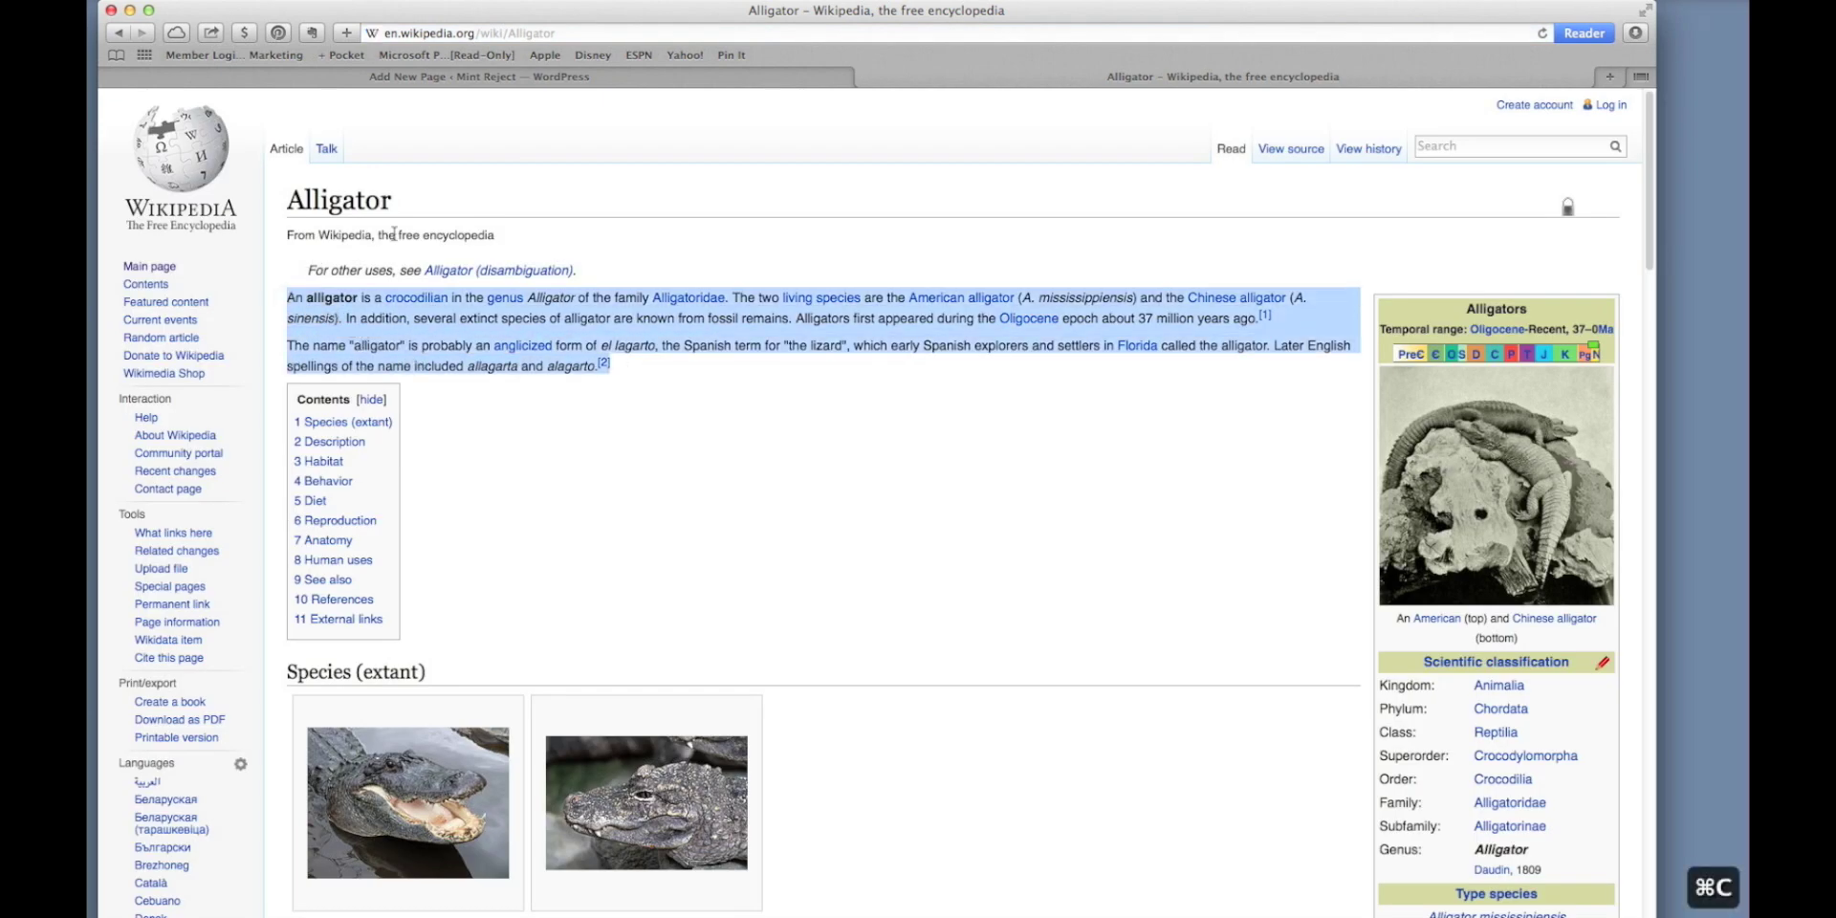
Paste the two Wikipedia paragraphs into the Alligator page body, preview it, then return to Wikipedia.
left_click(427, 77)
left_click(450, 387)
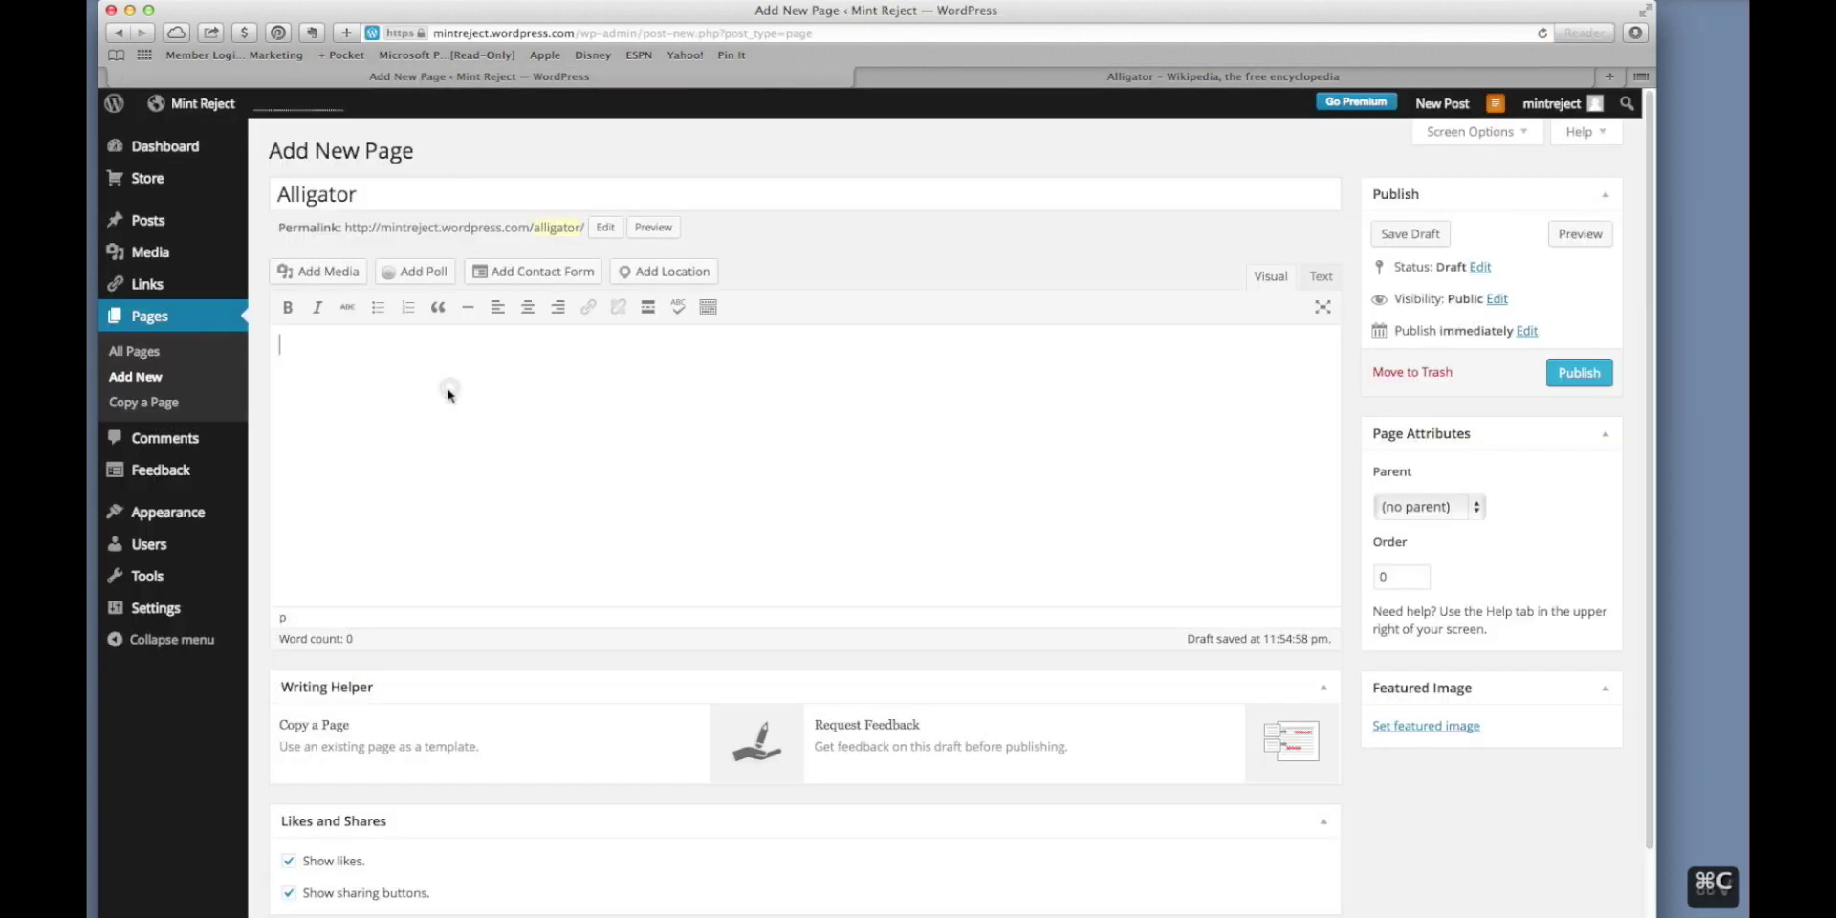
key("super+v")
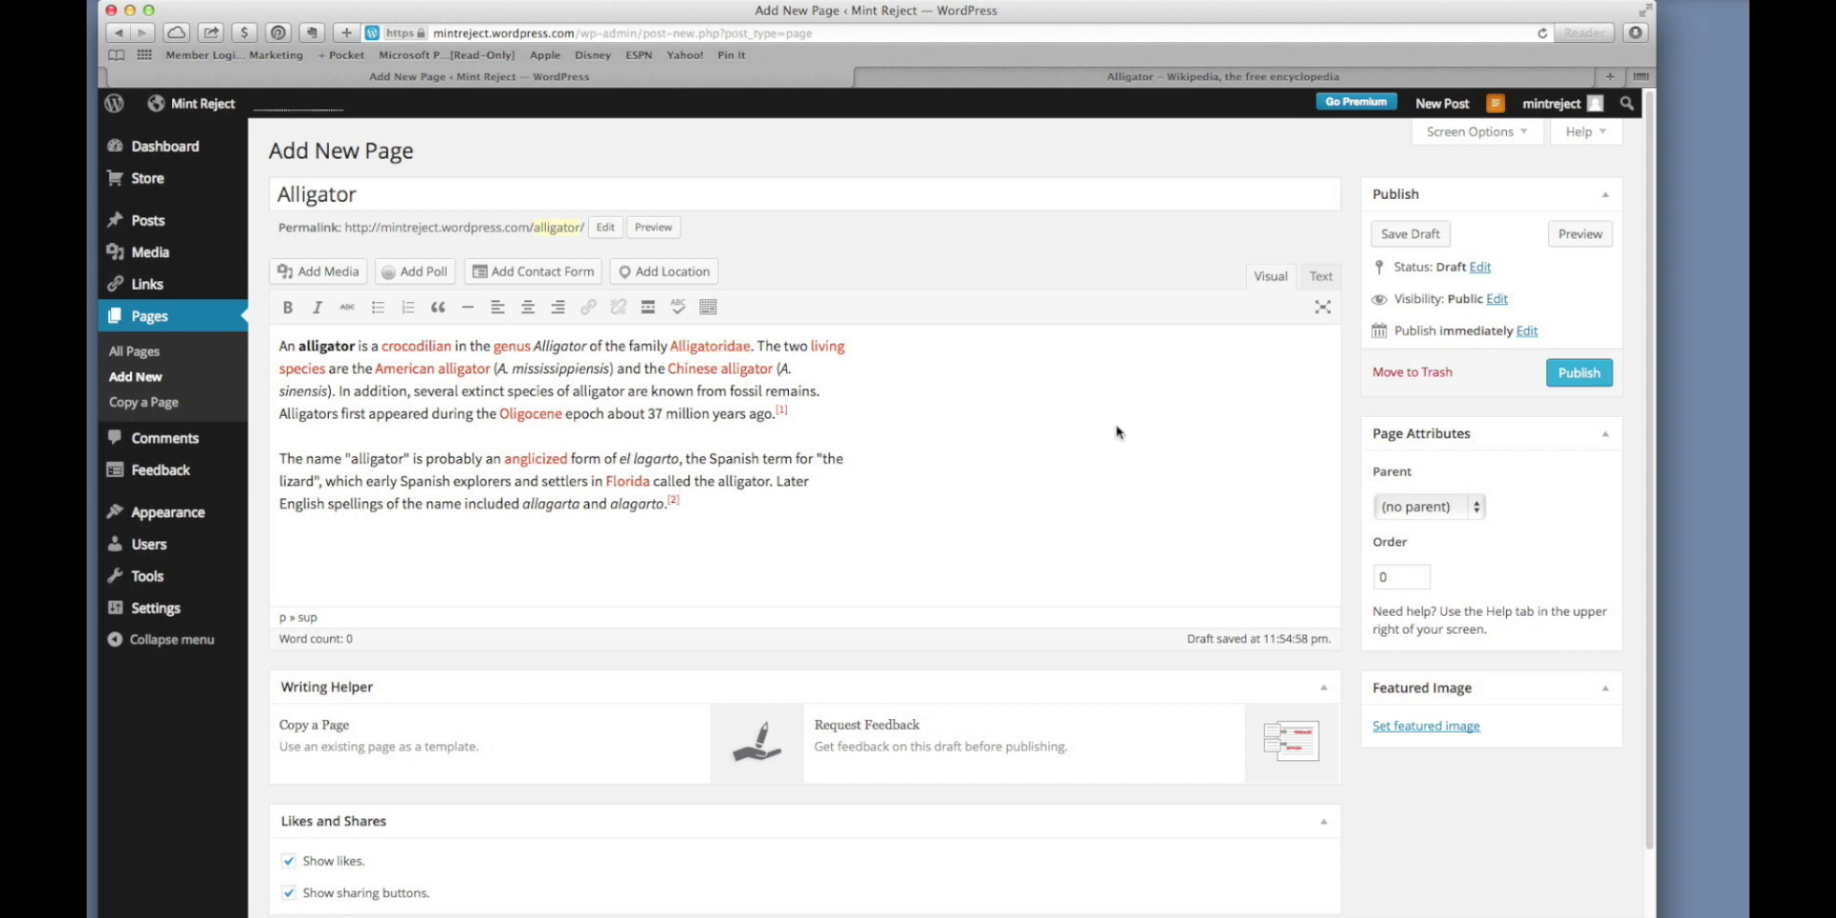
left_click(1581, 237)
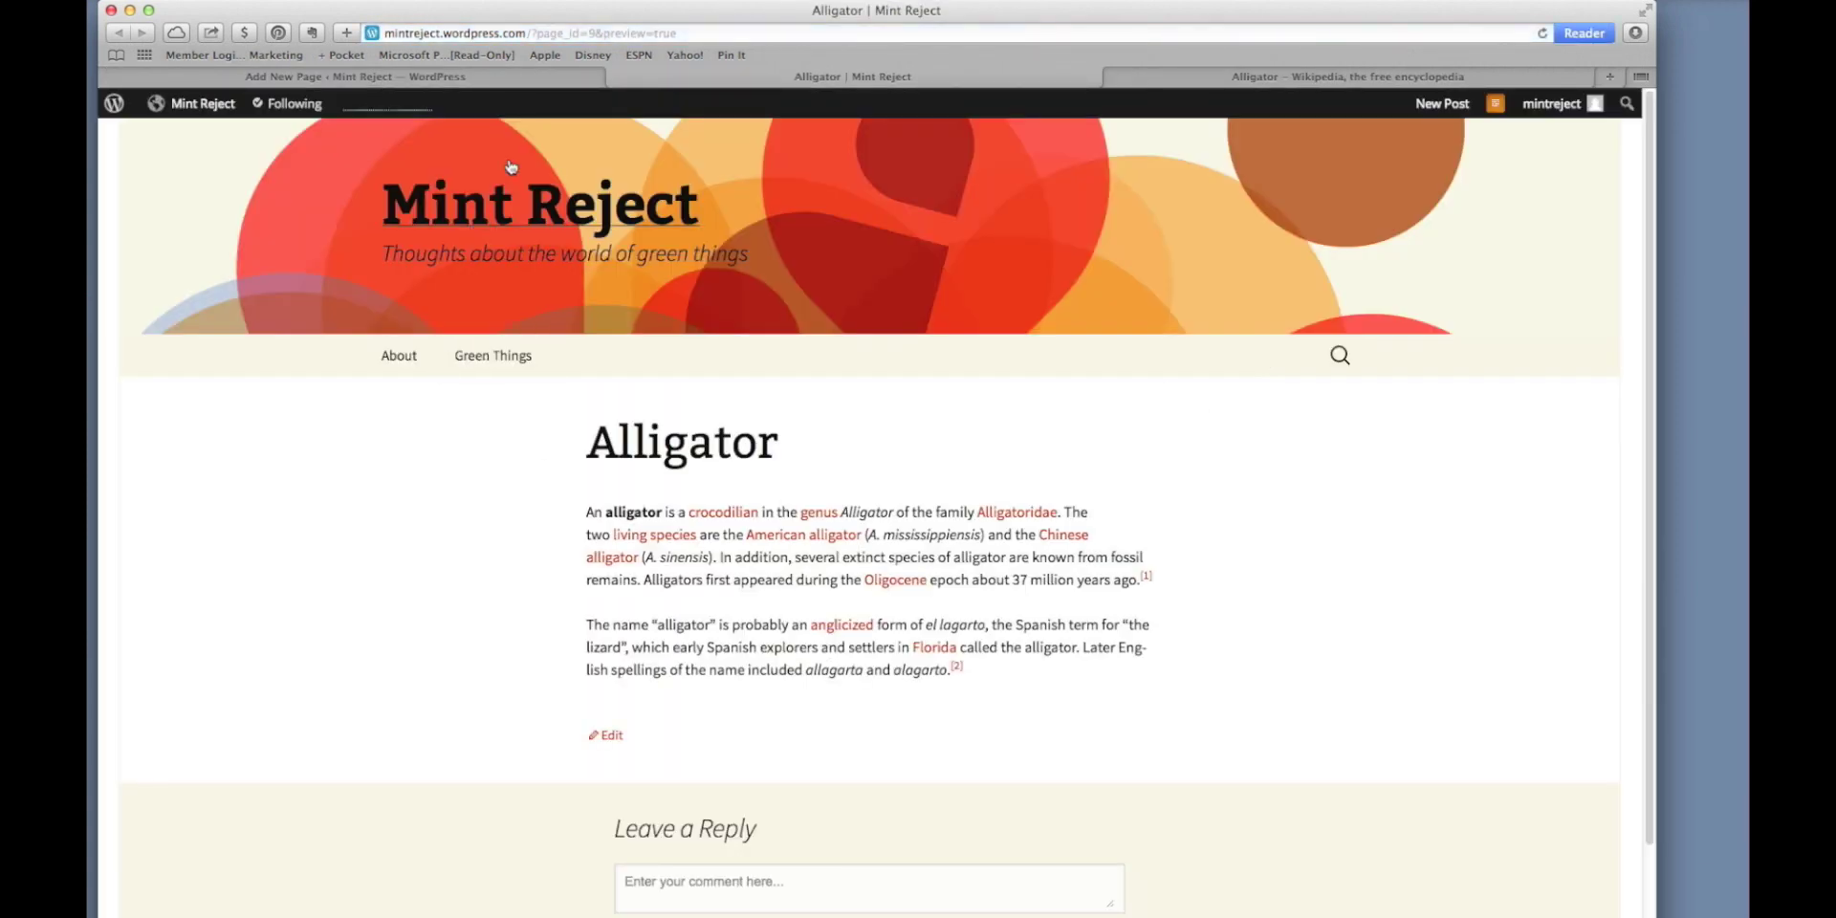
left_click(521, 77)
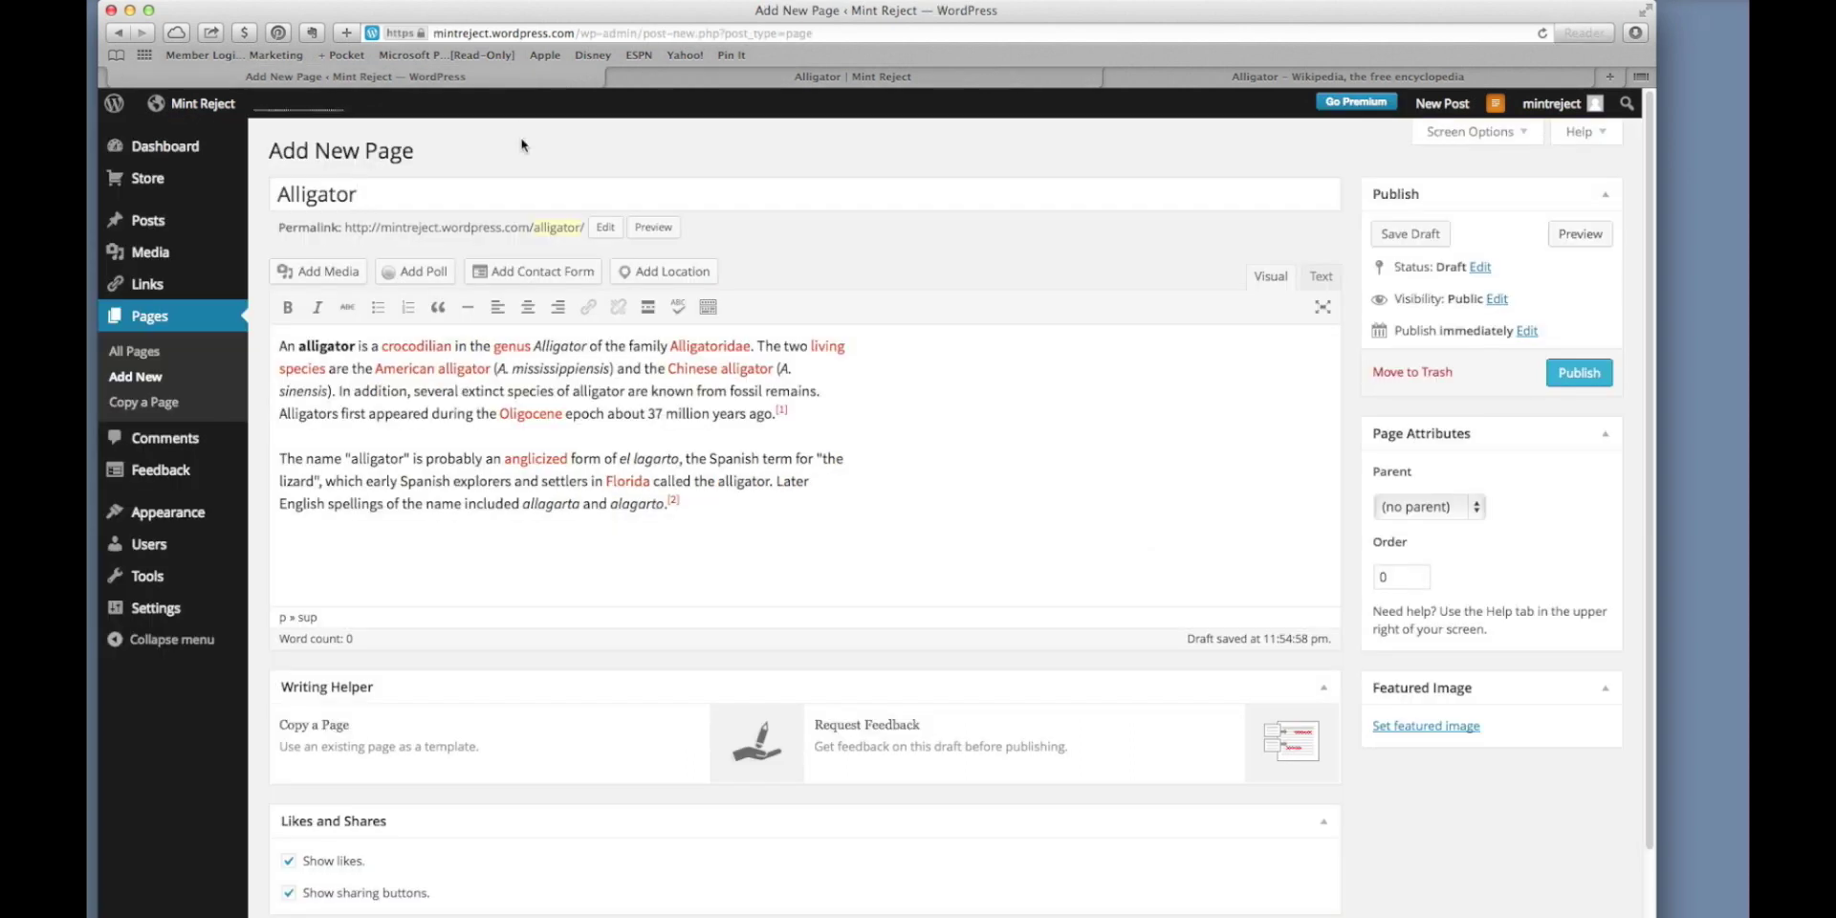
left_click(1154, 82)
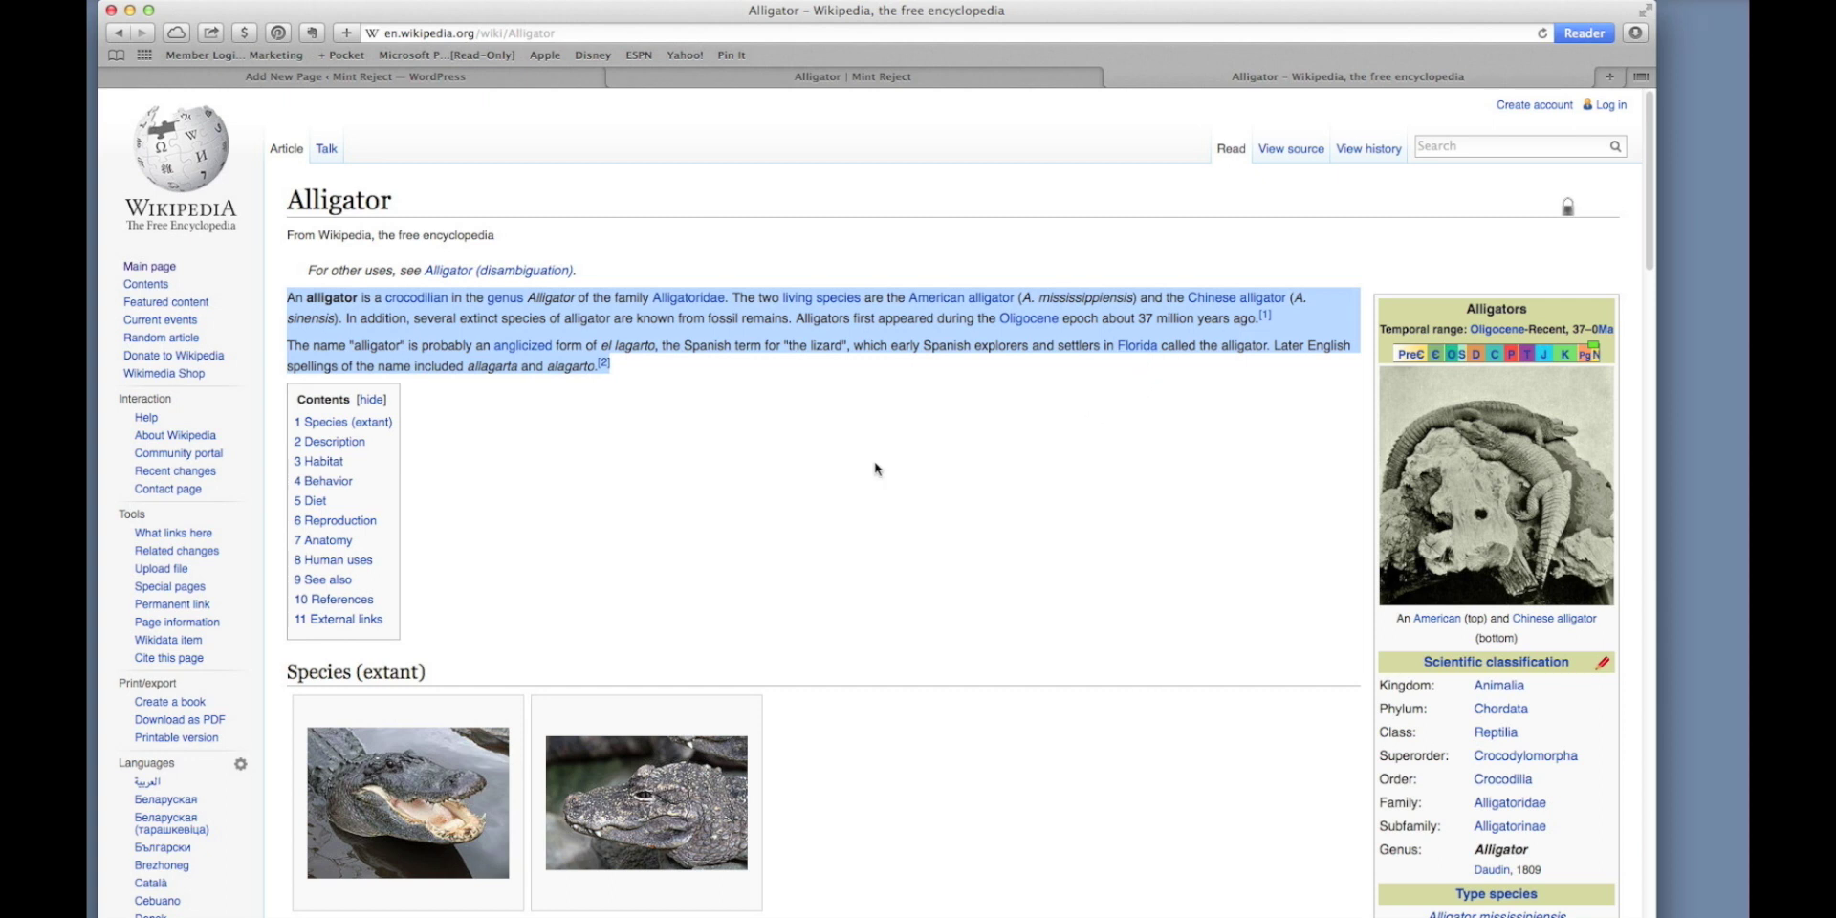
Save Wikipedia's American alligator photo to Downloads, then return to the Alligator page preview.
scroll(874, 468, "down", 3)
scroll(875, 468, "down", 1)
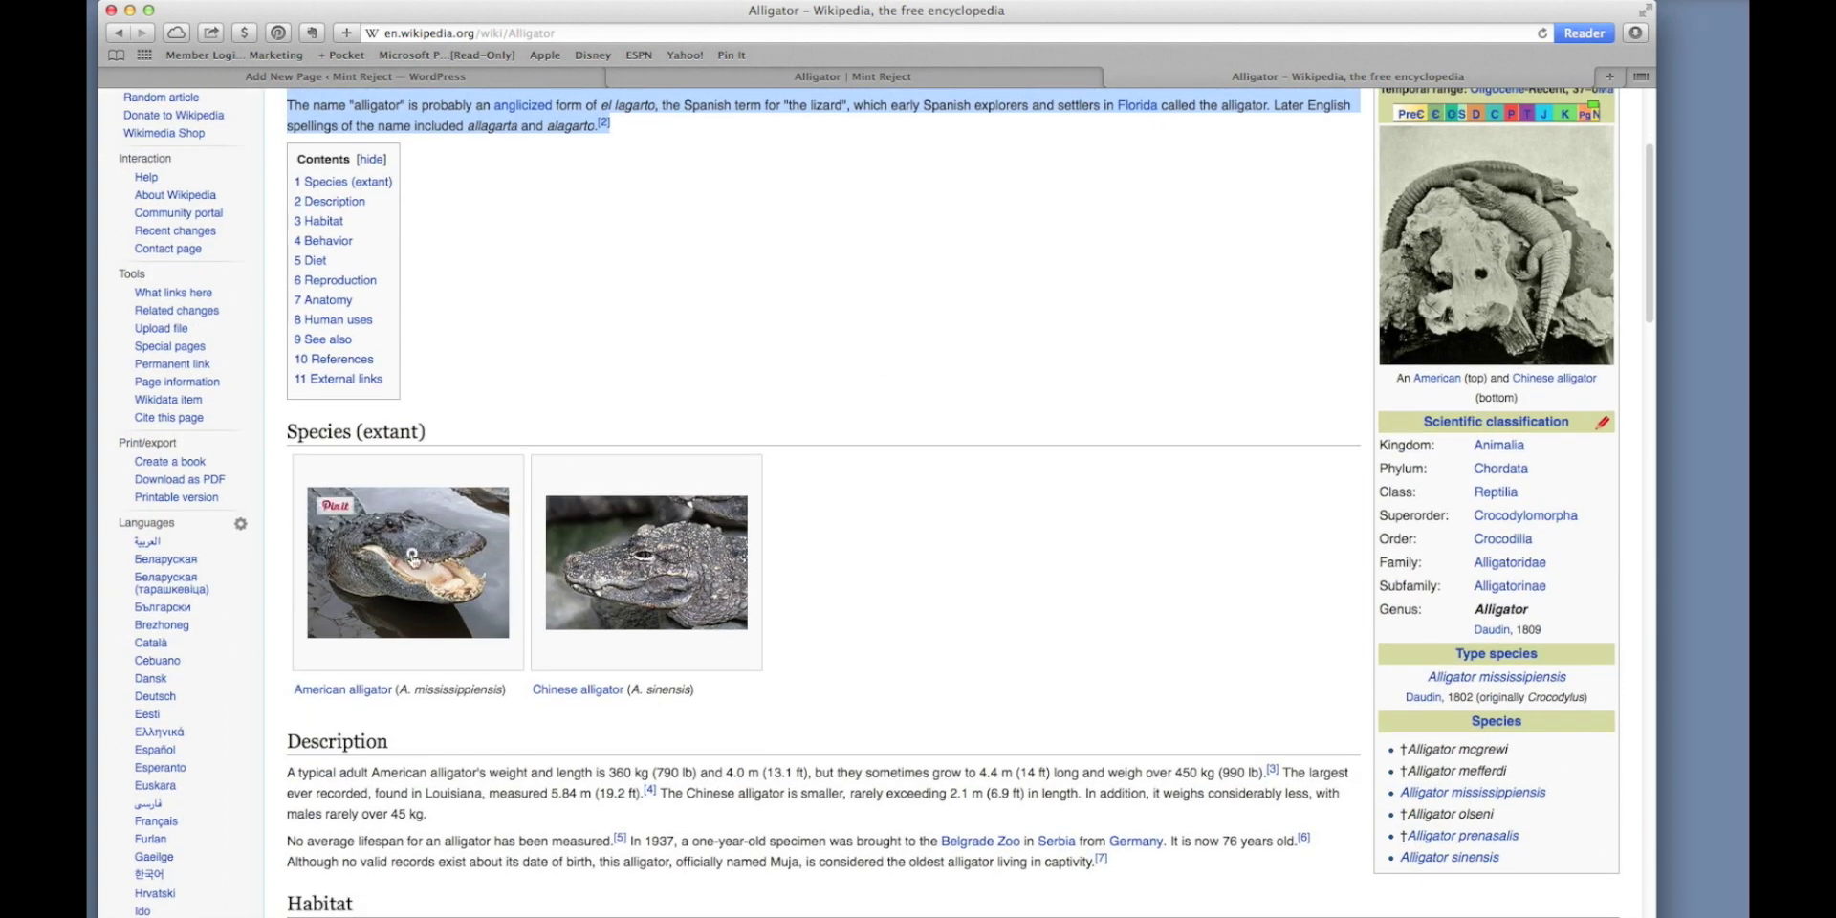
left_click(411, 559)
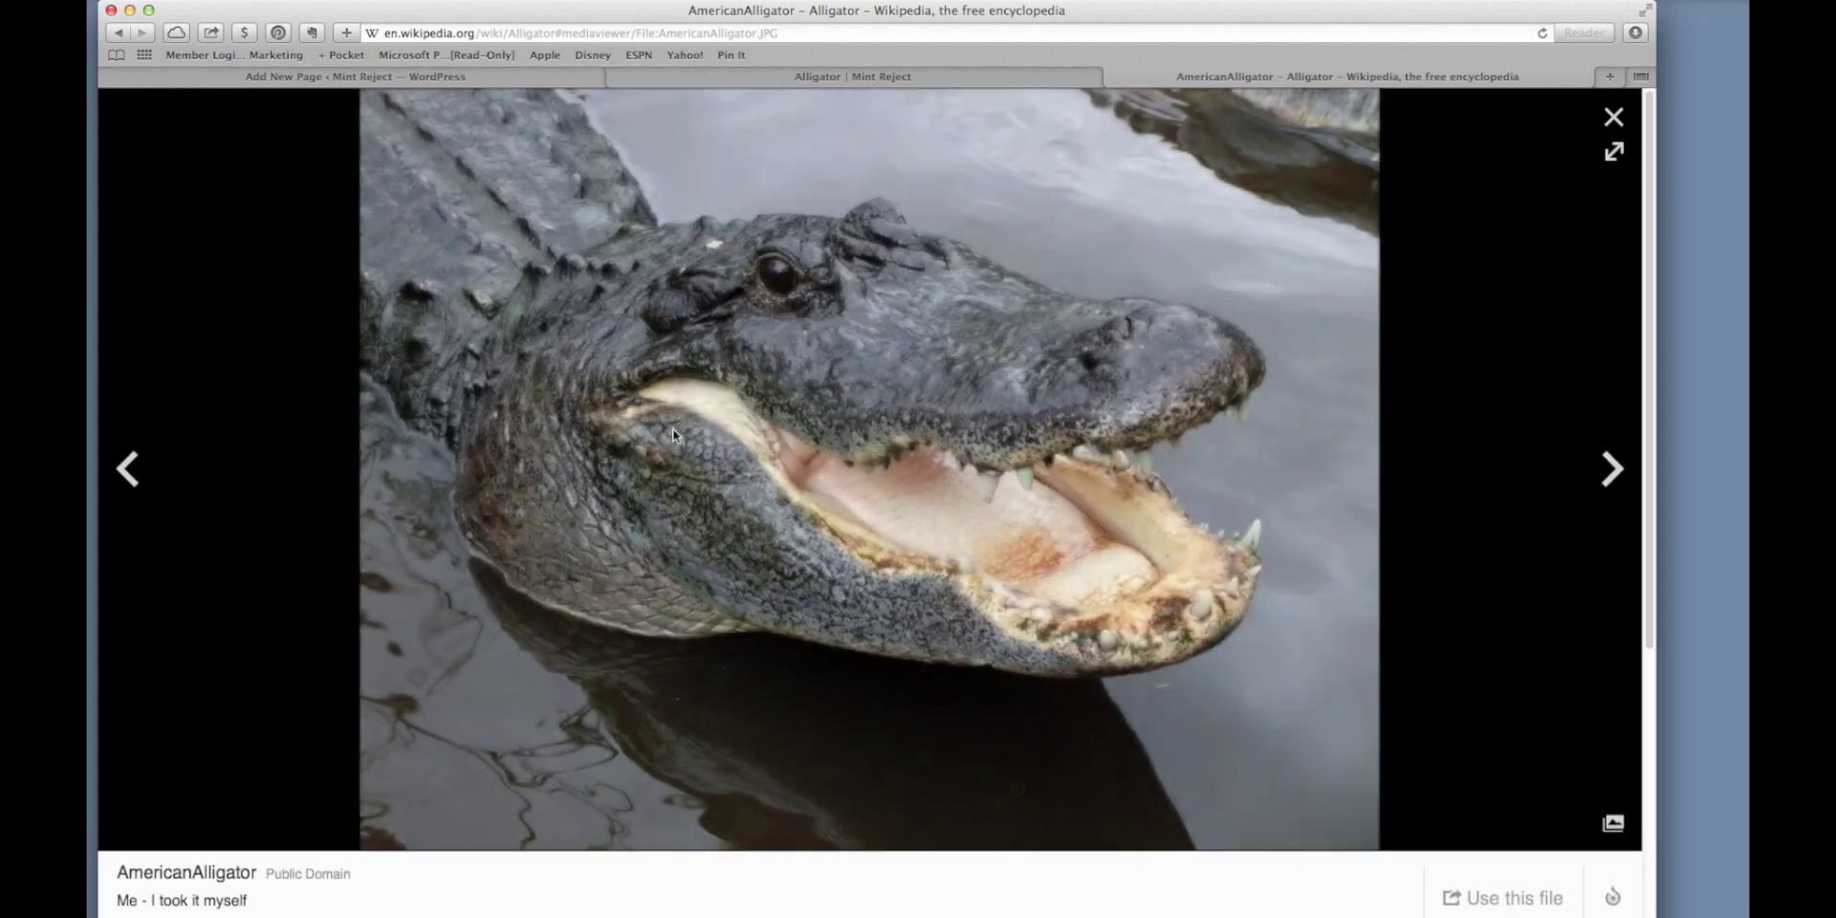
right_click(673, 434)
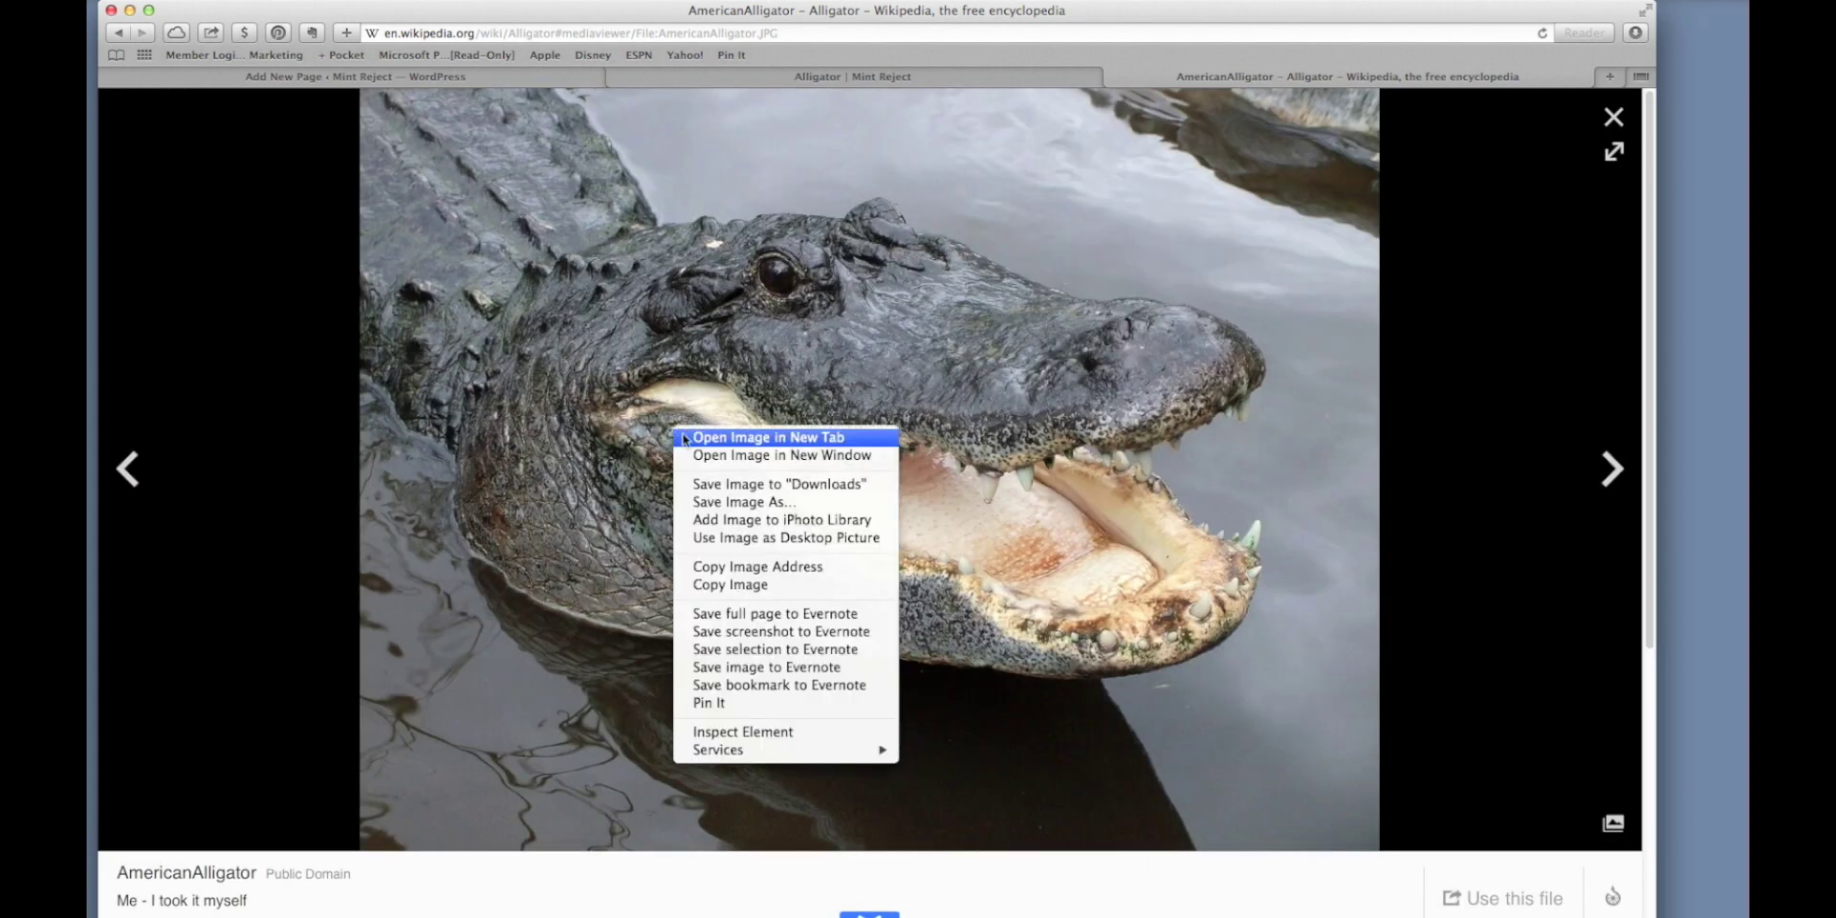
left_click(698, 486)
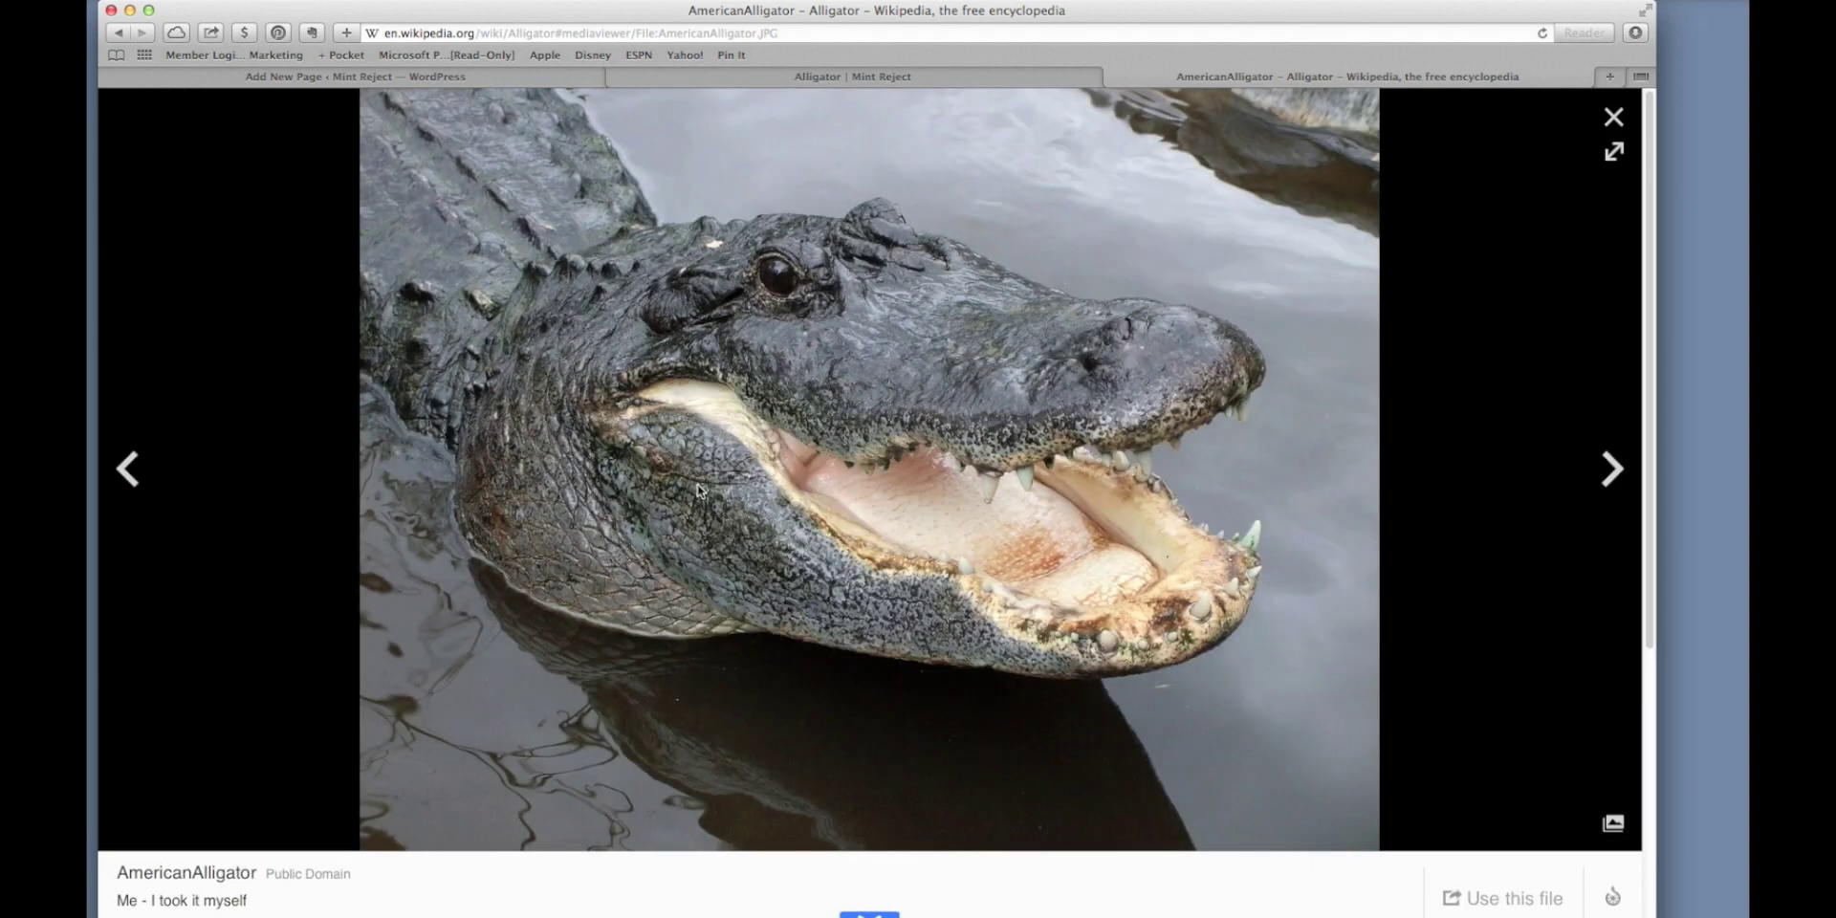
left_click(756, 80)
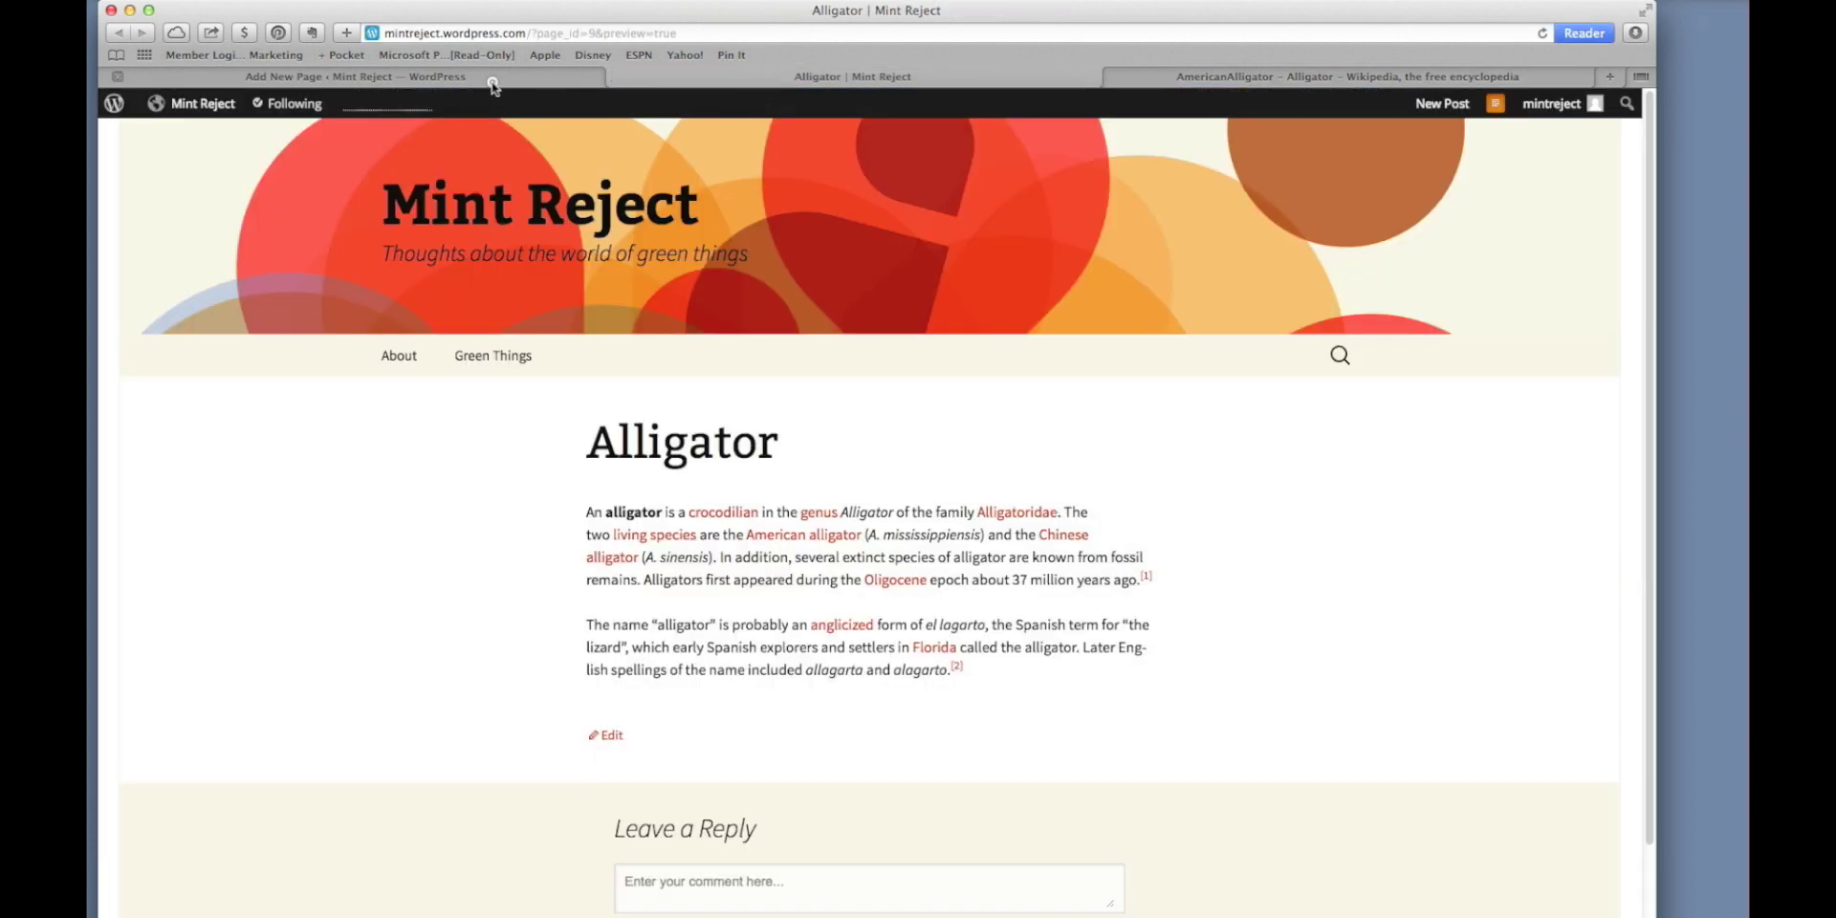
Upload 1280px-AmericanAlligator.JPG from Downloads, sorted by date added, into the page's media library.
left_click(492, 81)
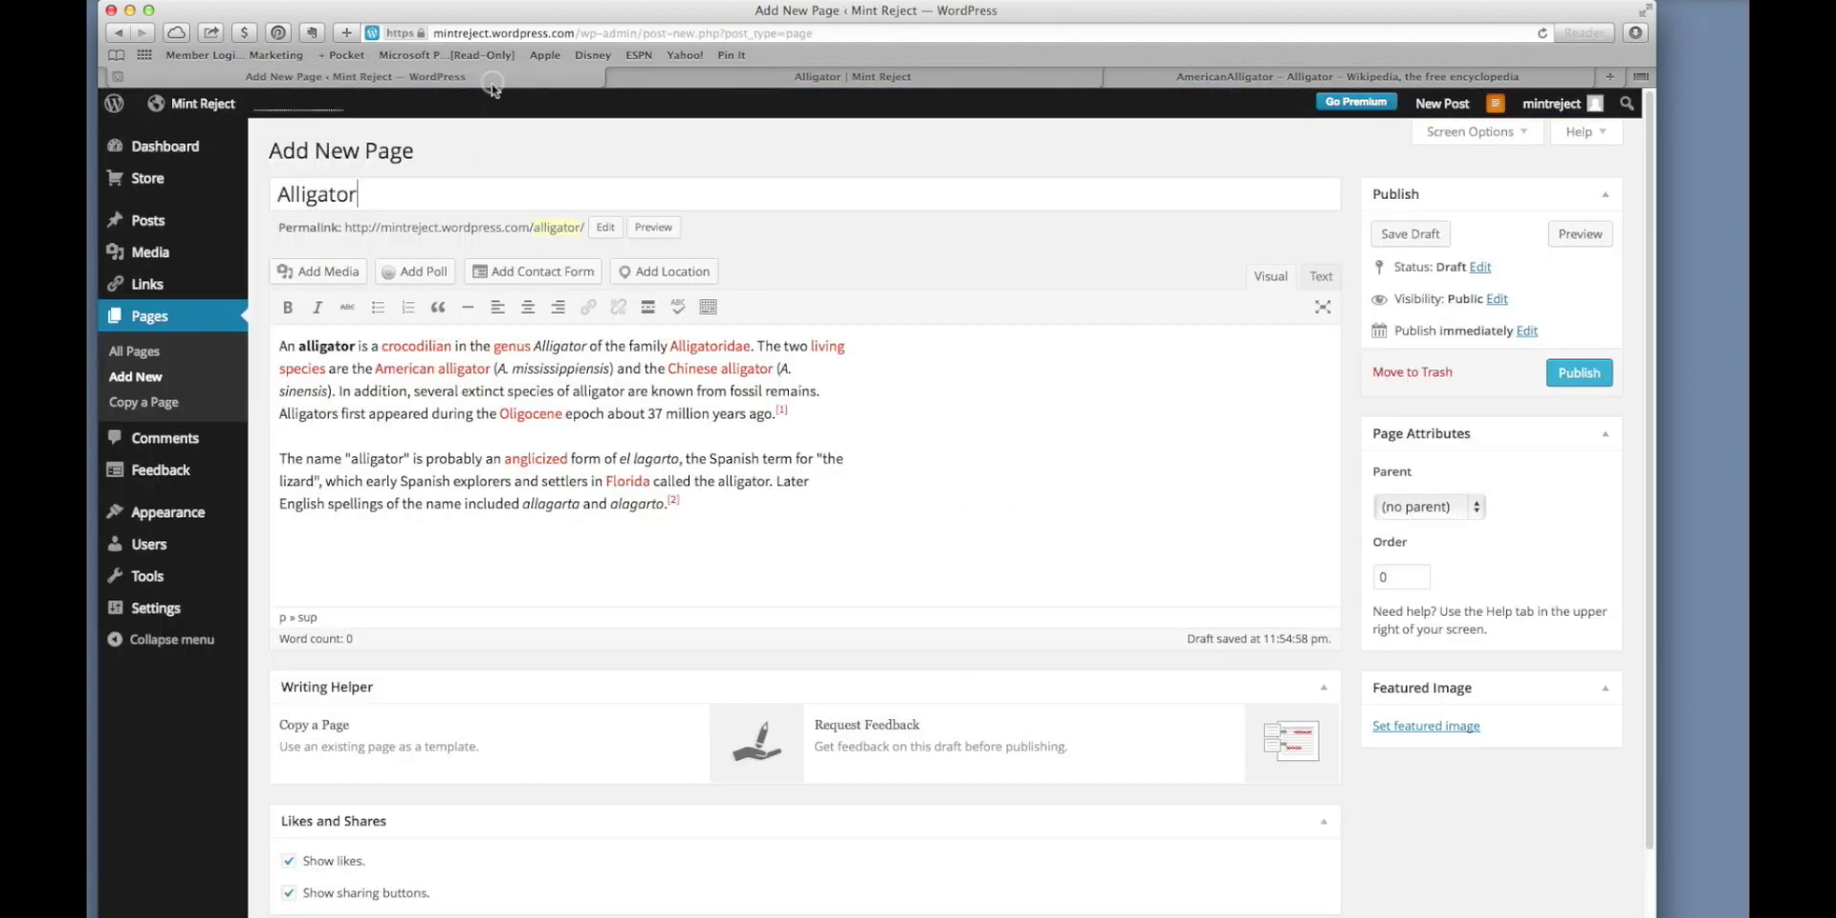
left_click(335, 274)
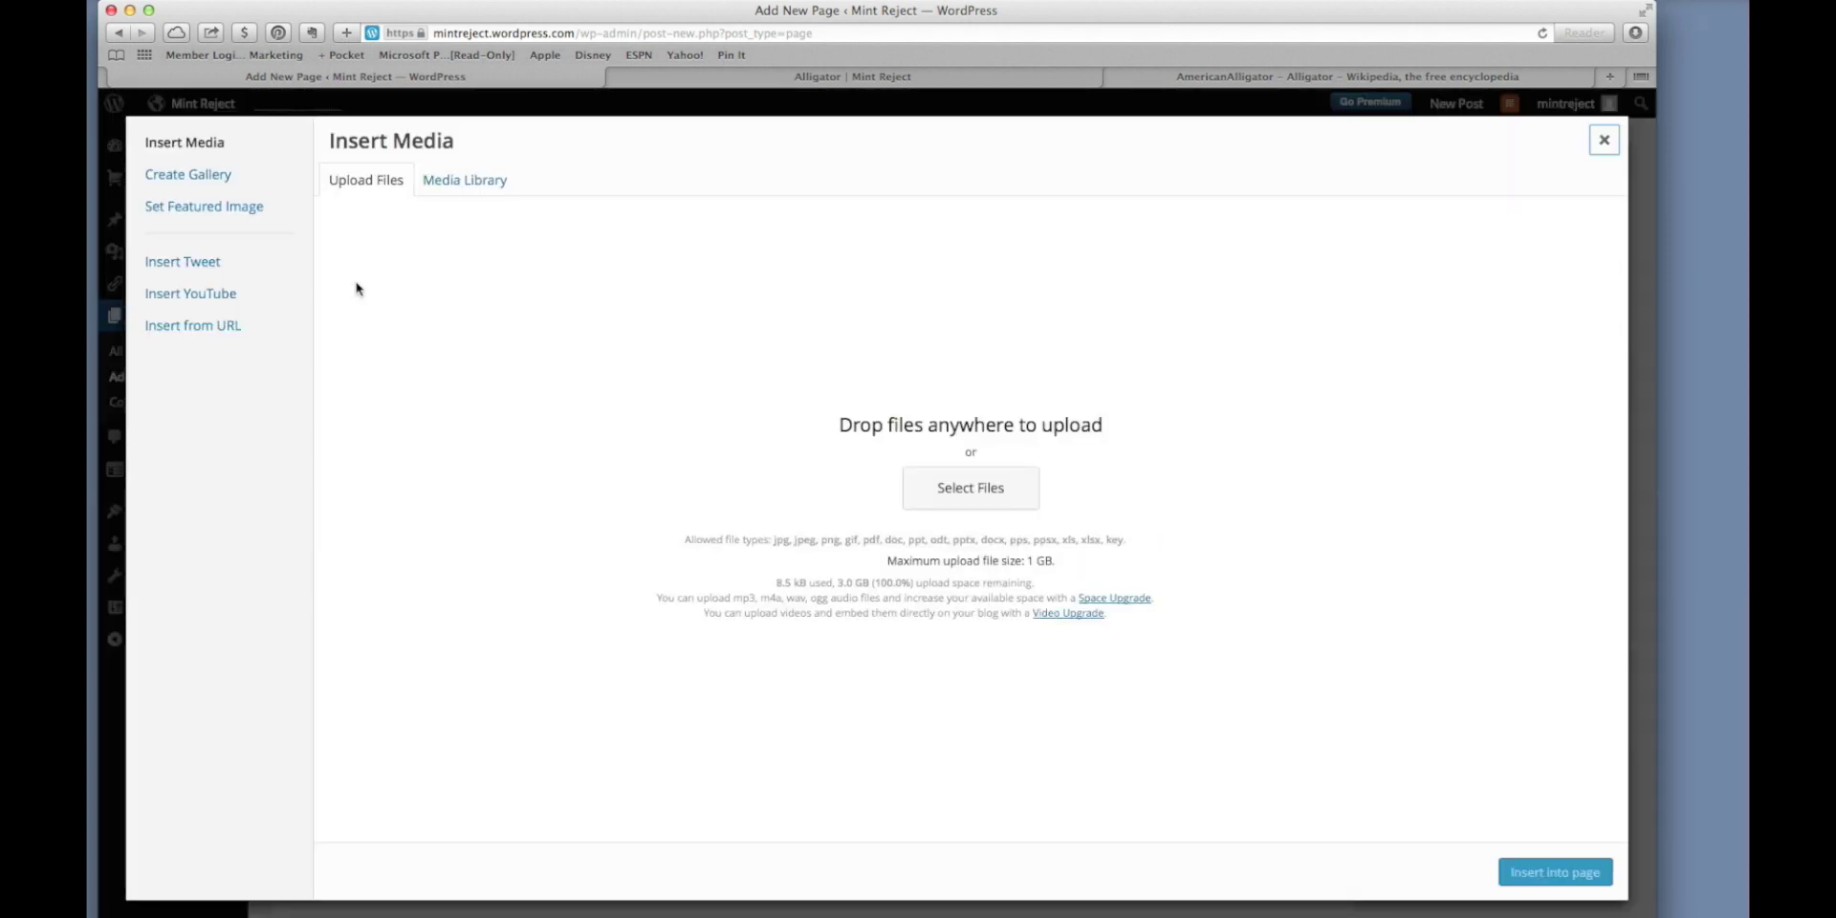
left_click(964, 493)
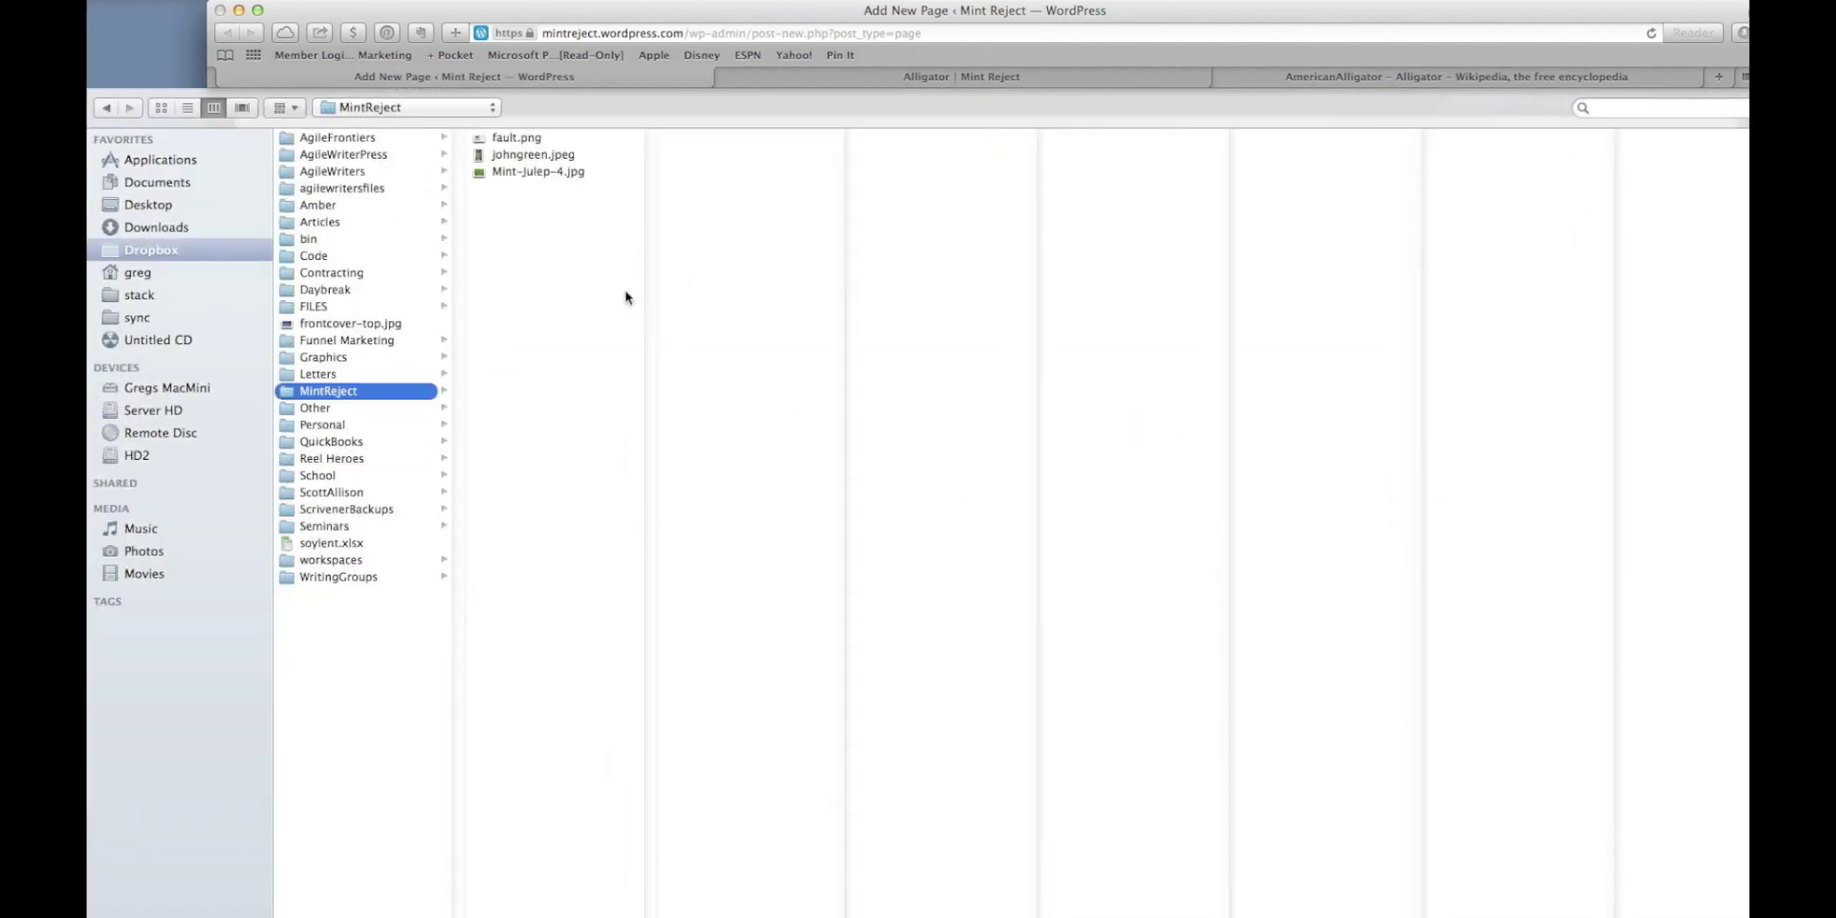
left_click(163, 230)
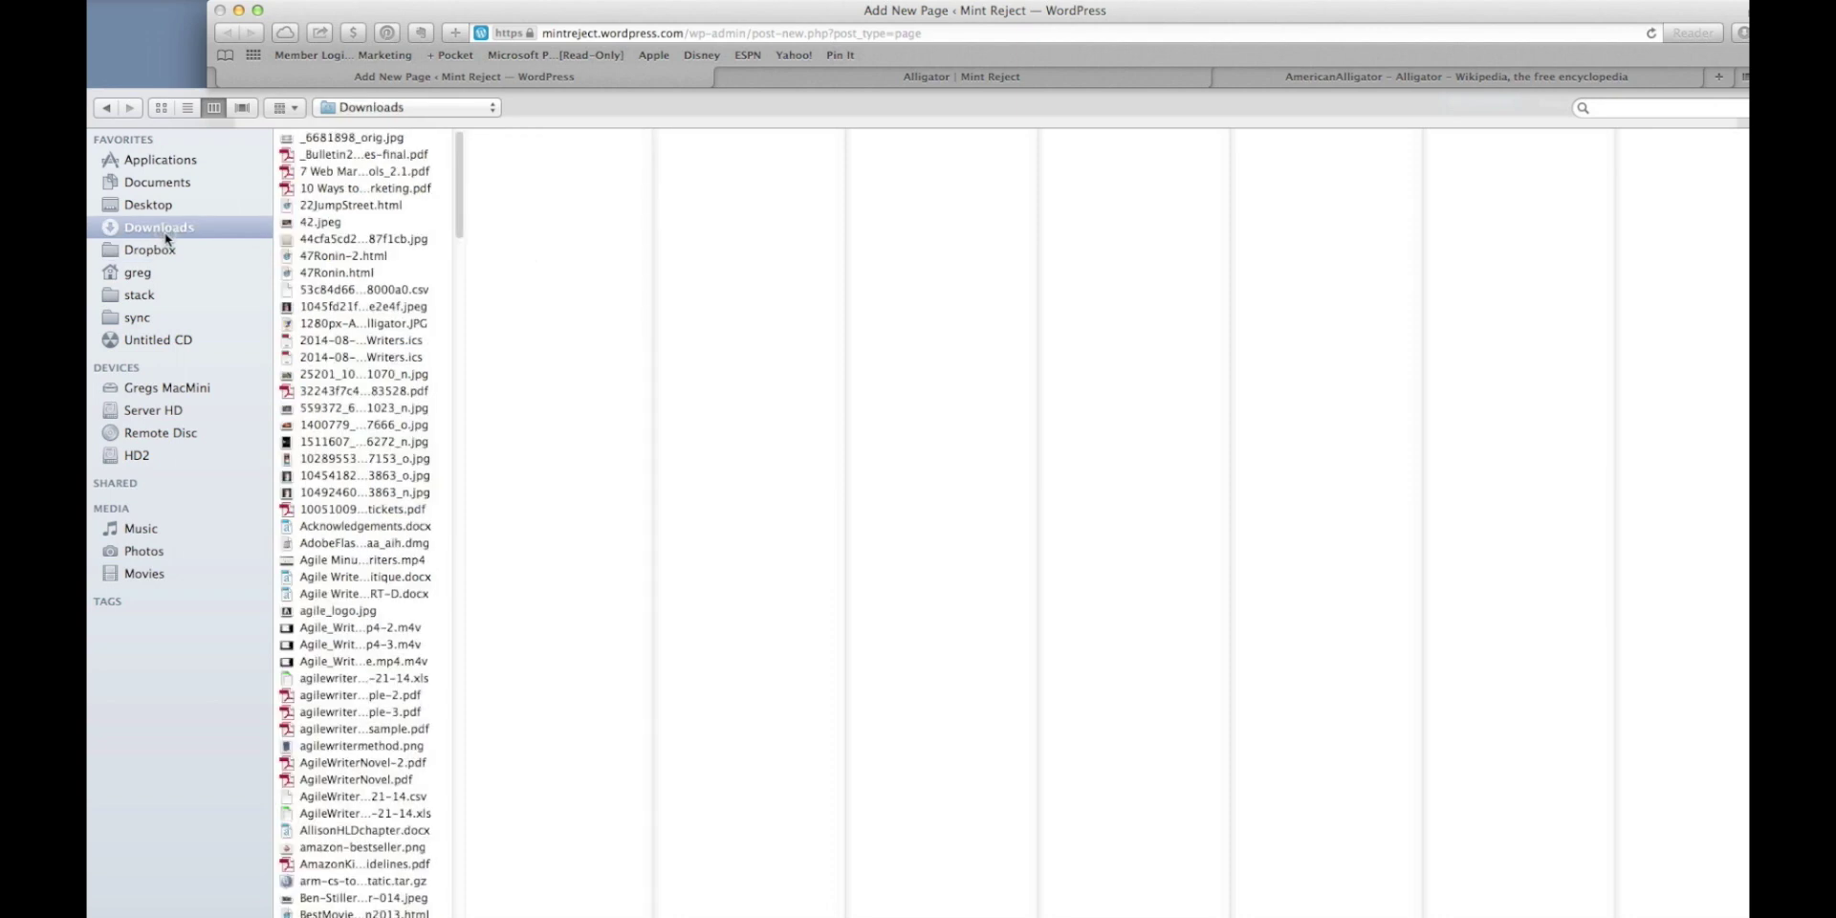
left_click(286, 107)
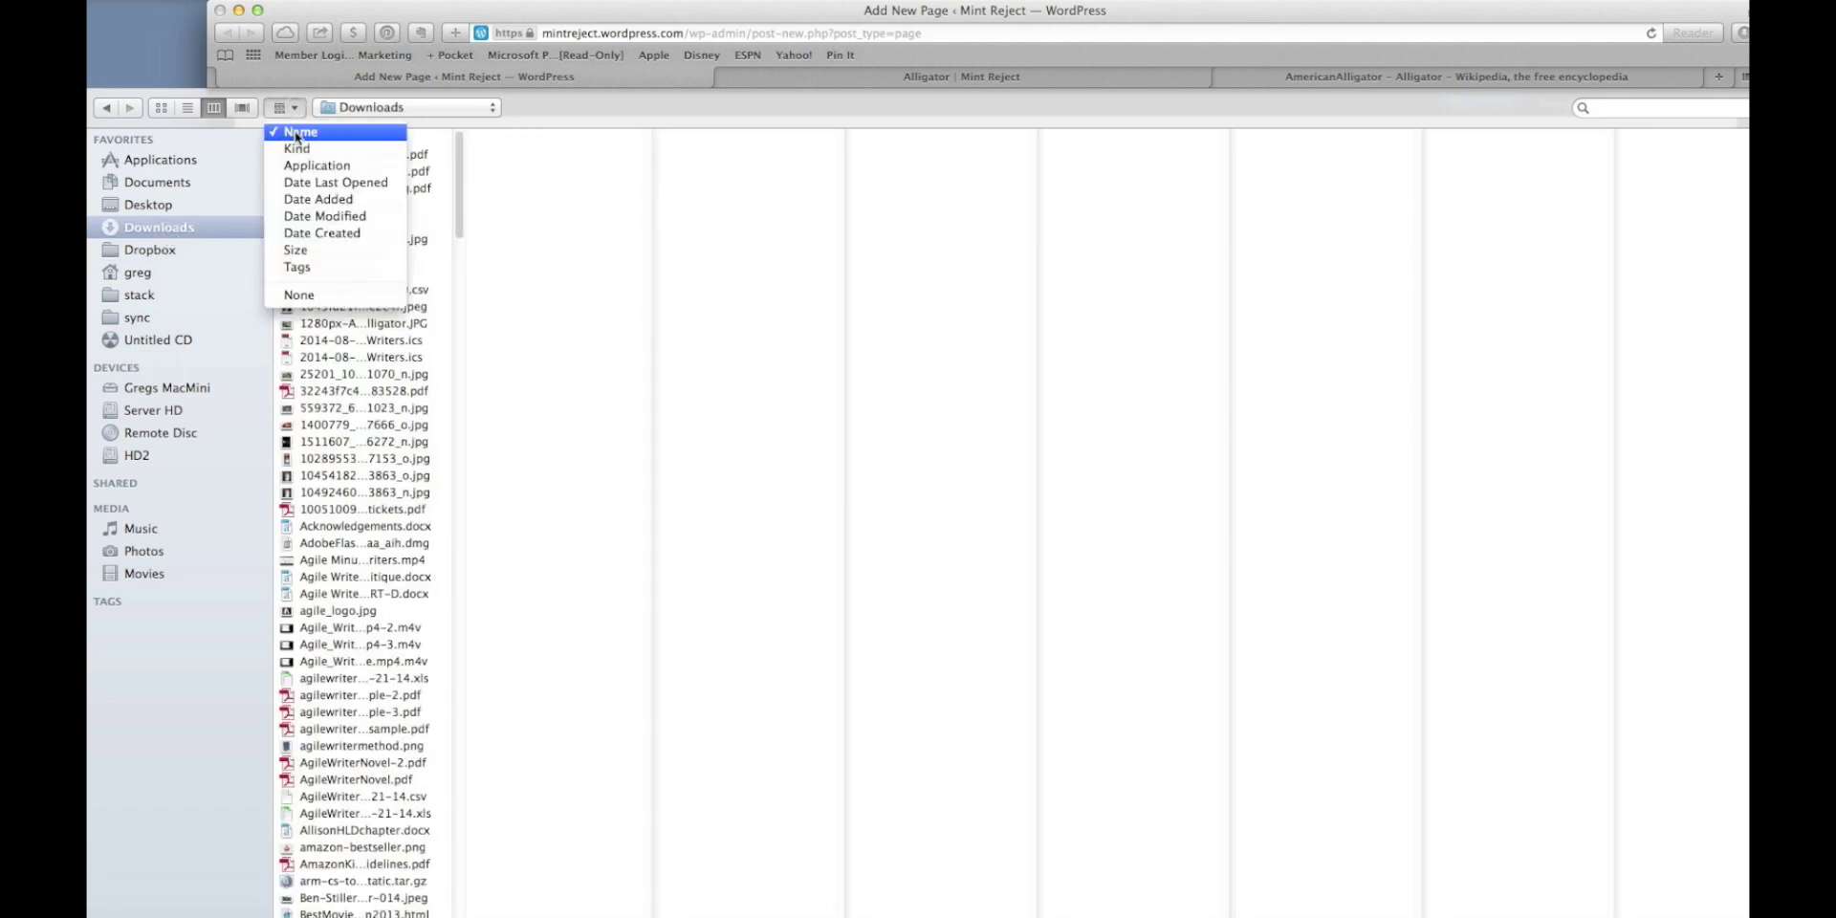
left_click(303, 201)
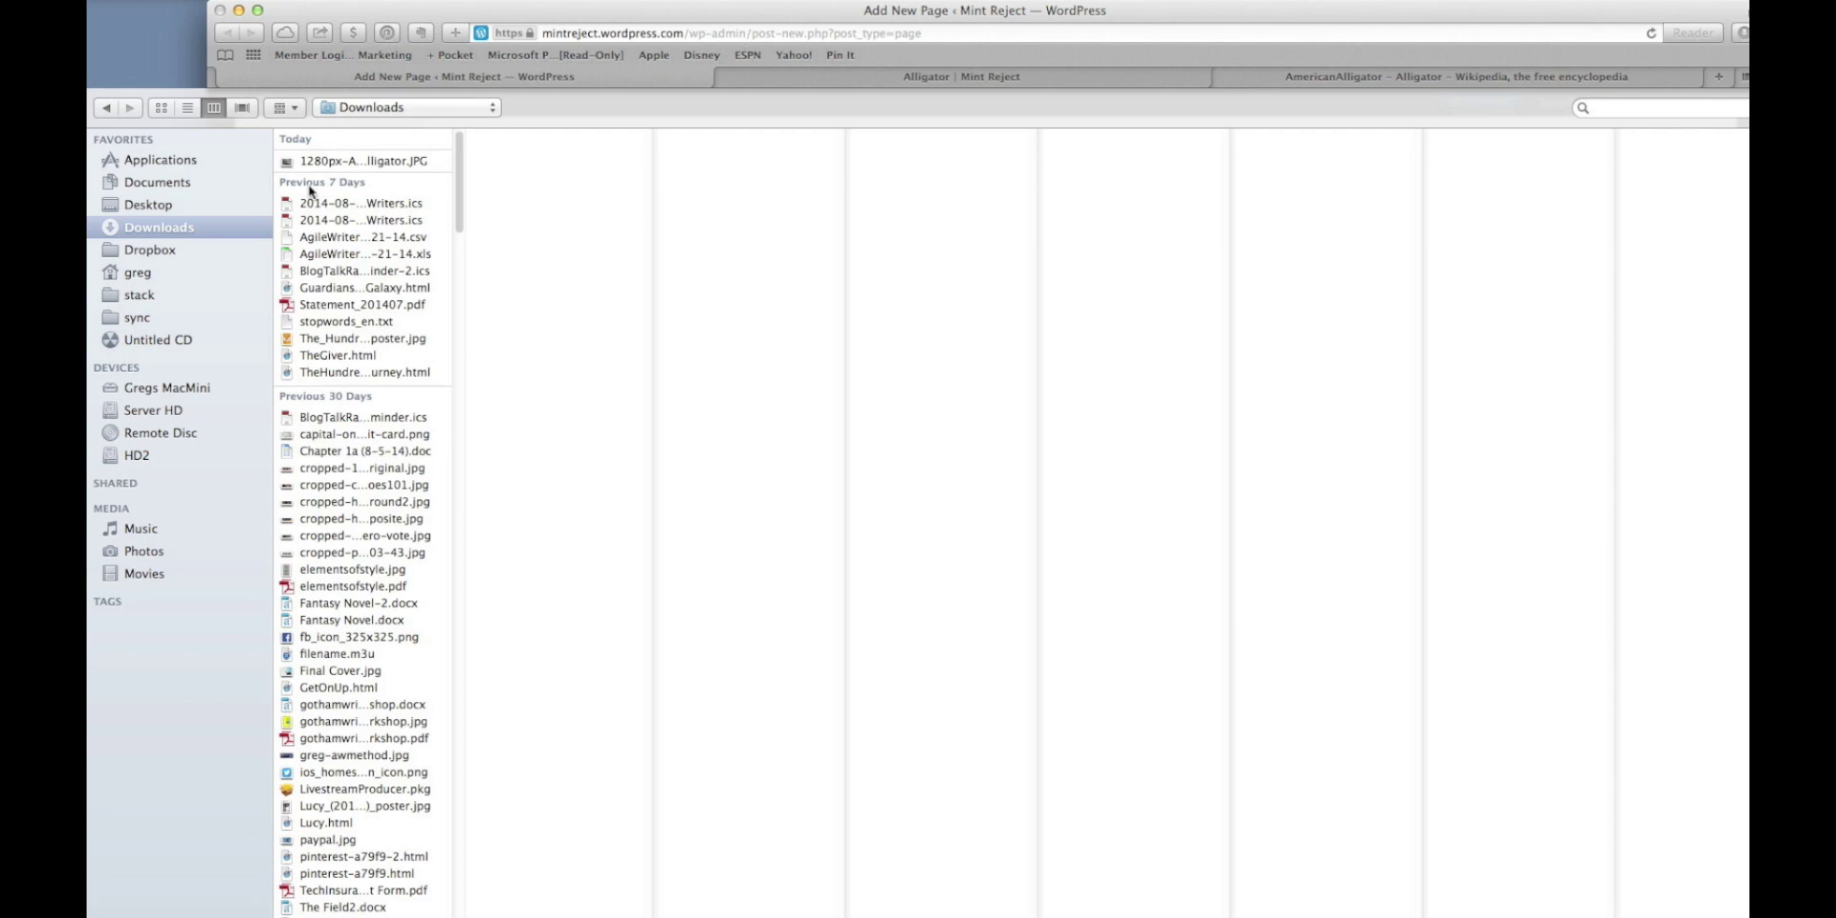
left_click(329, 161)
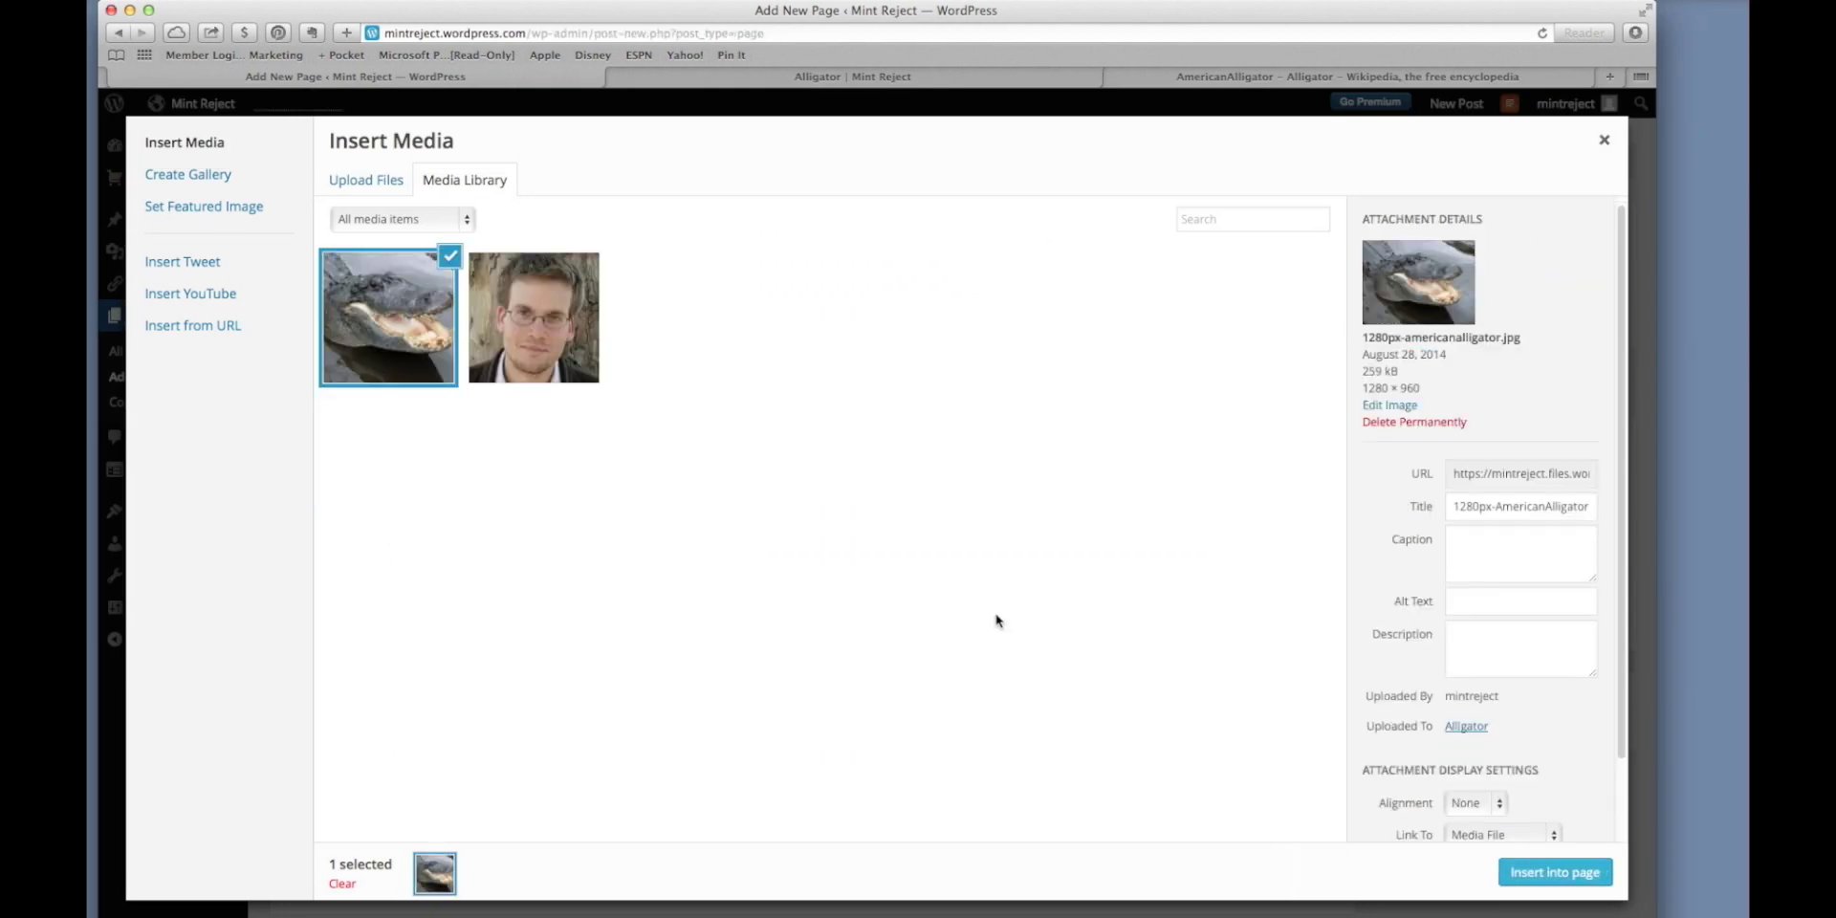
Insert the alligator photo and move it to the start of the 'An alligator' paragraph.
left_click(1574, 872)
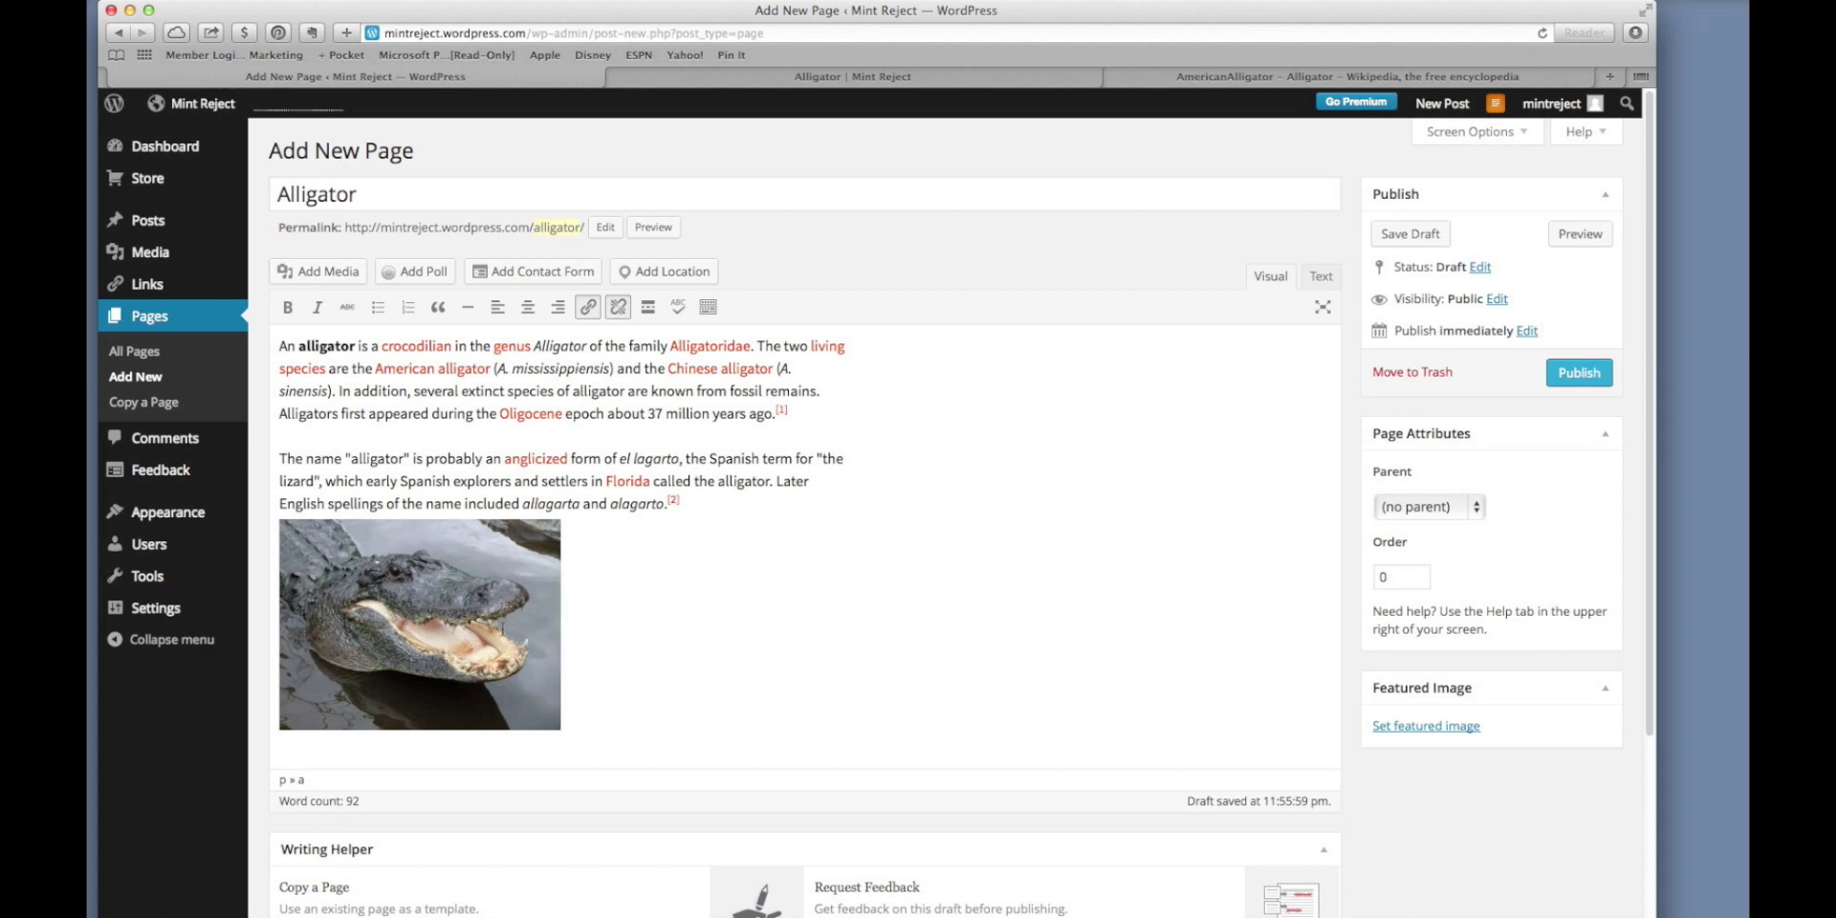
left_click(480, 634)
left_click_drag(468, 633, 273, 362)
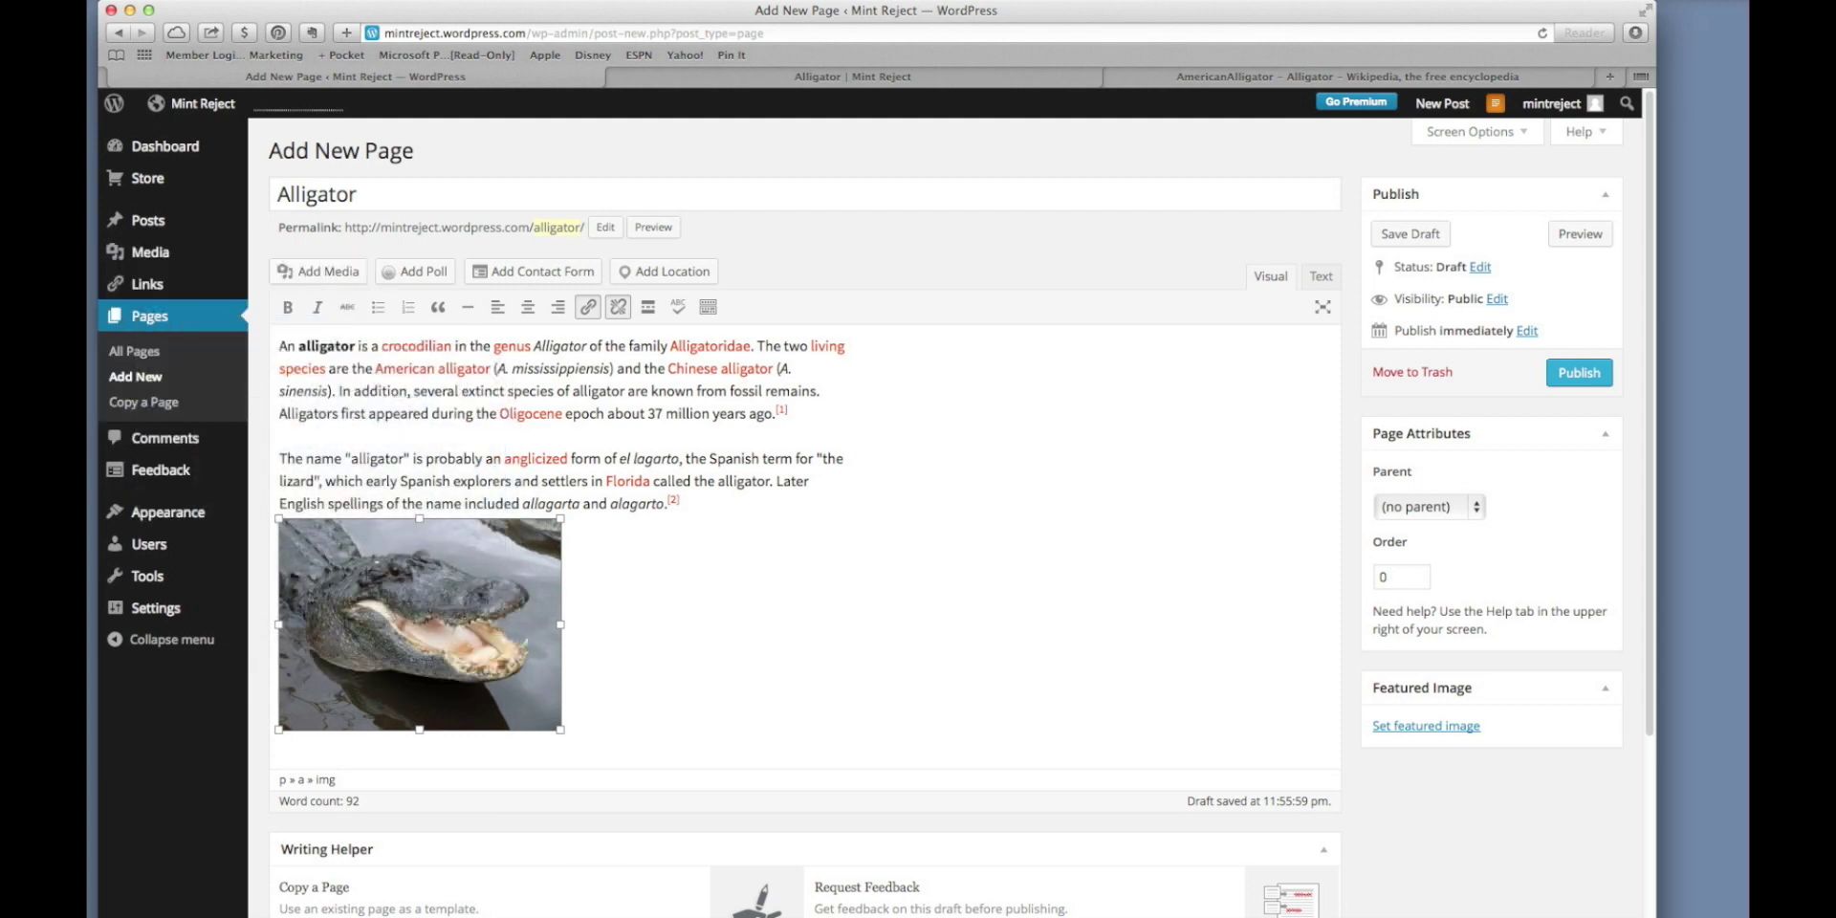
key("super+x")
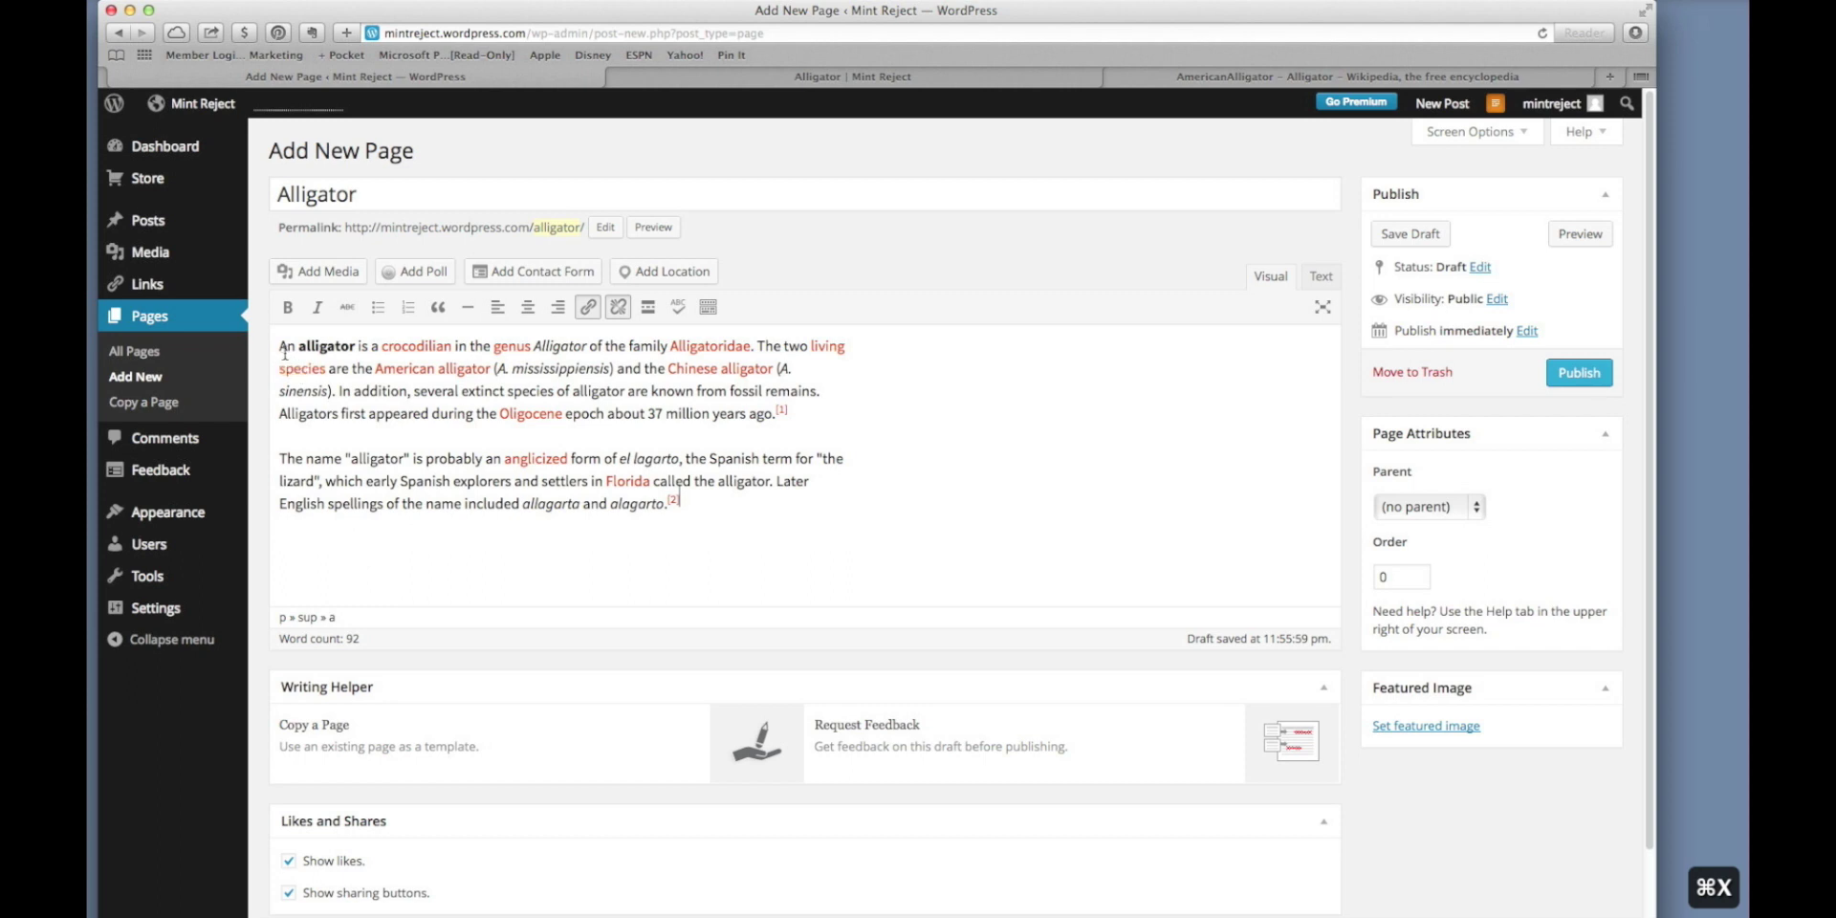
left_click(279, 348)
key("super+v")
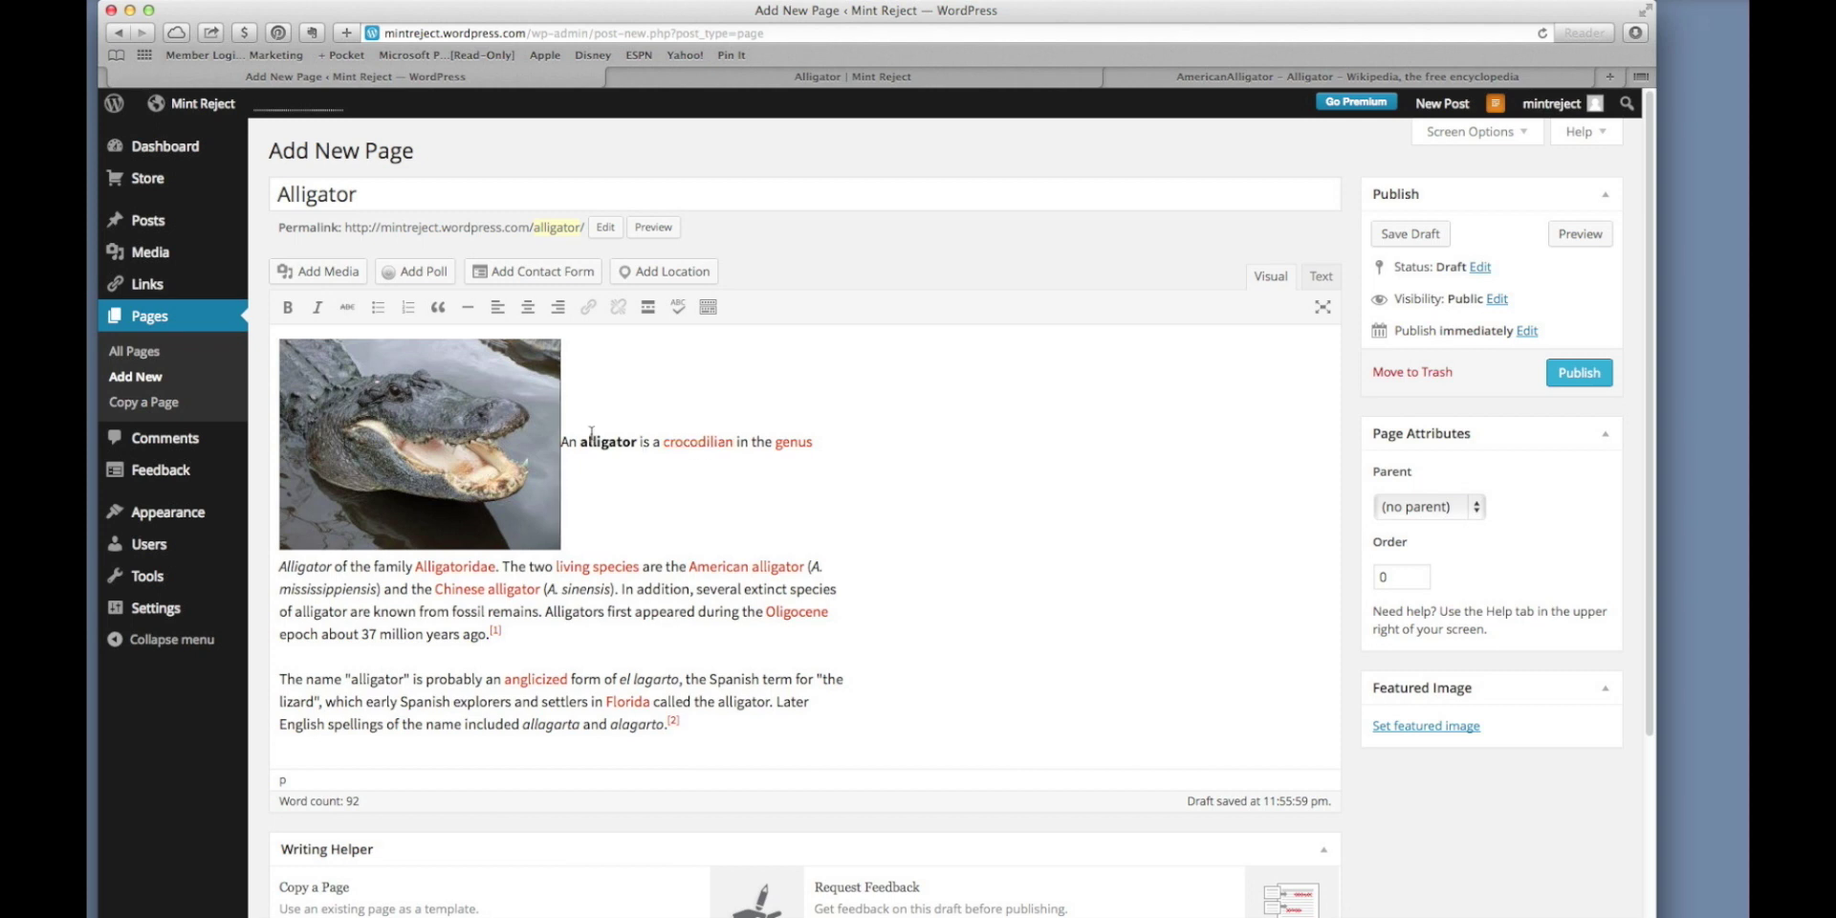
left_click(473, 395)
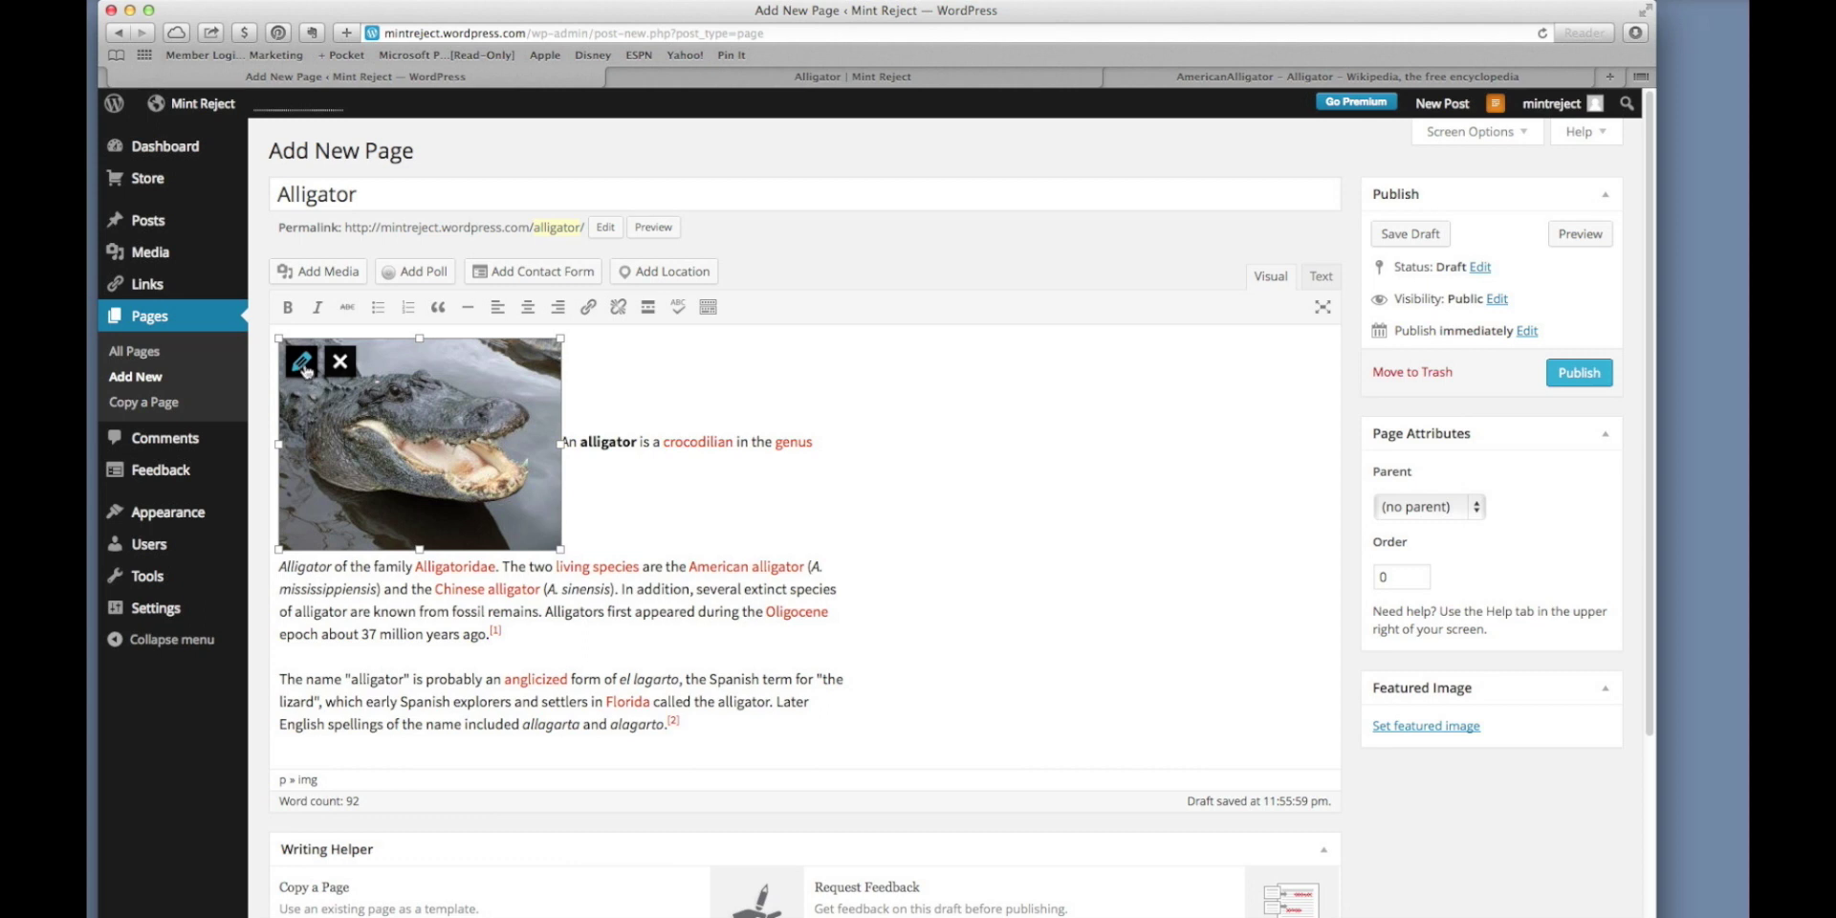
Insert the alligator photo aligned left at Medium 300 × 225 size.
left_click(303, 363)
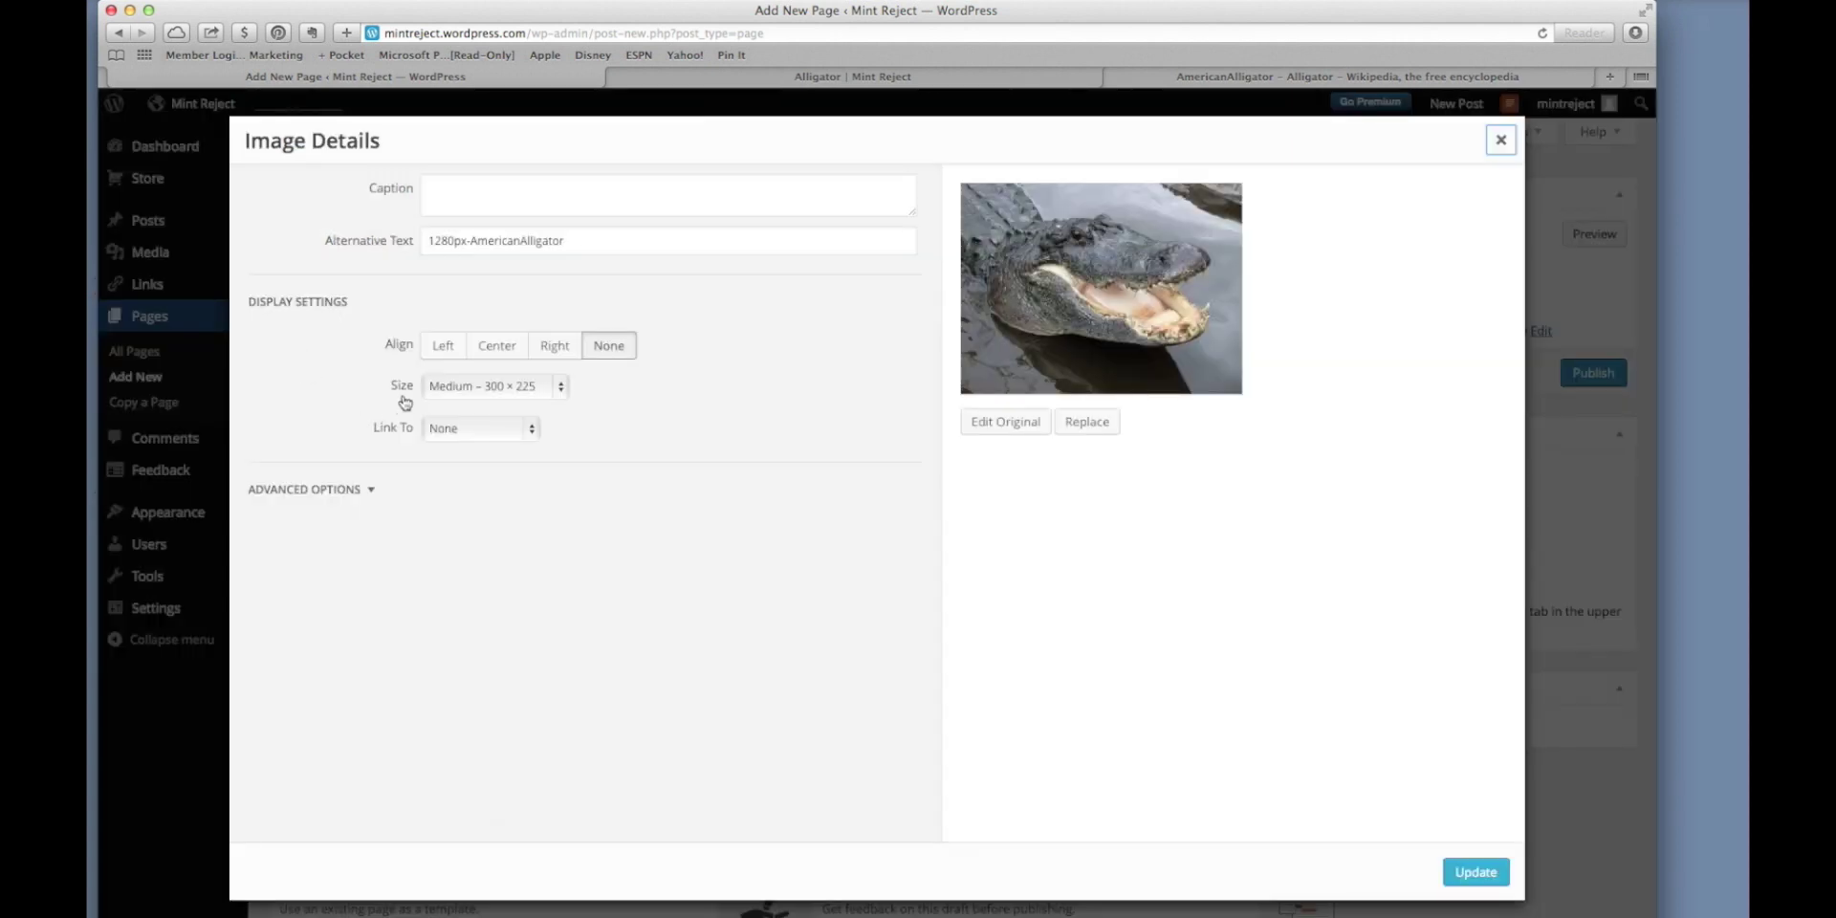
left_click(442, 352)
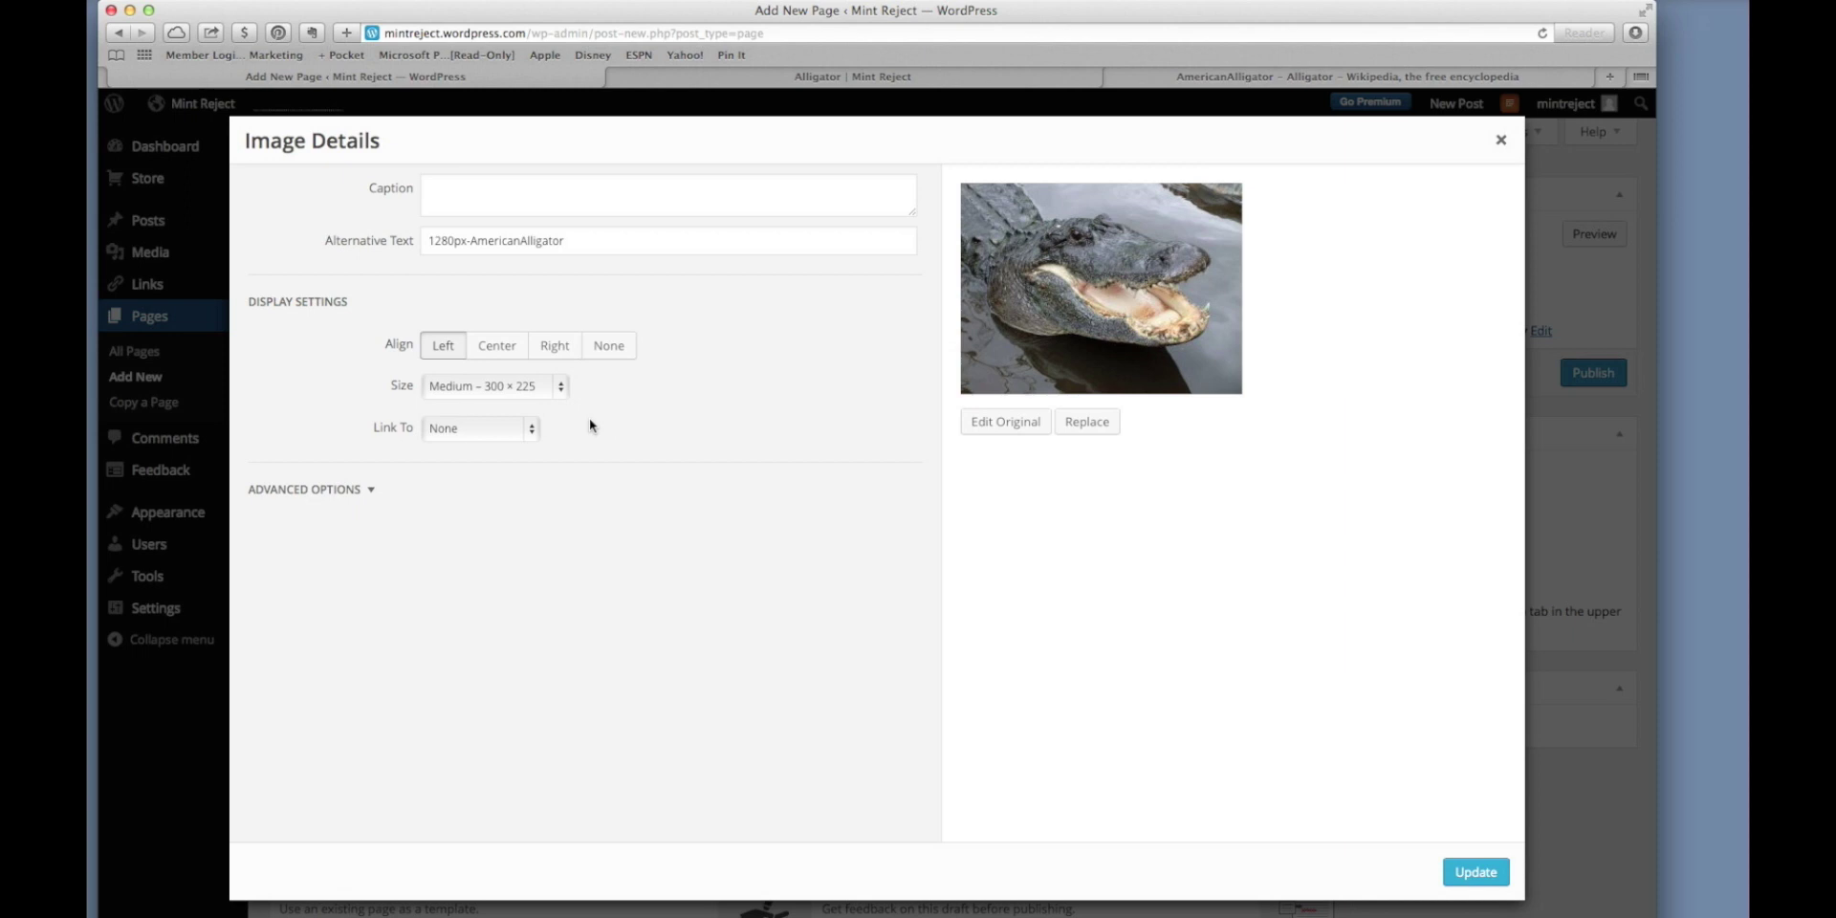
left_click(561, 389)
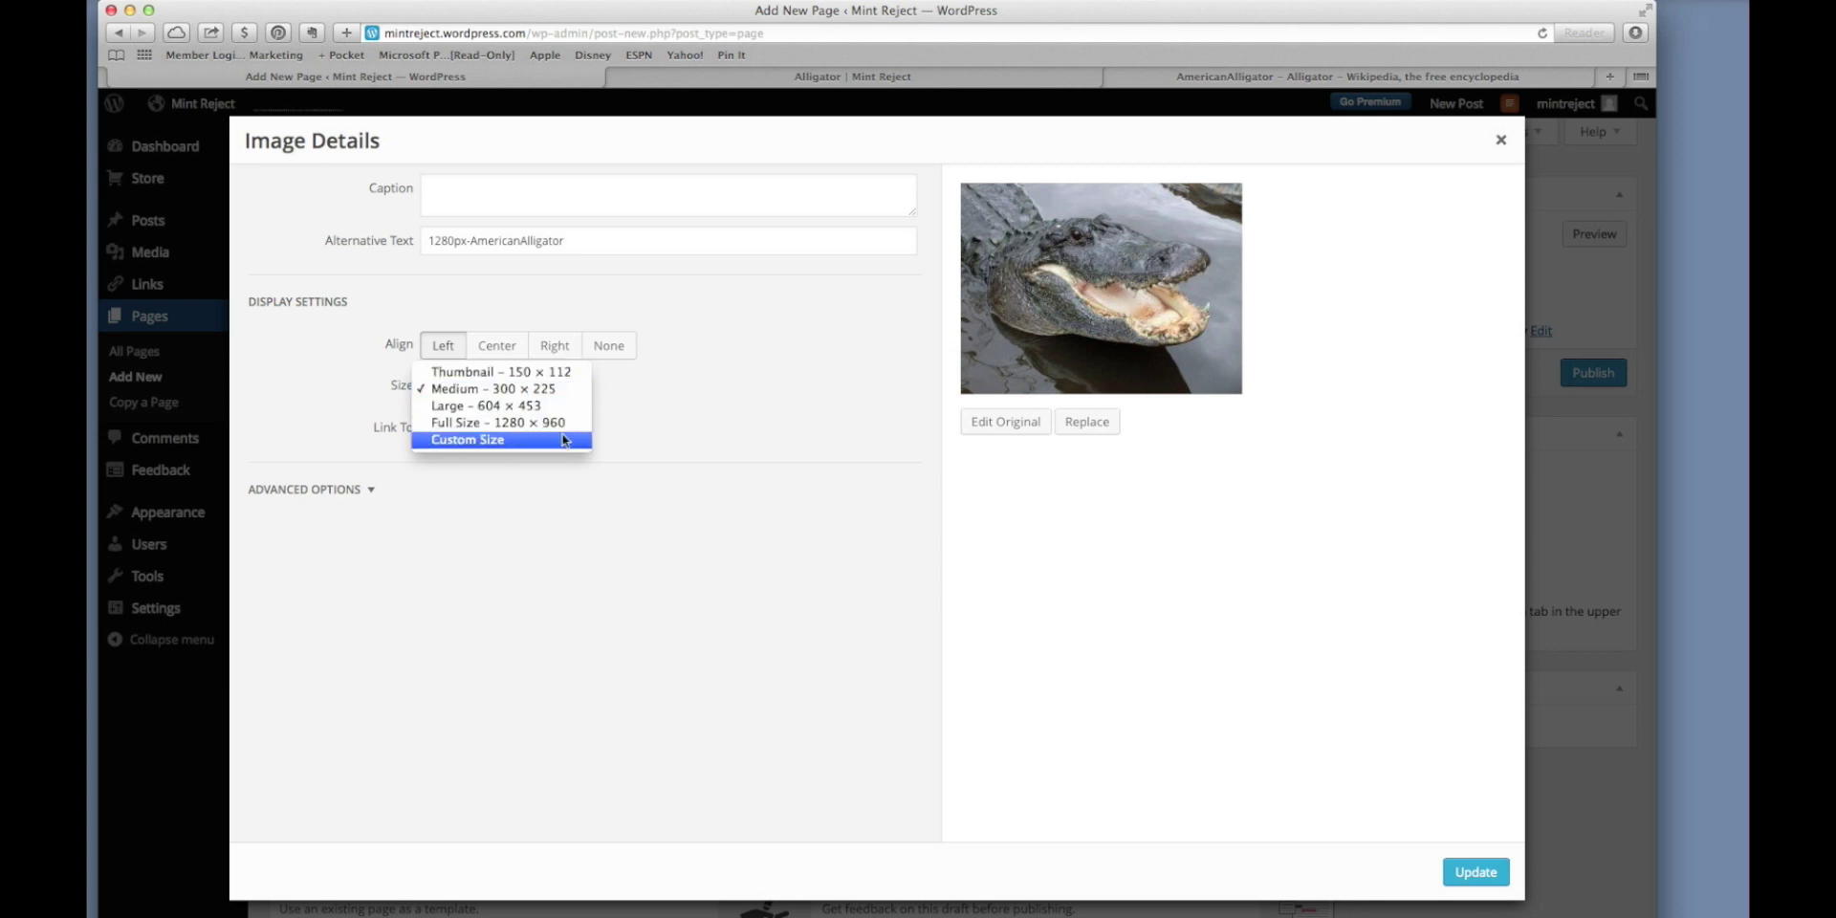
left_click(640, 428)
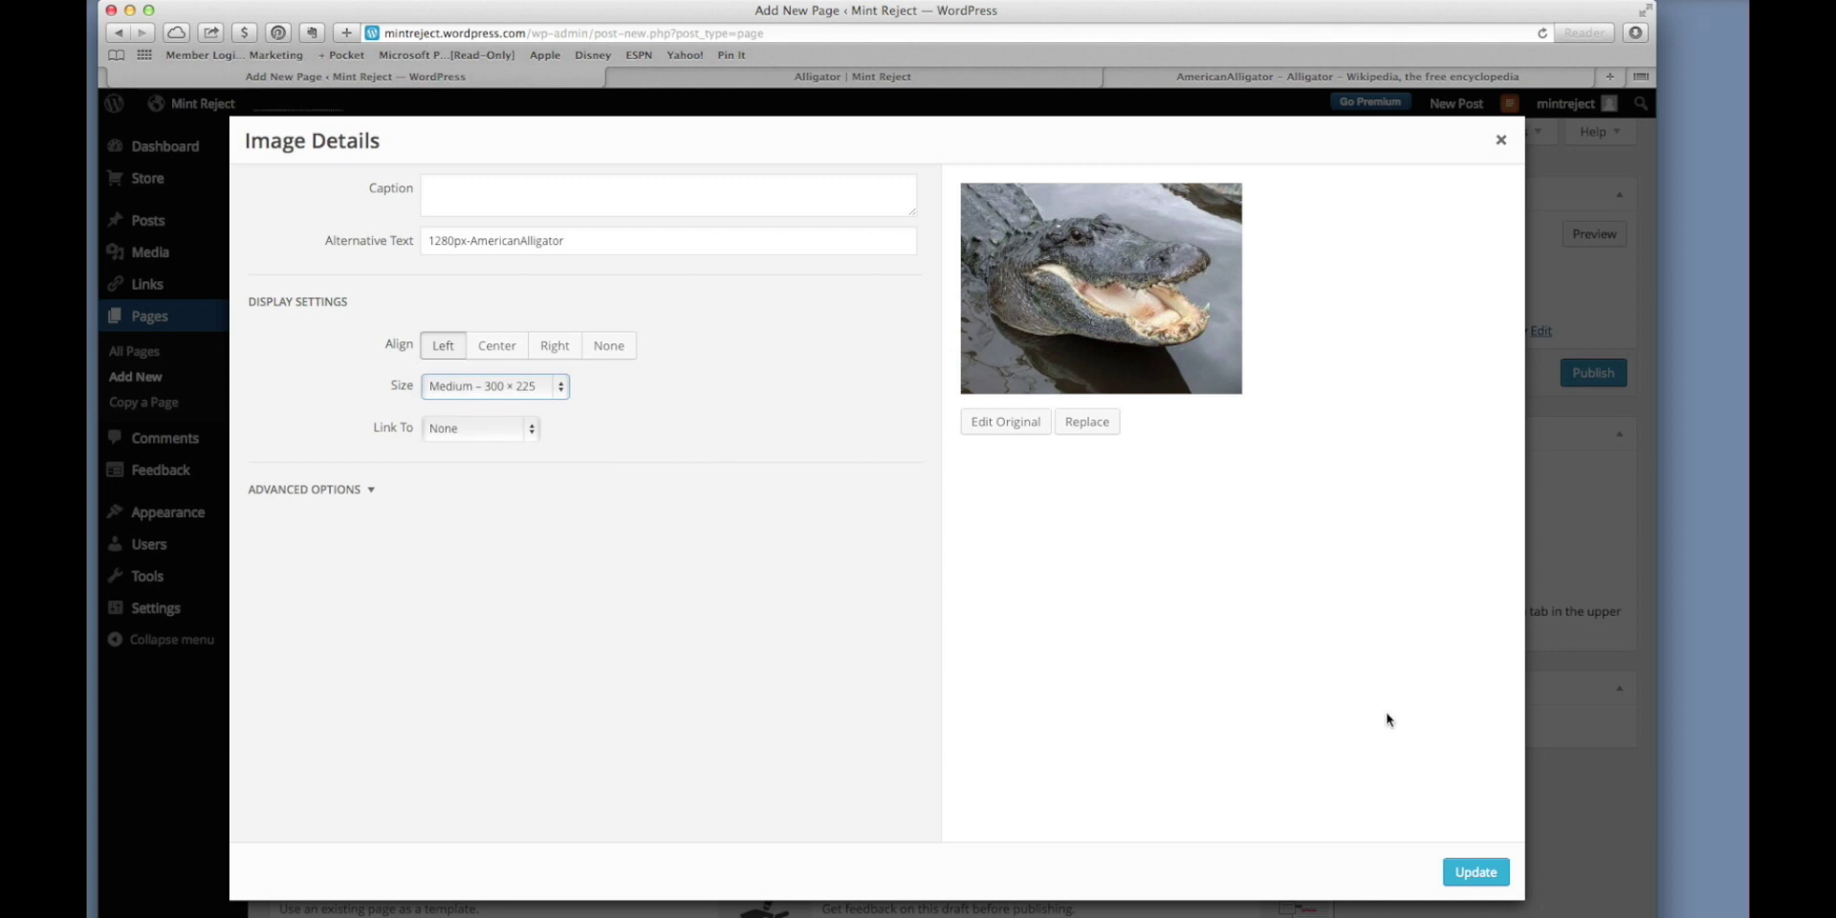
left_click(1481, 873)
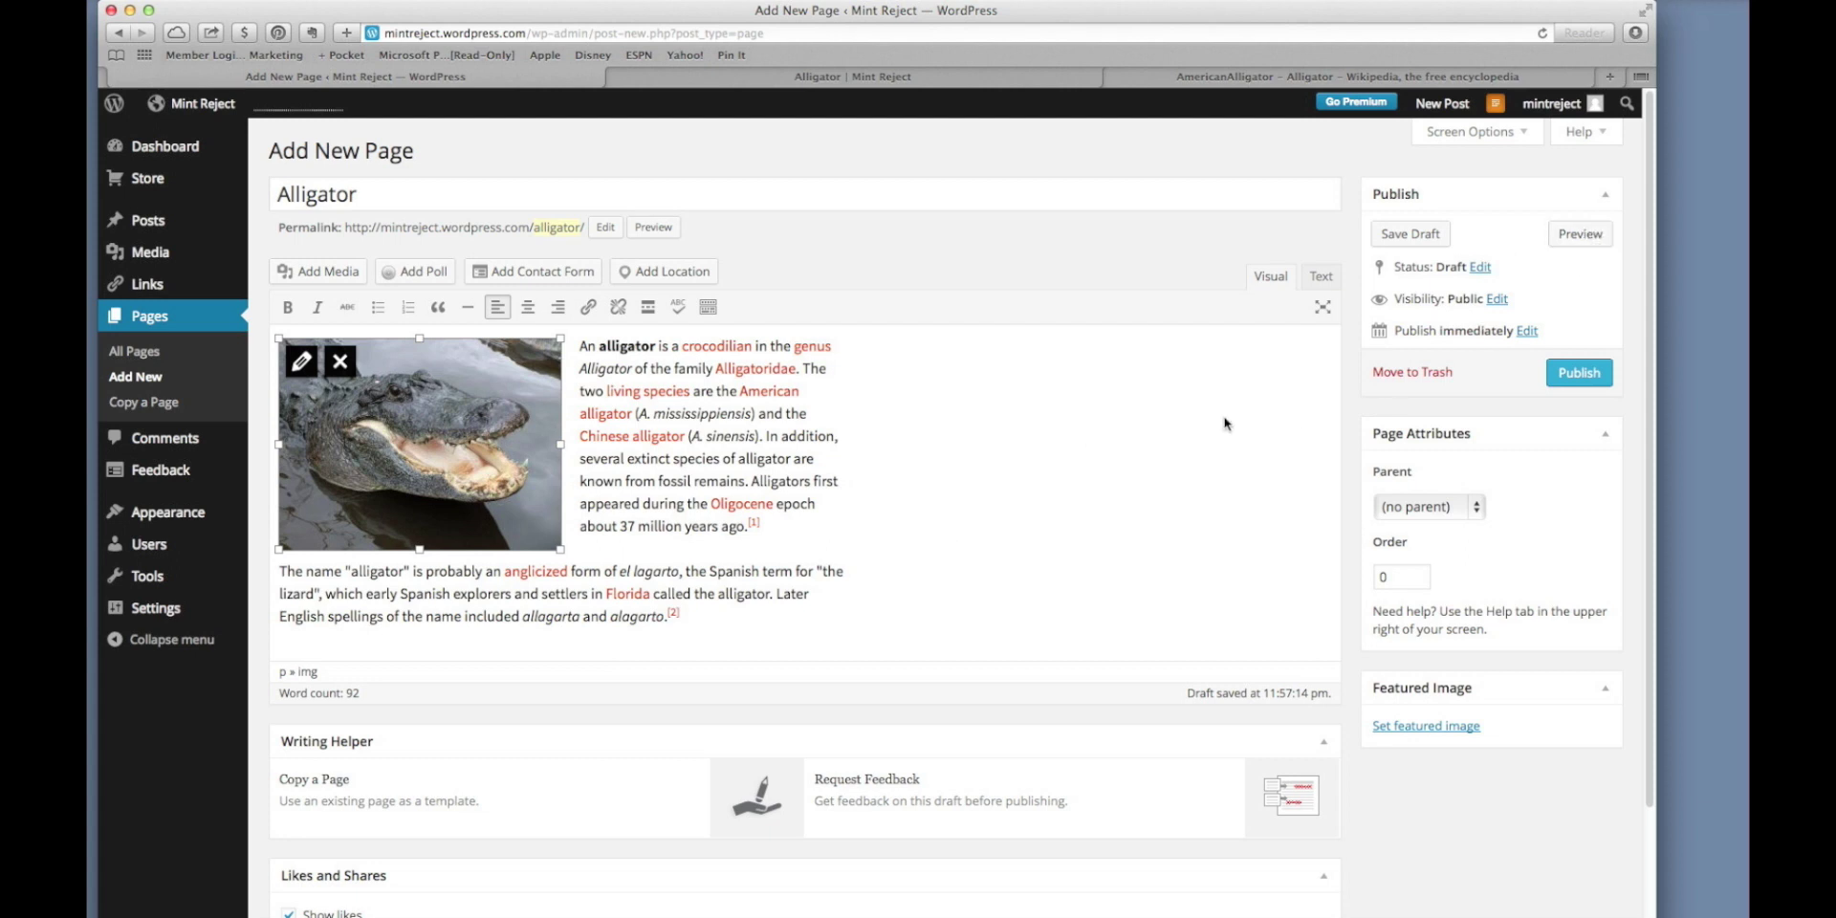
Preview the Alligator page, publish it, and go to the All Pages list.
left_click(952, 79)
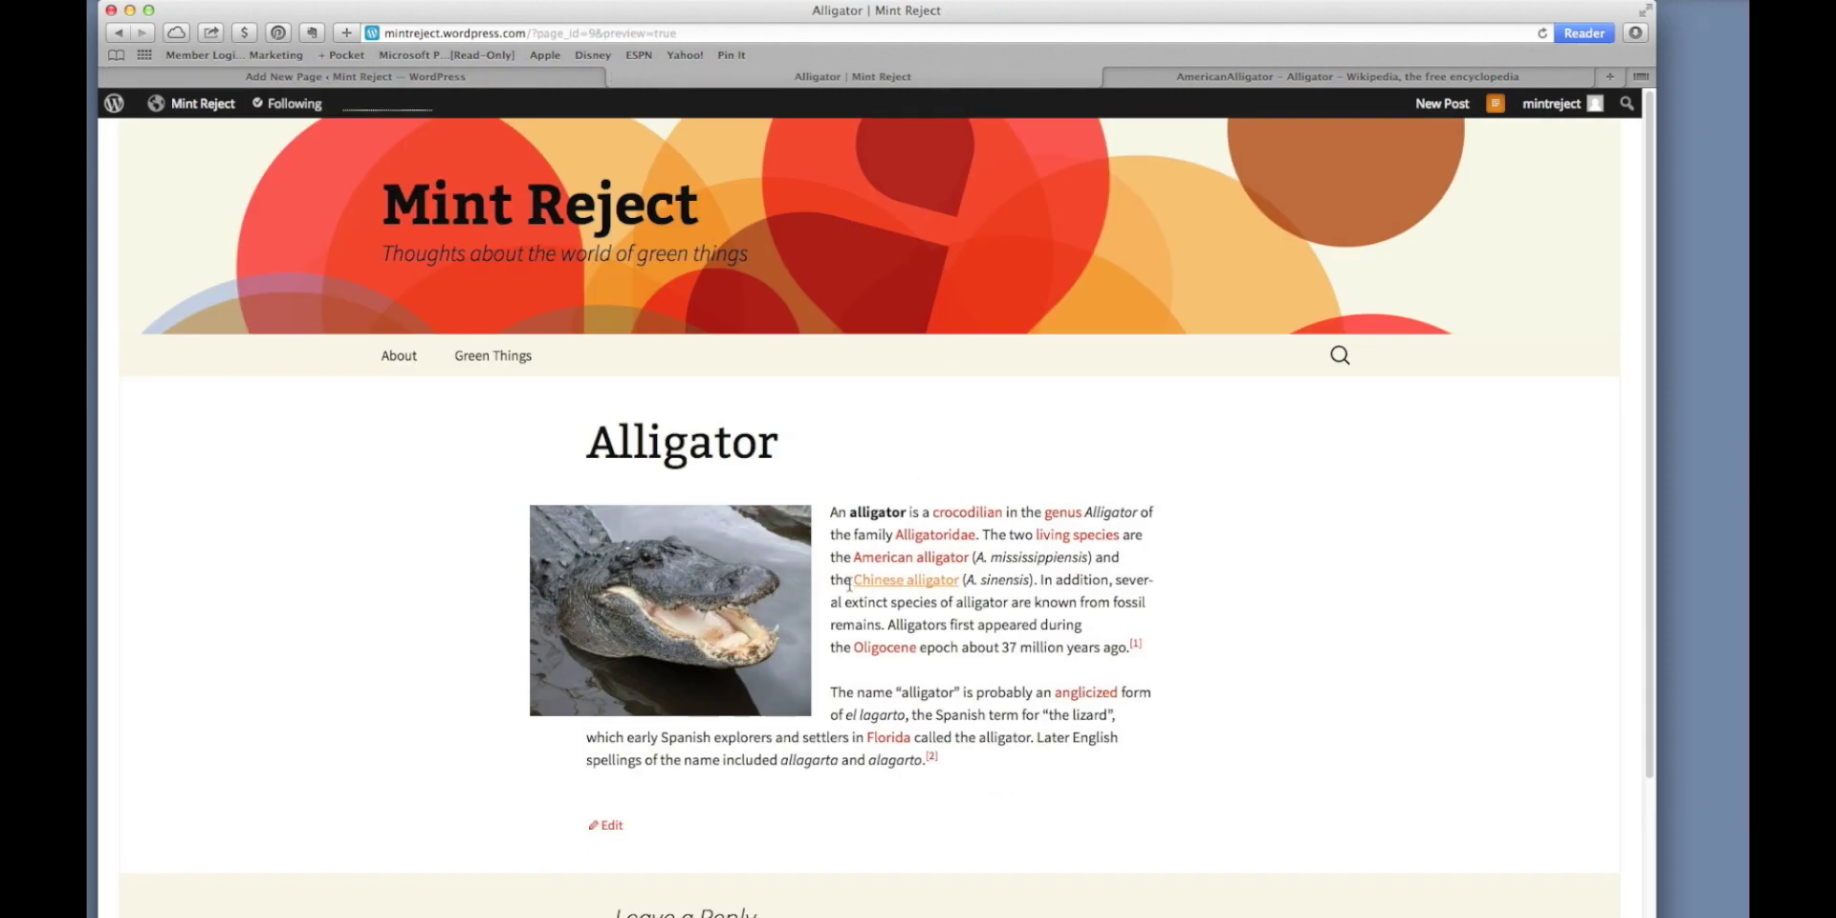
left_click(615, 83)
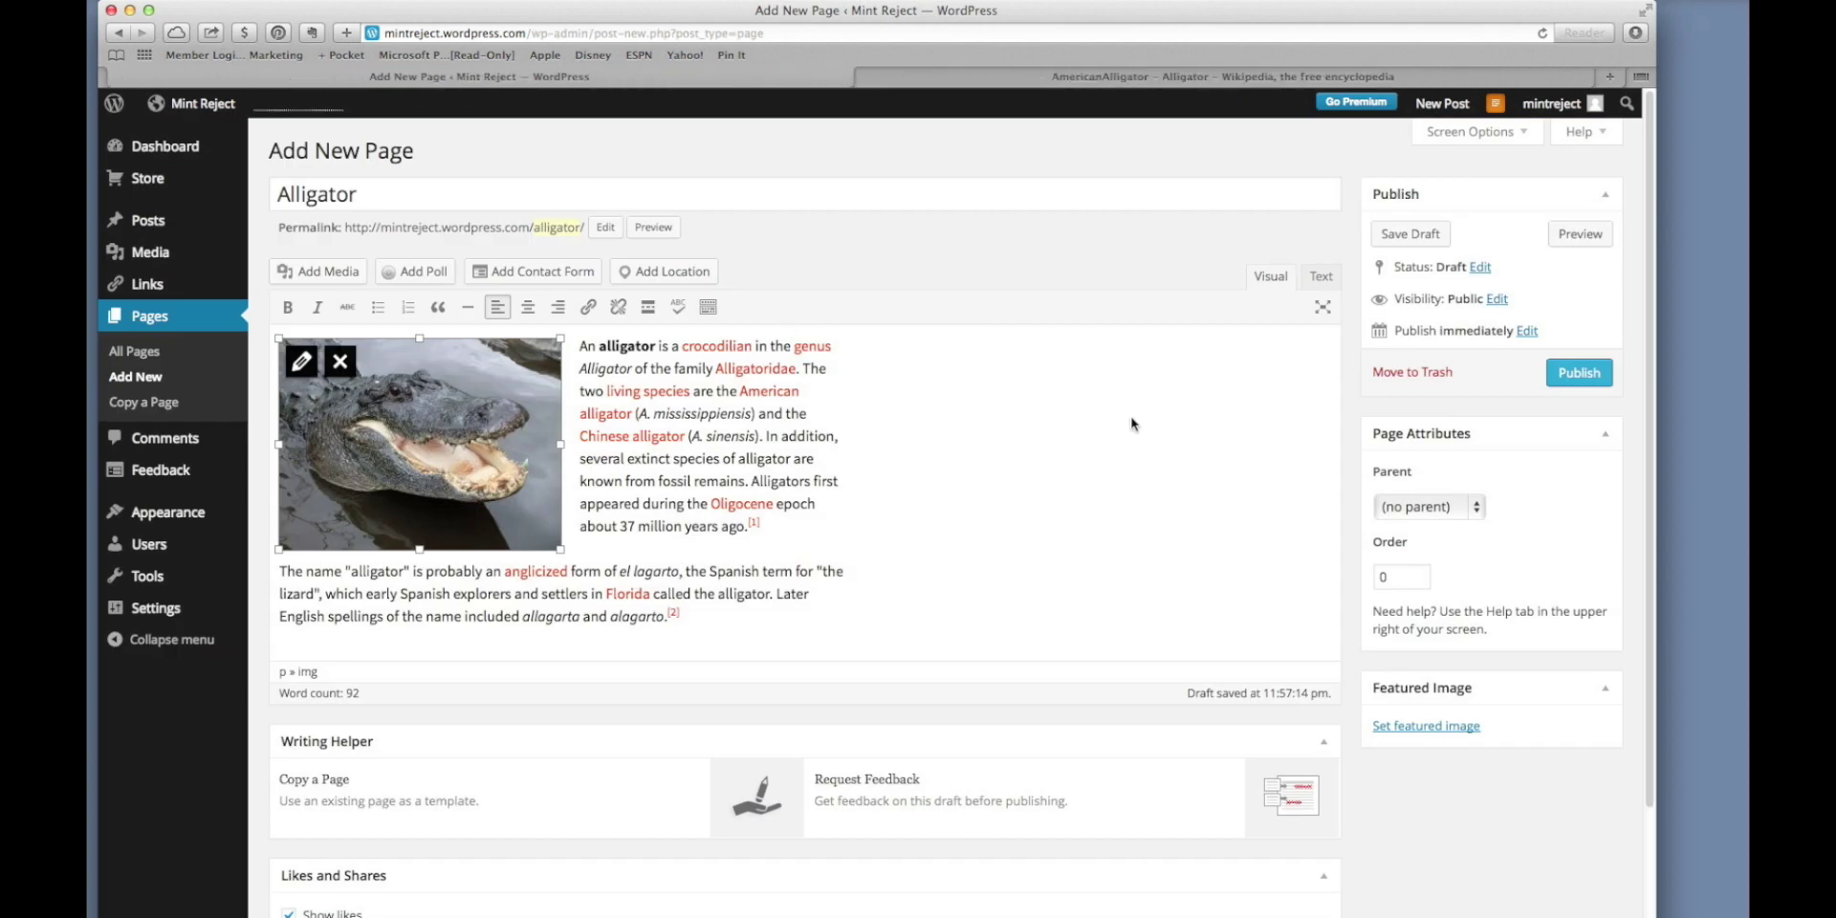
left_click(1590, 378)
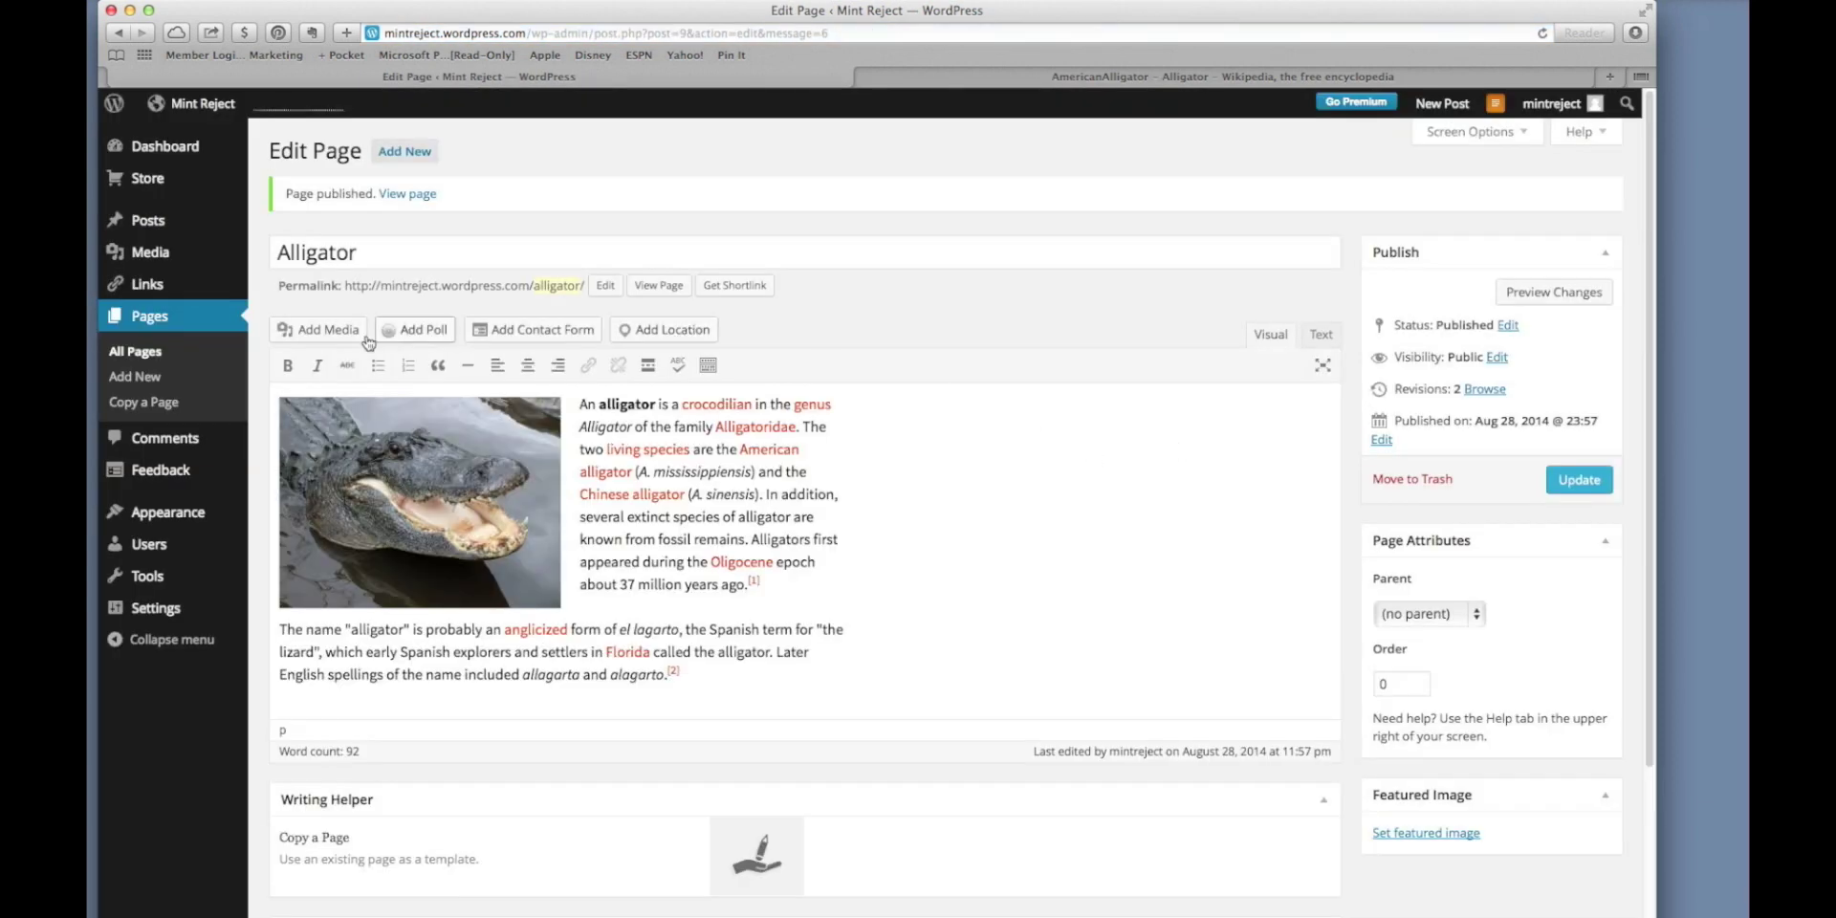
left_click(136, 352)
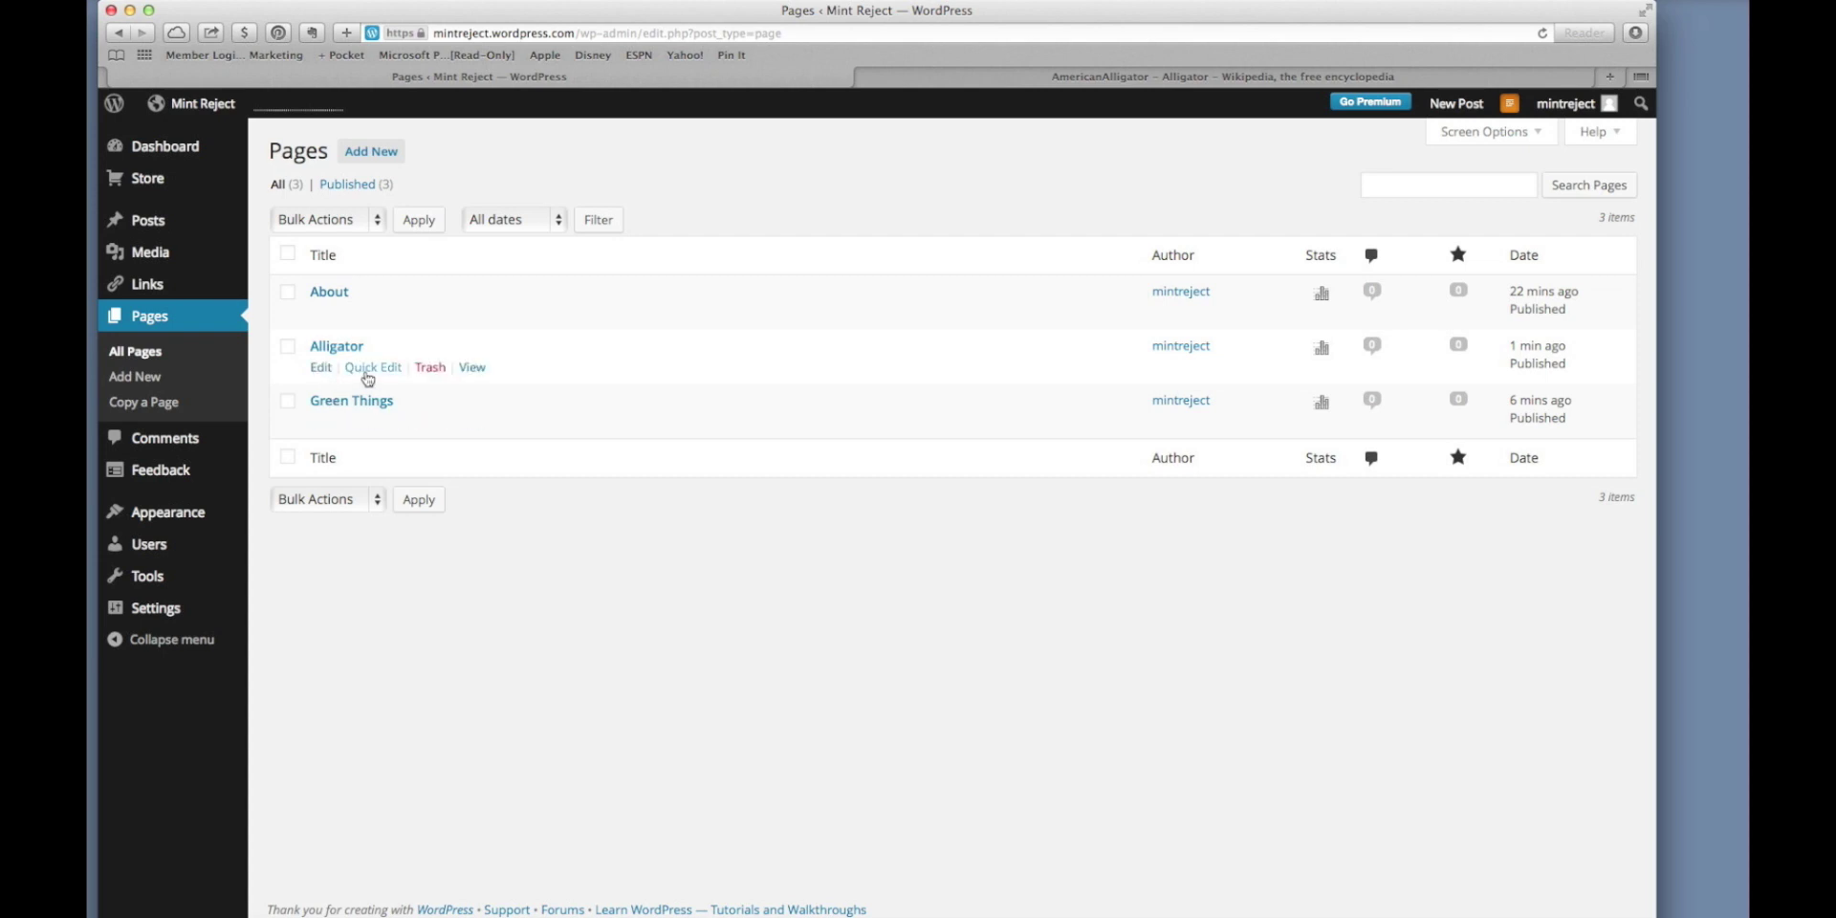
Open Quick Edit for Alligator and load mintreject.wordpress.com in the Wikipedia tab.
left_click(368, 378)
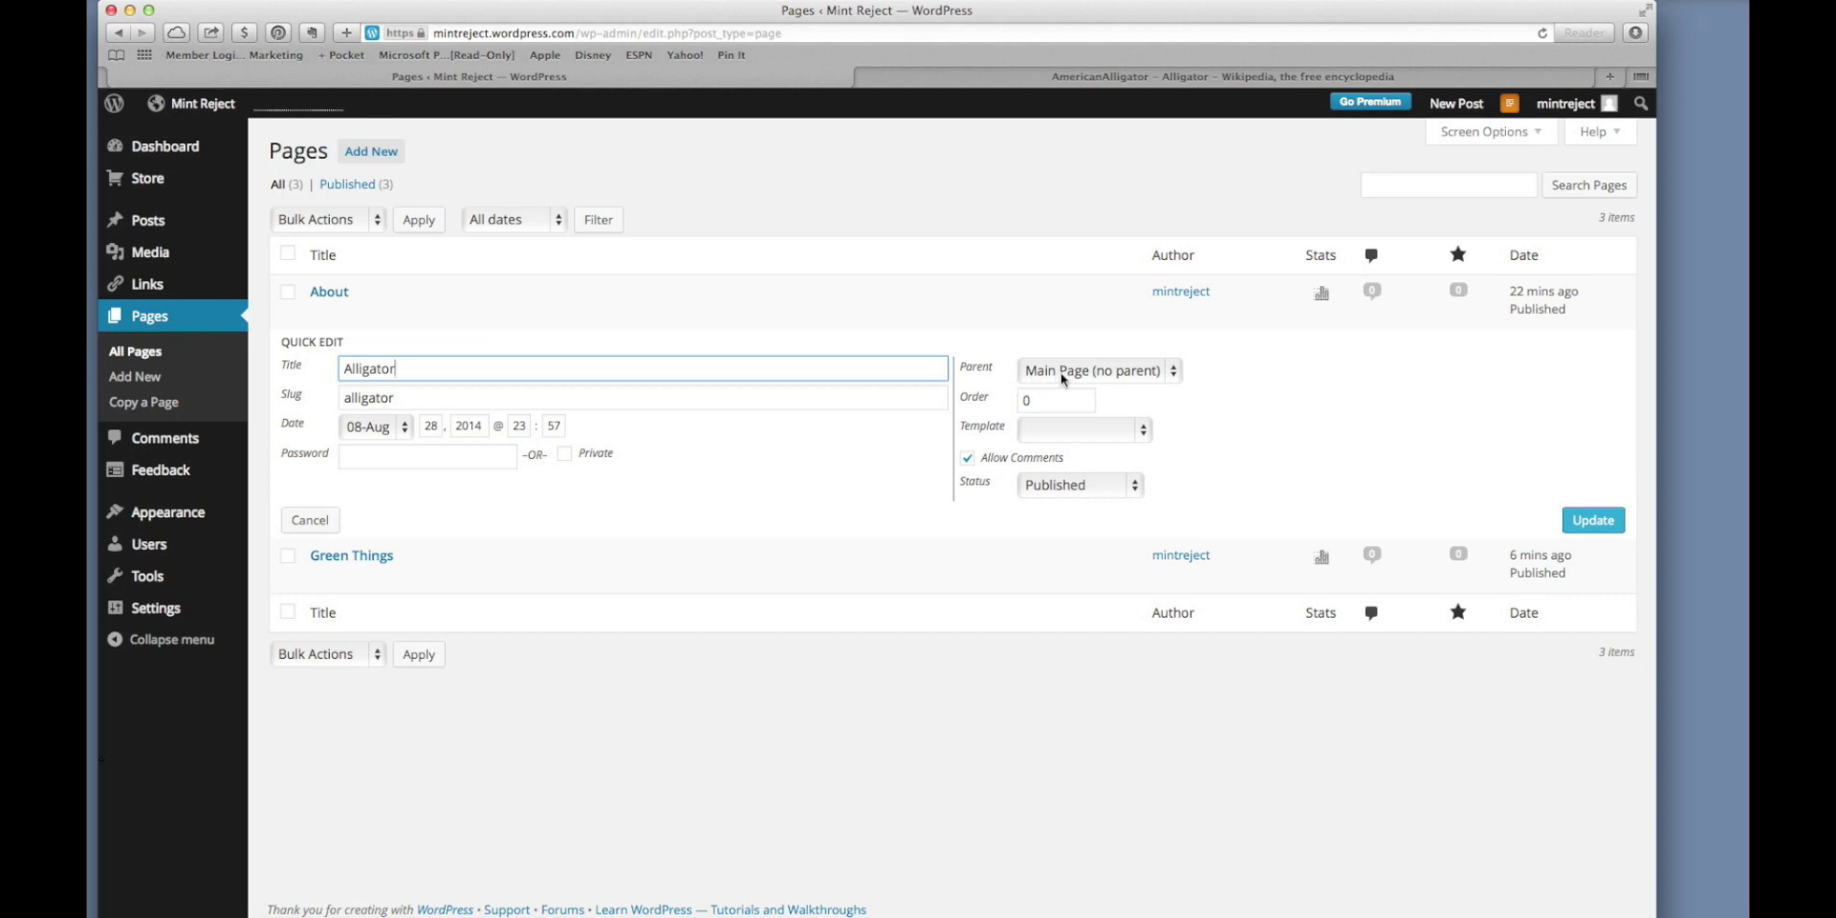
left_click(1144, 76)
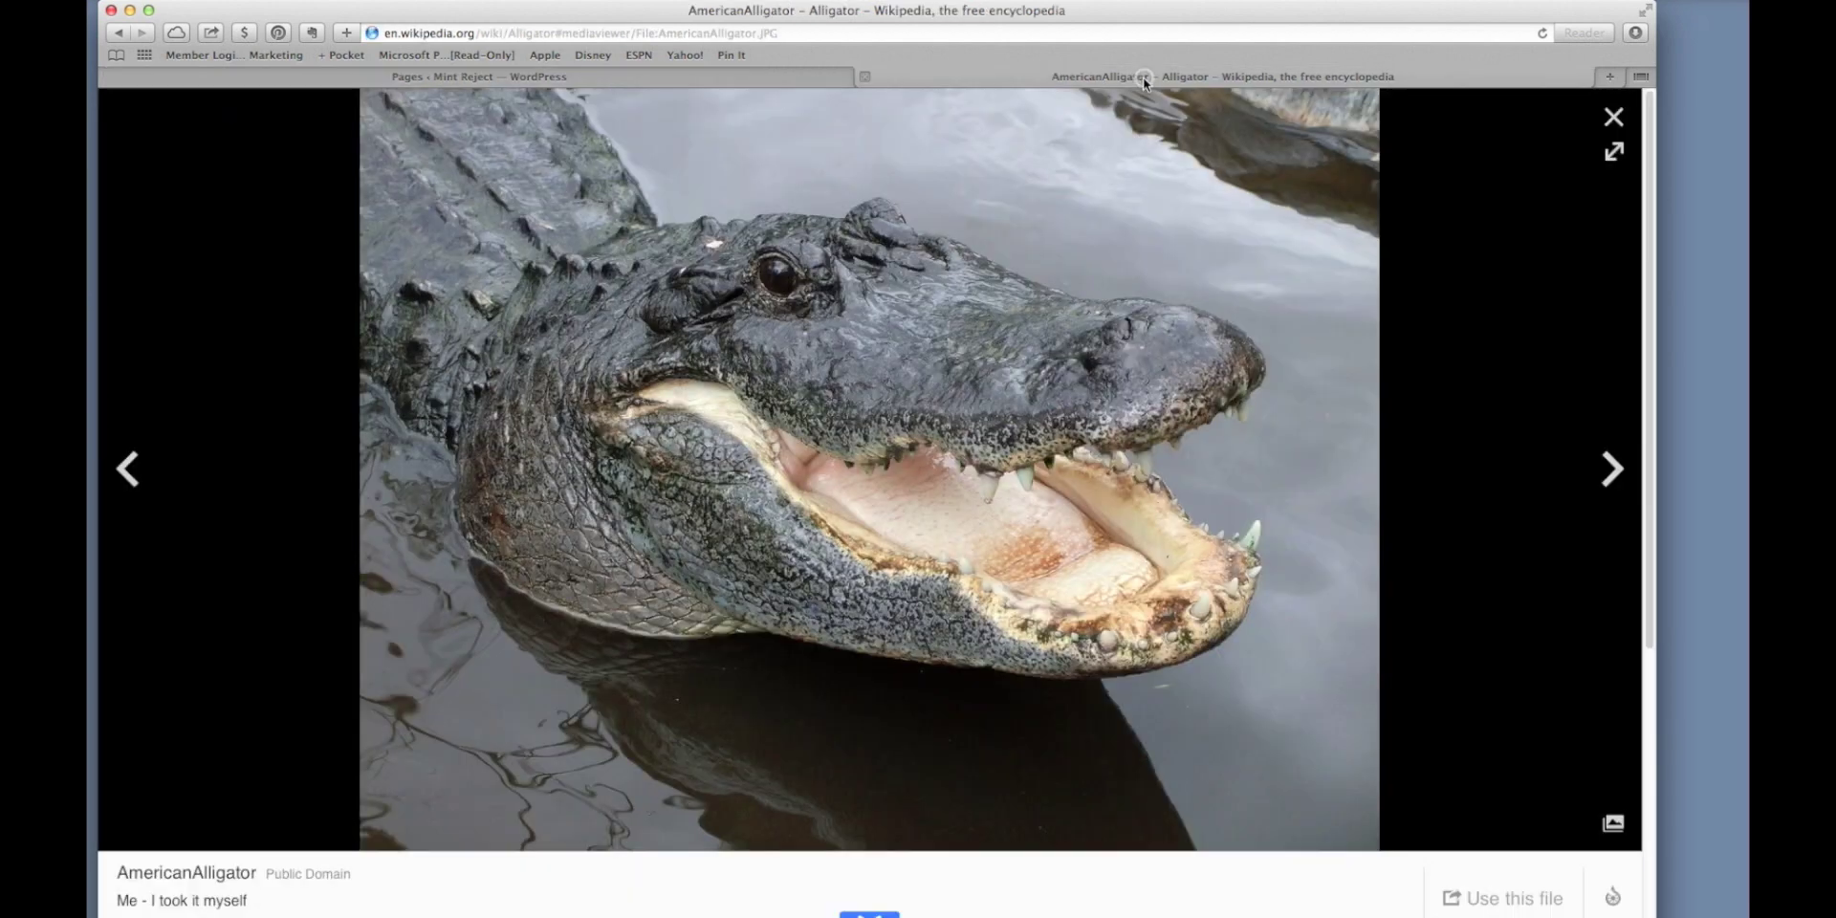
left_click(994, 34)
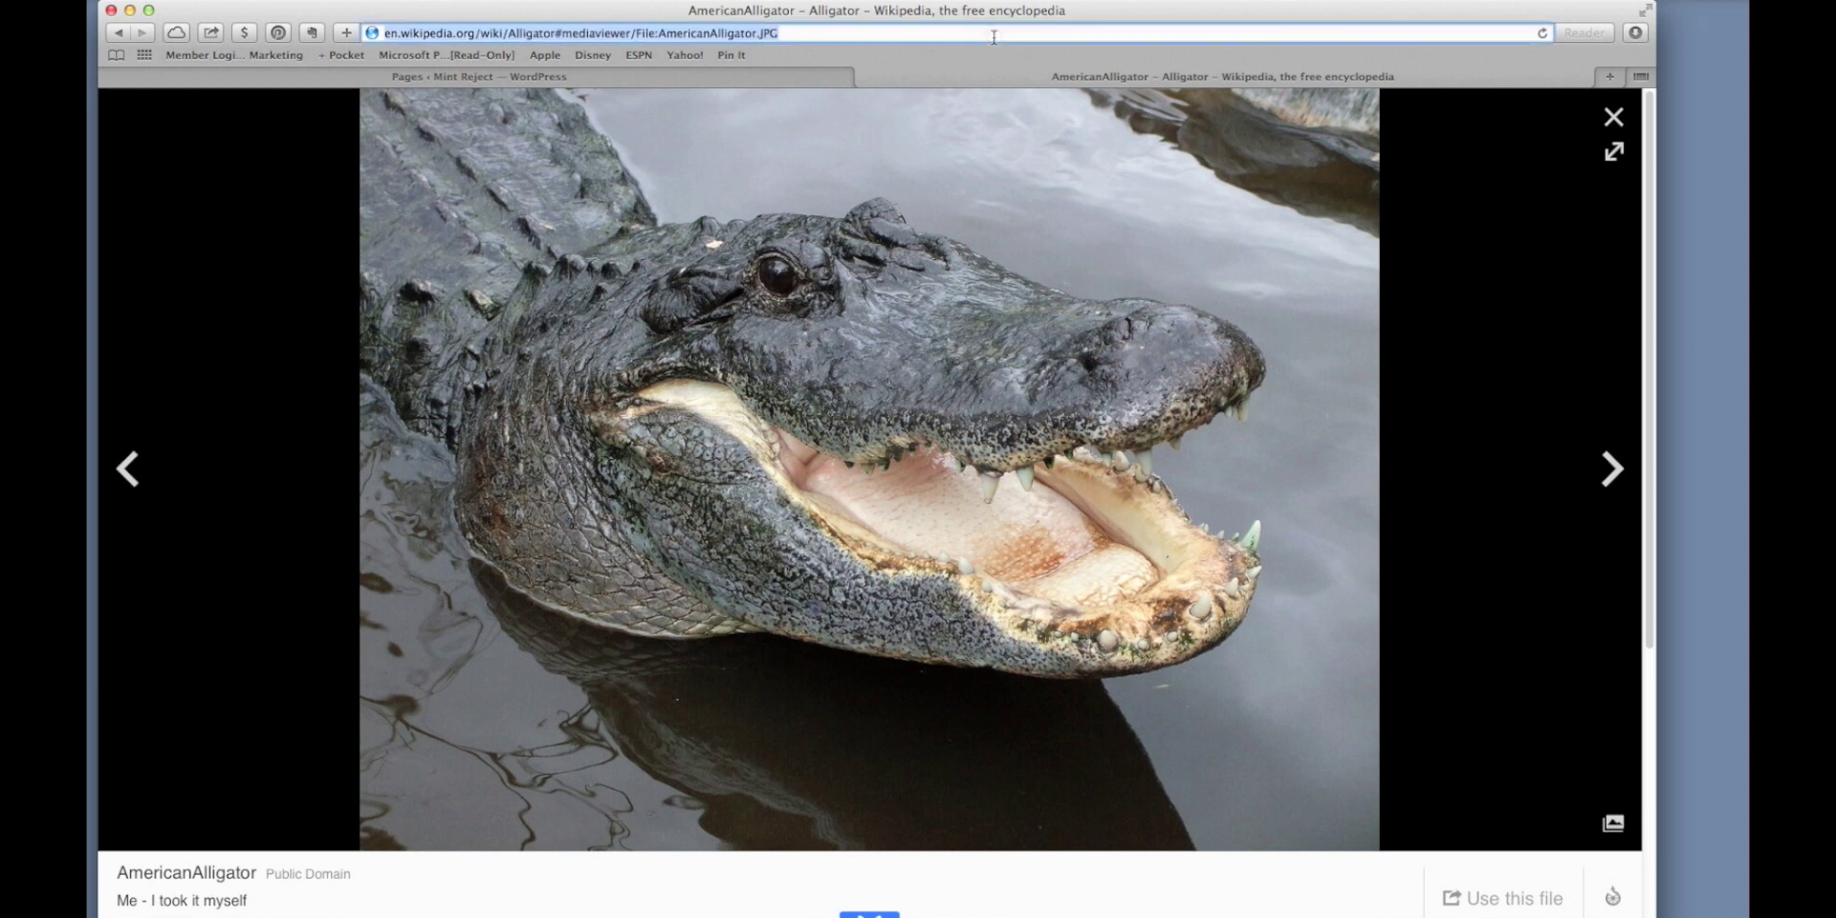
type("mintreject.wordpress.com")
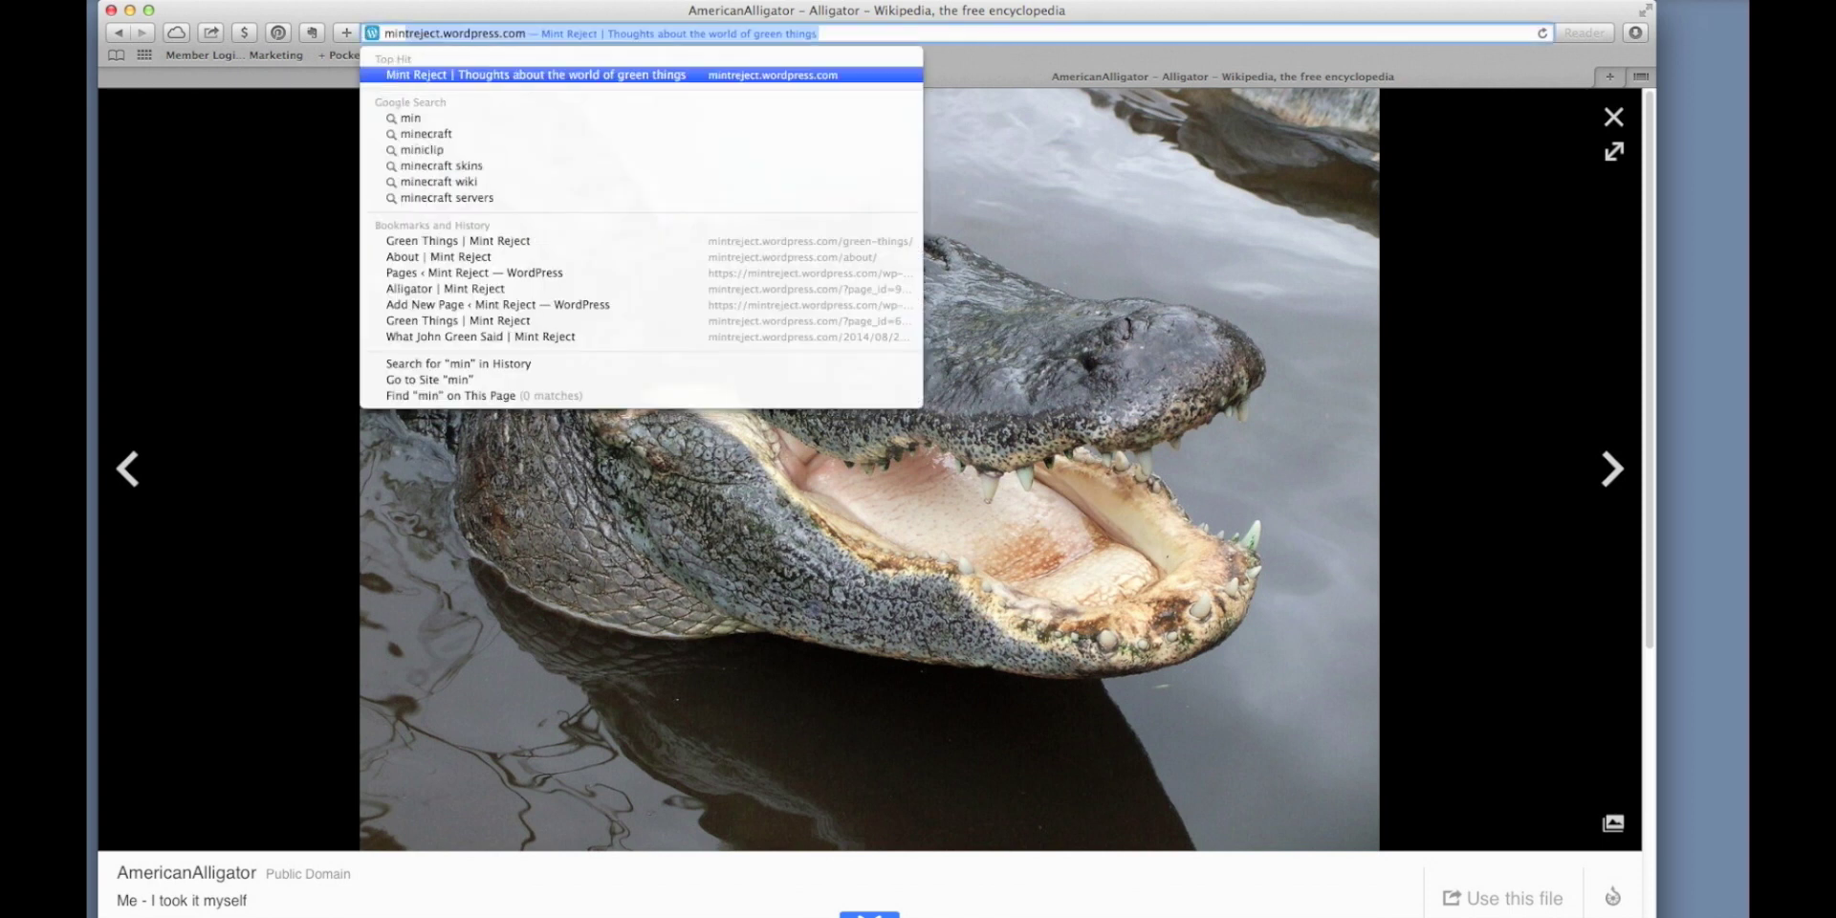
key("Return")
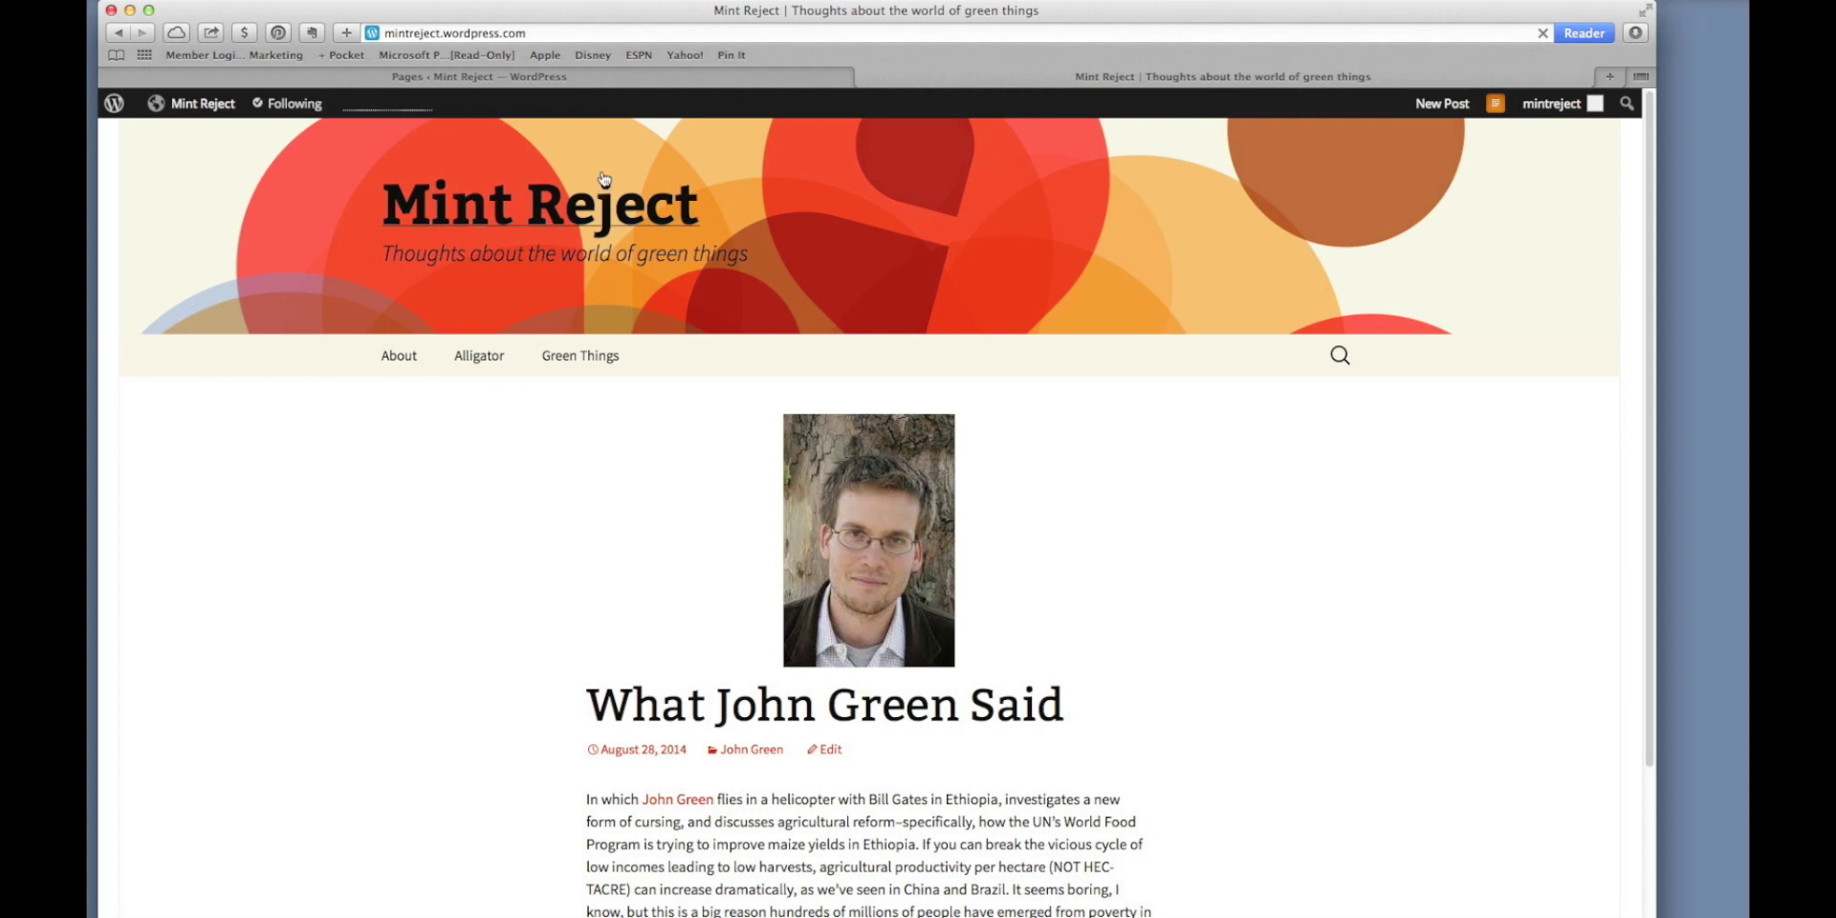
left_click(600, 82)
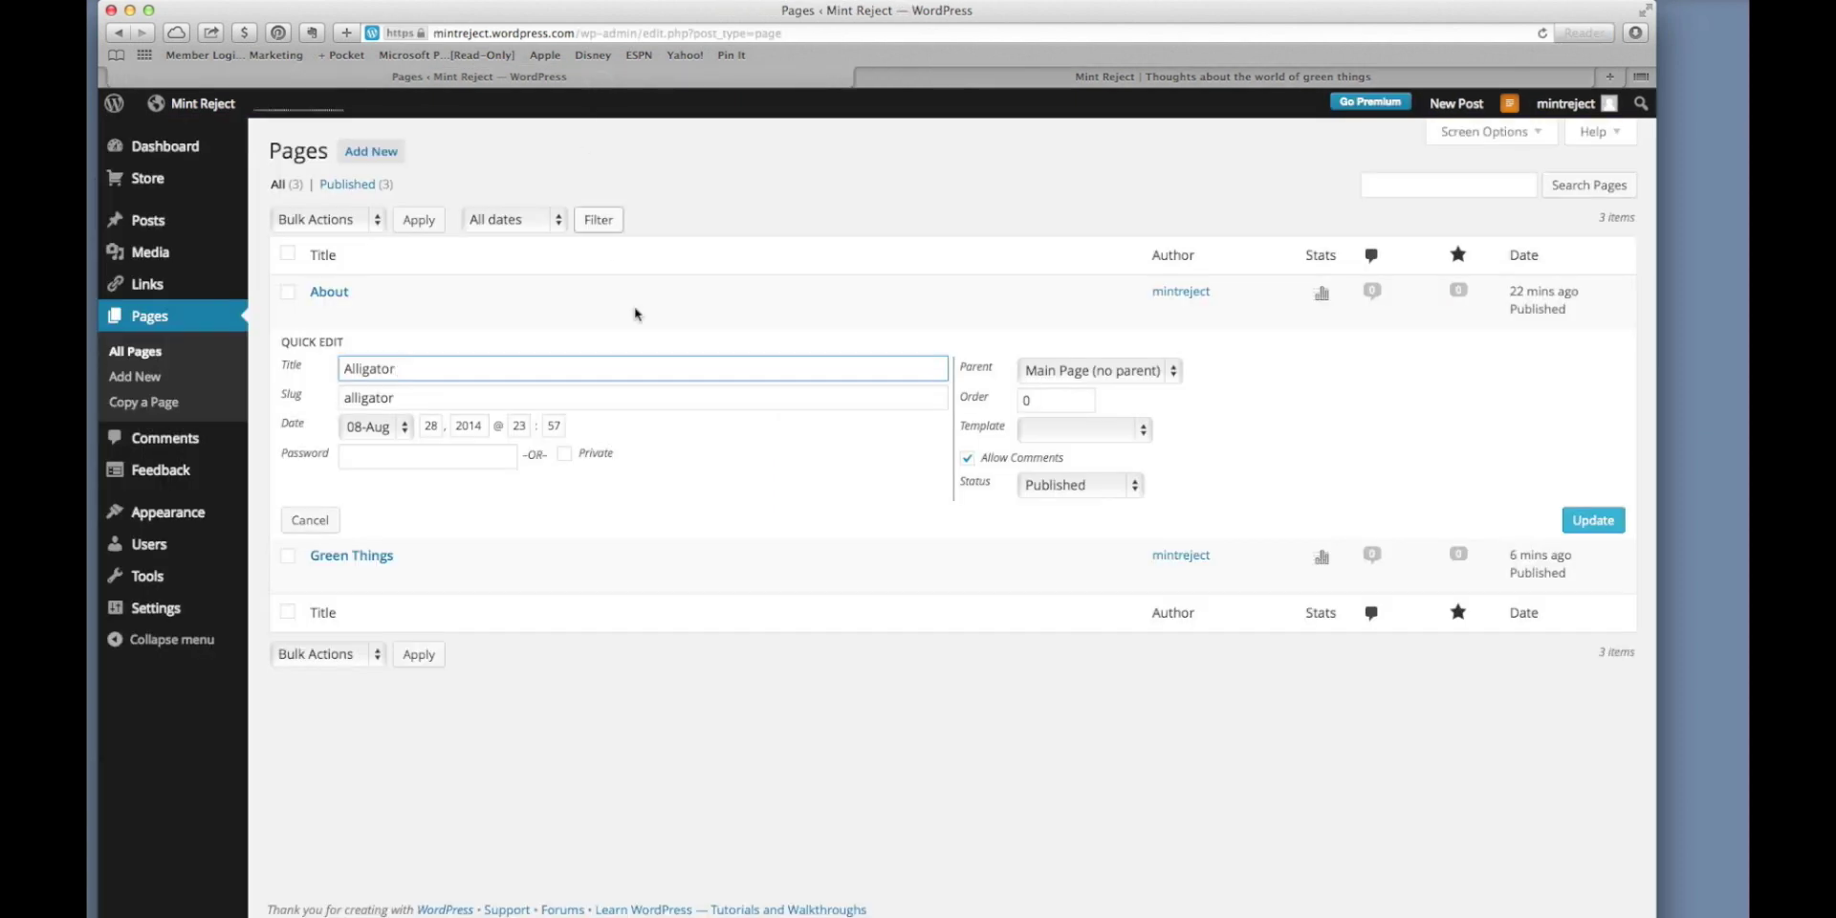
Set the Alligator page's parent to Green Things and update it.
left_click(1058, 378)
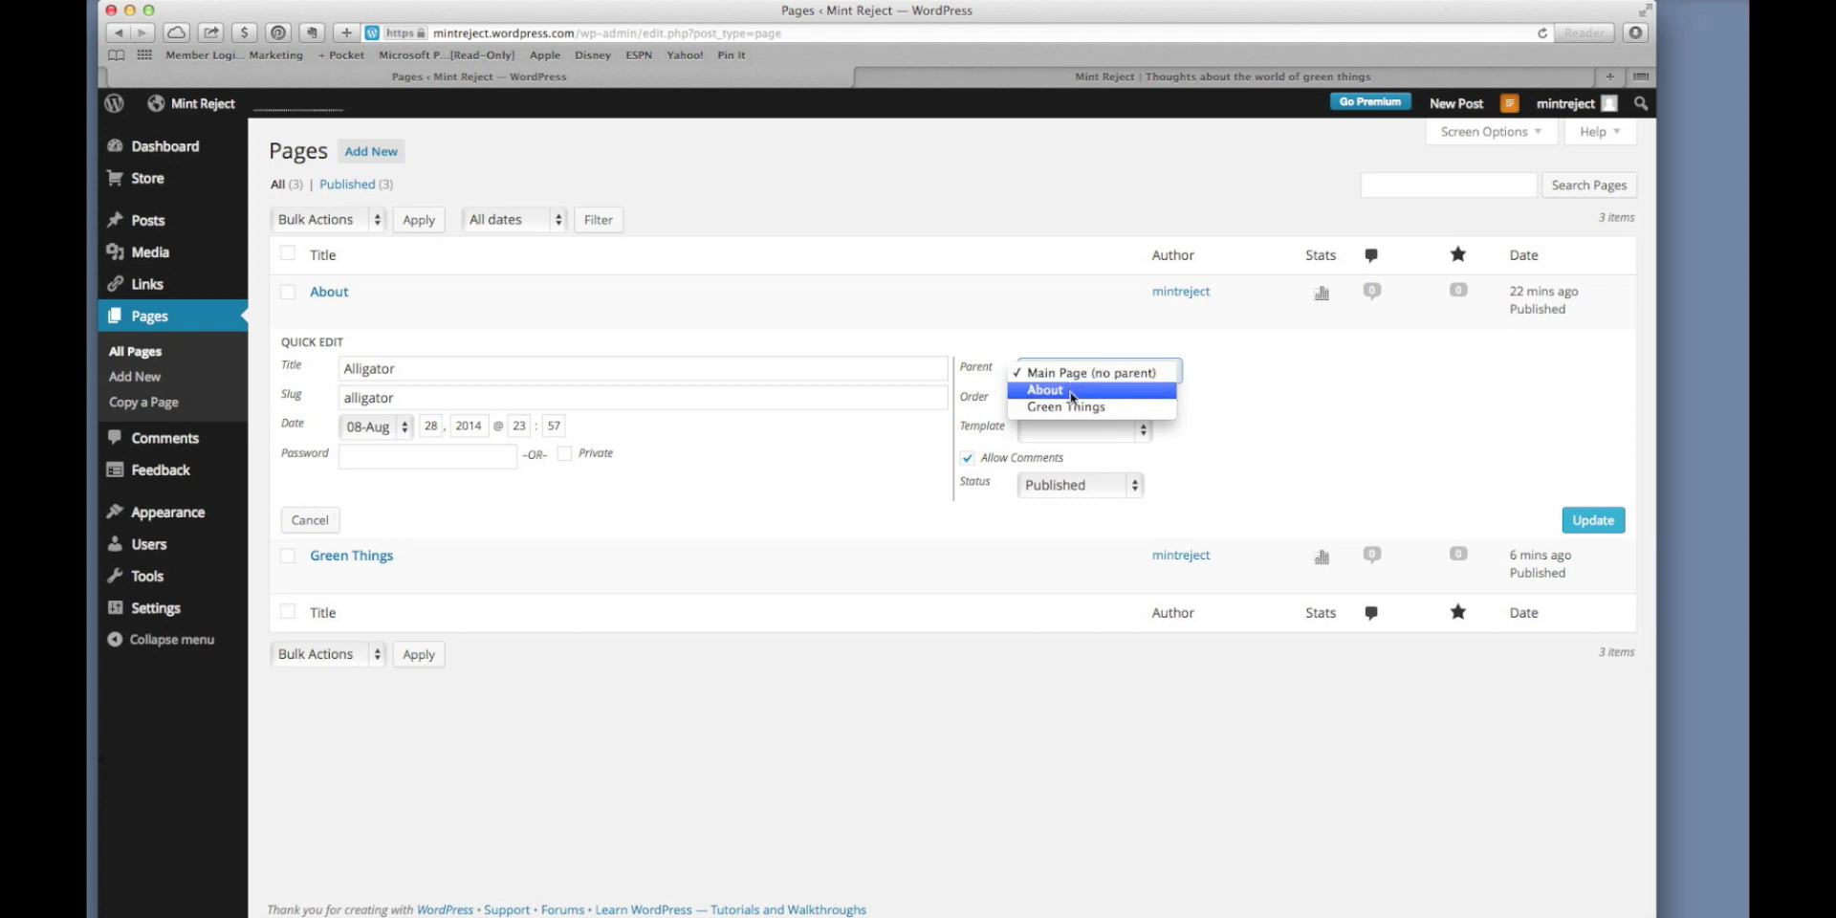
left_click(1069, 407)
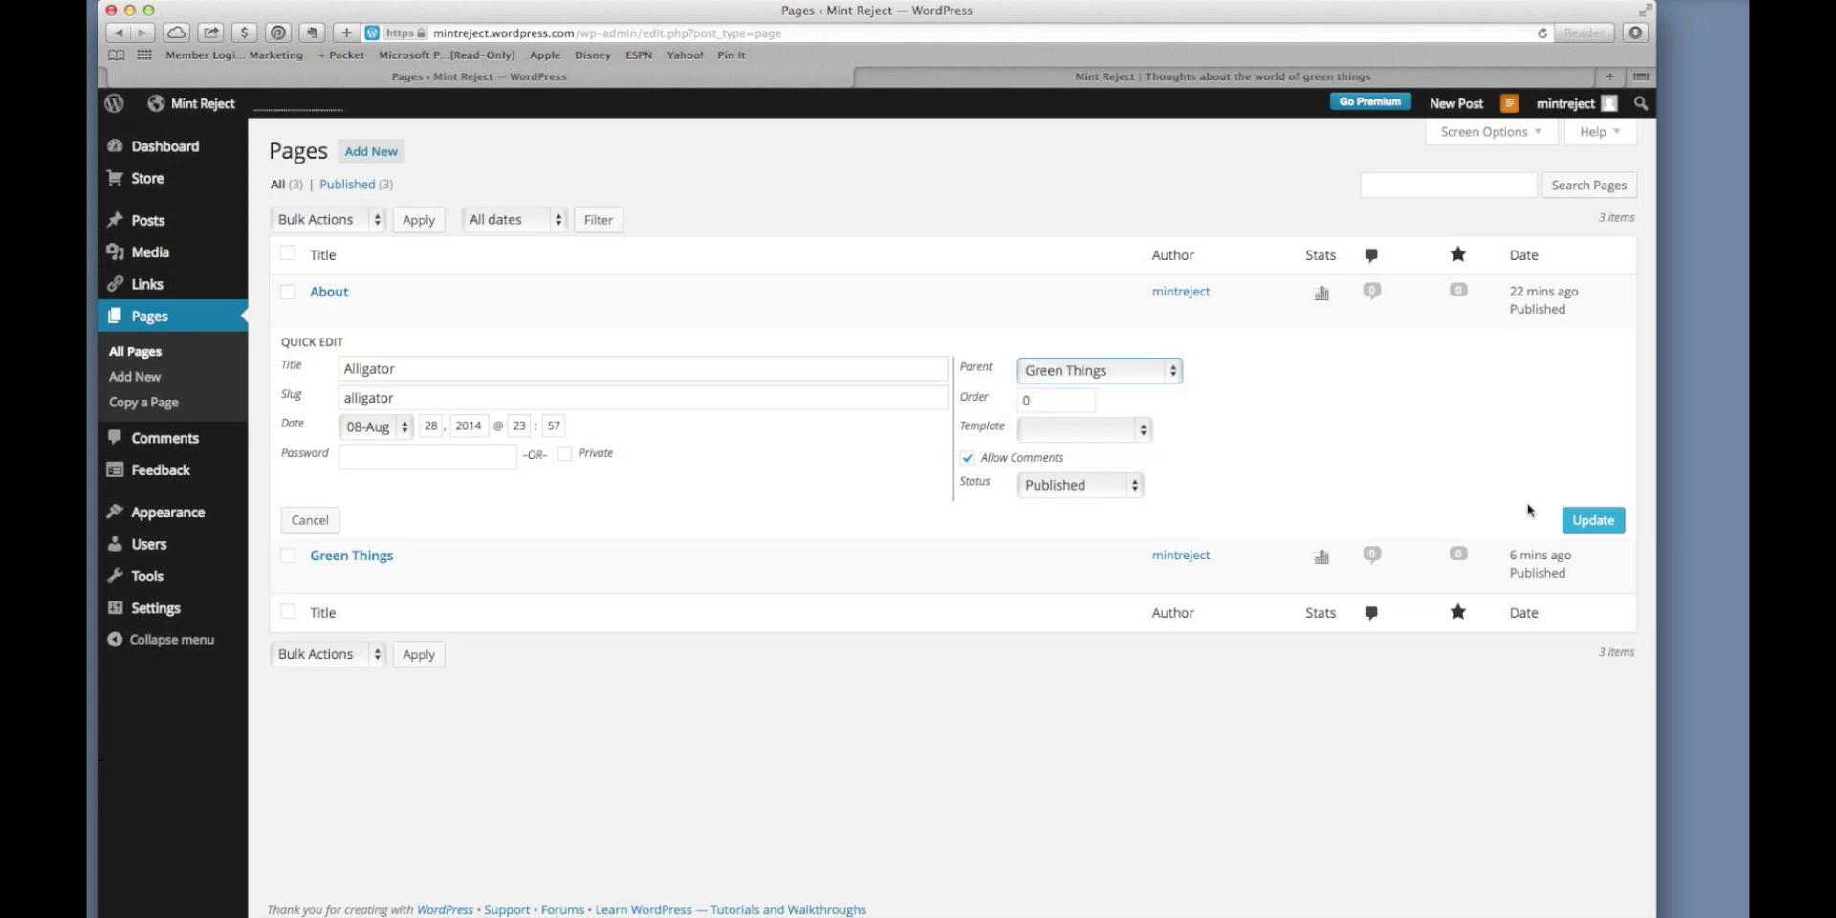
left_click(1586, 521)
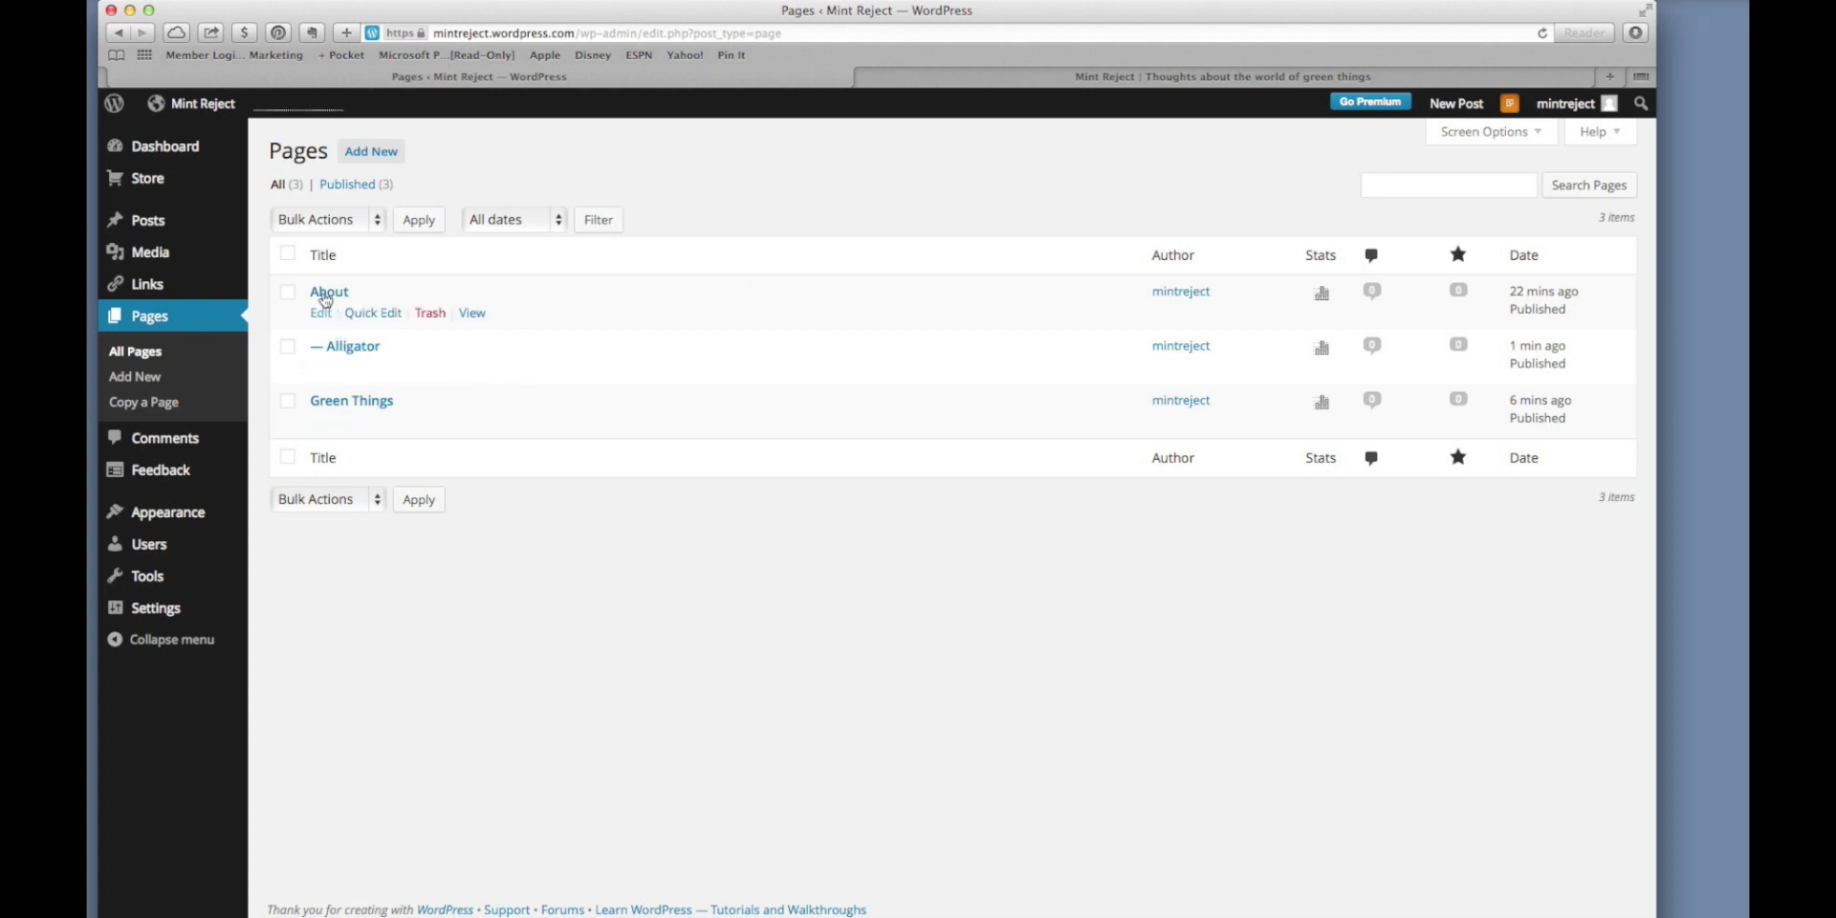
left_click(1541, 38)
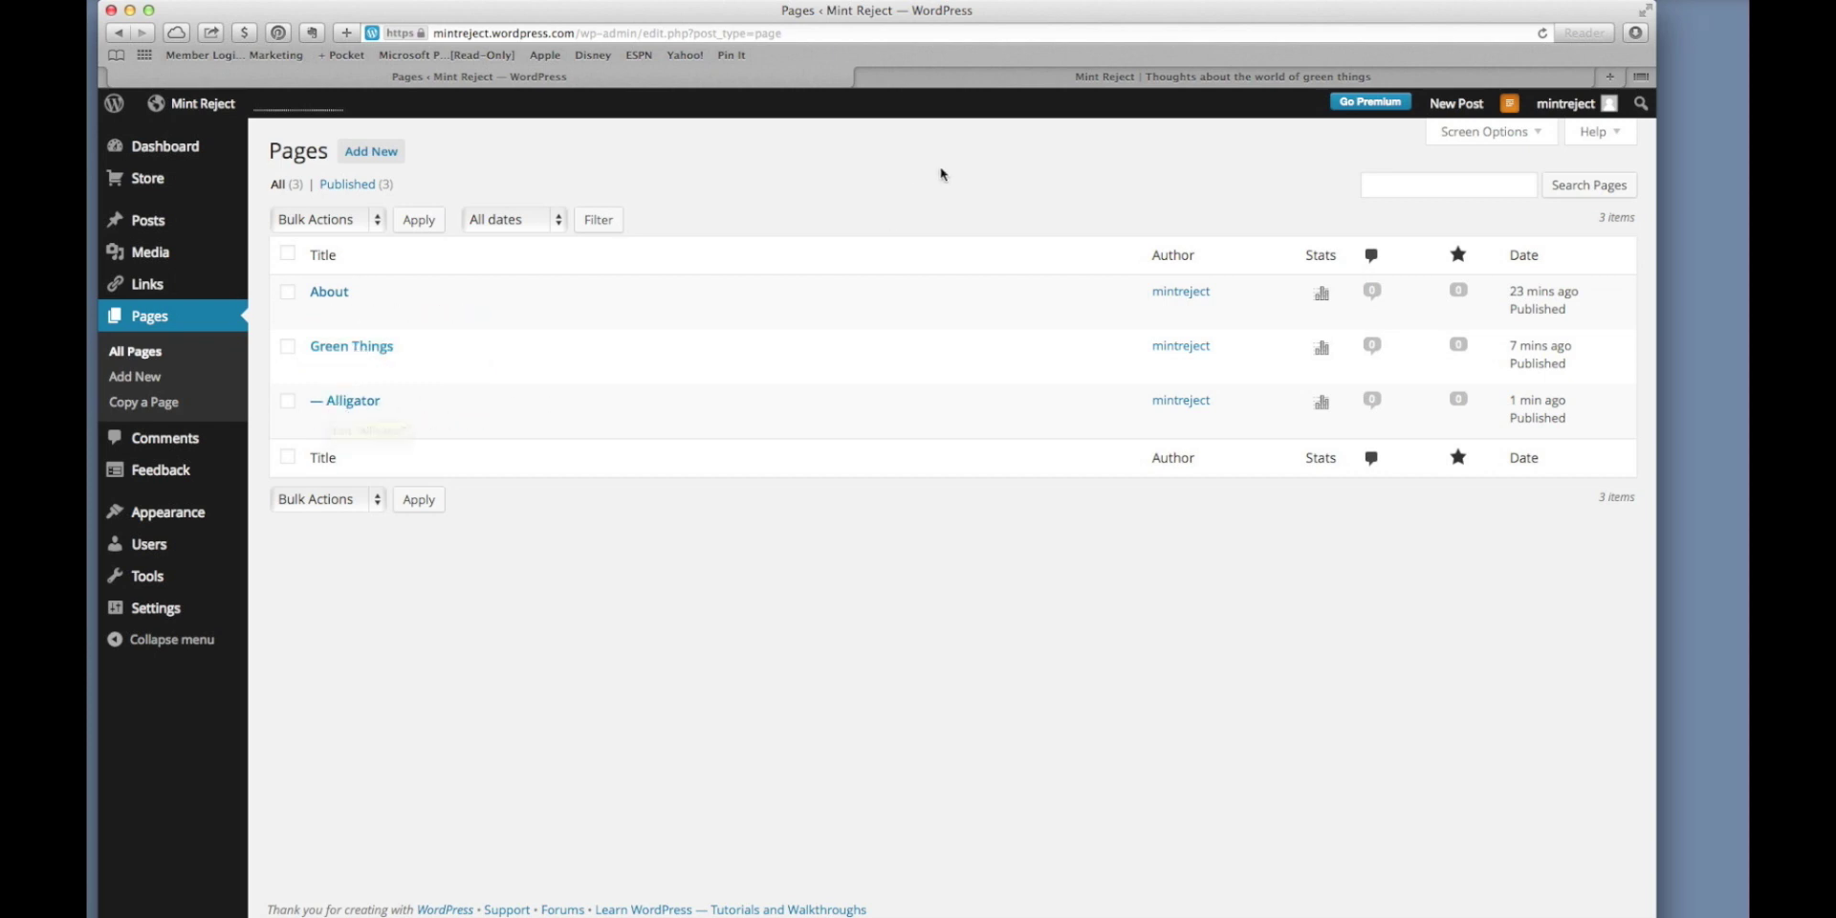
left_click(987, 82)
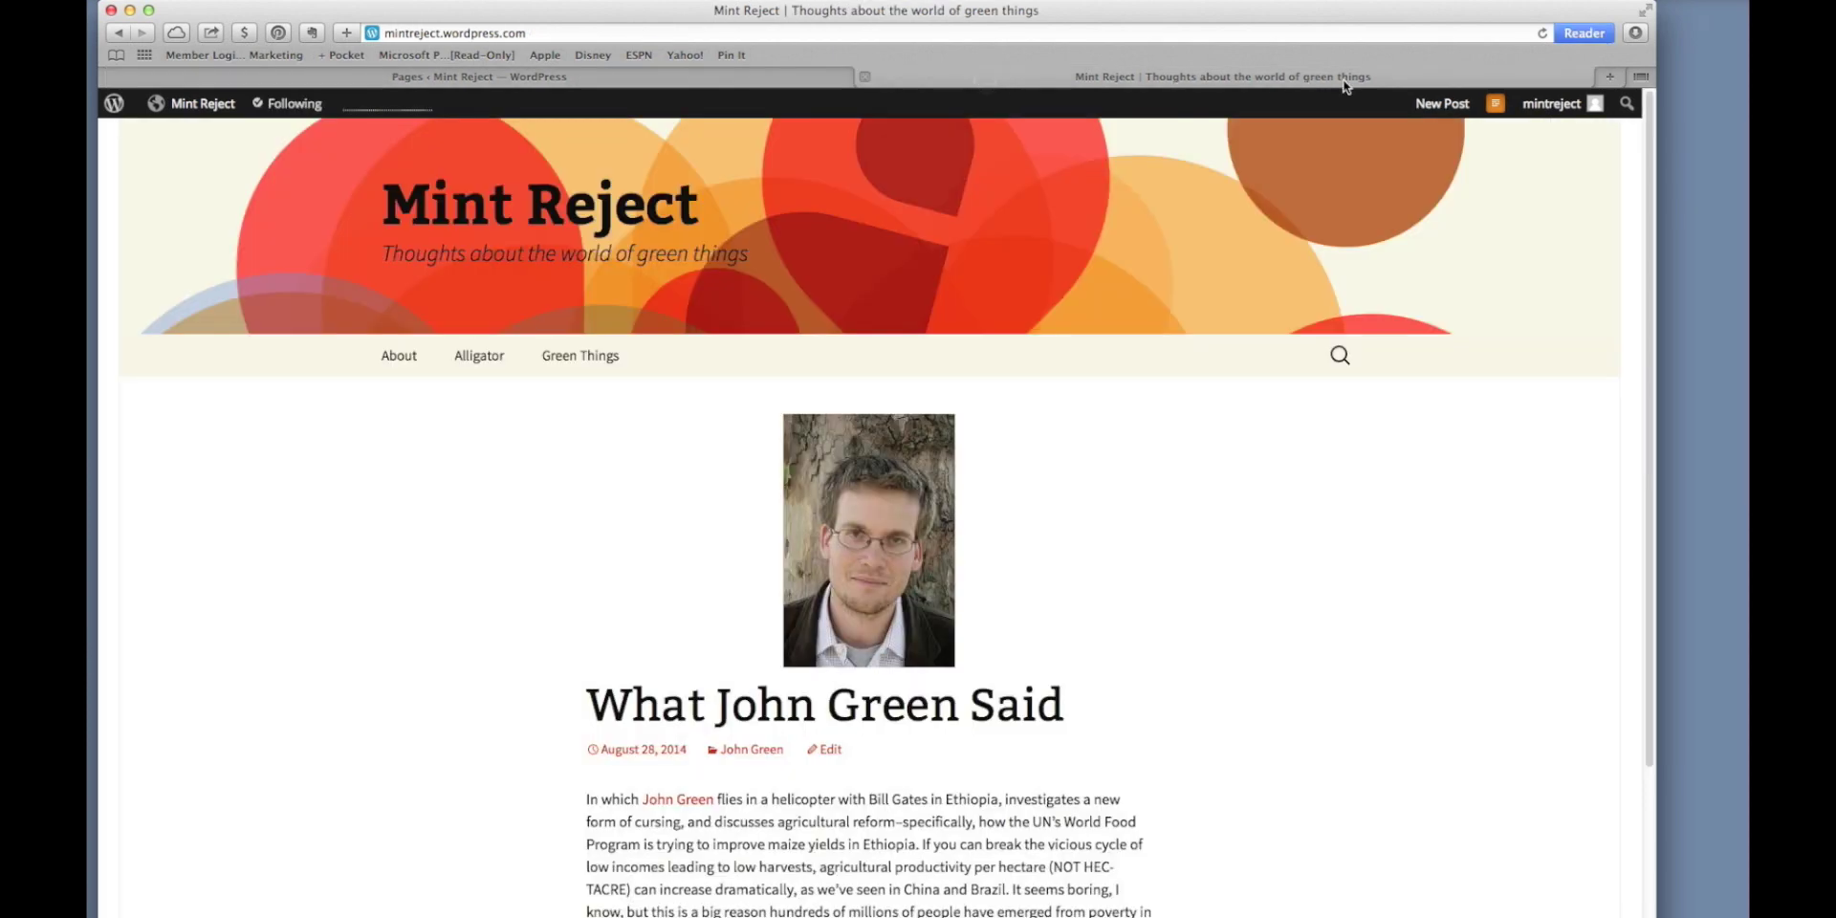
left_click(1542, 35)
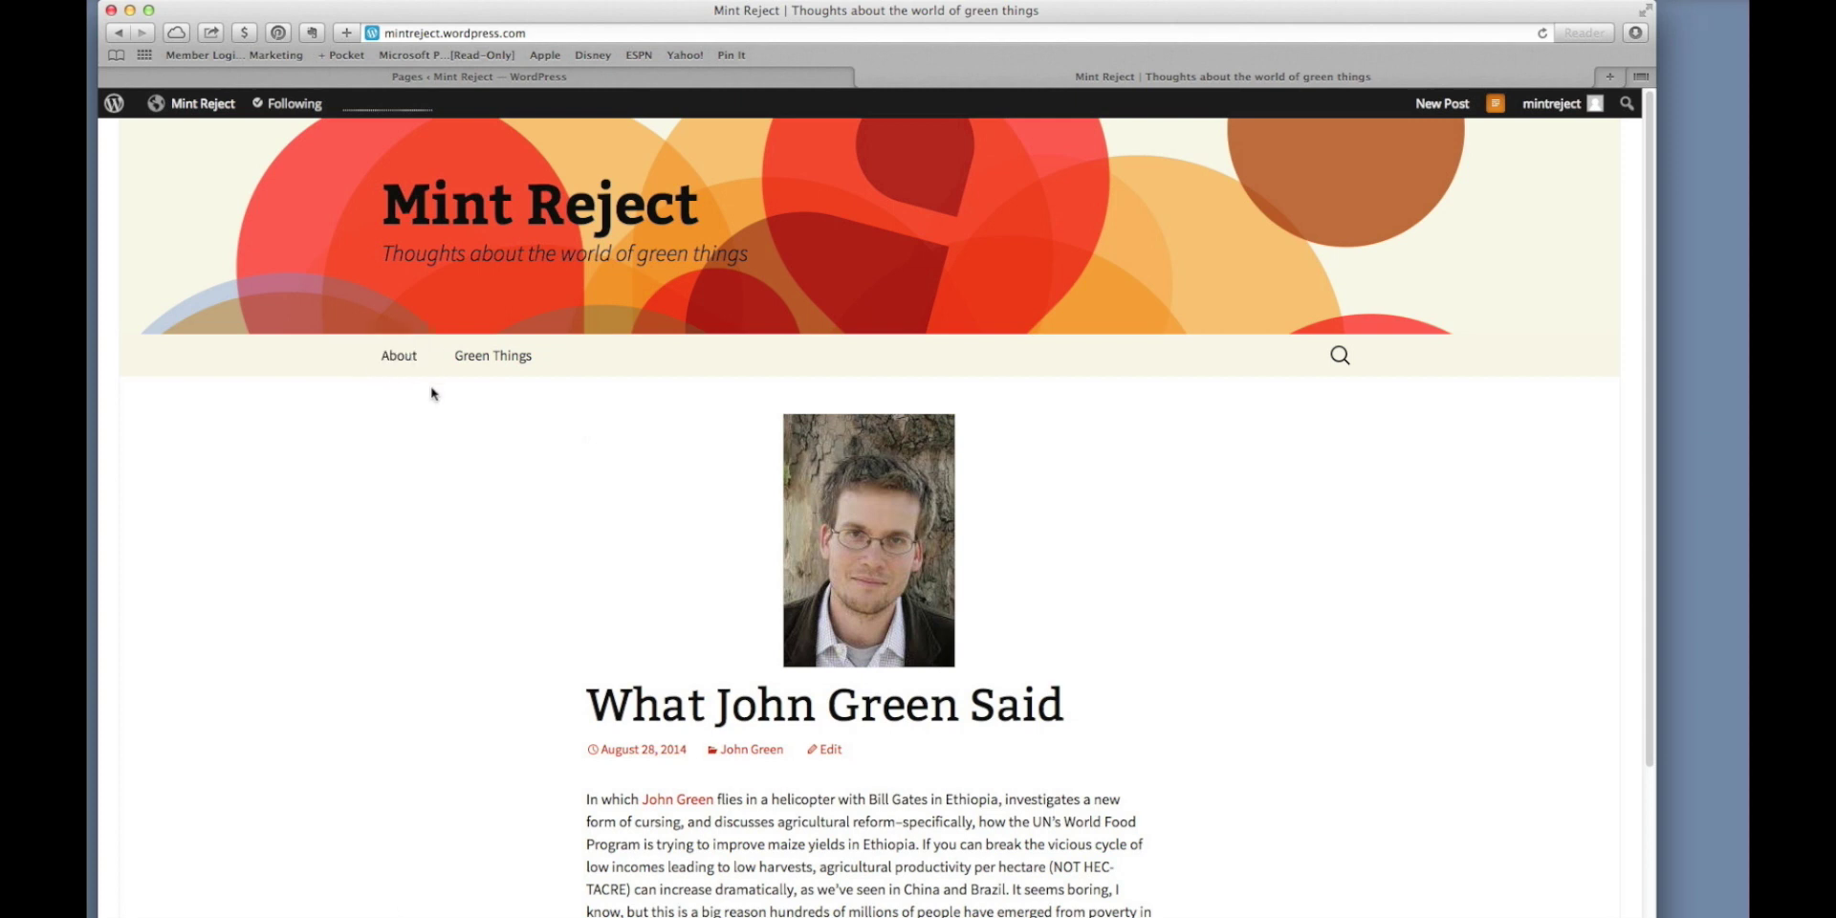
mouse_move(505, 358)
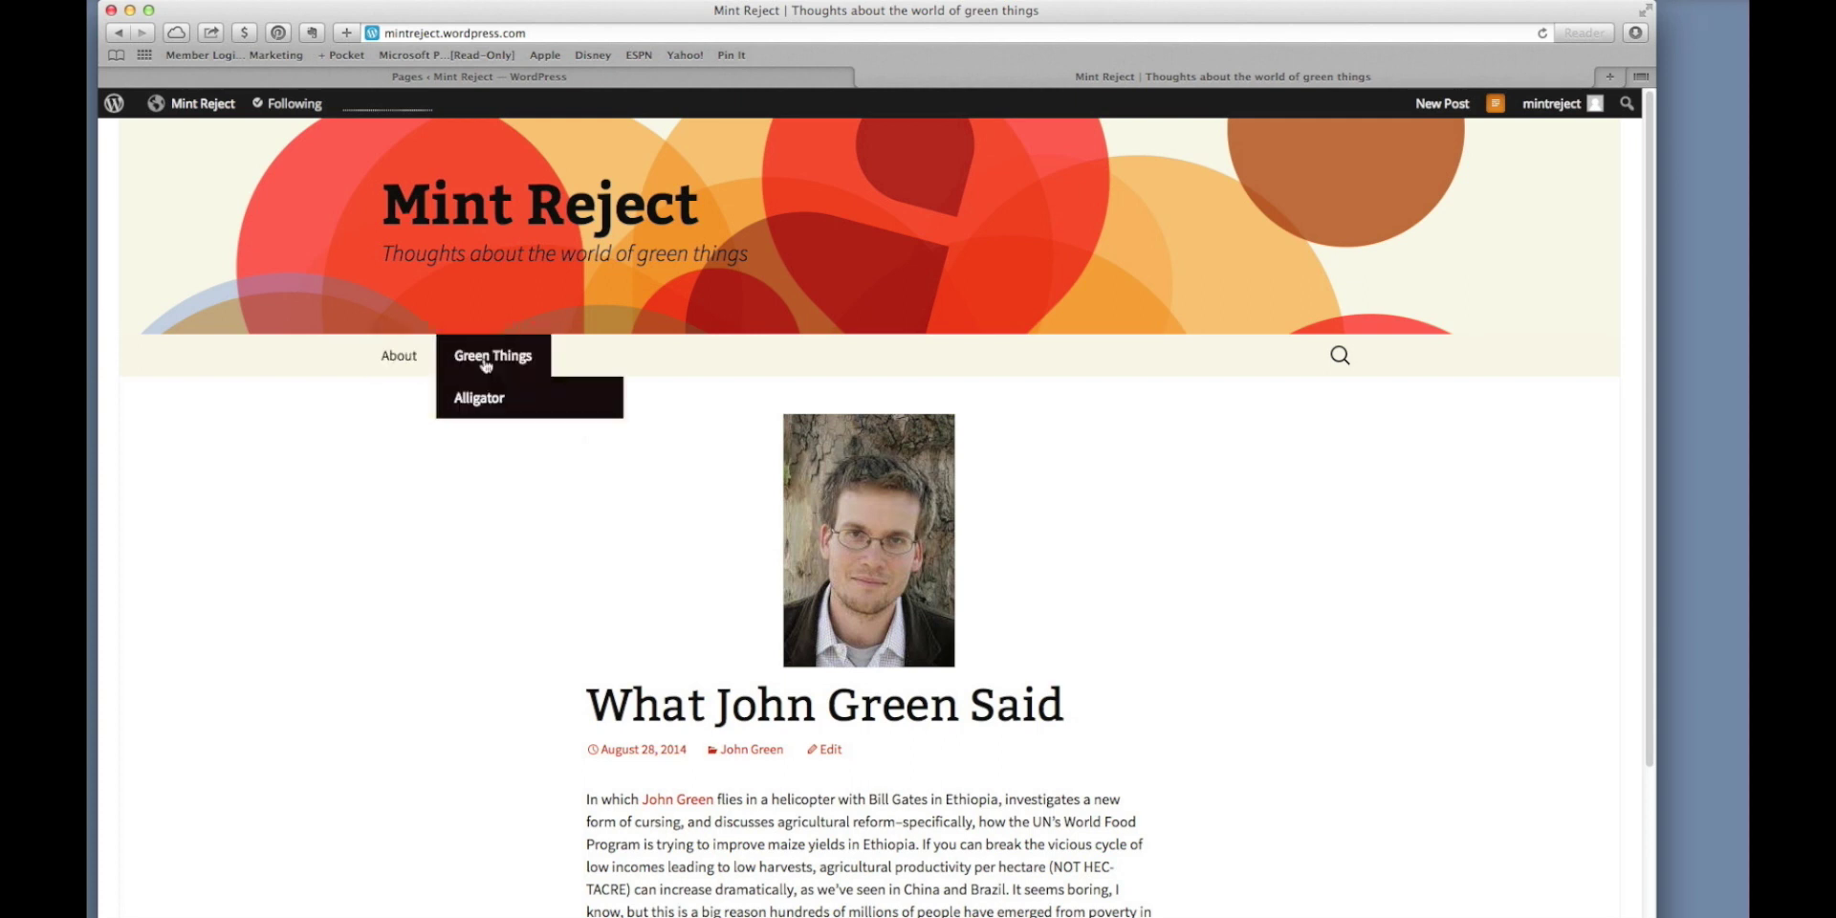
left_click(486, 400)
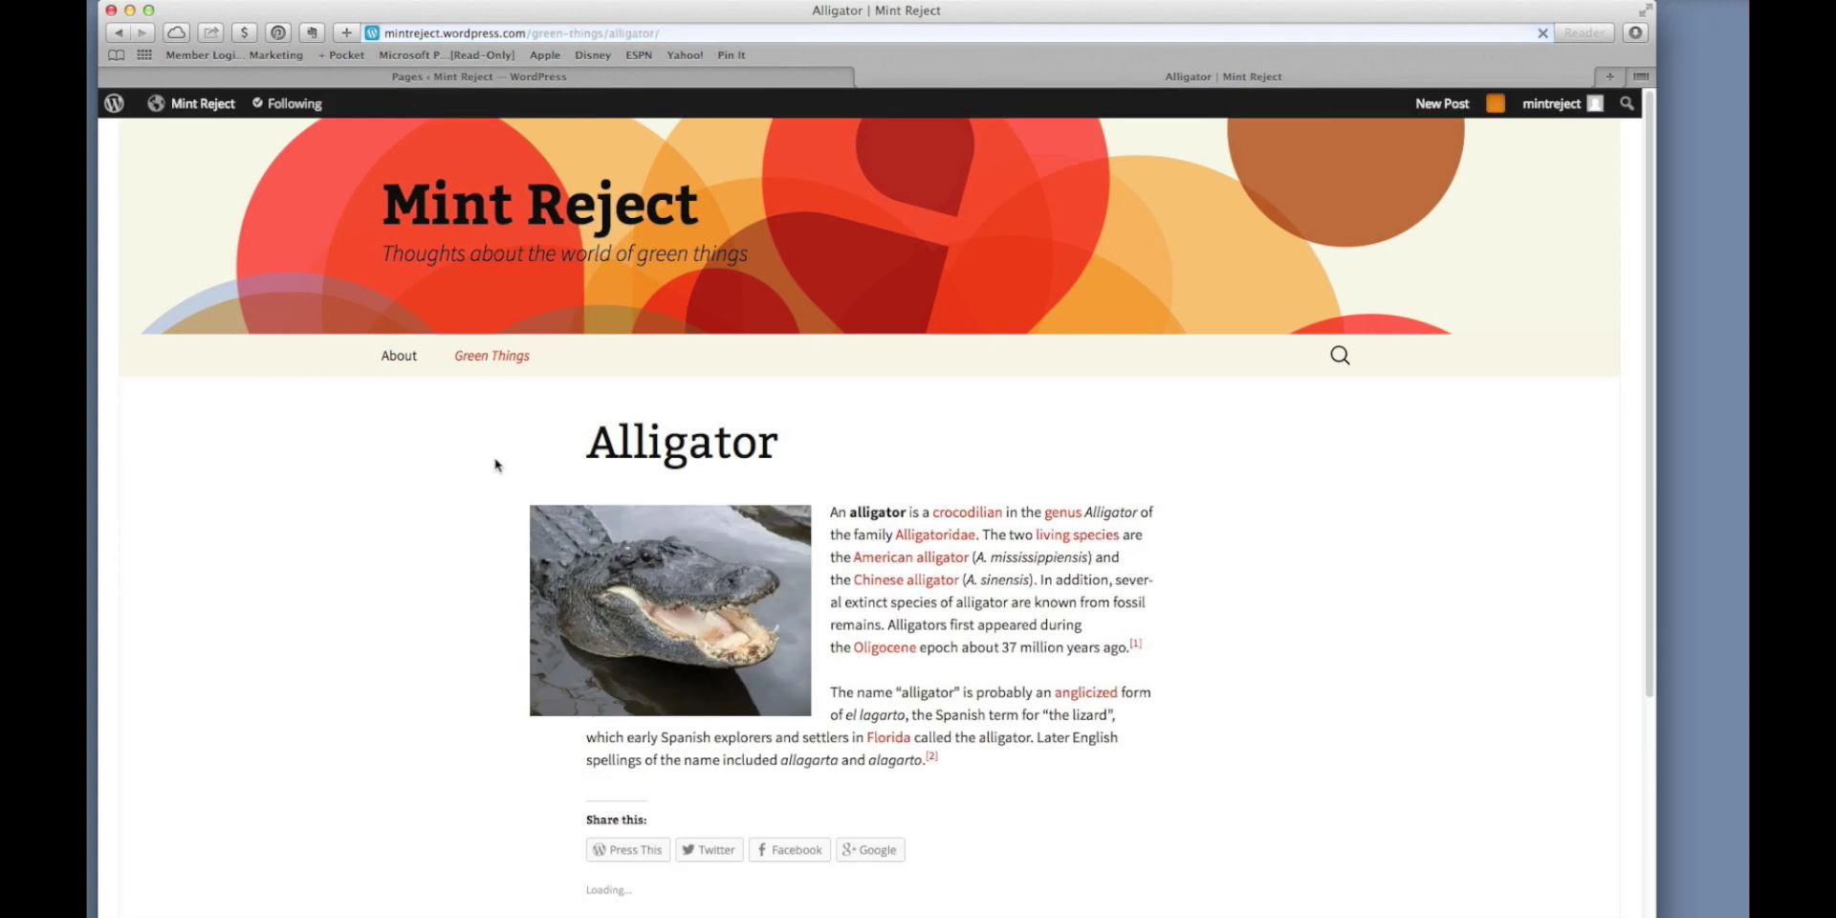
left_click(485, 363)
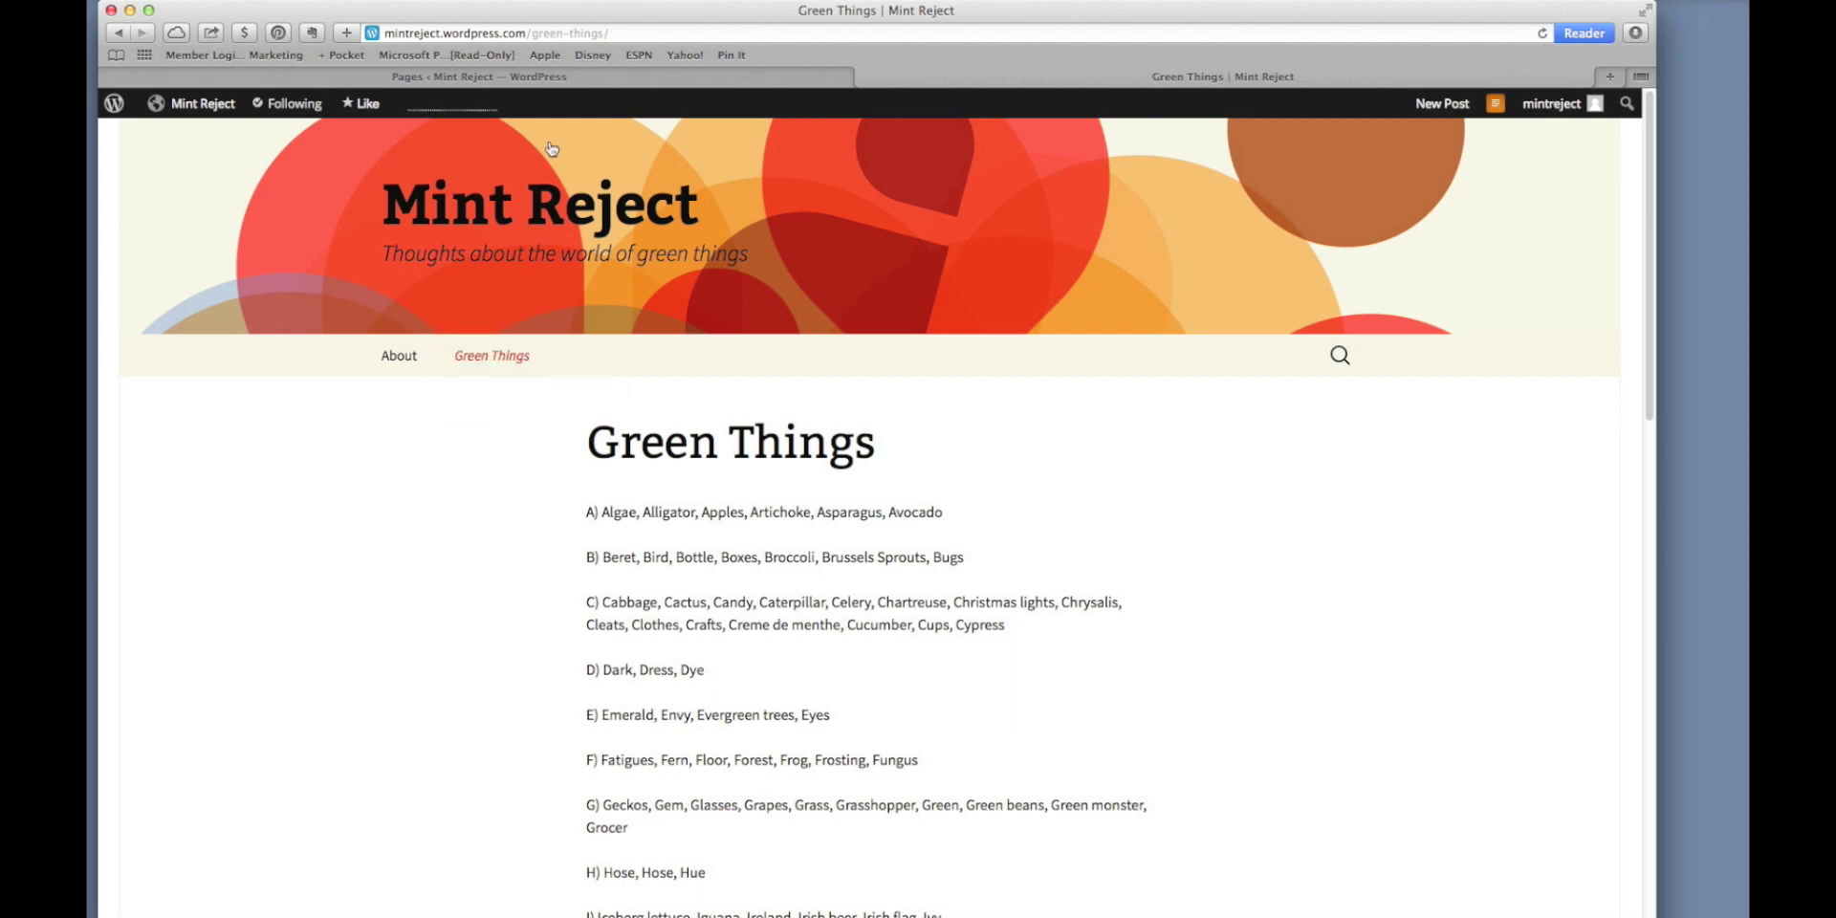
left_click(585, 79)
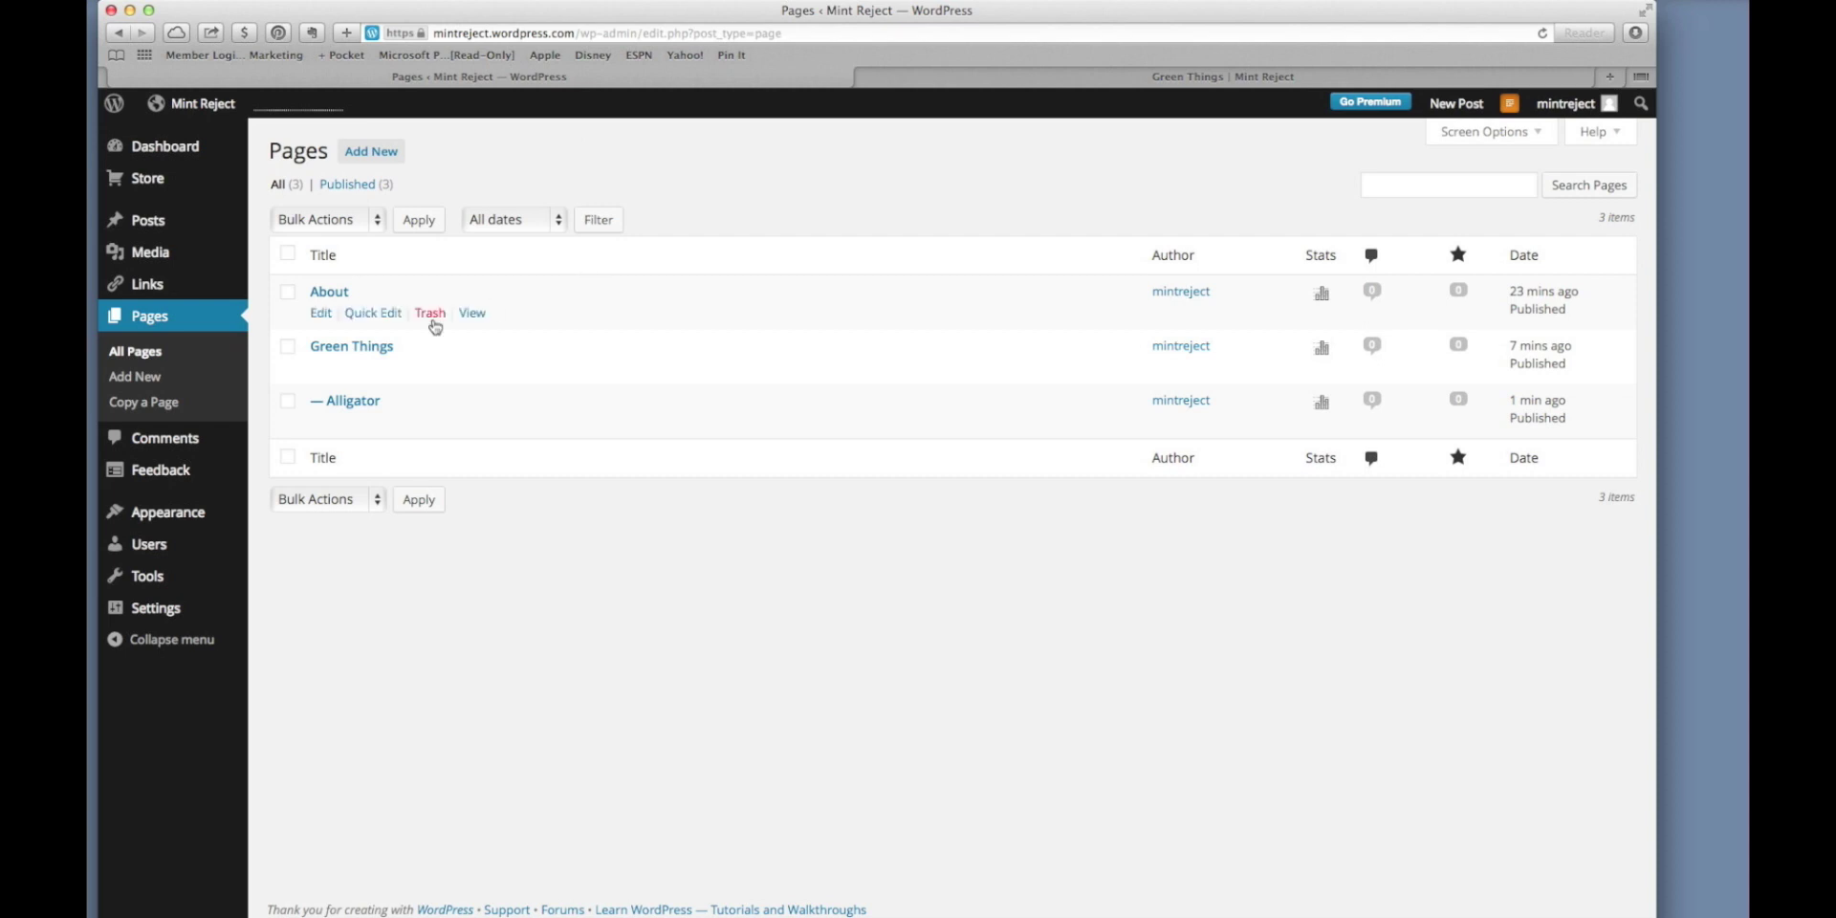
Open Appearance > Widgets and drag a Text widget into the Main Widget Area.
mouse_move(207, 535)
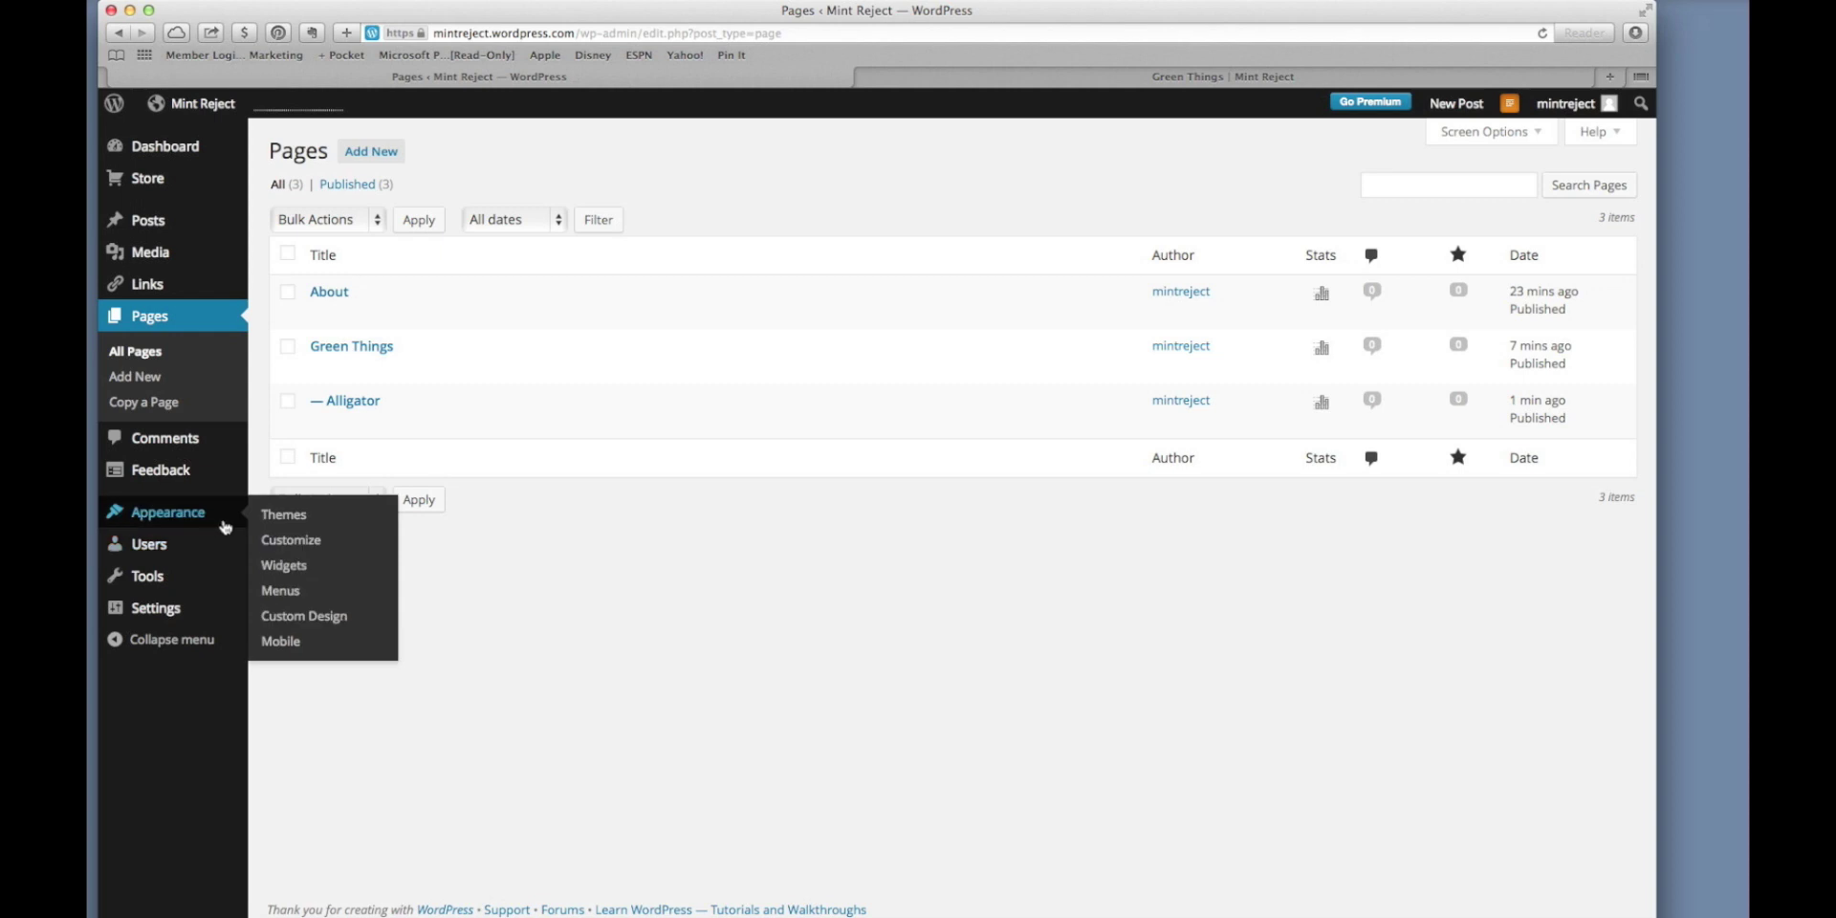
left_click(282, 565)
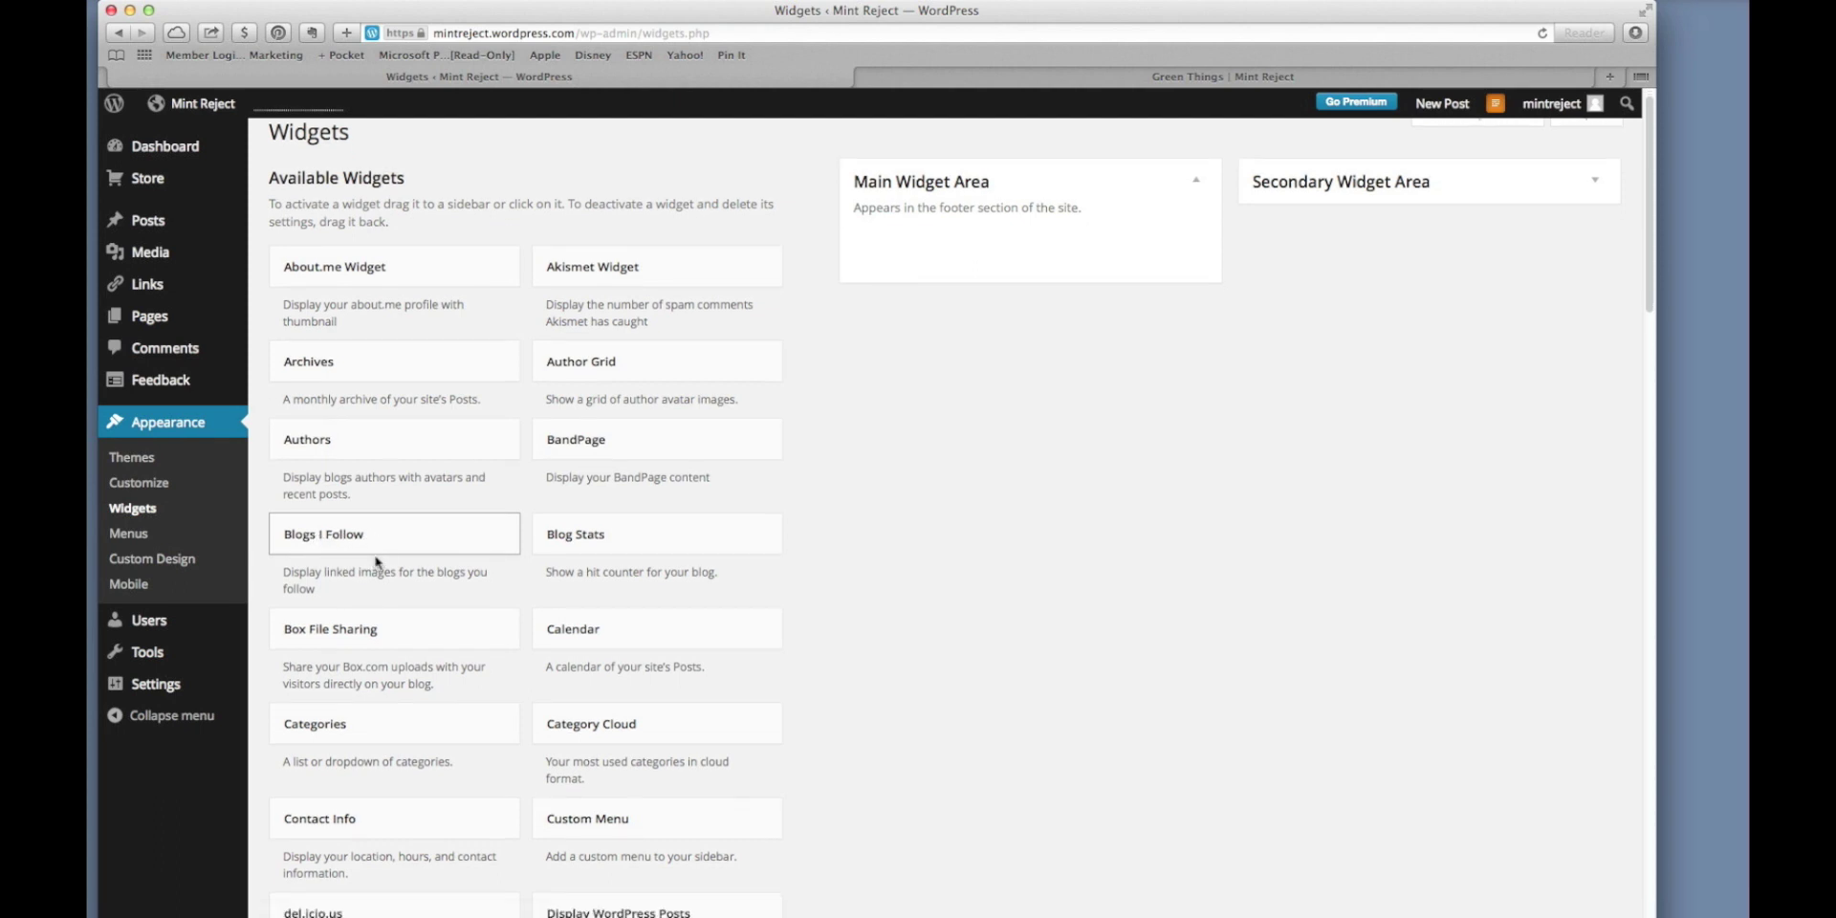
scroll(378, 563, "down", 5)
scroll(377, 563, "down", 7)
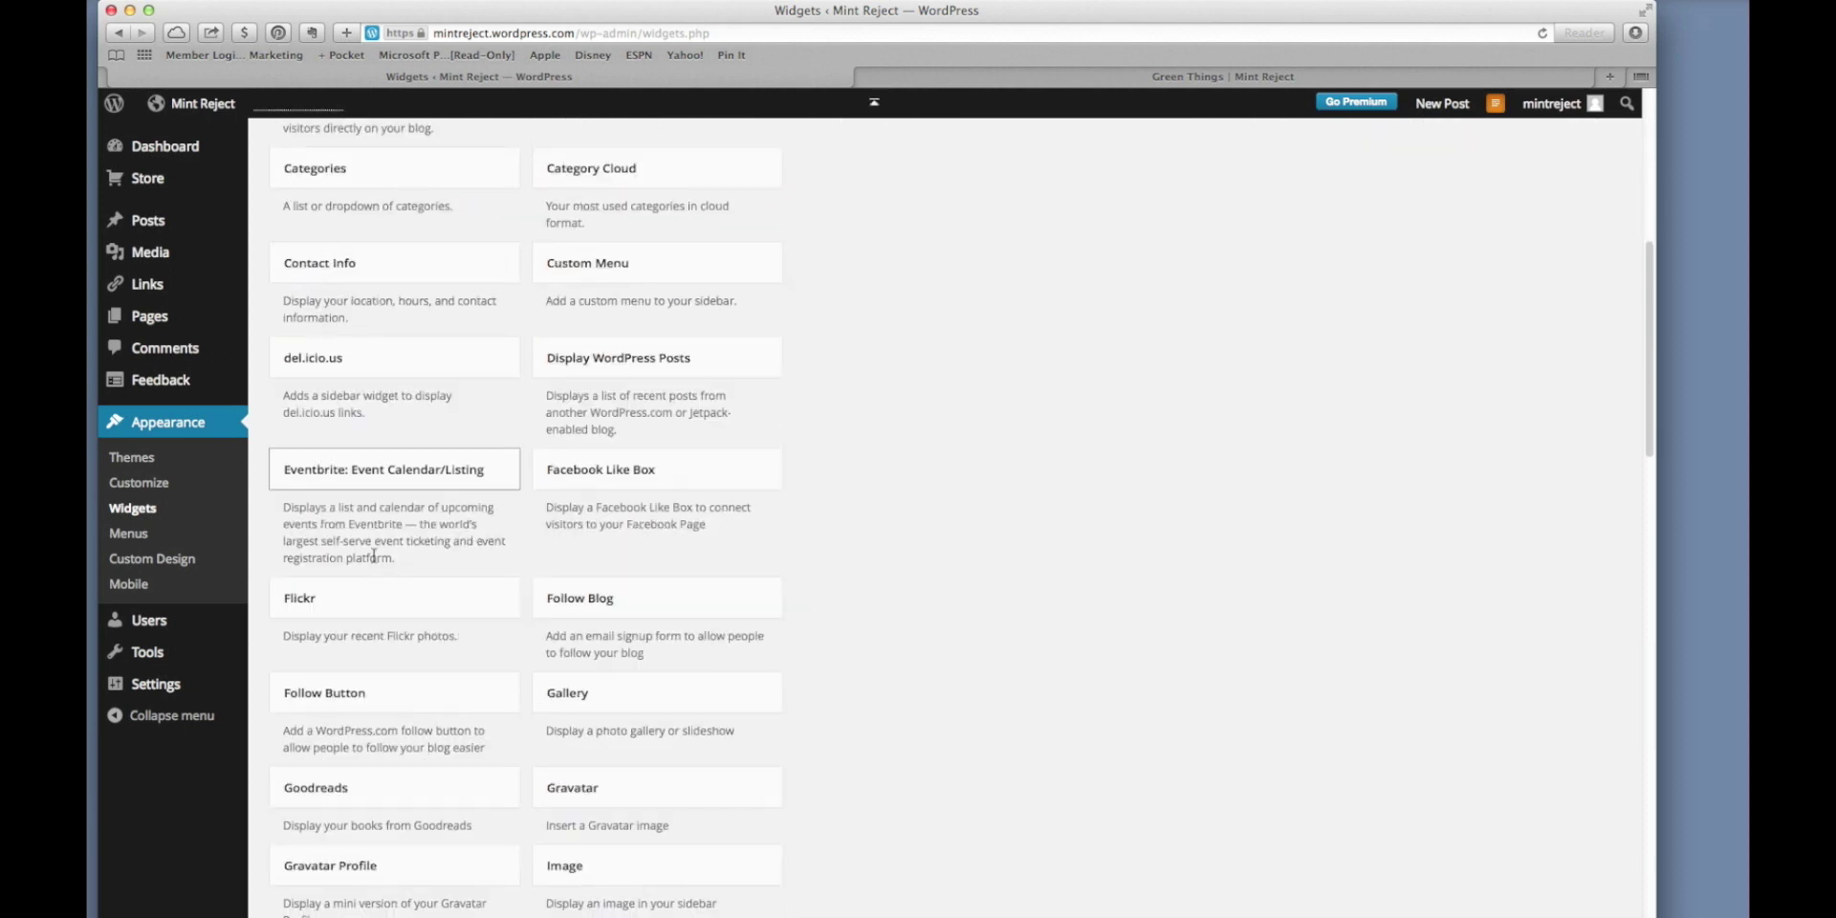
scroll(373, 560, "down", 6)
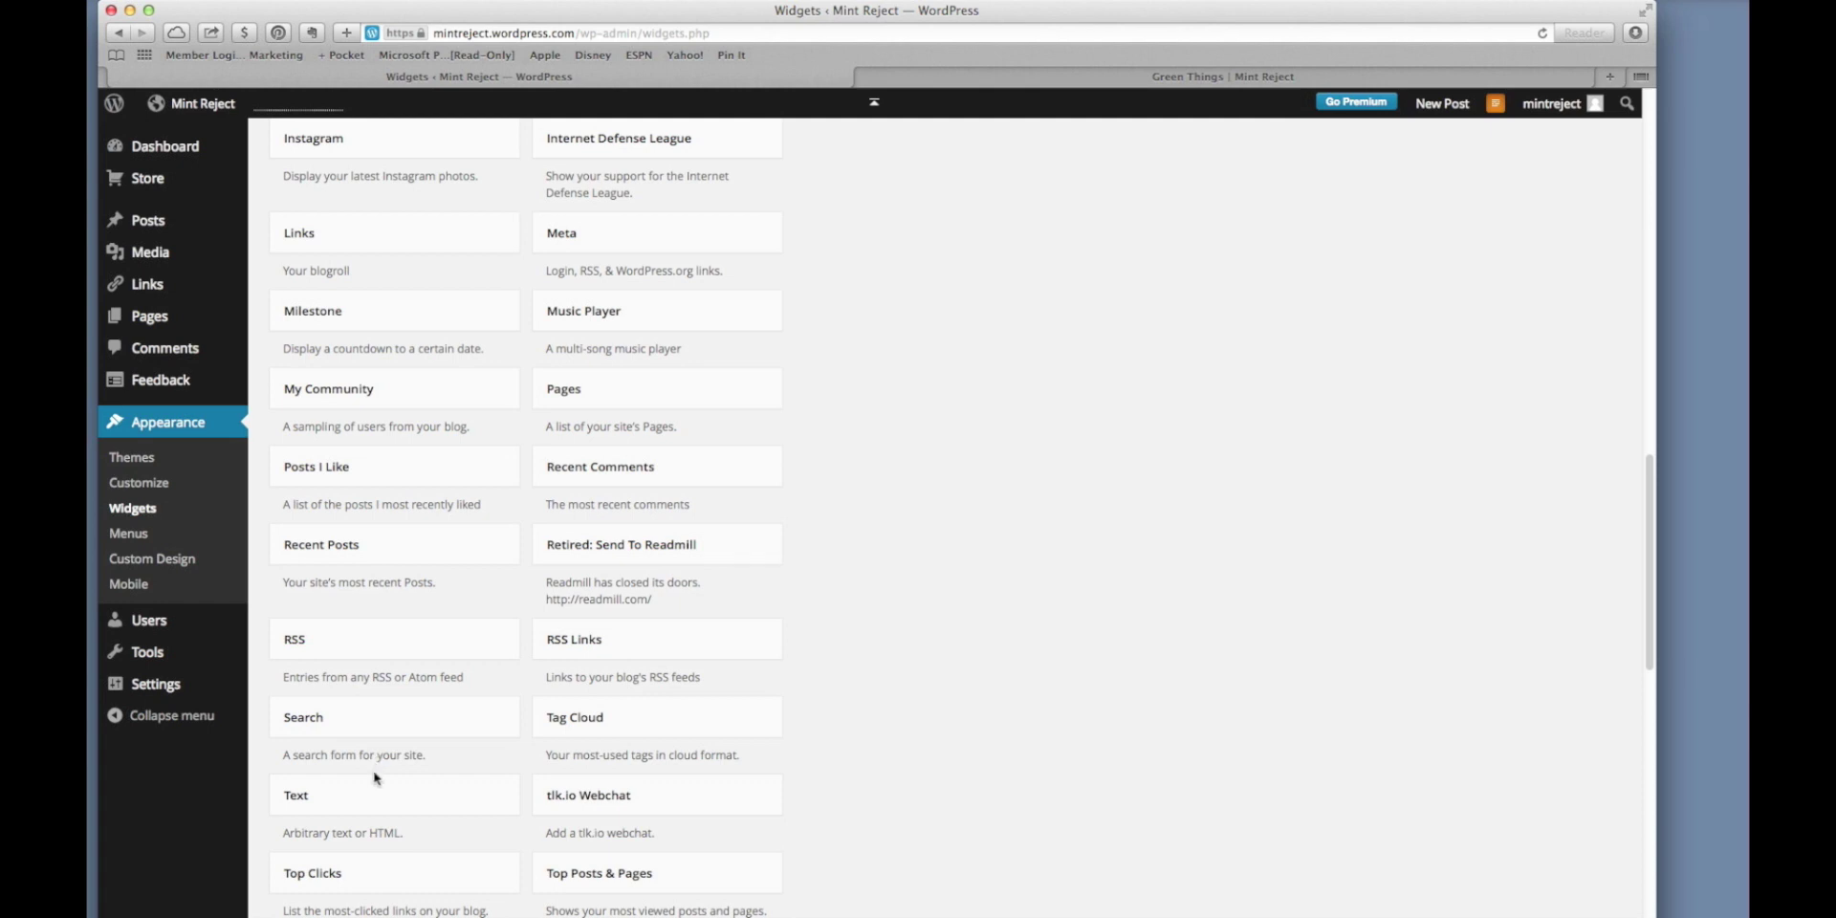
left_click_drag(375, 801, 949, 274)
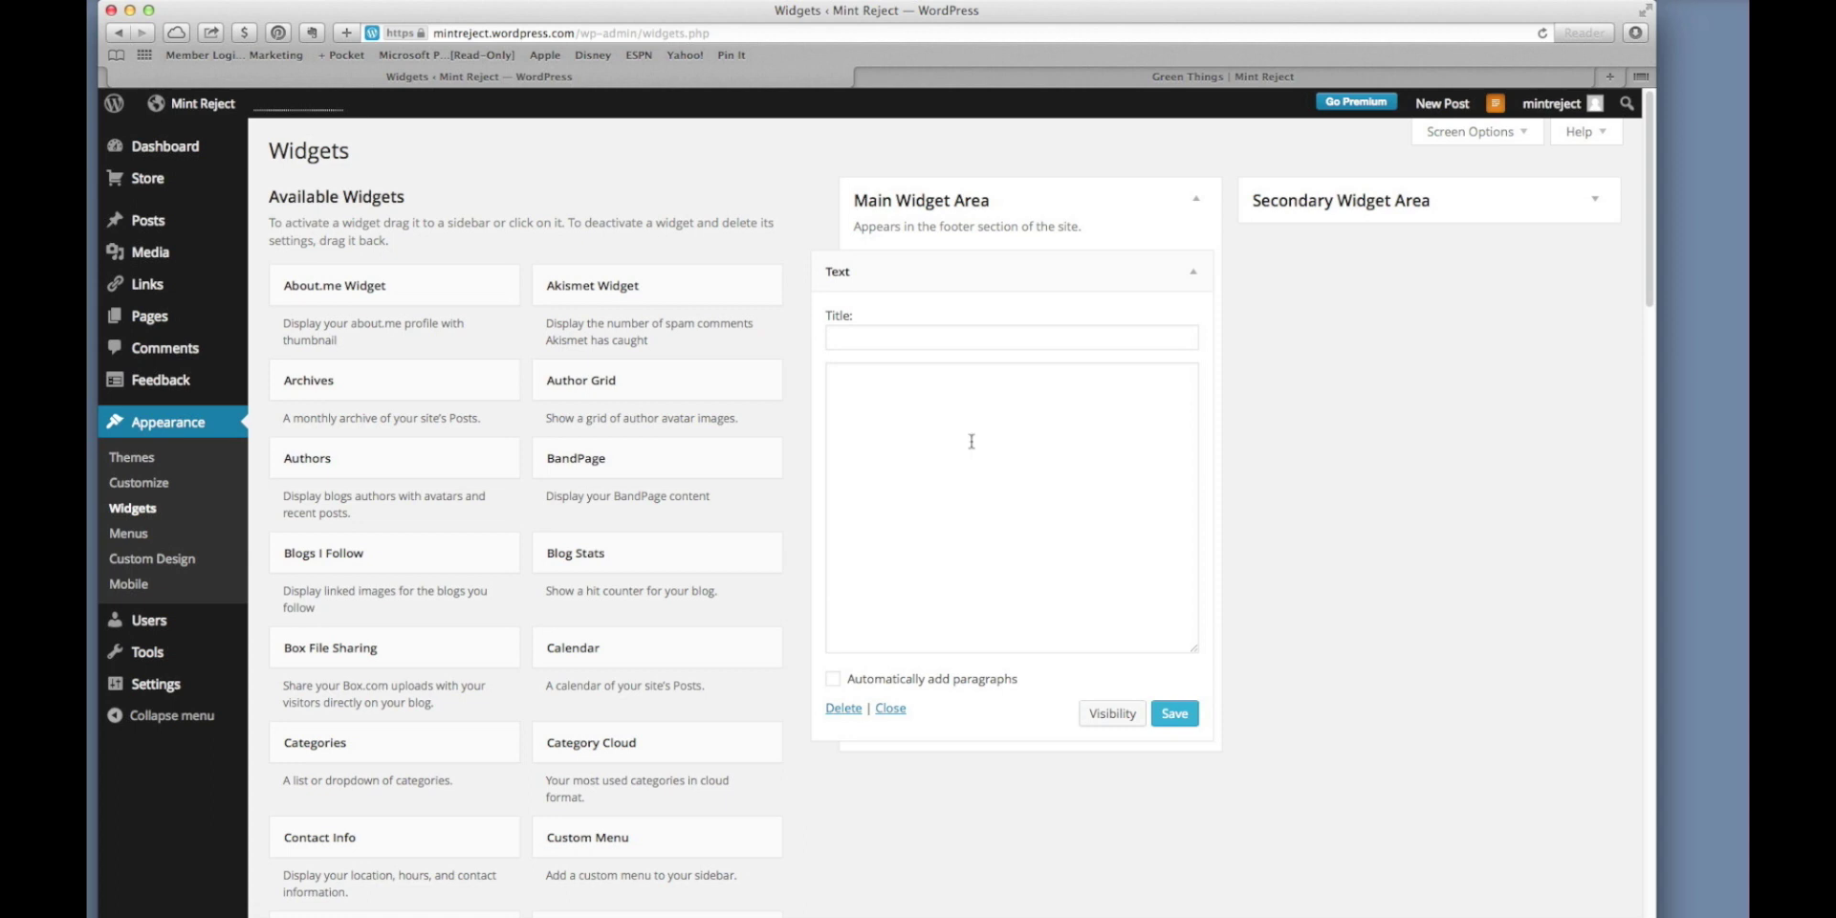
Title the Text widget About Us with body 'We love Green Things. Join us in a quest for greeniness'.
left_click(949, 341)
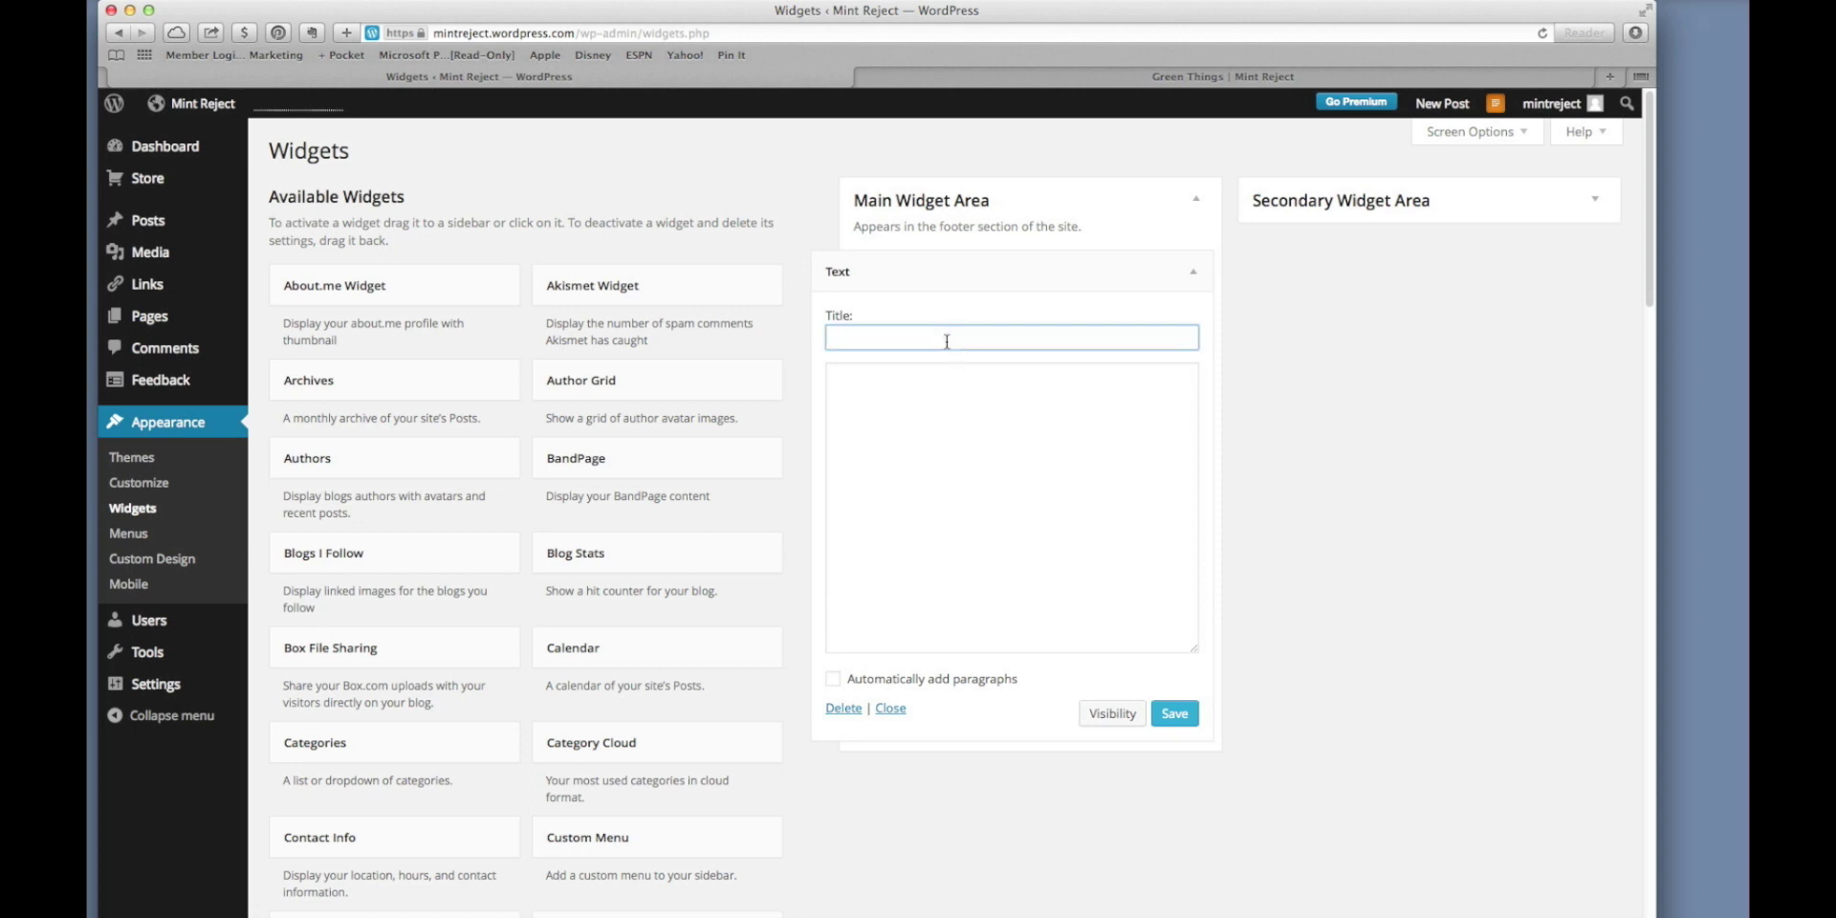
type("About Us")
left_click(912, 494)
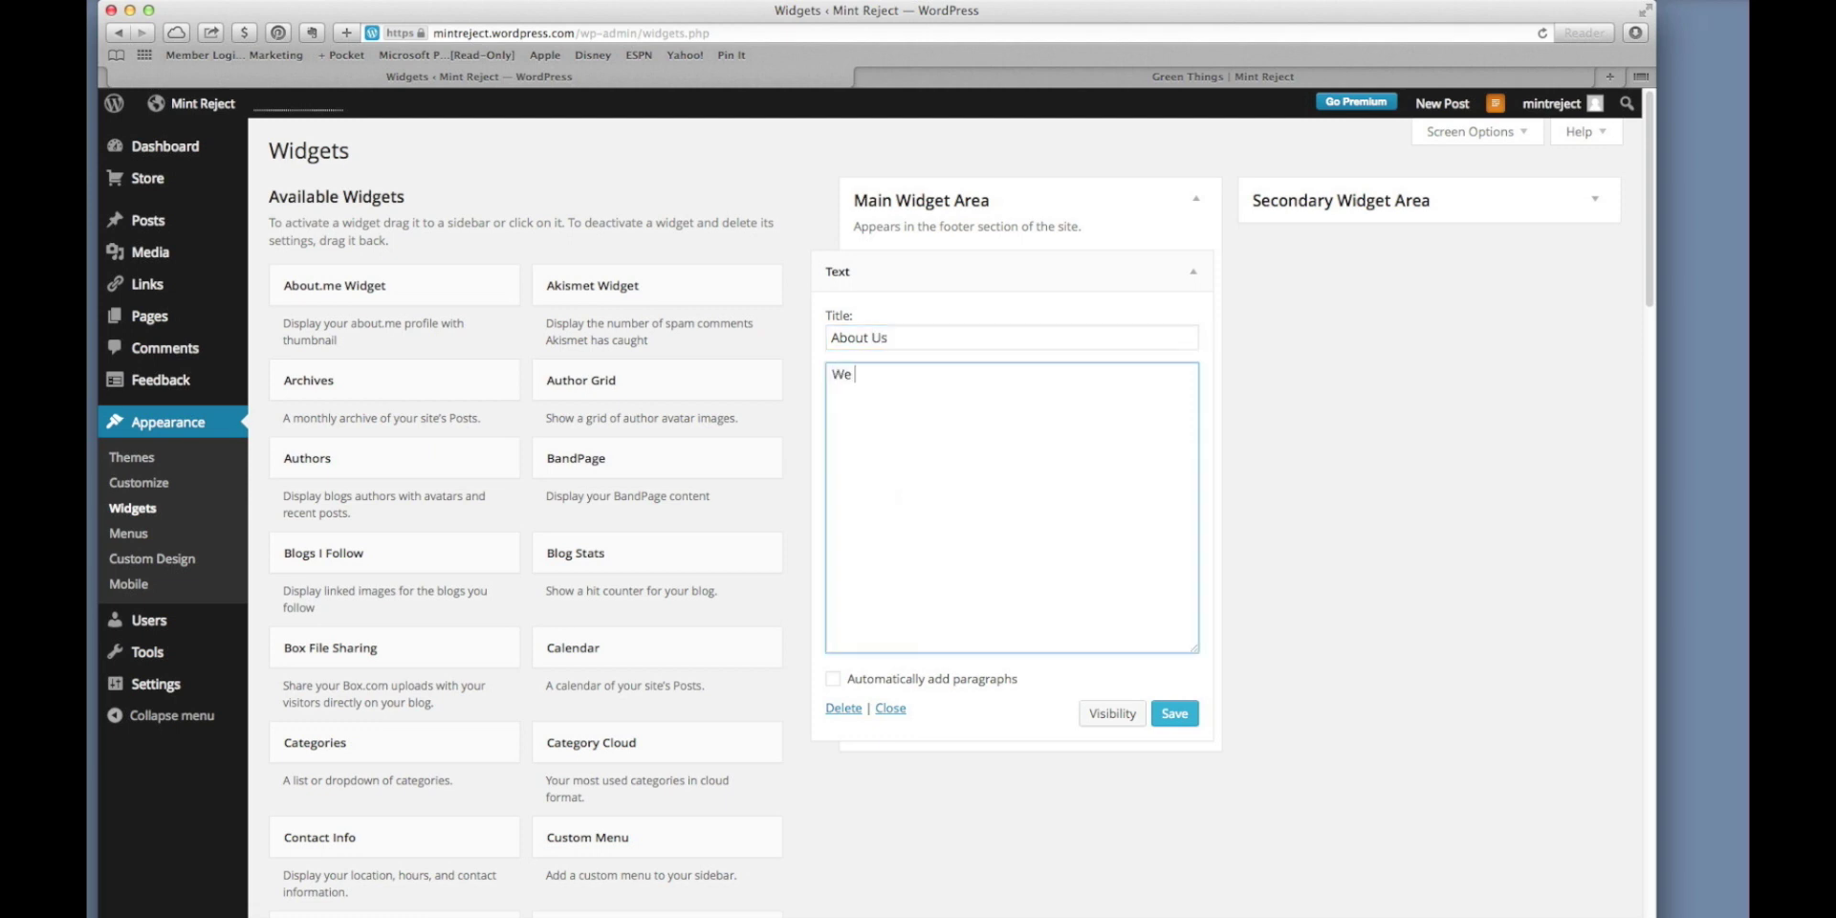
type("We love Green Things. Join us in")
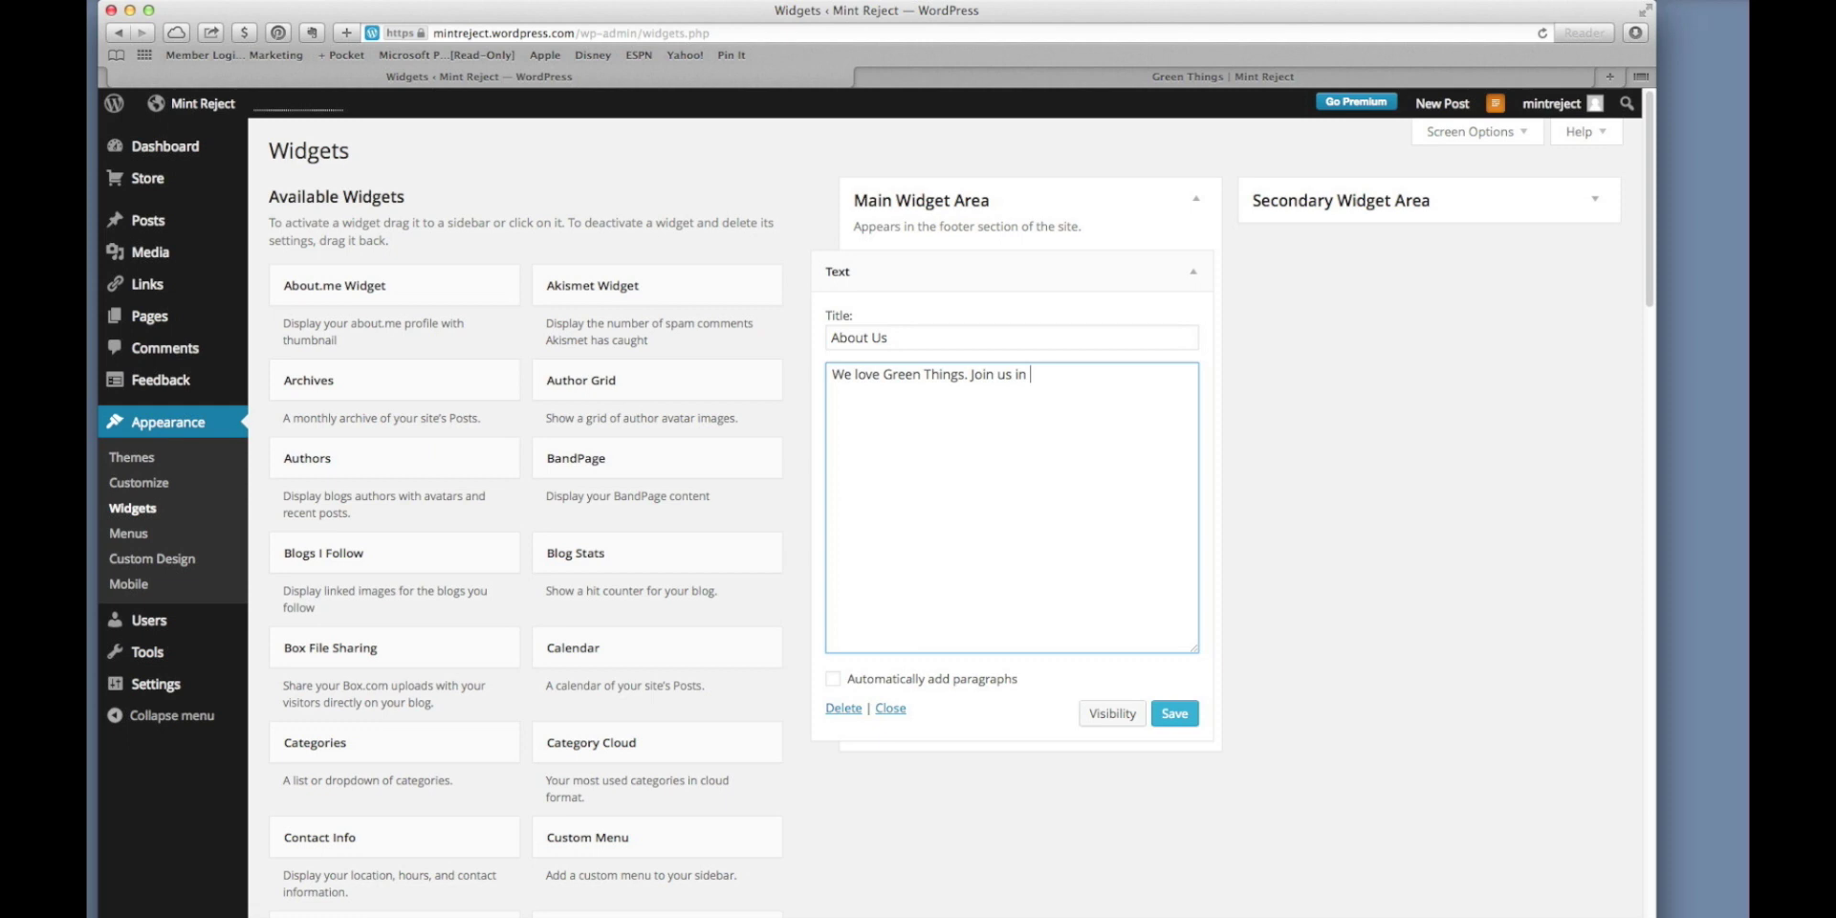
type("uest for greeniness")
Save and collapse the About Us widget, then view the live Green Things page.
left_click(1165, 714)
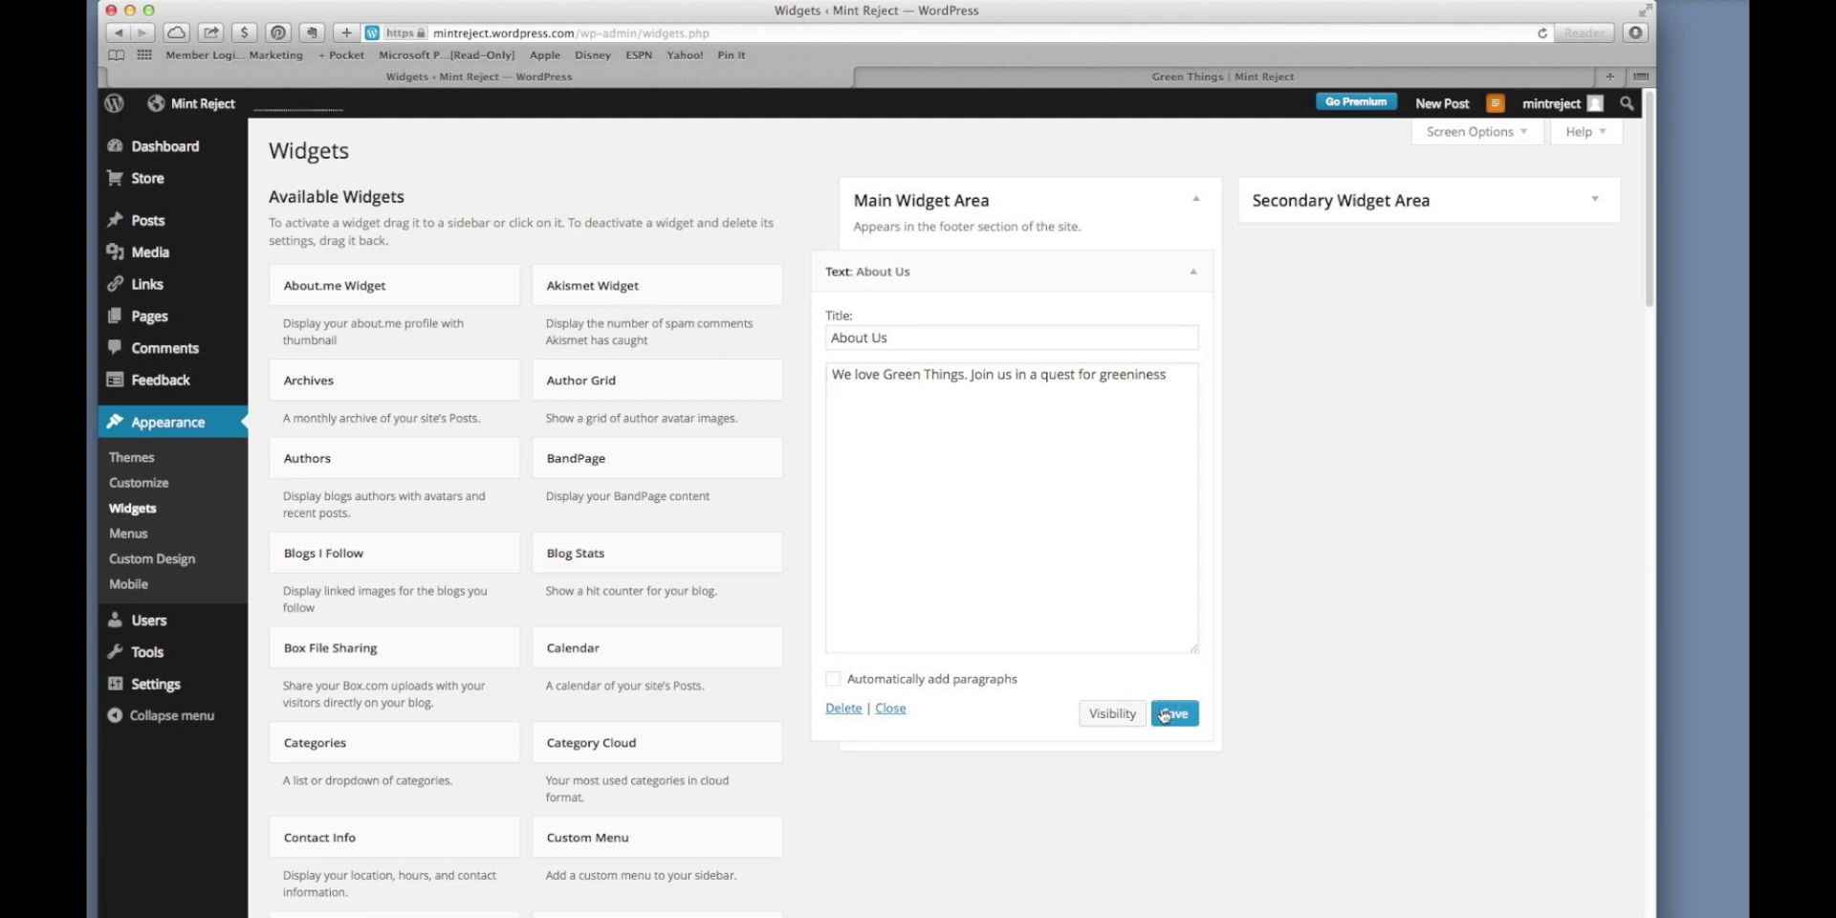
left_click(891, 709)
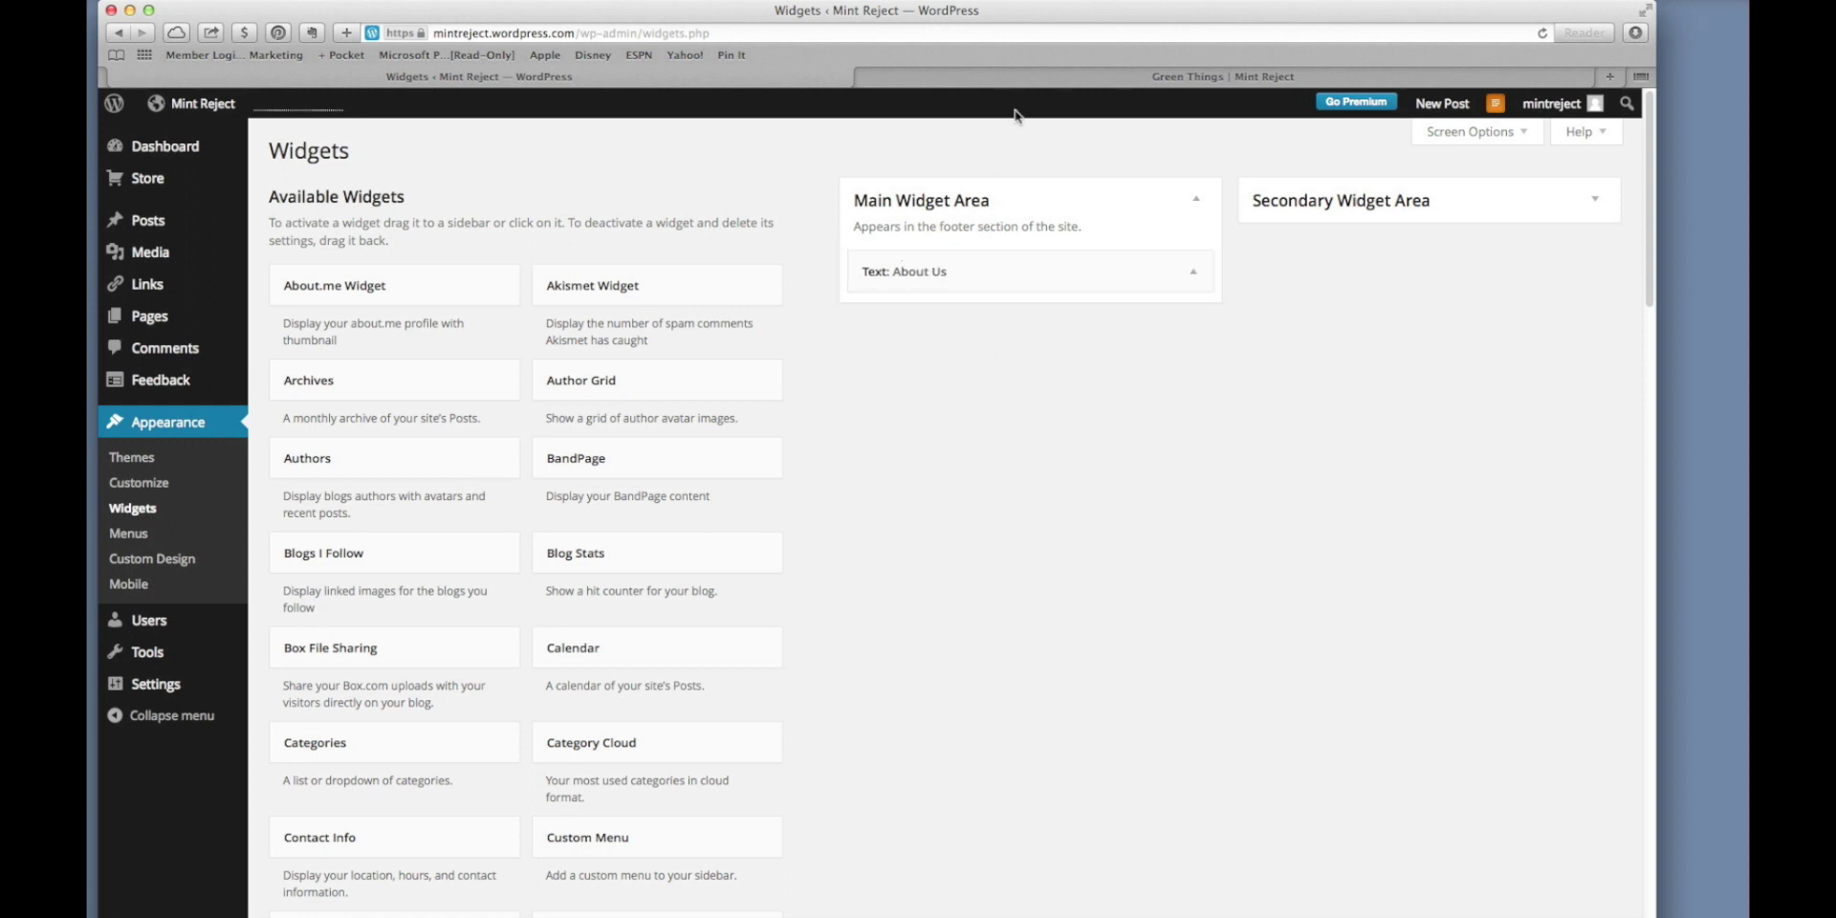
left_click(1207, 81)
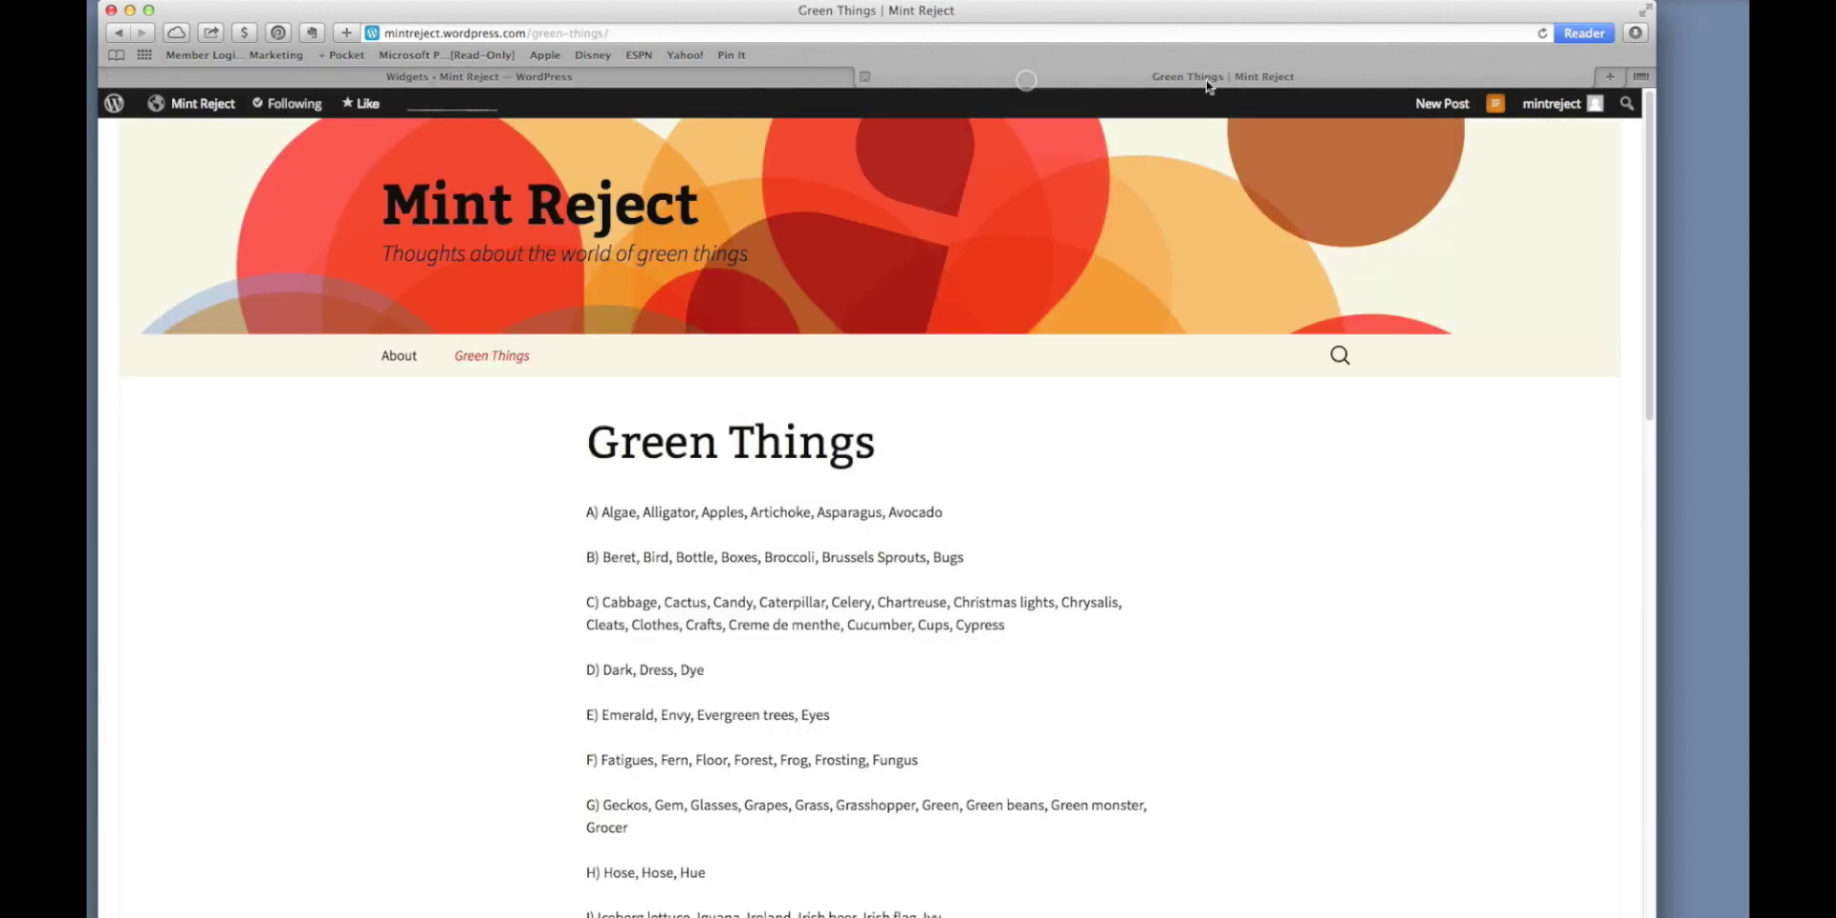
Reload the blog, visit About and the home page, and check the footer shows About Us.
left_click(1541, 35)
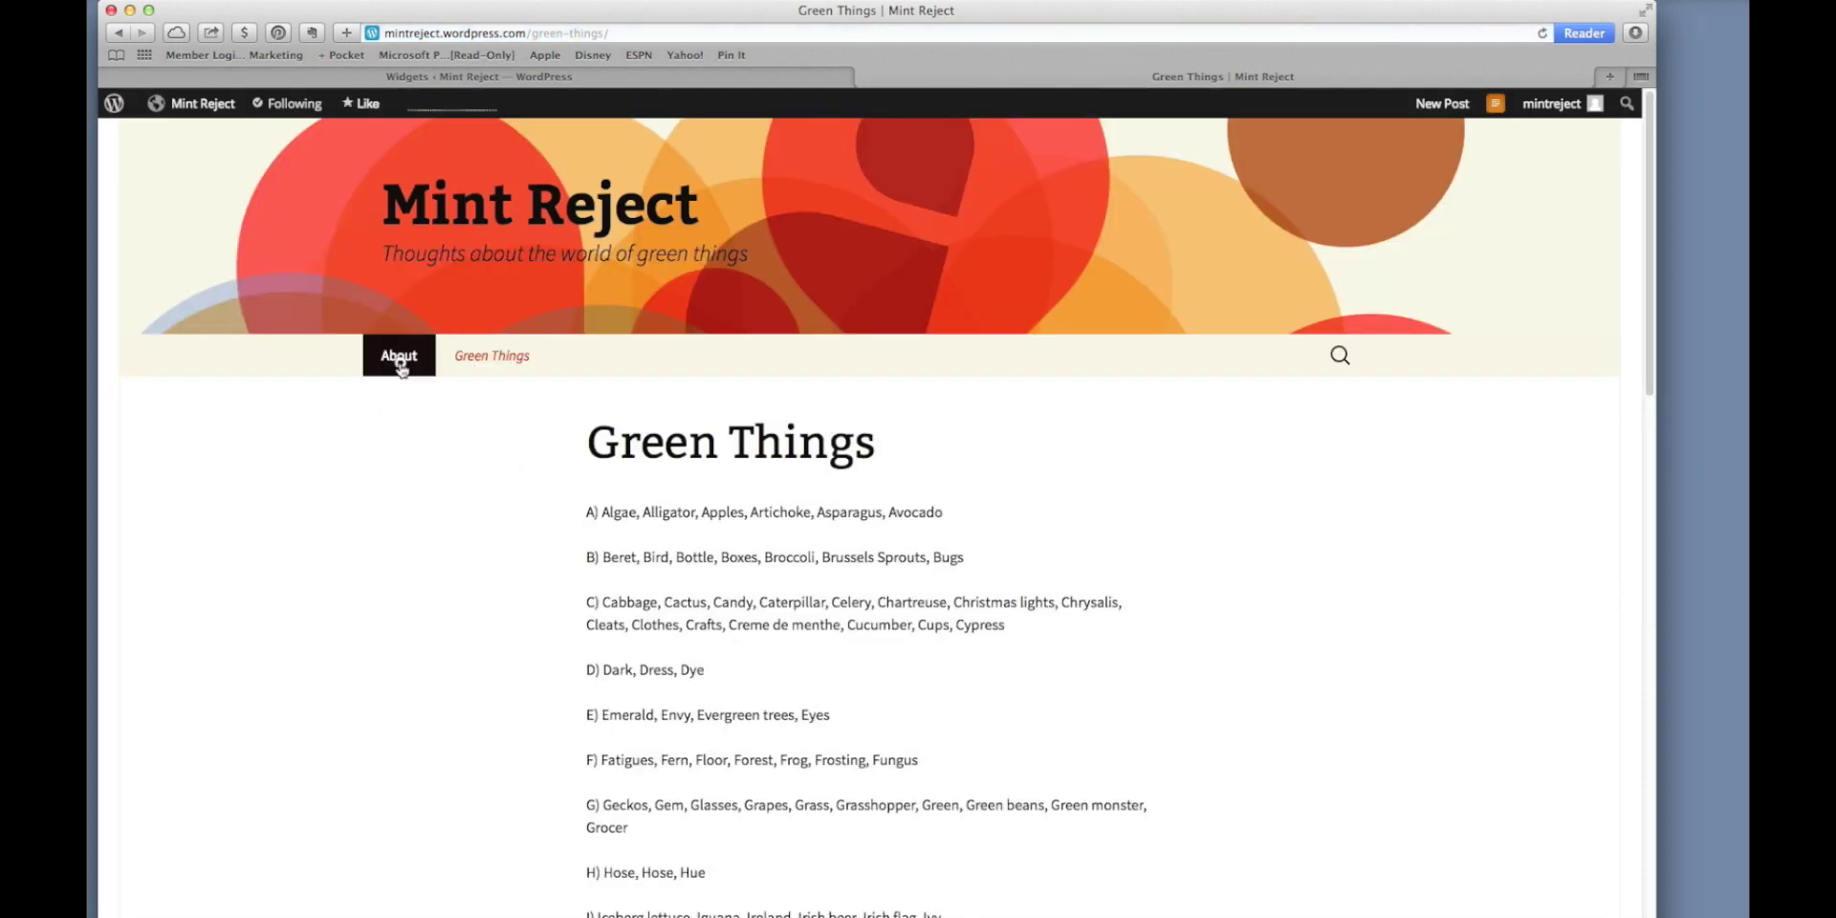
left_click(399, 363)
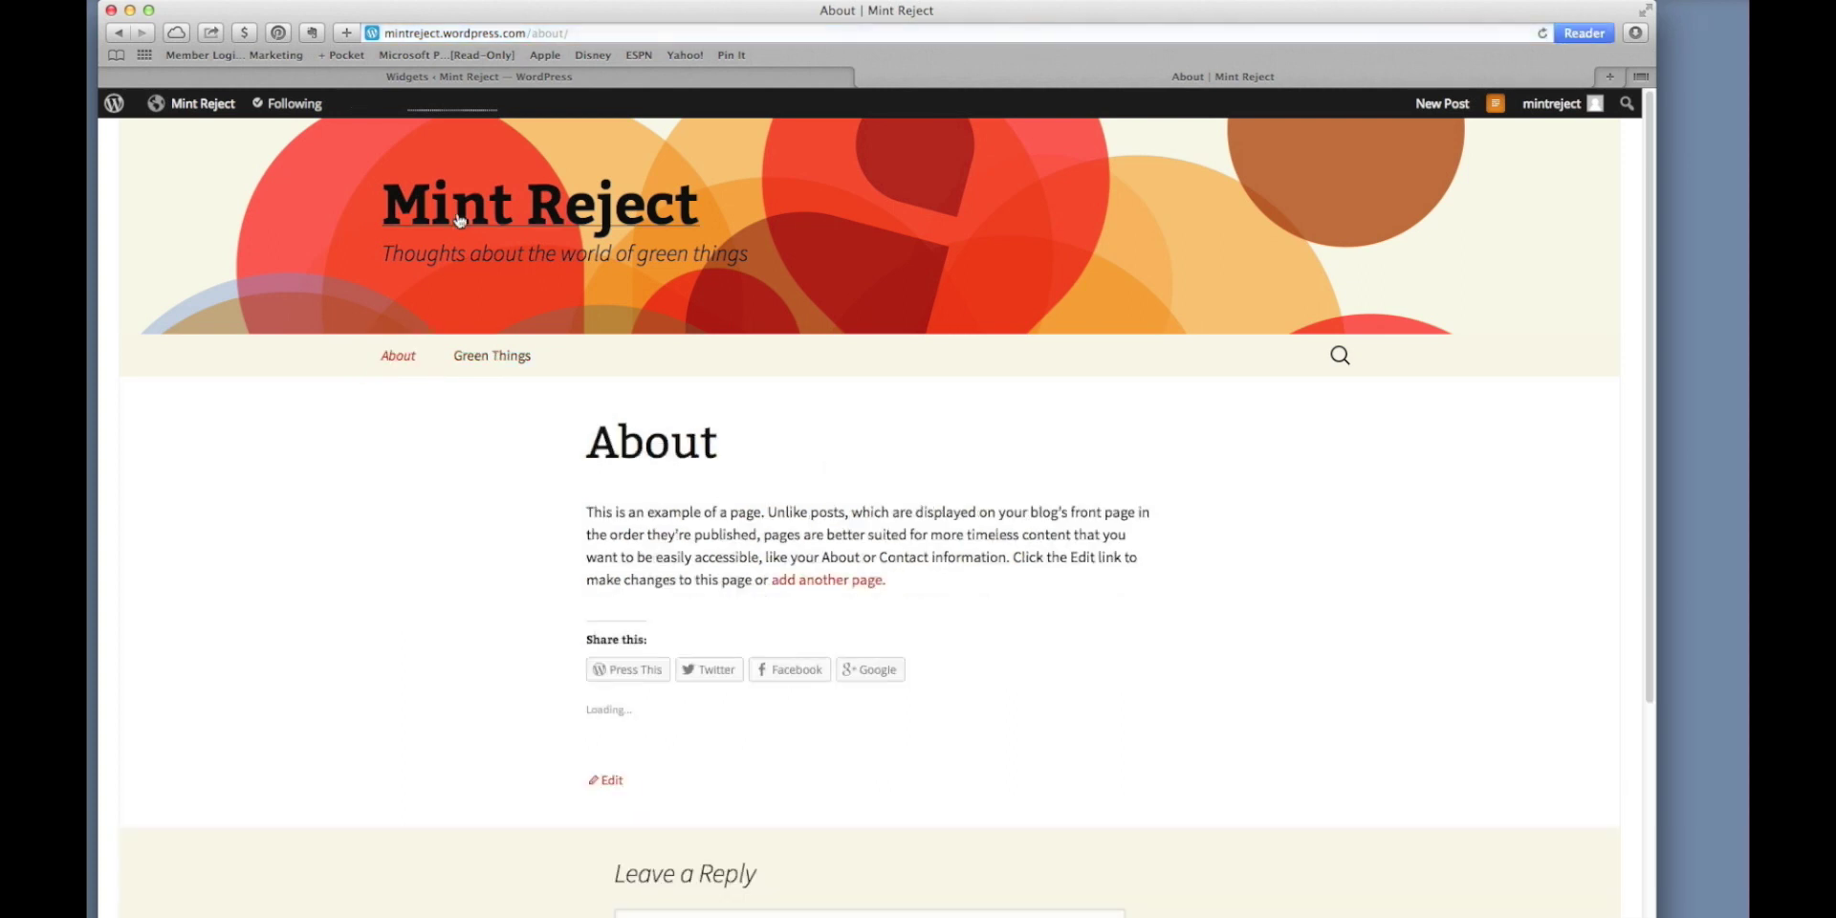
left_click(460, 218)
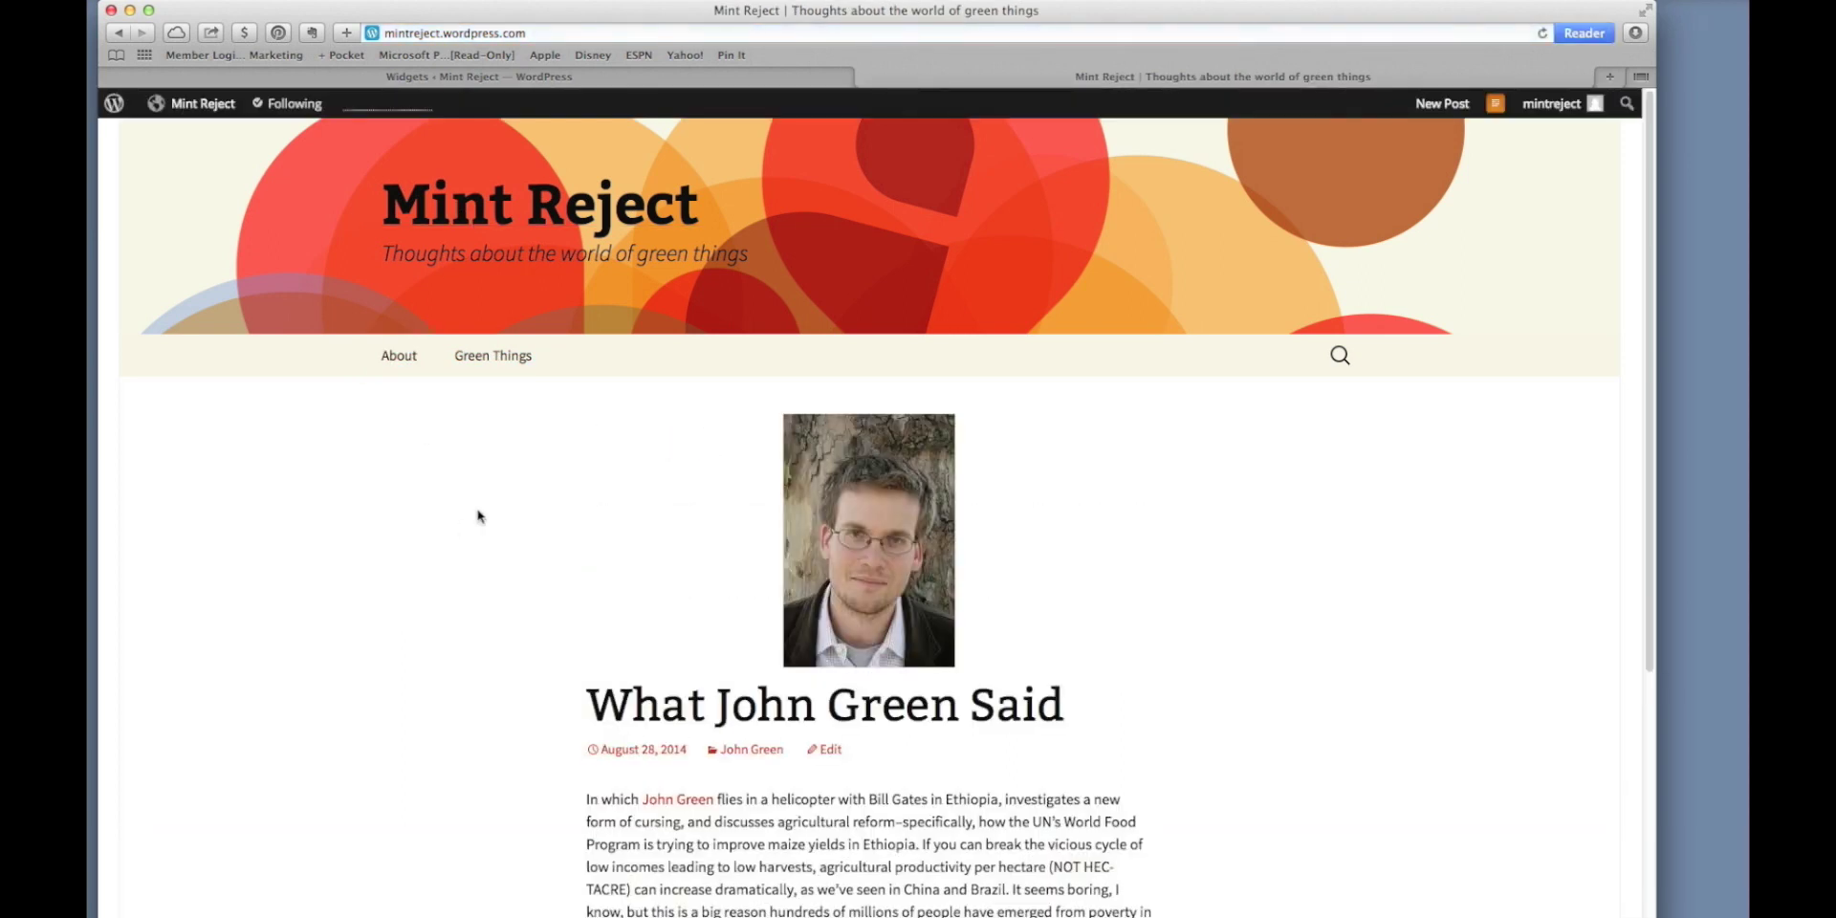
scroll(471, 508, "down", 4)
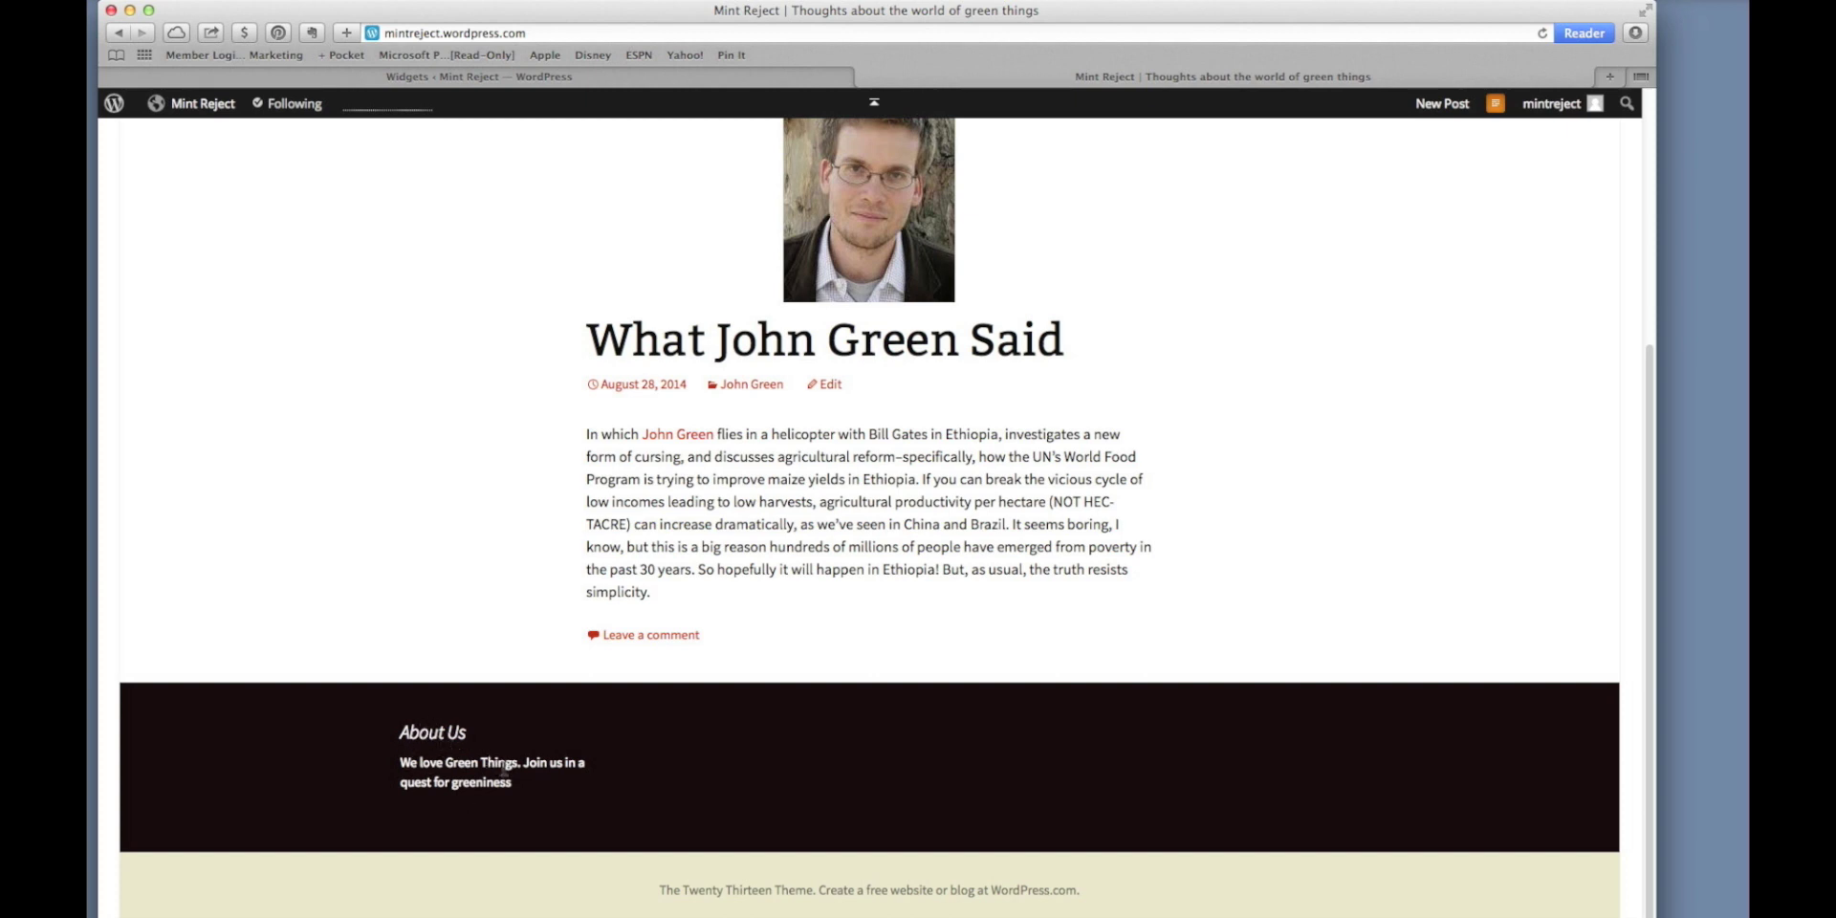
left_click(698, 82)
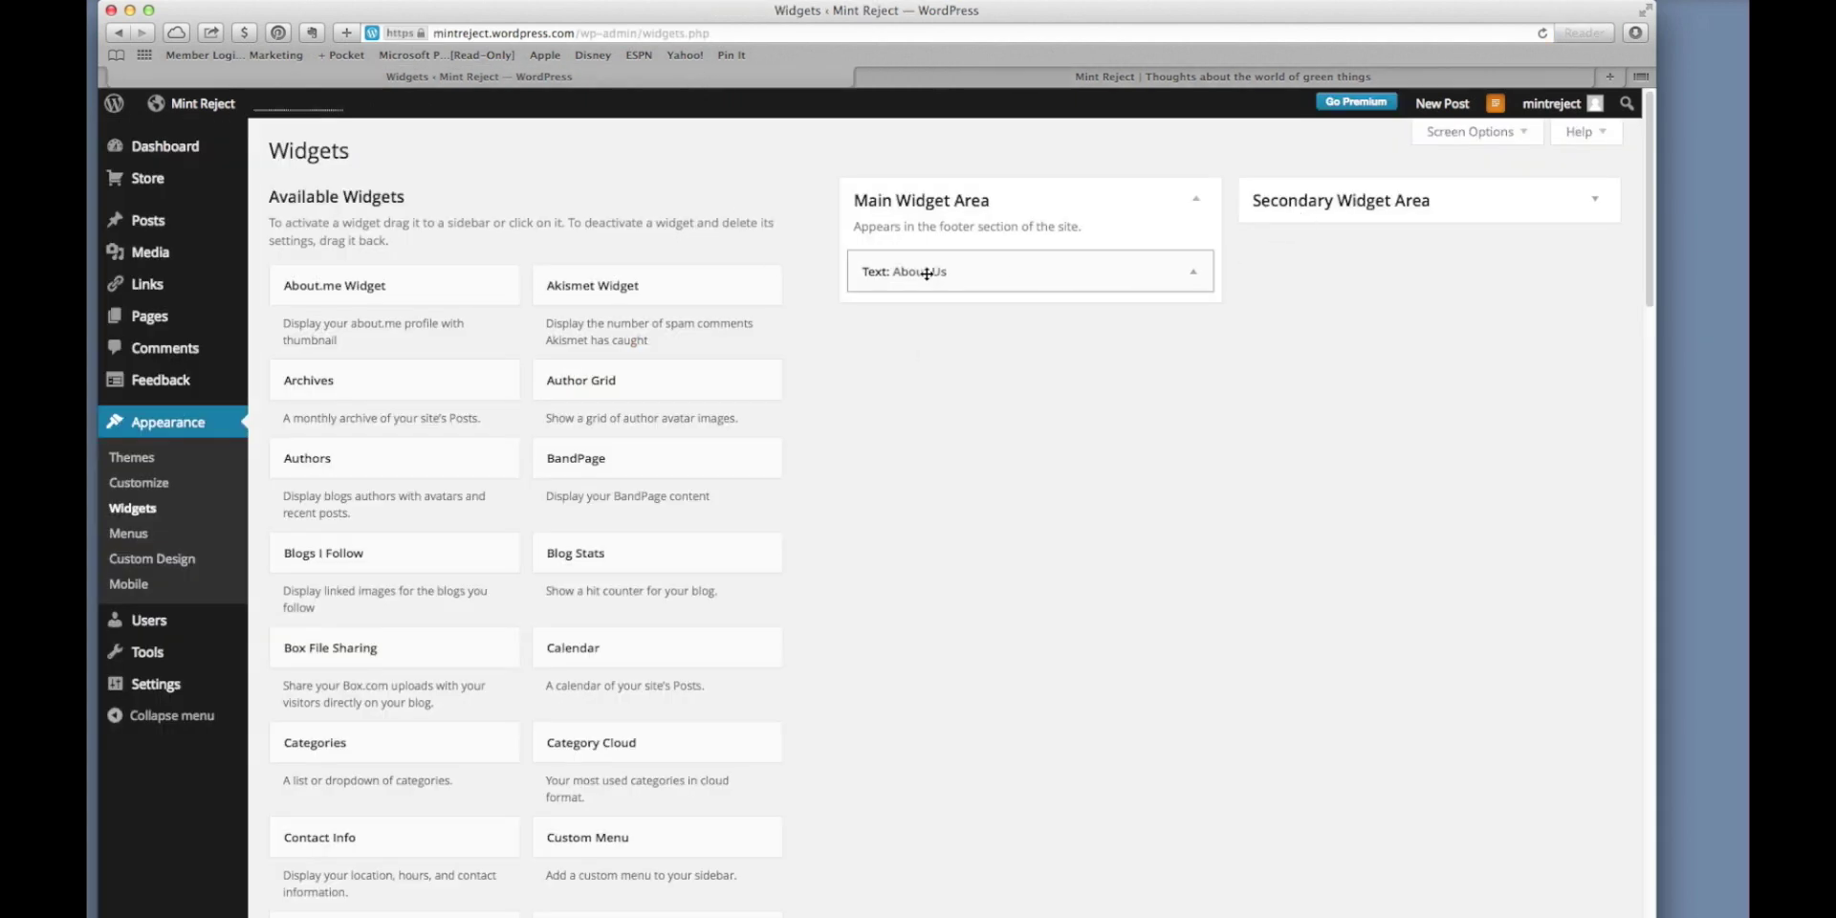
Move the About Us widget into the Secondary Widget Area and reload the blog to verify.
mouse_move(939, 276)
left_mouse_down()
mouse_move(1279, 226)
mouse_move(1332, 188)
mouse_move(914, 272)
left_mouse_up()
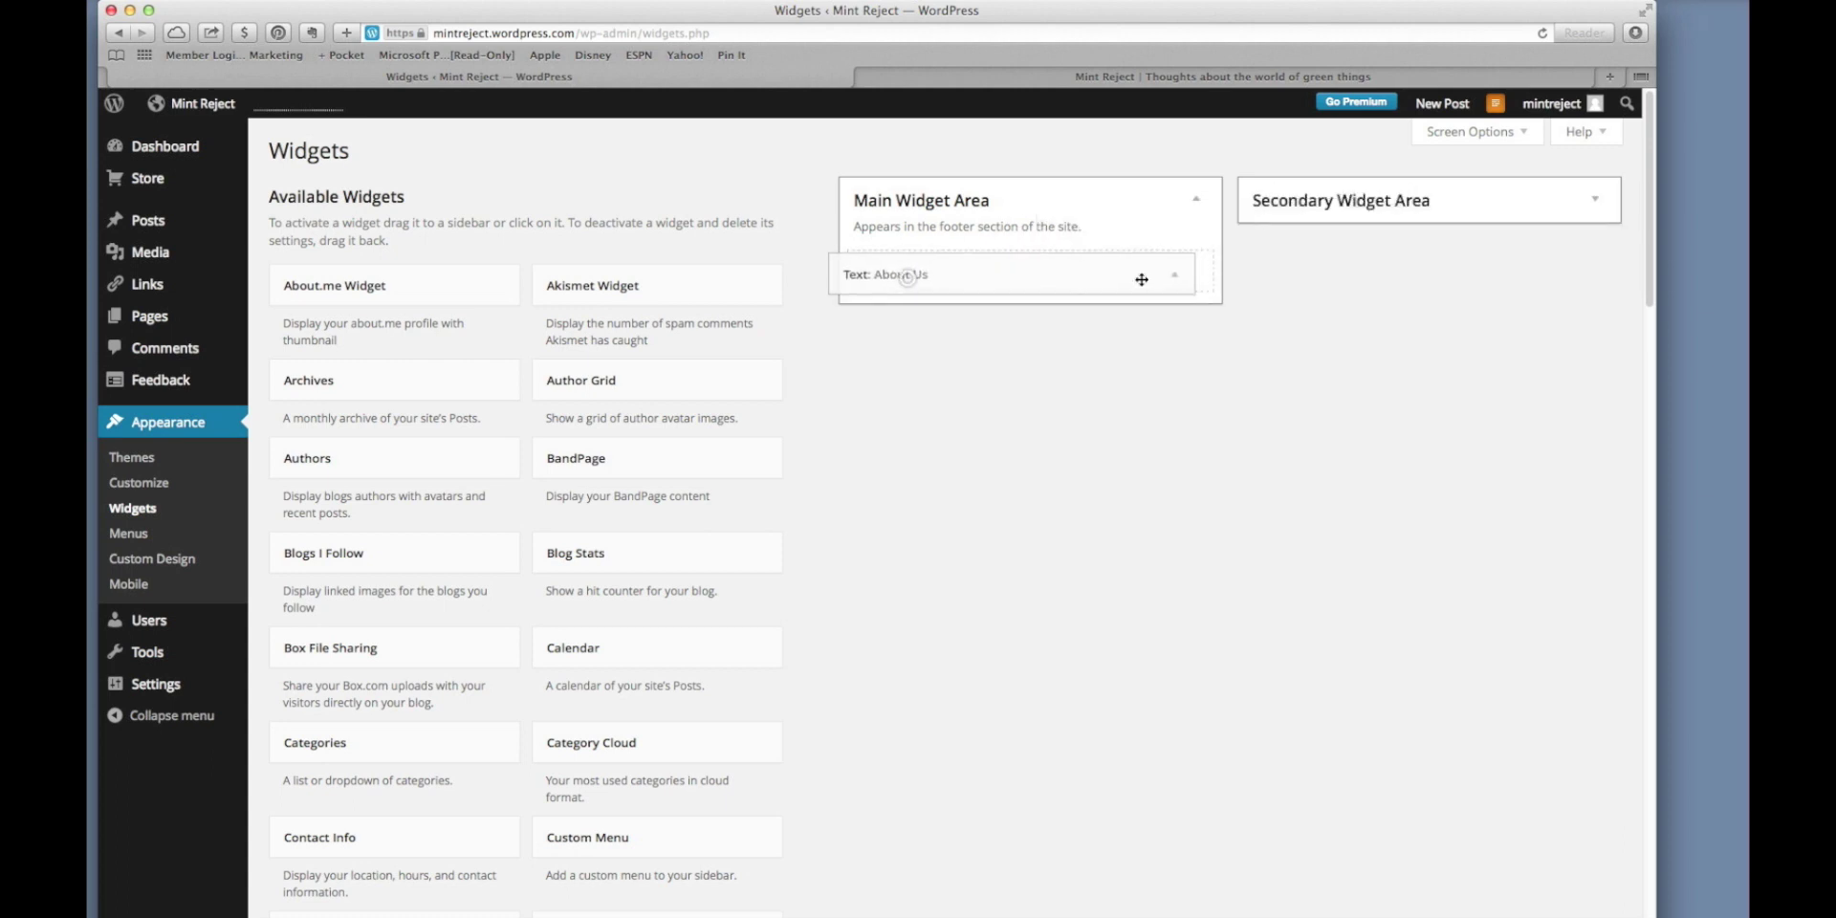
left_click(1596, 203)
left_click_drag(957, 276, 1329, 286)
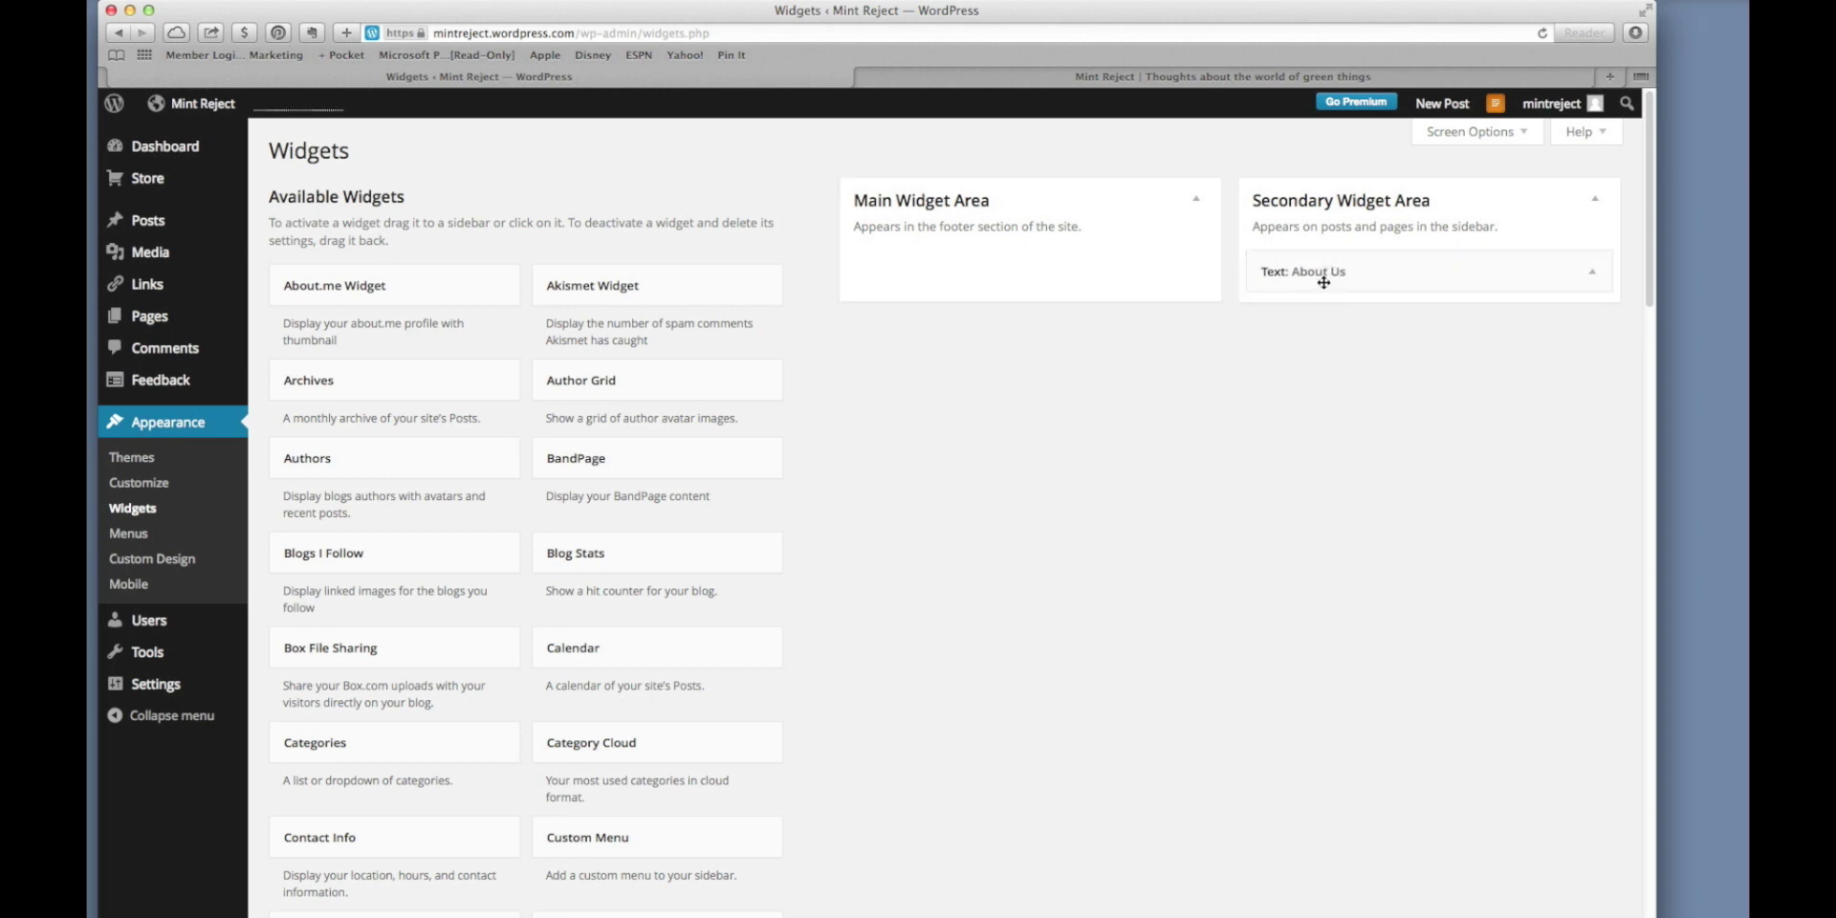
left_click(1227, 80)
left_click(1542, 32)
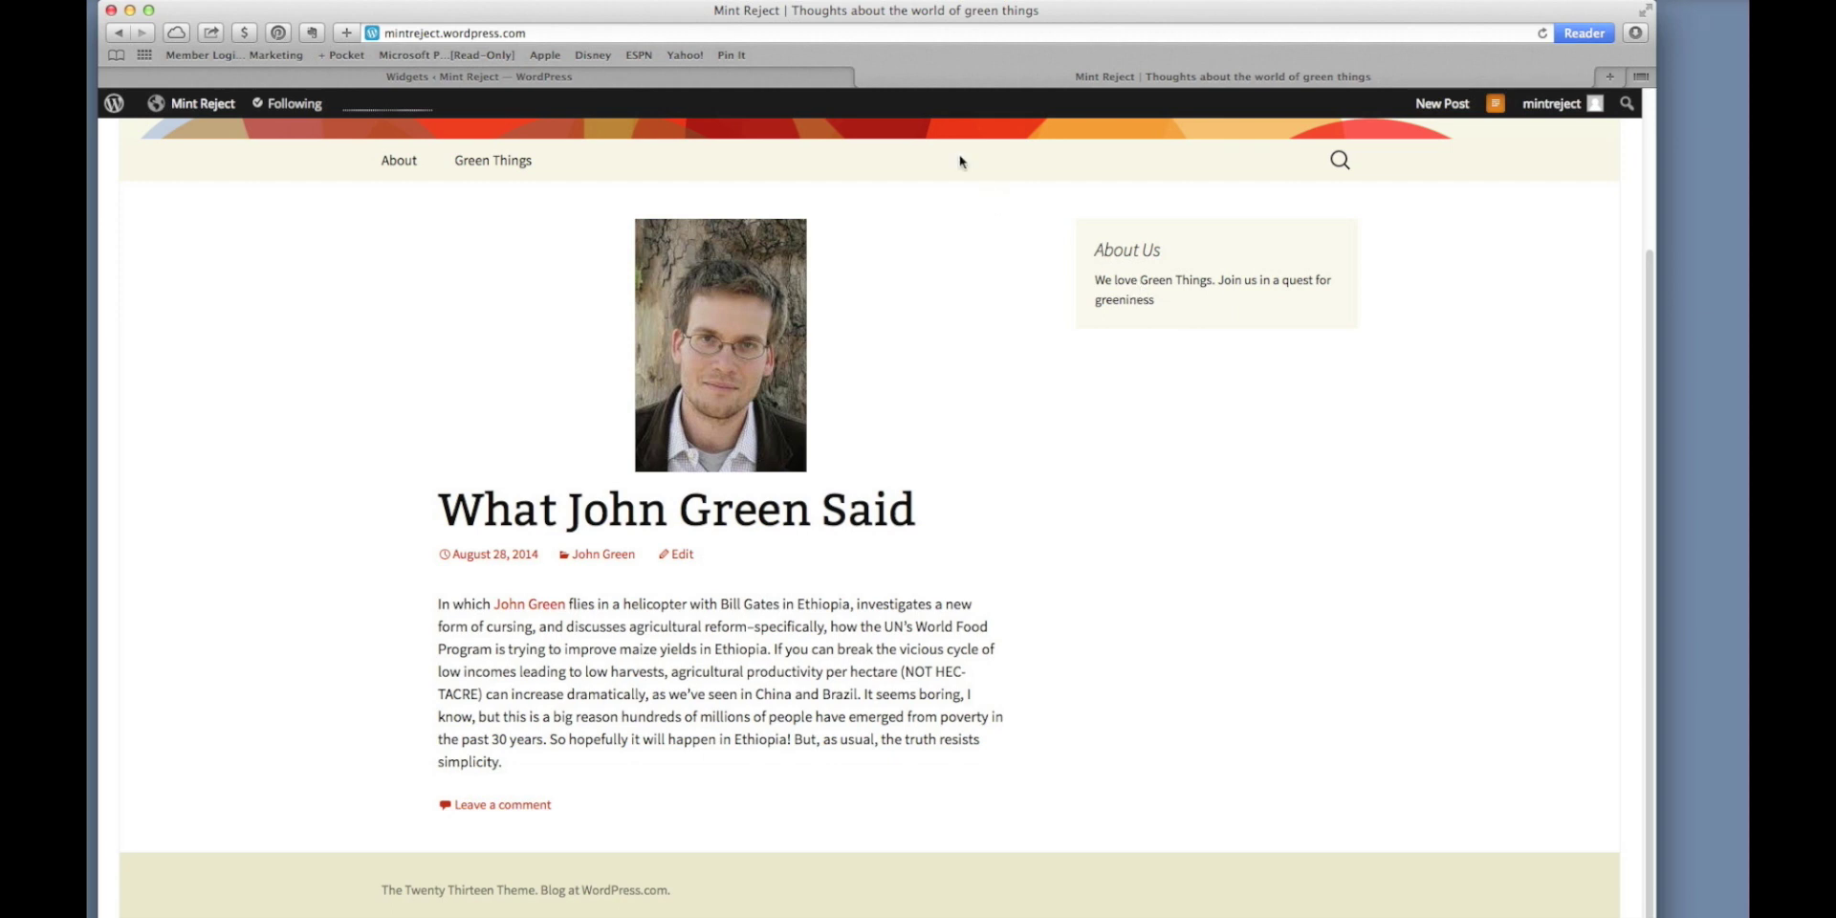
left_click(701, 84)
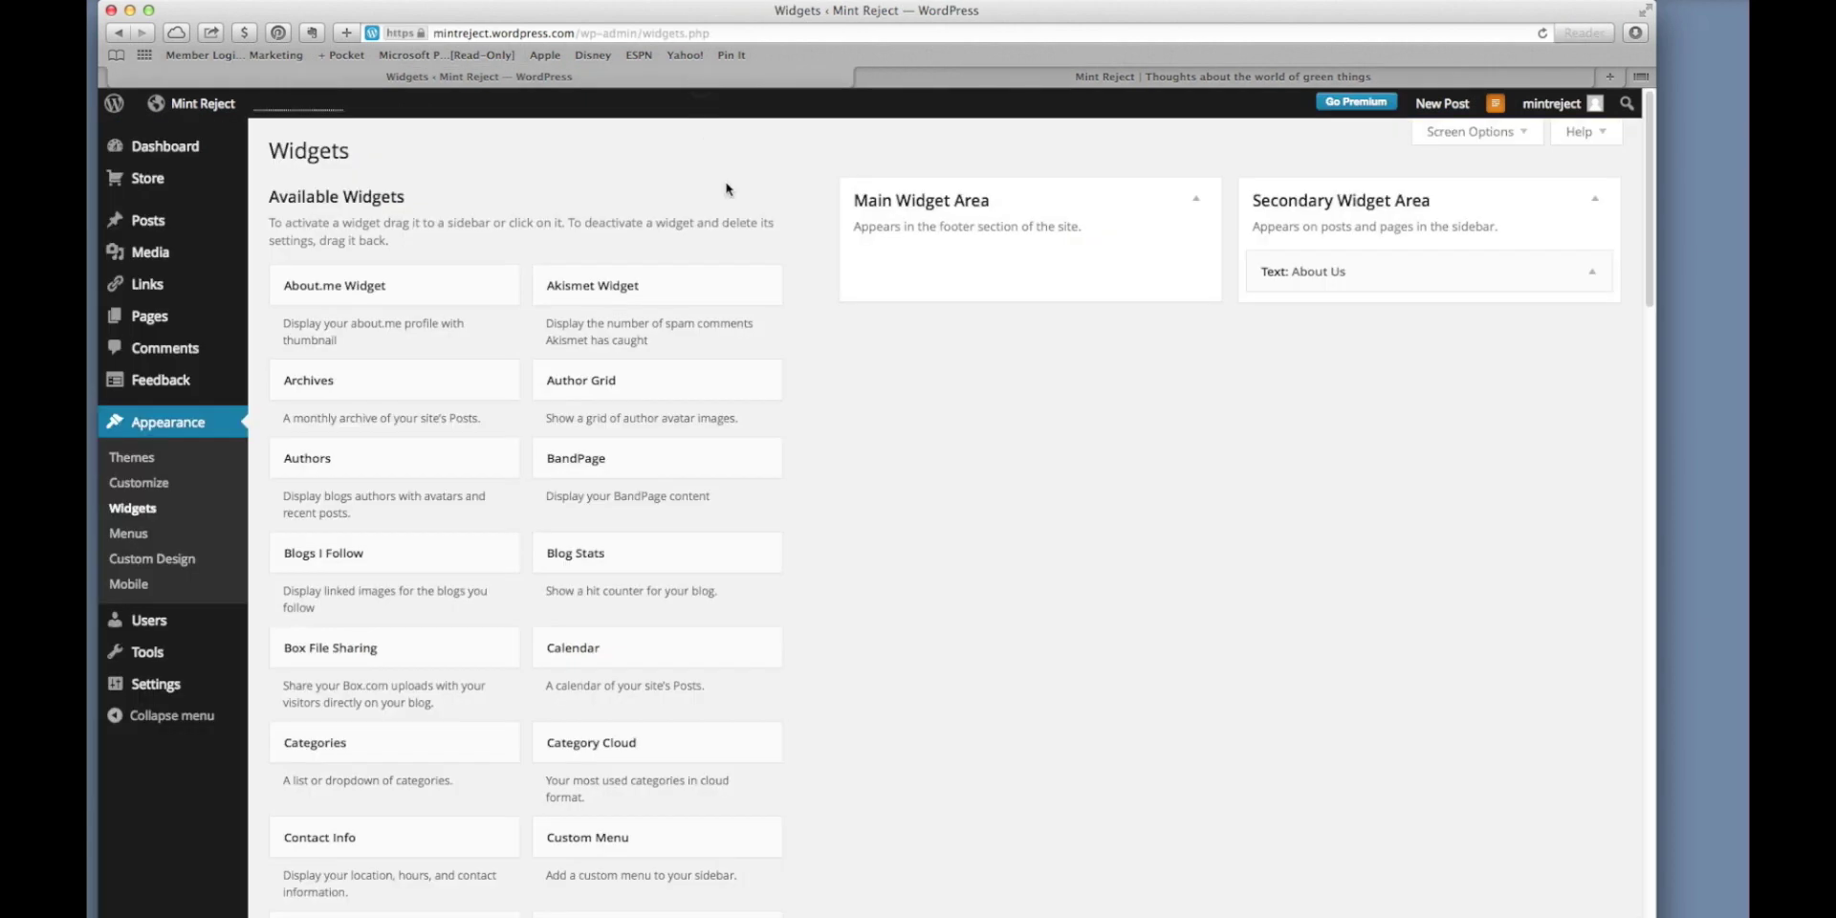
In the About Us widget text, wrap Green Things with <b><u><i> tags.
left_click(1591, 281)
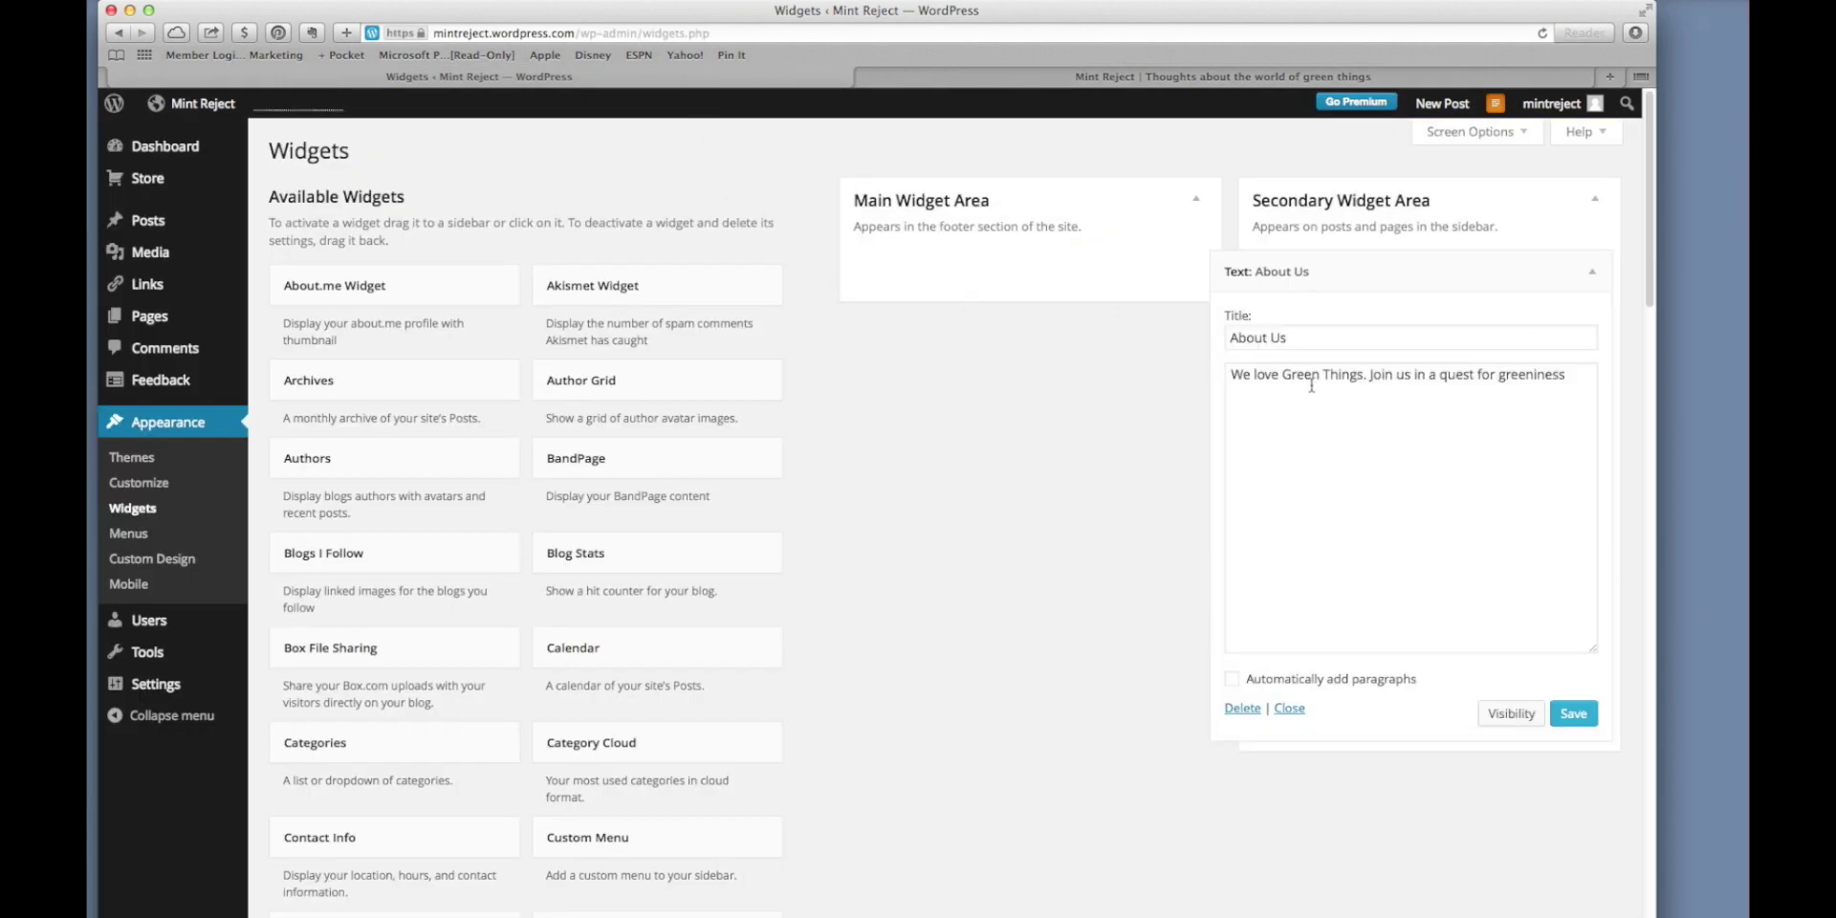
left_click(1284, 376)
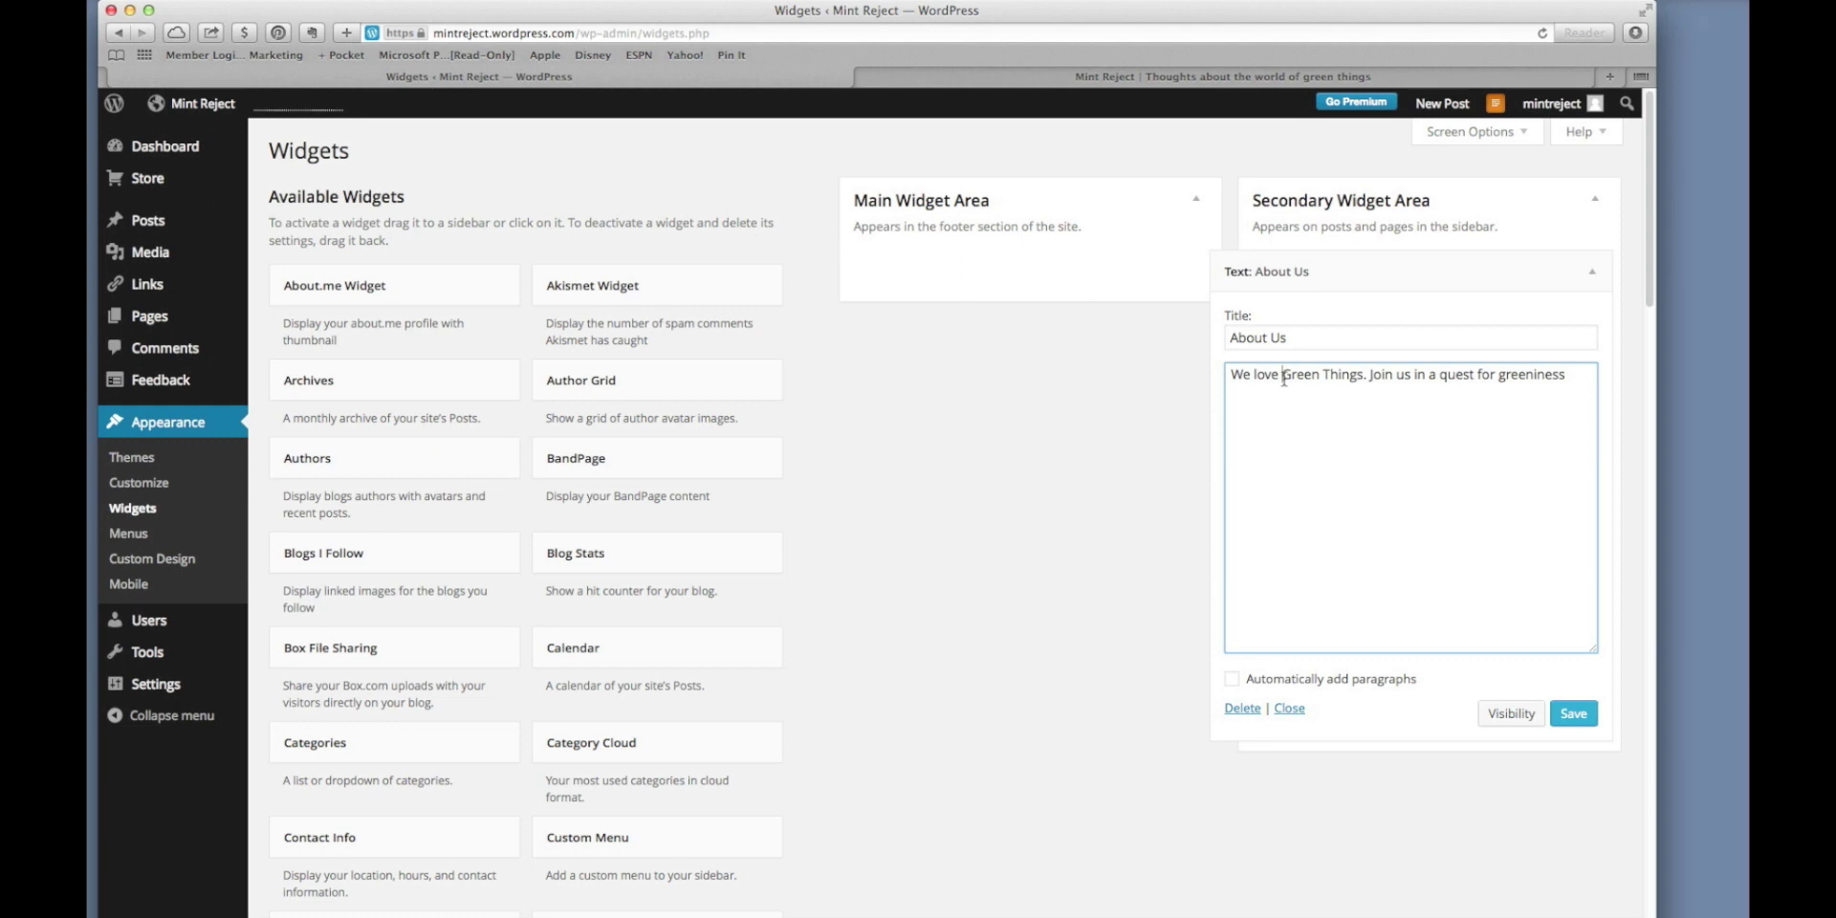
type("<")
type("b><u")
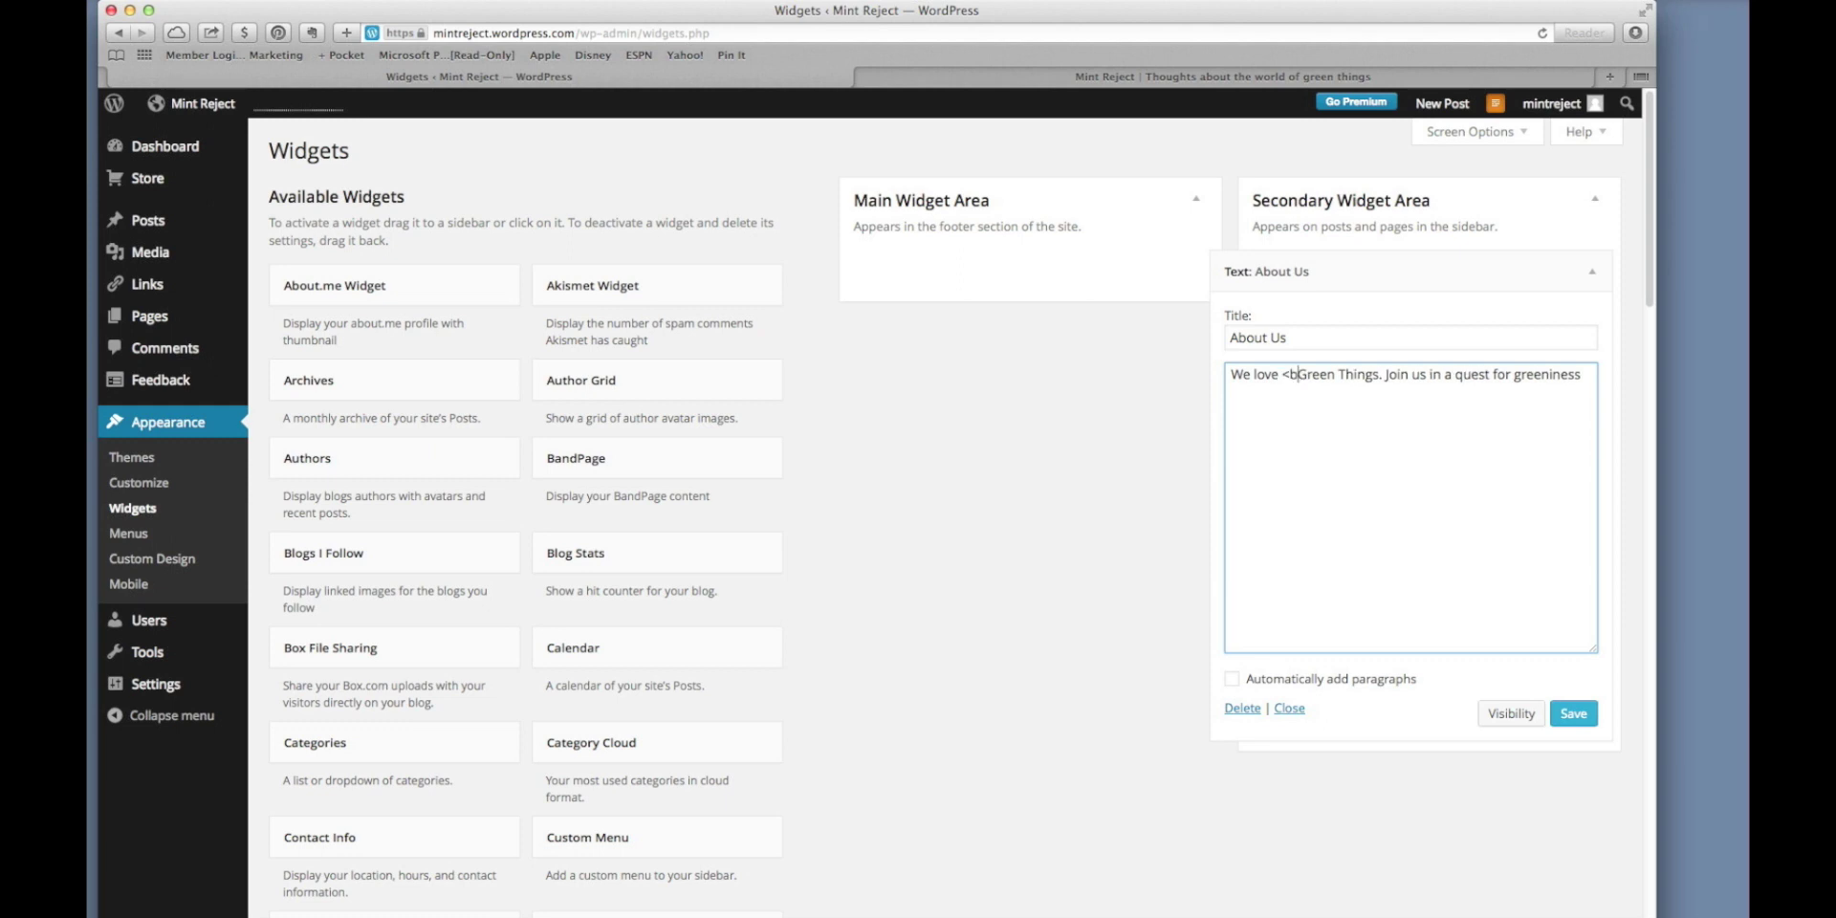
type("><u>")
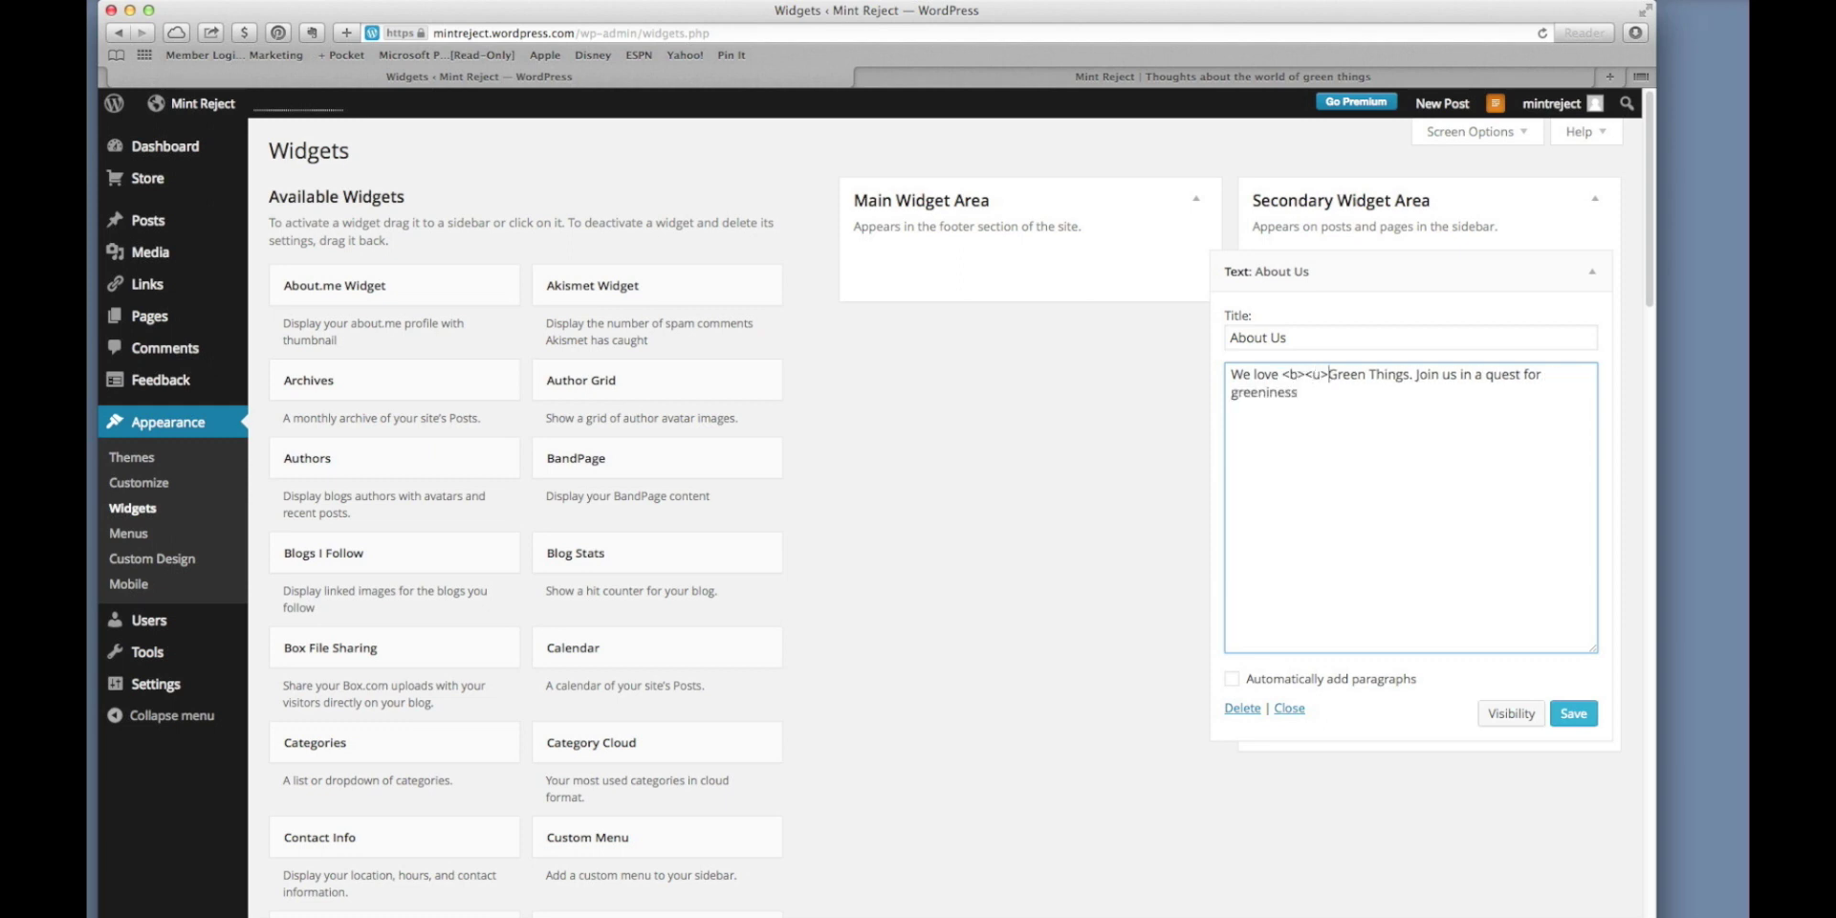
type("i>Green Things")
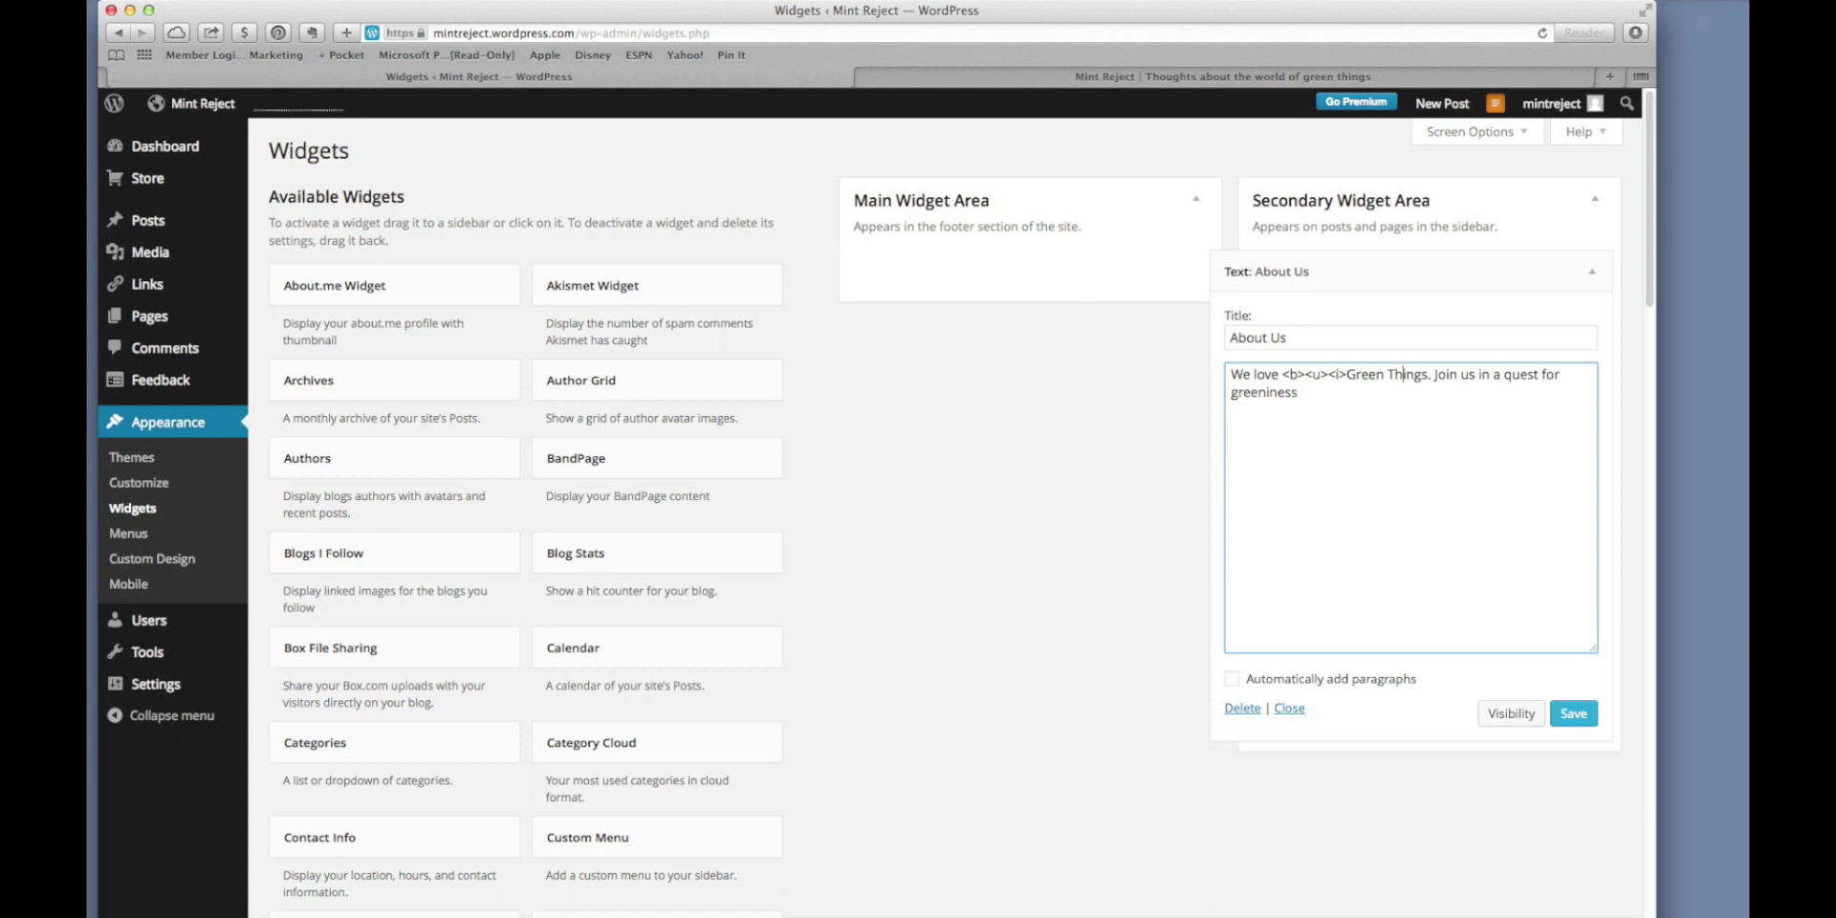
type("<b><u>")
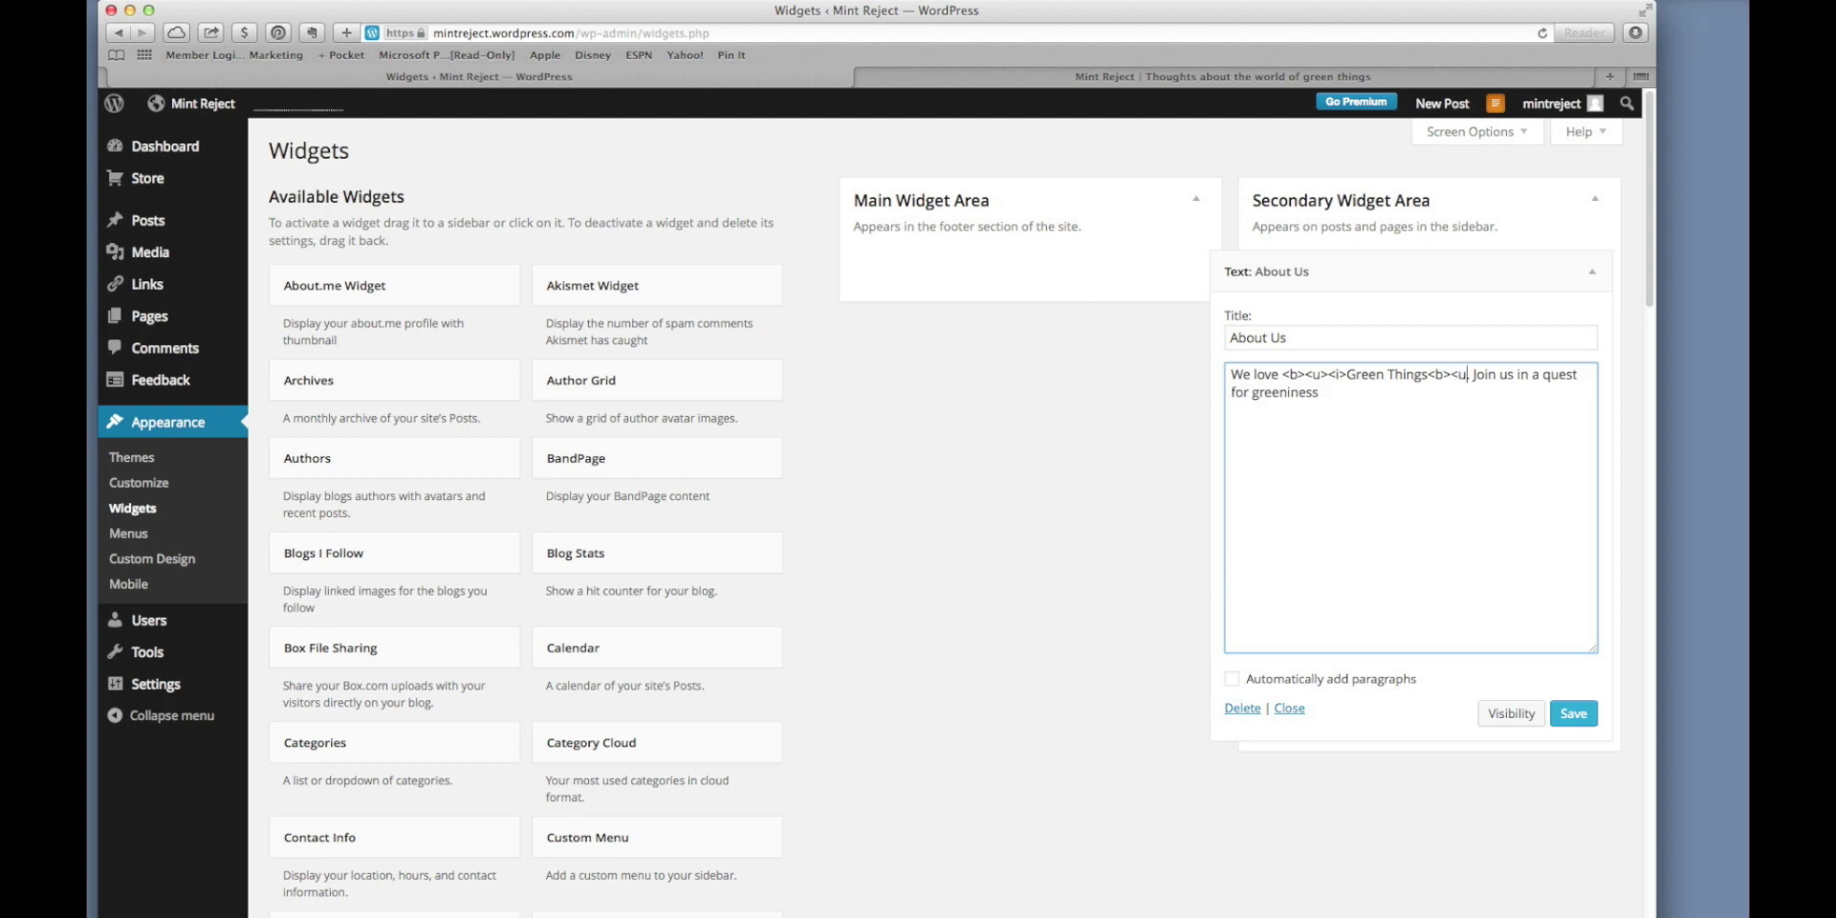
type("<")
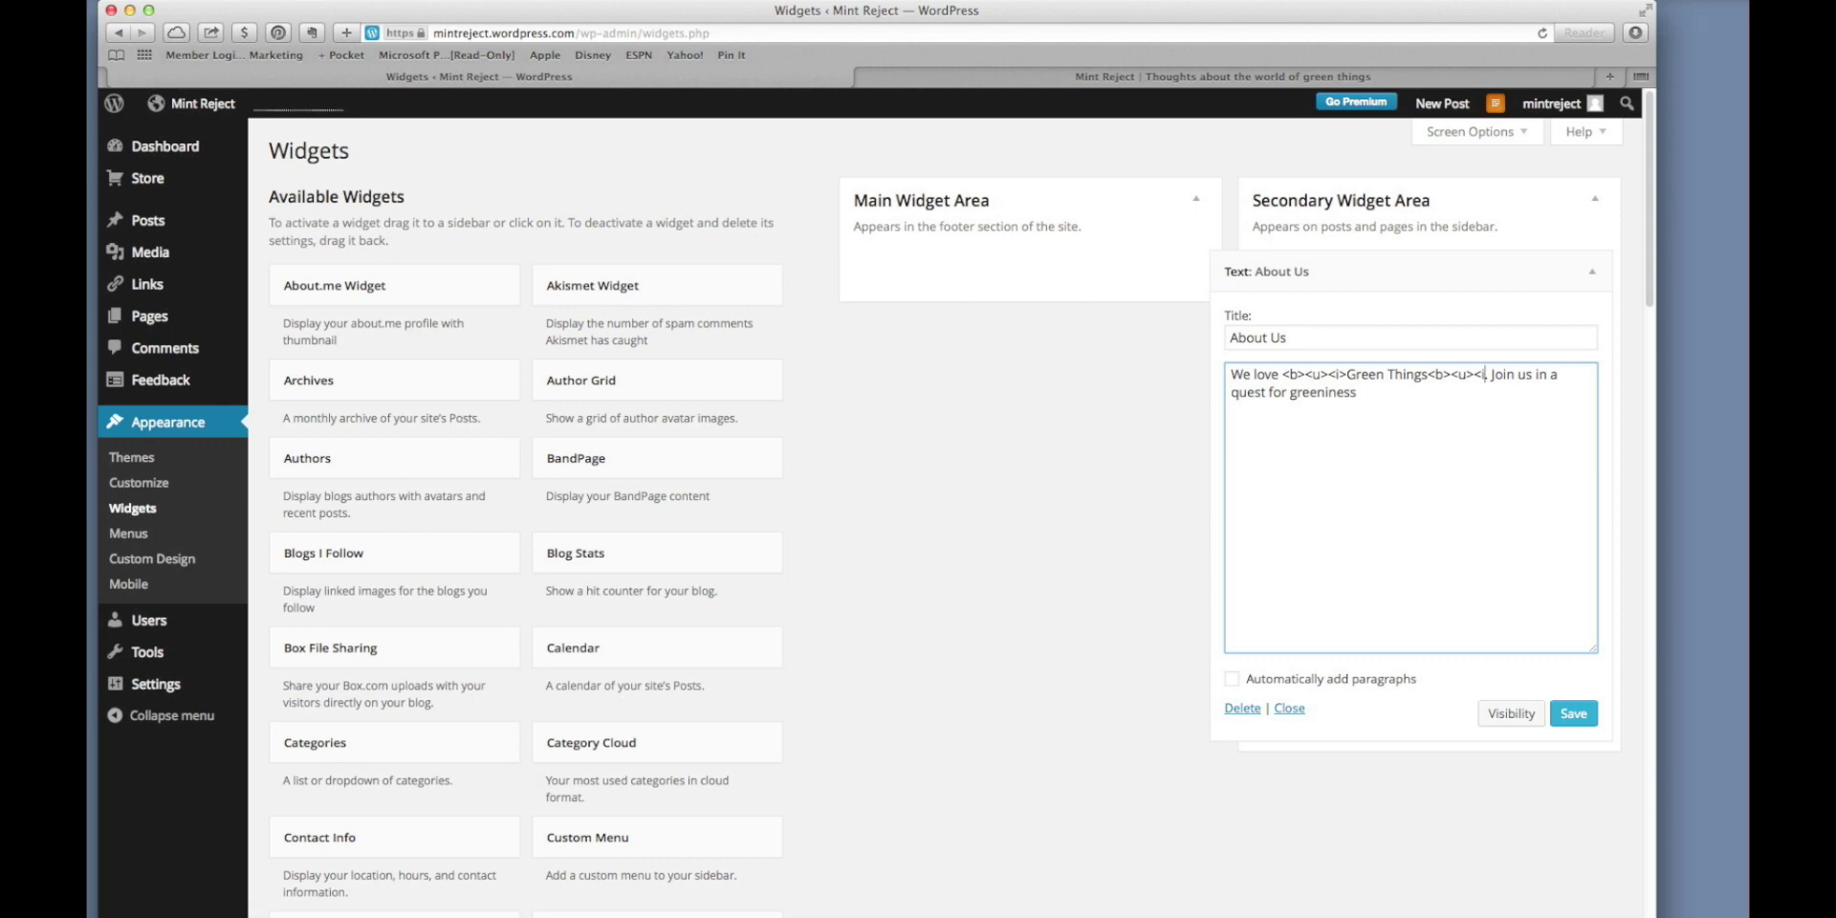
Save the tagged About Us text and reload the blog to check the formatting.
left_click(1573, 713)
left_click(1186, 78)
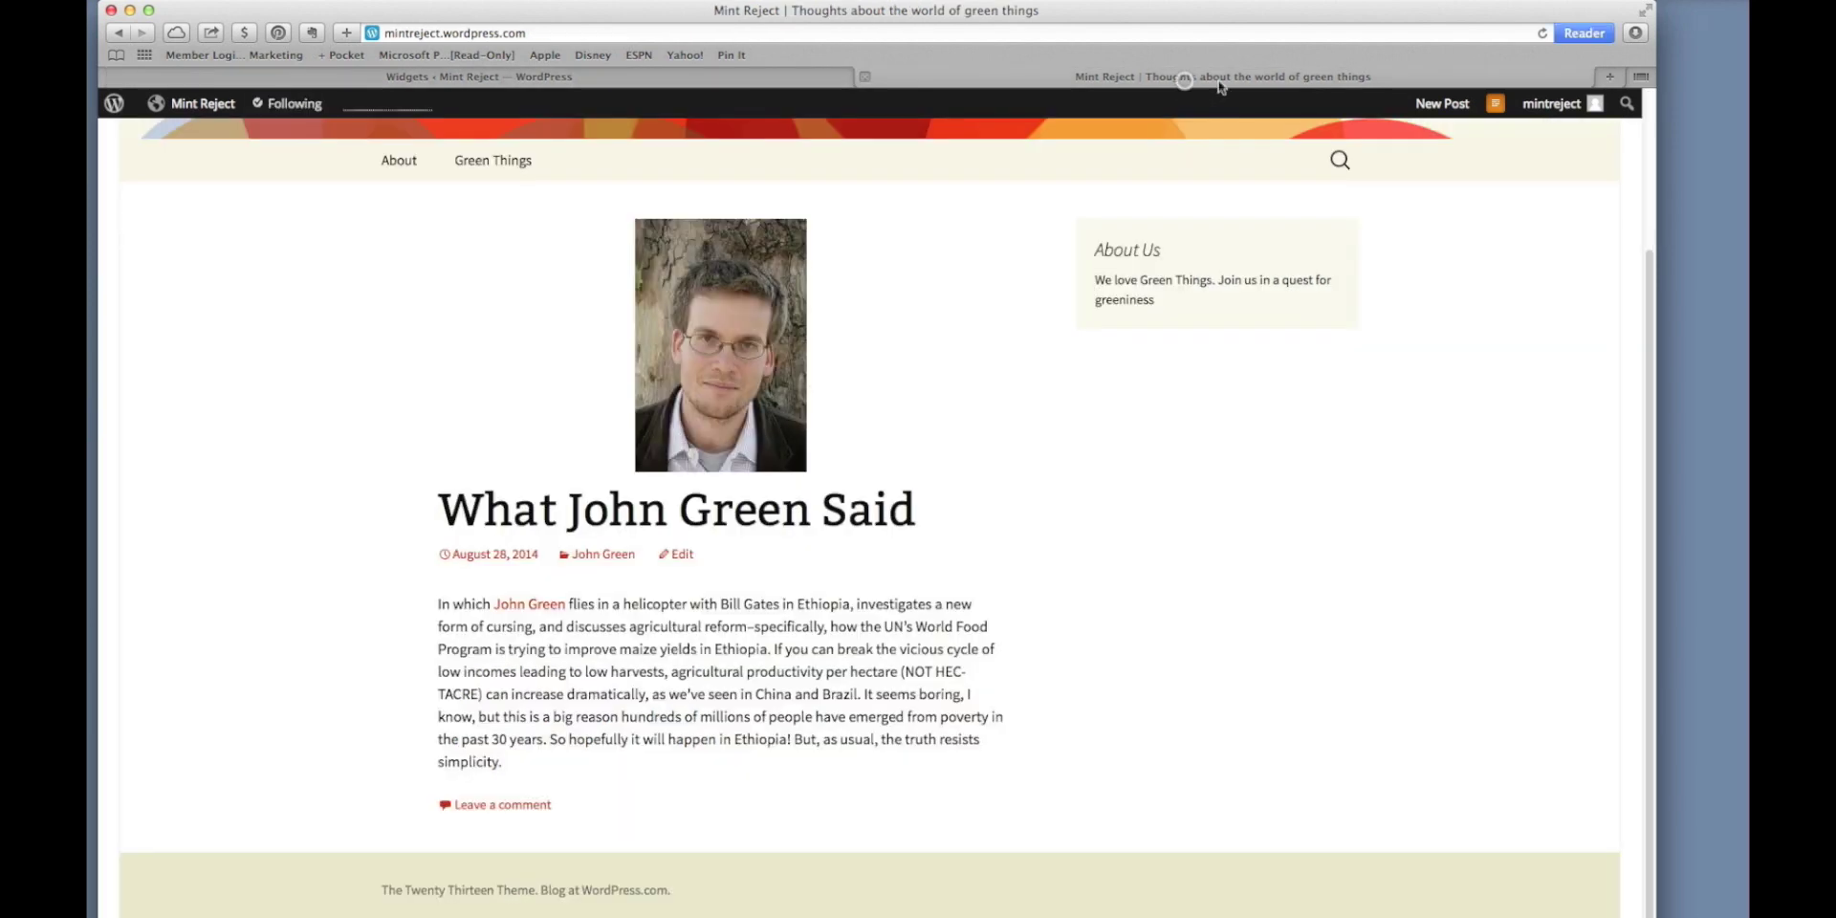
left_click(1541, 34)
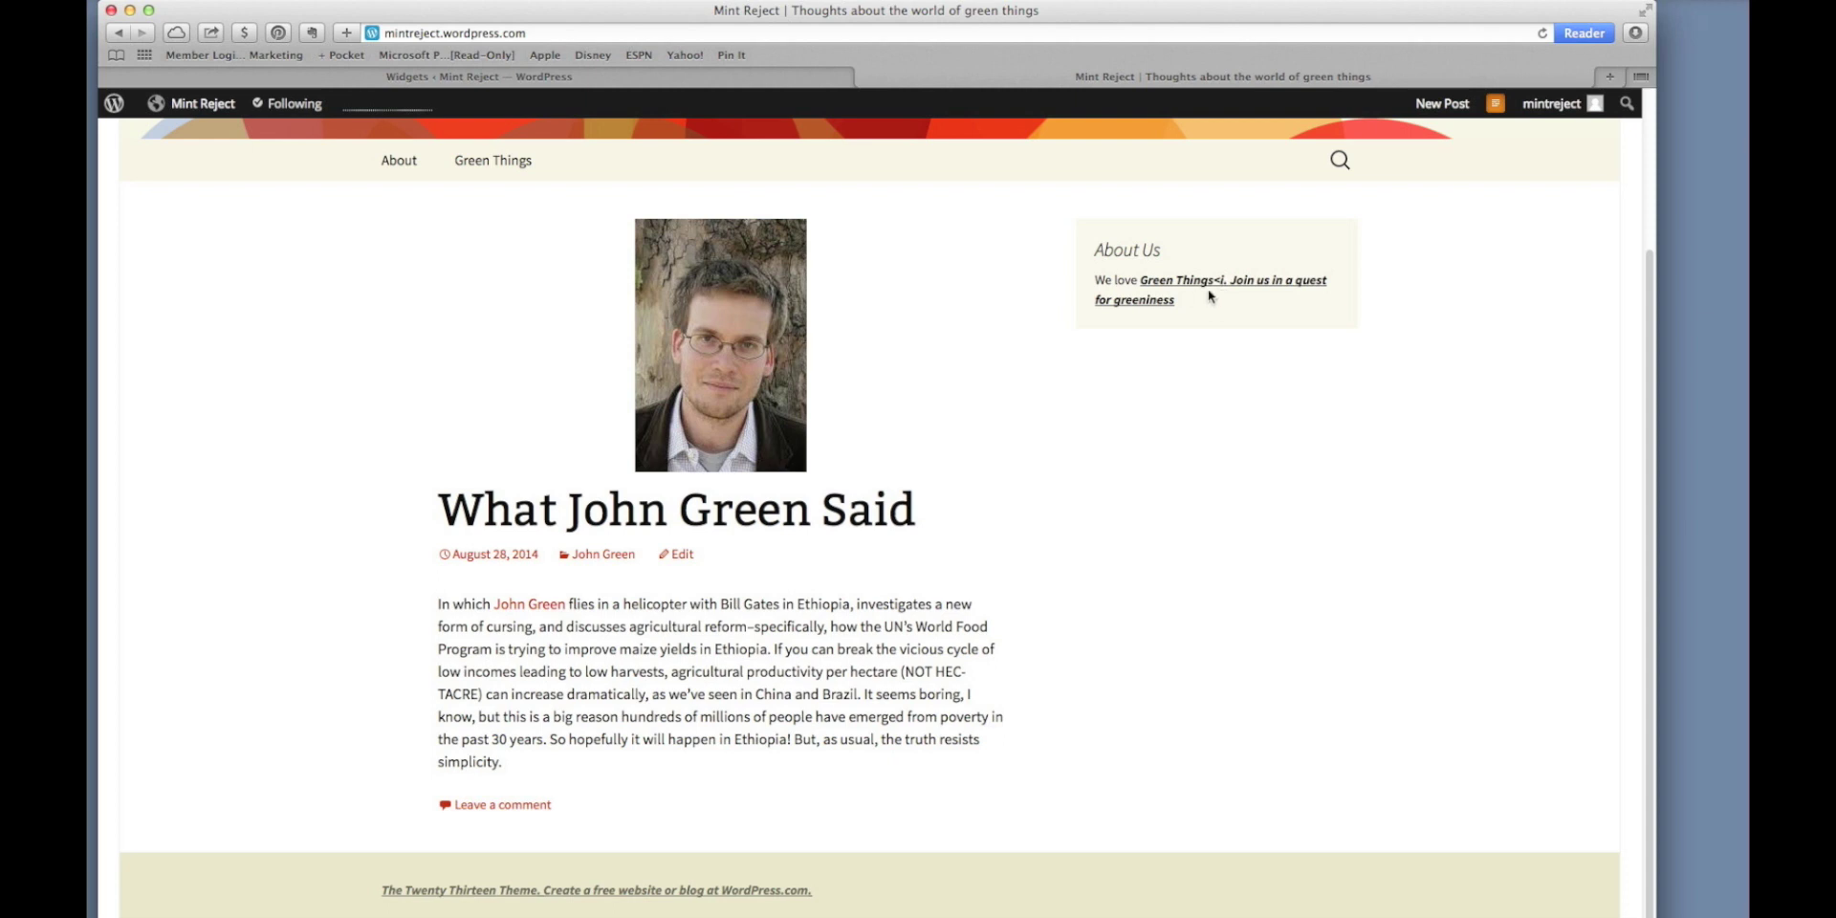
Change the tags after Green Things to closing </b></u></i> tags and save the widget.
left_click(793, 77)
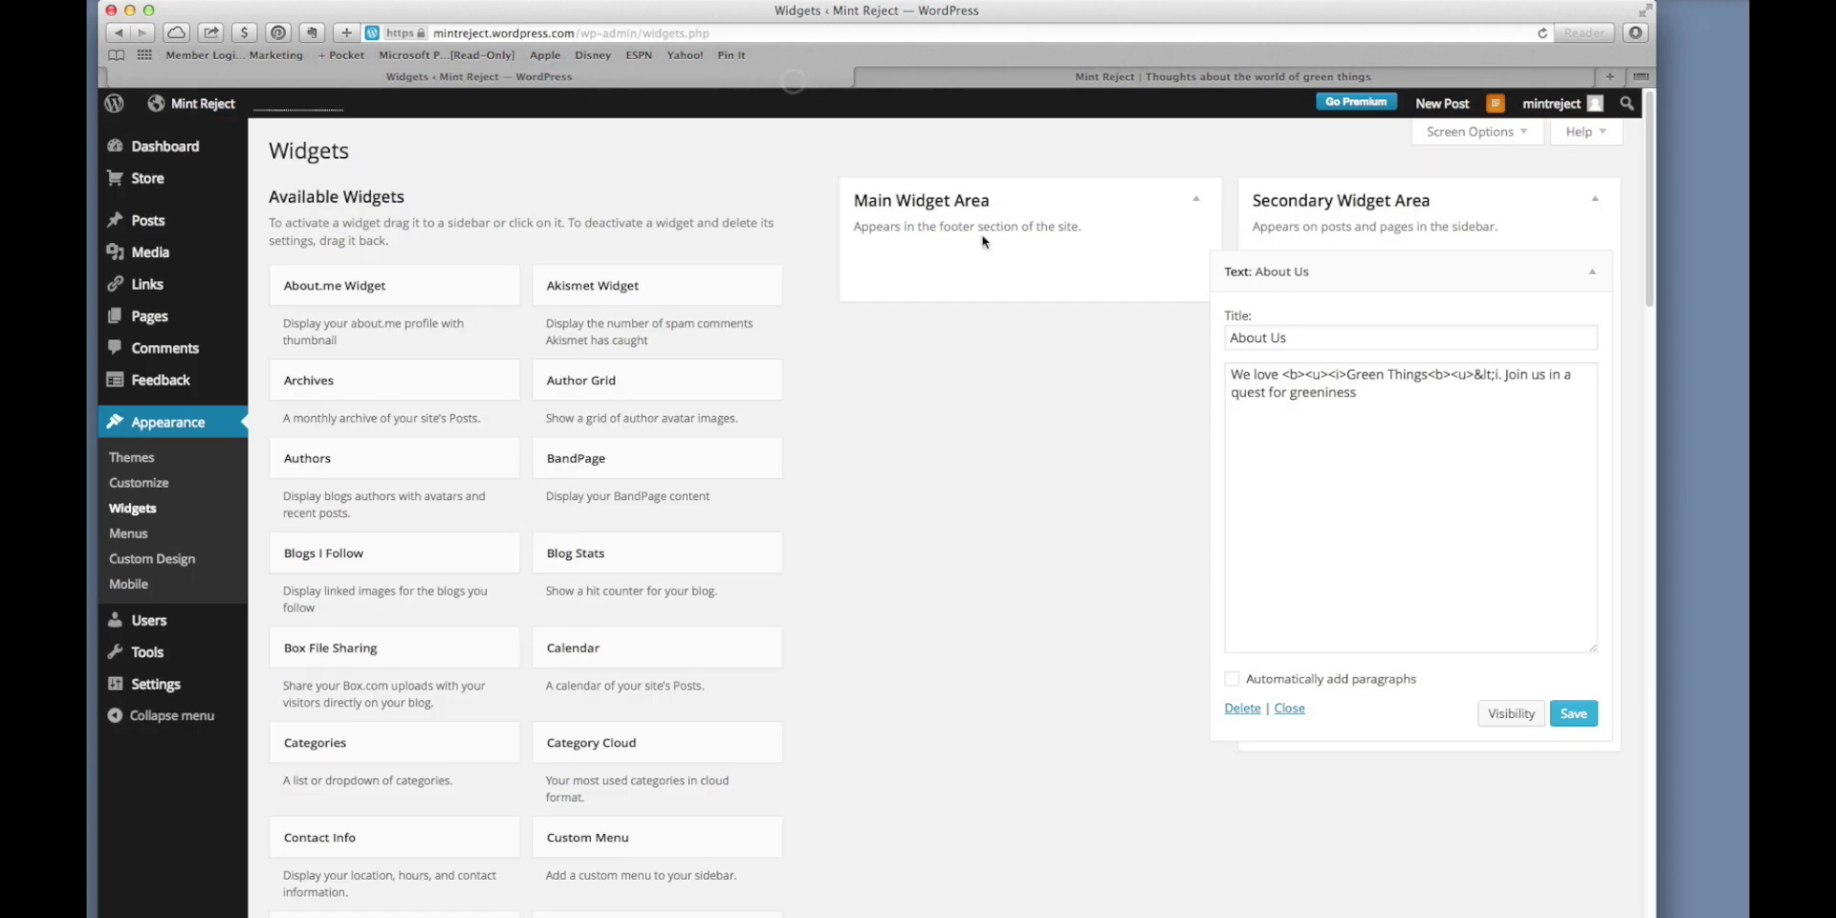
left_click(1437, 376)
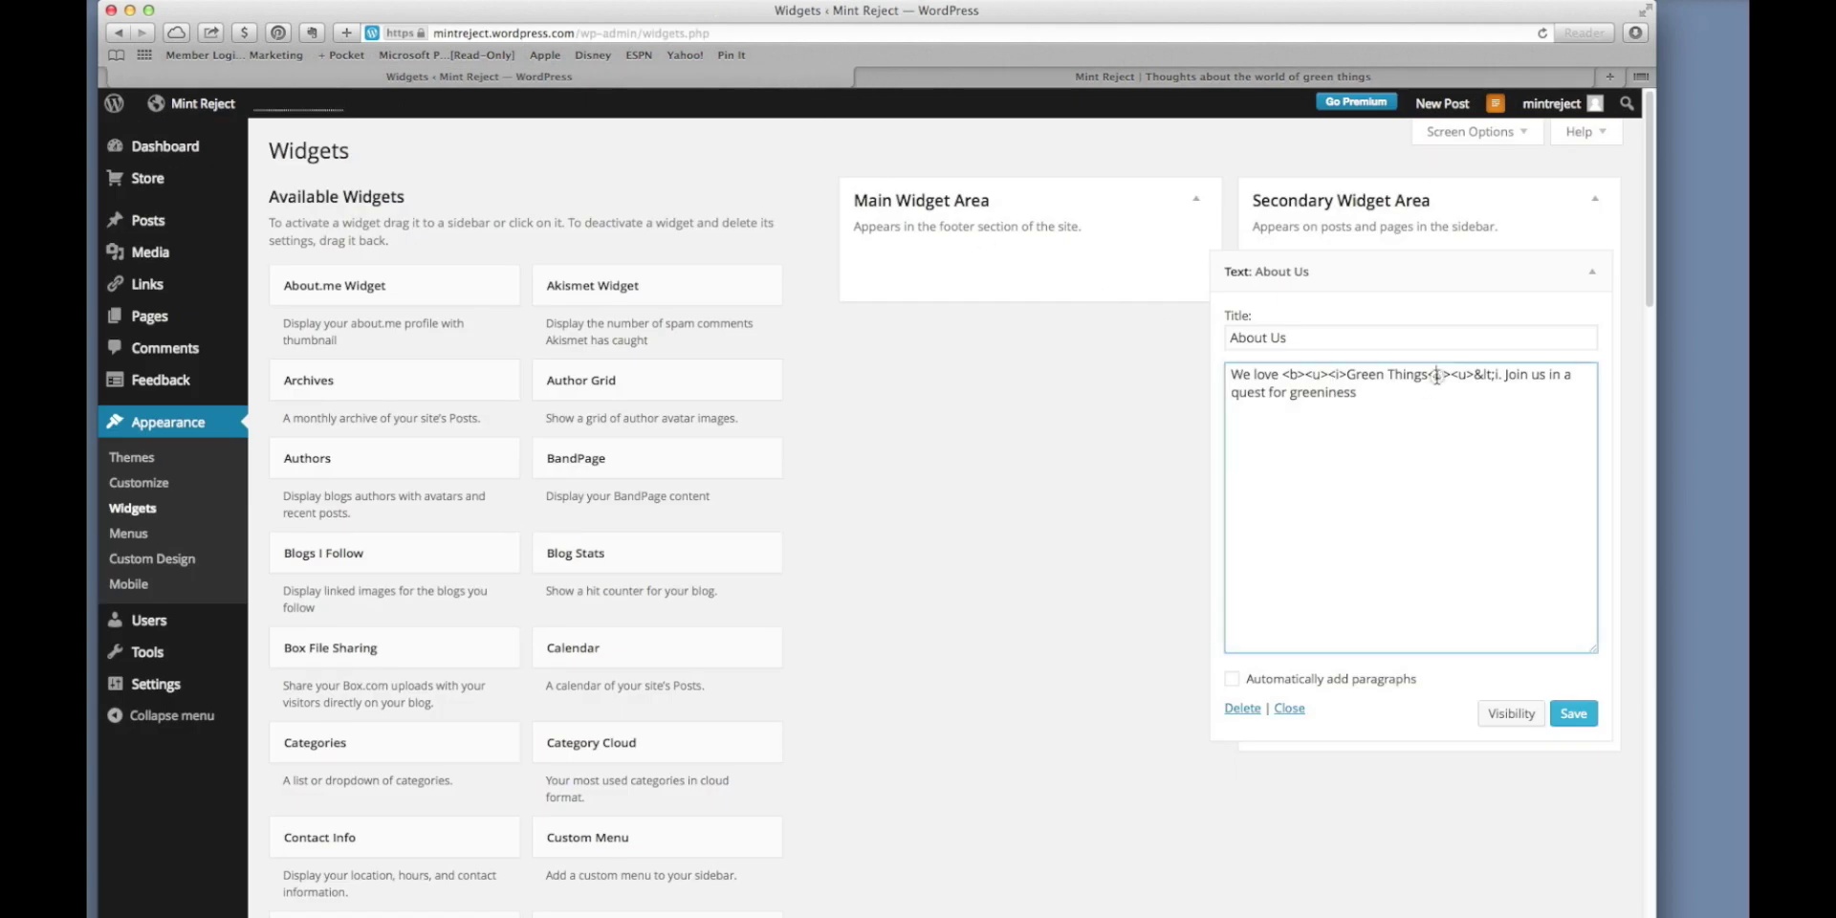
type("/")
left_click(1463, 376)
type("/")
left_click_drag(1484, 376, 1518, 374)
type("</i>")
left_click(1573, 713)
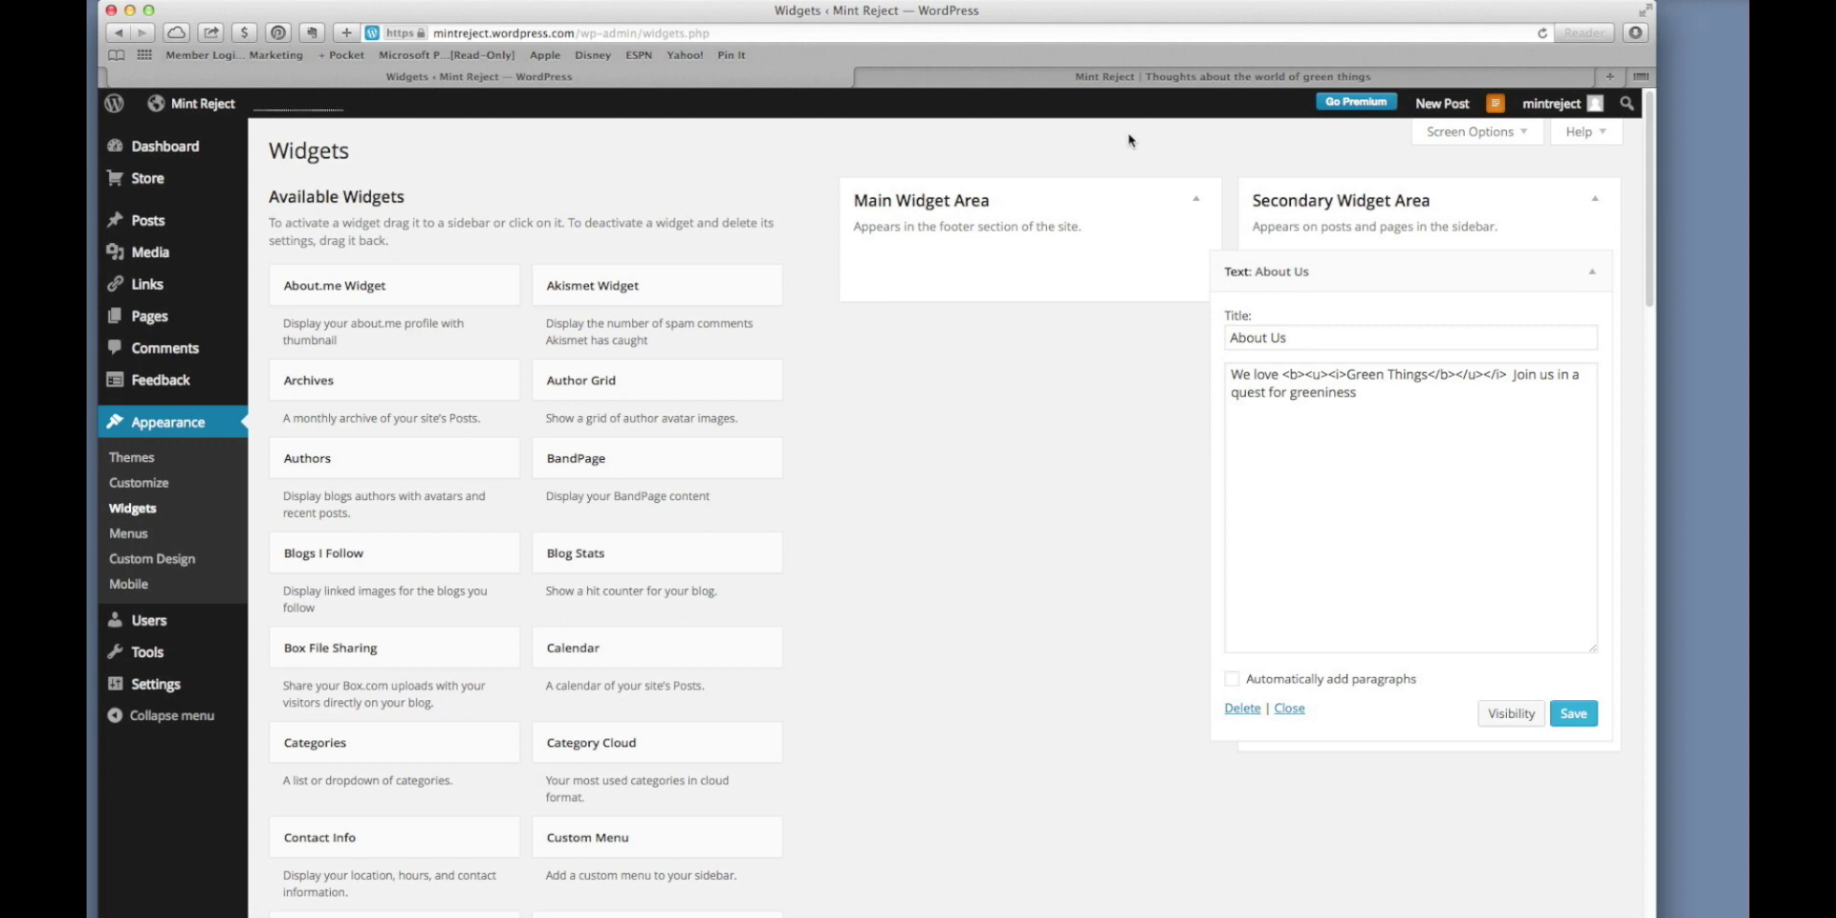
Reload the blog to confirm only Green Things is formatted, then return to Widgets.
left_click(1130, 82)
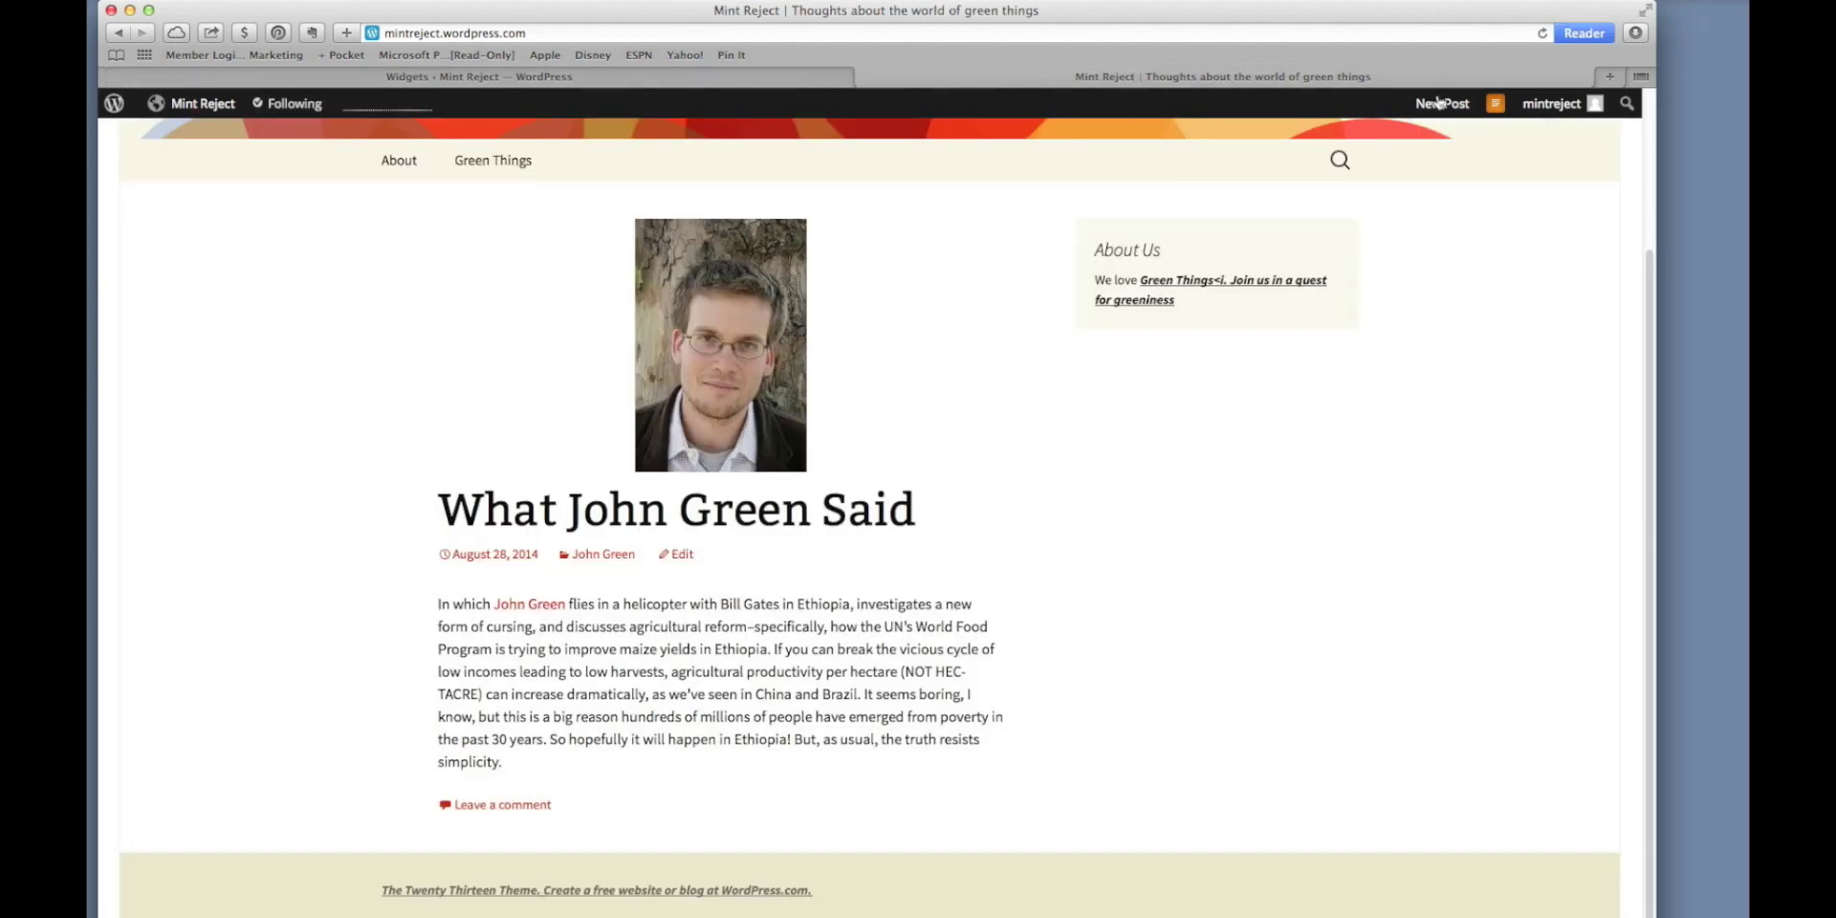
left_click(1544, 33)
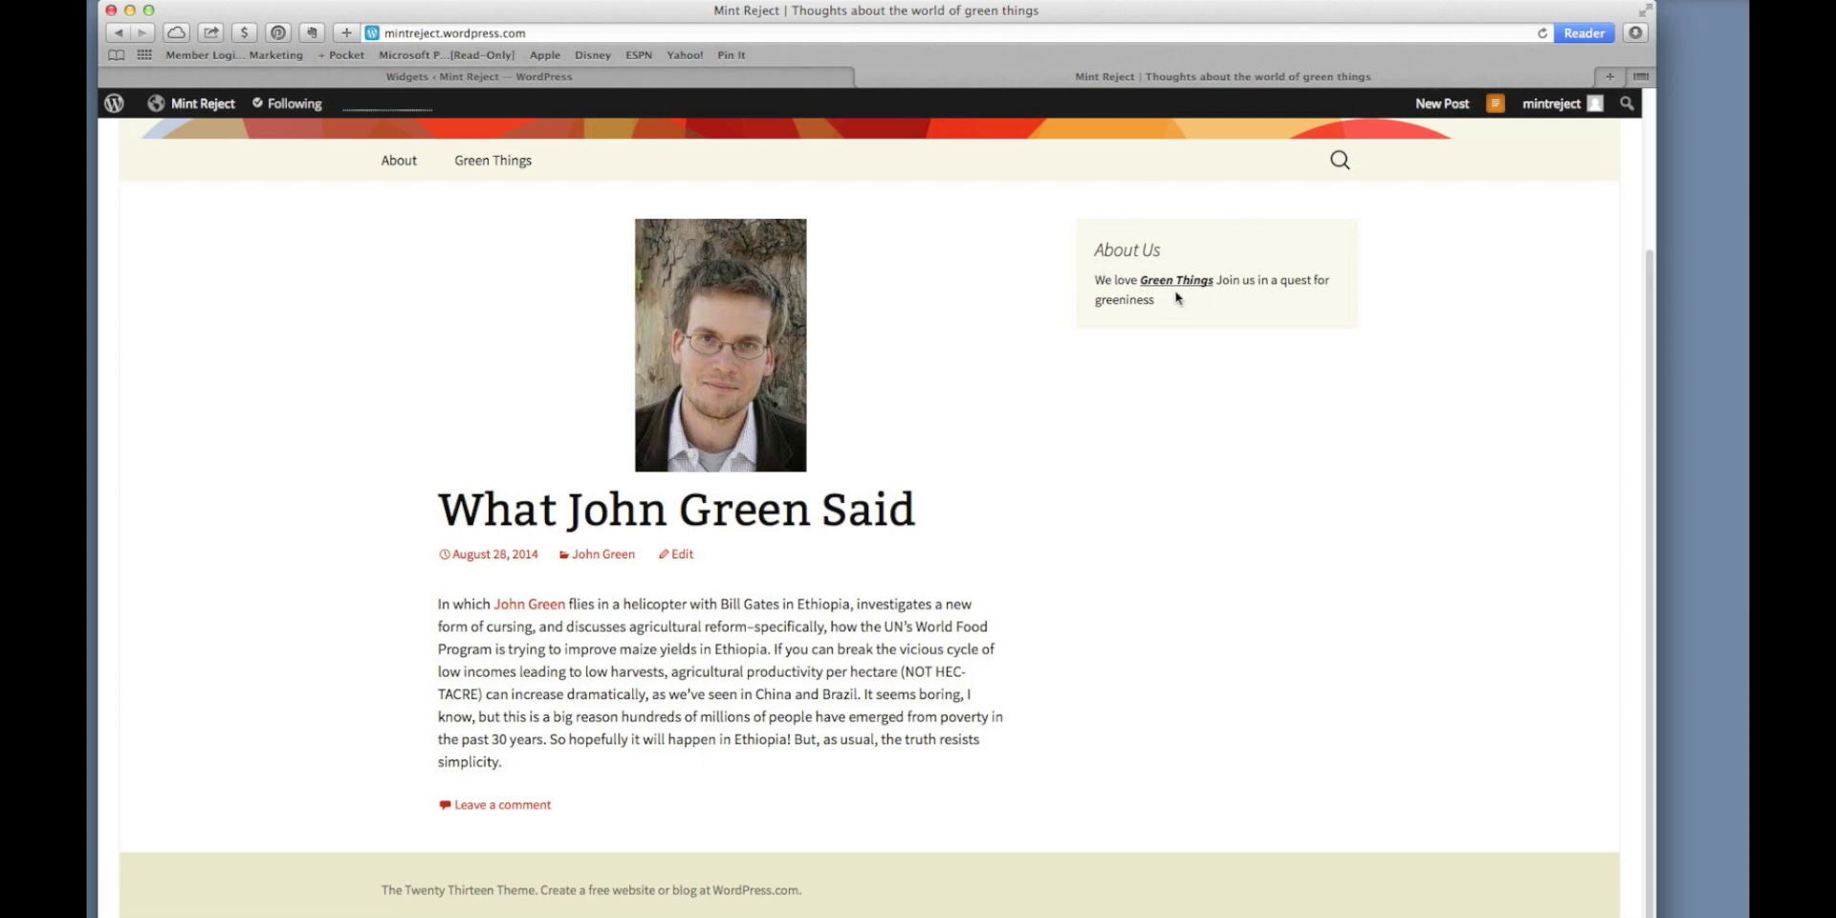
left_click(664, 84)
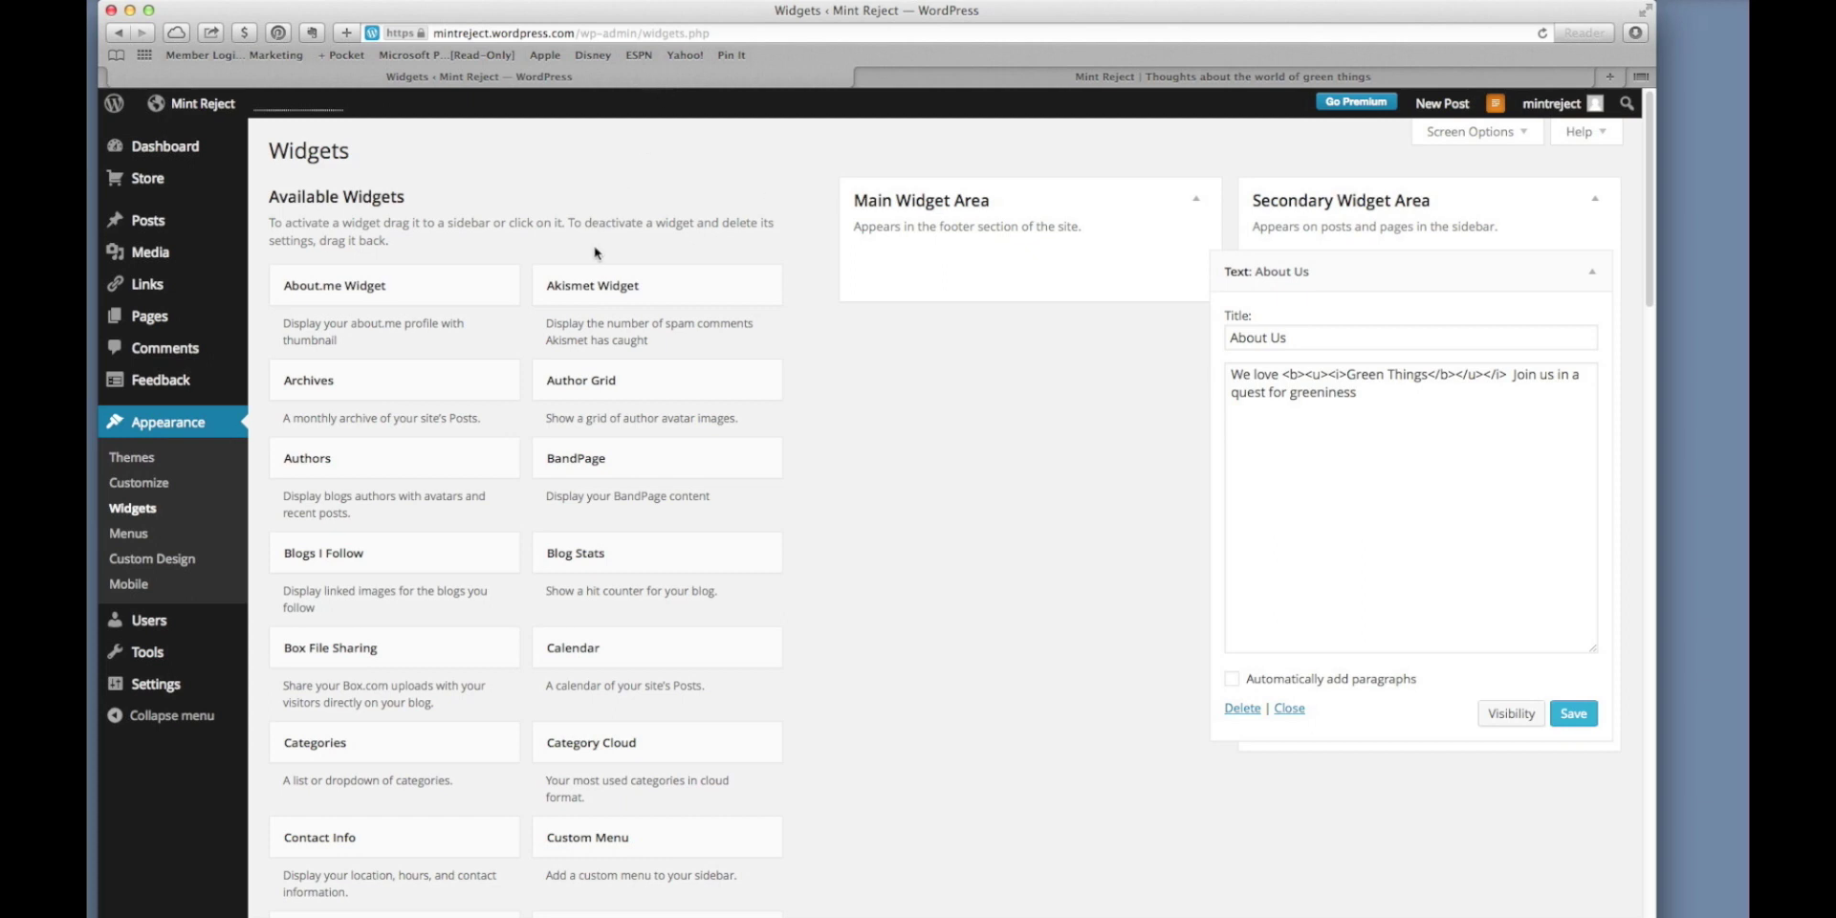
Drag a Recent Posts widget into the Secondary Widget Area and collapse the About Us widget.
scroll(558, 308, "down", 1)
scroll(557, 308, "down", 6)
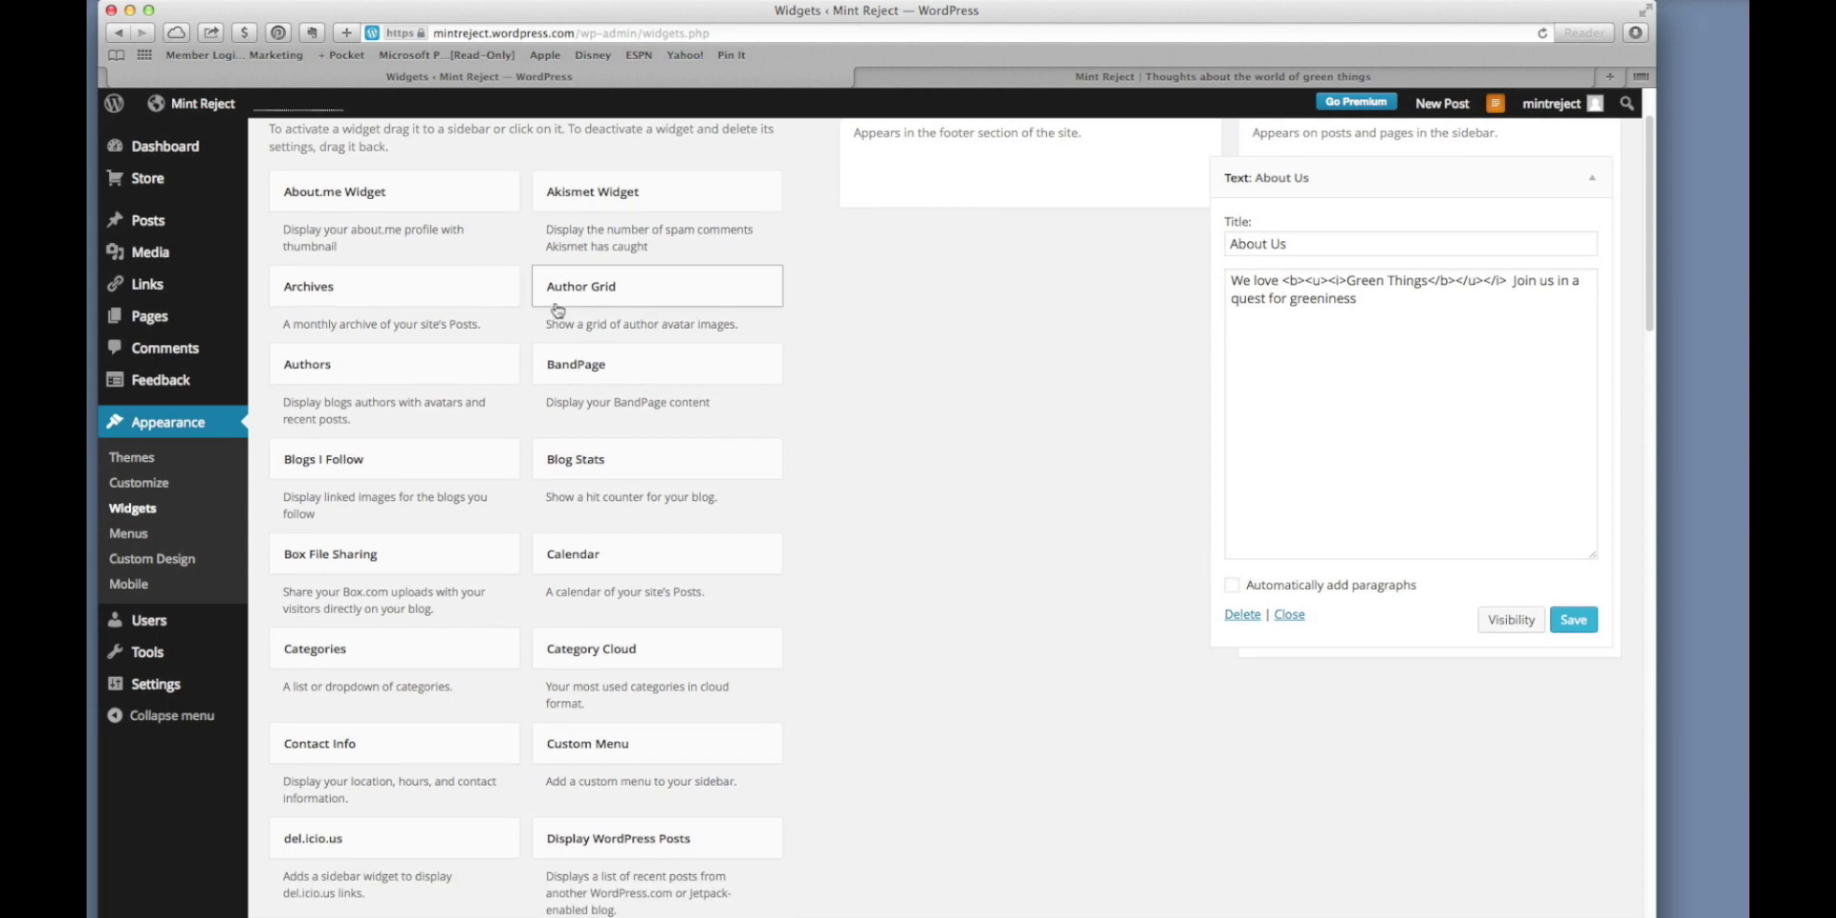
scroll(556, 305, "down", 2)
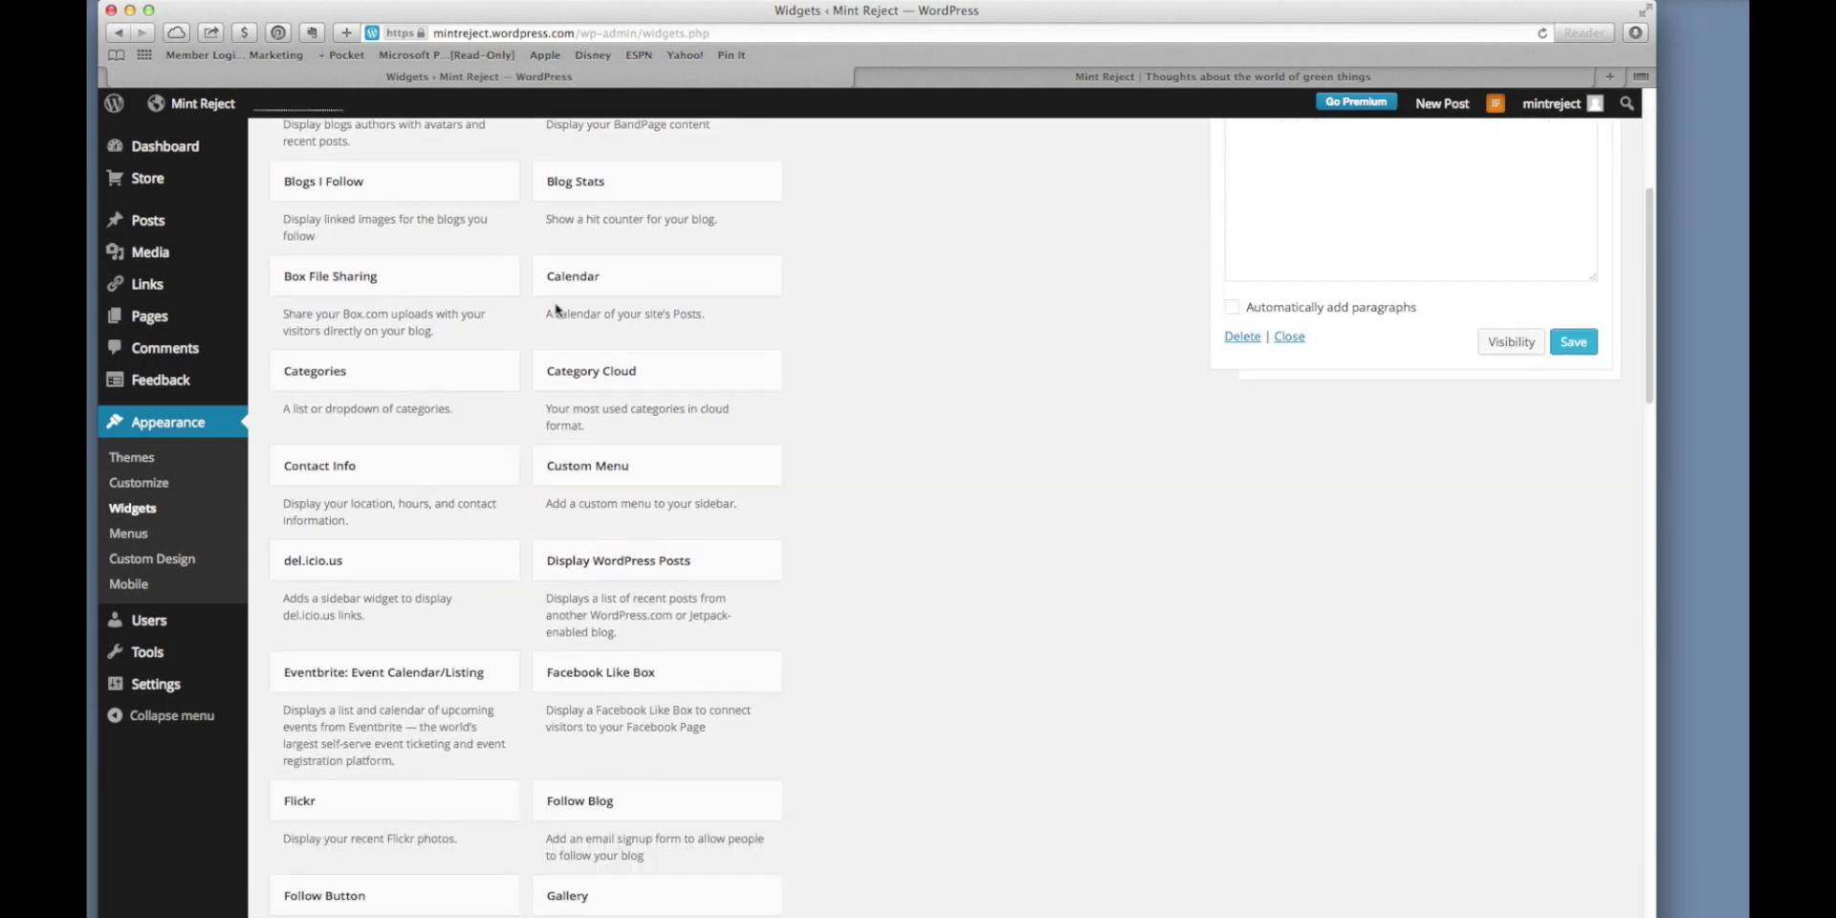
scroll(555, 309, "down", 2)
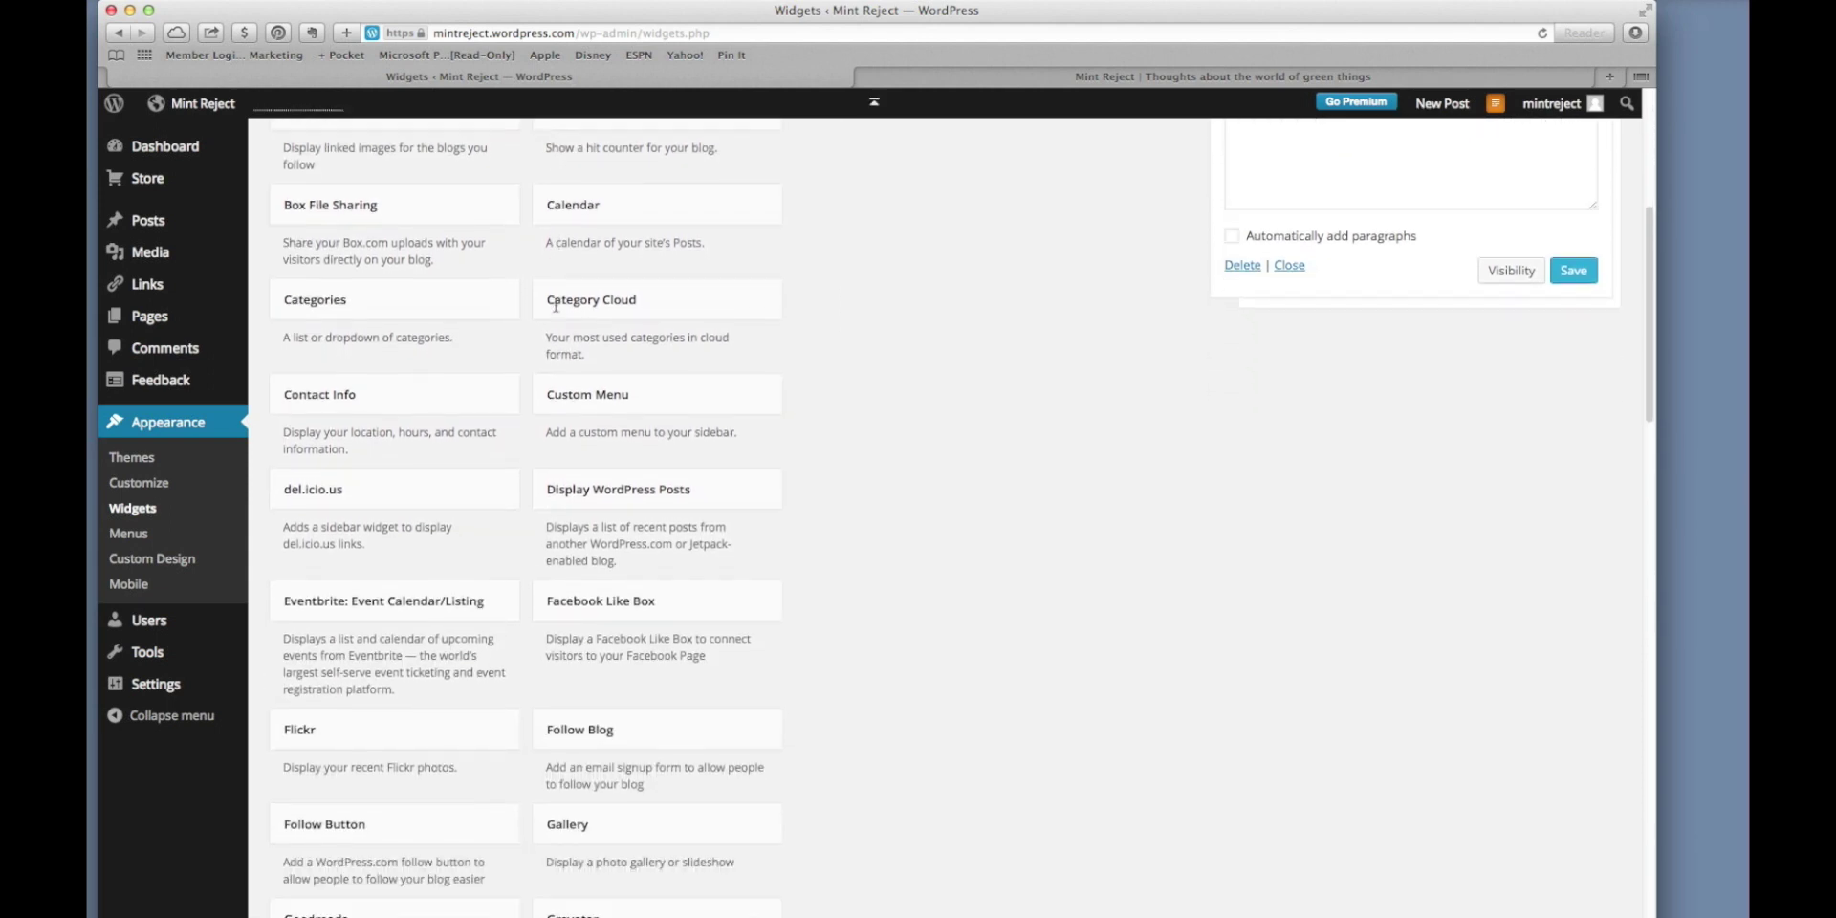
scroll(557, 311, "down", 12)
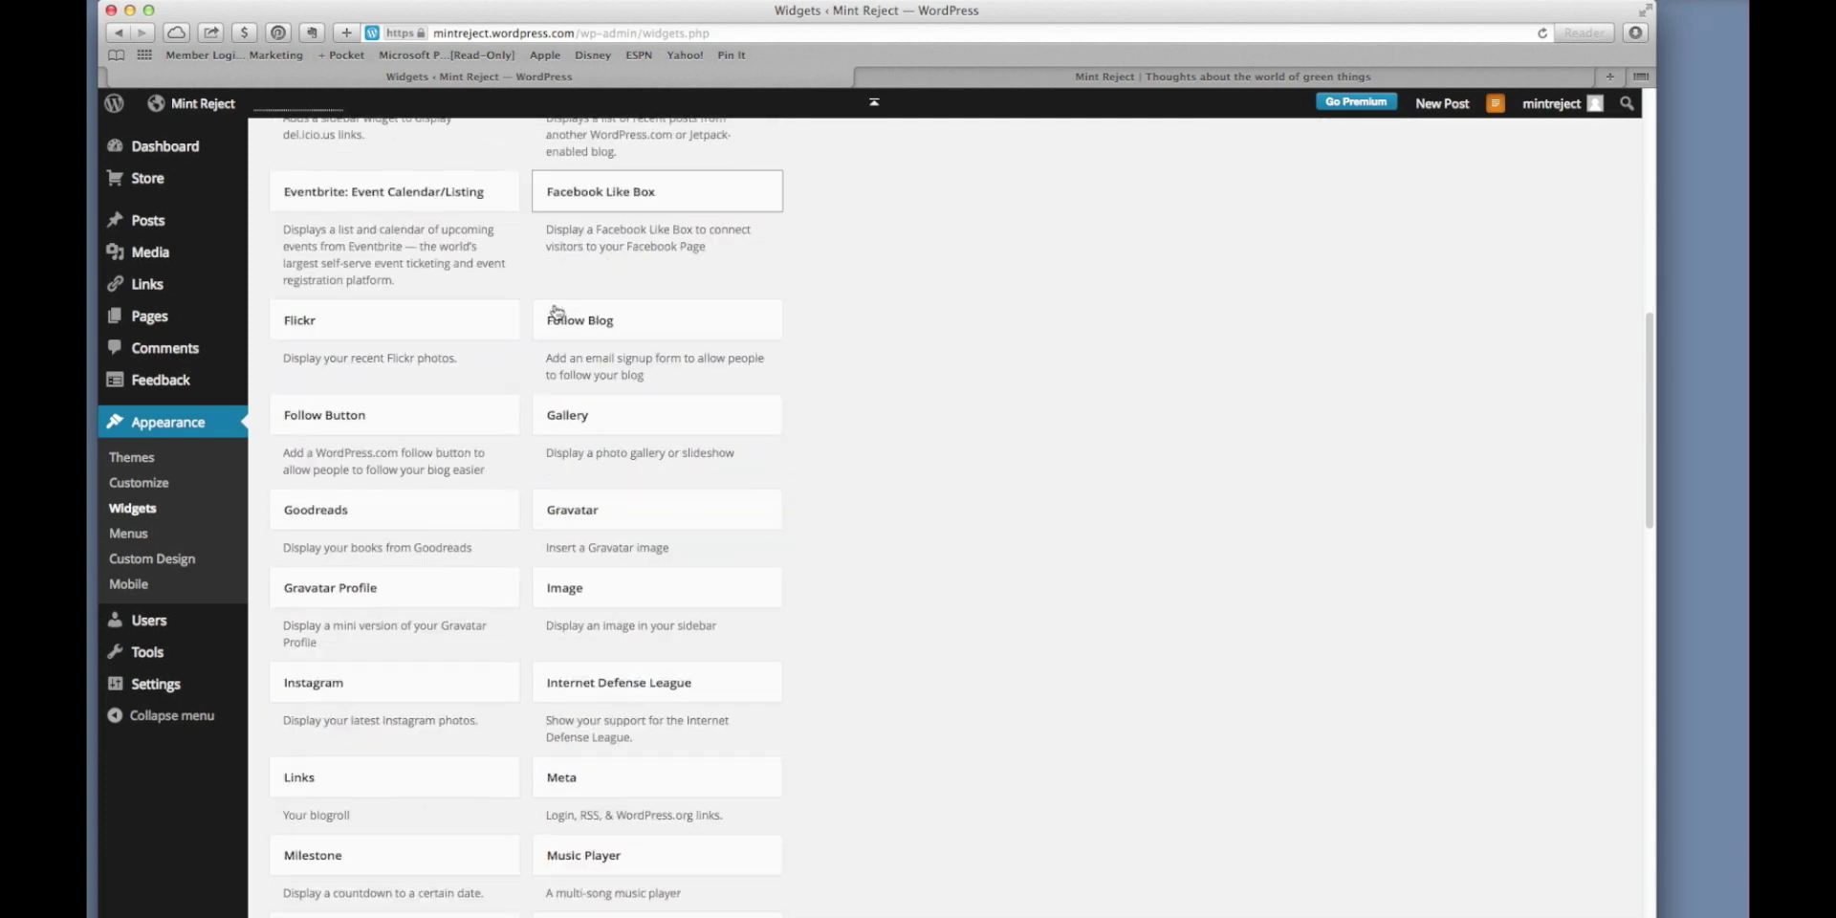
scroll(556, 310, "down", 6)
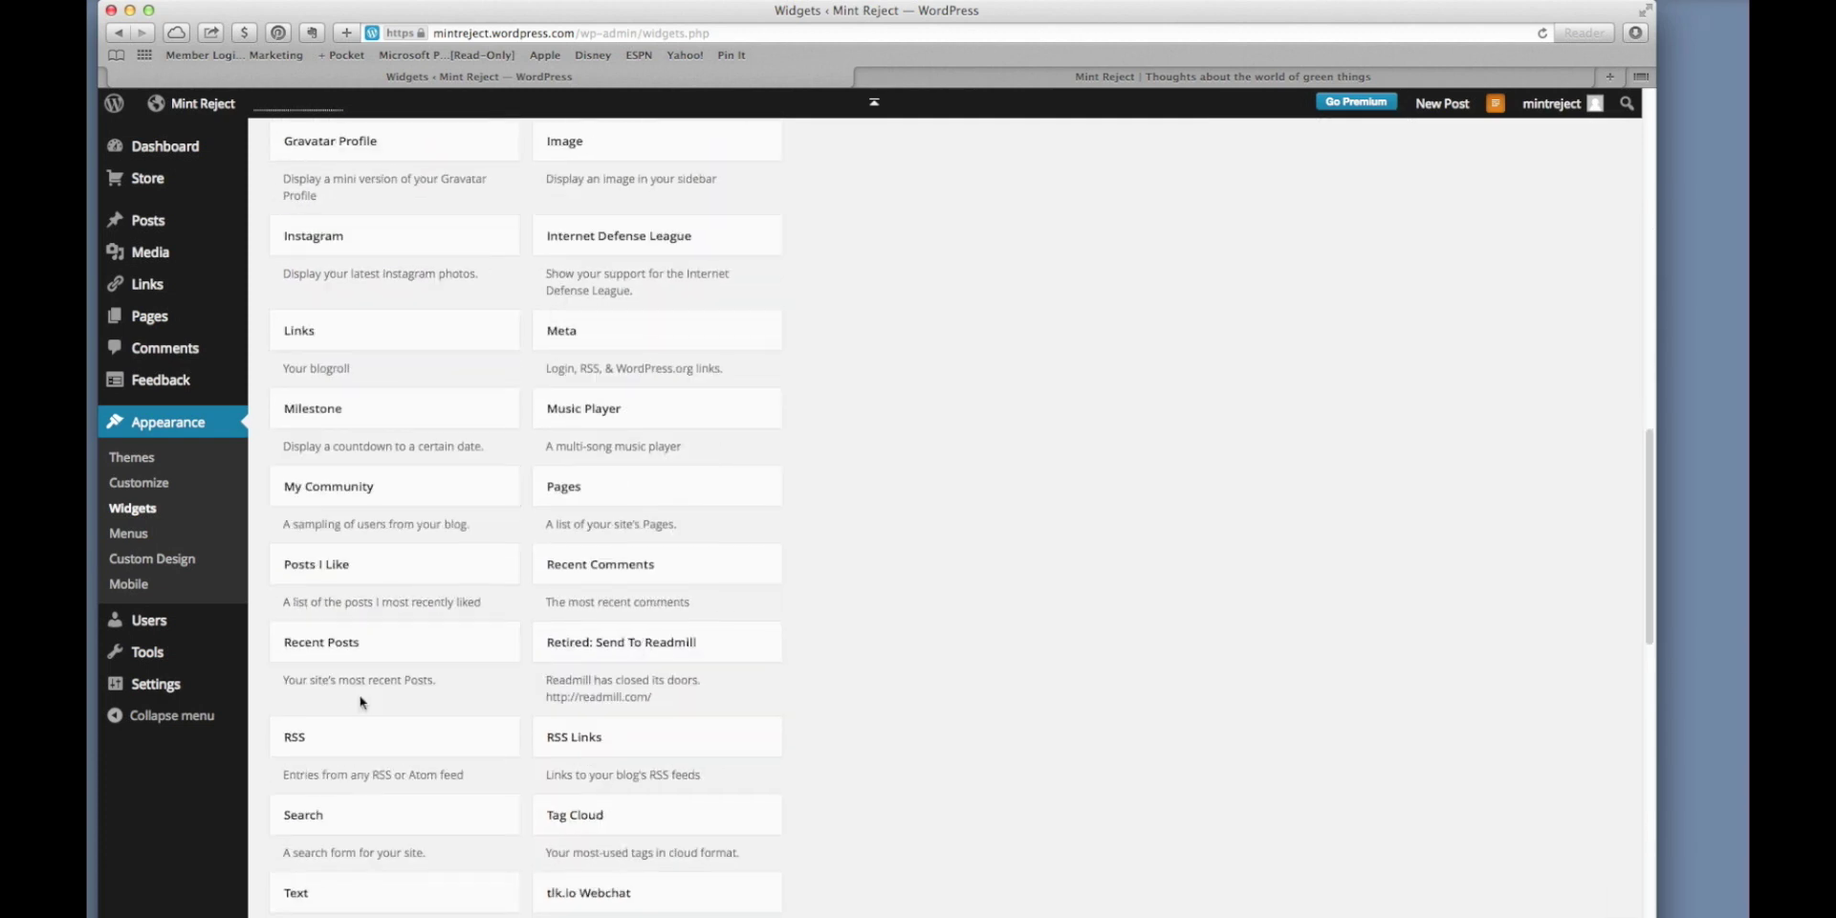
left_click_drag(347, 649, 1310, 728)
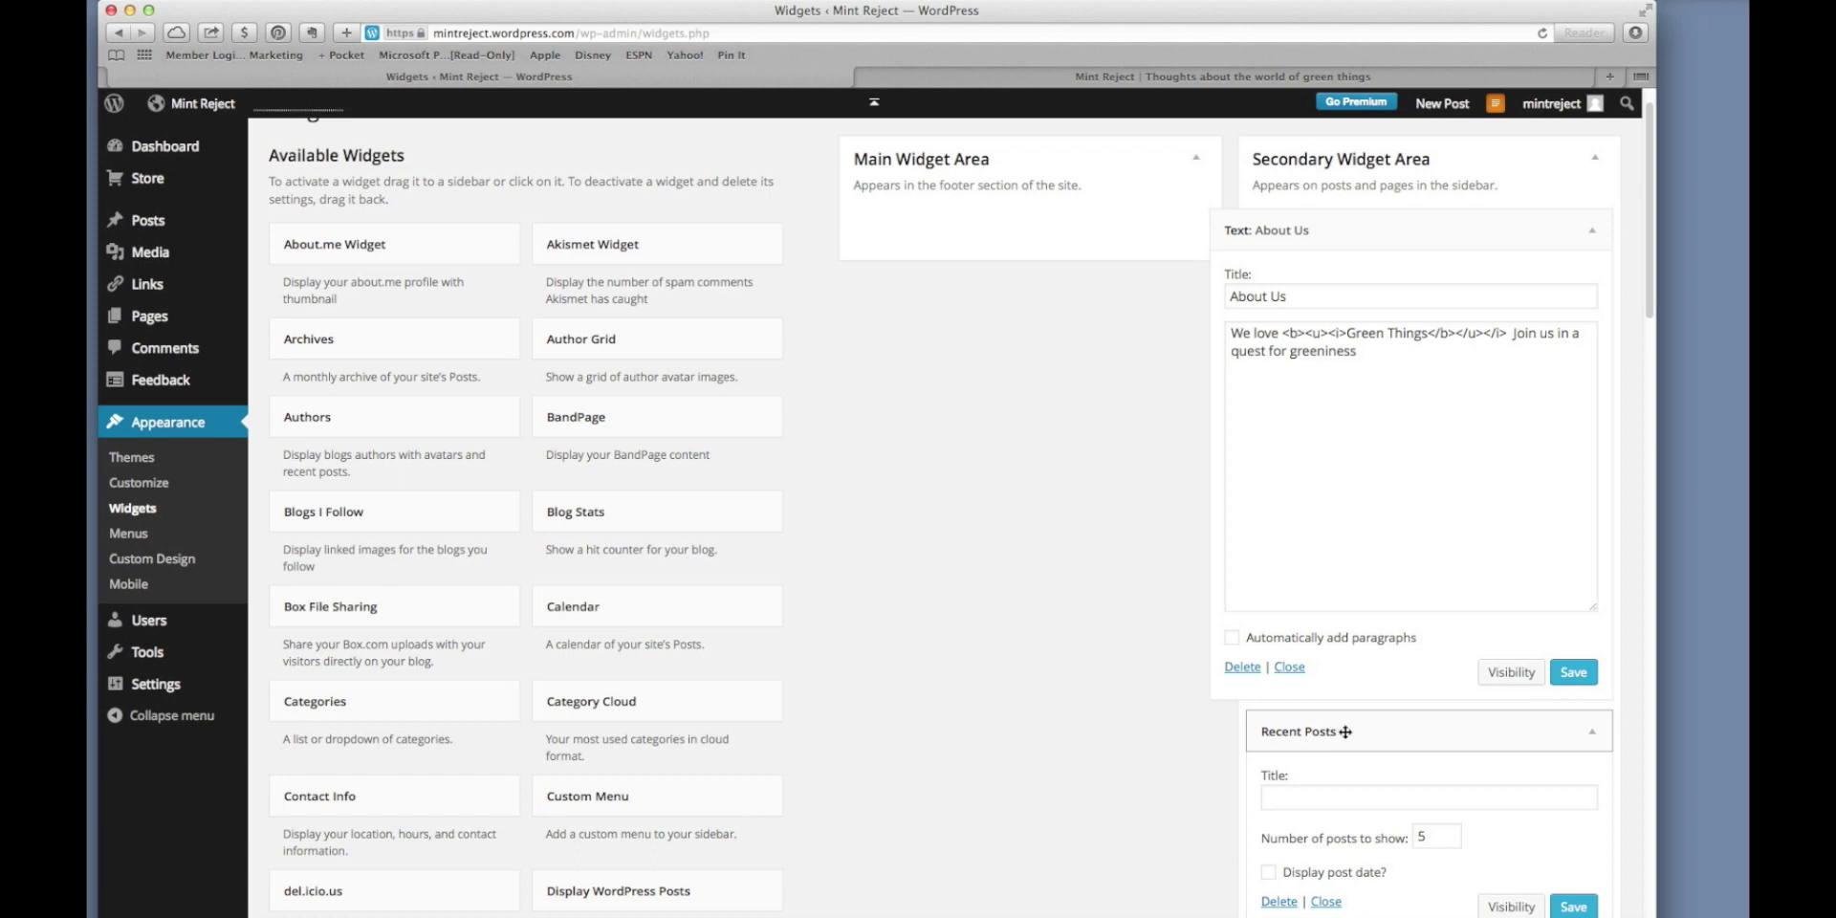
left_click(1283, 667)
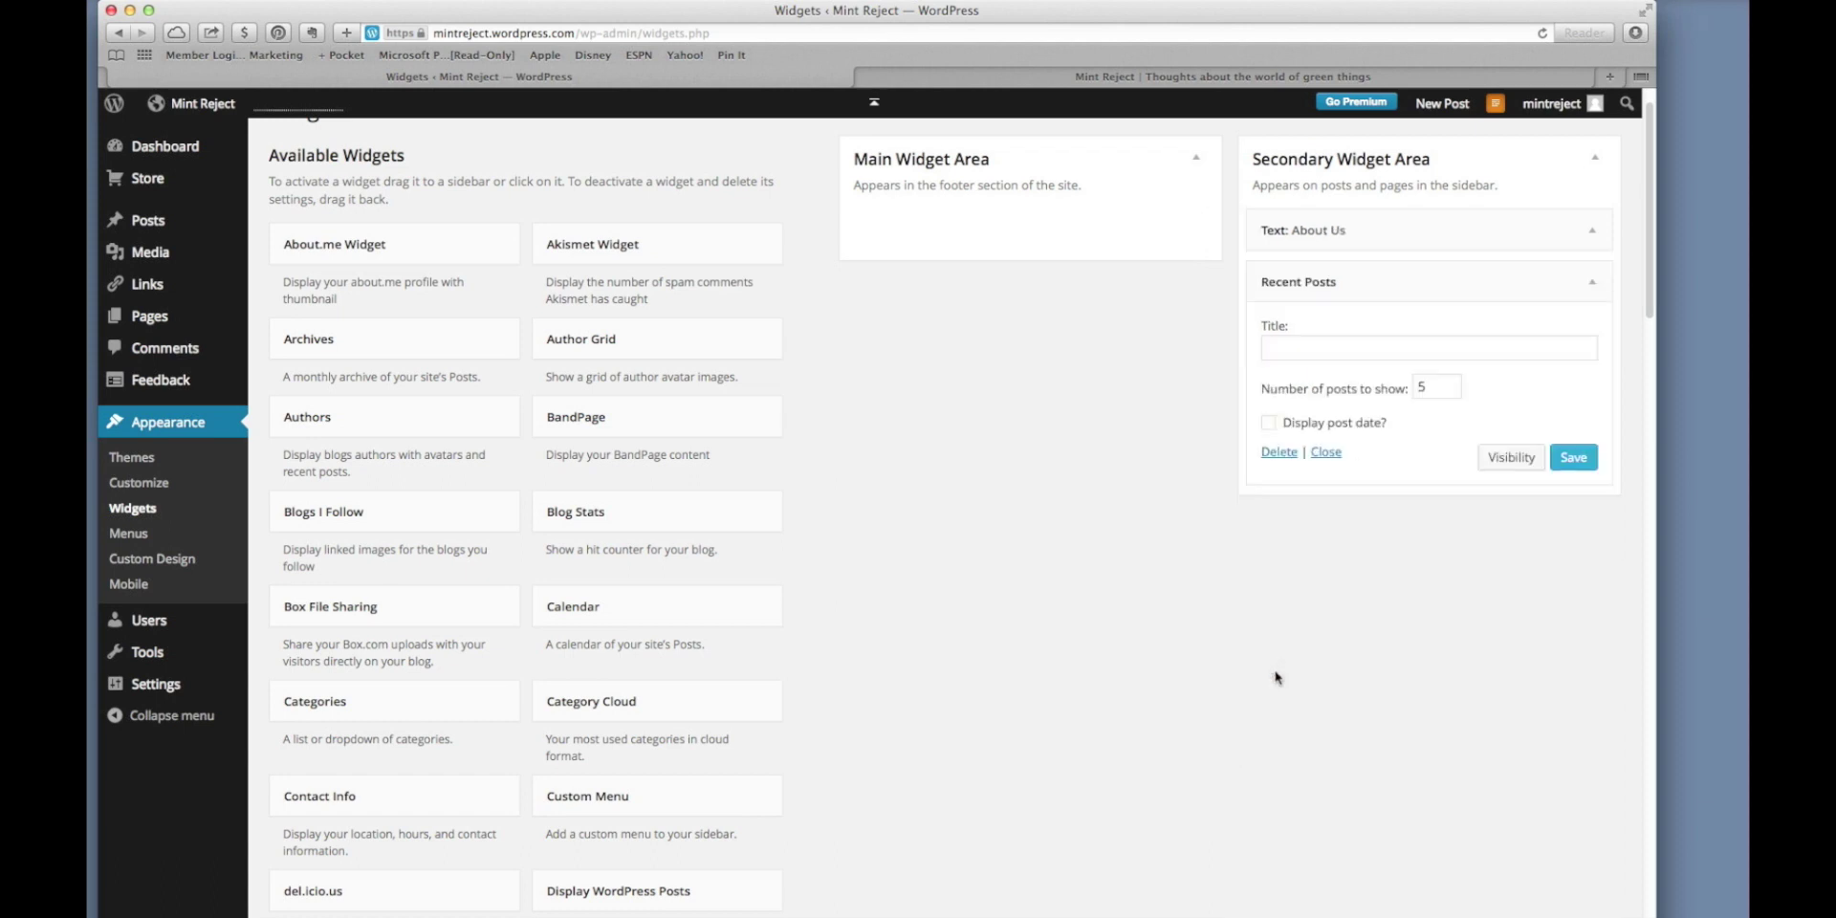
Title the Recent Posts widget 'Green Posts', display post dates, save it, and view the blog.
left_click(1361, 353)
type("Recent Gree")
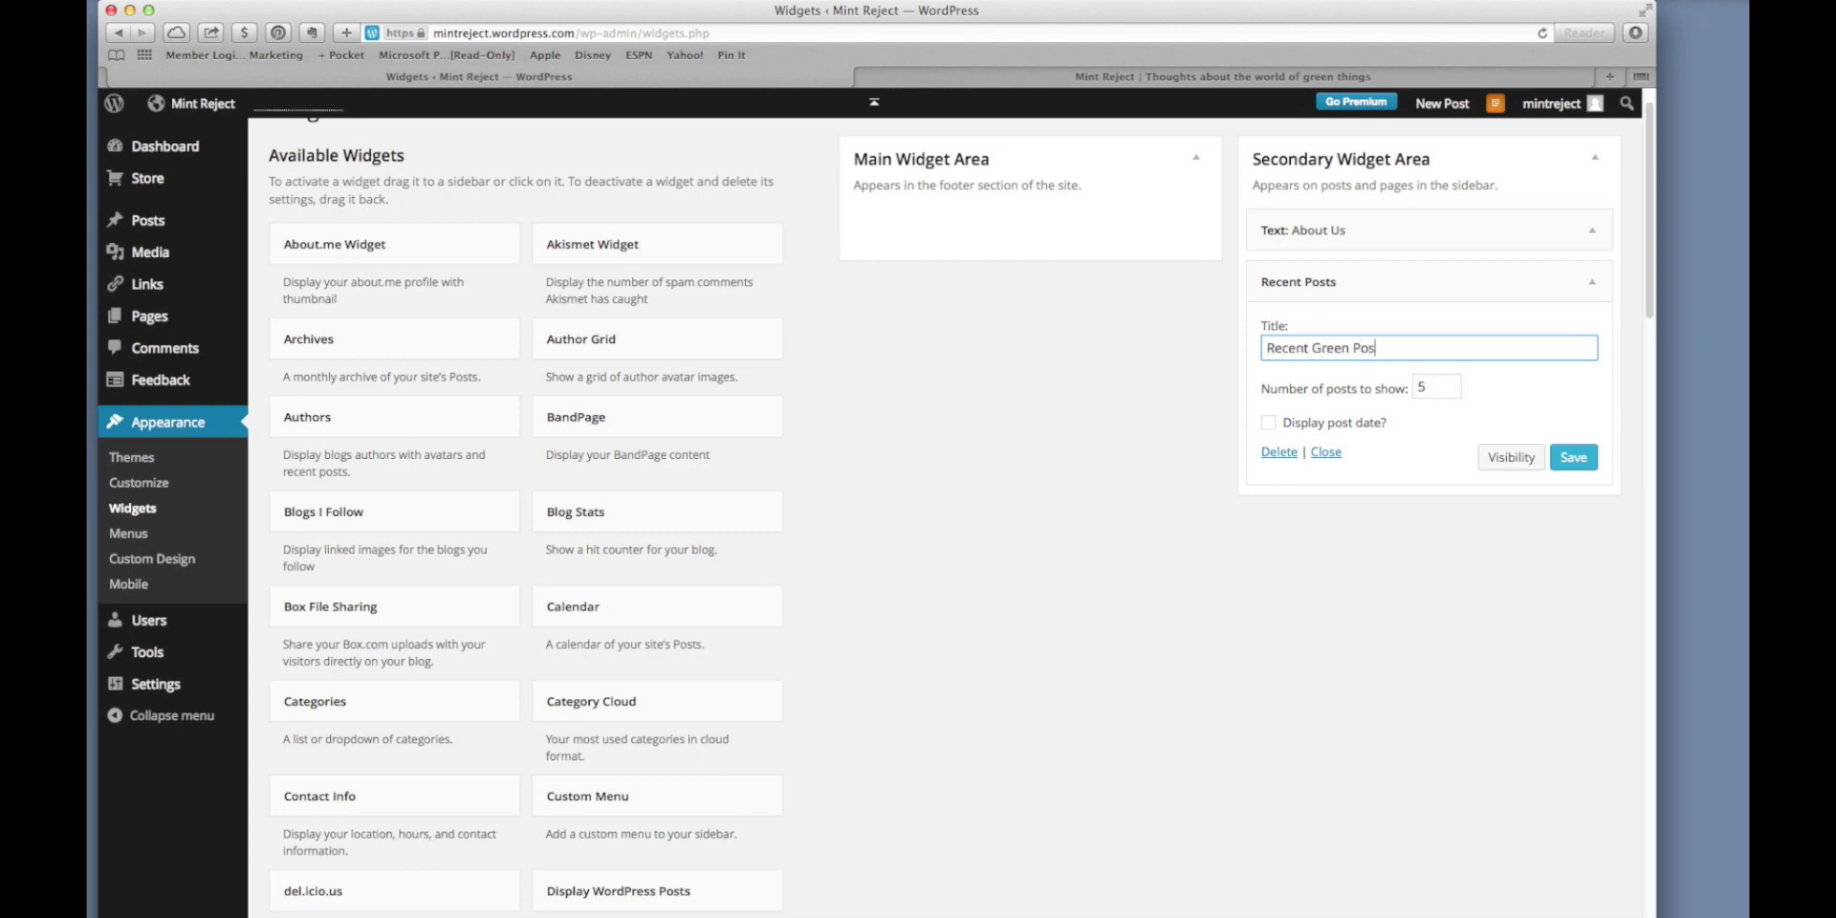
type("n Po")
key("BackSpace")
key("BackSpace")
key("BackSpace")
key("BackSpace")
key("BackSpace")
key("BackSpace")
key("BackSpace")
key("BackSpace")
key("BackSpace")
key("BackSpace")
key("BackSpace")
key("BackSpace")
key("BackSpace")
key("BackSpace")
key("BackSpace")
type("Green")
left_click(1269, 426)
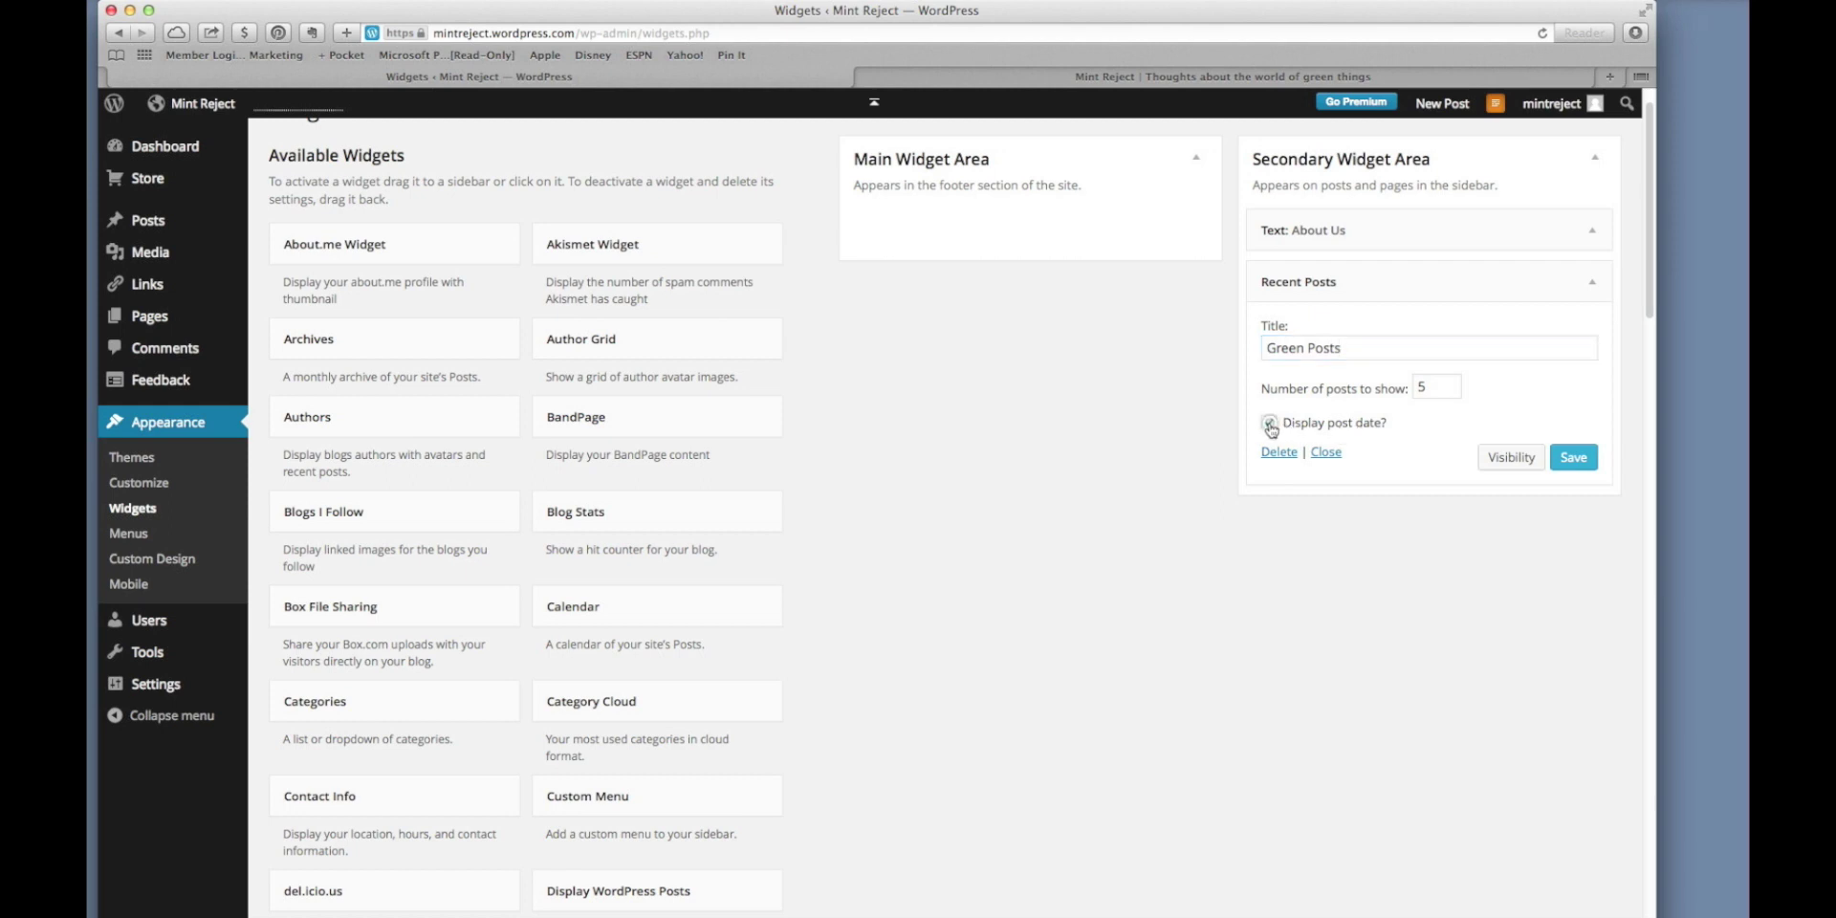
left_click(1574, 459)
left_click(1593, 285)
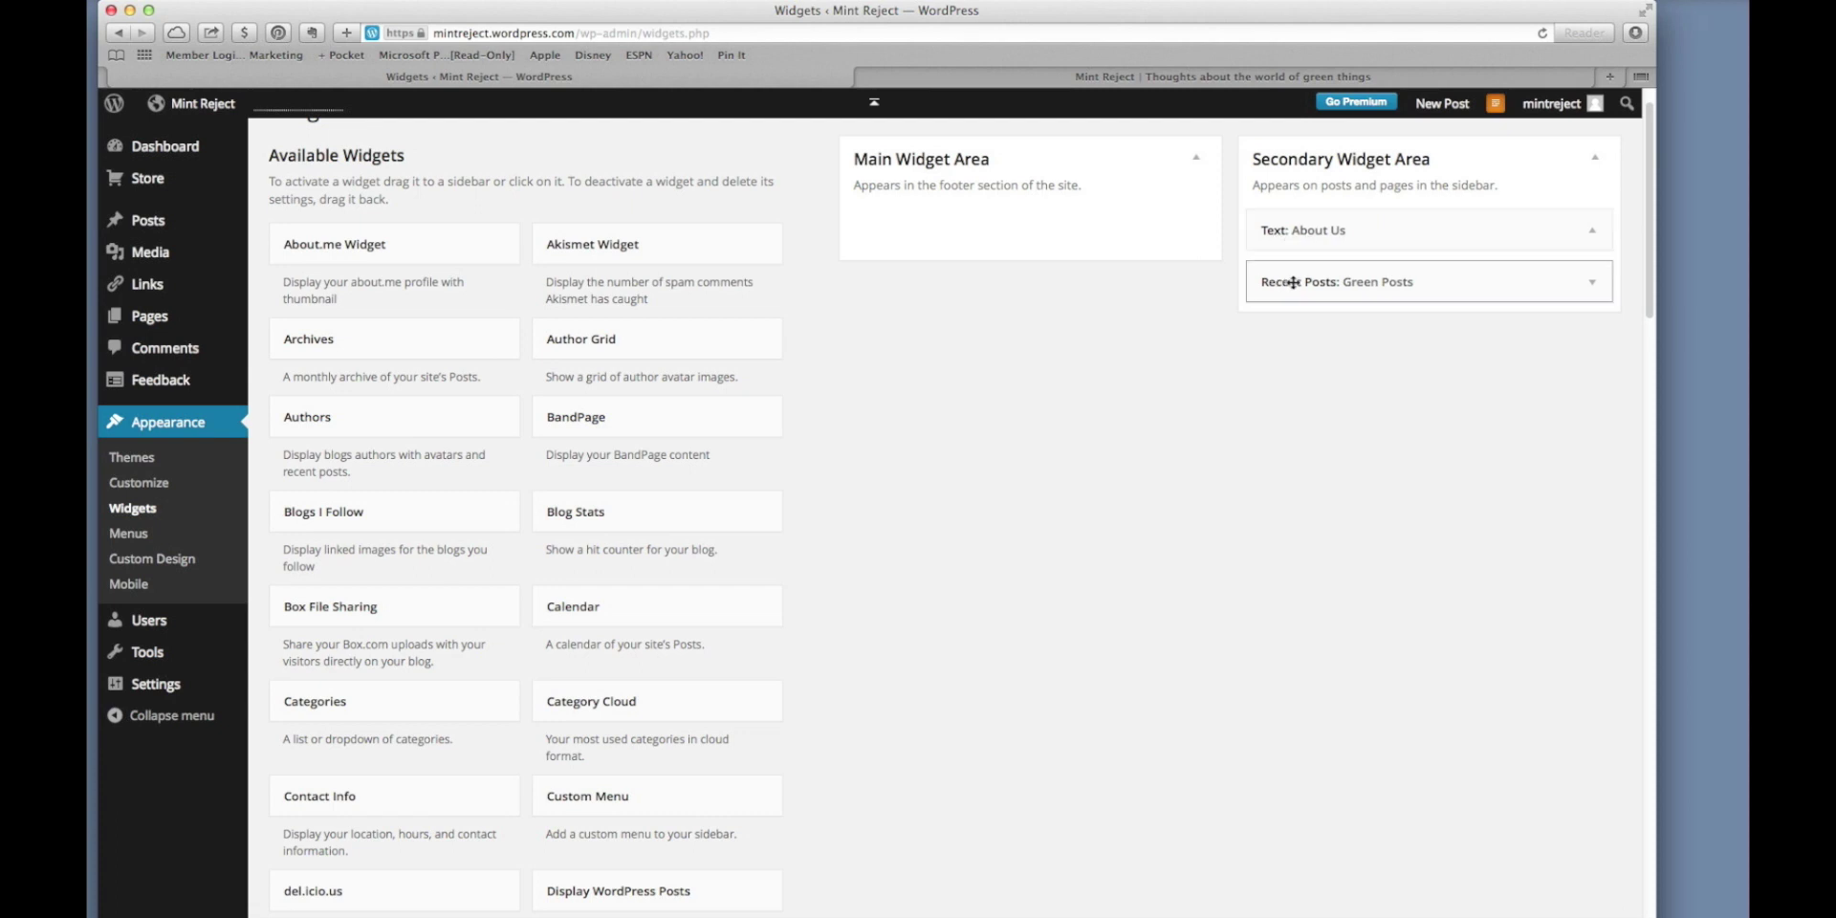
left_click(1208, 78)
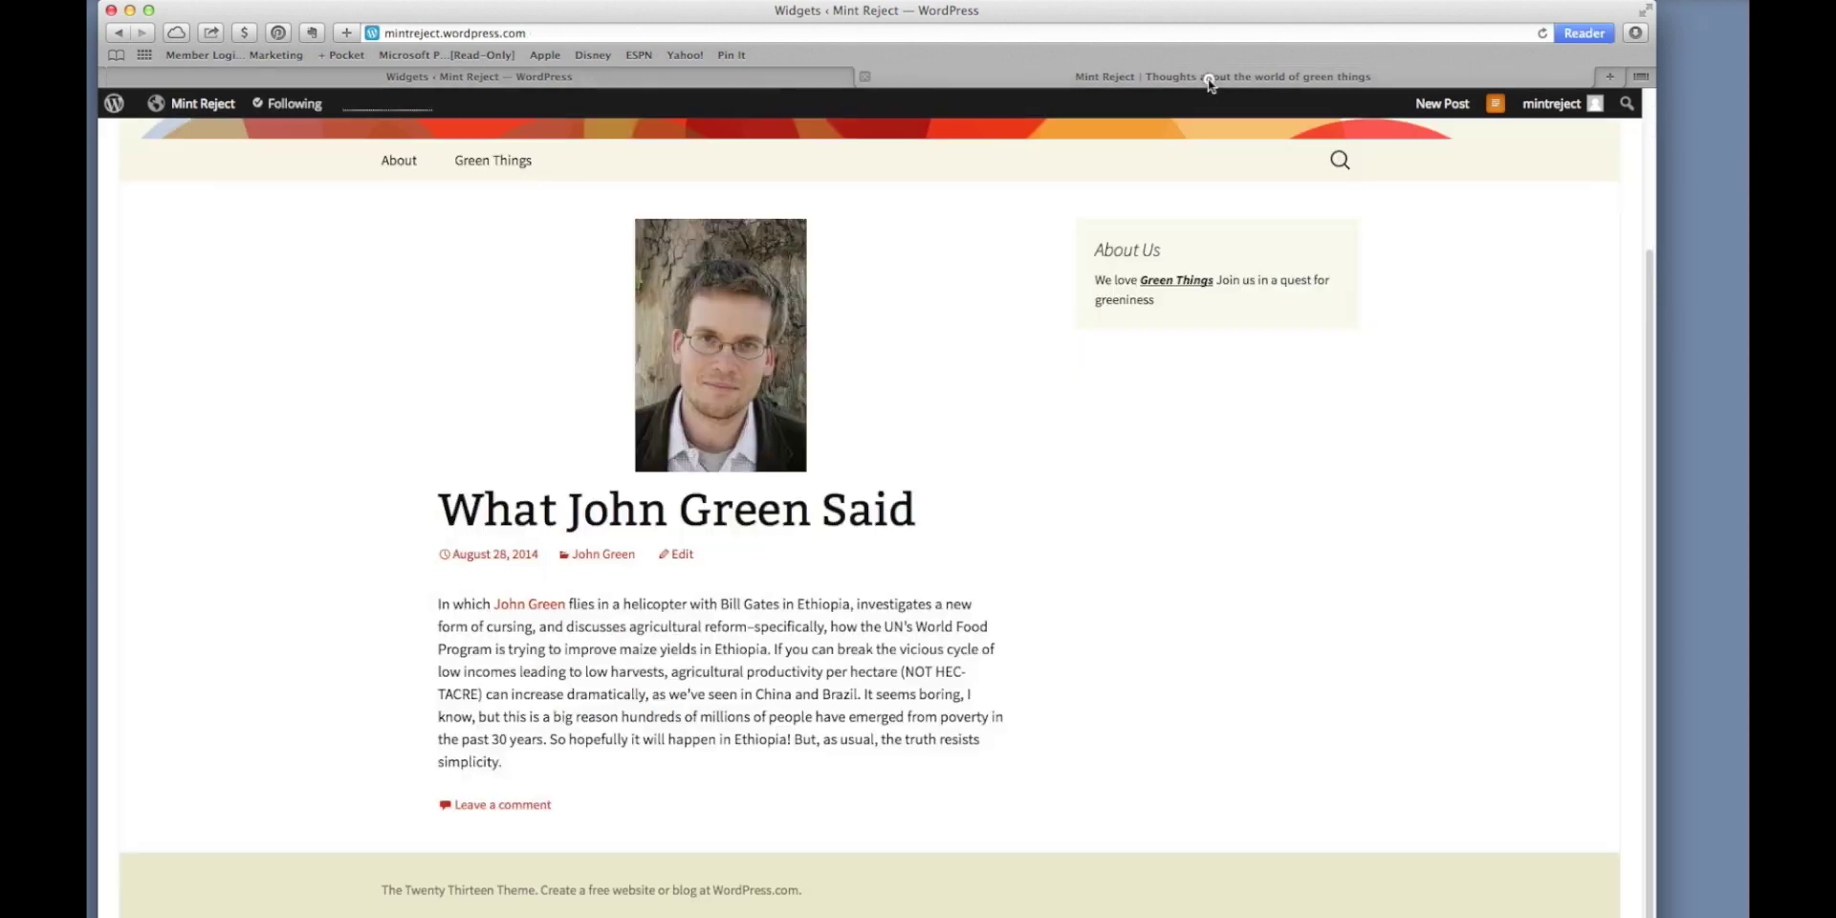
Reload the blog to confirm the Green Posts list in the sidebar, then return to Widgets.
left_click(1543, 34)
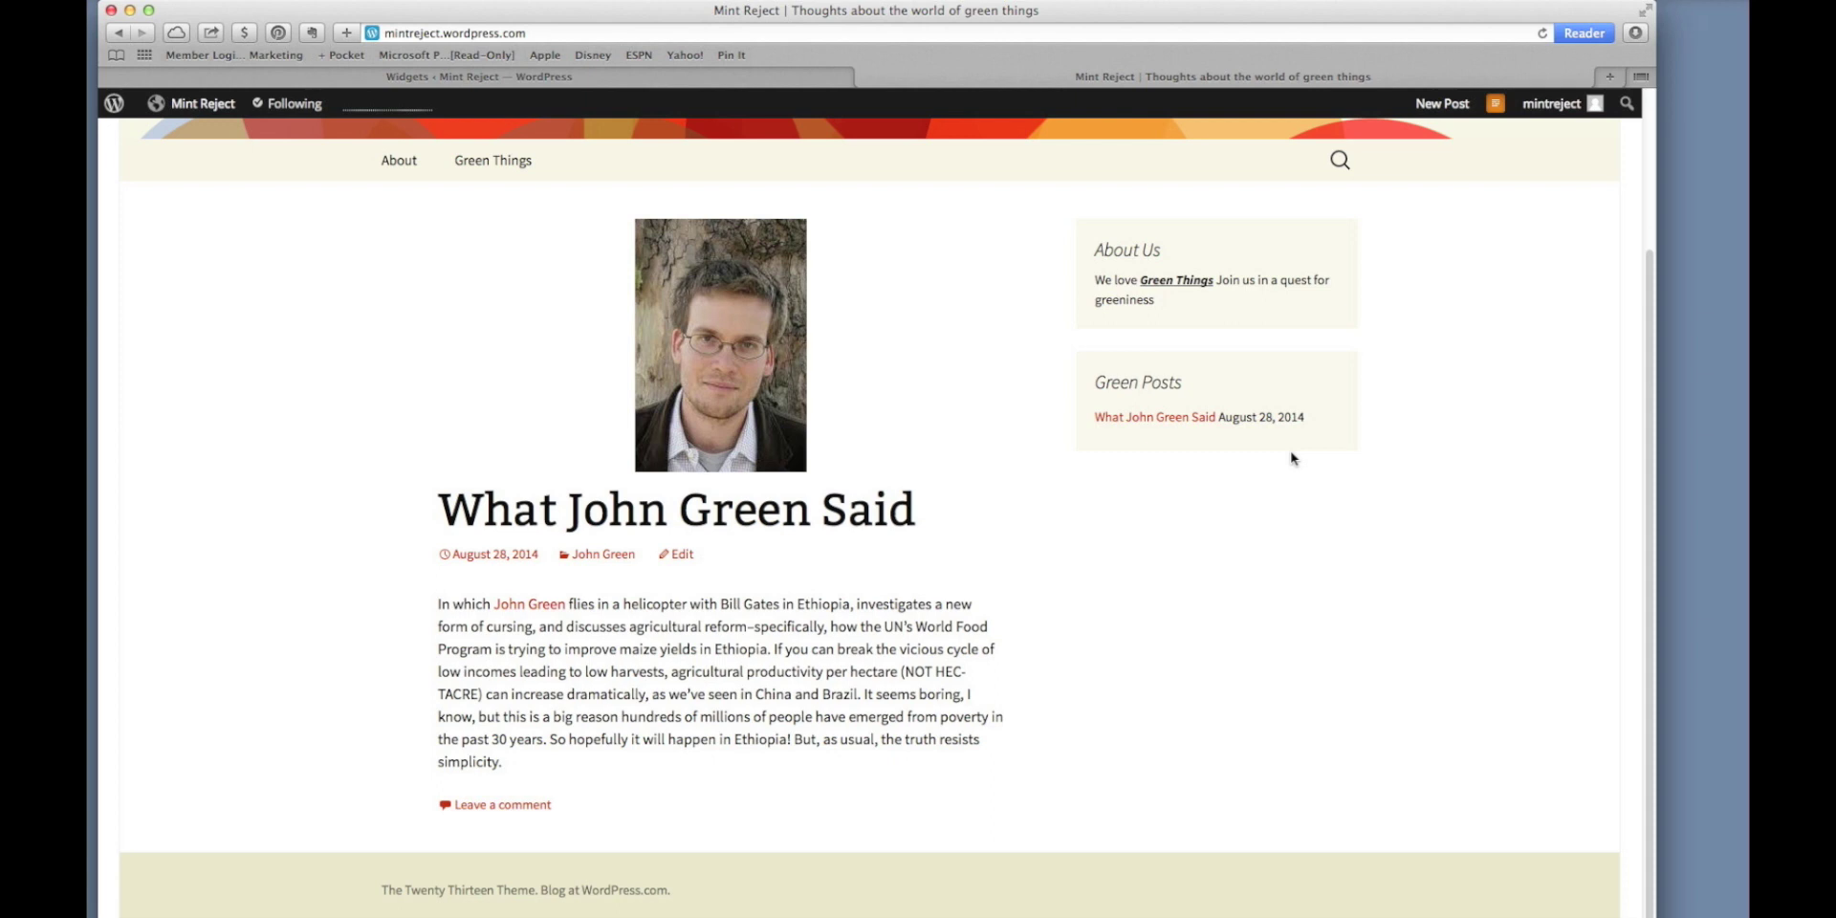
left_click(779, 85)
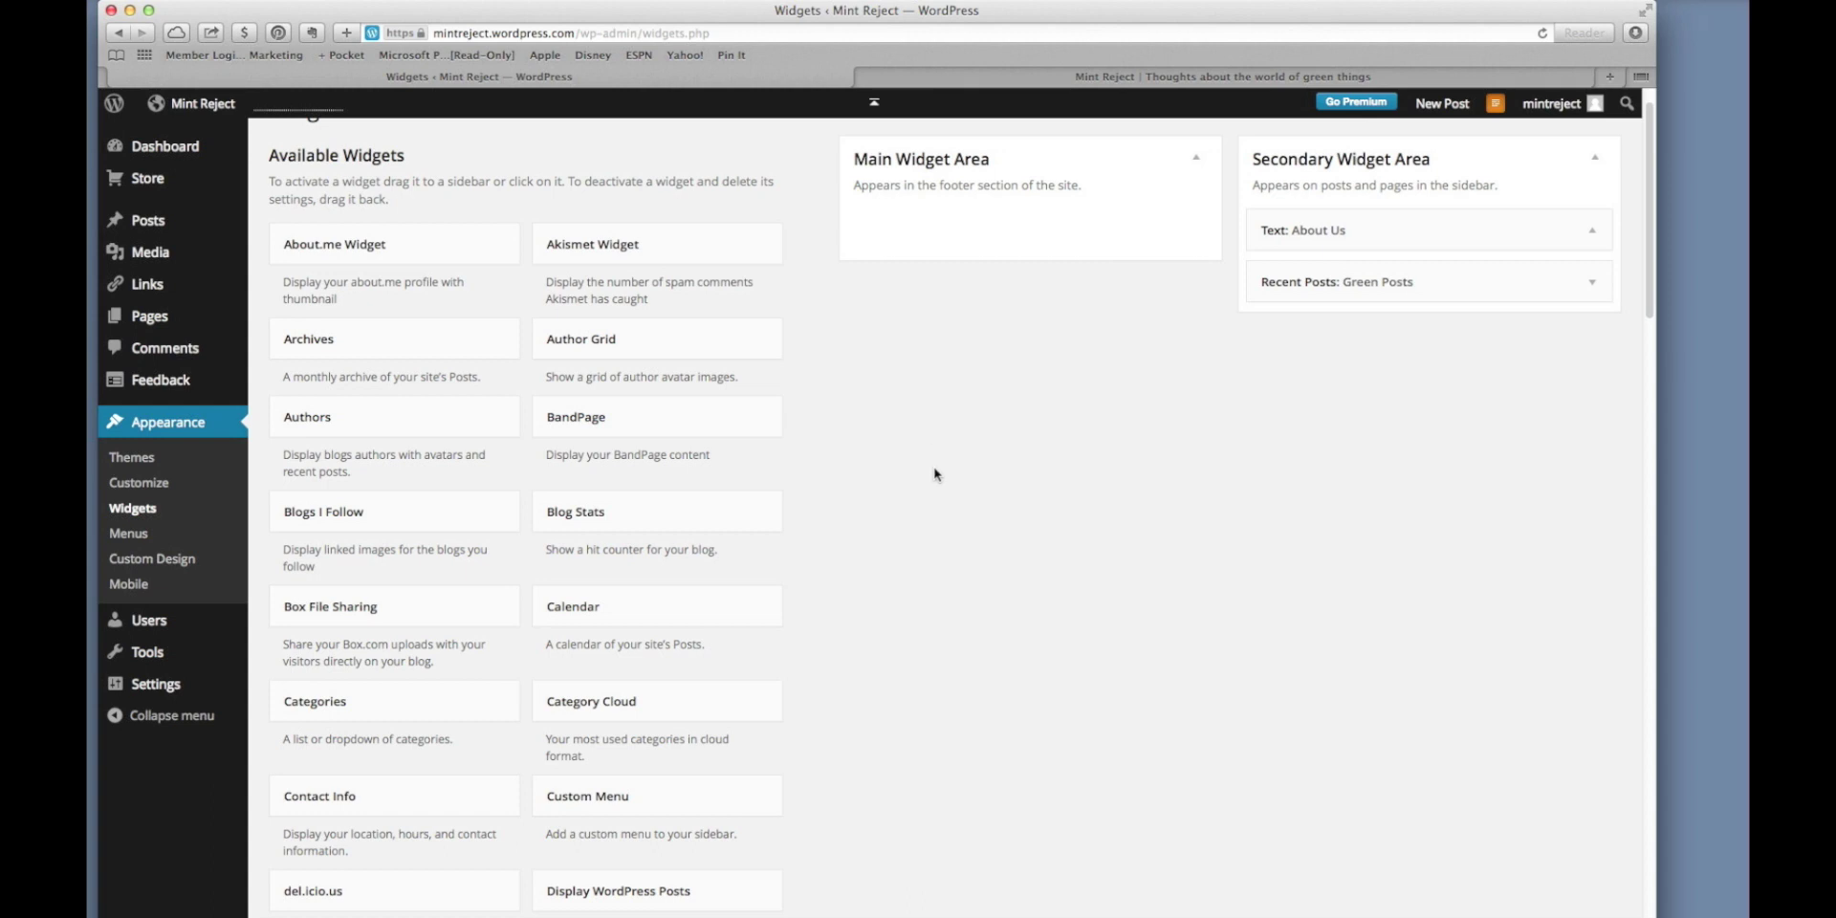
Add a Follow Button widget with follower count shown to the Secondary Widget Area, save it, and view the blog.
scroll(935, 474, "down", 10)
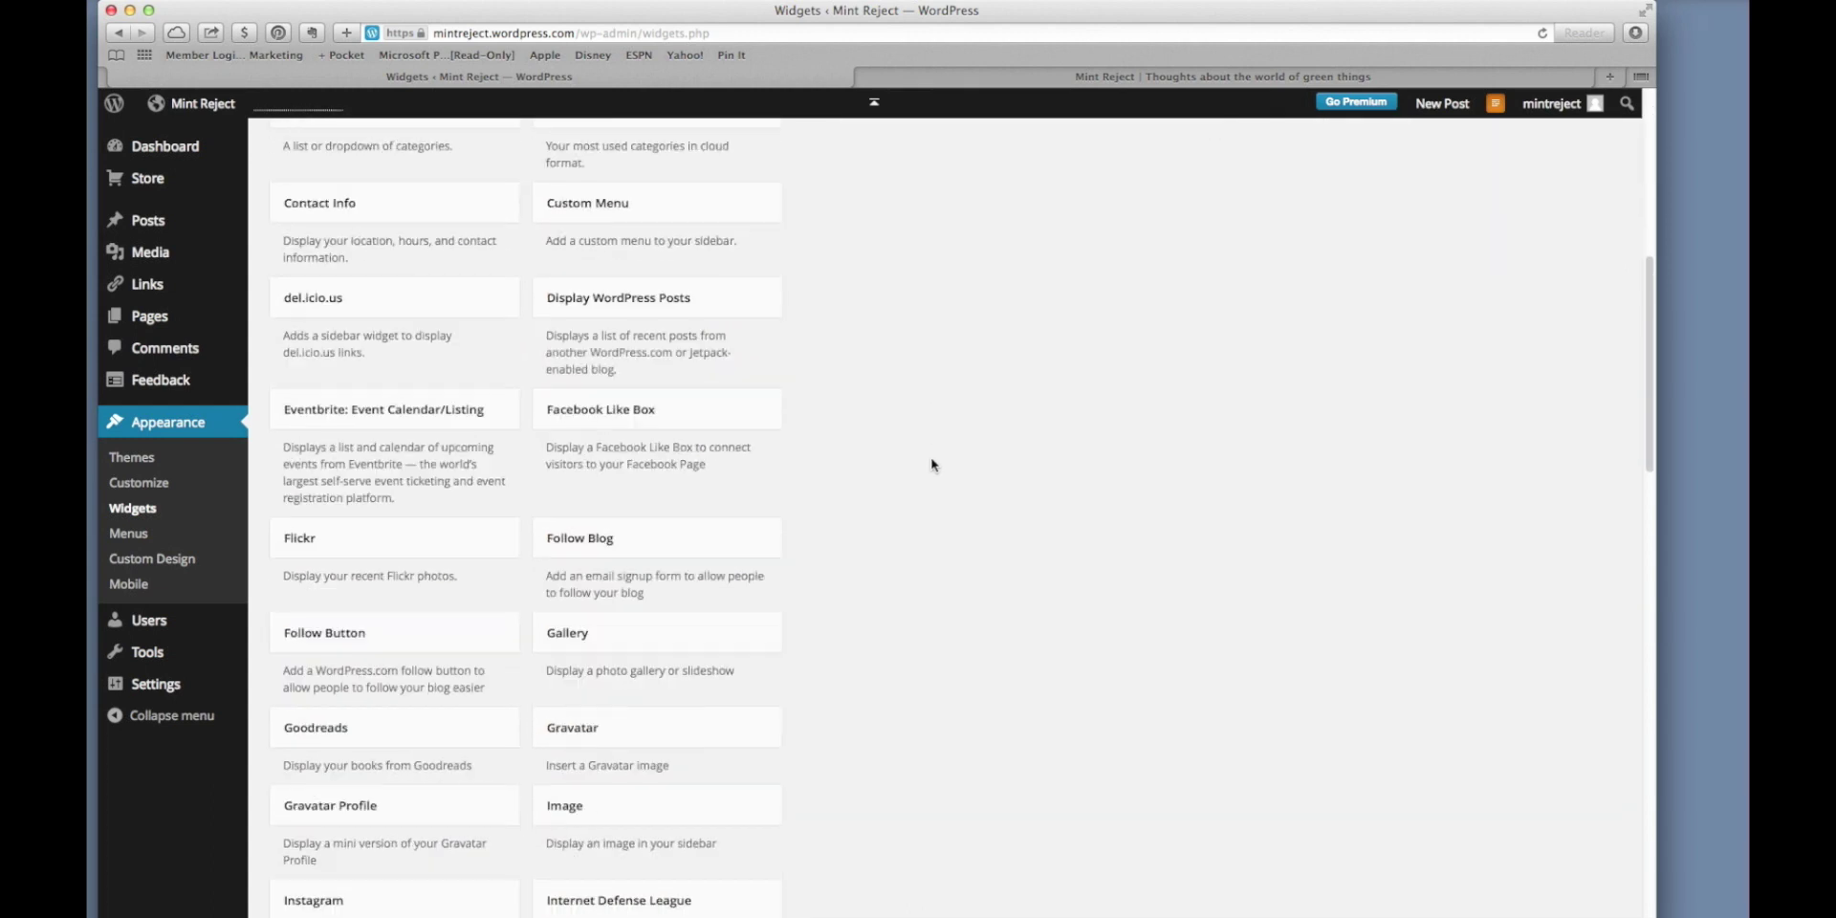
scroll(933, 466, "down", 3)
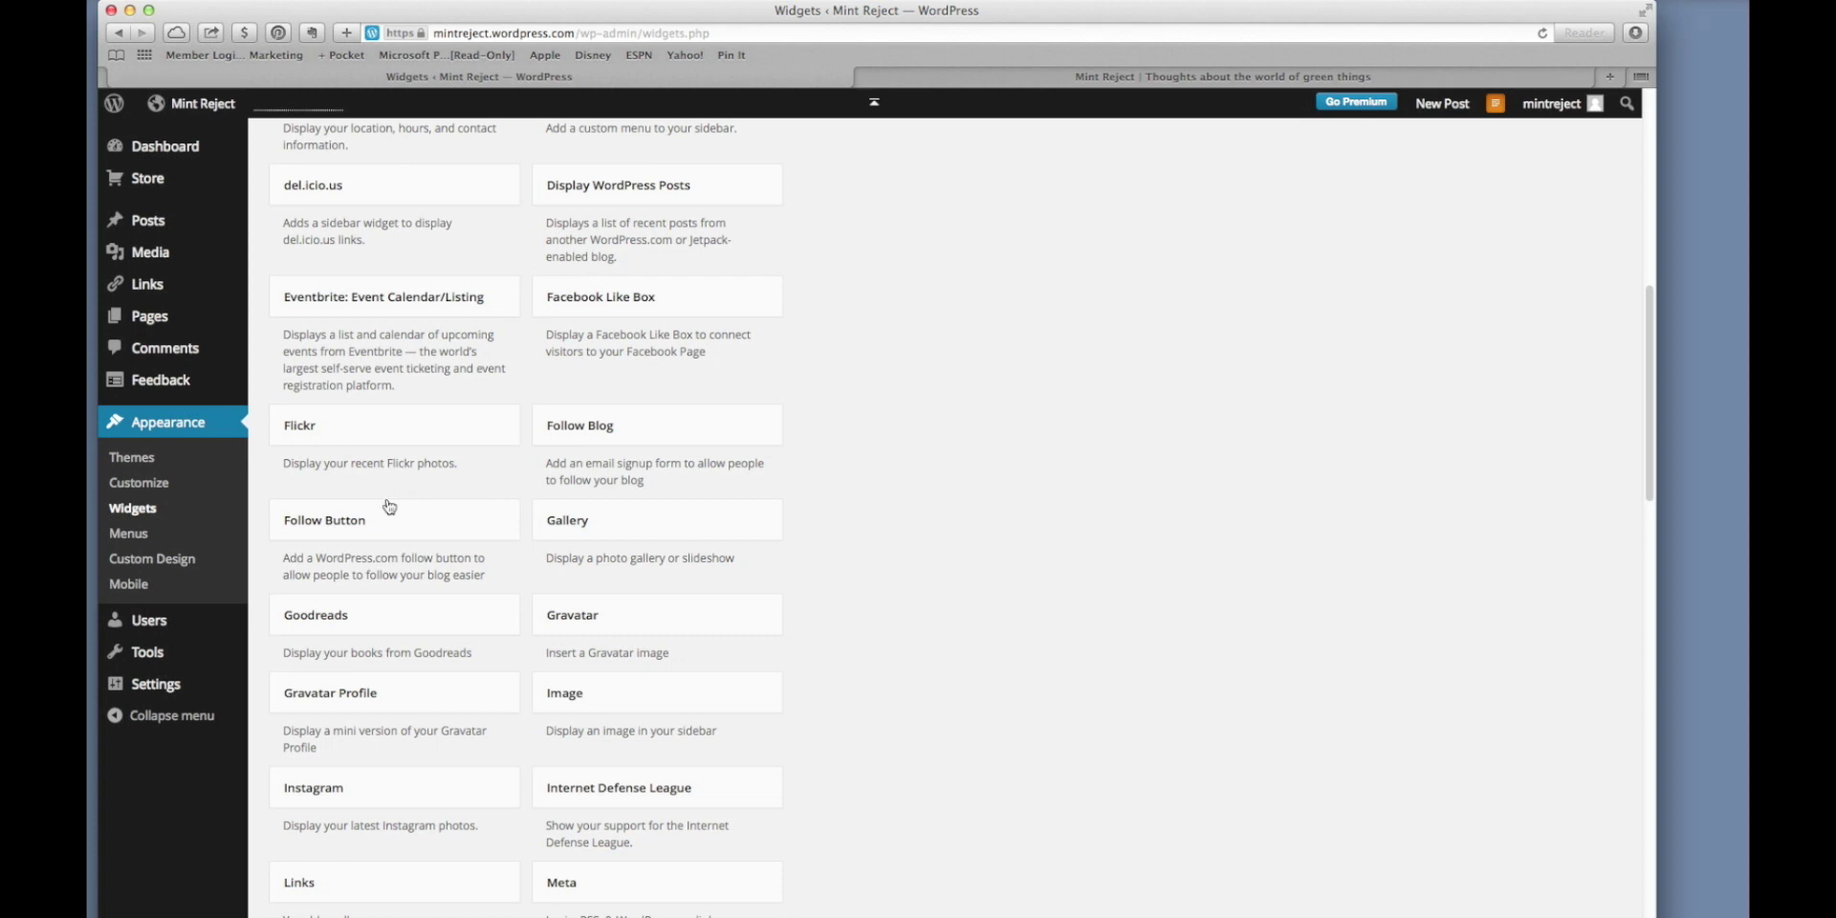
mouse_move(459, 496)
left_mouse_down()
mouse_move(906, 244)
mouse_move(1052, 134)
mouse_move(1244, 129)
mouse_move(1330, 153)
mouse_move(1286, 221)
mouse_move(1301, 168)
mouse_move(1311, 352)
mouse_move(1328, 349)
left_mouse_up()
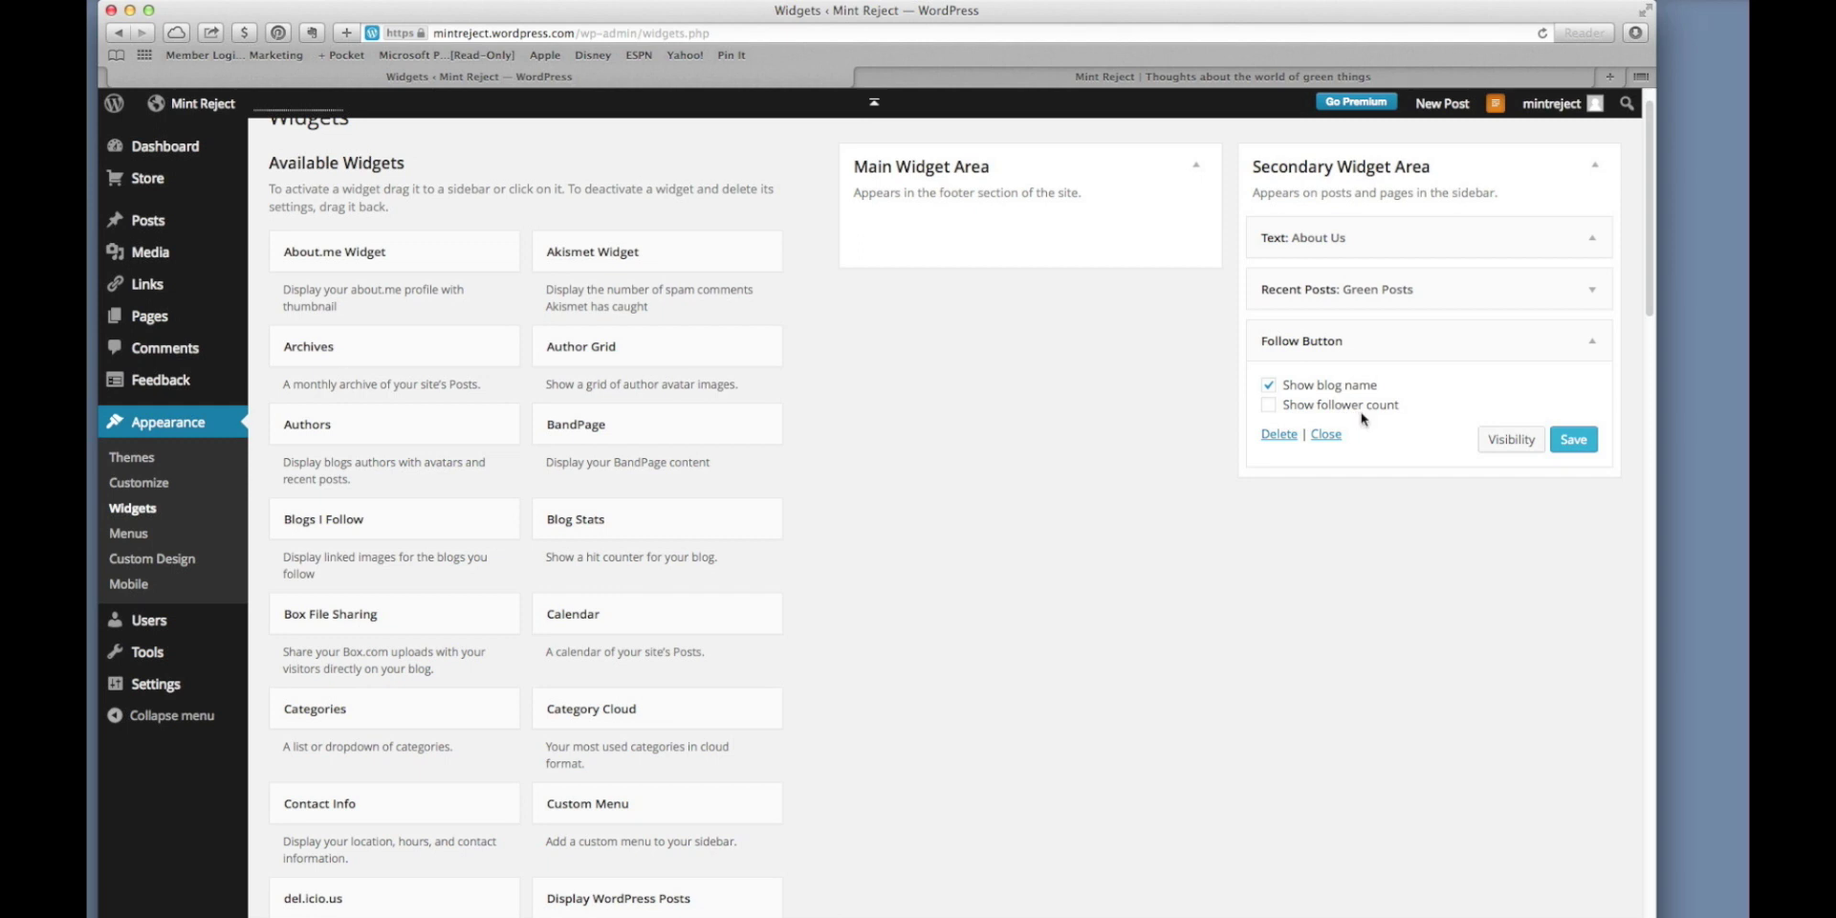
left_click(1267, 407)
left_click(1581, 442)
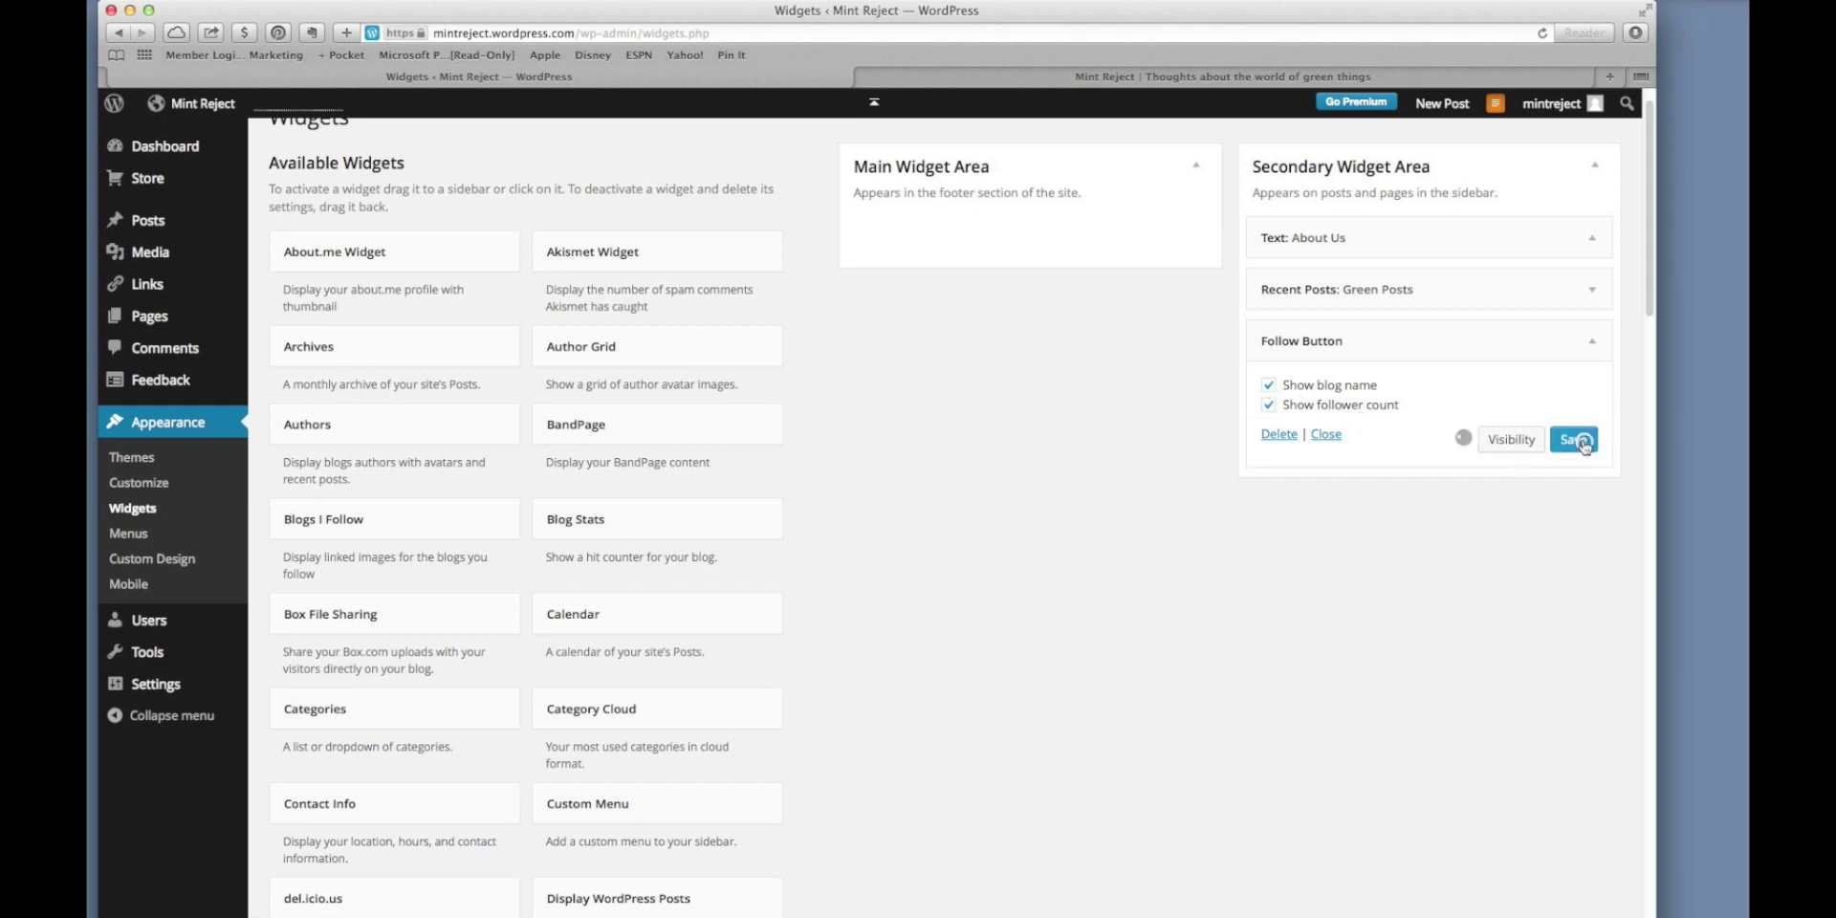
left_click(1229, 80)
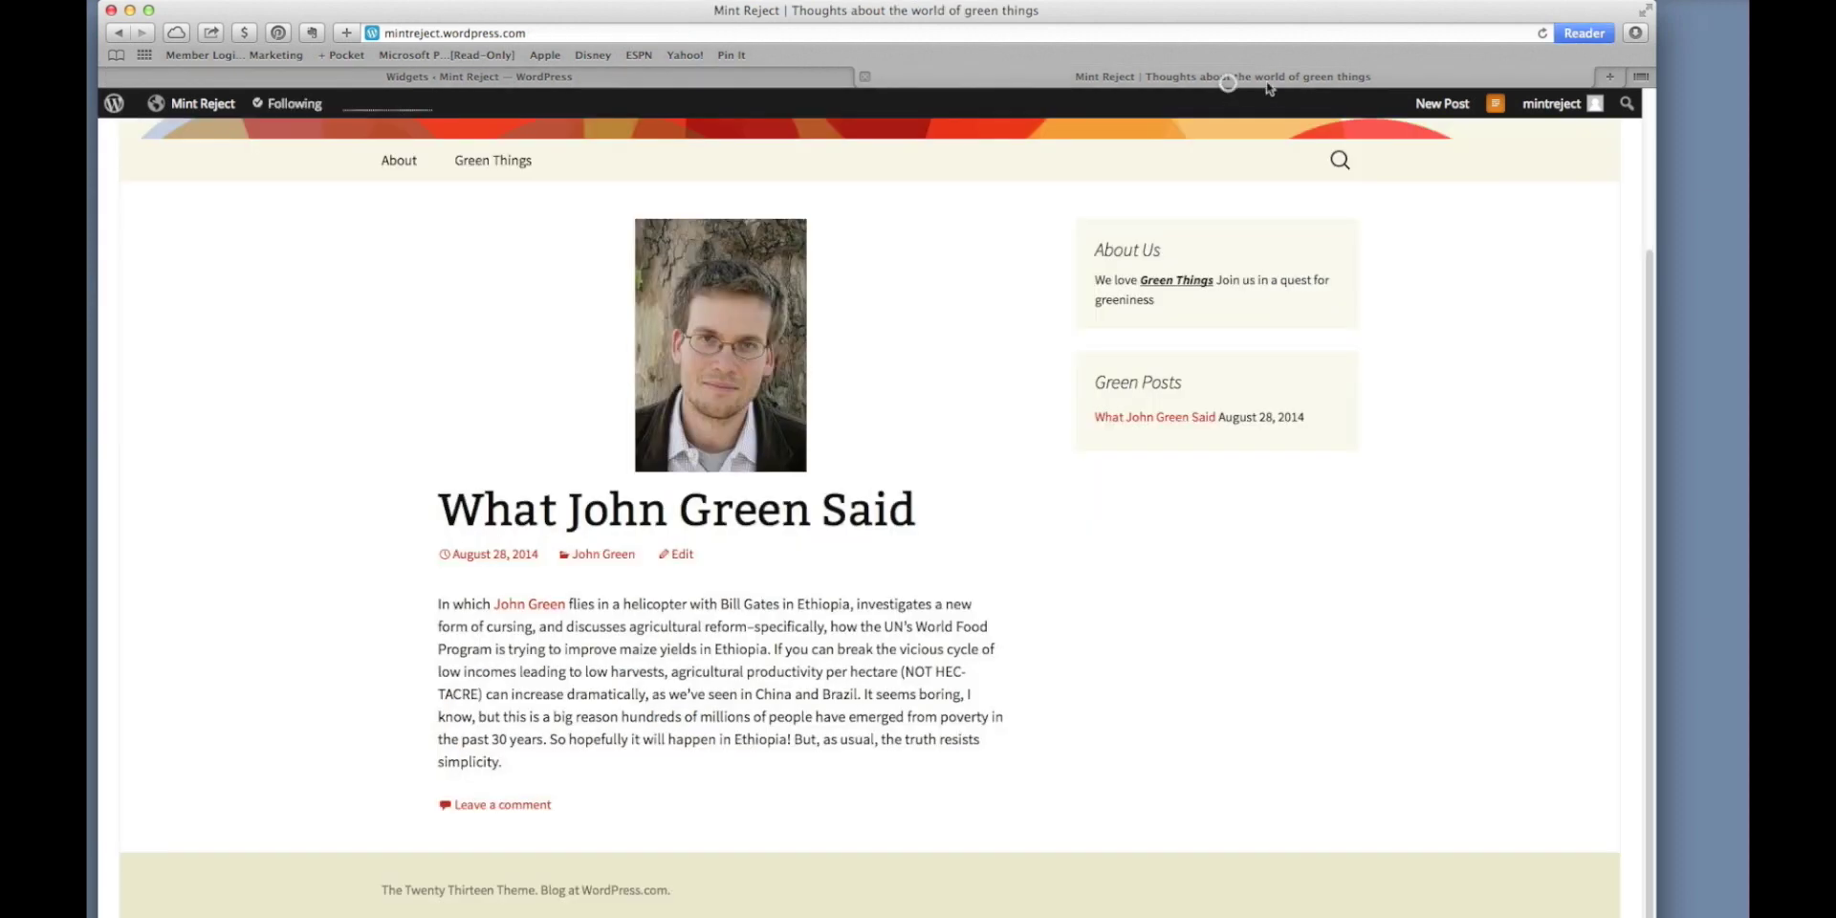
Reload the blog to confirm the 'Following Mint Reject' button, then return to Widgets.
left_click(1541, 33)
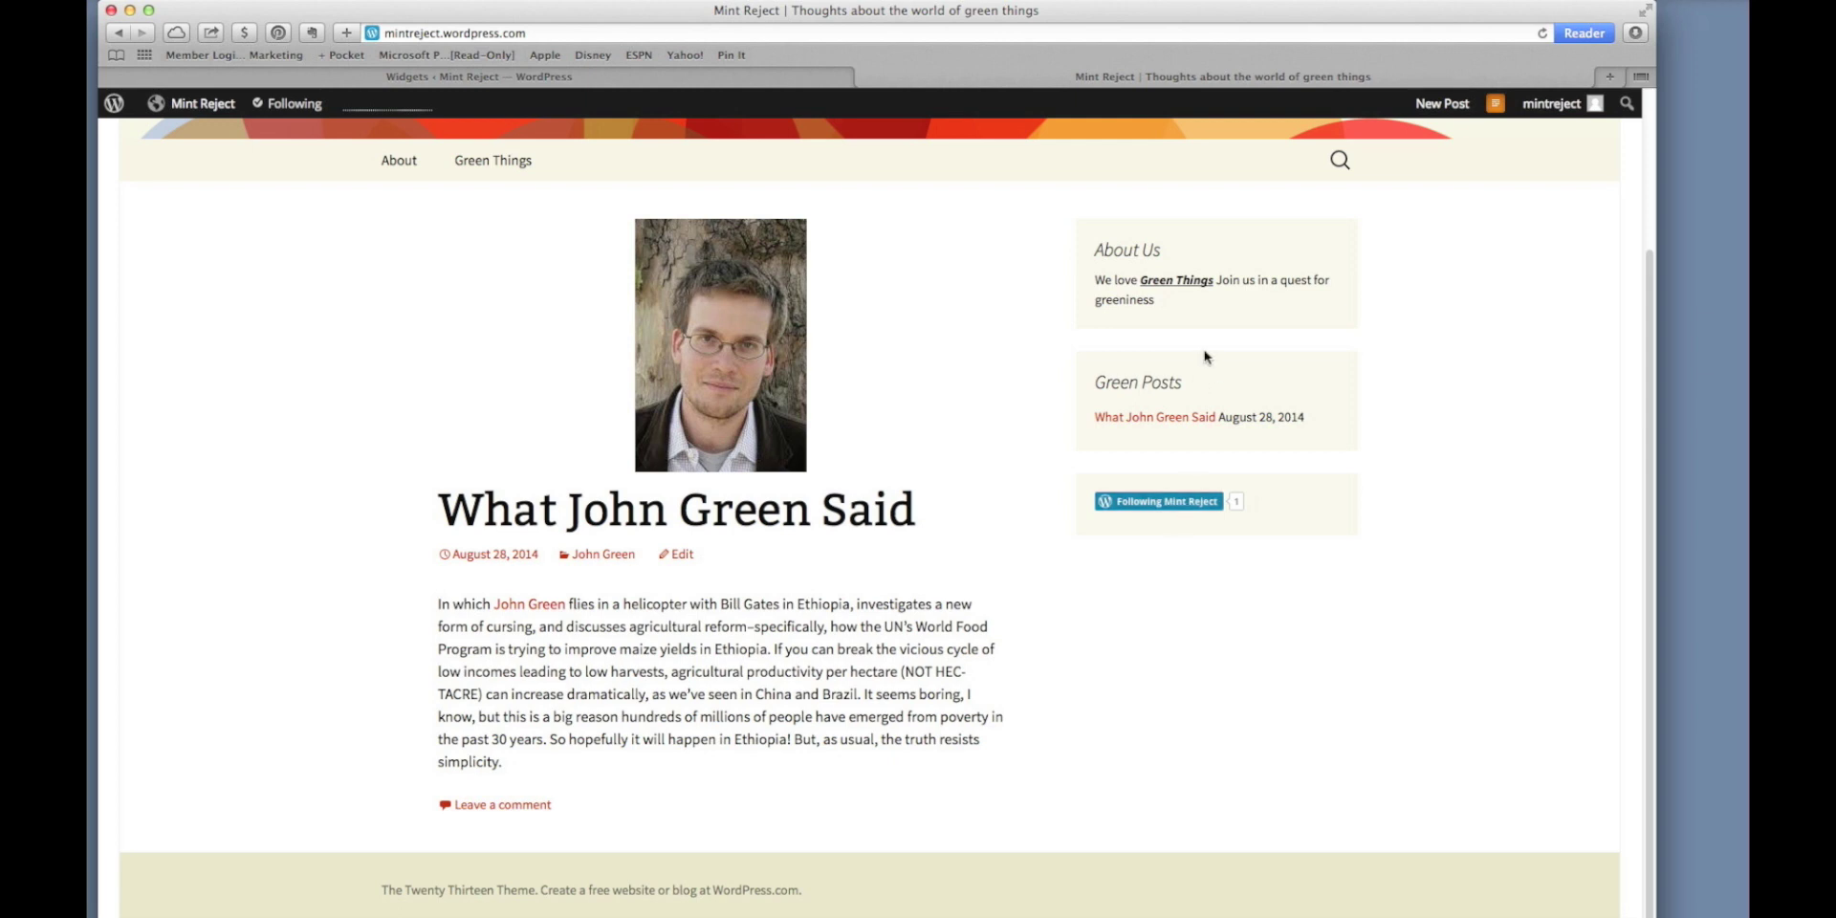
left_click(764, 77)
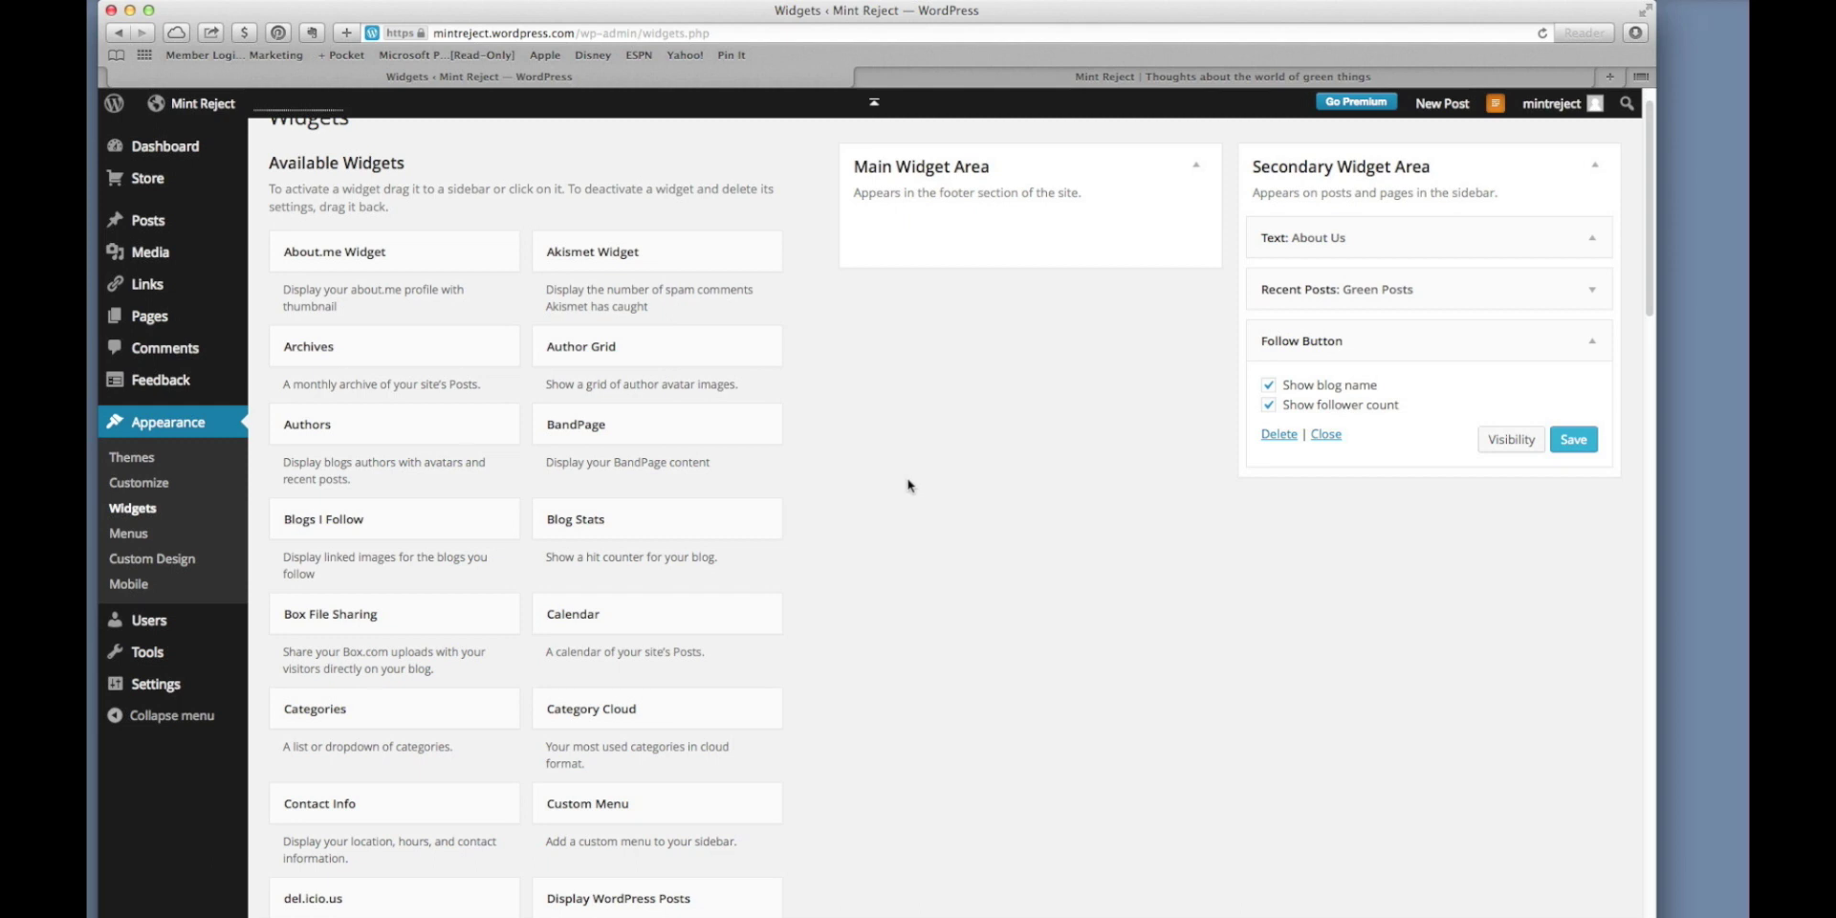
Add a Display WordPress Posts widget to the Secondary Widget Area.
scroll(909, 485, "down", 5)
scroll(909, 485, "down", 1)
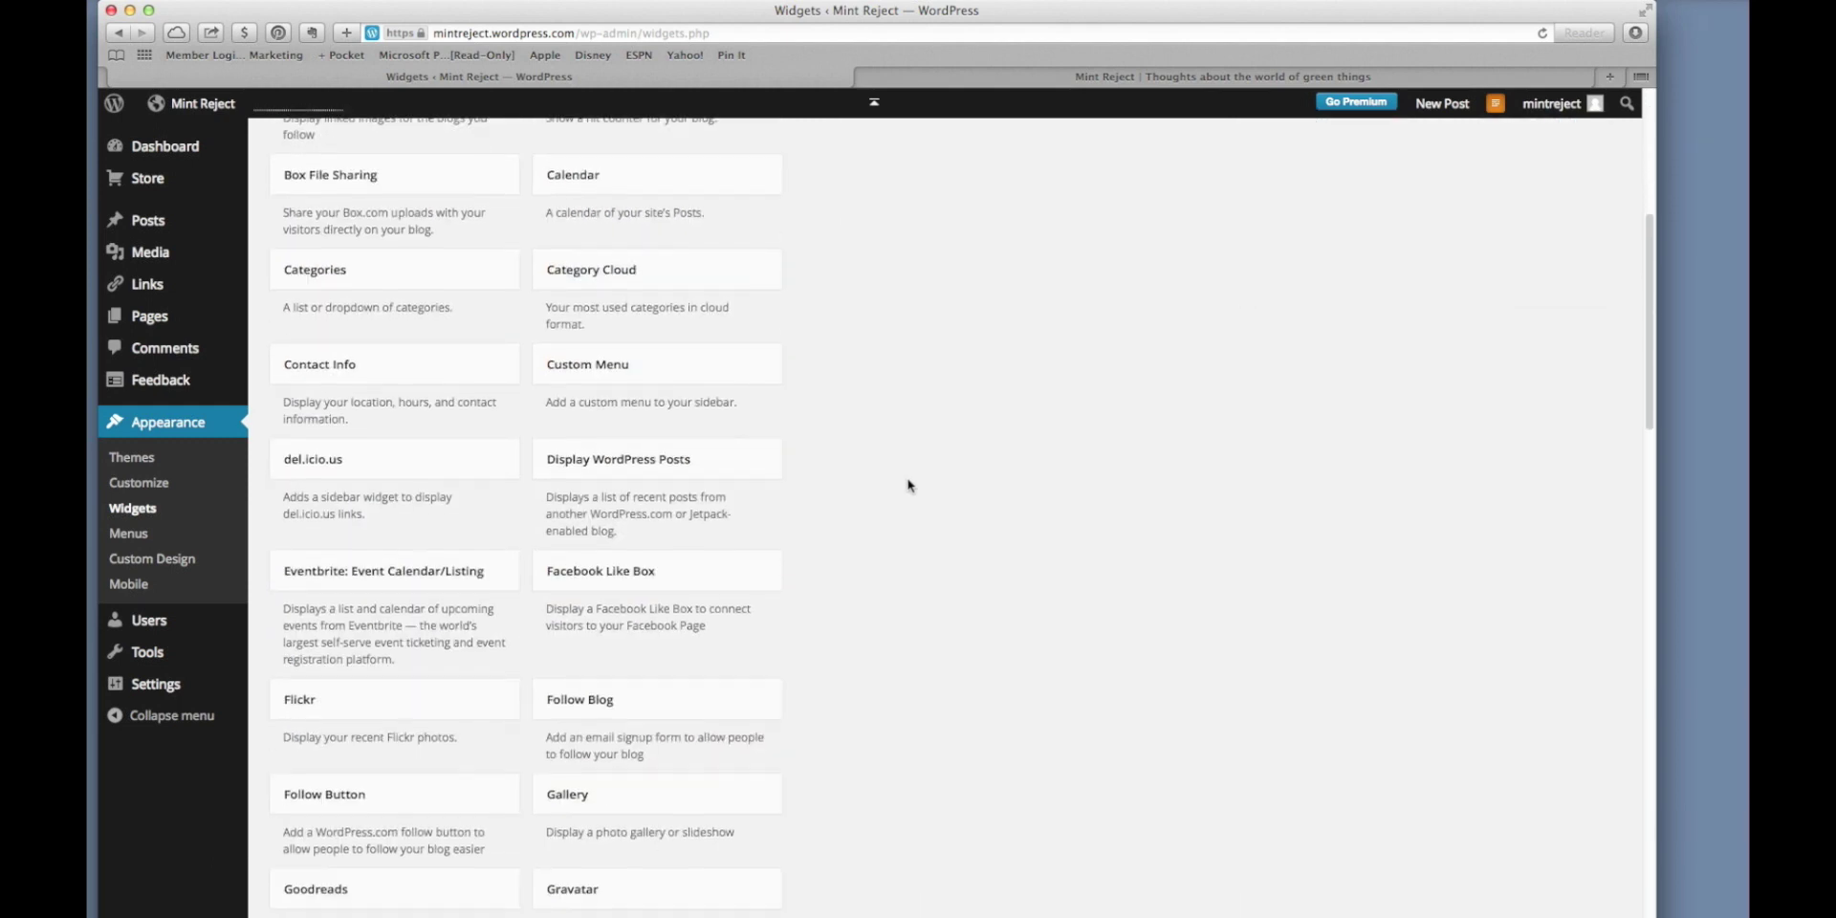
left_click_drag(1064, 278, 1329, 532)
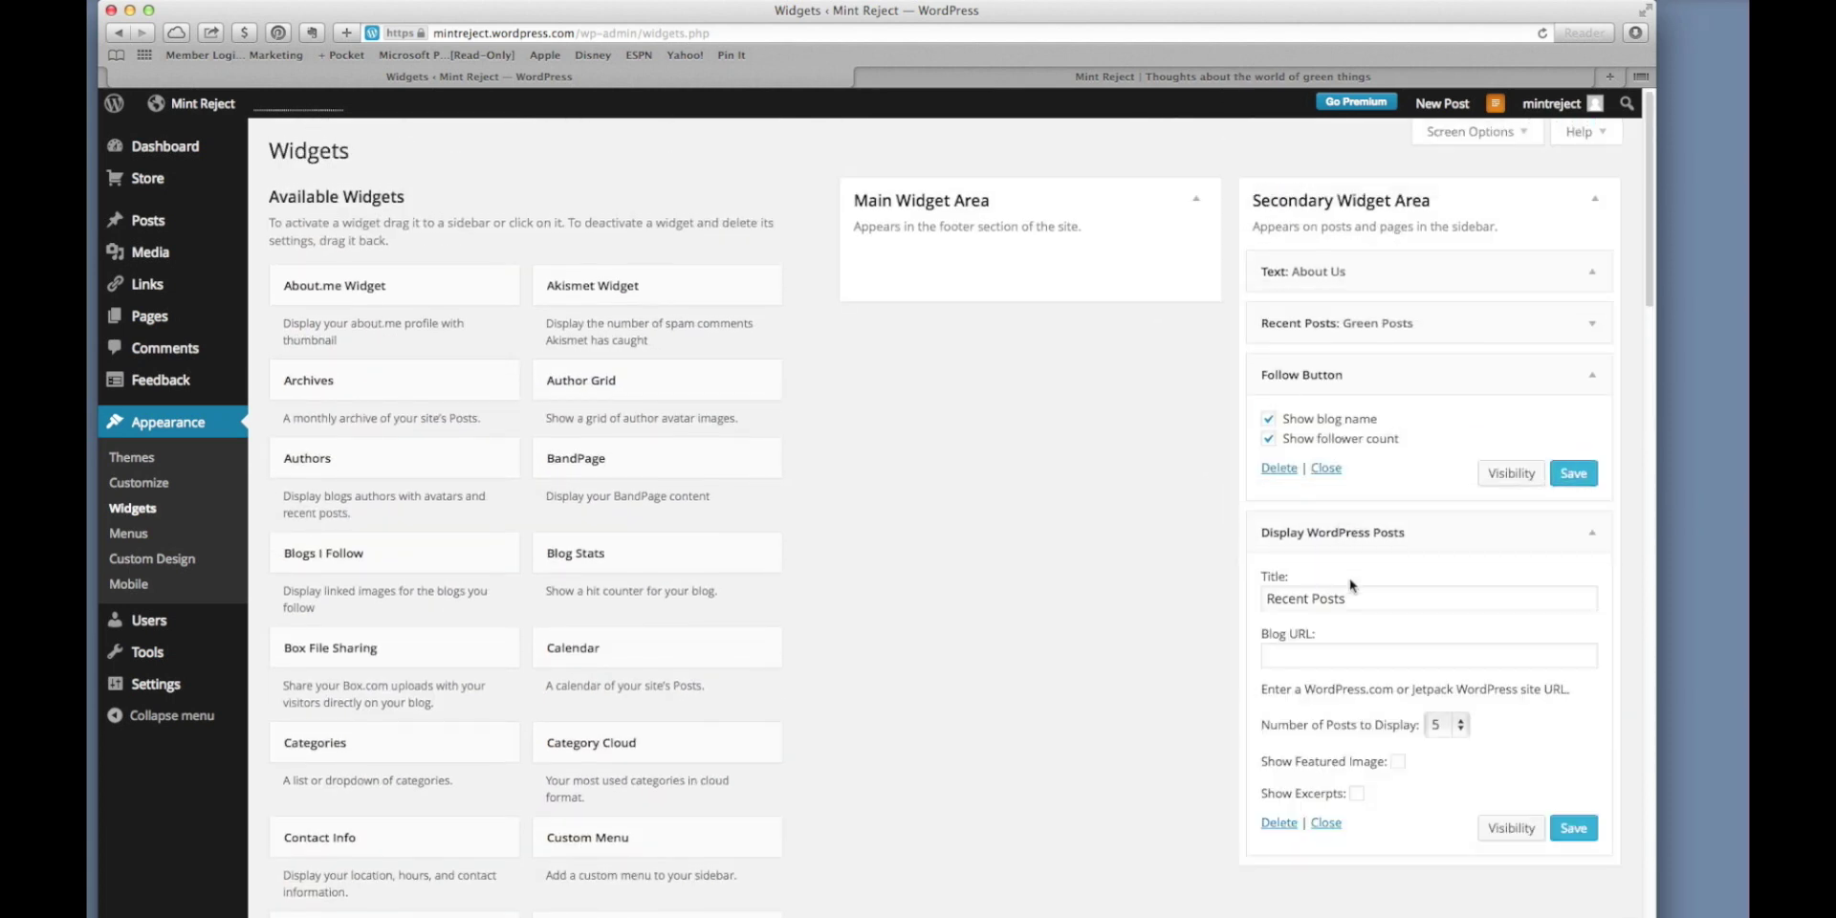
left_click_drag(1354, 601, 1237, 602)
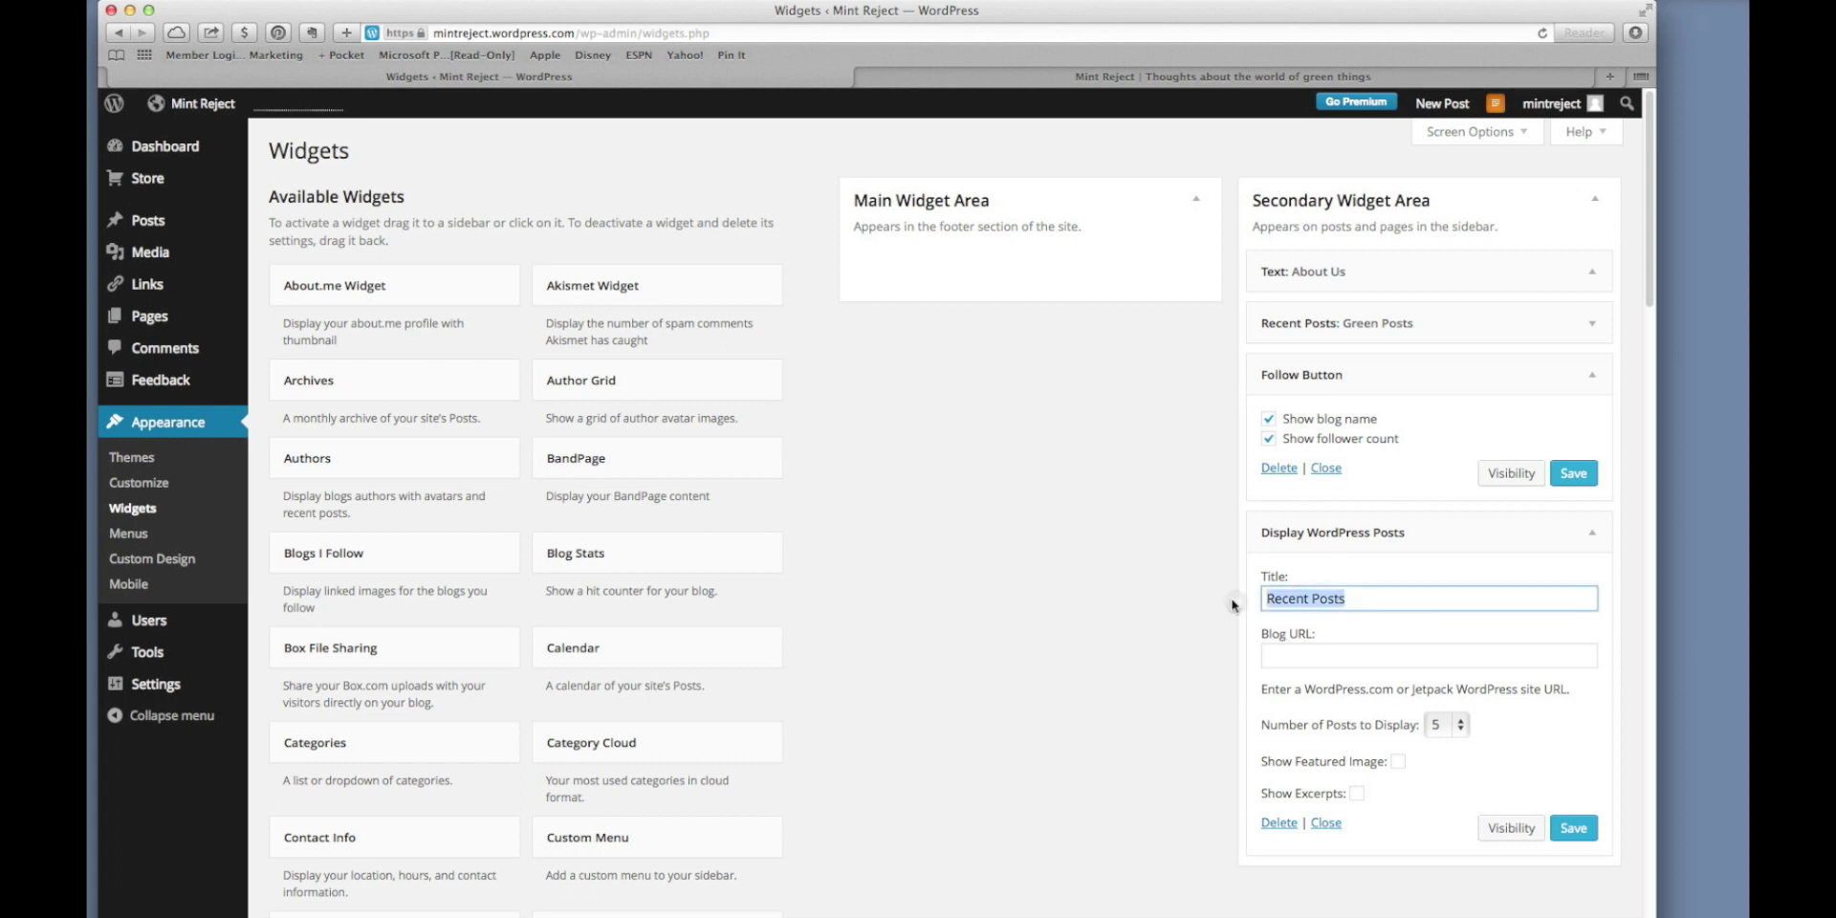
type("Ree")
key("BackSpace")
key("BackSpace")
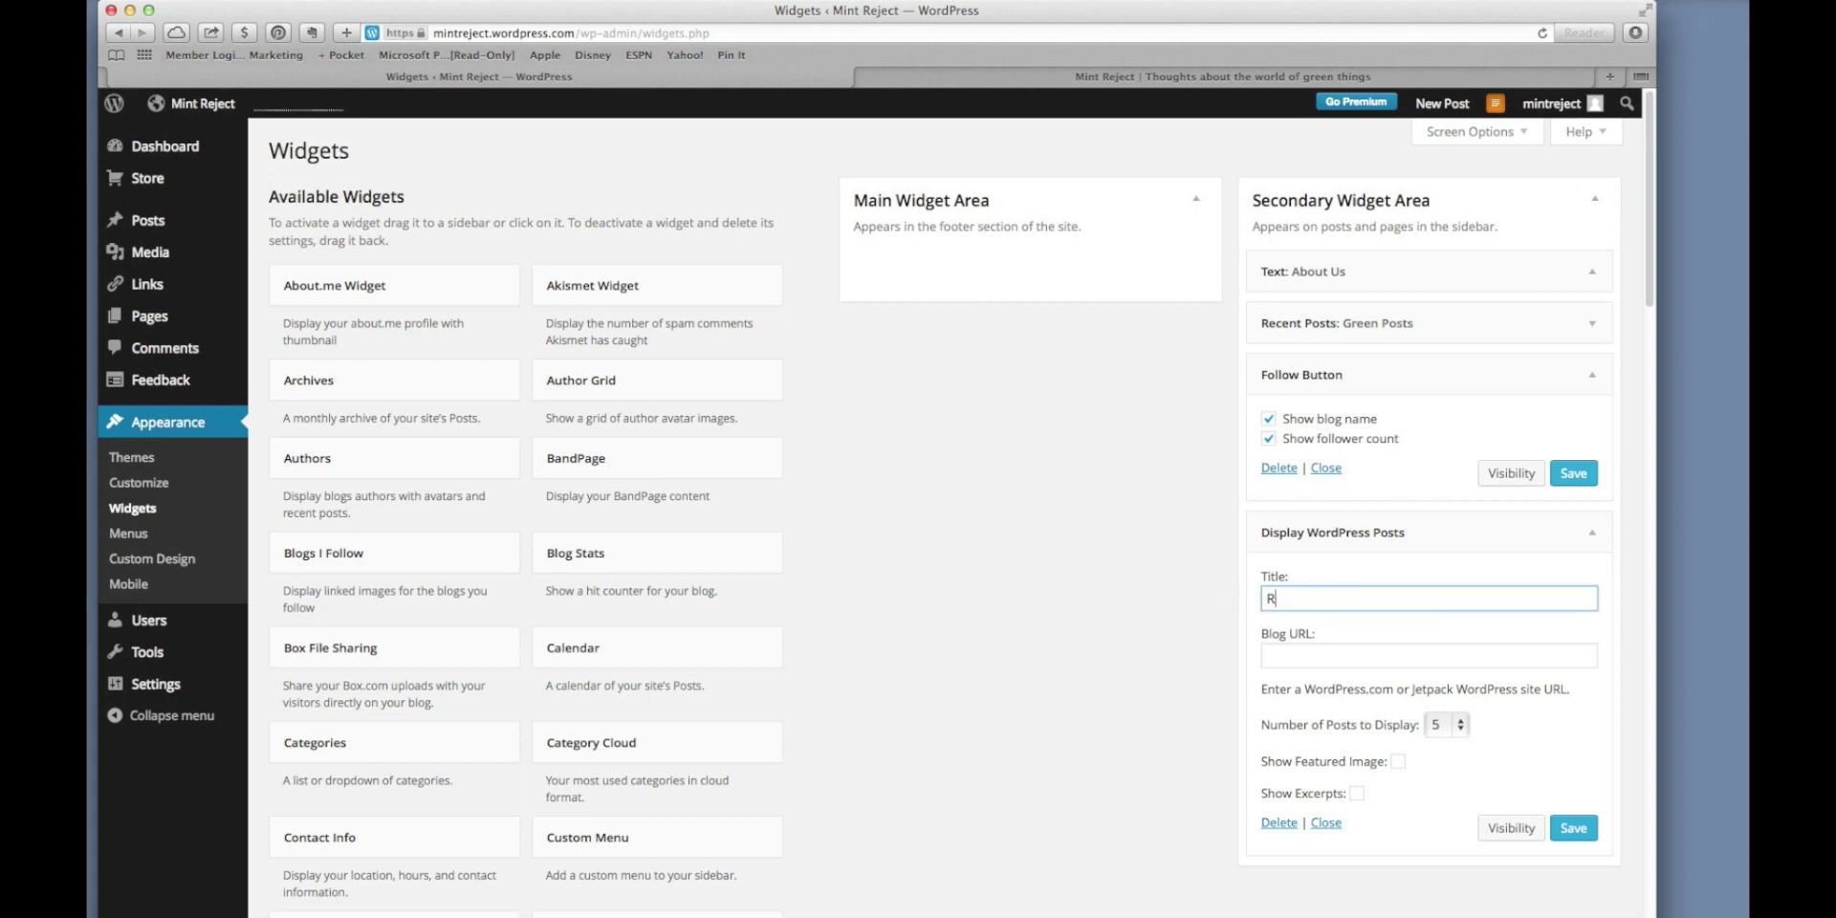
type("ur Friends at ReelHeroes.net")
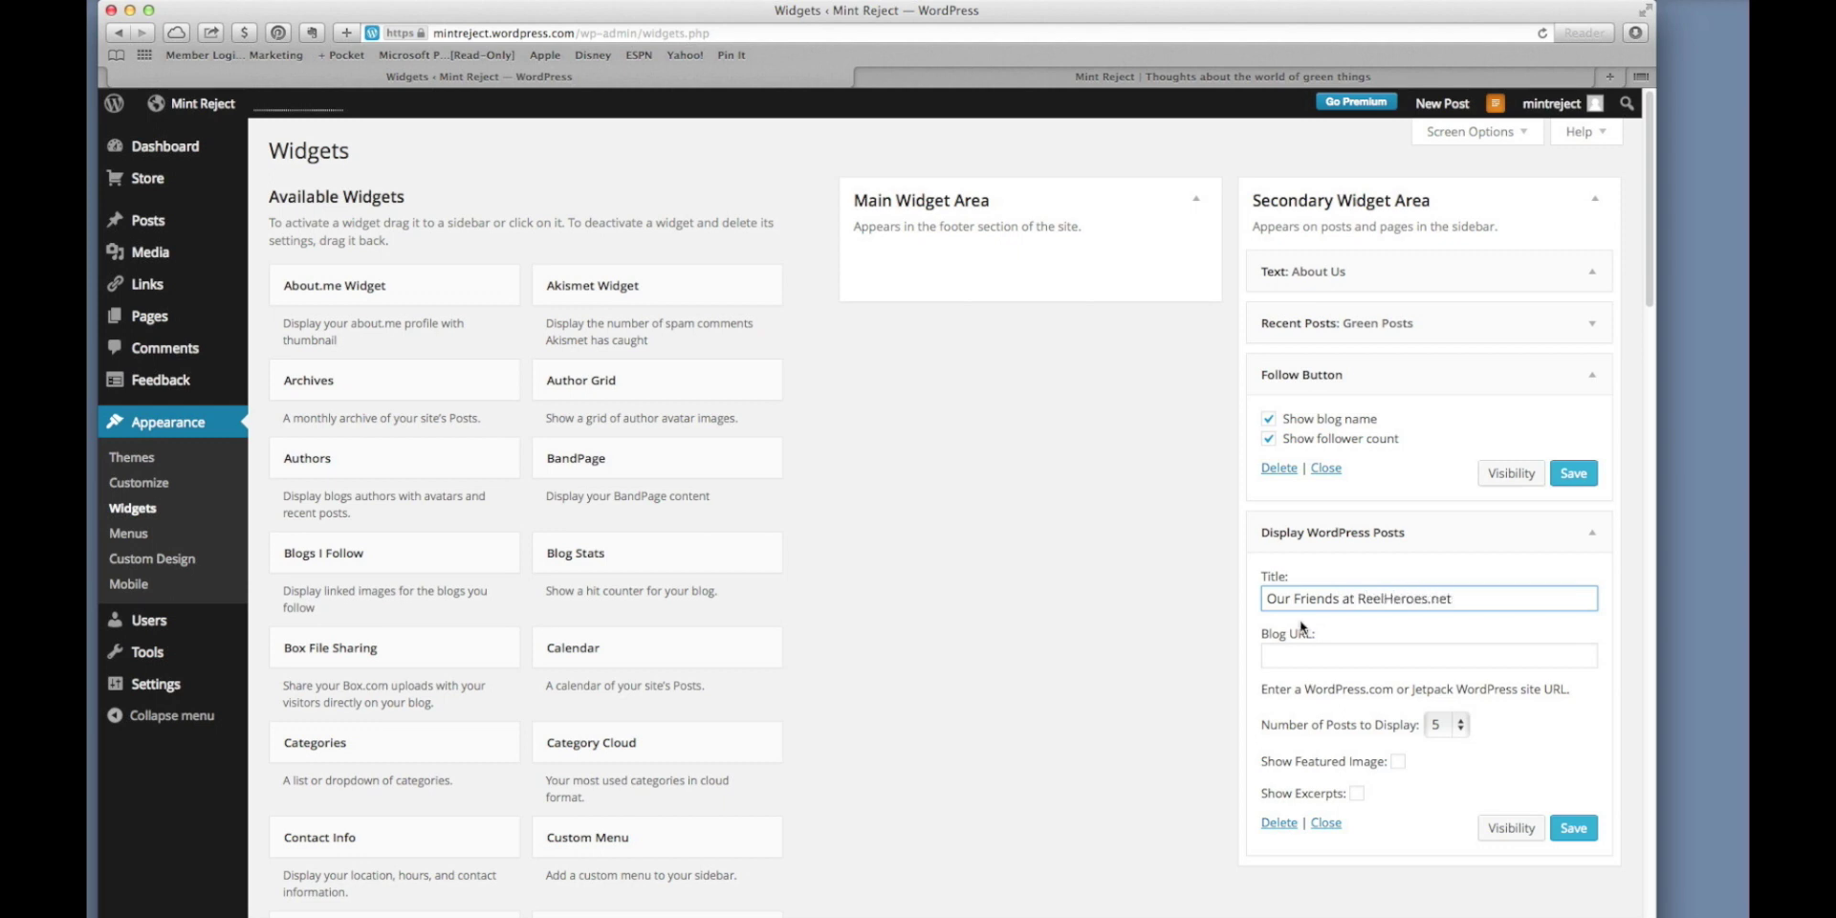
left_click(1303, 658)
type("h")
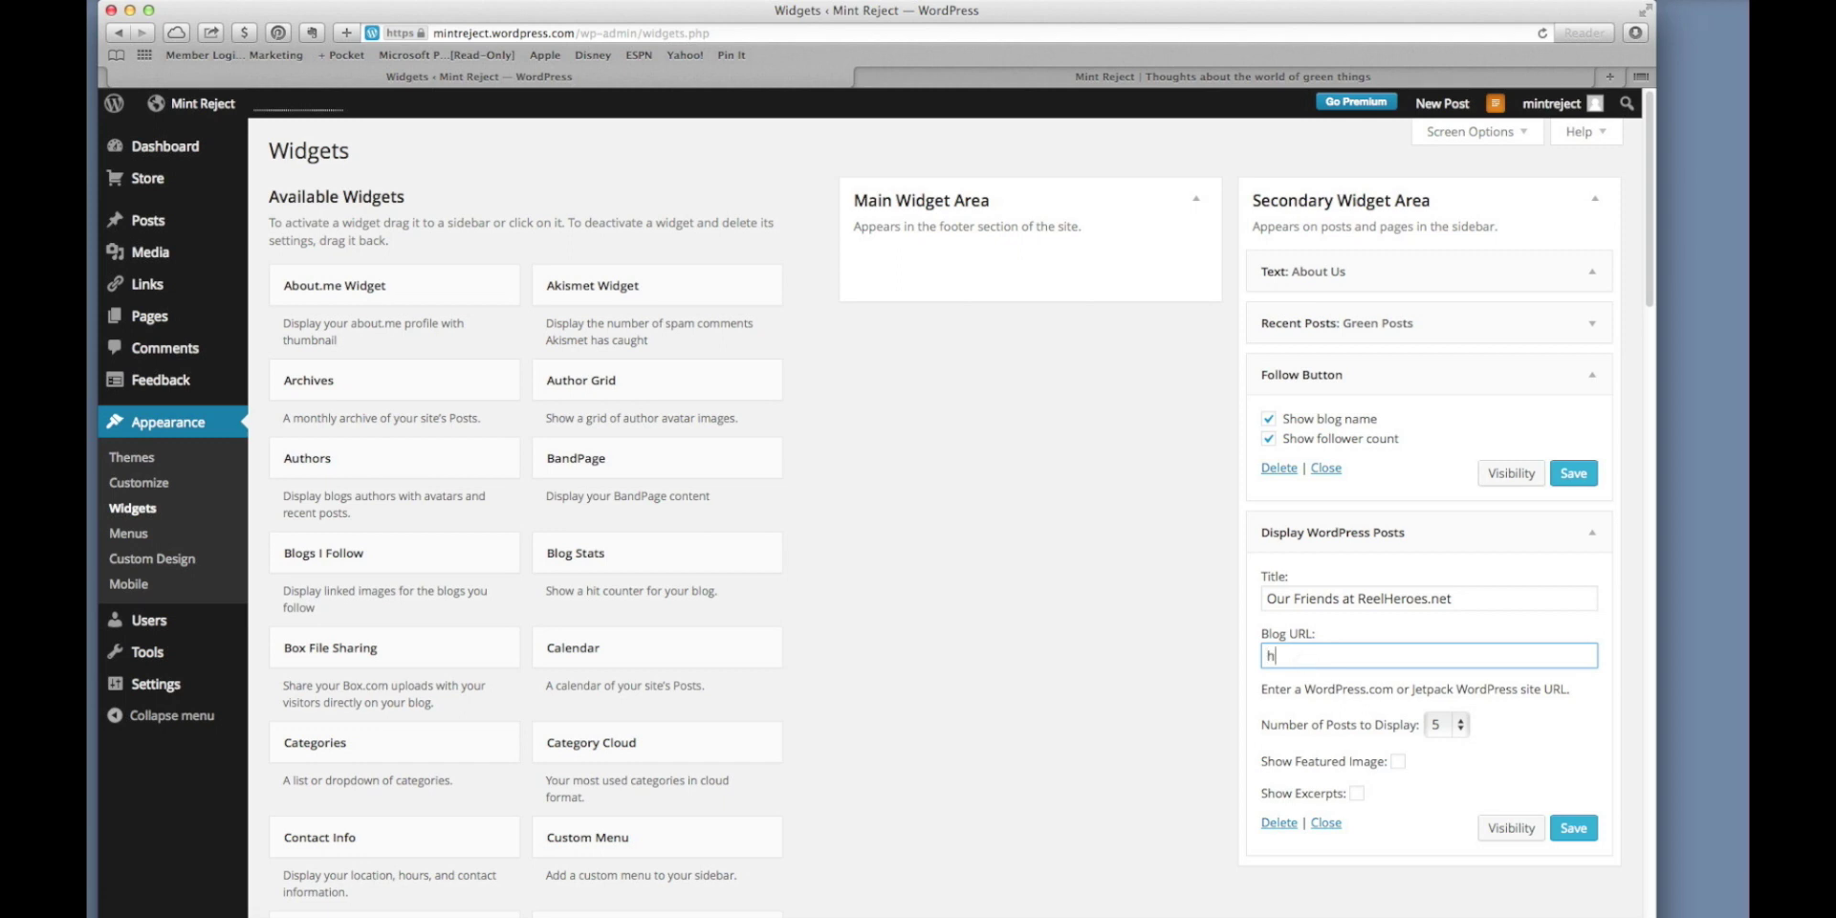
type("ttp://ReelHereoes.net")
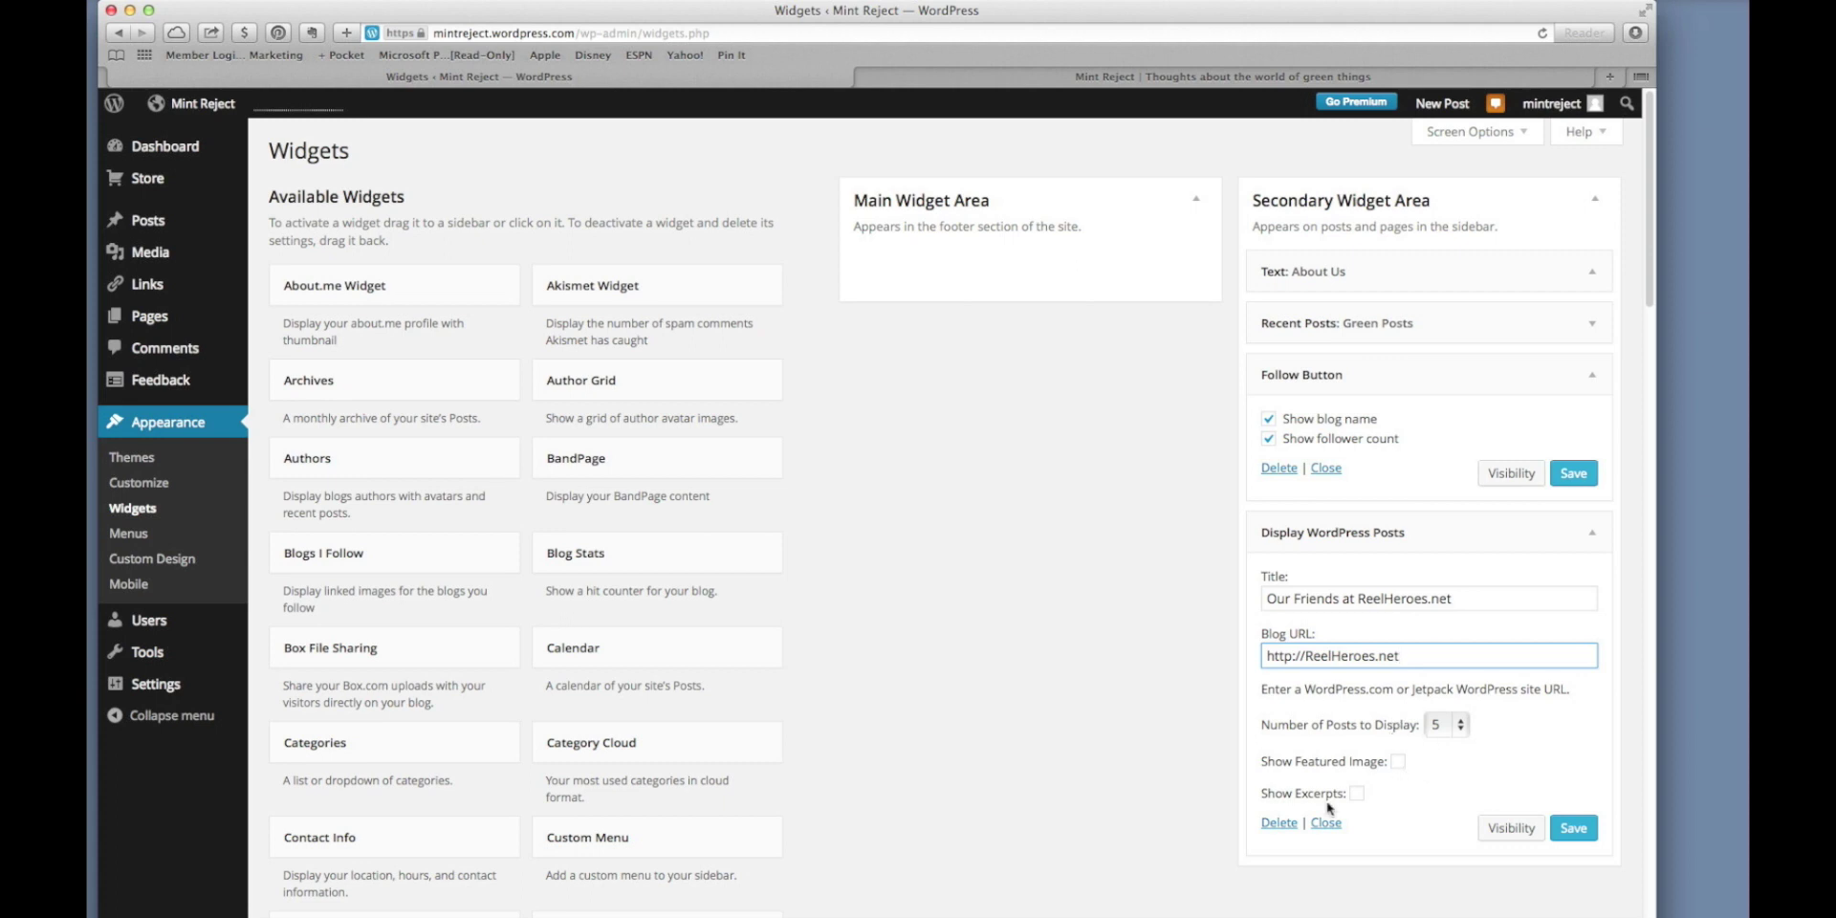
Save the 'Our Friends at ReelHeroes.net' widget, then collapse it and the Follow Button widget.
left_click(1576, 827)
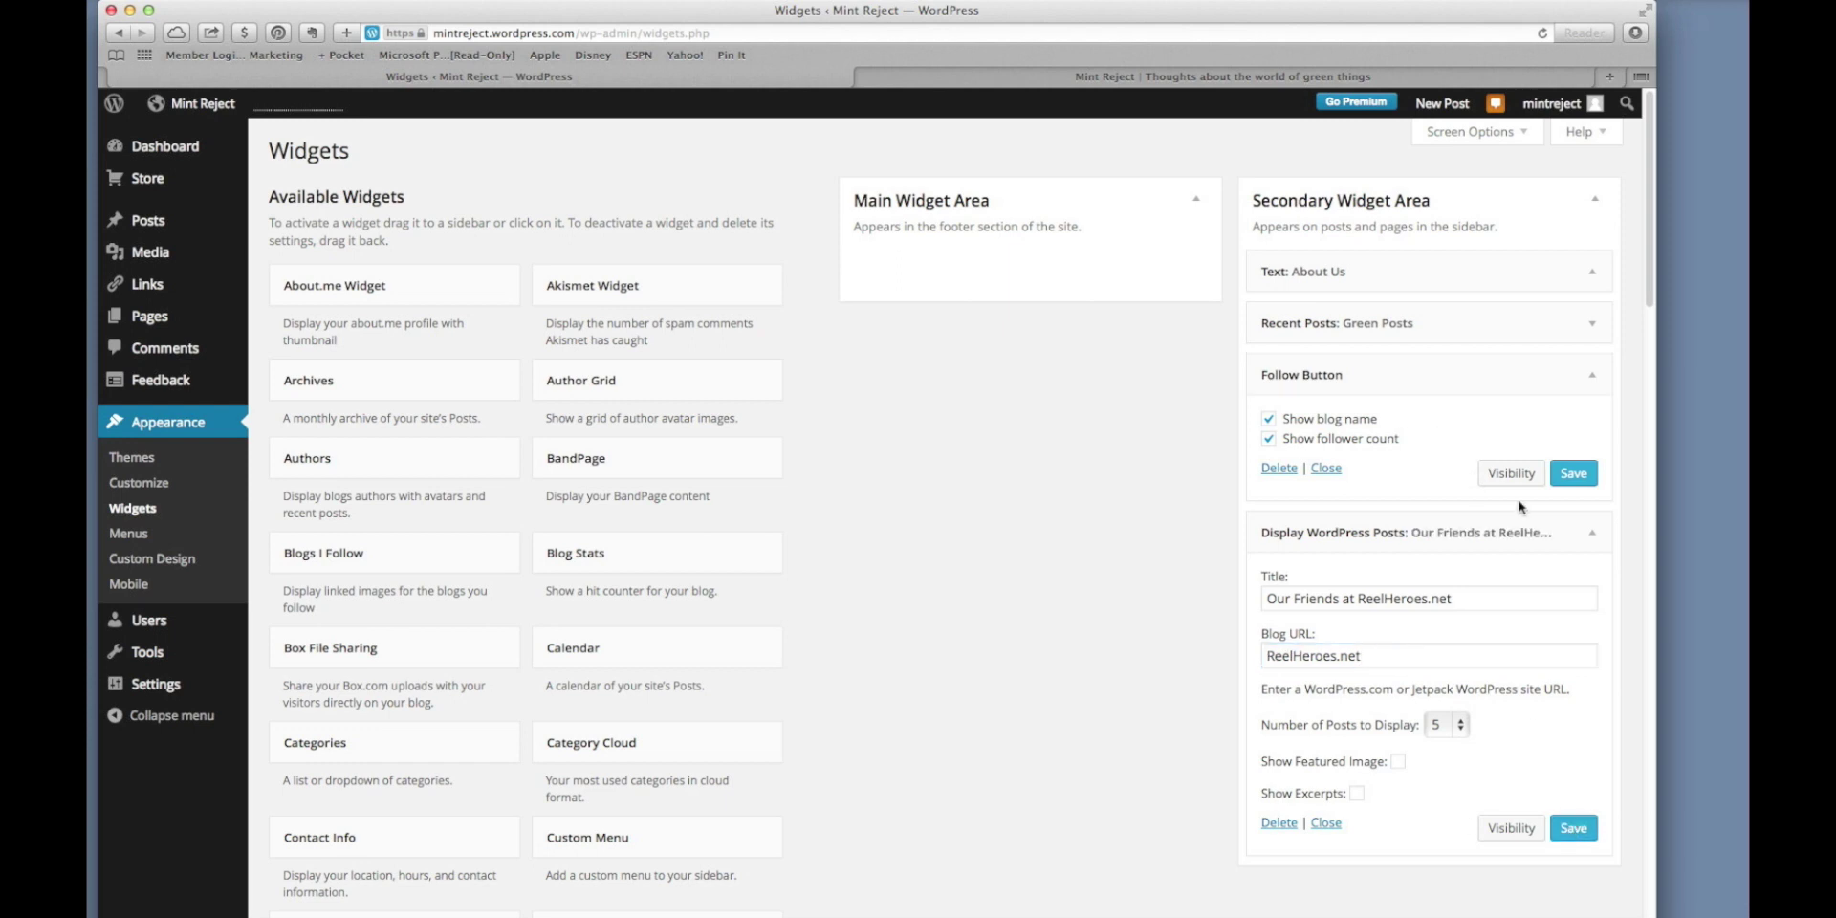
left_click(1592, 532)
left_click(1593, 379)
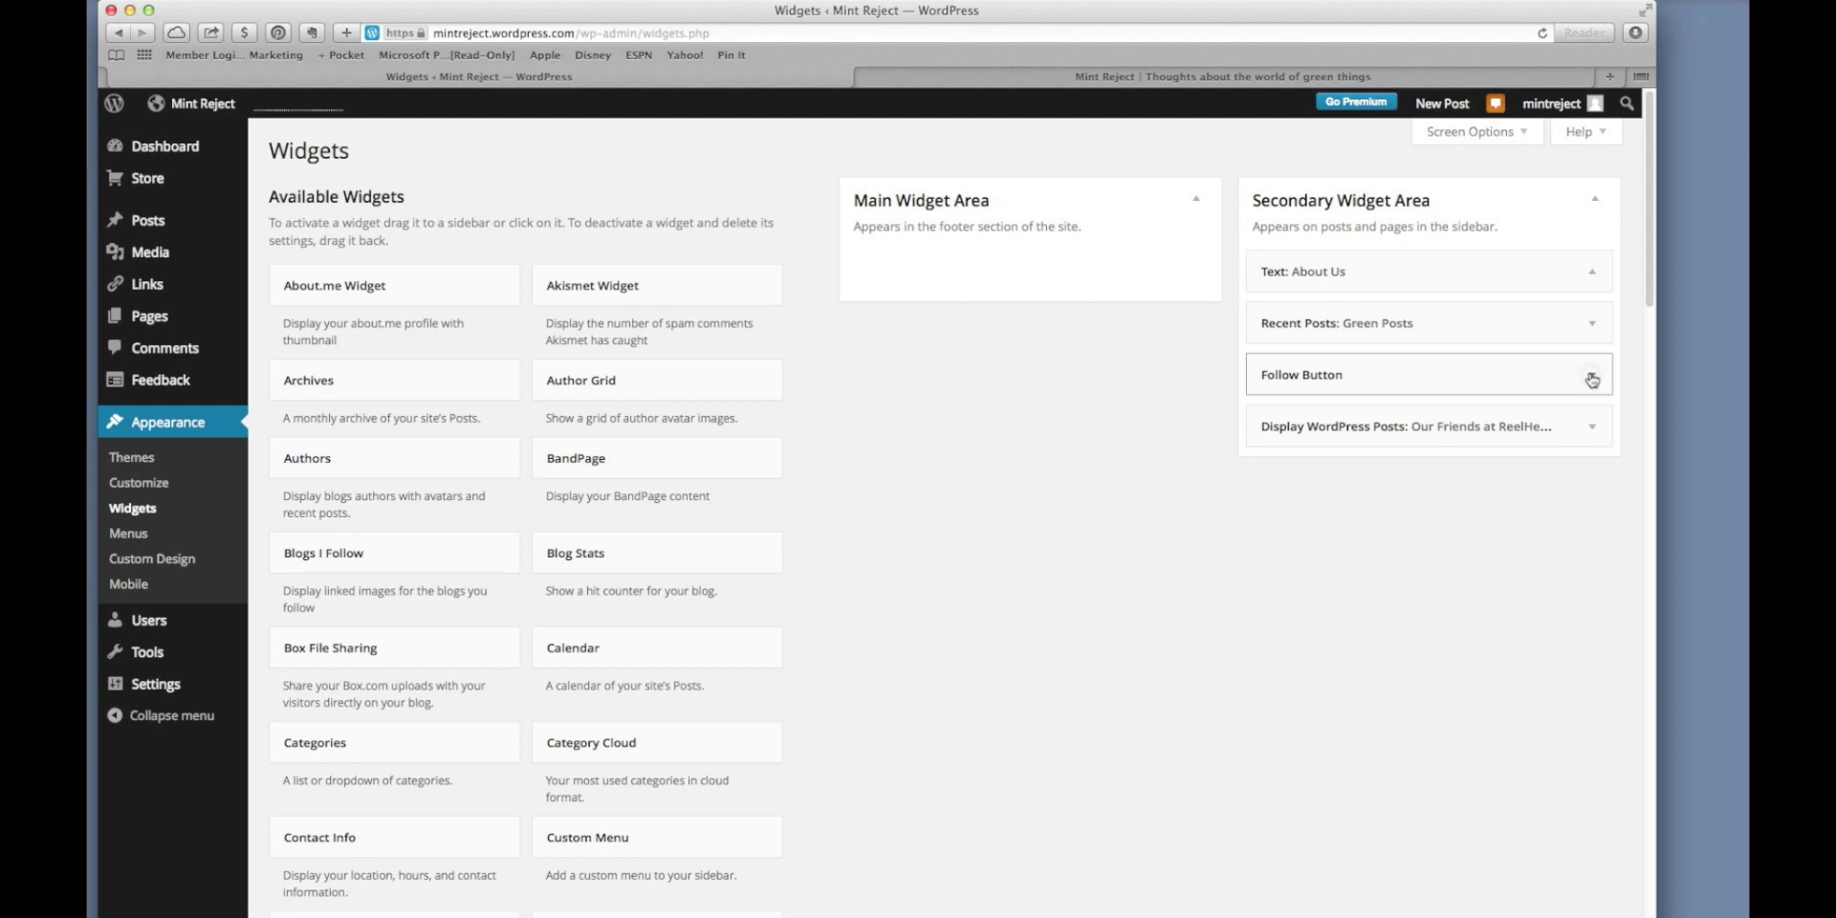
Reload the live Mint Reject blog and check the sidebar for the ReelHeroes.net posts.
left_click(1262, 74)
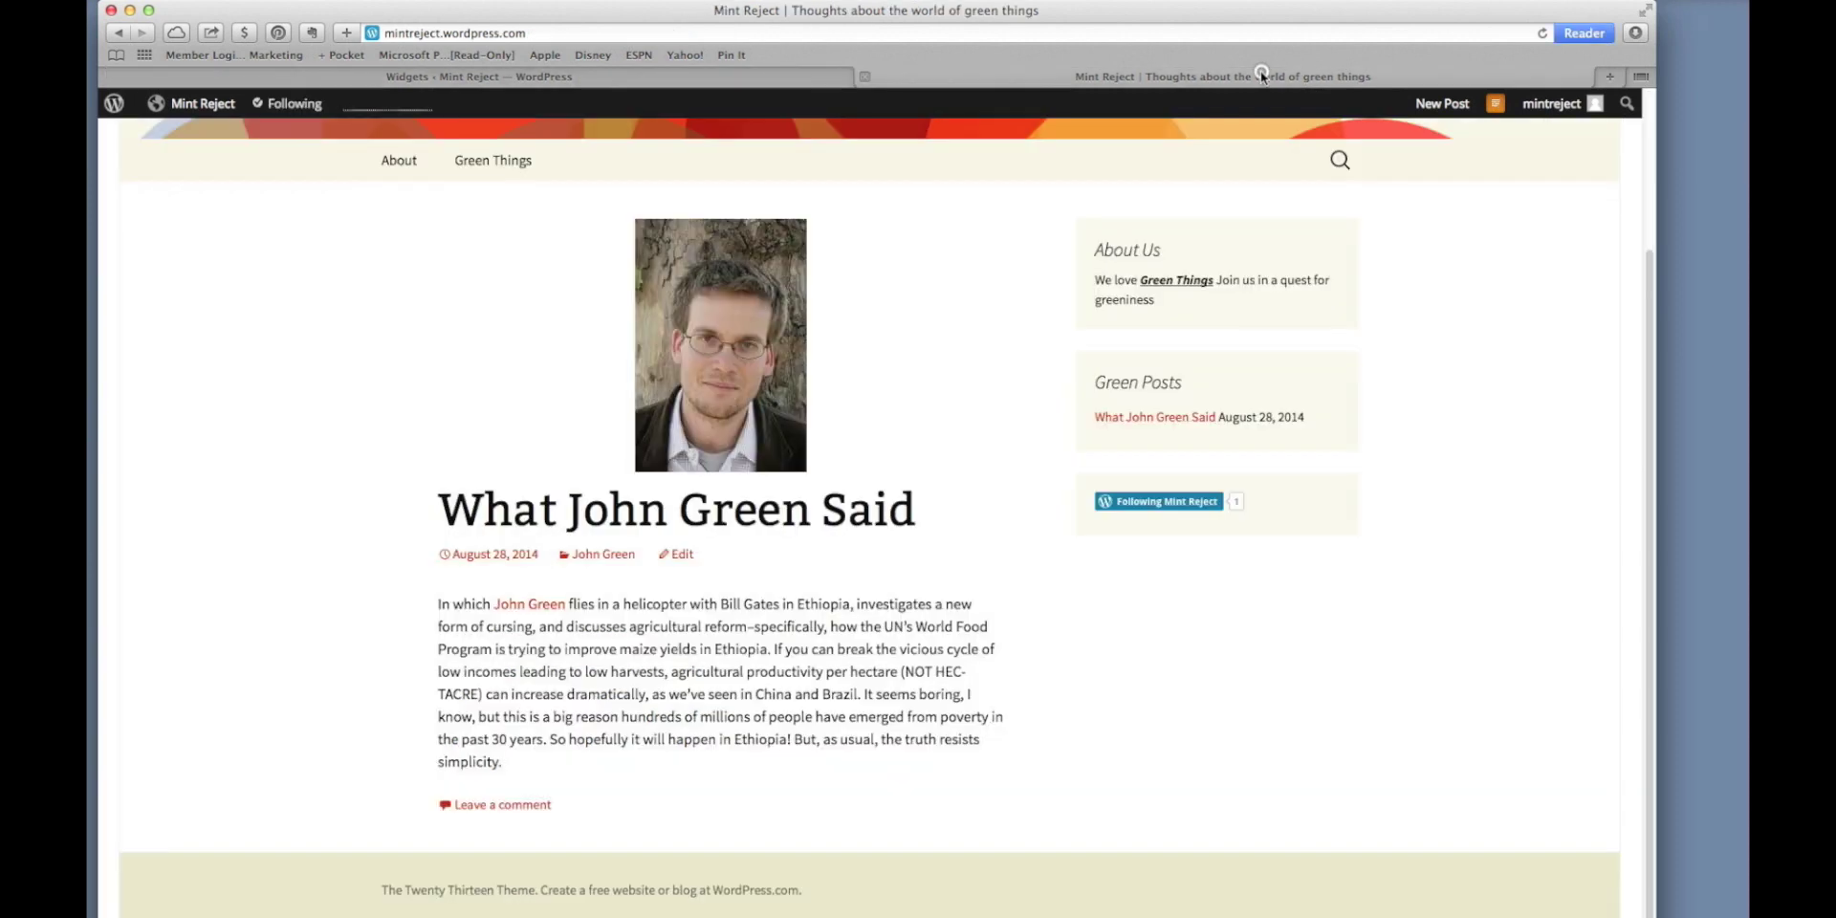
left_click(1542, 34)
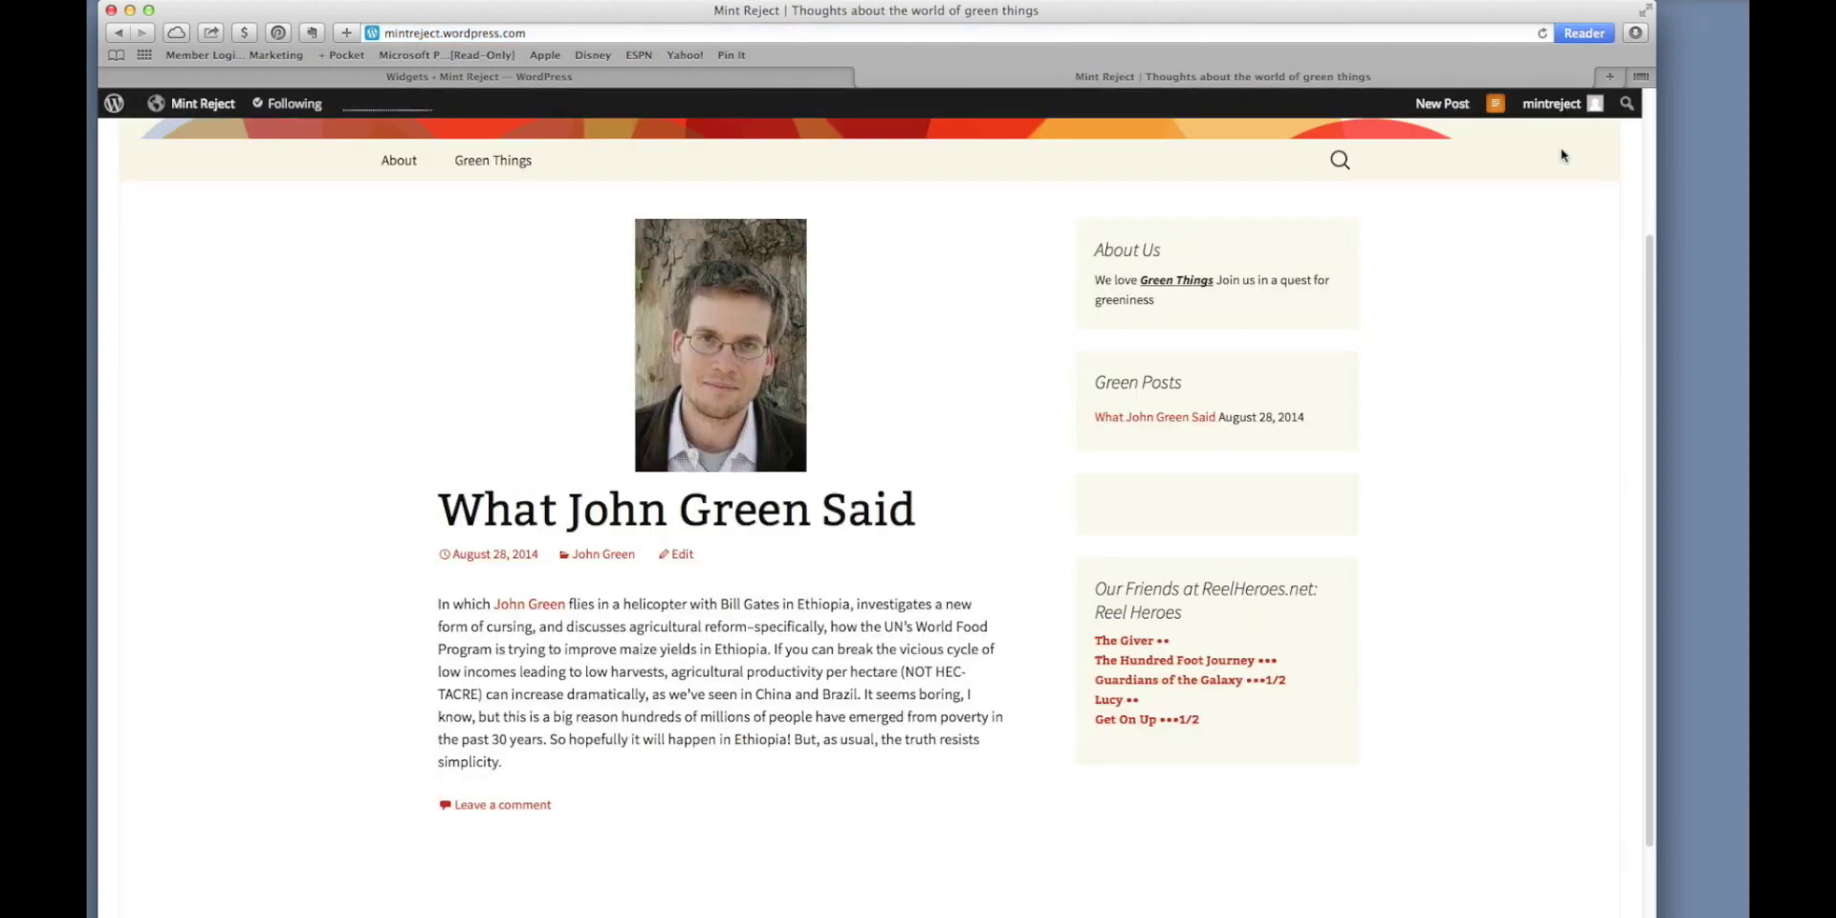
scroll(1565, 155, "down", 2)
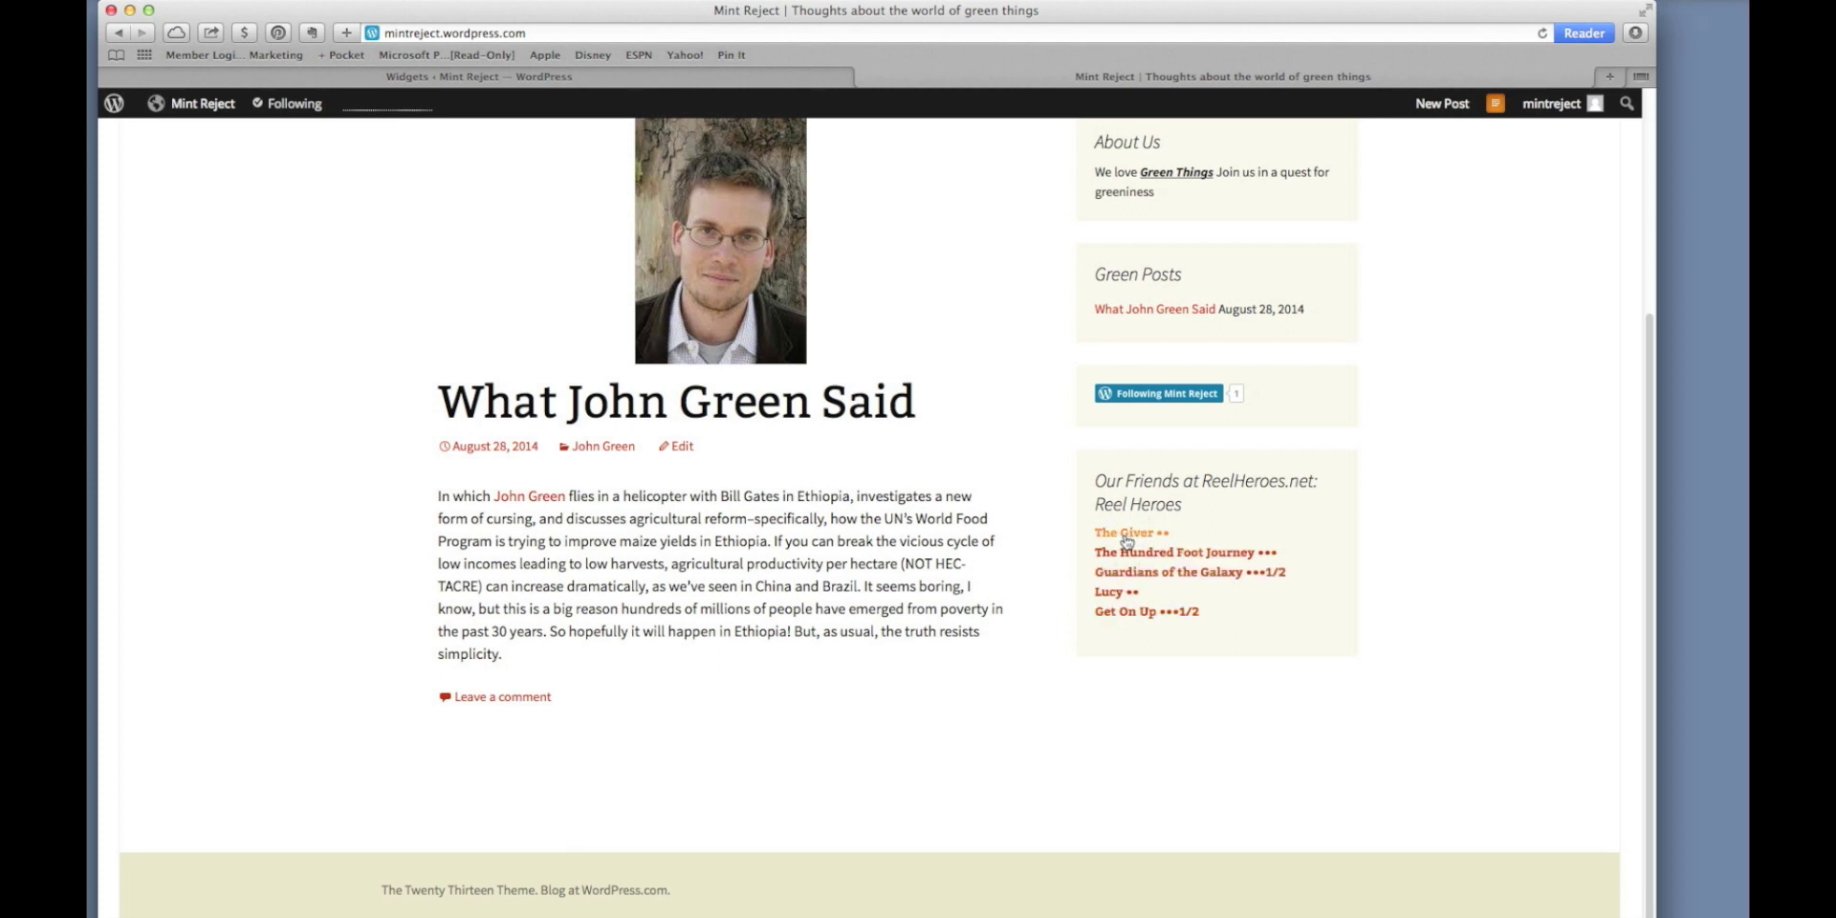
Switch between the Widgets and blog tabs, then open a new browser tab.
left_click(775, 84)
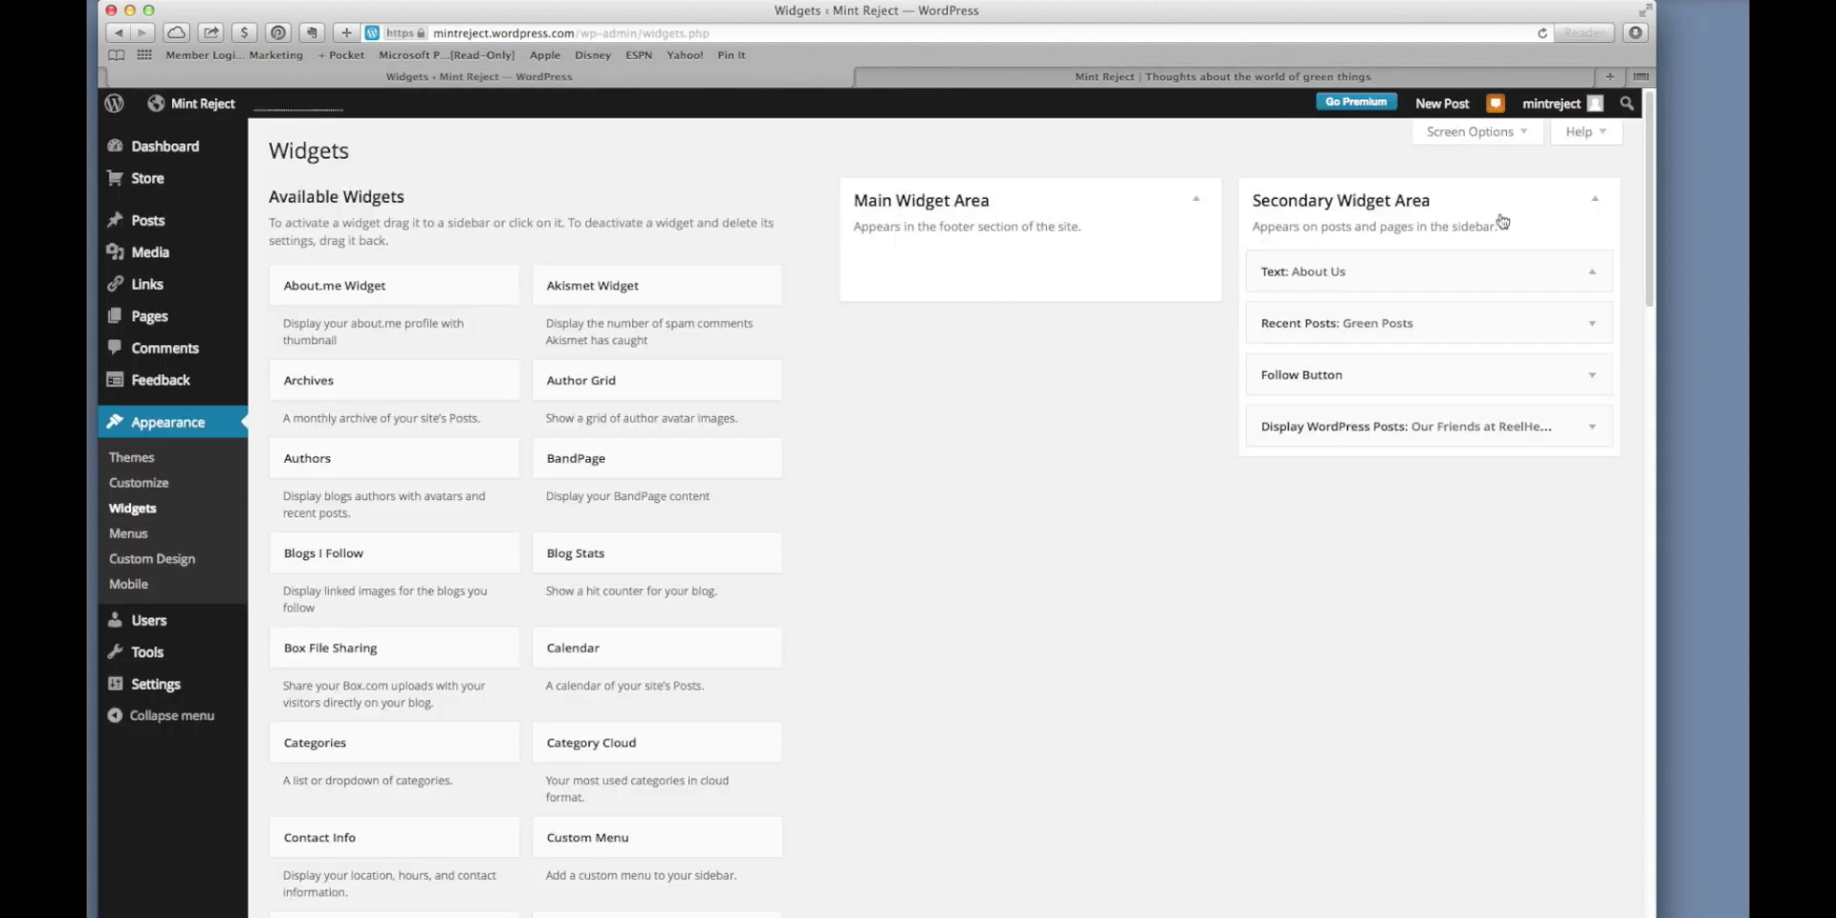
left_click(1465, 82)
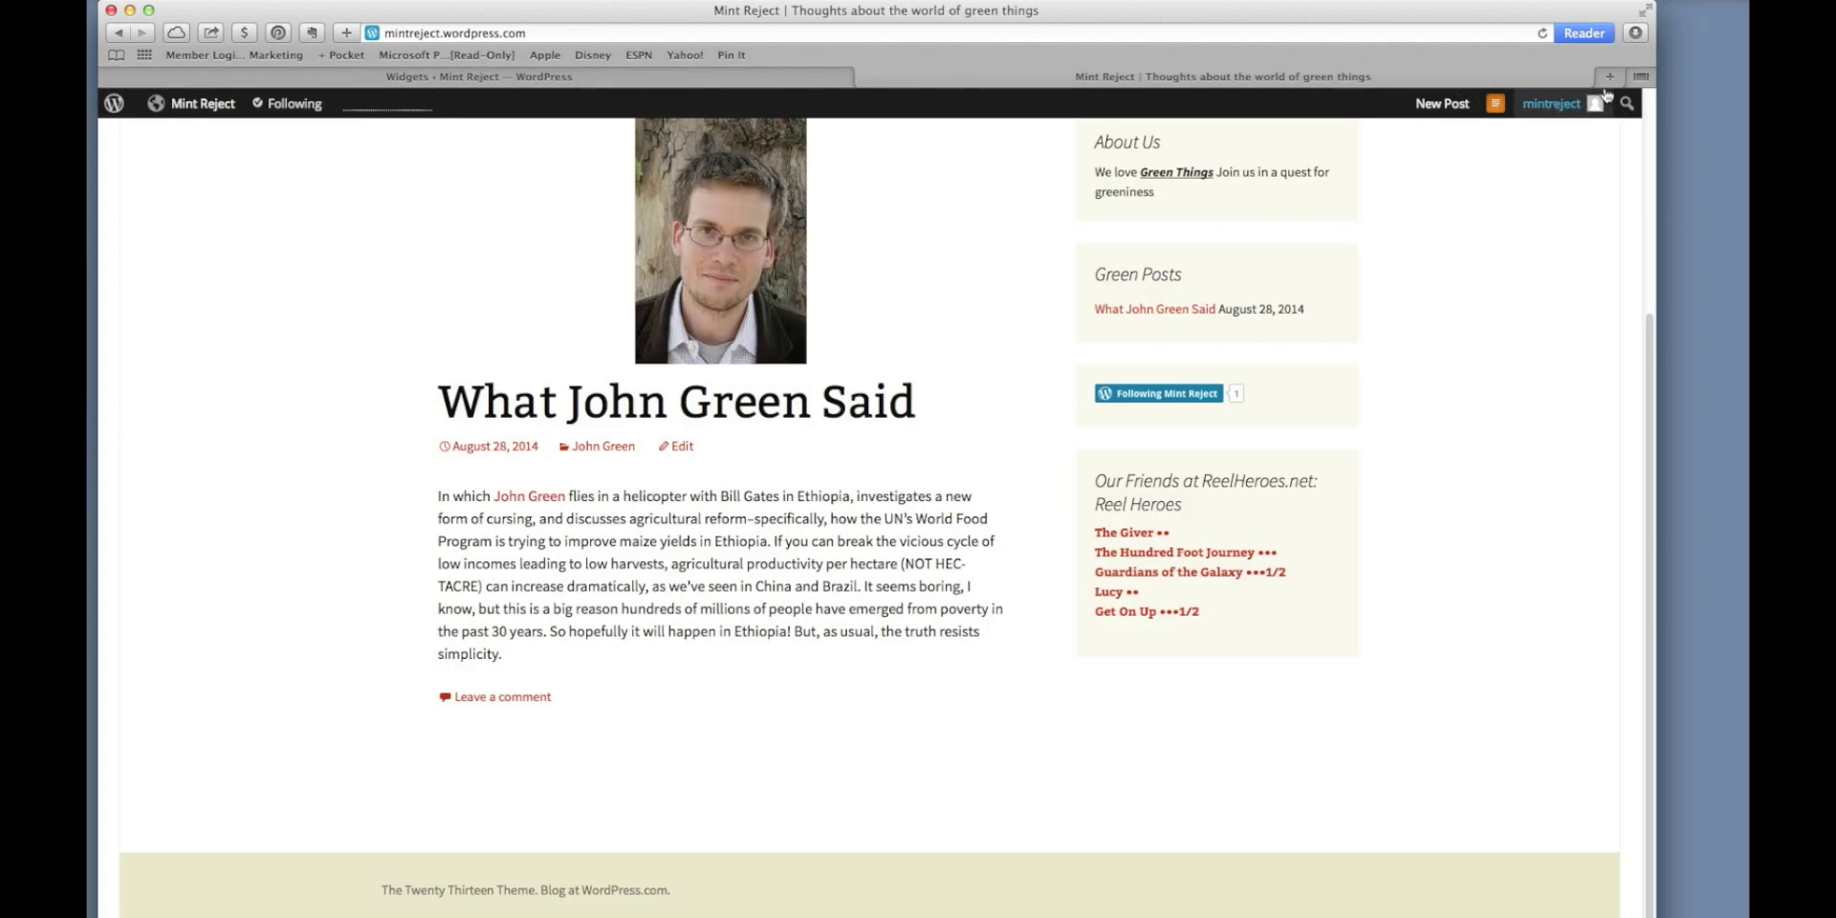
left_click(1609, 77)
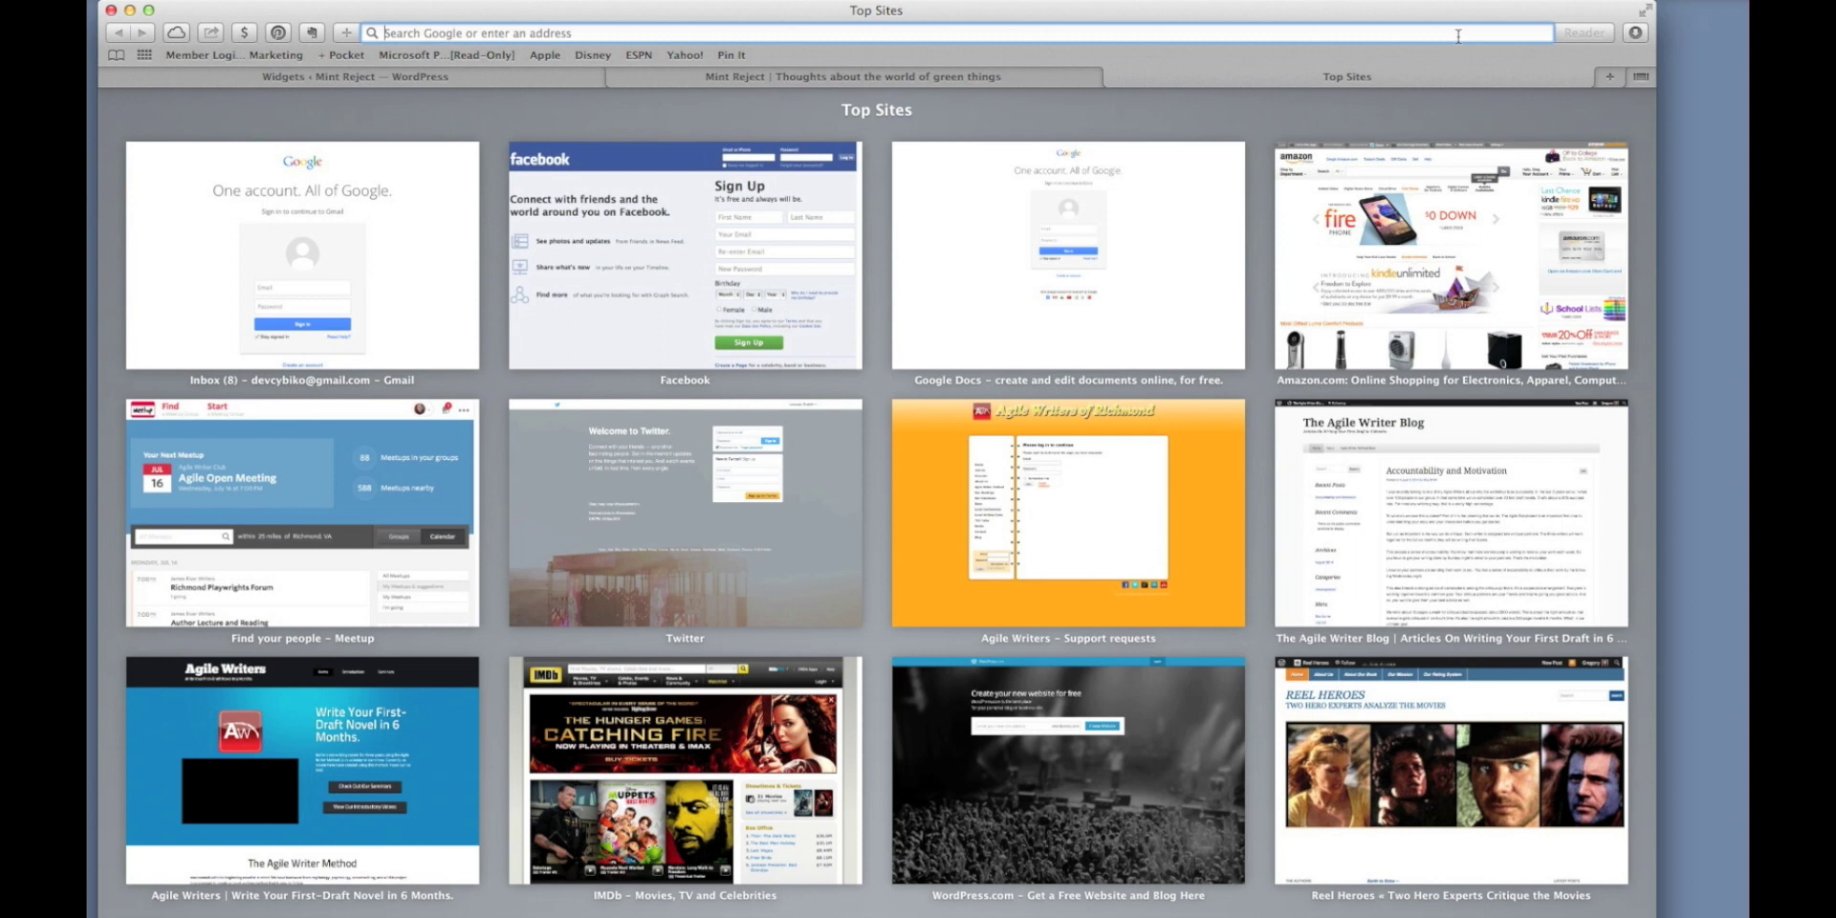
Search Google for 'the grief masters' from the new tab's address bar.
type("the gr")
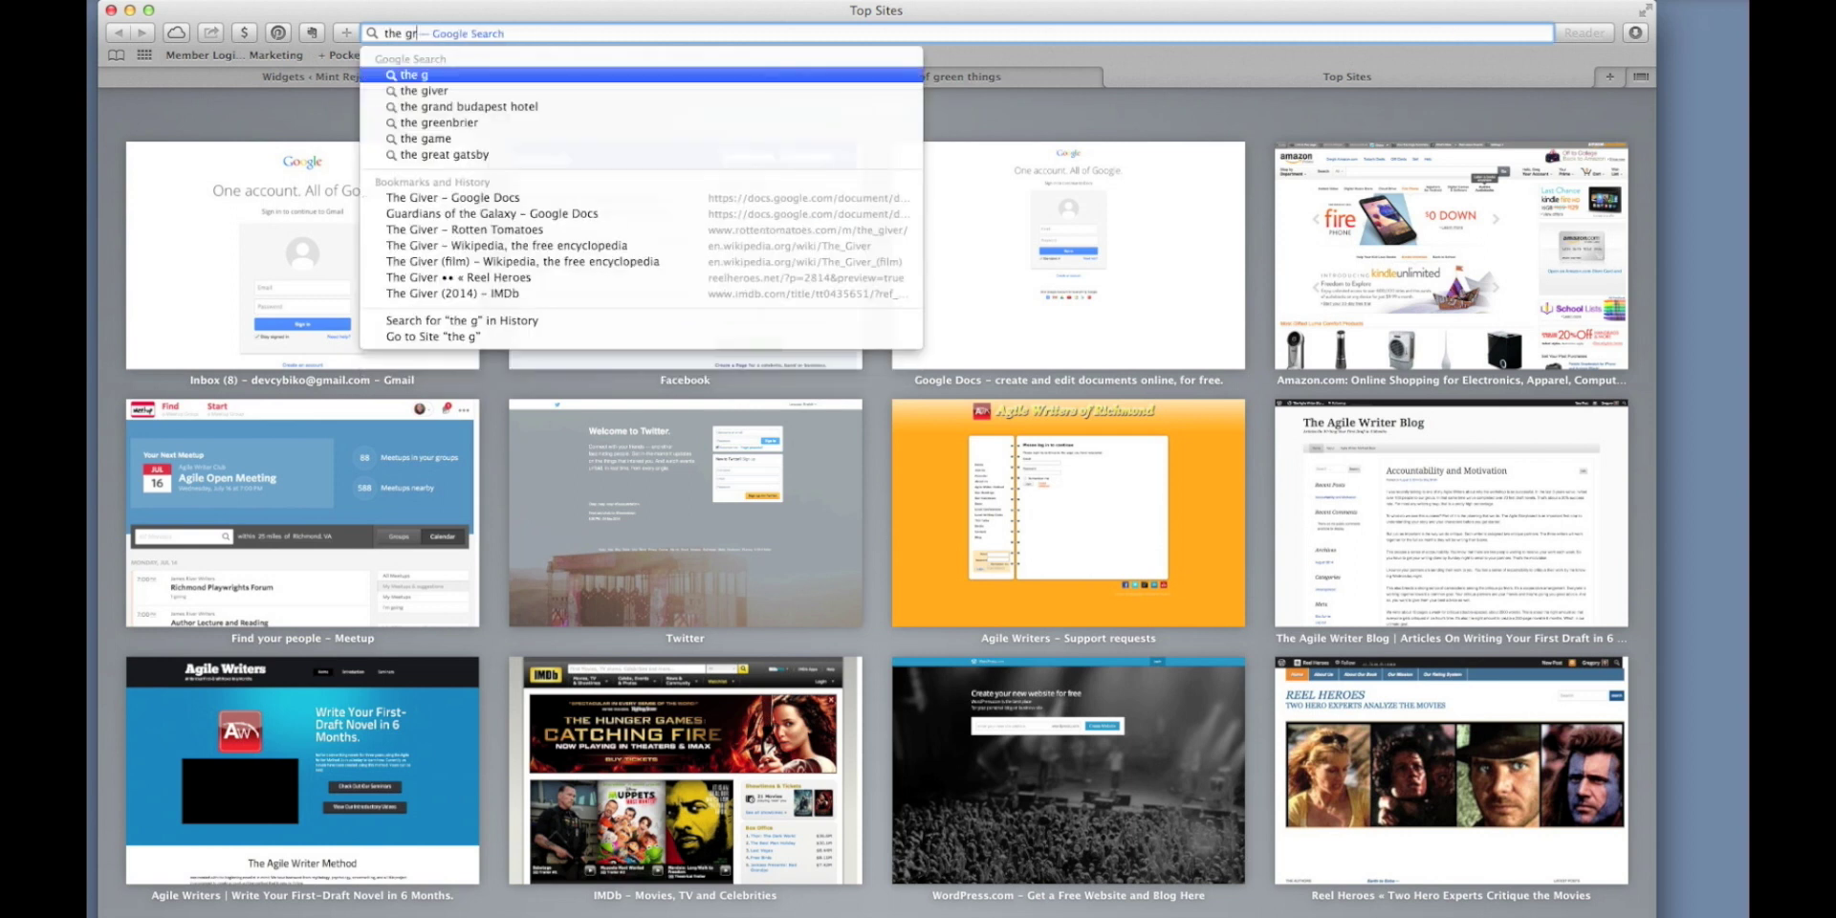
type("ief amazo")
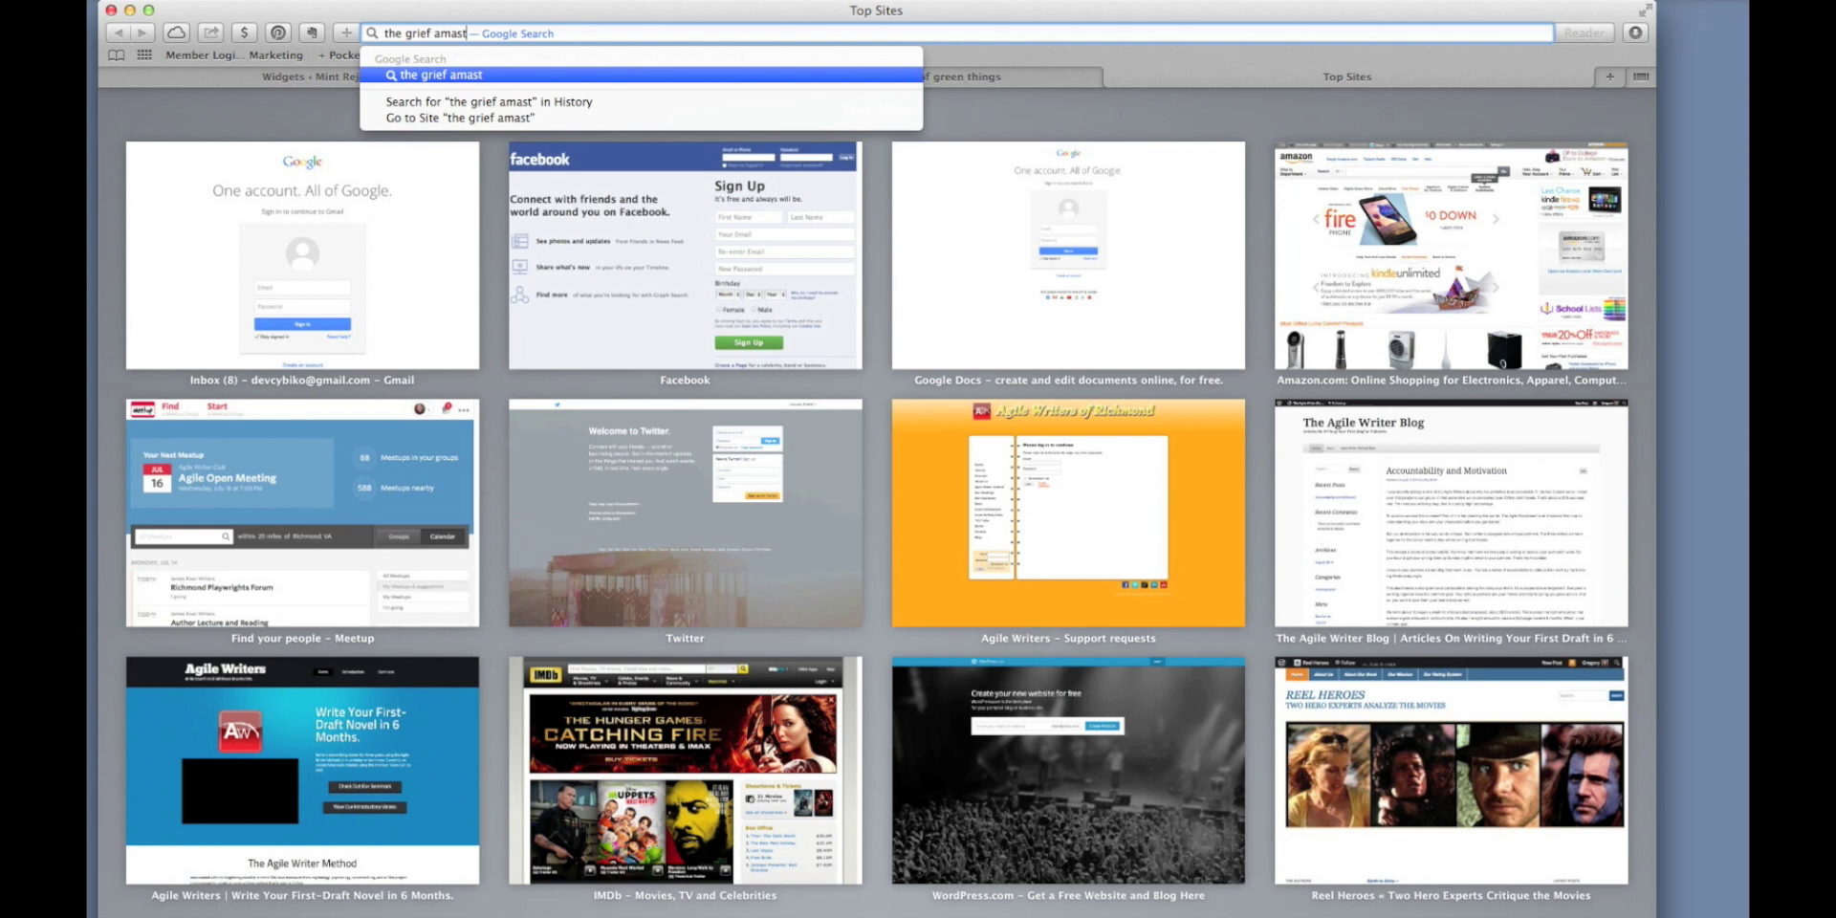
key("BackSpace")
key("BackSpace")
key("BackSpace")
key("BackSpace")
key("BackSpace")
type("masters")
key("Return")
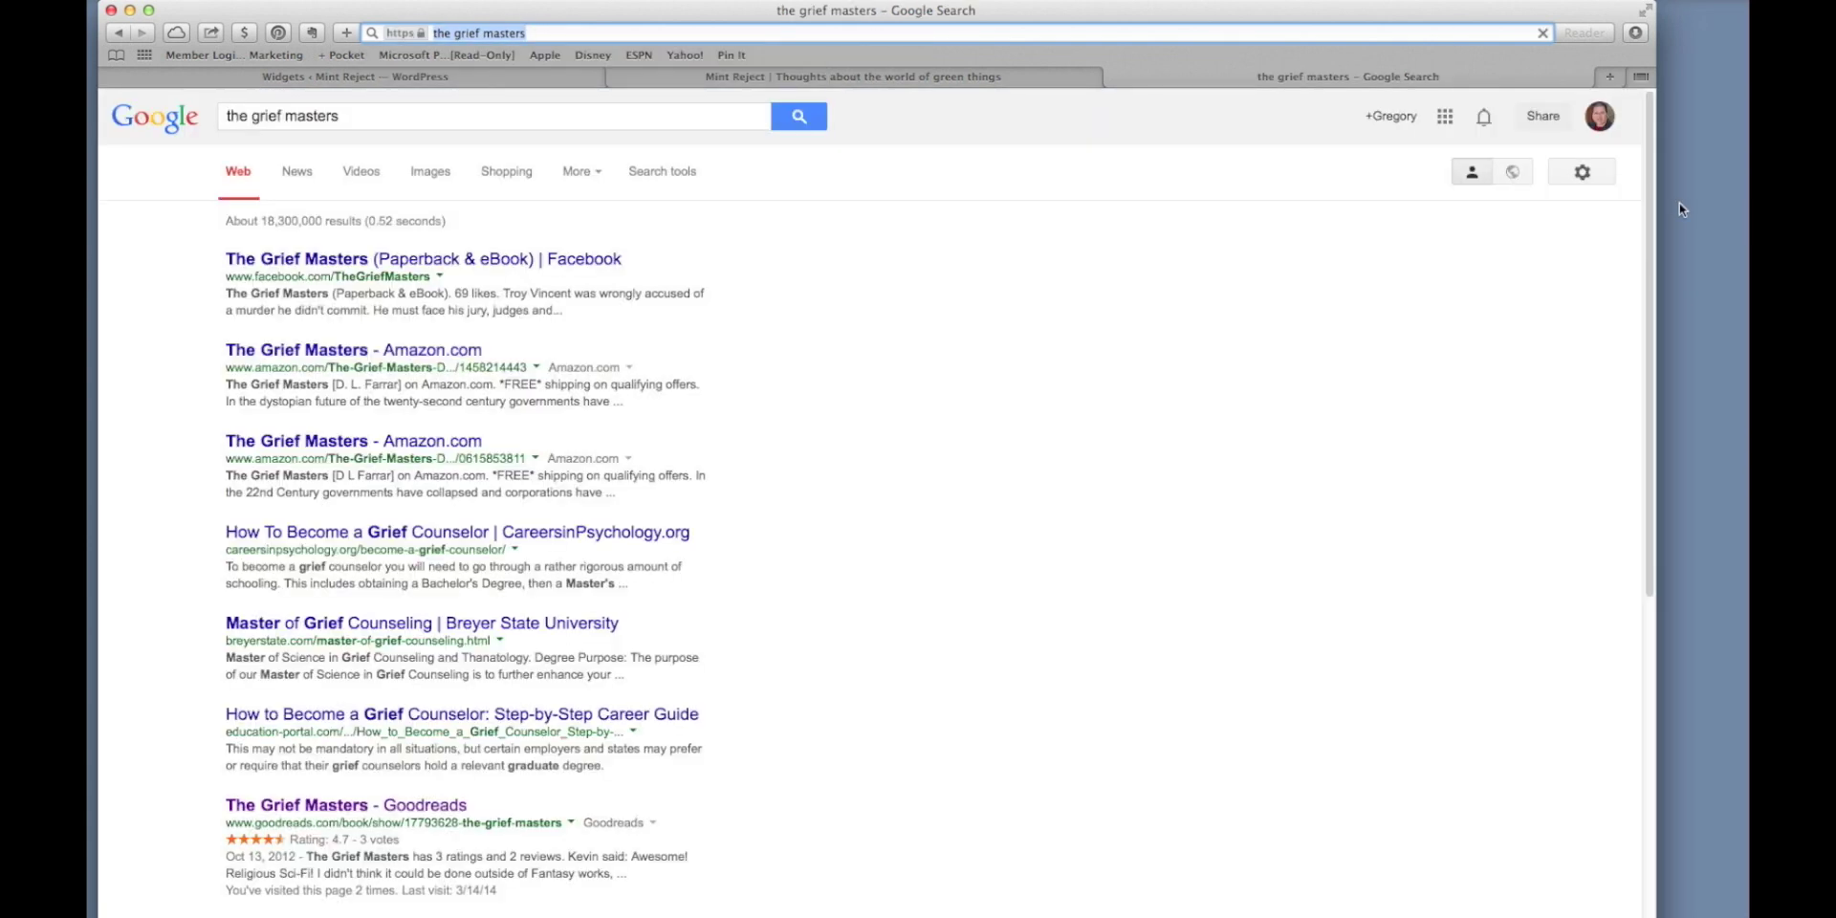
Open The Grief Masters Amazon listing, copy its address, and return to the blog.
left_click(454, 350)
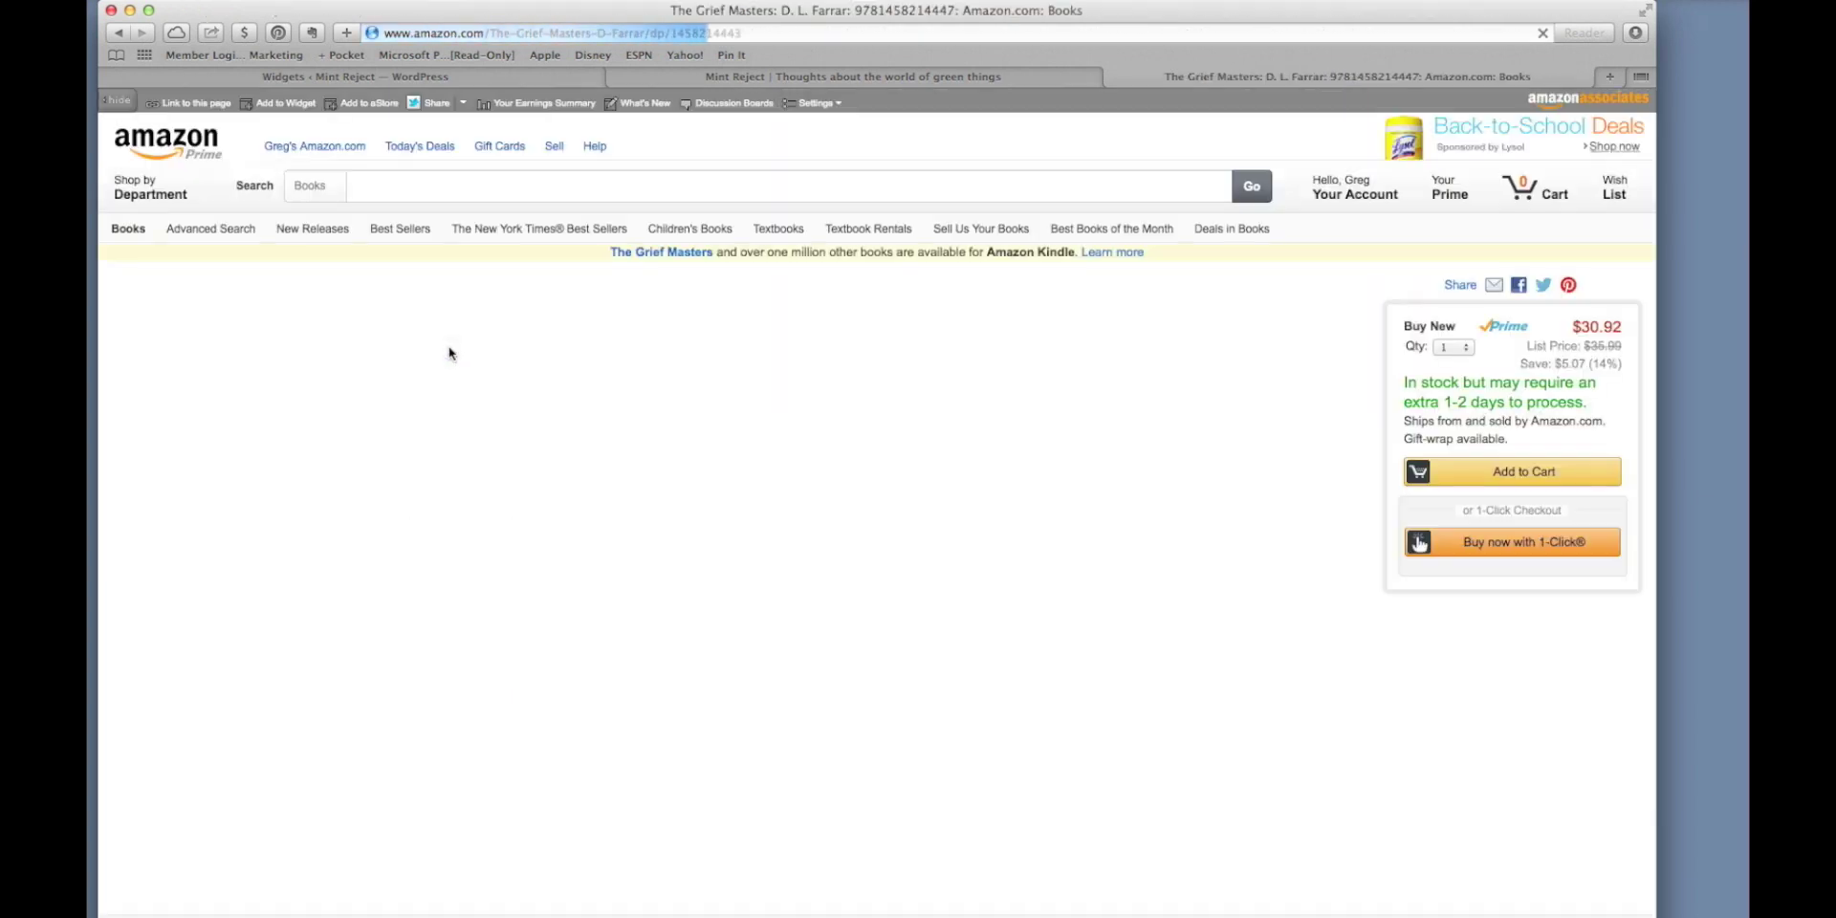
left_click(522, 35)
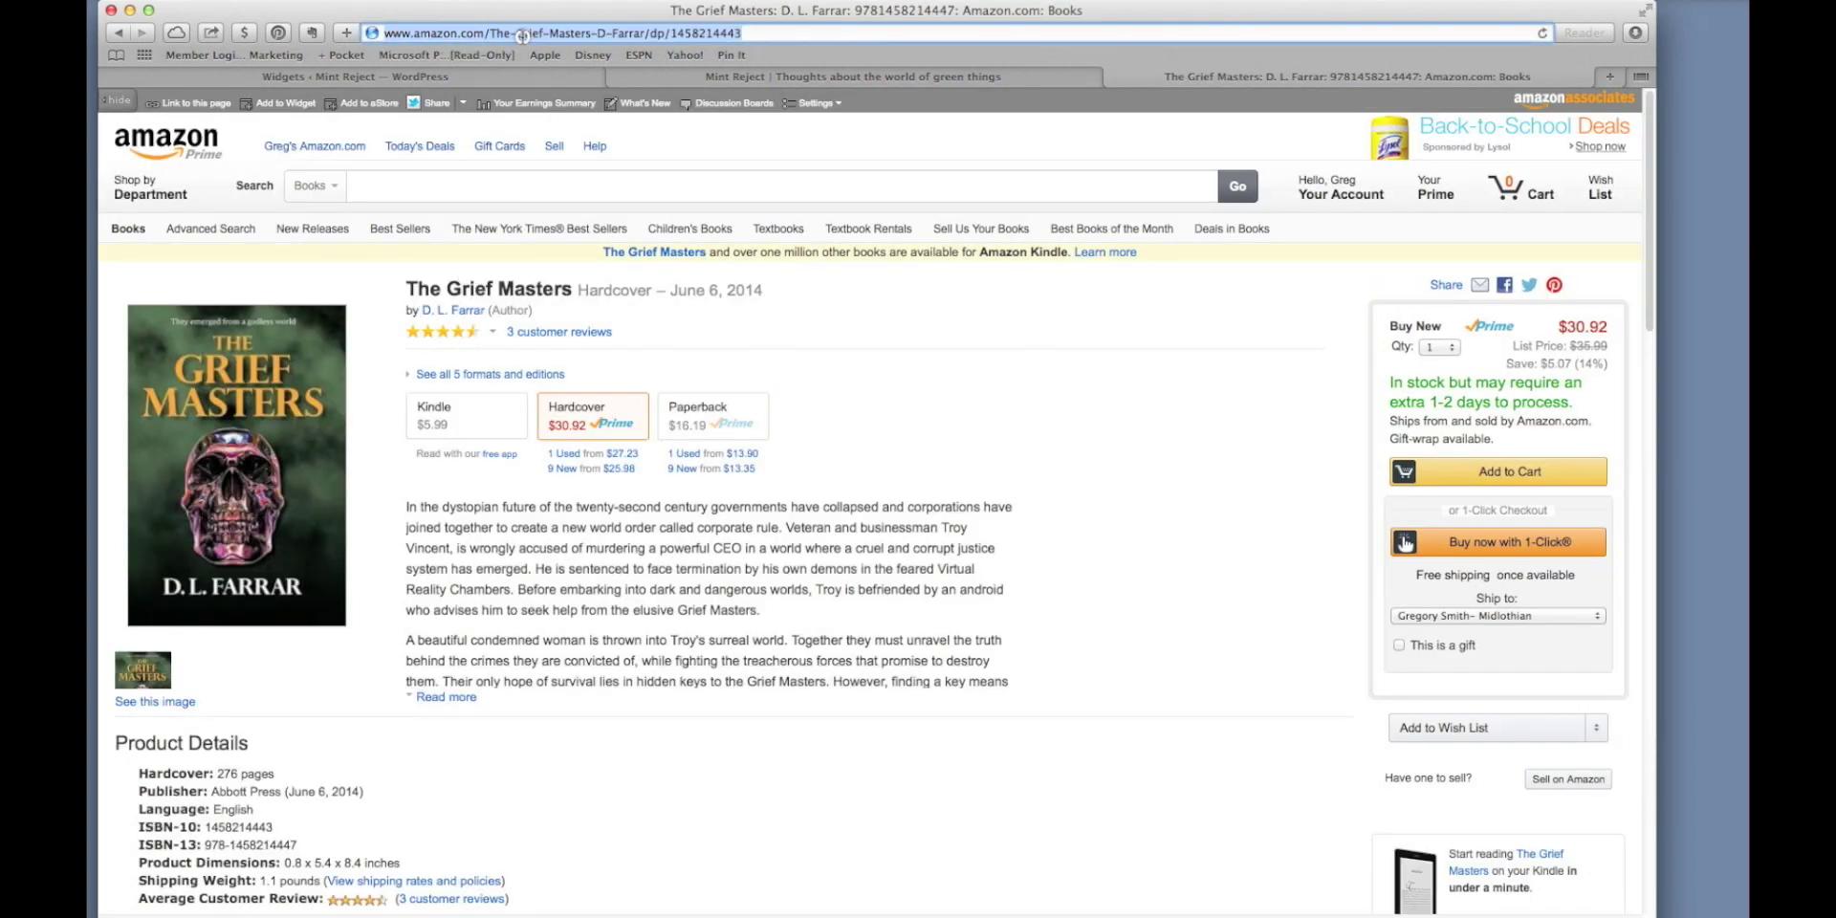
key("super+c")
left_click(669, 82)
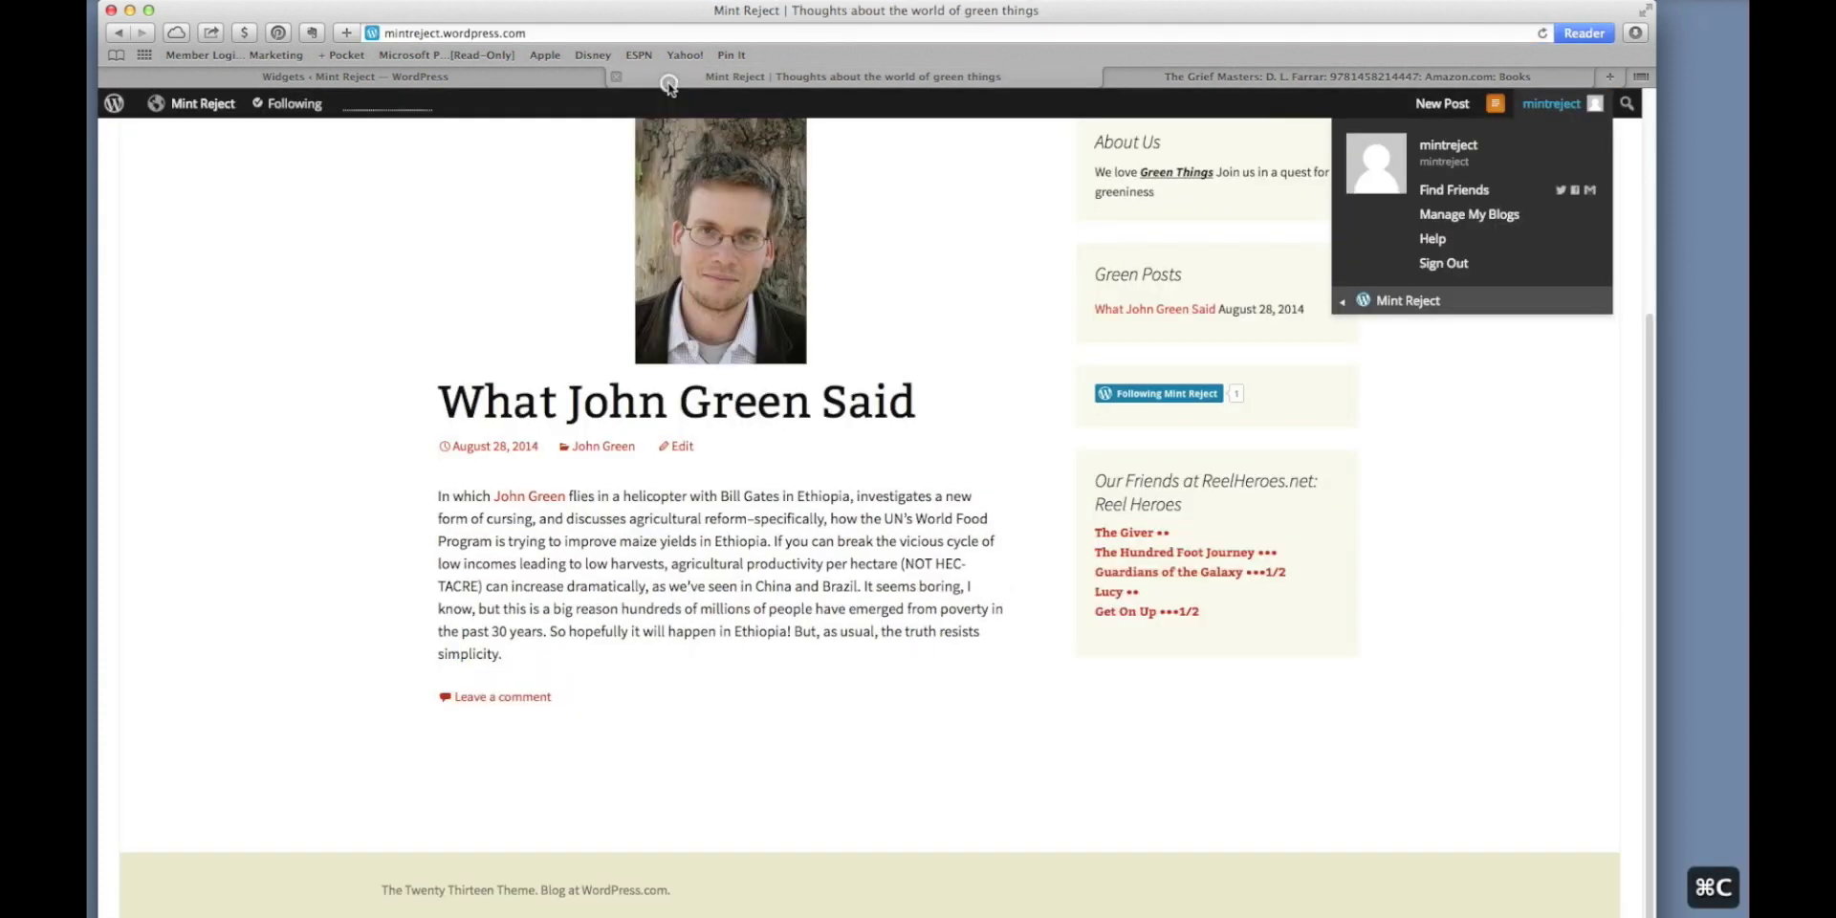
scroll(914, 241, "up", 3)
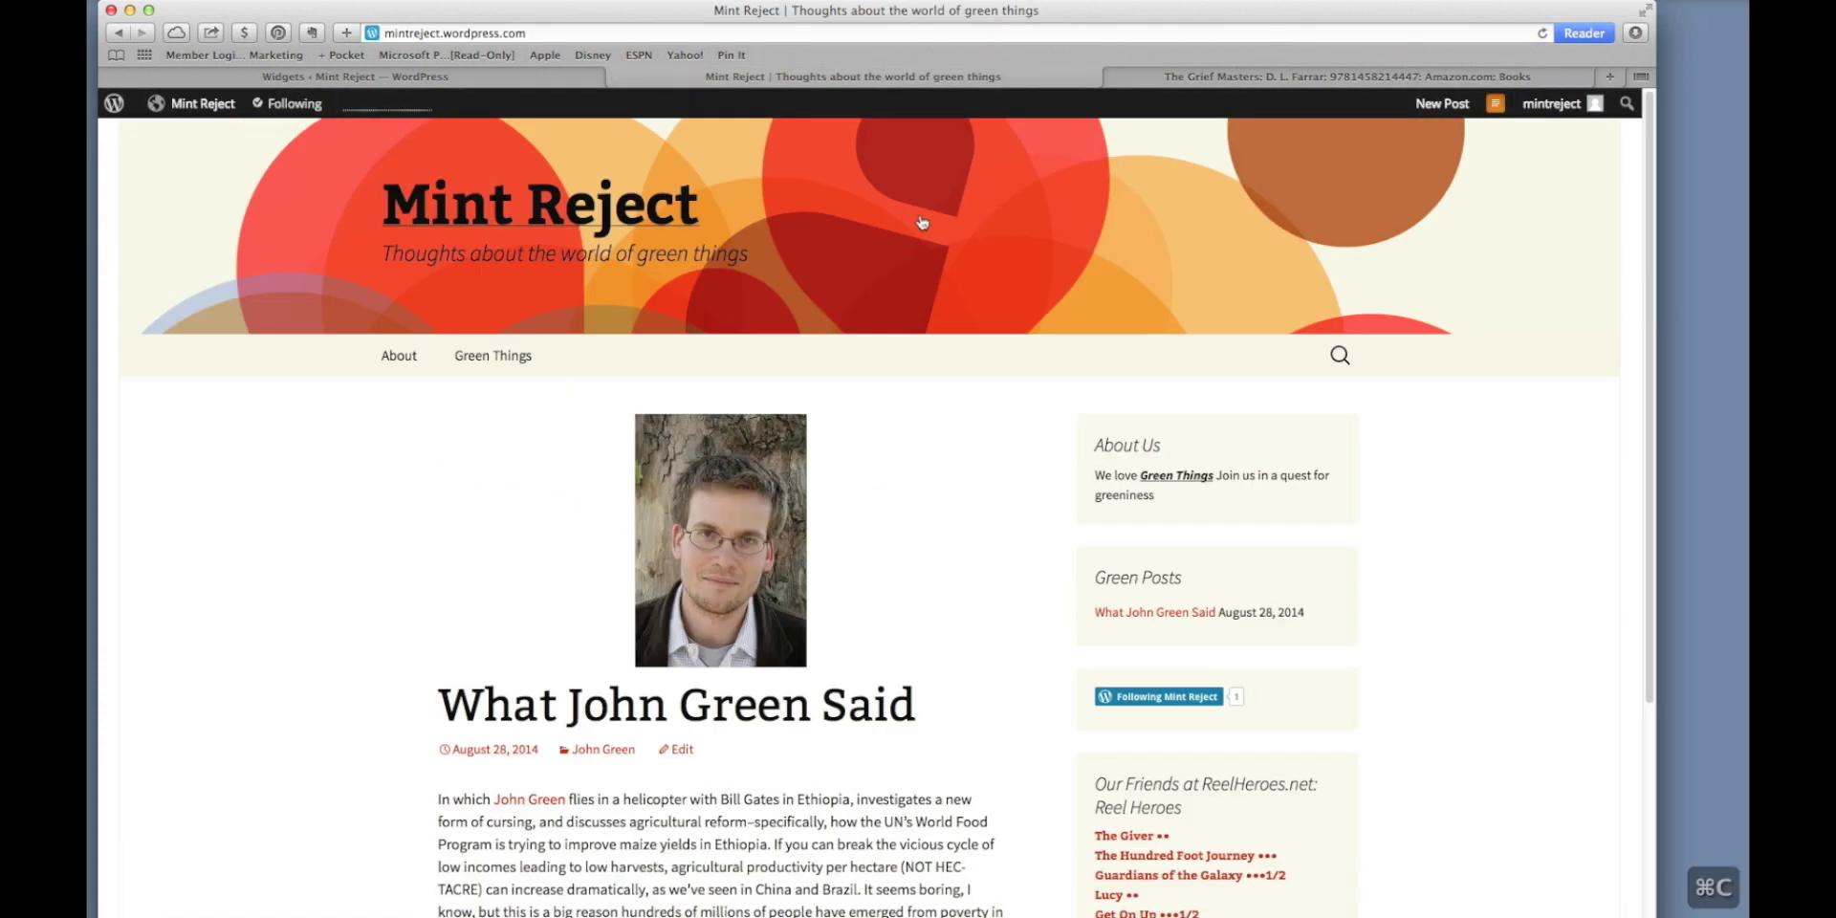
Retitle the About Us text widget to 'Order Our Book'.
left_click(480, 80)
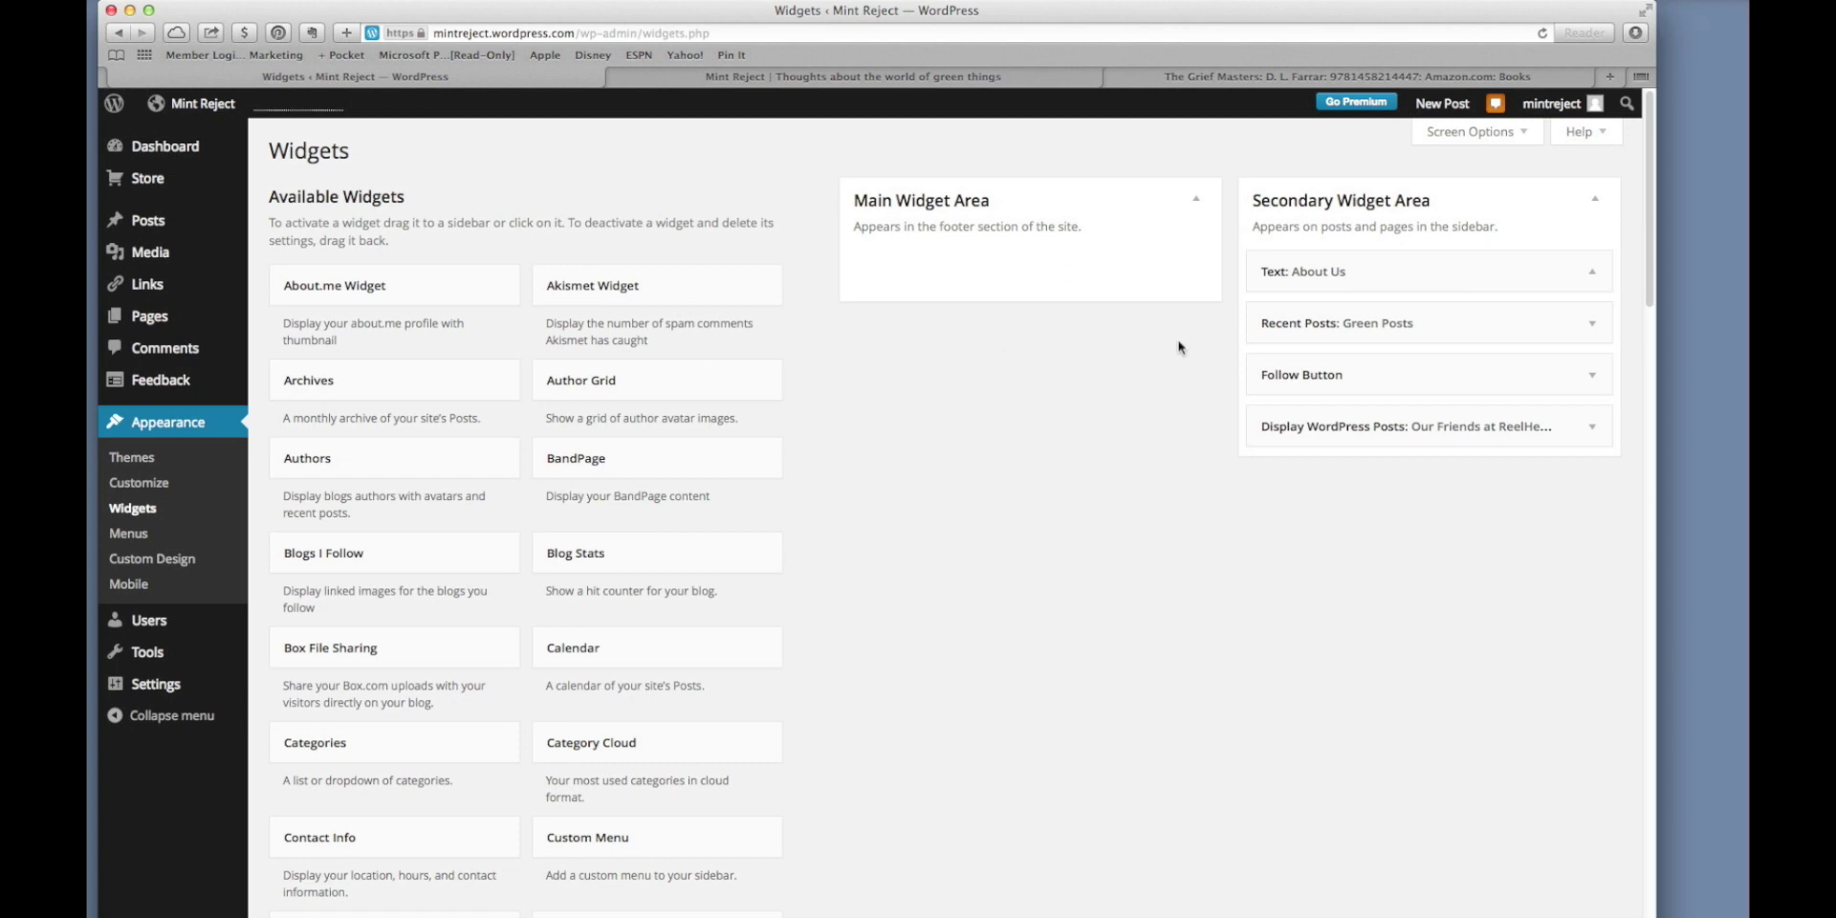
left_click(1349, 274)
left_click_drag(1317, 345, 1225, 350)
type("Order Our Book")
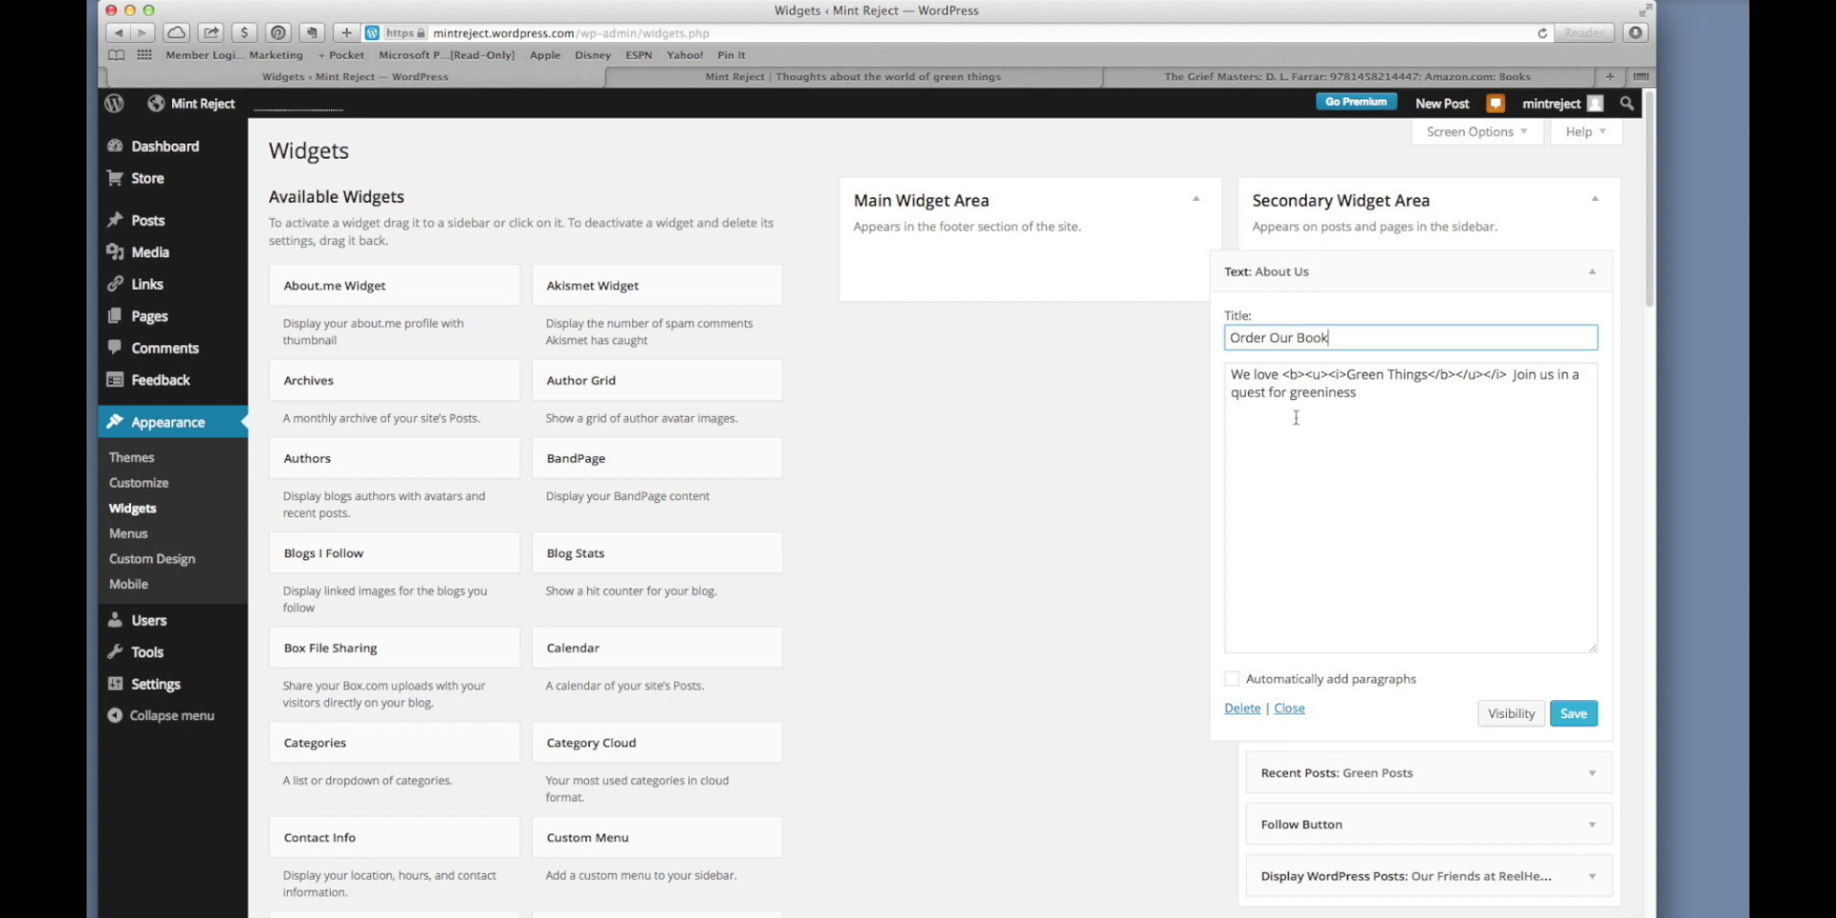
Replace the widget text with a 'The Grief Masters' link to the Amazon page and save.
left_click_drag(1358, 393, 1230, 378)
type("<")
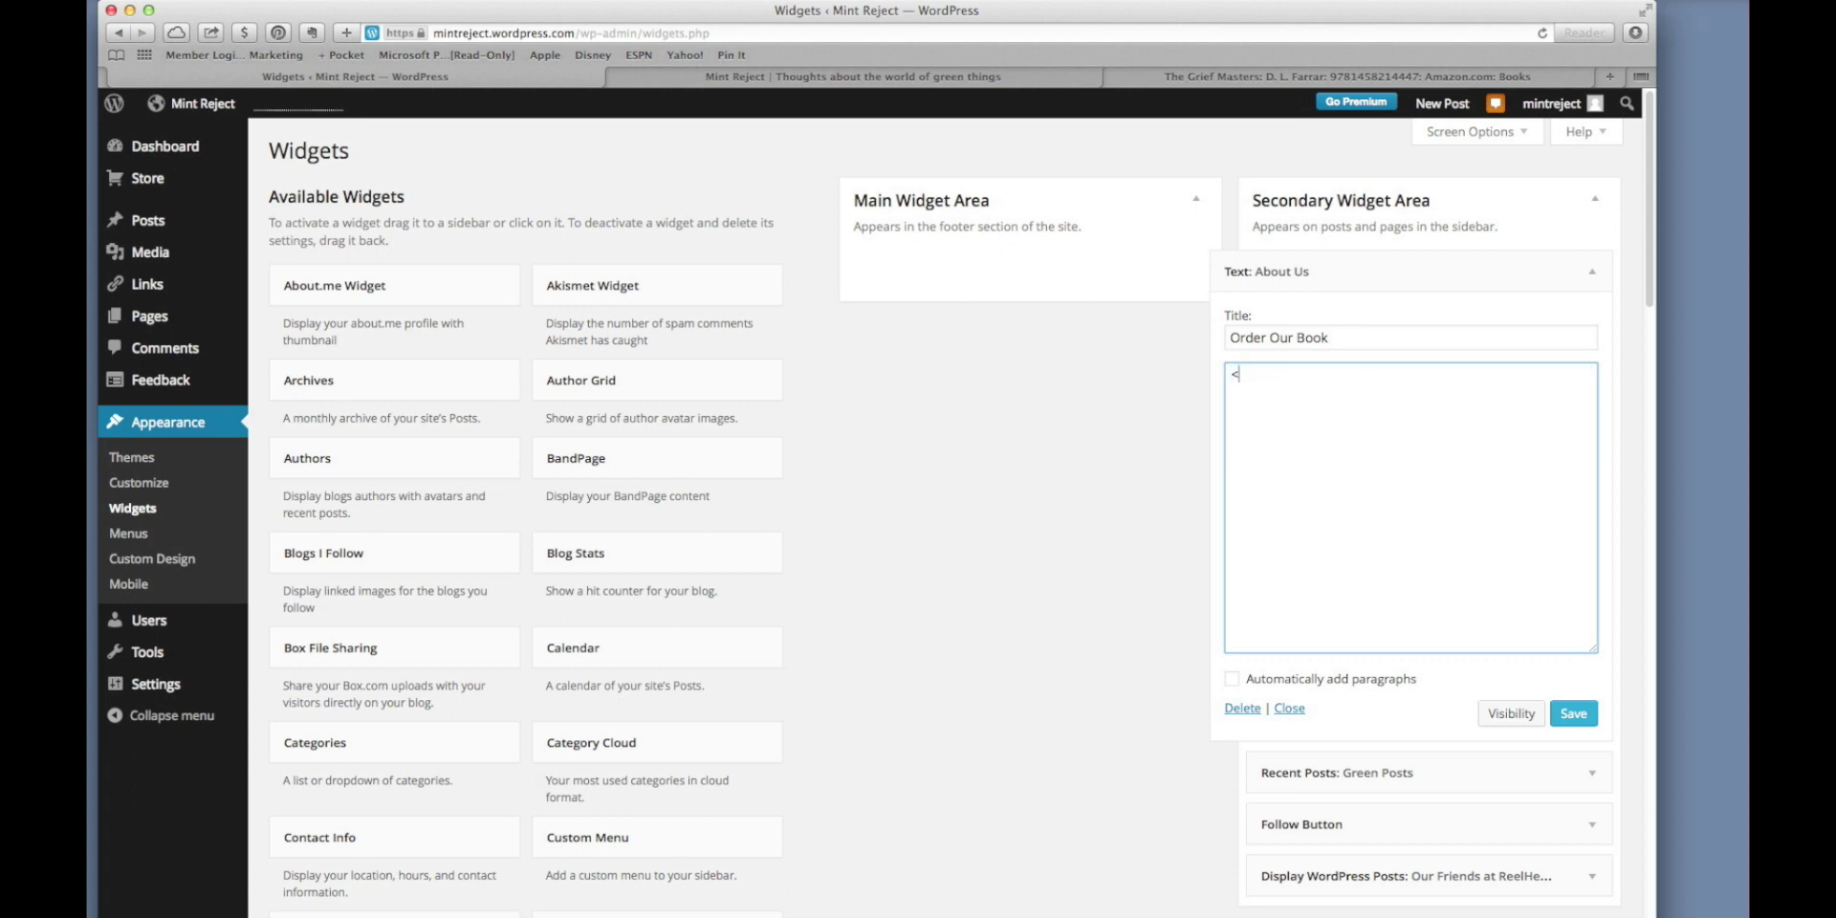
type("a href=")
key("super+v")
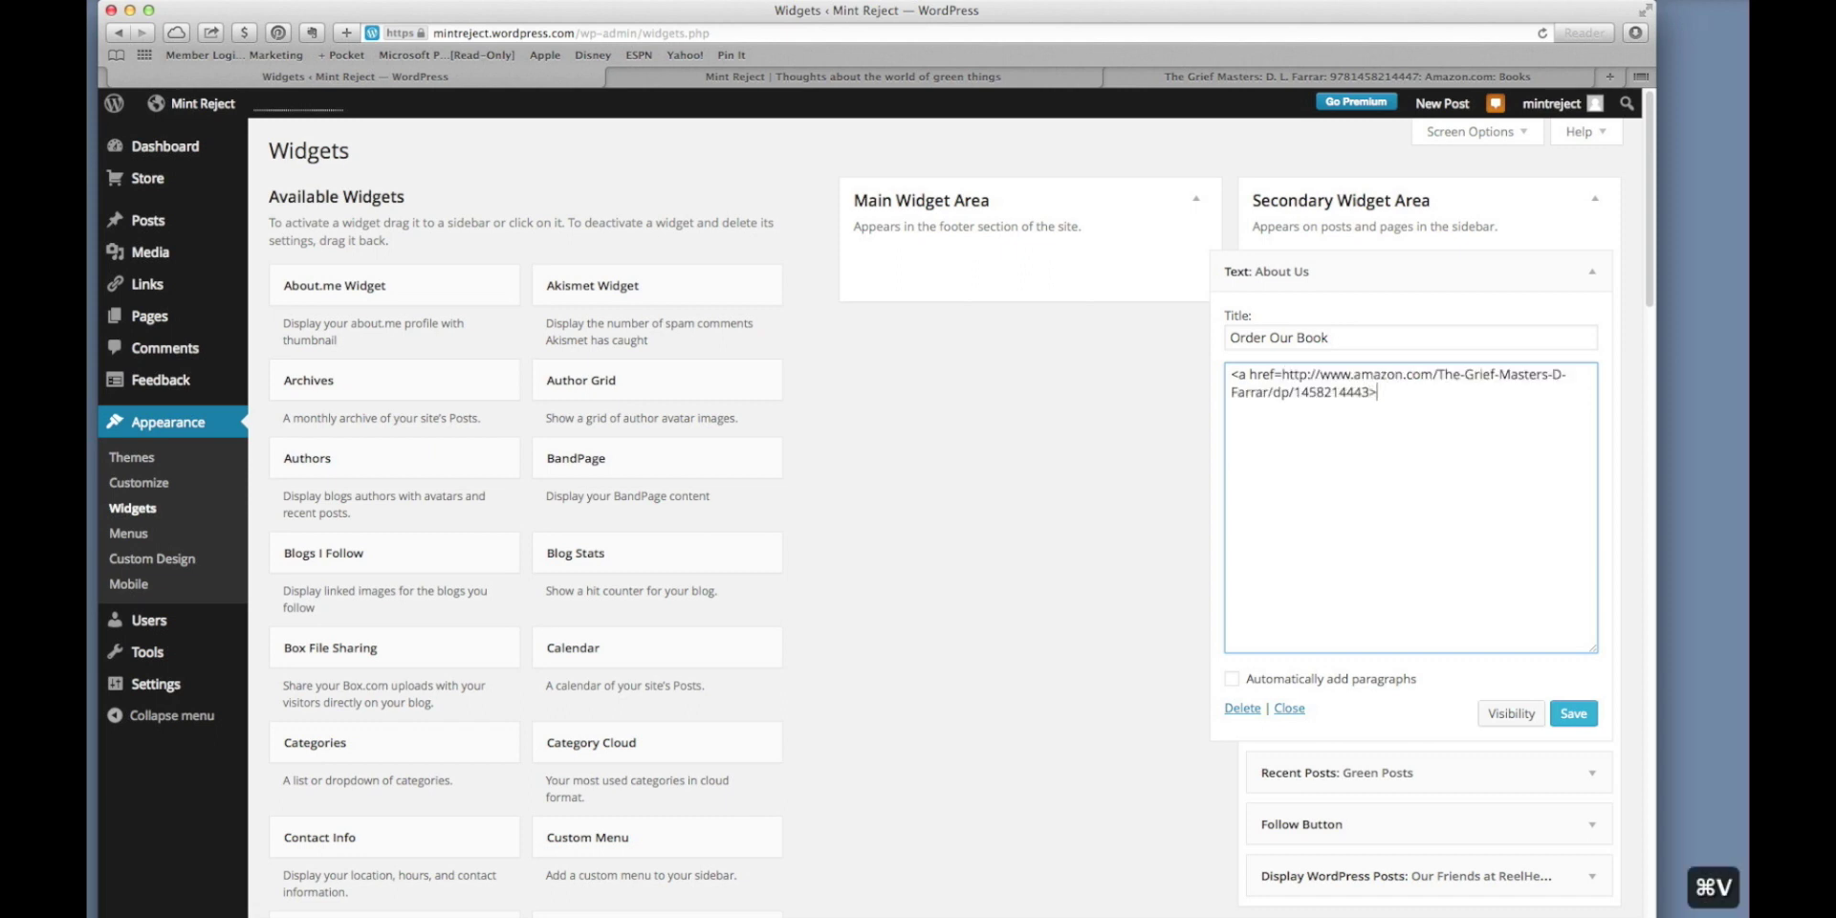
type(">The Grei")
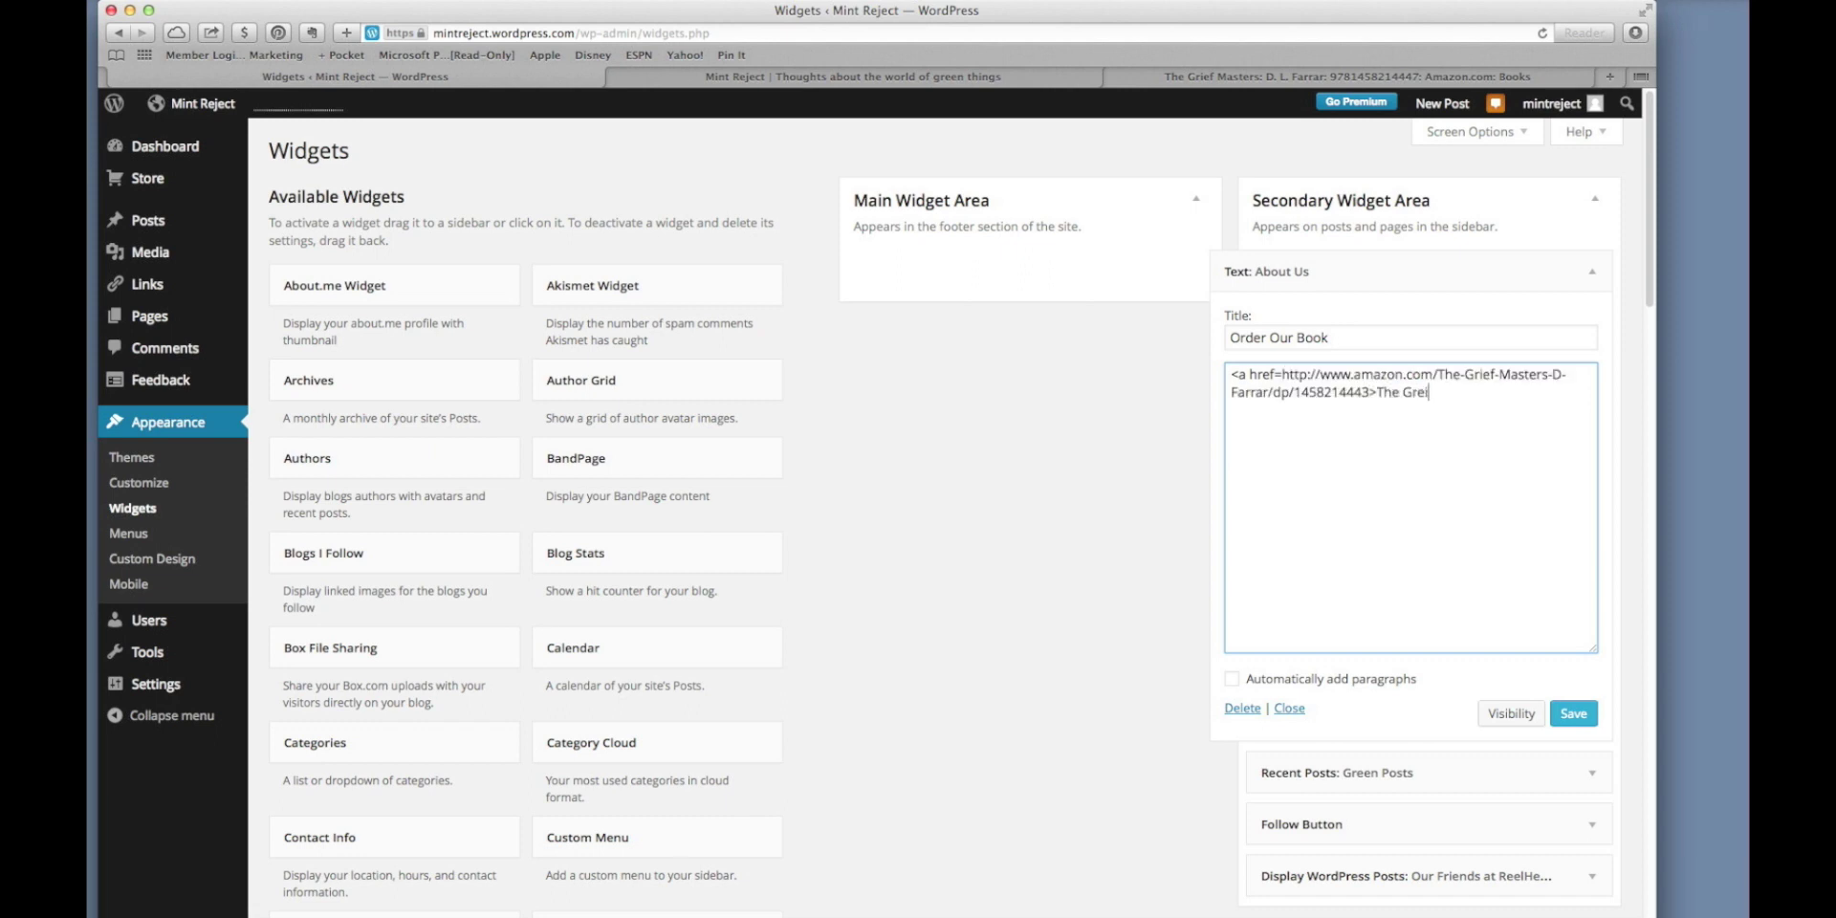
key("BackSpace")
key("BackSpace")
type("ief Masters")
left_click(1573, 714)
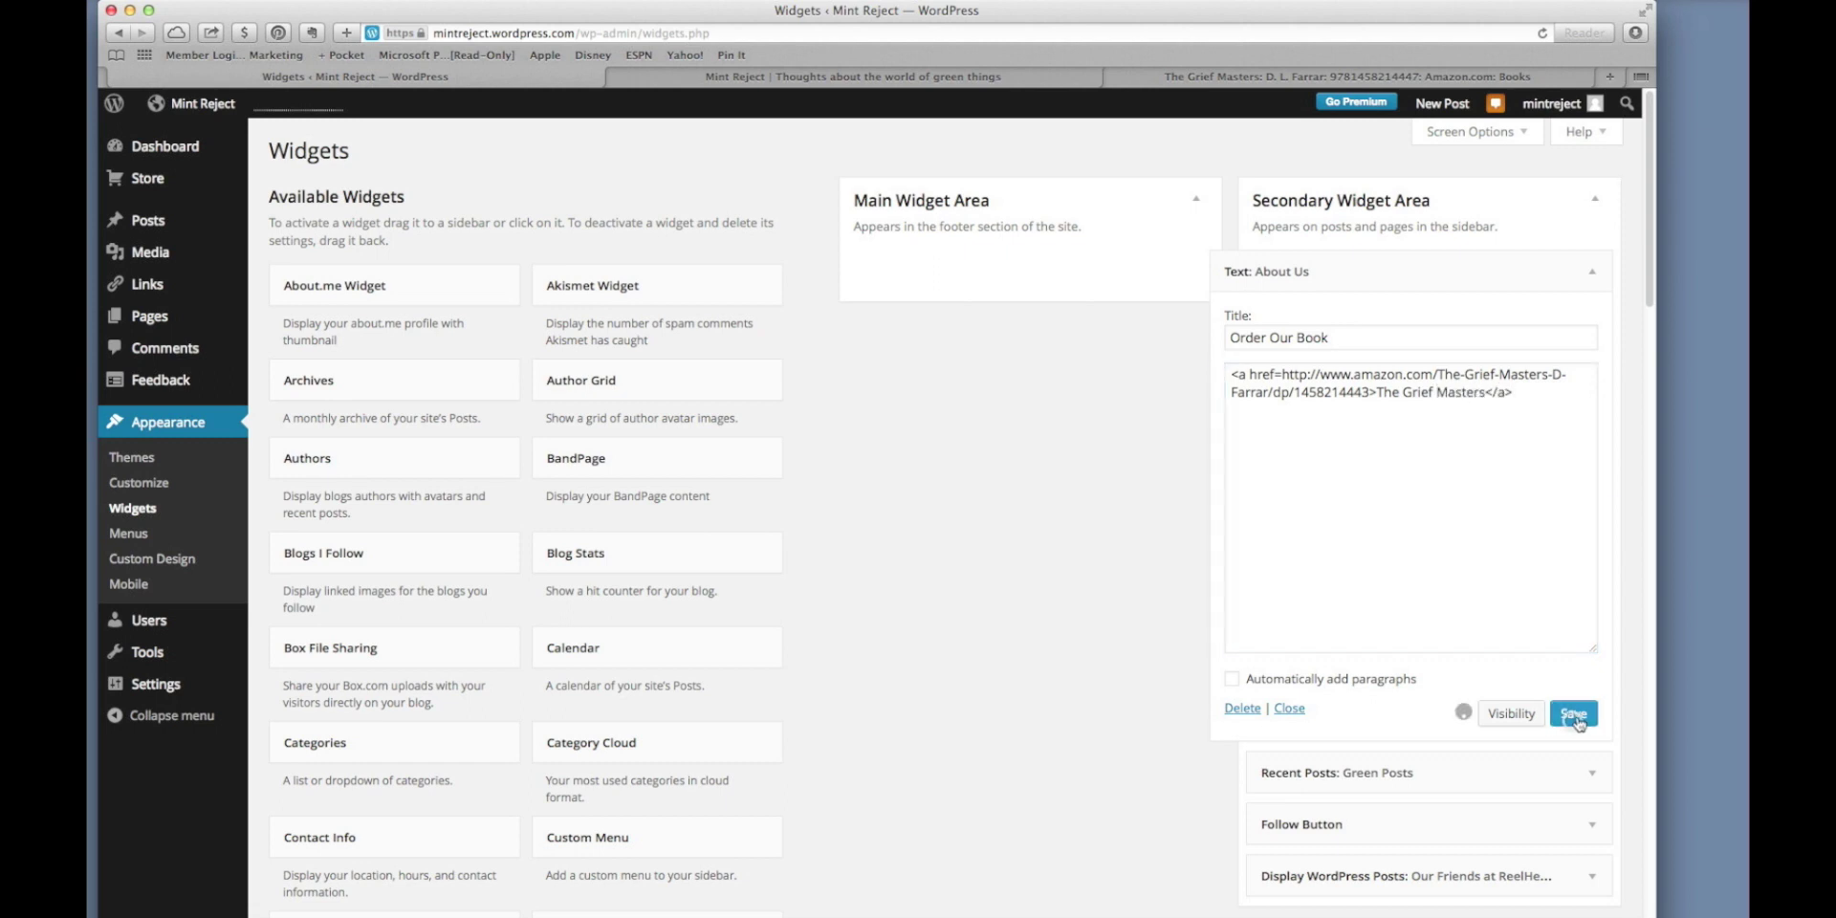
left_click(1350, 75)
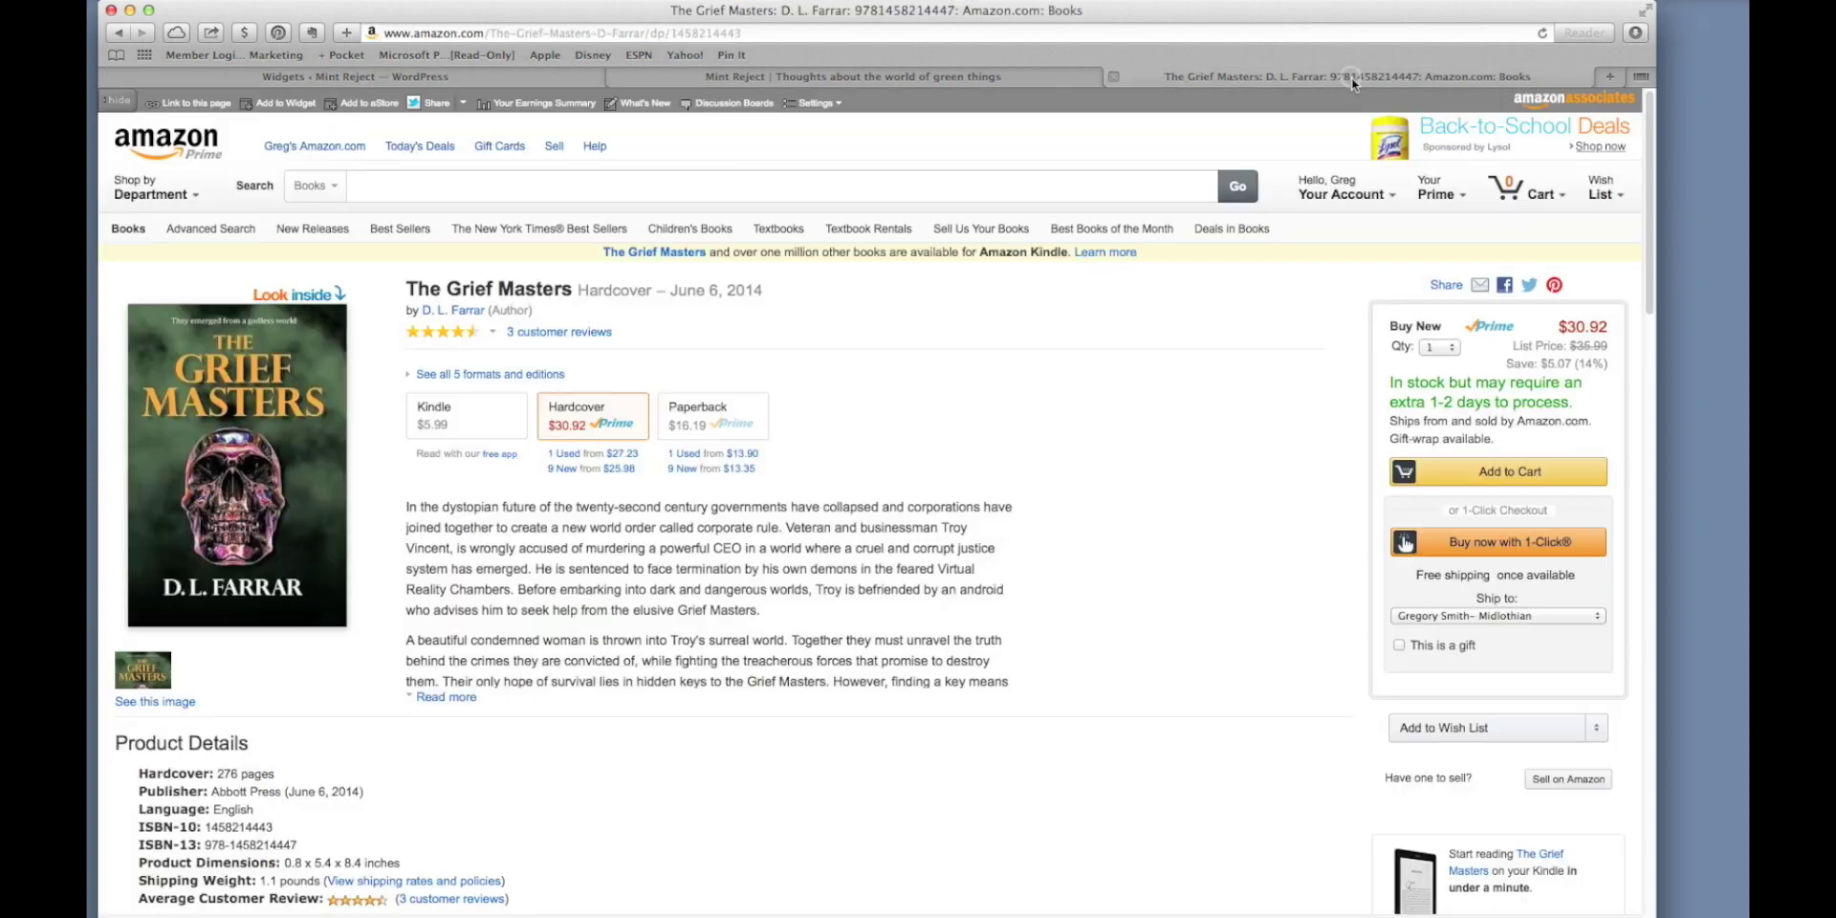
Reload the blog and follow the sidebar's 'The Grief Masters' link to Amazon.
left_click(1062, 77)
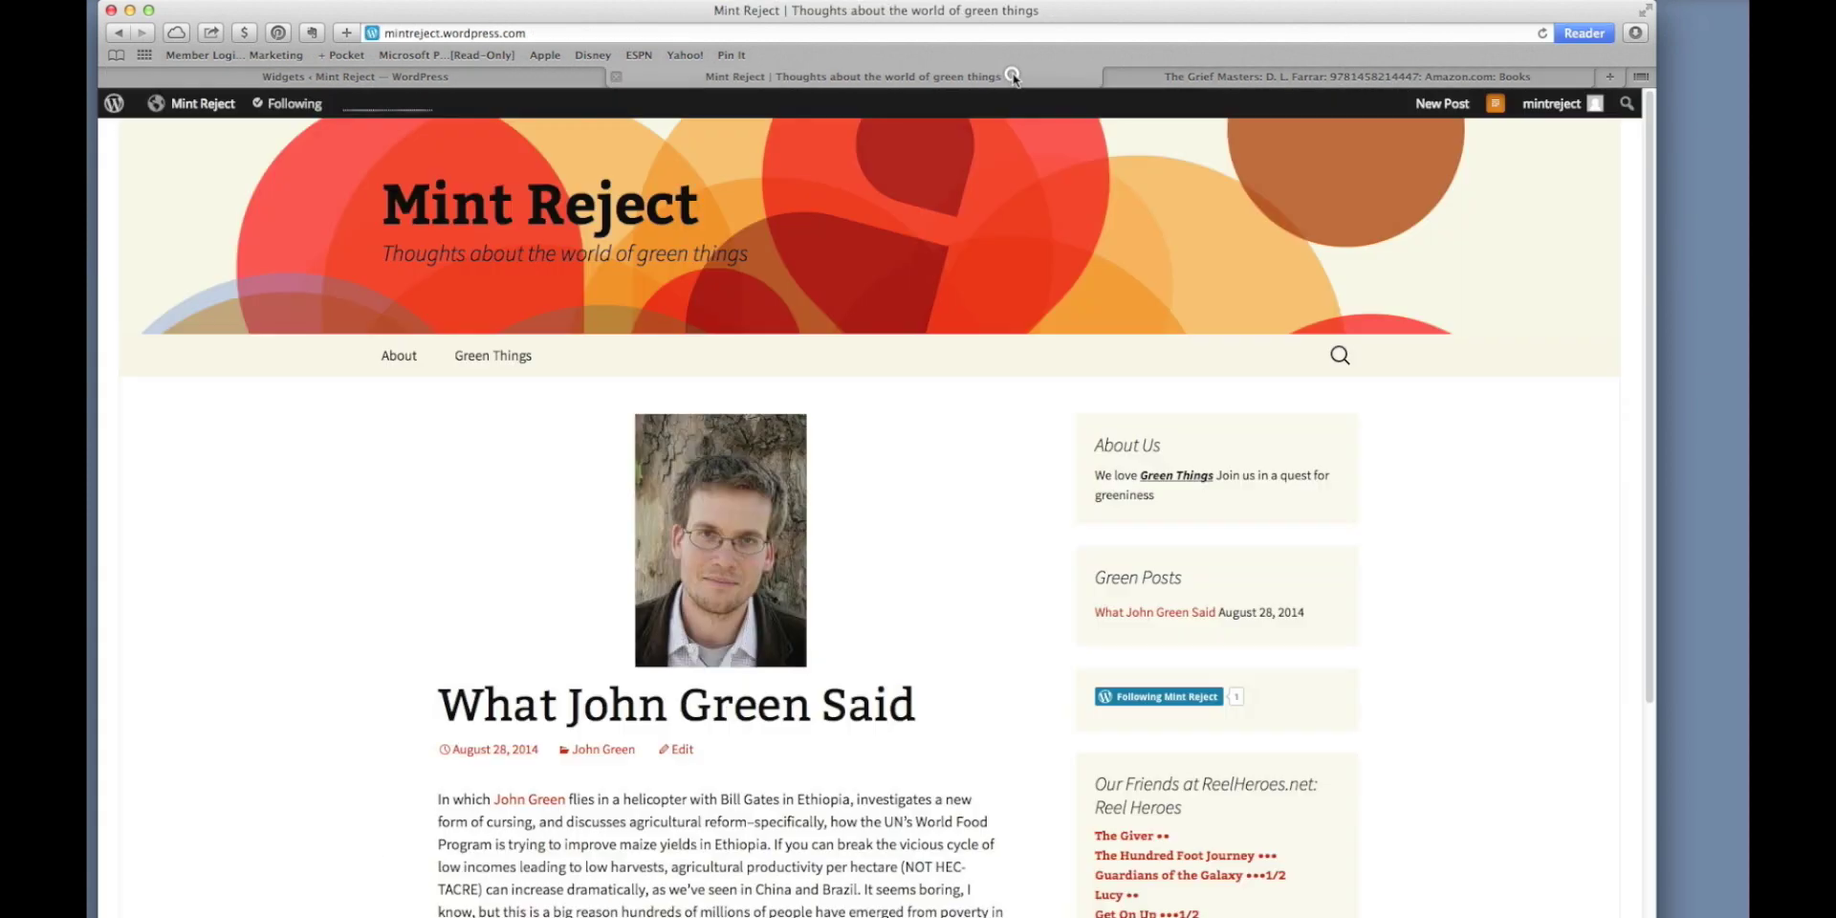
left_click(1536, 38)
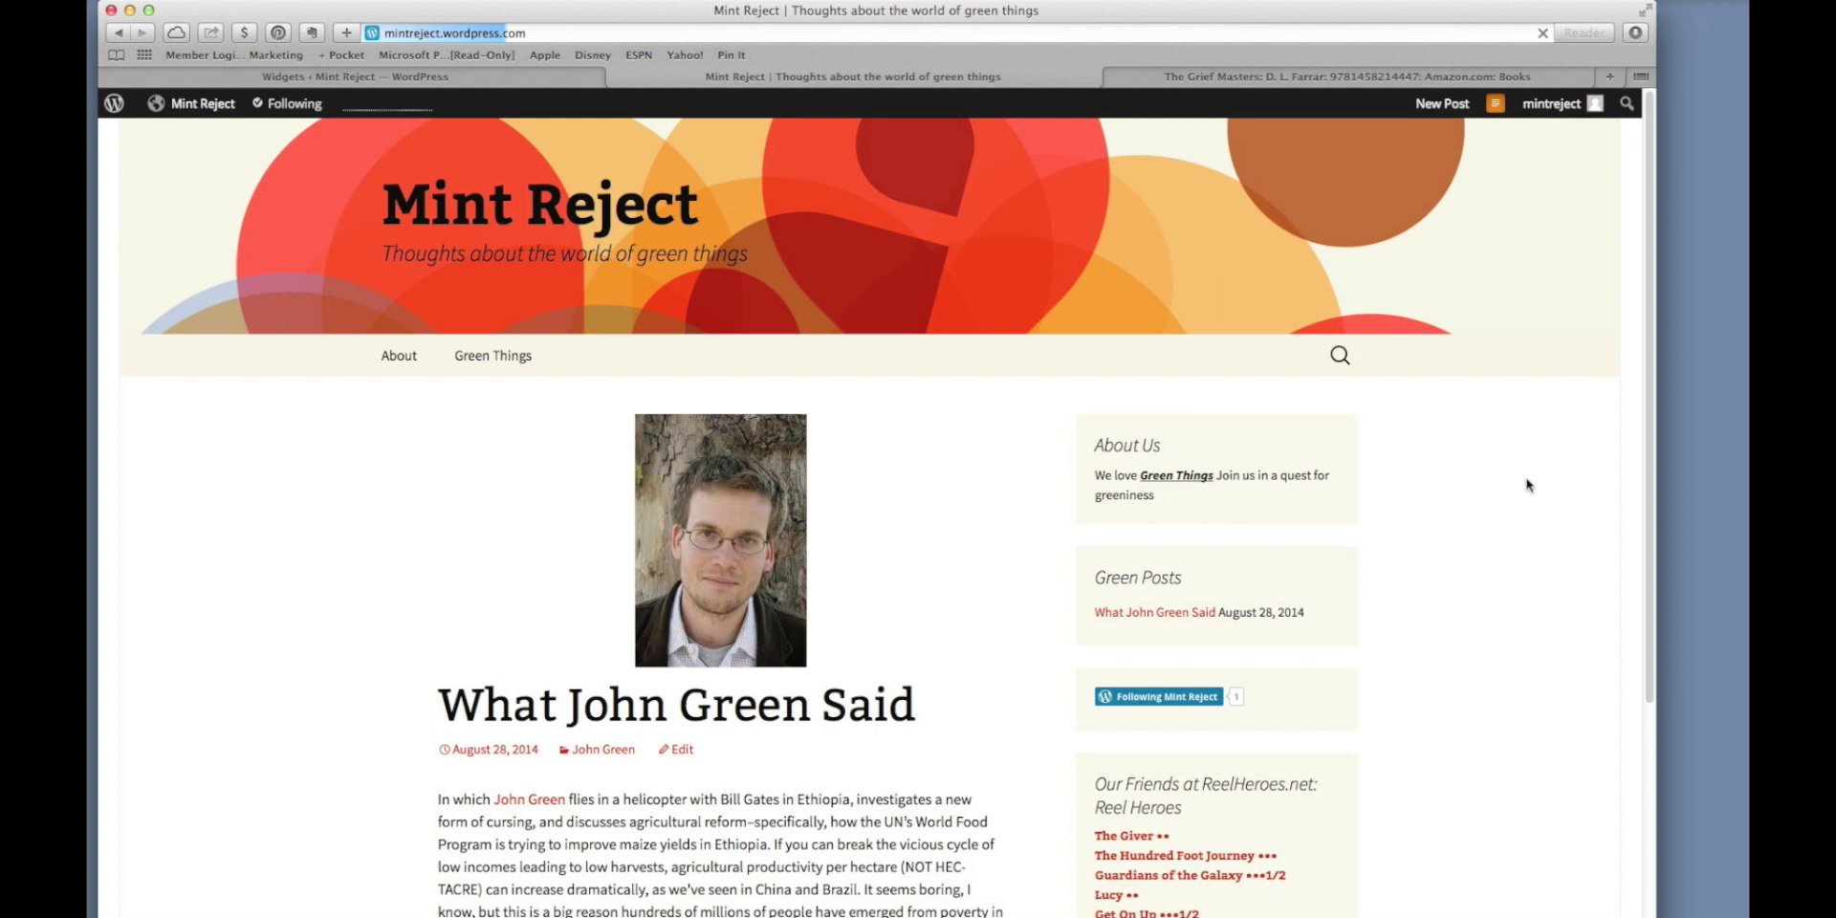
key("Return")
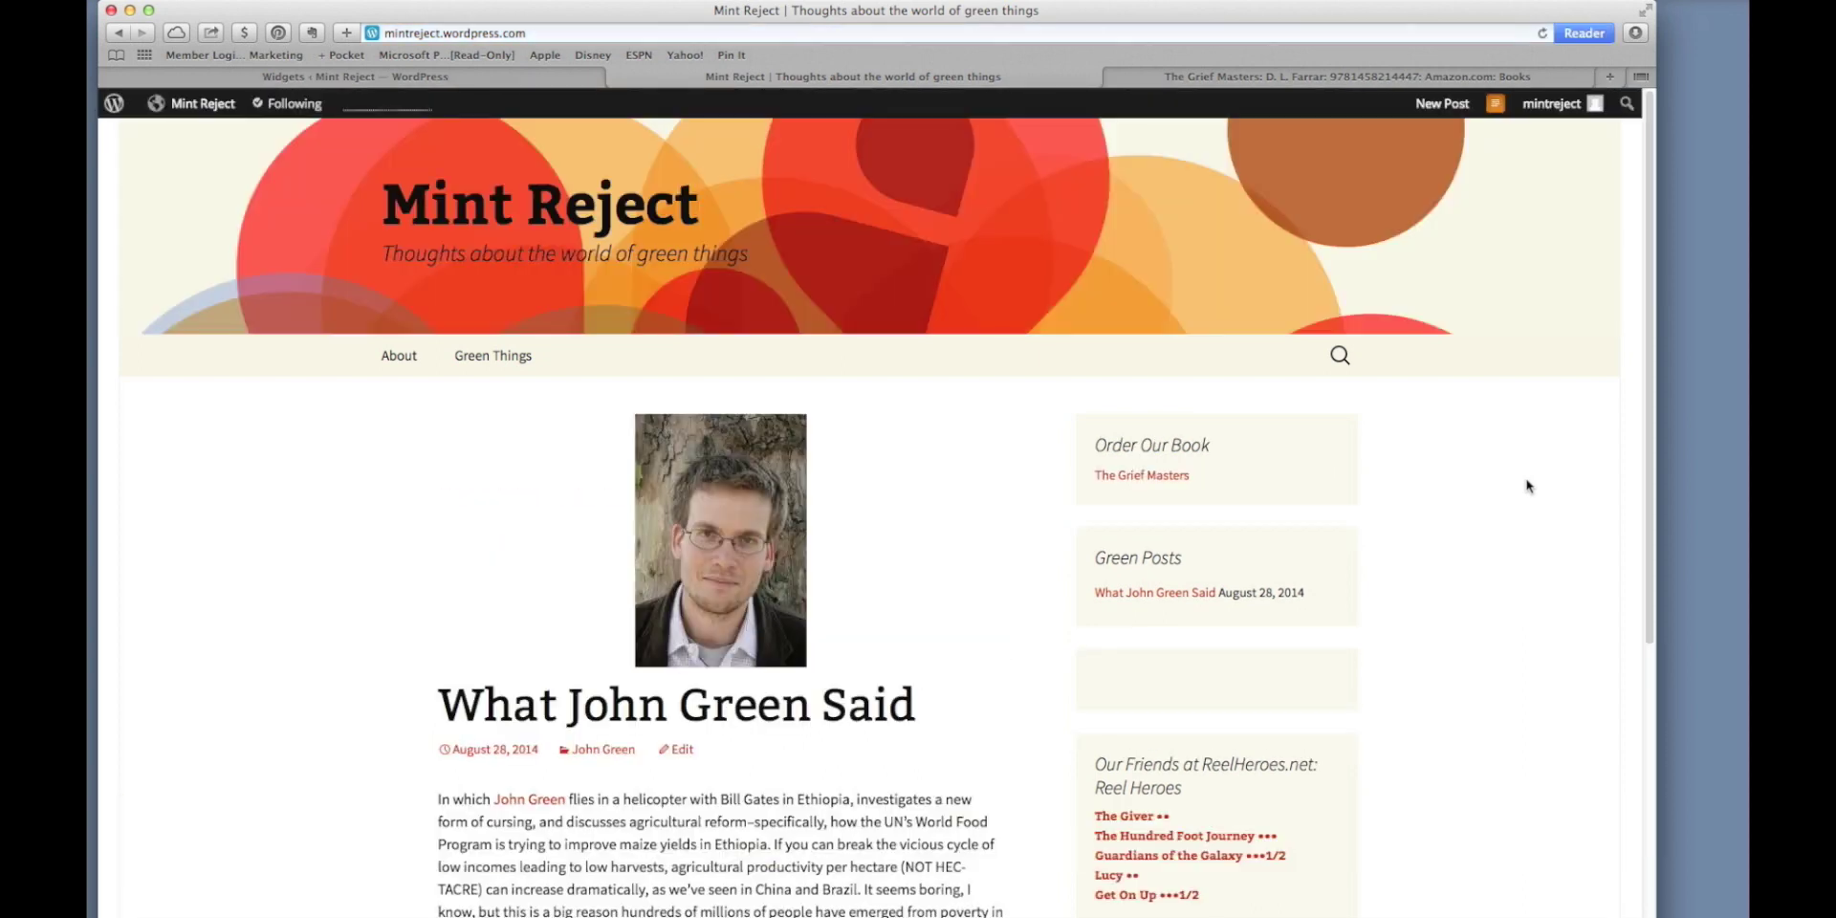
left_click(1165, 475)
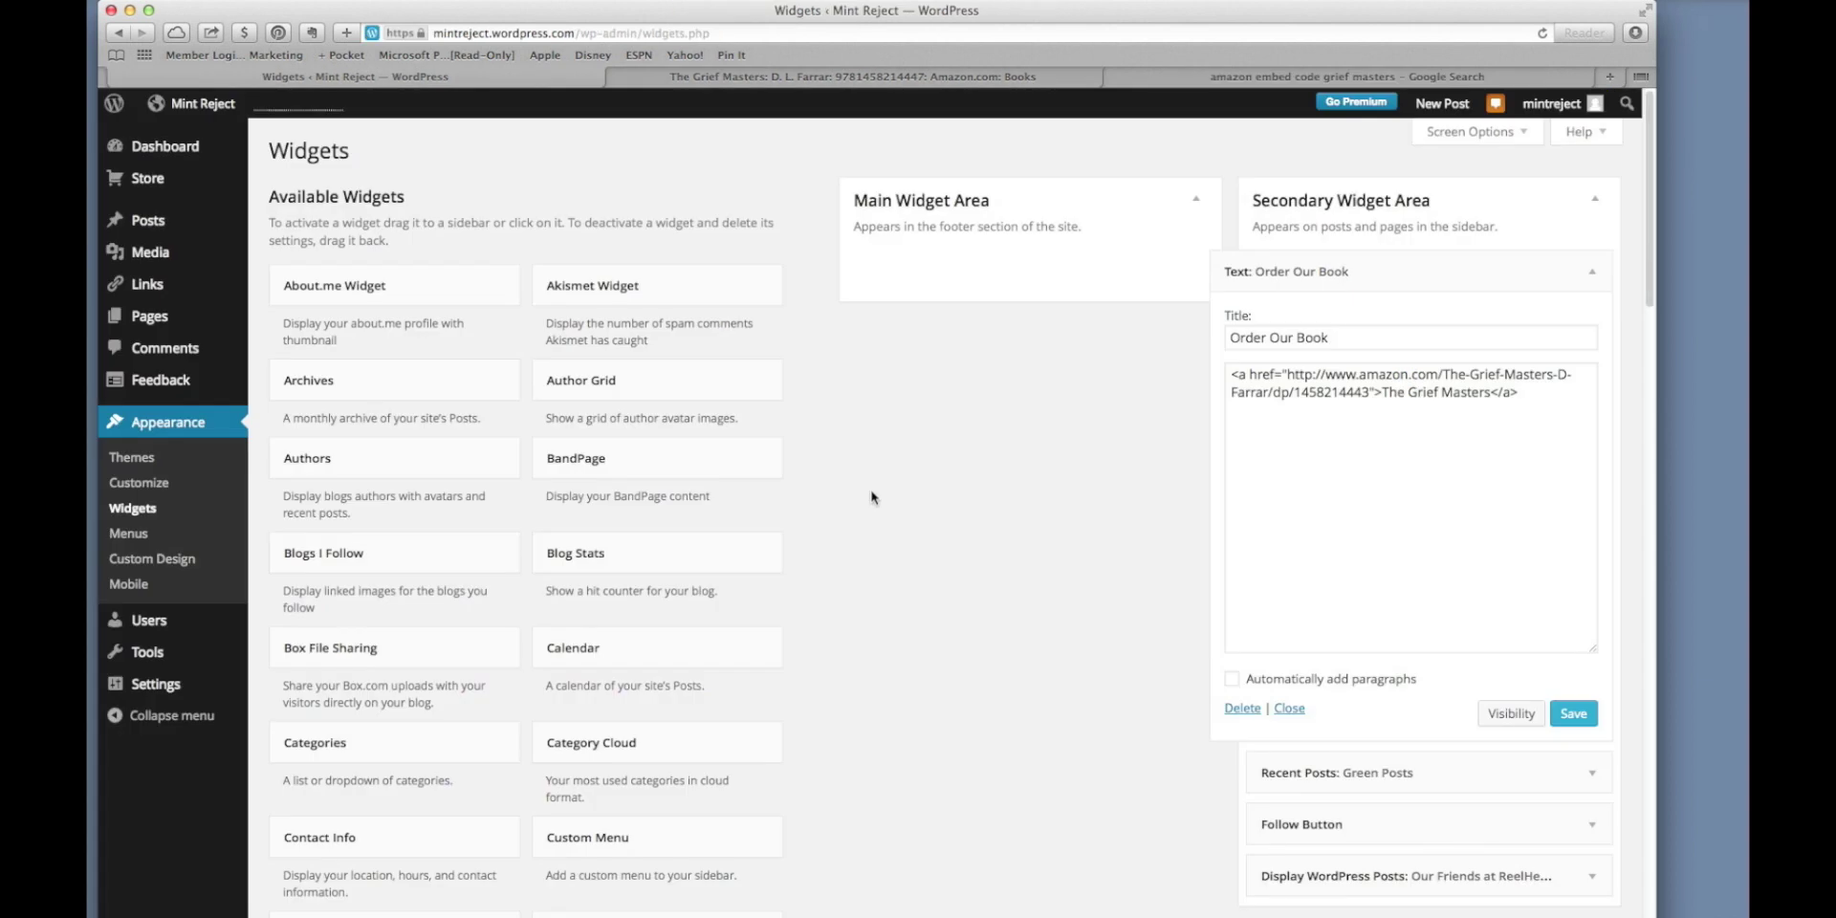
Add a Meta widget to the Secondary Widget Area and collapse Order Our Book.
scroll(877, 606, "down", 10)
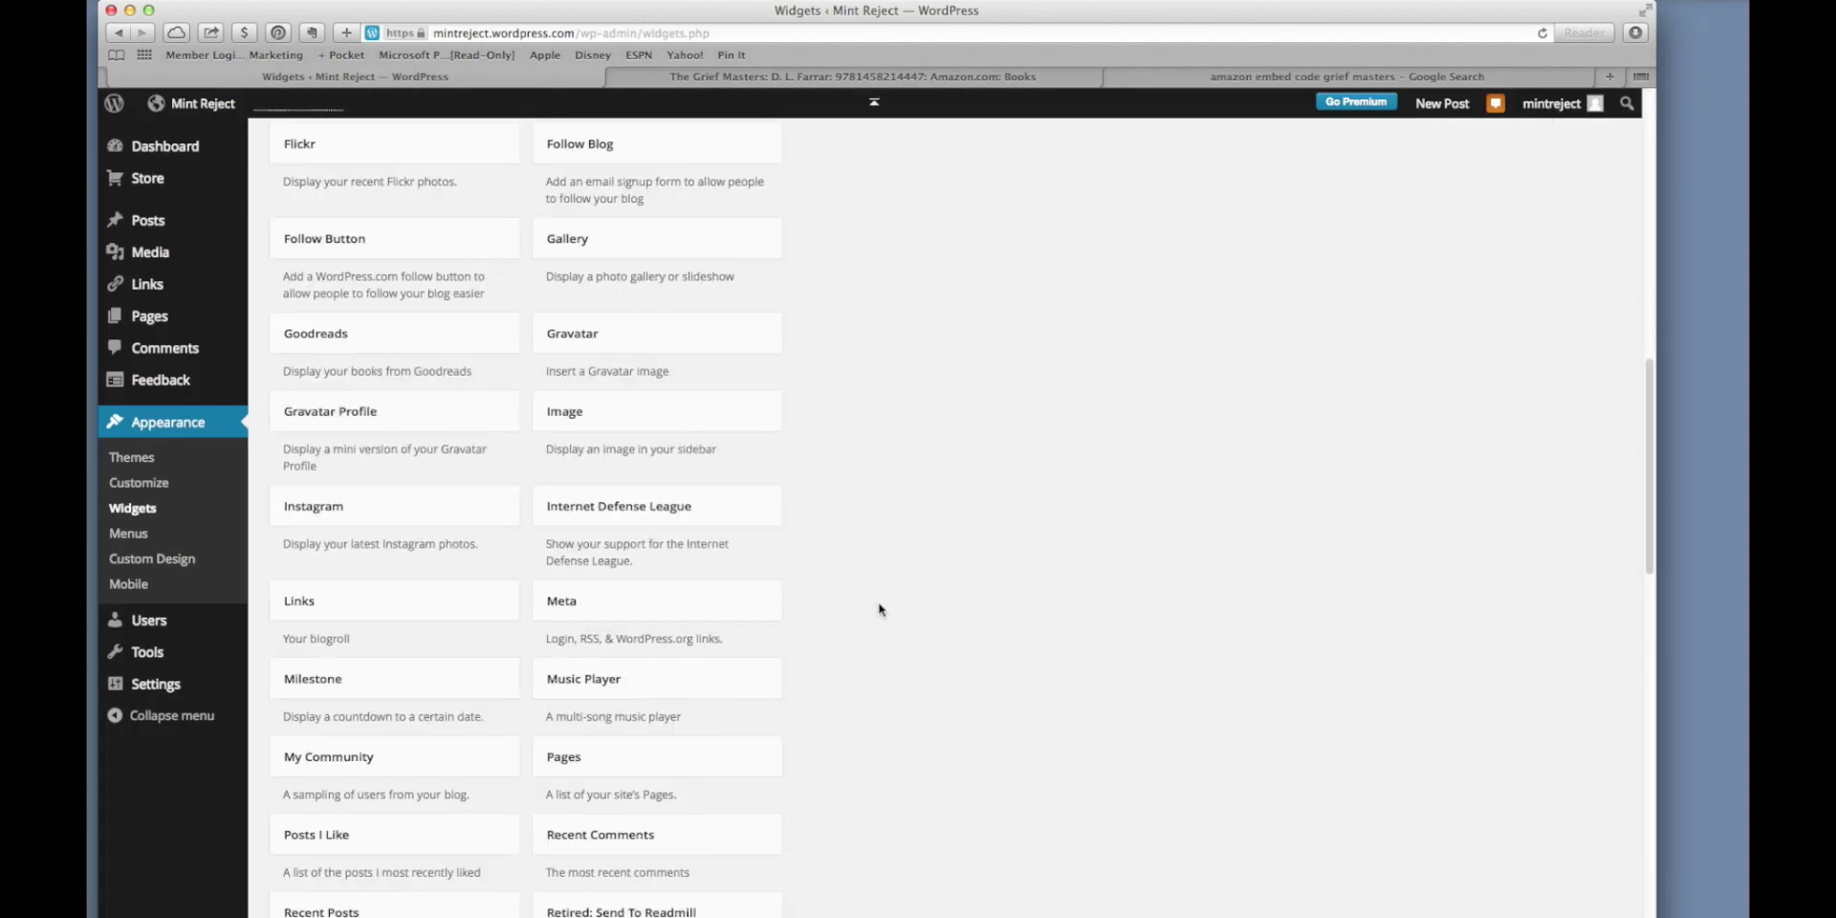
left_click_drag(714, 605, 1394, 788)
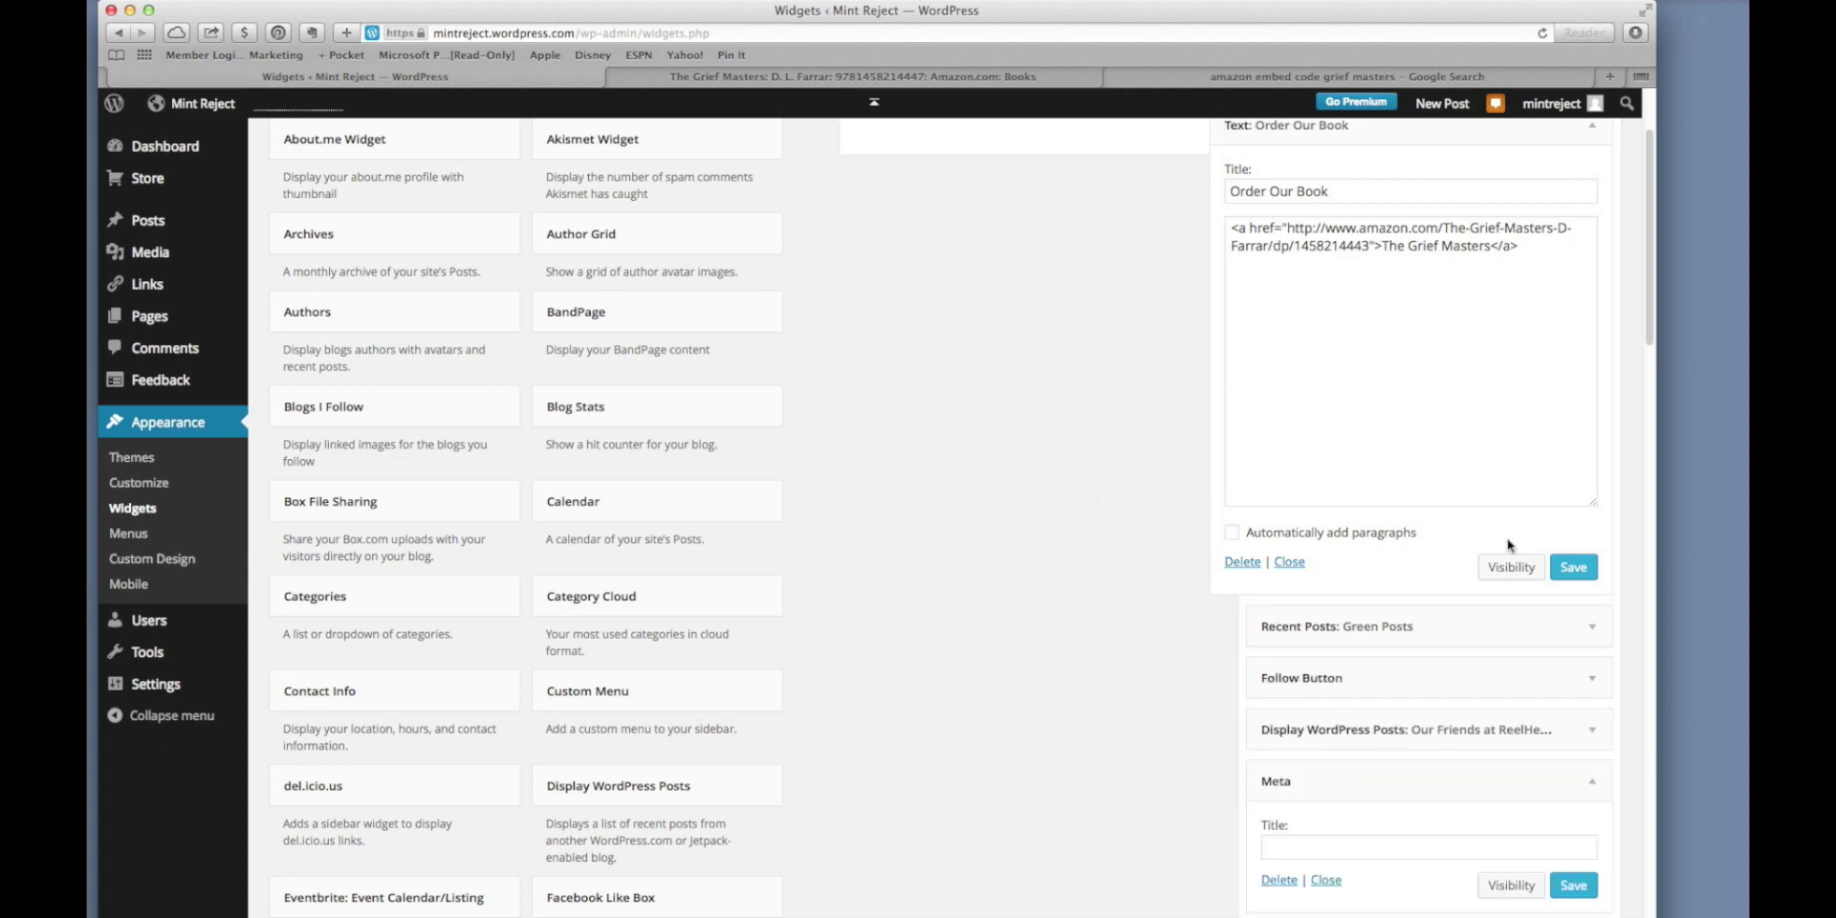
left_click(1288, 563)
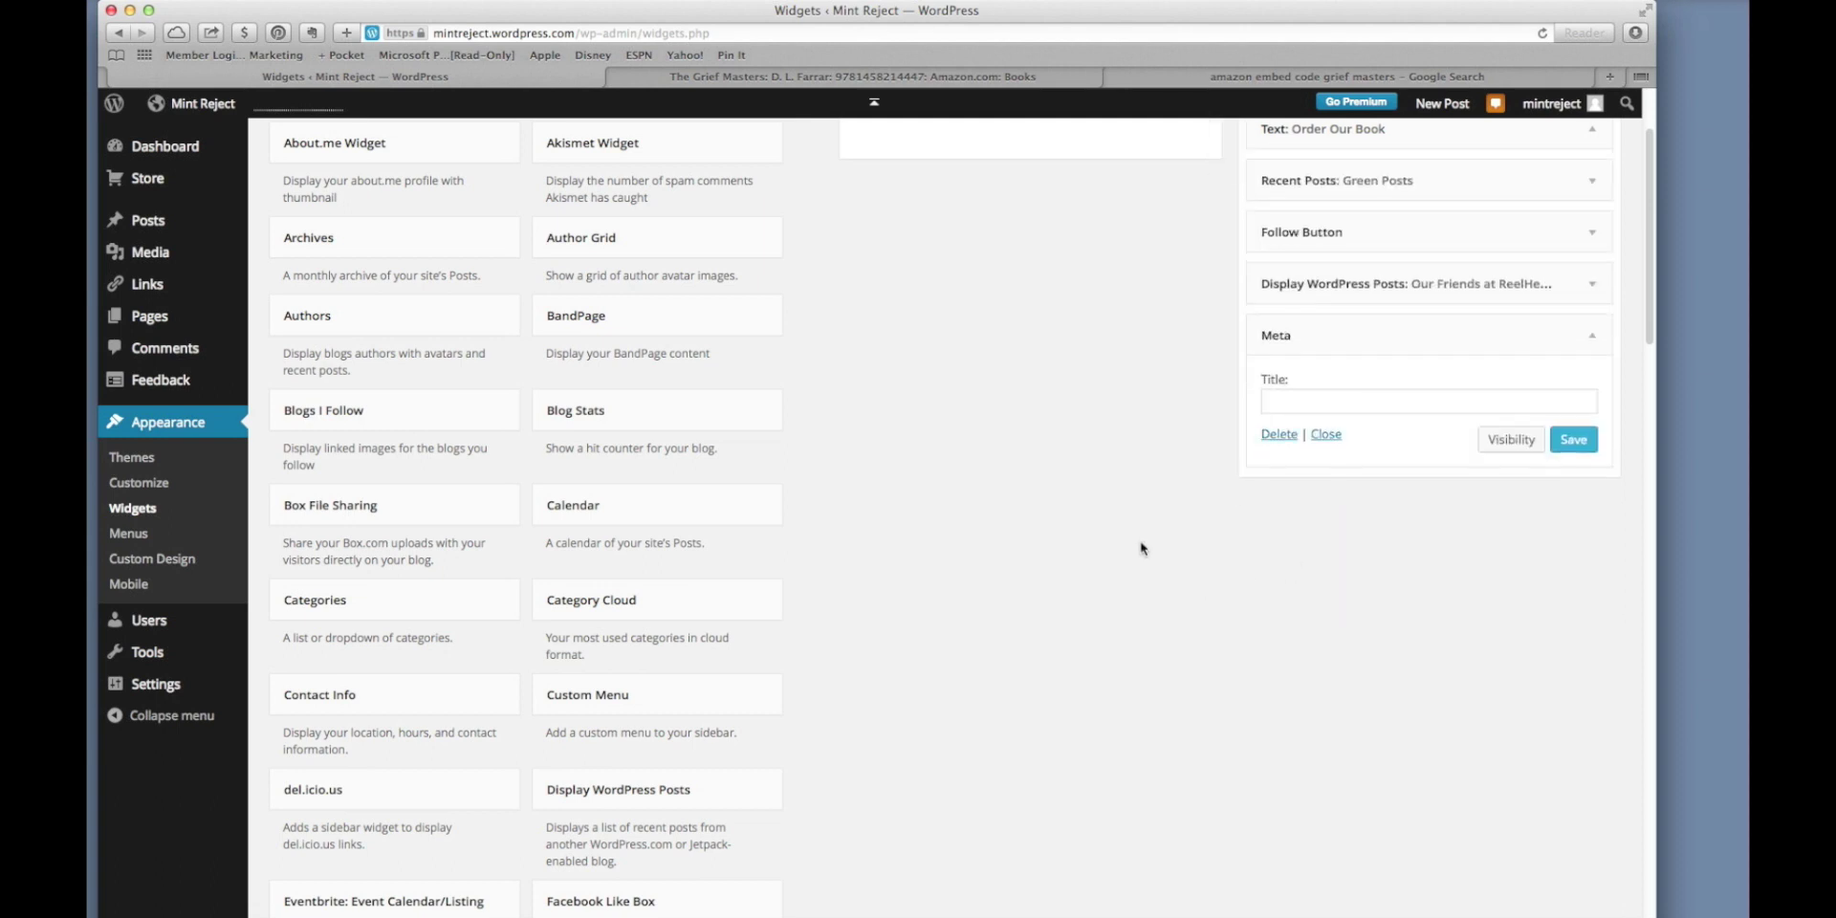
Title the Meta widget 'User Menu' and save it.
left_click(1362, 409)
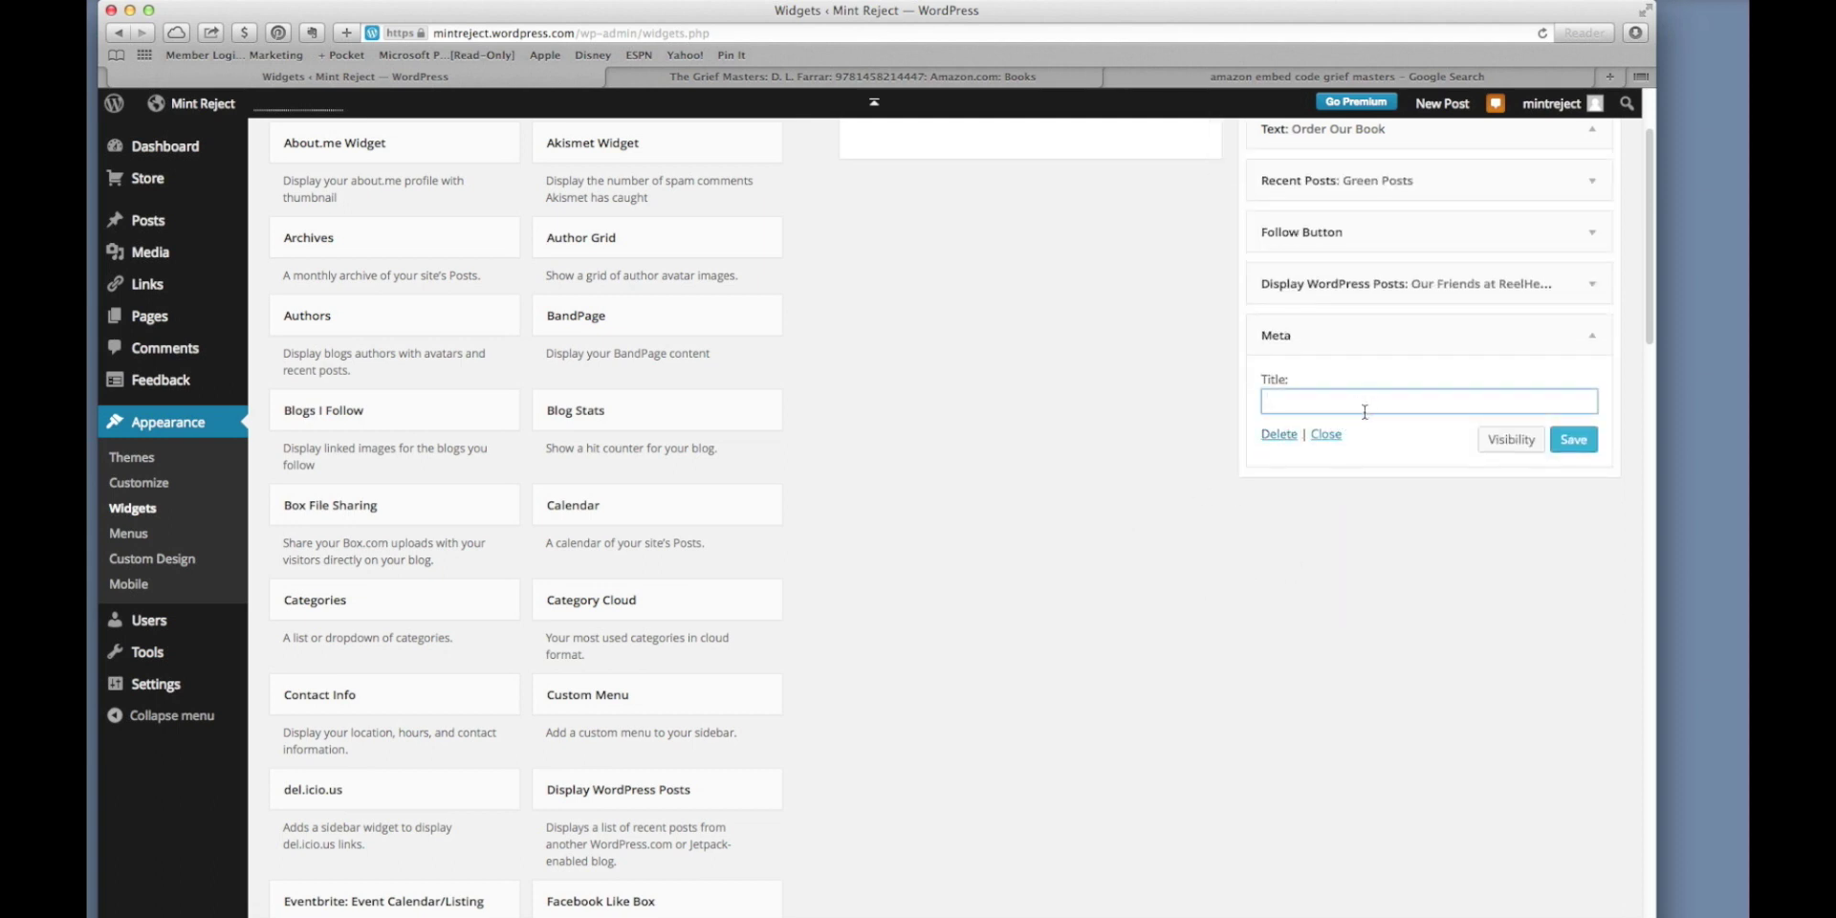
type("User Menu")
left_click(1573, 440)
left_click(1047, 79)
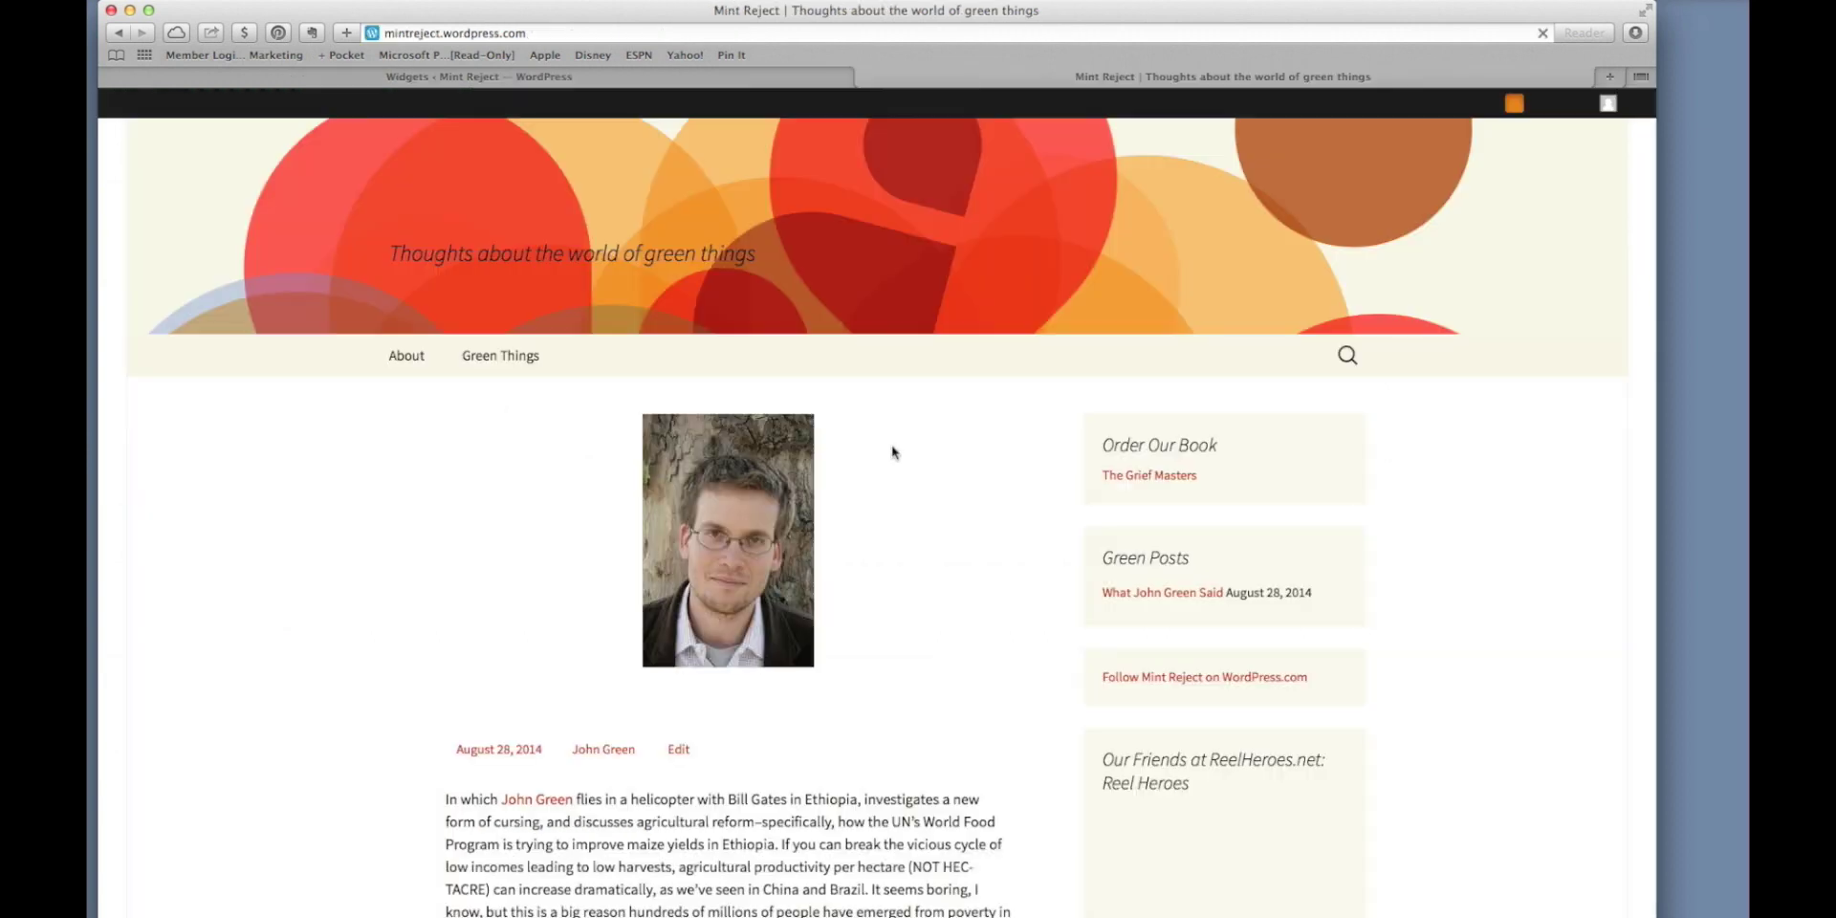
Scroll the live blog to see the User Menu sidebar links, then return to Widgets.
scroll(895, 451, "down", 2)
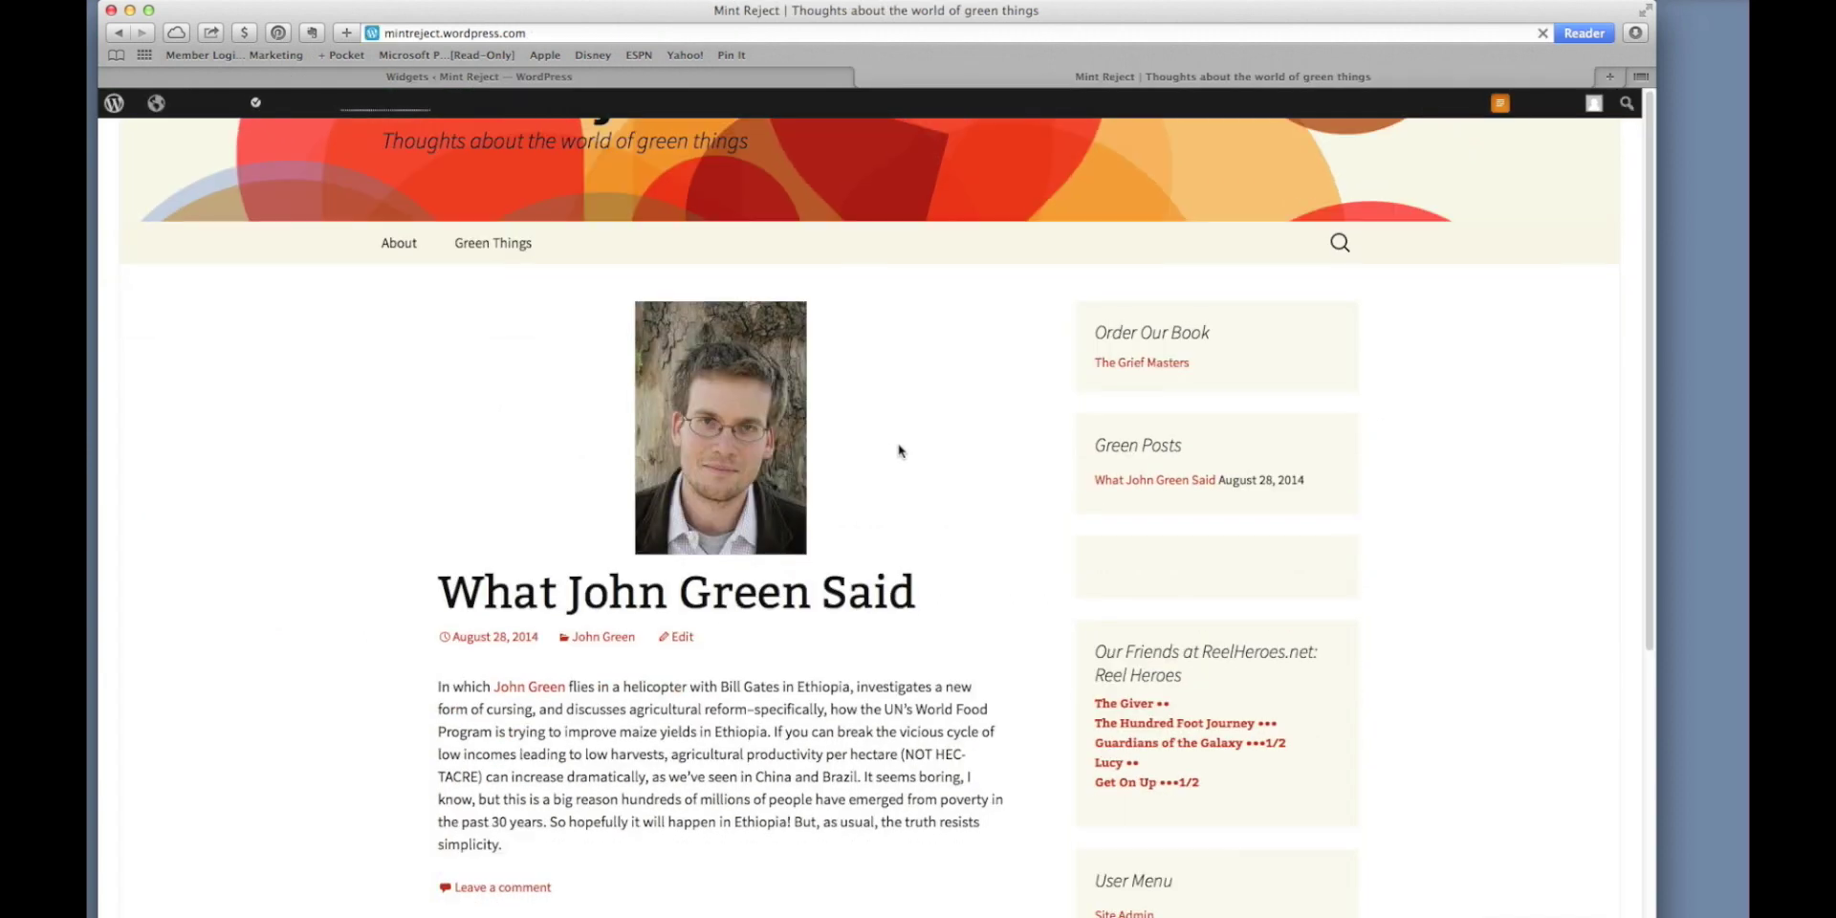
scroll(934, 449, "down", 3)
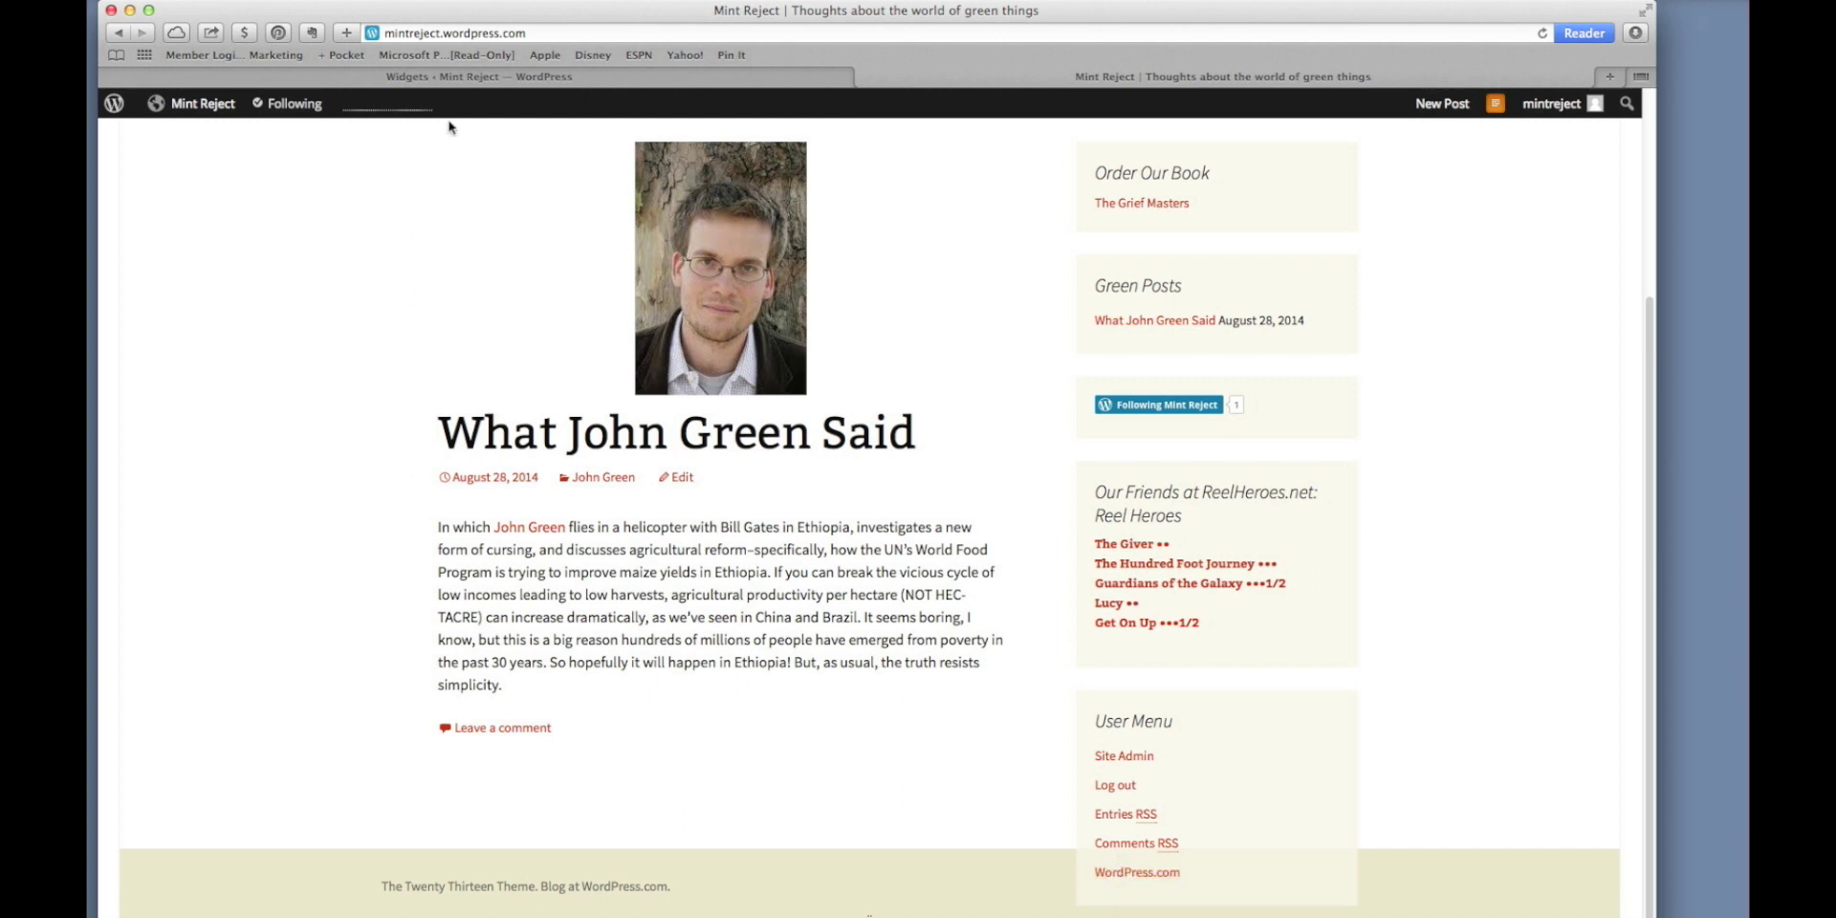
left_click(456, 77)
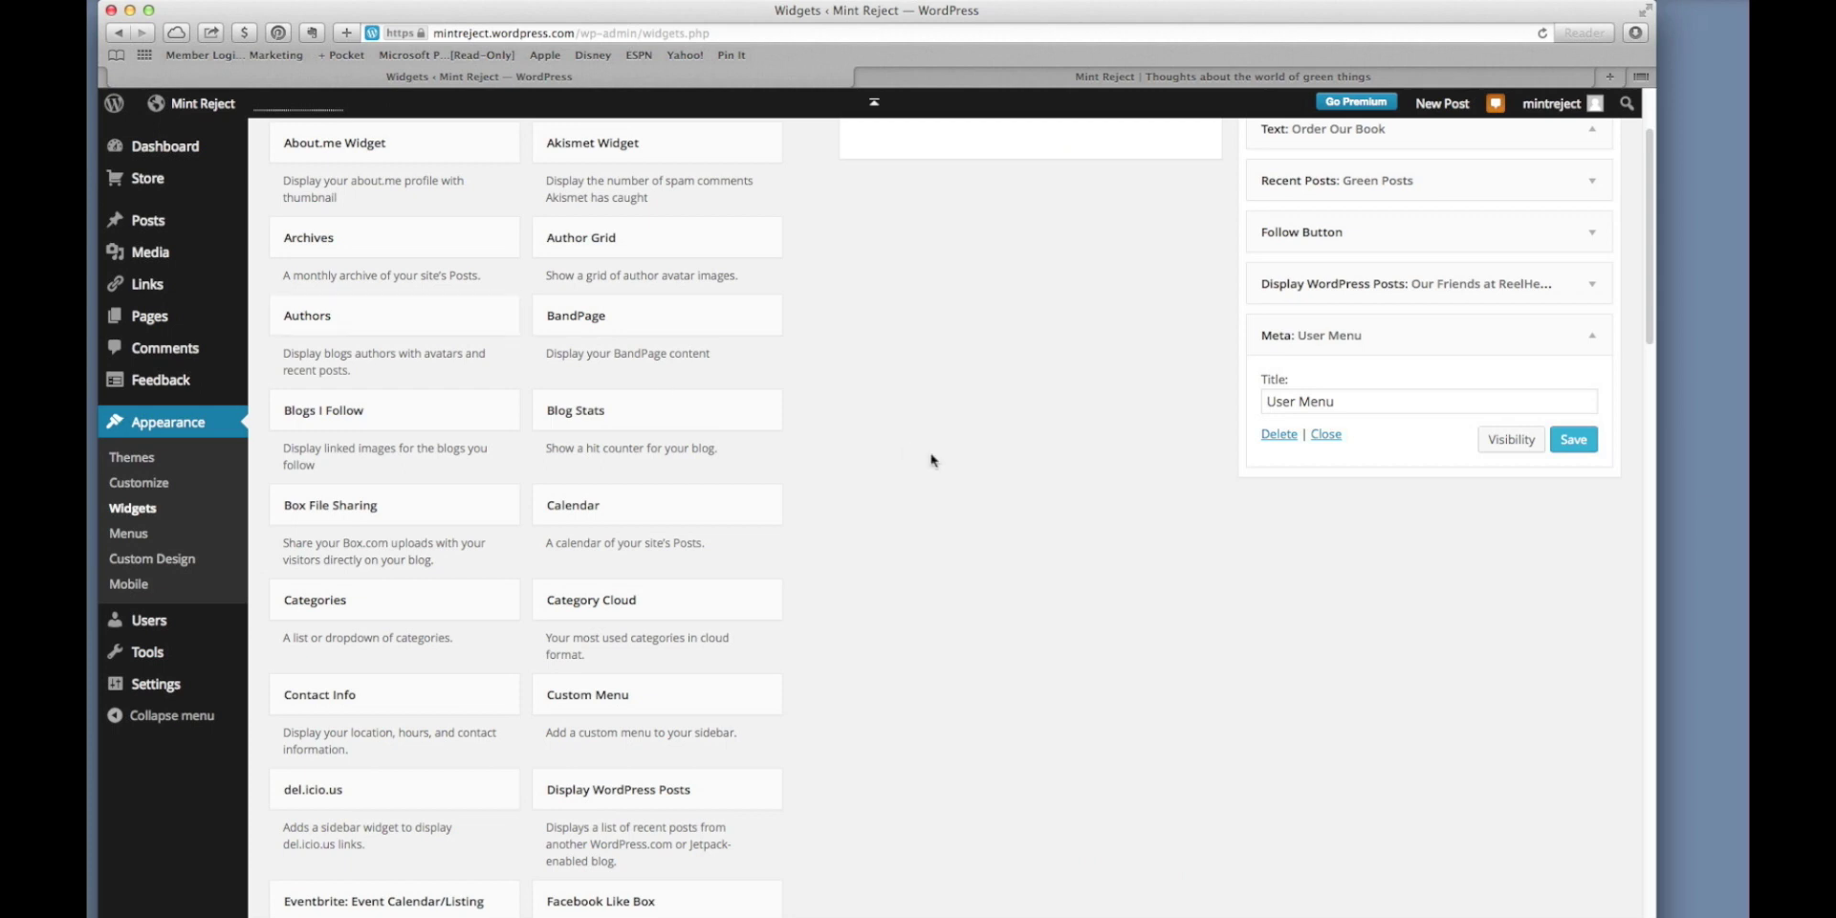
Close the User Menu widget's settings and go to the blog's Pages list.
scroll(942, 464, "up", 2)
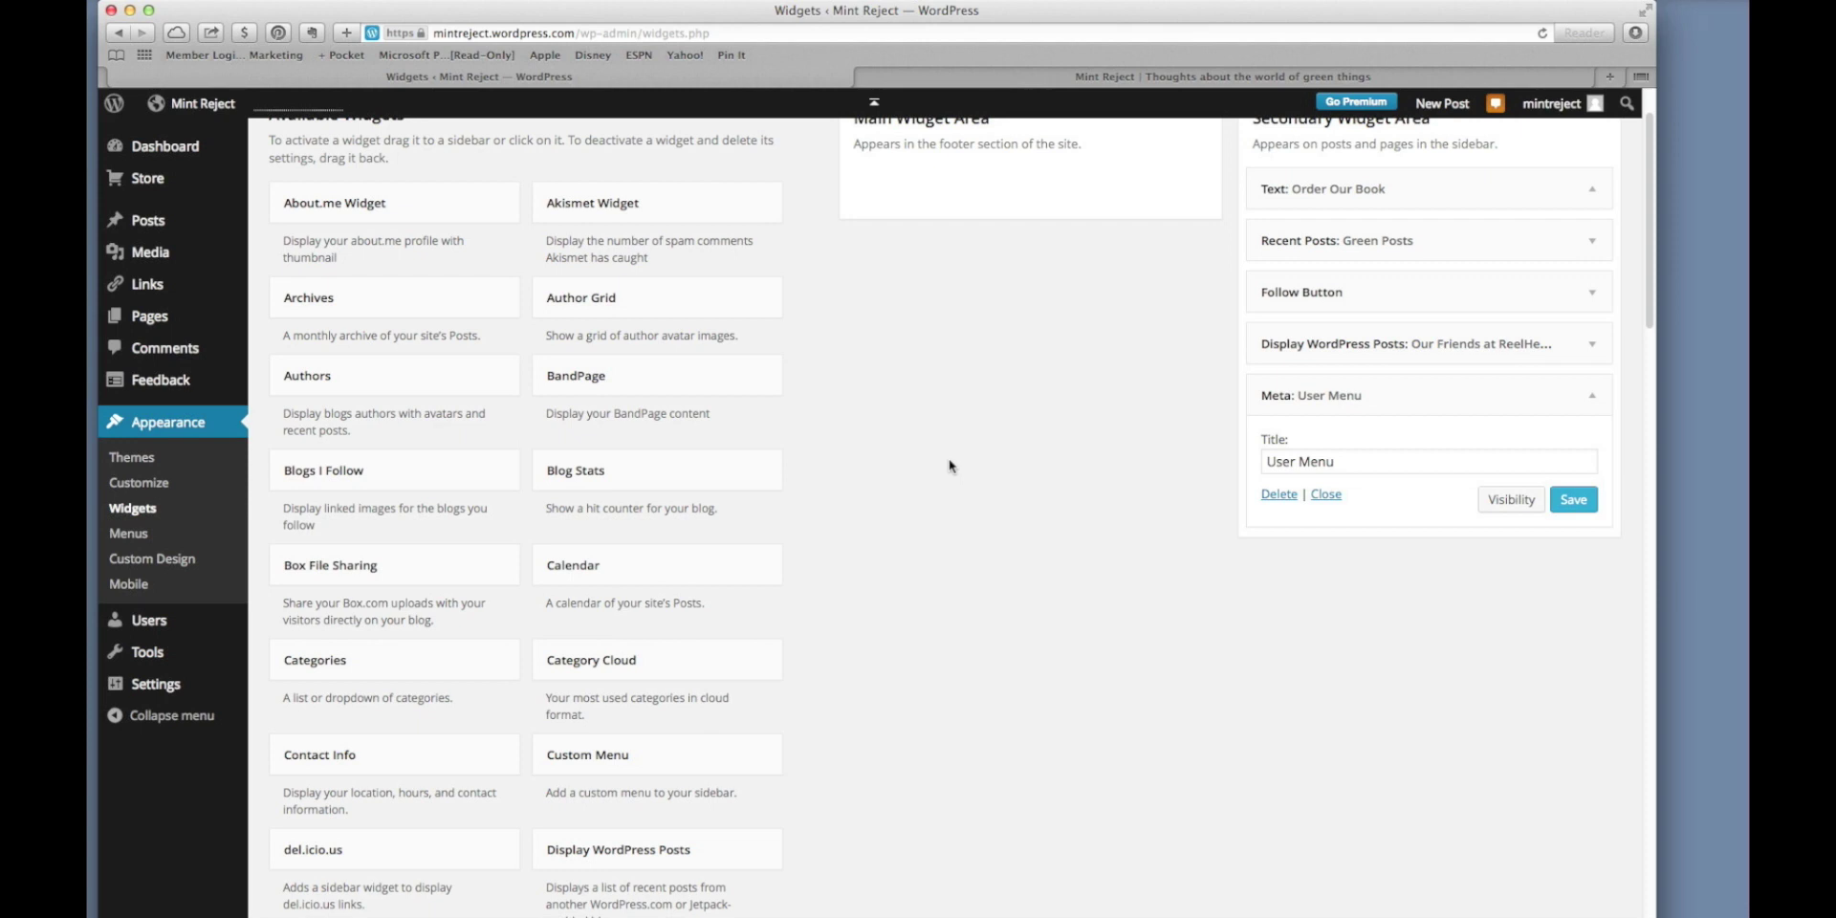
scroll(949, 460, "up", 3)
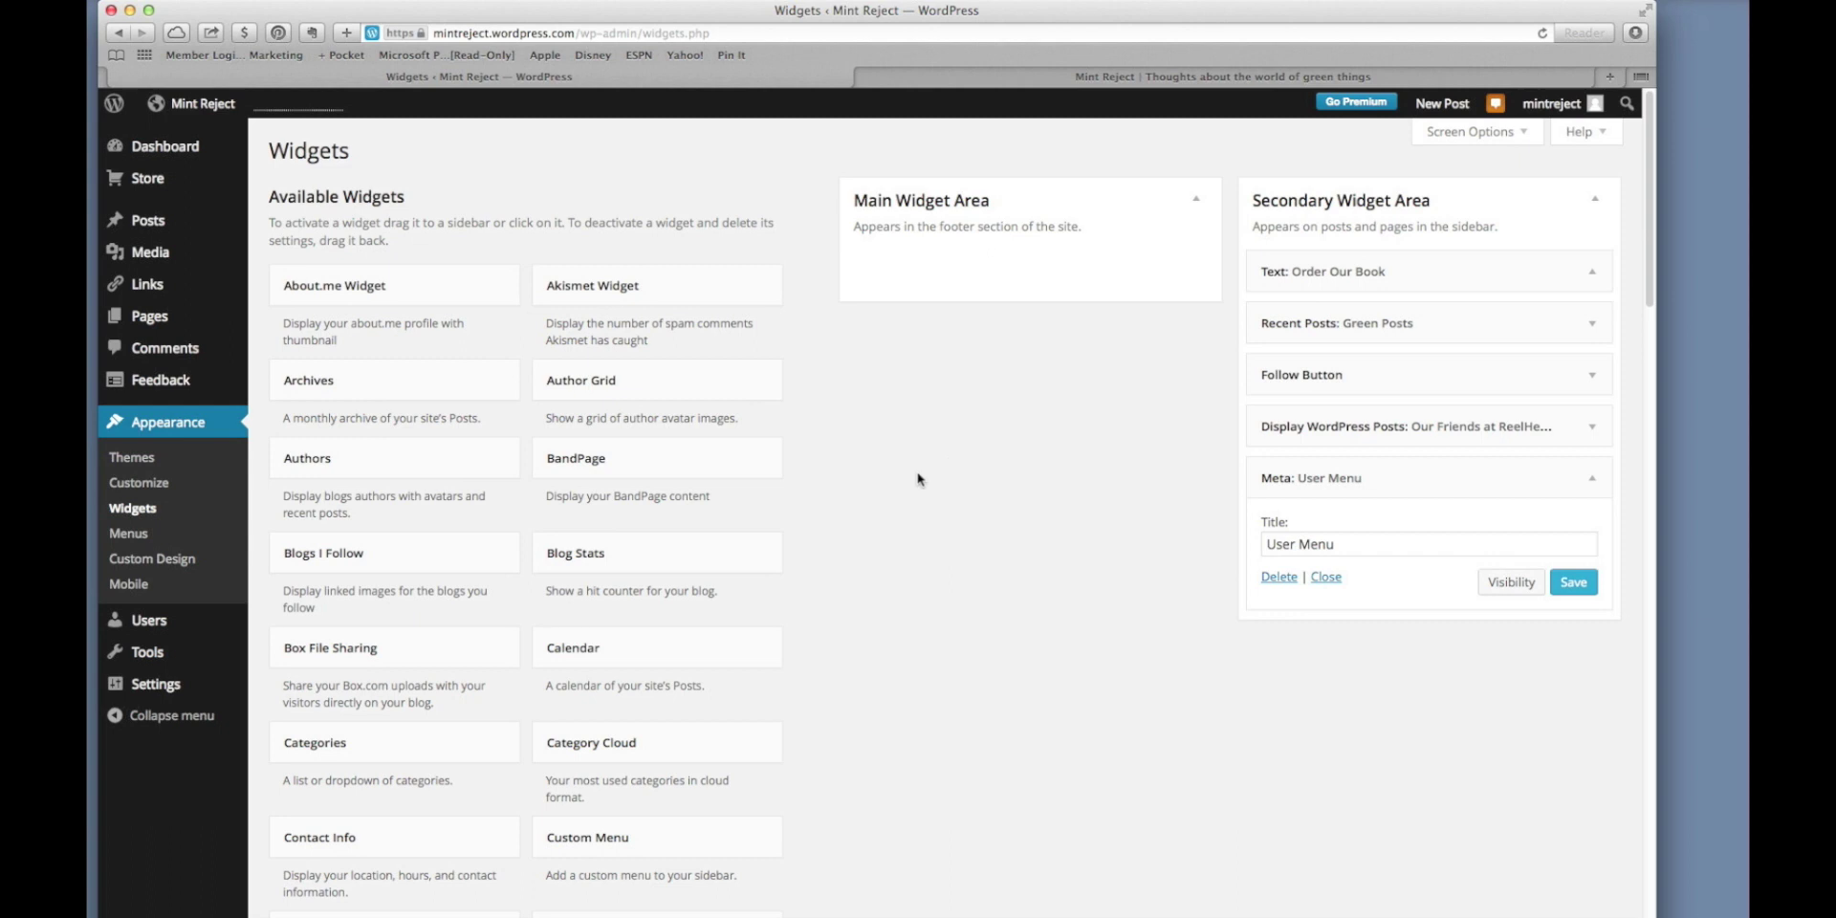
left_click(1330, 580)
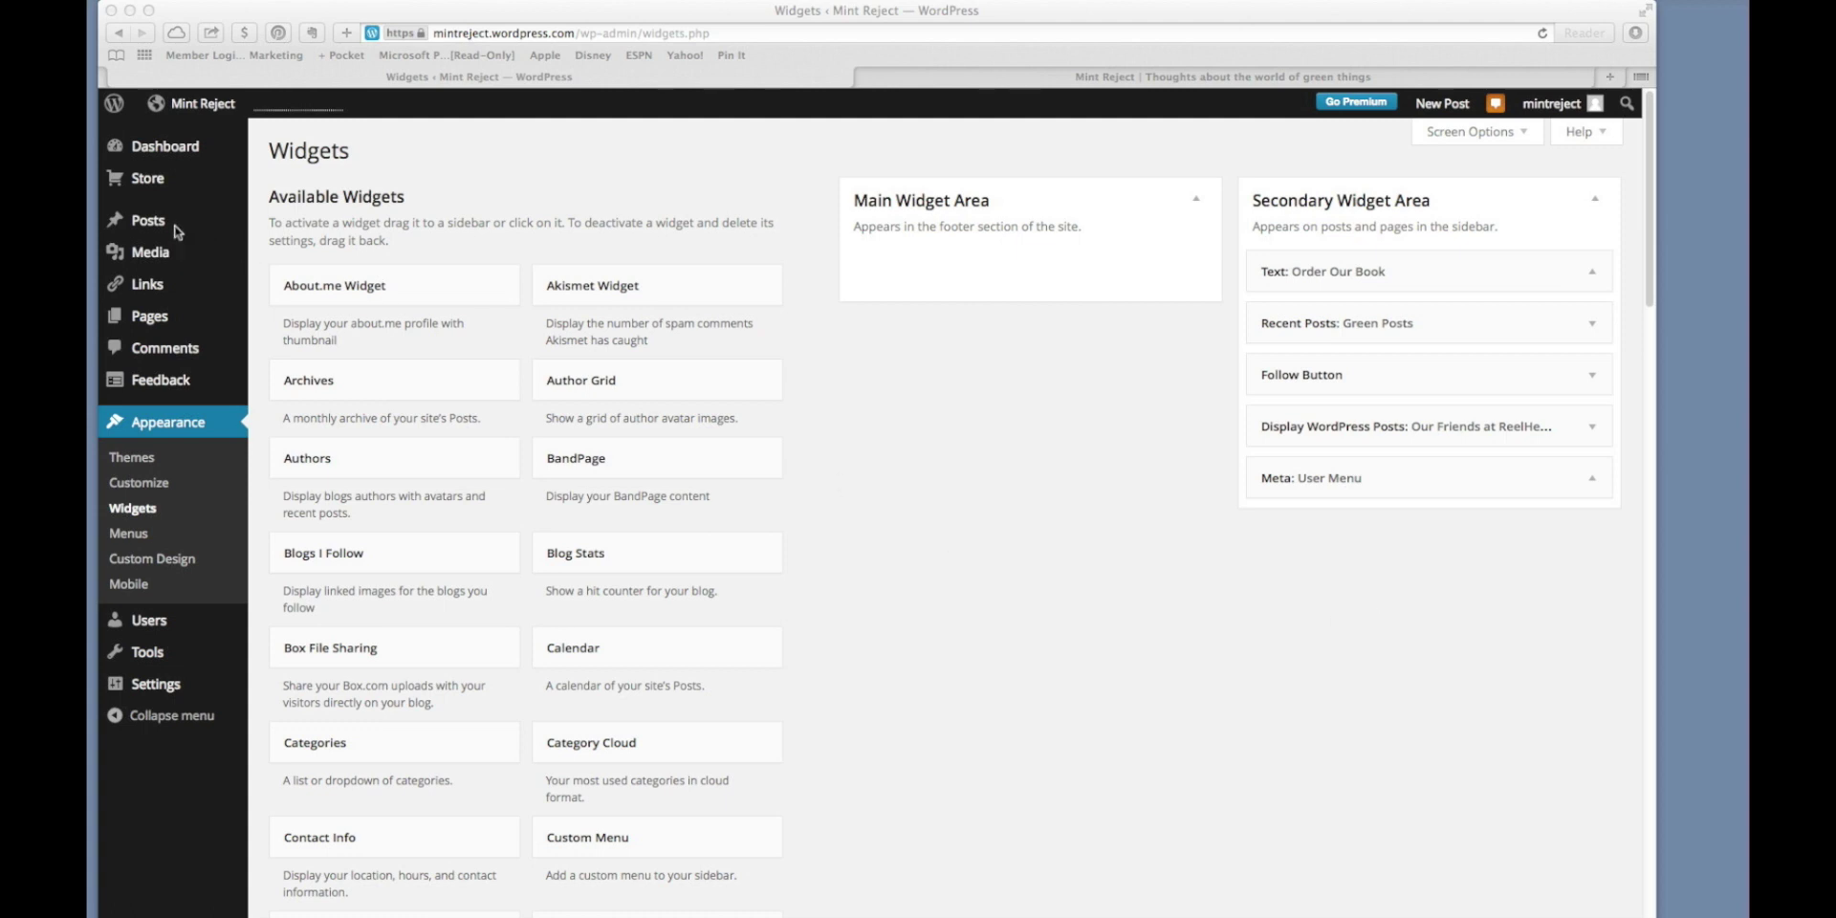
left_click(154, 318)
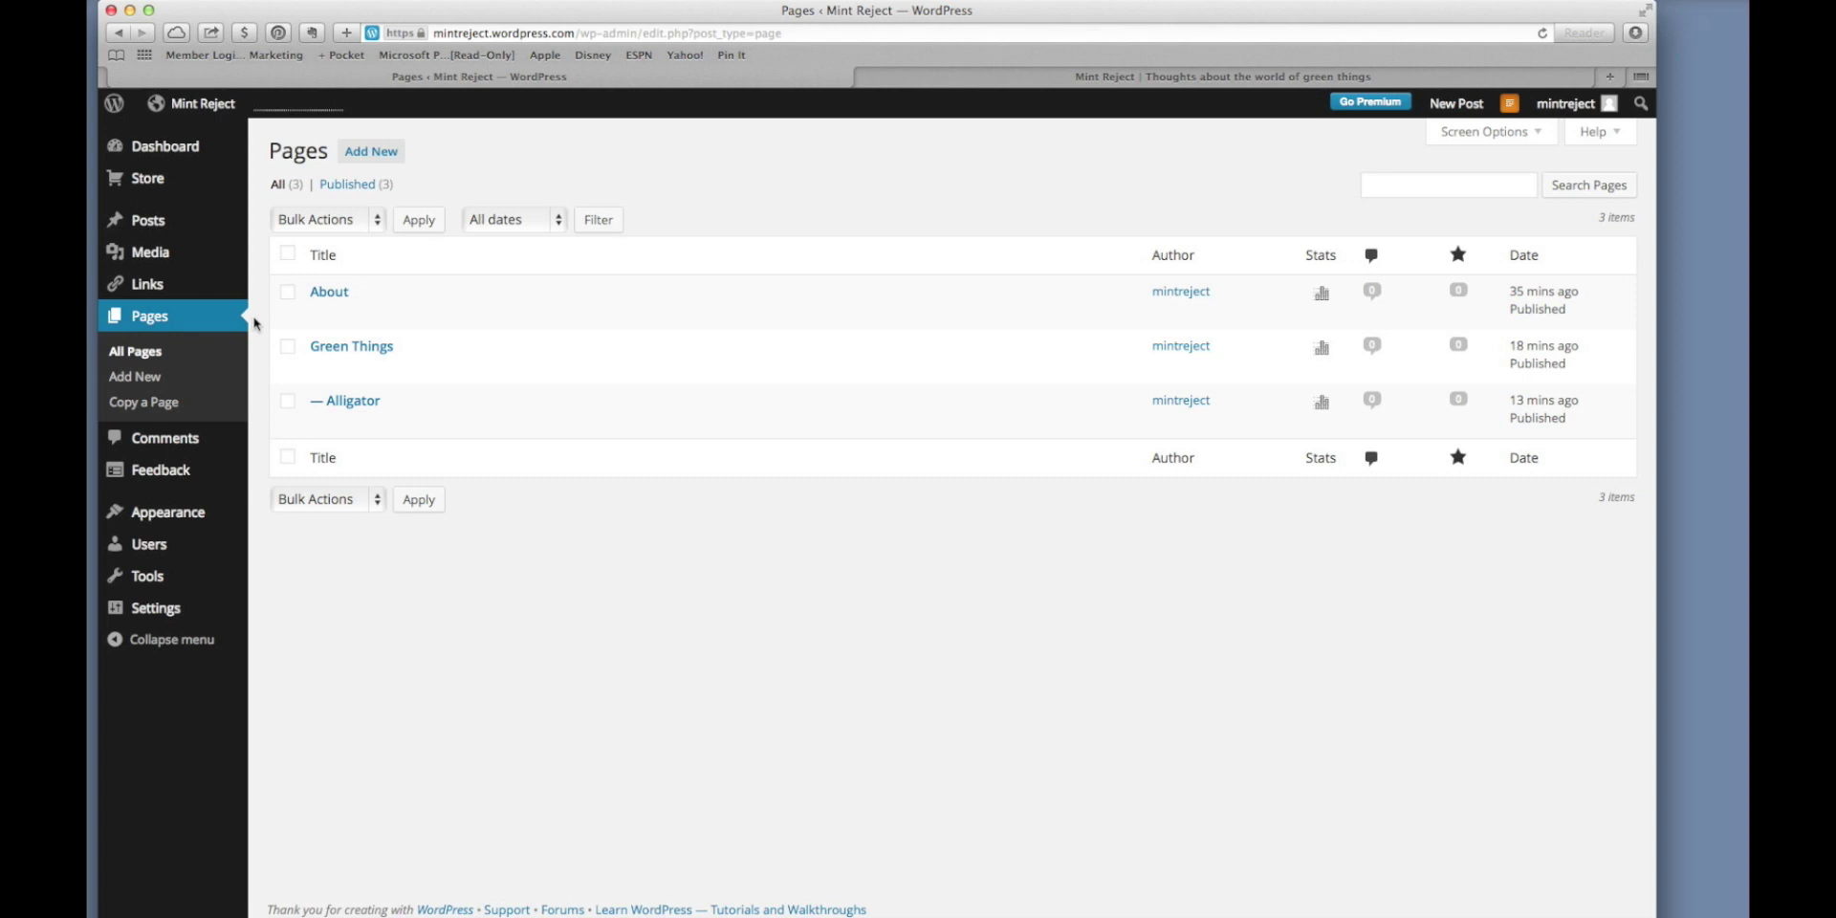
Start a new page titled 'My Book'.
left_click(373, 151)
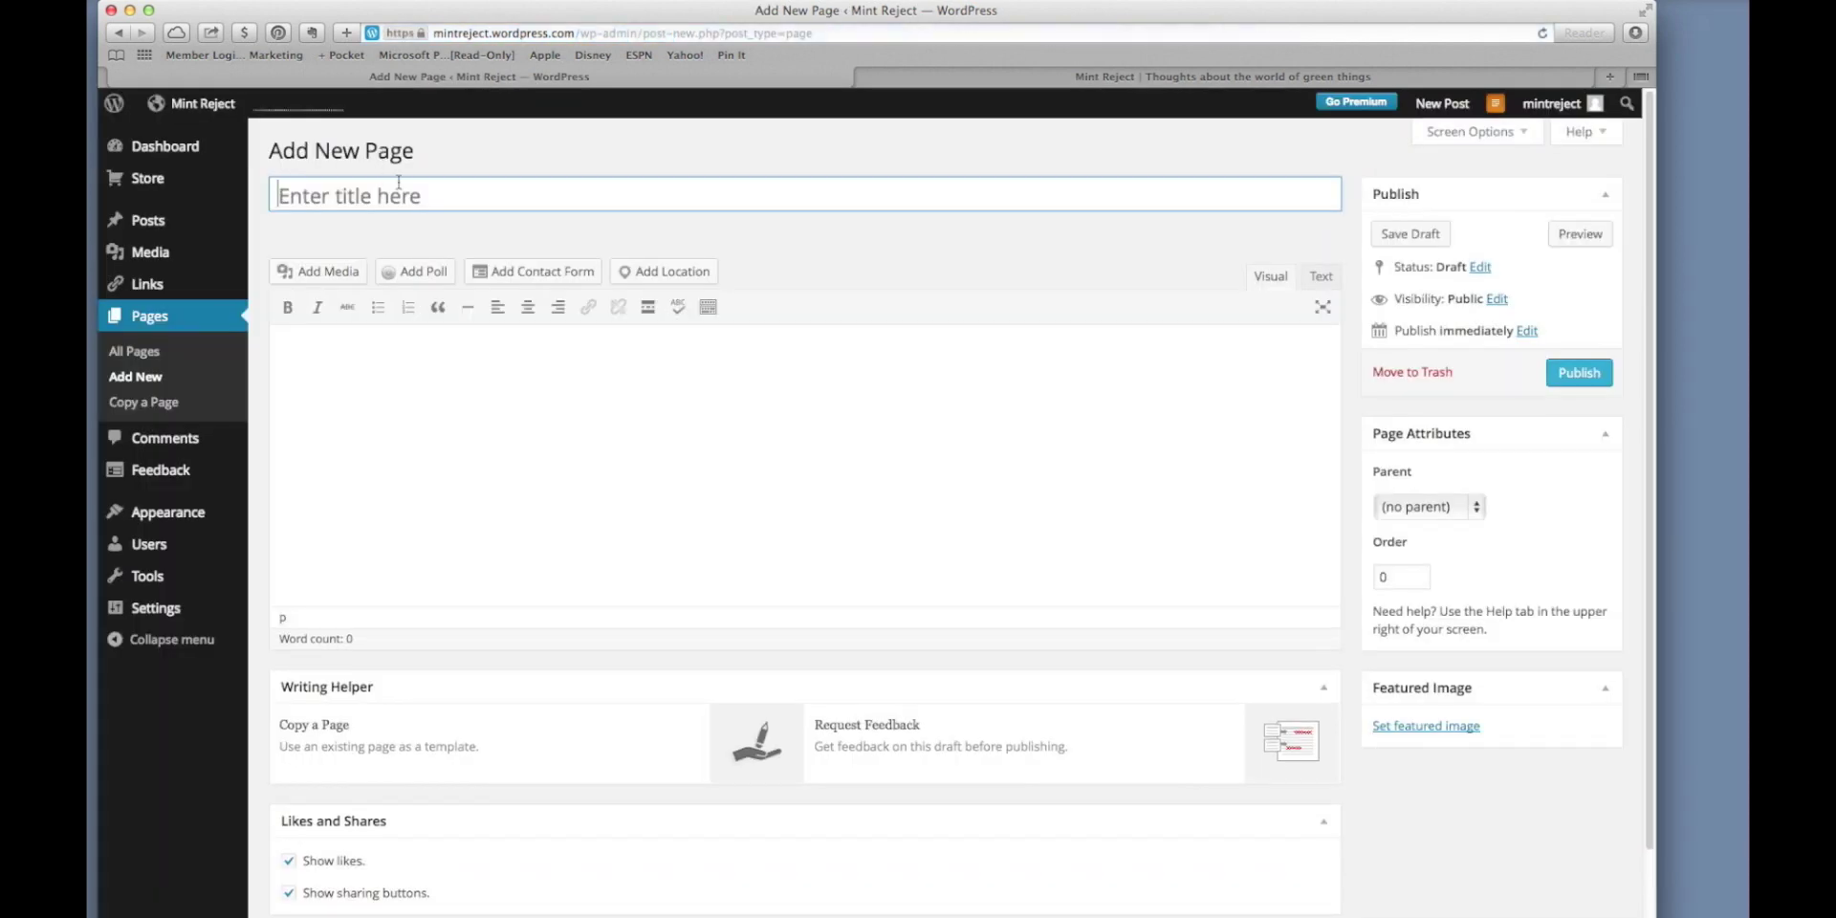
left_click(415, 199)
type("My Book")
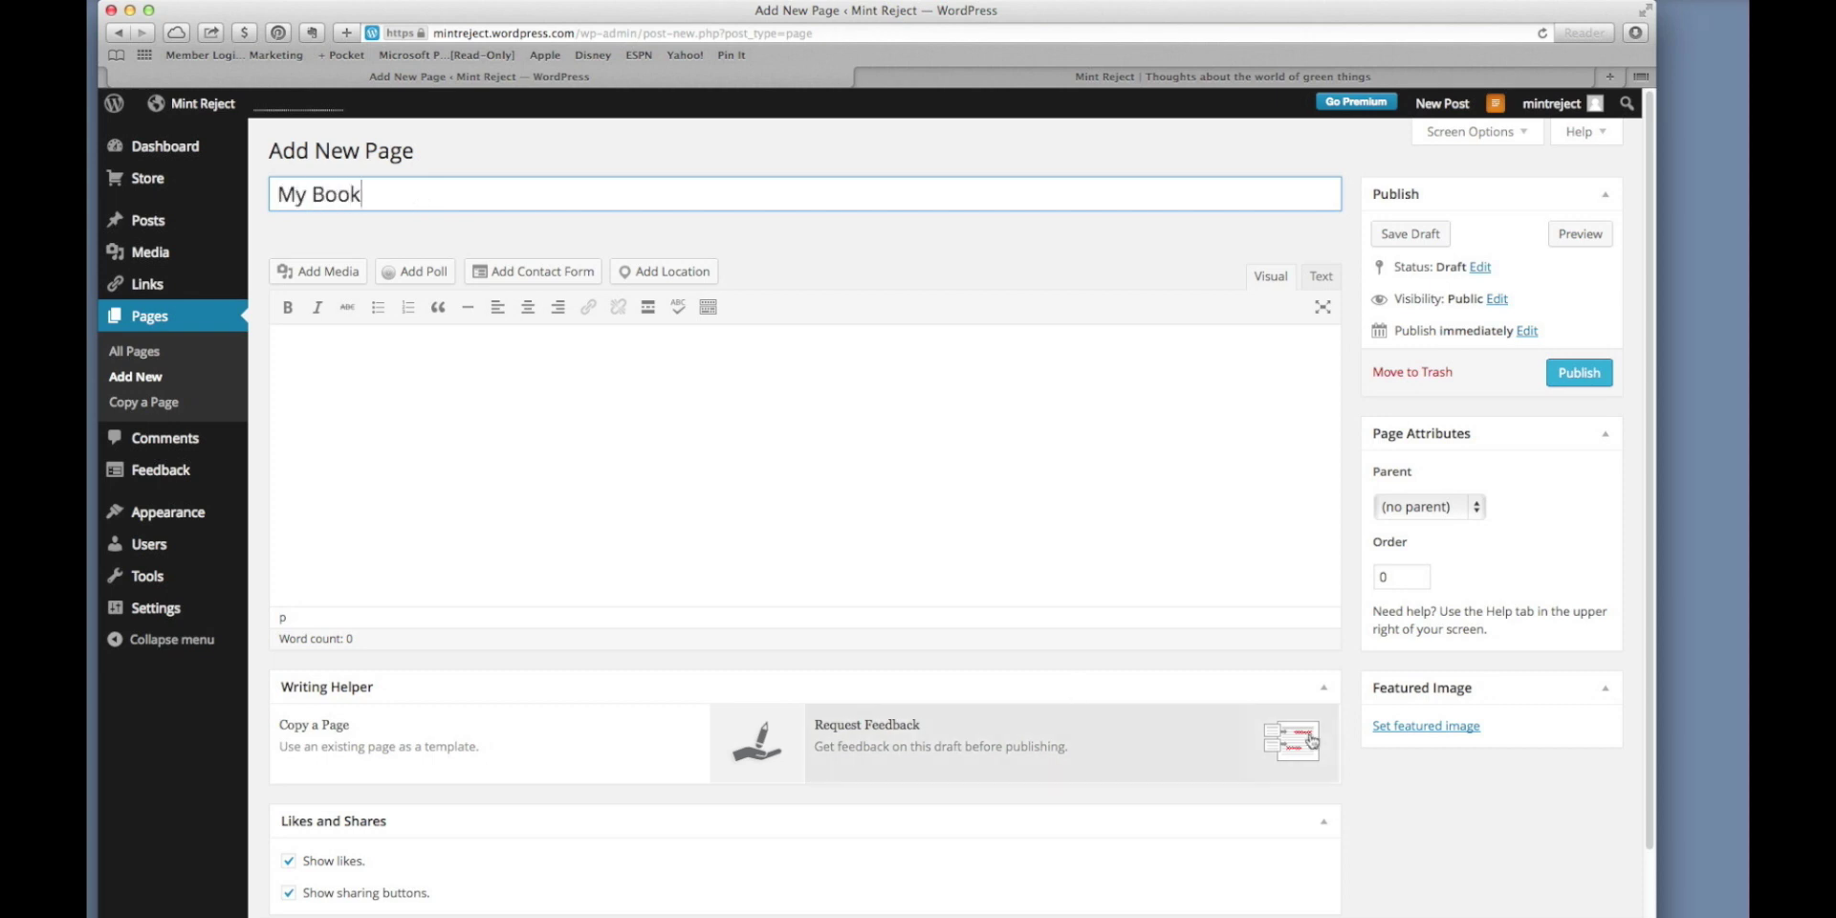
Paste the copied book text into the page body and delete its repeated 'My Book' line.
key("super+Tab")
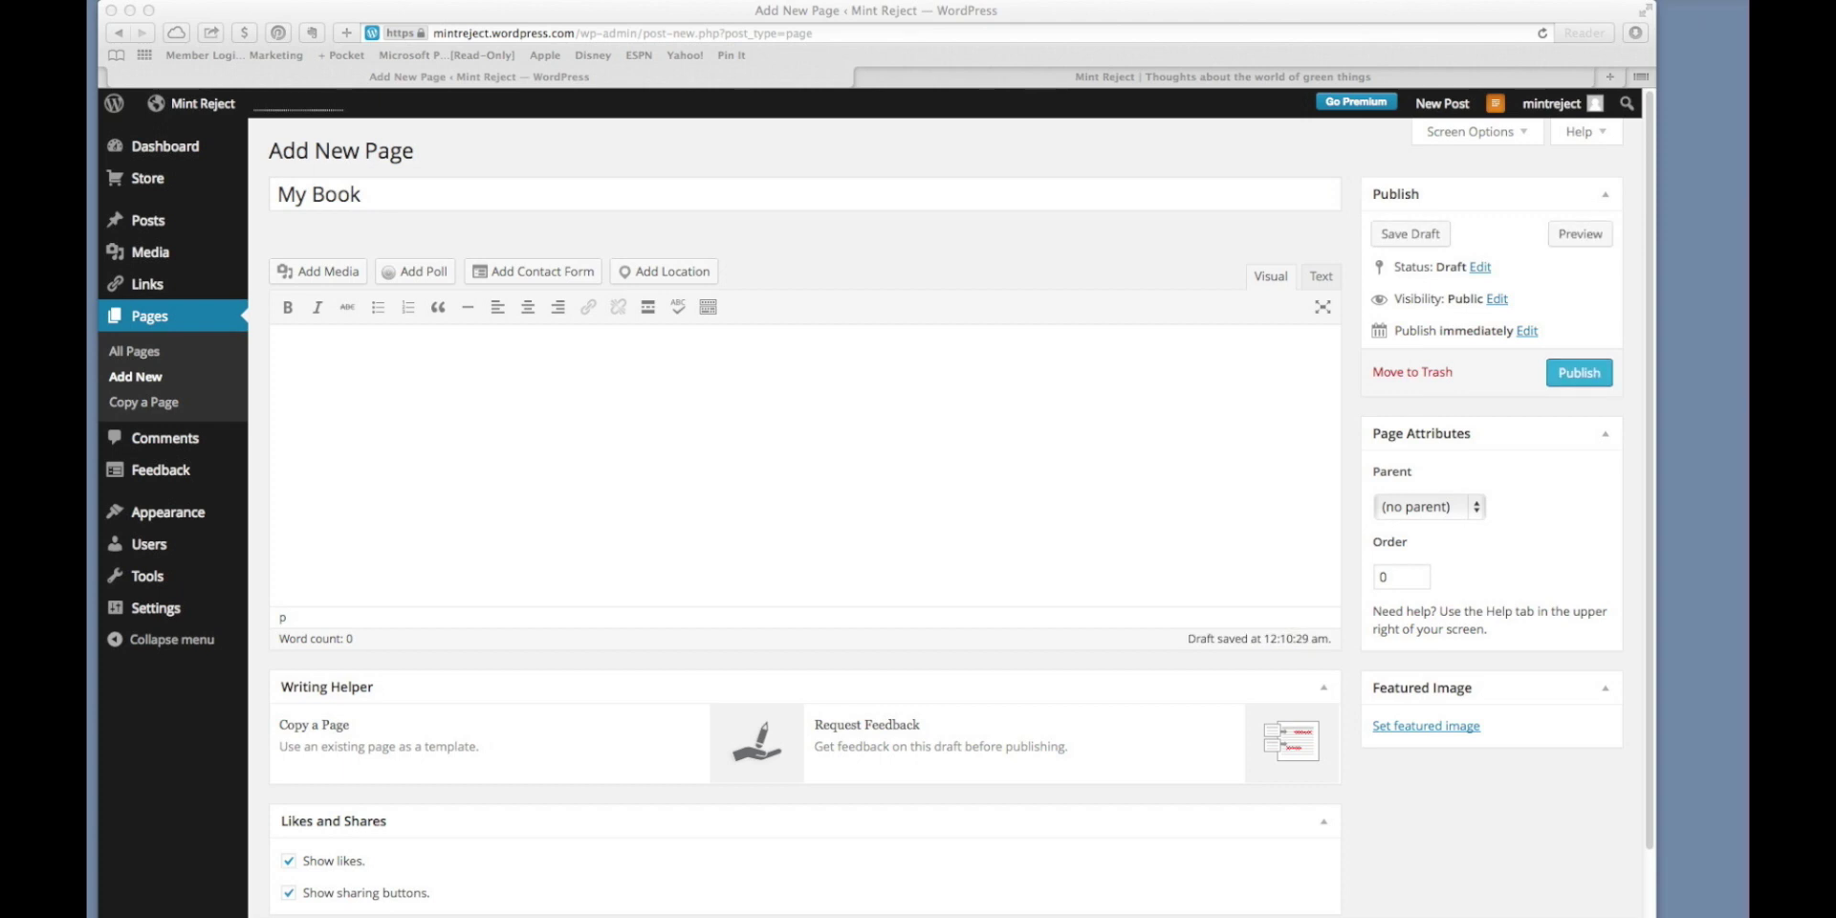
key("super+a")
key("super+c")
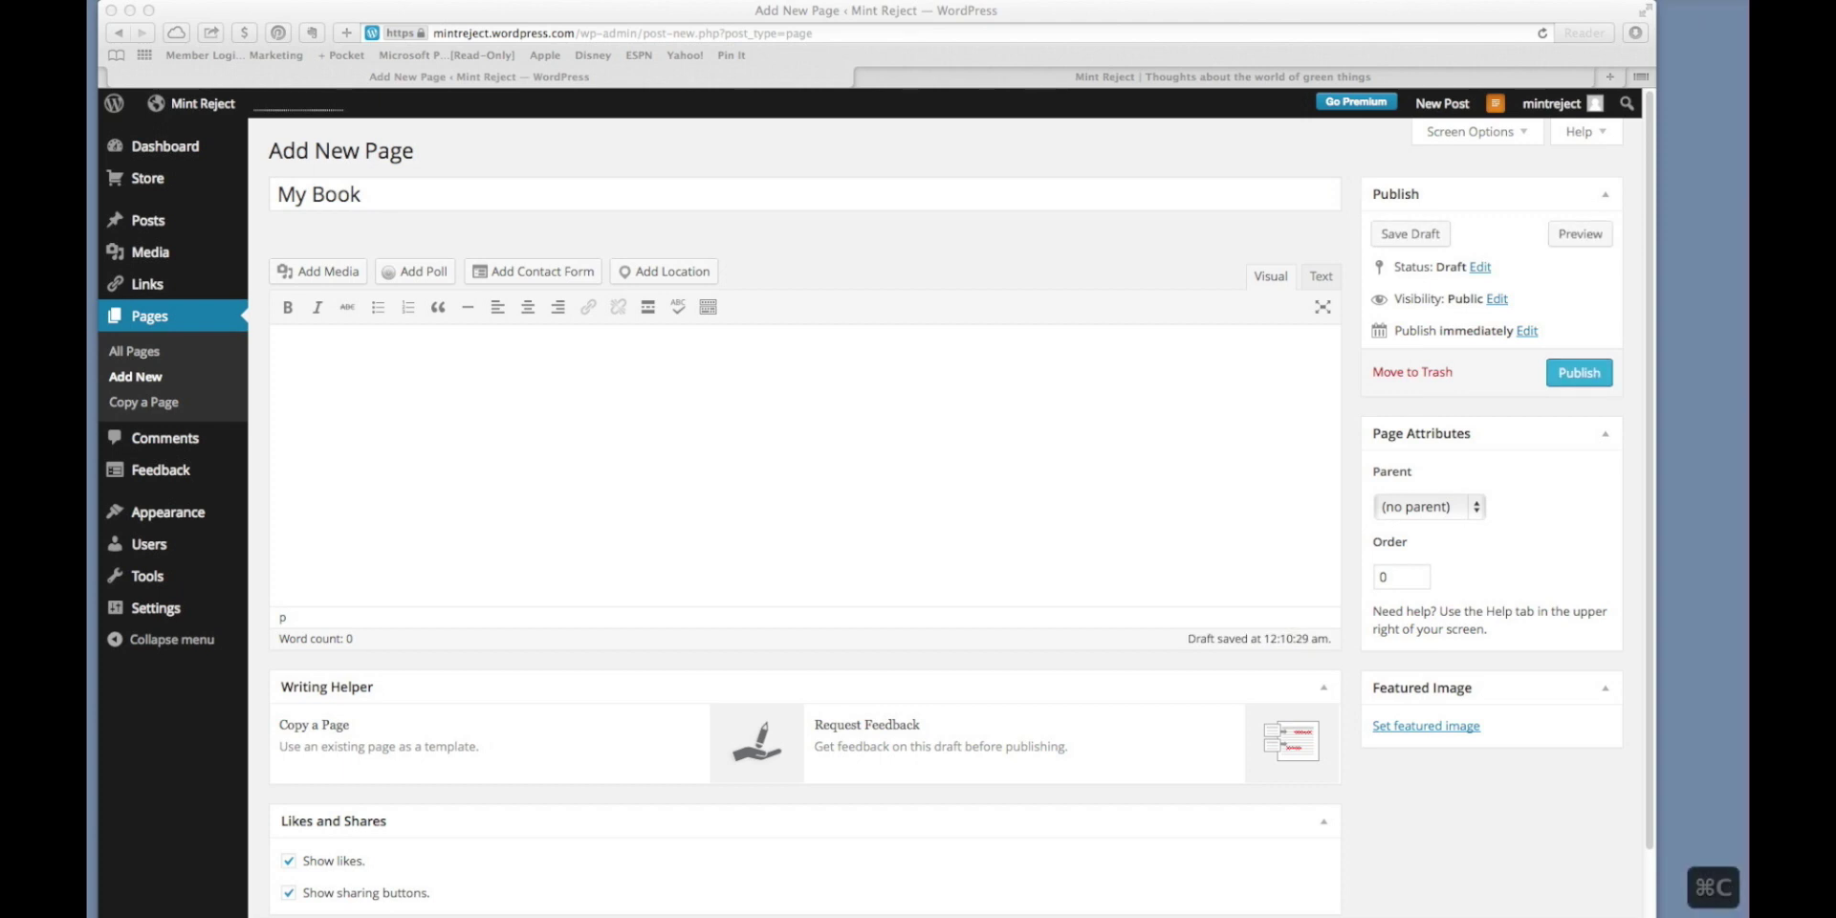
left_click(599, 515)
left_click(598, 516)
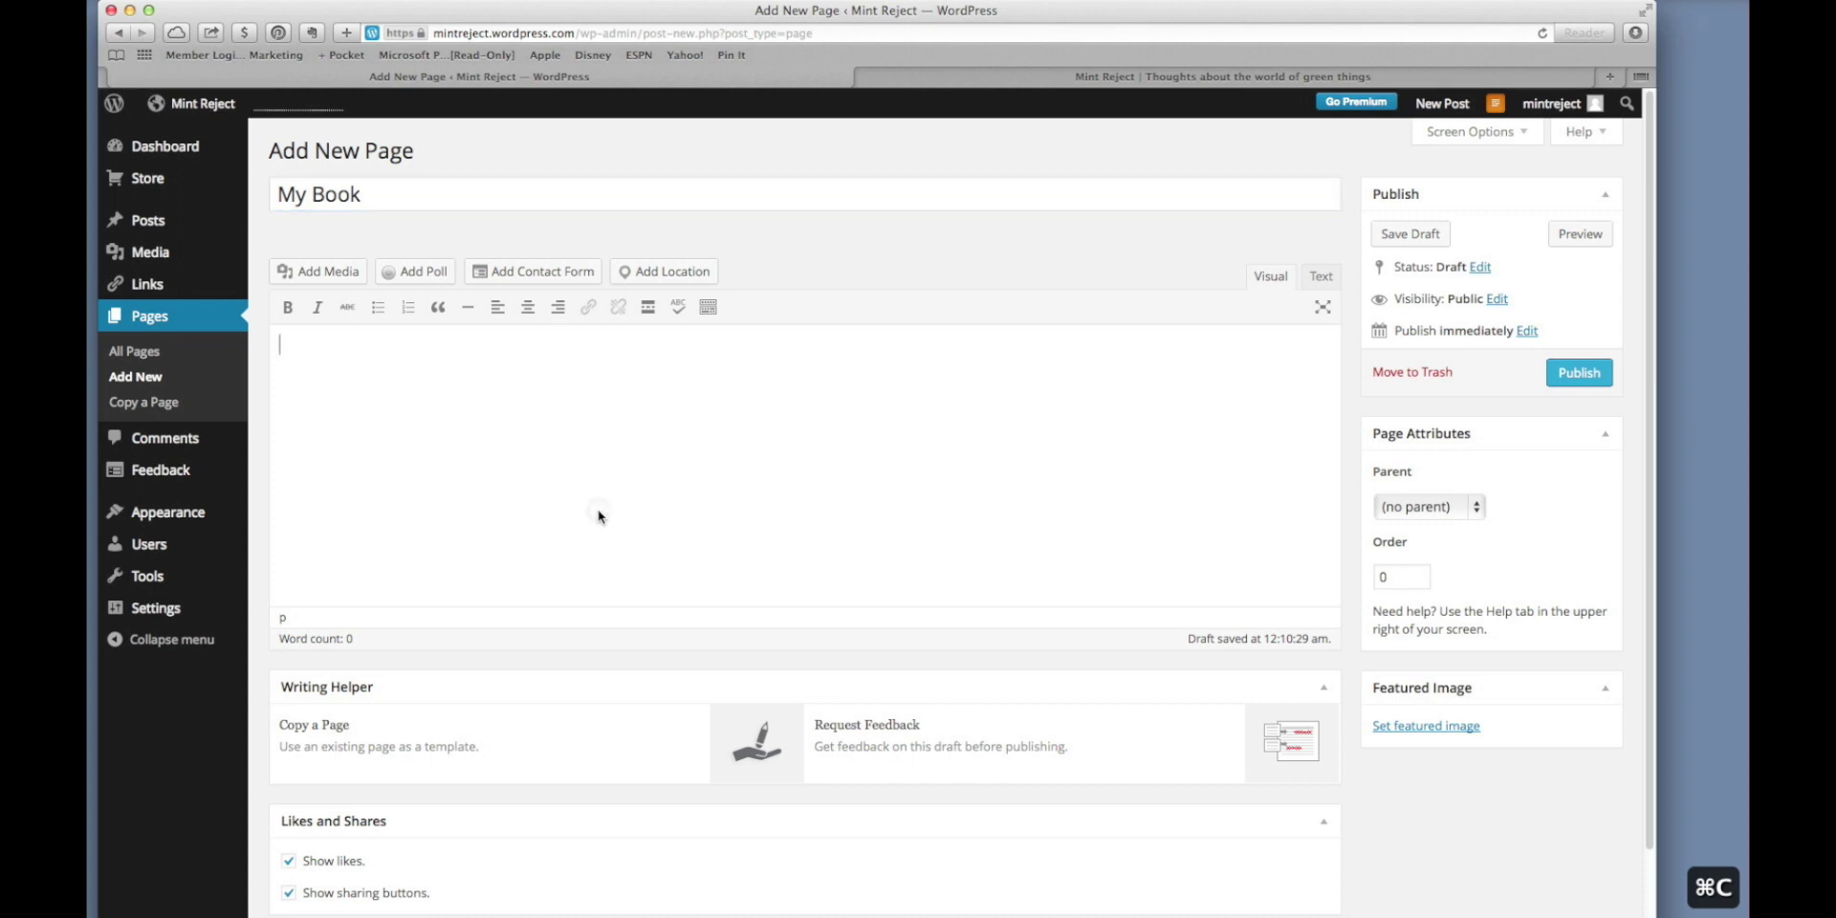
key("super+v")
scroll(600, 510, "up", 15)
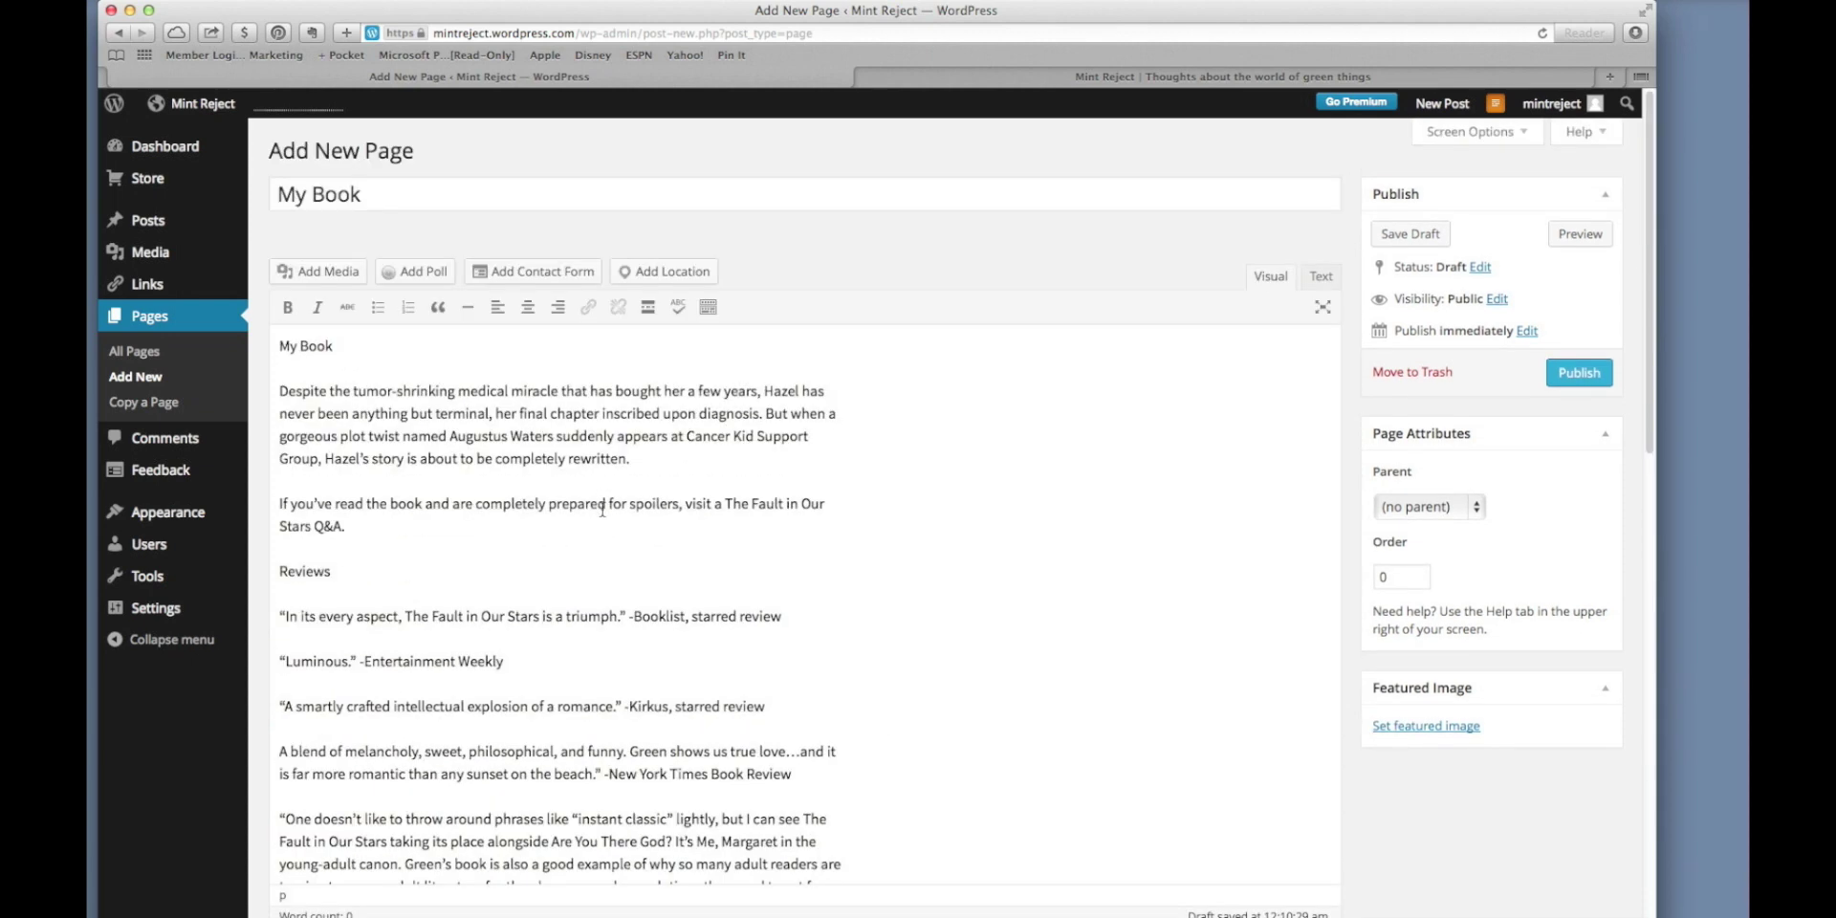
triple_click(323, 359)
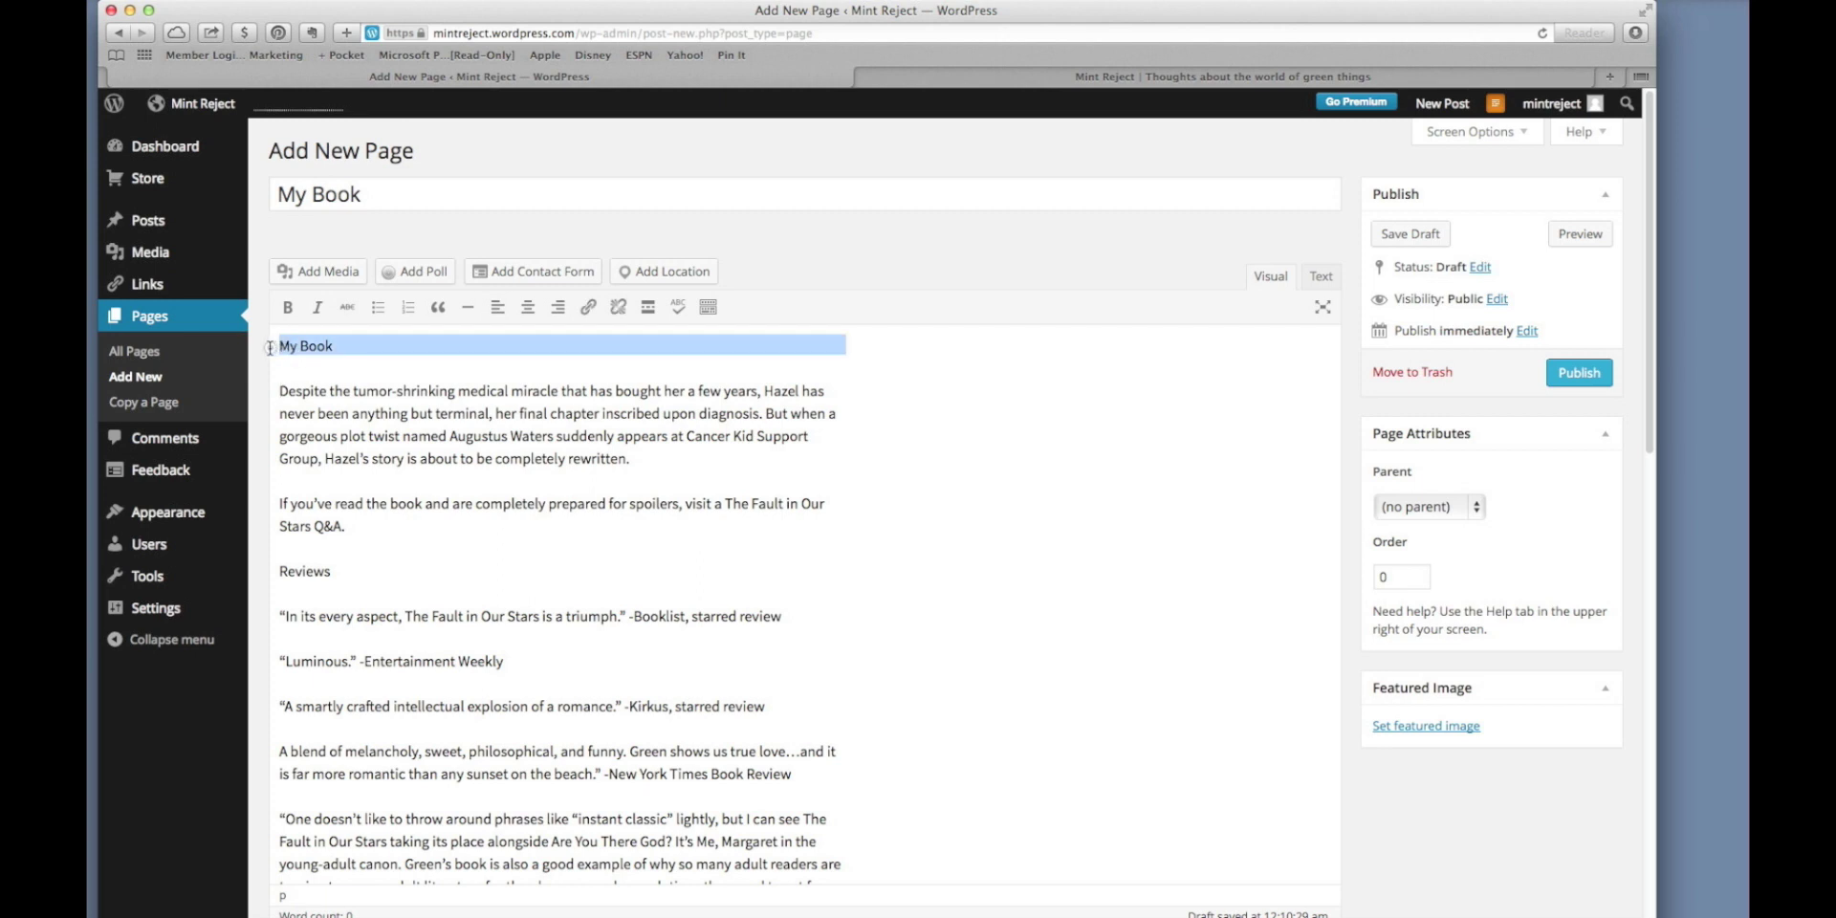
key("BackSpace")
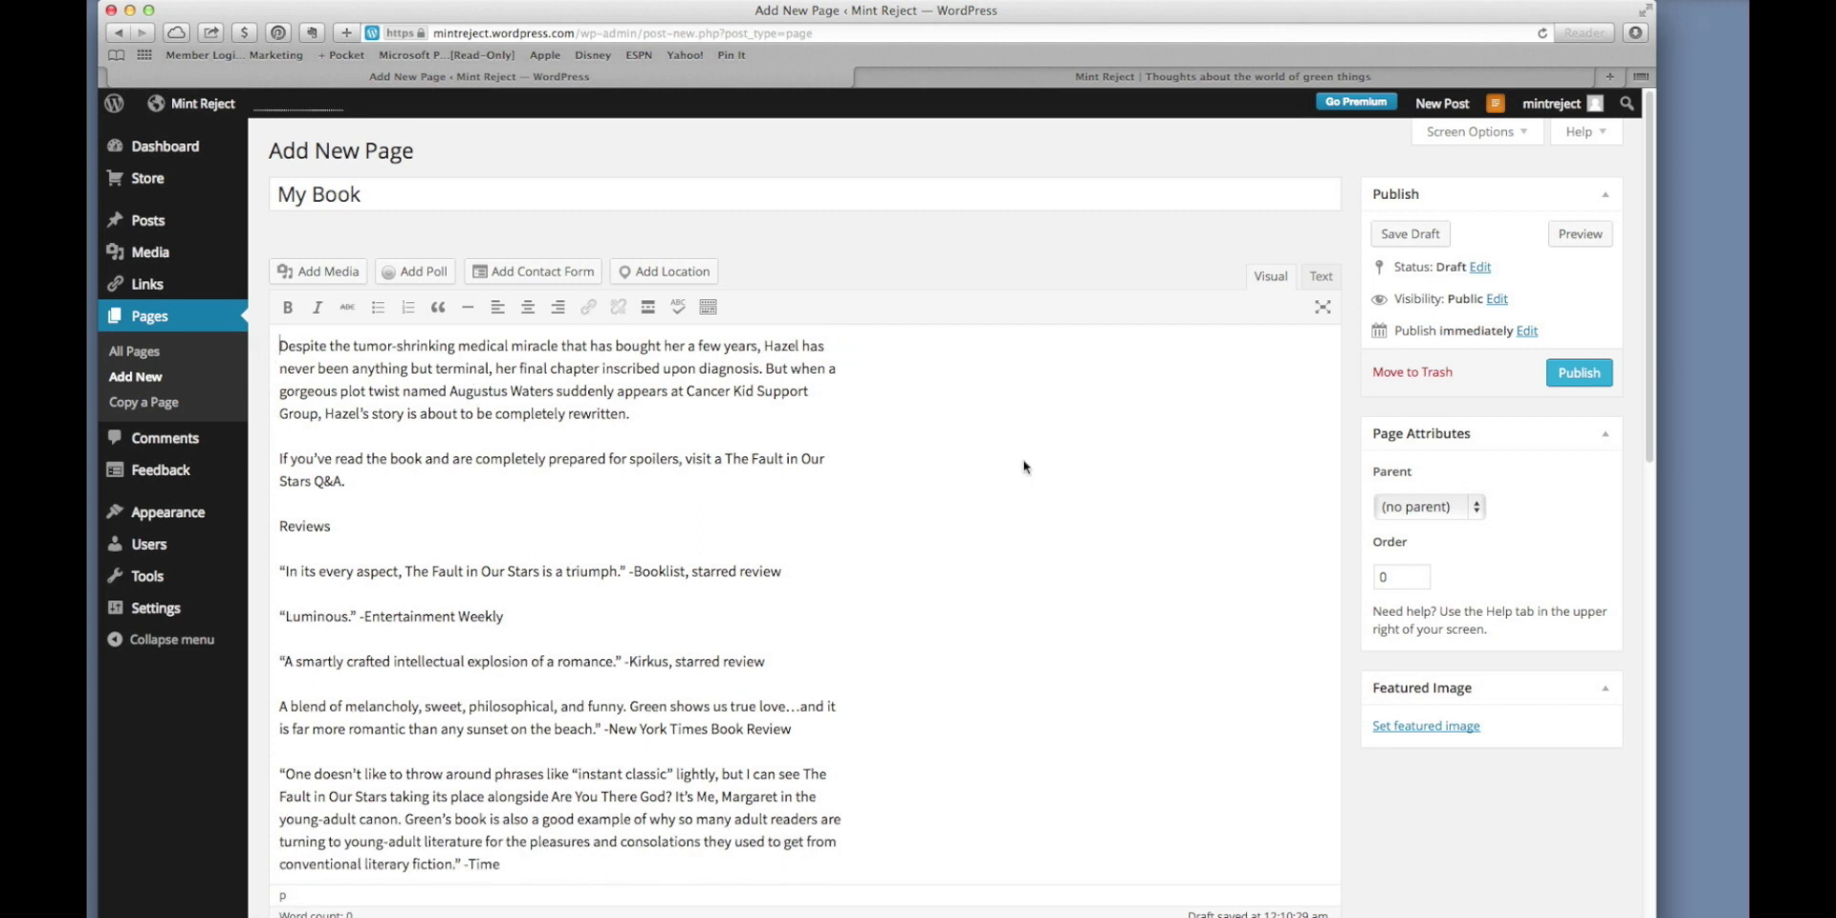
left_click(1581, 239)
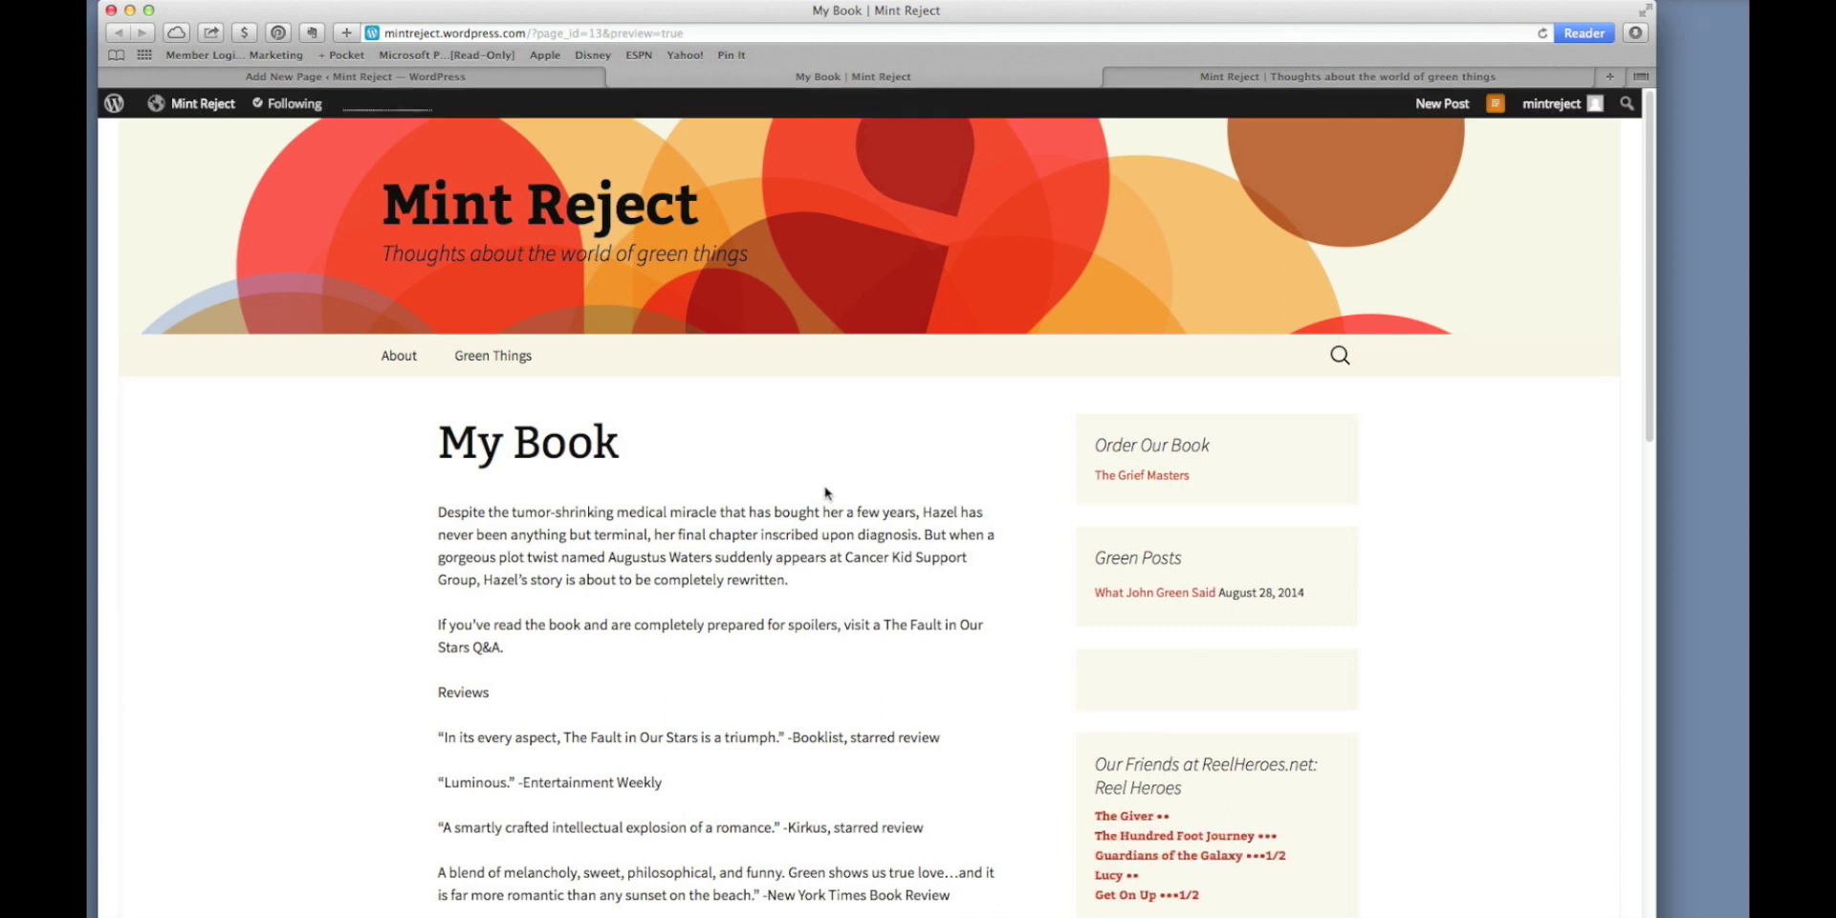
scroll(770, 502, "down", 5)
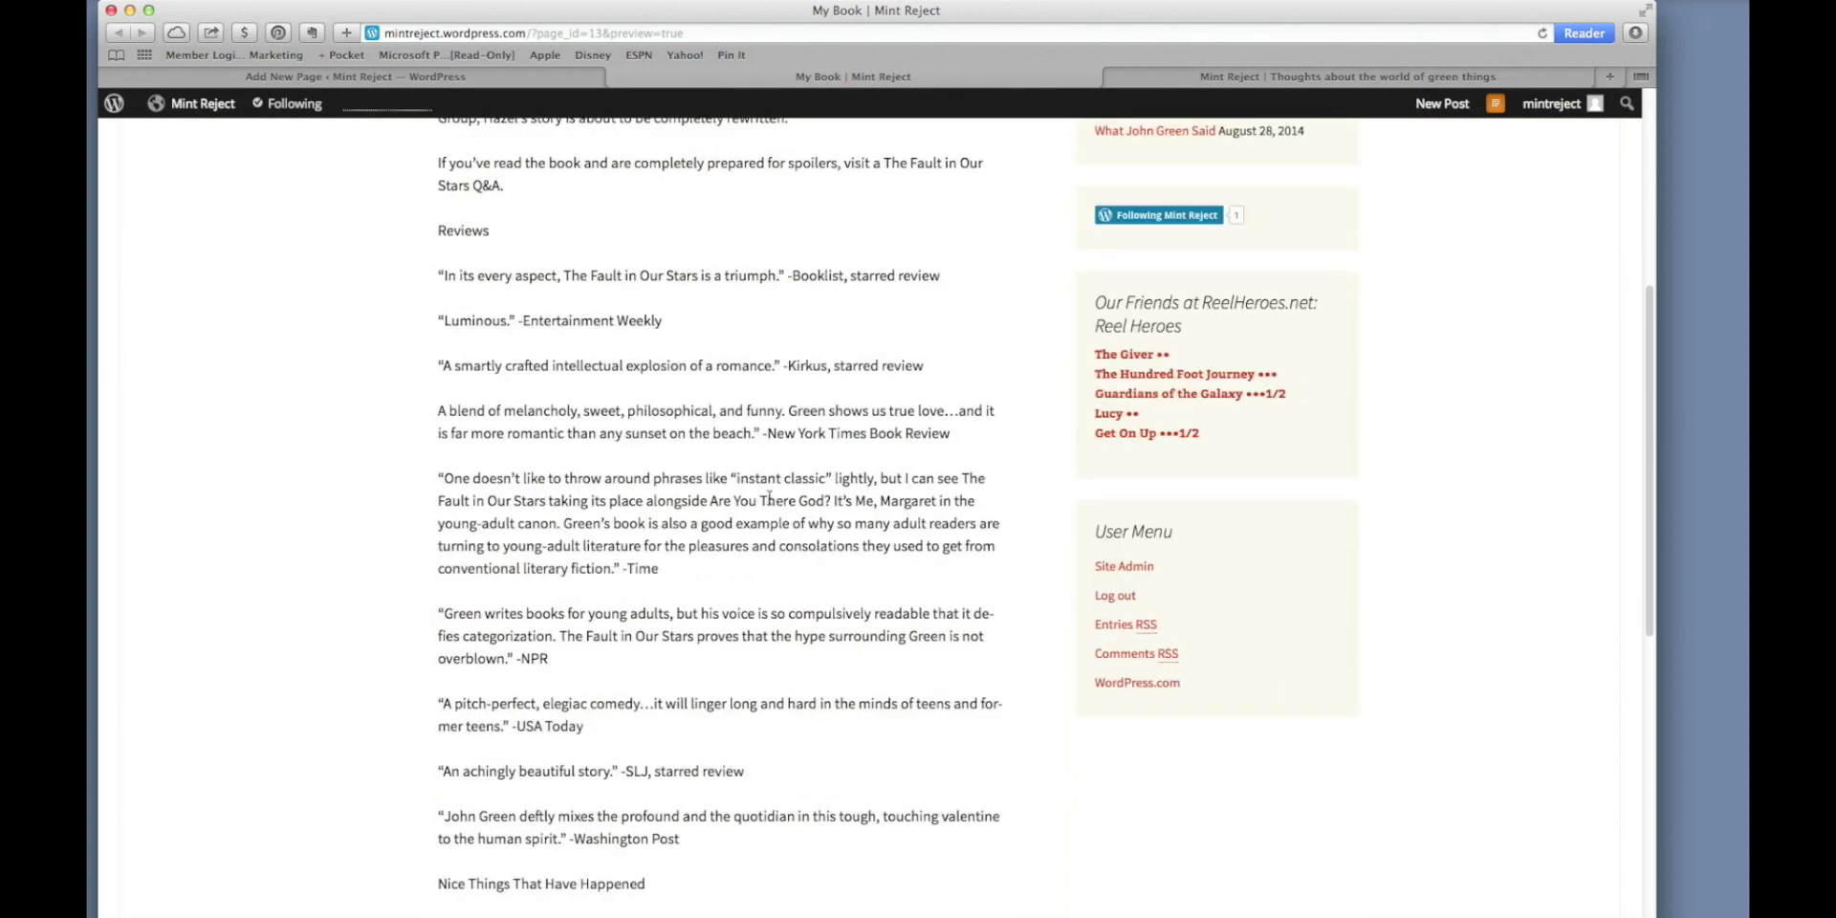
scroll(770, 502, "up", 4)
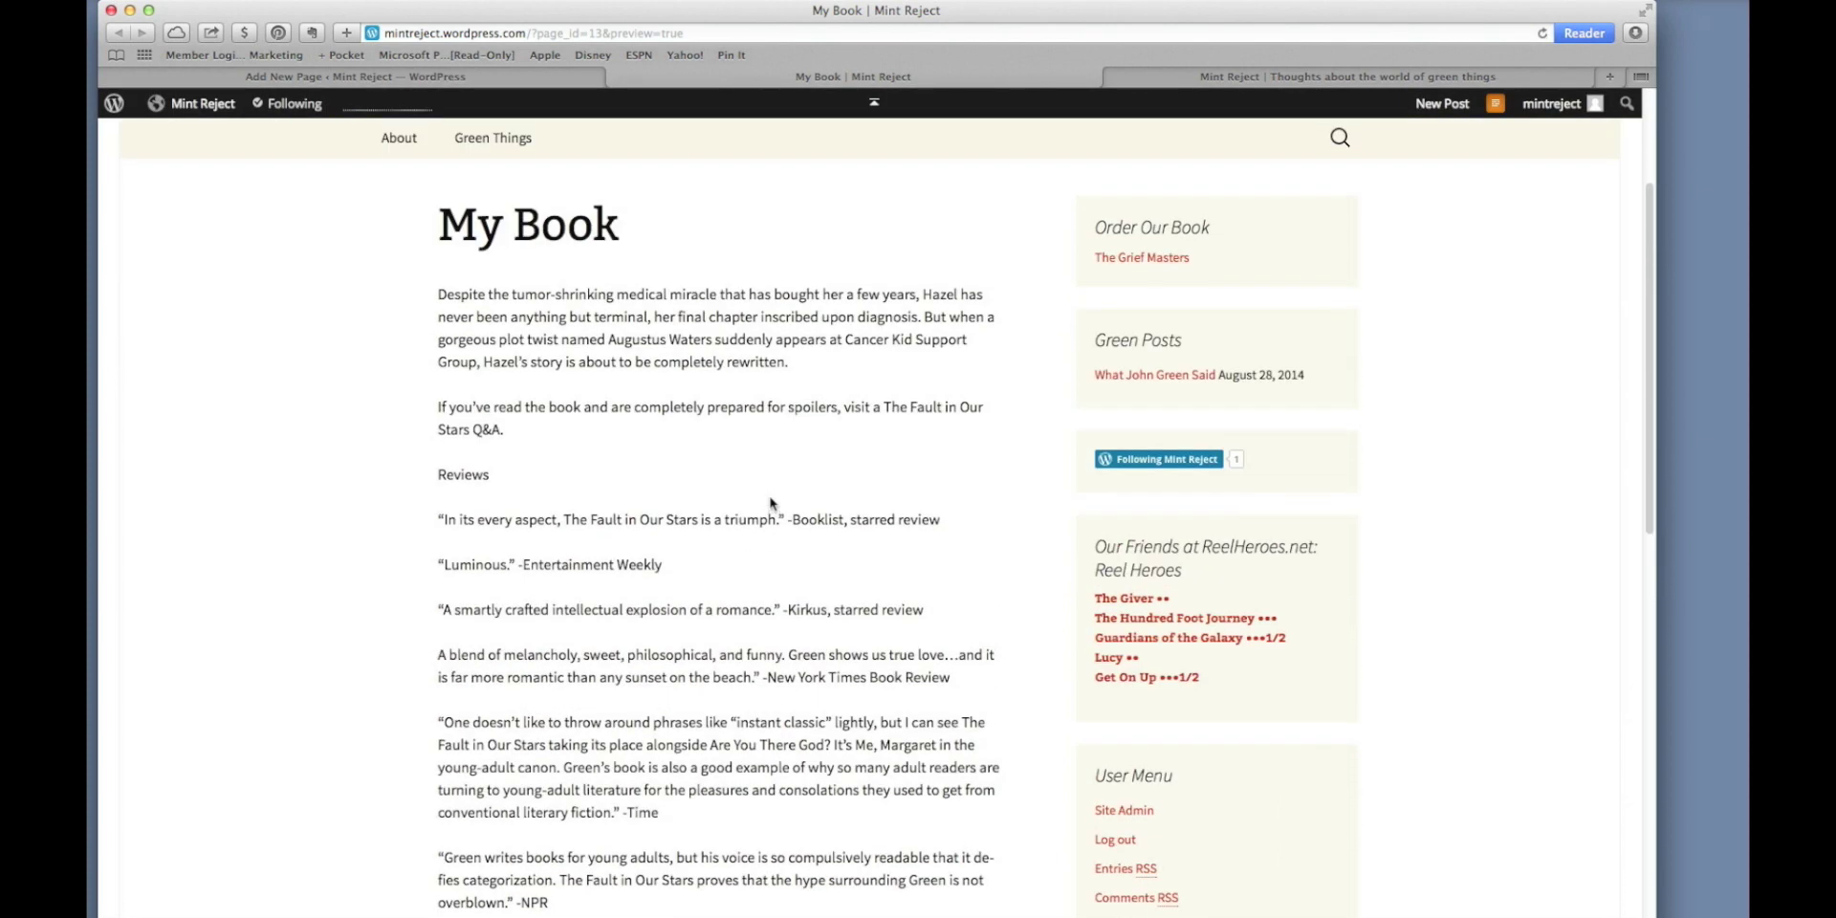
scroll(770, 497, "up", 2)
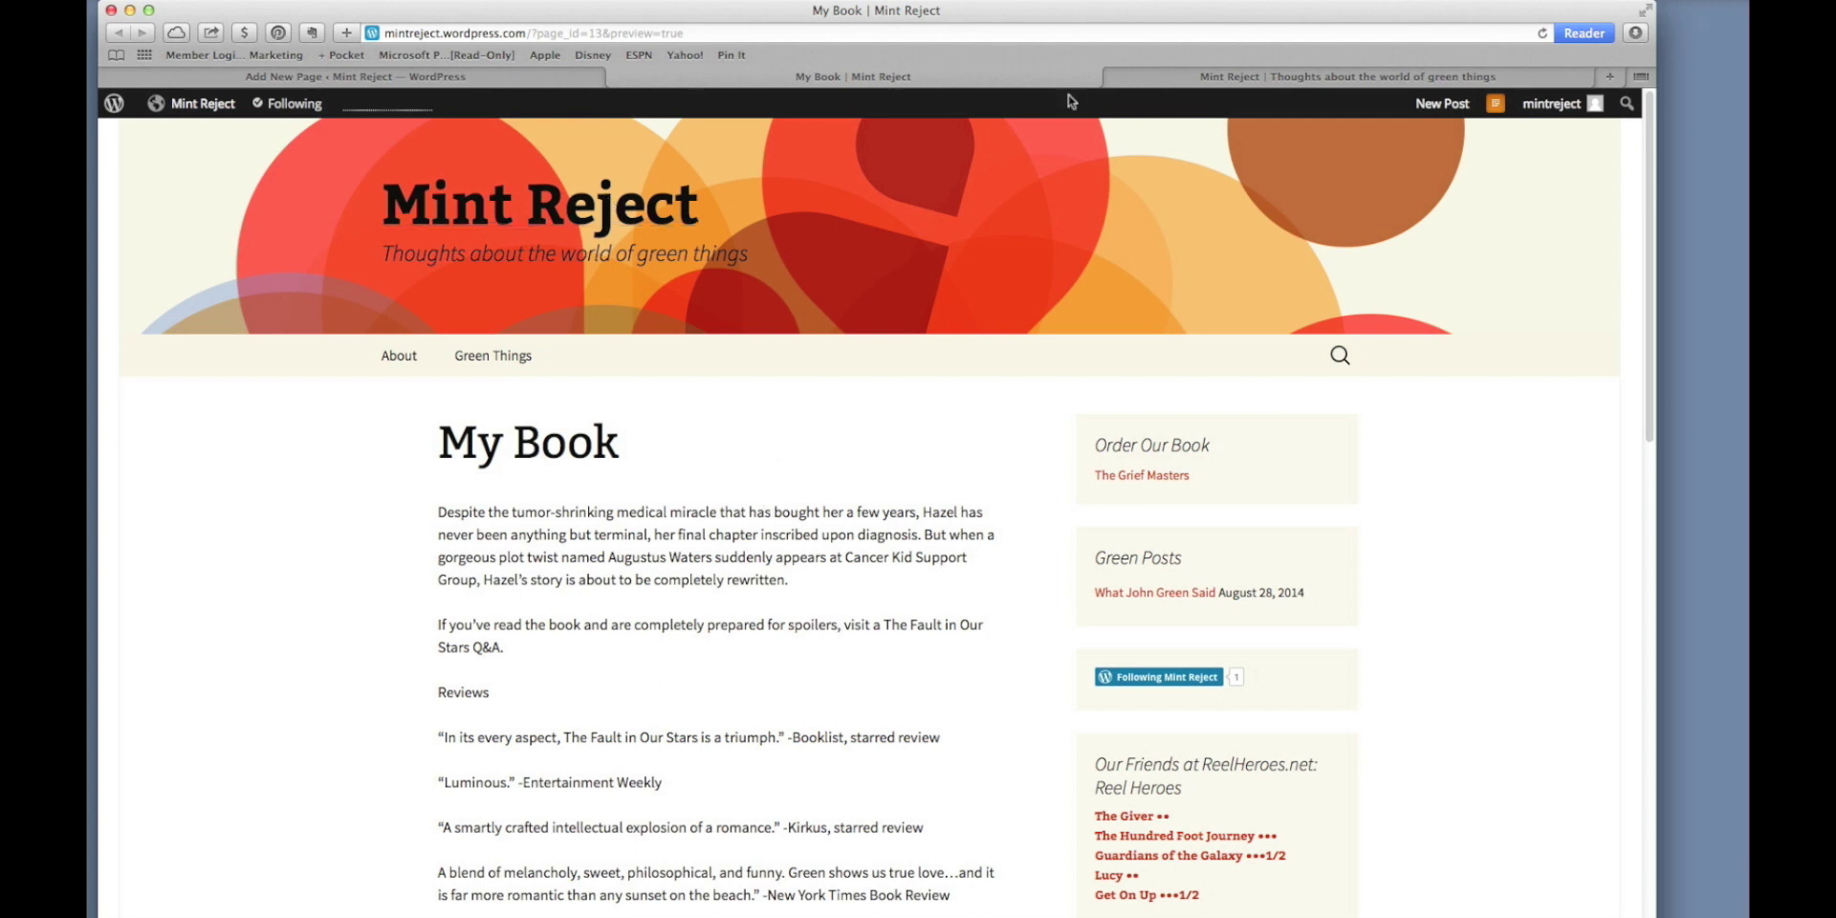
left_click(1148, 85)
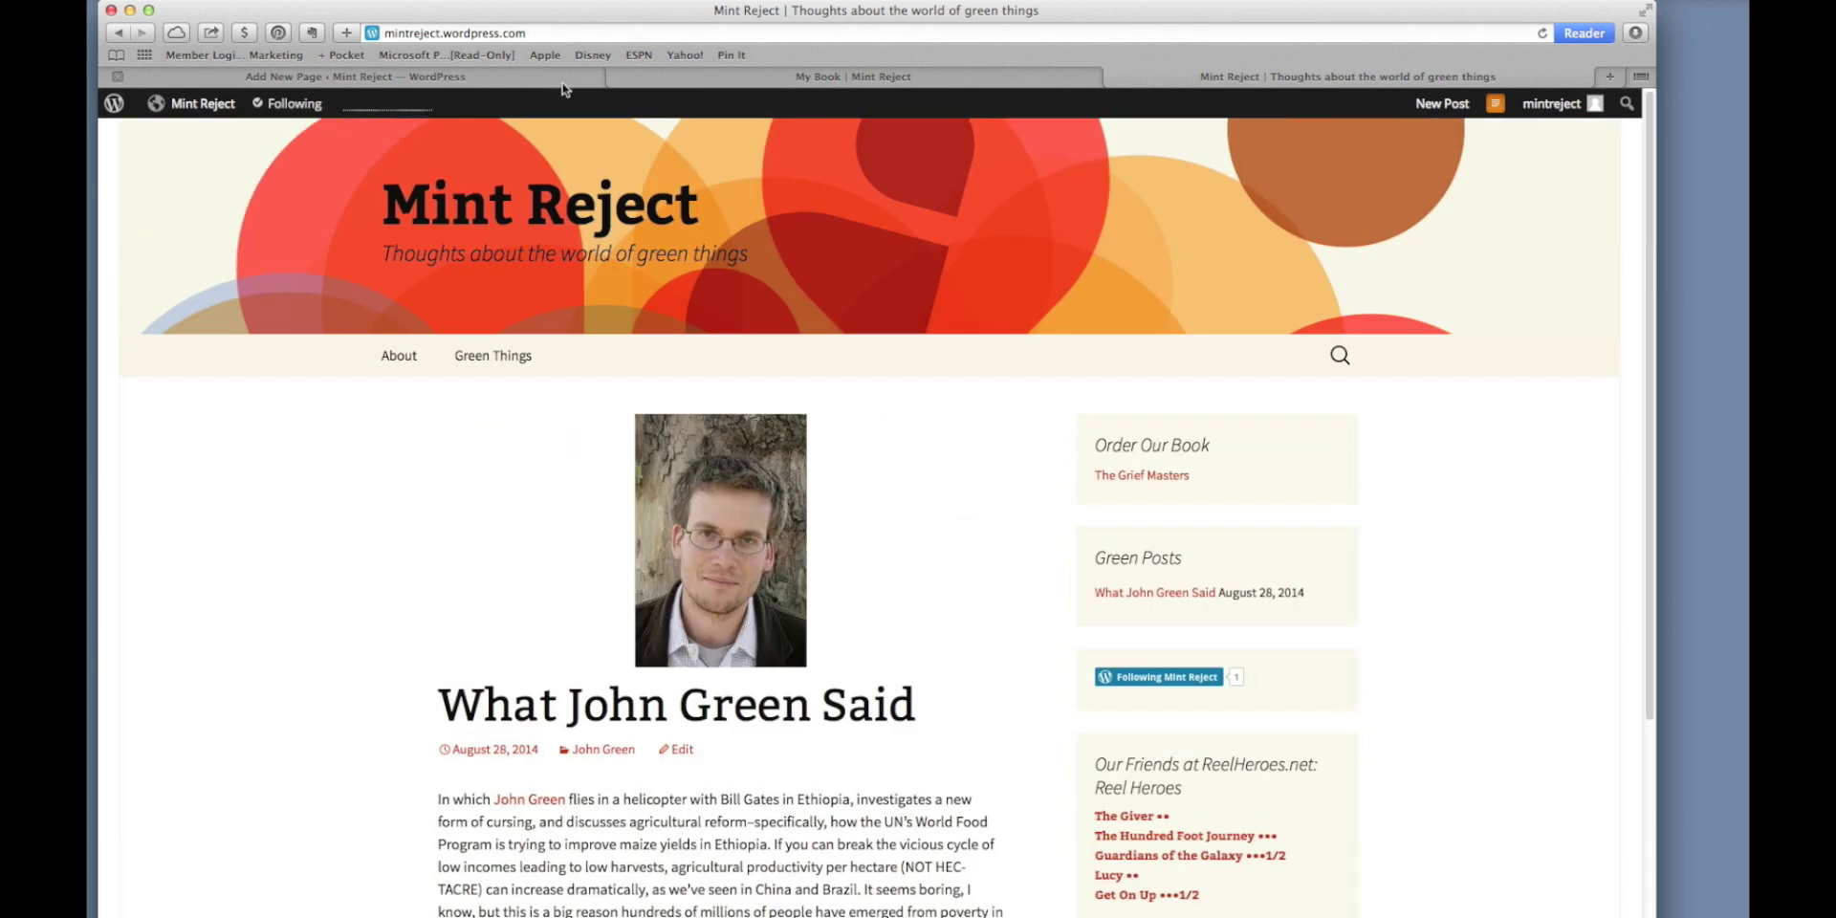
left_click(562, 81)
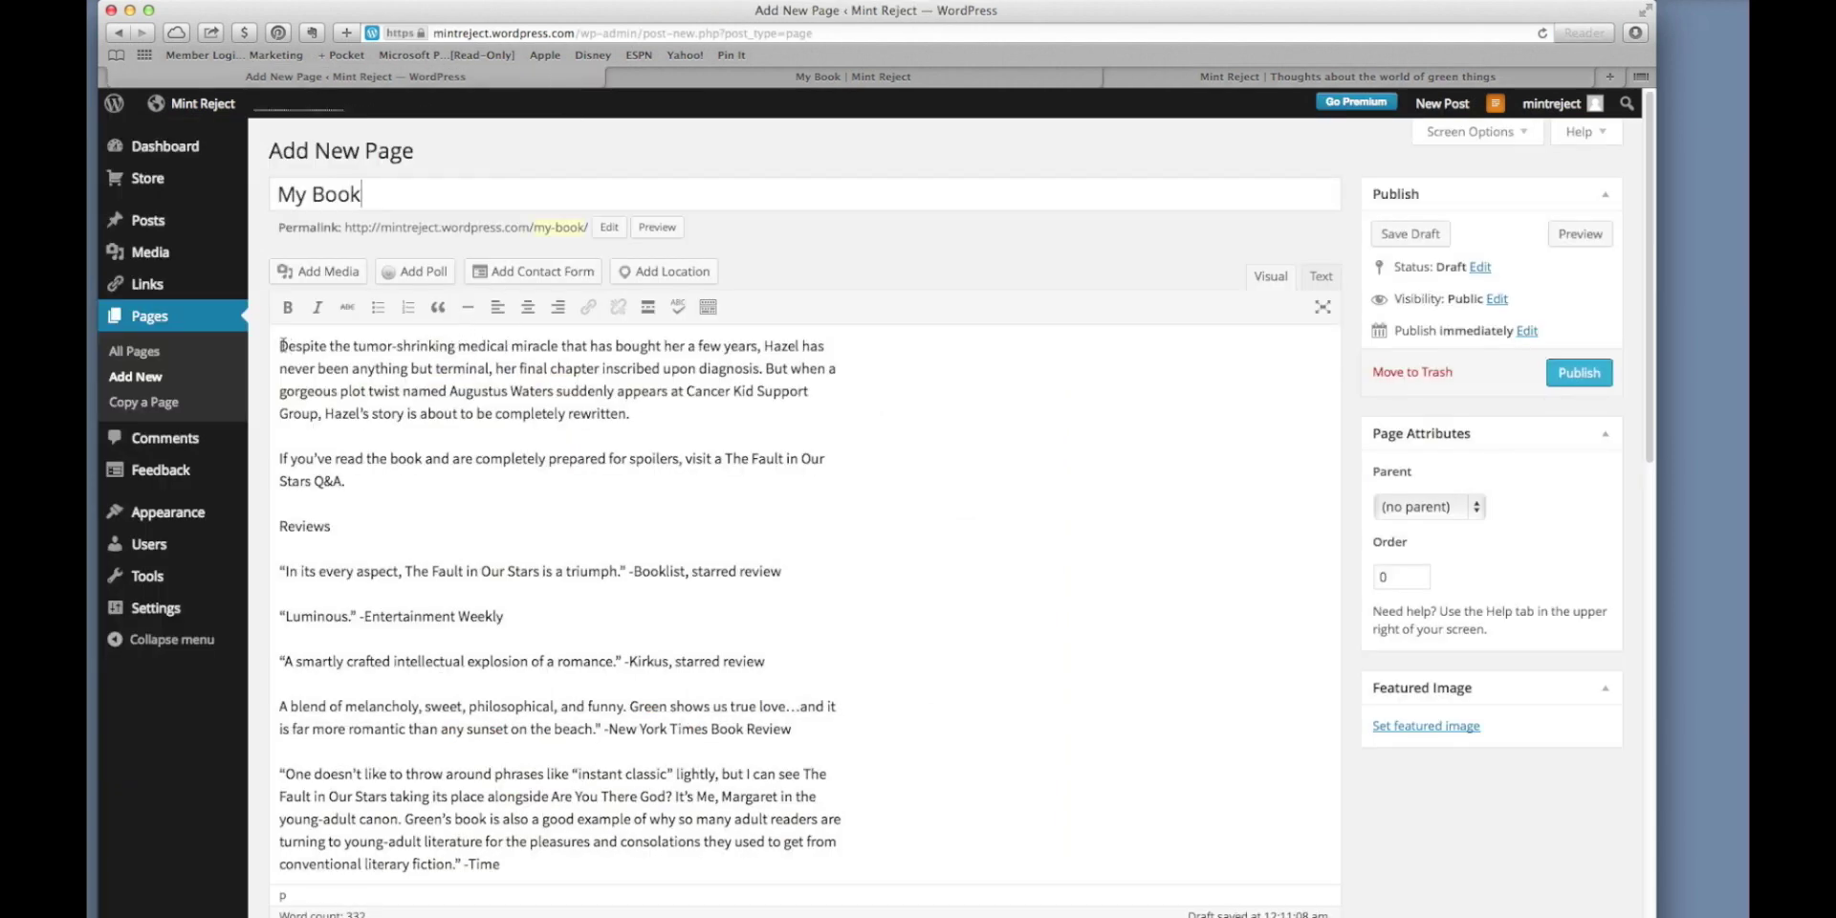
Upload fault.png from Dropbox/MintReject and insert it at the top of the My Book page.
left_click(316, 273)
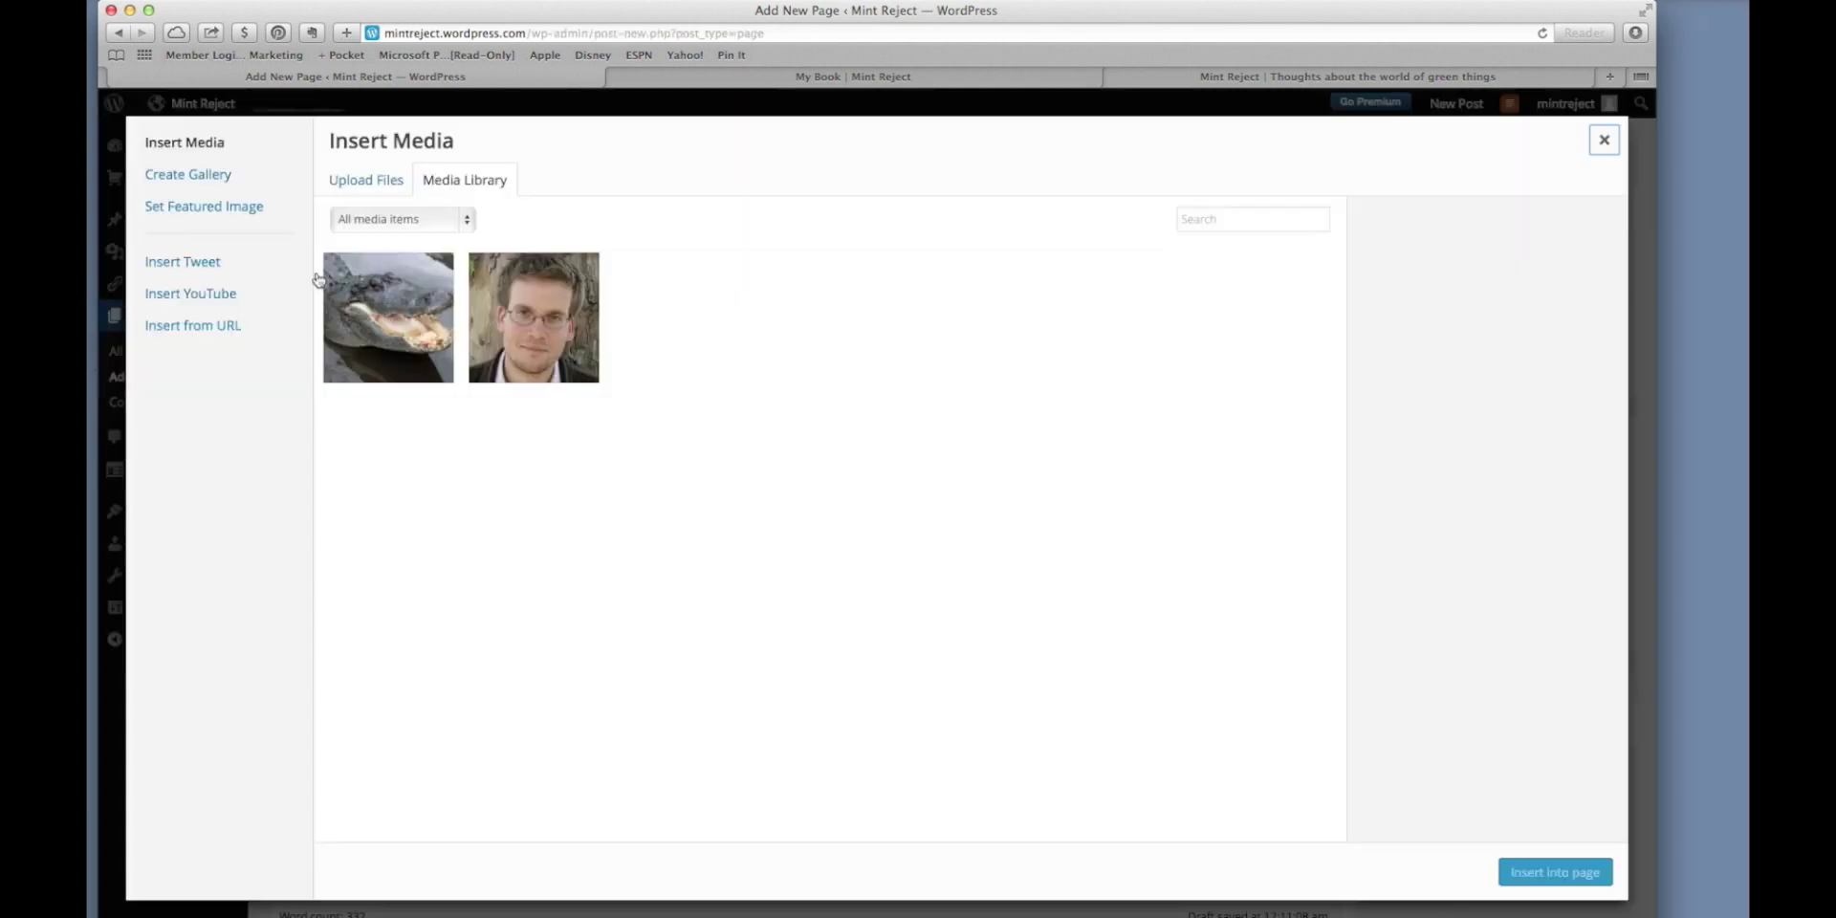
left_click(383, 189)
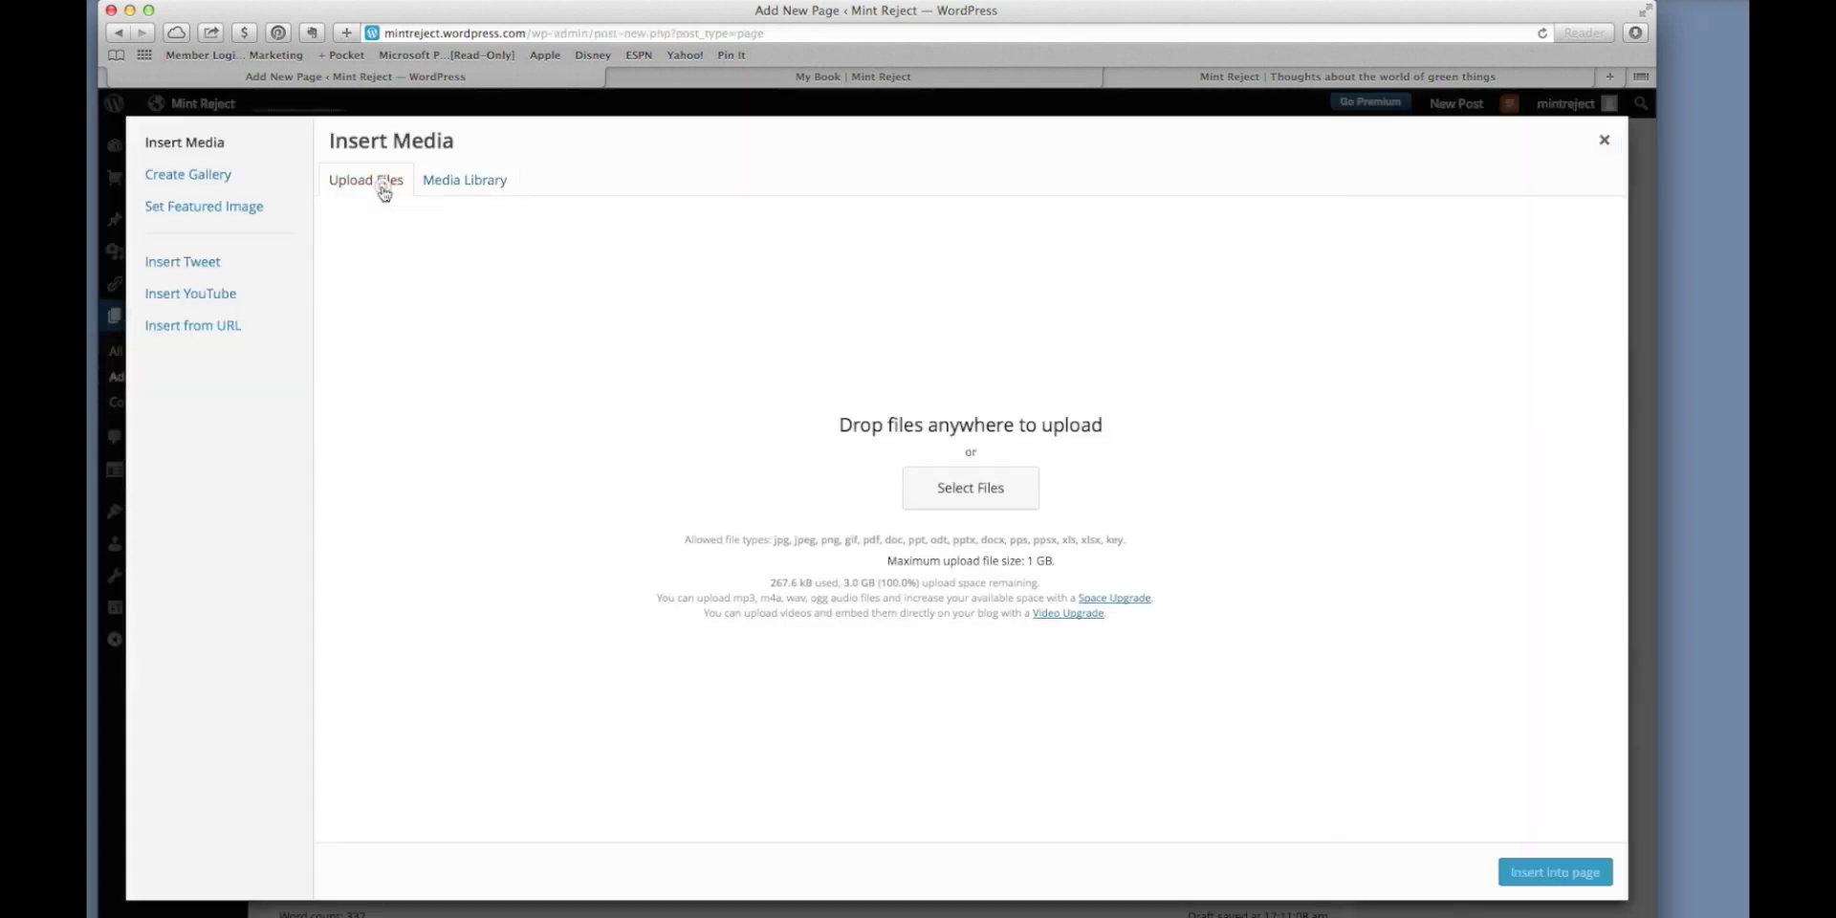
left_click(979, 487)
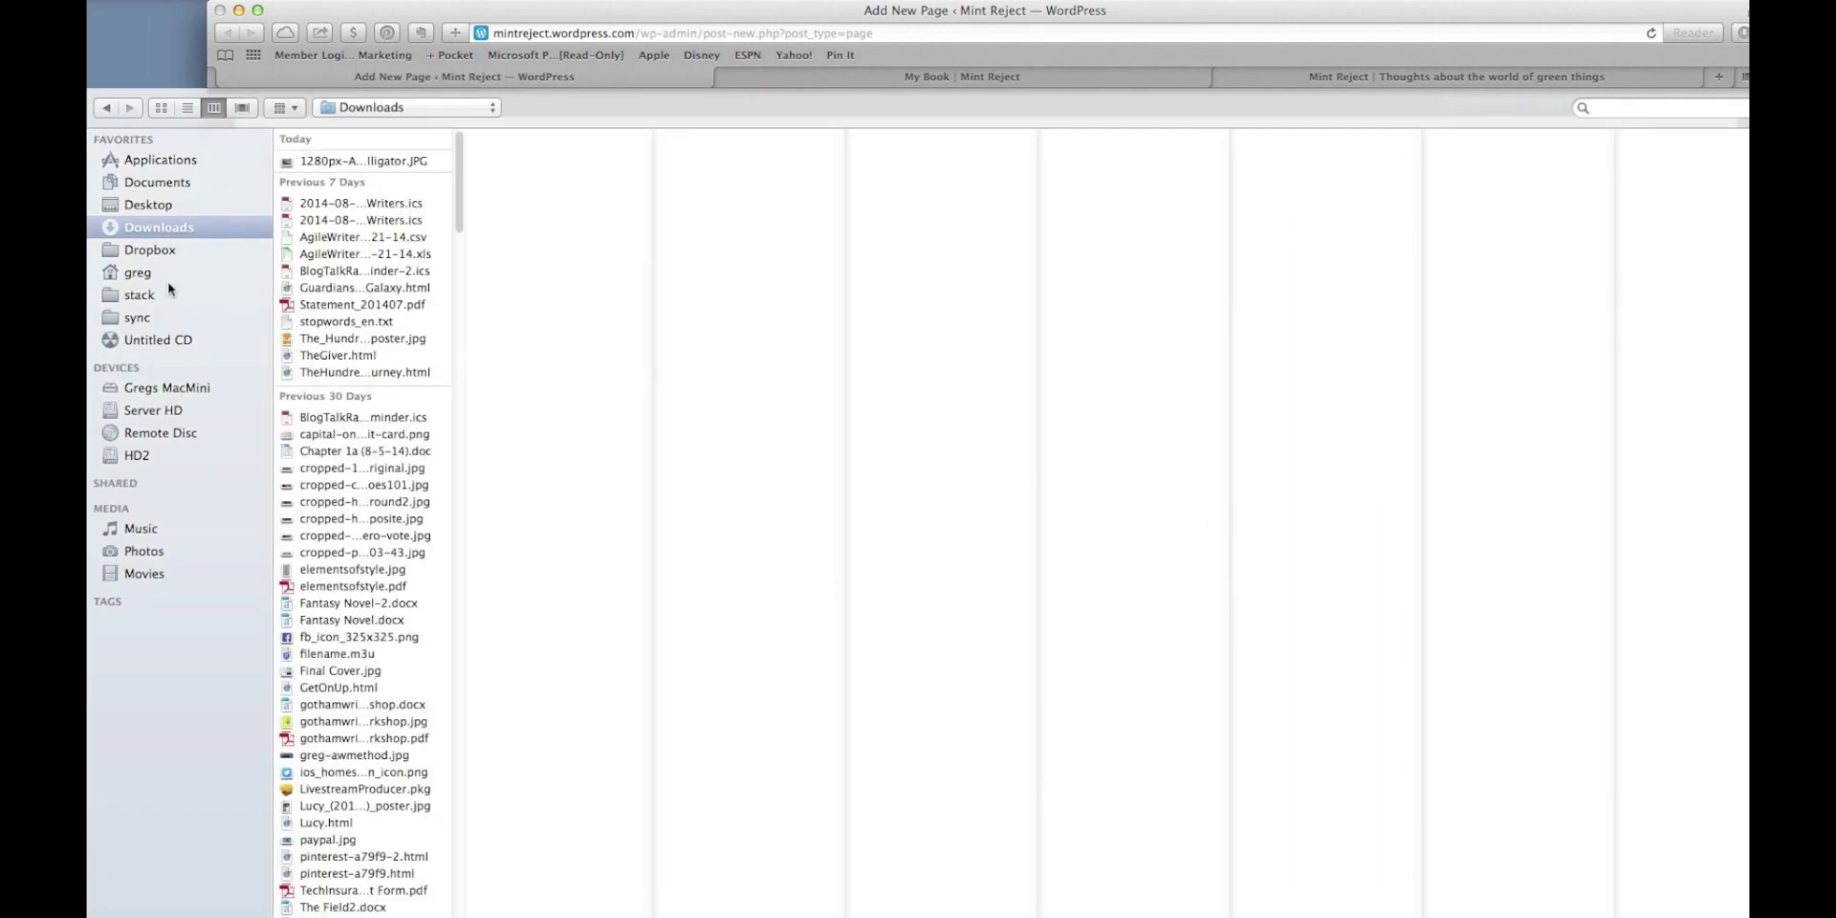
left_click(155, 255)
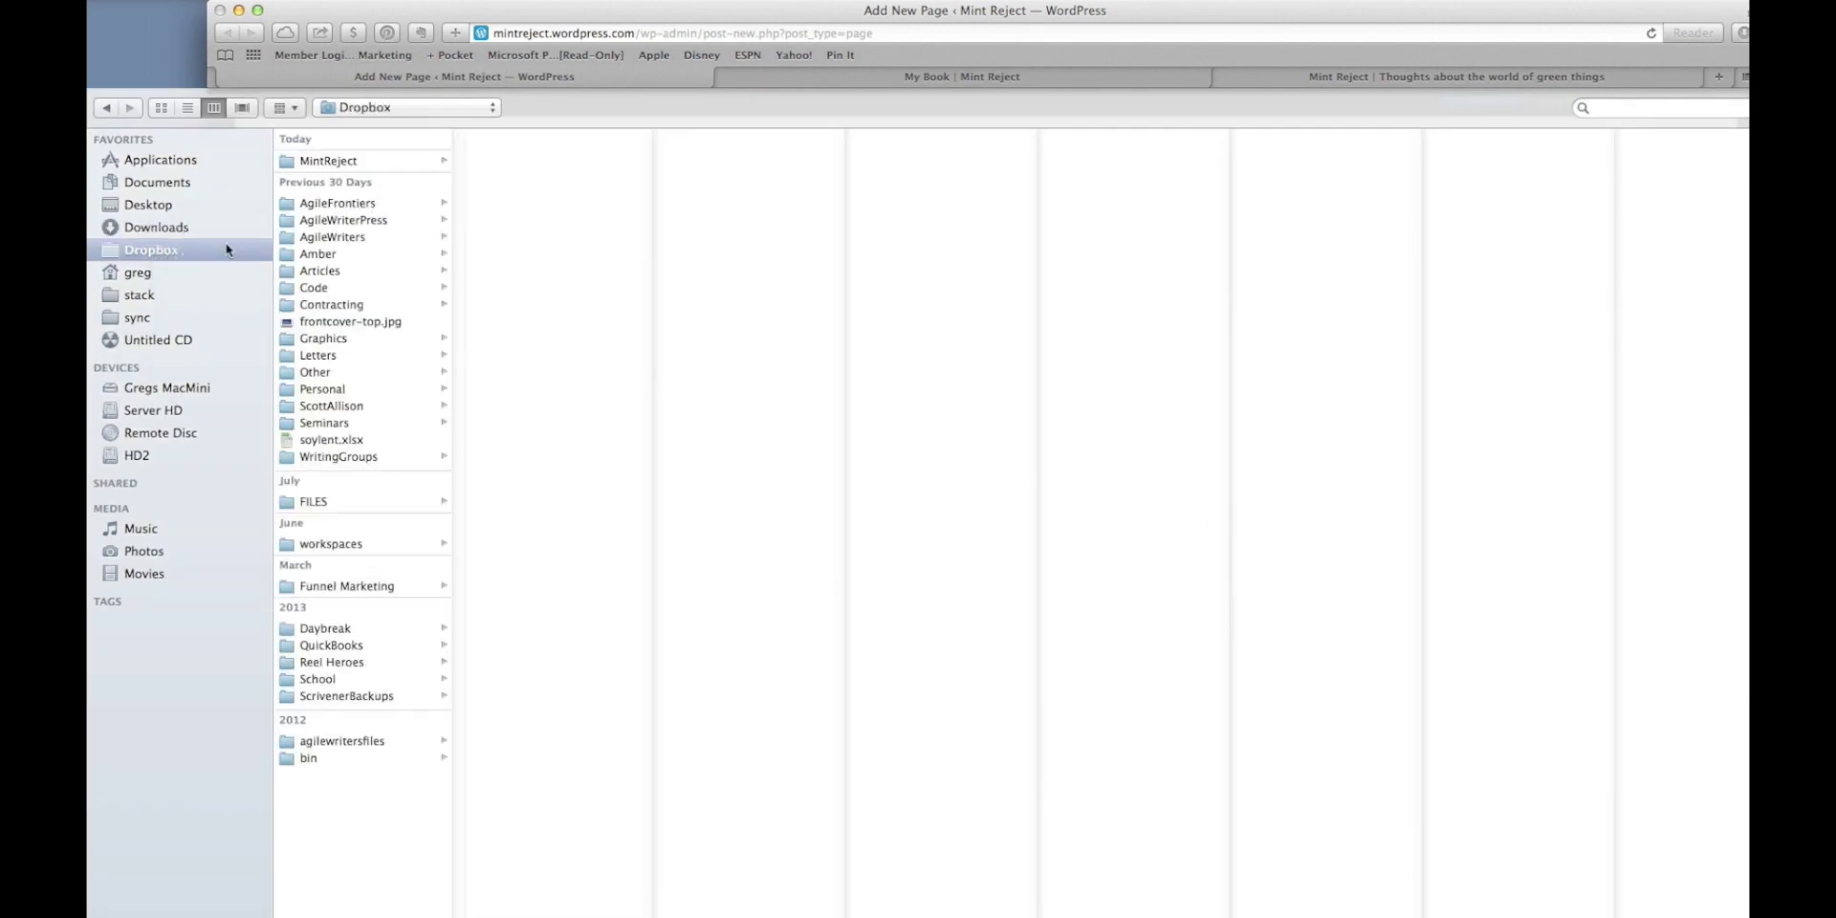
left_click(321, 162)
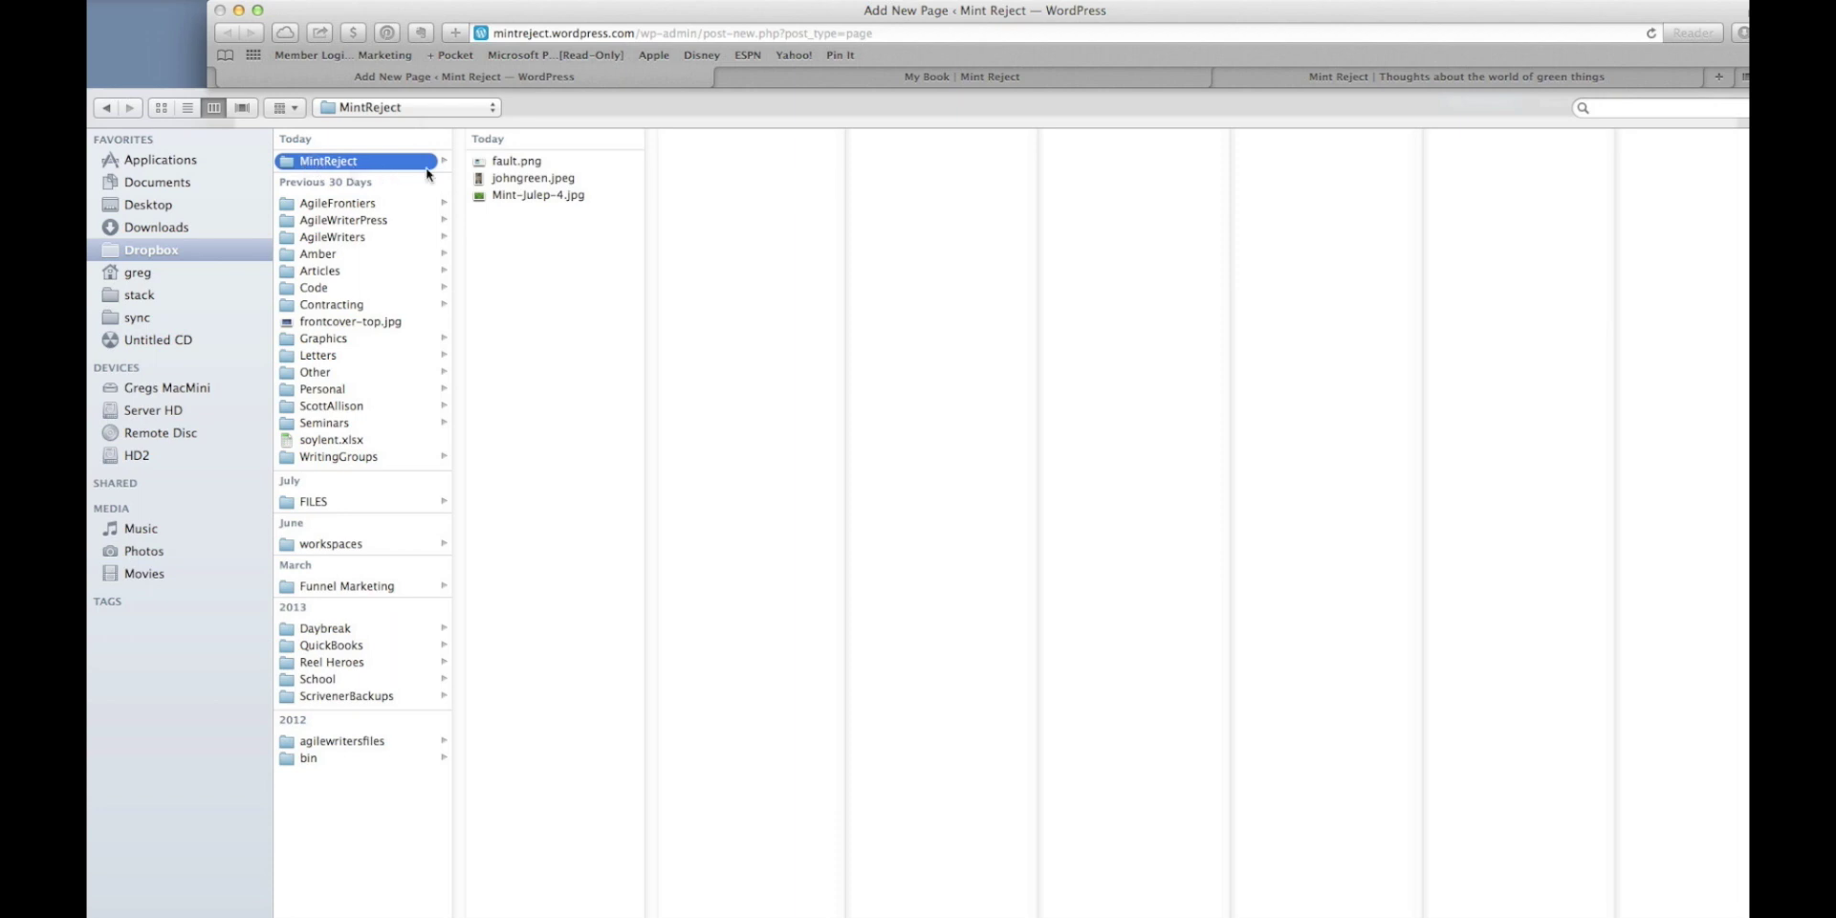
left_click(514, 162)
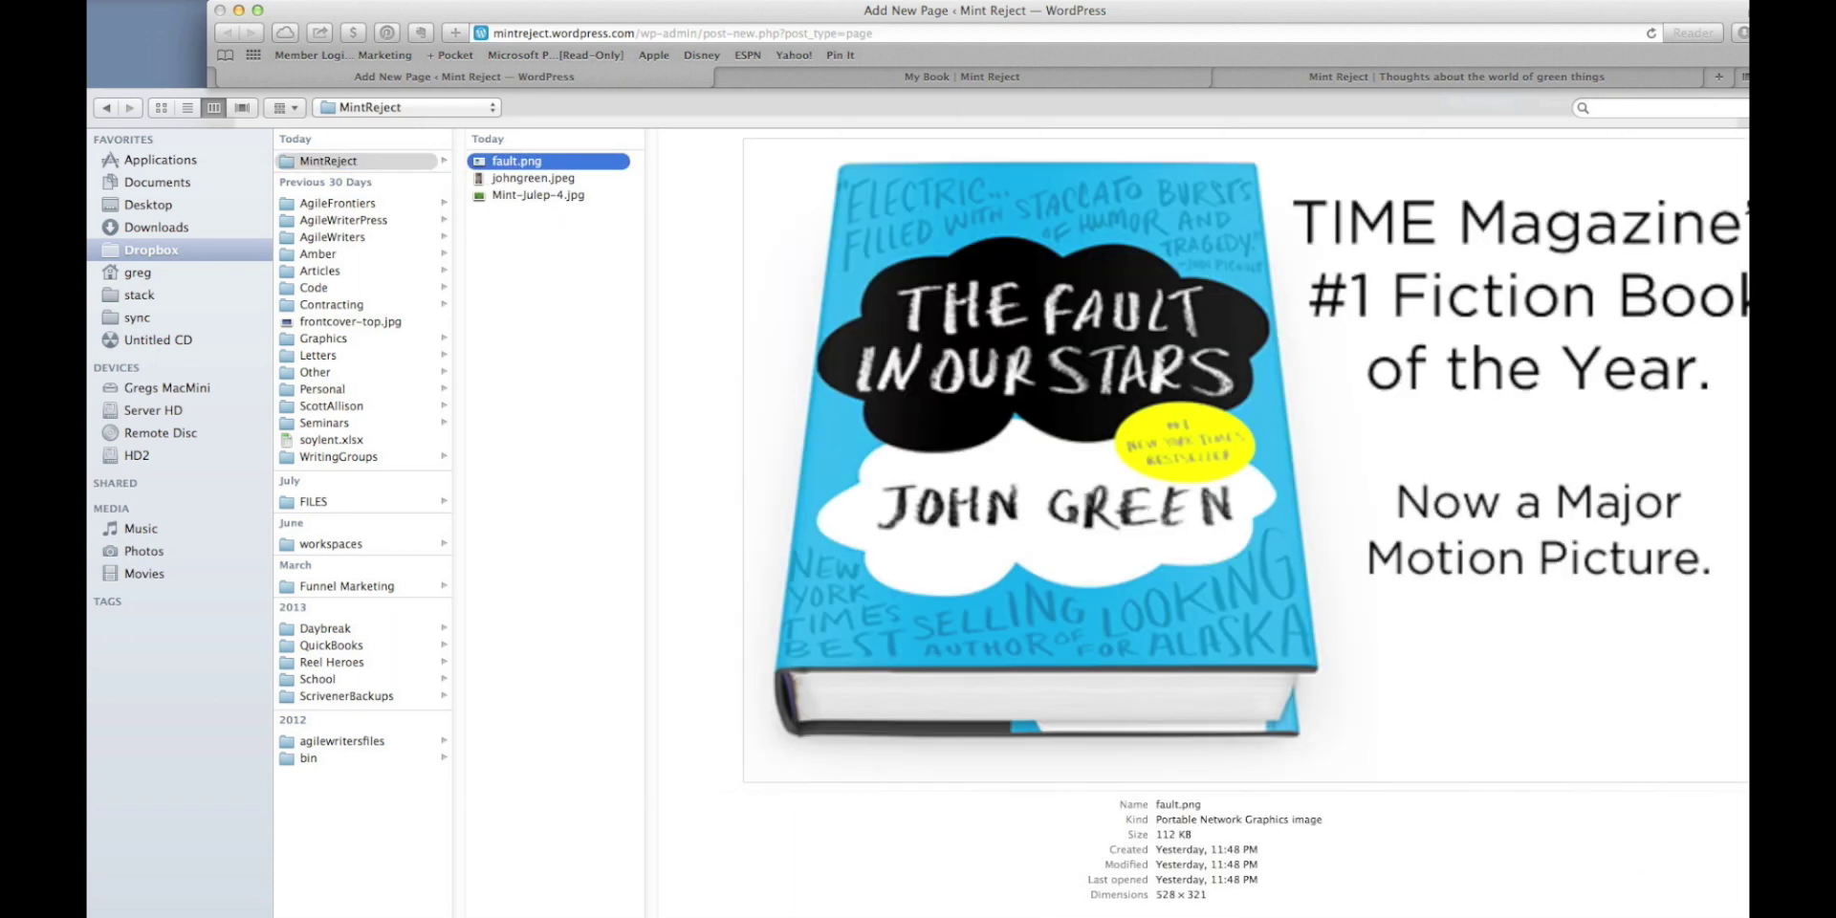
key("Return")
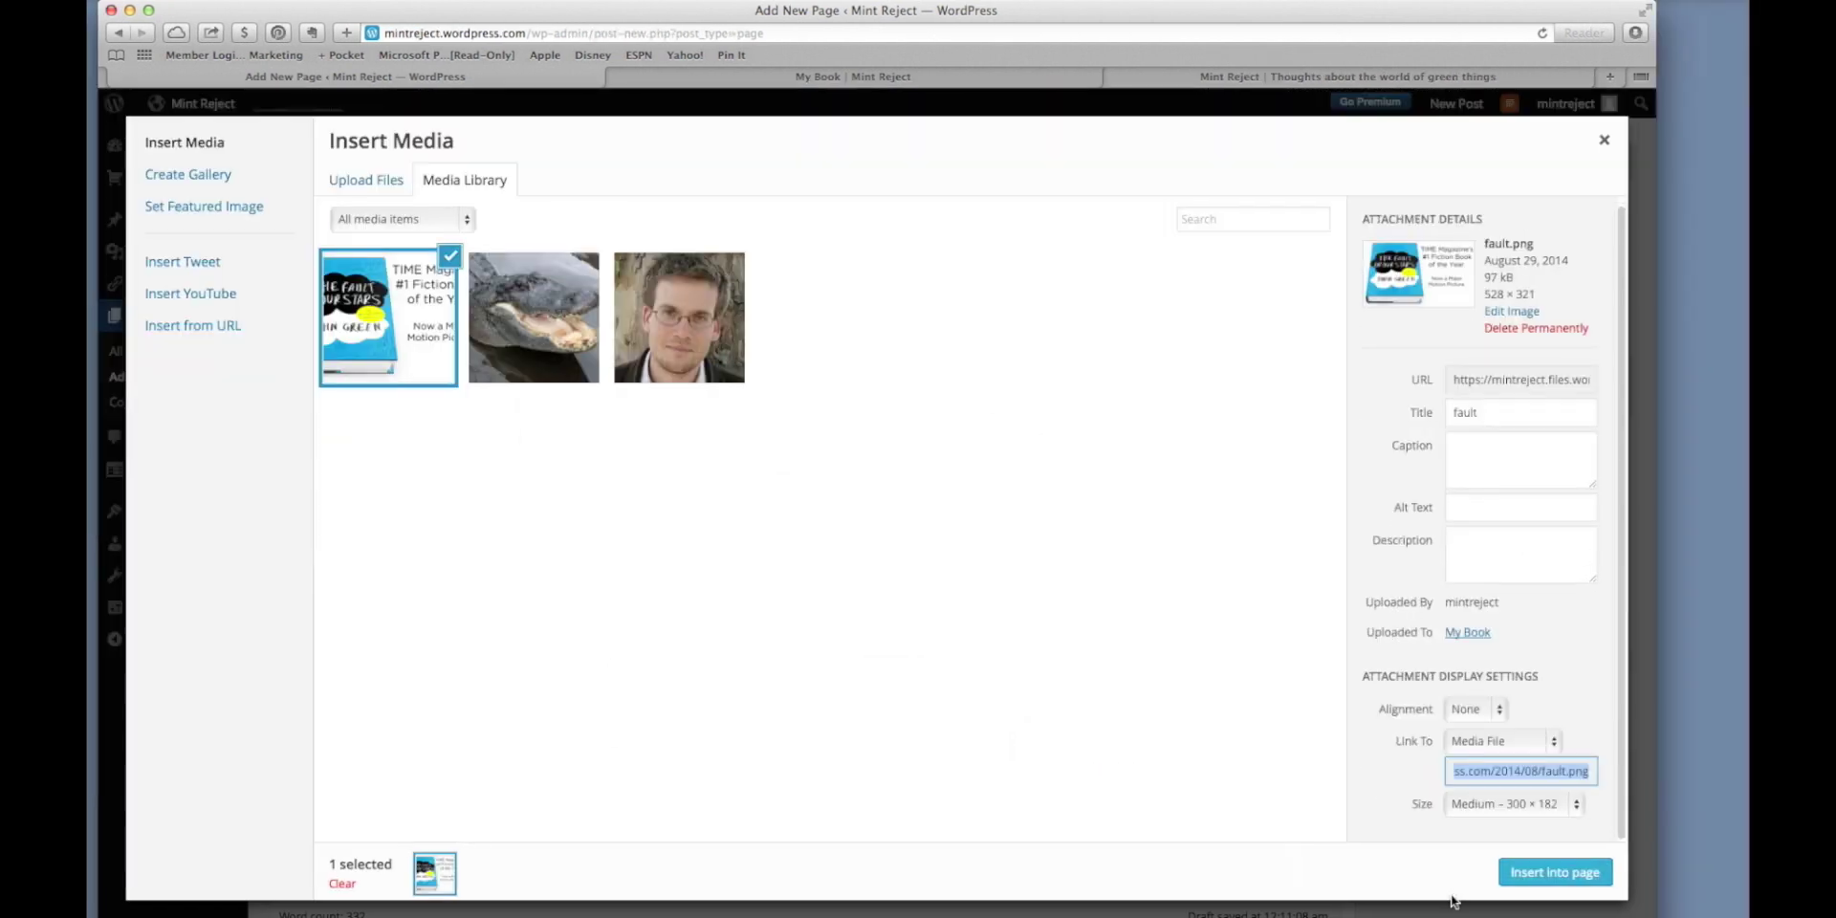
left_click(1521, 873)
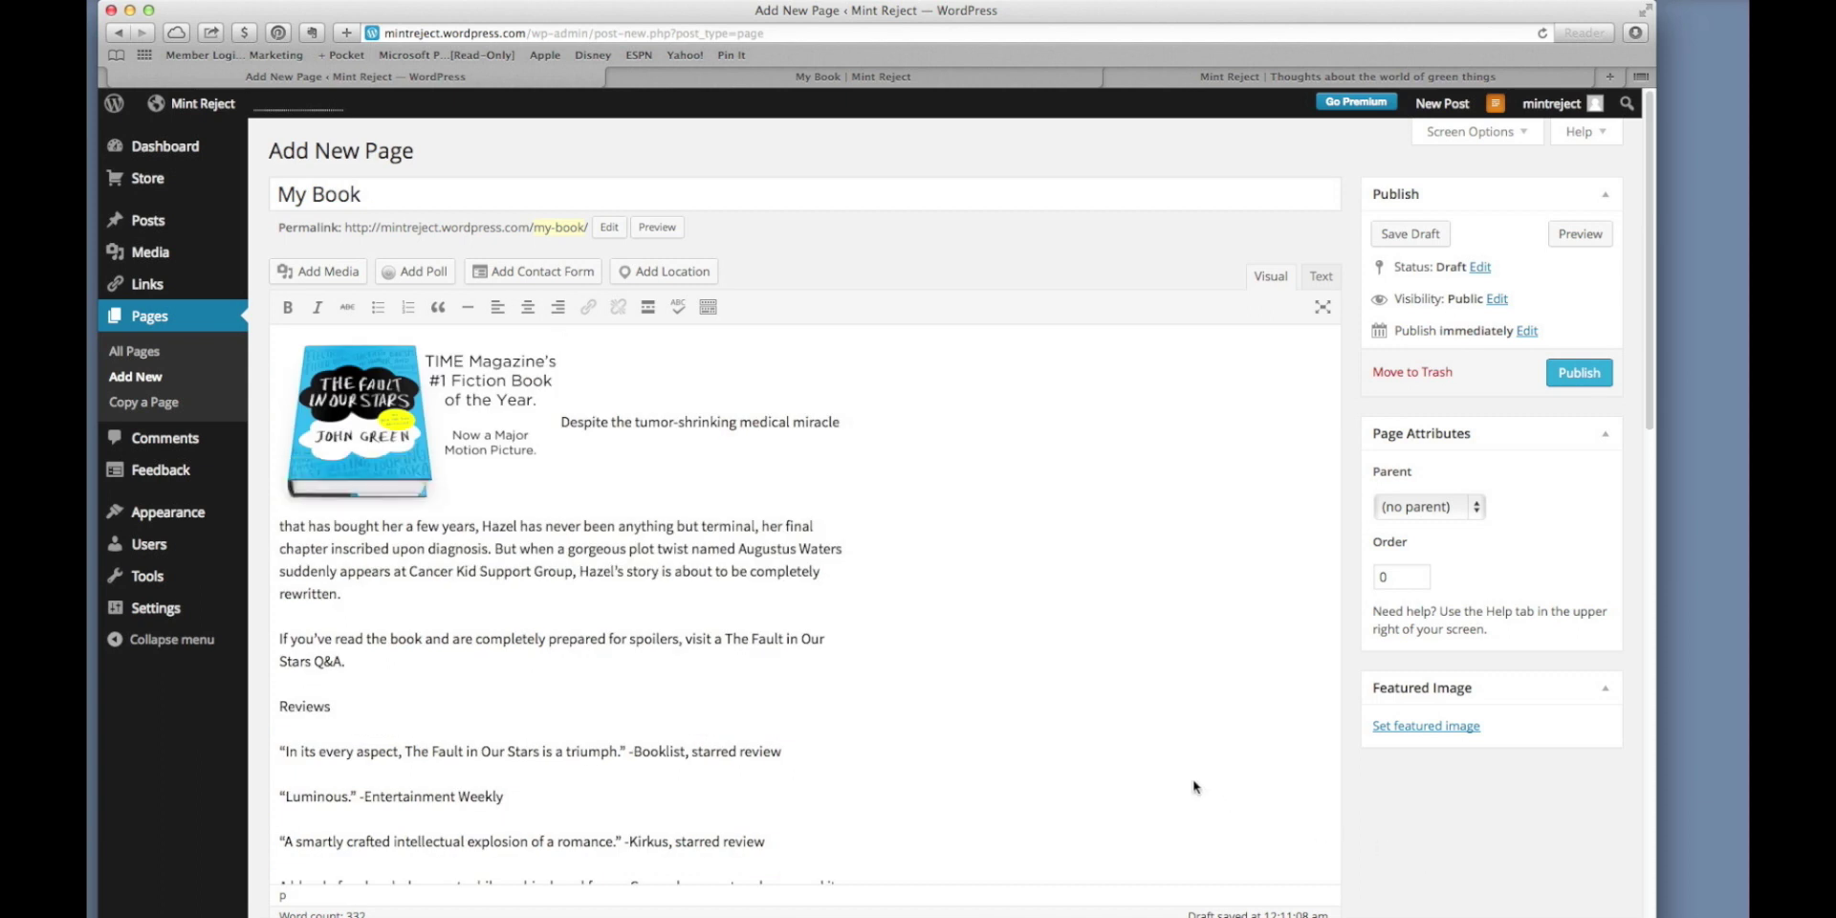
Set the book cover image's alignment to Right, update it, and preview the My Book page.
left_click(424, 457)
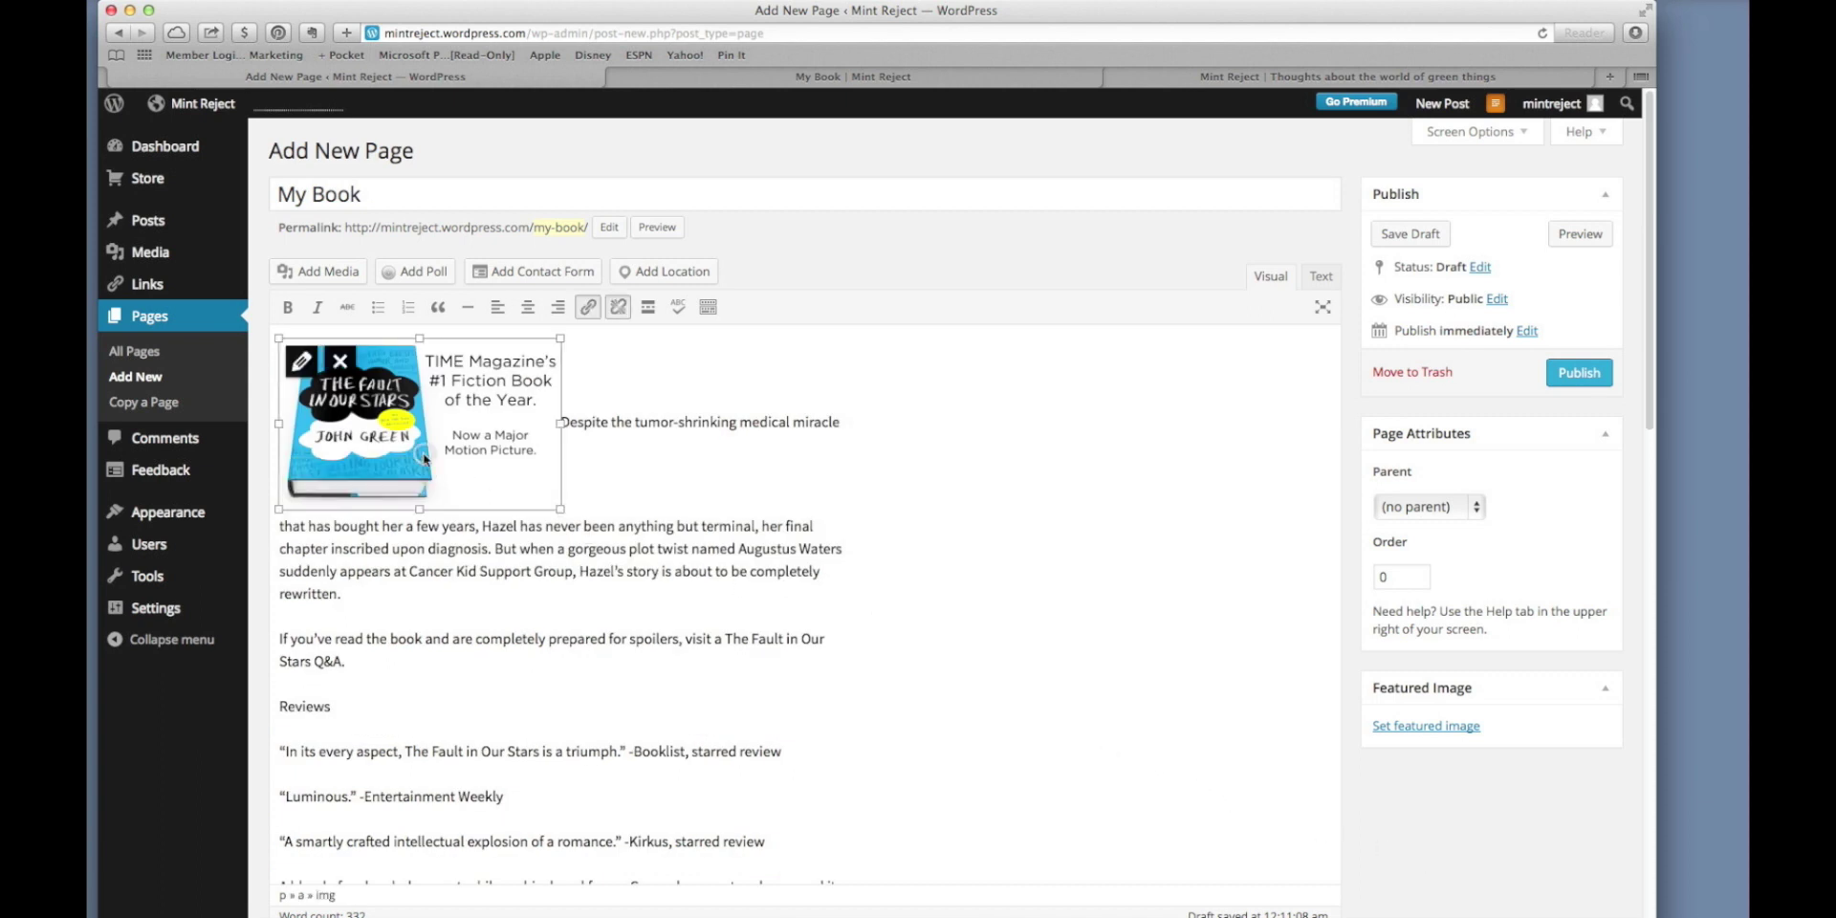
left_click(302, 361)
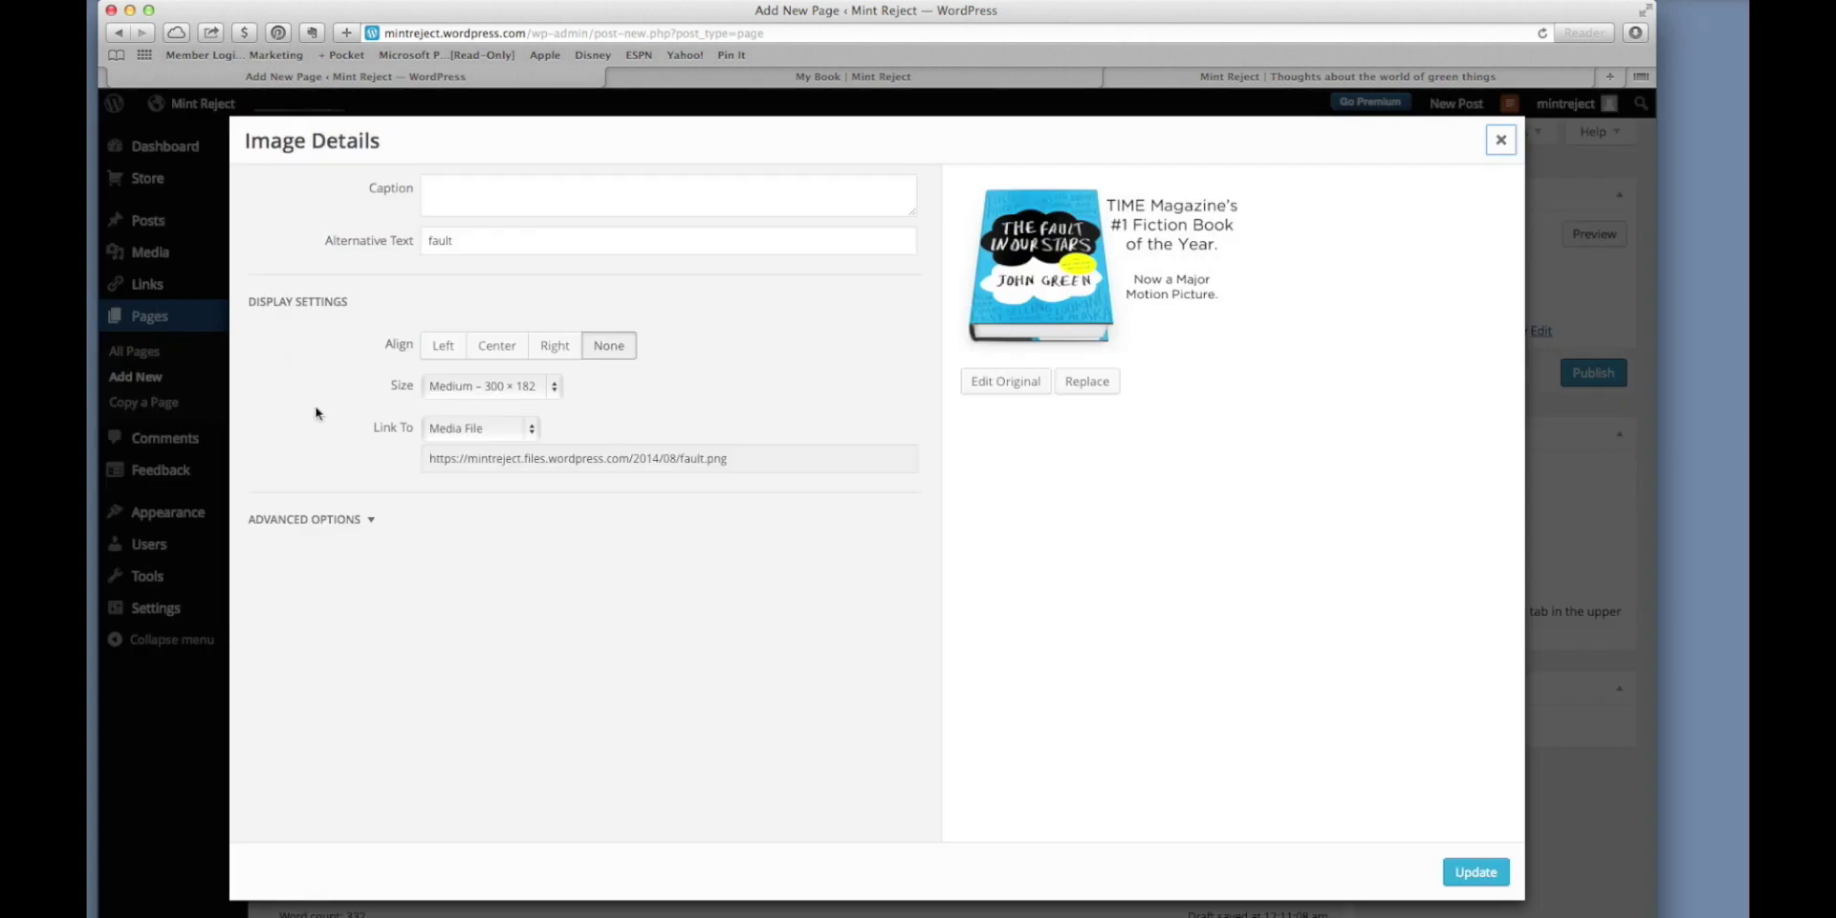
left_click(432, 356)
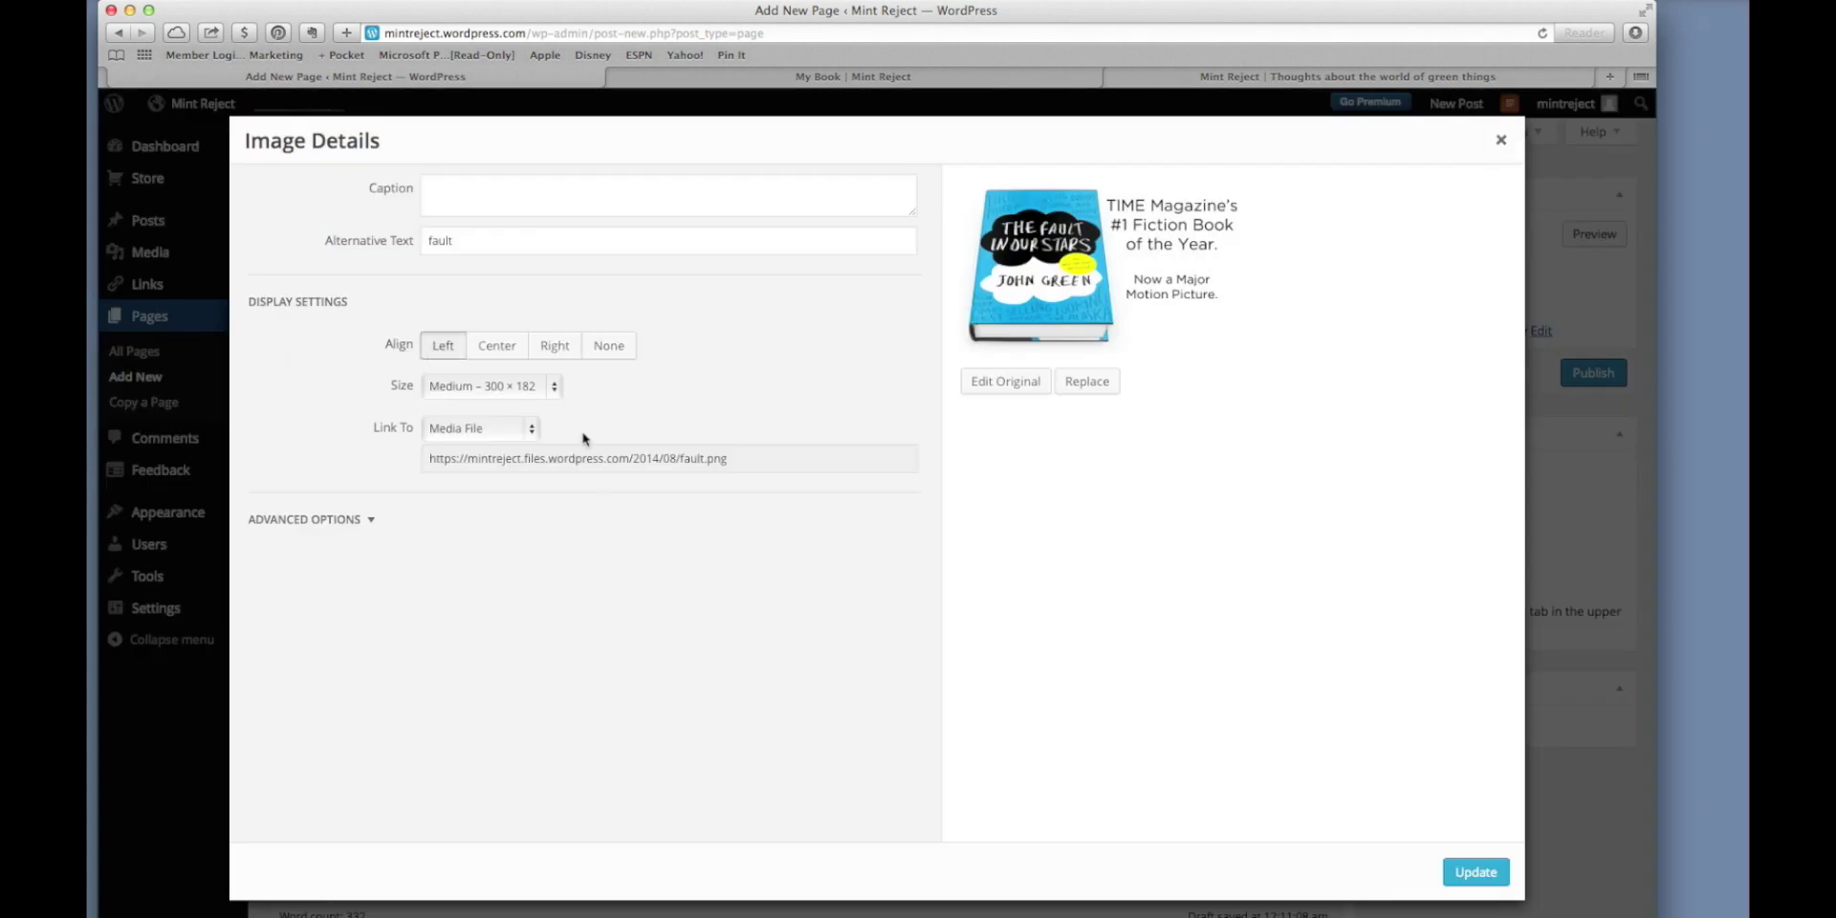
left_click(556, 350)
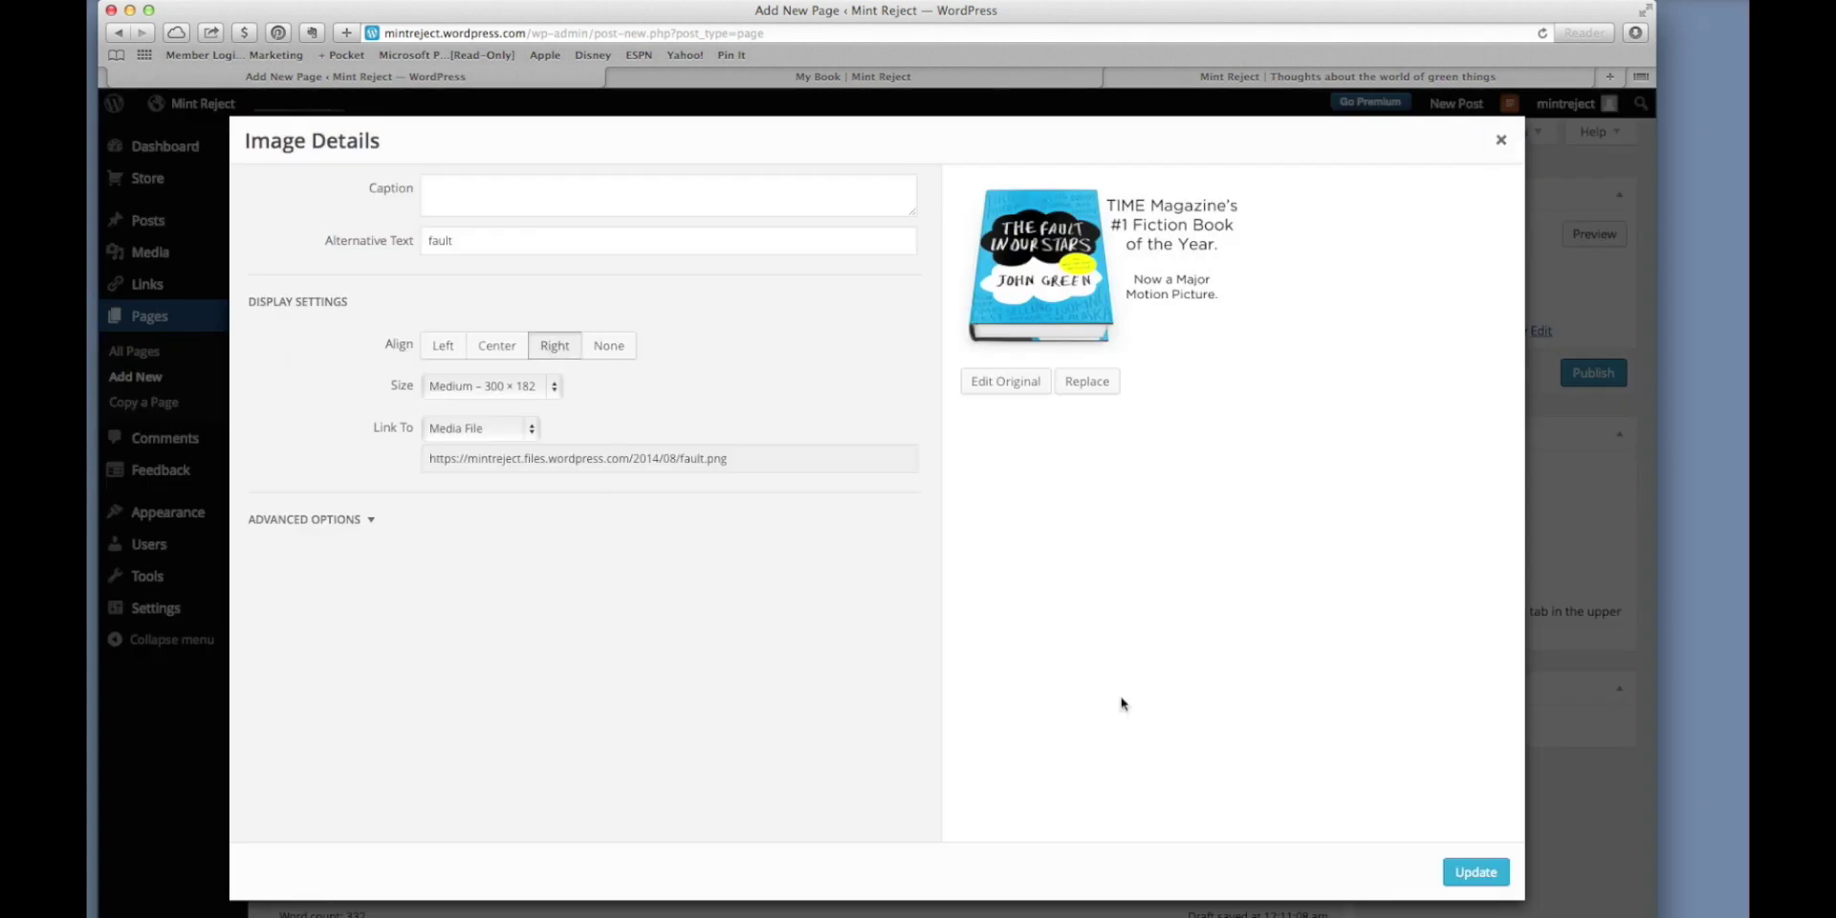
left_click(1466, 870)
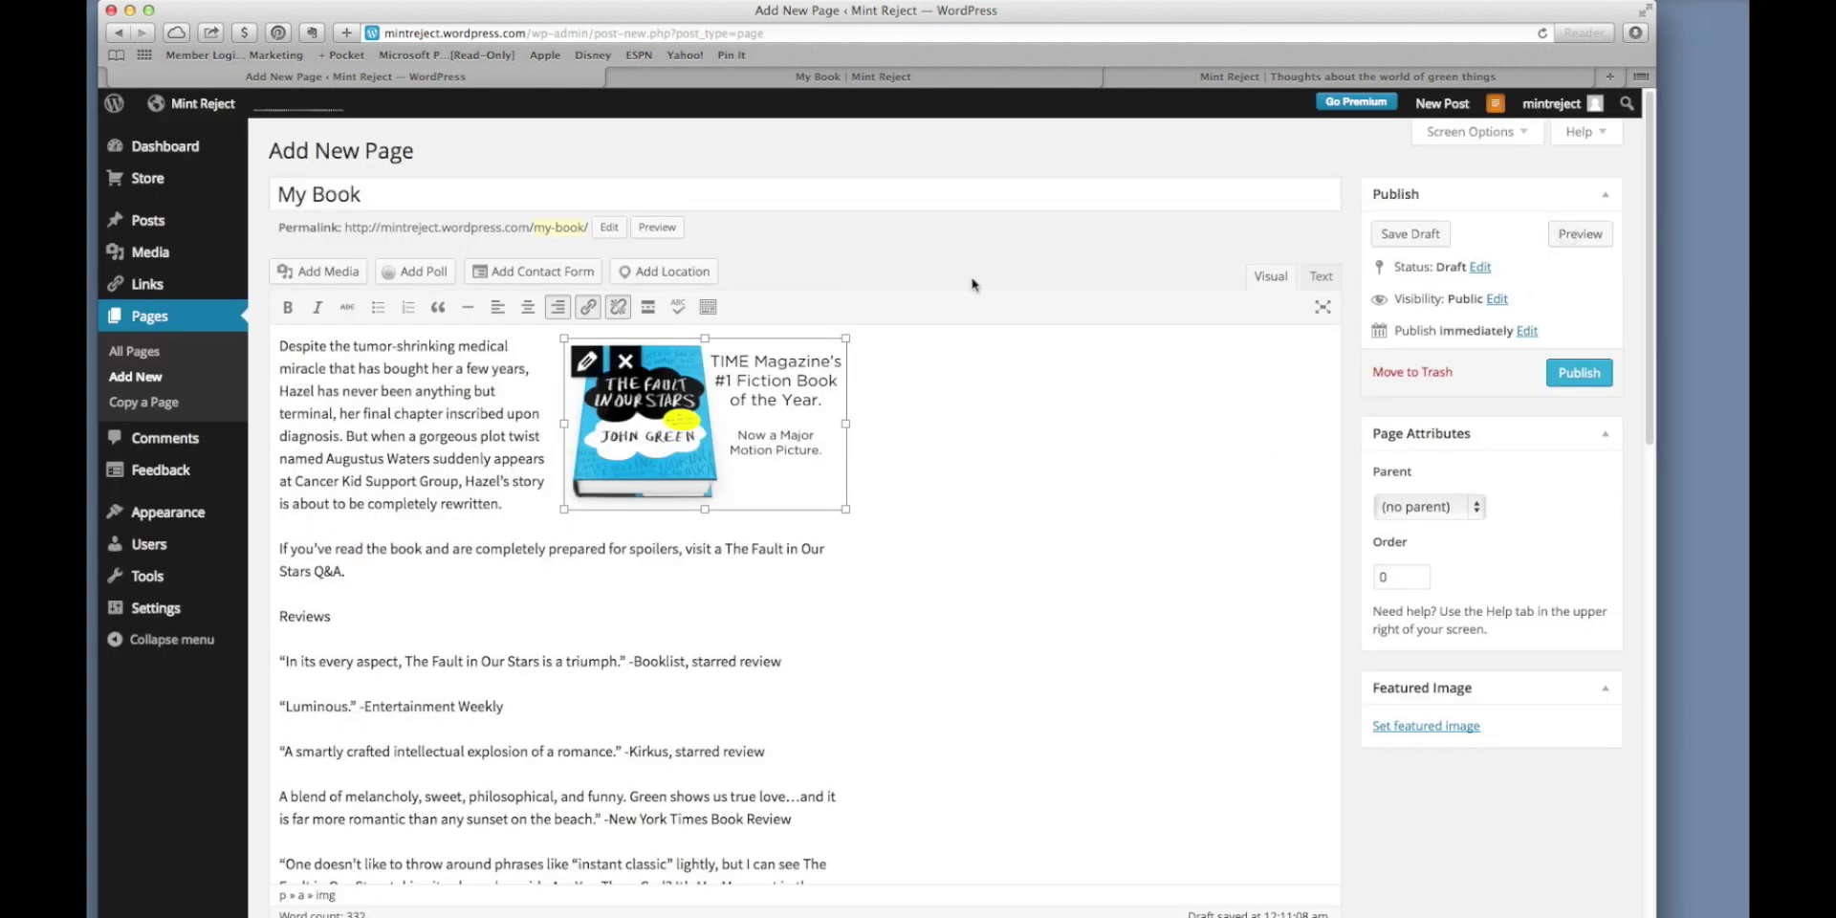
left_click(921, 78)
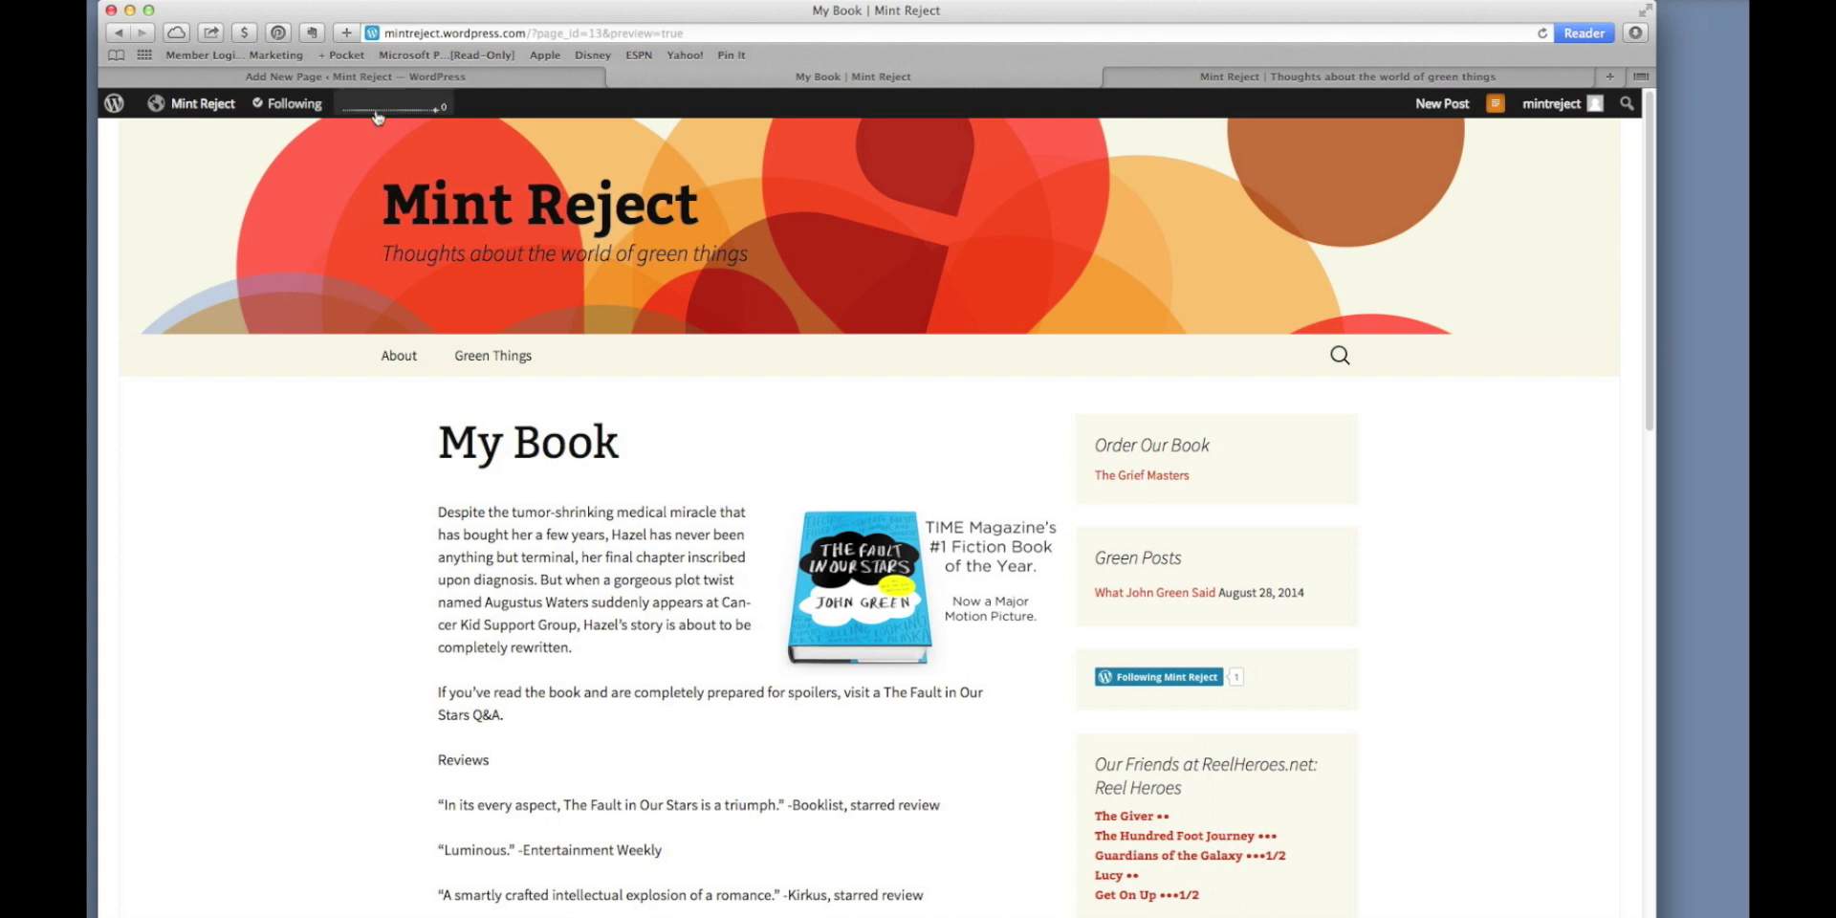
Reload the blog home page and open the new My Book page from the menu.
left_click(387, 78)
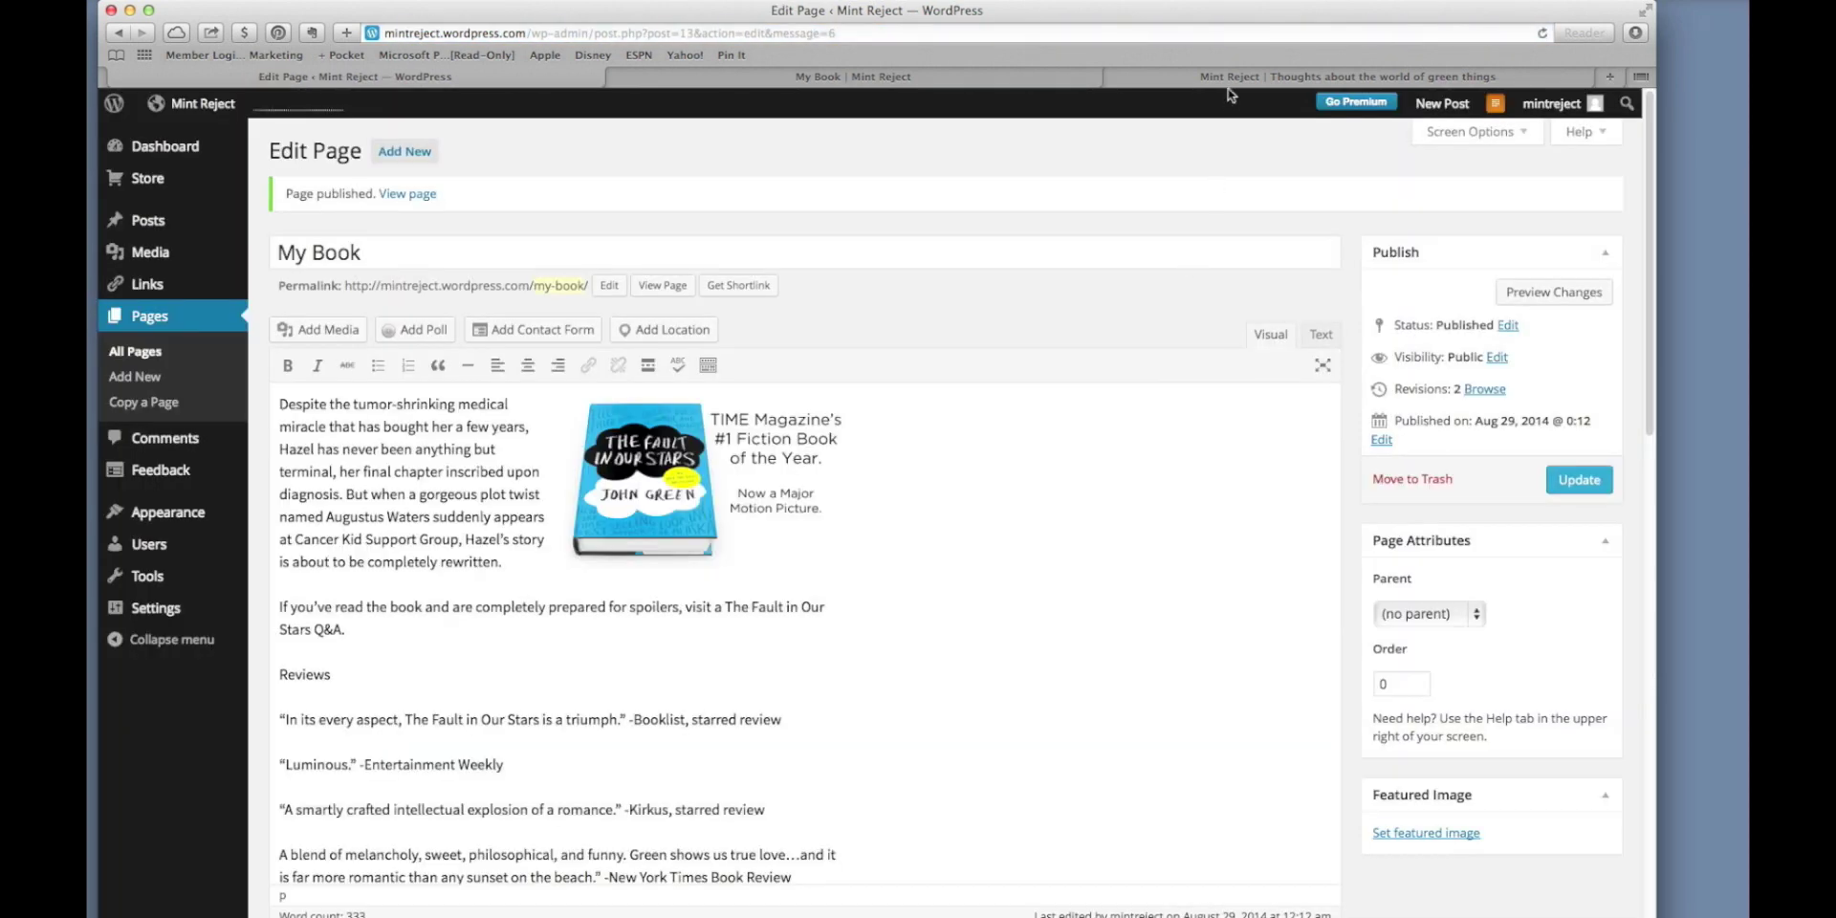
left_click(1231, 78)
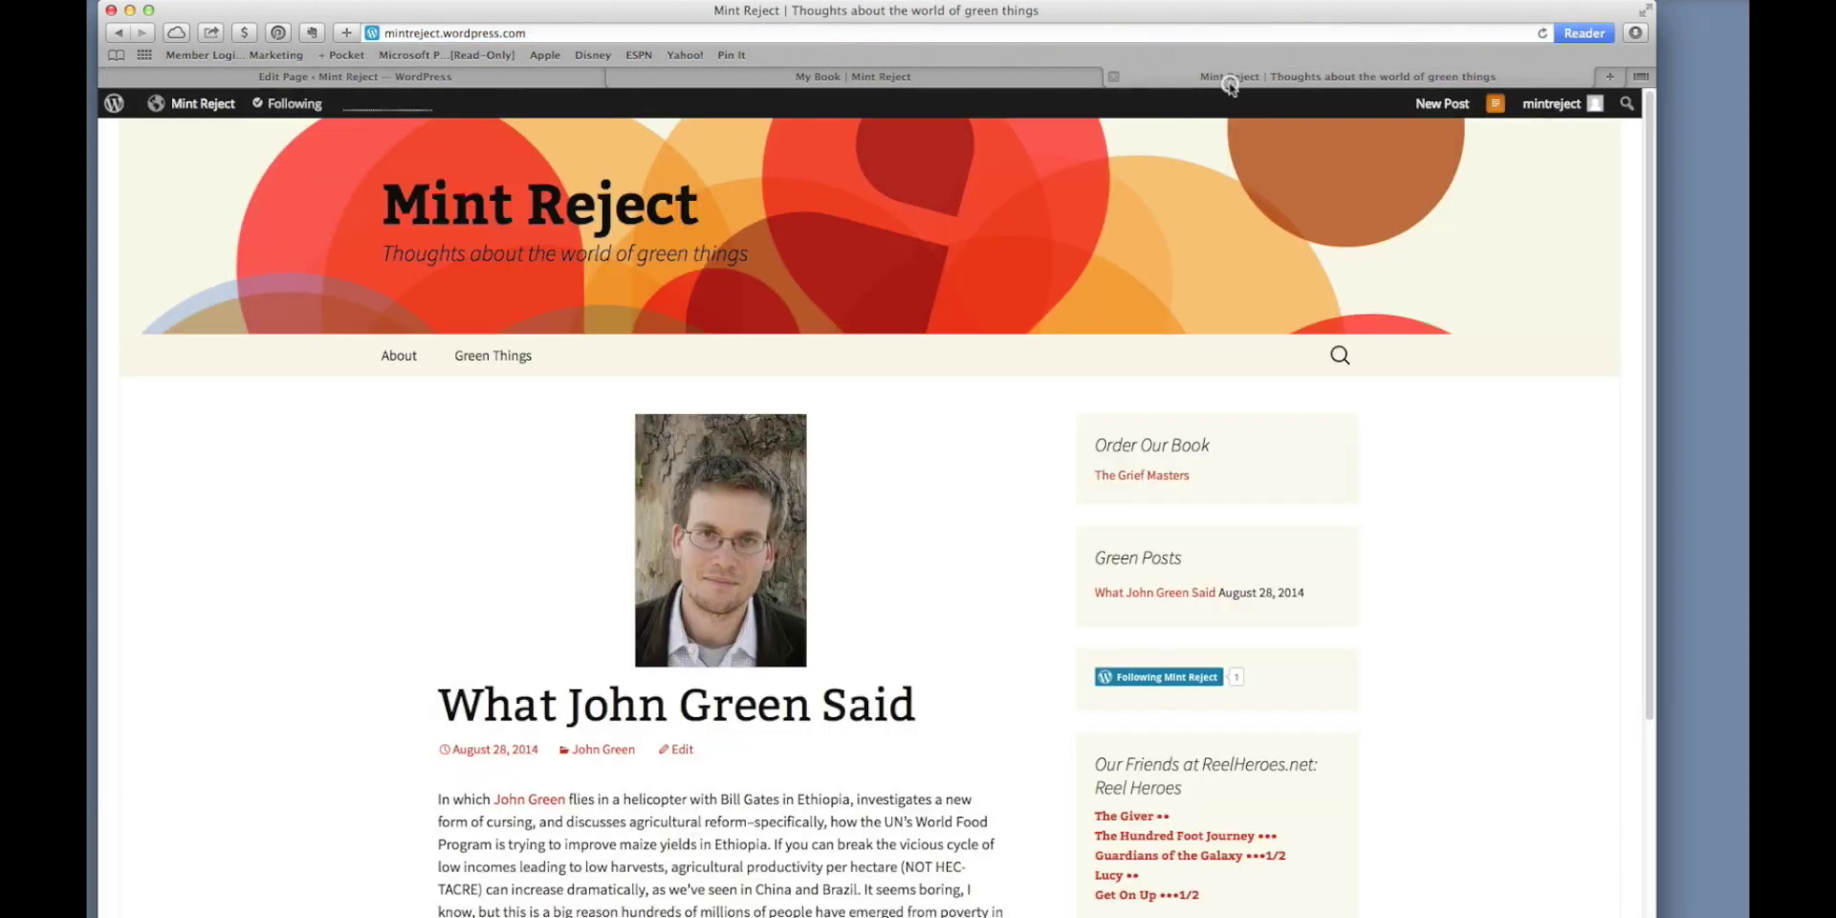
left_click(1542, 33)
scroll(963, 602, "down", 5)
scroll(963, 603, "up", 4)
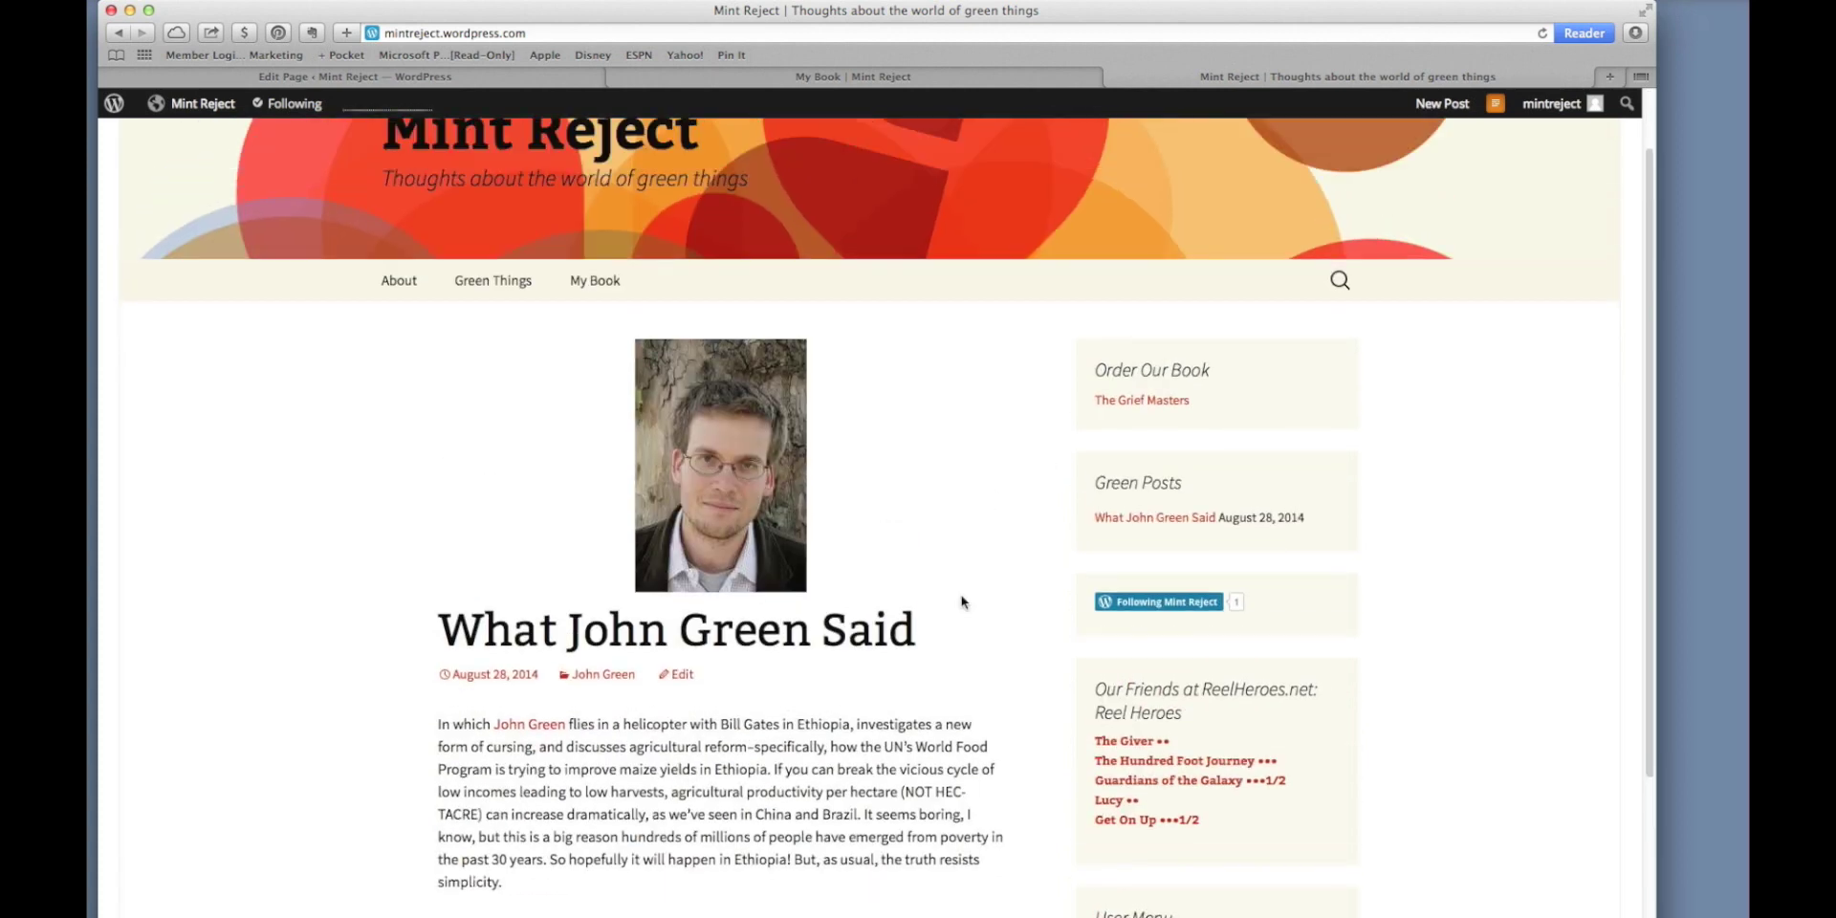
scroll(963, 603, "up", 2)
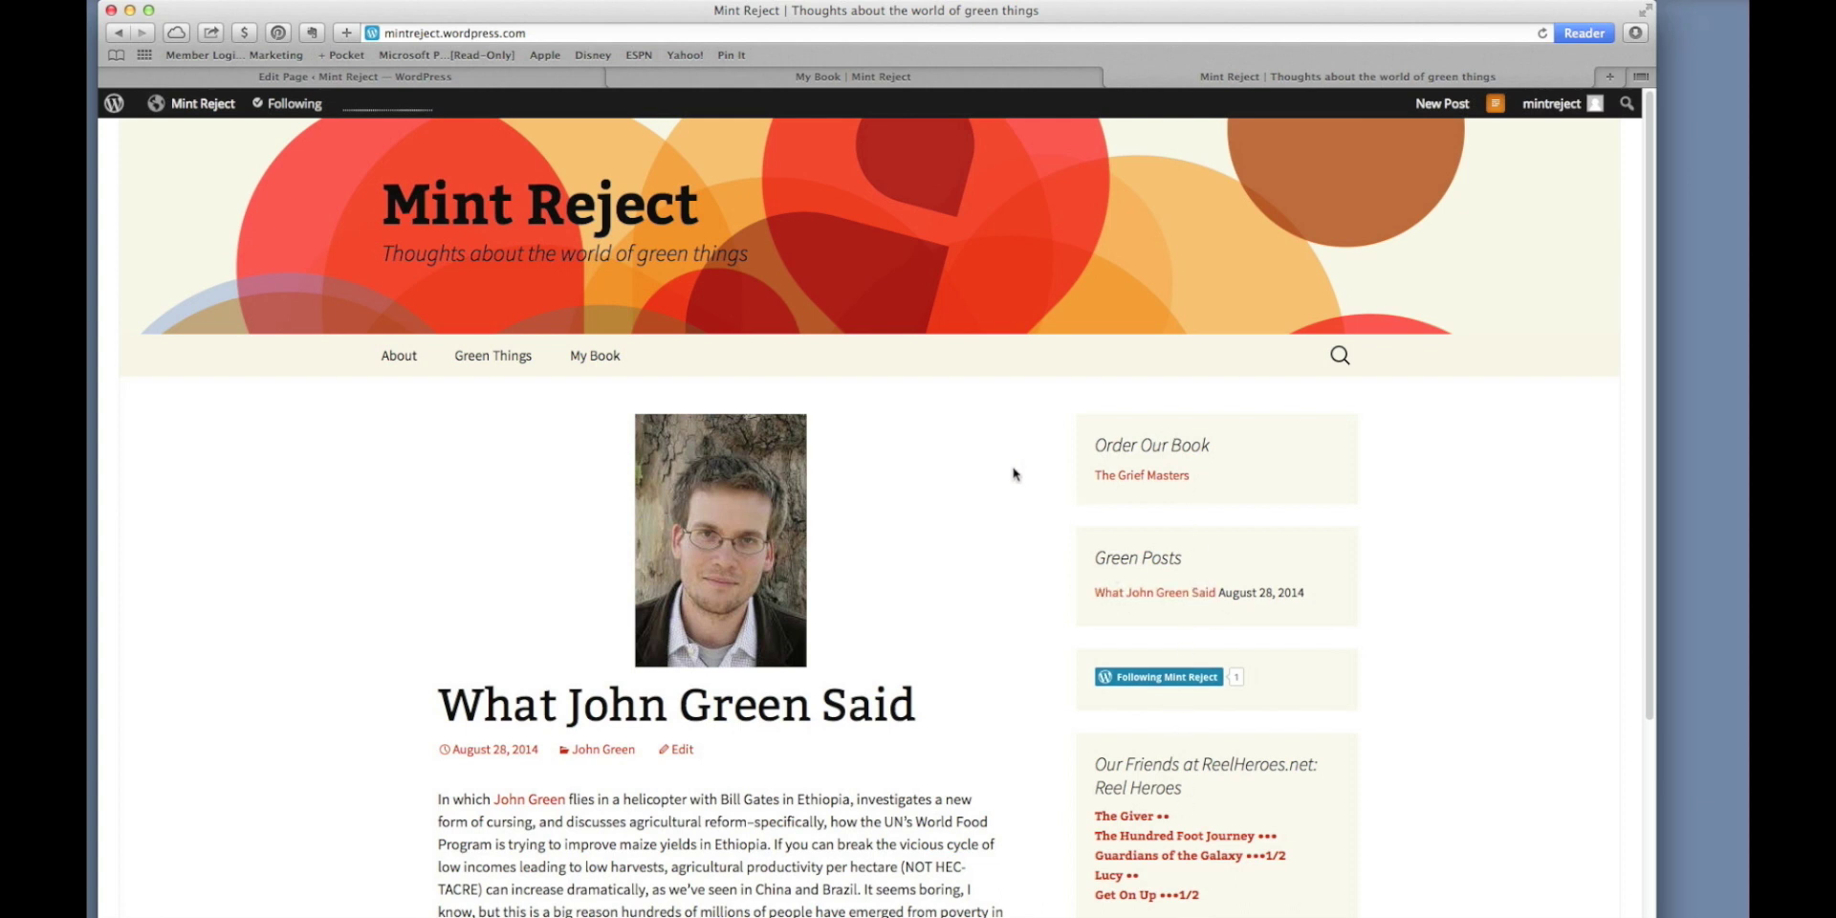
left_click(580, 359)
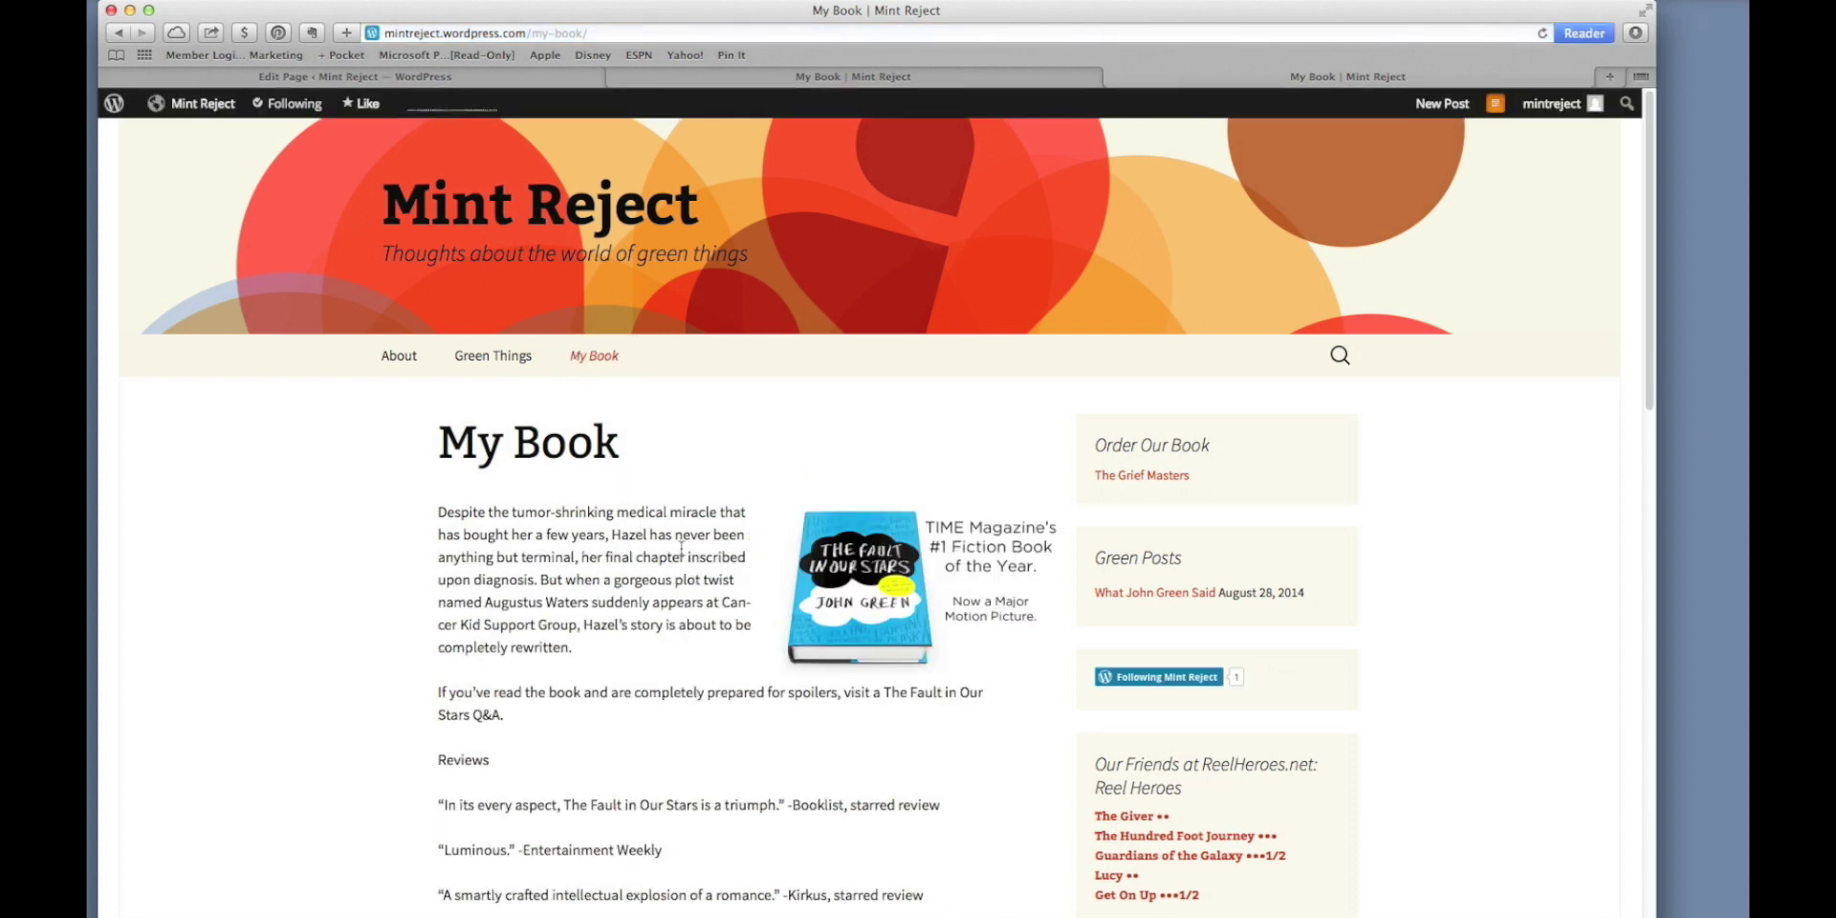
Search the blog for 'stars'.
left_click(1338, 355)
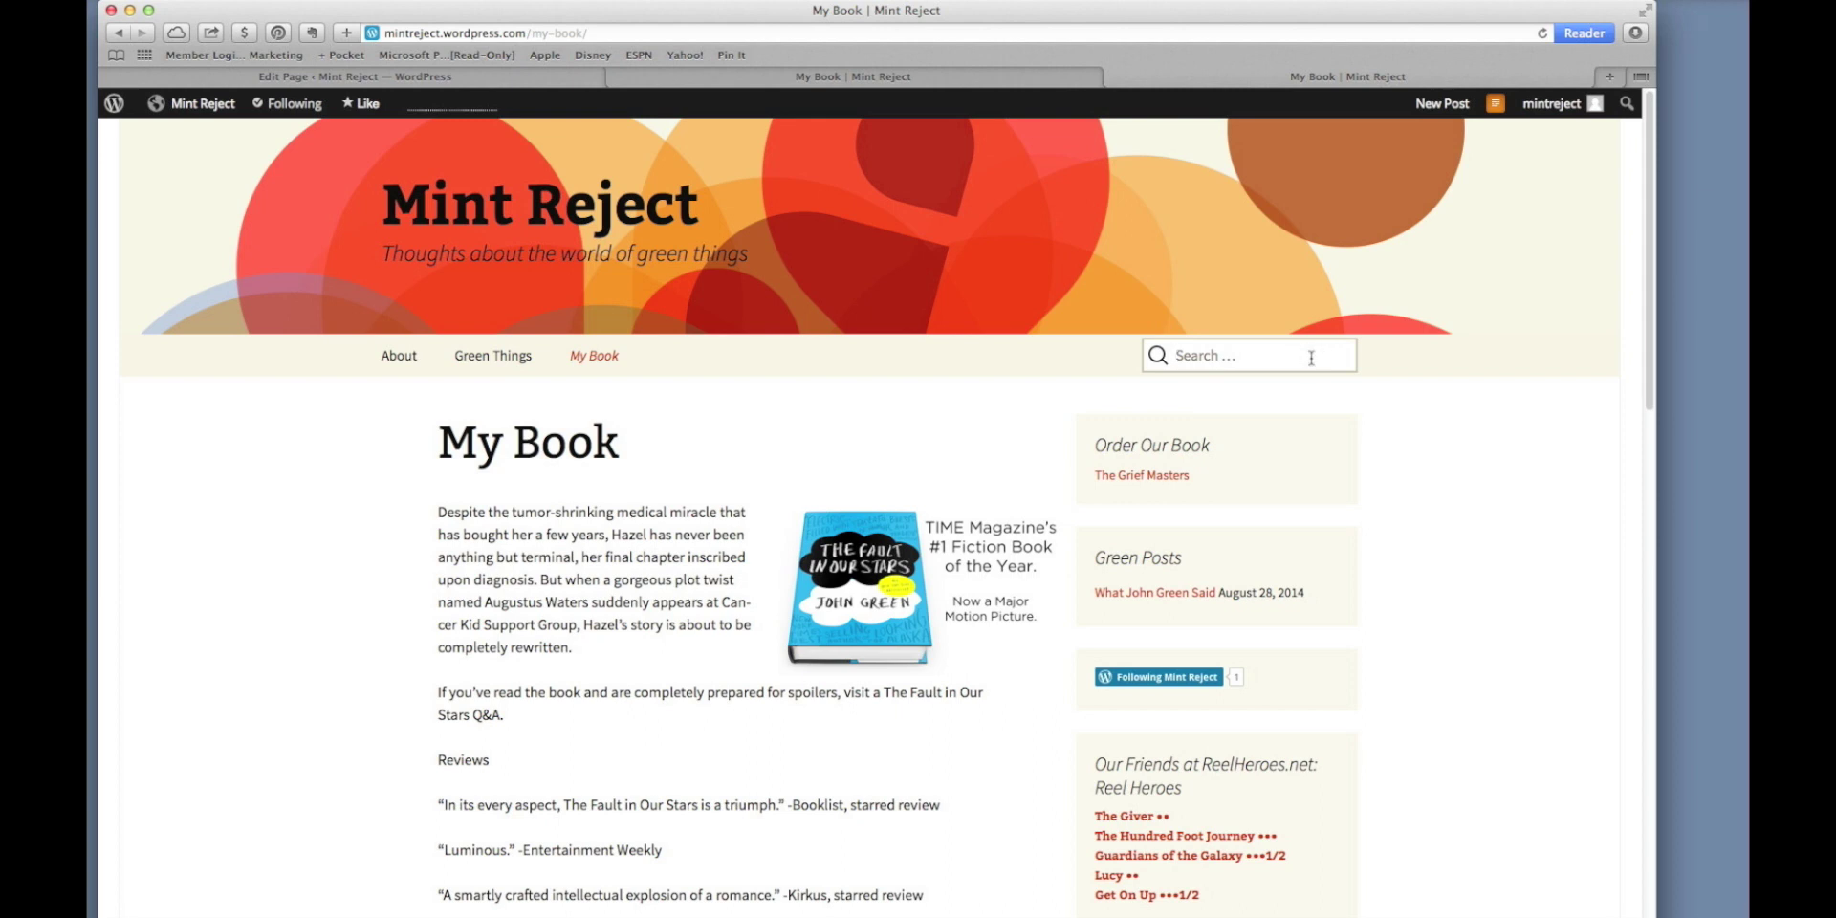
type("stars")
key("Return")
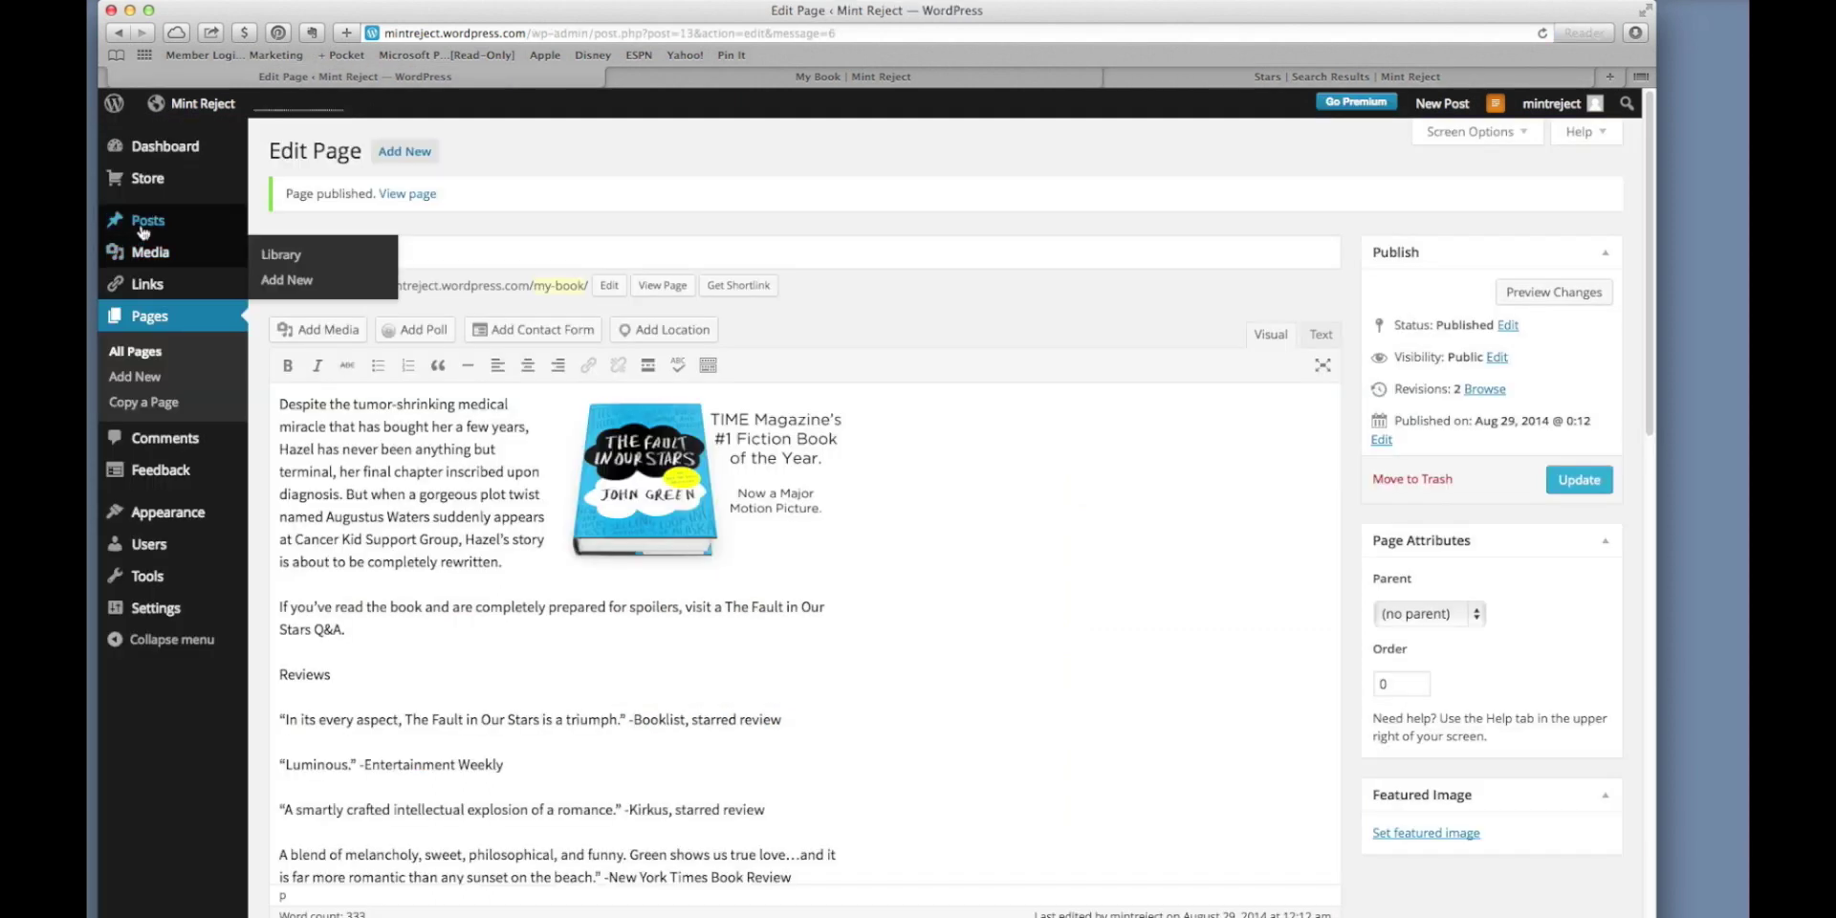
Start a new Mint Reject post titled 'Book Signing'.
mouse_move(201, 114)
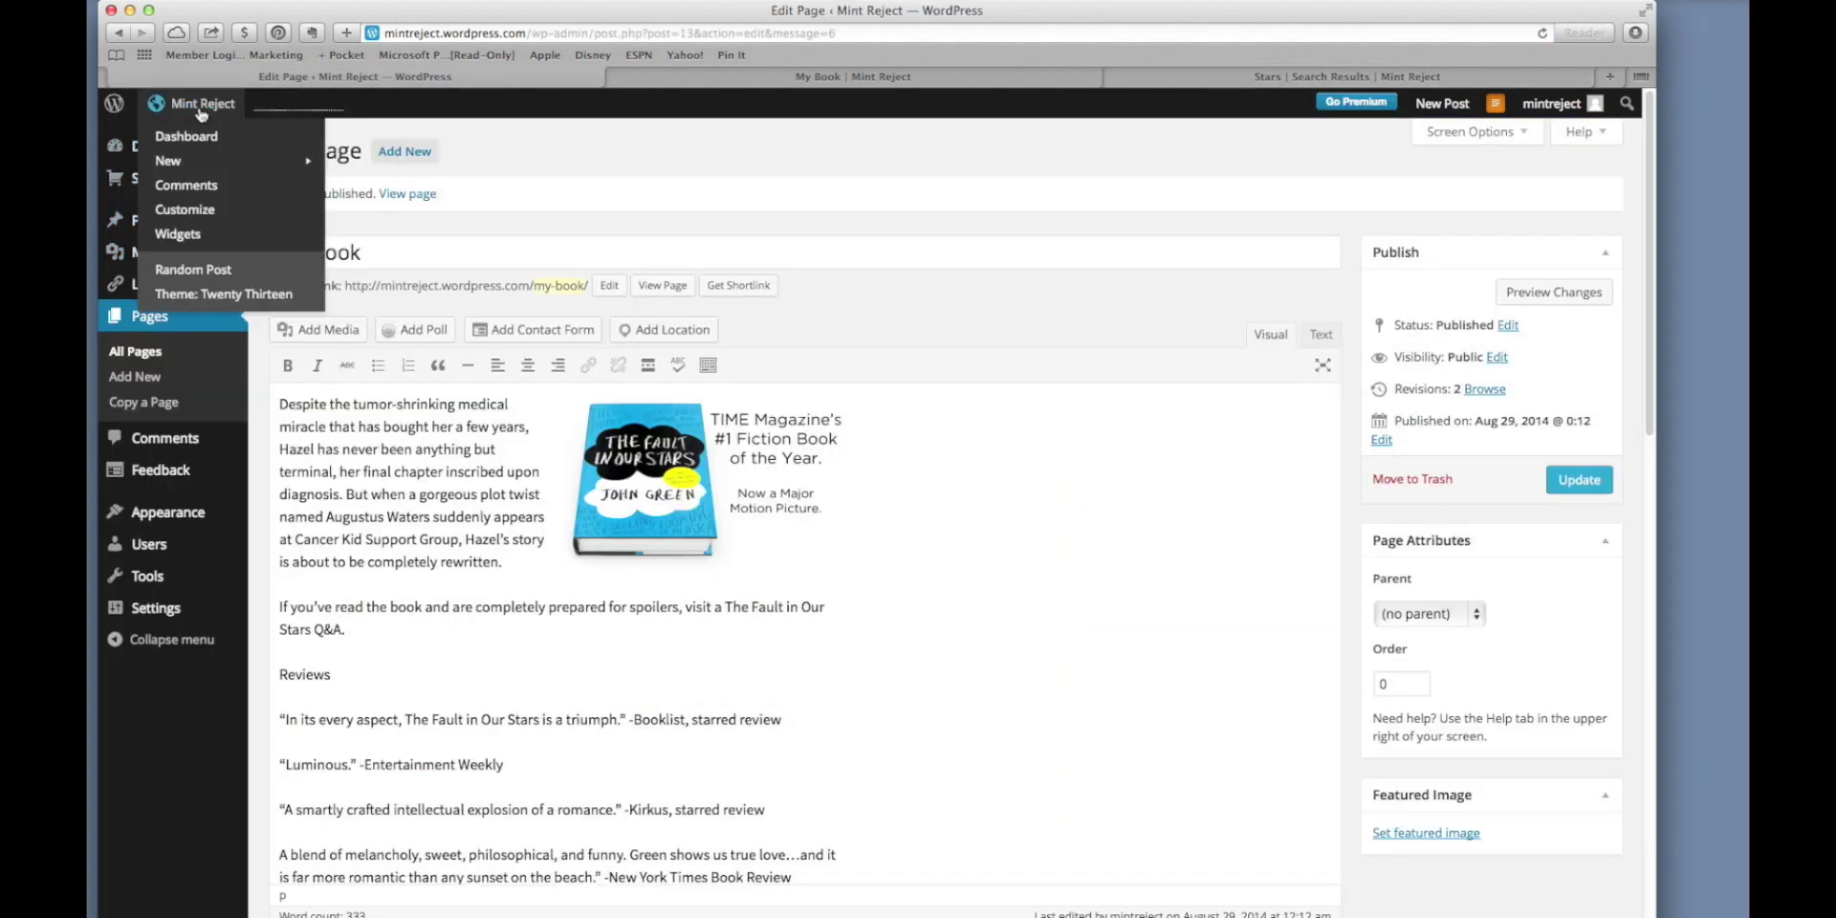
mouse_move(203, 163)
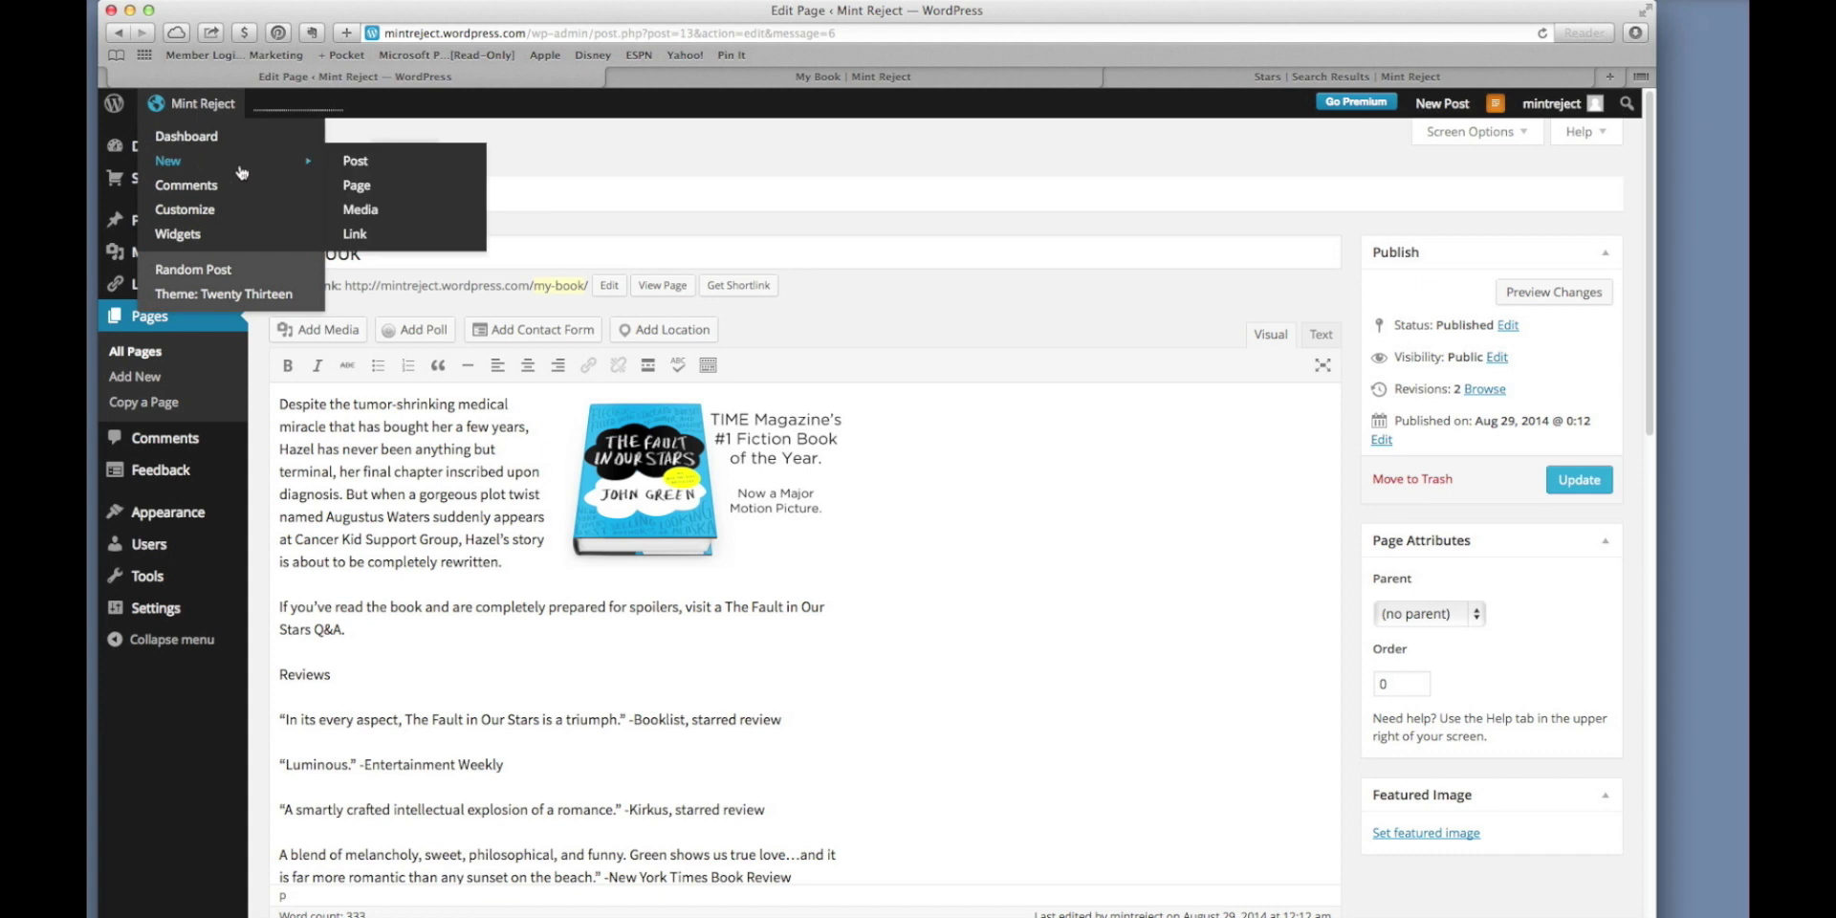
left_click(359, 168)
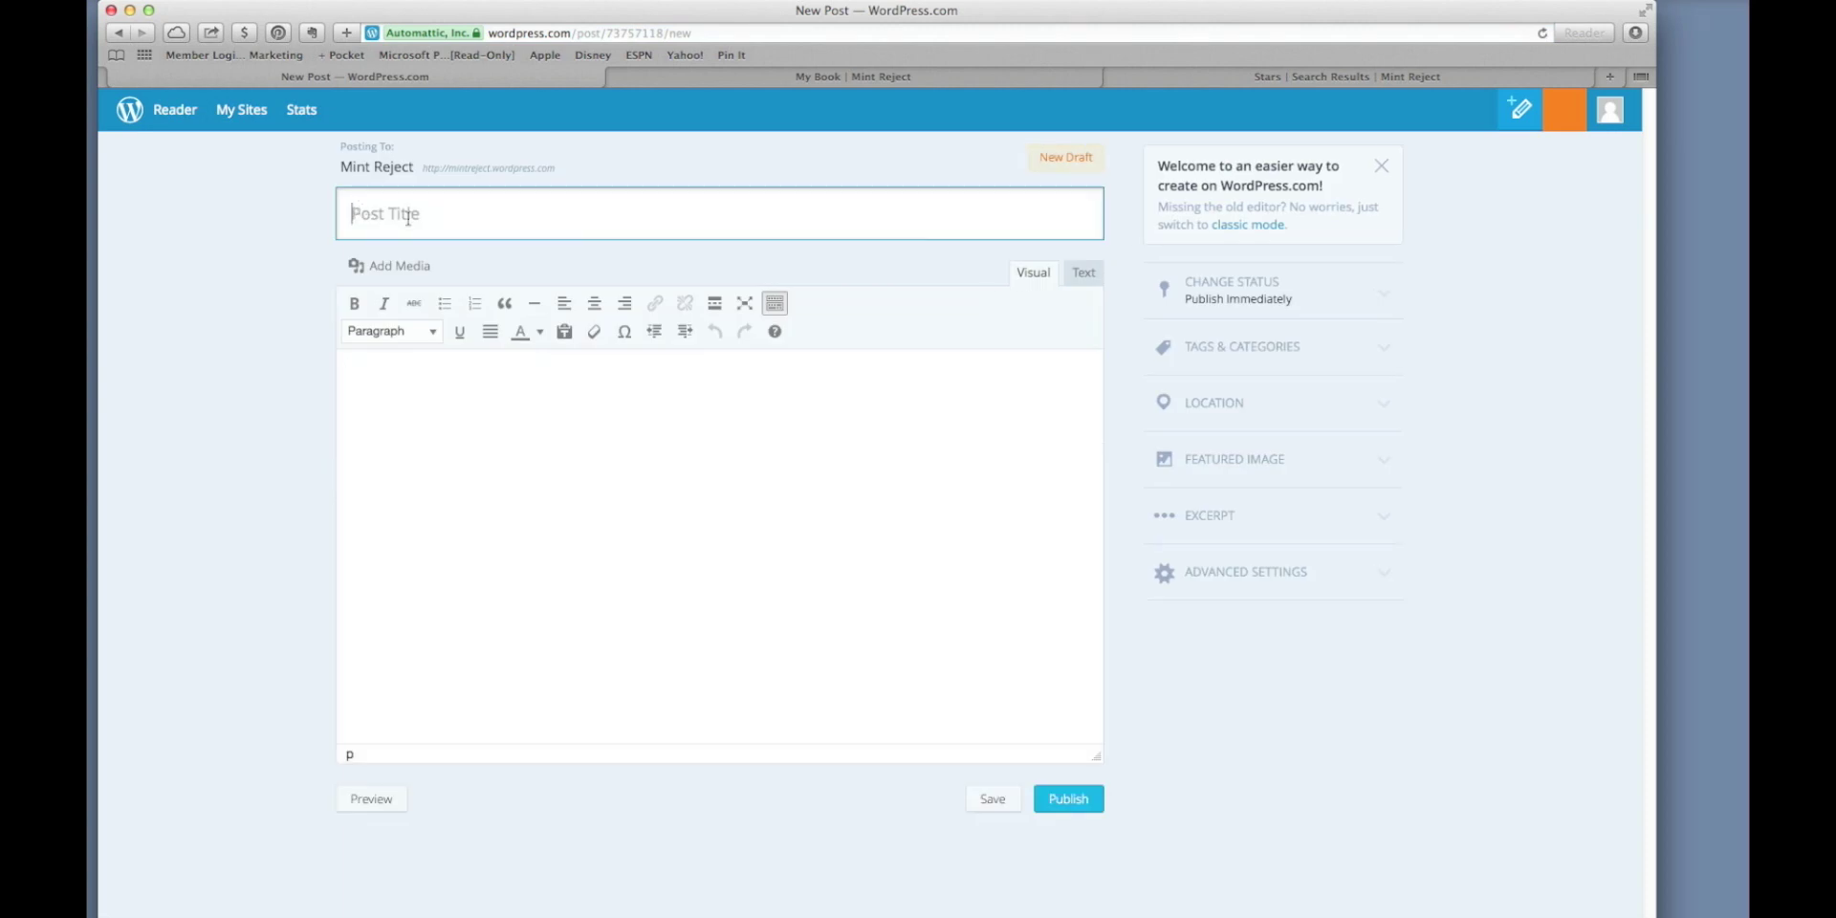
type("Book Signing")
Copy the book-tour quote from the other window and paste it into the post body.
key("super+Tab")
key("super+a")
key("super+c")
left_click(576, 668)
key("super+v")
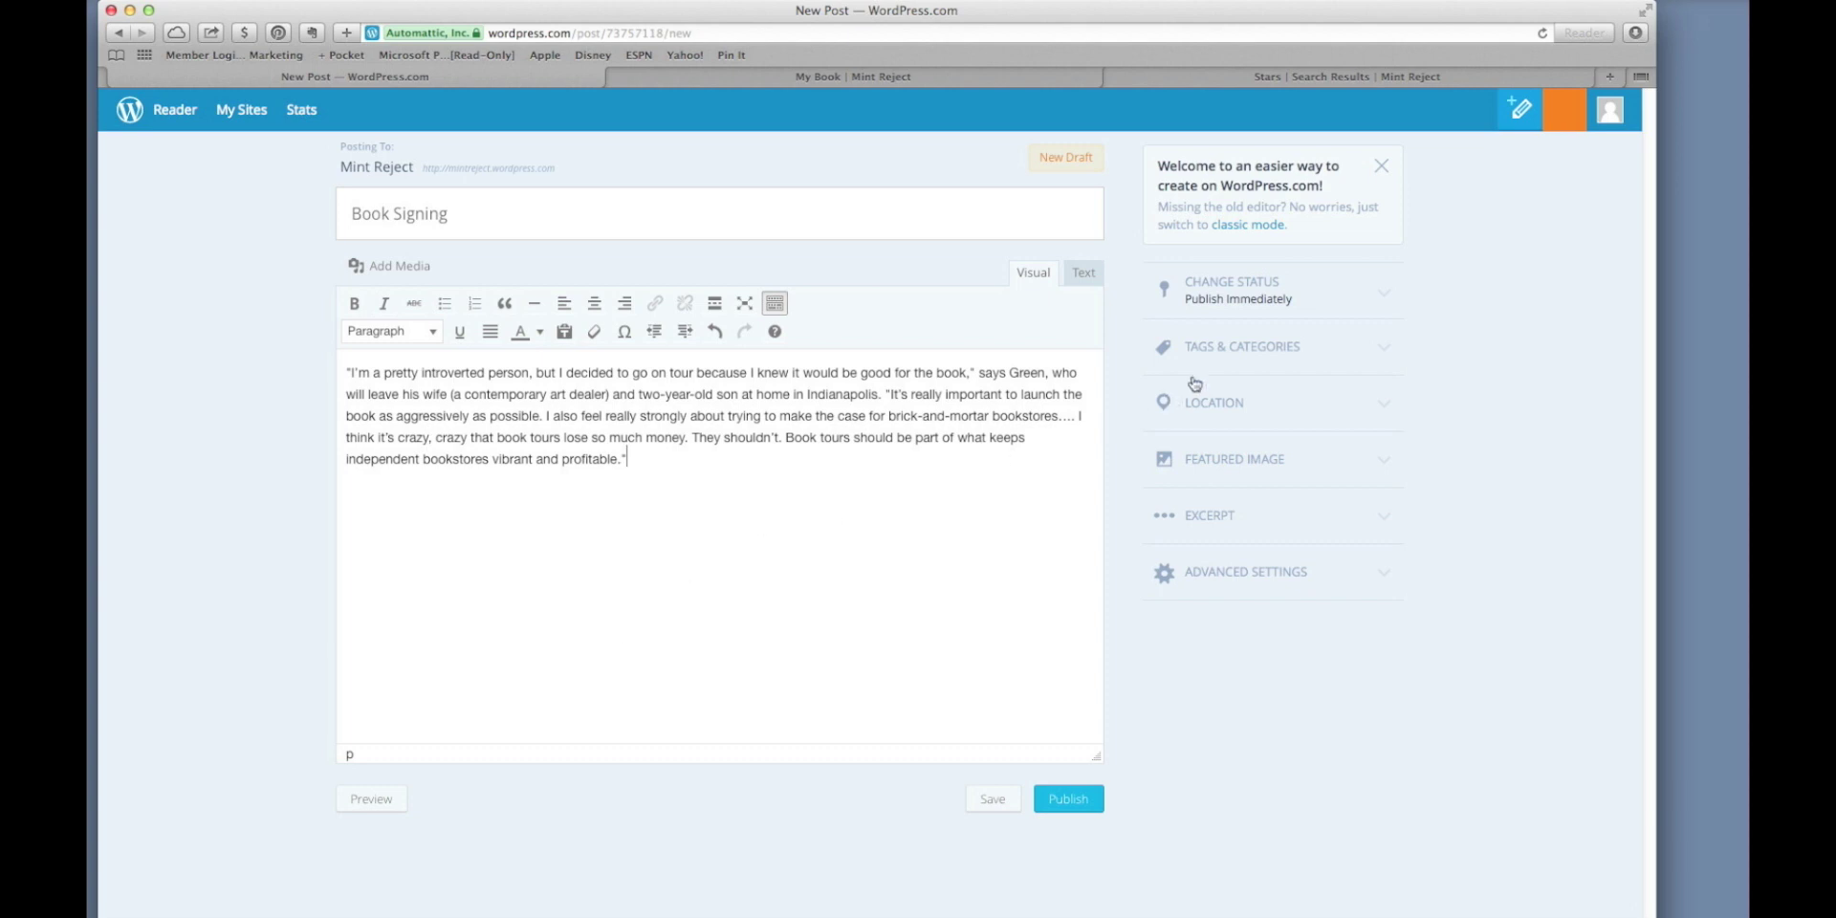
File the post under John Green and a new Book Signings category, leaving Movies unticked, then publish.
left_click(1219, 358)
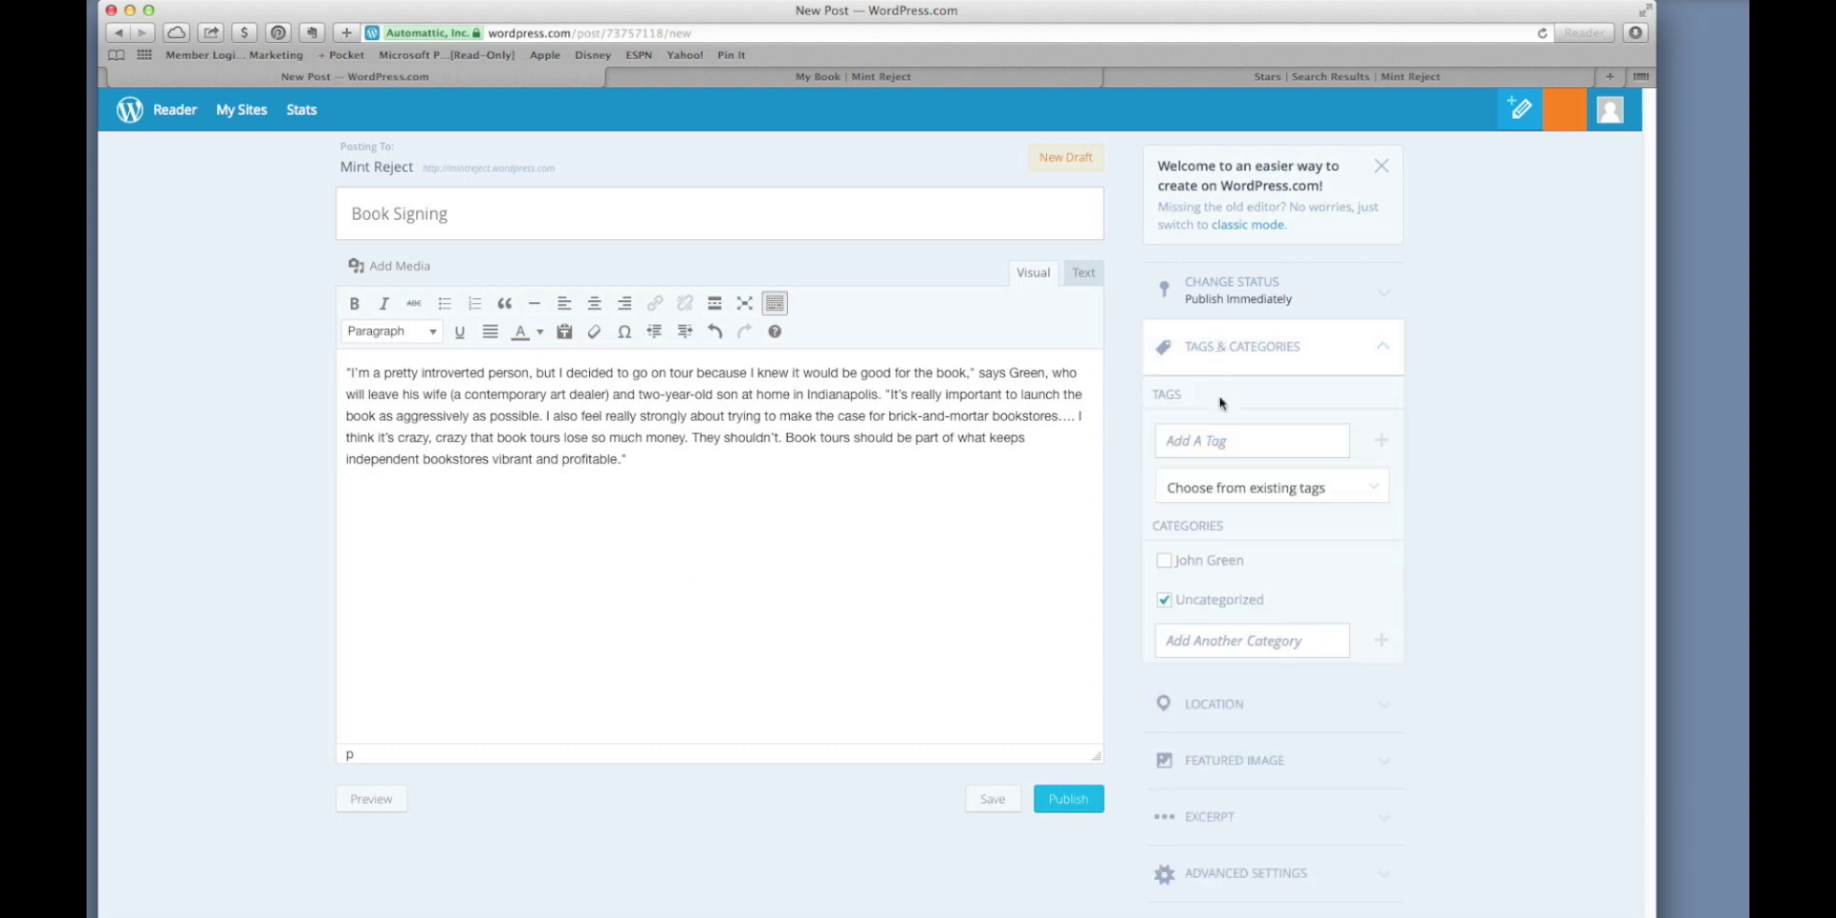
left_click(1164, 560)
left_click(1212, 640)
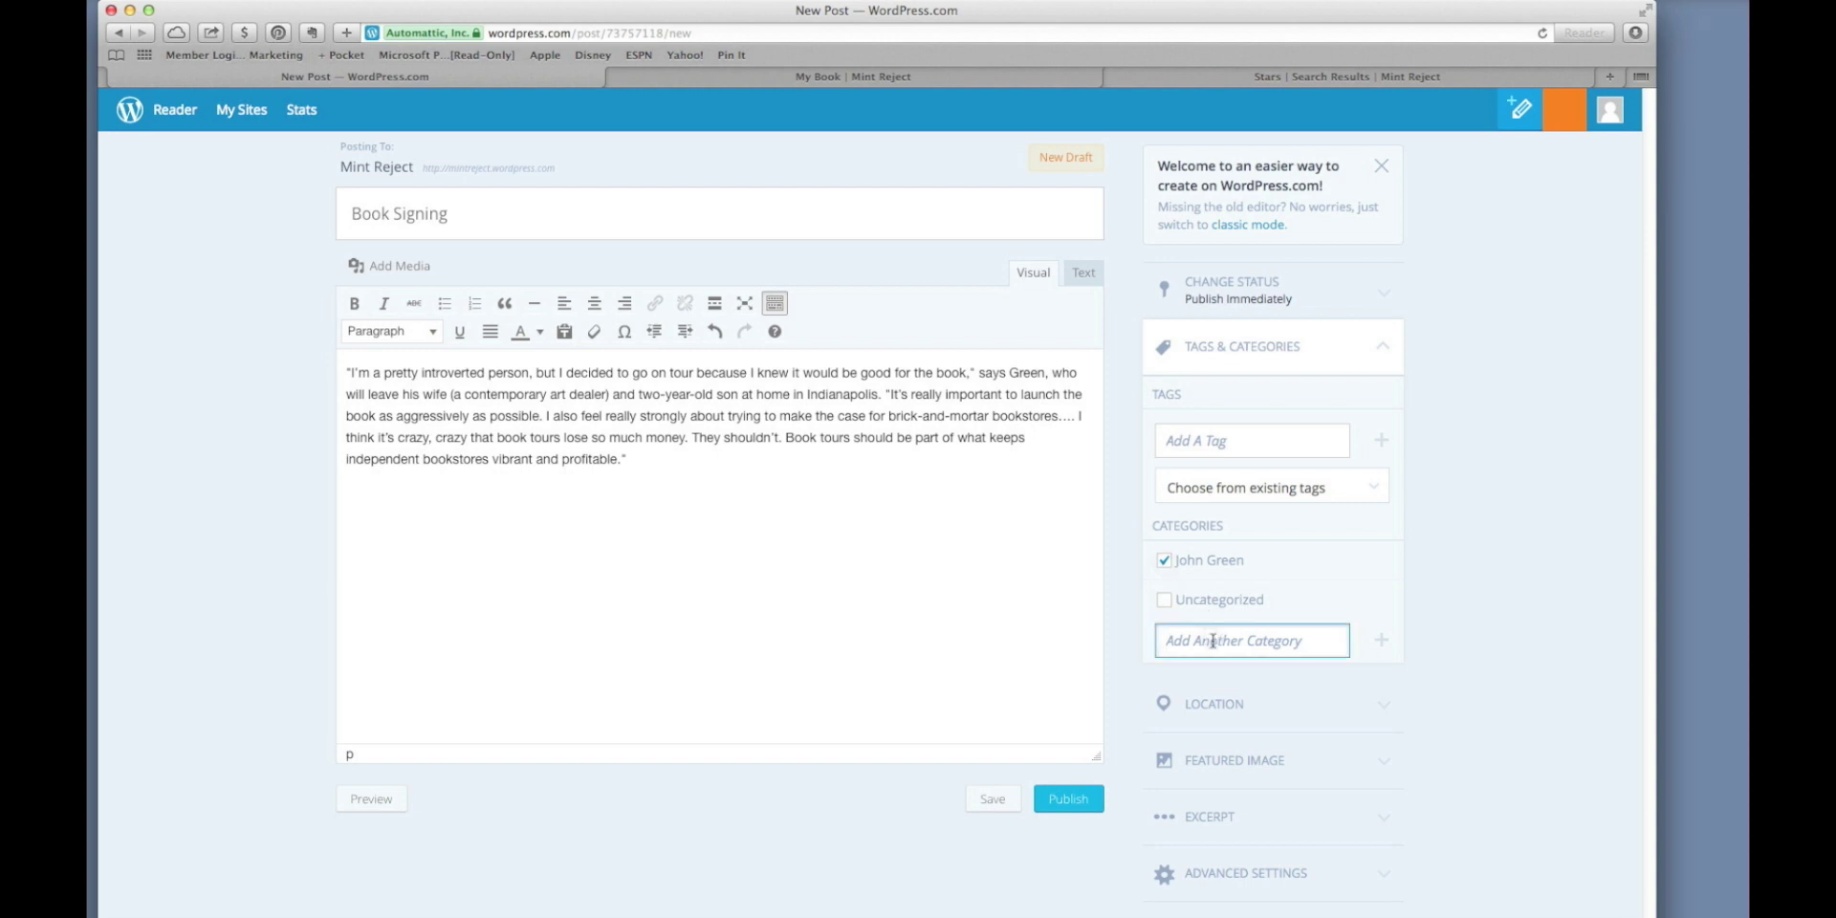
type("M")
type("ovies")
key("Return")
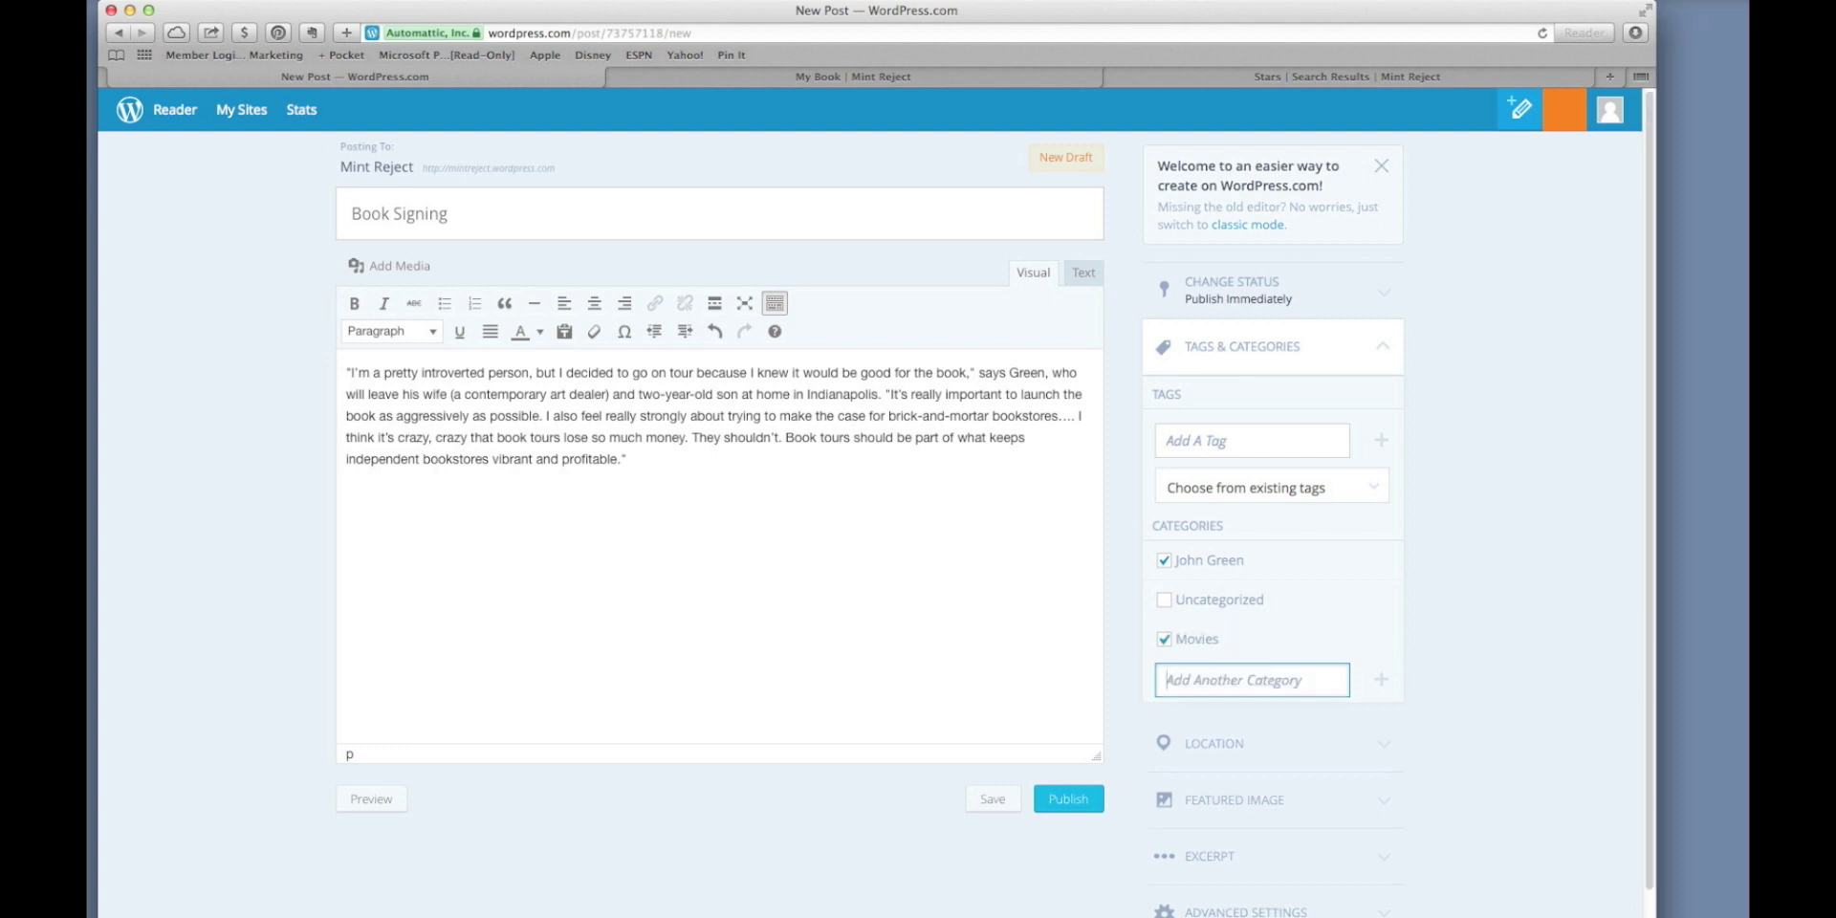
type("Book Signings")
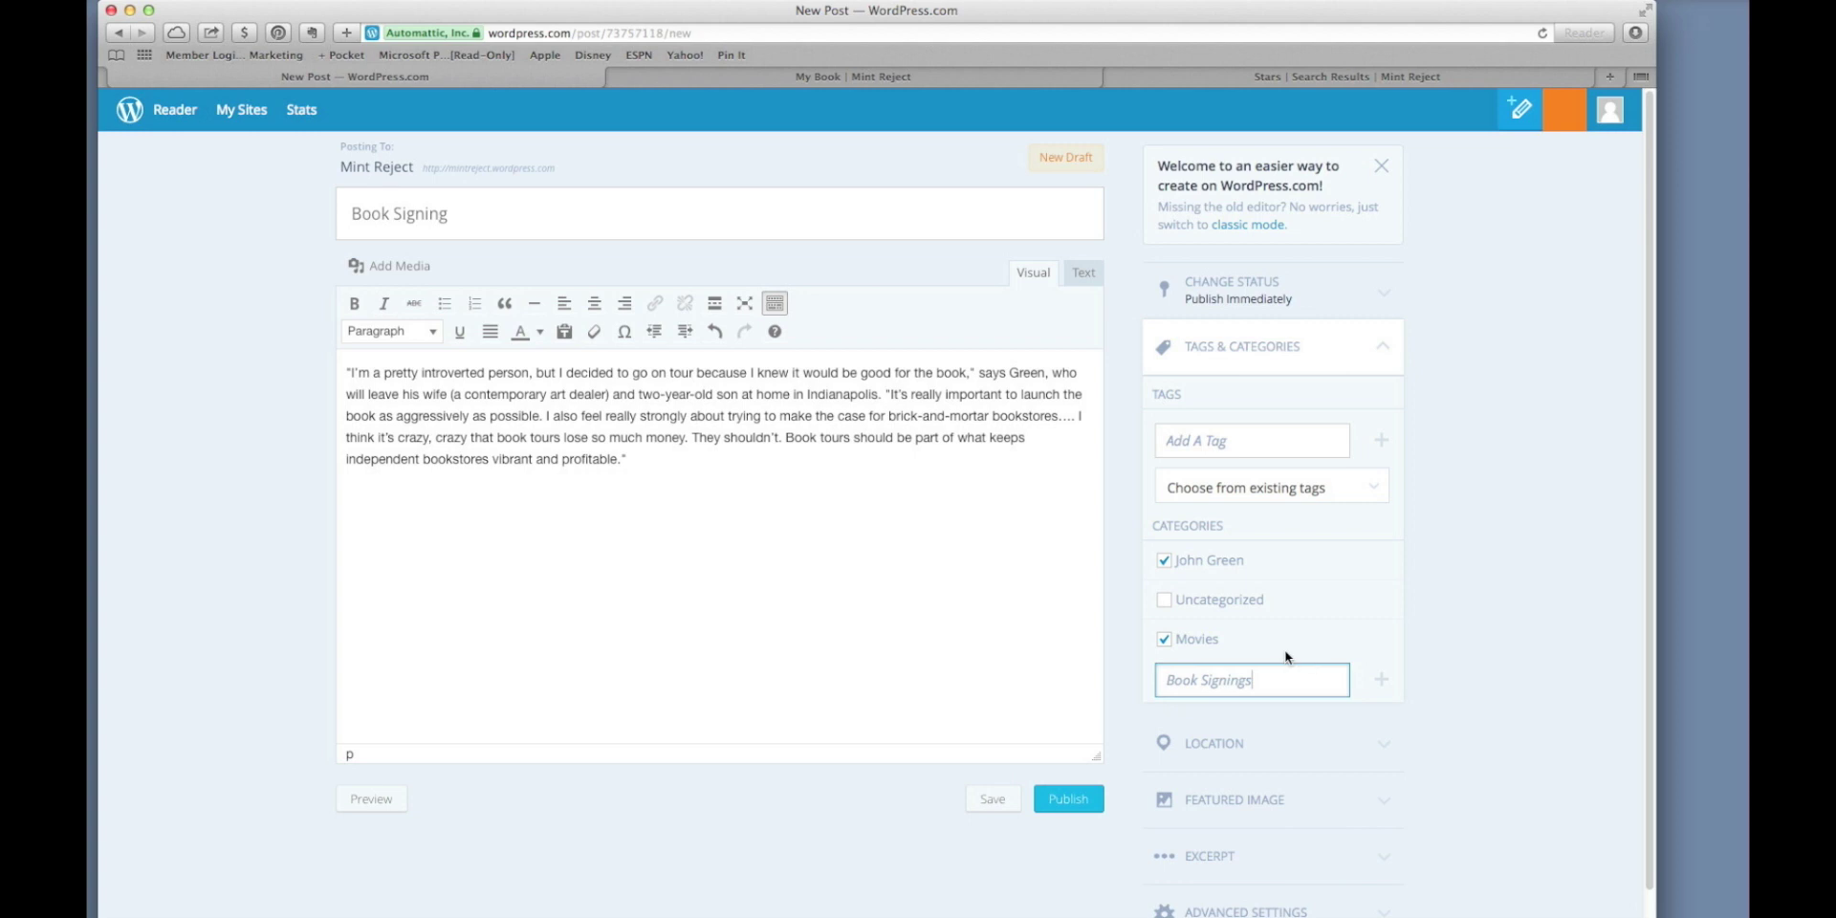
key("Return")
left_click(1165, 641)
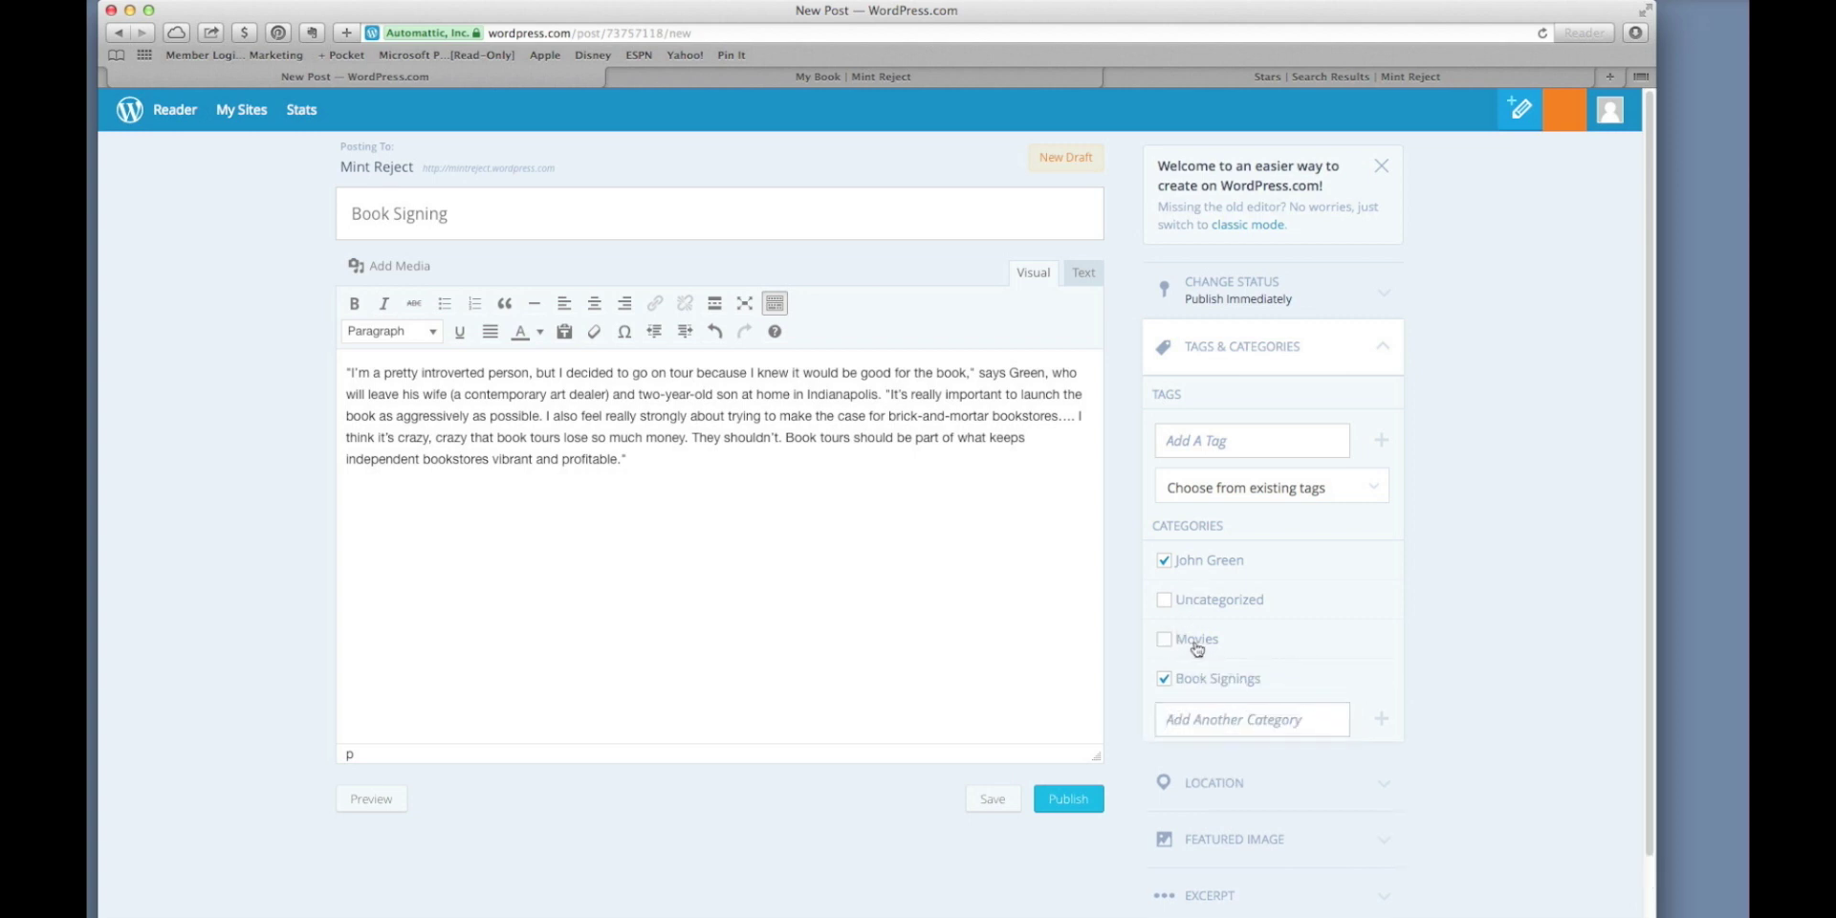
left_click(1075, 809)
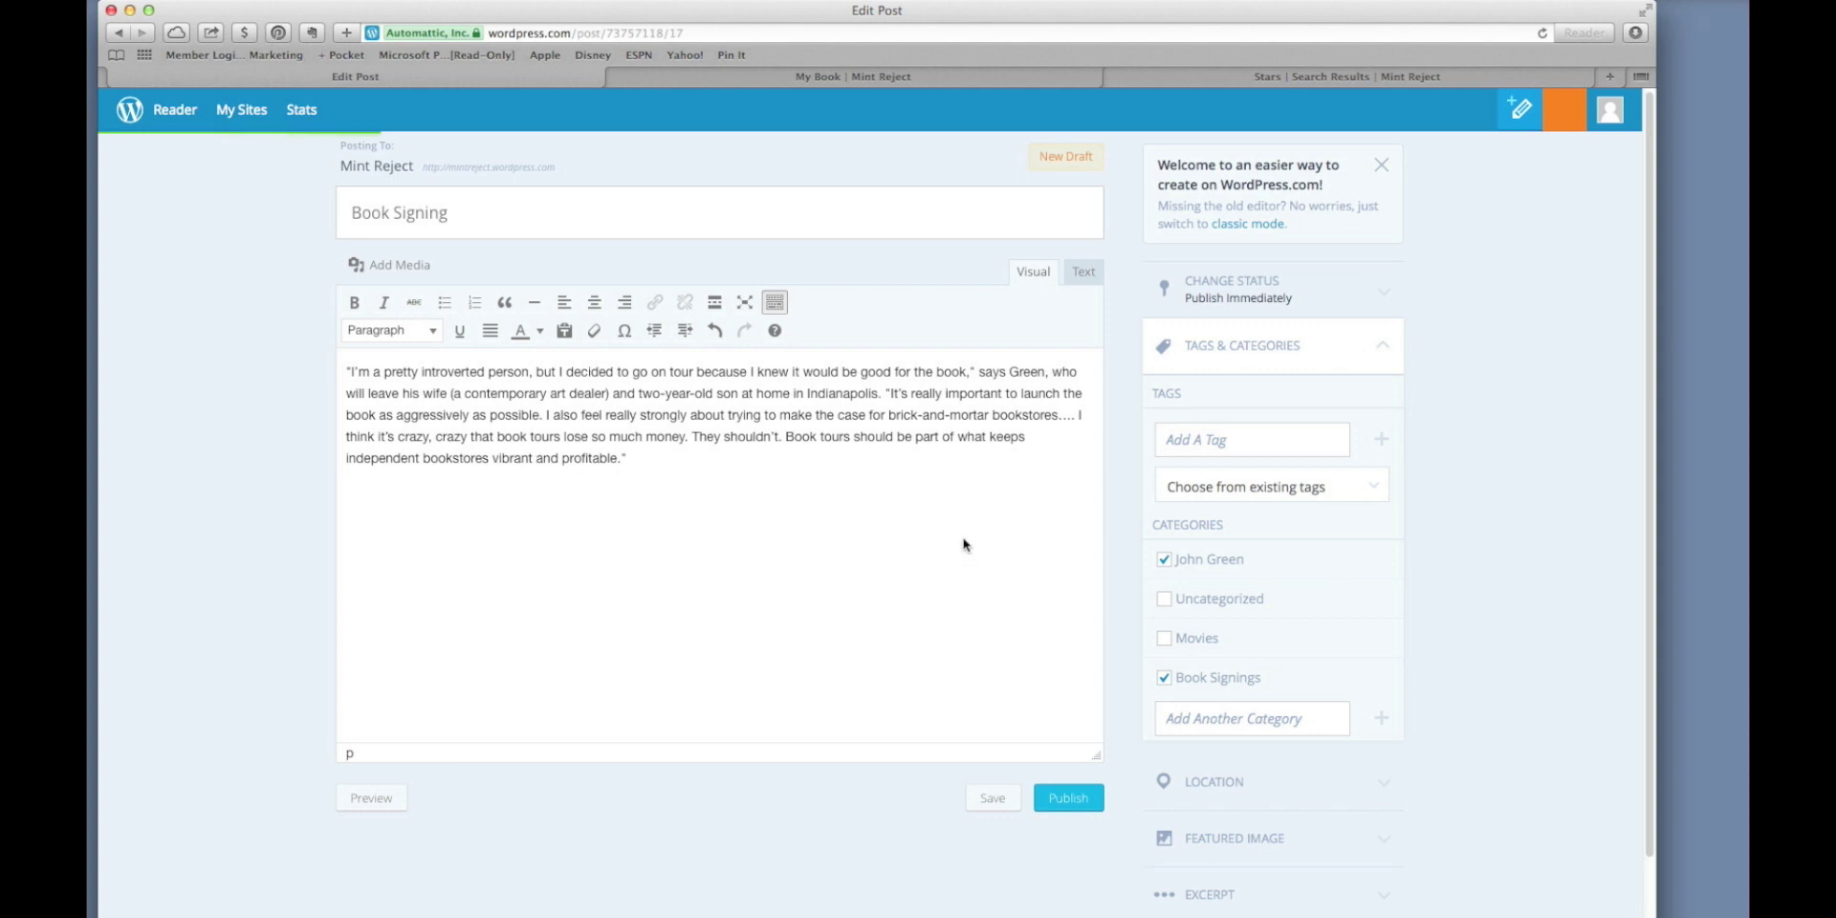
Reload the Stars search results and go to the blog home page.
left_click(1190, 75)
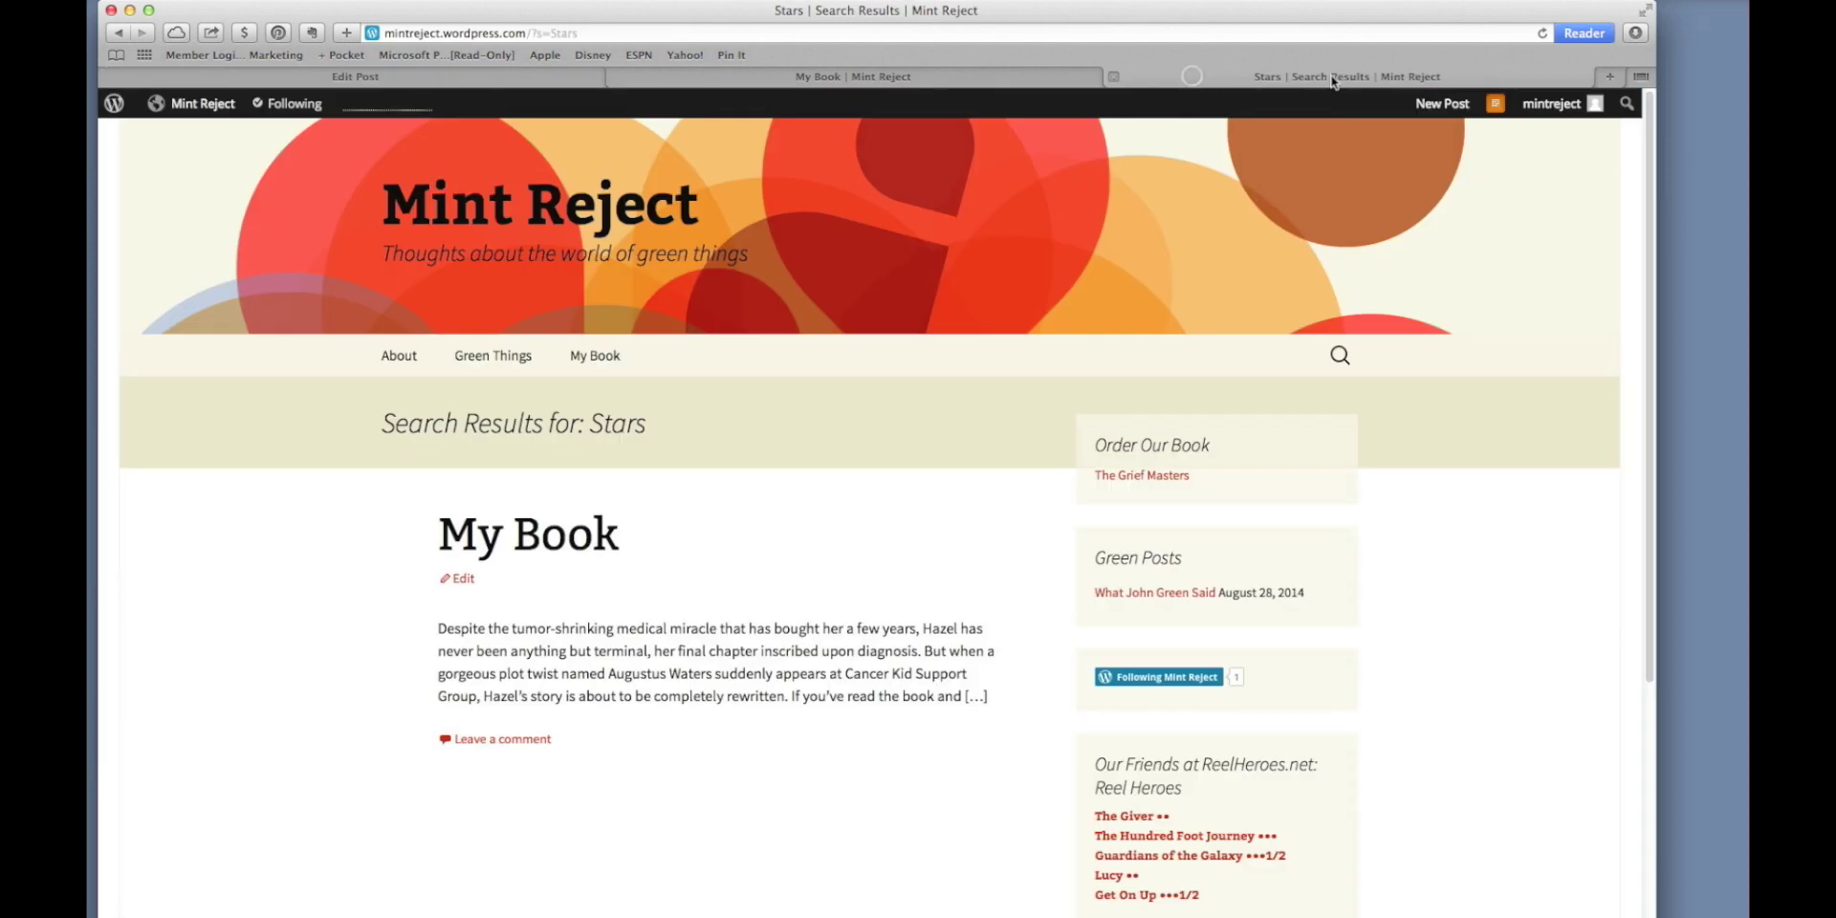
left_click(1541, 37)
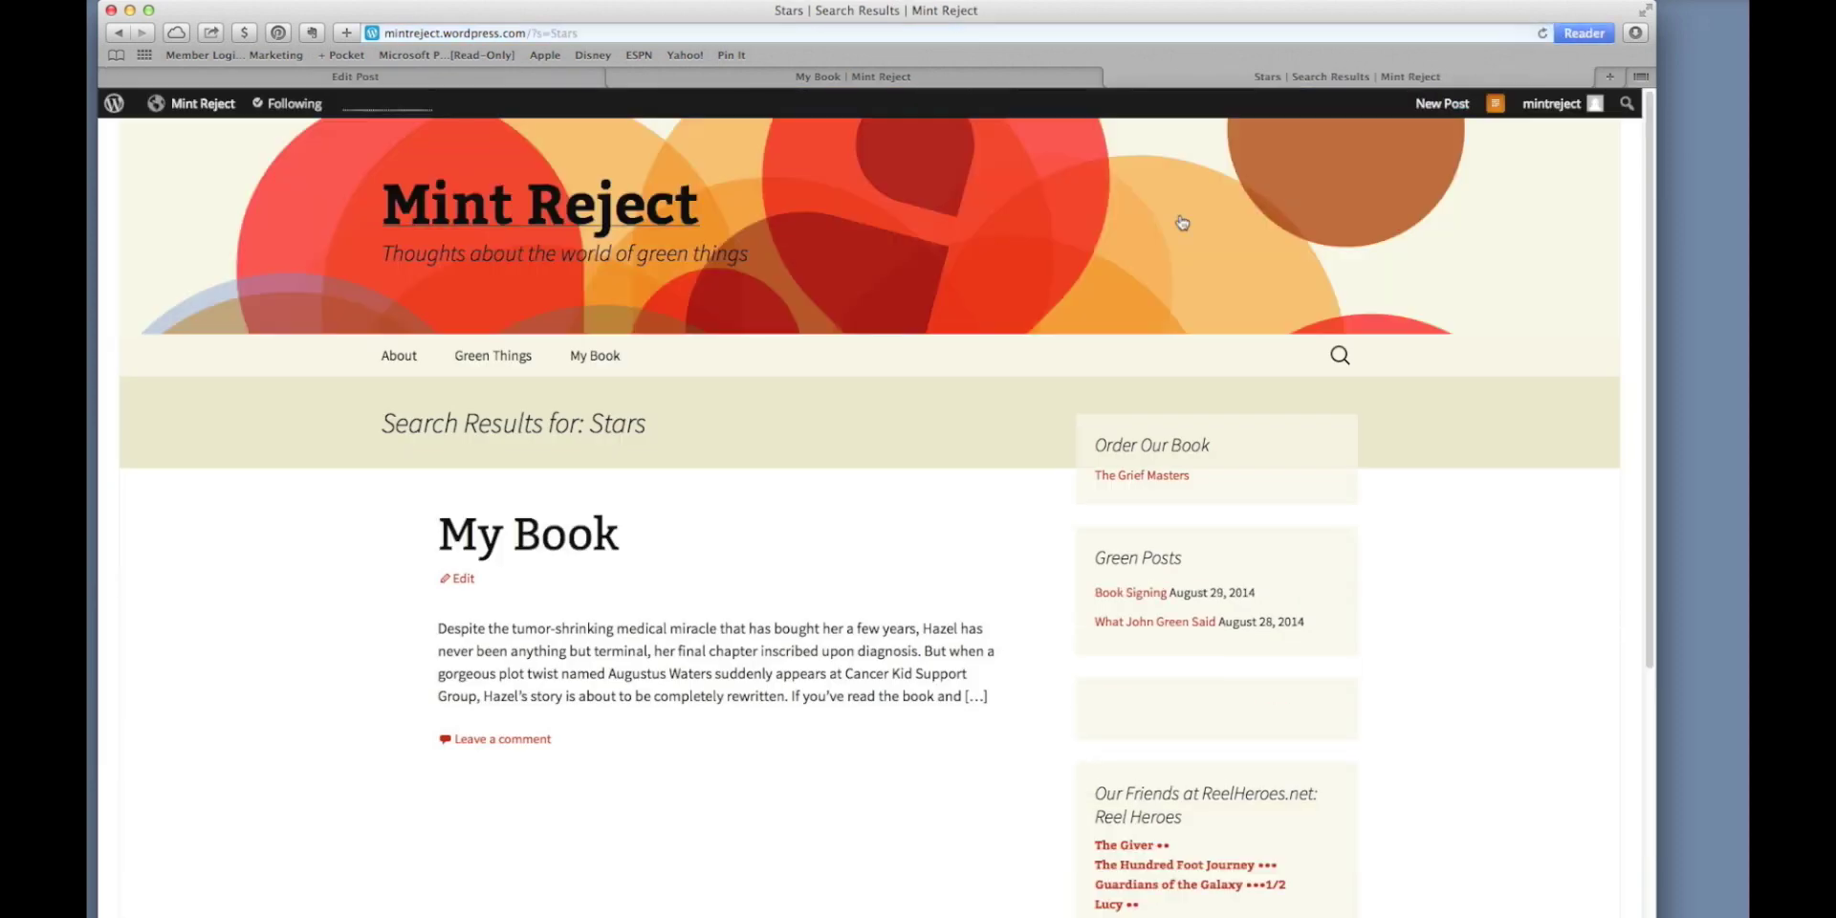
left_click(457, 198)
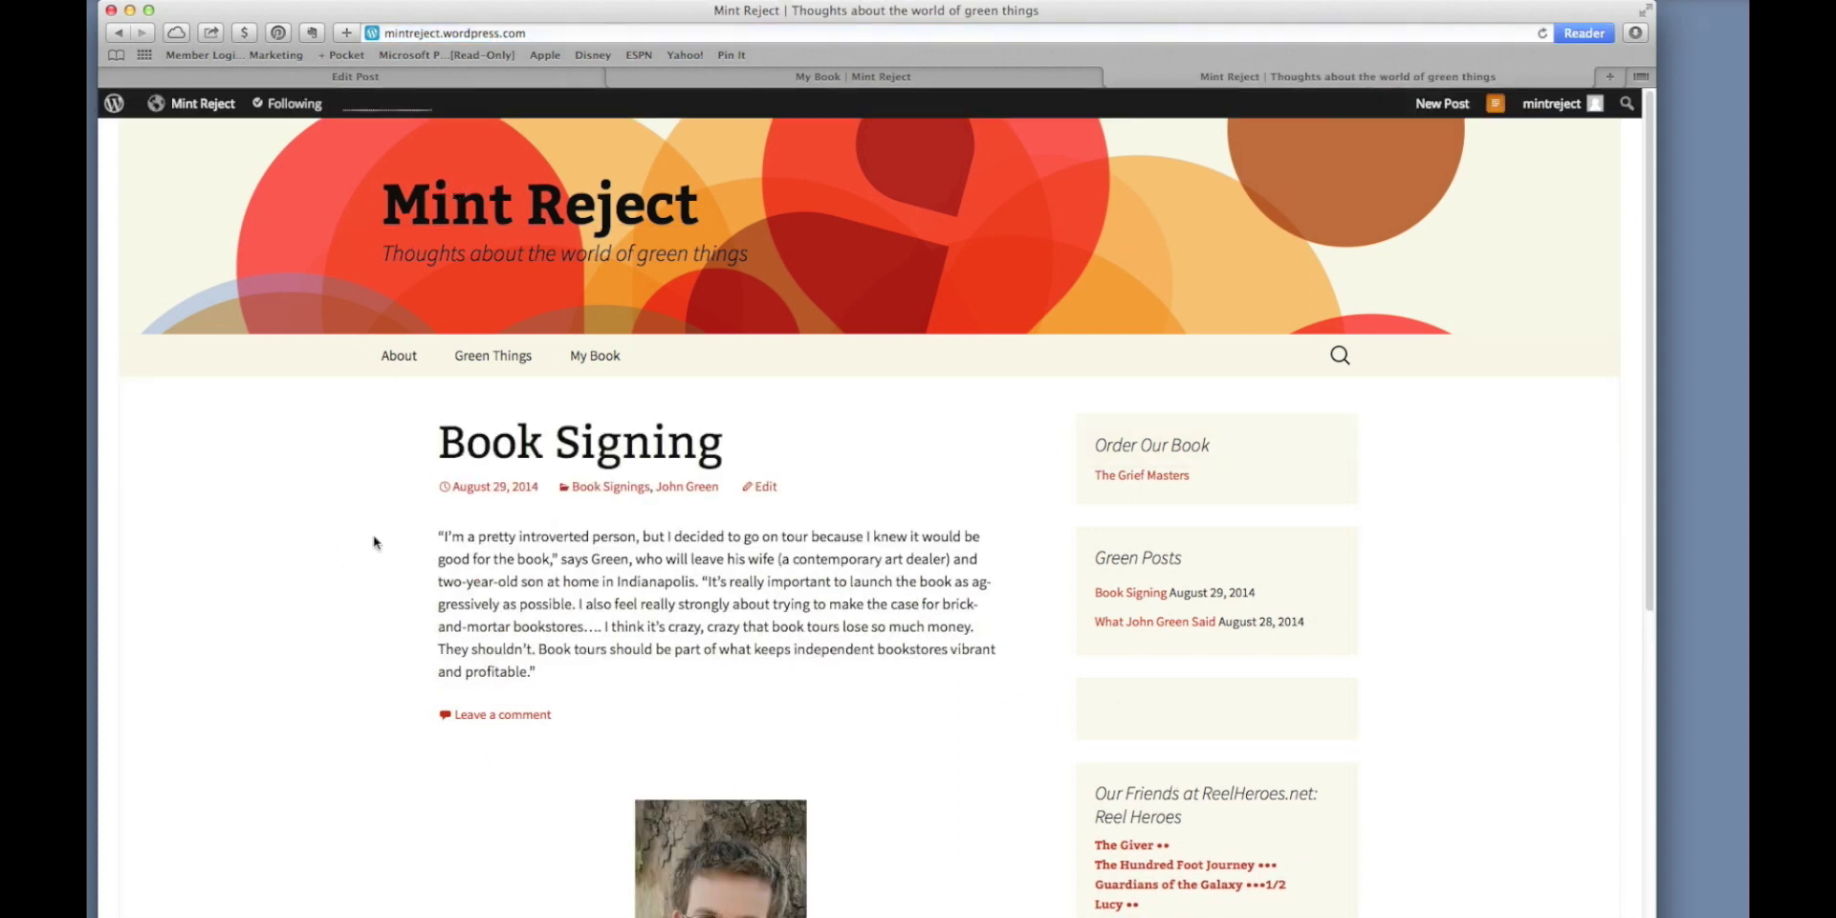
scroll(377, 534, "down", 3)
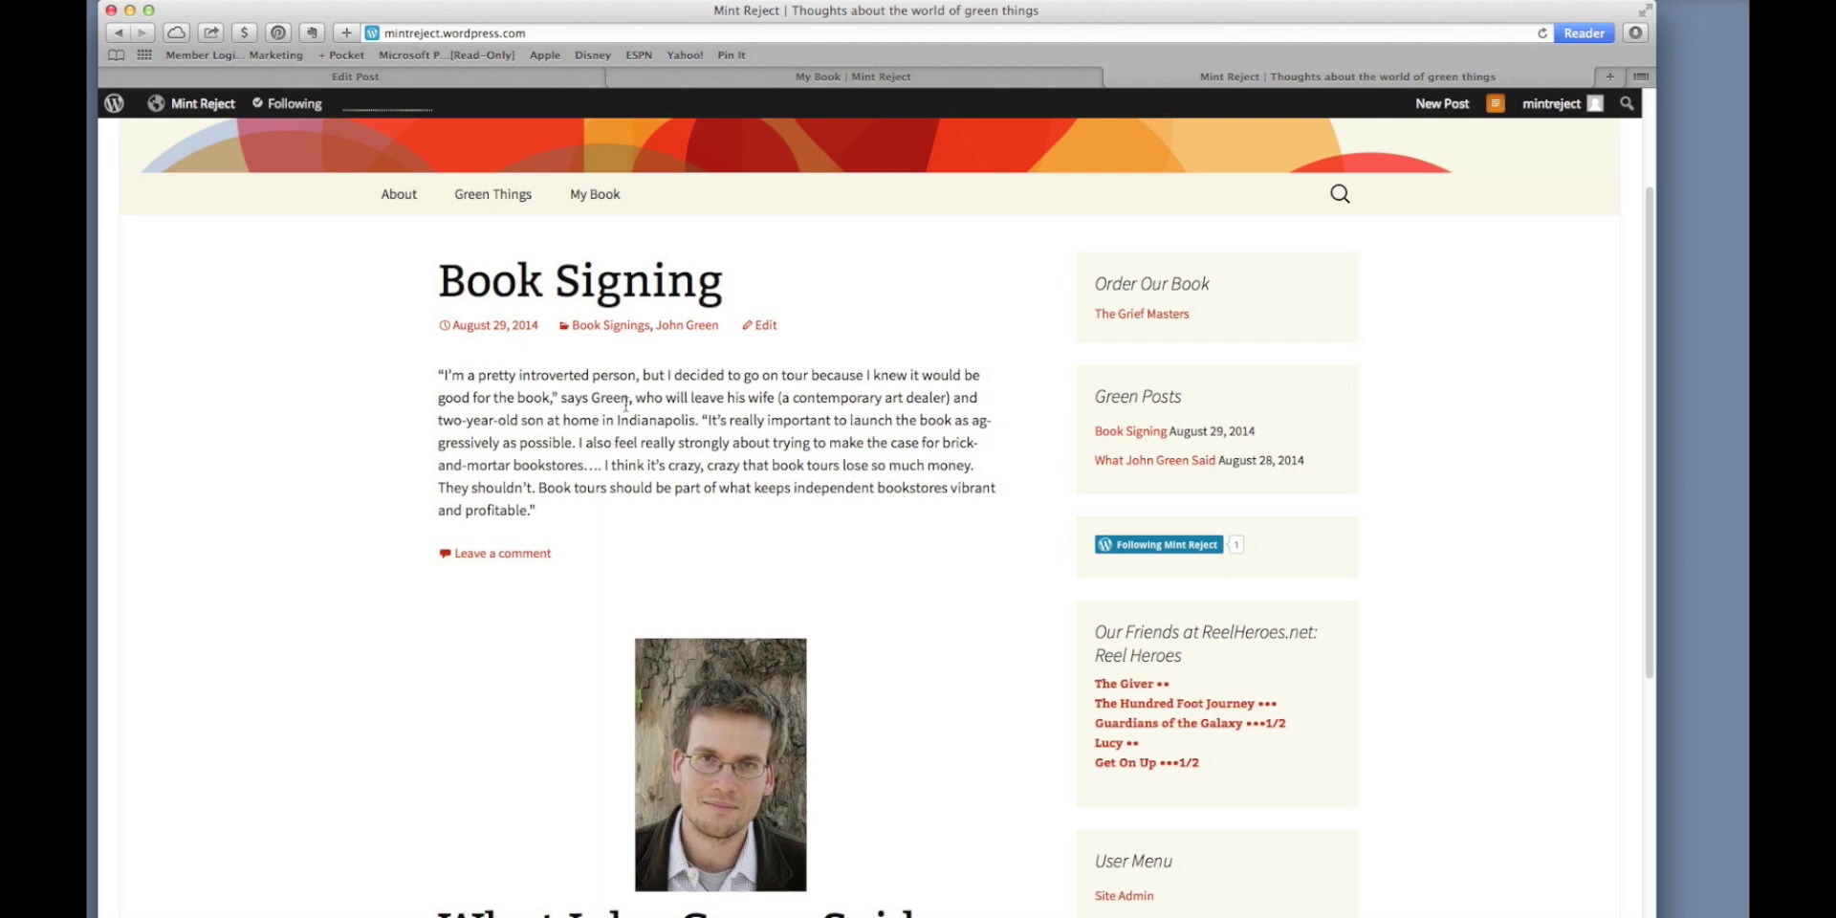
scroll(624, 407, "down", 5)
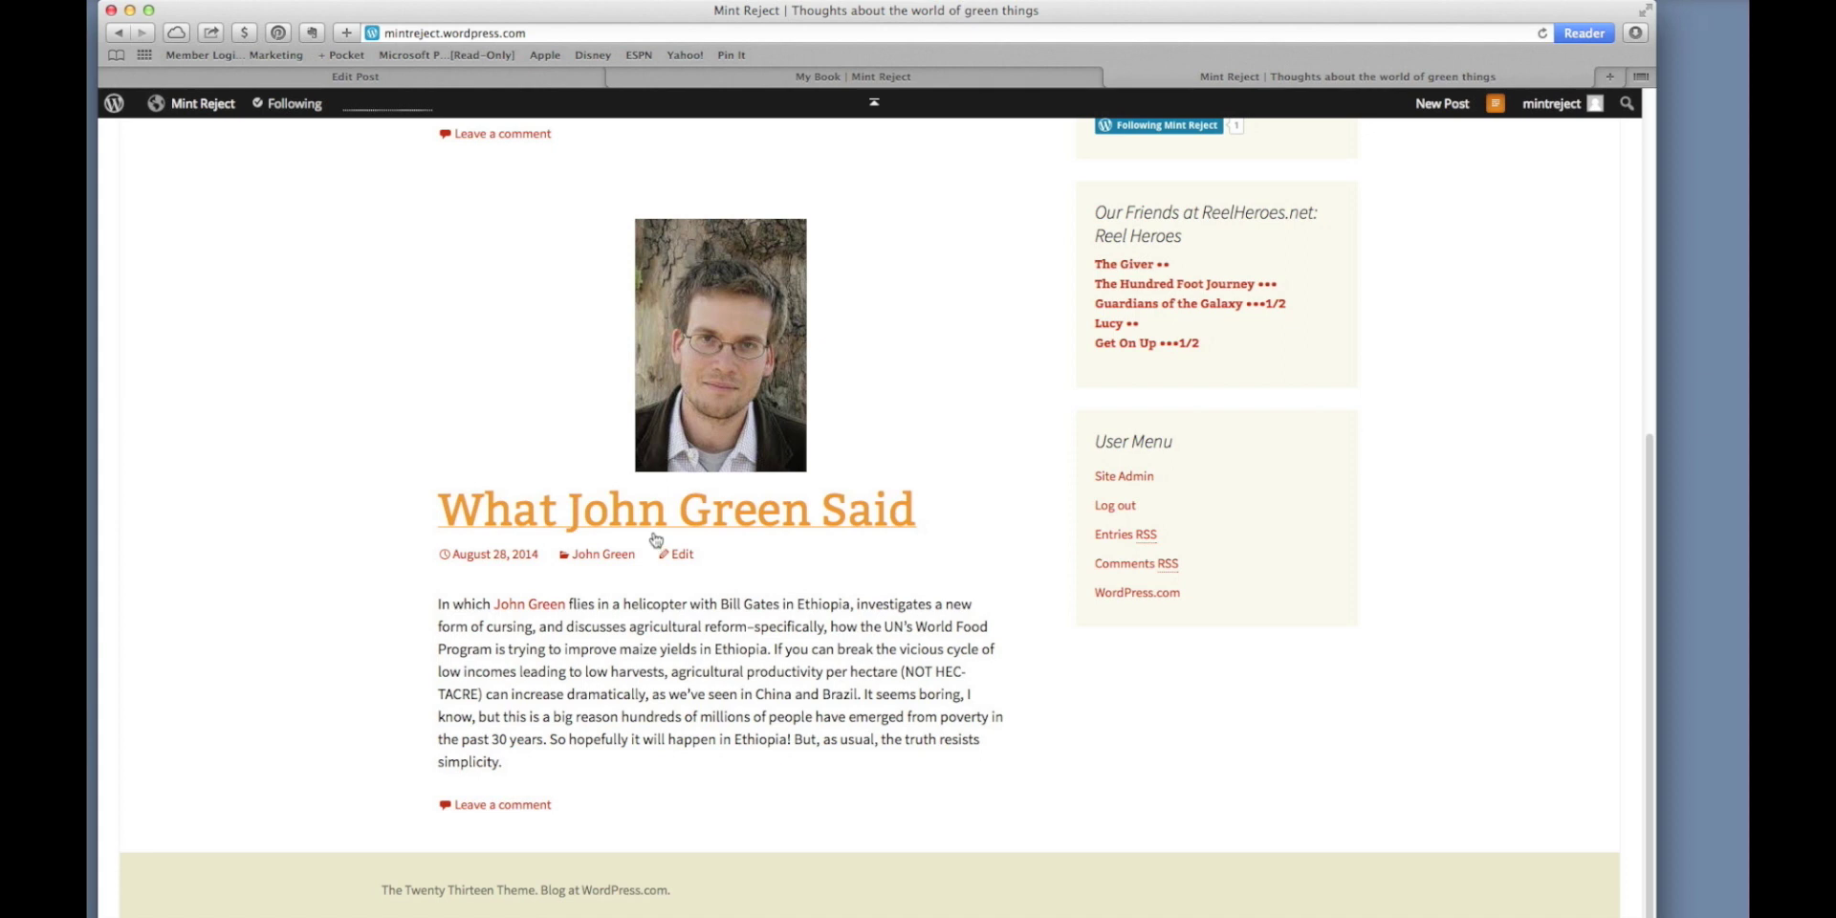
scroll(655, 539, "up", 7)
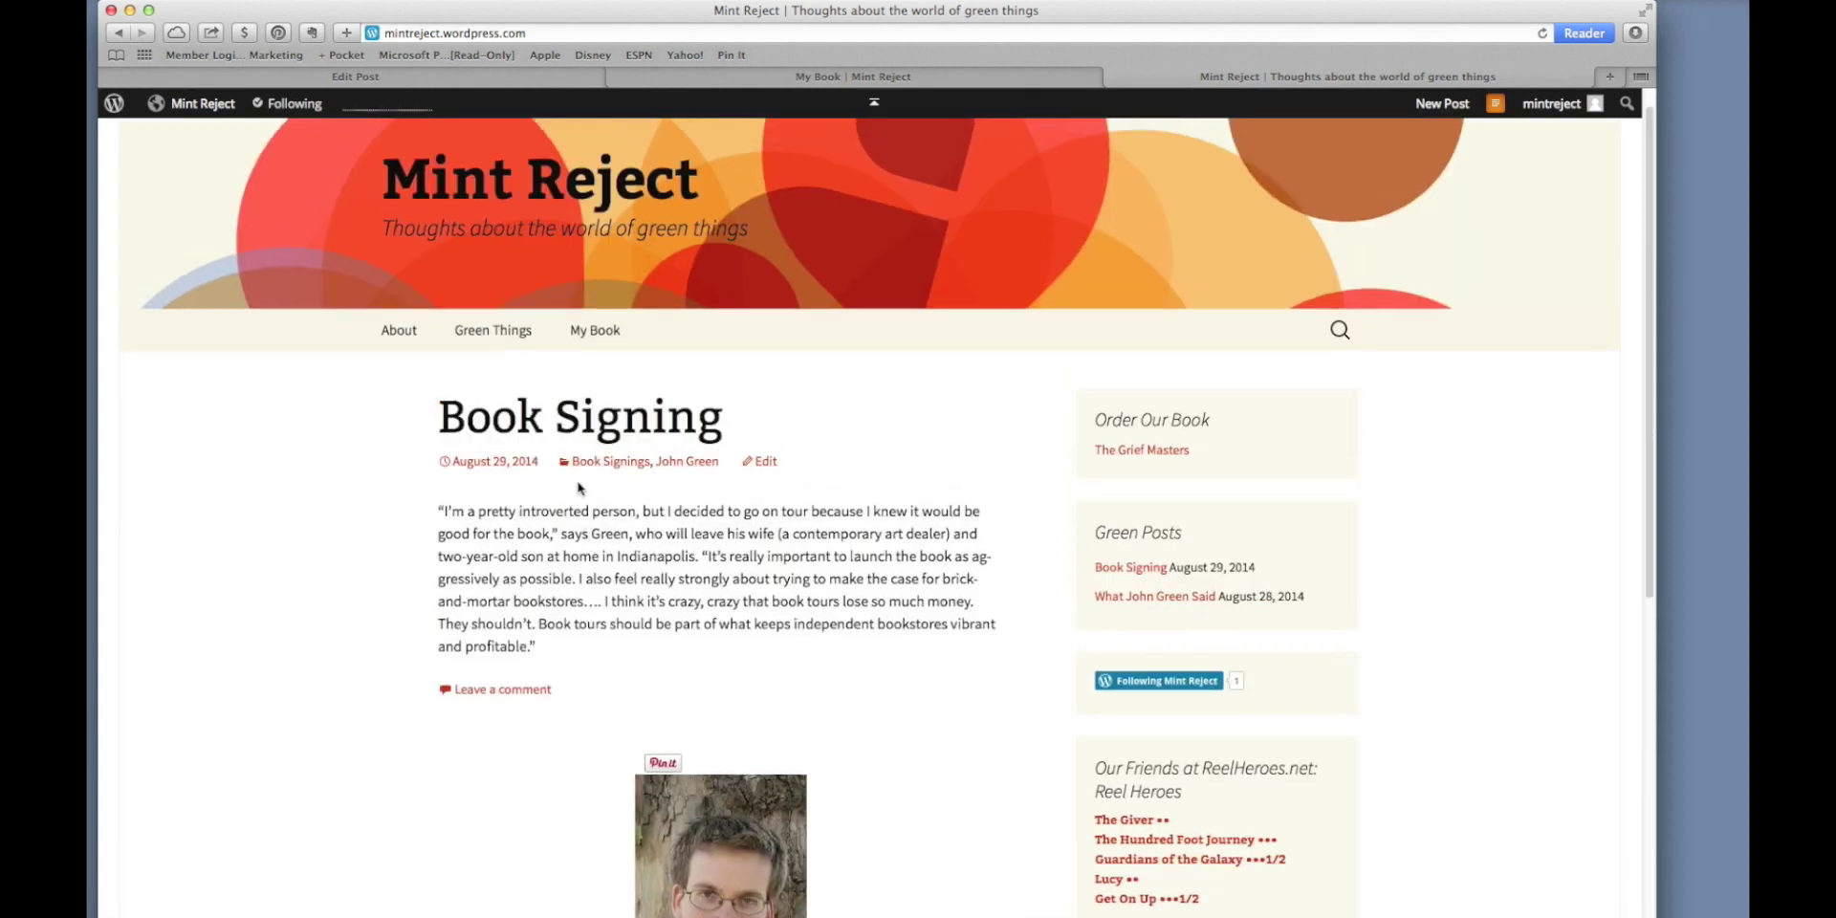
Open the published Book Signing post and scroll through it.
left_click(599, 427)
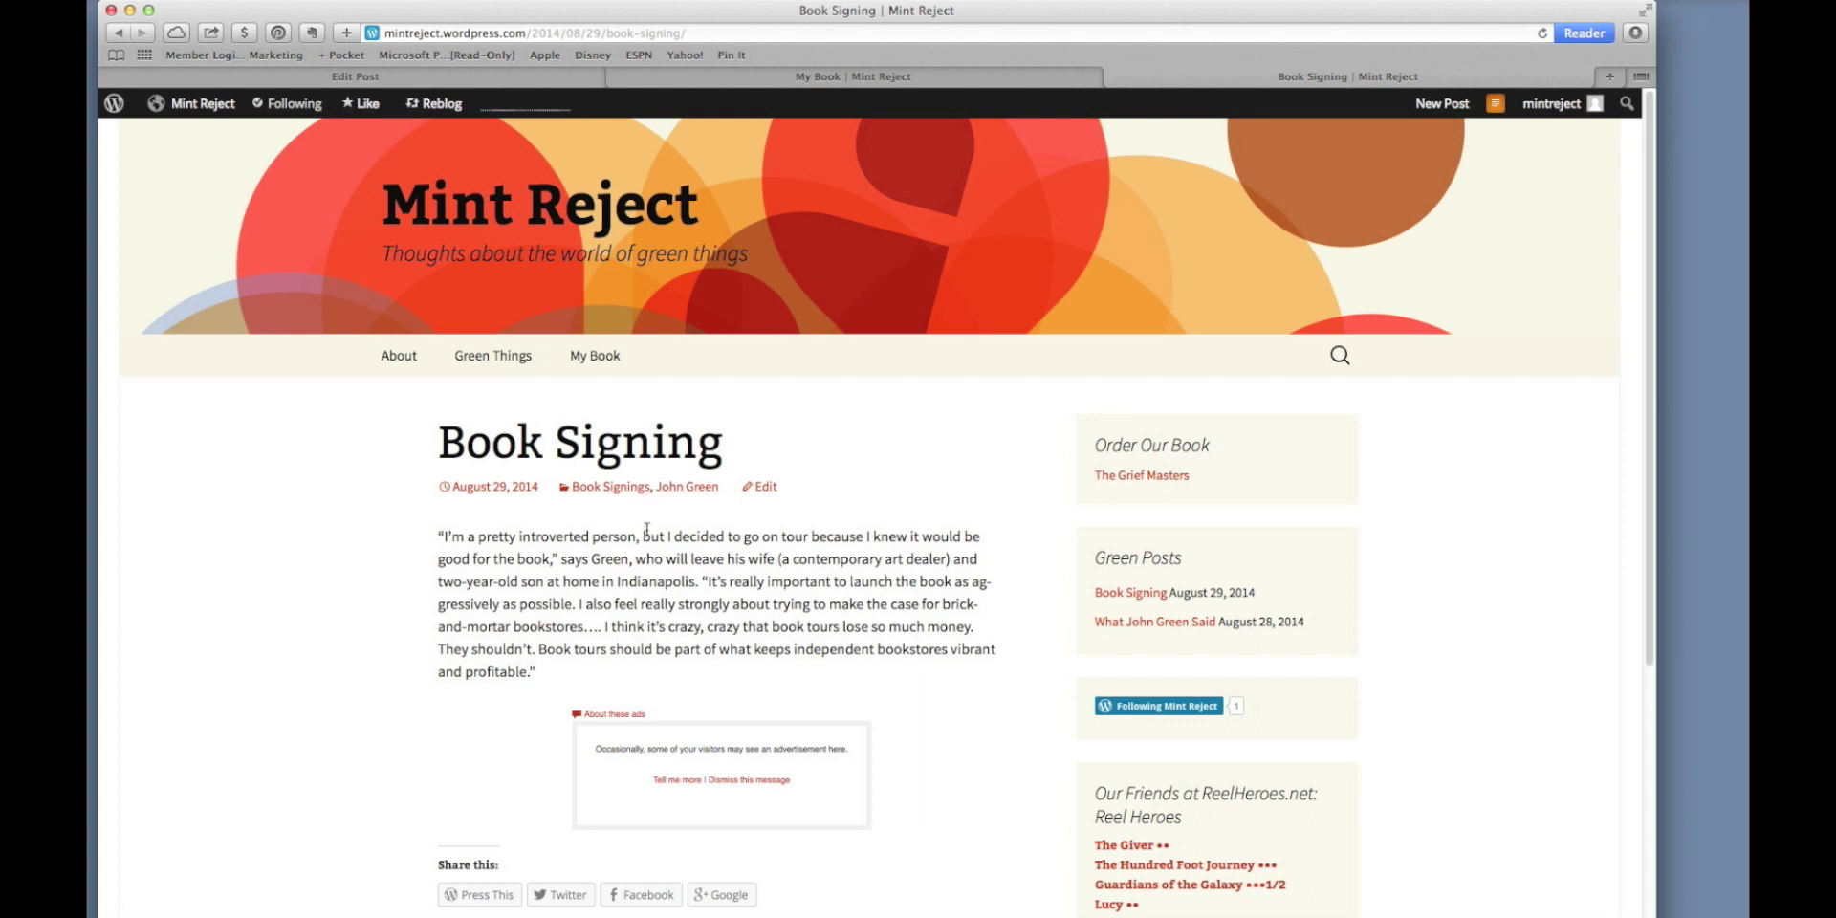
scroll(802, 541, "down", 5)
scroll(811, 549, "up", 5)
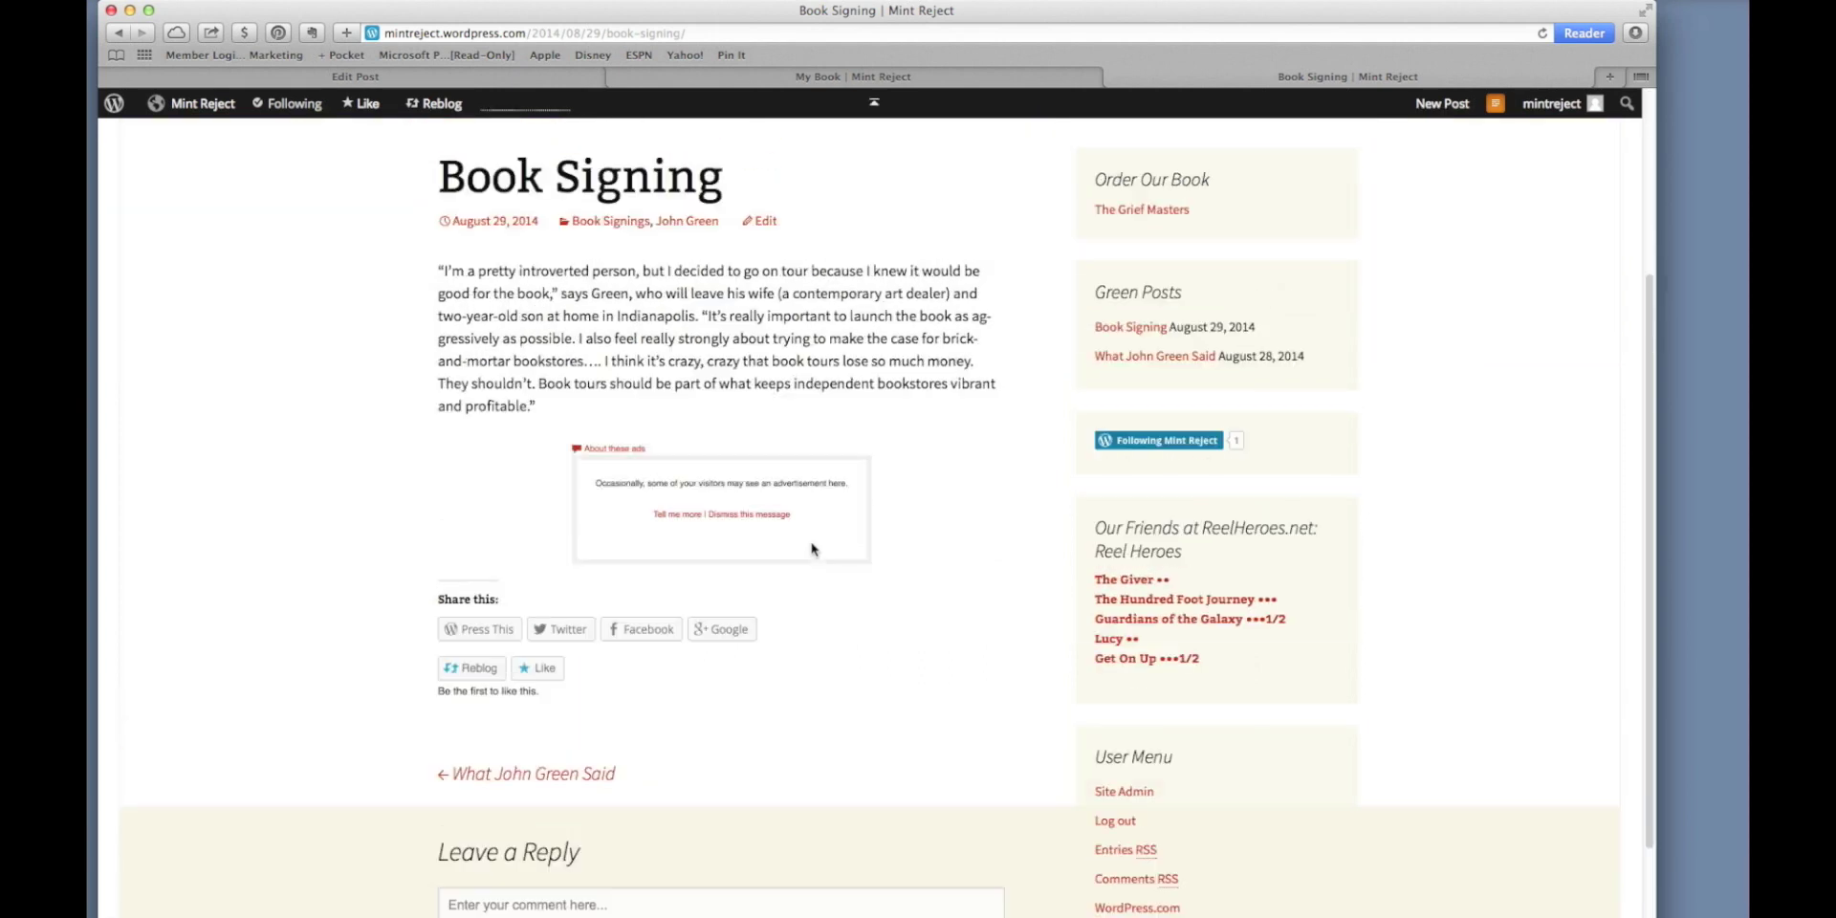
scroll(811, 545, "up", 2)
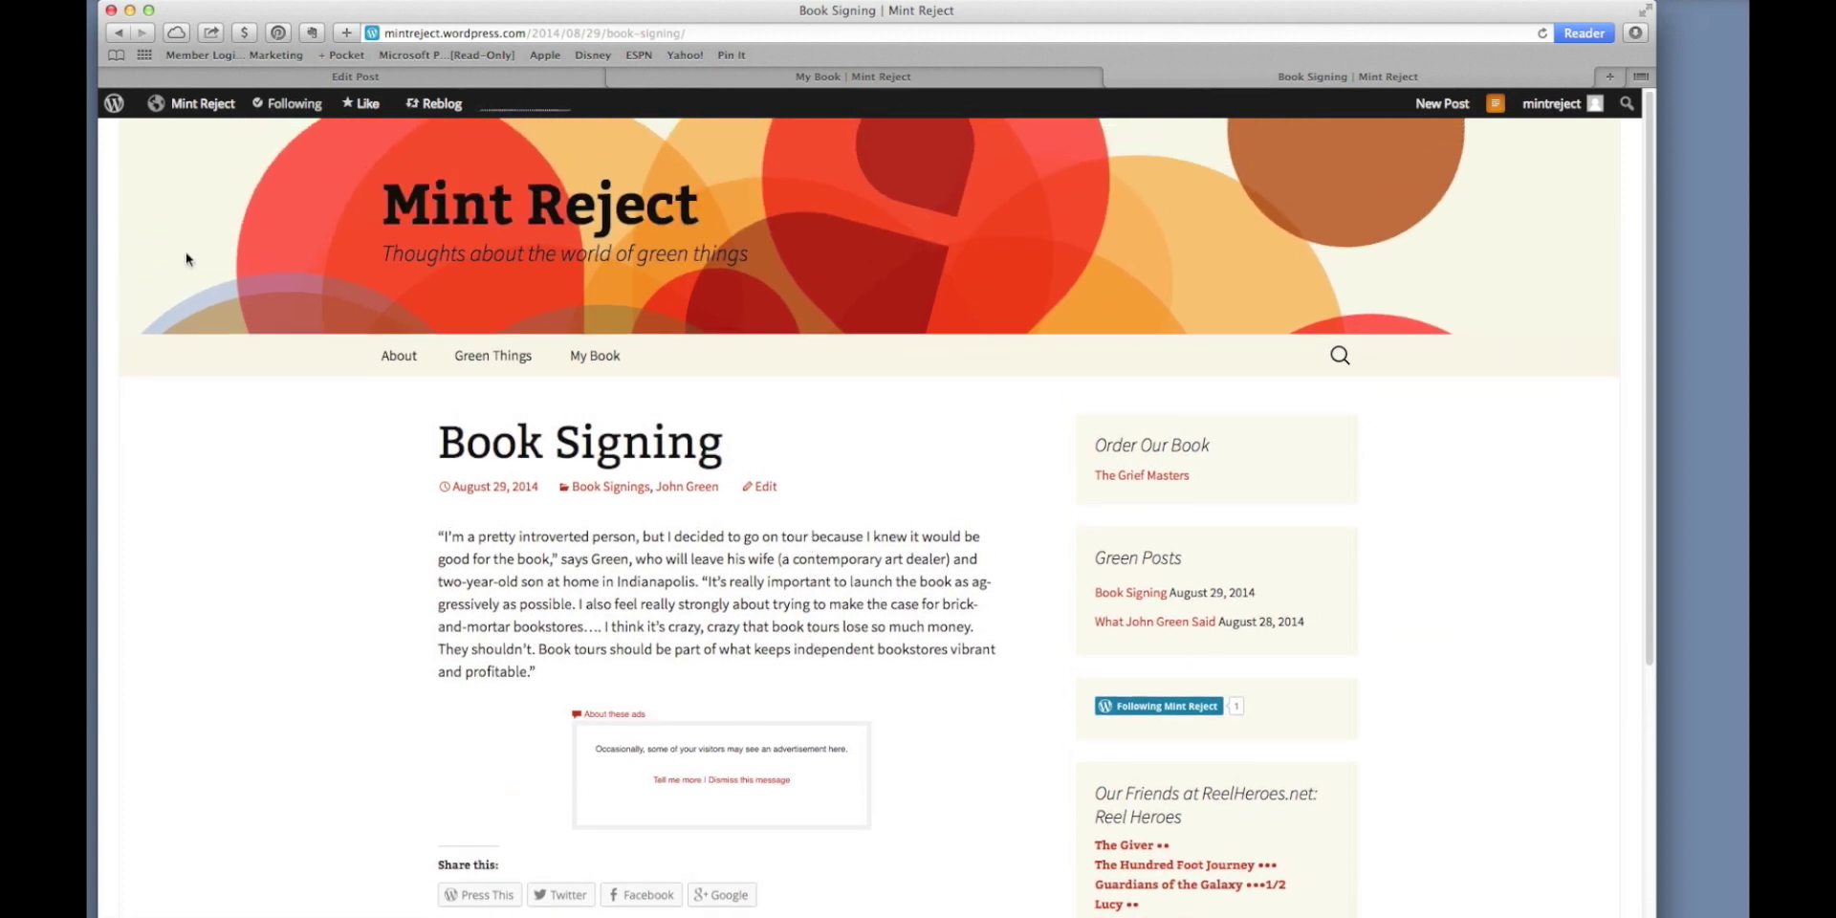
mouse_move(196, 106)
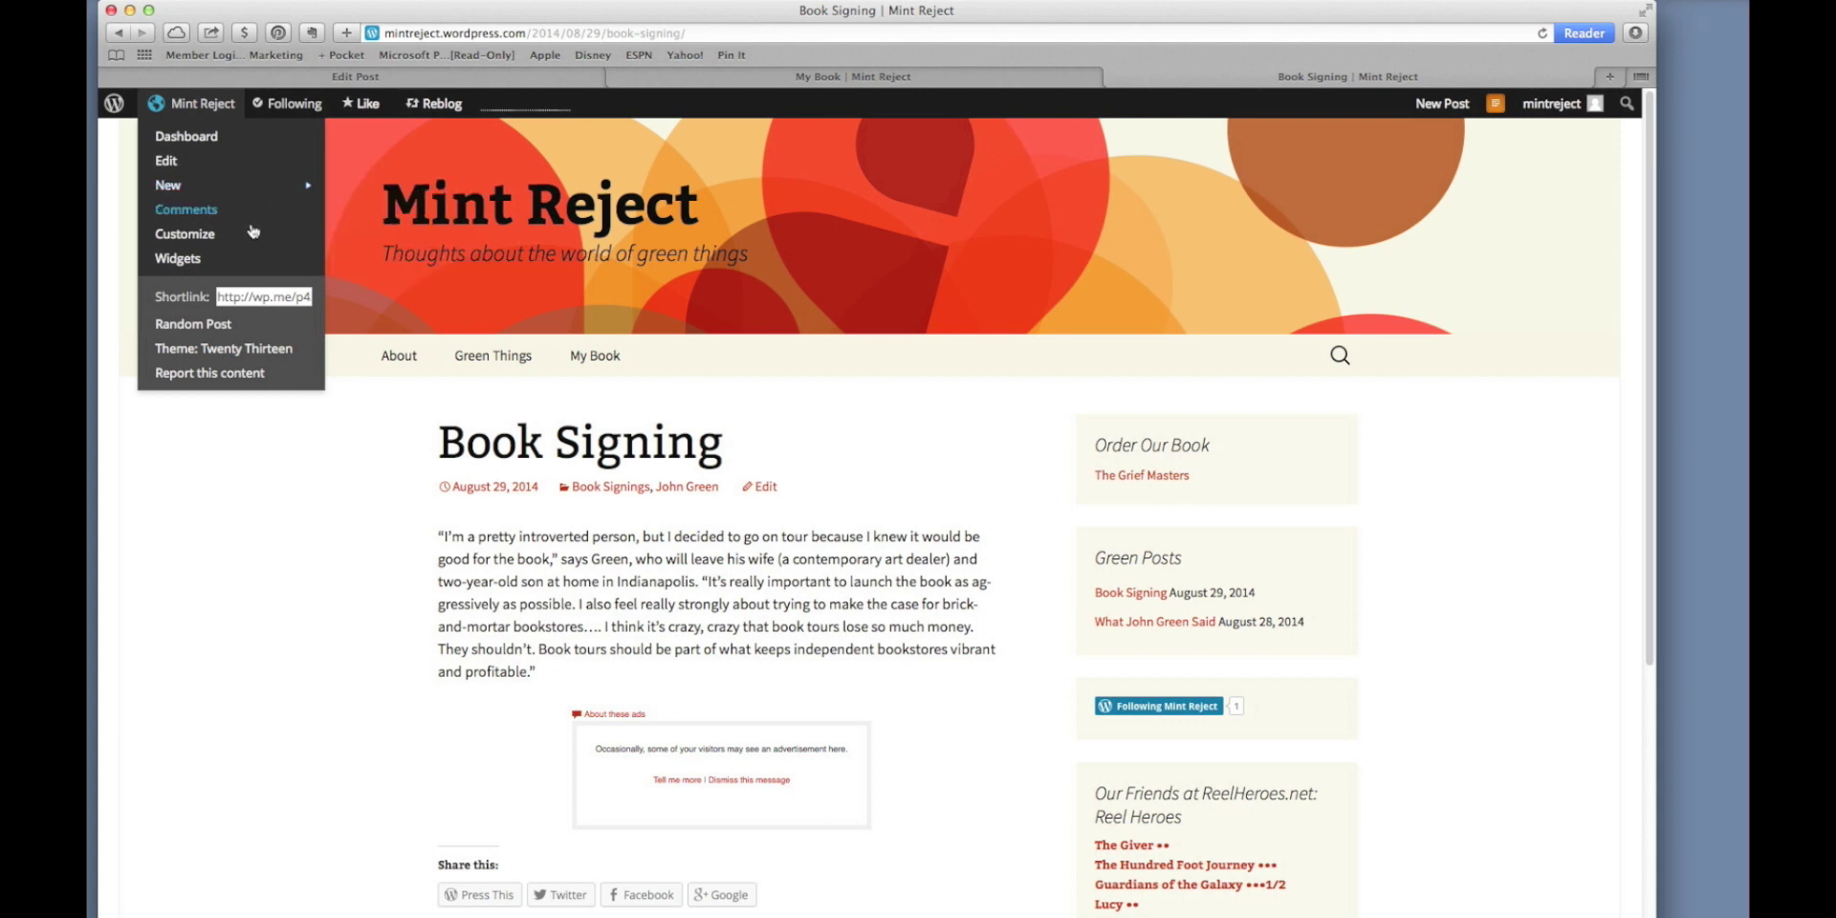
Add a Categories widget to the Secondary Widget Area below Order Our Book.
left_click(180, 262)
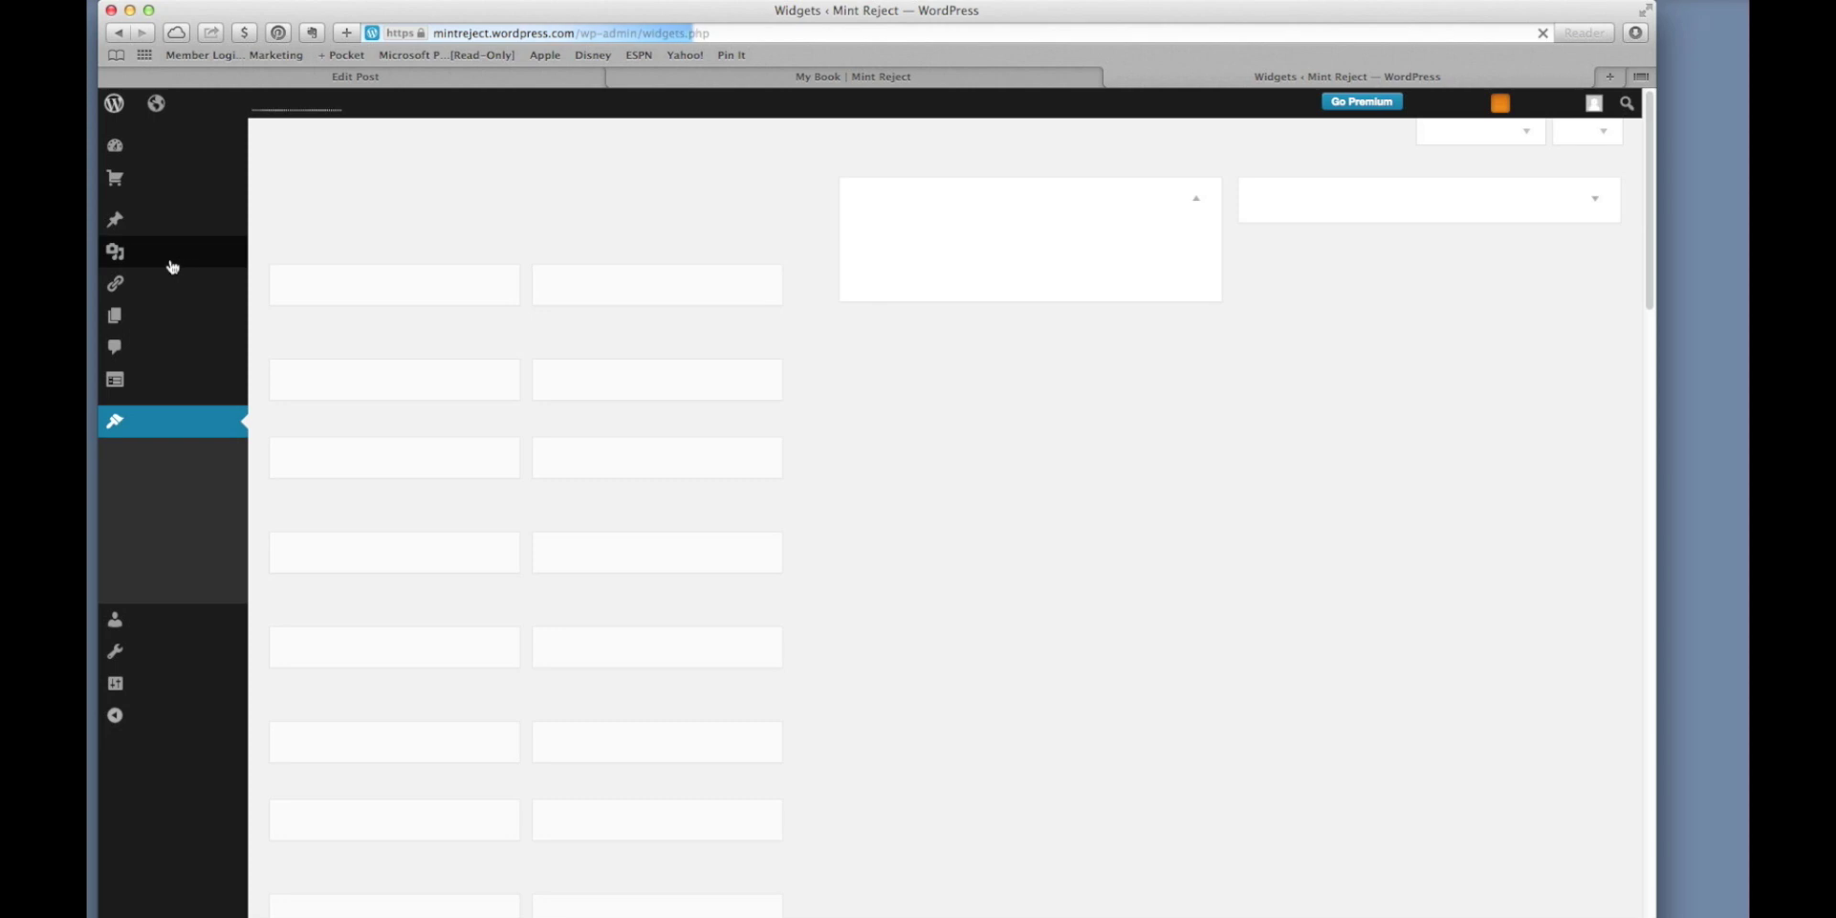
scroll(313, 342, "down", 1)
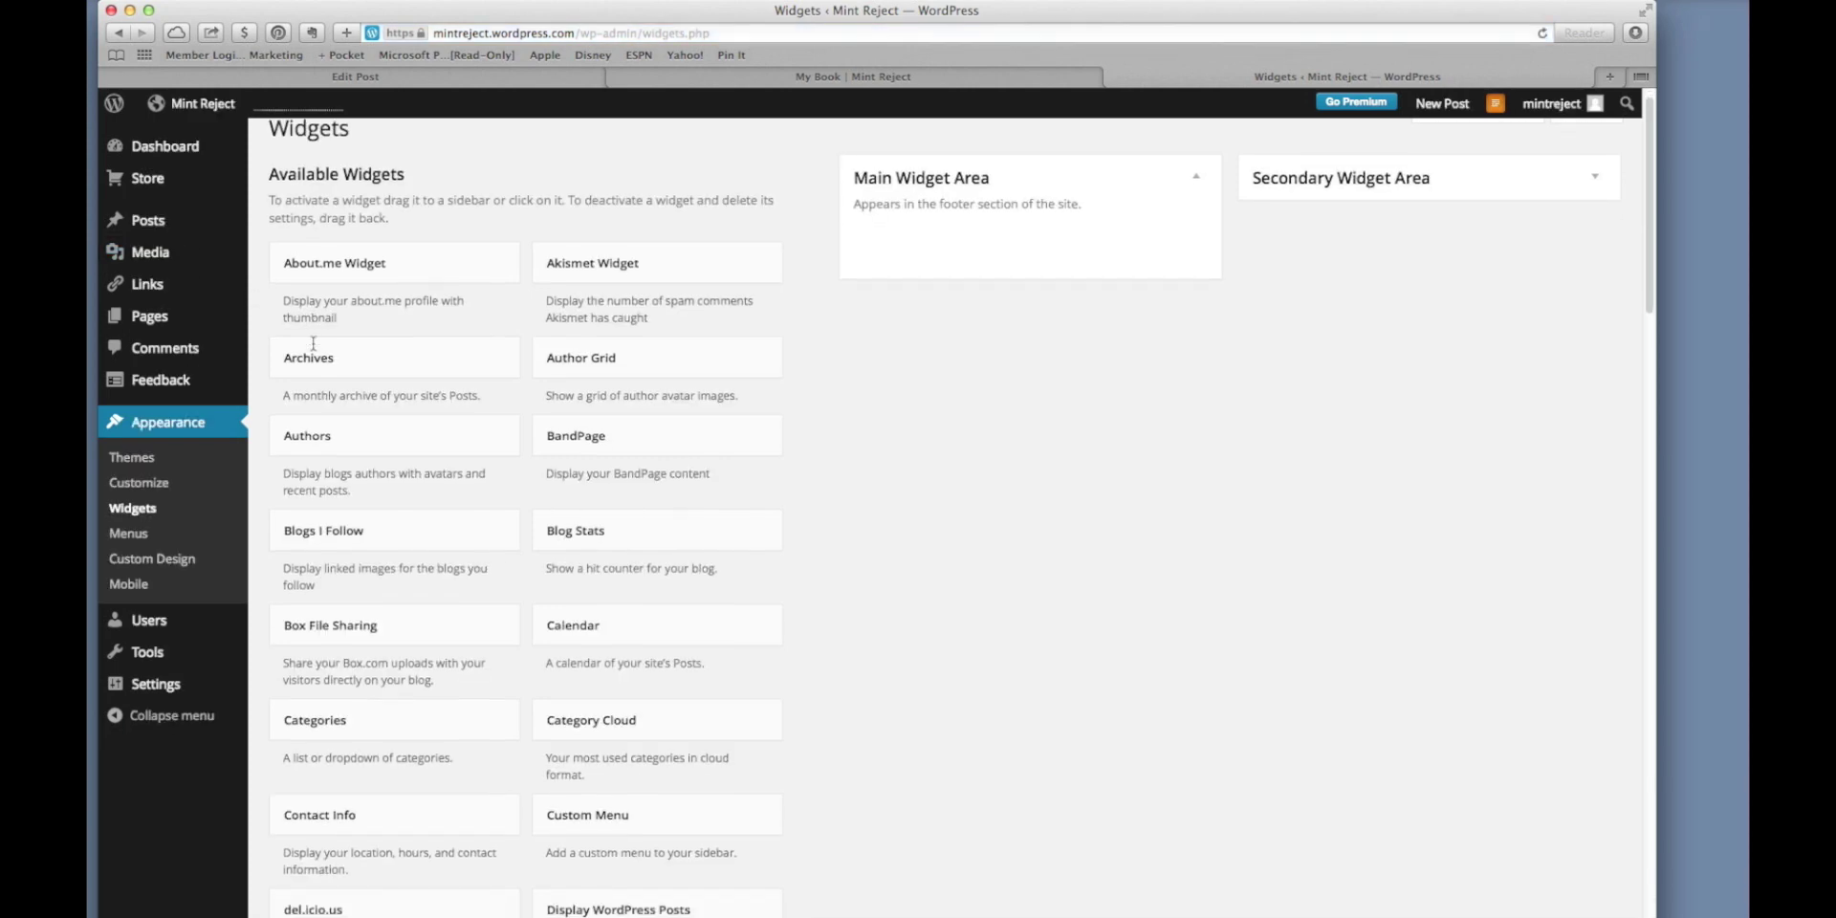
scroll(313, 343, "down", 2)
left_click_drag(827, 503, 1373, 176)
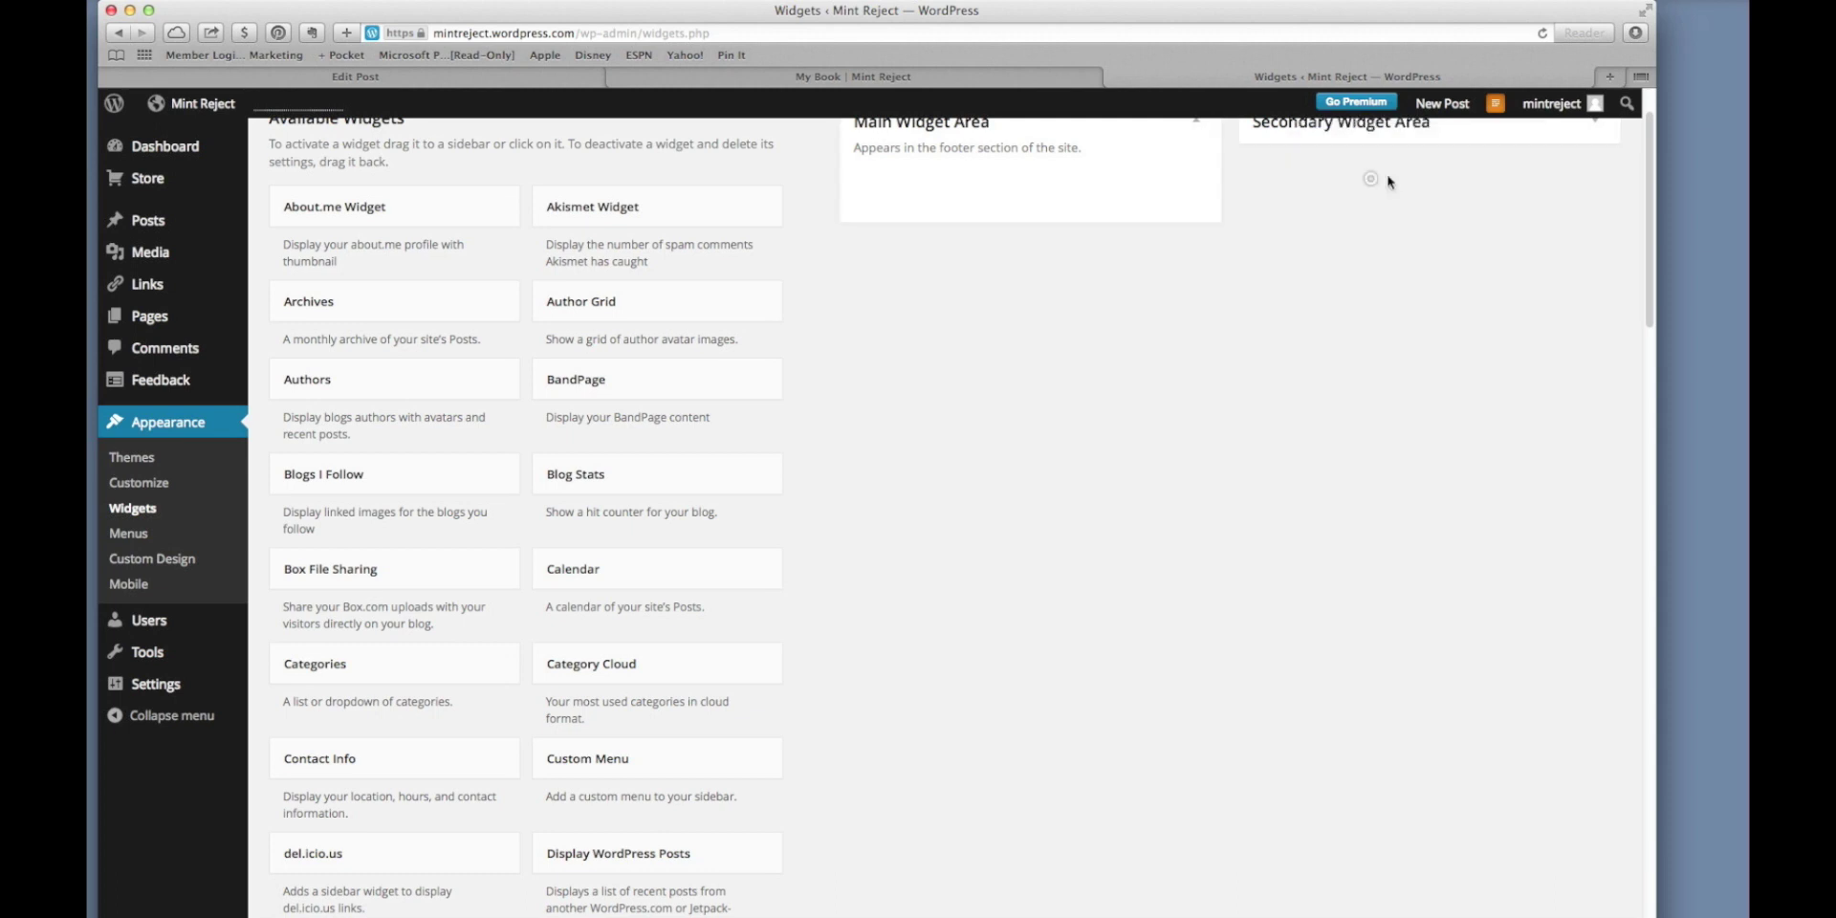
left_click(1590, 124)
left_click_drag(861, 446, 1354, 247)
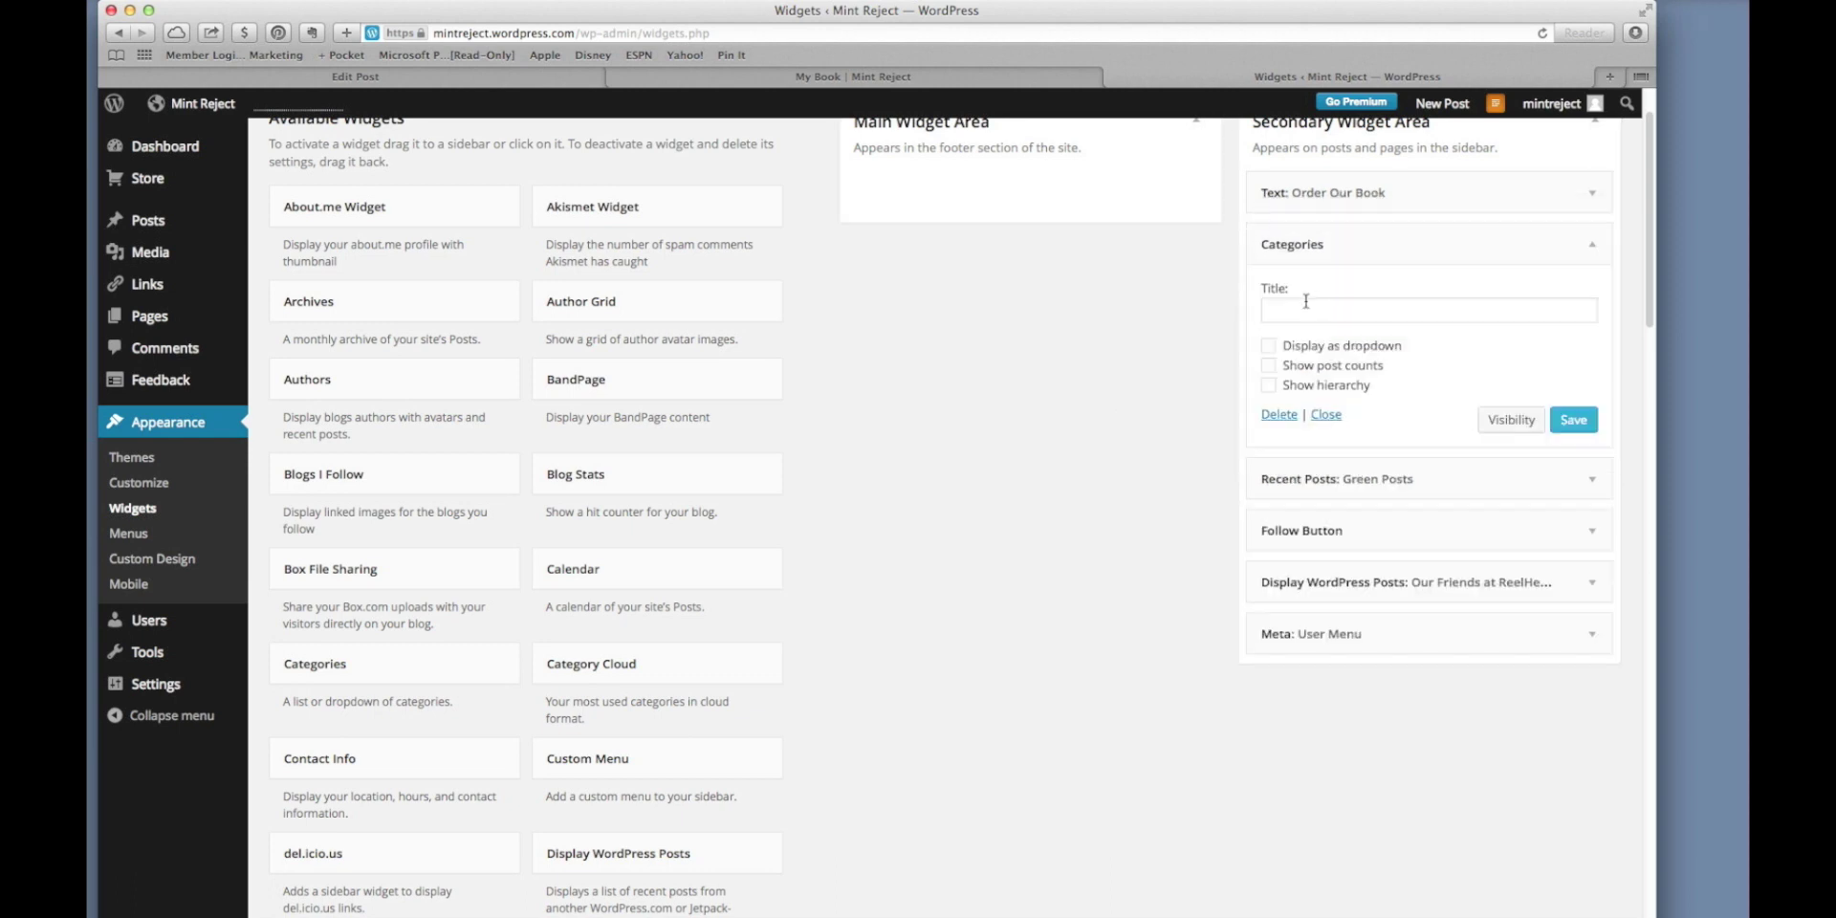
Title the widget 'Topics', enable post counts, save it, and return to My Book.
left_click(1317, 310)
type("Topics")
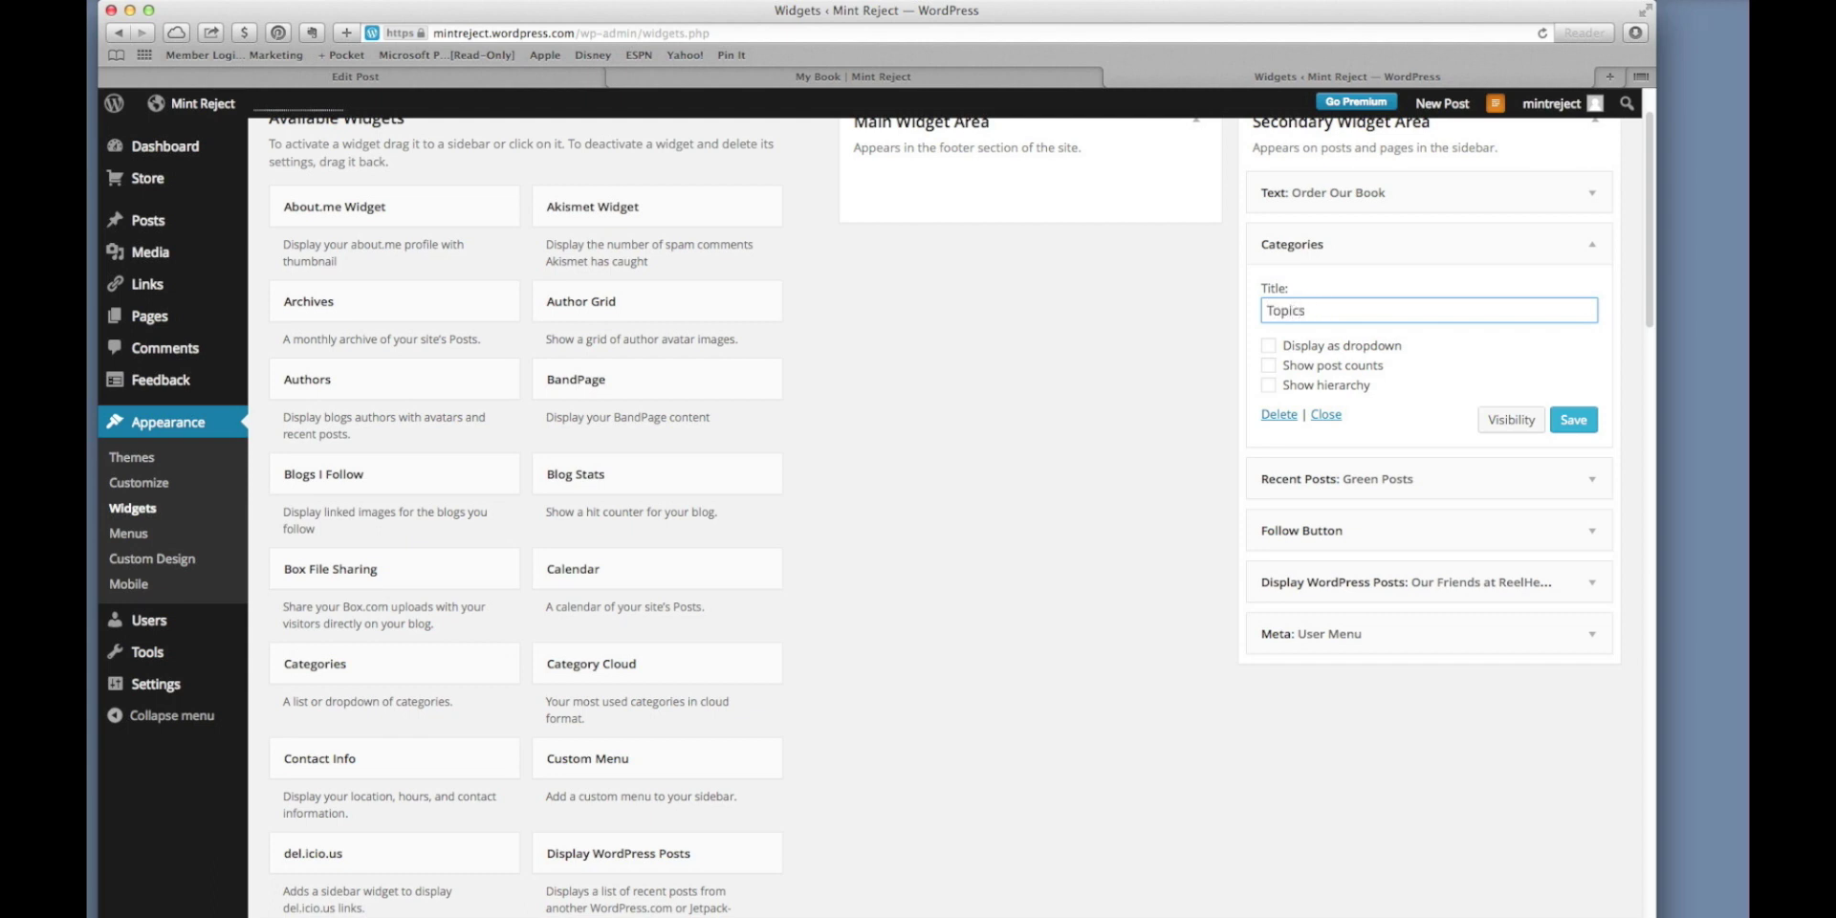
left_click(1269, 366)
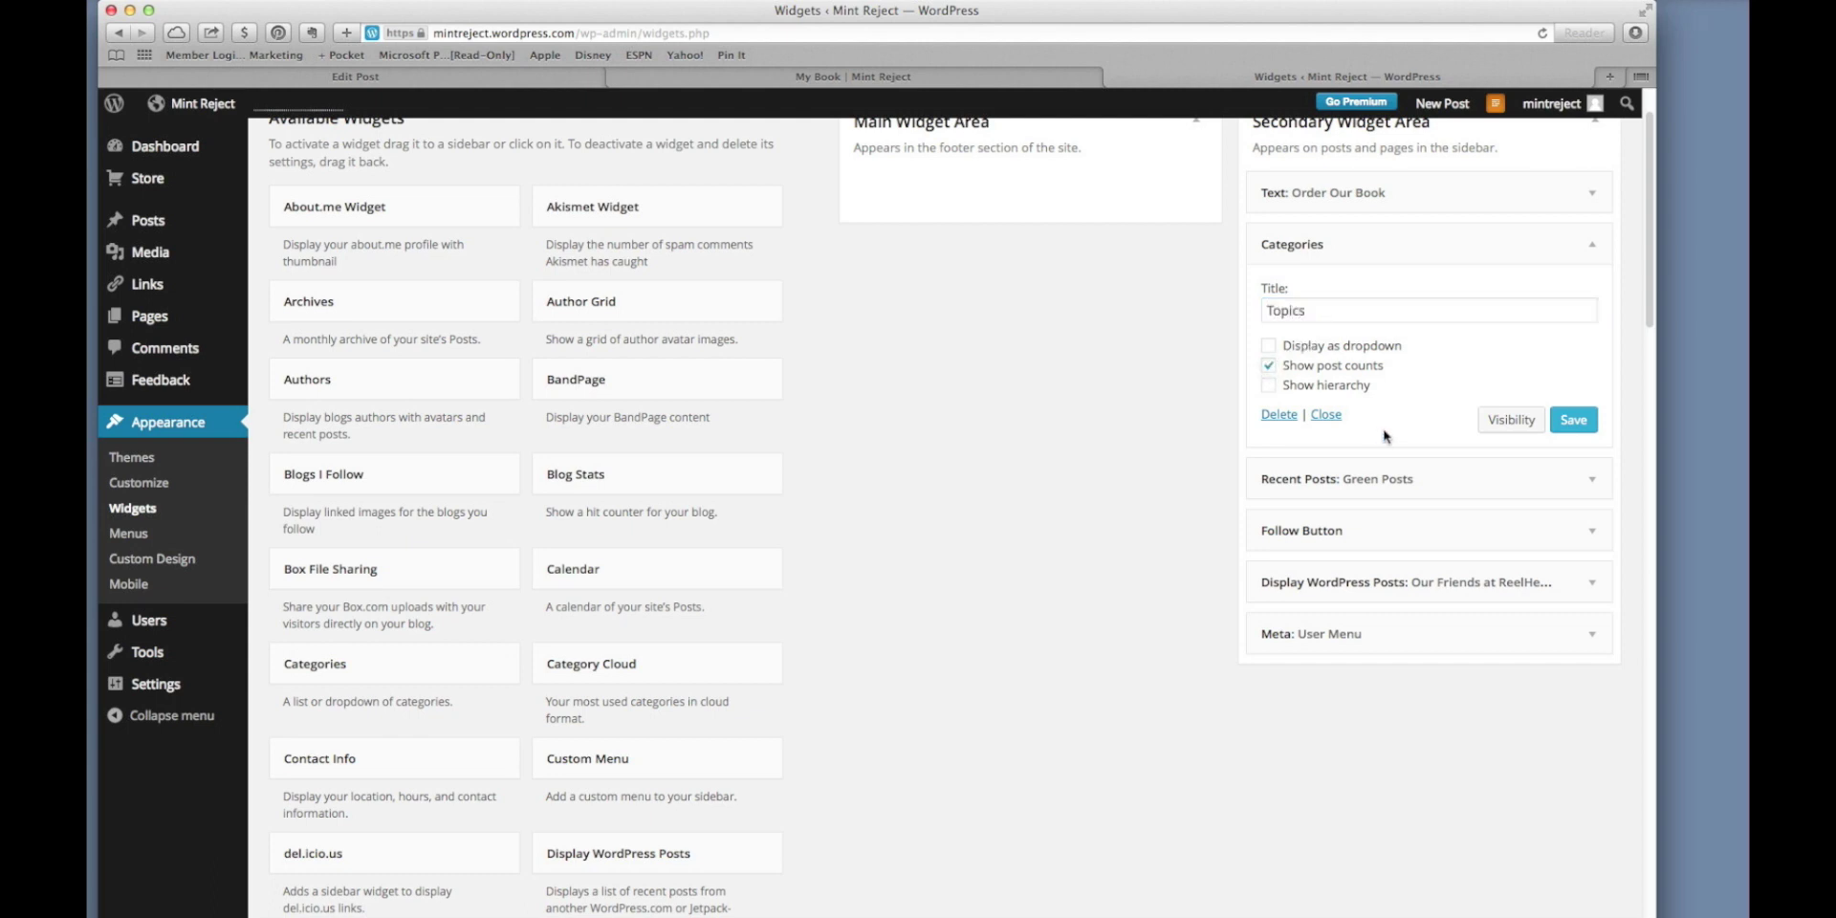
left_click(1576, 420)
left_click(1006, 81)
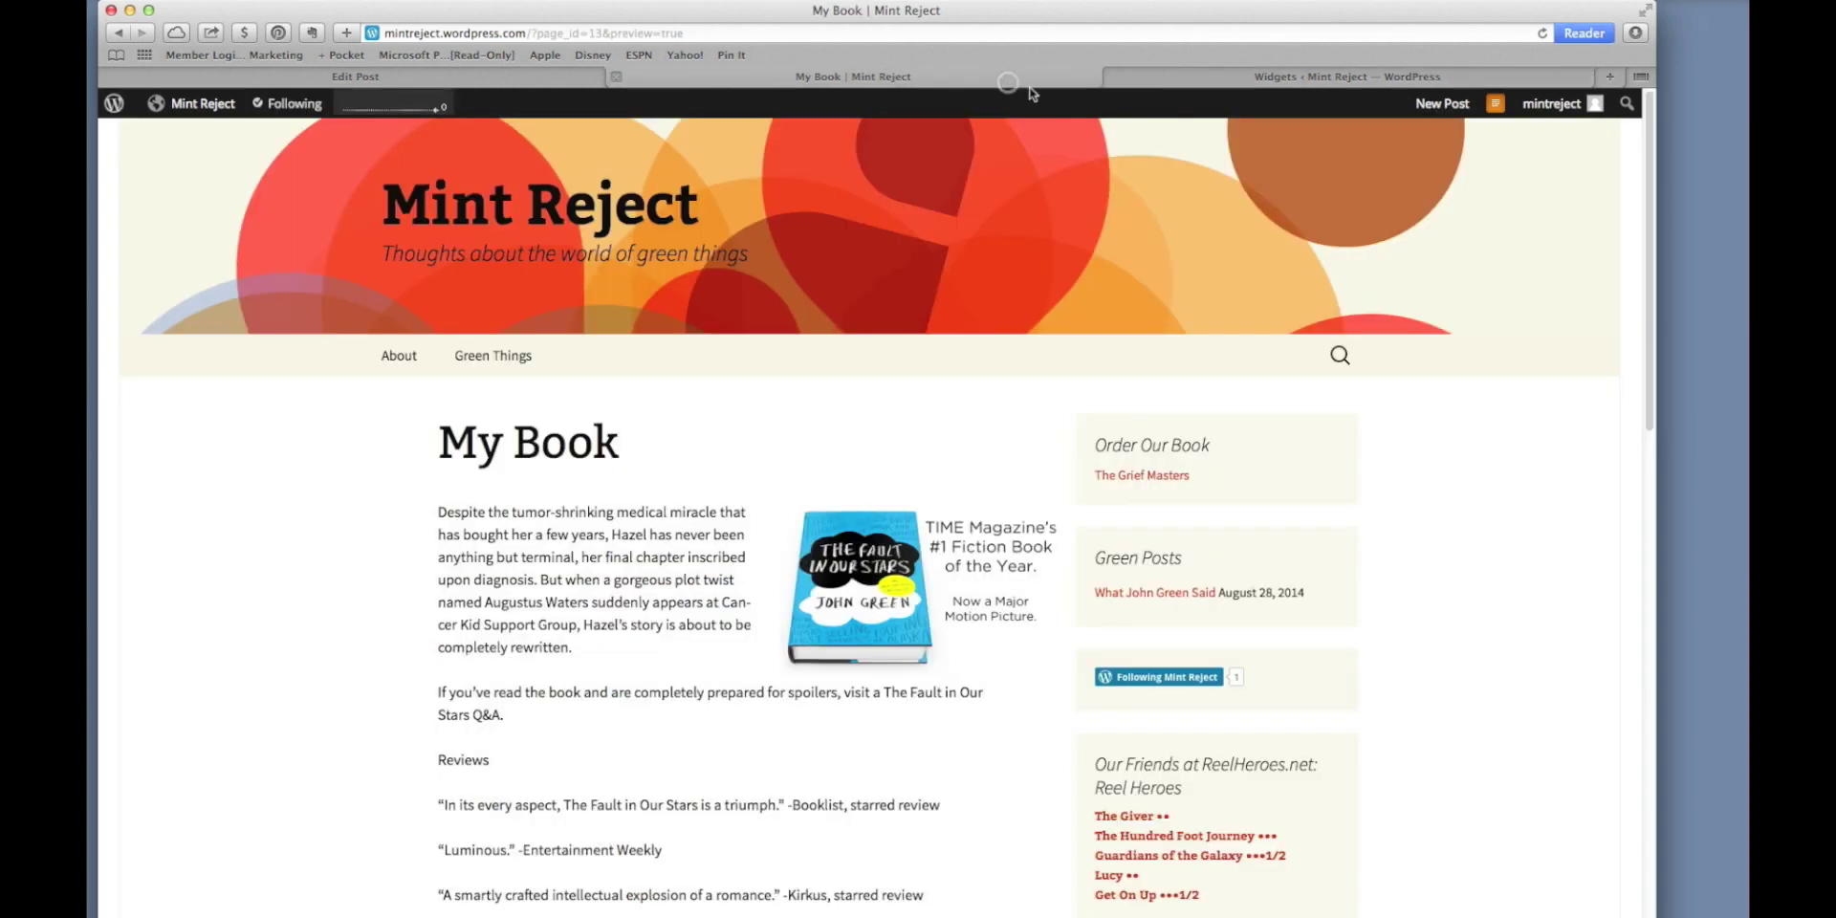
Reload My Book and open the John Green archive from the Topics list.
left_click(1542, 33)
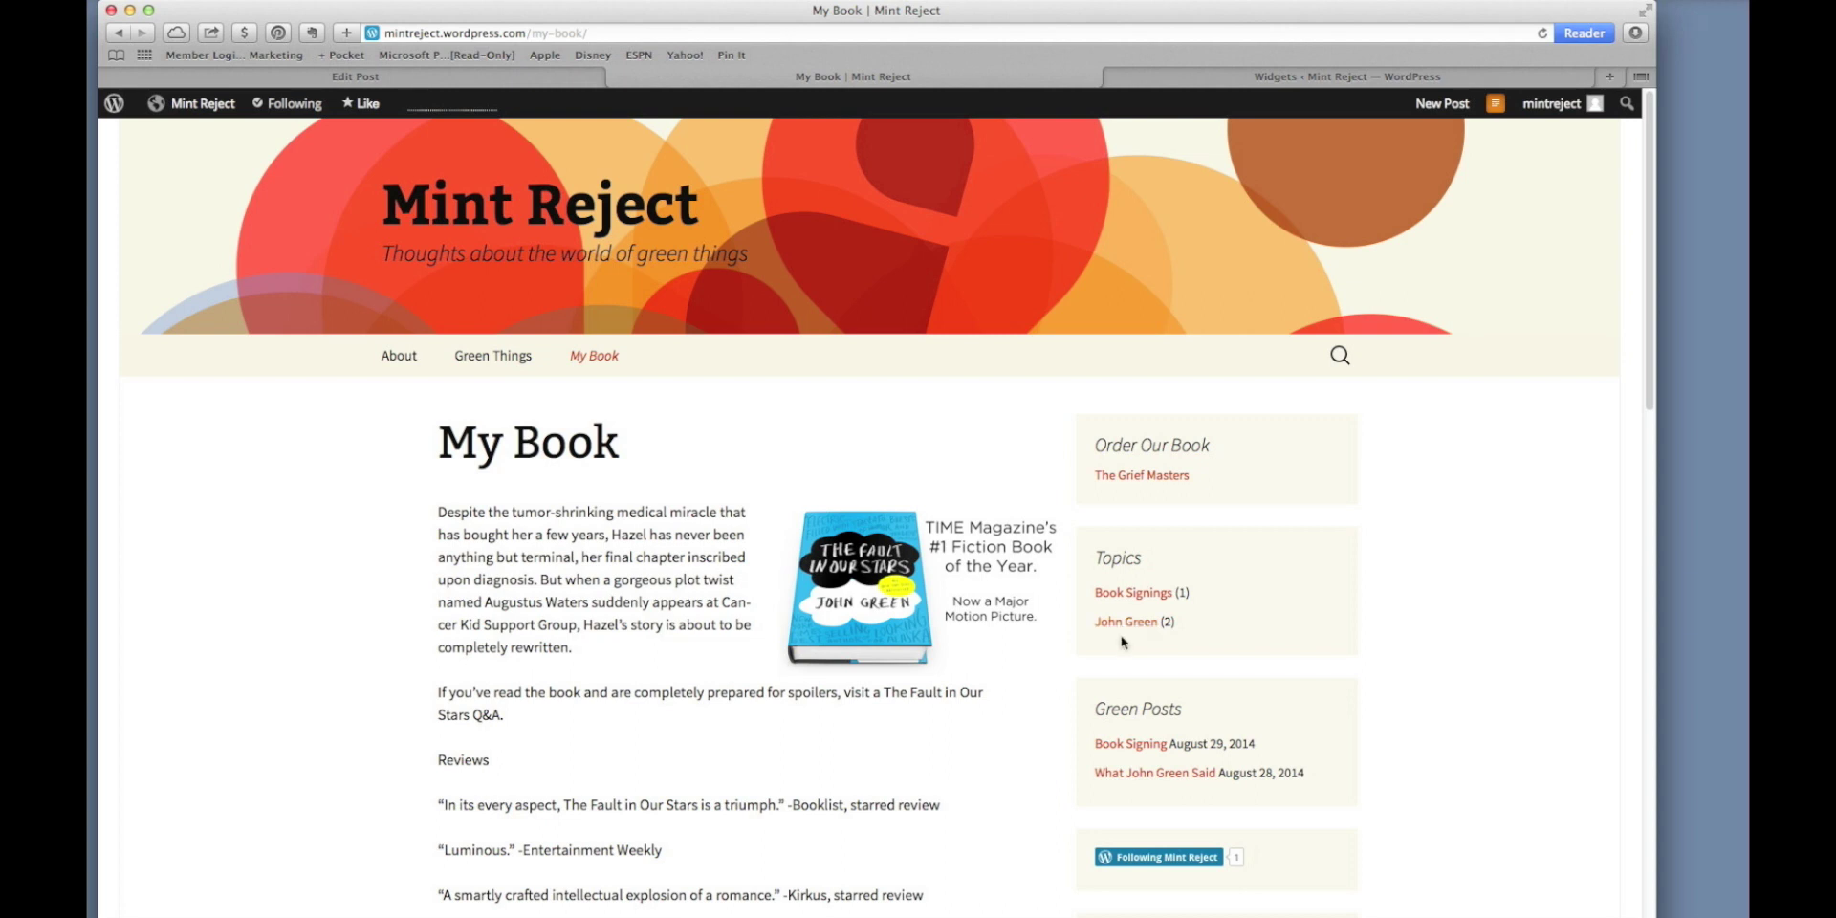
left_click(1123, 625)
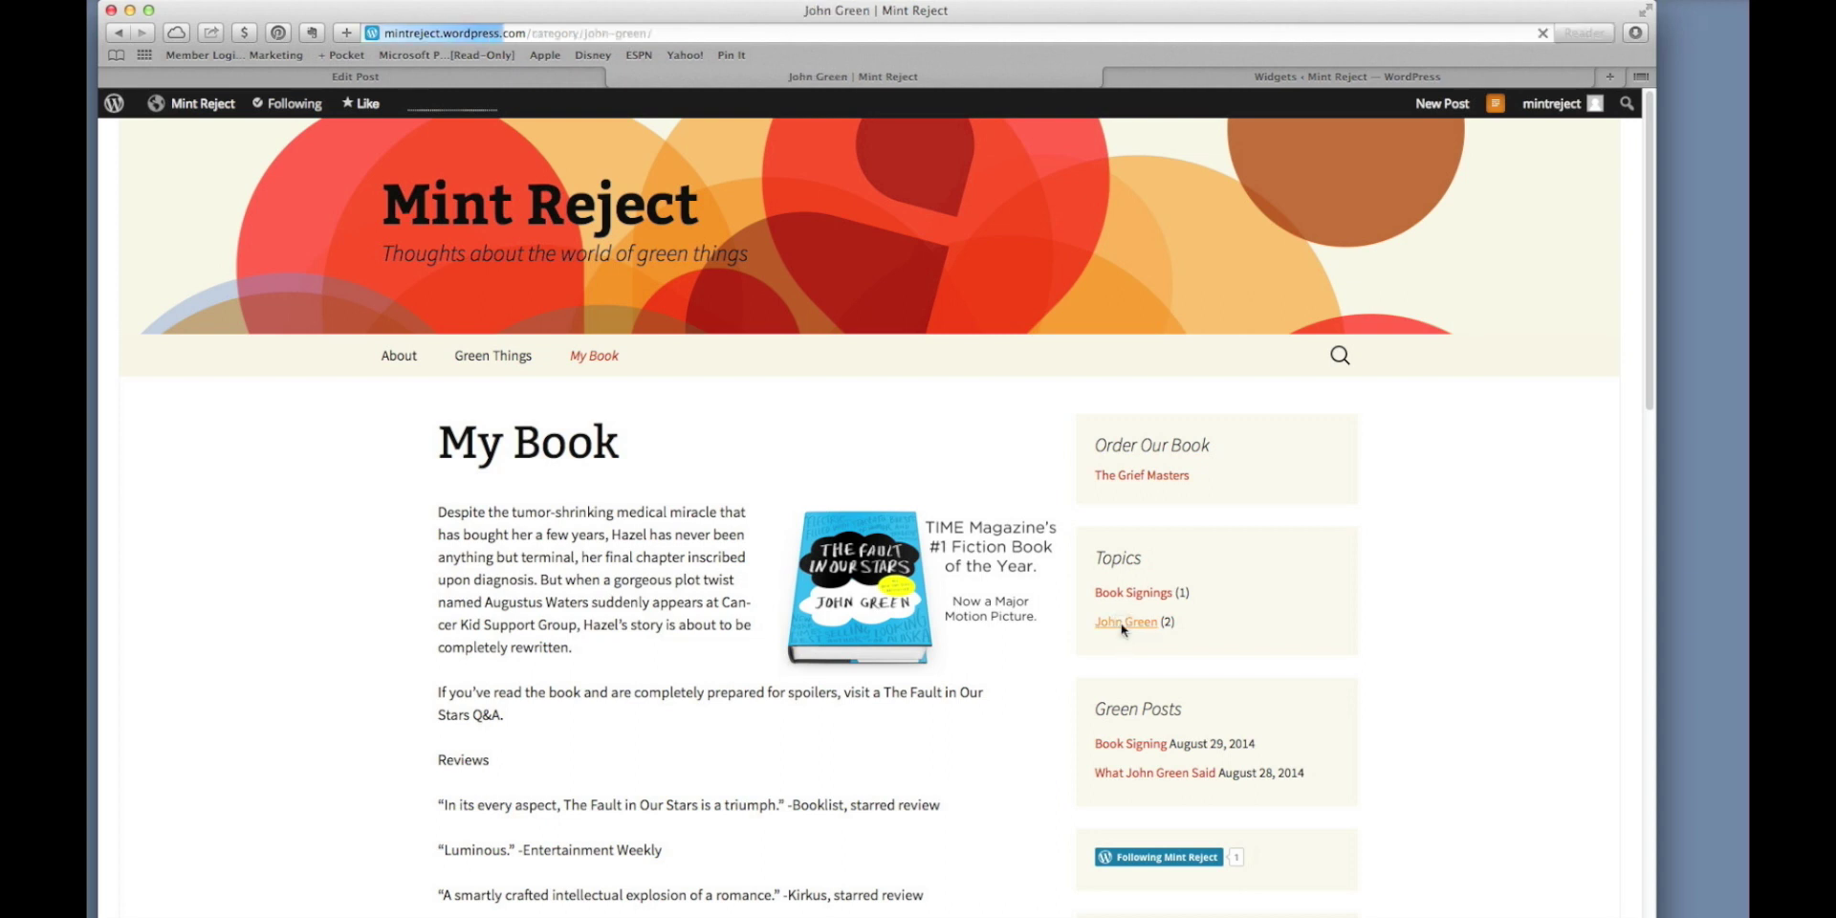
scroll(852, 638, "down", 10)
scroll(853, 643, "up", 3)
scroll(853, 643, "up", 5)
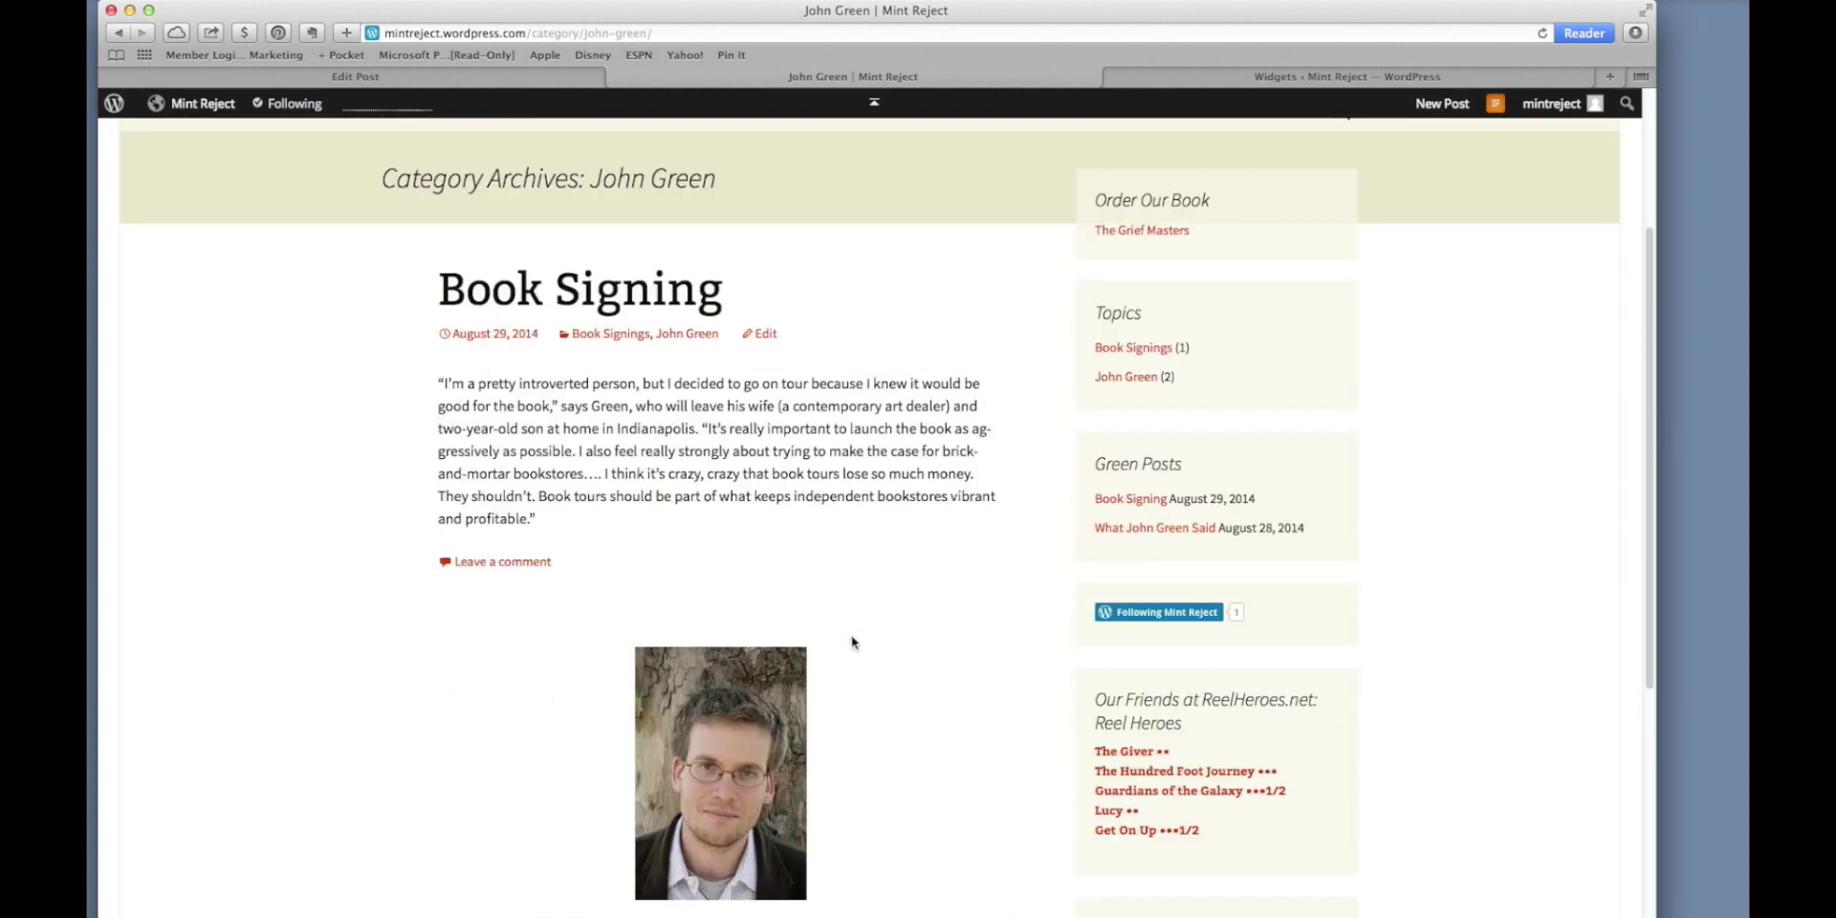
scroll(852, 642, "up", 2)
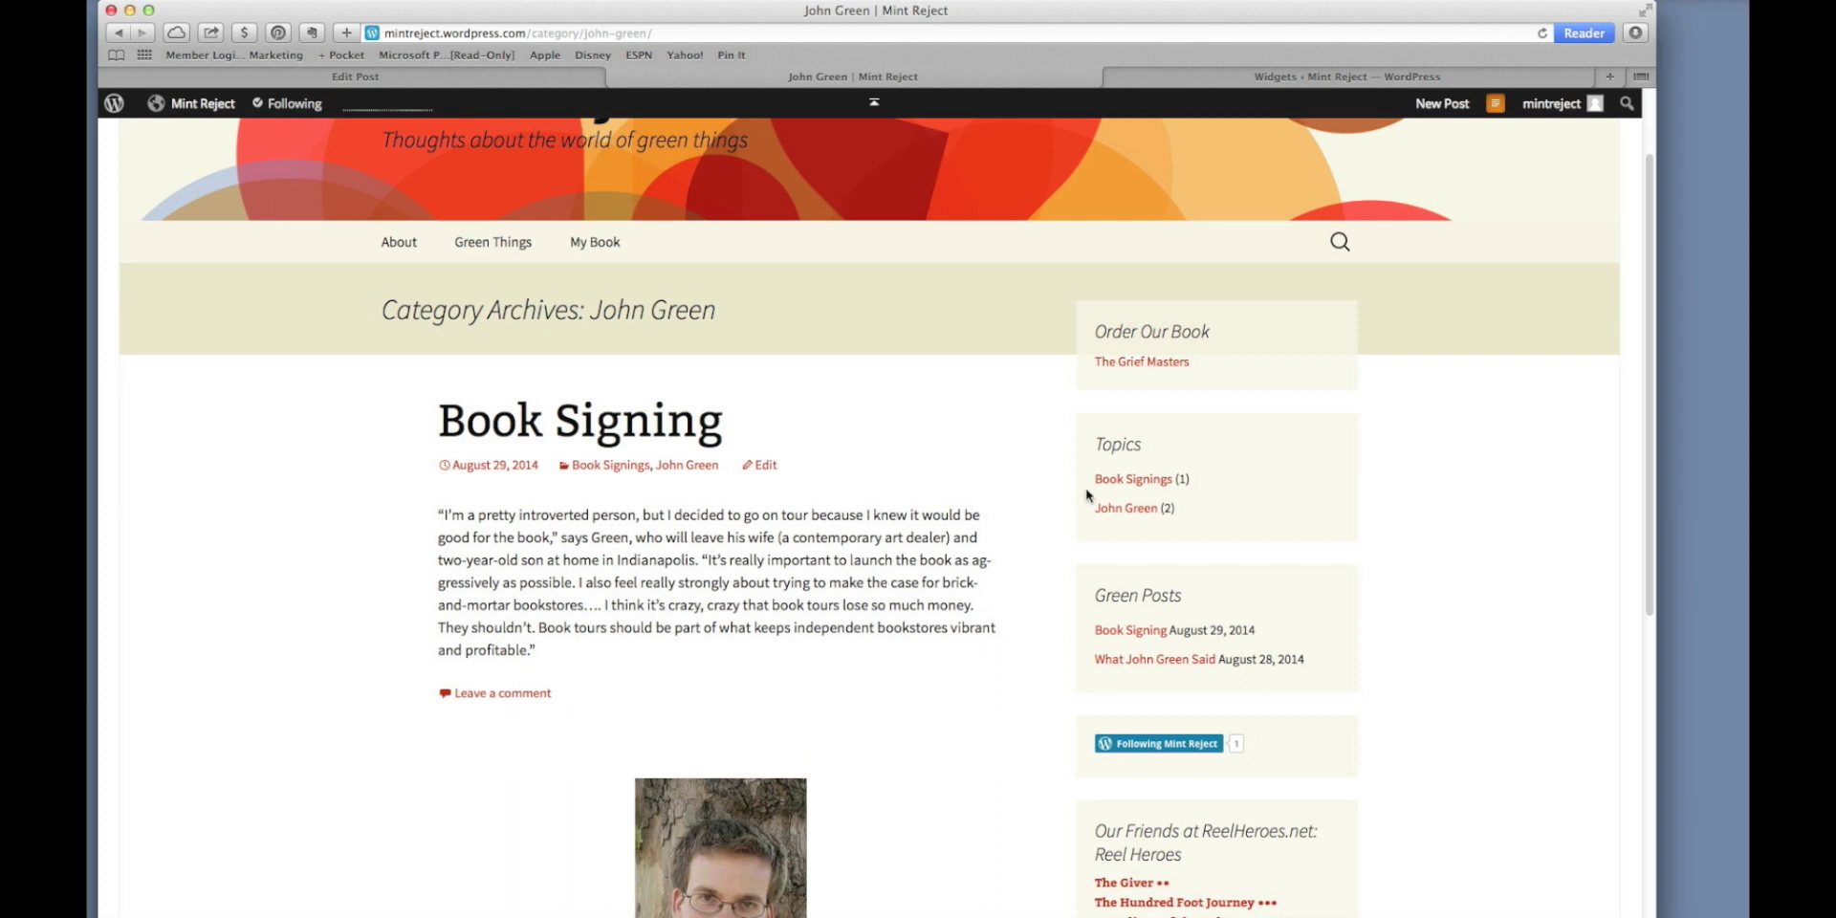
Open the Book Signings archive, then go to the Dashboard.
left_click(1102, 485)
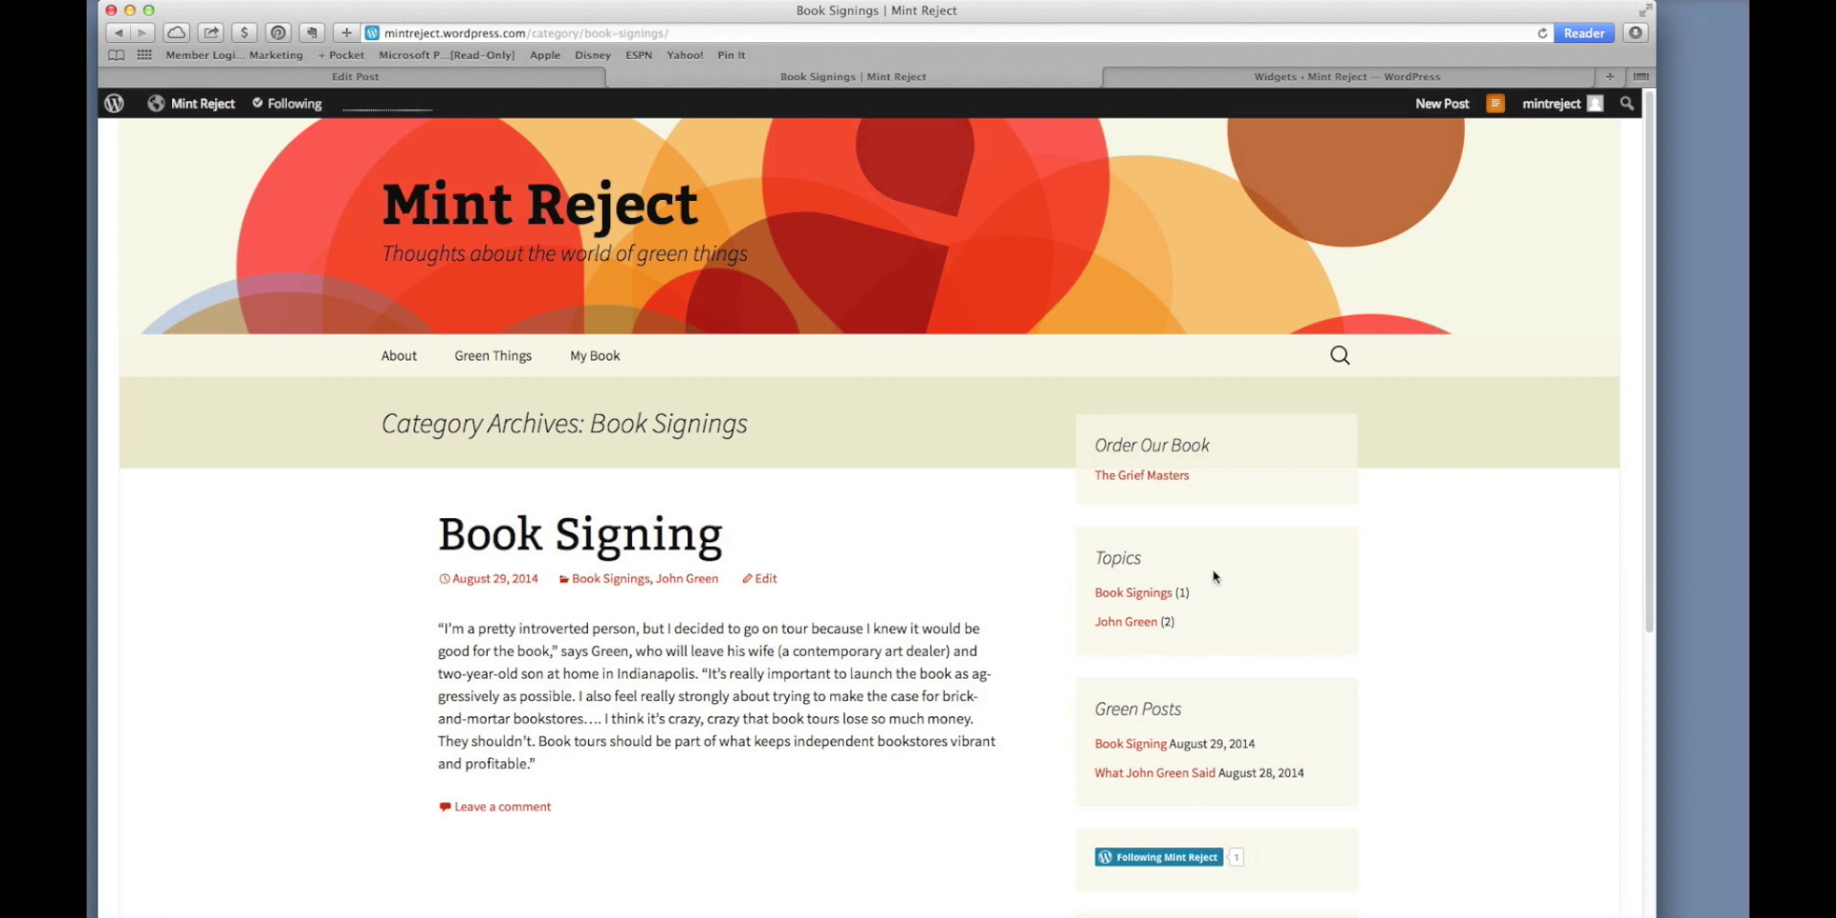
mouse_move(196, 103)
left_click(194, 141)
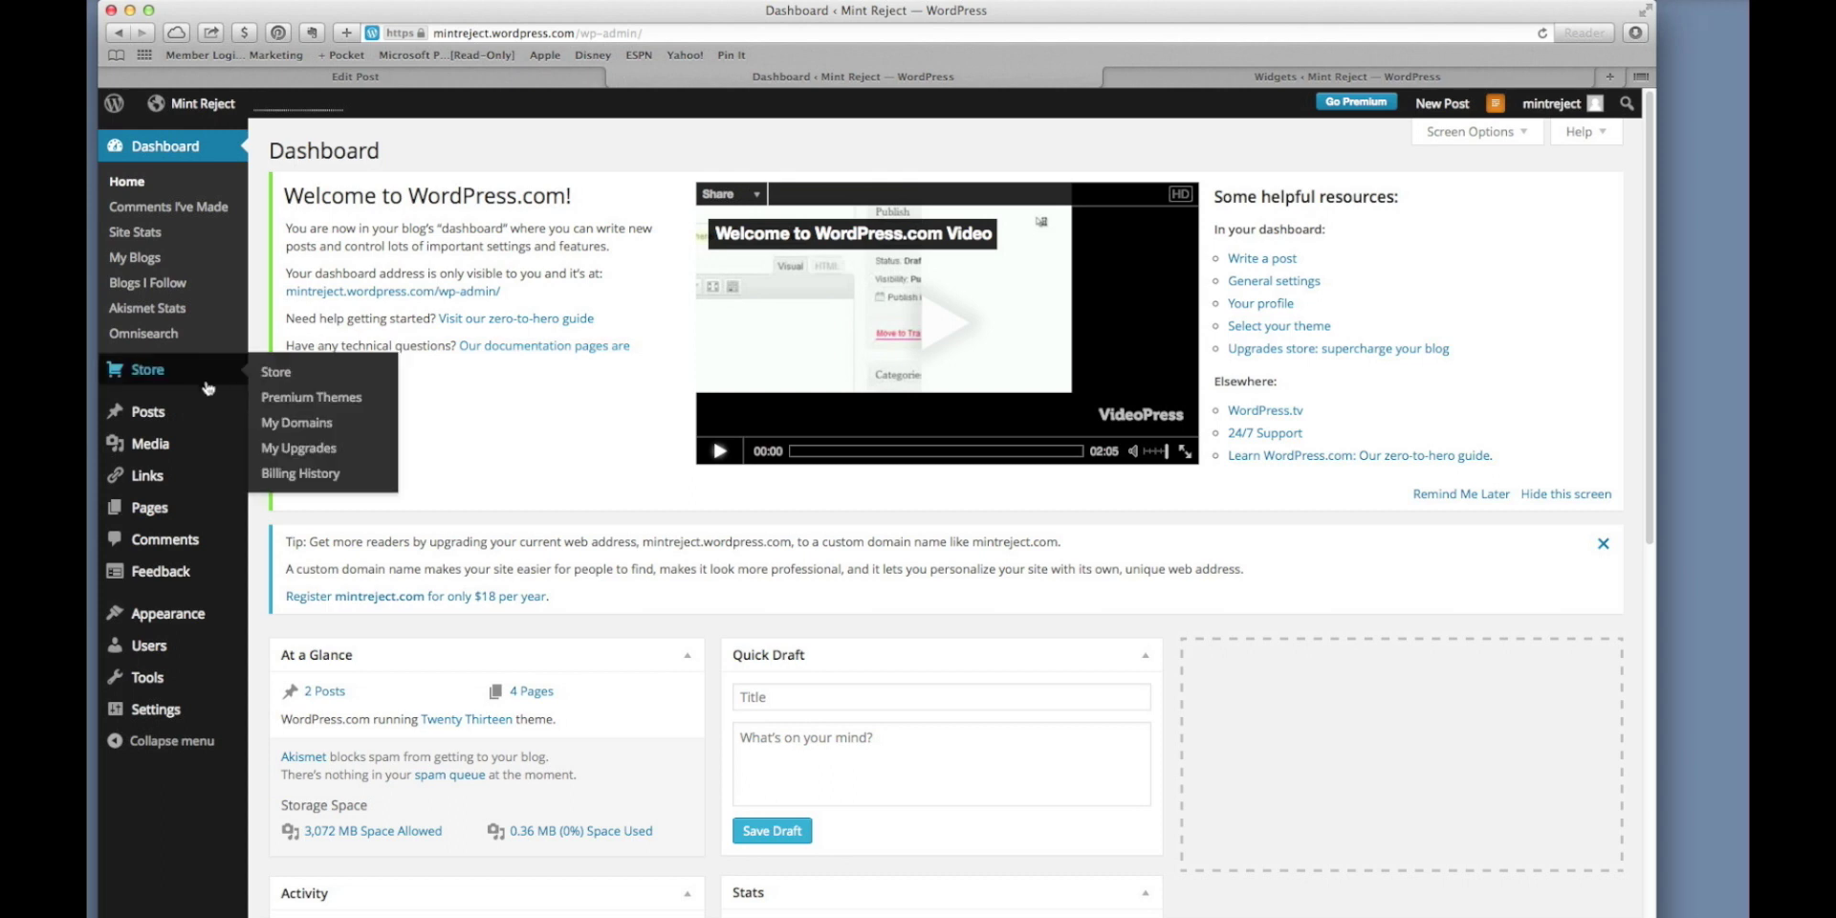
Hide the welcome panel and save a Quick Draft 'This is a Quick Post' with the example text.
mouse_move(194, 413)
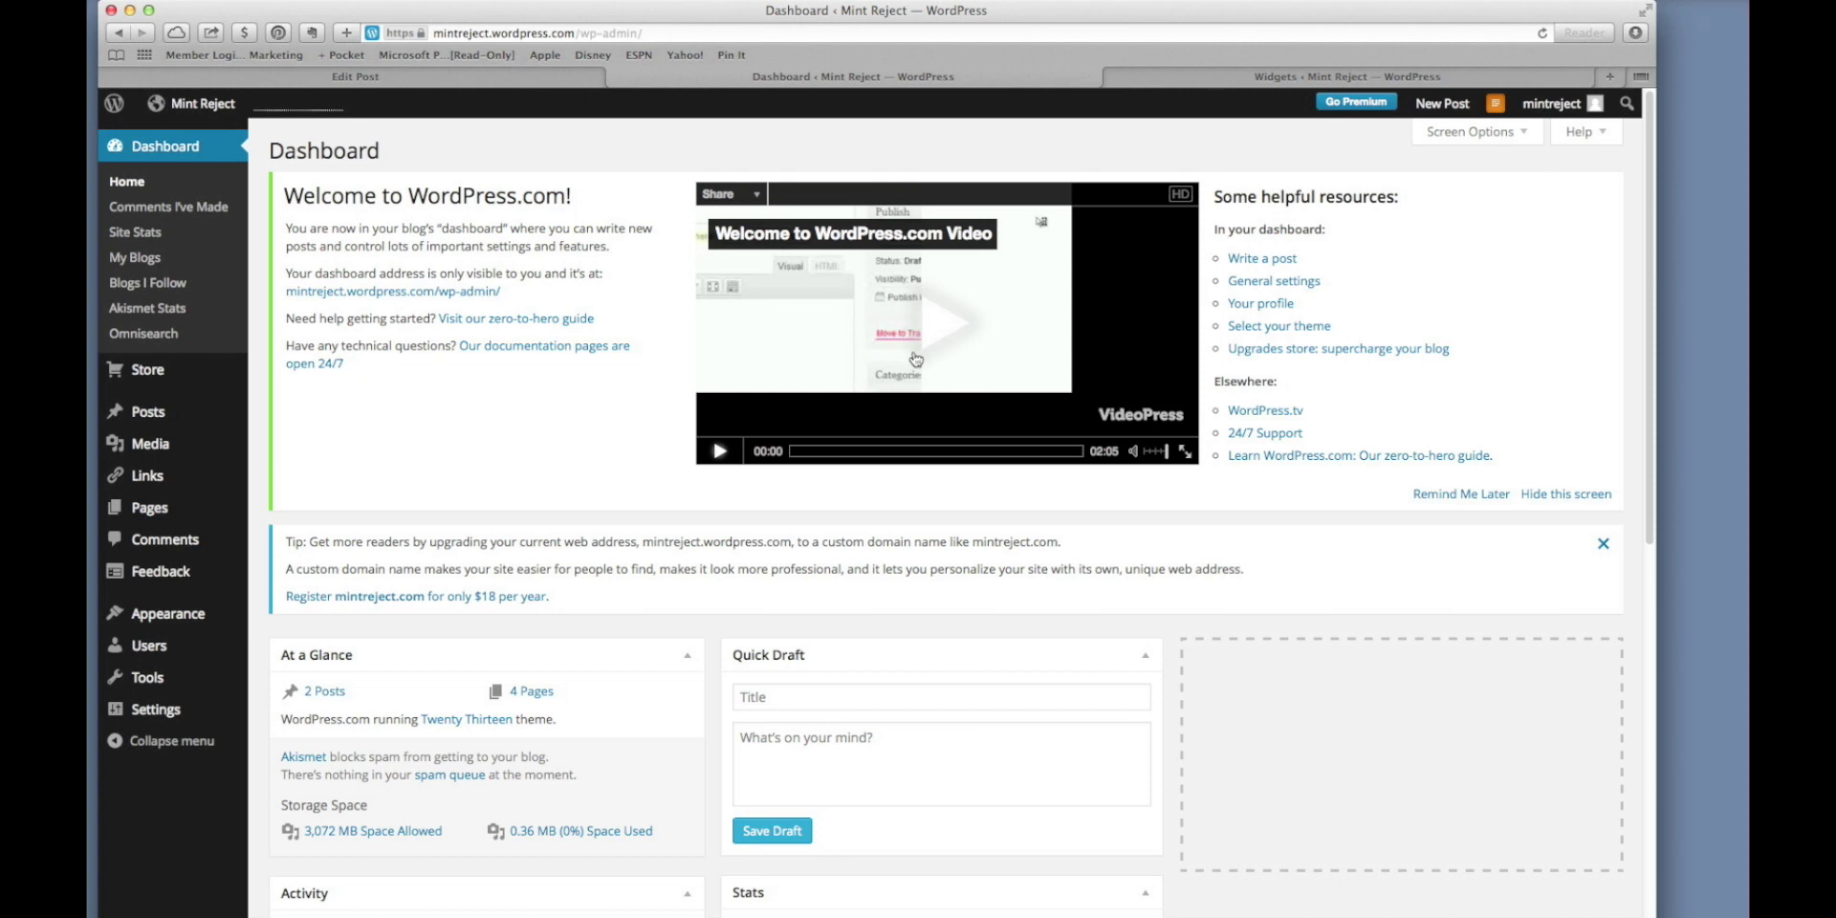
left_click(1540, 498)
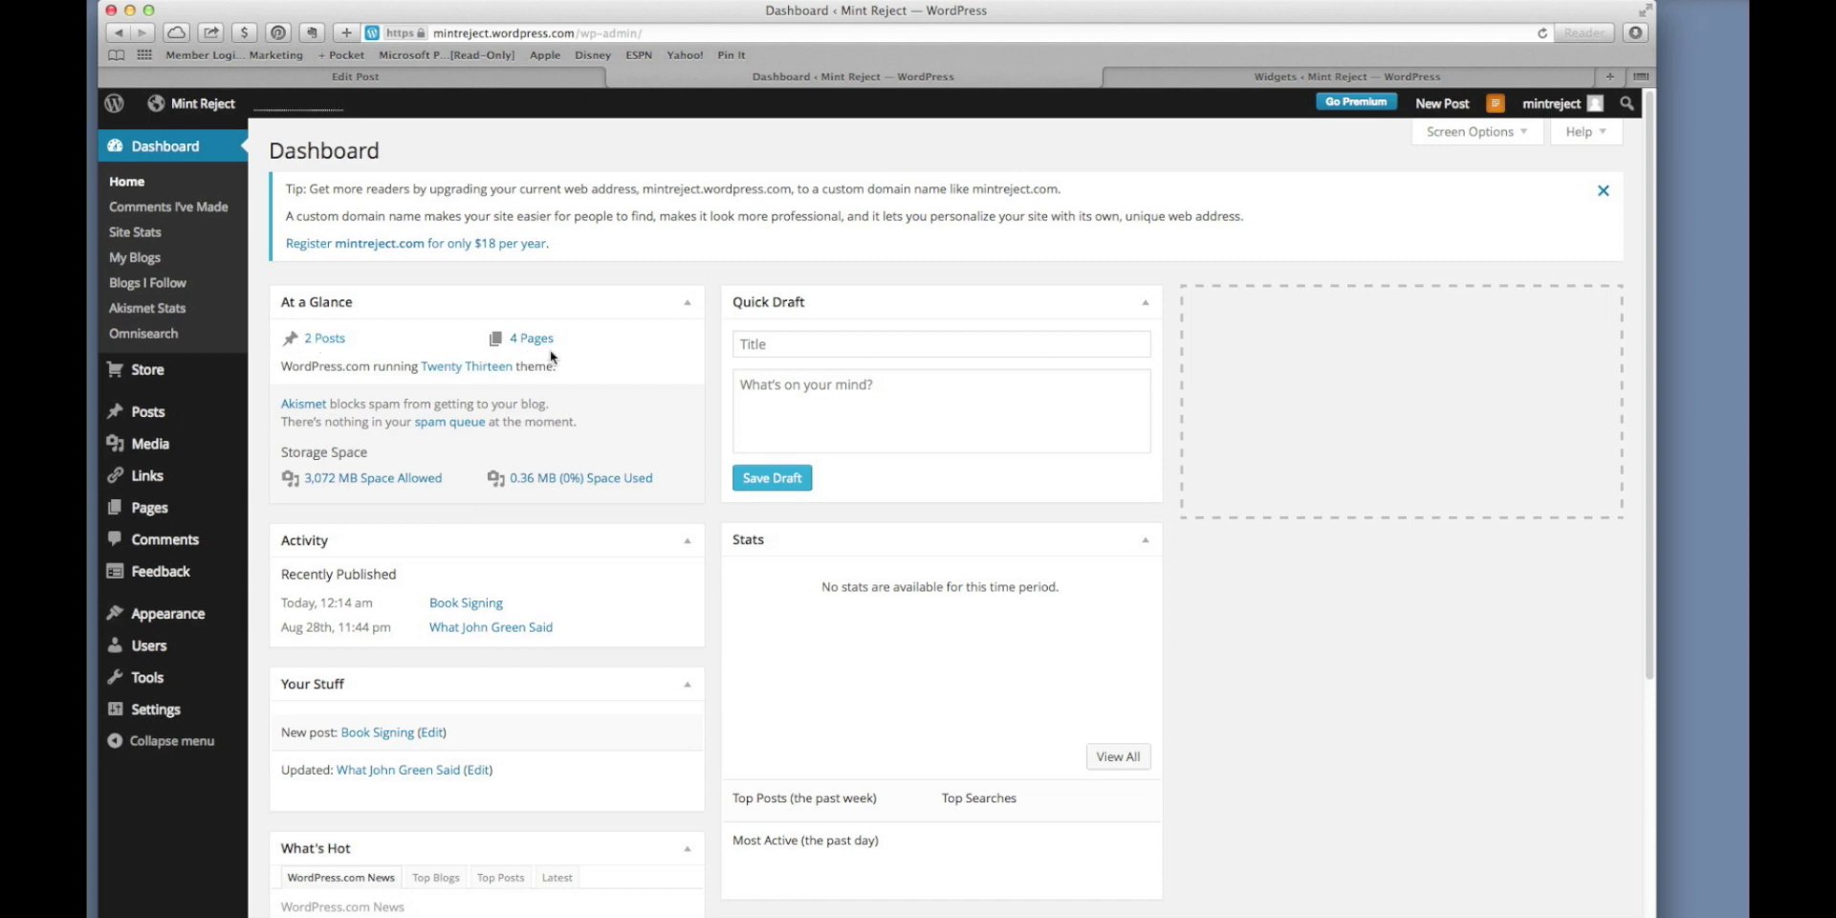
left_click(814, 345)
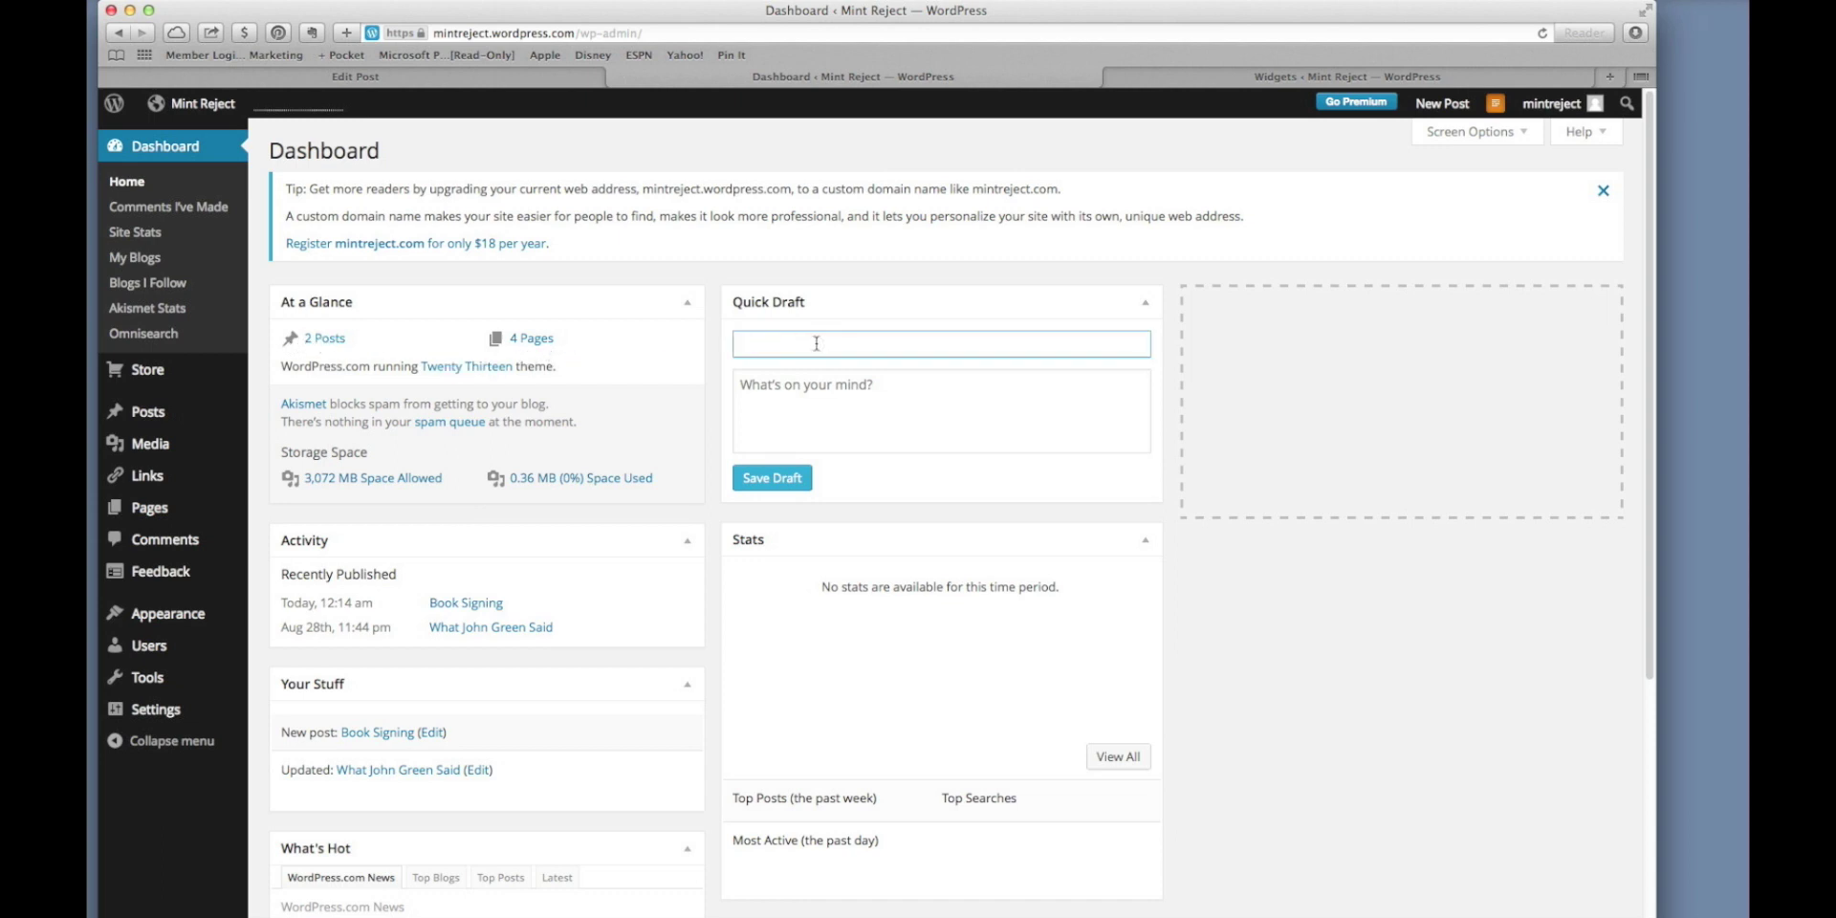
type("This is a Qui")
key("BackSpace")
key("BackSpace")
type("ick")
key("BackSpace")
type("ck Pos")
left_click(839, 391)
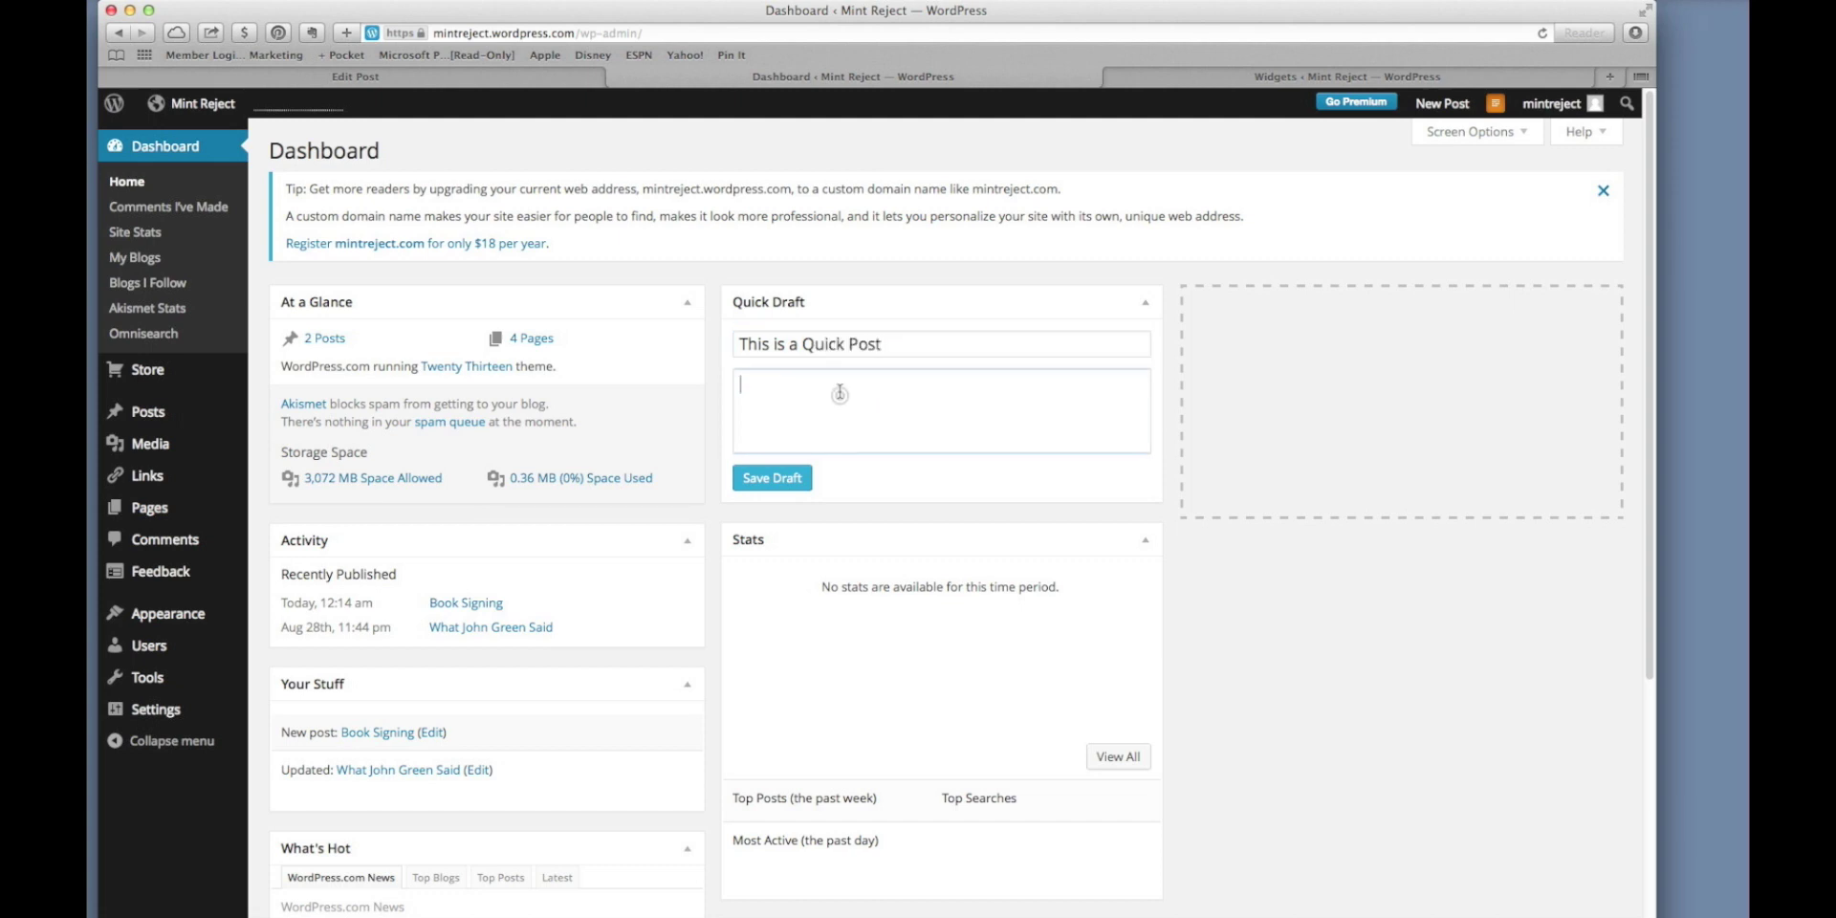
type("This is")
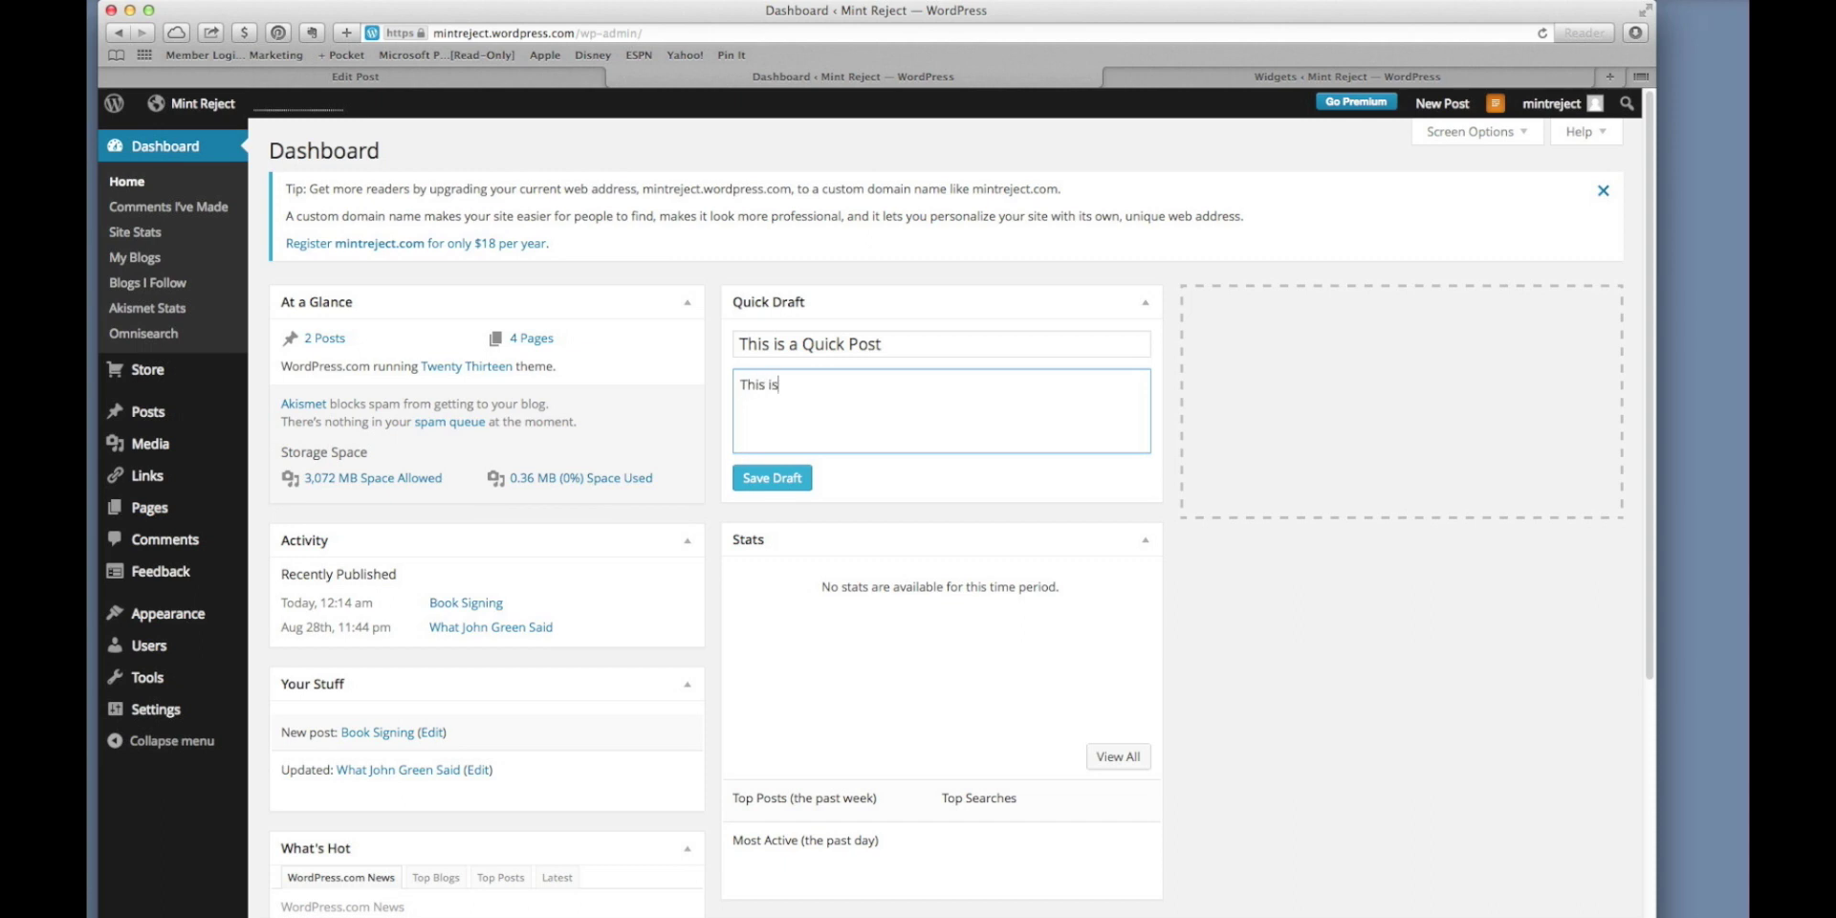
type(" an example of a quick post.")
left_click(778, 477)
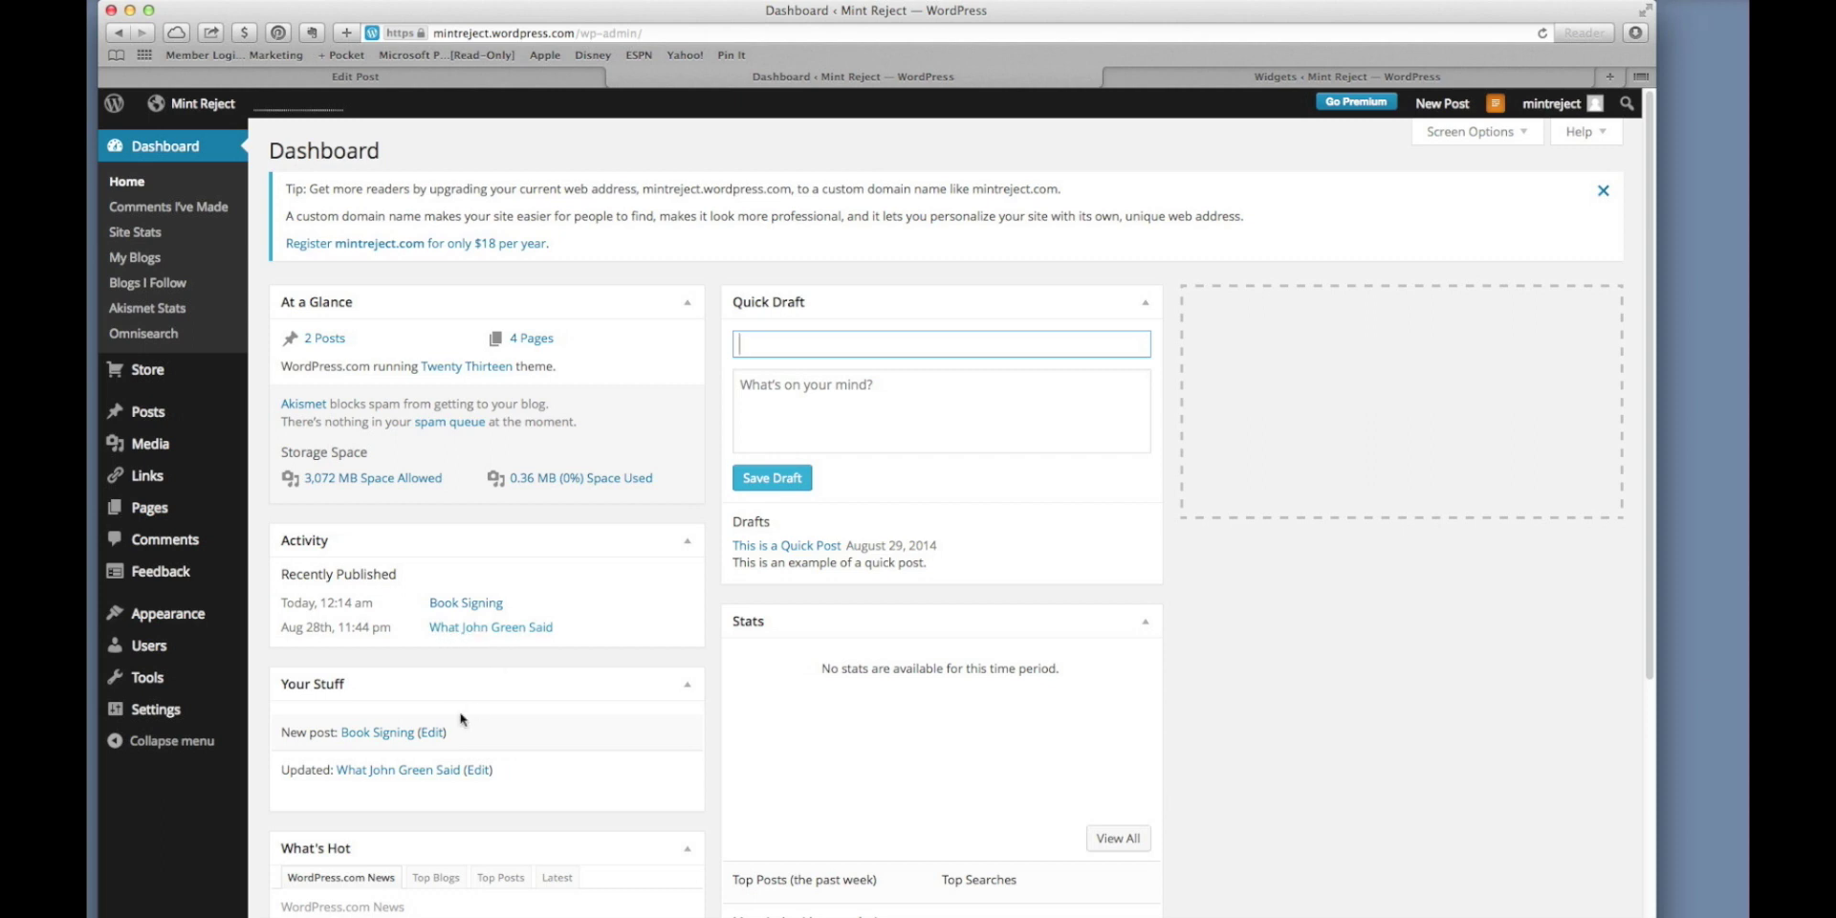
scroll(493, 719, "down", 1)
scroll(493, 719, "down", 5)
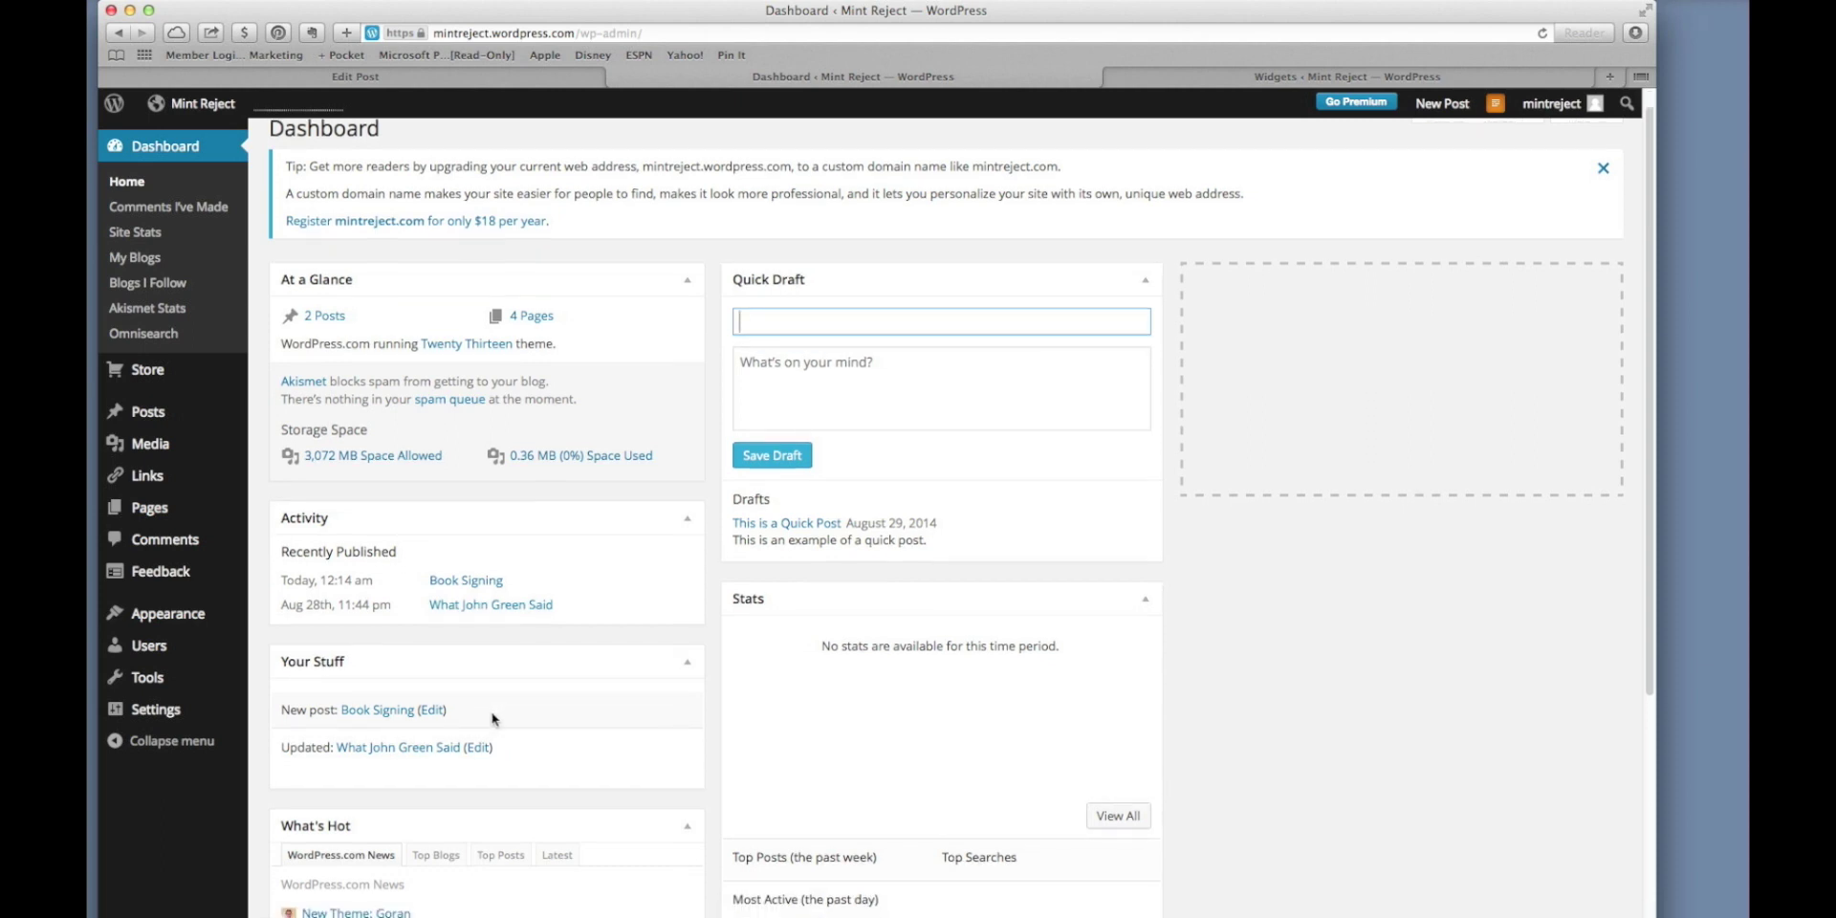
scroll(494, 719, "down", 4)
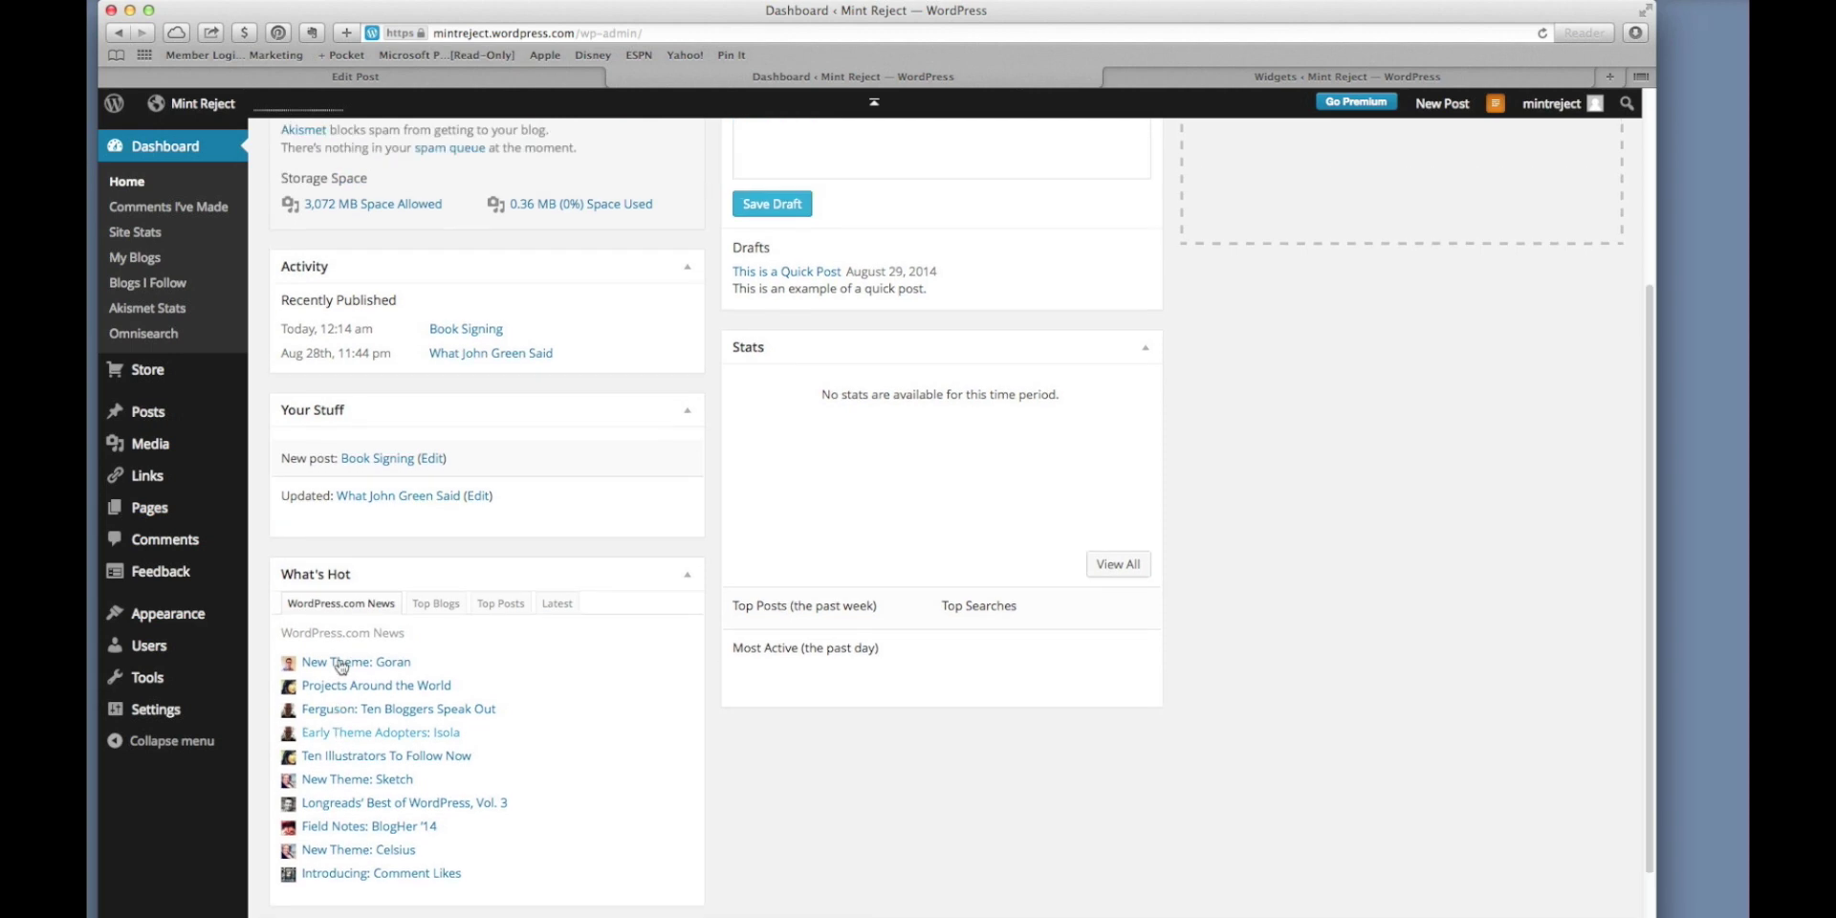
scroll(339, 660, "up", 5)
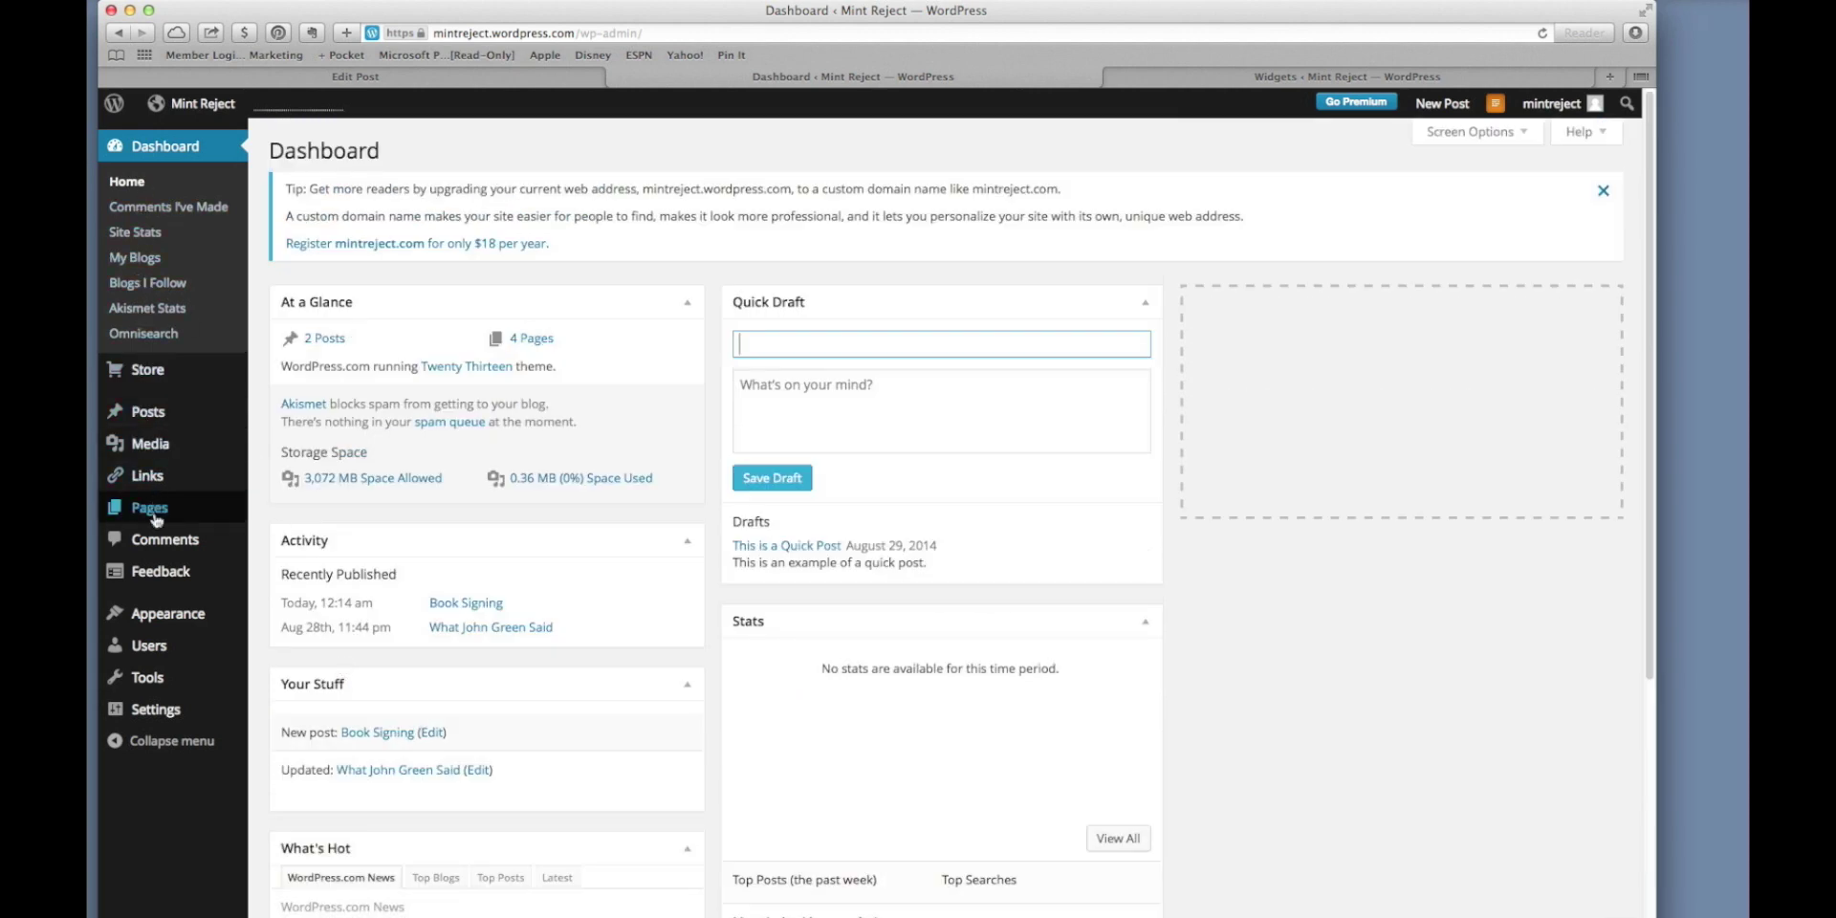
mouse_move(153, 646)
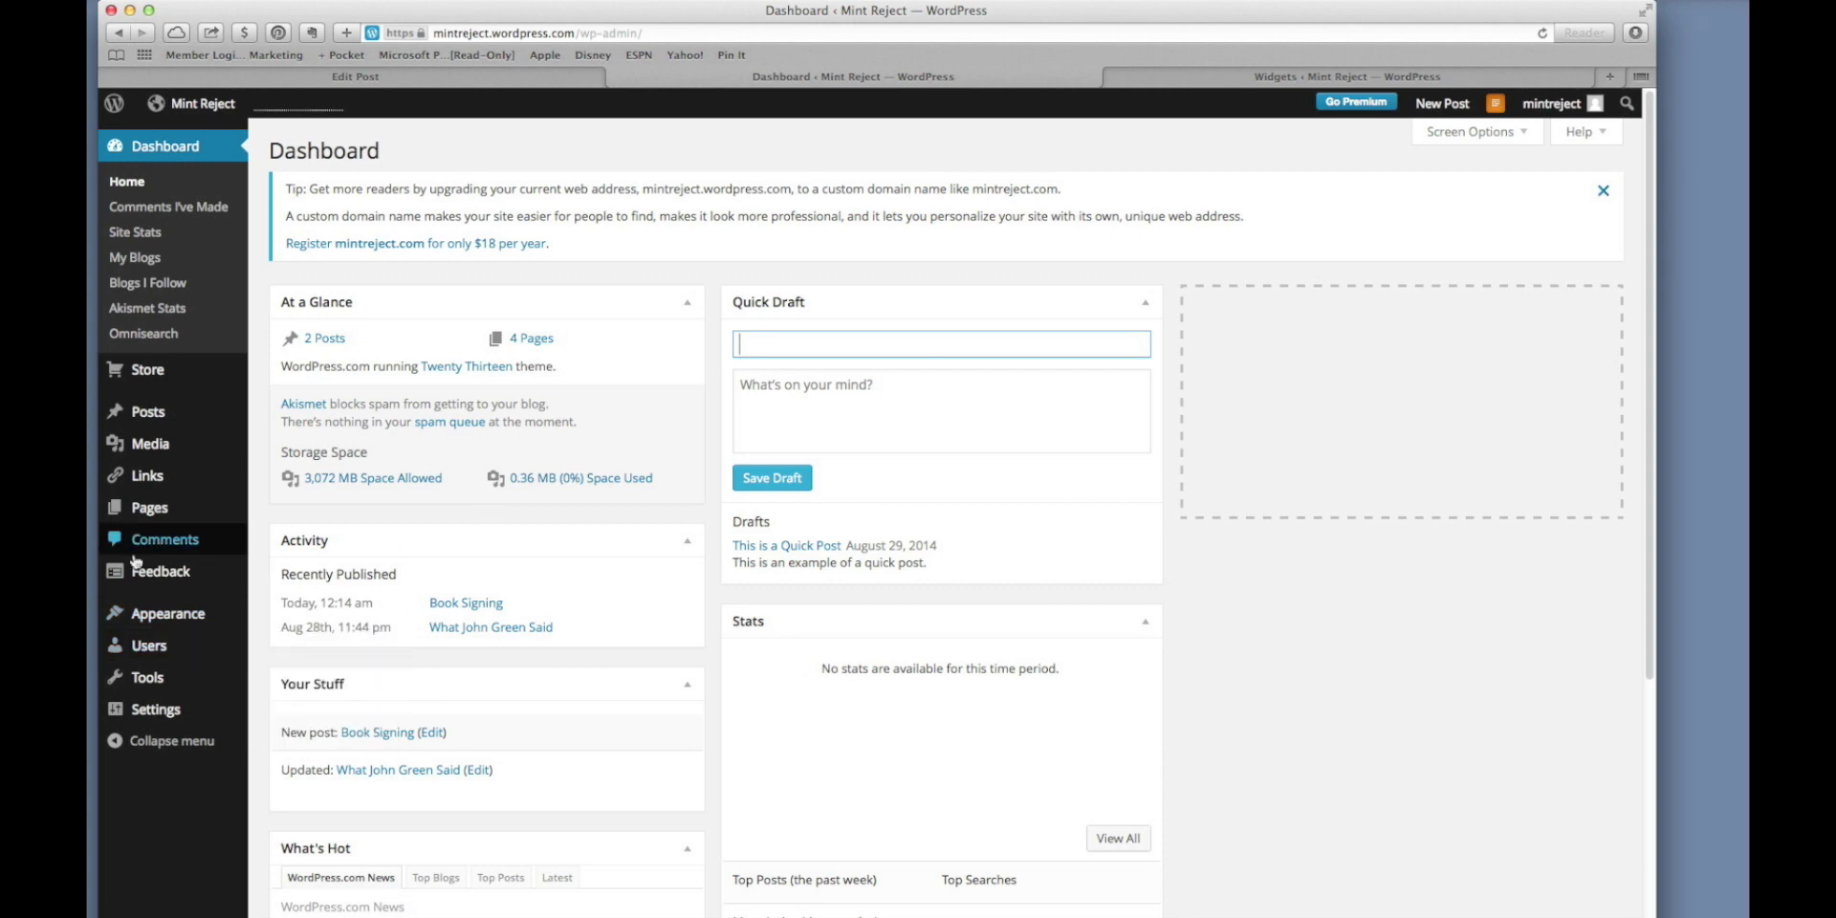
mouse_move(177, 402)
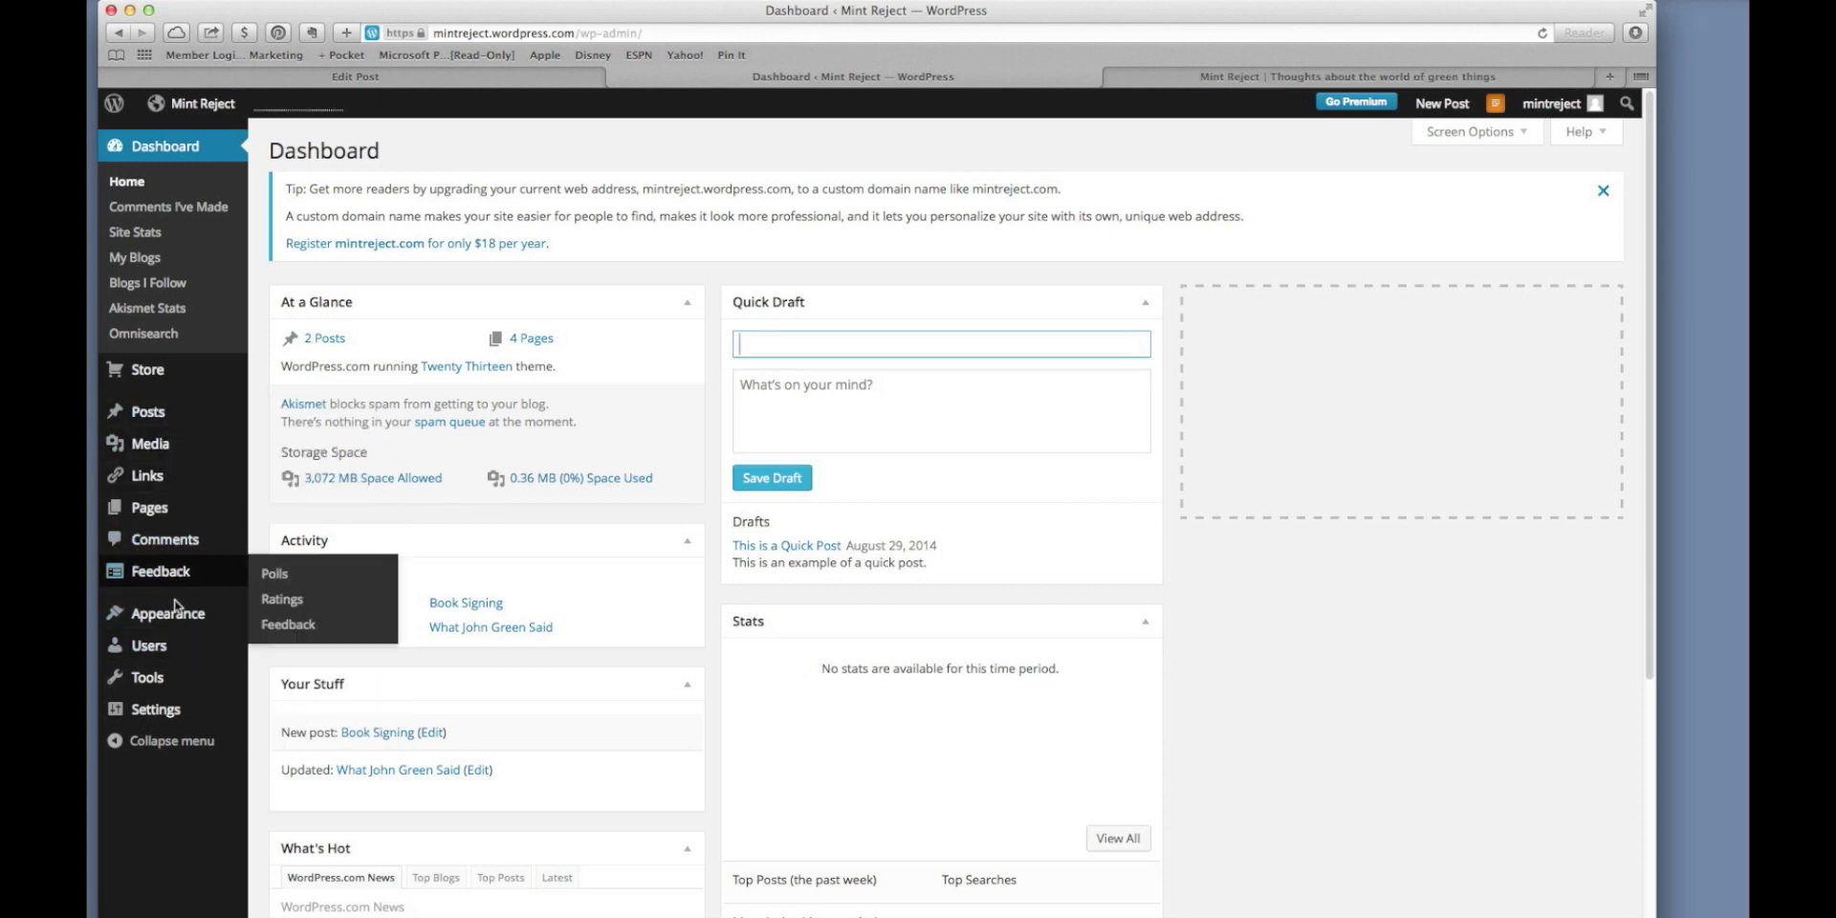
Open the theme gallery and reveal the Adaption theme's Preview and Activate options.
mouse_move(177, 618)
left_click(282, 616)
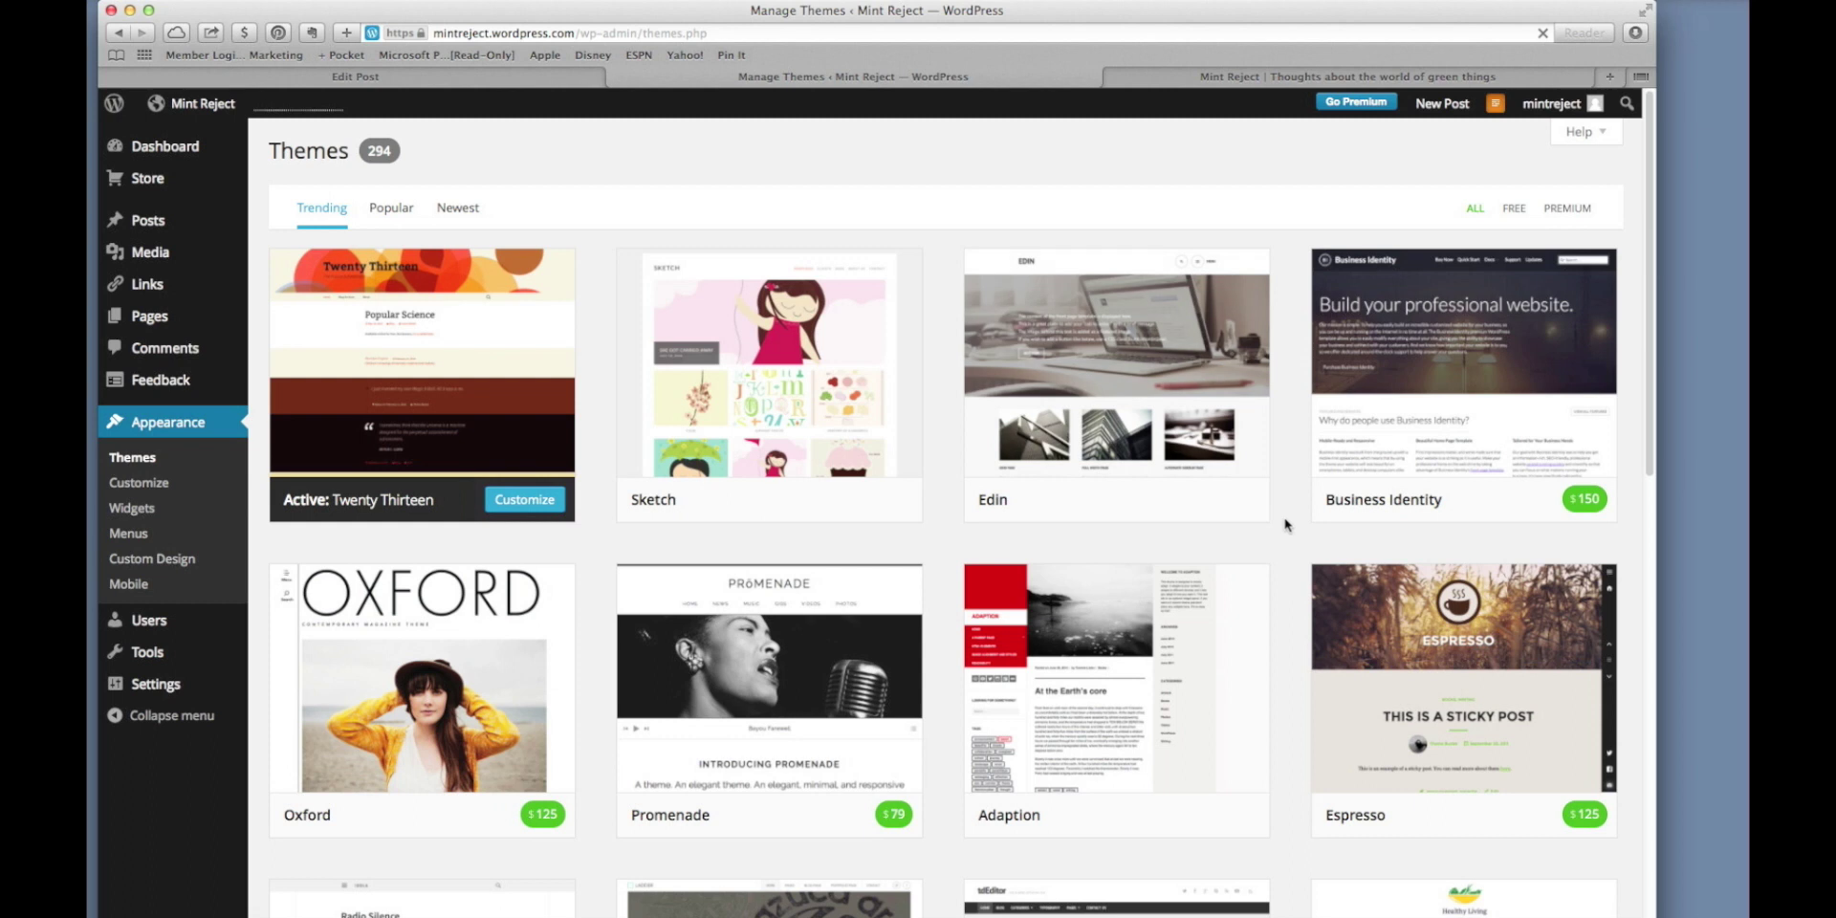
mouse_move(1262, 519)
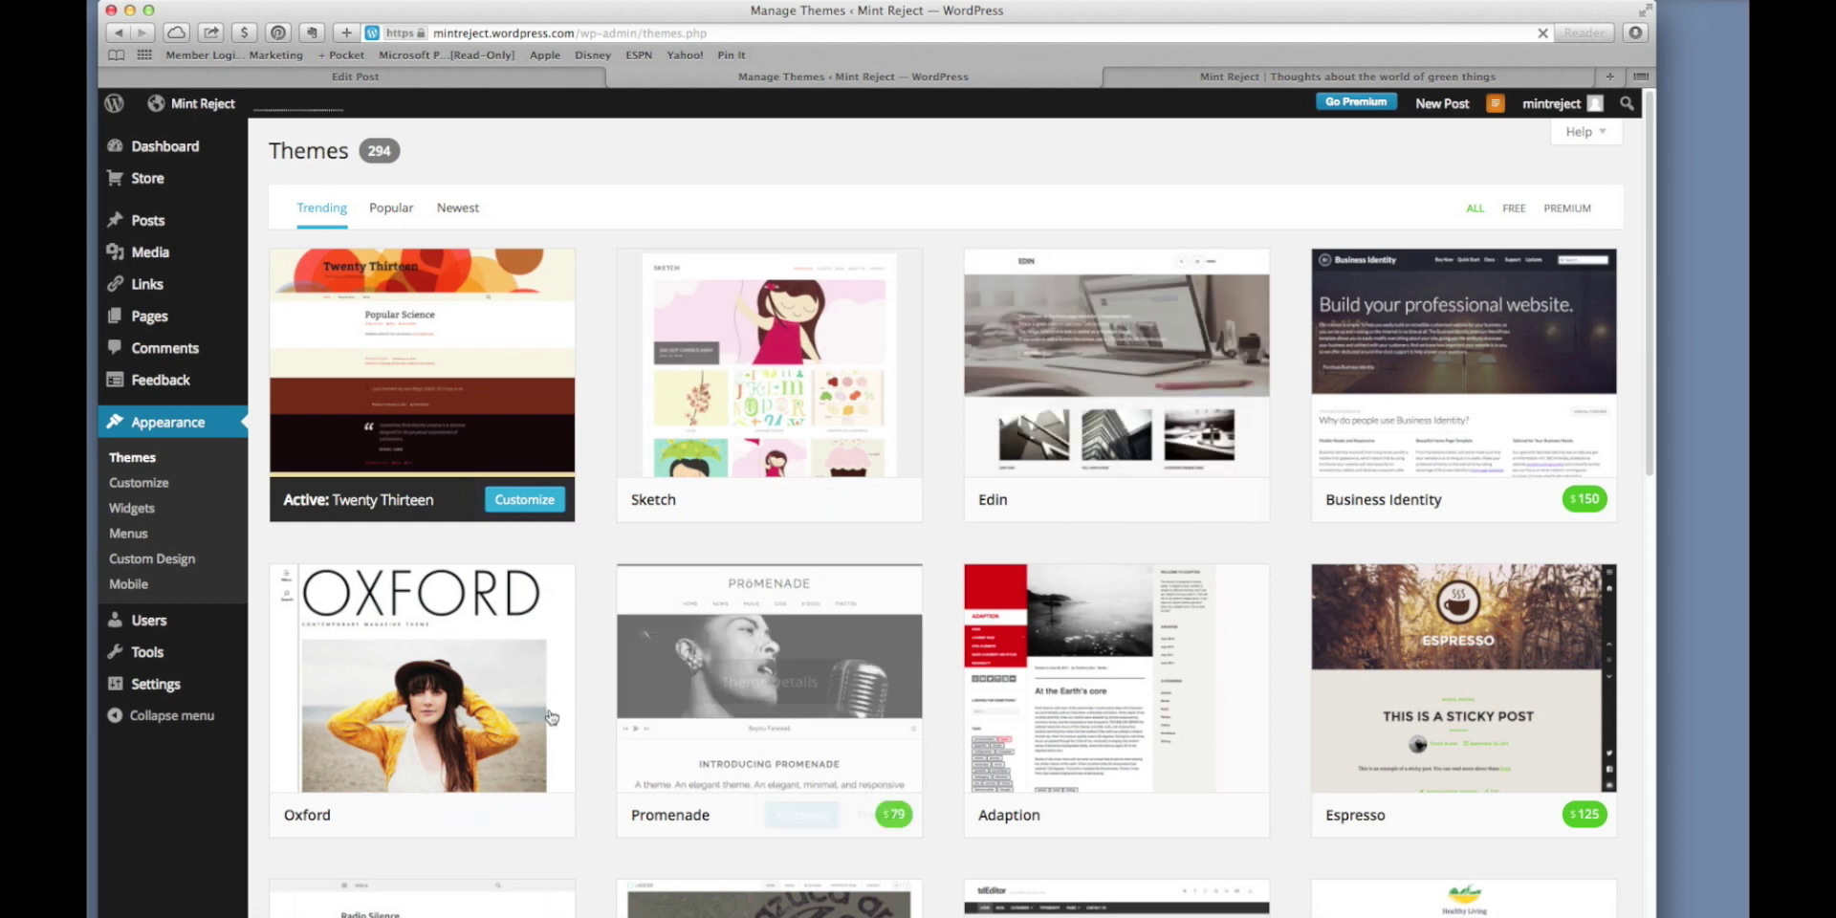
mouse_move(464, 832)
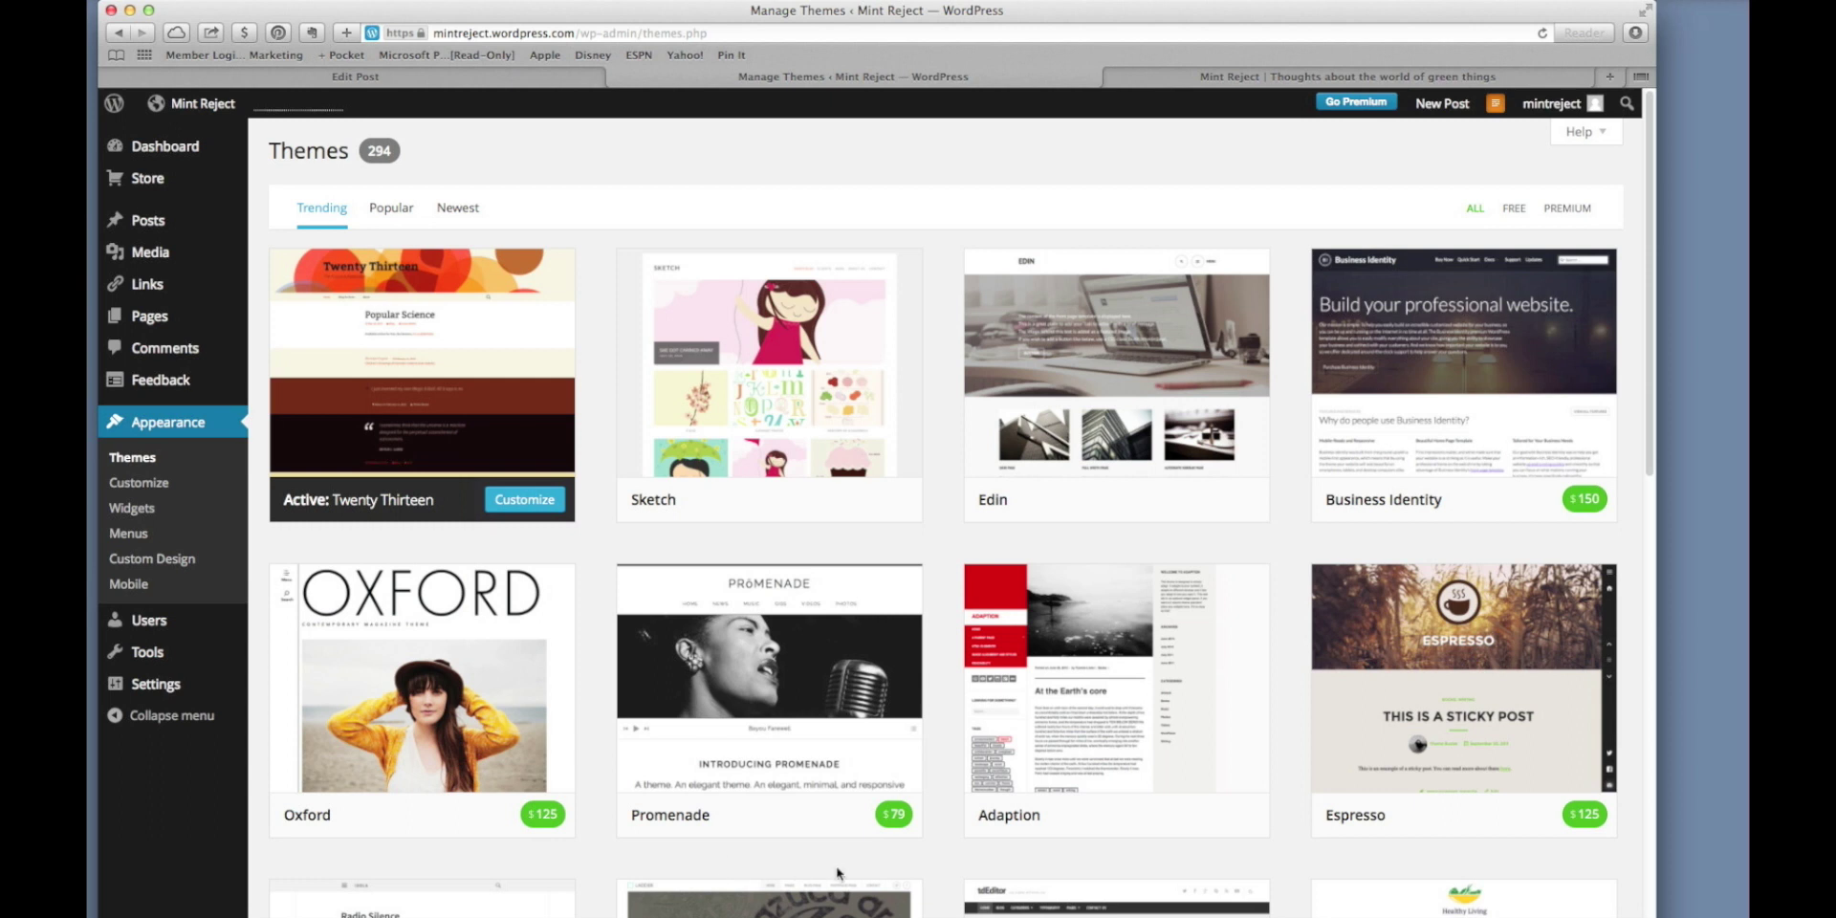
mouse_move(1014, 761)
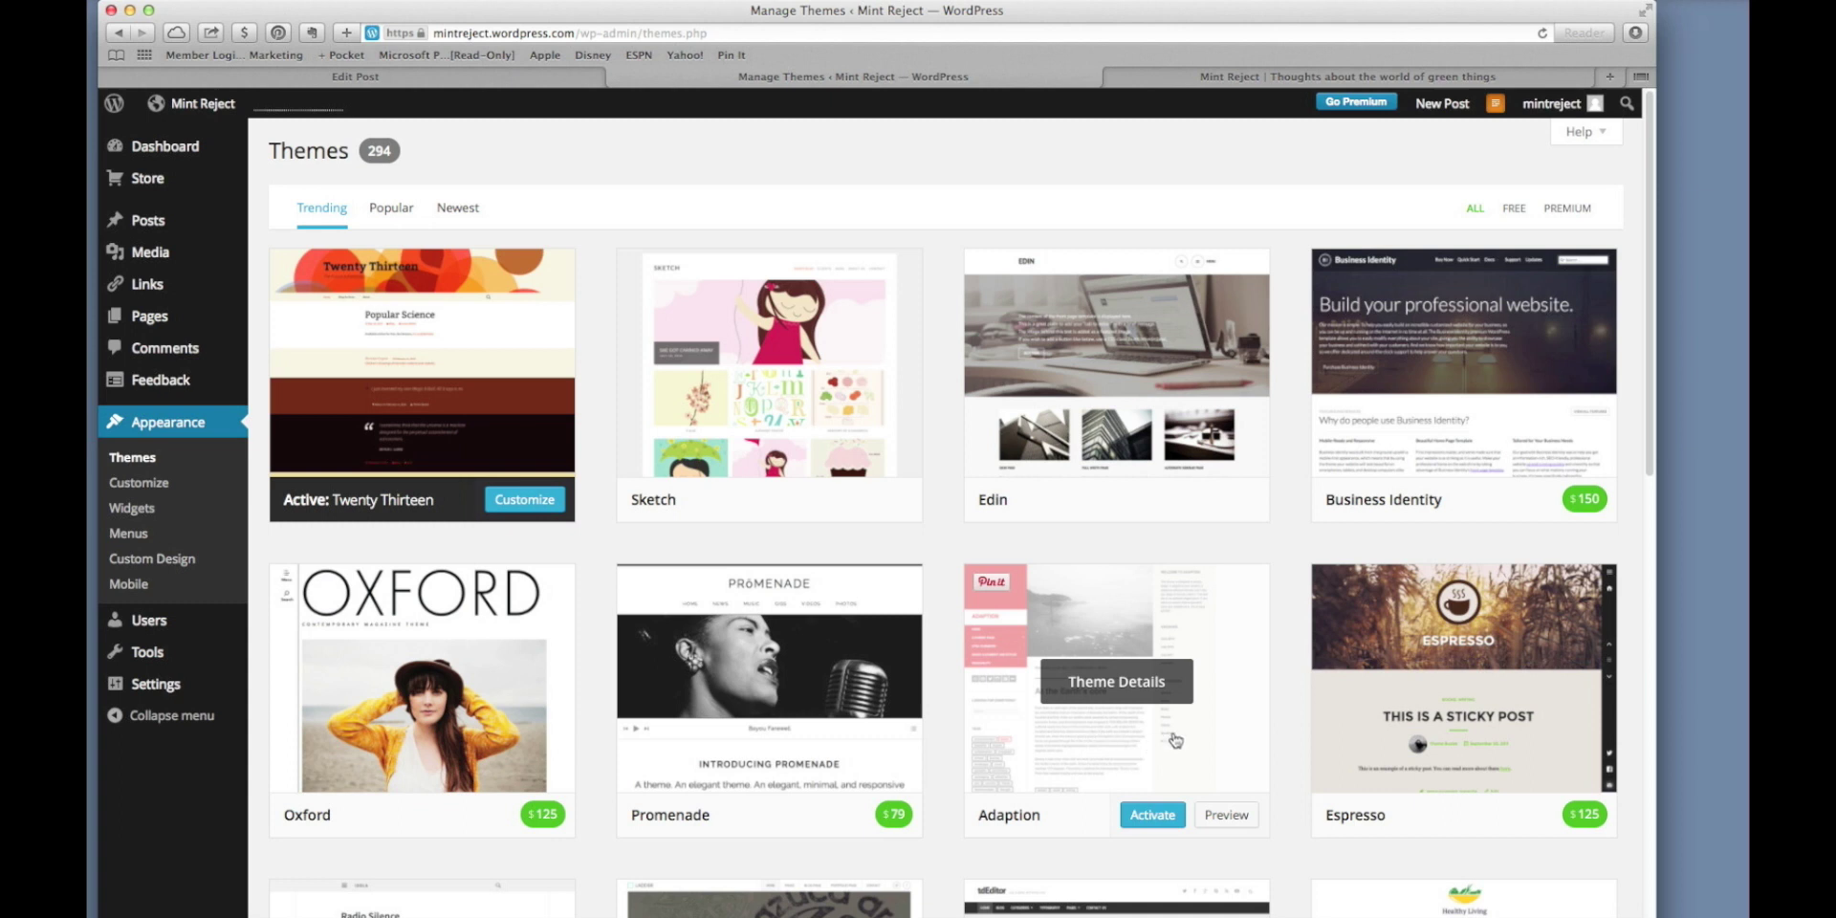
Preview Adaption, browse the Green Things page and Book Signing post, and apply the green Featured palette.
left_click(1224, 818)
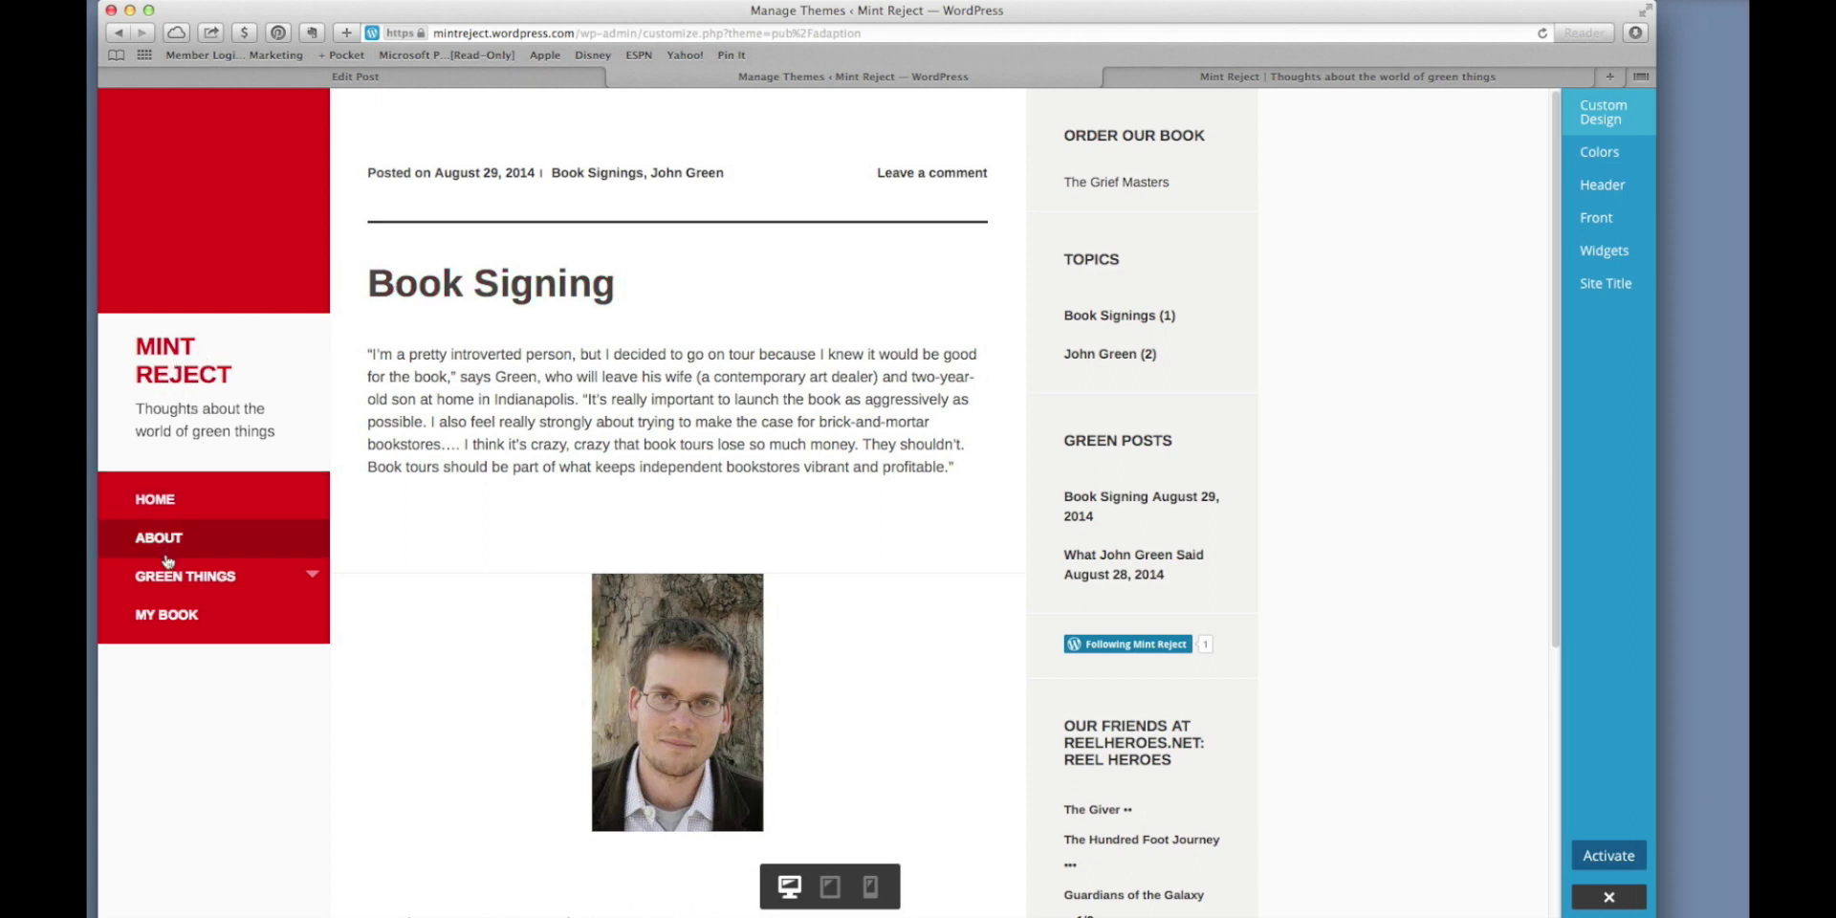
left_click(223, 577)
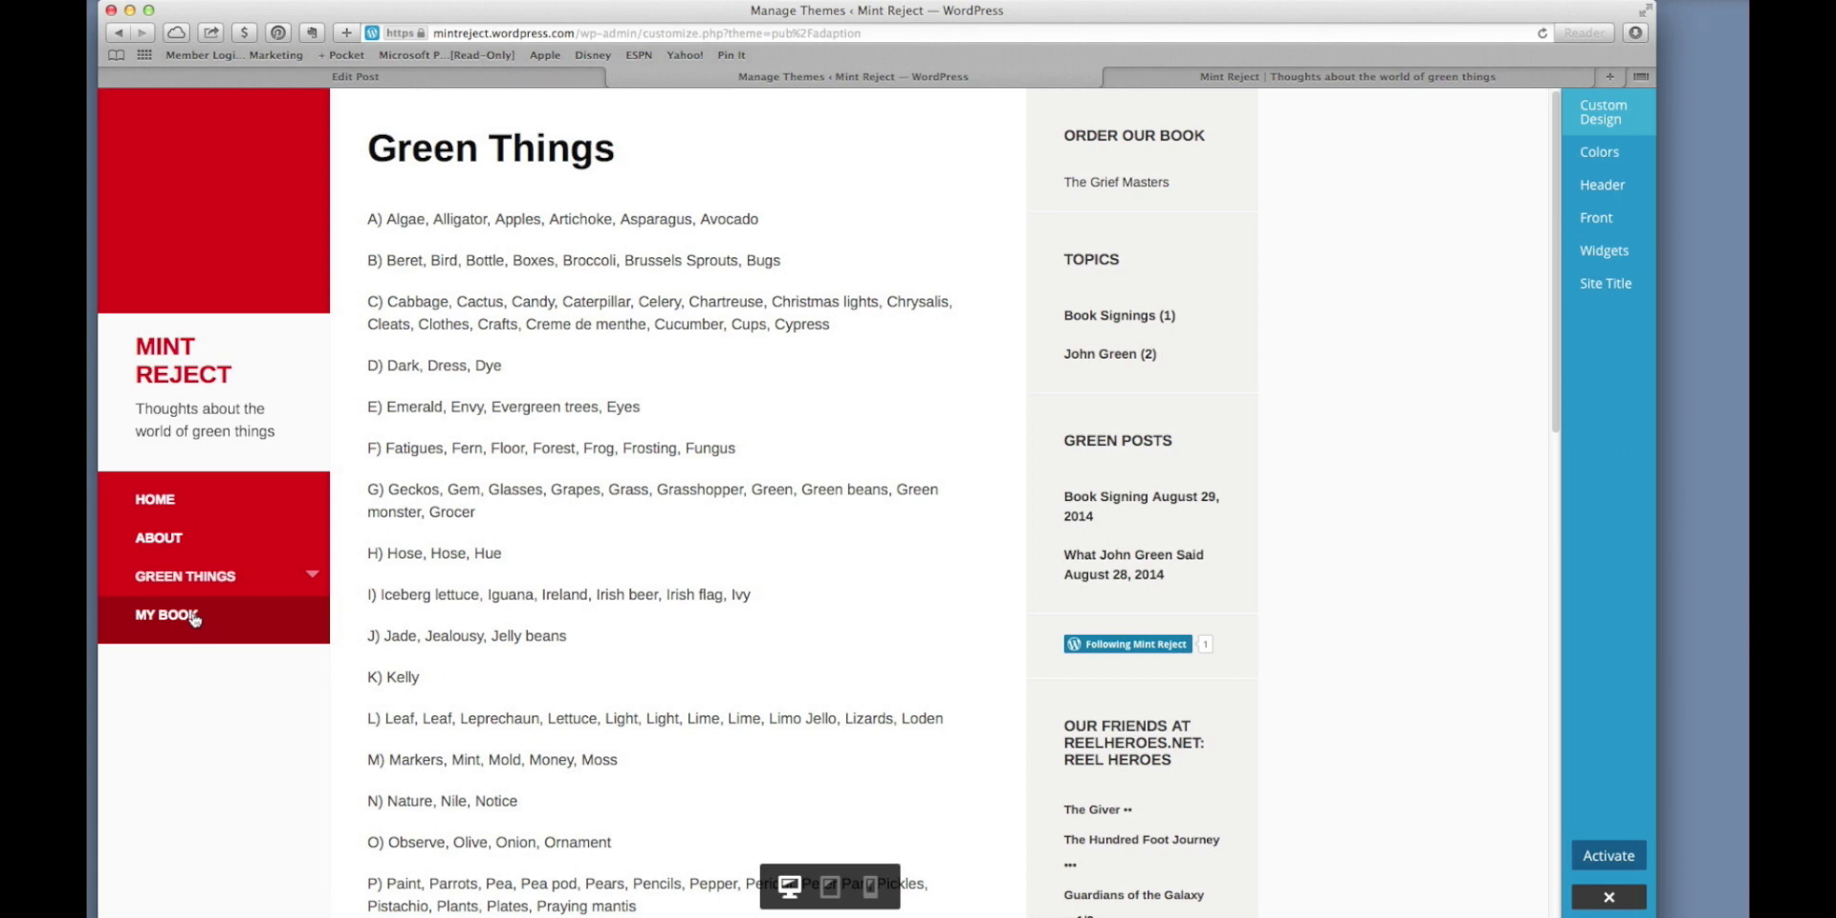
left_click(173, 502)
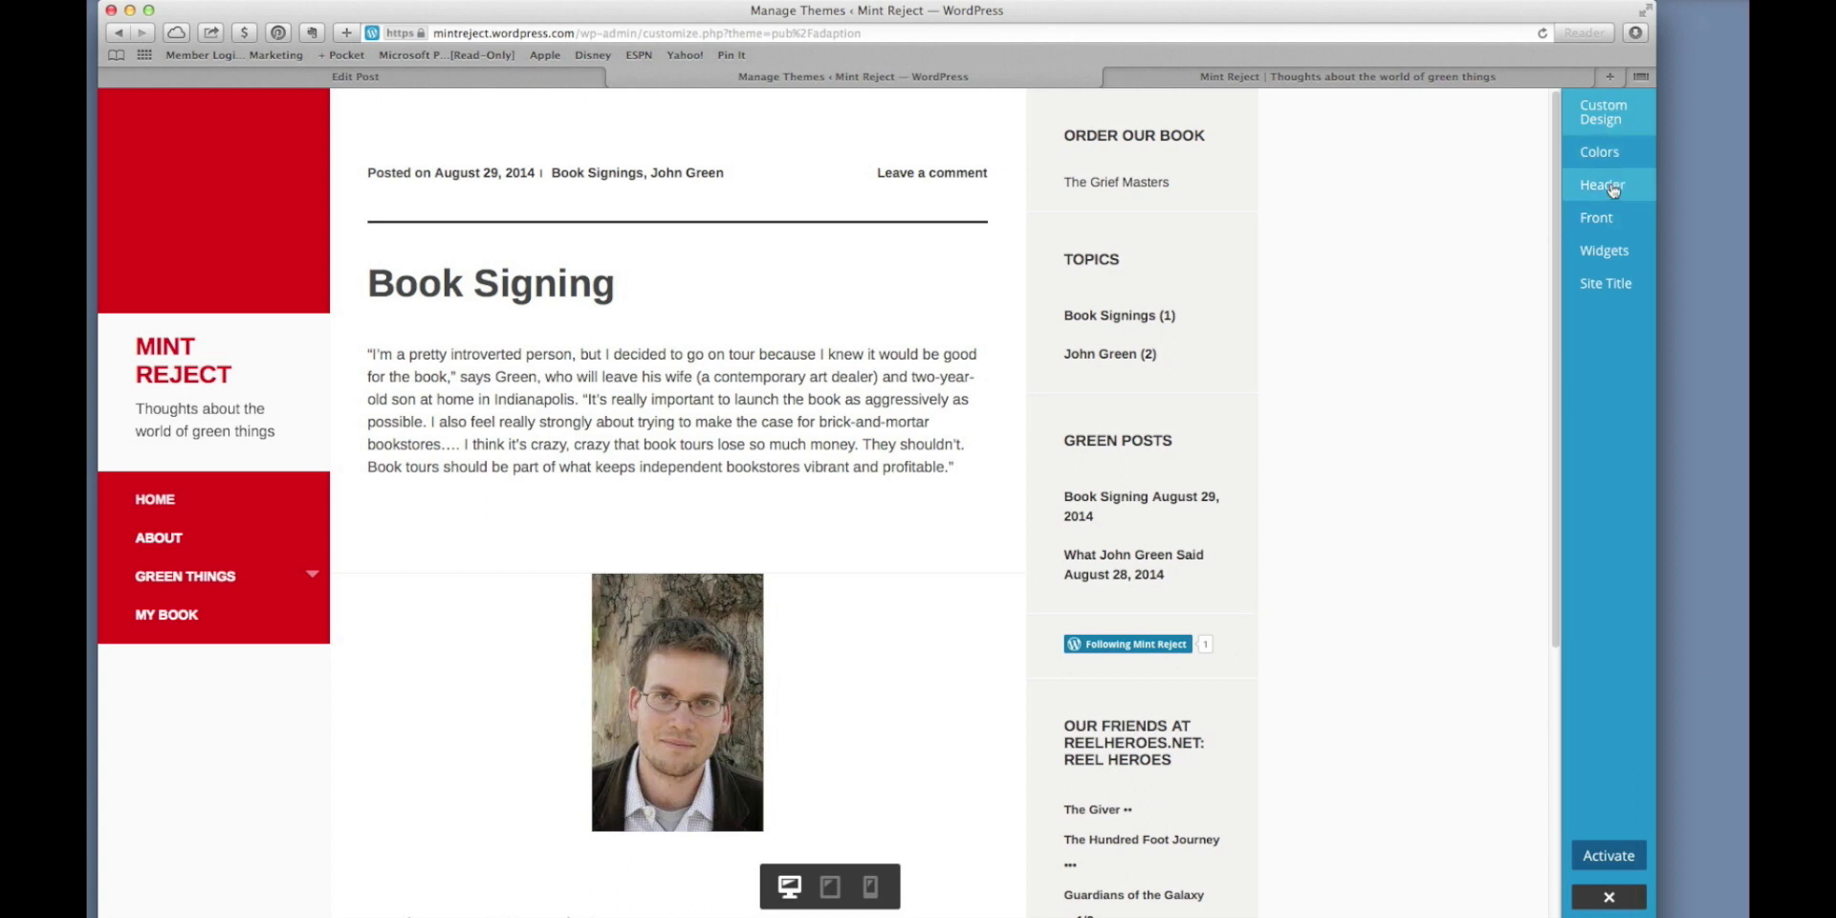
left_click(1587, 153)
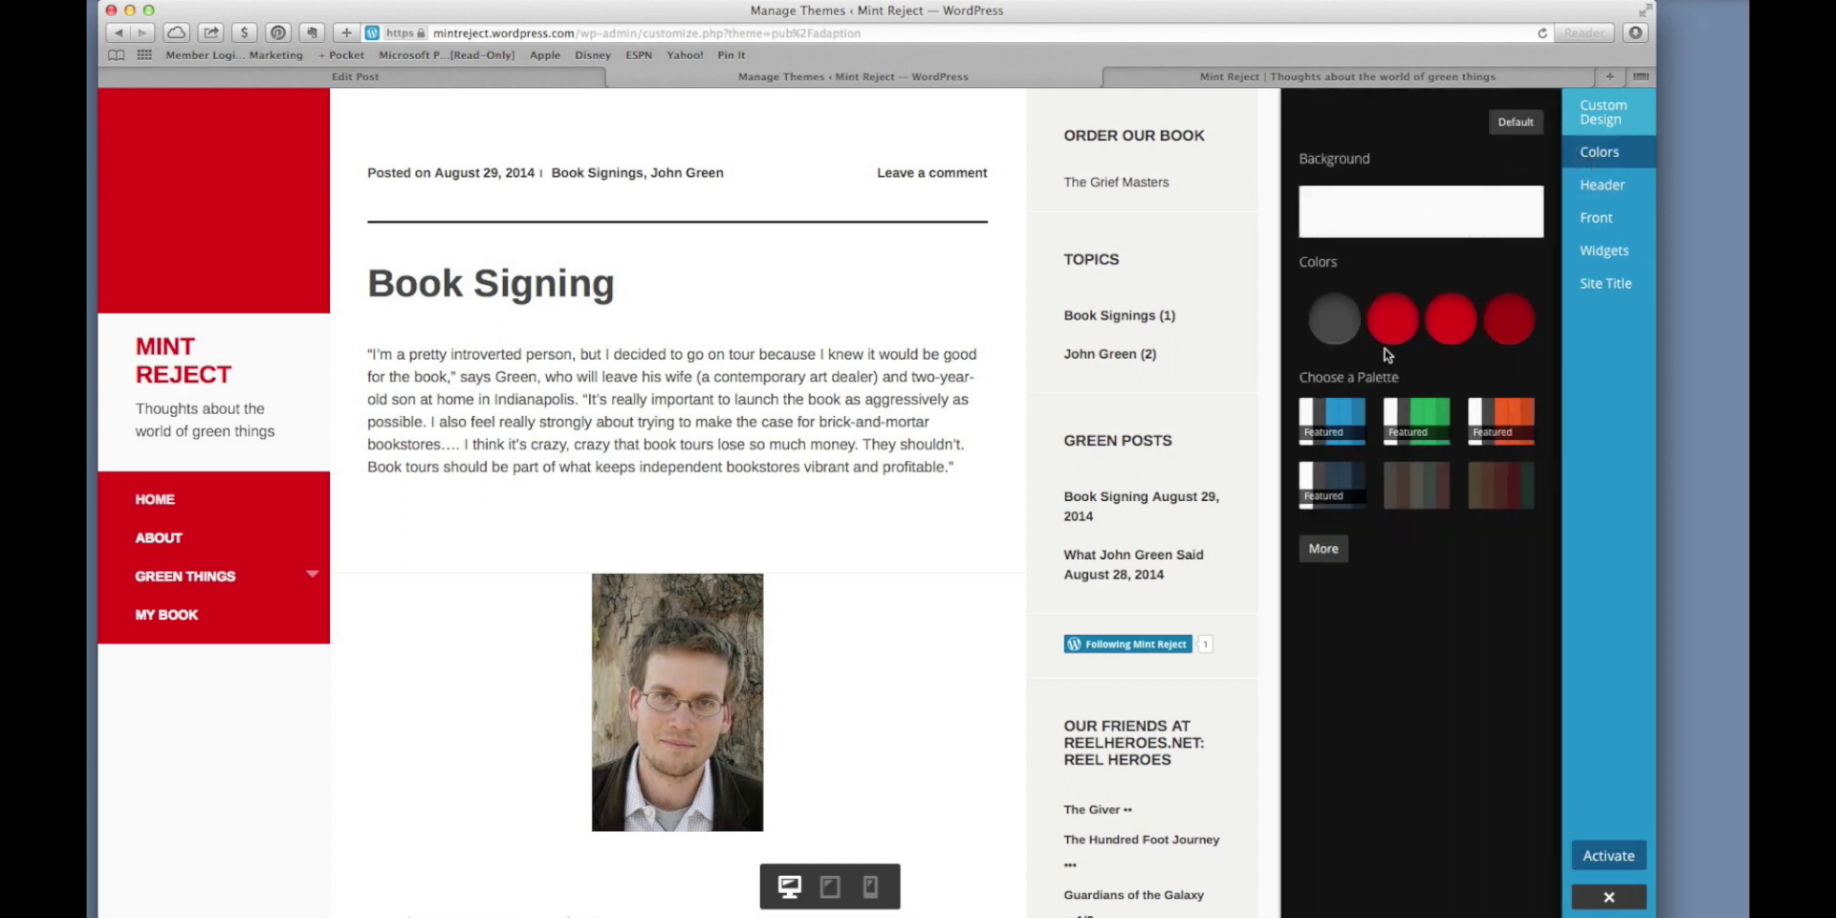
left_click(1414, 410)
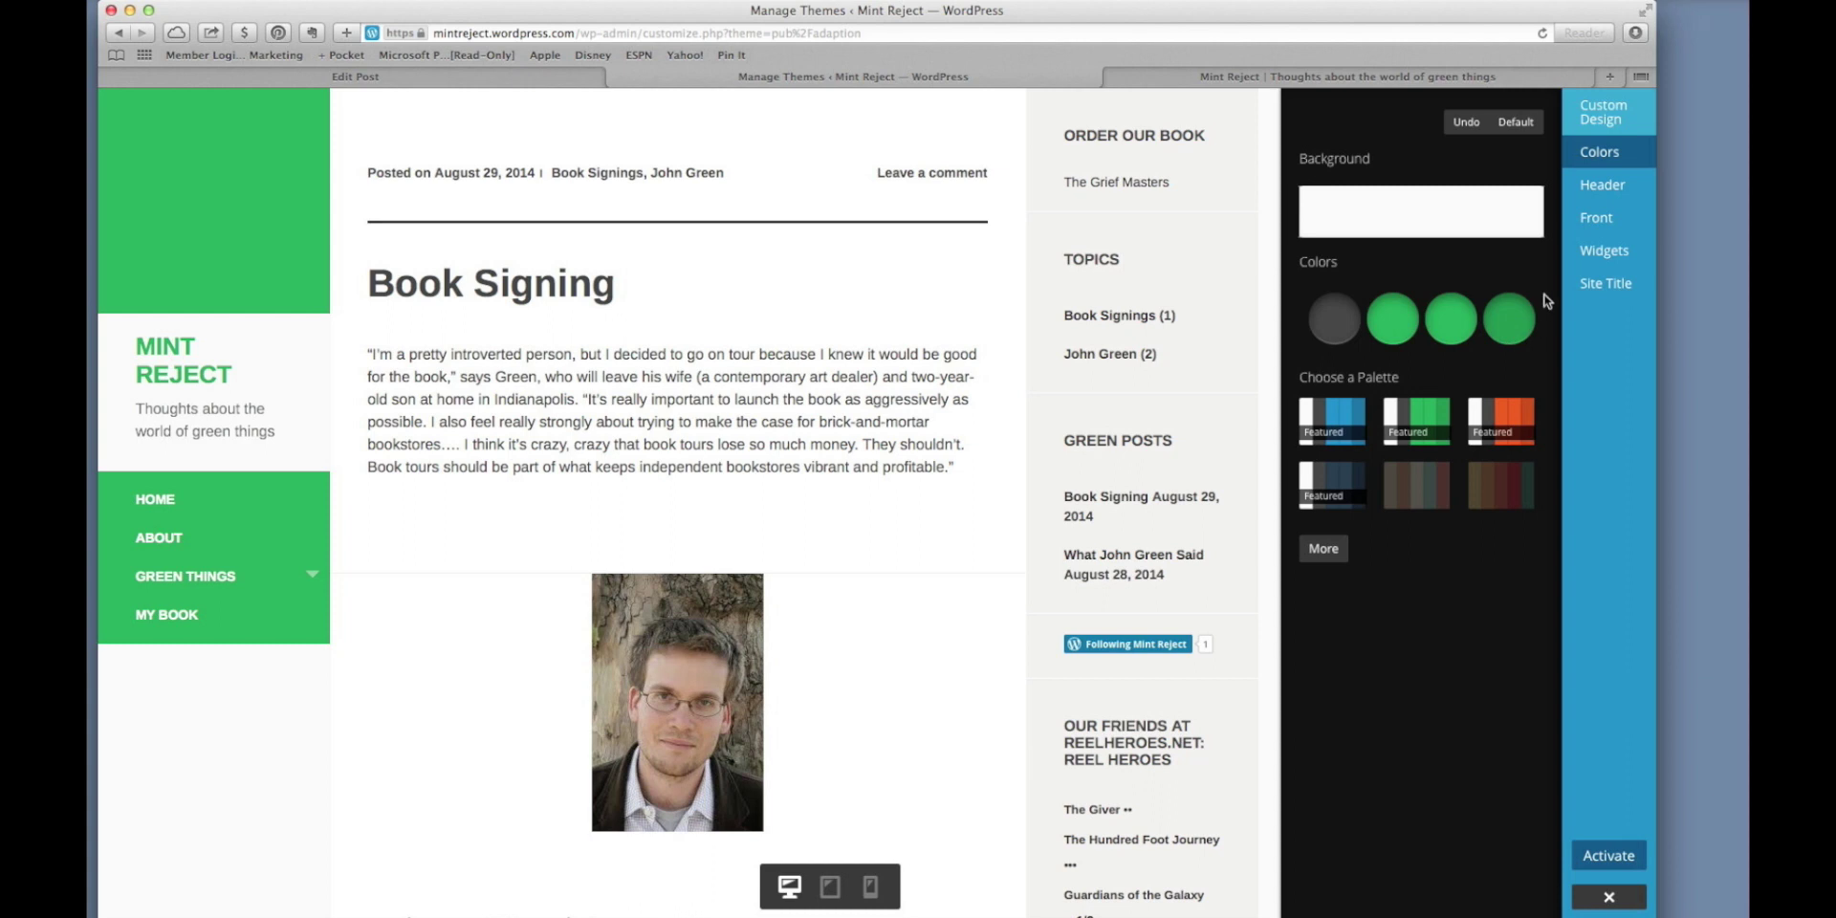
Under Header, add a new image and bring up the Upload Files file chooser.
left_click(1602, 187)
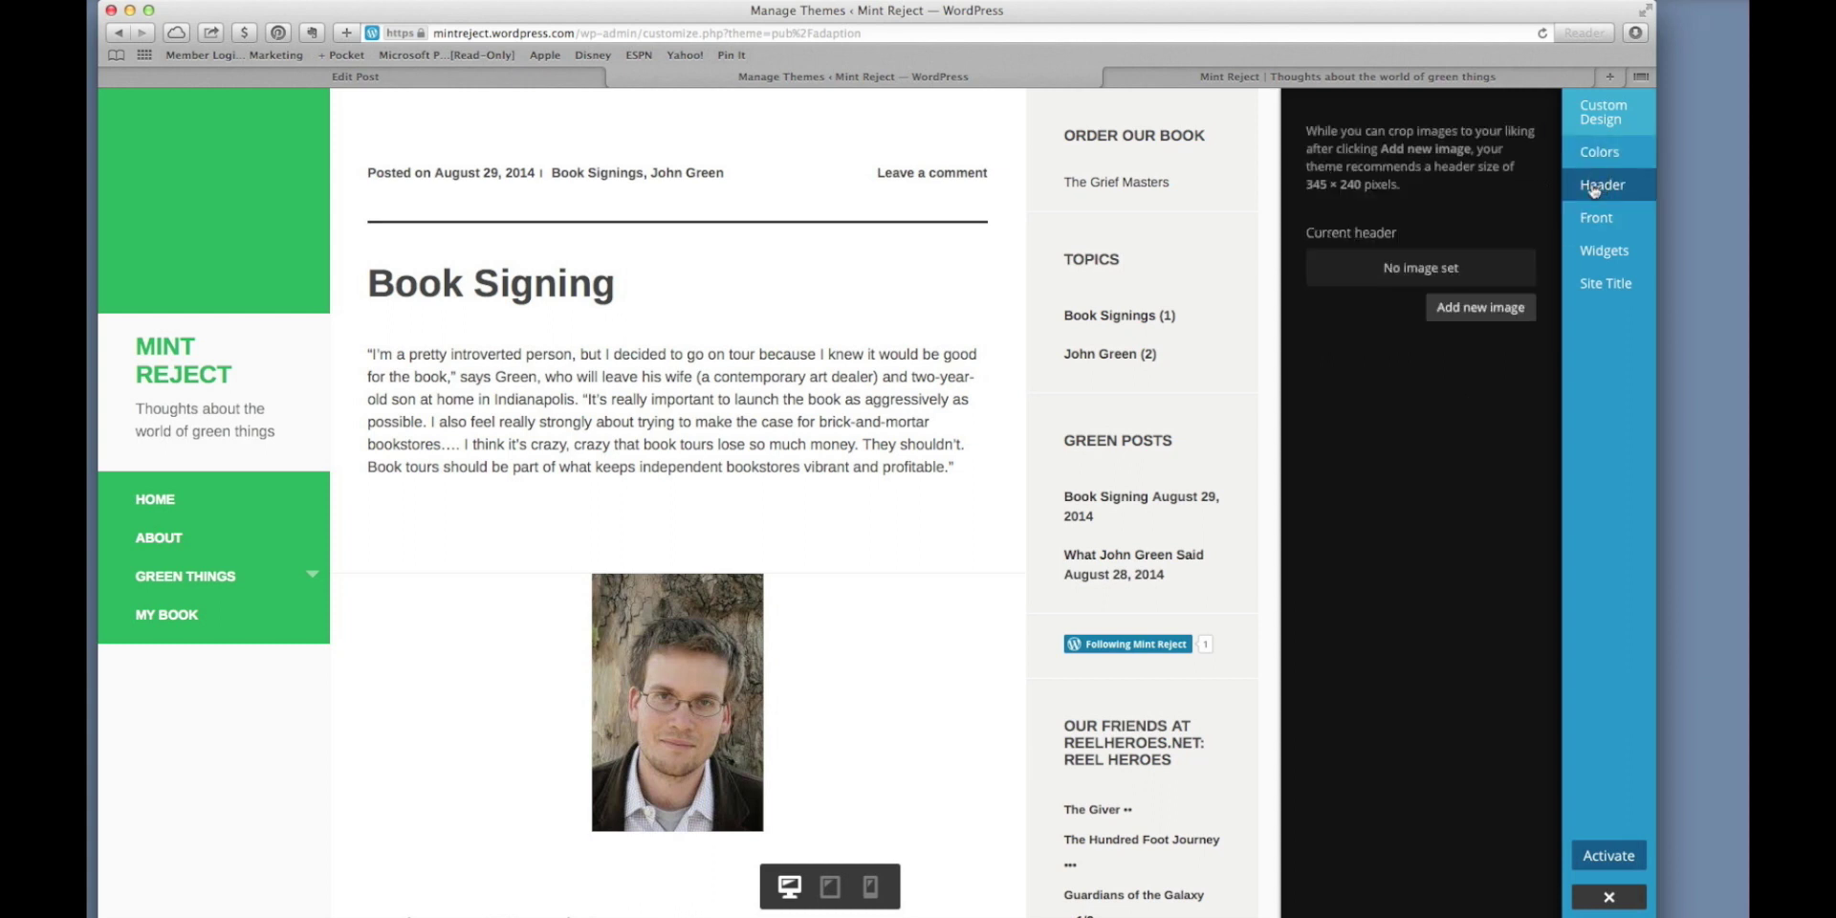
left_click(1455, 314)
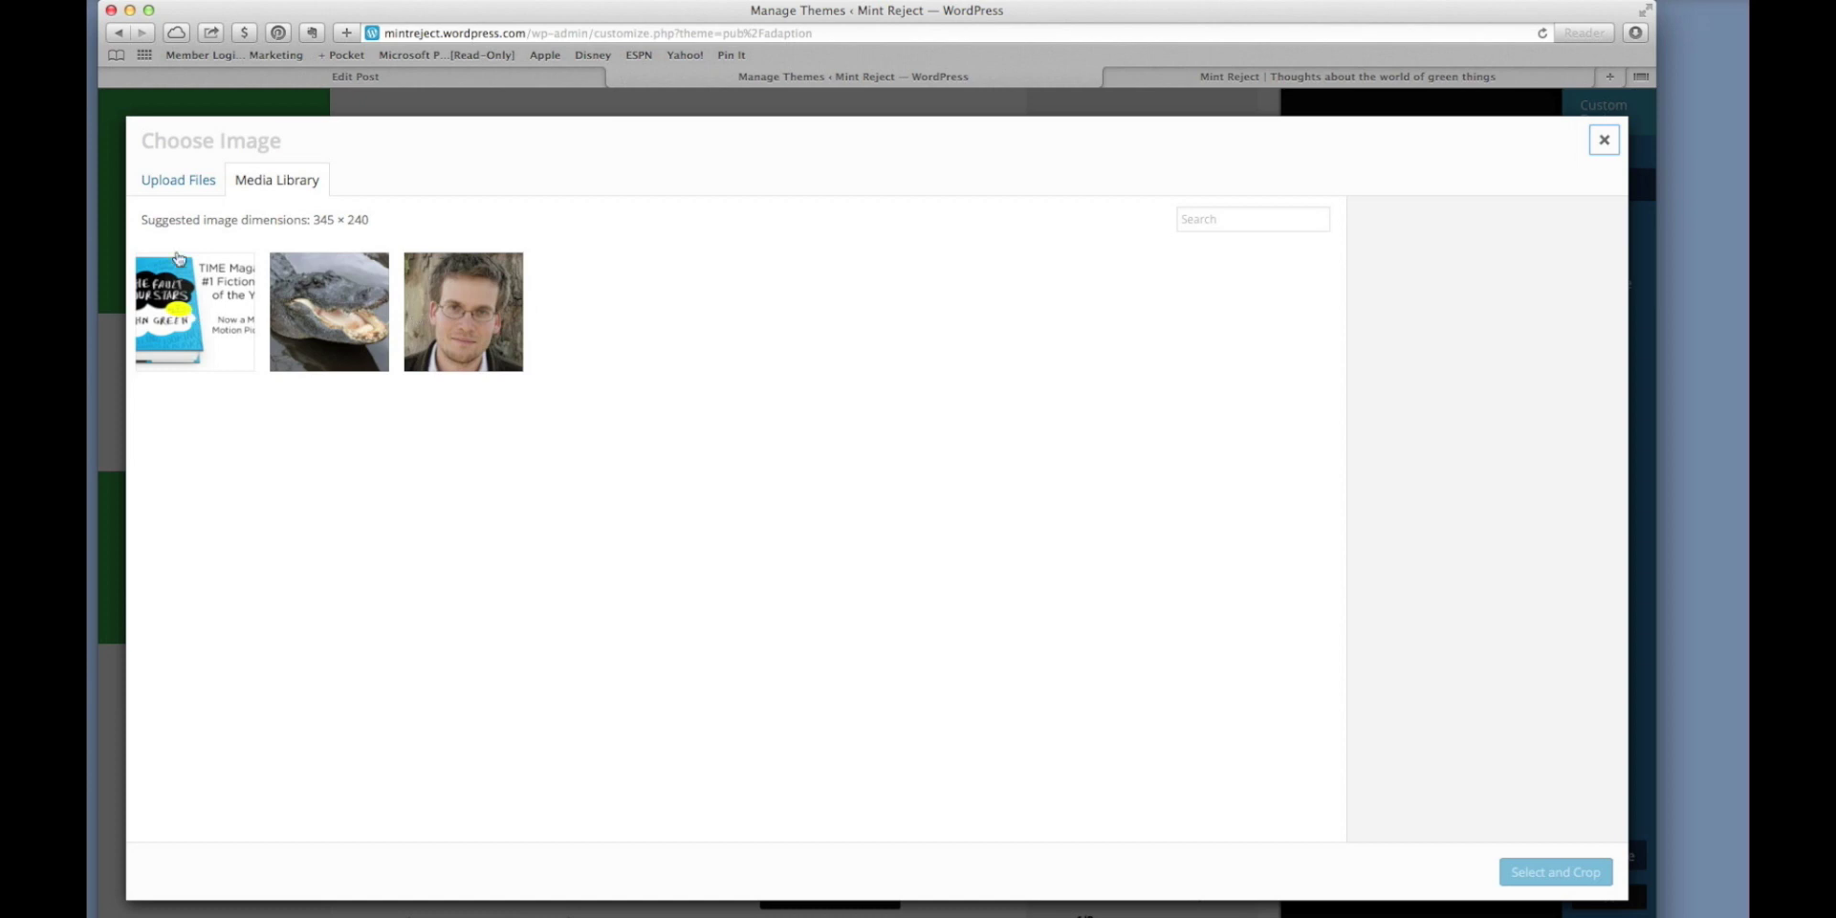
left_click(177, 186)
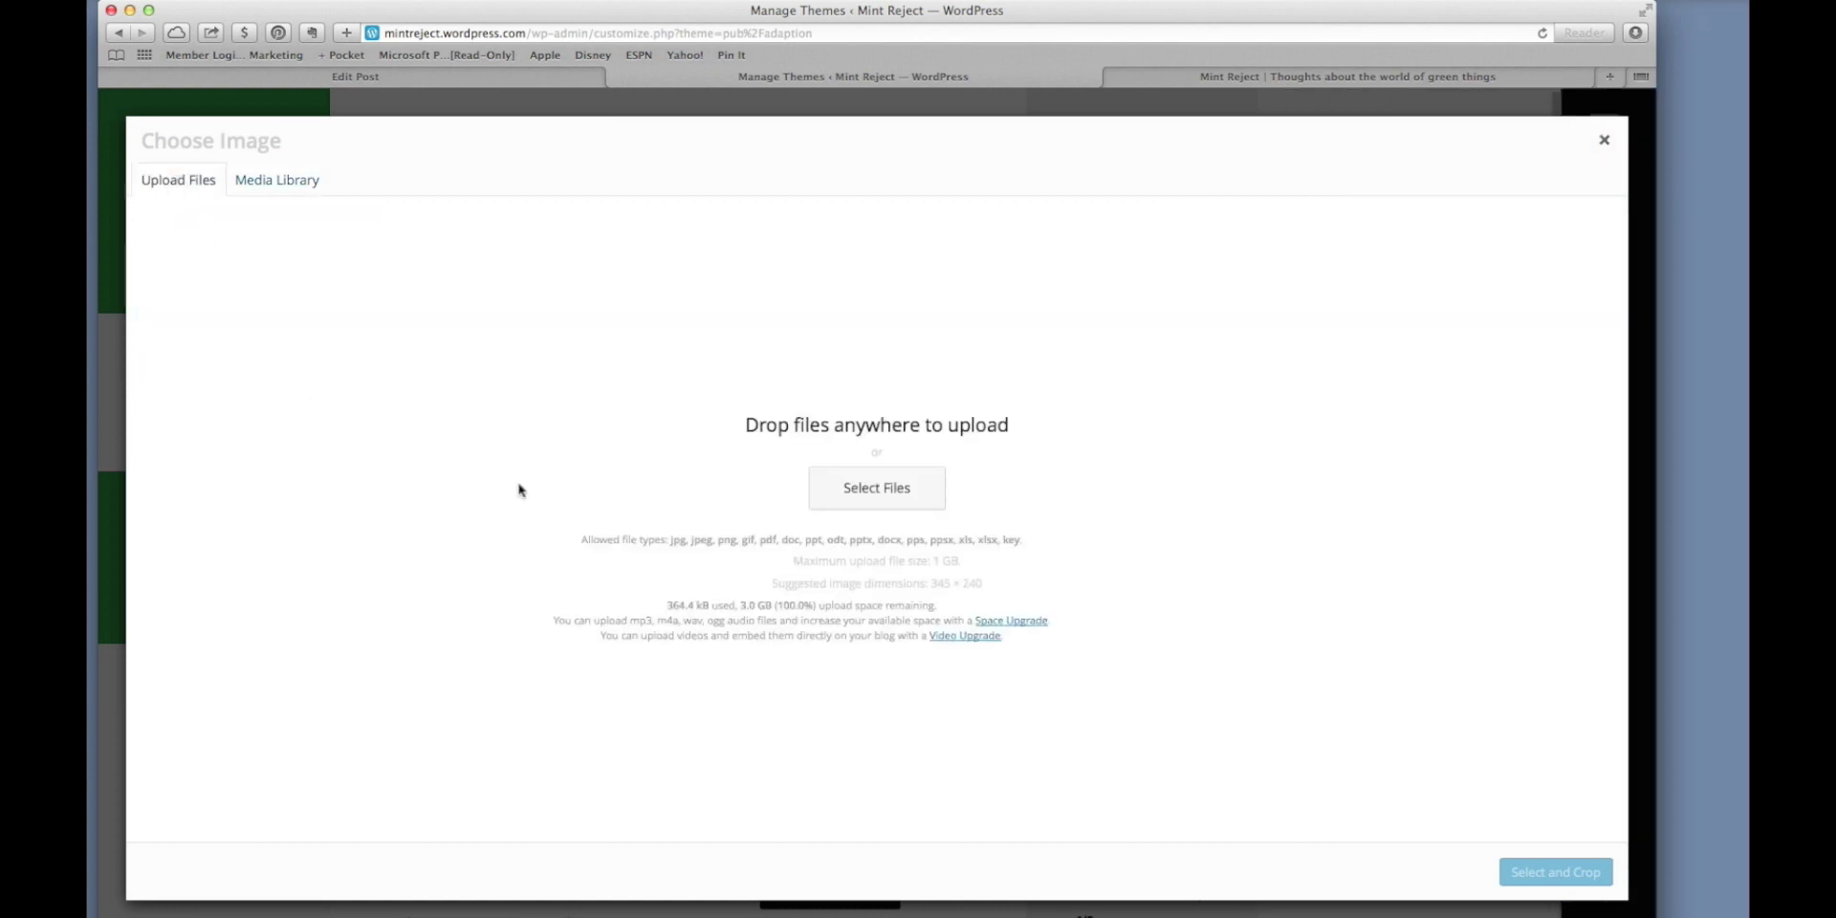
left_click(916, 492)
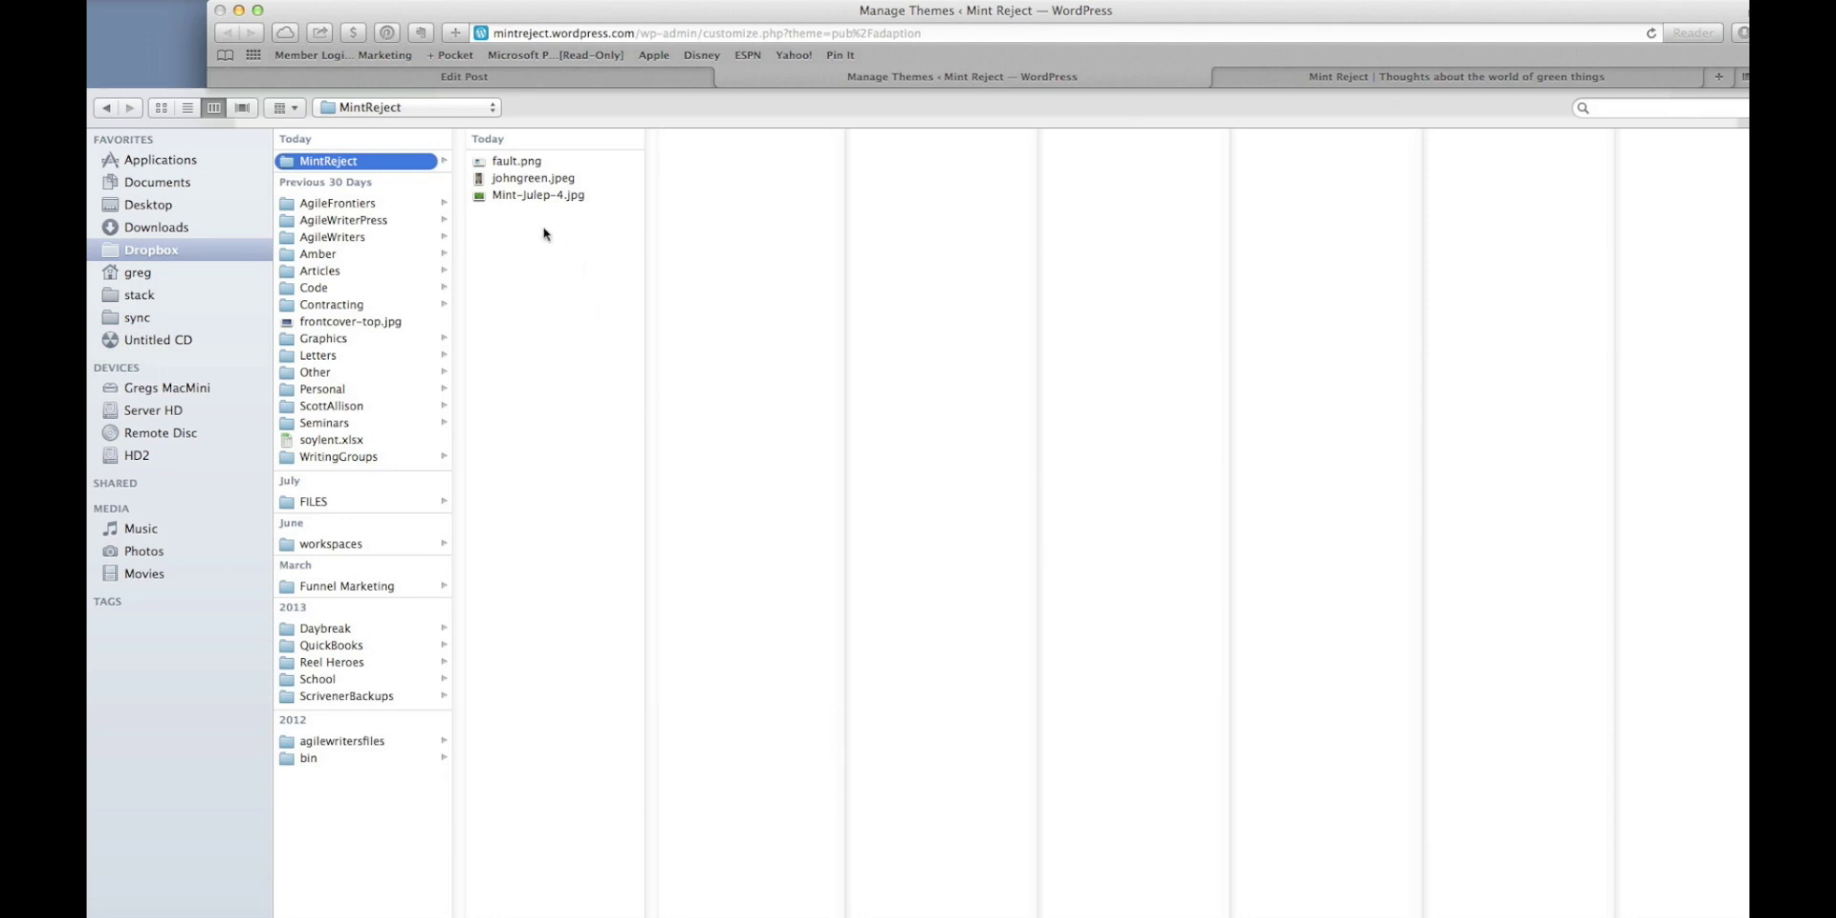
Upload Mint-Julep-4.jpg from the MintReject folder.
left_click(541, 196)
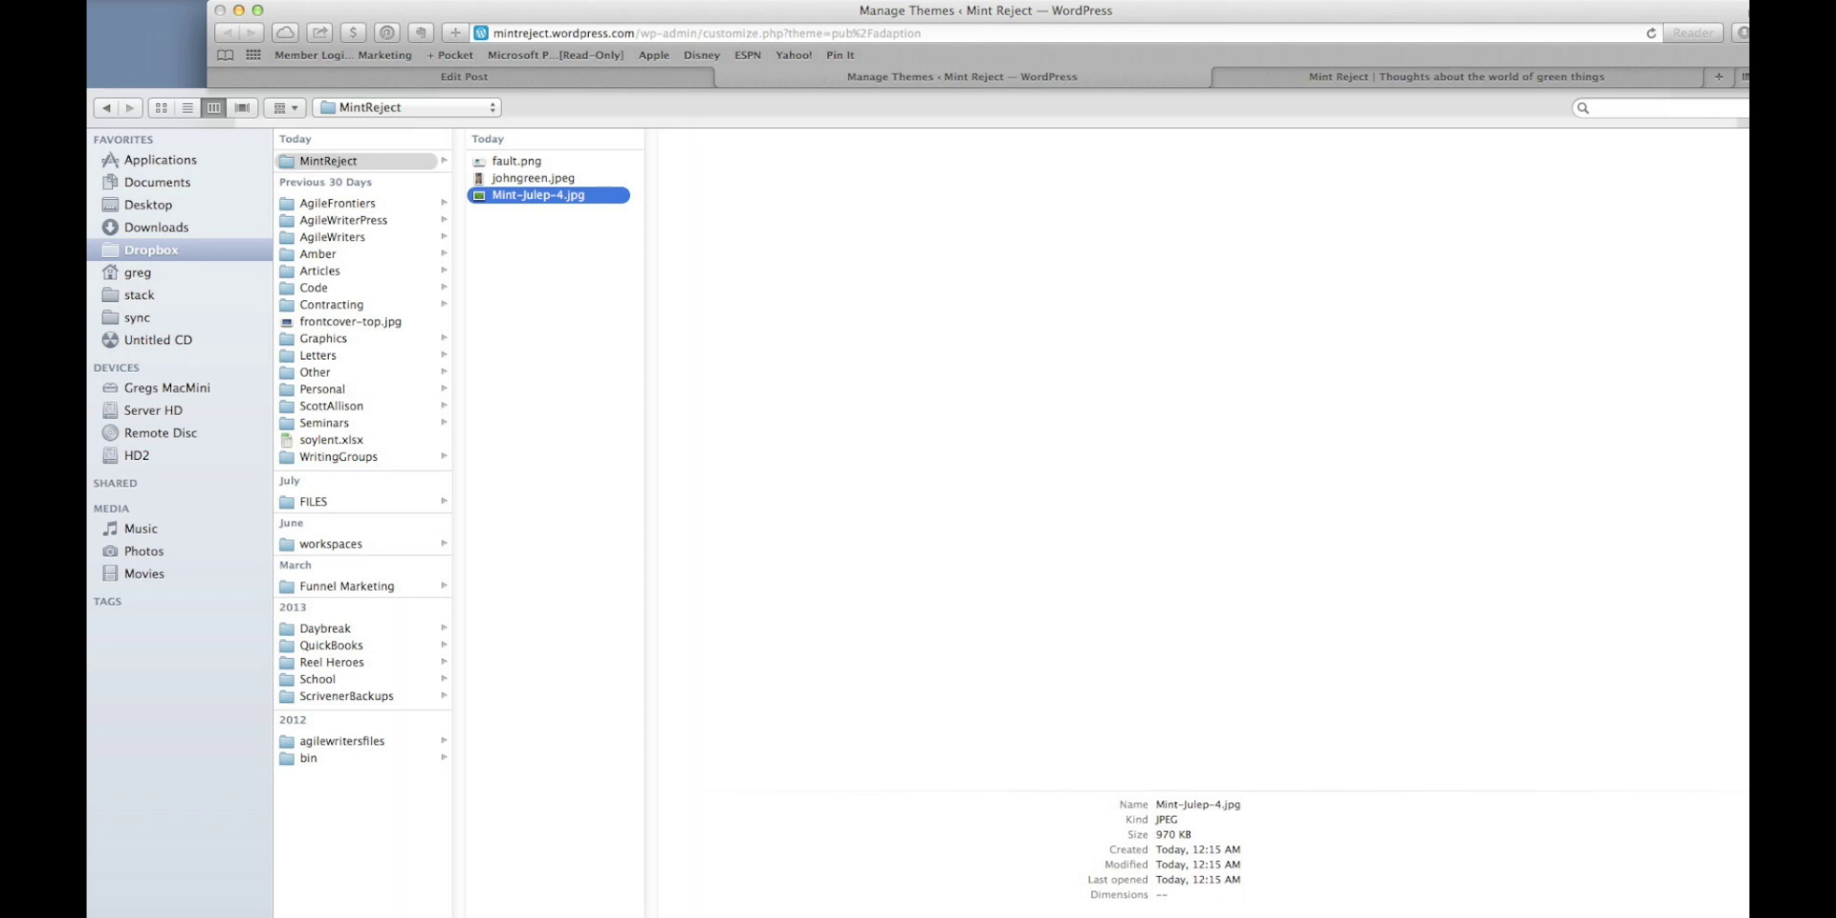
key("Return")
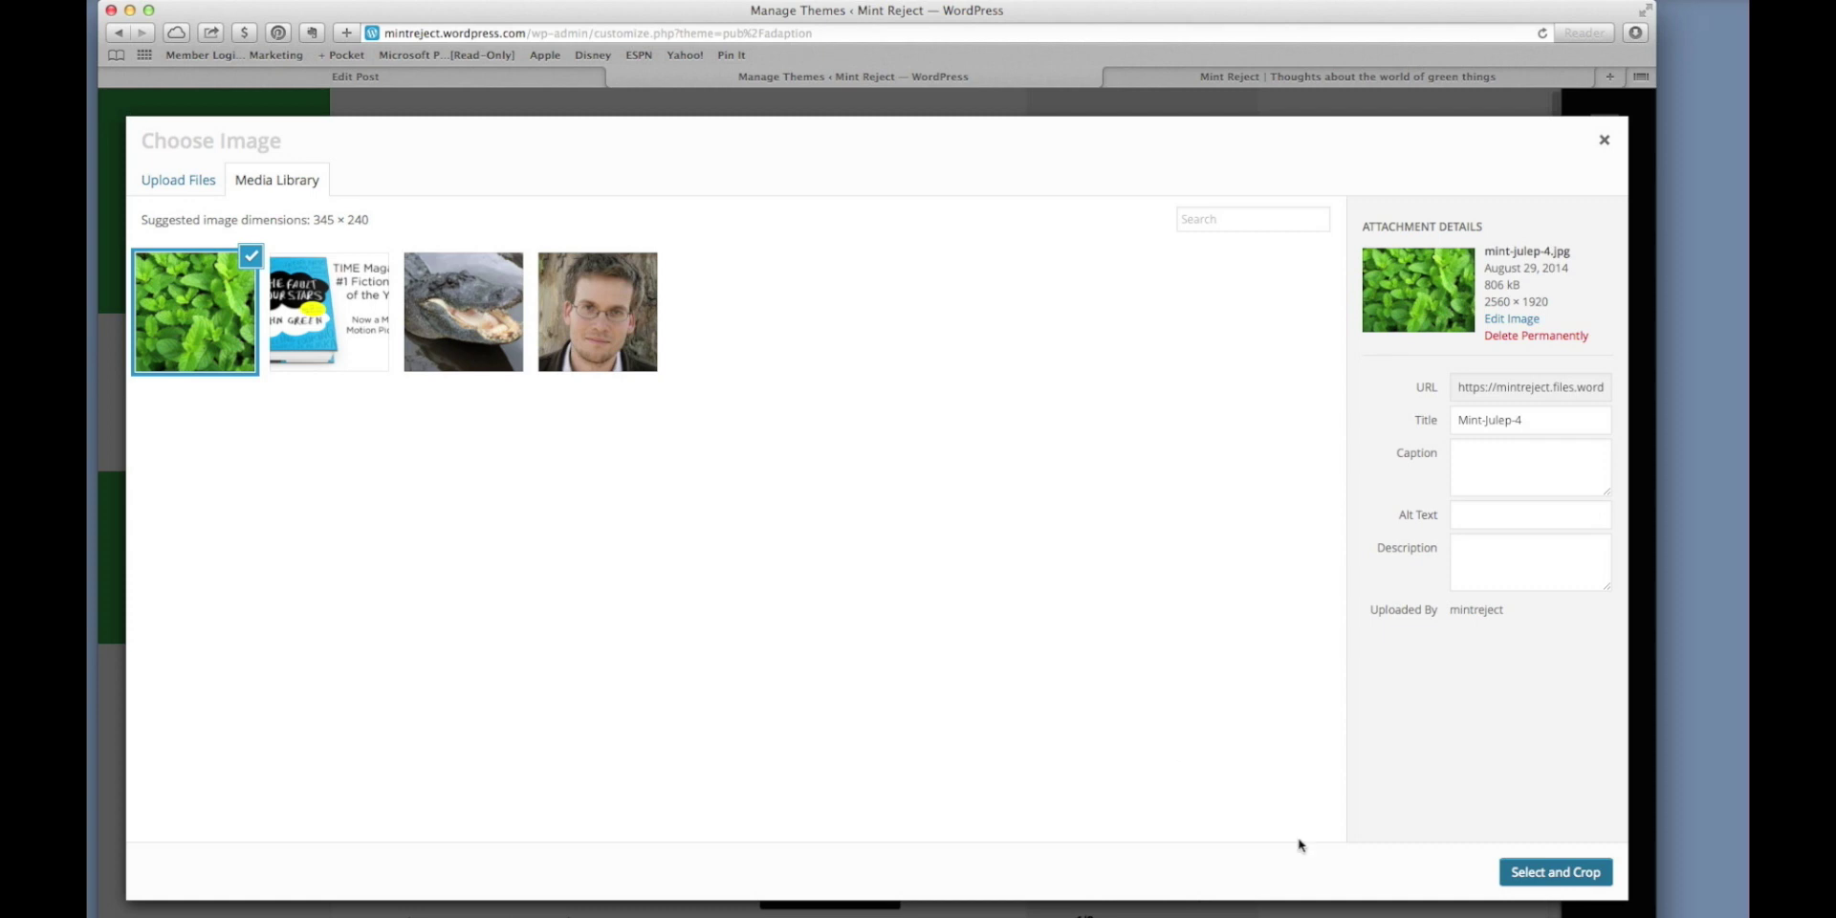
Crop a small central section of Mint-Julep-4.jpg and set it as the header image.
left_click(1553, 872)
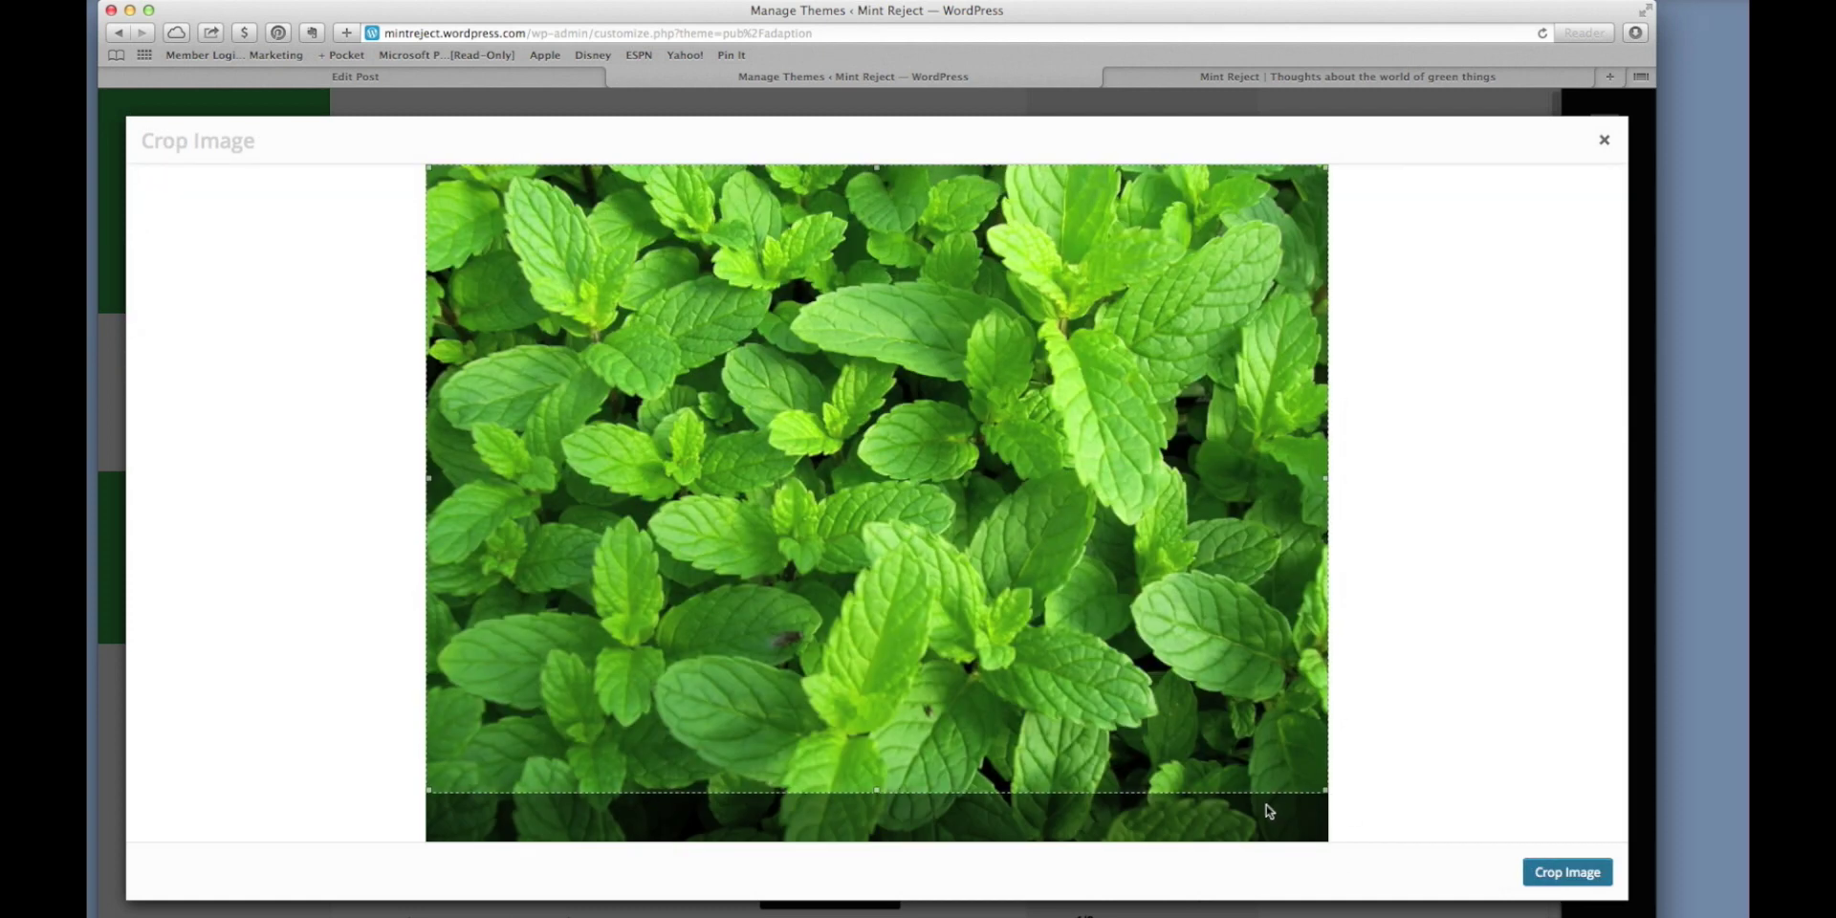
left_click_drag(1322, 792, 847, 466)
left_click_drag(626, 318, 970, 511)
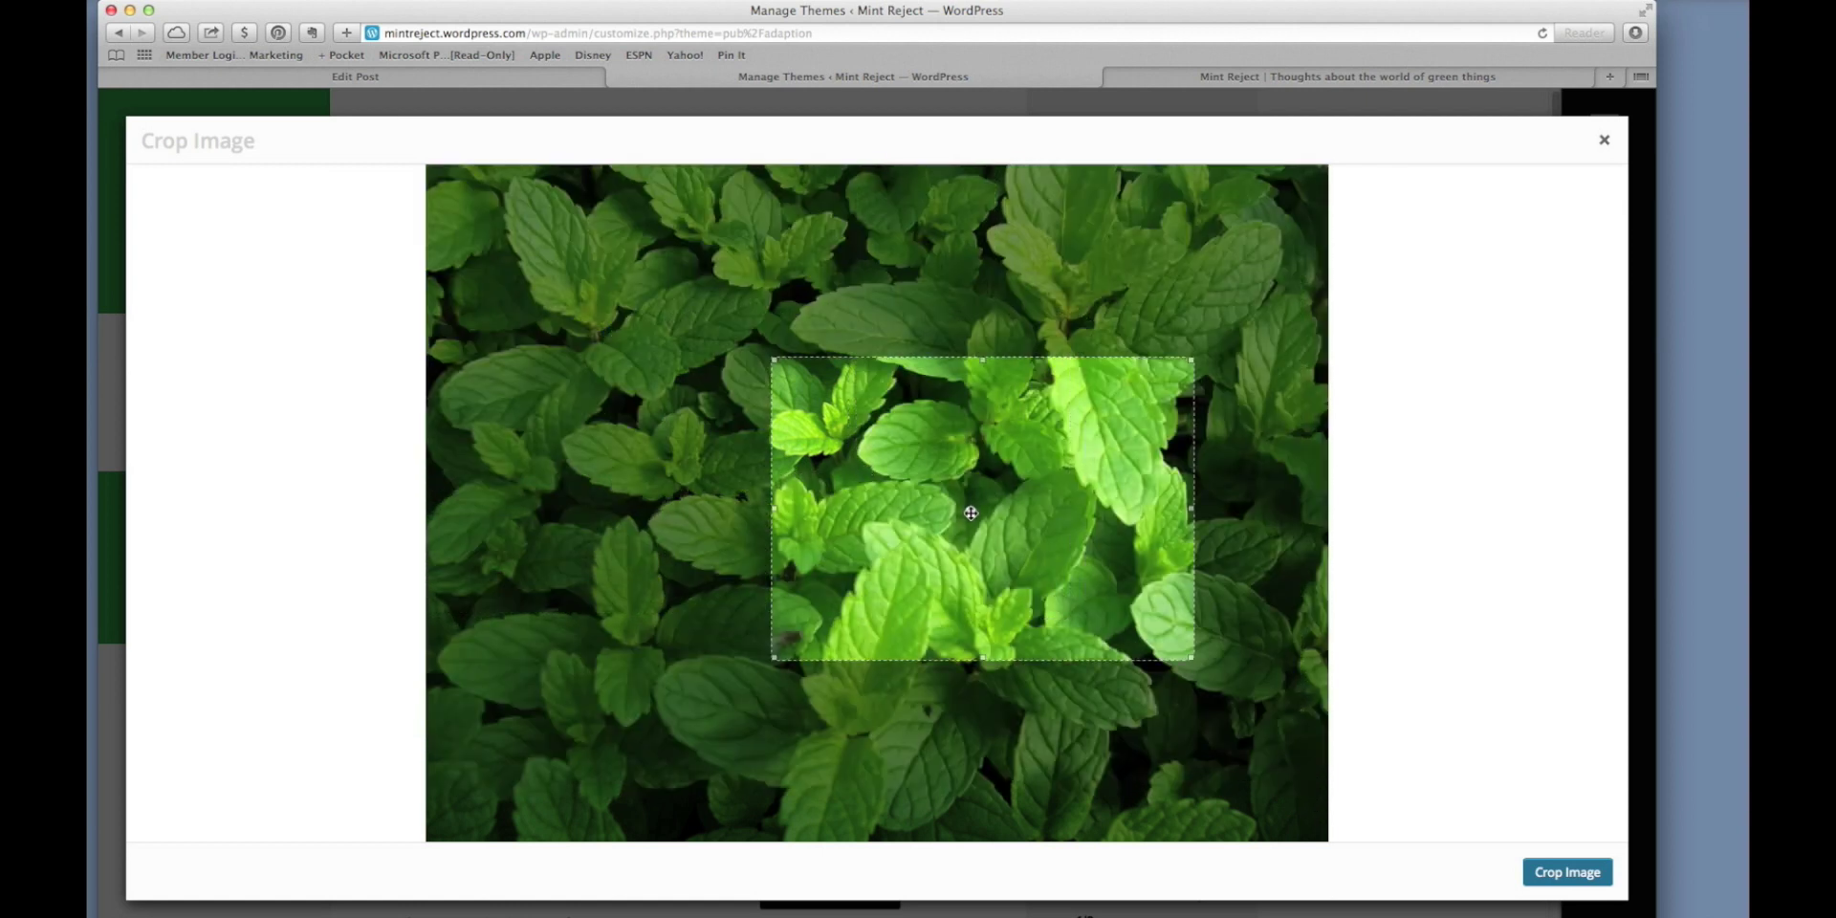
left_click_drag(1191, 659, 1016, 555)
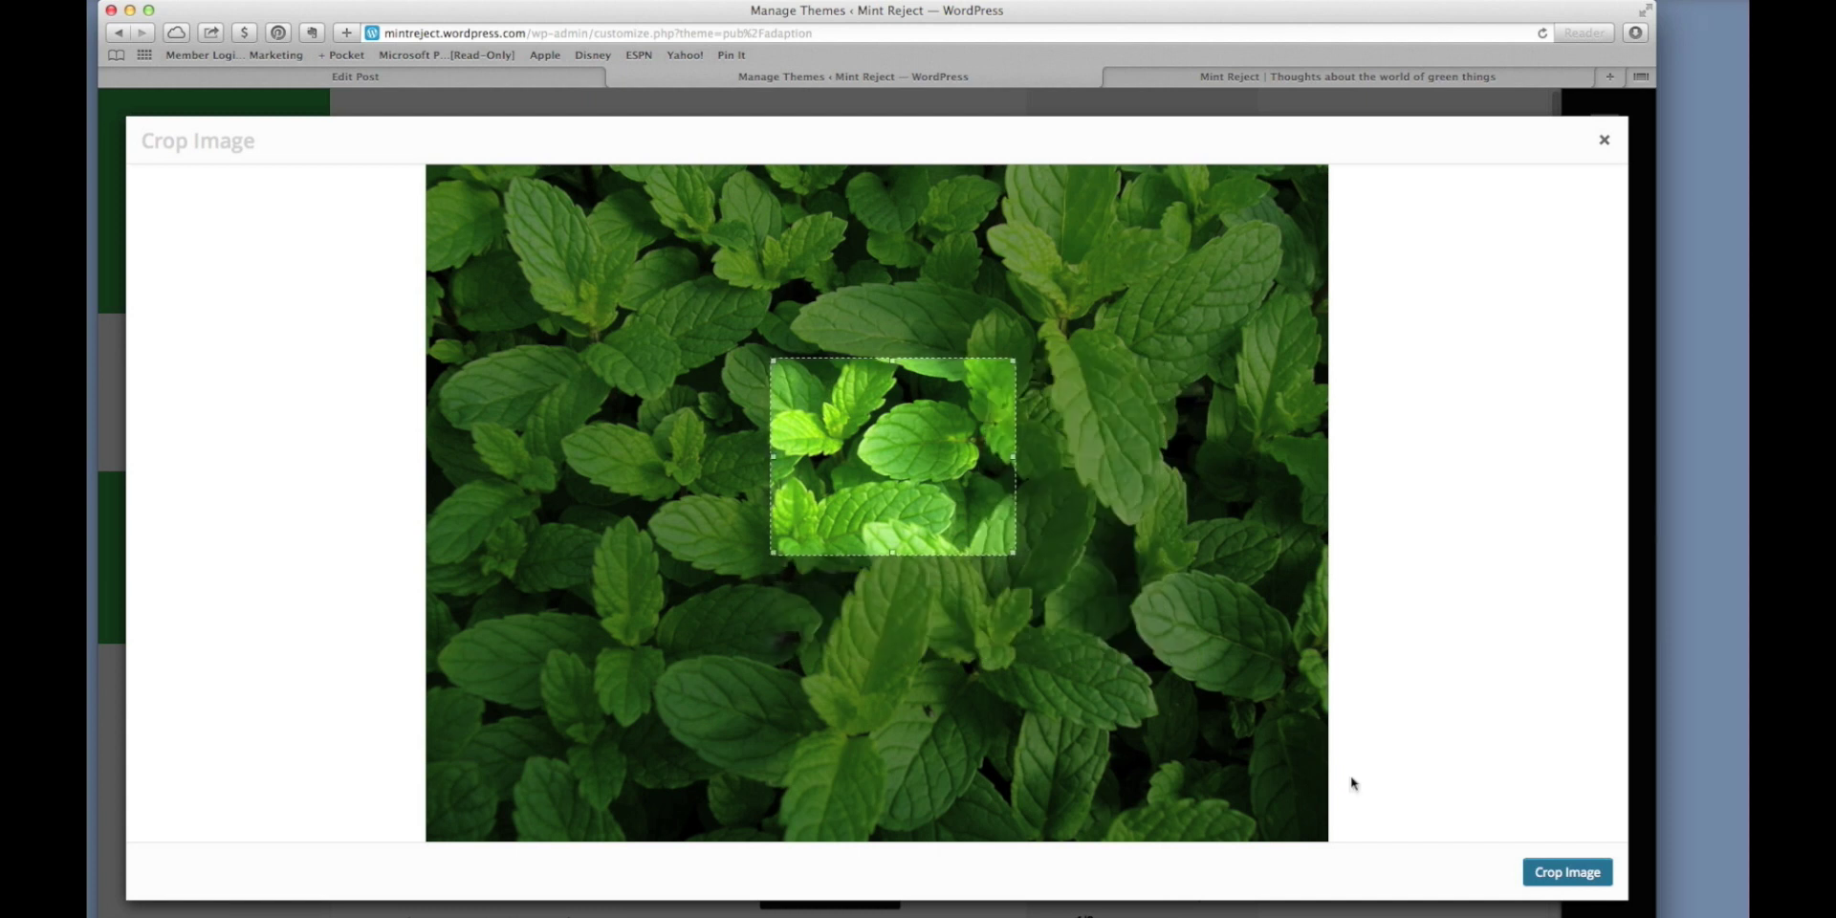
left_click(1543, 870)
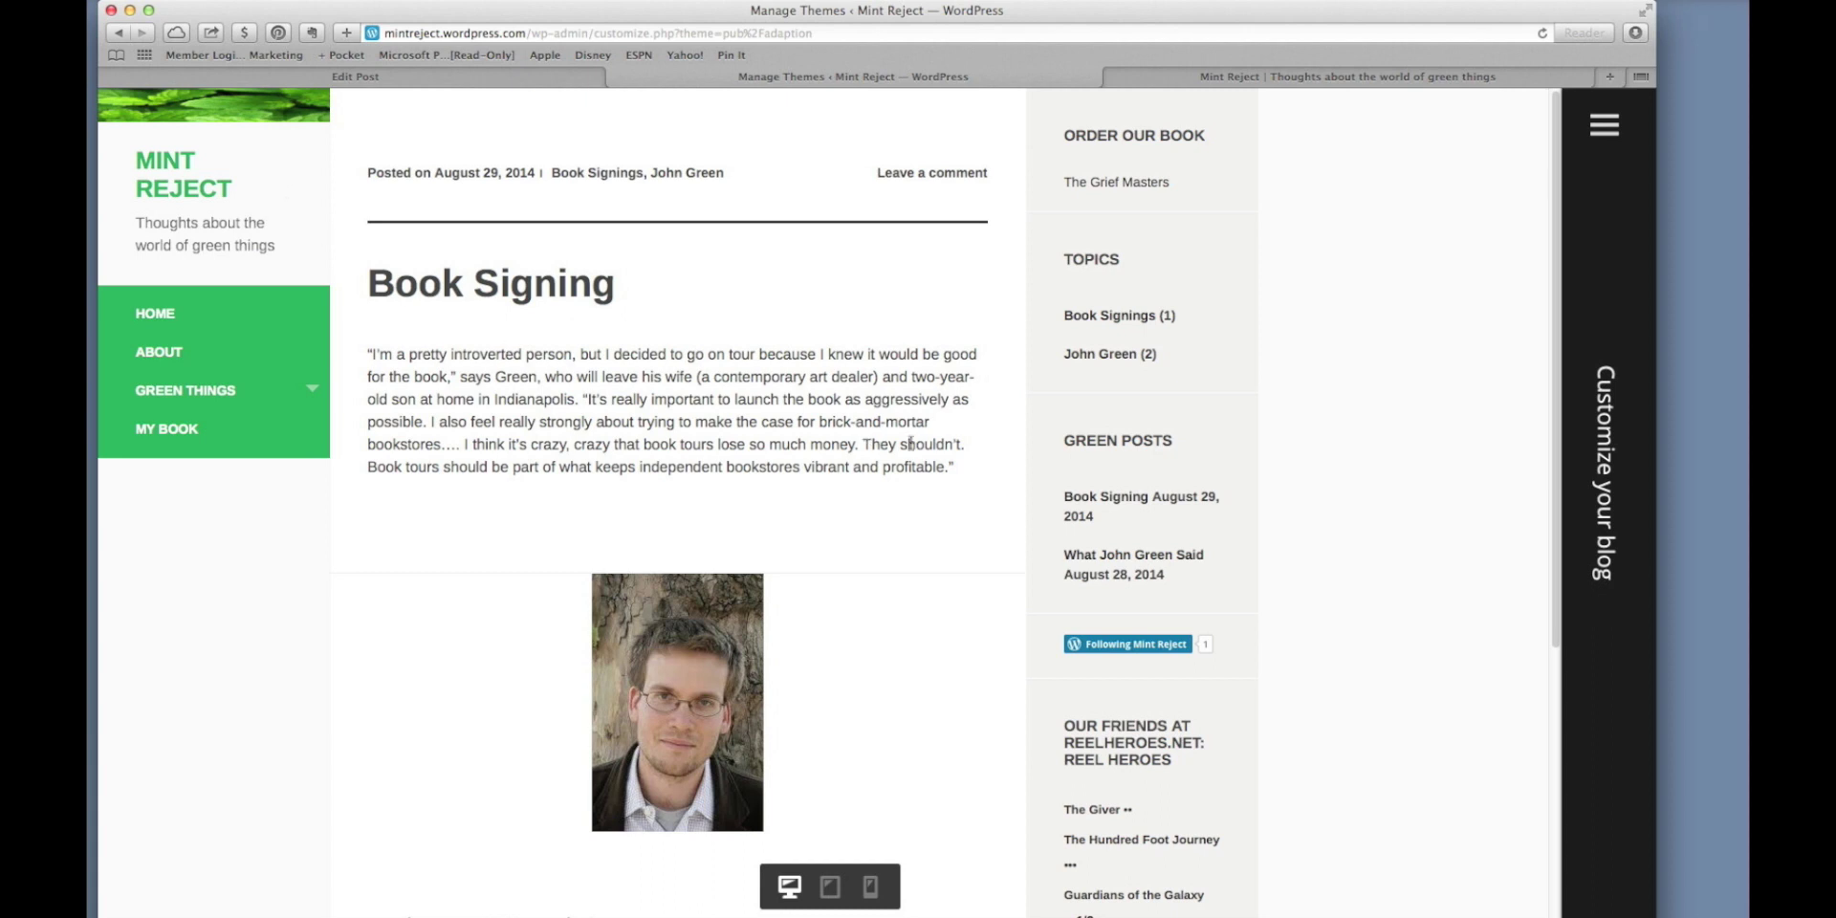
Add the mint-leaf image from the library again and crop it as another header.
left_click(1593, 156)
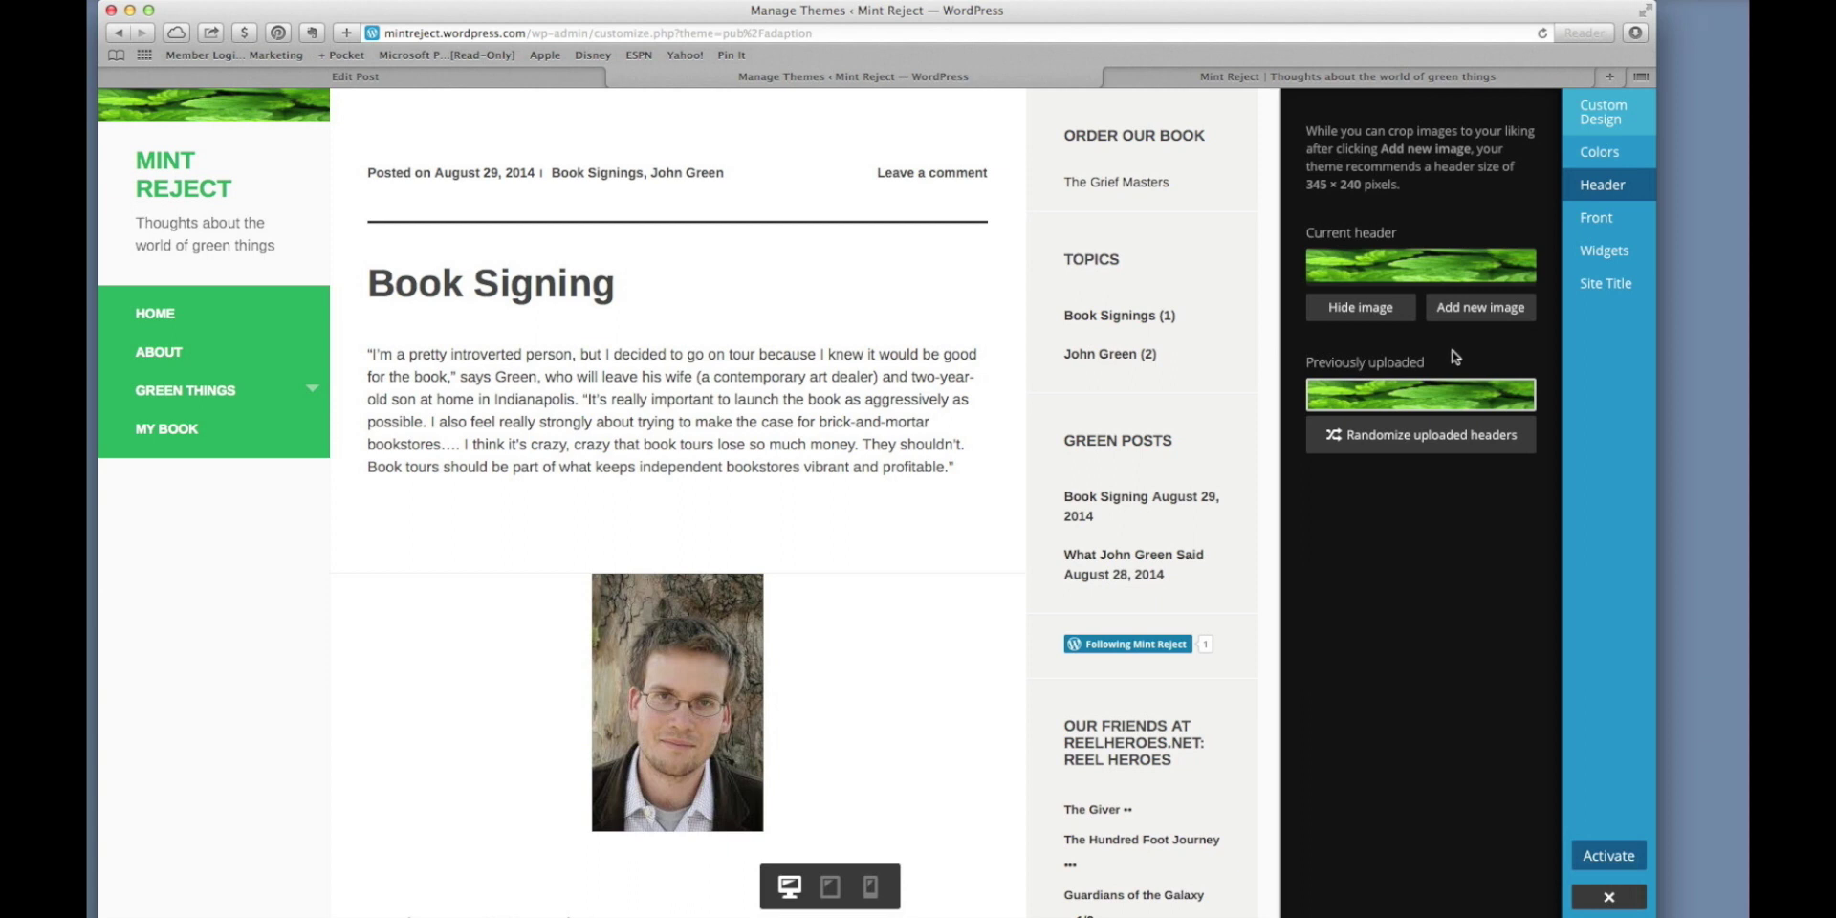
left_click(1390, 271)
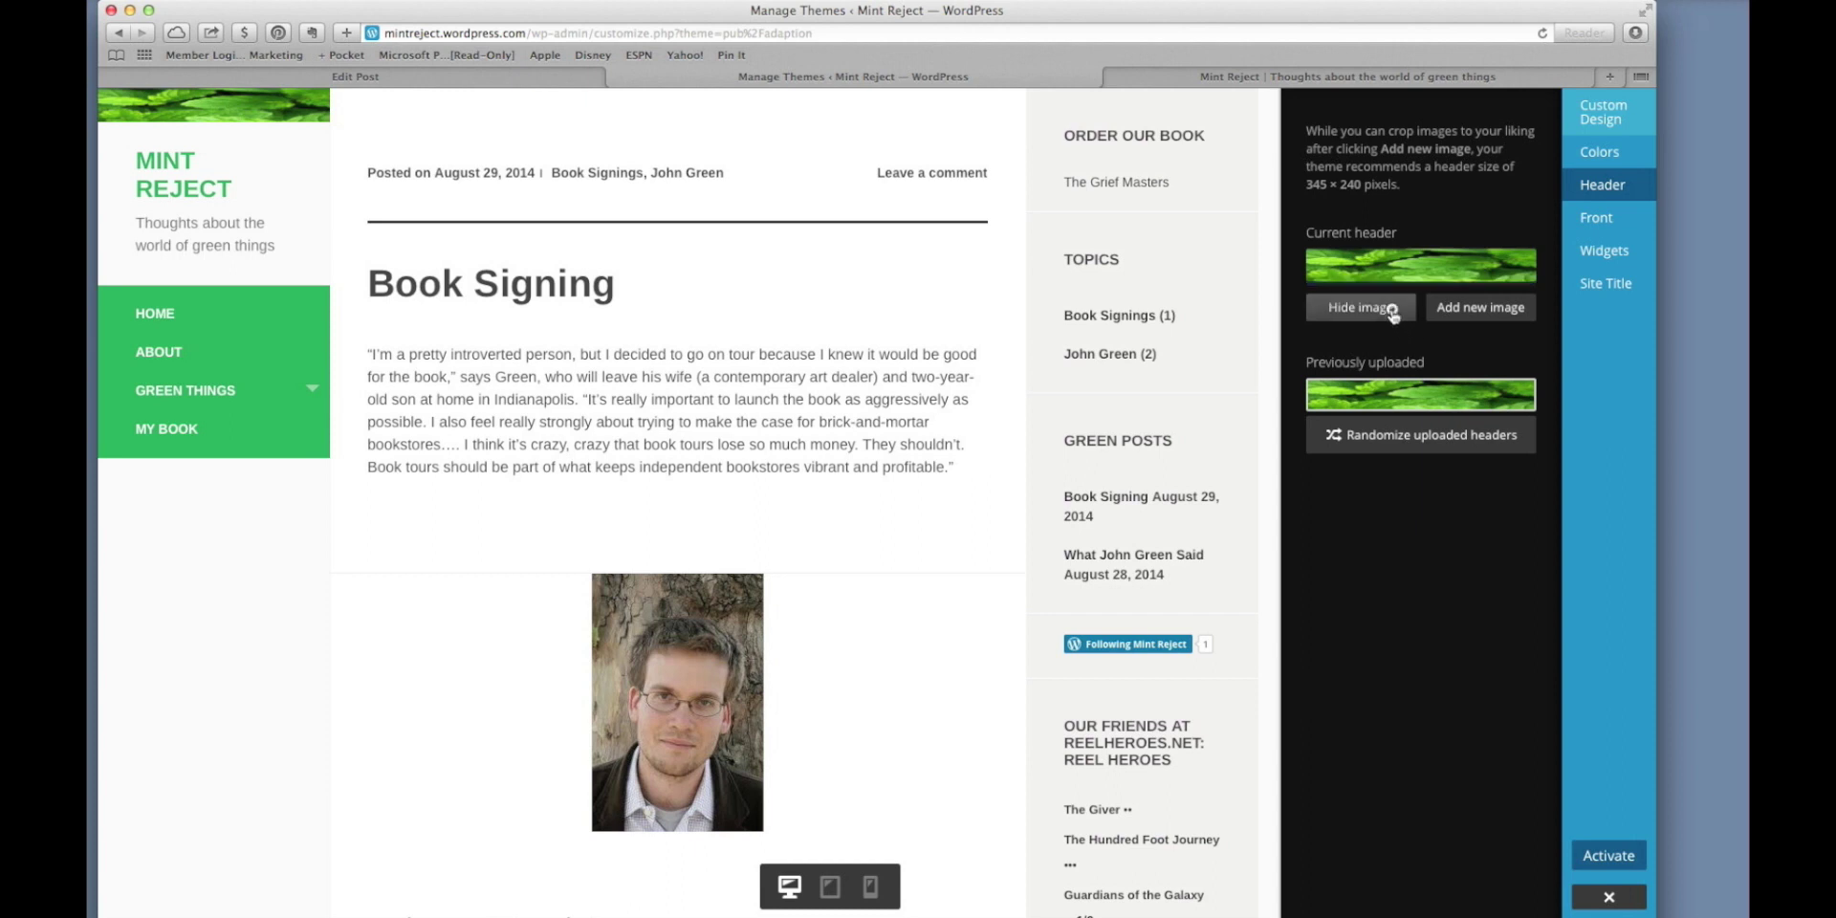
left_click(1444, 313)
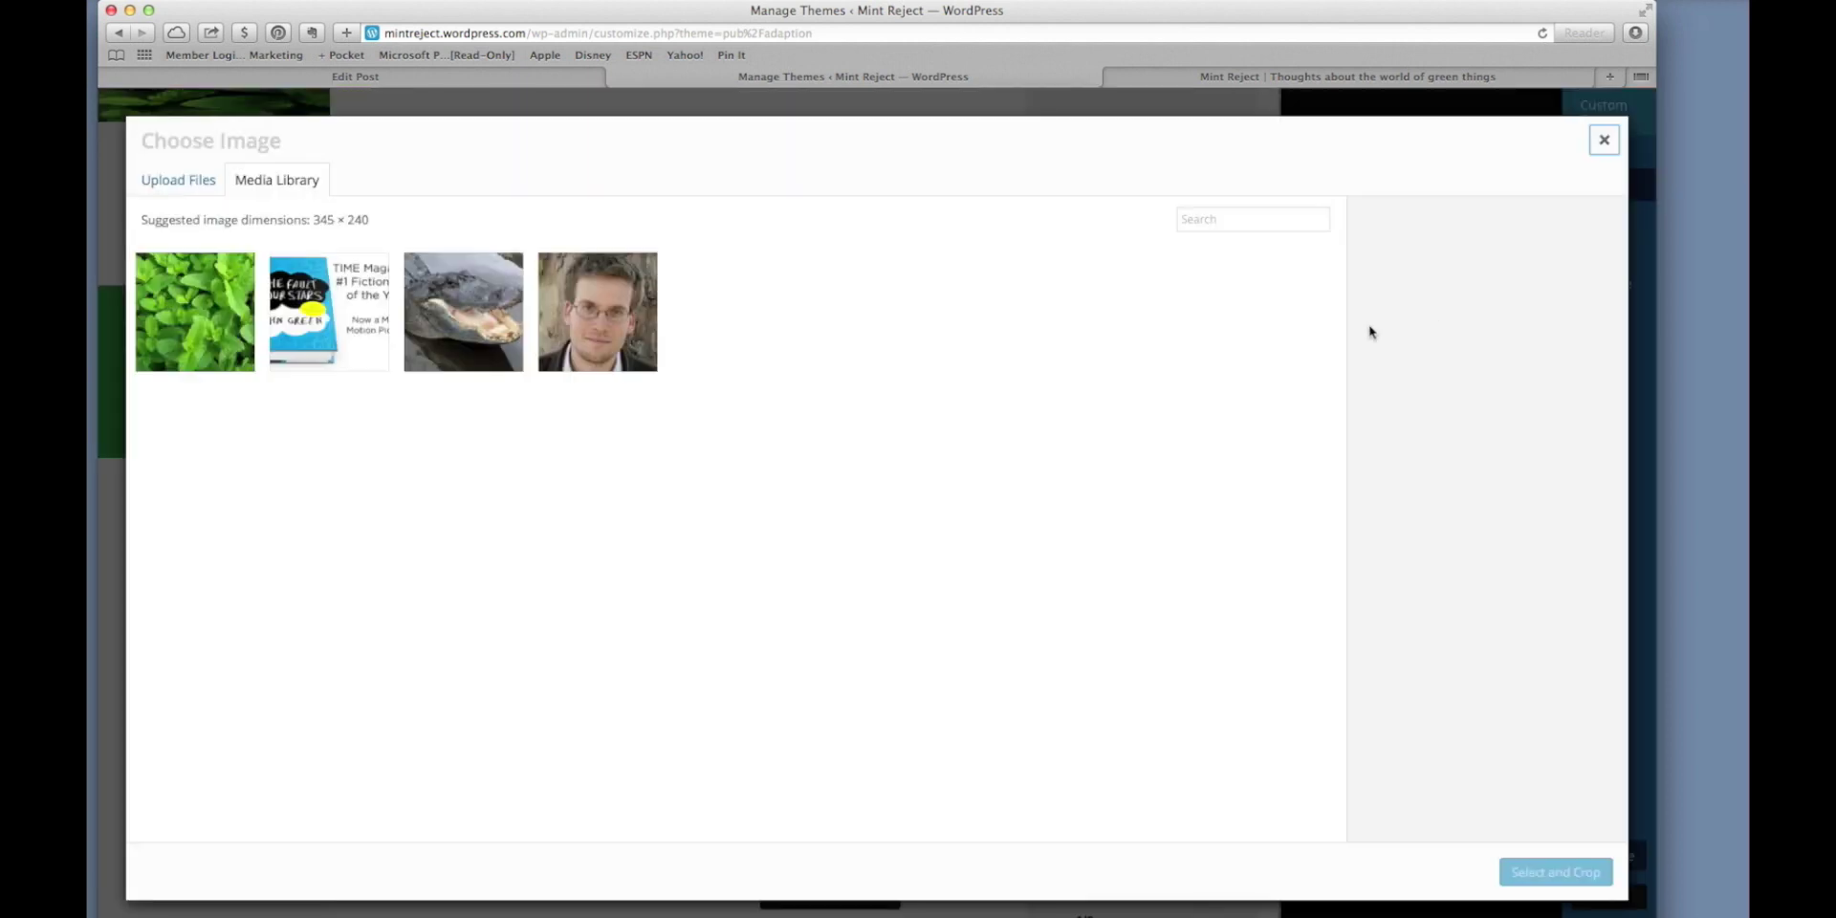
left_click(195, 312)
left_click(1557, 882)
left_click(1569, 875)
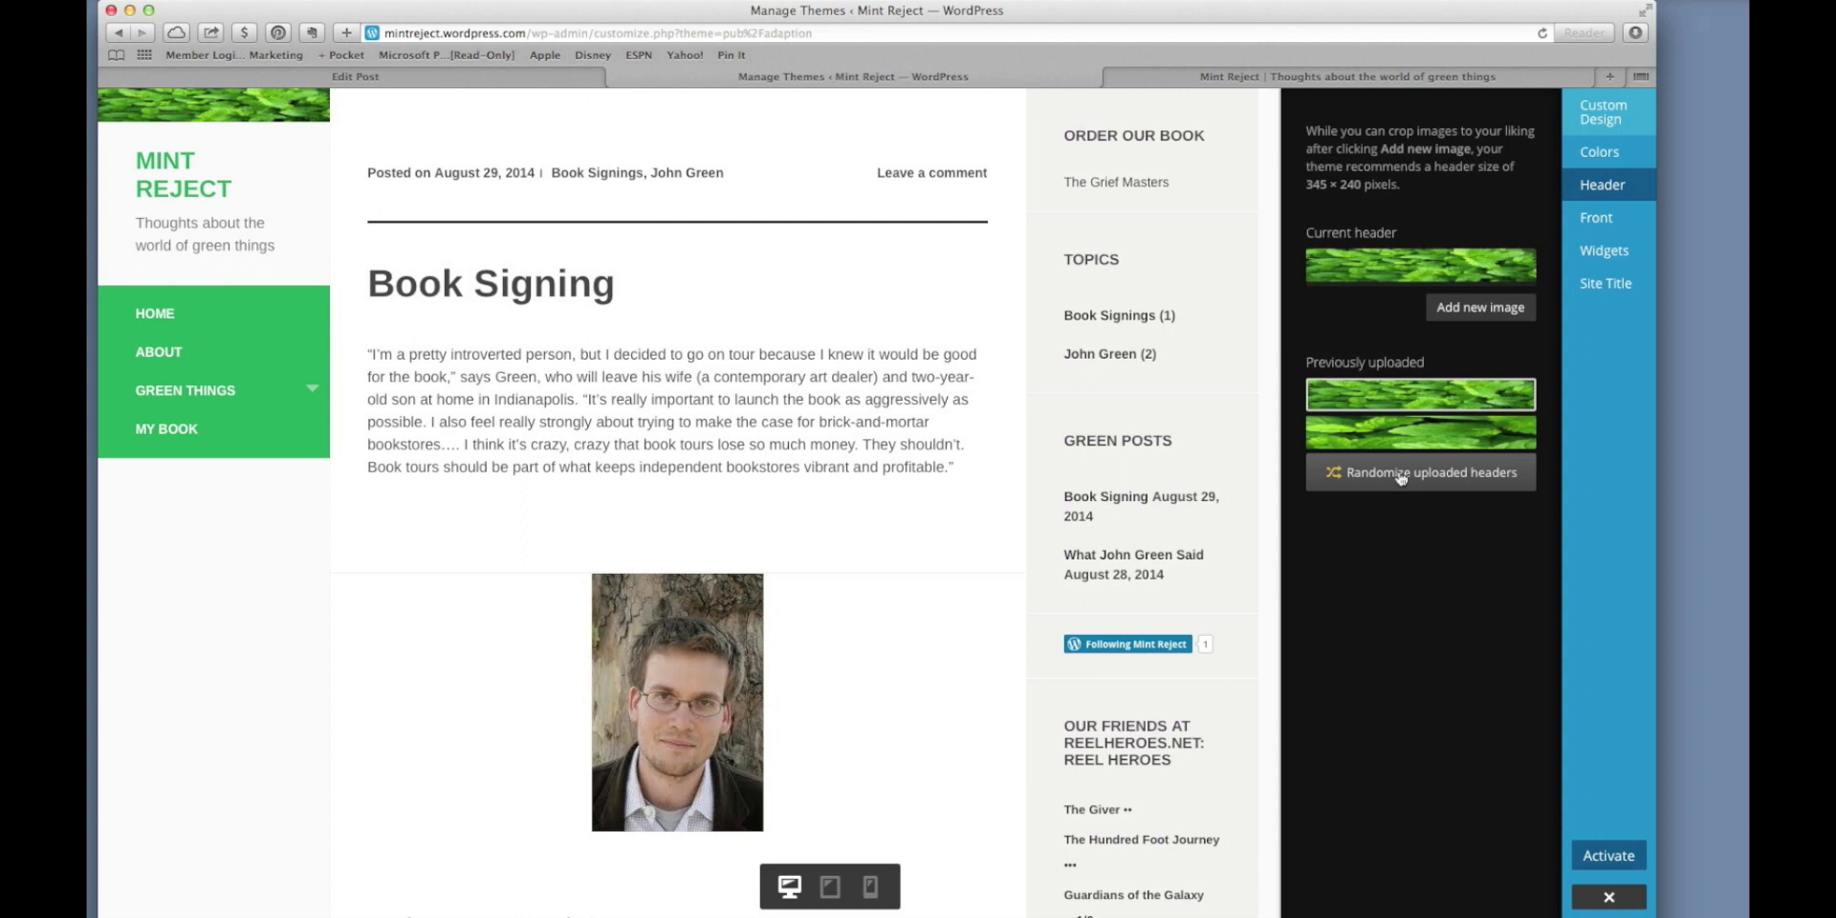
Add a thin top strip of the alligator photo as a header, randomize headers, and activate Adaption.
left_click(1452, 314)
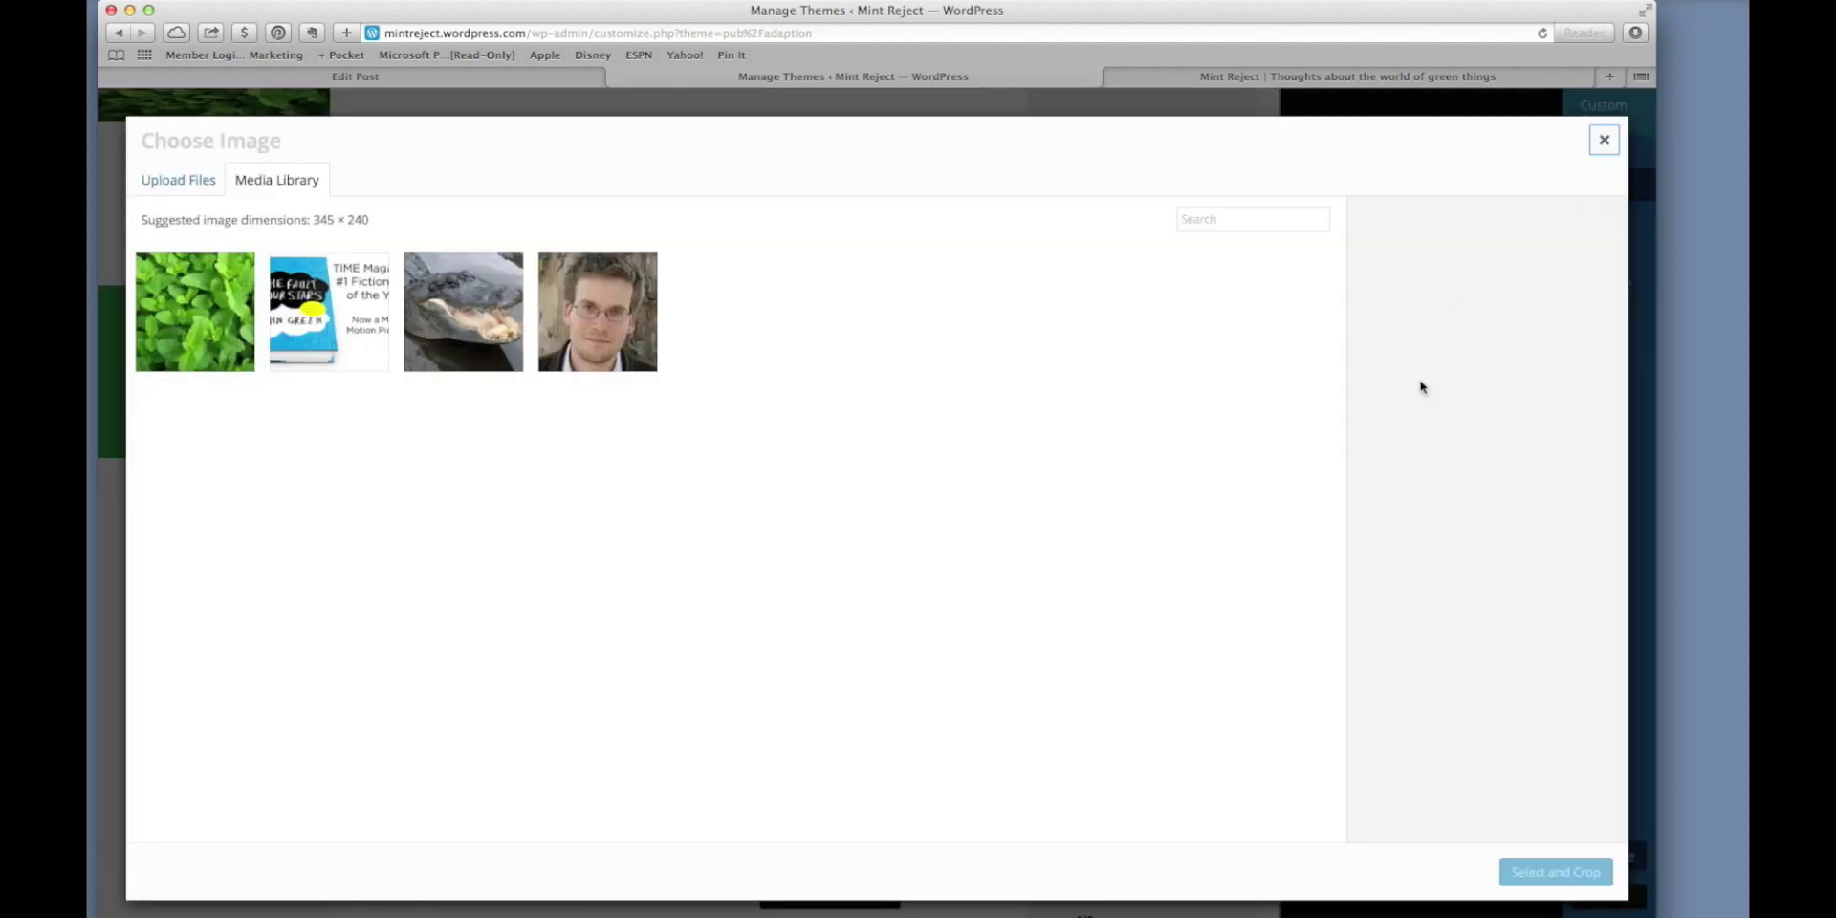
left_click(522, 359)
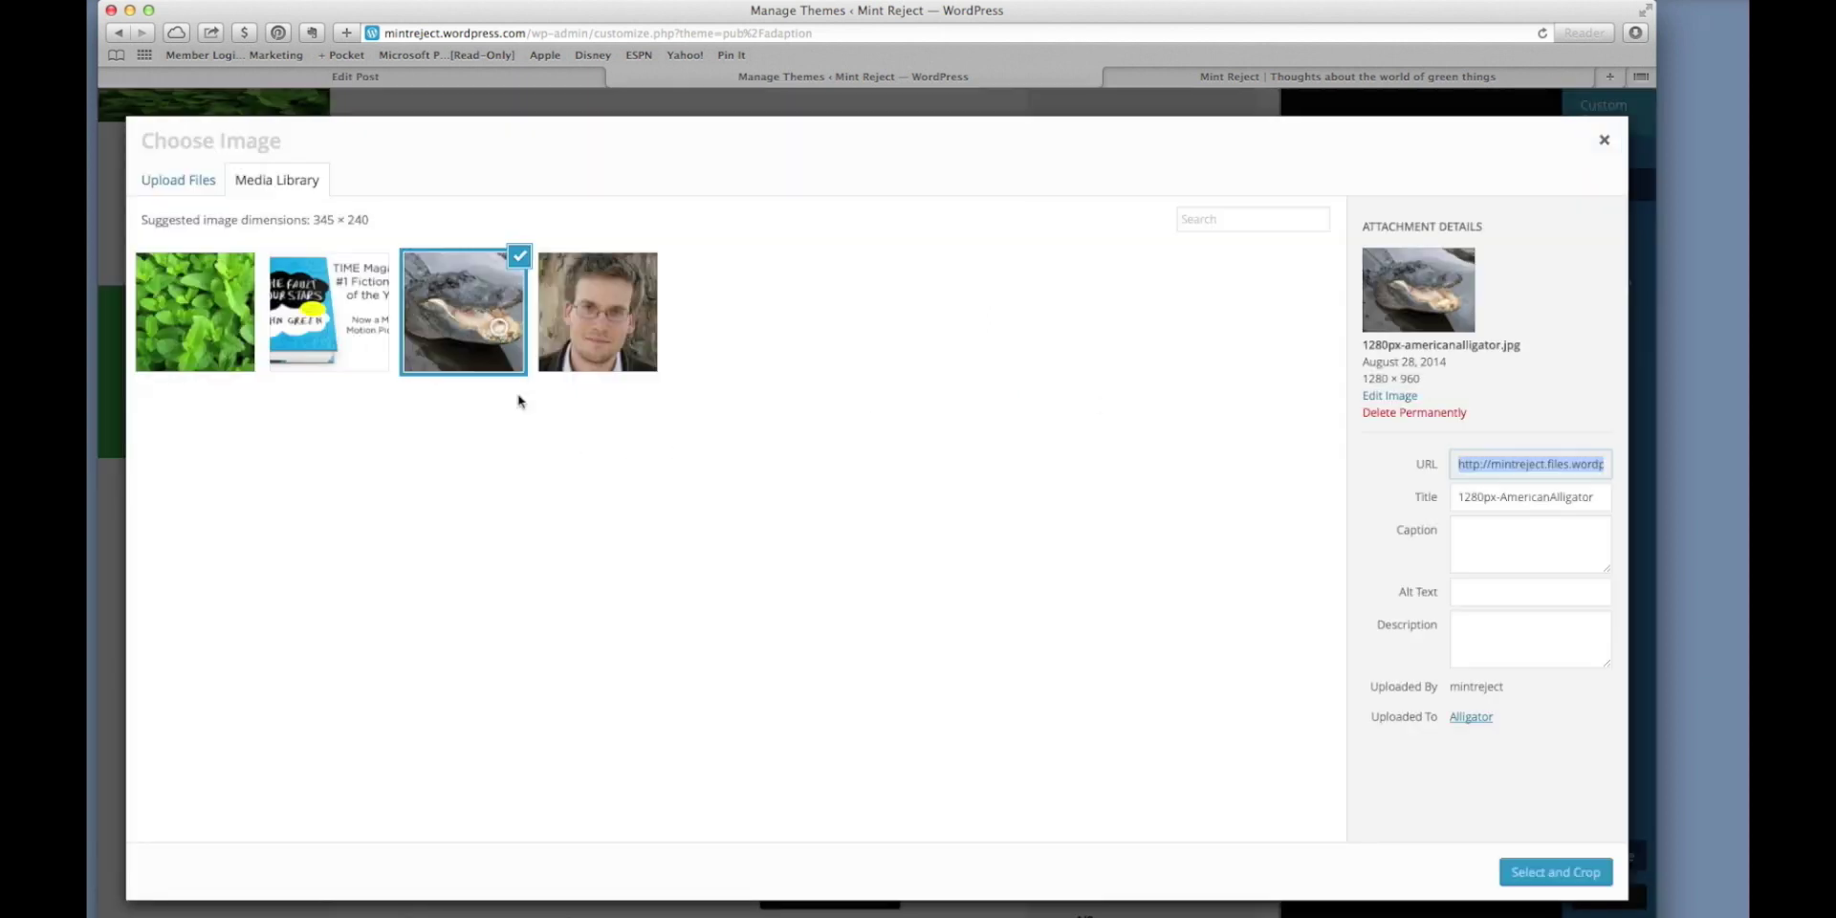
left_click(1556, 872)
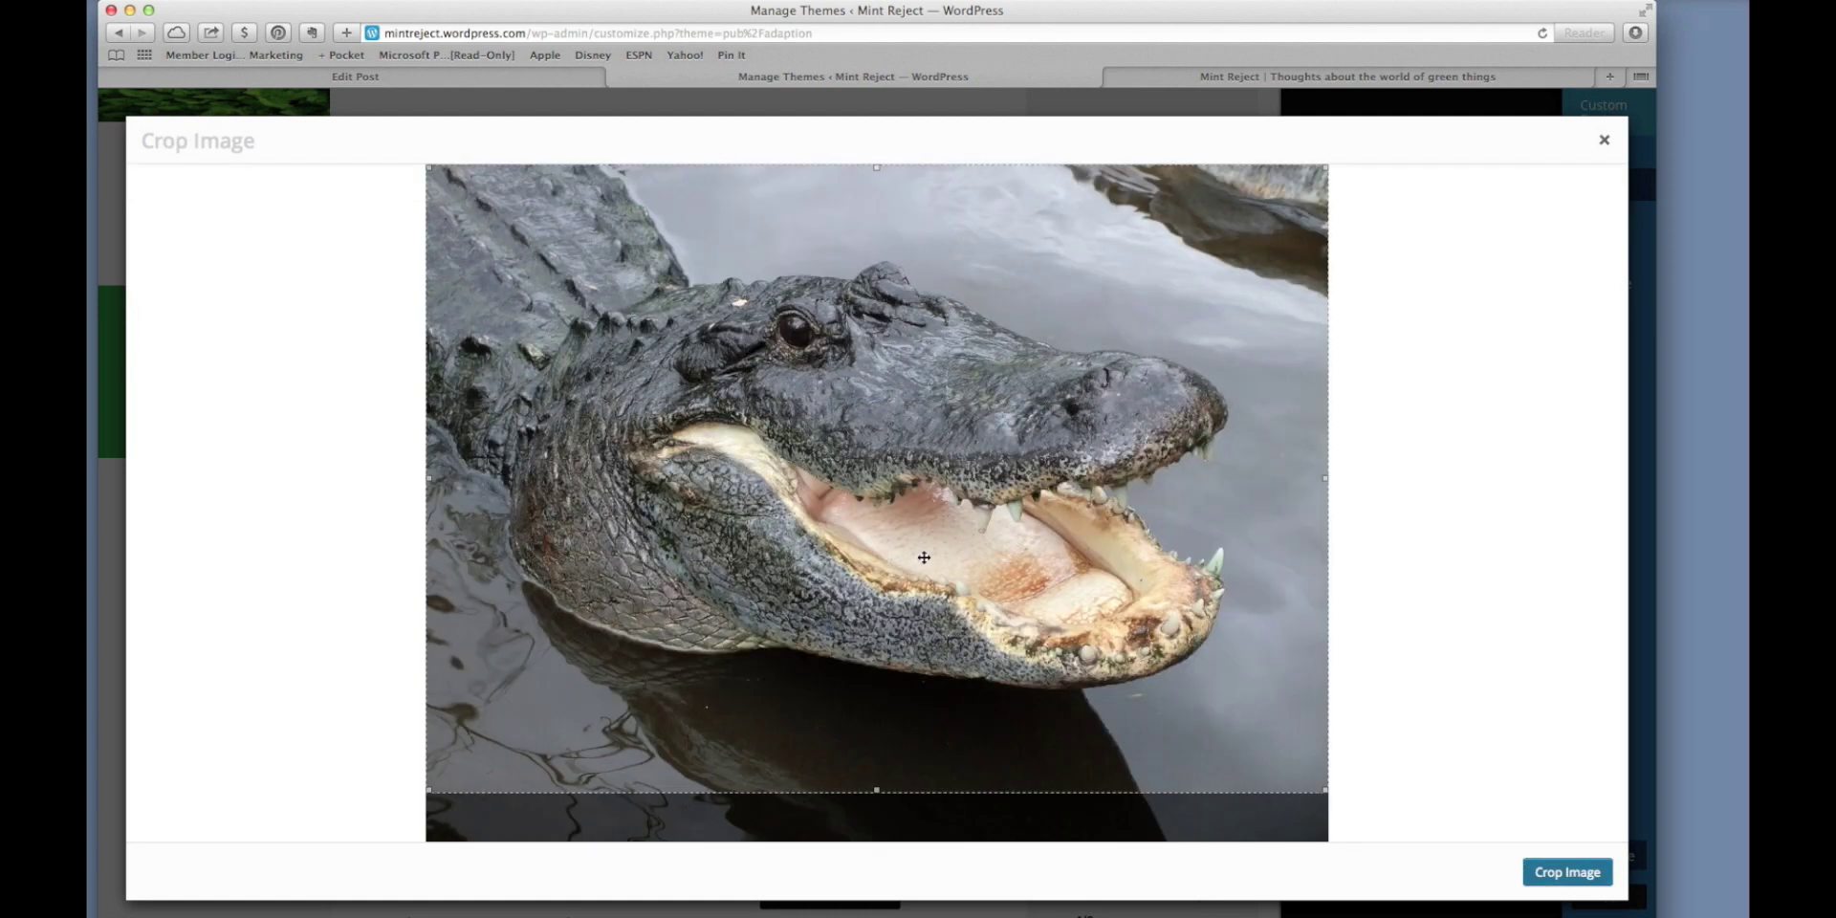
left_click_drag(924, 558, 729, 317)
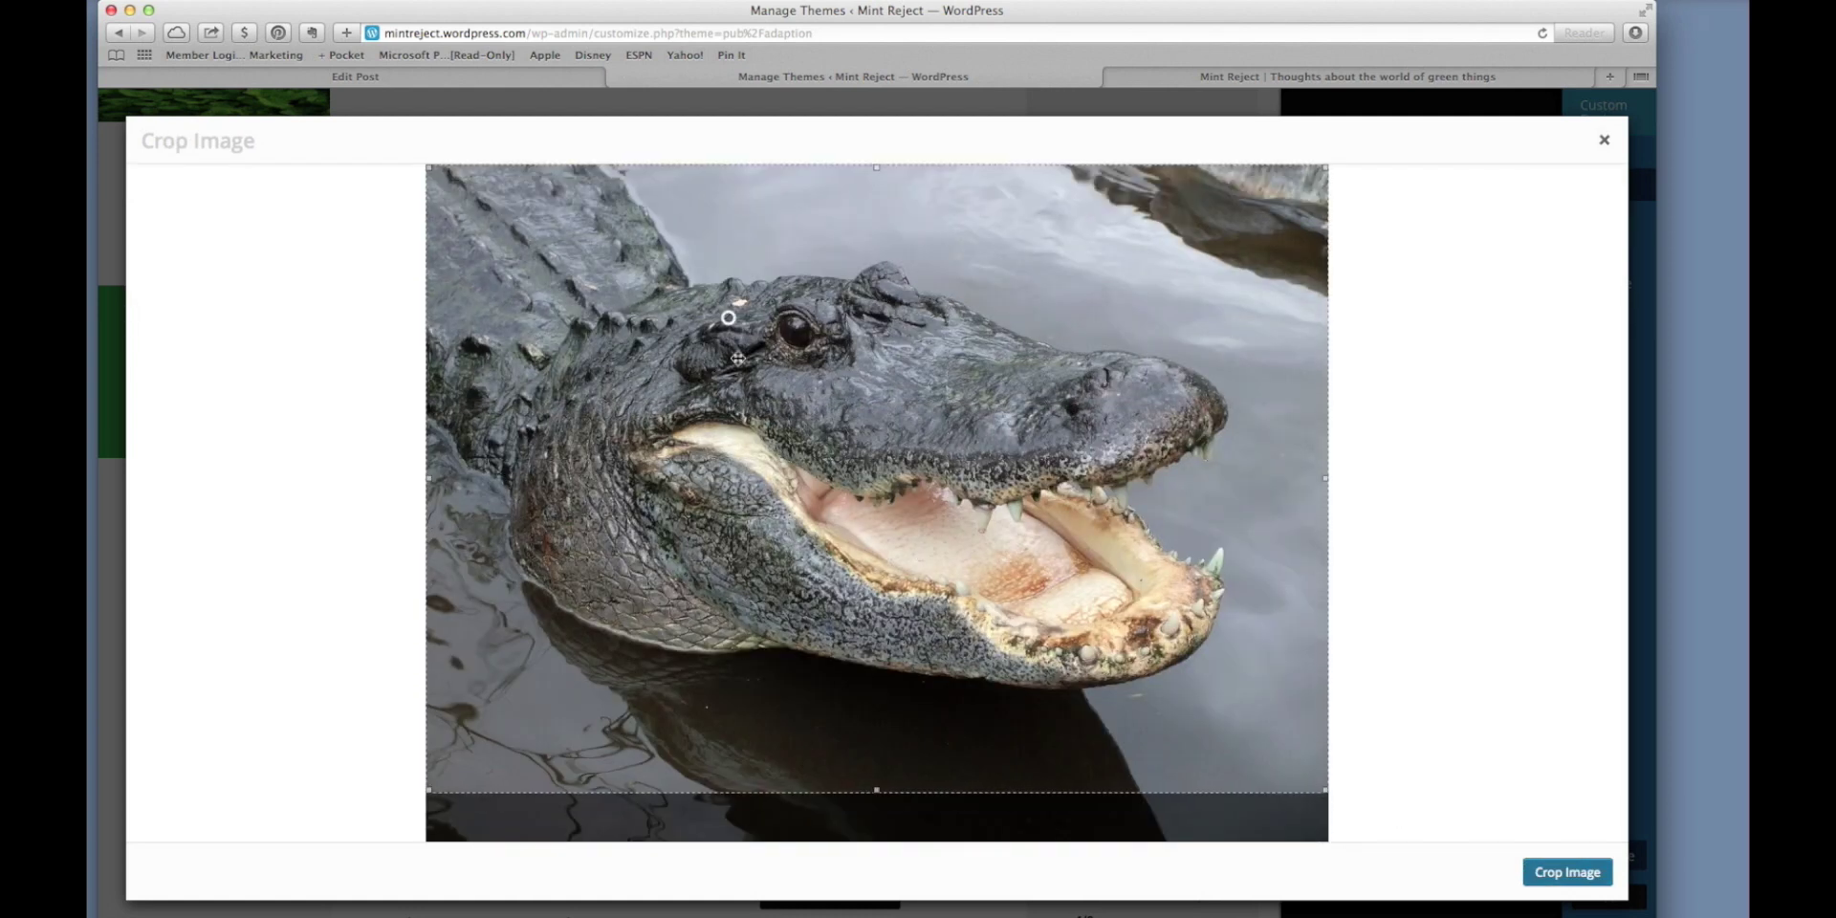
left_click_drag(869, 791, 803, 353)
left_click(1531, 872)
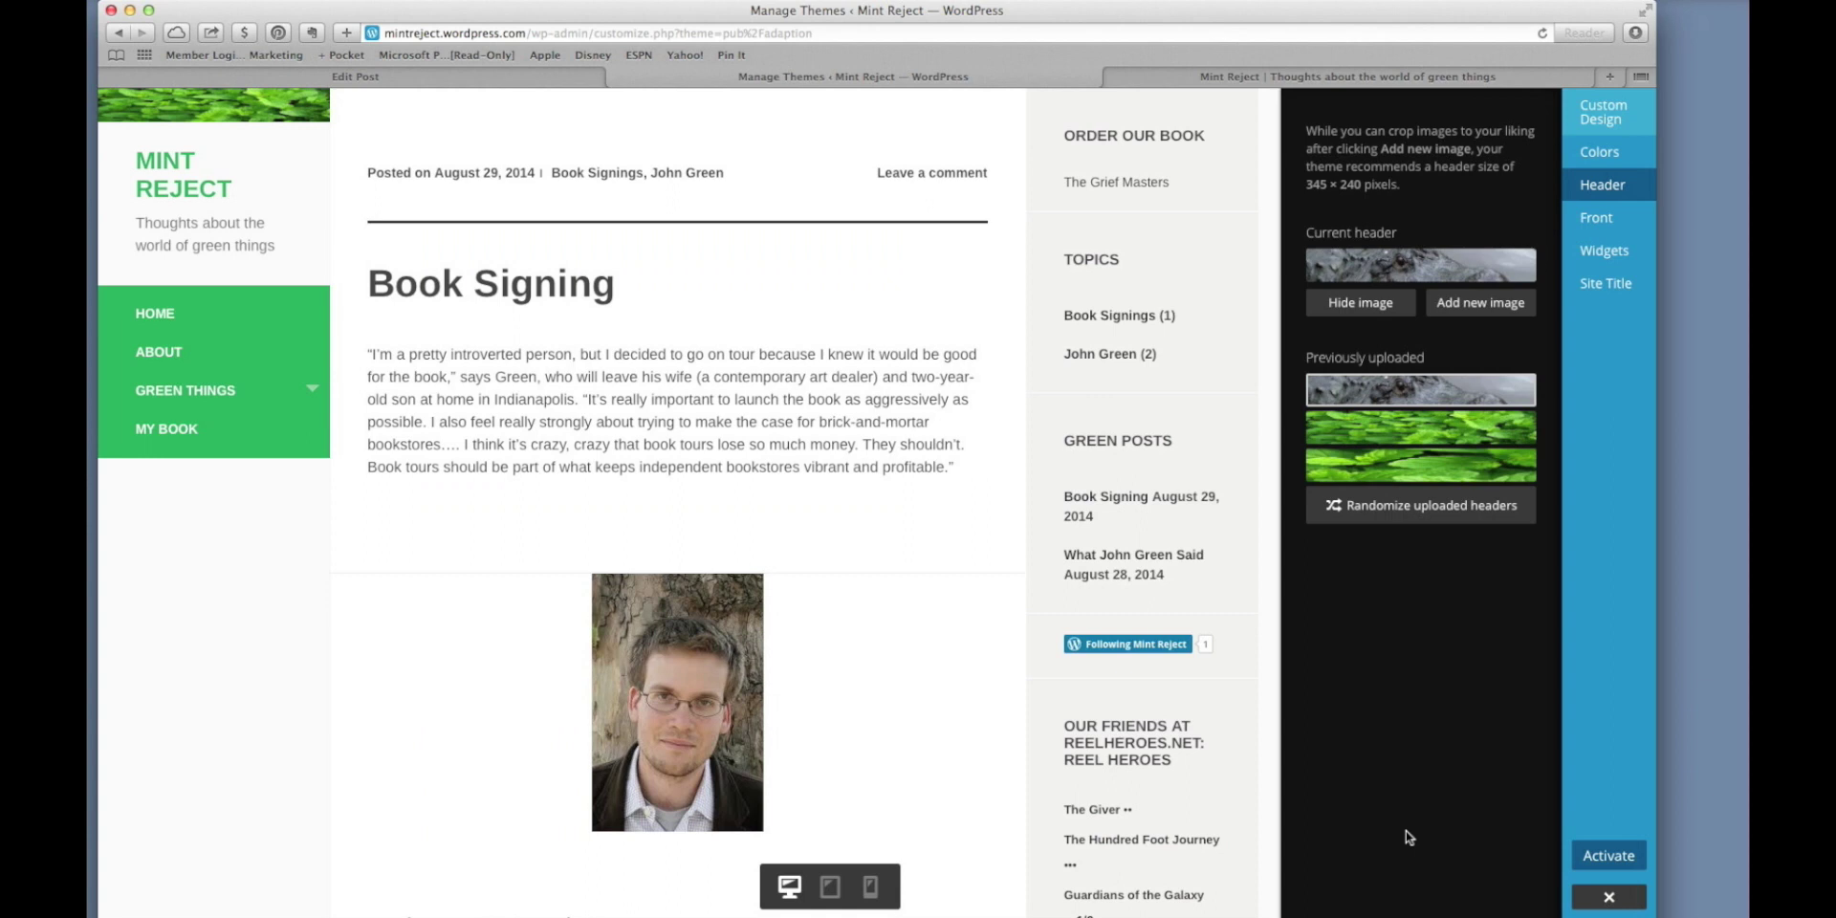
left_click(1356, 514)
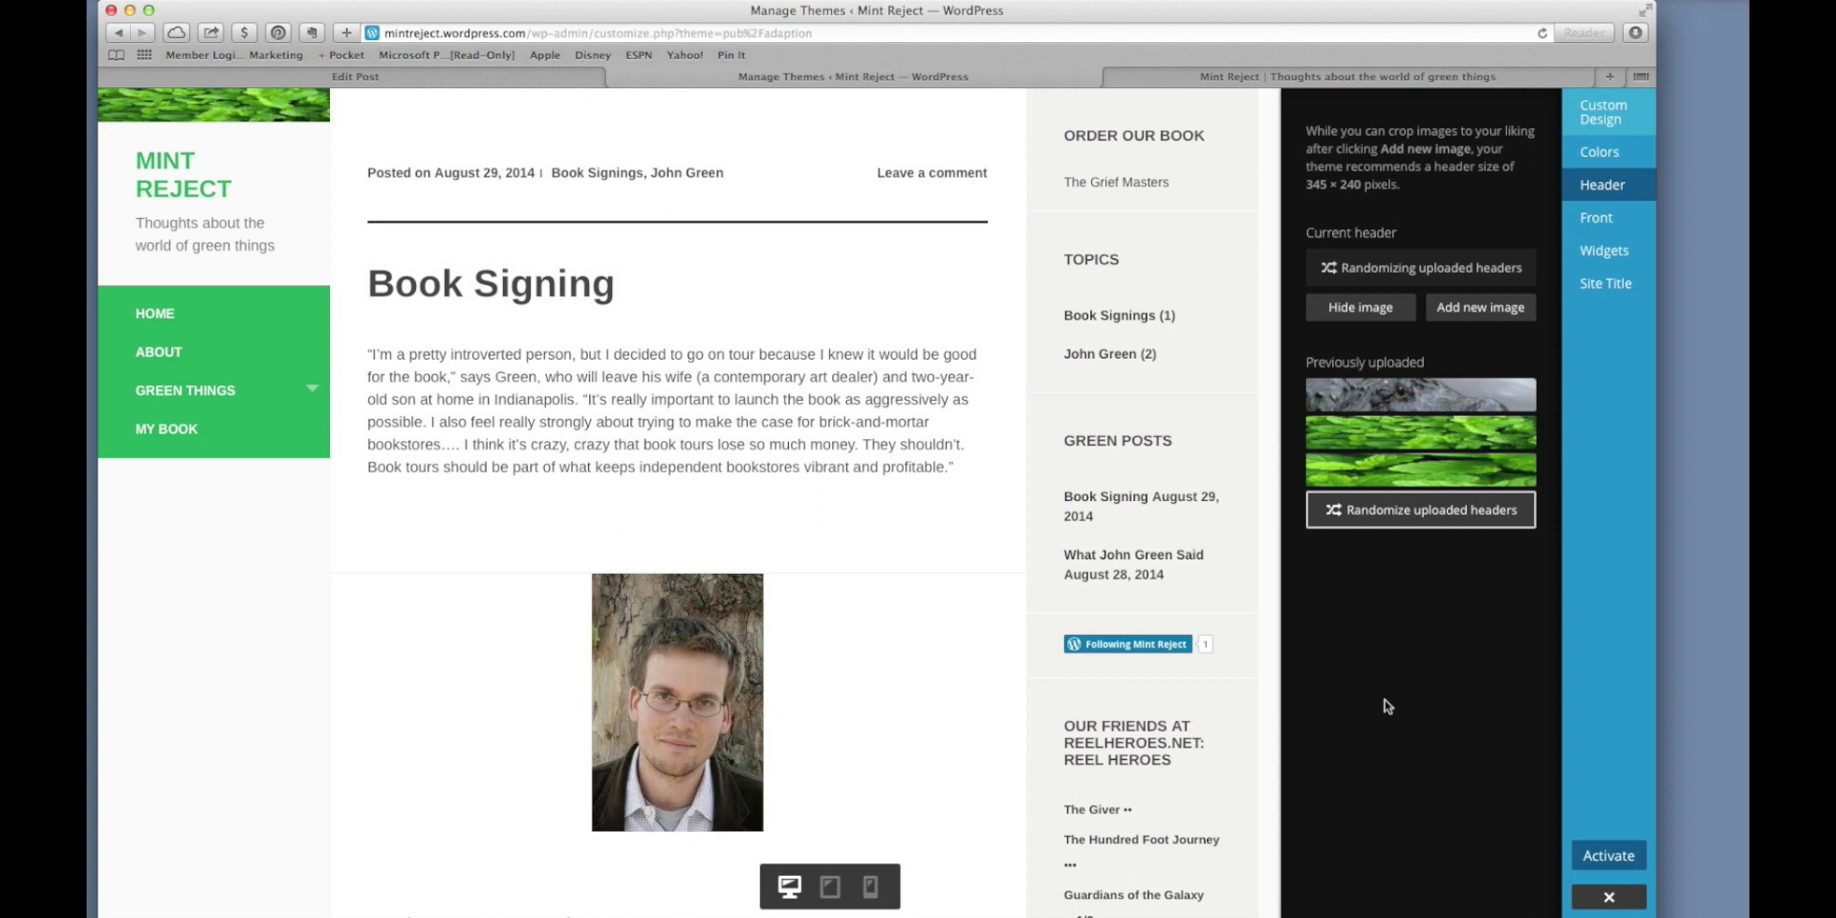
left_click(1592, 854)
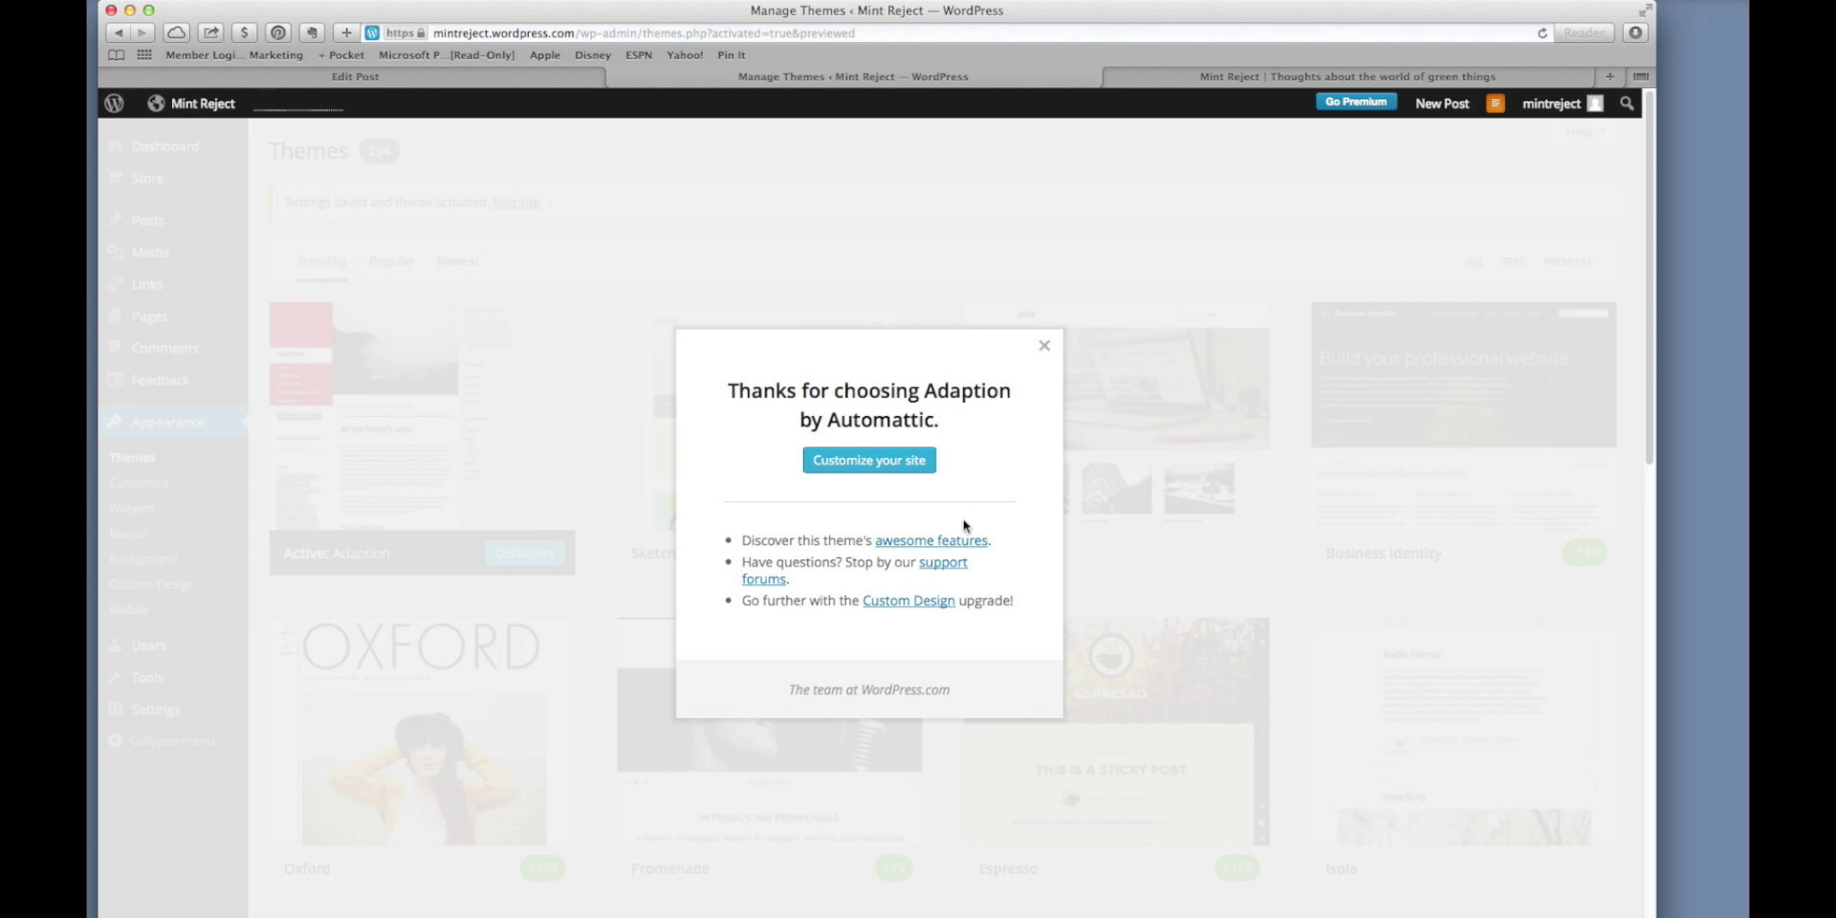
left_click(1043, 346)
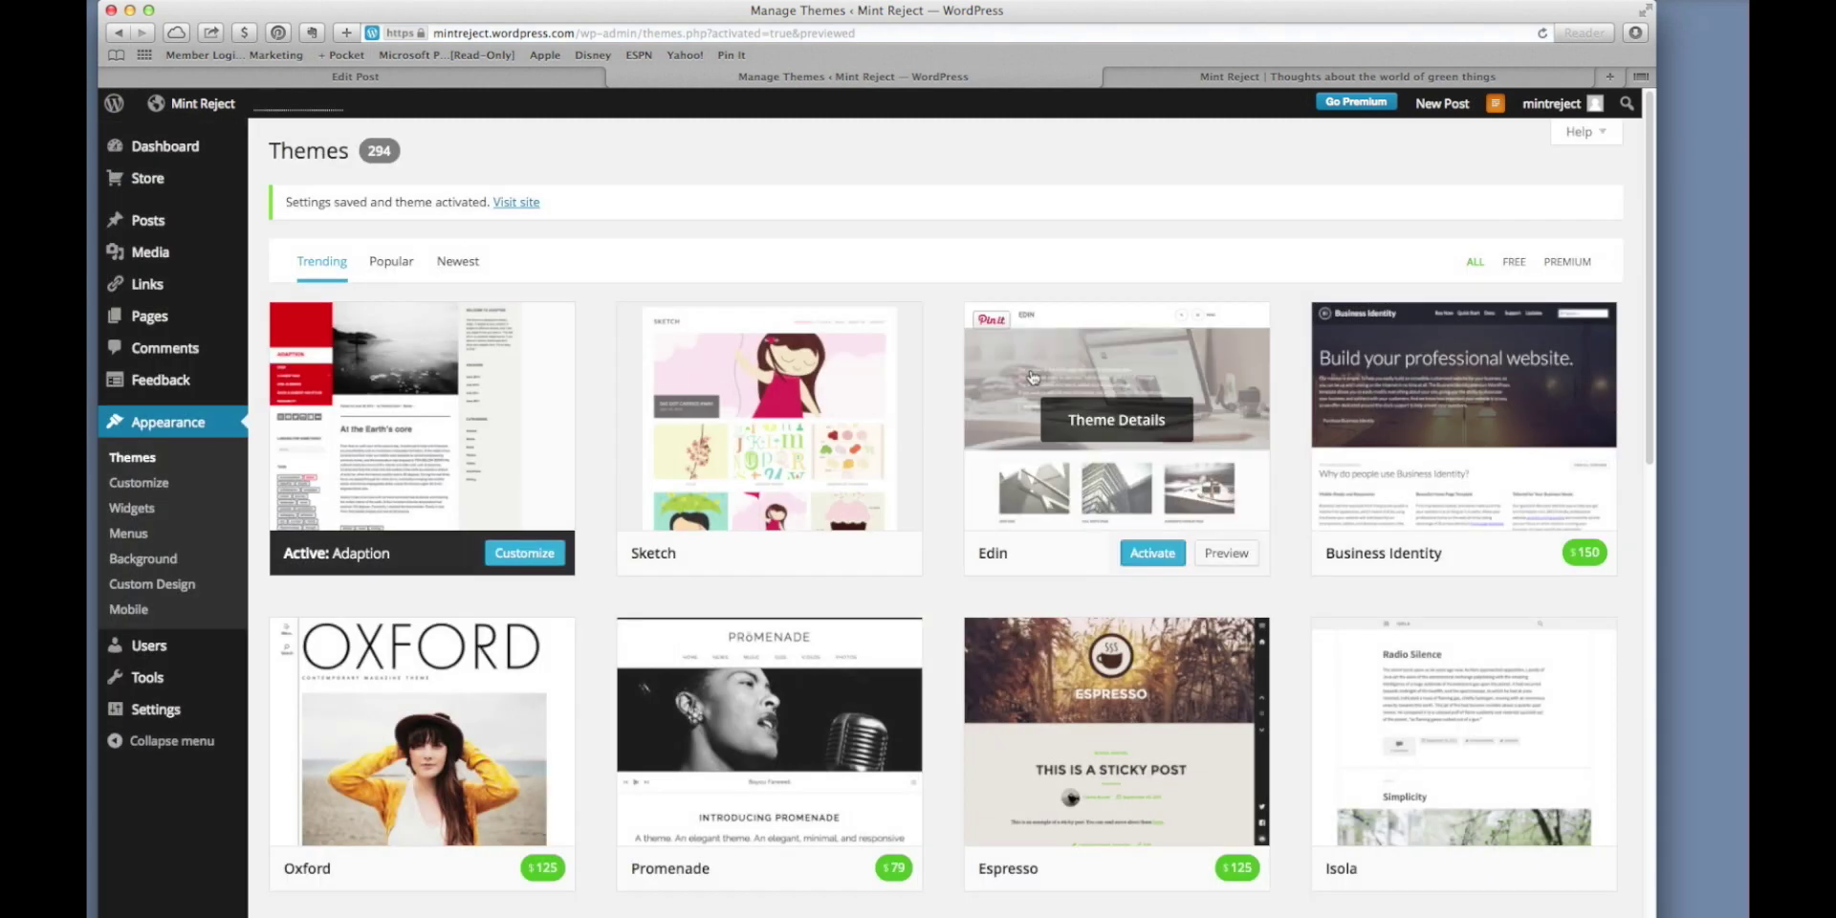
left_click(1135, 77)
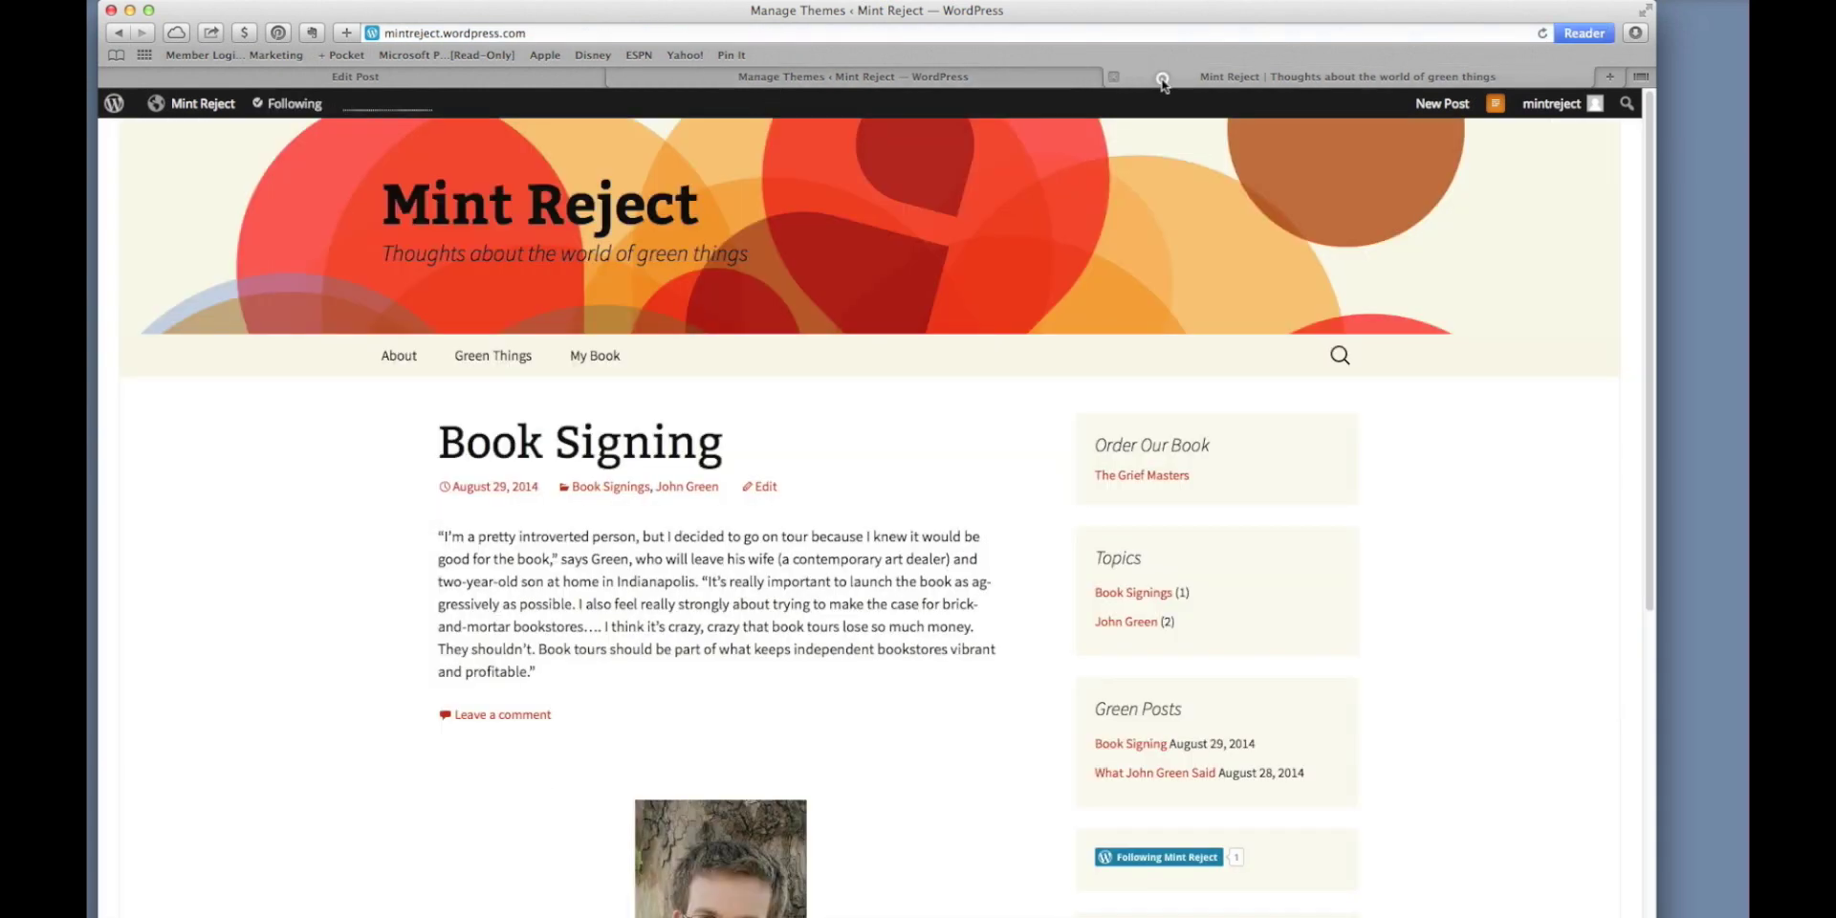
left_click(1543, 34)
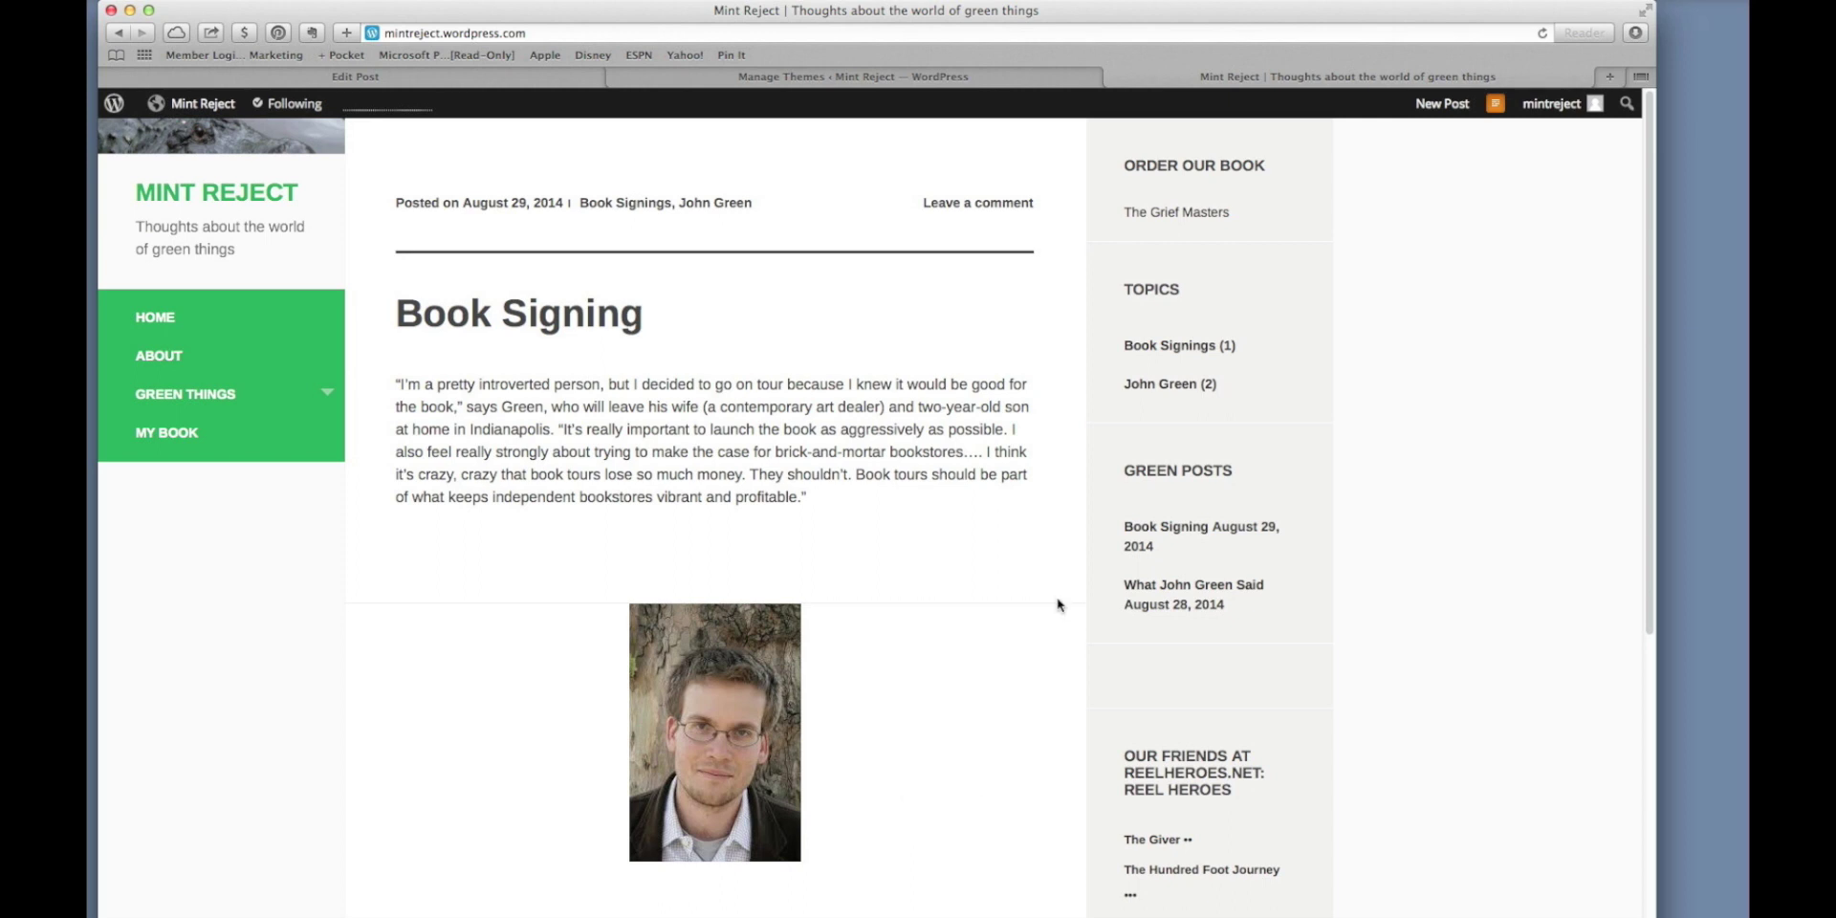
left_click(286, 394)
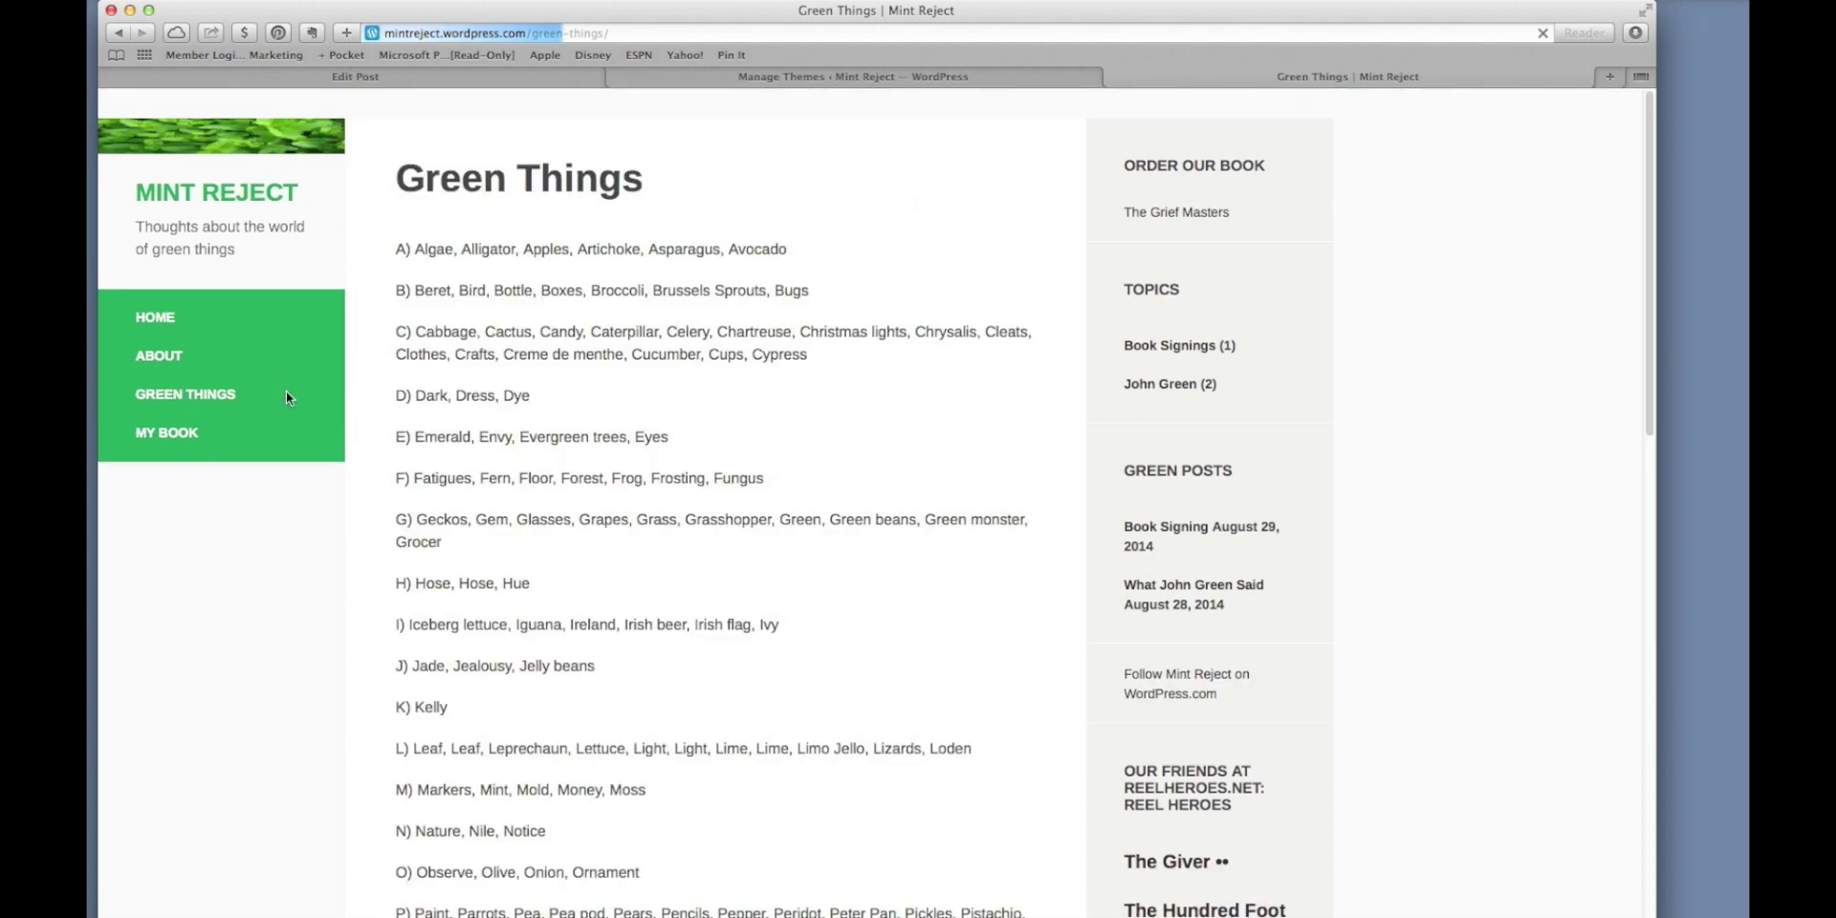
left_click(175, 322)
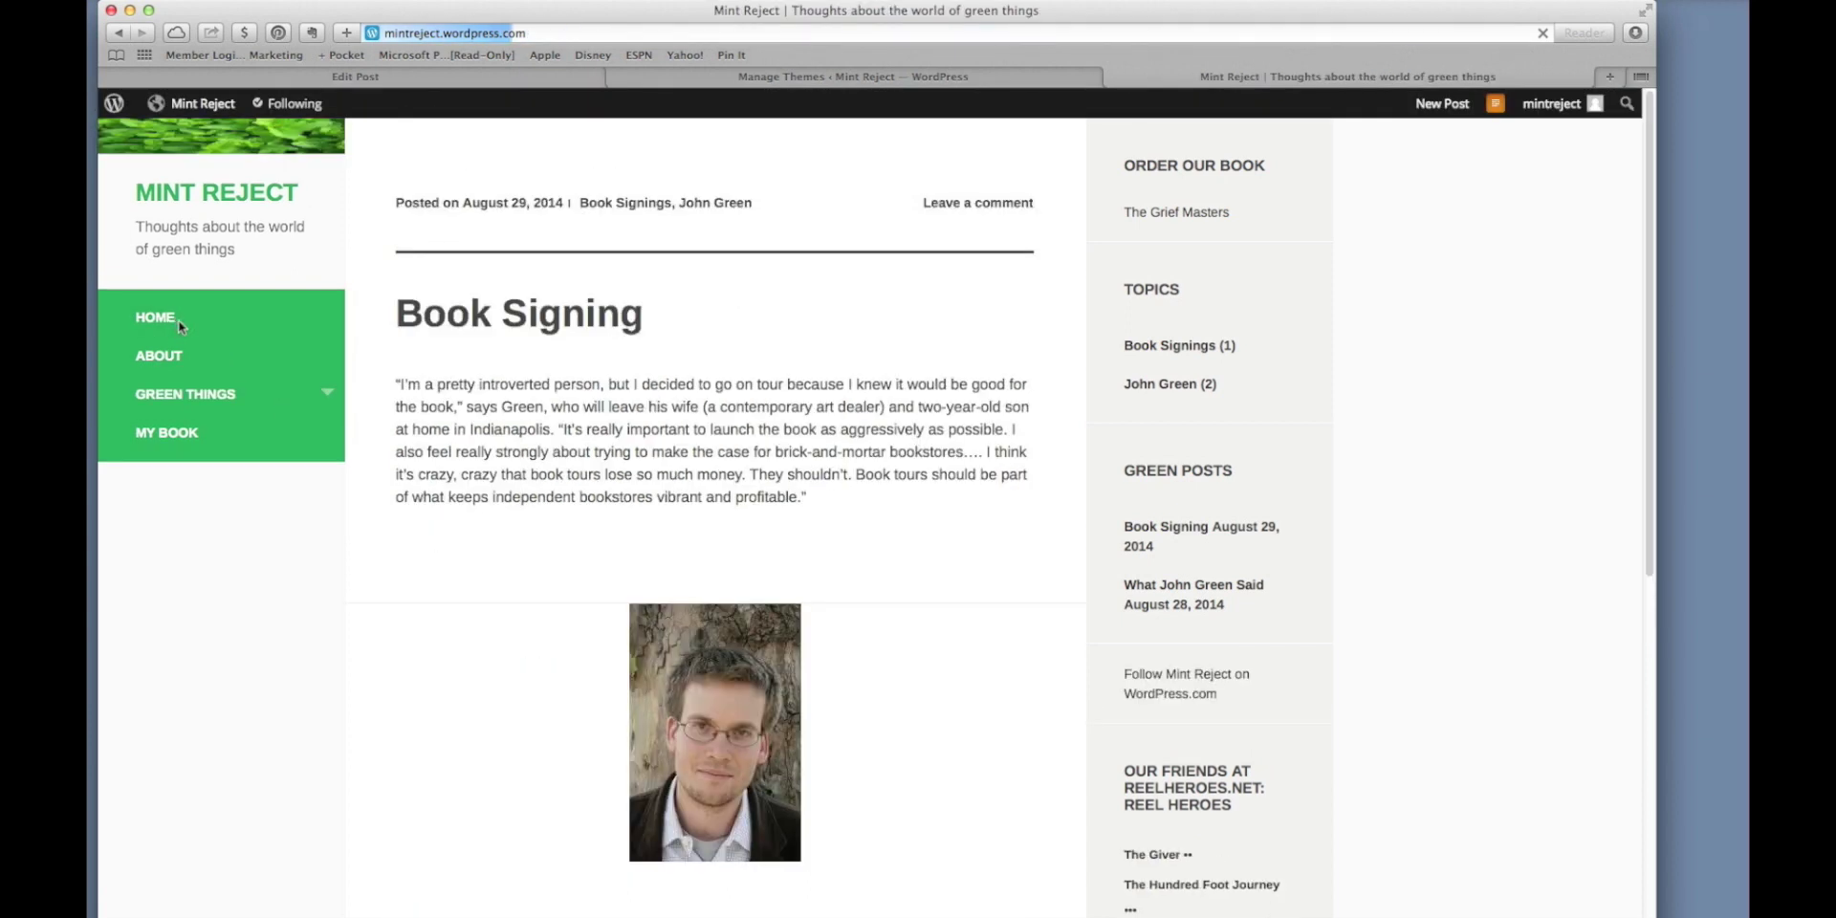
left_click(336, 398)
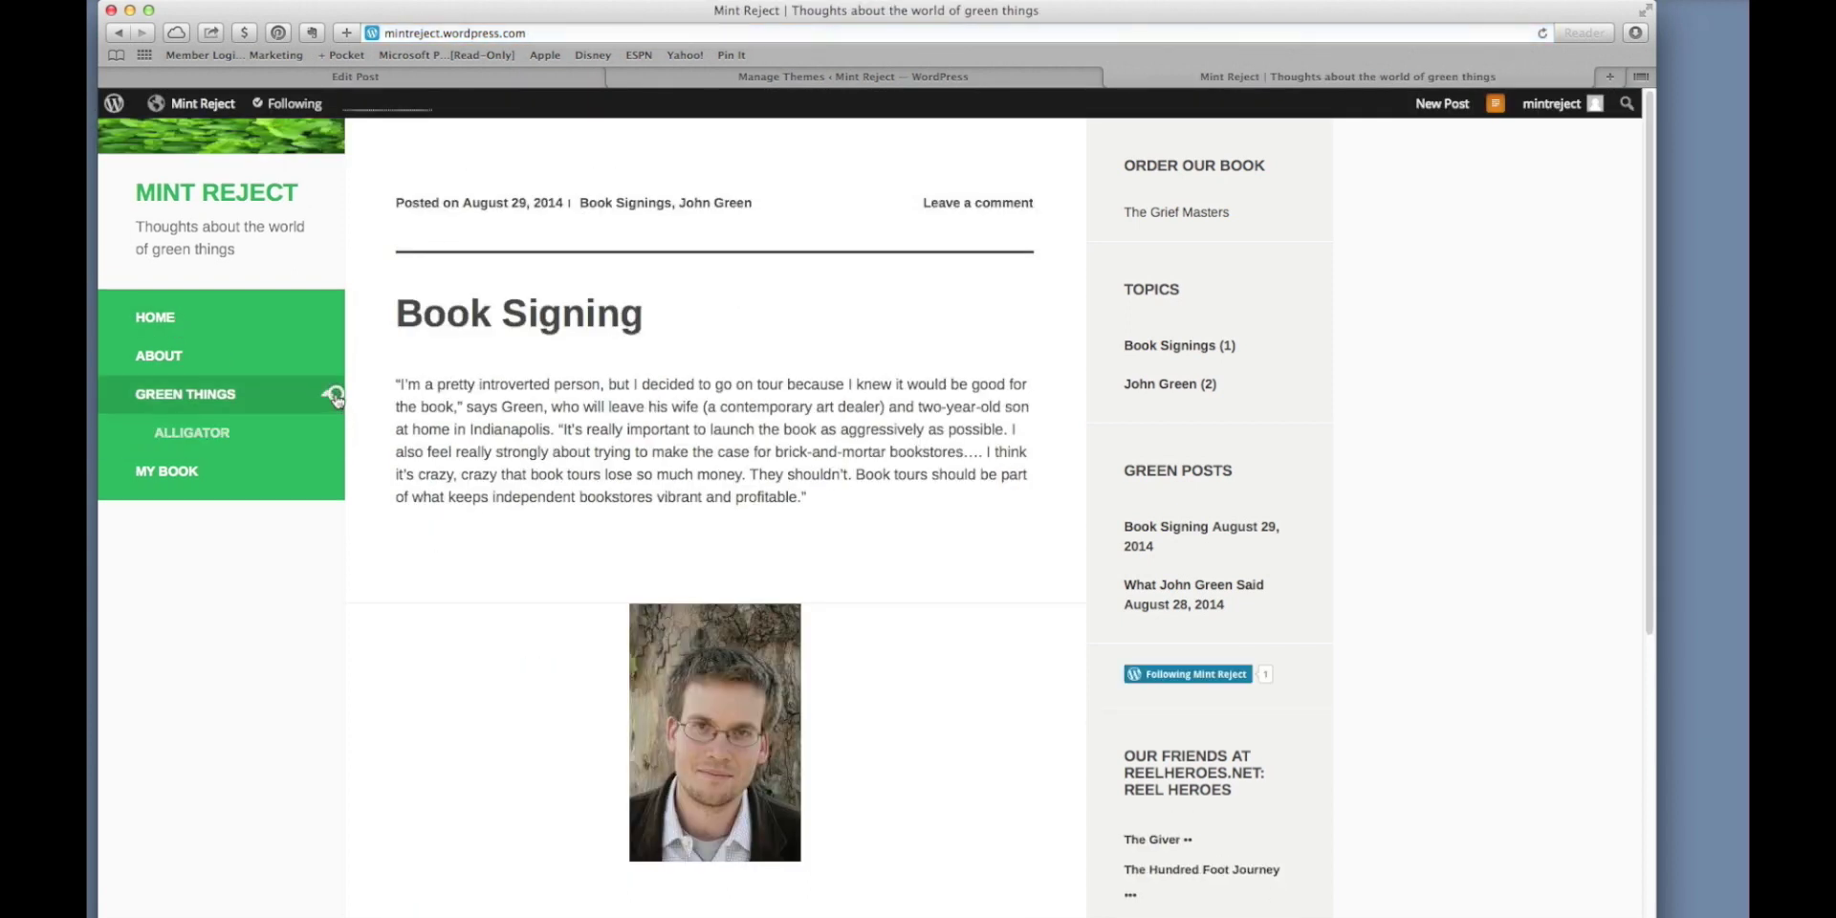
left_click(201, 435)
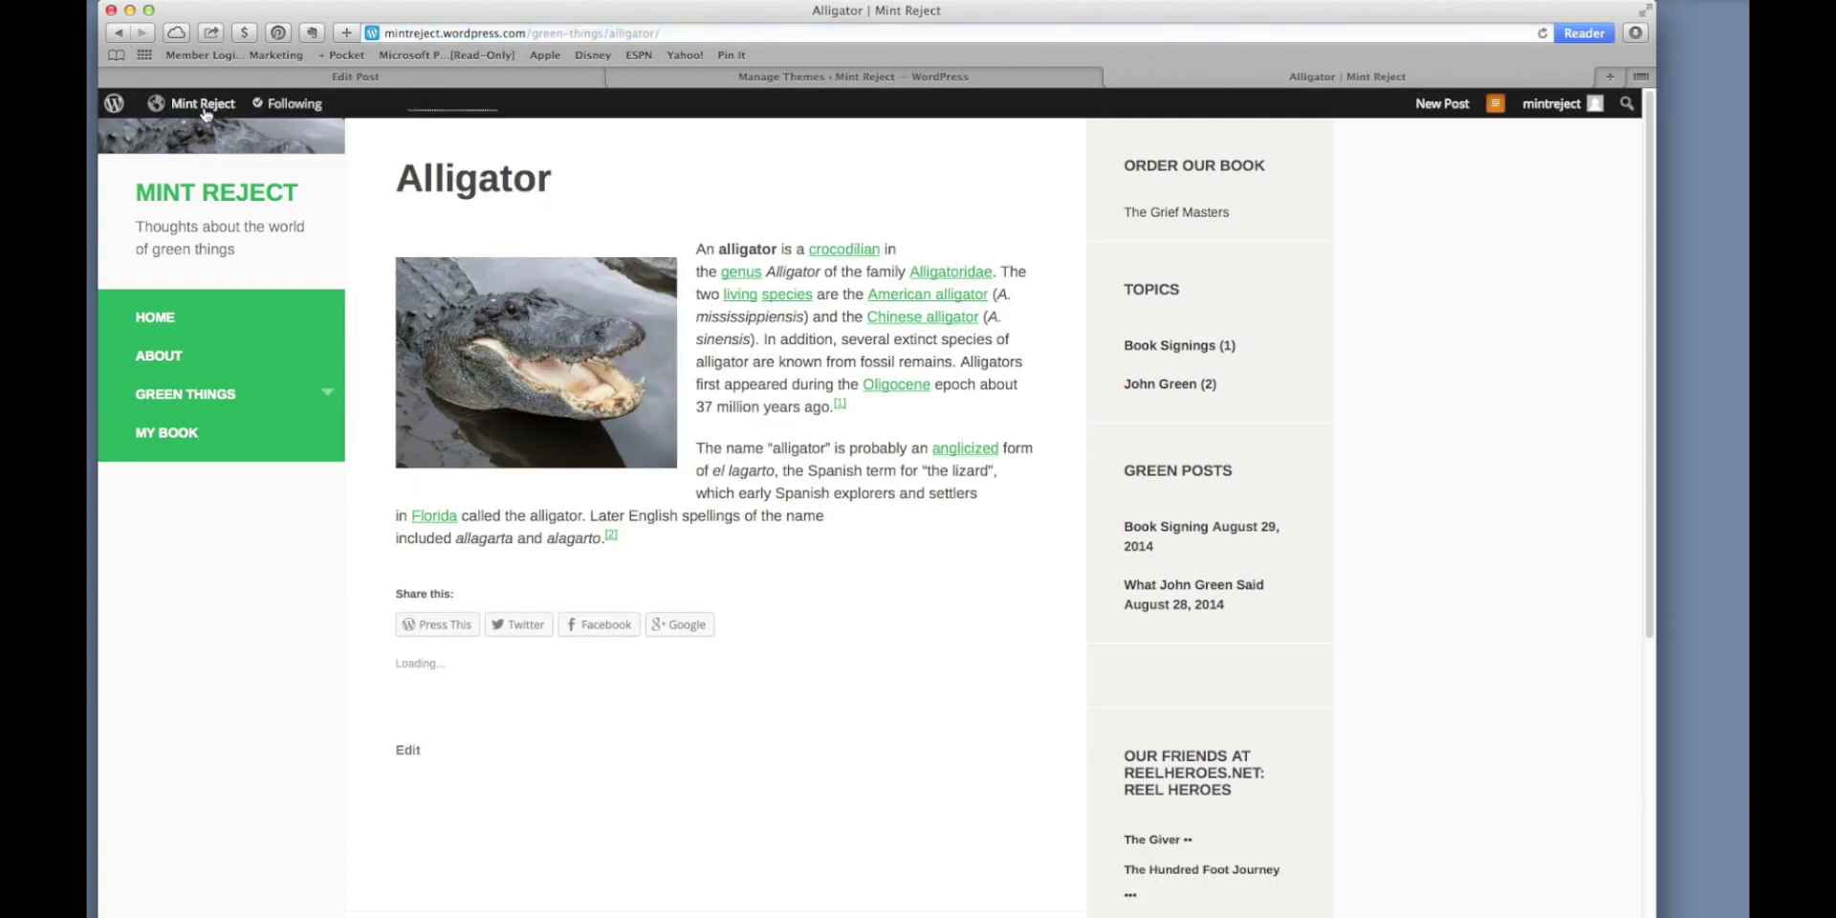
left_click(177, 296)
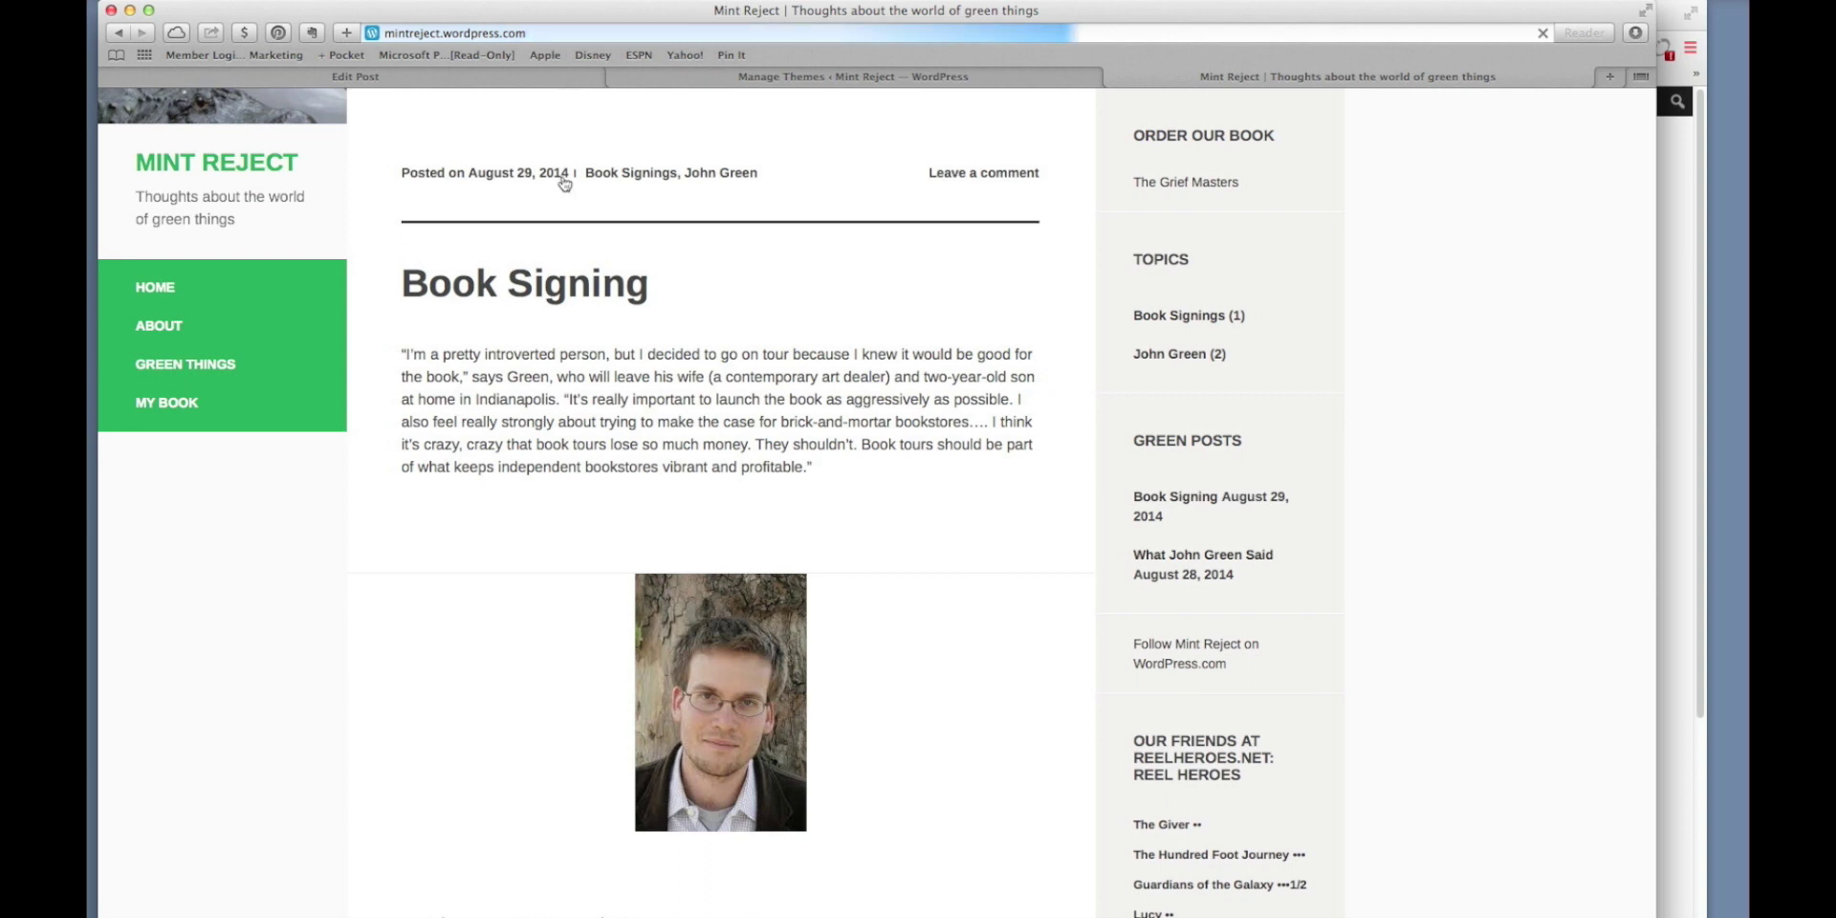
Open the Book Signing post and write the comment 'Great Article. Love the Greenery'.
scroll(617, 271, "down", 10)
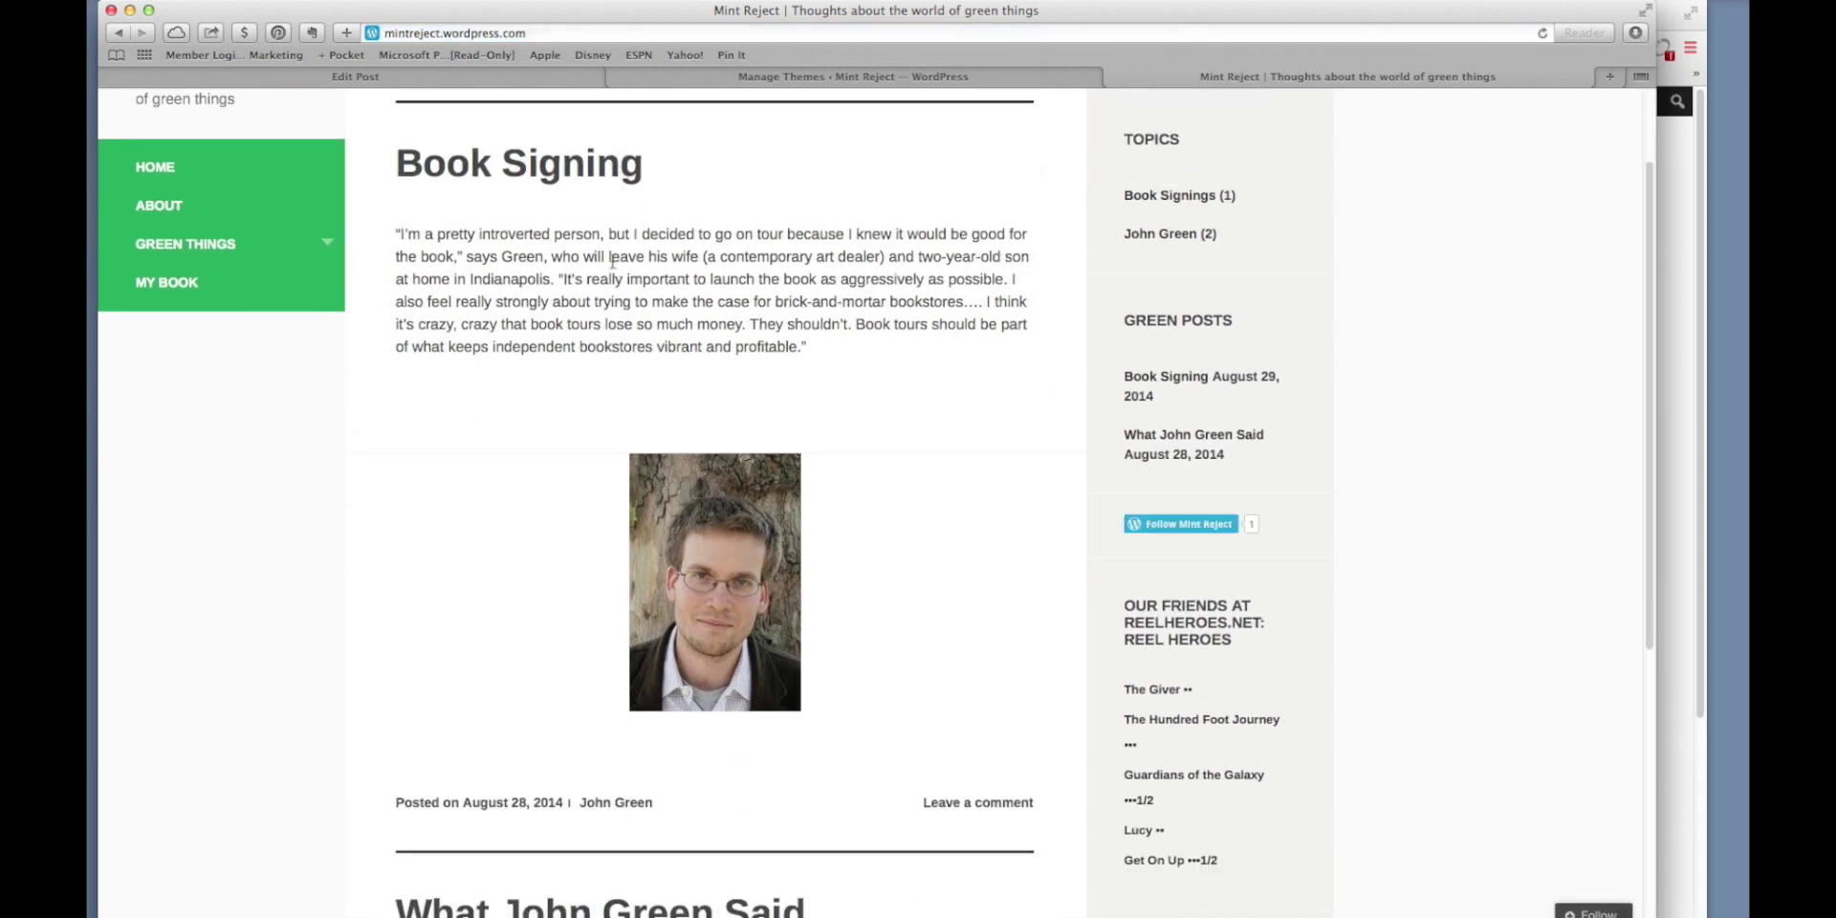
scroll(615, 270, "up", 10)
left_click(568, 302)
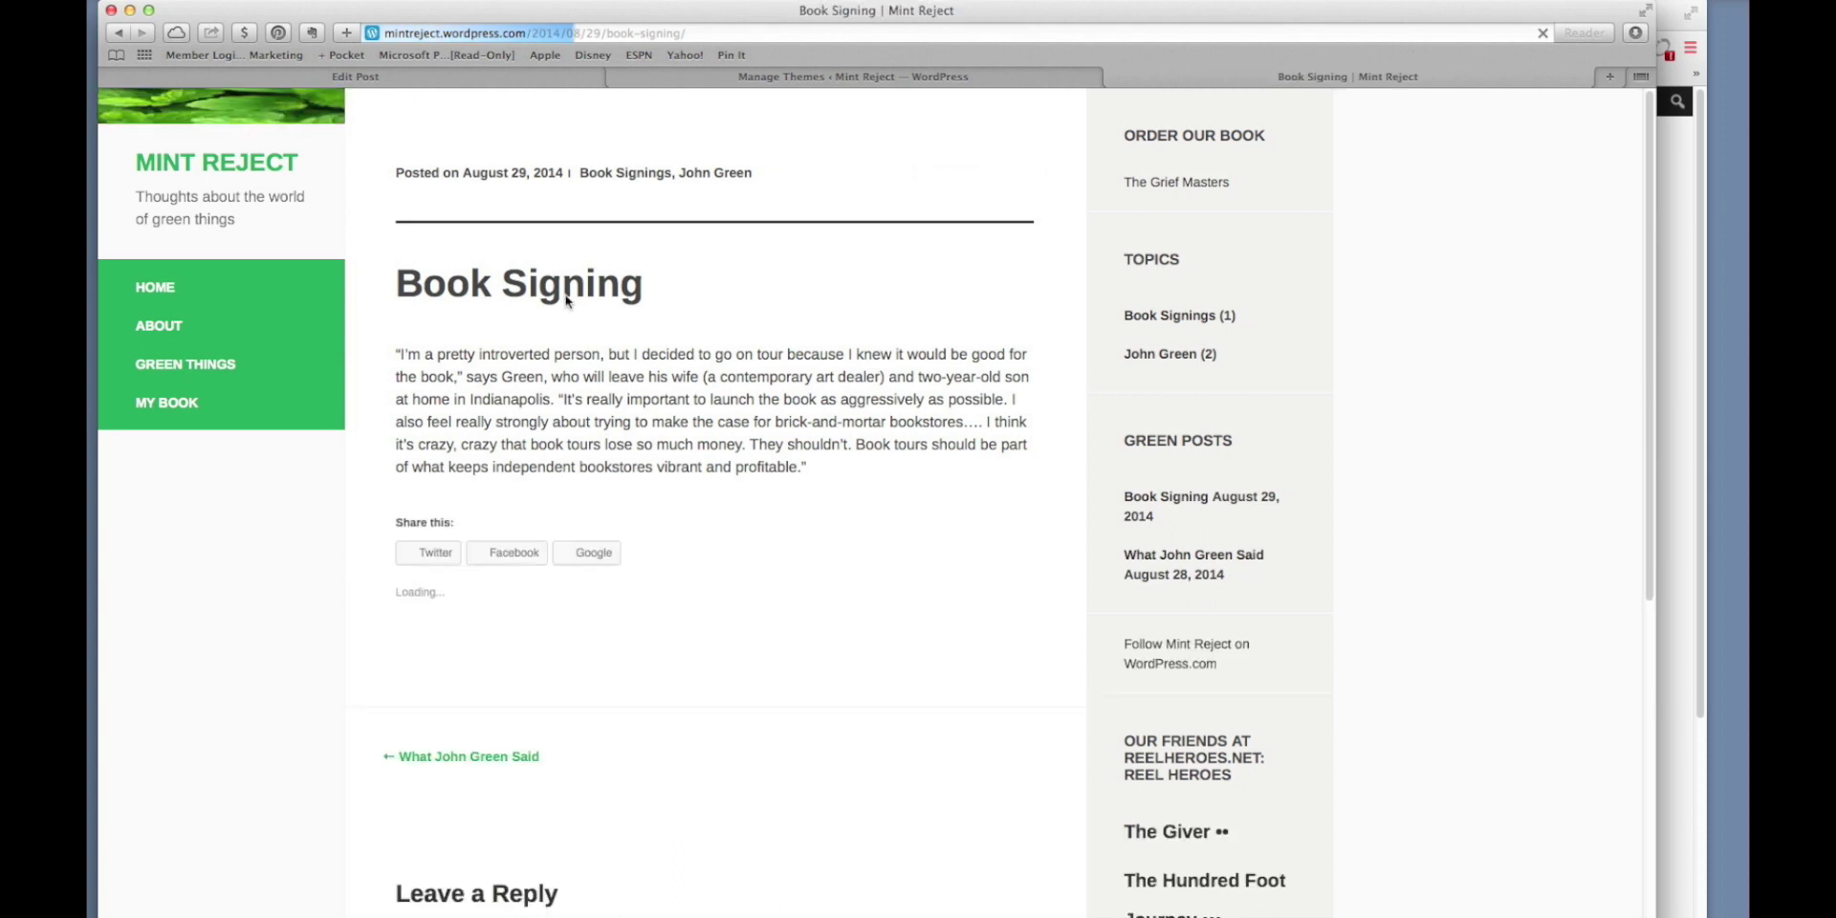
scroll(642, 492, "down", 3)
scroll(642, 492, "down", 4)
left_click(689, 550)
type("Great Article.")
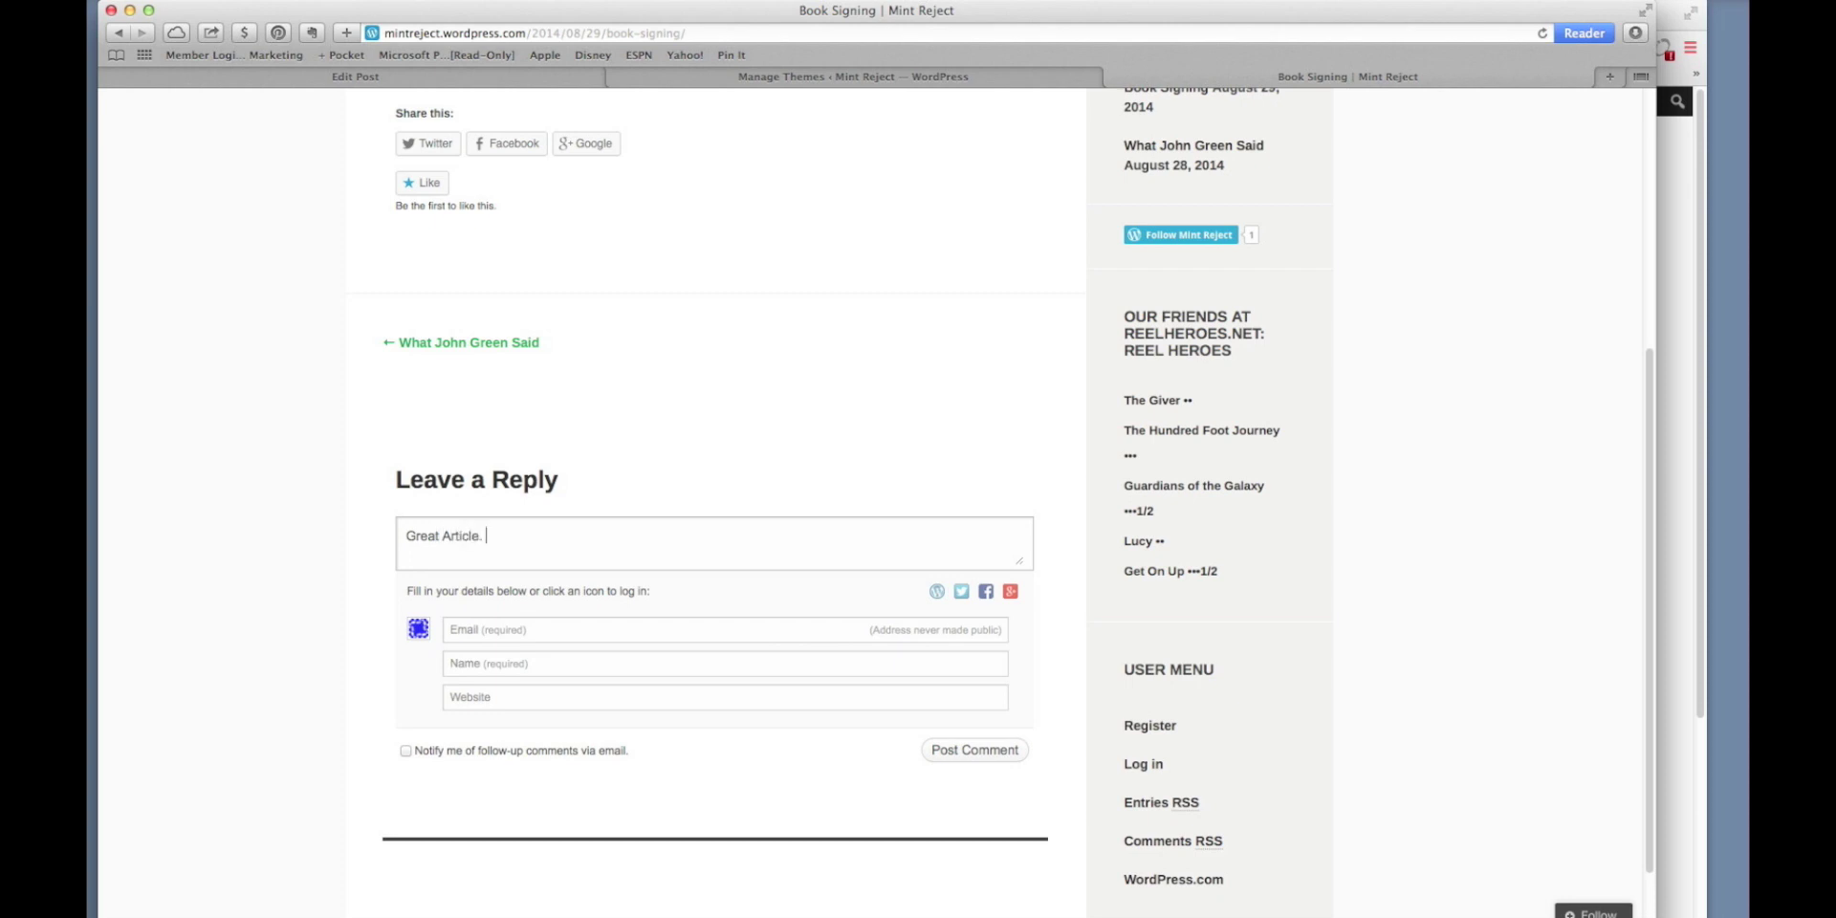
type(" Love the Greenery")
Fill in the commenter's email, name and website, enable follow-up notifications, and post the comment.
left_click(736, 633)
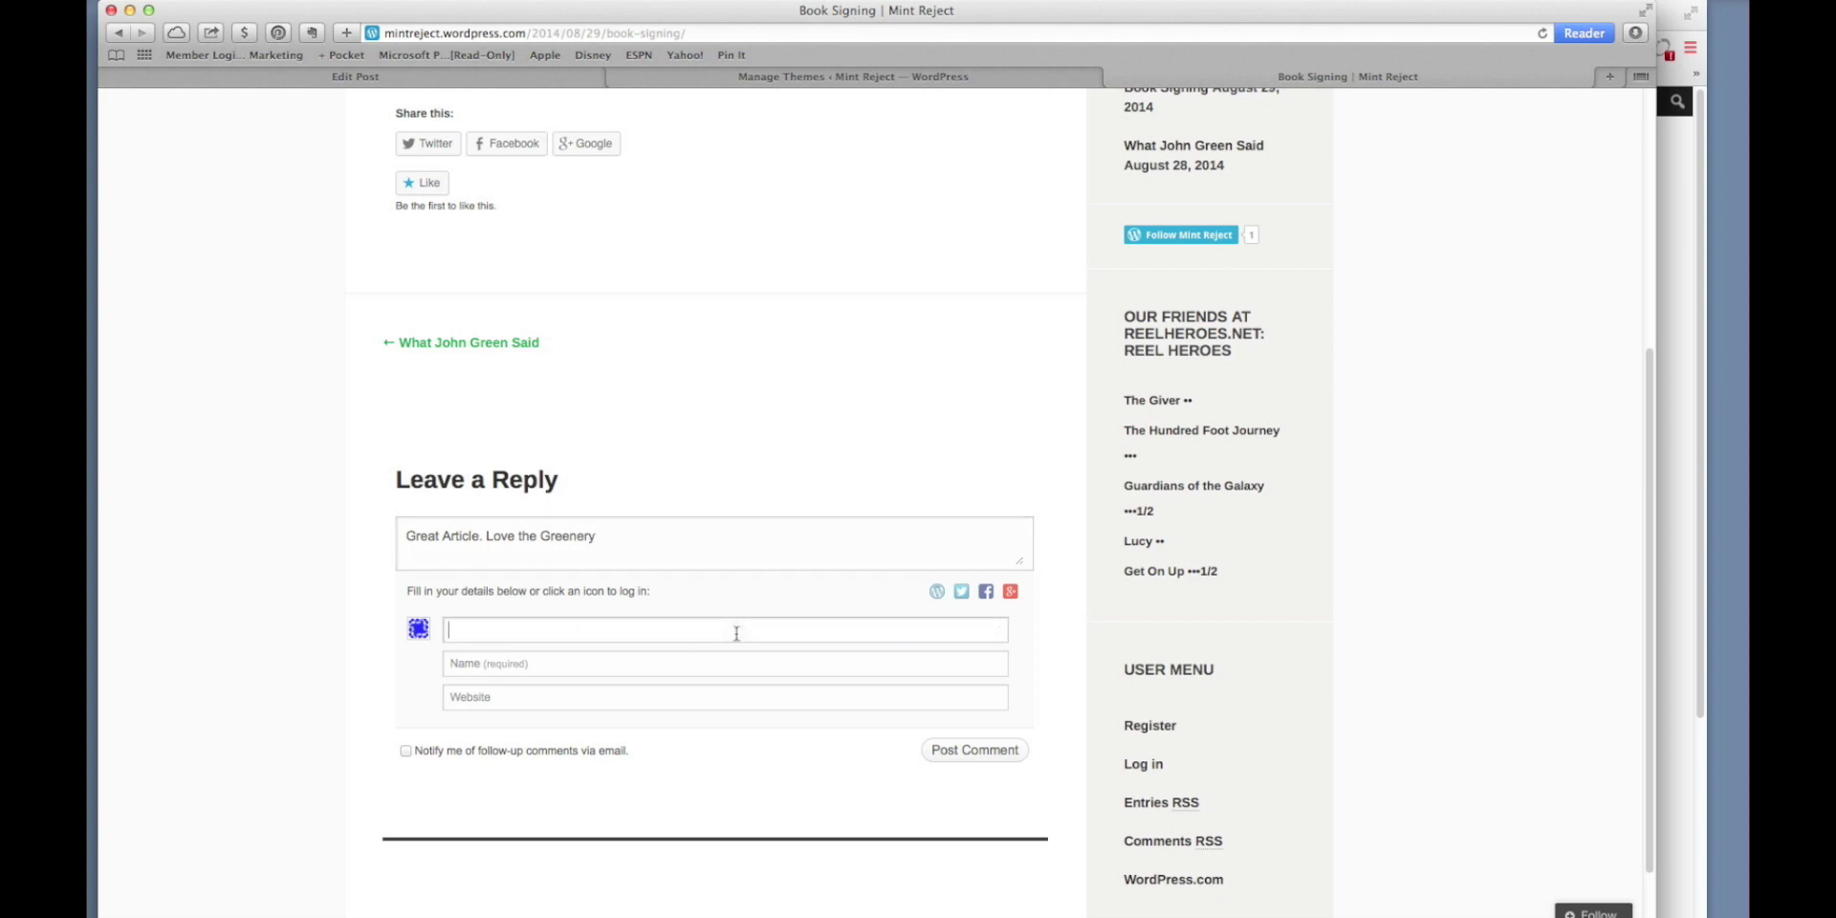
left_click(956, 750)
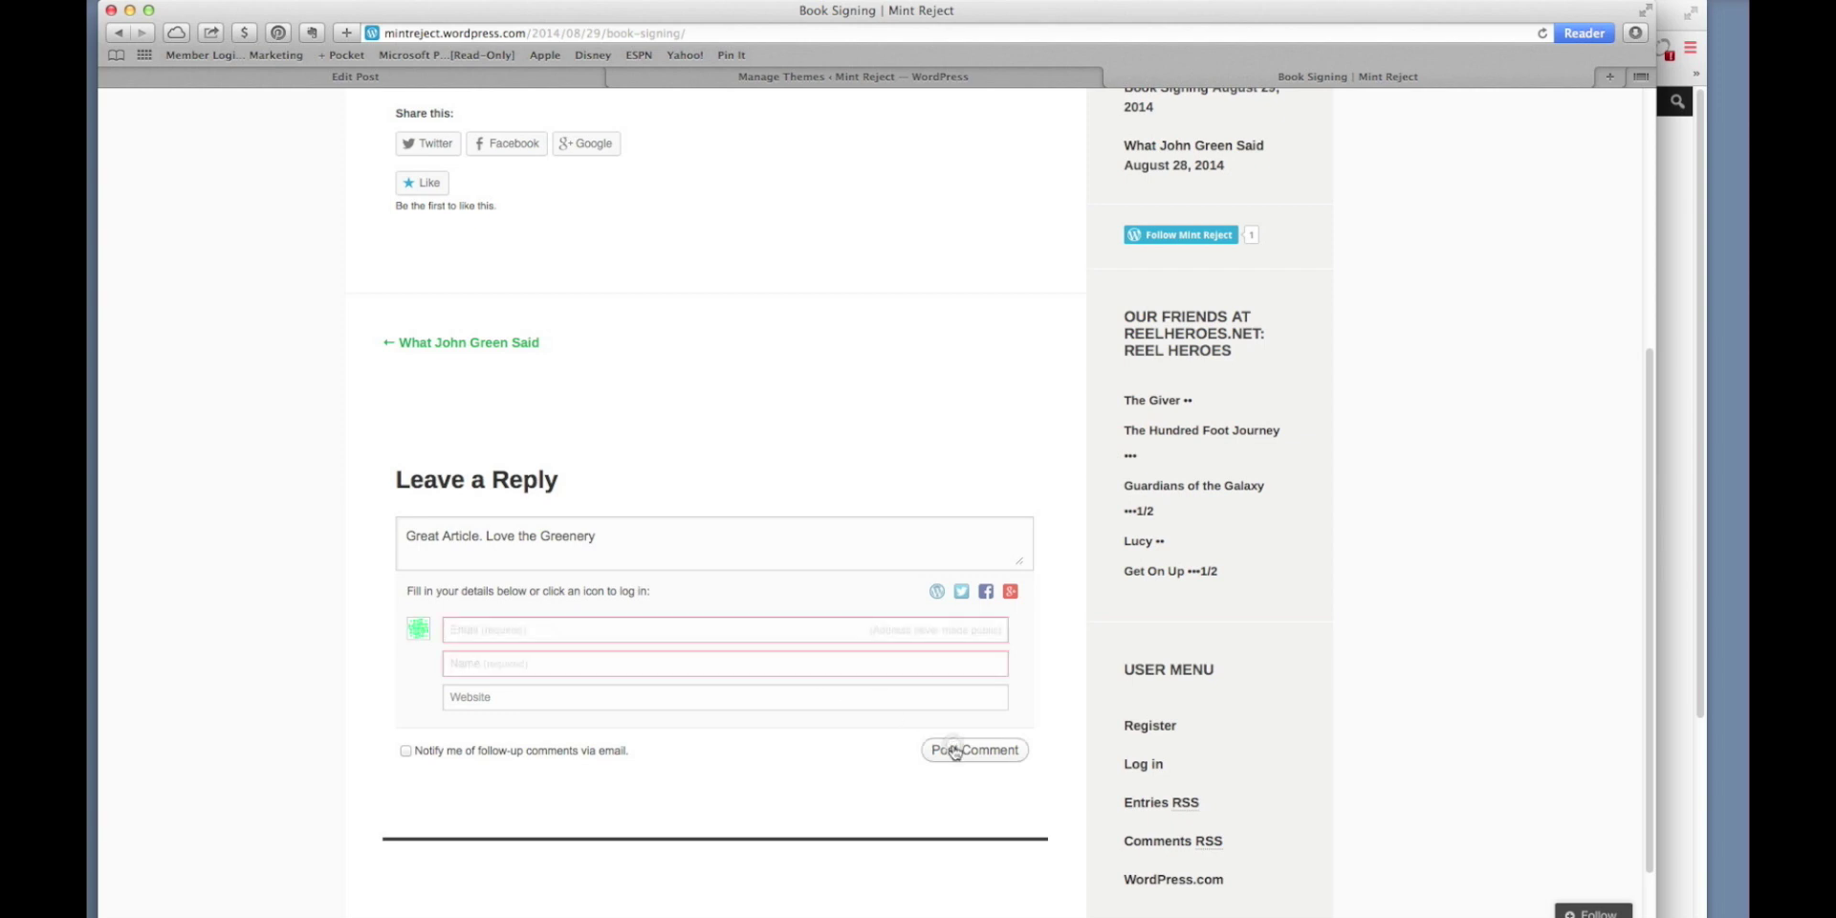
left_click(736, 623)
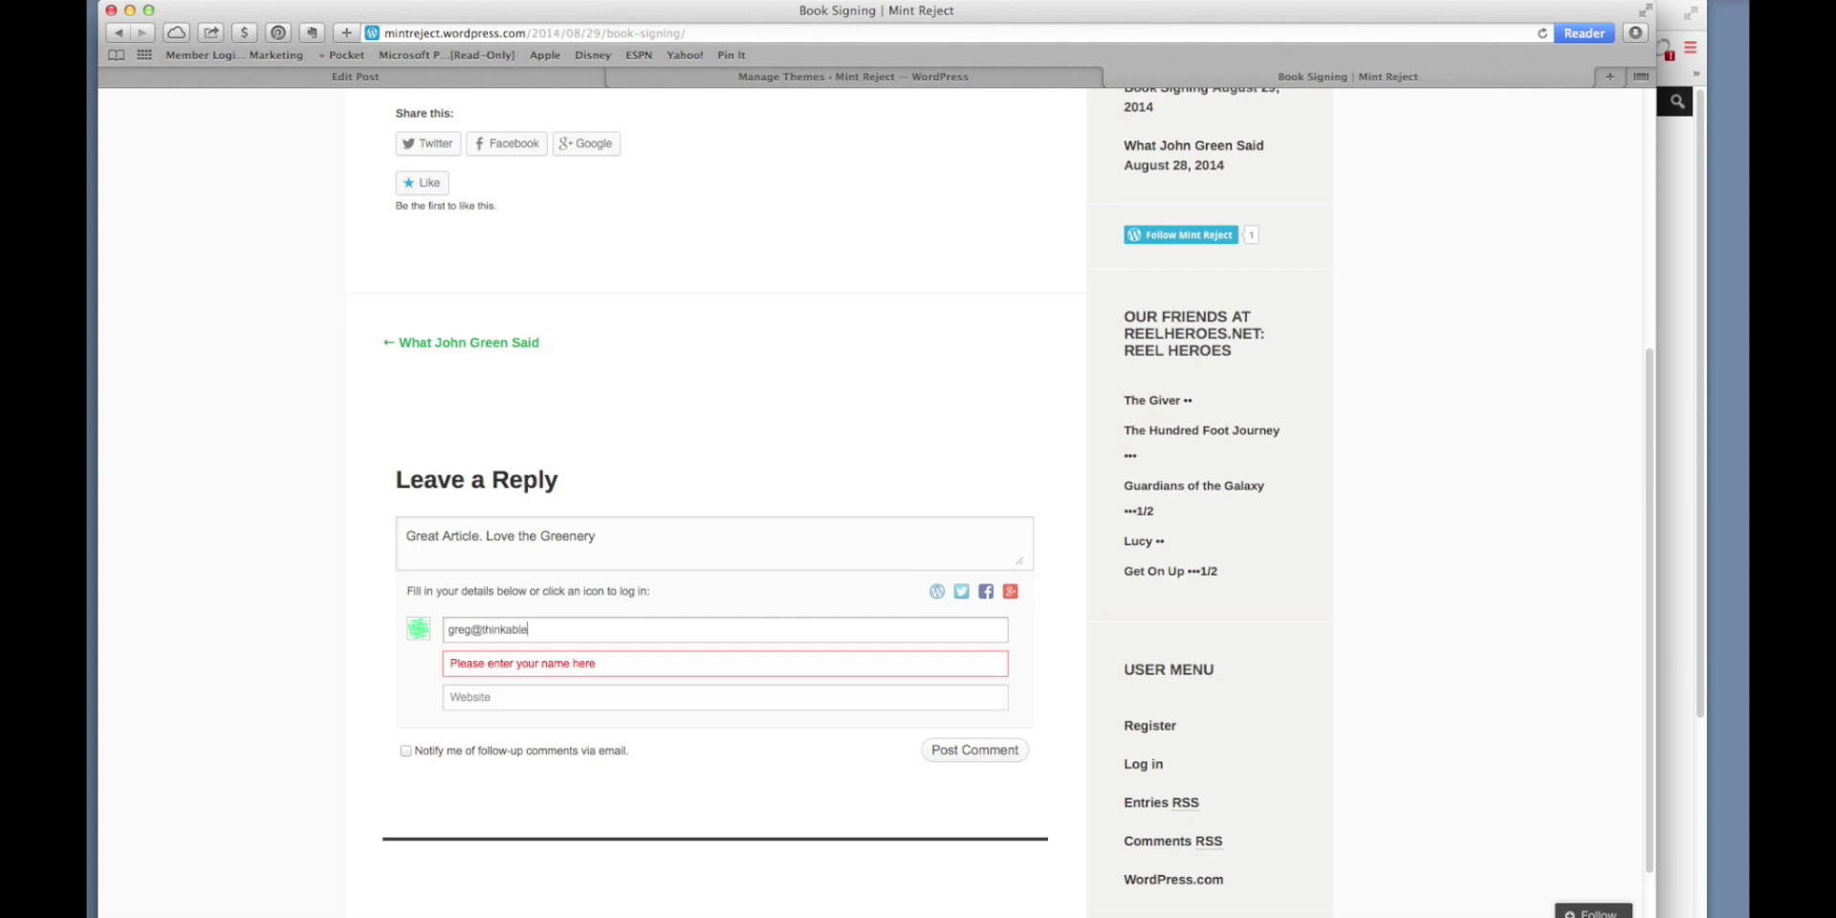
key("Tab")
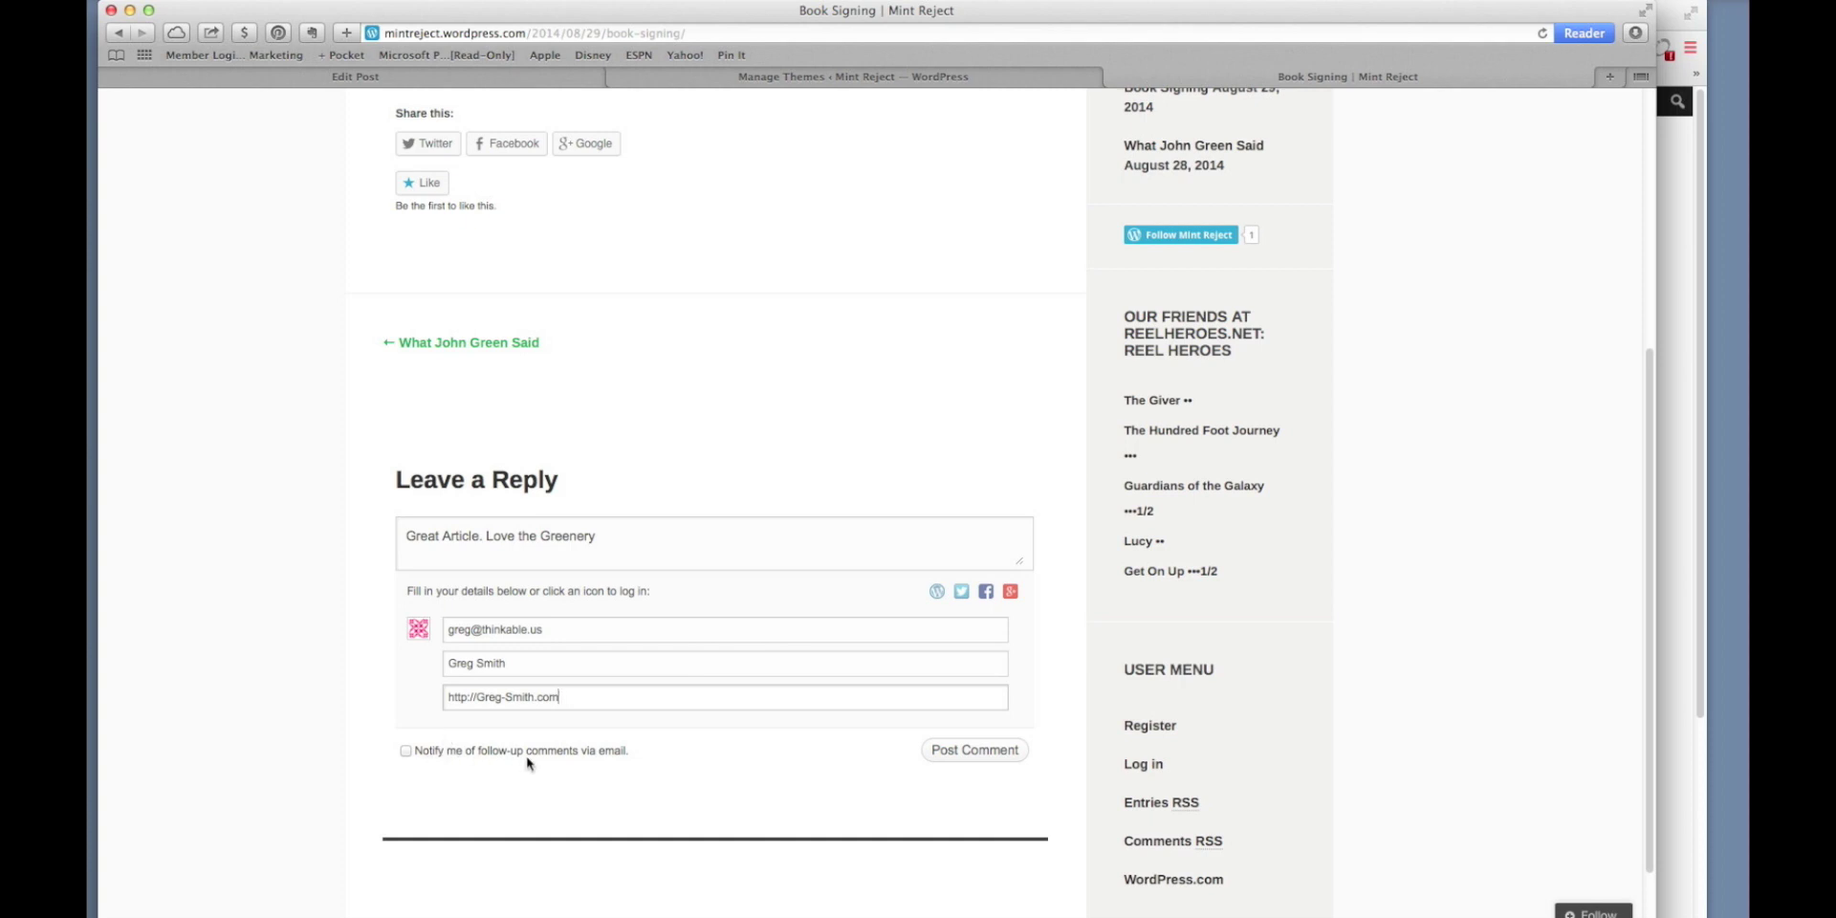
left_click(408, 753)
left_click(959, 756)
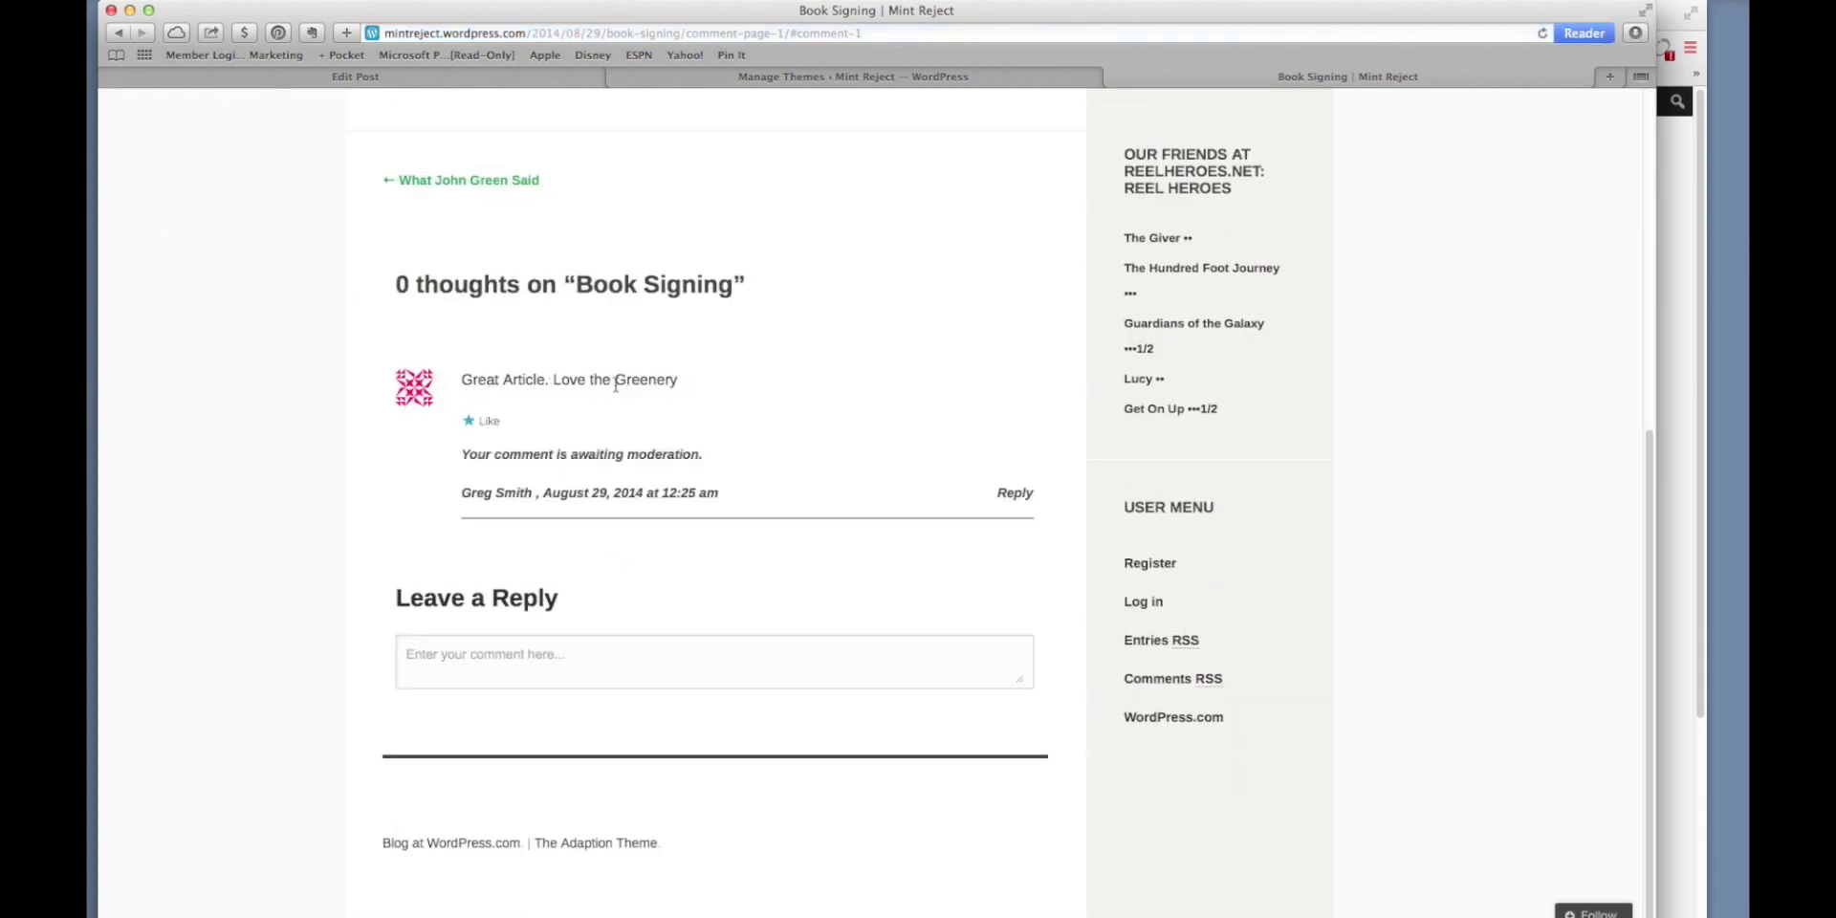
Select the awaiting-moderation notice, then bring up the signed-in Mint Reject home page in the other browser.
left_click_drag(462, 458, 704, 457)
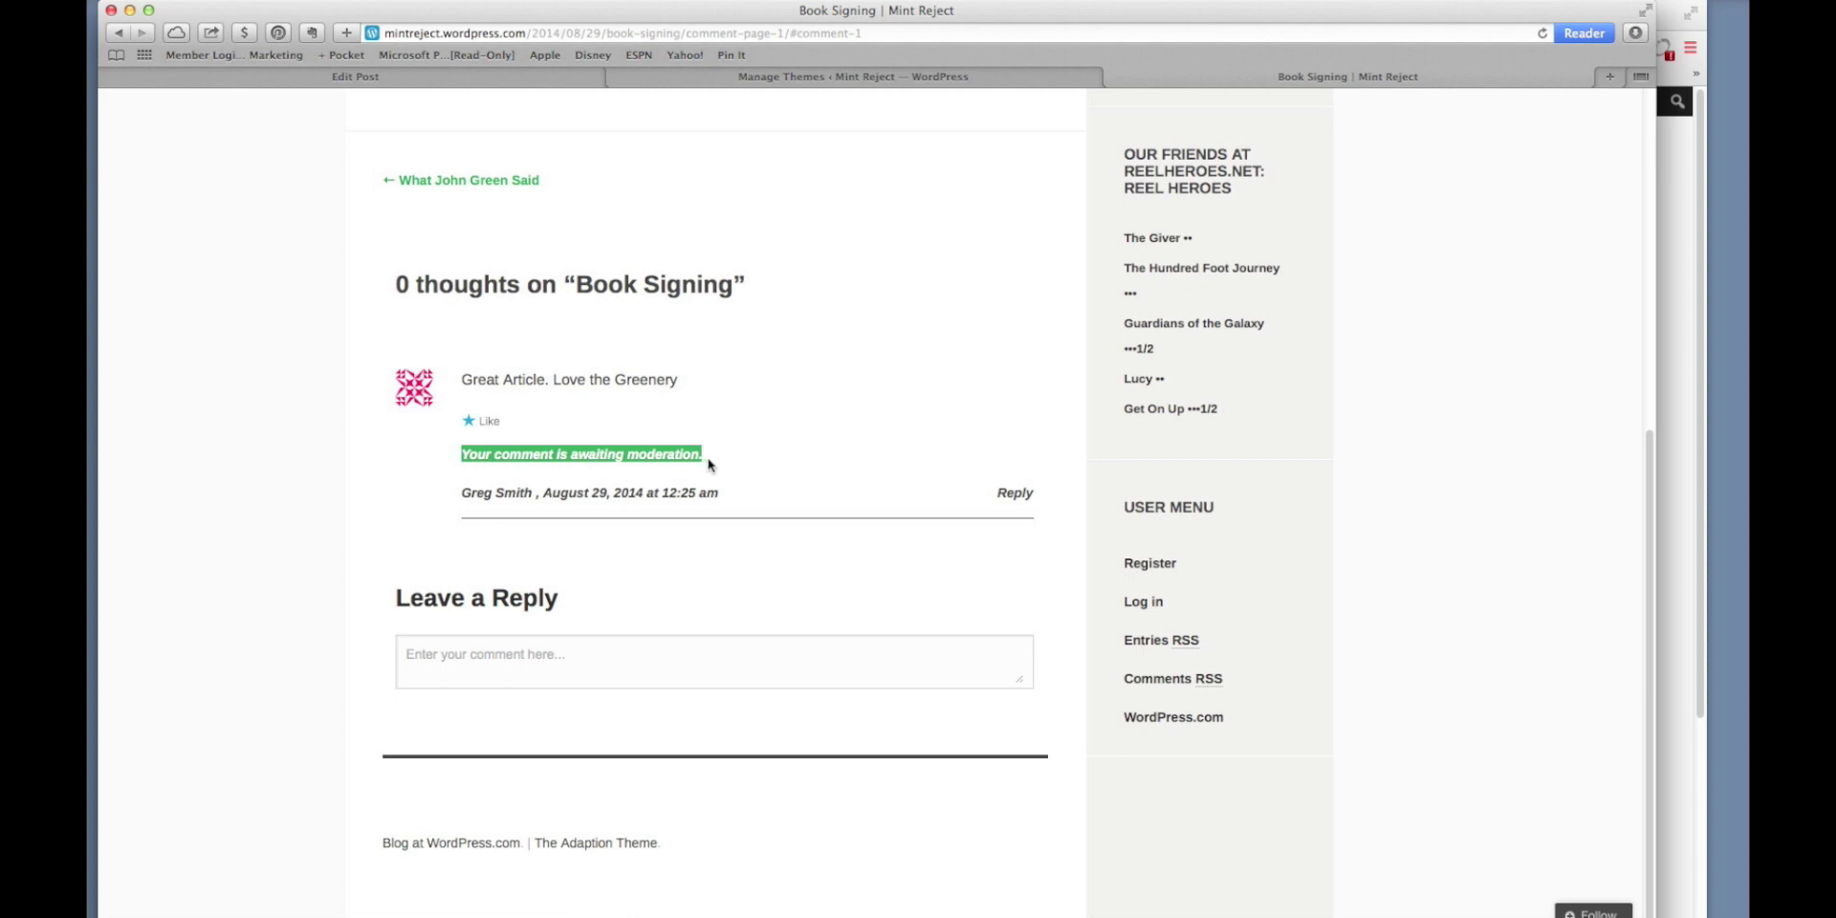
scroll(772, 415, "up", 2)
scroll(772, 414, "up", 8)
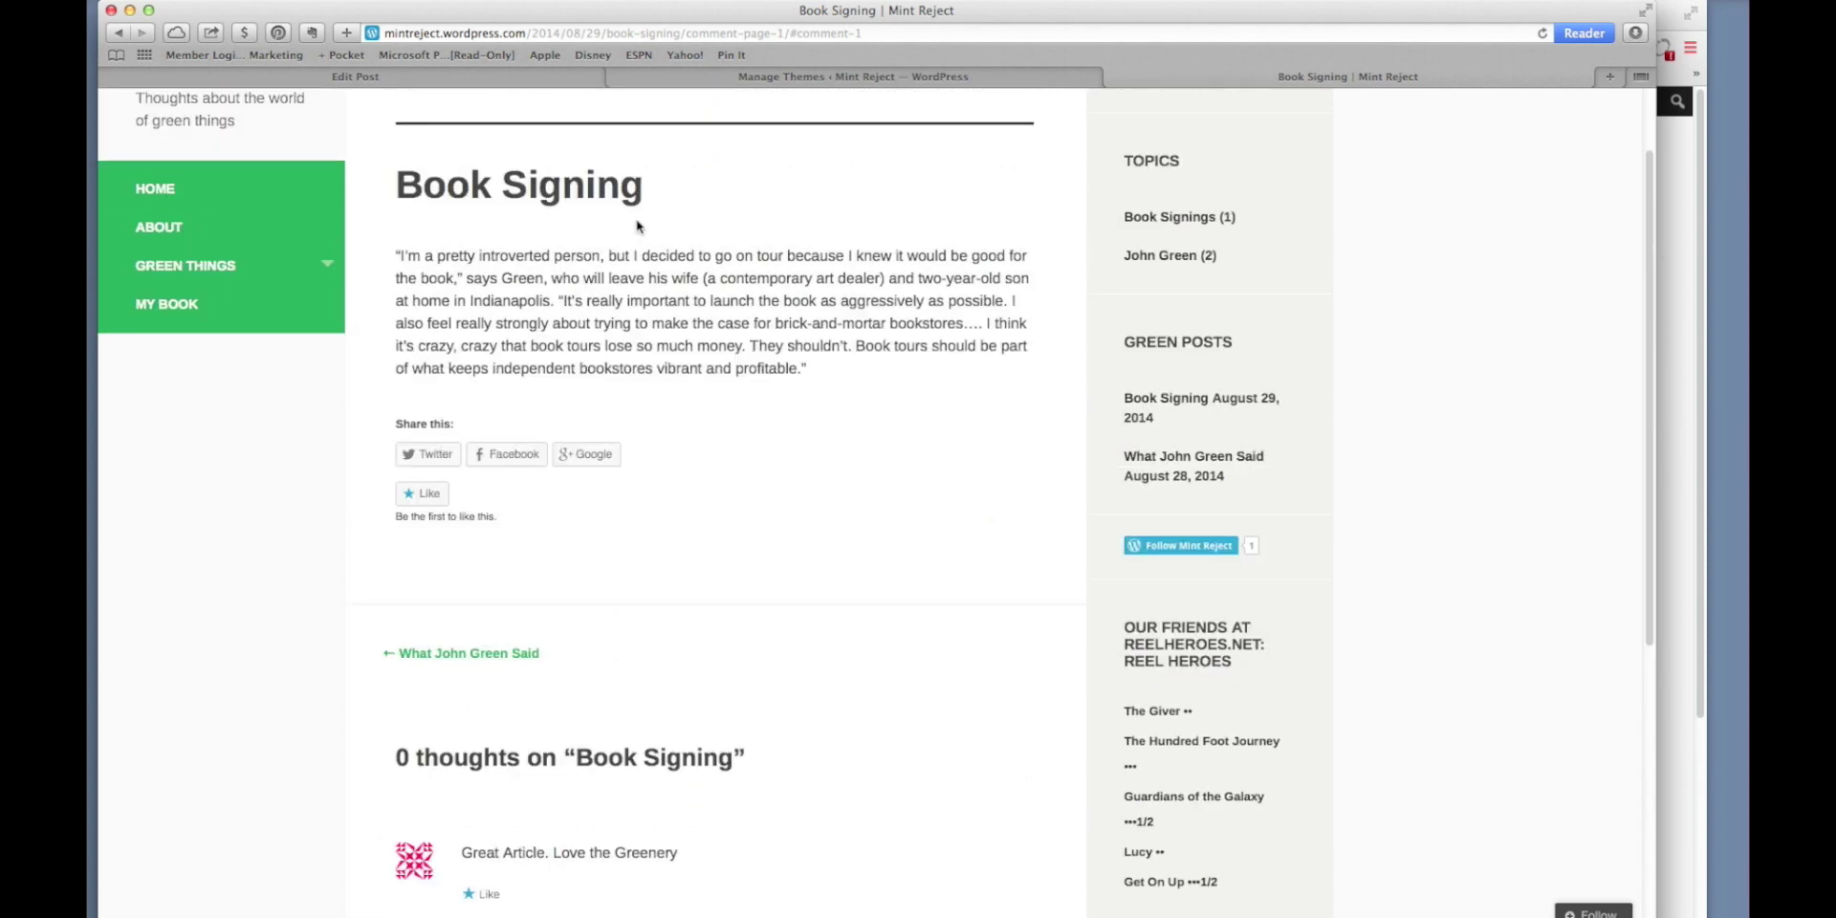
left_click(130, 11)
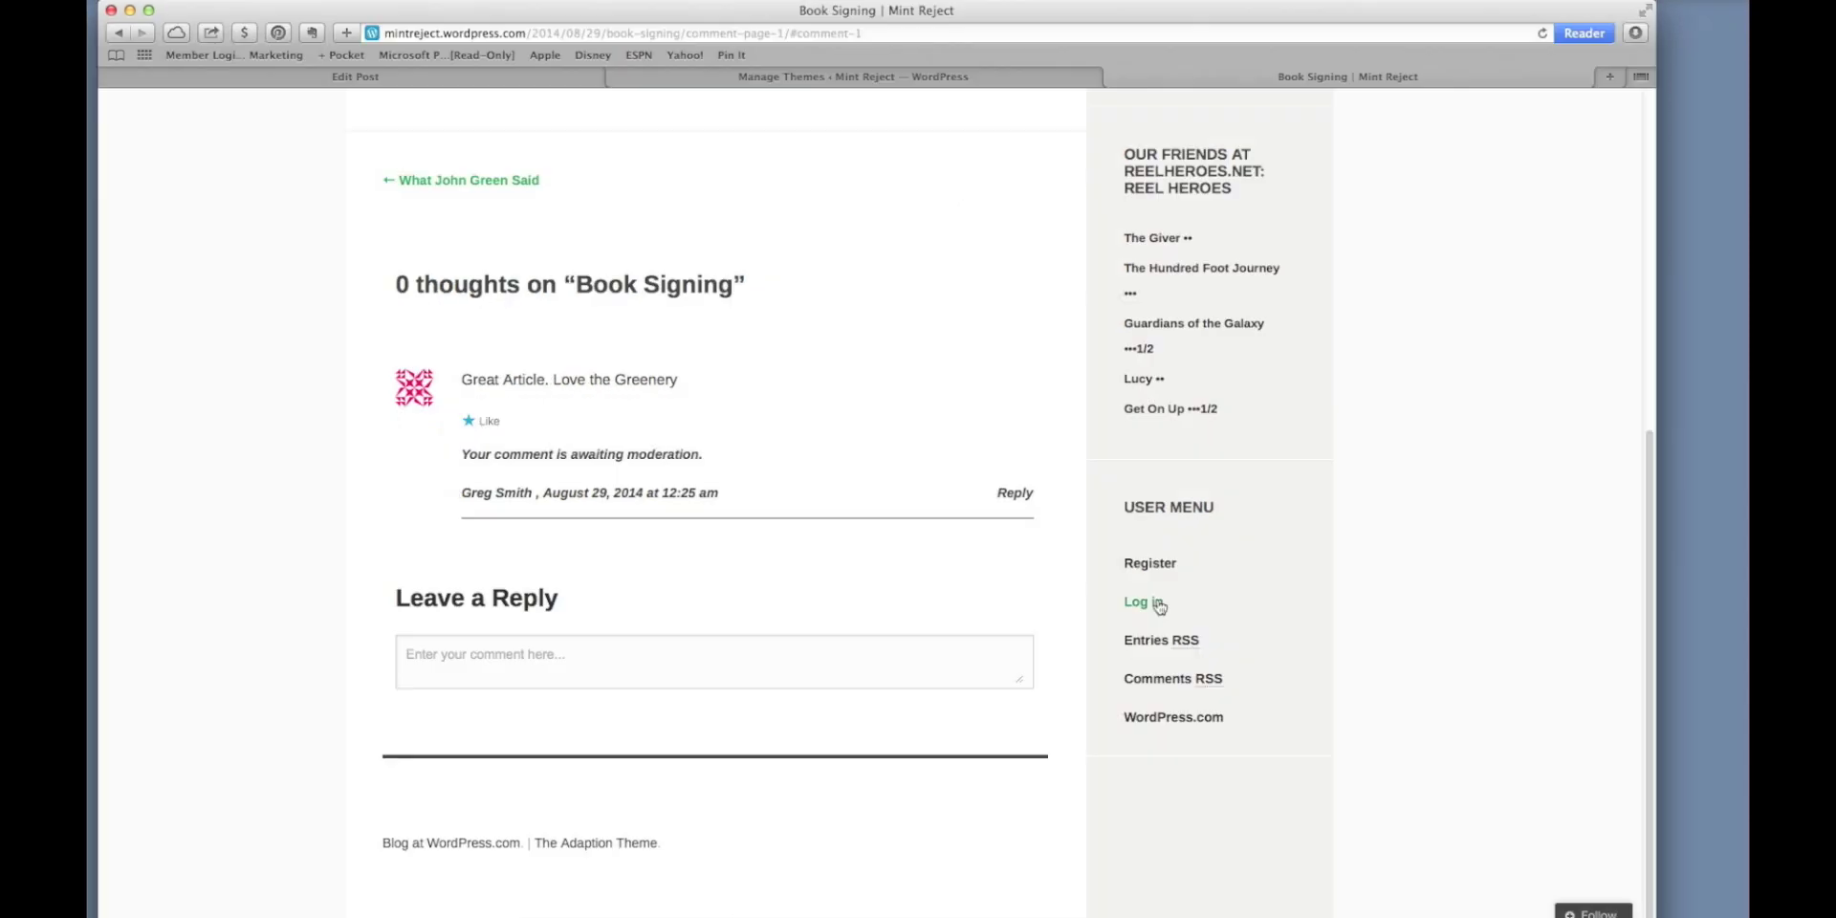
Sign in on wp-login.php with the account email and password, re-entering the password once.
left_click(1156, 602)
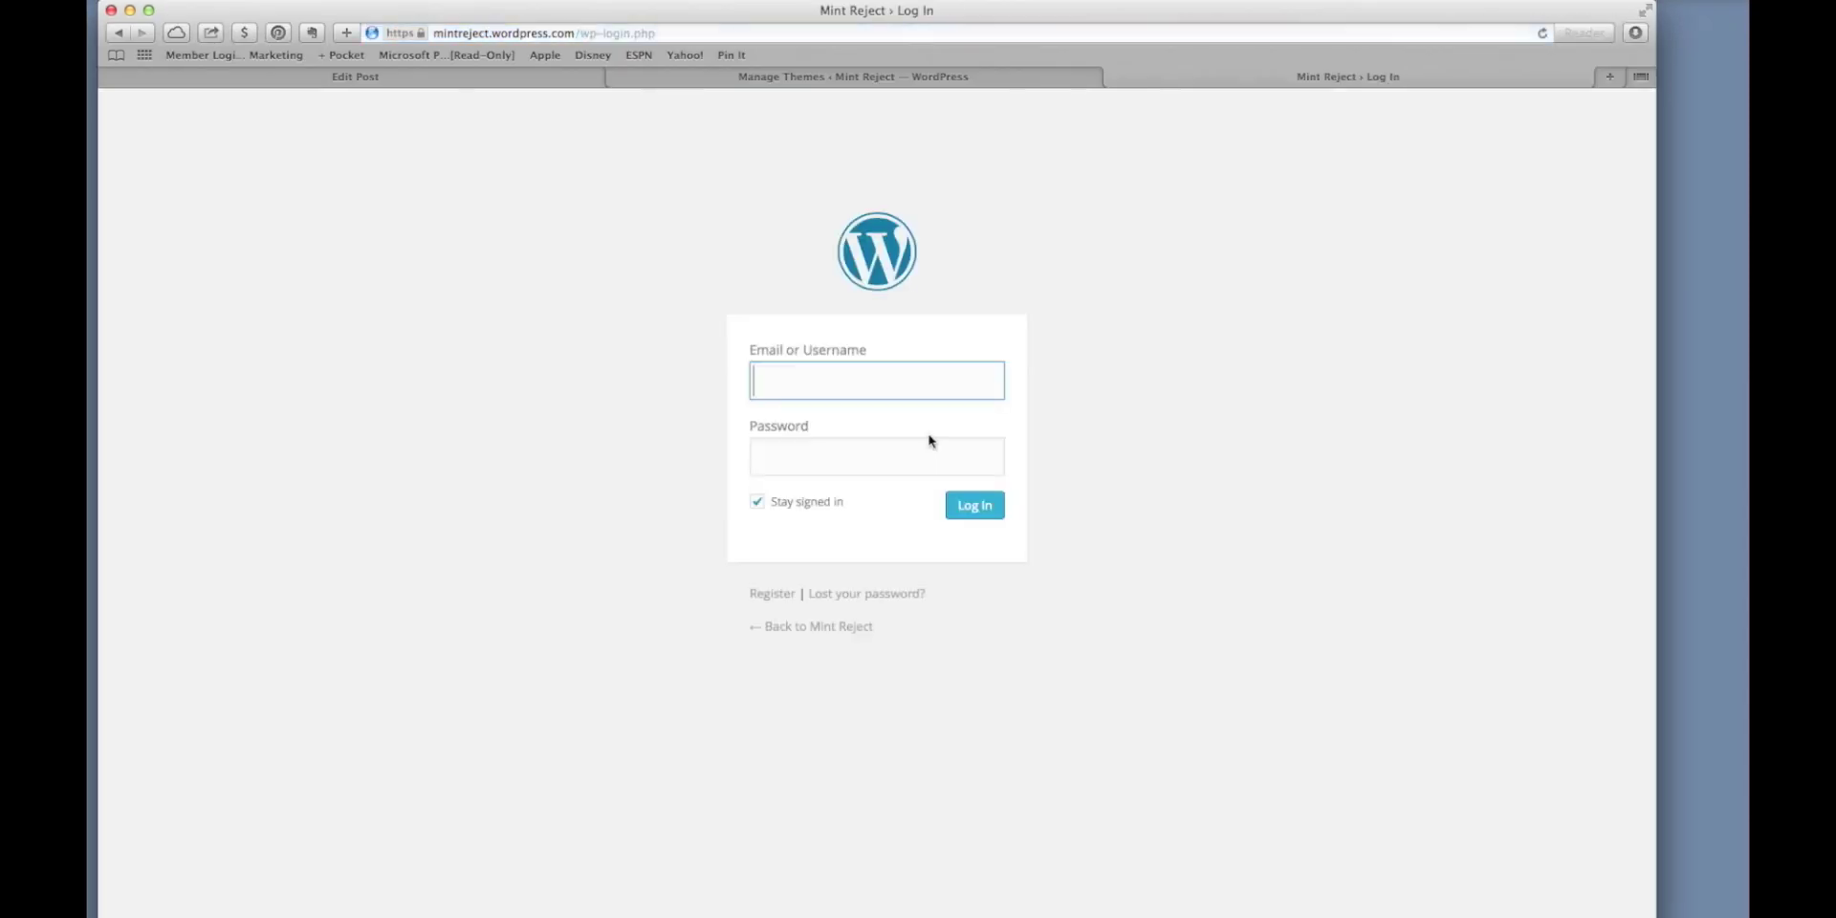
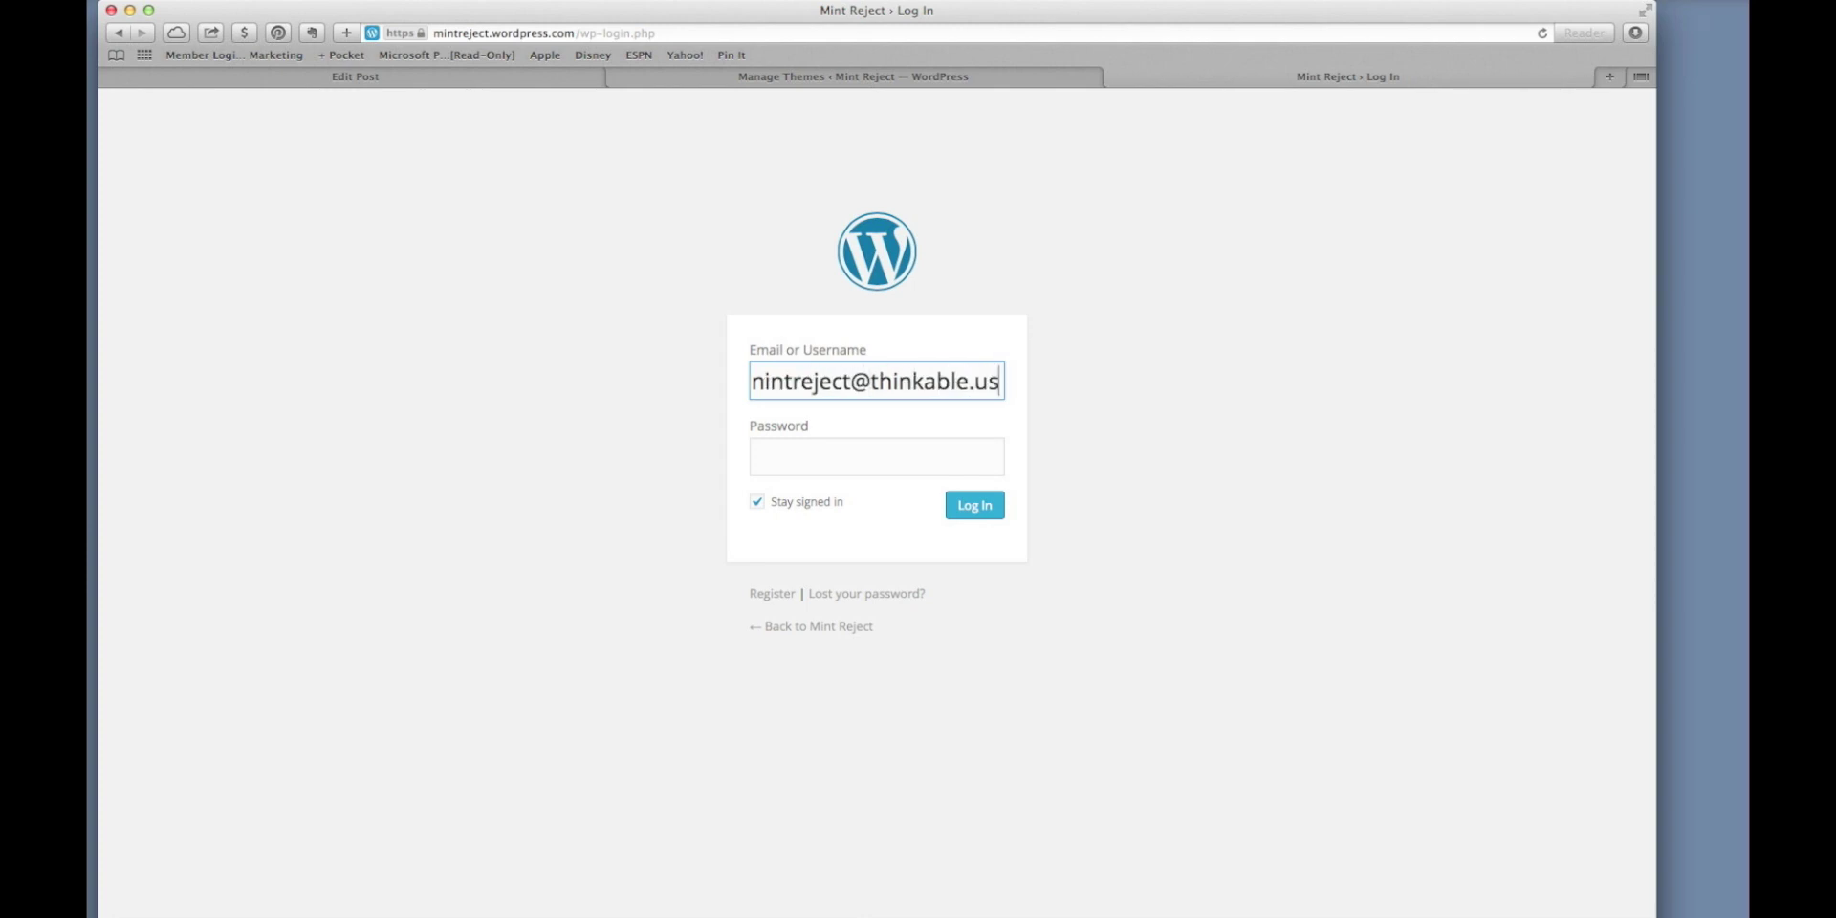
left_click(877, 456)
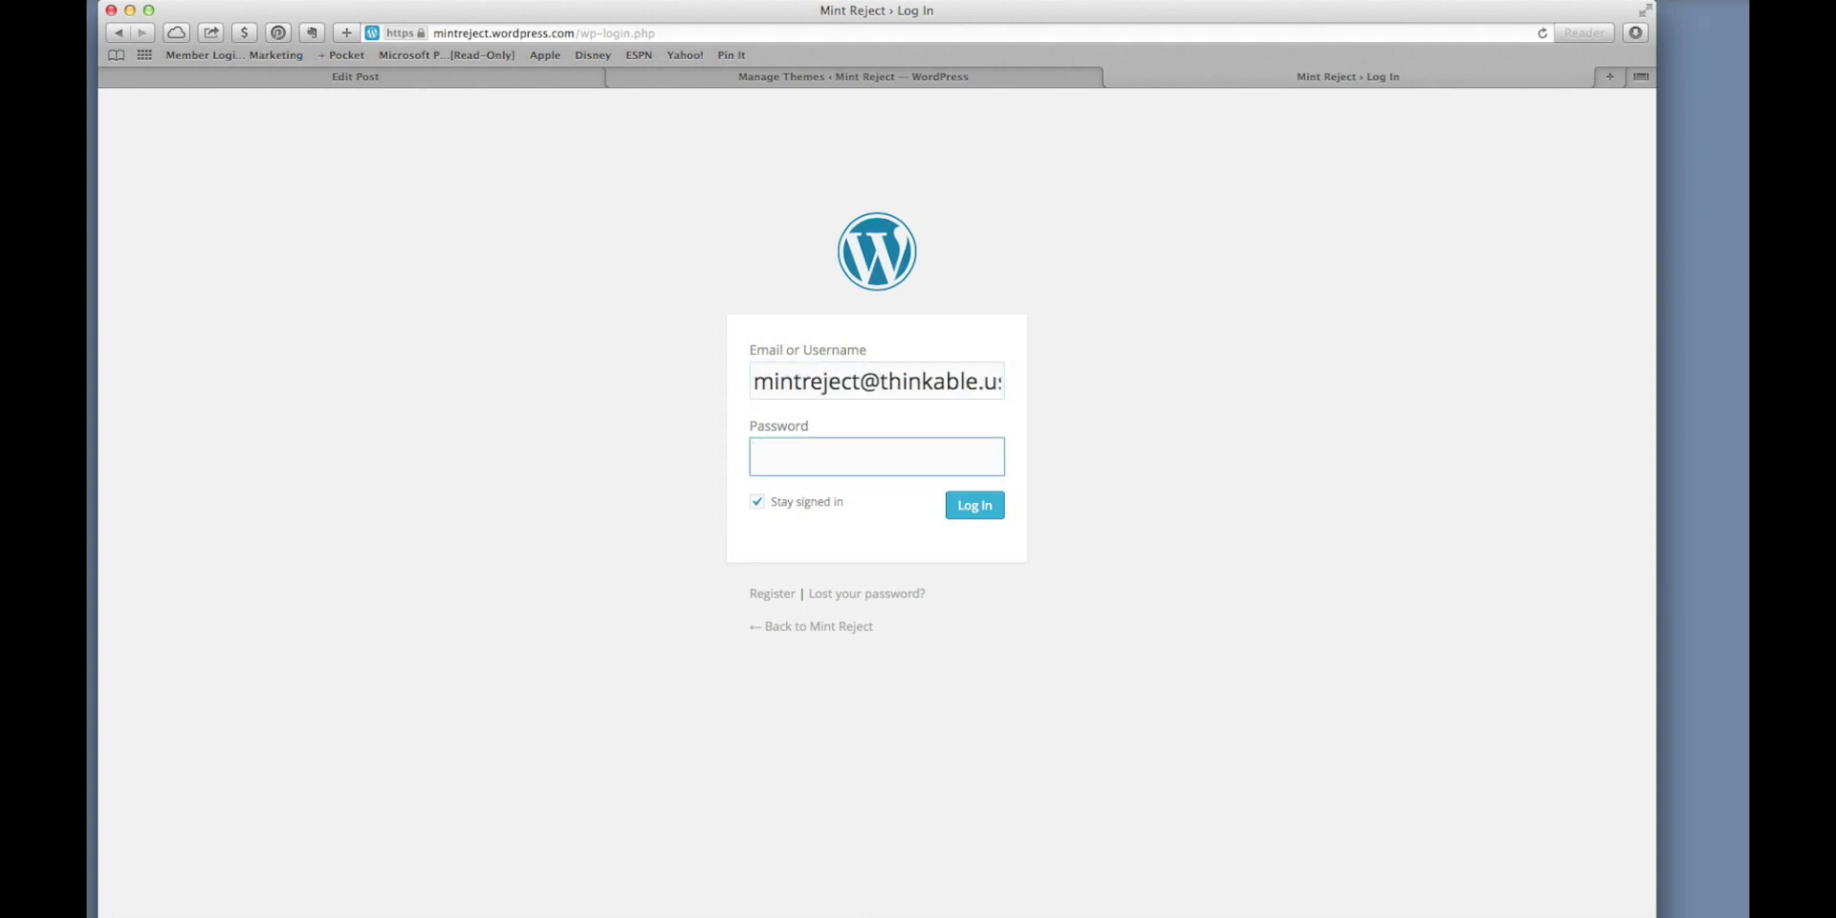
type("********")
key("Return")
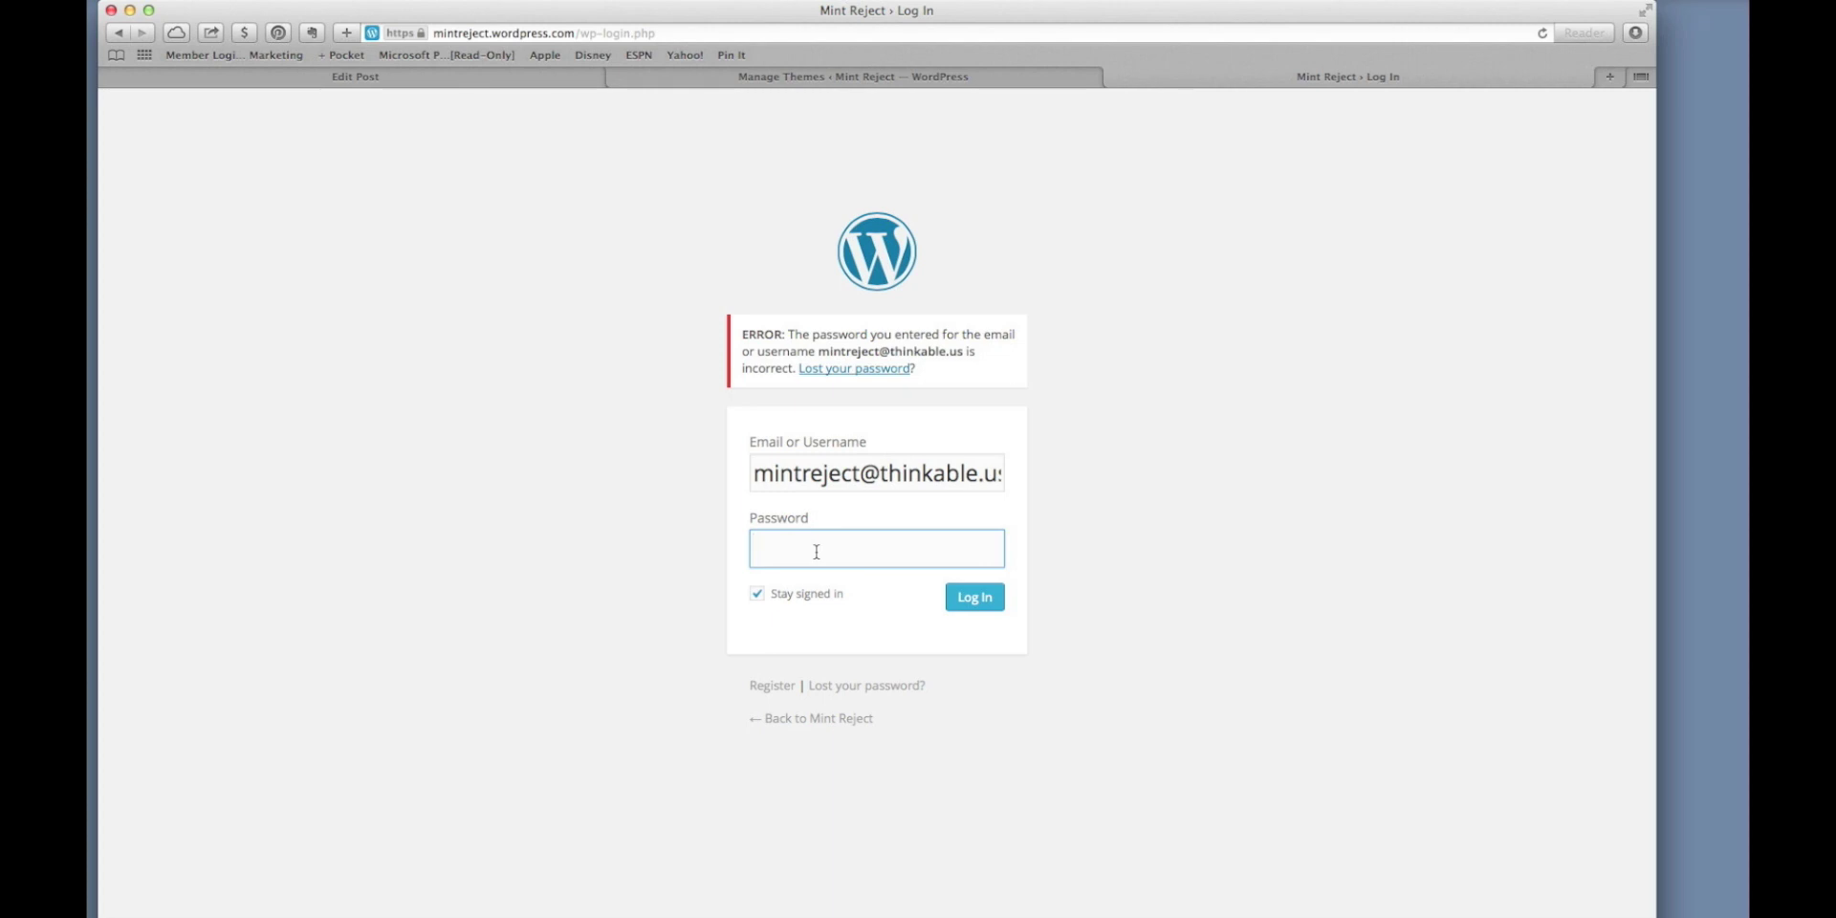
type("***********")
key("Return")
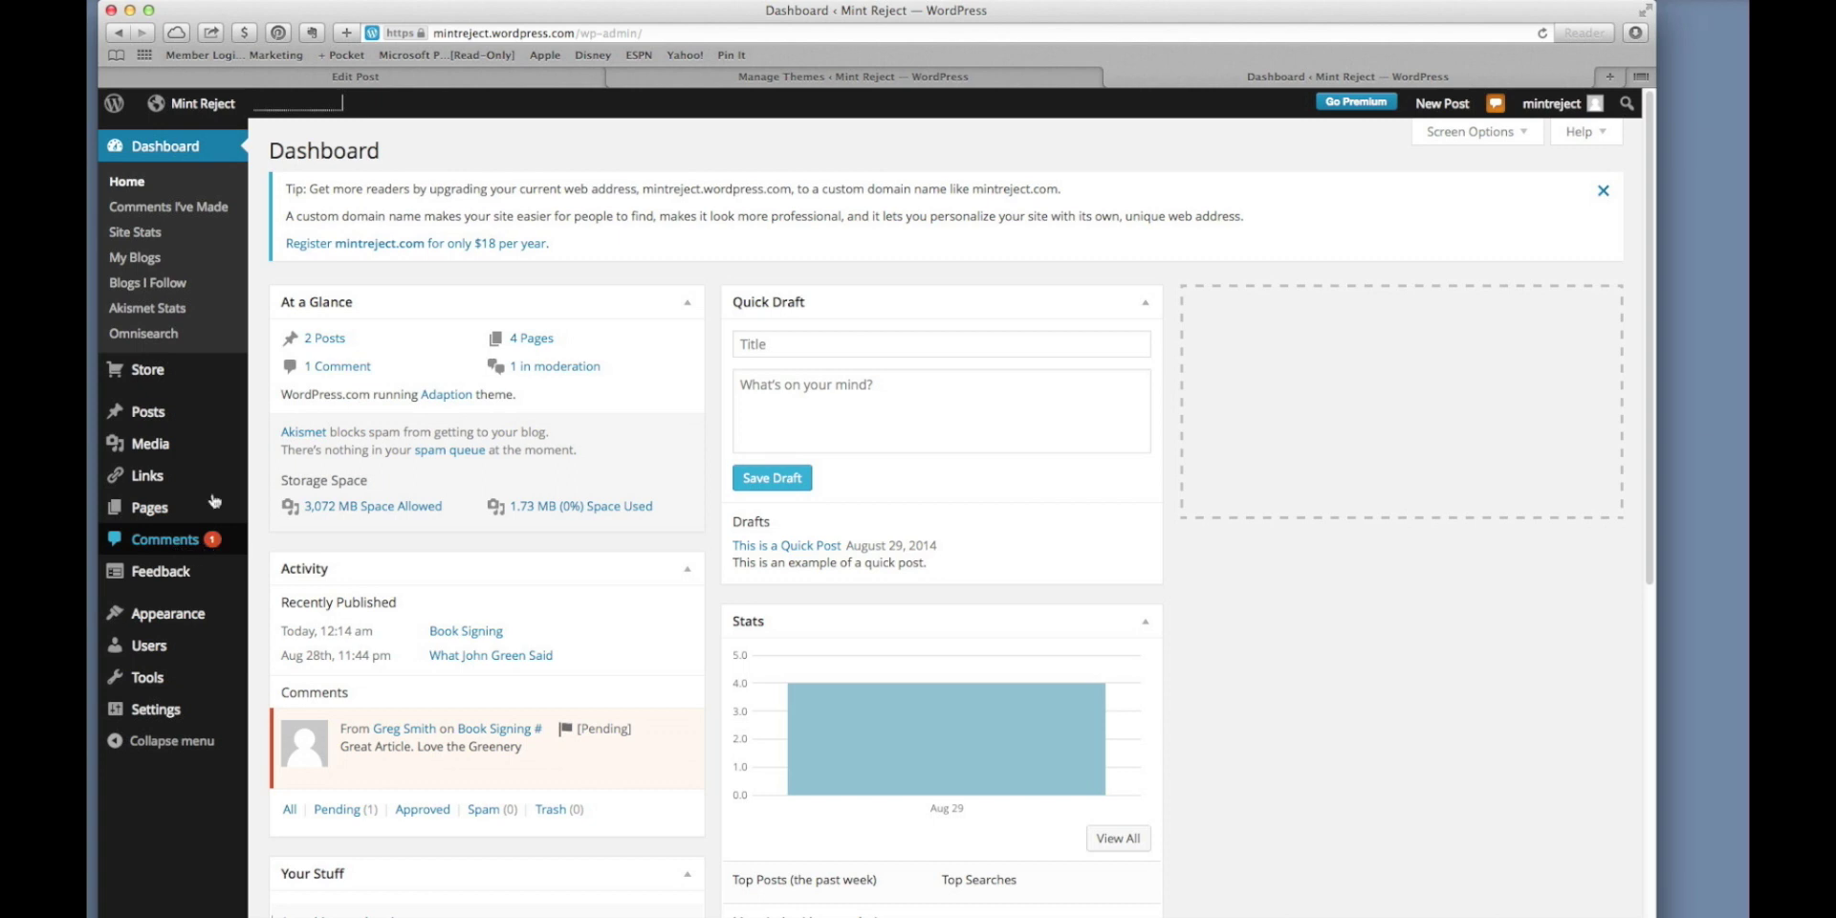
Approve the pending Book Signing comment on the Comments page, then switch to the other browser window.
mouse_move(218, 117)
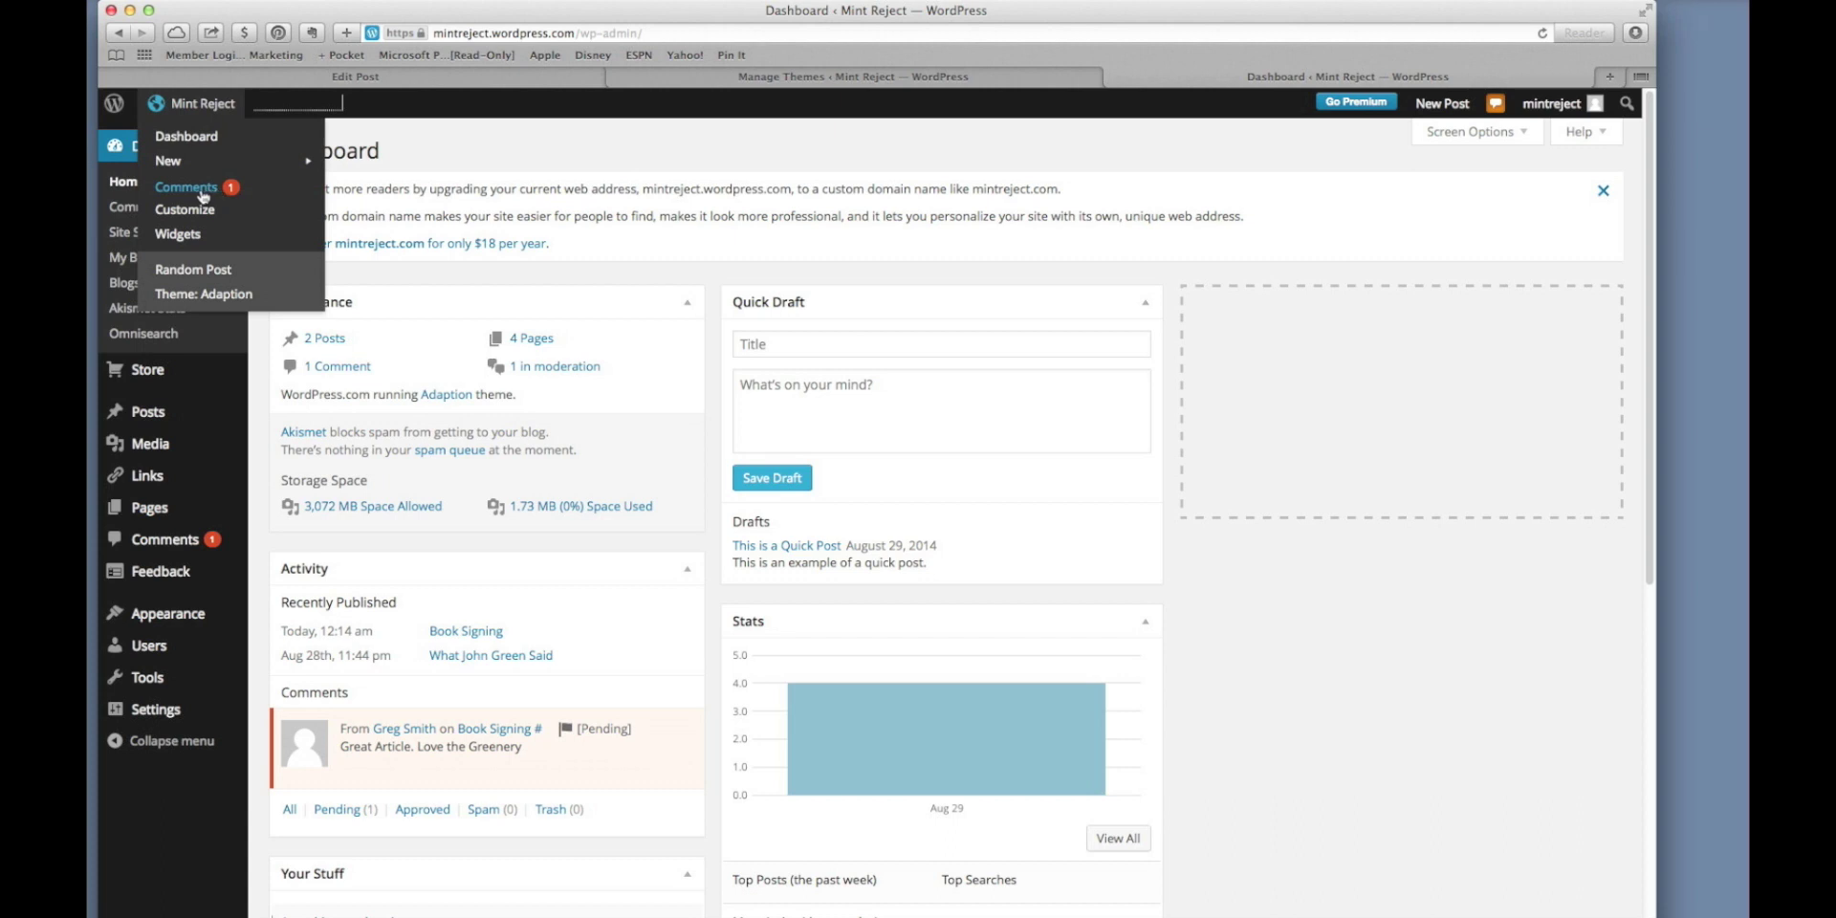
left_click(203, 191)
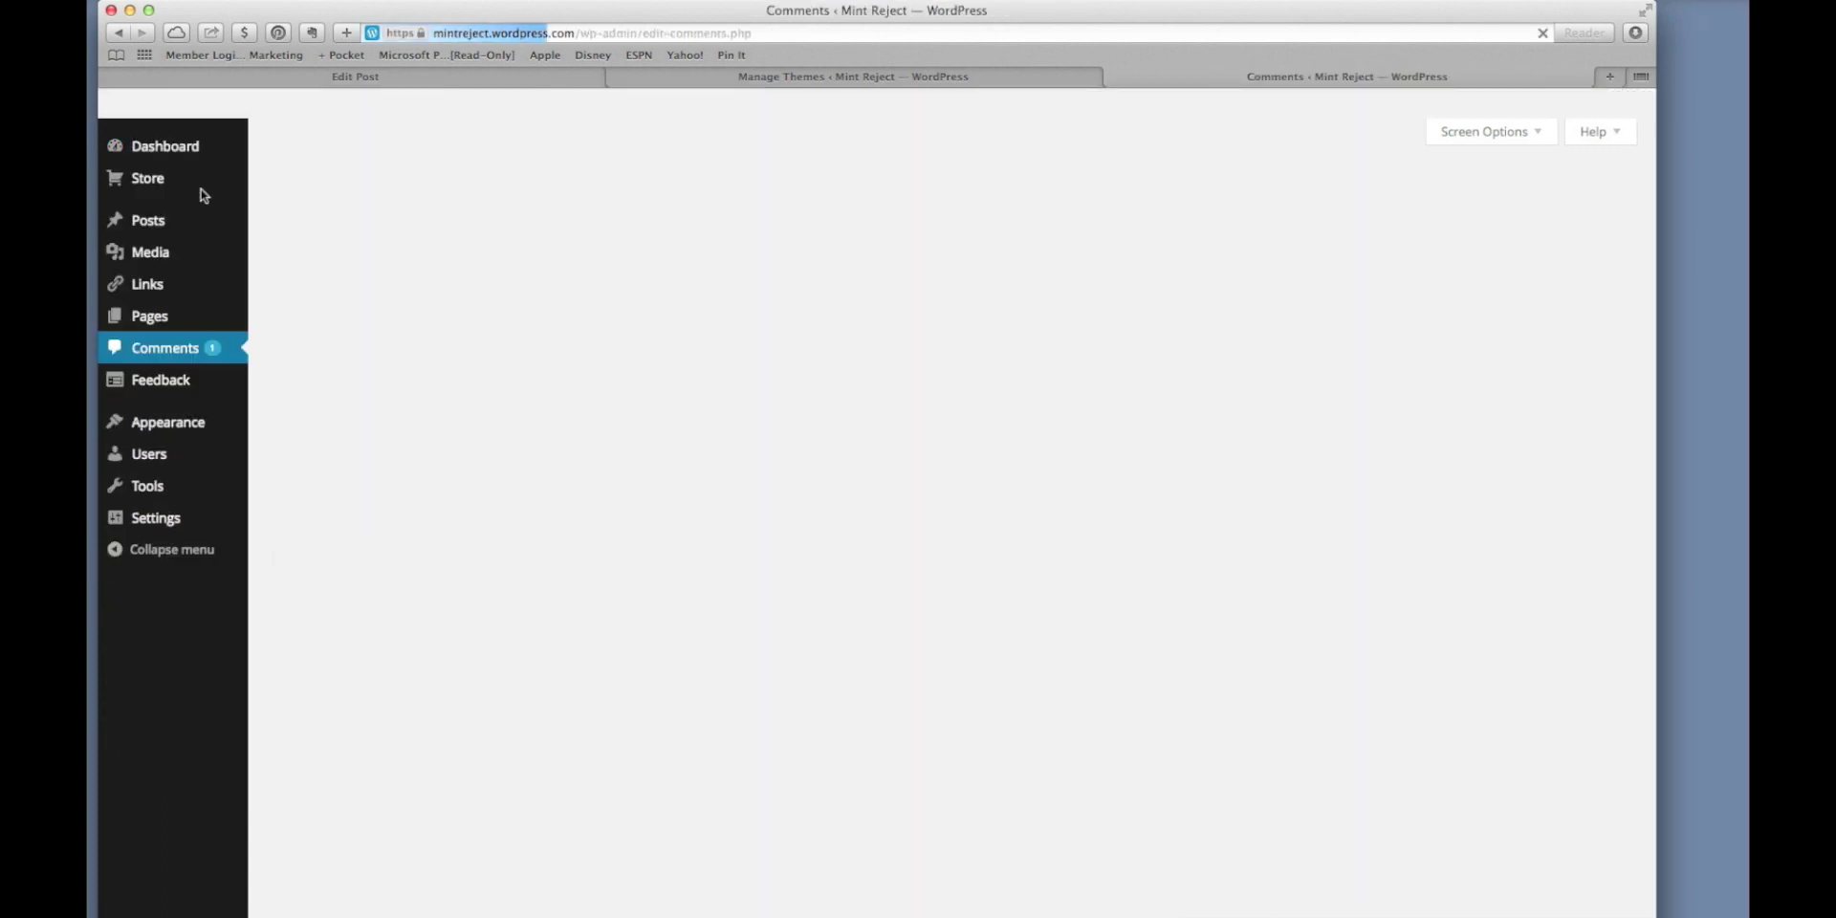
mouse_move(316, 348)
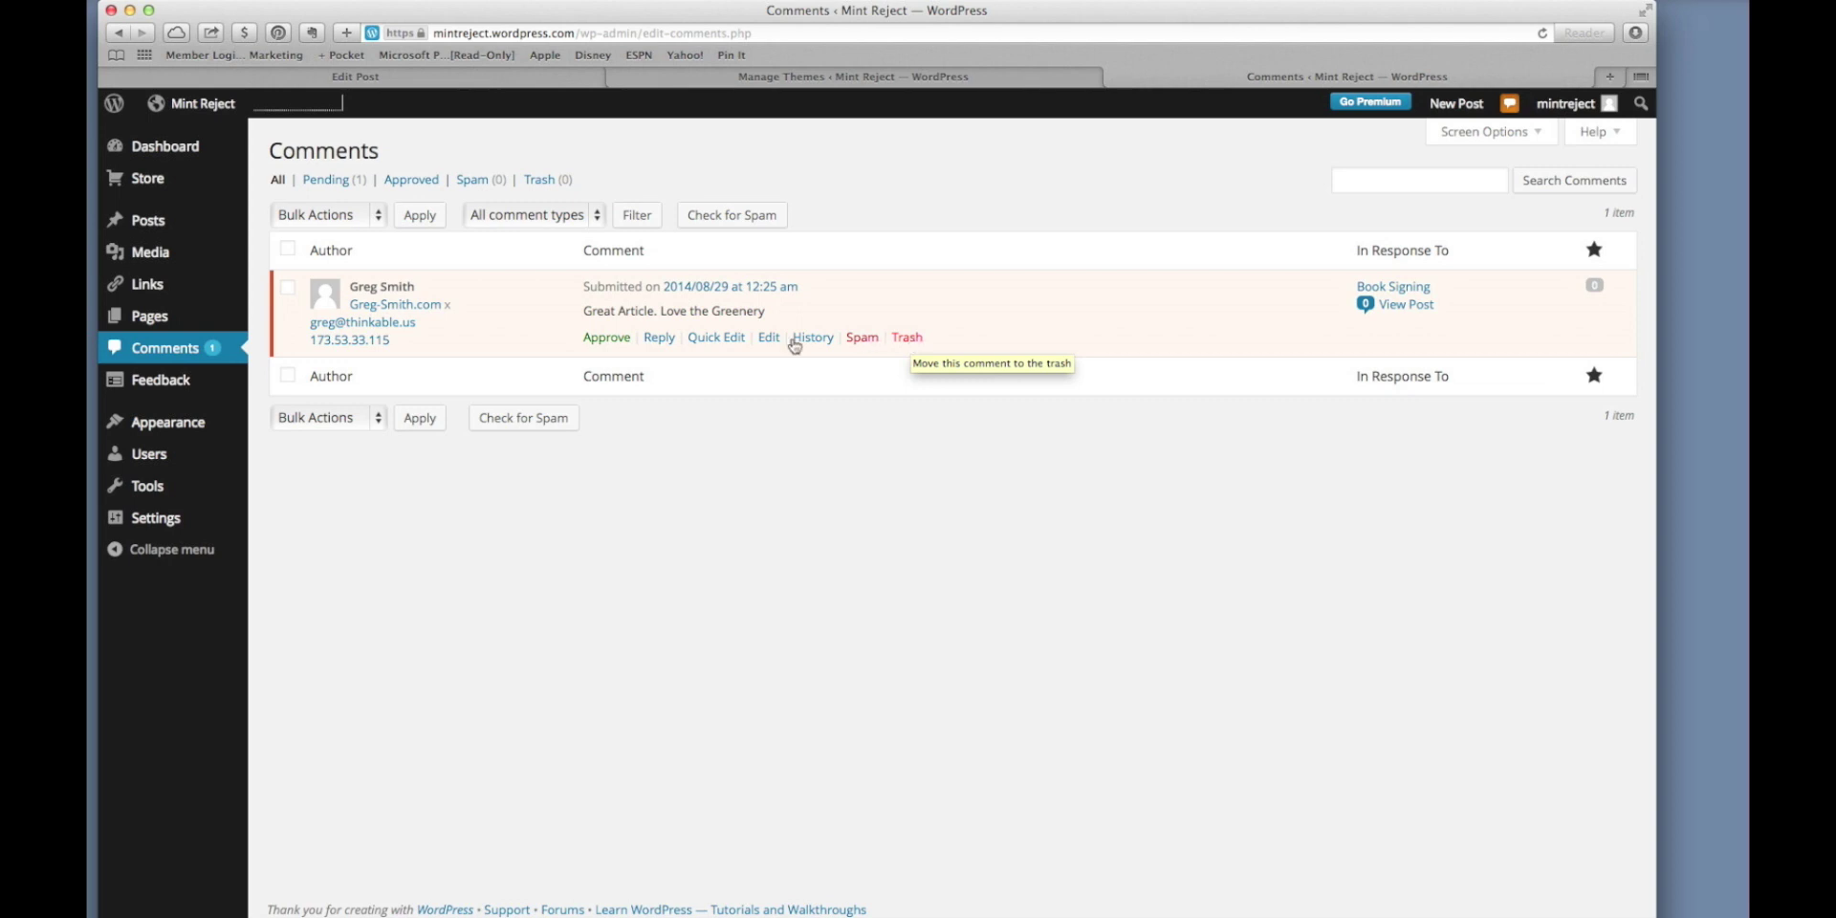
left_click(604, 344)
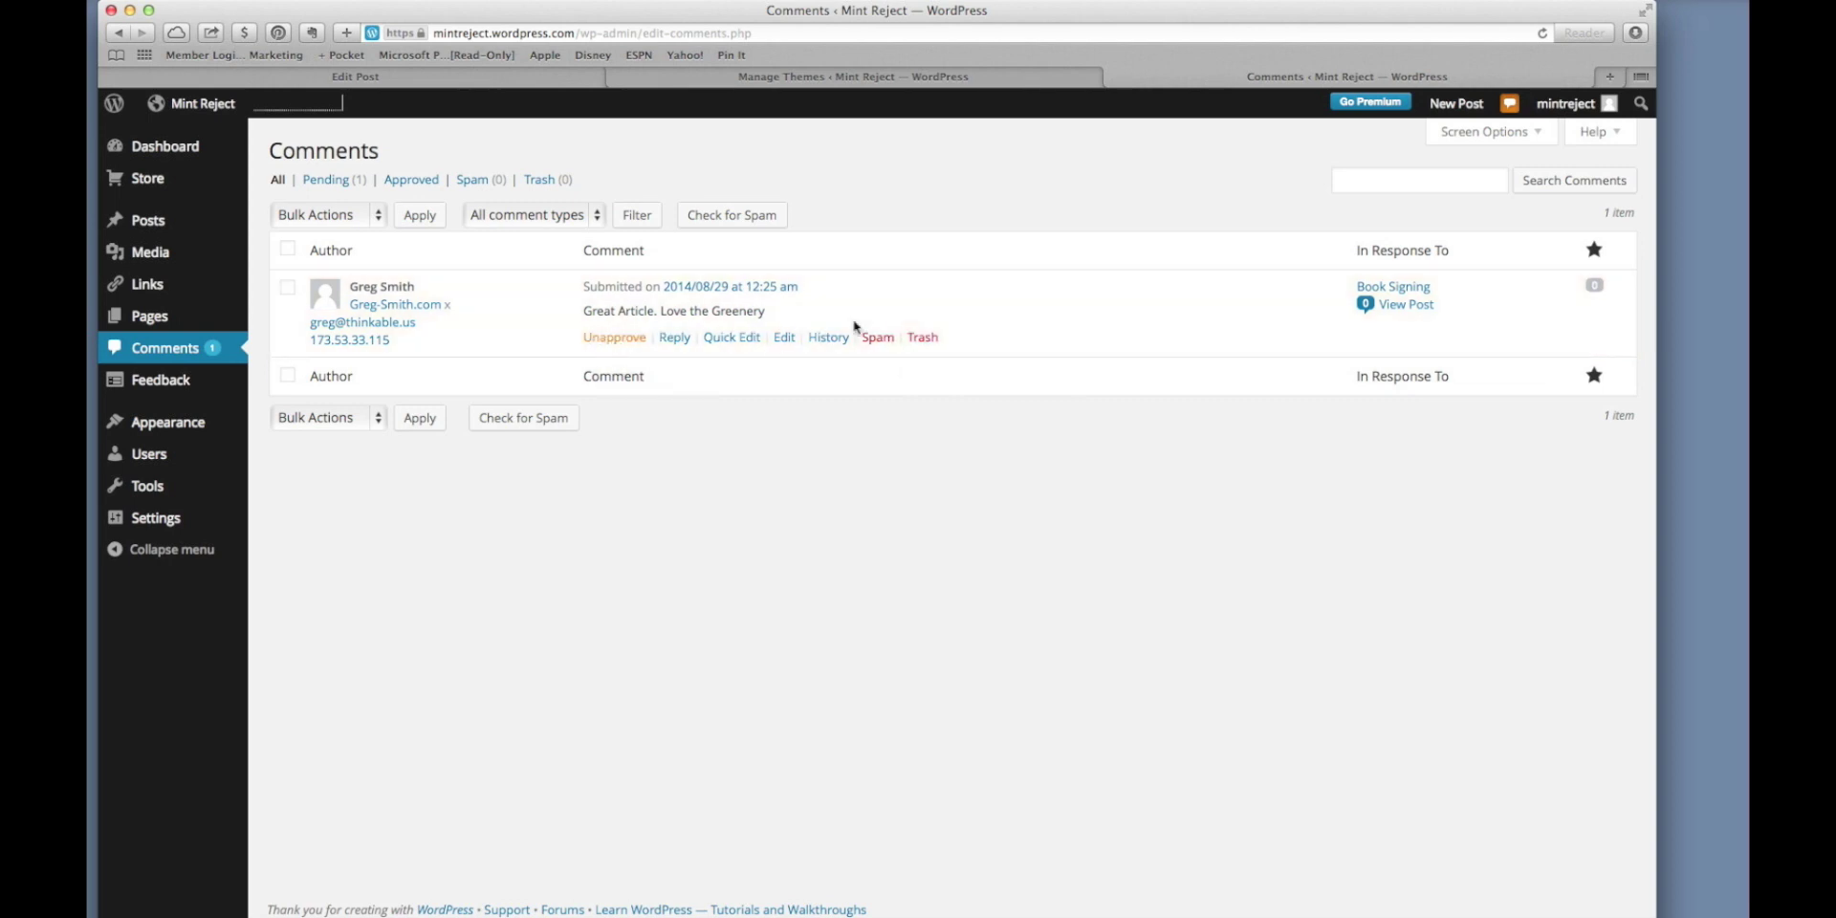
key("super+Tab")
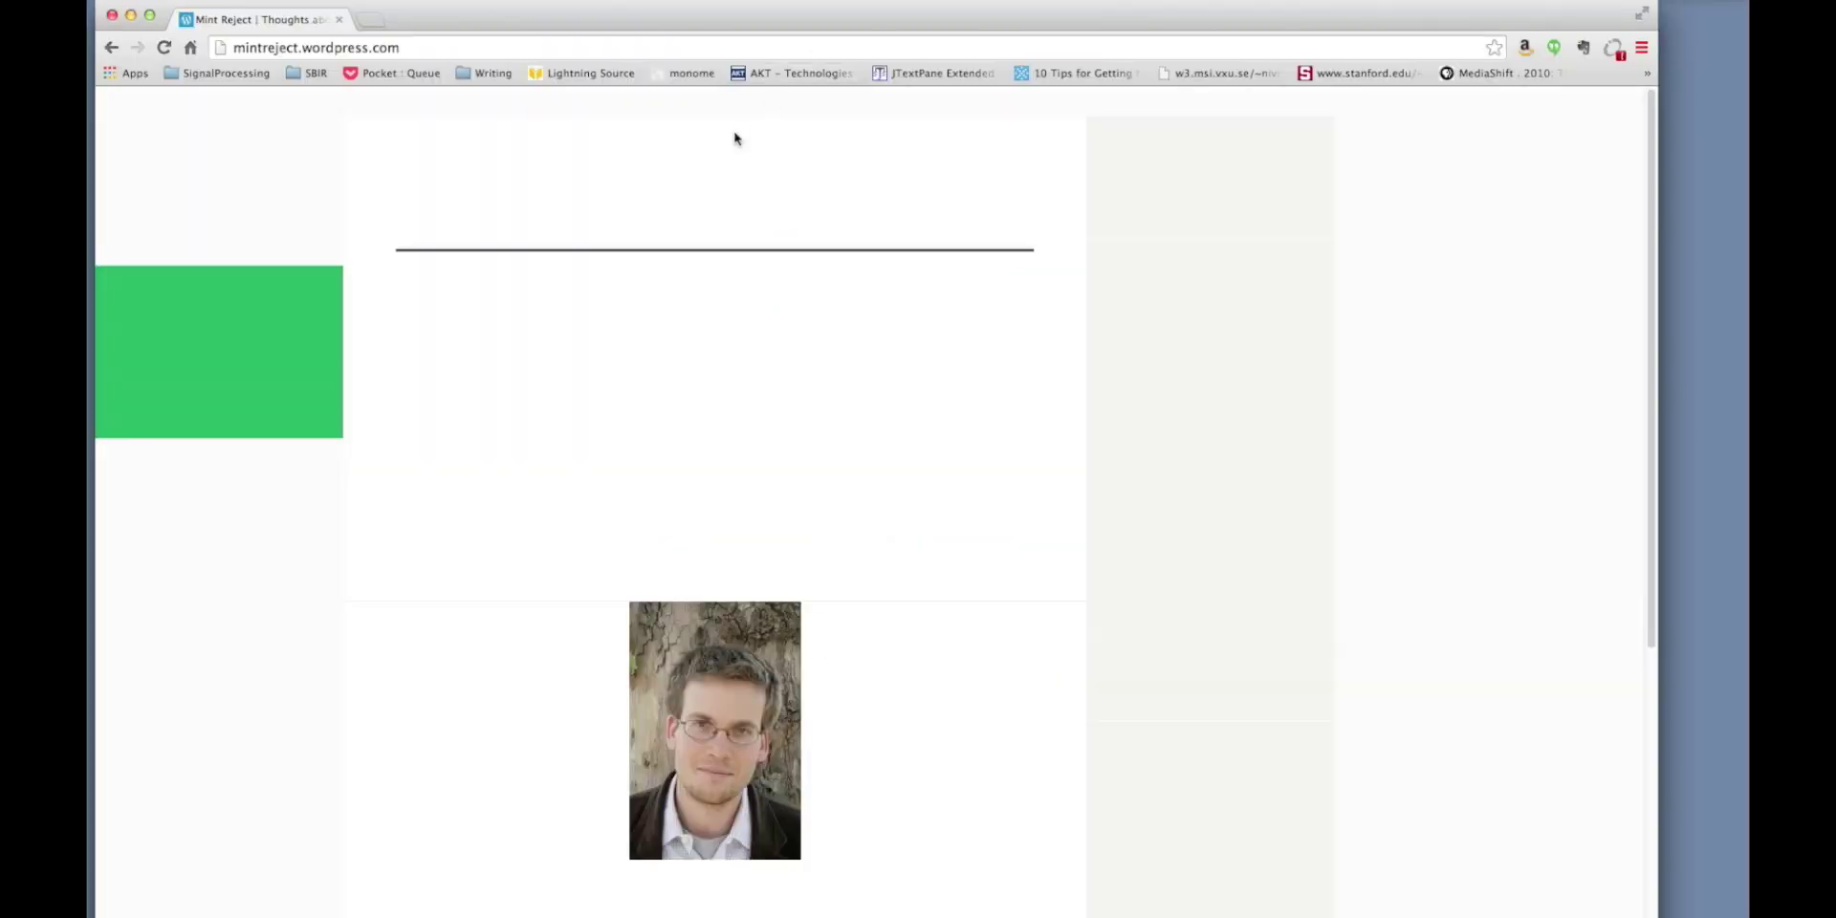
Open the Book Signing post, find the approved comment, visit the commenter's site, then close that browser.
left_click(617, 323)
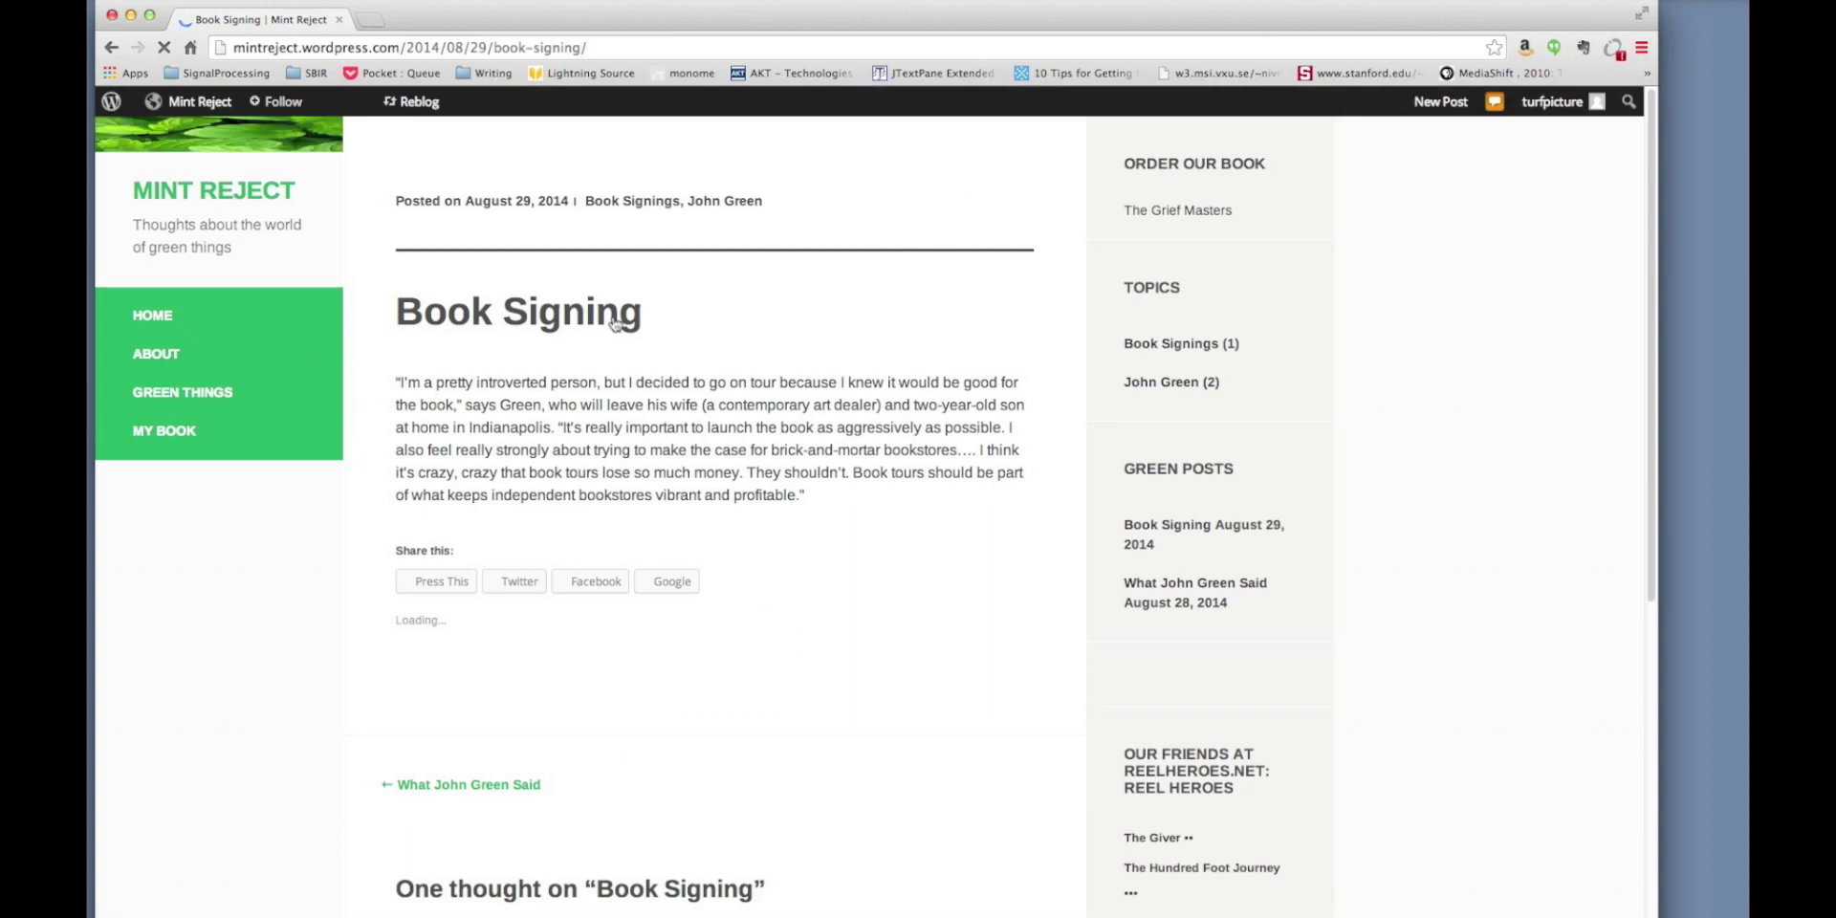
scroll(675, 464, "down", 10)
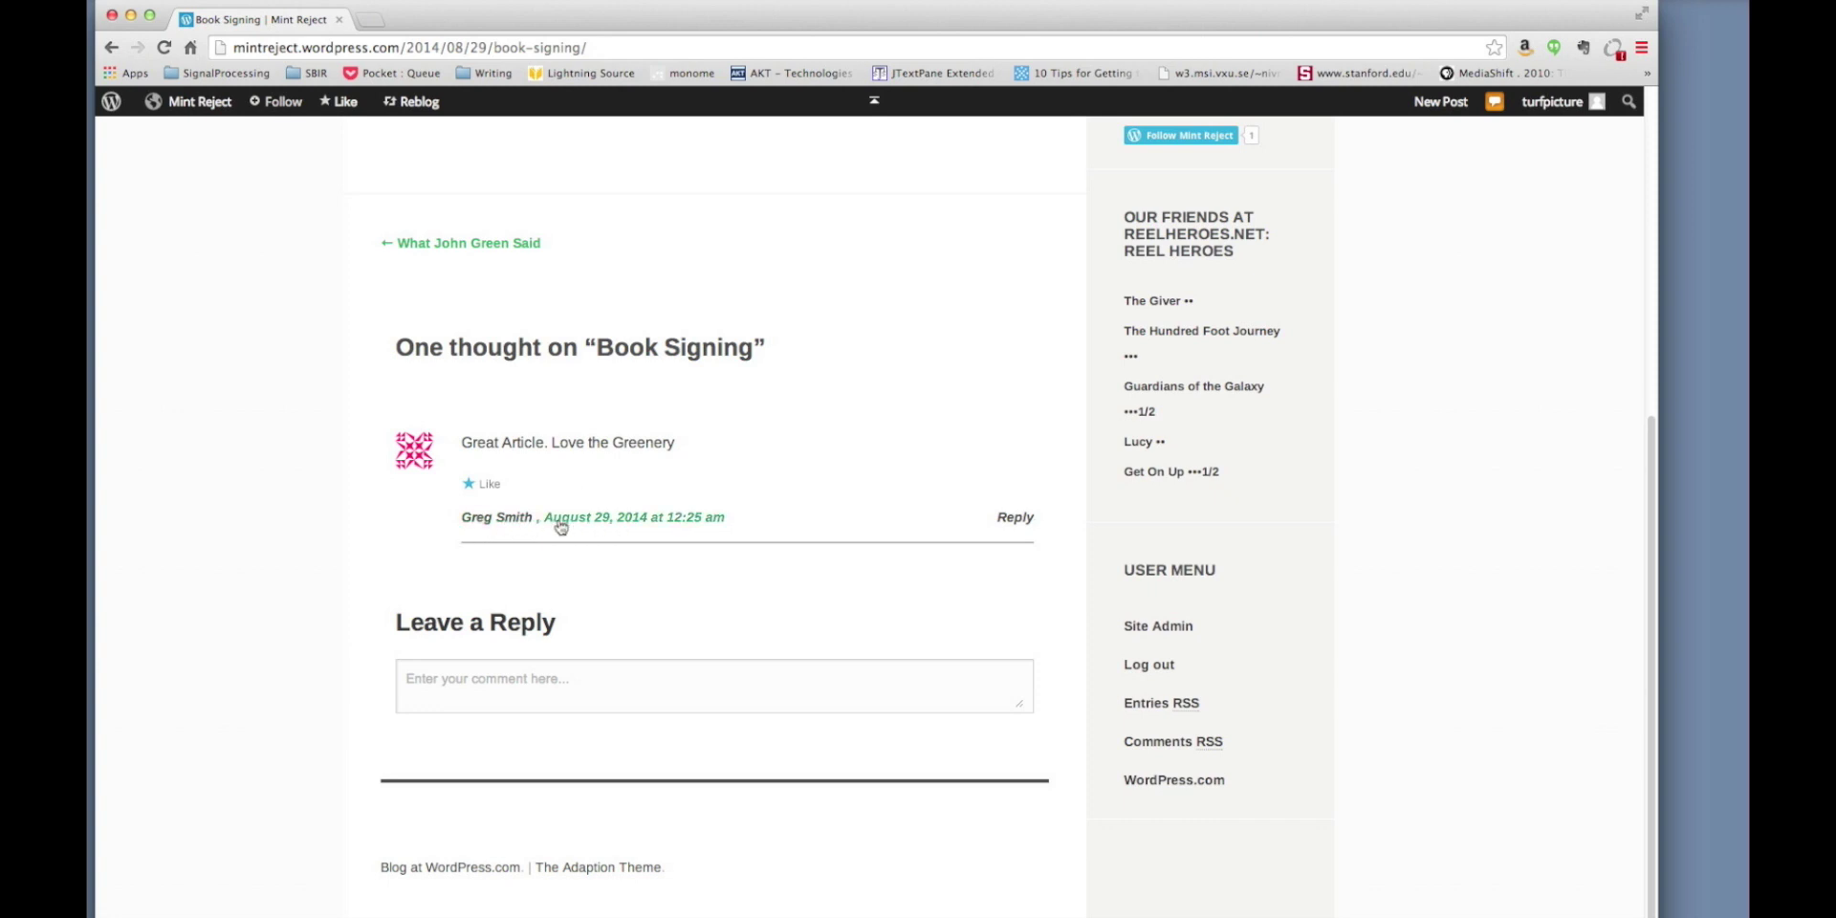
left_click(517, 522)
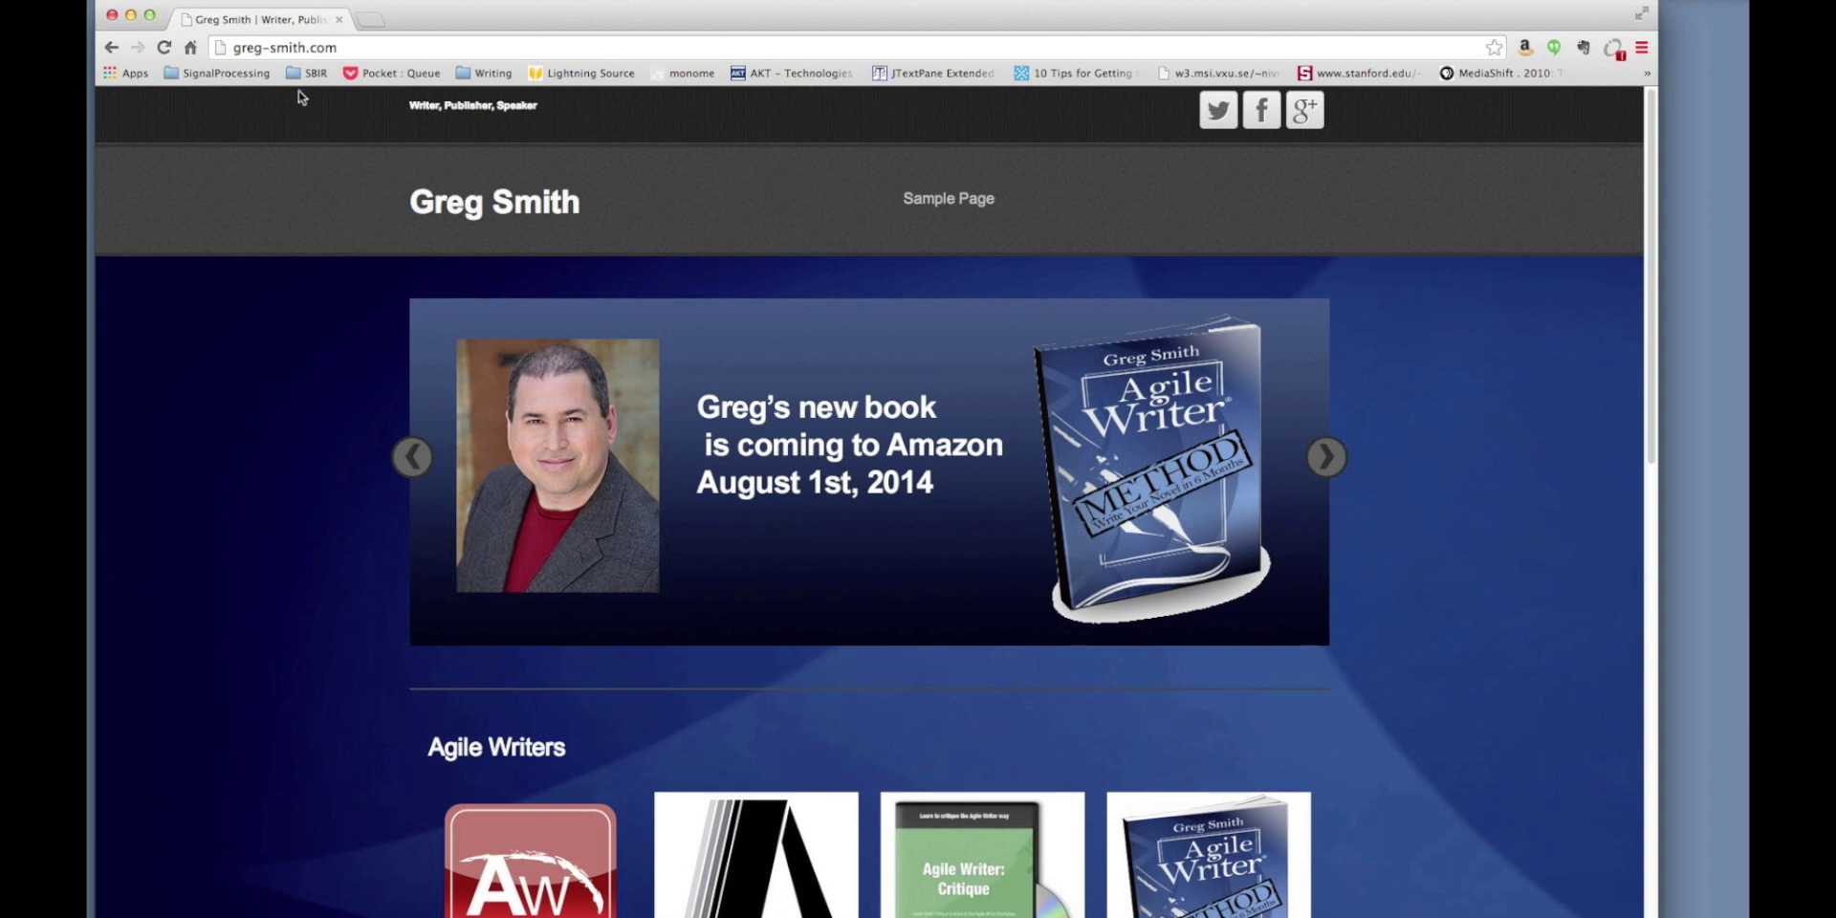
left_click(111, 17)
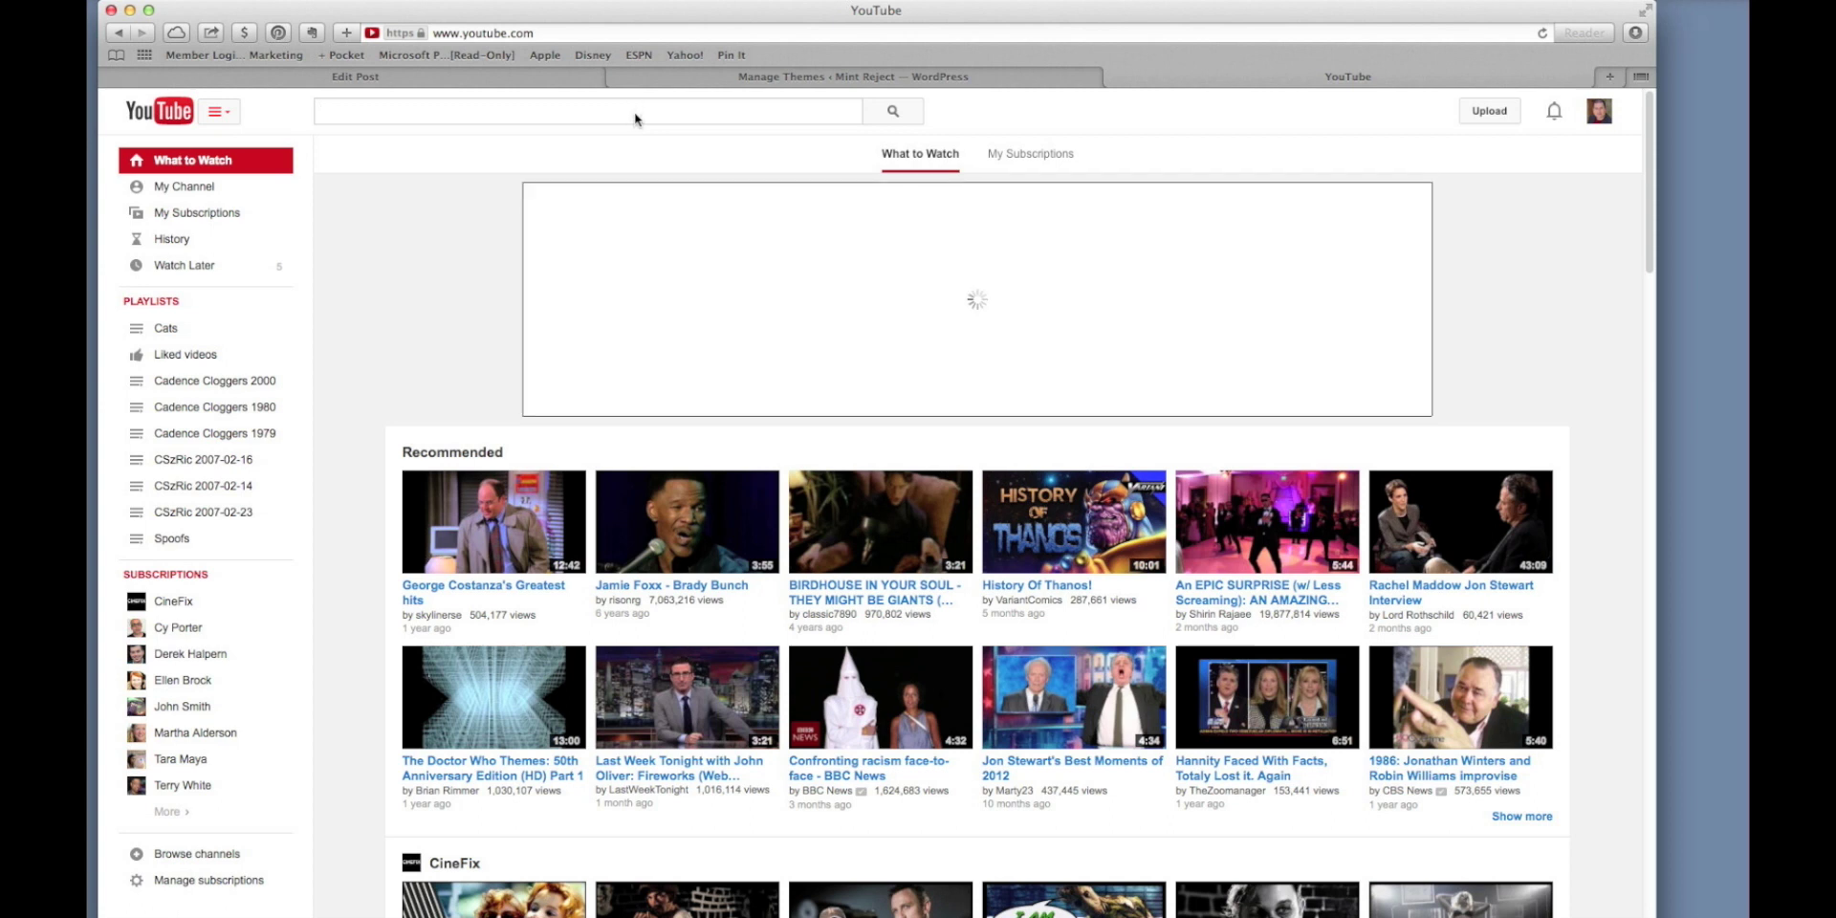
Search YouTube for 'john green', open the John Green & Nat Wolff Fault In Our Stars video, and mute it.
type("john ")
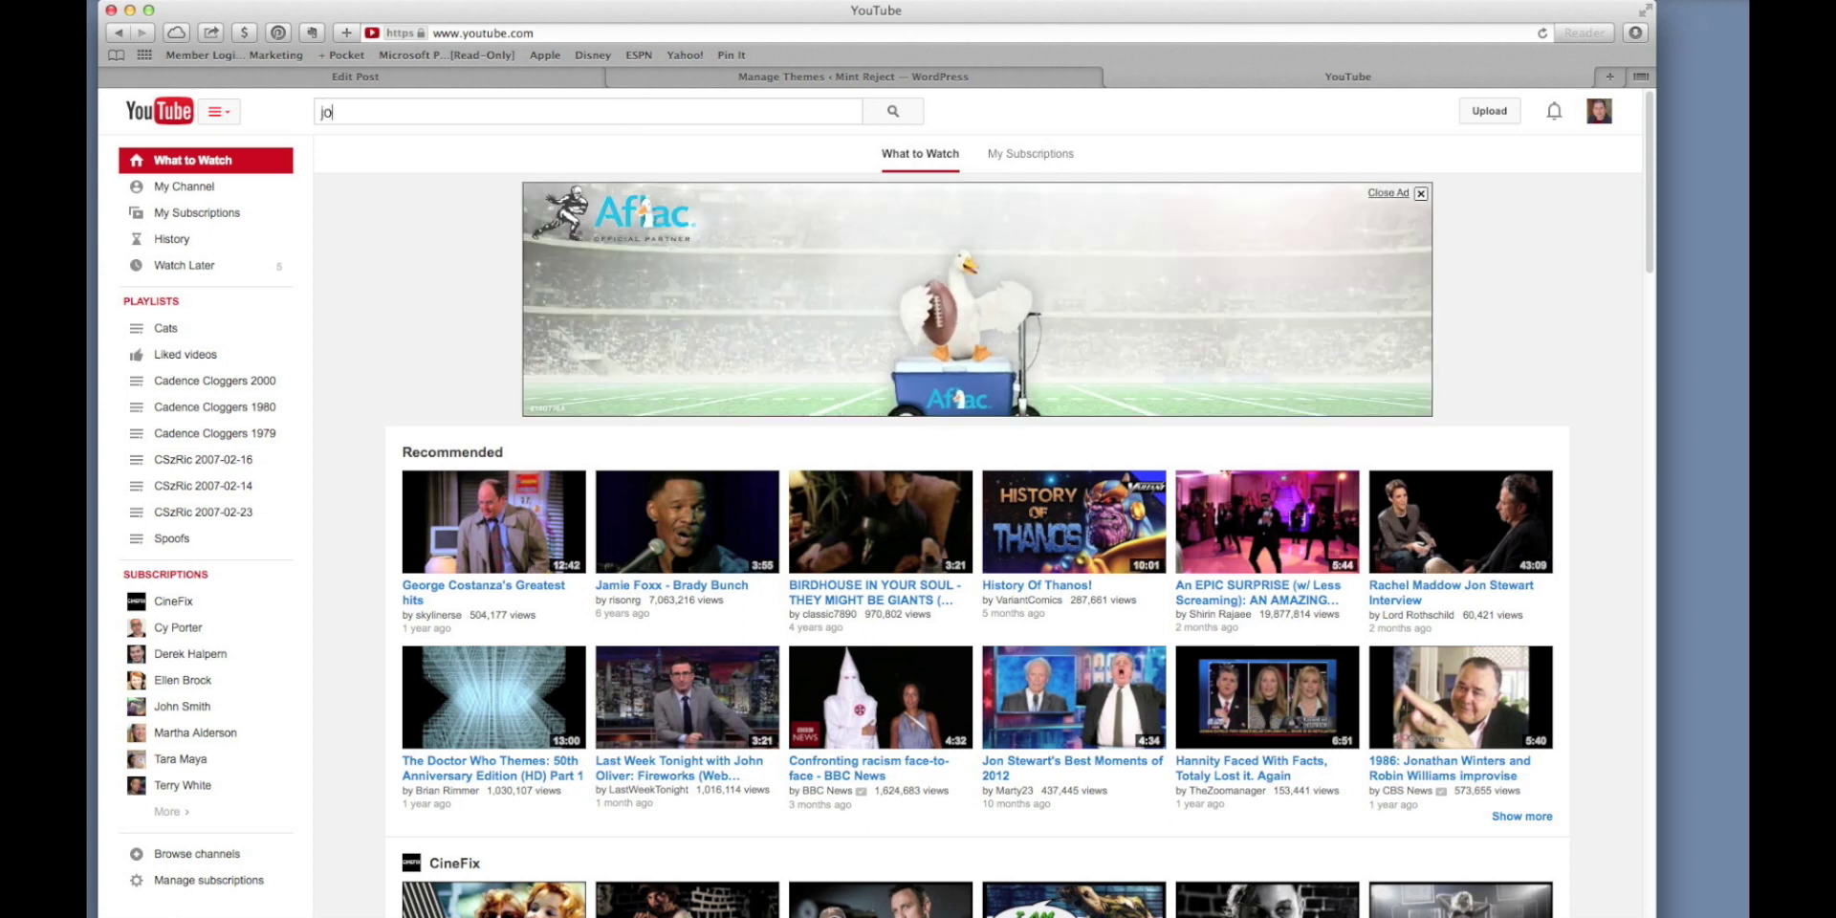
type("green")
key("Return")
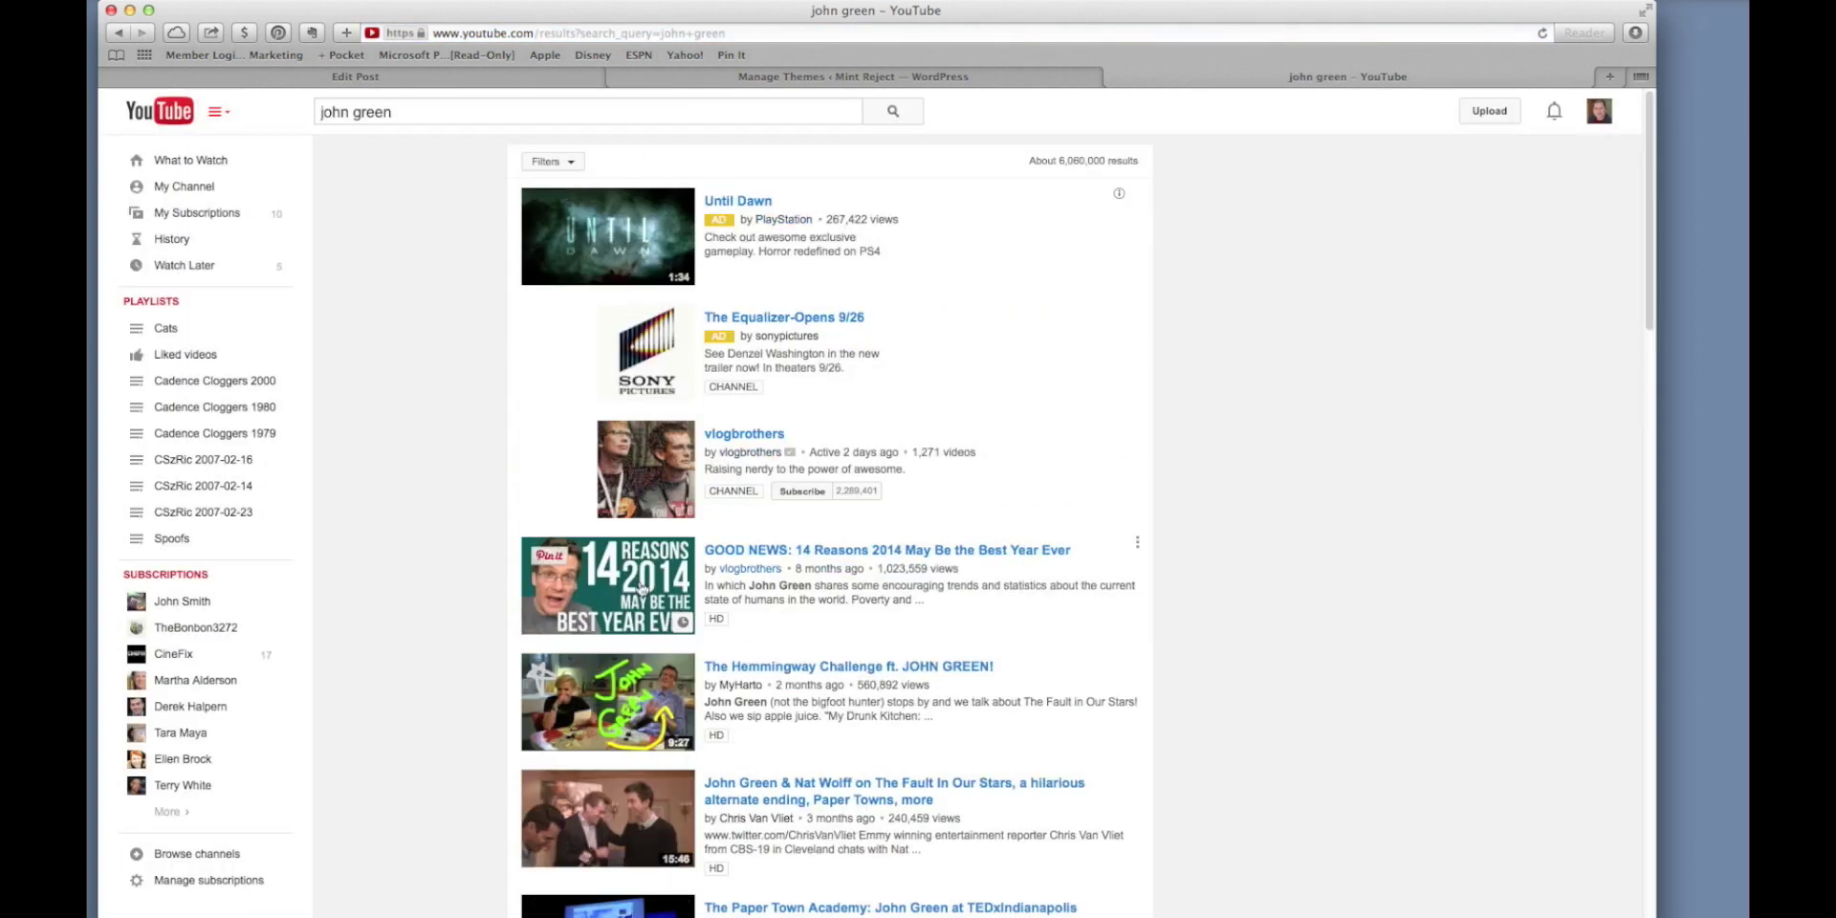
scroll(763, 647, "down", 4)
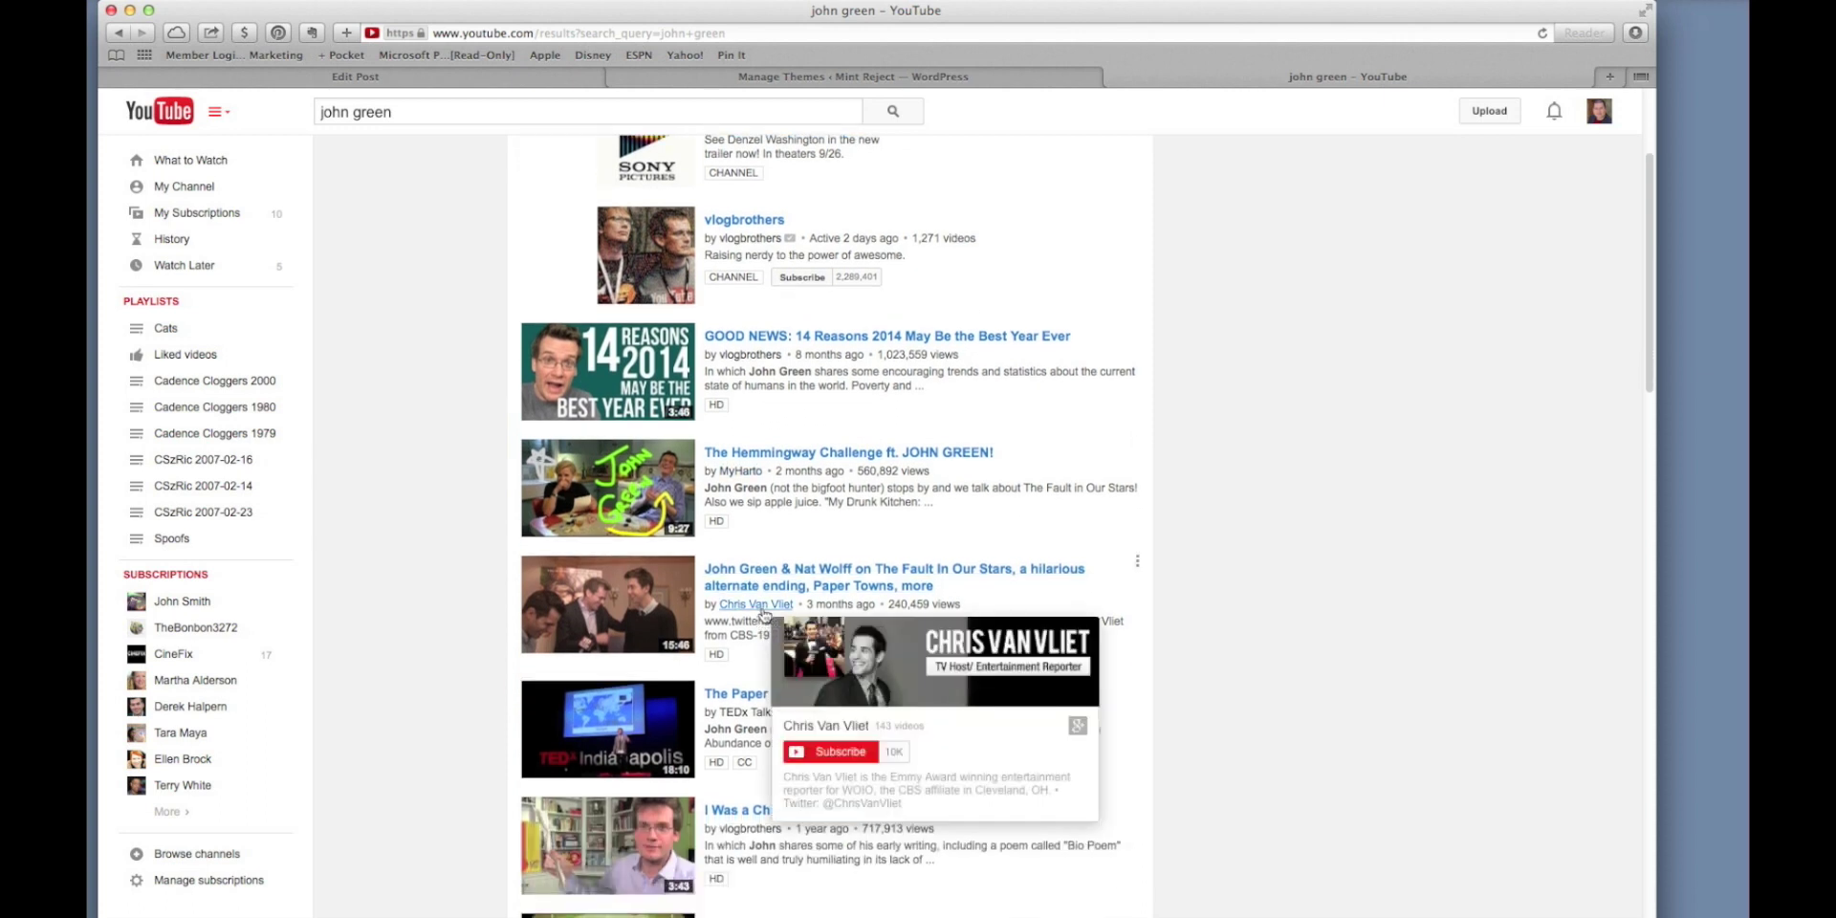
mouse_move(738, 618)
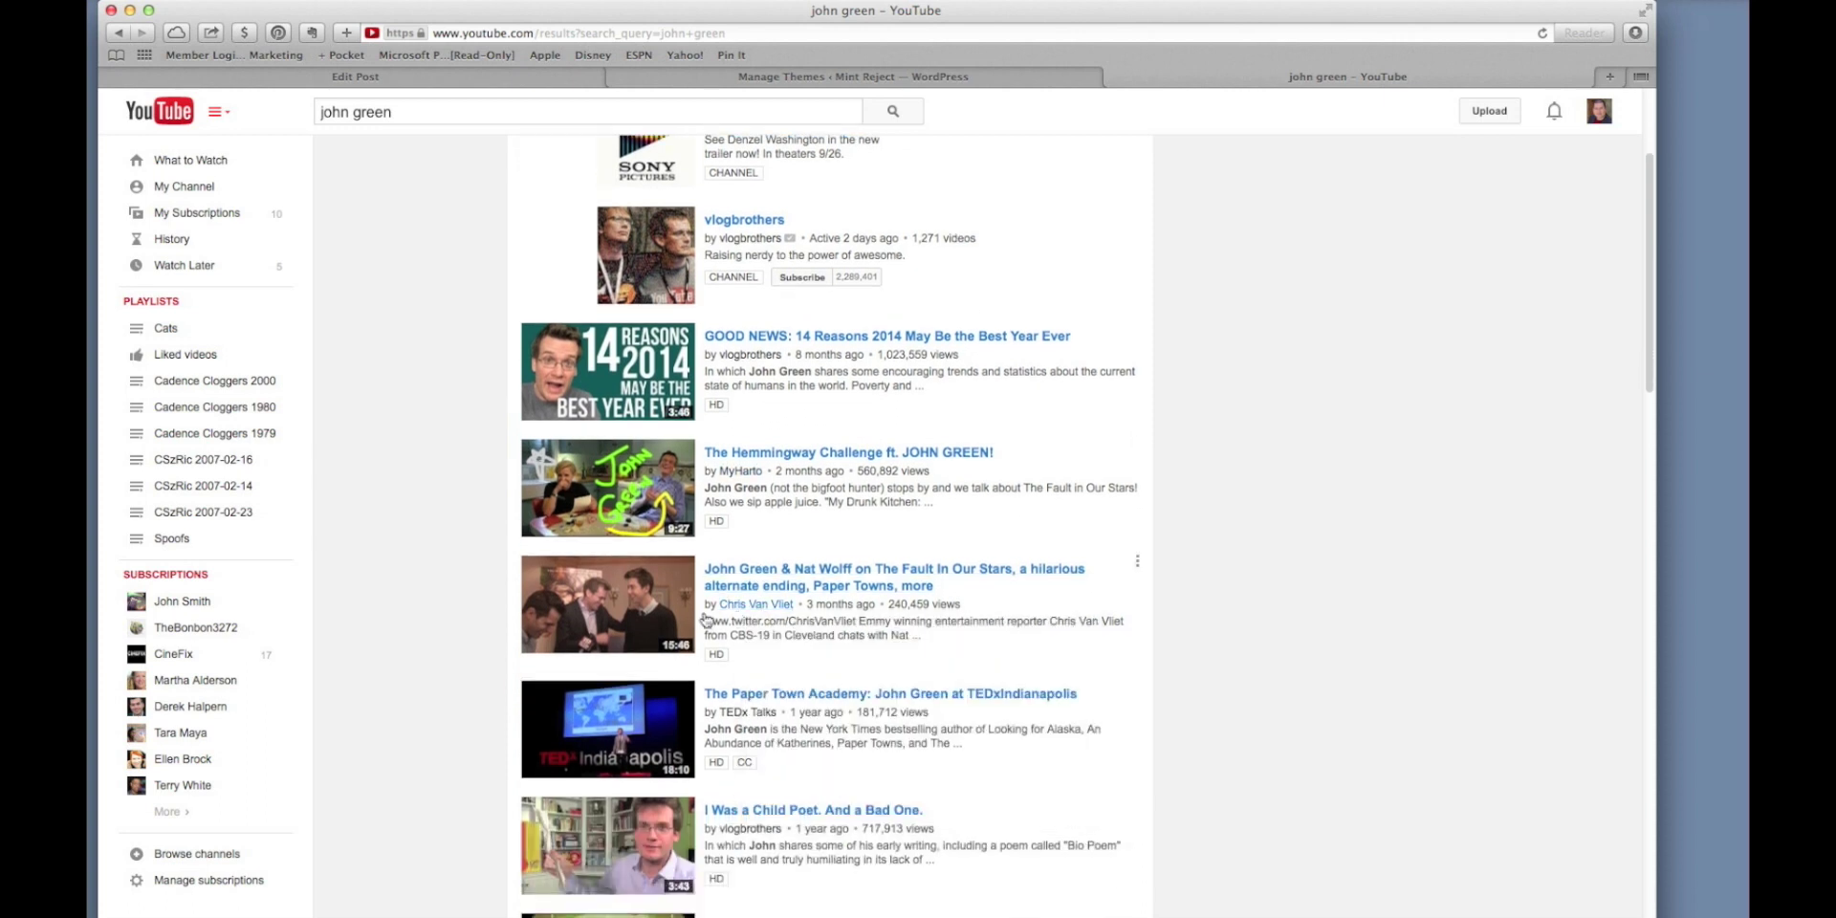
left_click(623, 616)
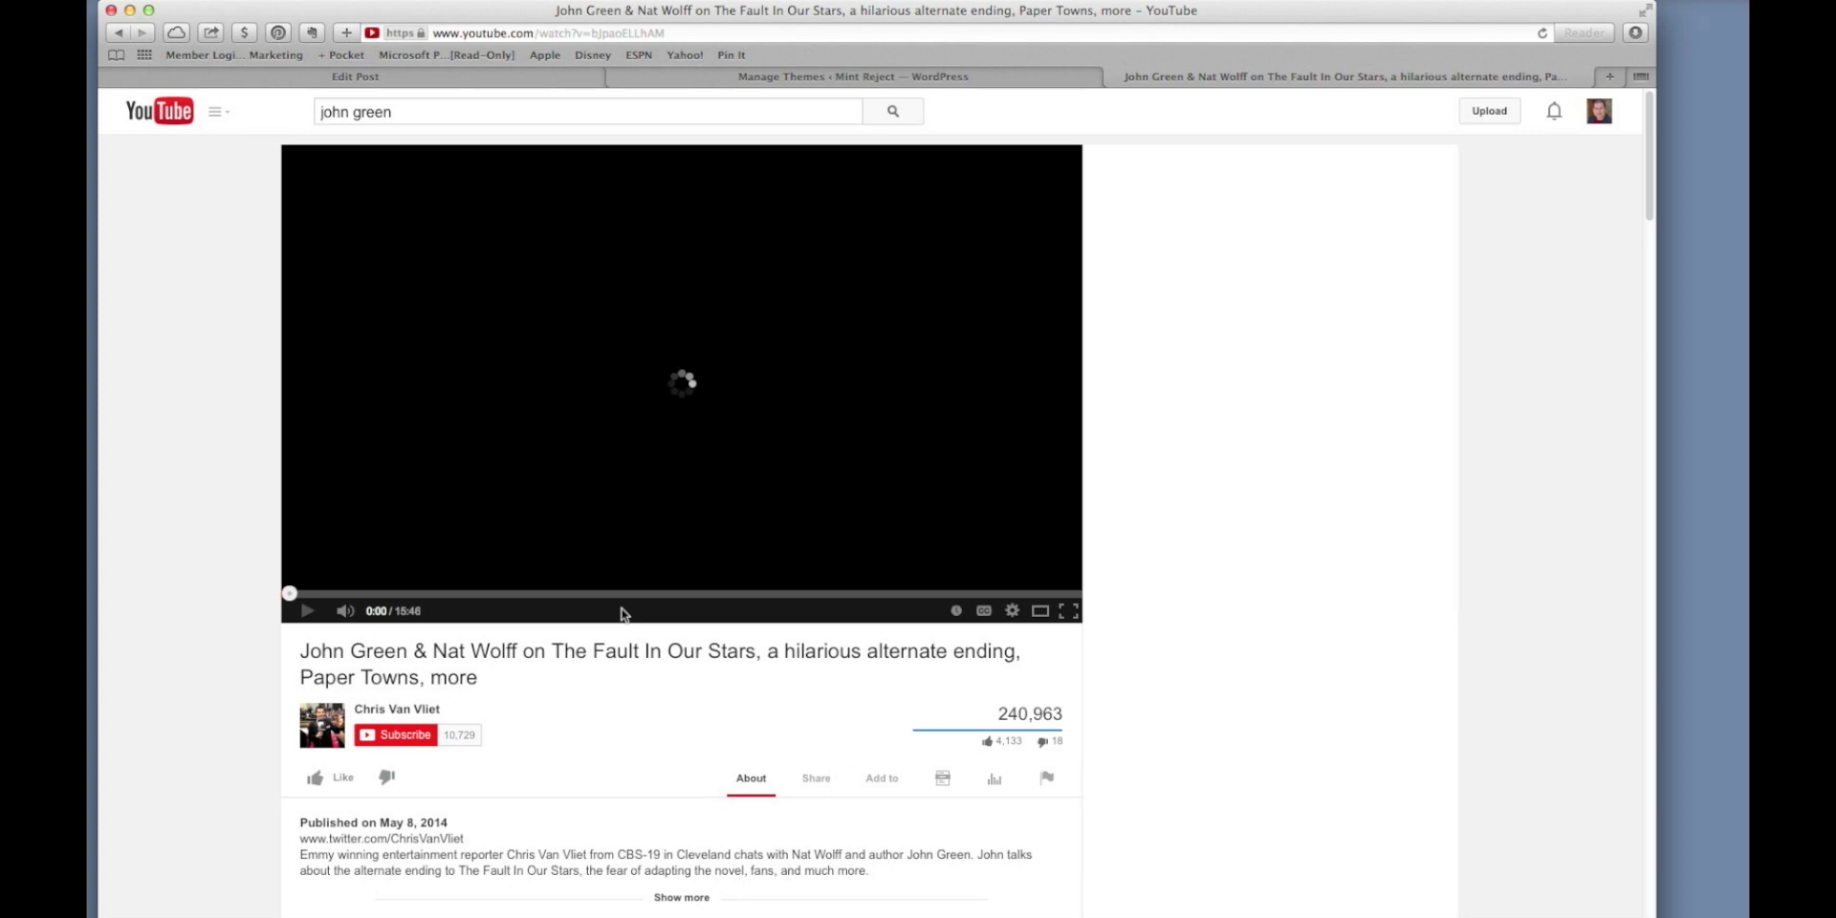
left_click(346, 611)
scroll(831, 729, "down", 3)
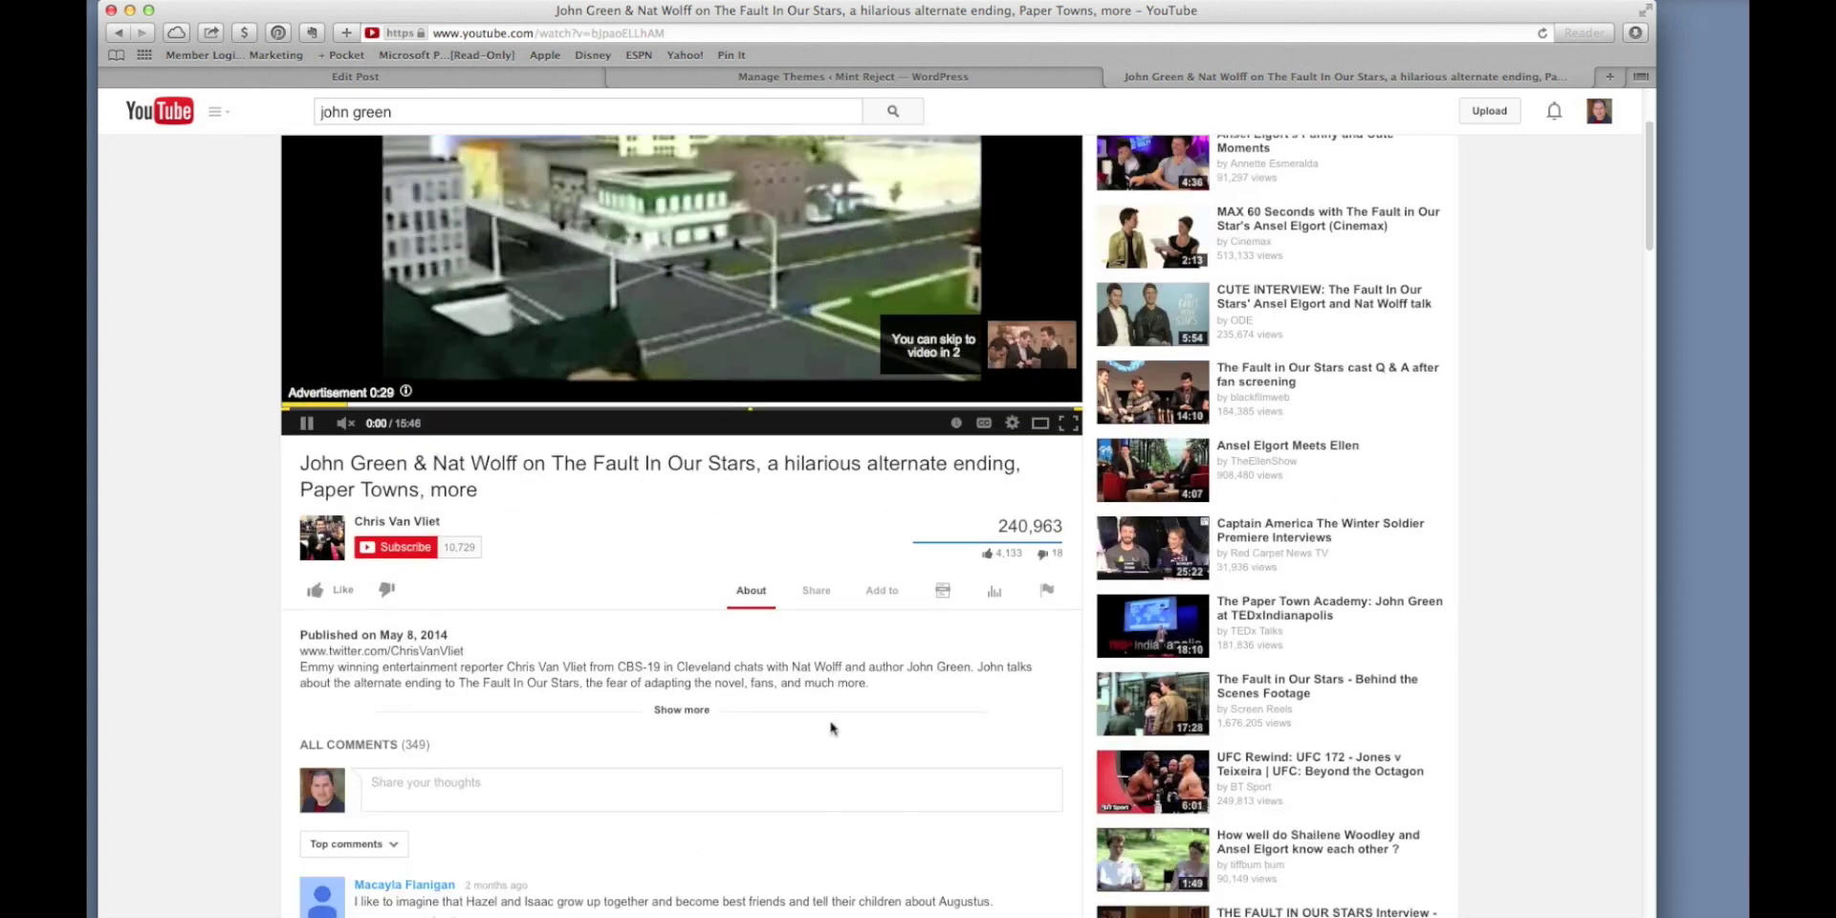
scroll(818, 716, "down", 1)
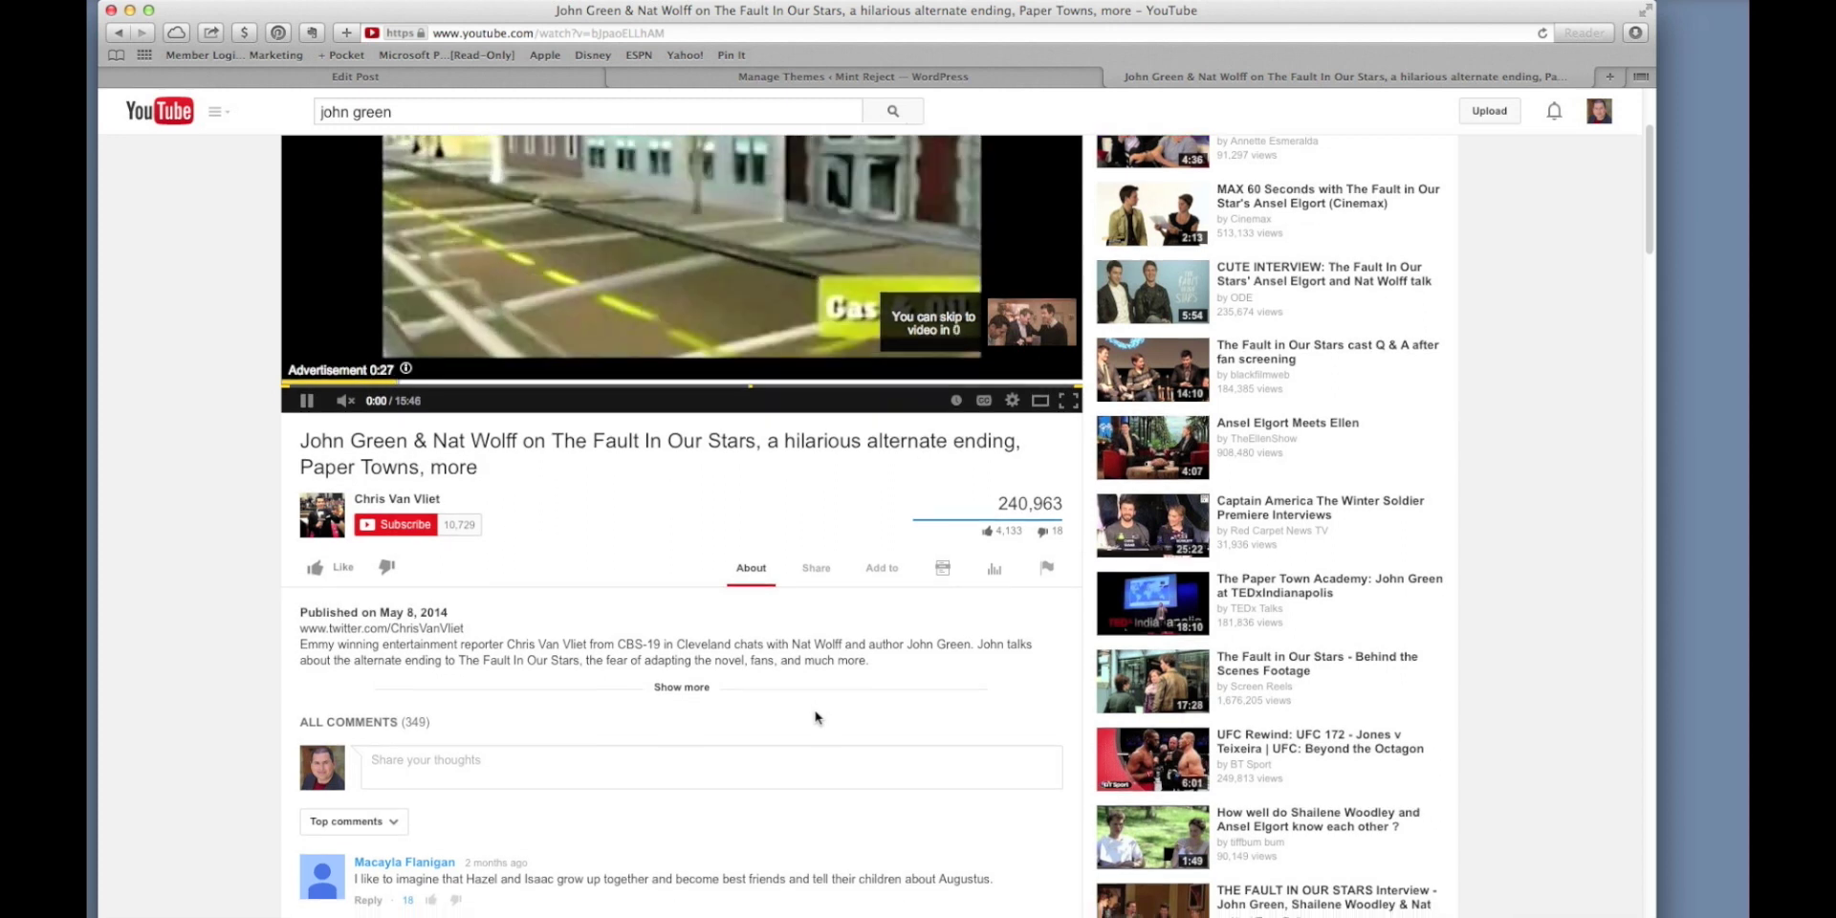
Set the video's Share > Embed code to a custom size with width 640.
left_click(808, 566)
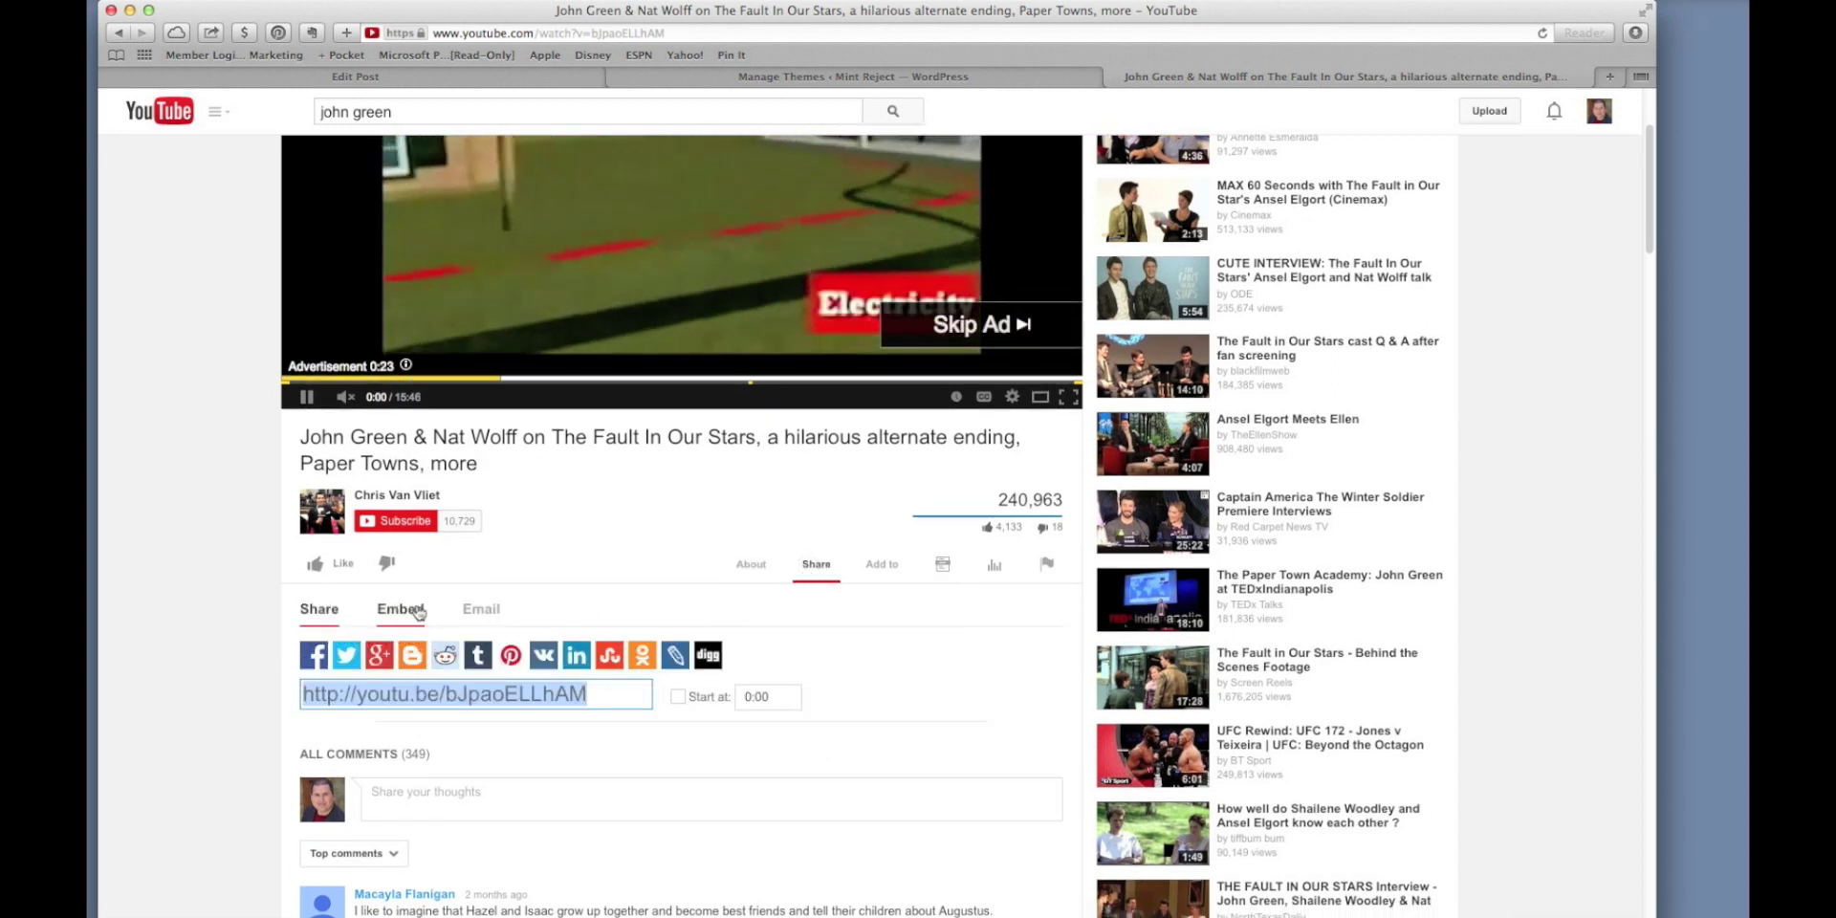
left_click(401, 609)
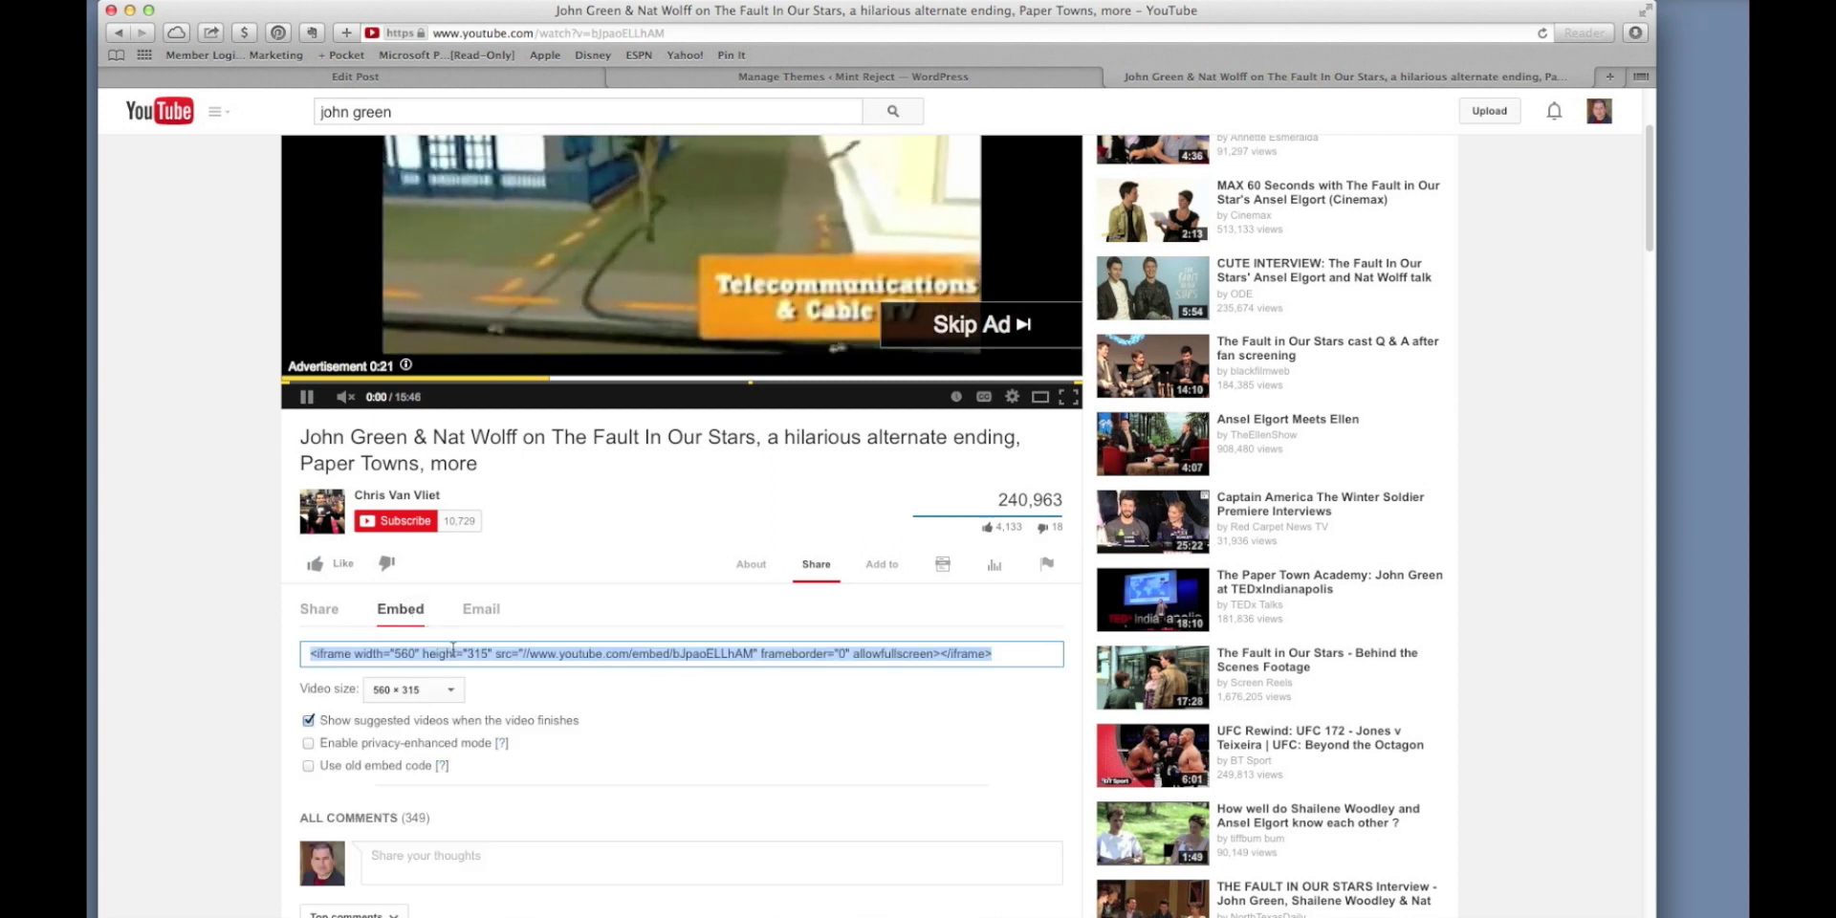
left_click(449, 690)
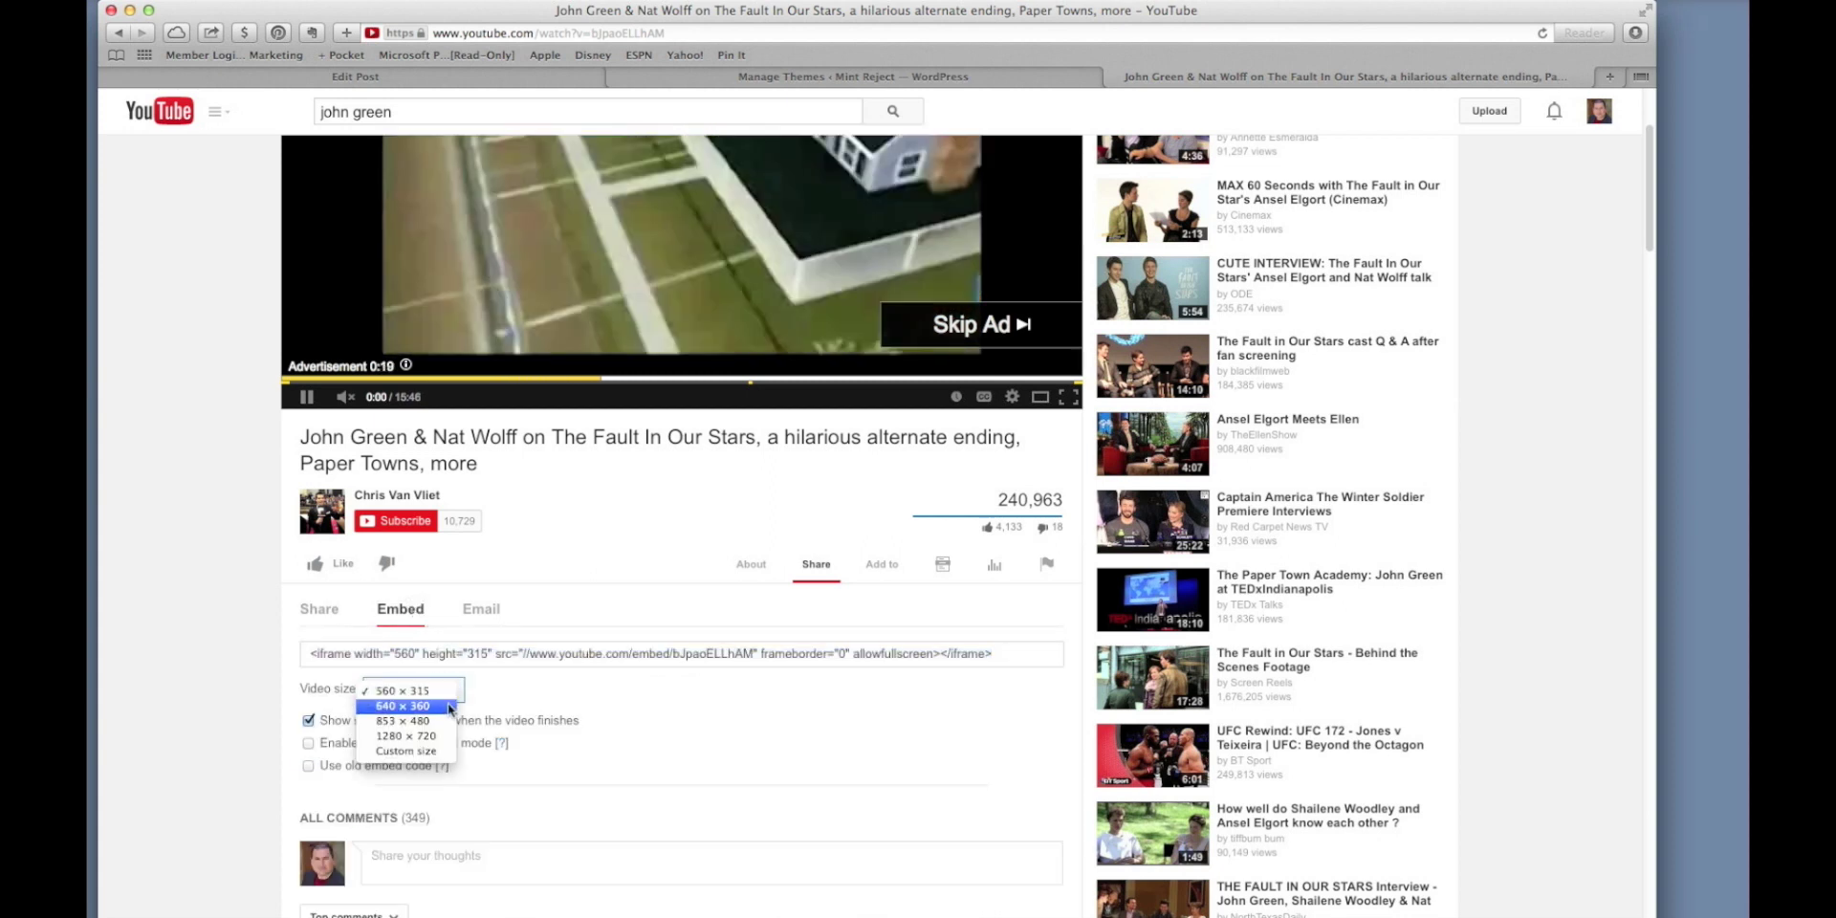
left_click(445, 751)
left_click(509, 690)
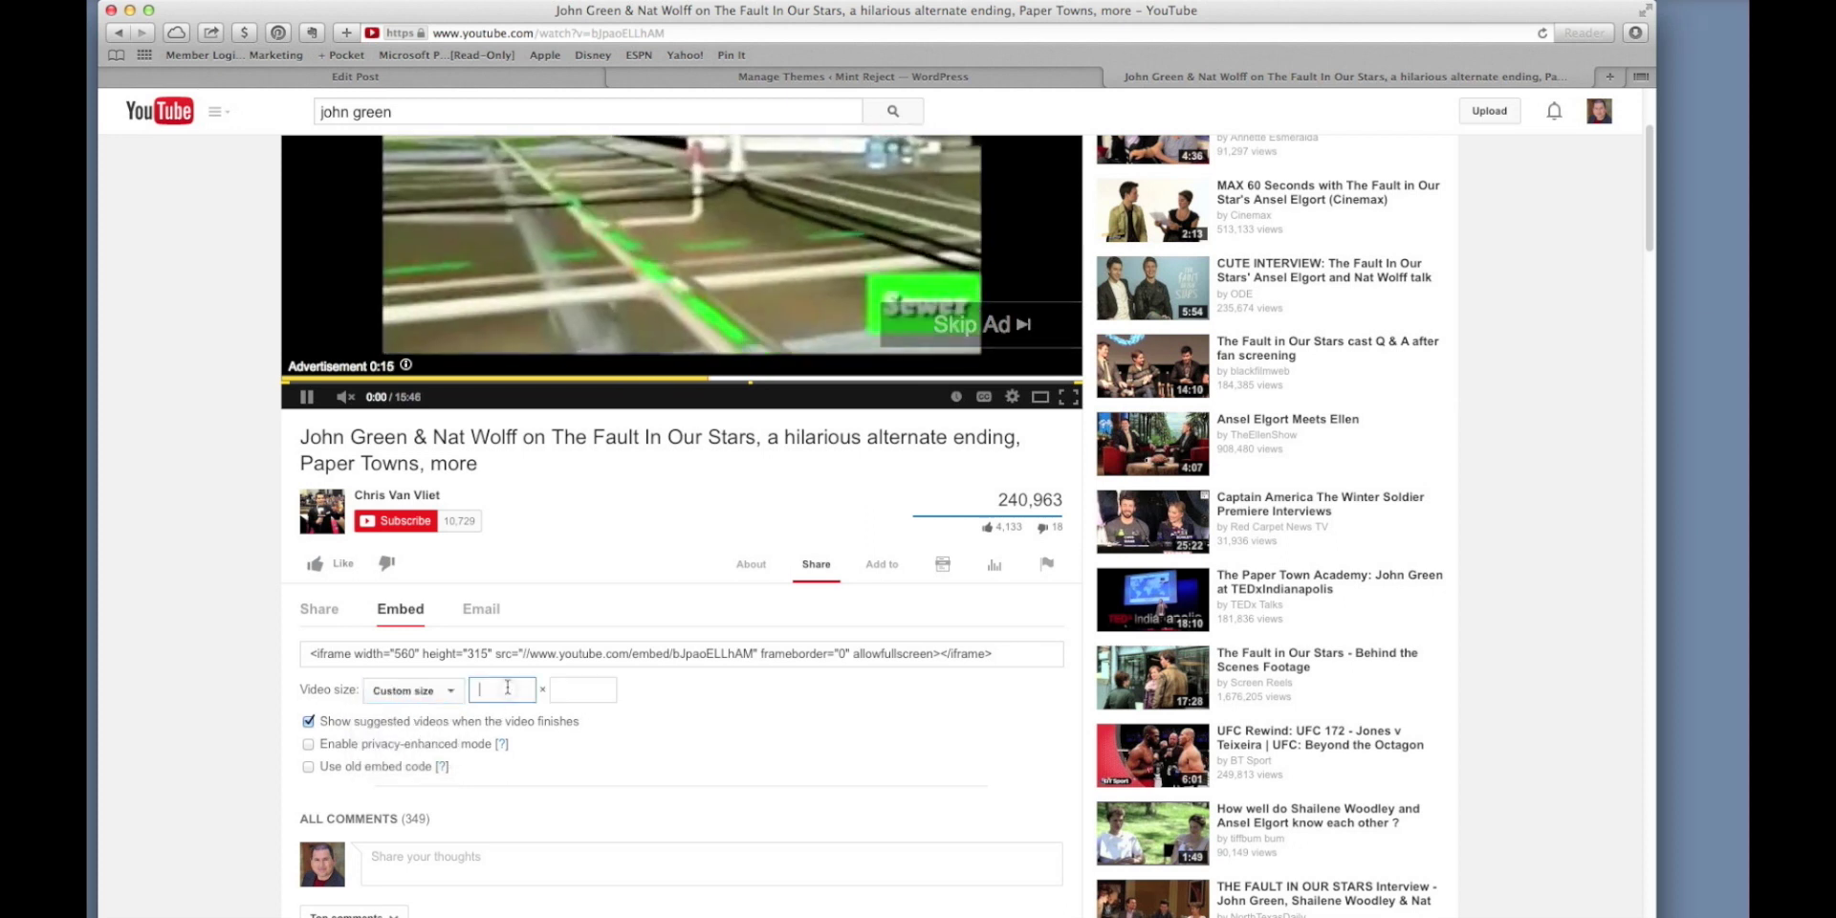
type("640")
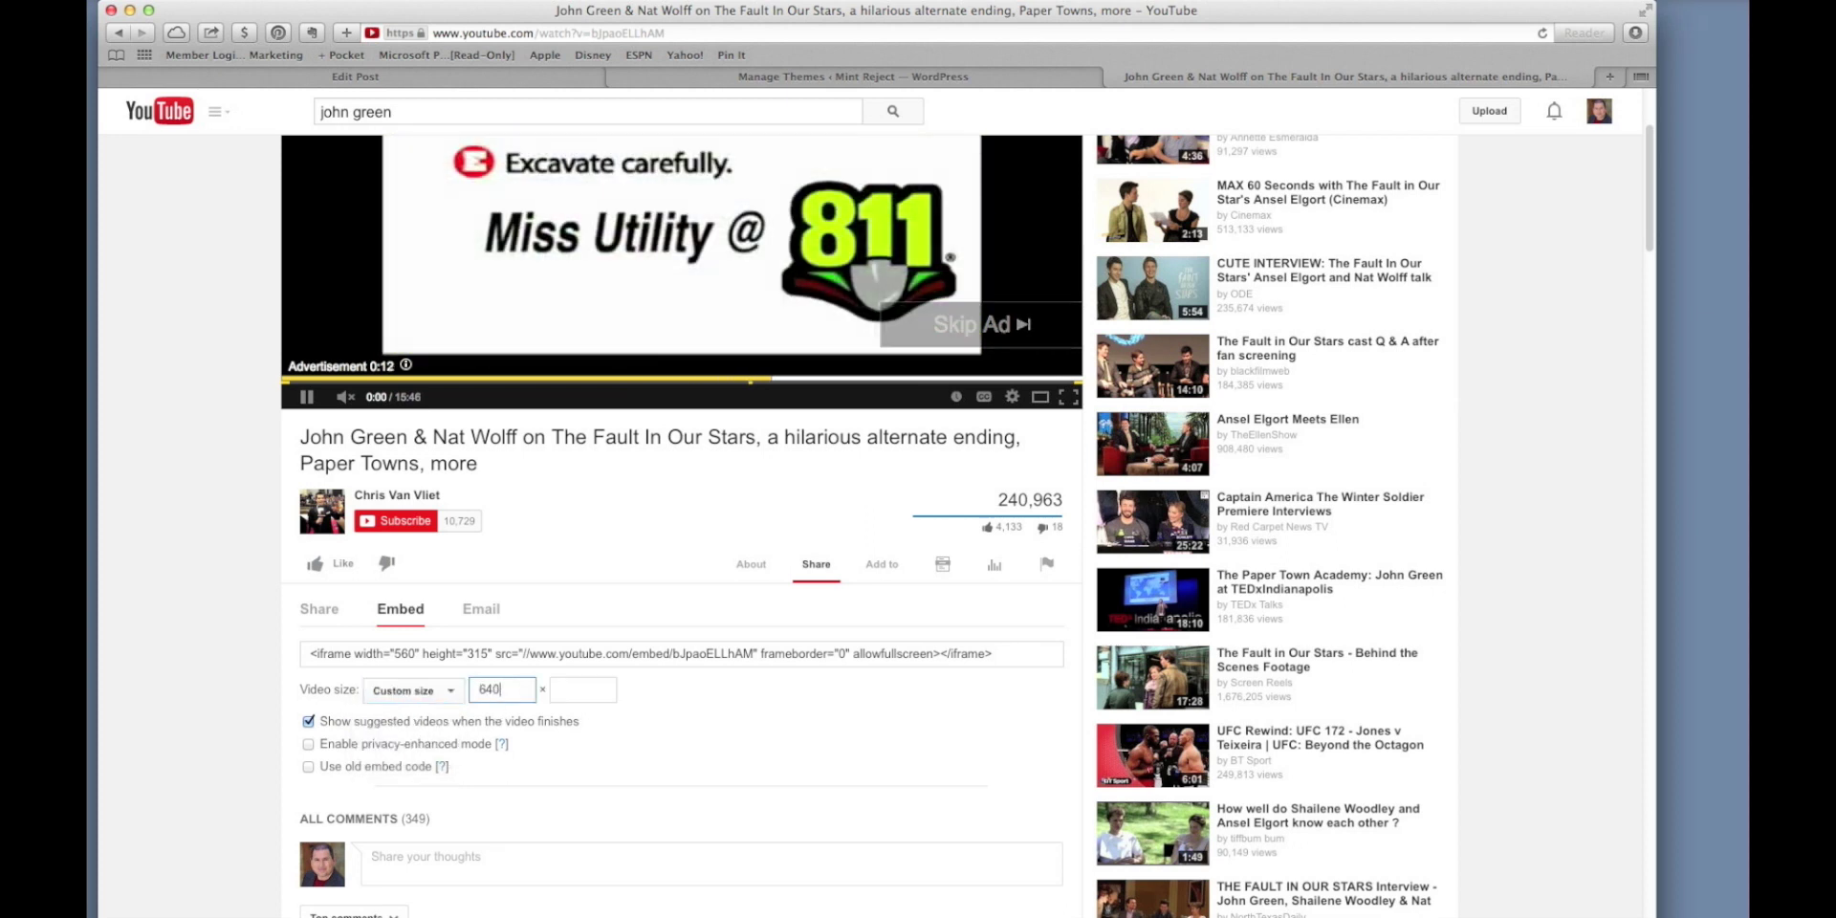
key("Tab")
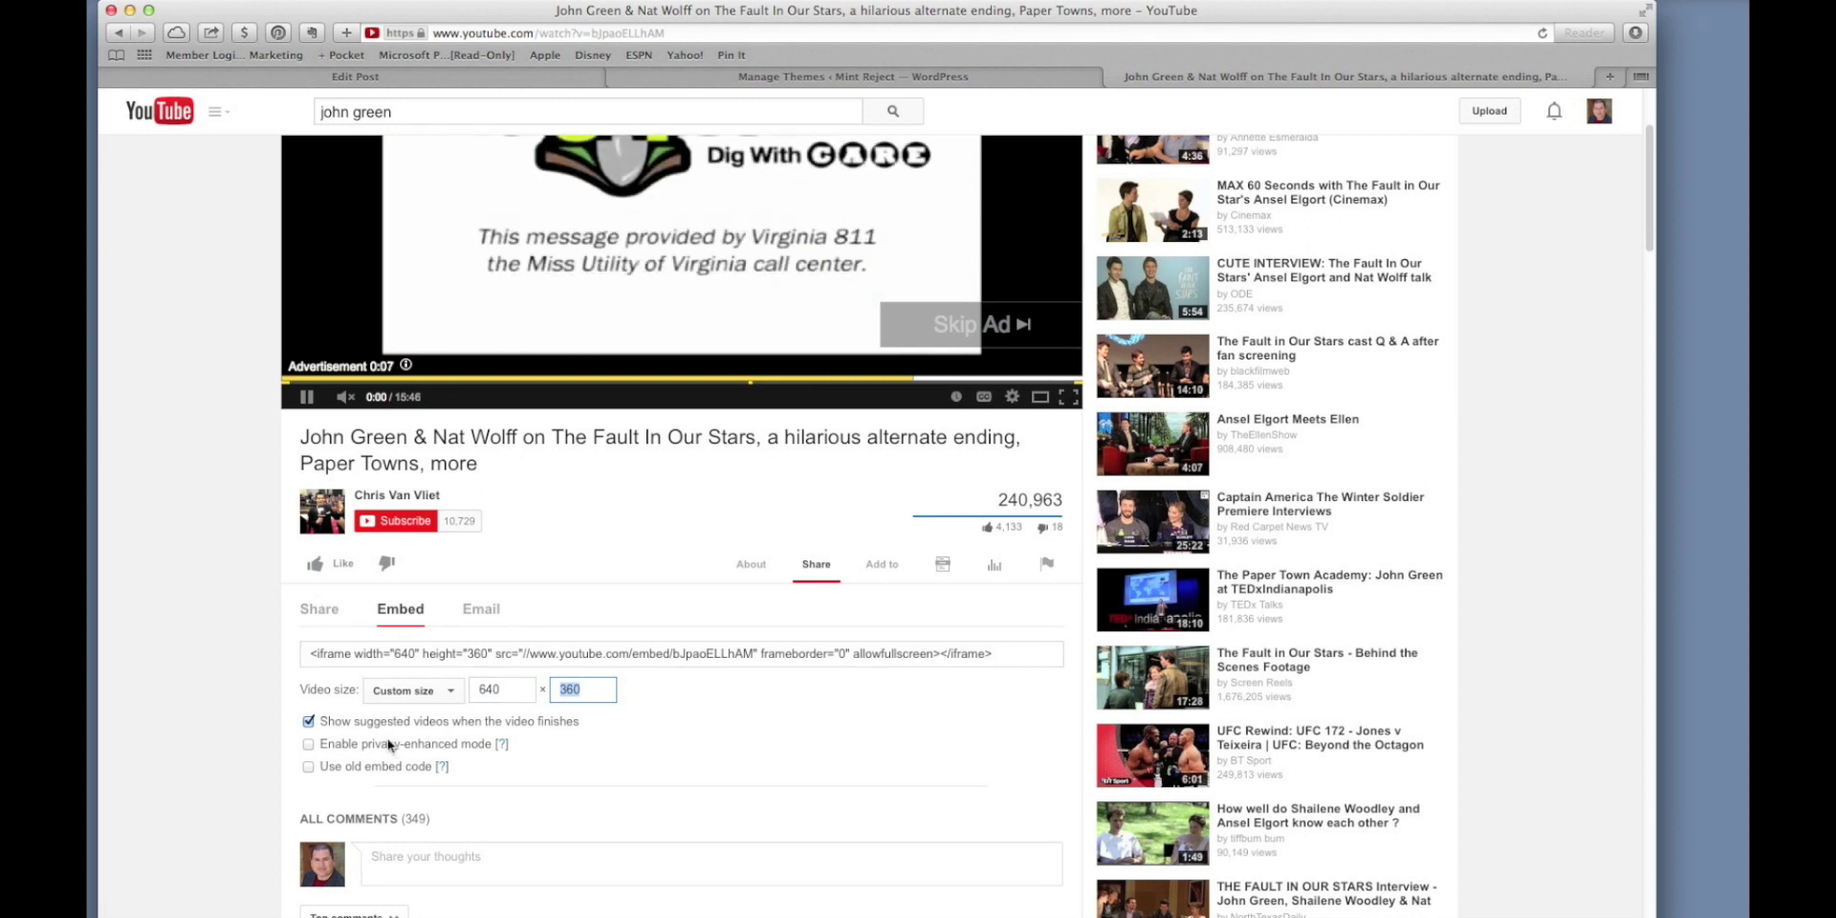
Copy the 640 × 360 iframe embed code and return to the WordPress post editor.
scroll(395, 745, "down", 2)
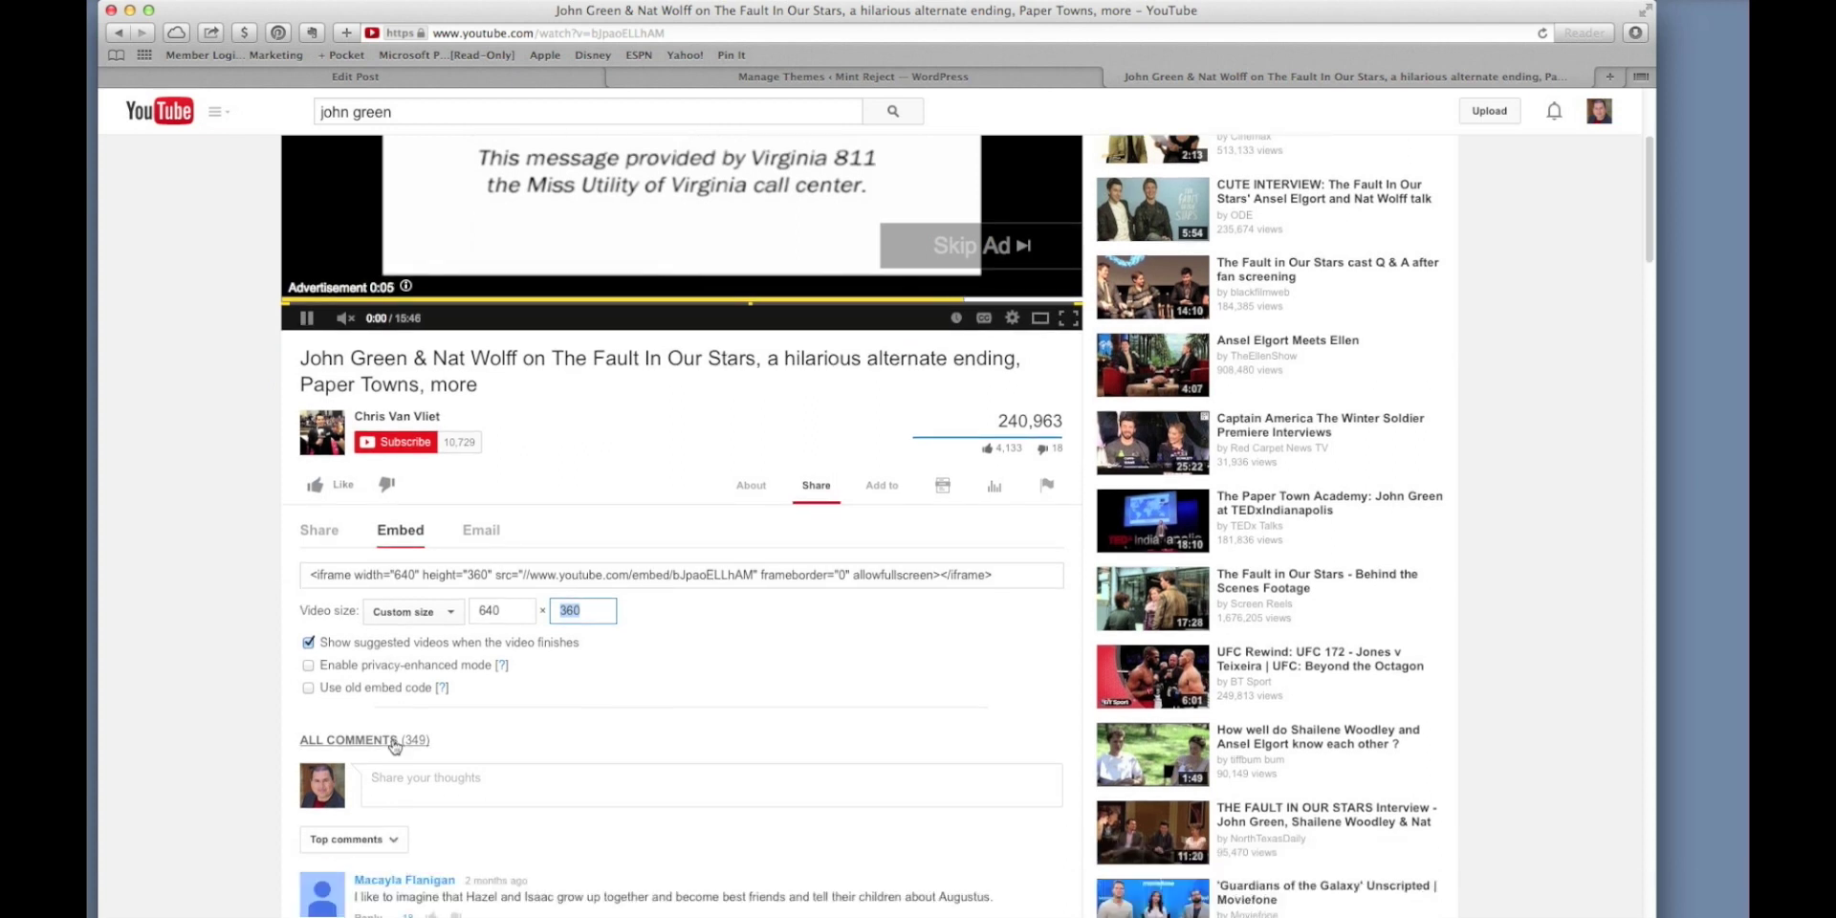
left_click(473, 570)
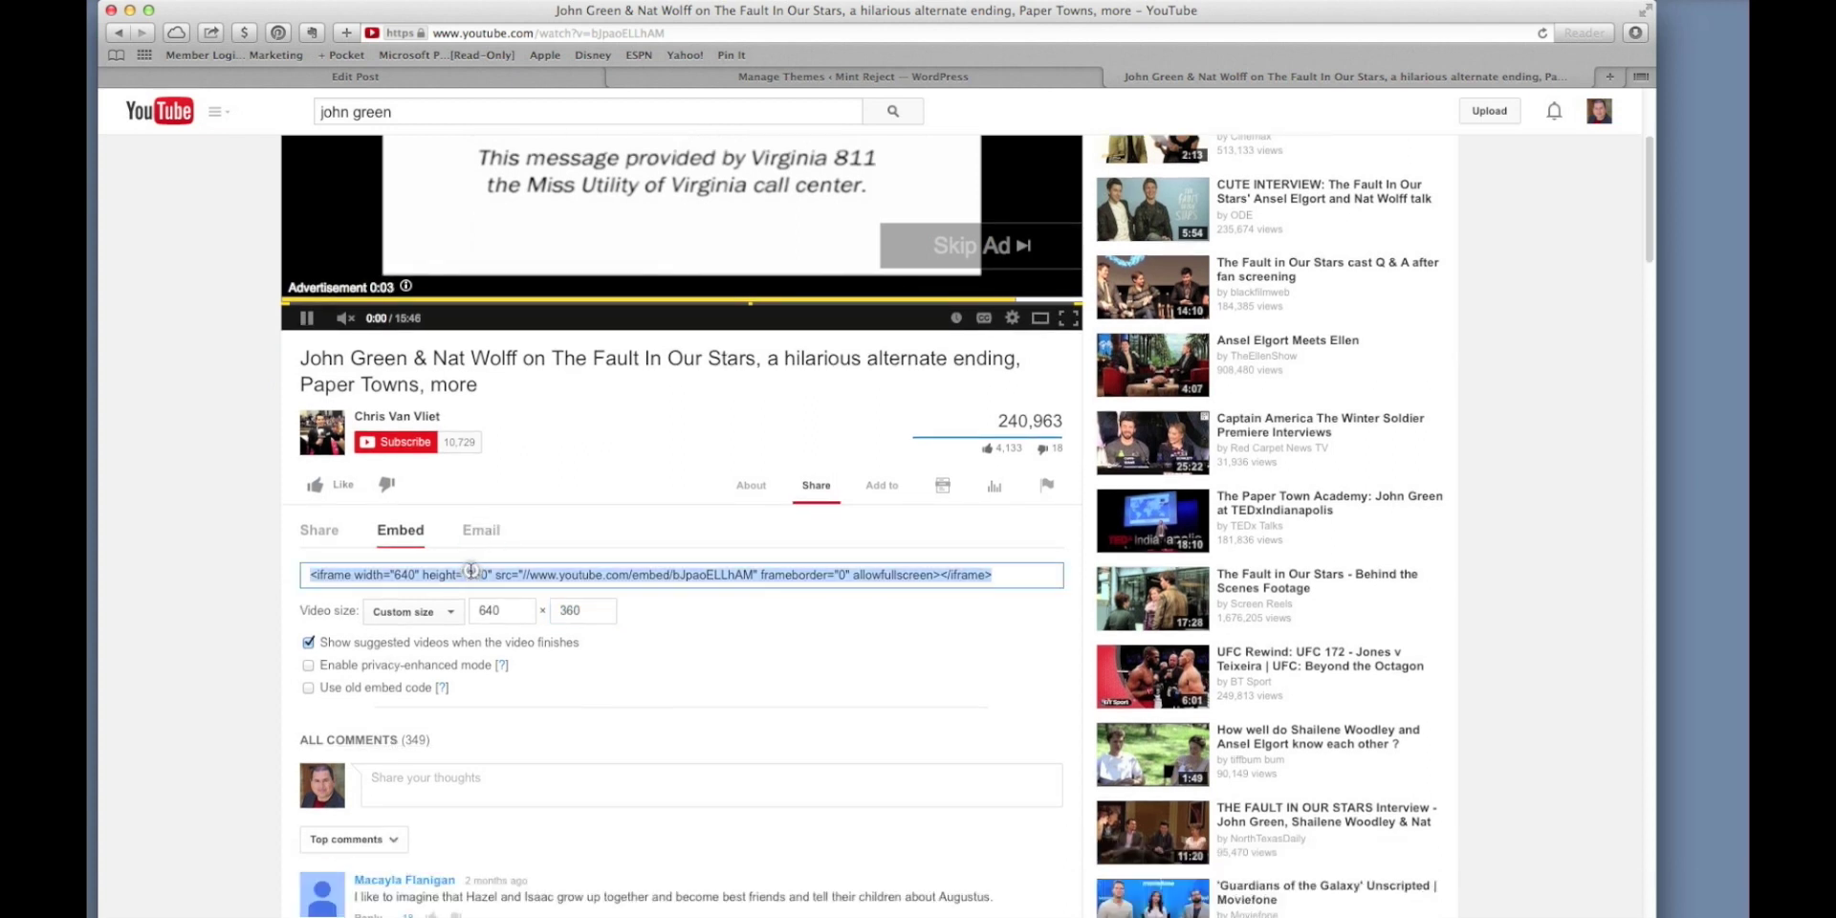
key("super+c")
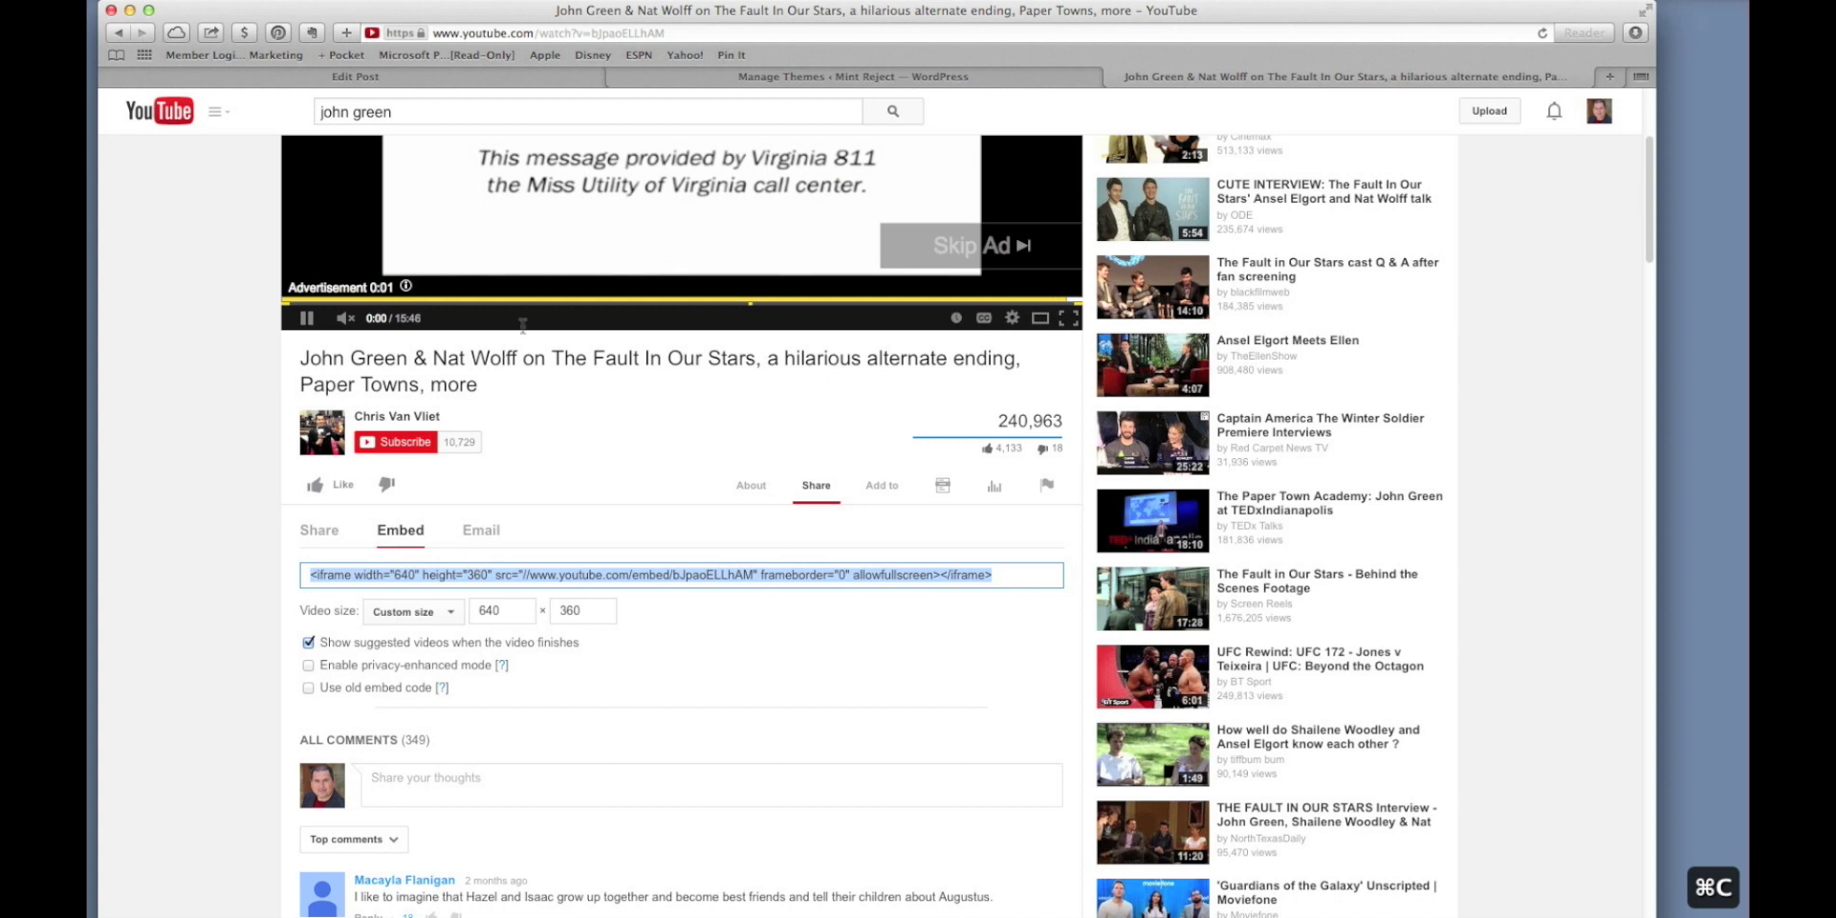
left_click(515, 82)
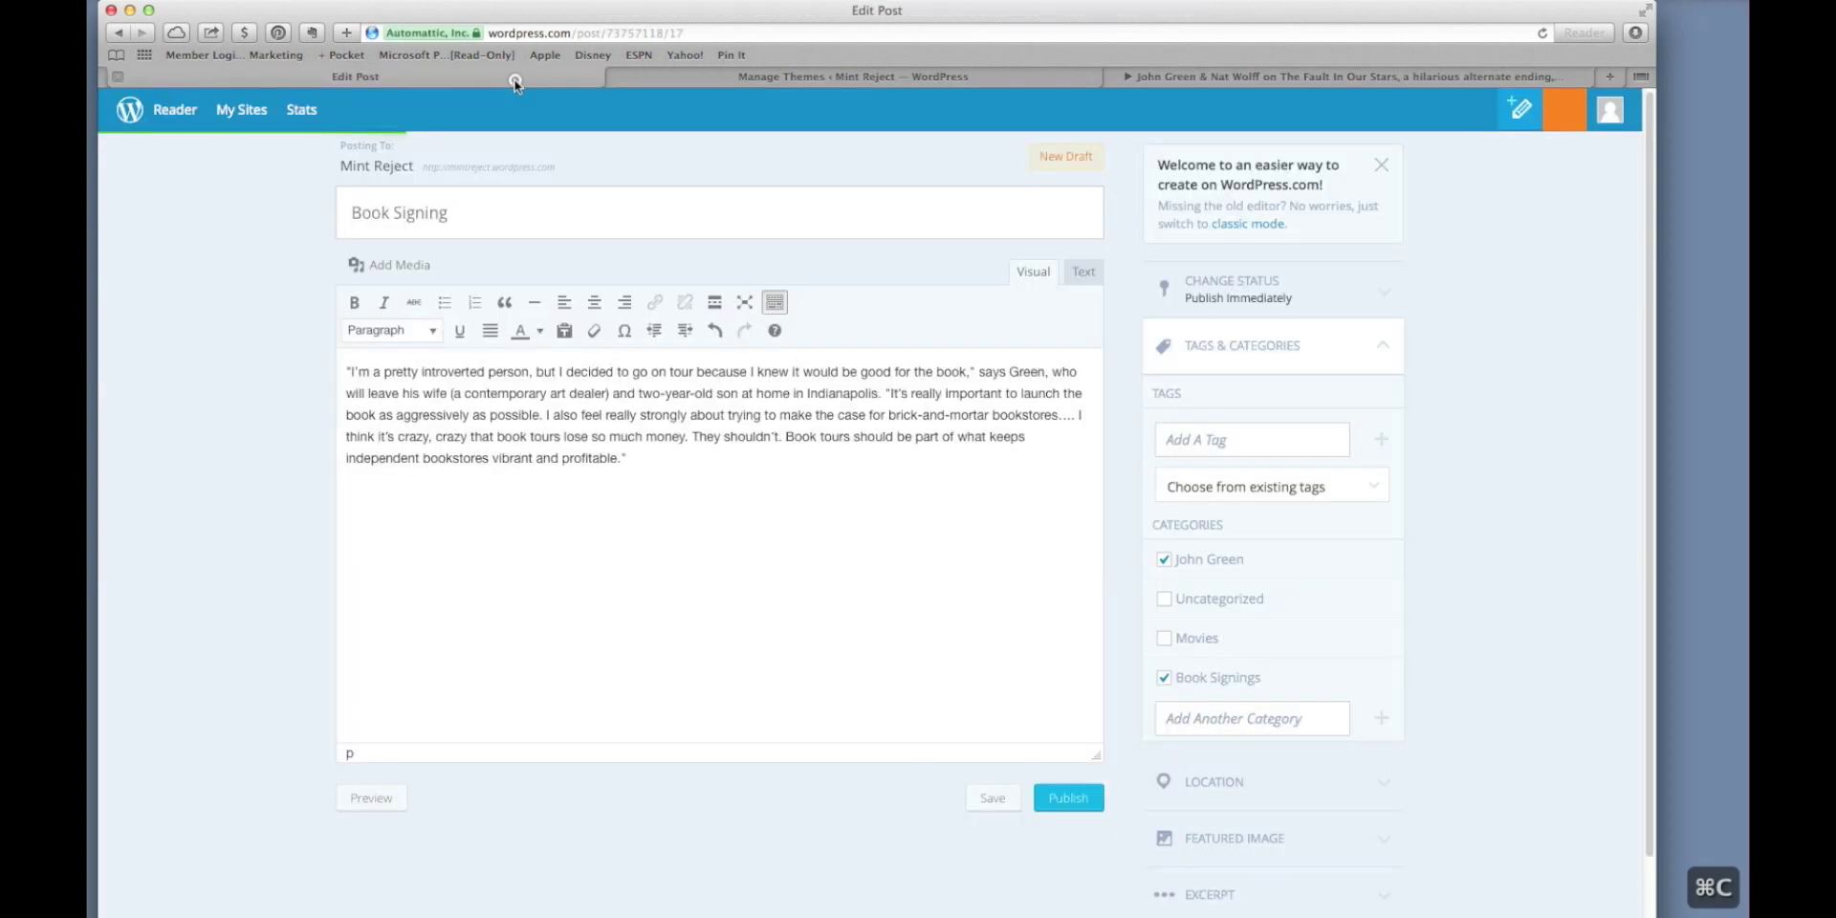
From the Mint Reject admin, add a new page titled 'Videos'.
left_click(738, 84)
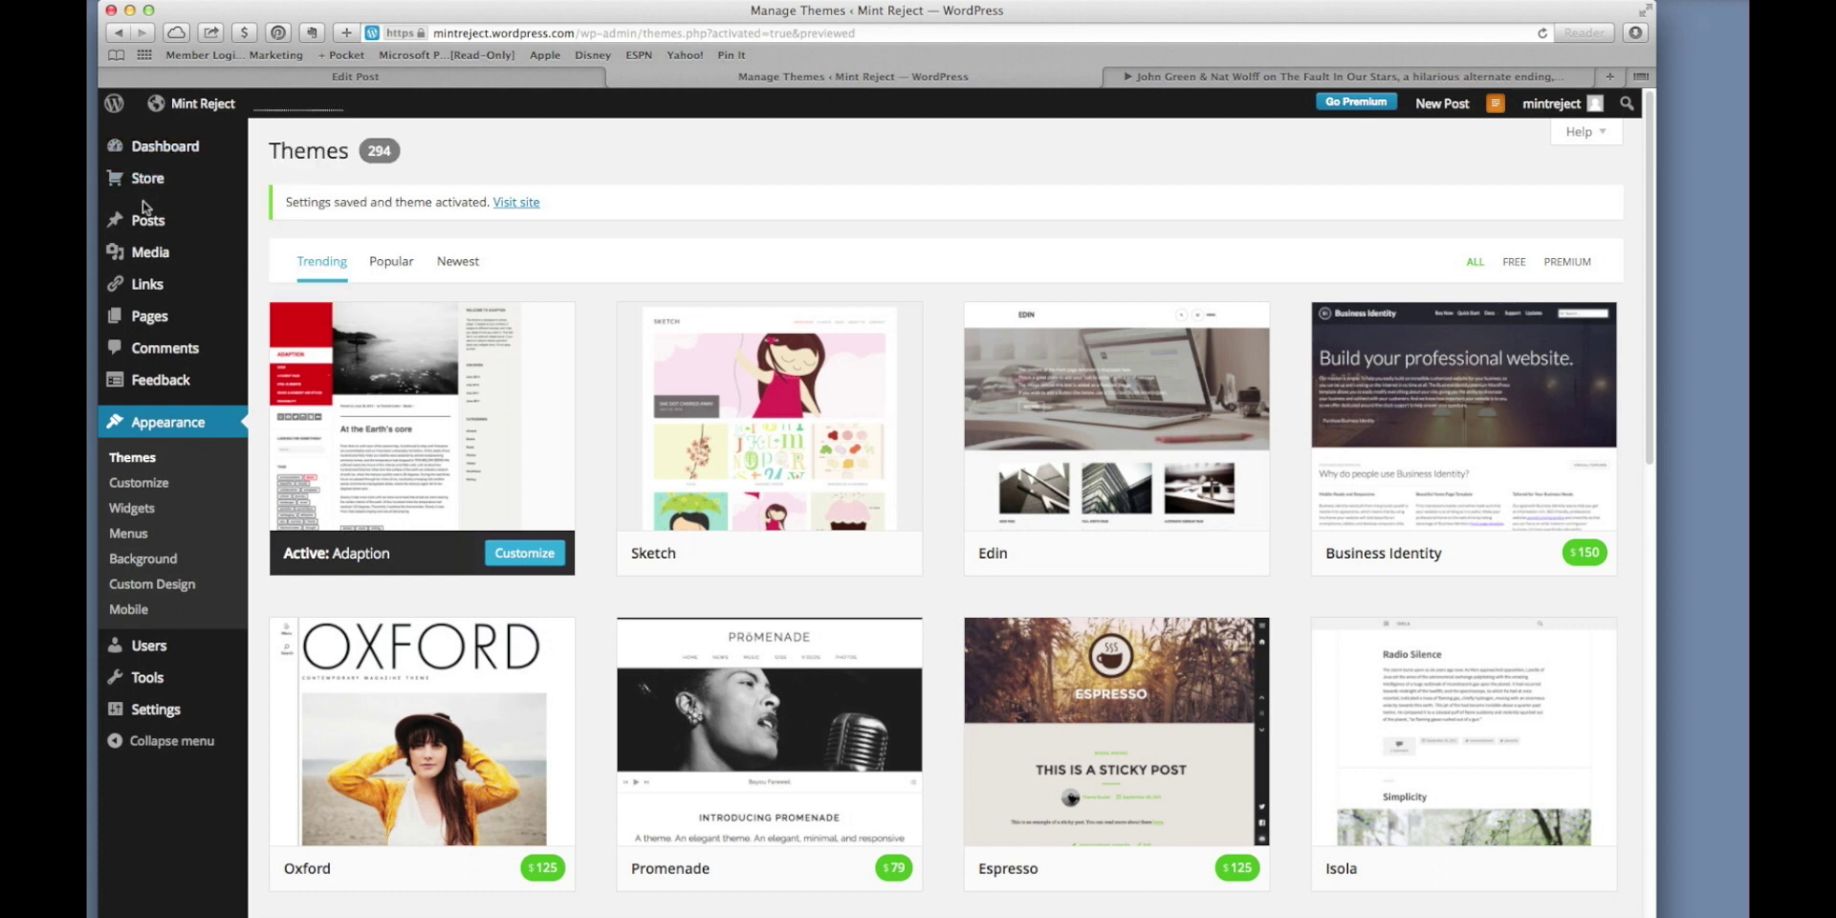
mouse_move(144, 291)
mouse_move(139, 319)
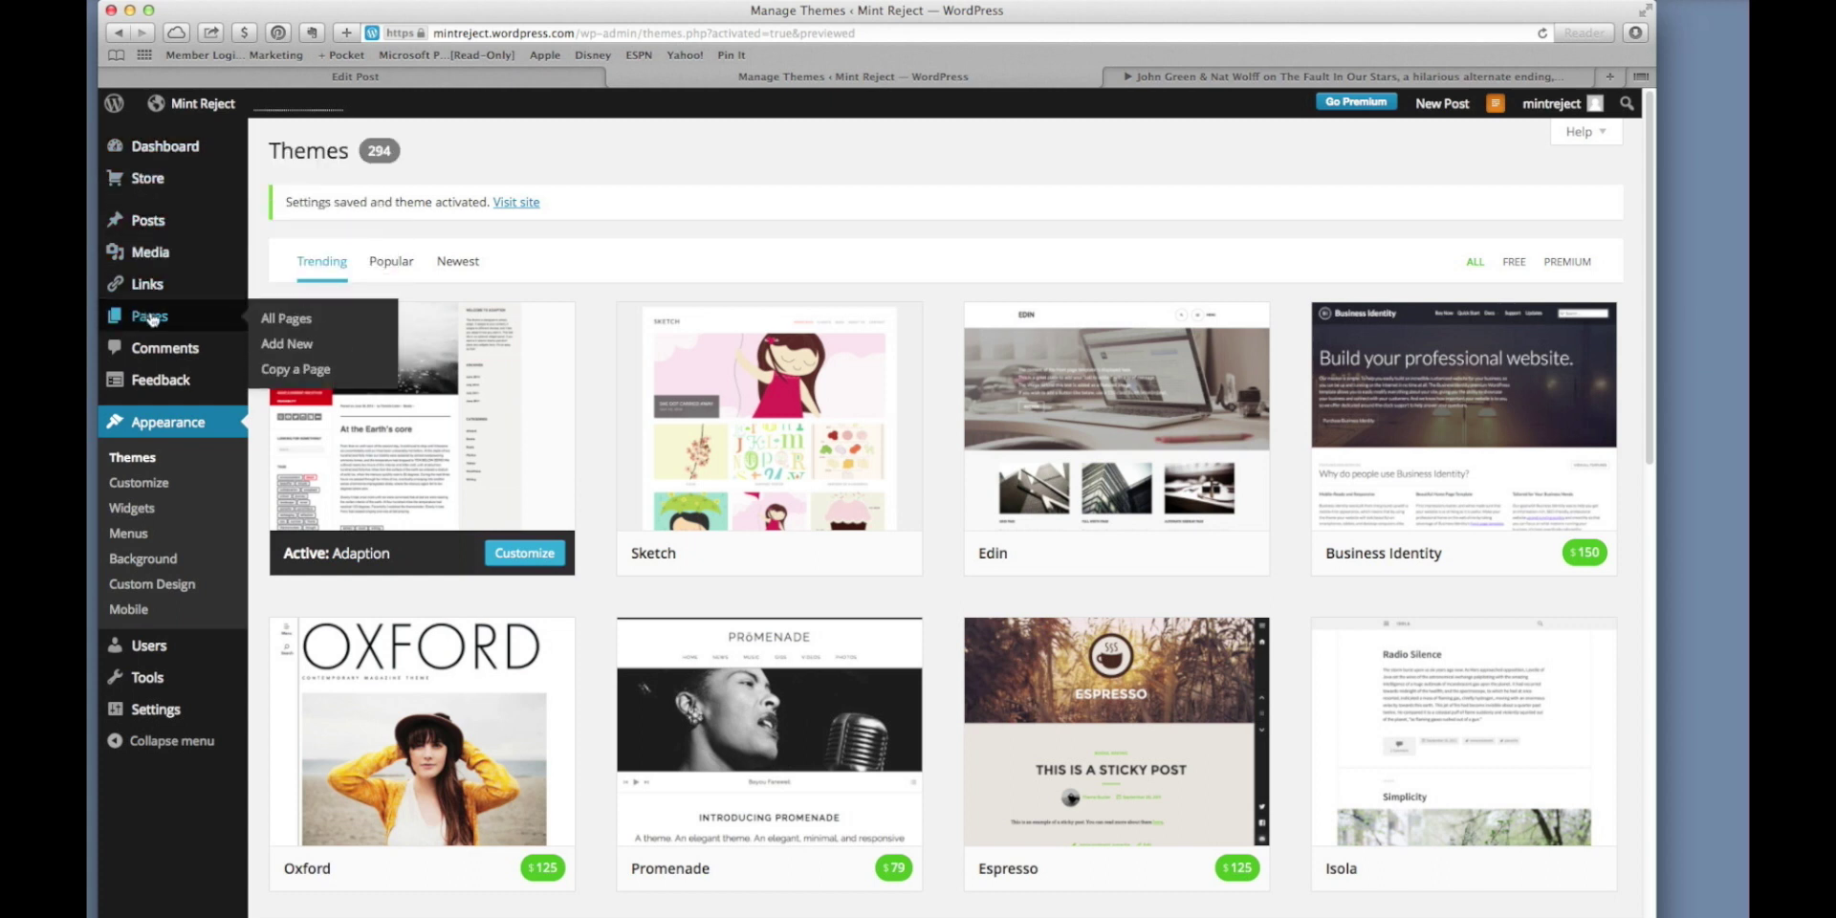
left_click(281, 344)
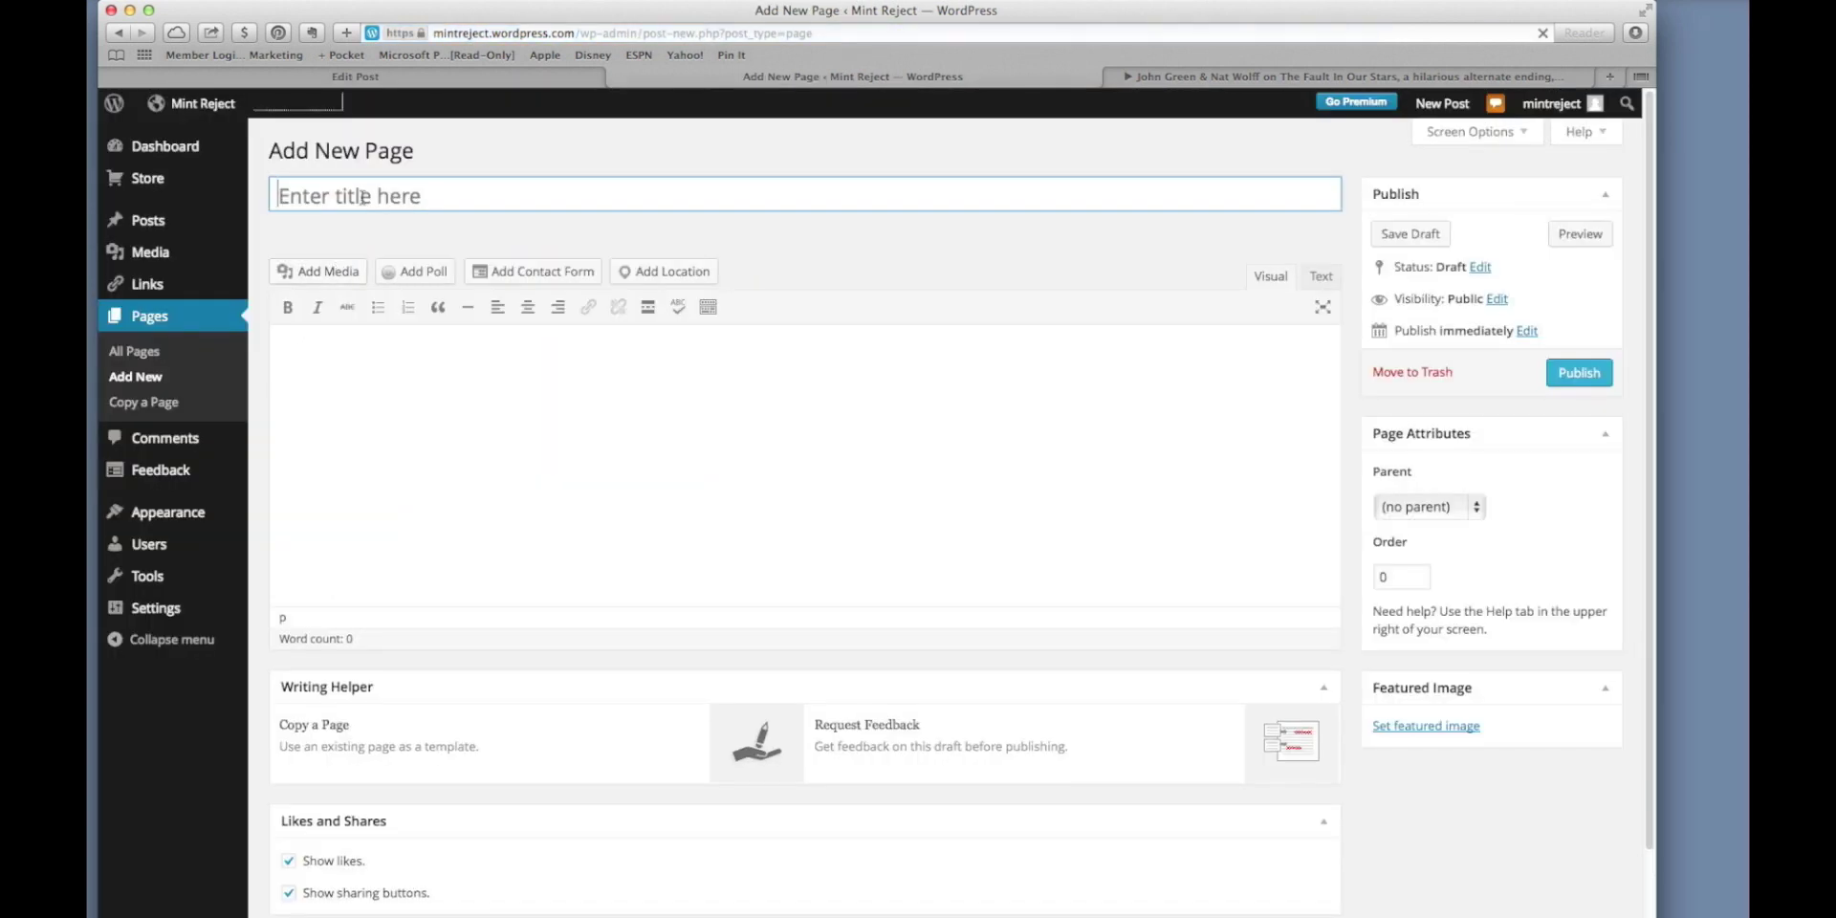
left_click(365, 198)
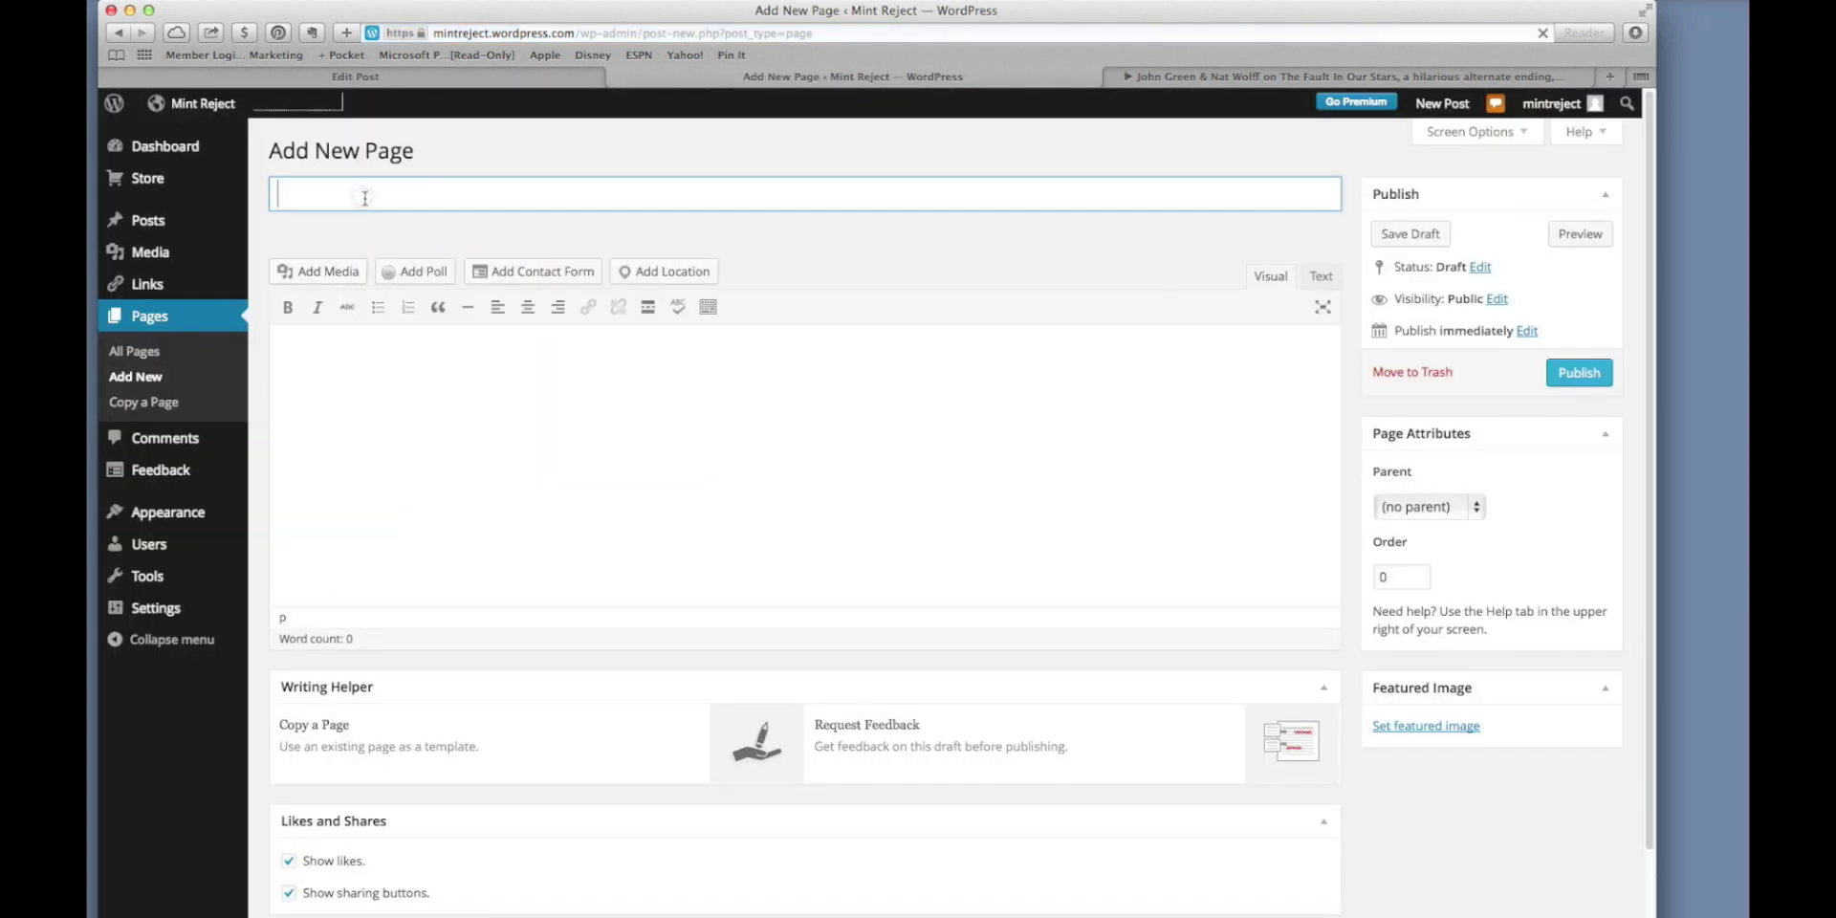
type("Videos")
Write 'John Green funny Video' in the page body in bold italic, then start a new line.
left_click(557, 382)
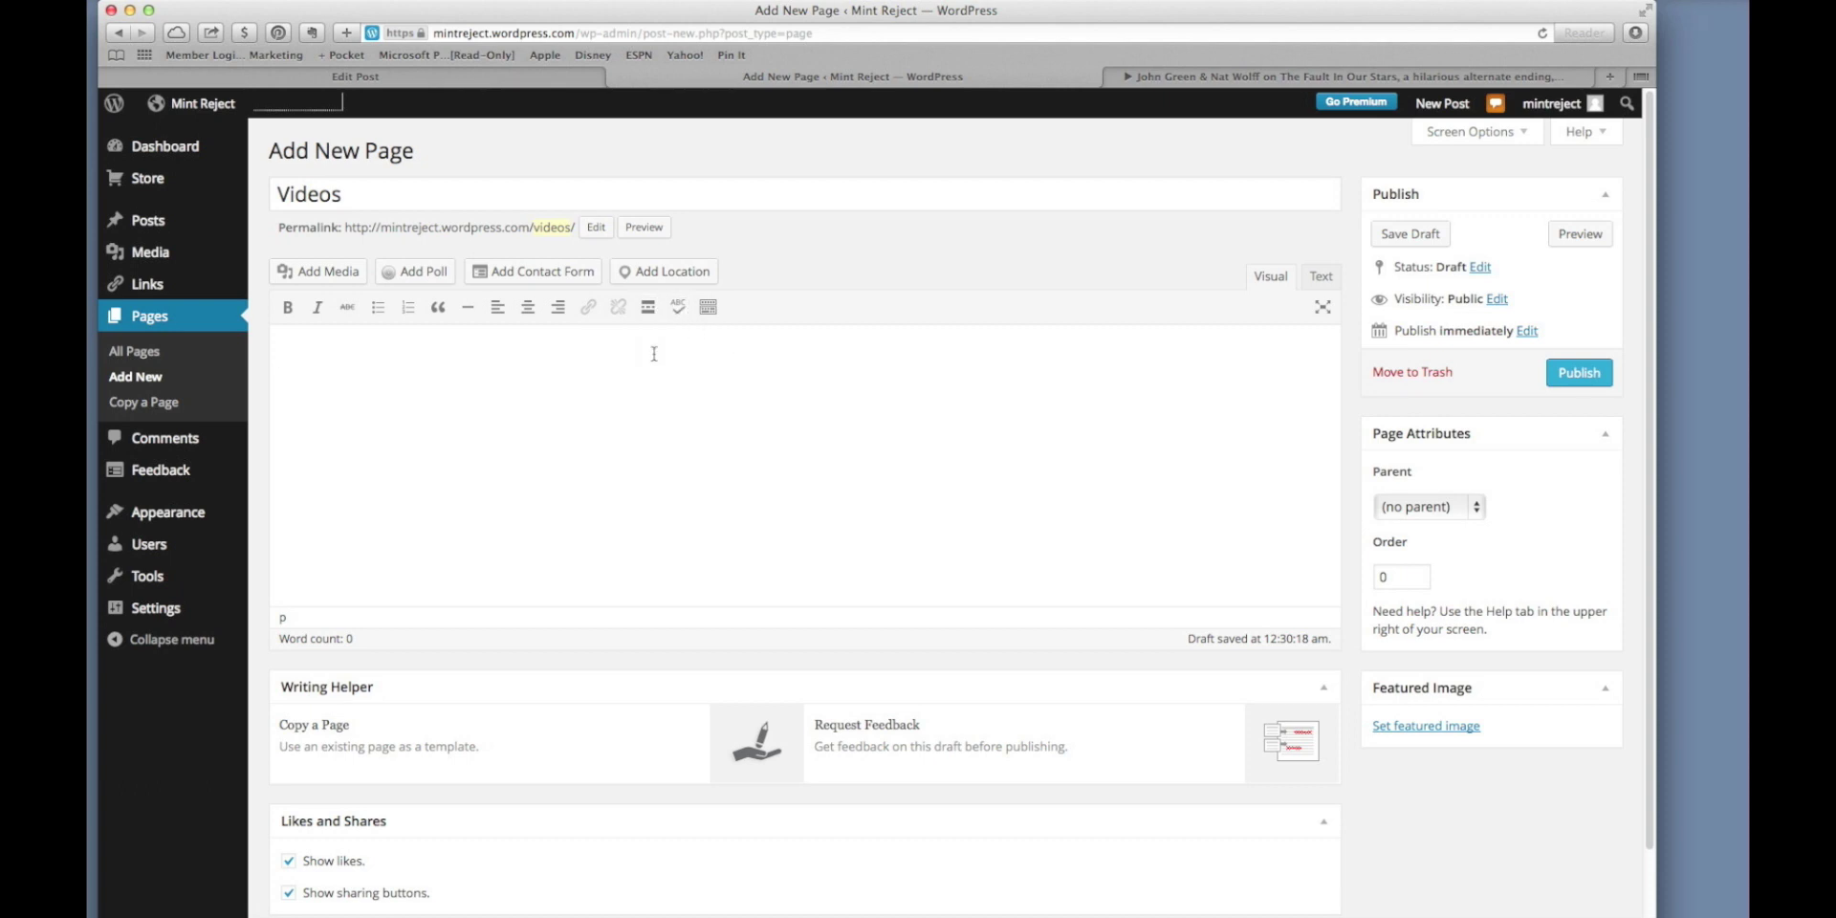
type("John Green funny Video")
left_click_drag(486, 361, 278, 362)
left_click(286, 307)
left_click(318, 307)
left_click(395, 395)
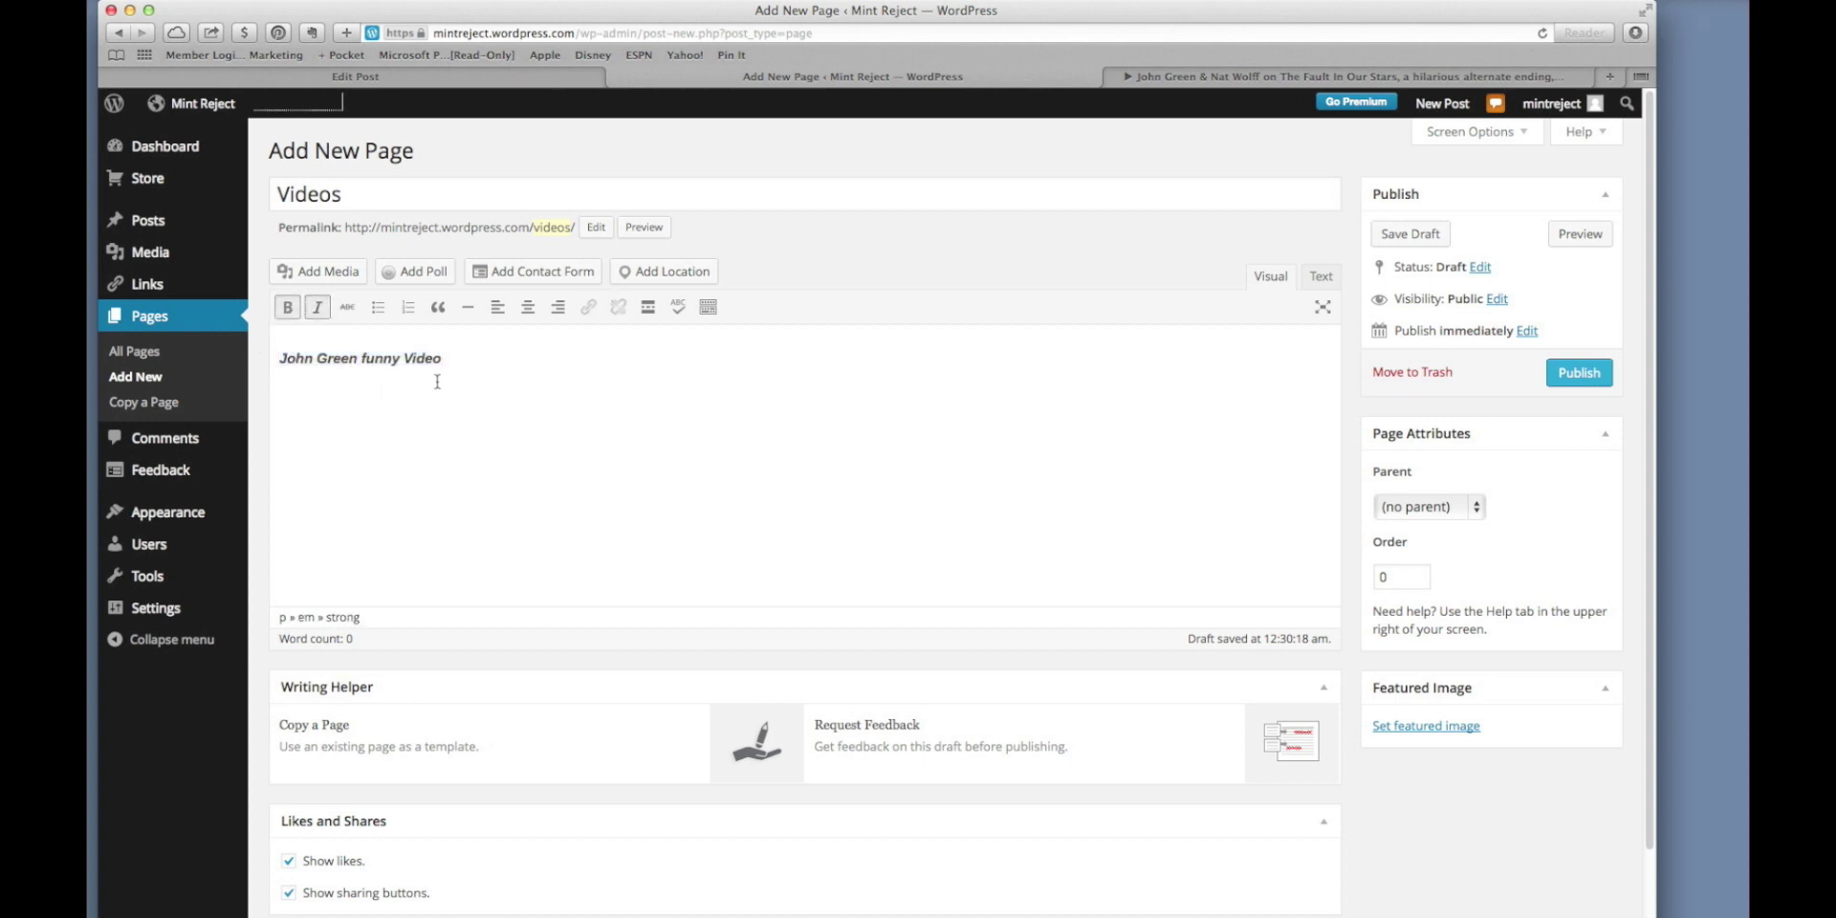
key("Return")
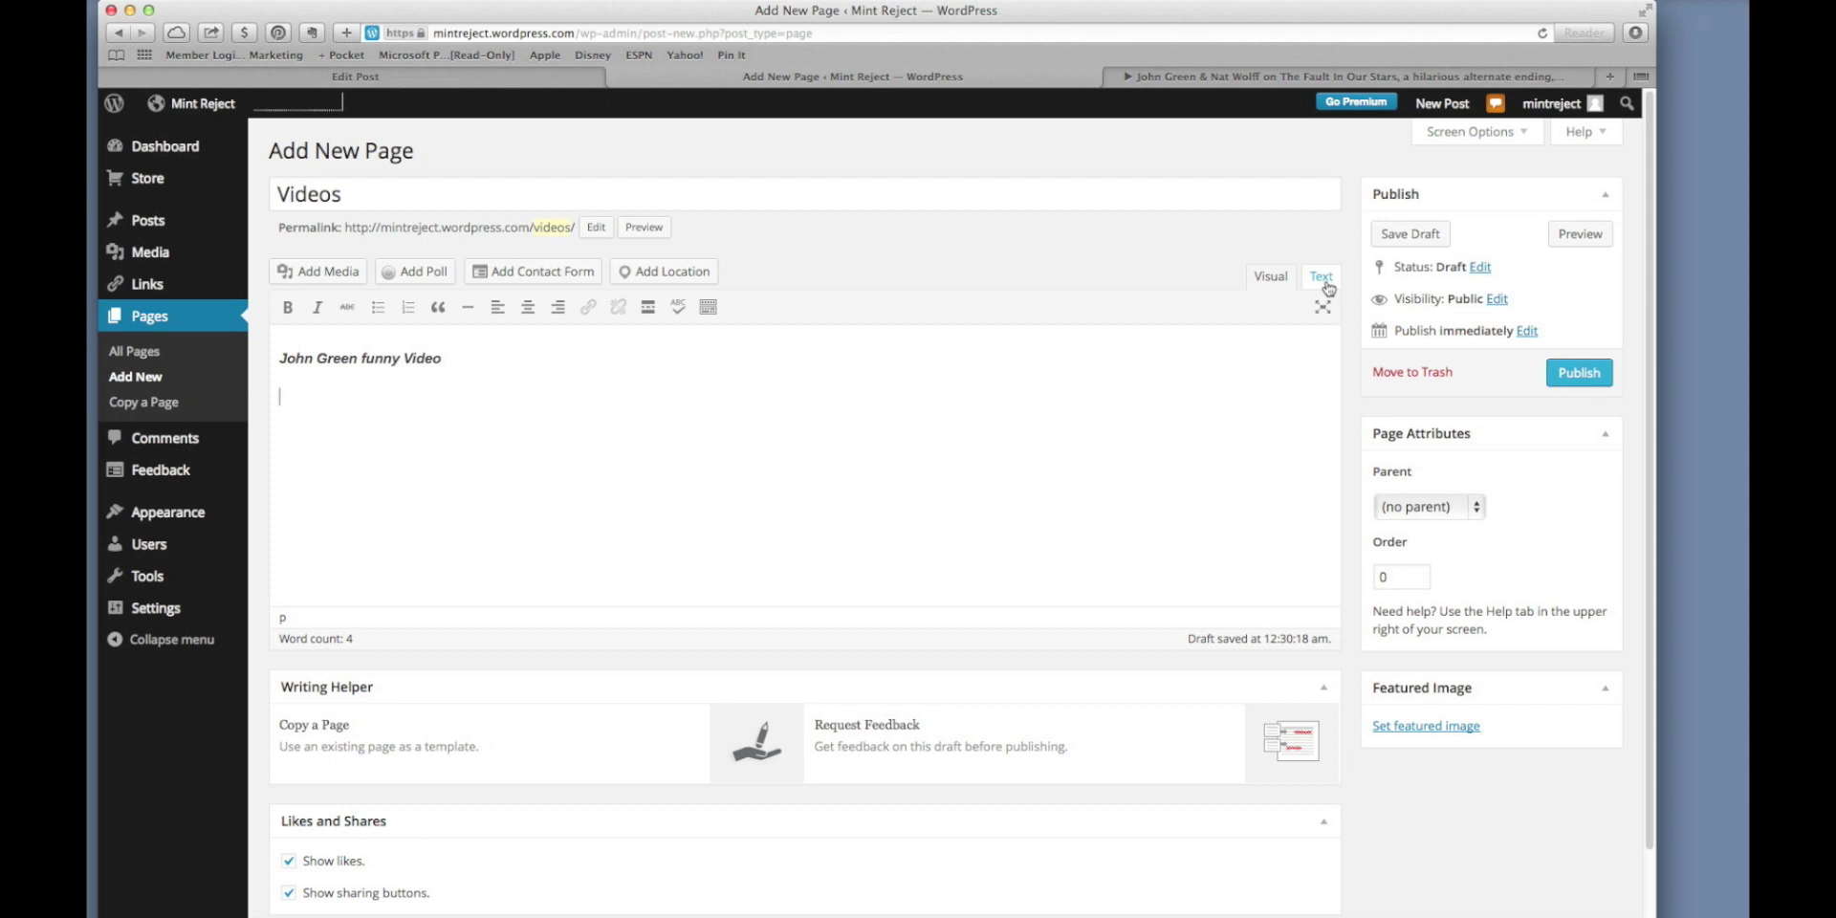
In the Text view, replace the line-two &nbsp; with the YouTube iframe code and preview the page.
left_click(1325, 283)
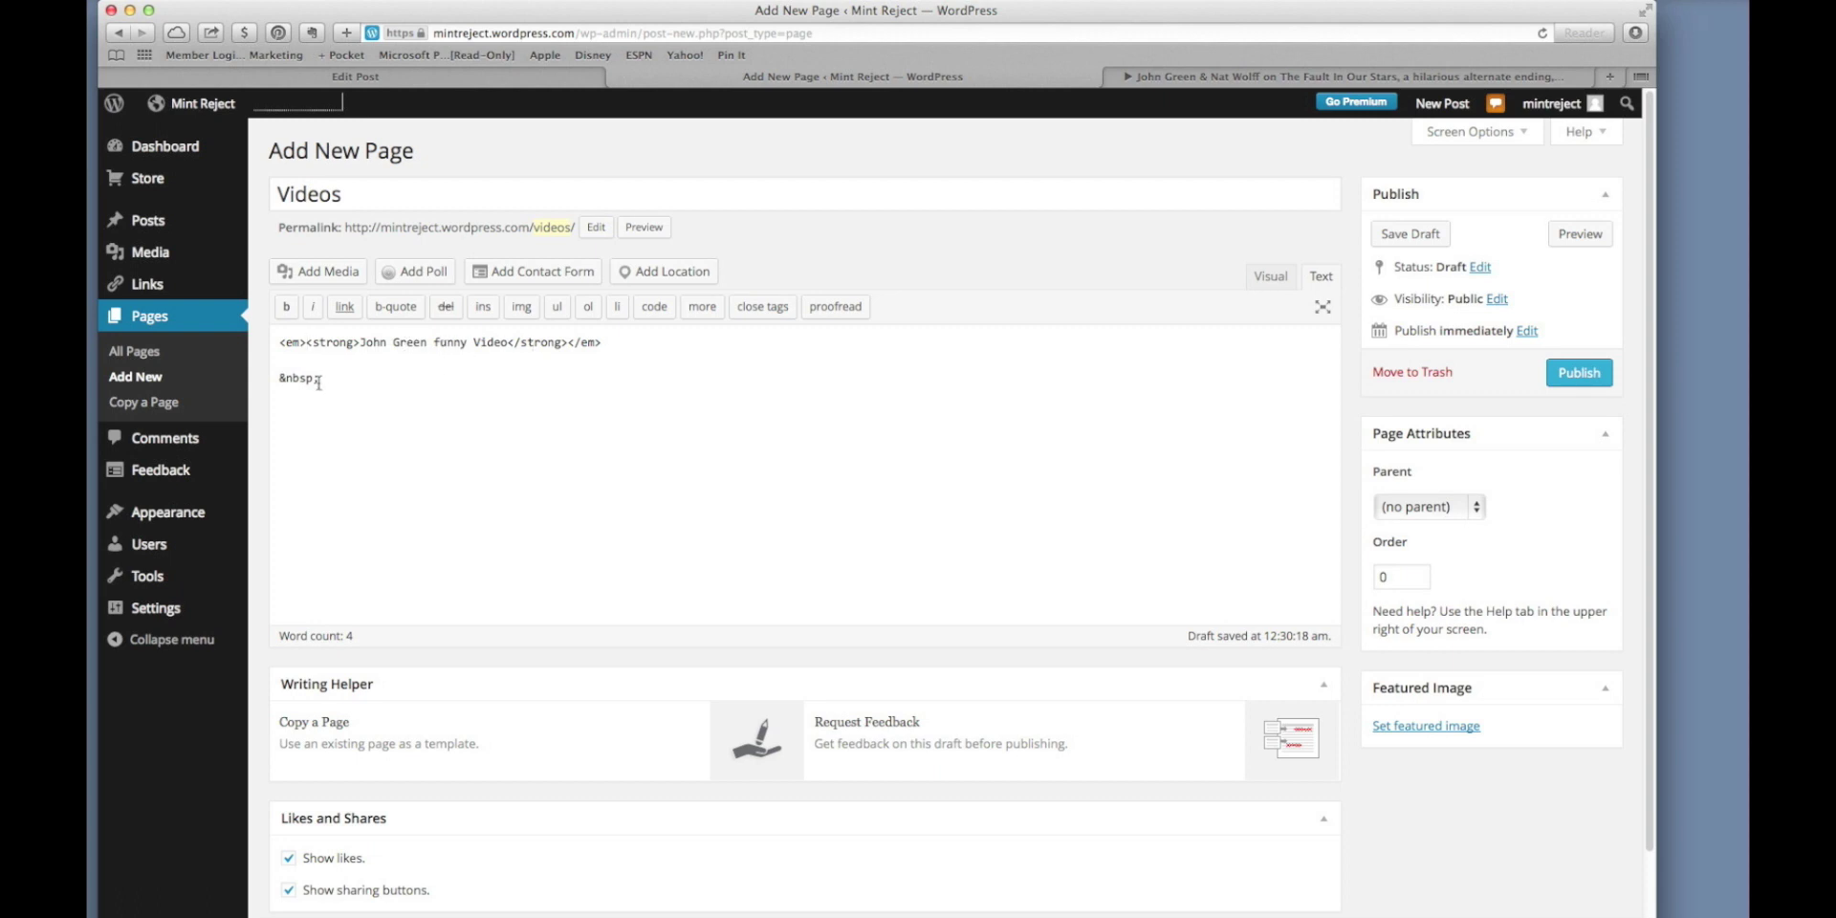
left_click_drag(327, 380, 275, 379)
key("super+v")
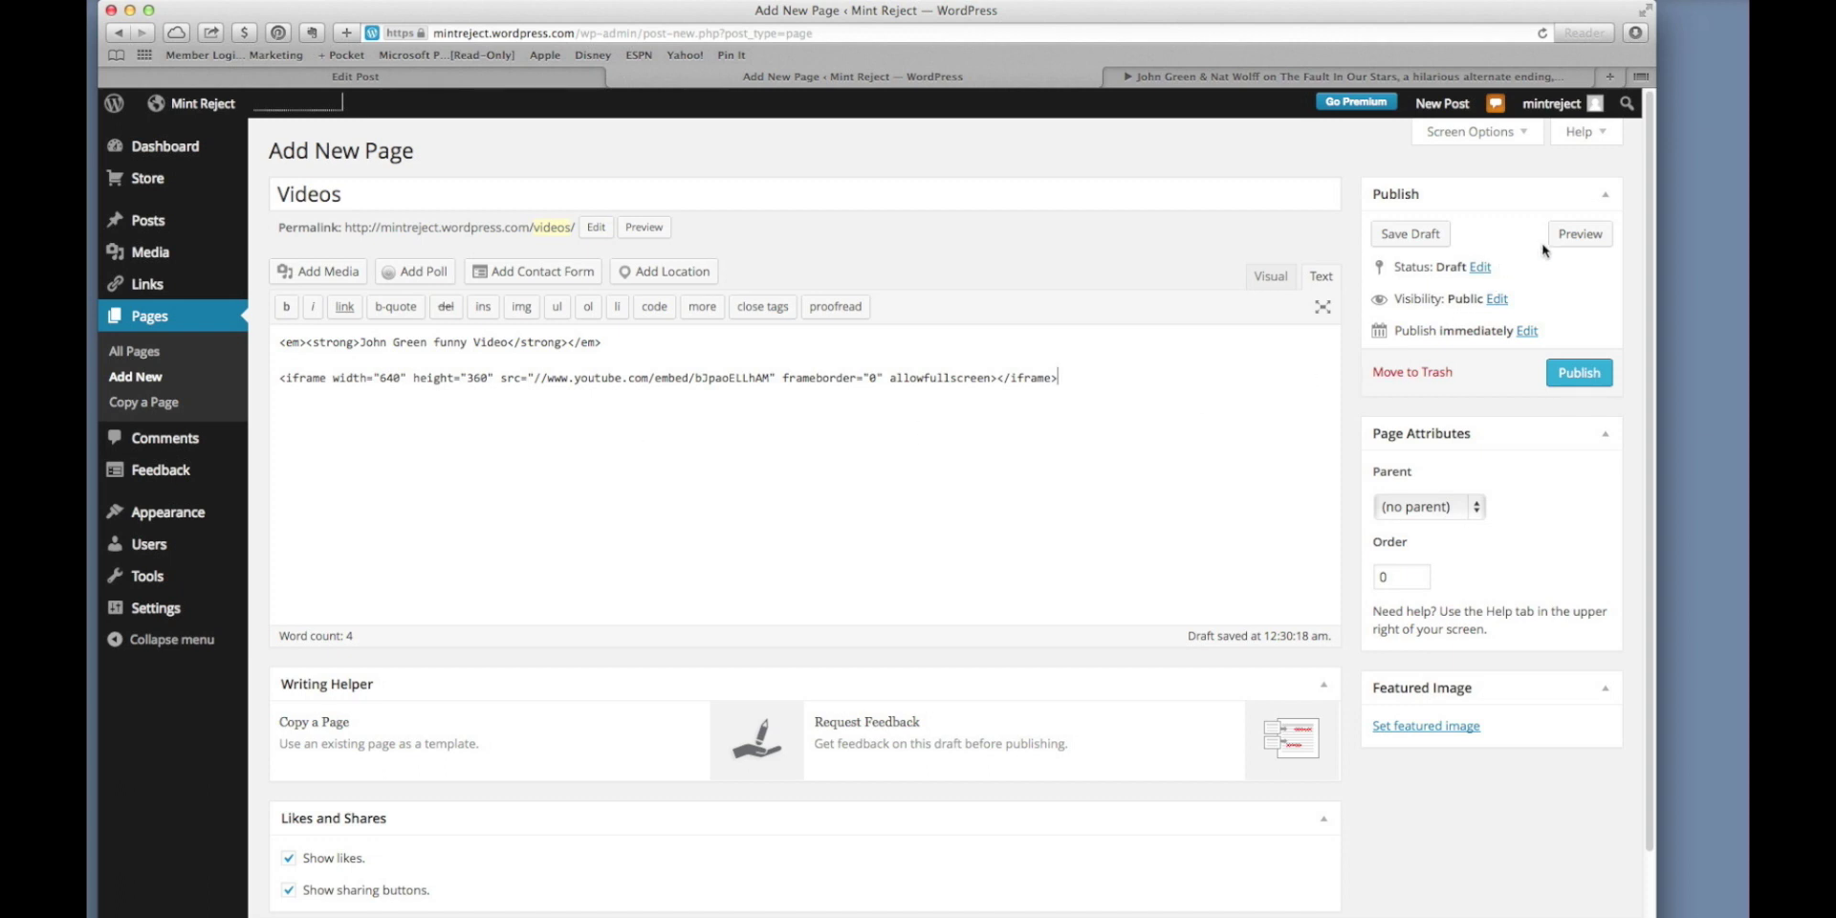
left_click(1573, 235)
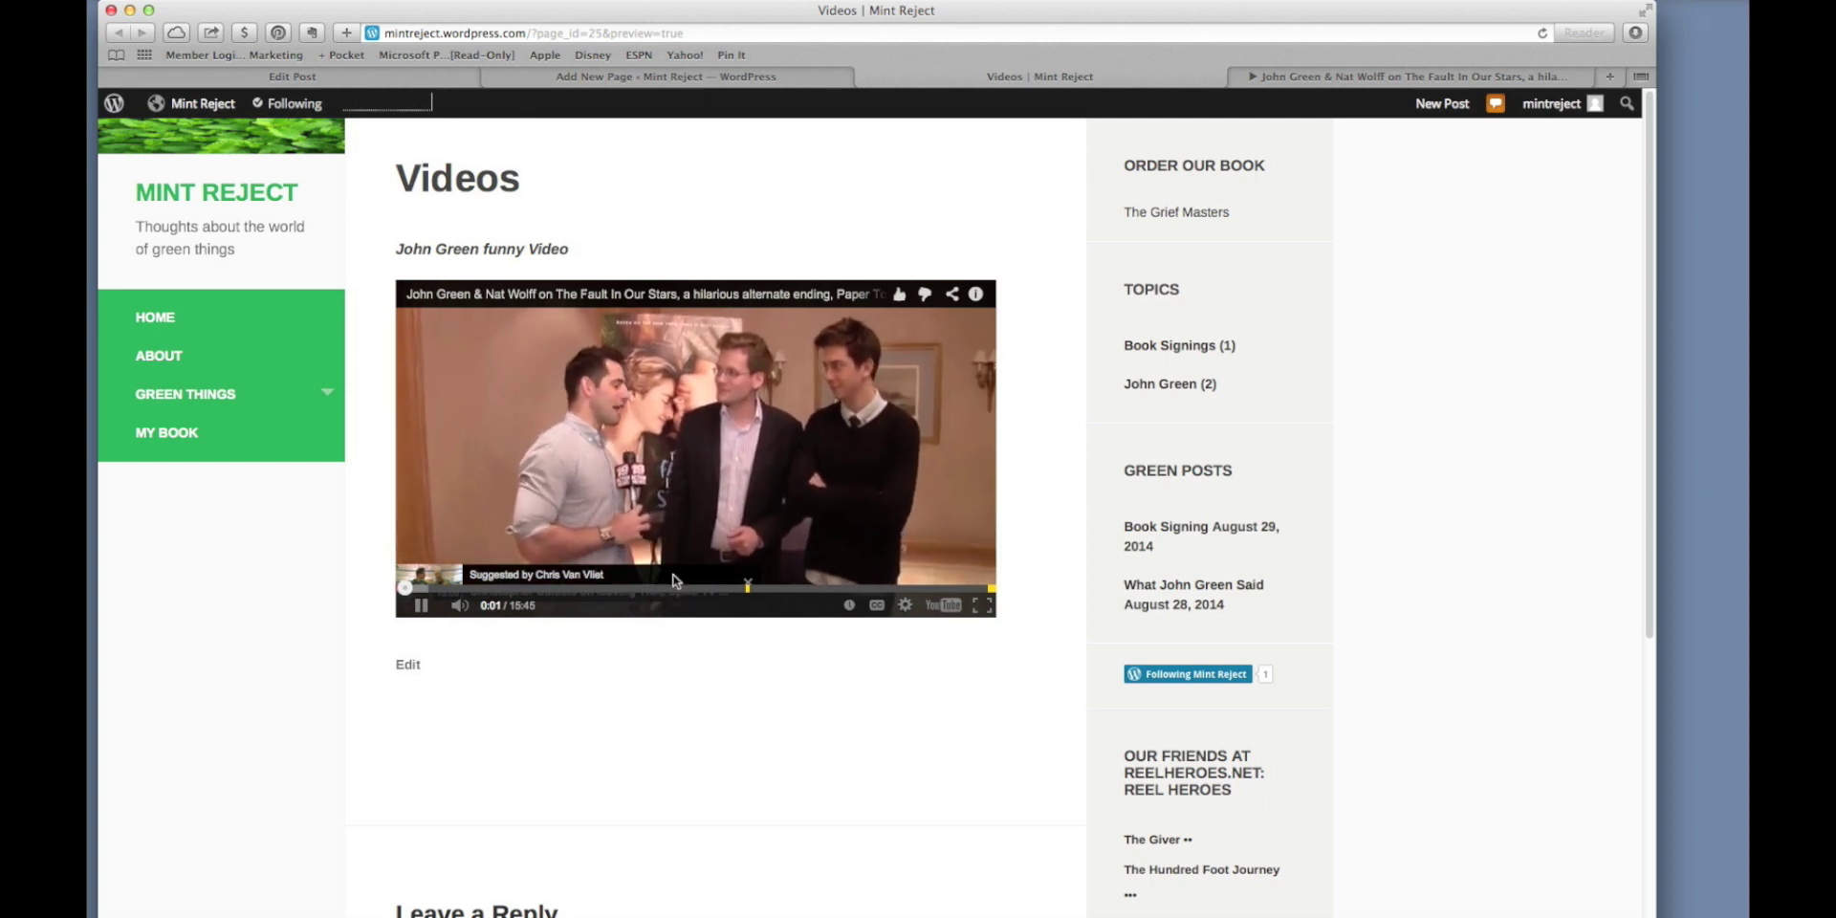
Pause the embedded John Green & Nat Wolff video once it plays in the Videos preview.
left_click(422, 606)
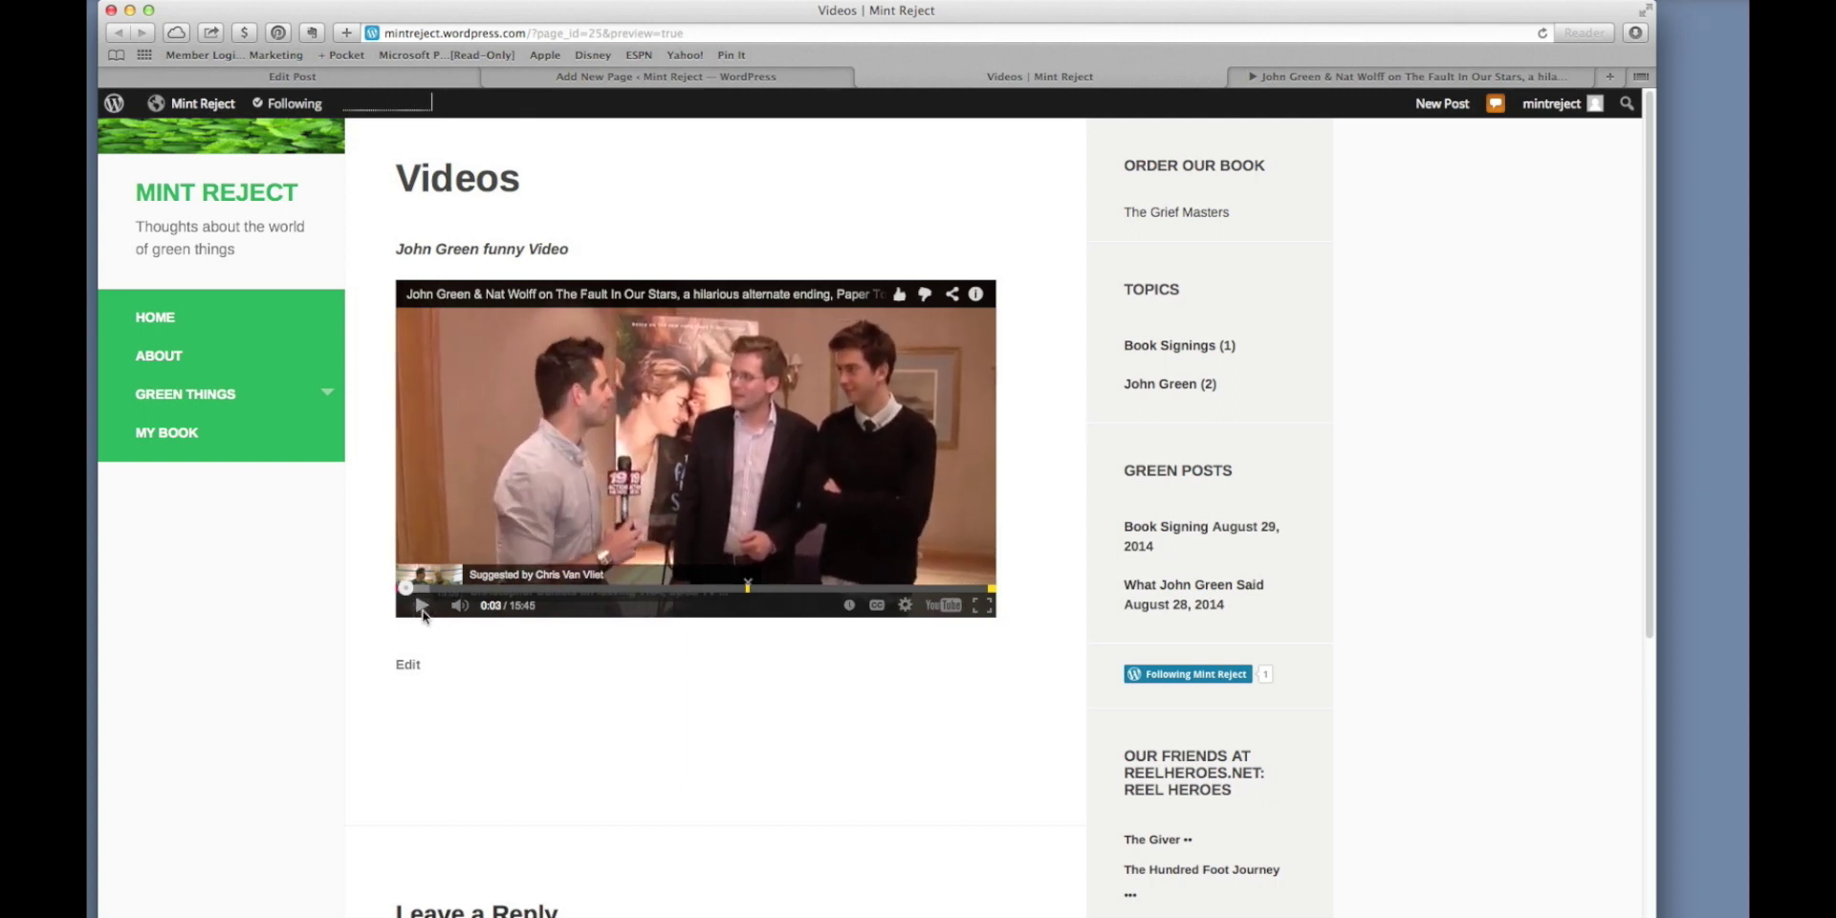